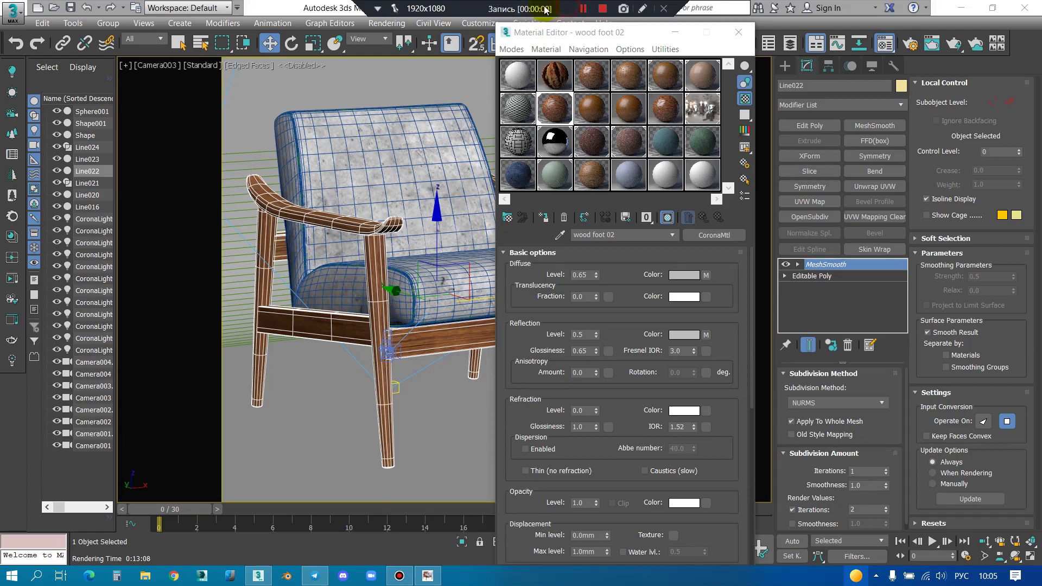
Step: Move the Material Editor window to the right and bring up File Explorer's recent-folders jump list
{"action": "left_click", "coordinate": [566, 31]}
{"action": "left_click_drag", "start_coordinate": [590, 33], "coordinate": [700, 20]}
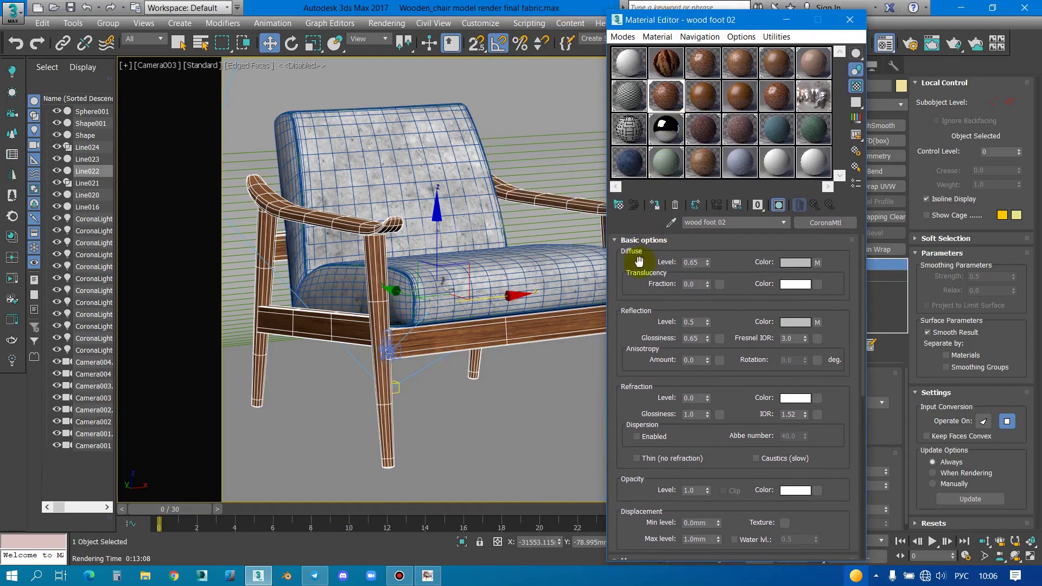
{"action": "left_click", "coordinate": [146, 577]}
{"action": "right_click", "coordinate": [146, 578]}
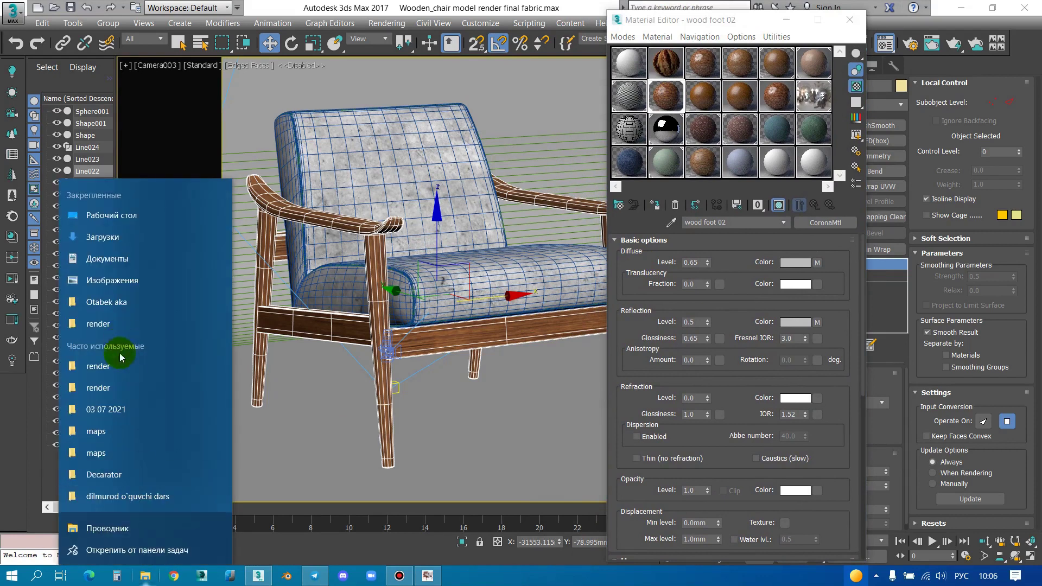
Step: Open the chair-previews render folder from the jump list and view Preview 01.jpg
{"action": "left_click", "coordinate": [564, 252]}
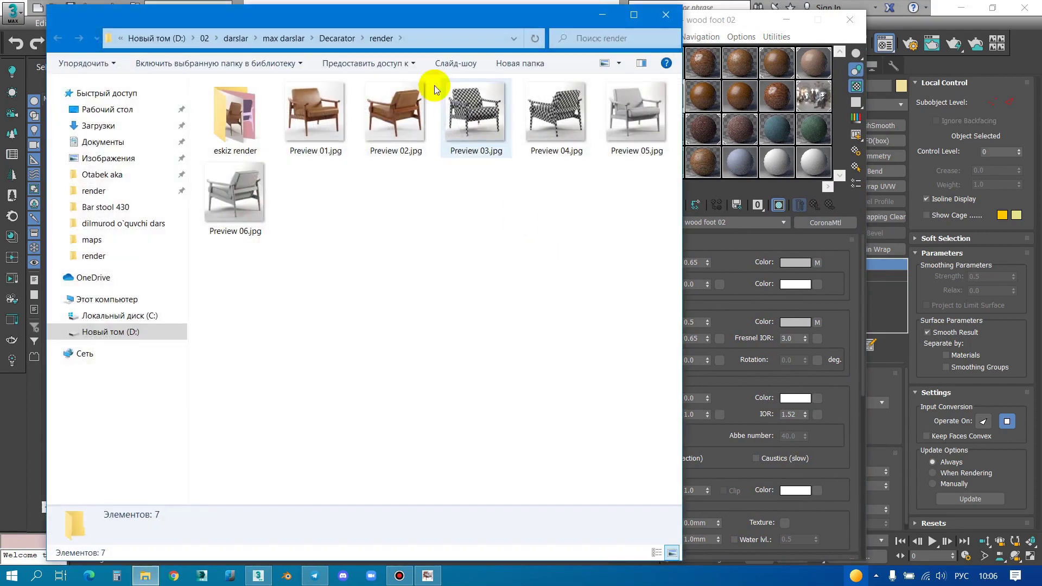
{"action": "left_click_drag", "start_coordinate": [410, 23], "coordinate": [688, 43]}
{"action": "left_click", "coordinate": [601, 120]}
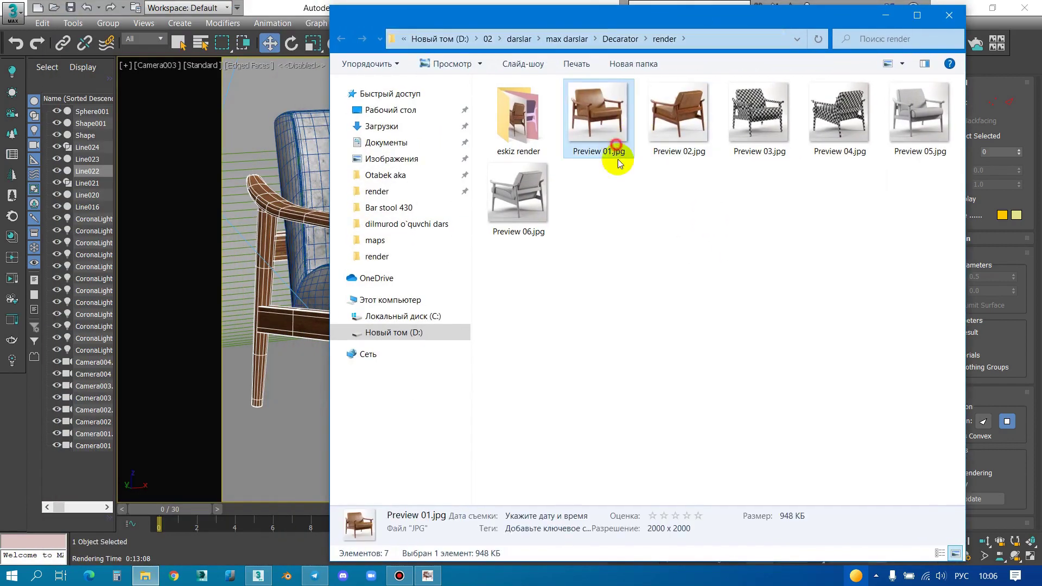
{"action": "double_click", "coordinate": [600, 120]}
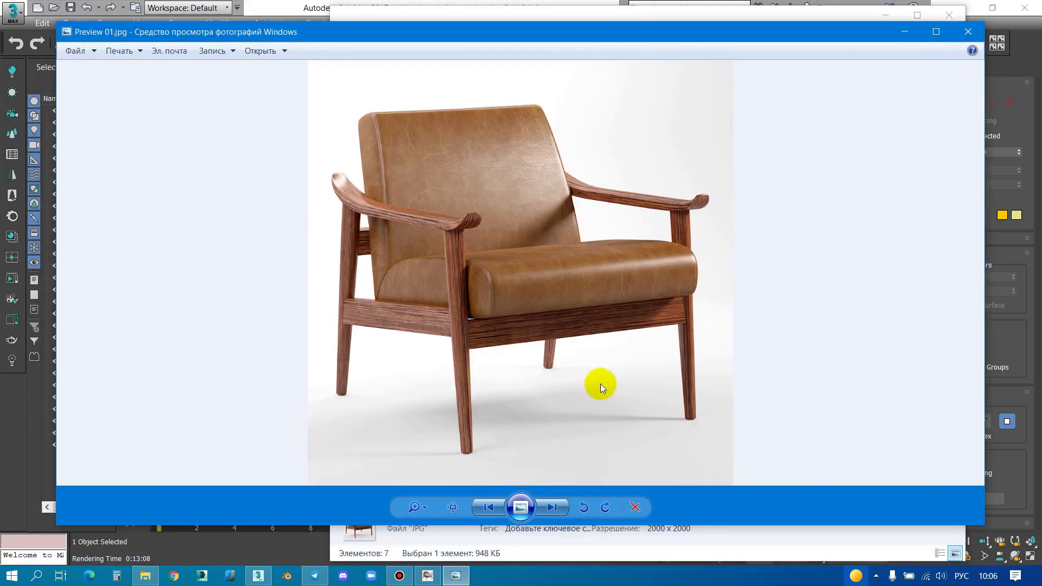
Step: Scroll to the checkered Preview 03 render, then go up to the Decarator folder
{"action": "scroll", "coordinate": [617, 361], "scroll_direction": "down", "scroll_amount": 1}
{"action": "scroll", "coordinate": [617, 359], "scroll_direction": "down", "scroll_amount": 1}
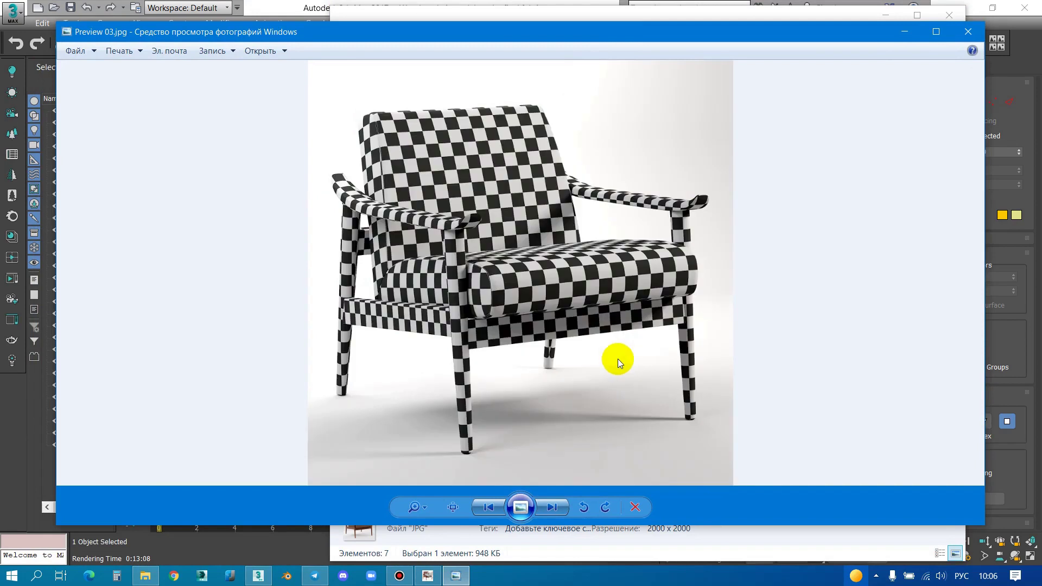
{"action": "left_click_drag", "start_coordinate": [849, 16], "coordinate": [774, 23]}
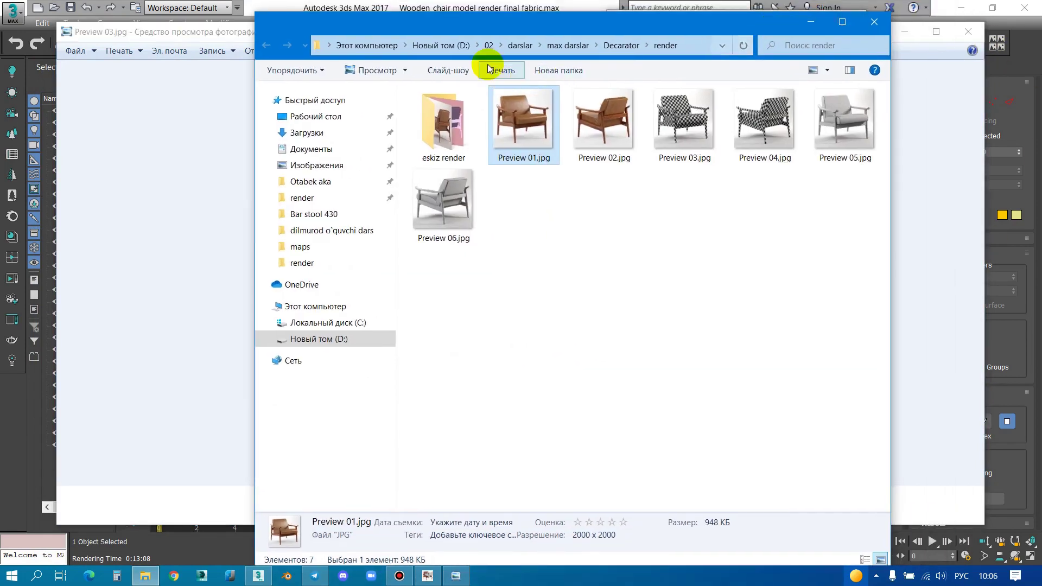
{"action": "left_click", "coordinate": [619, 45]}
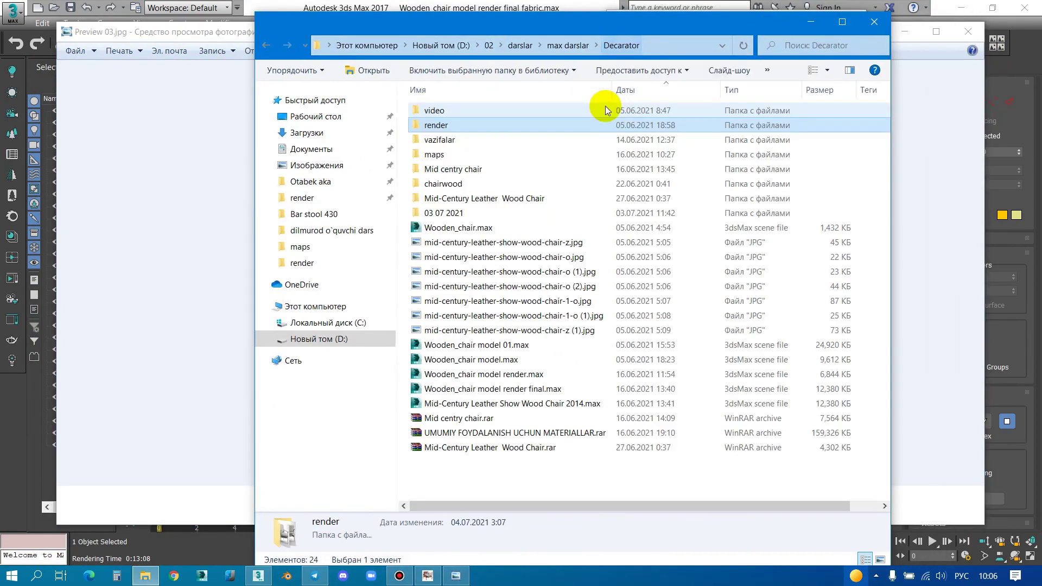
Step: Look into the video folder, then go into 03 07 2021 and its maps folder
{"action": "double_click", "coordinate": [462, 113]}
{"action": "key", "text": "alt+Left"}
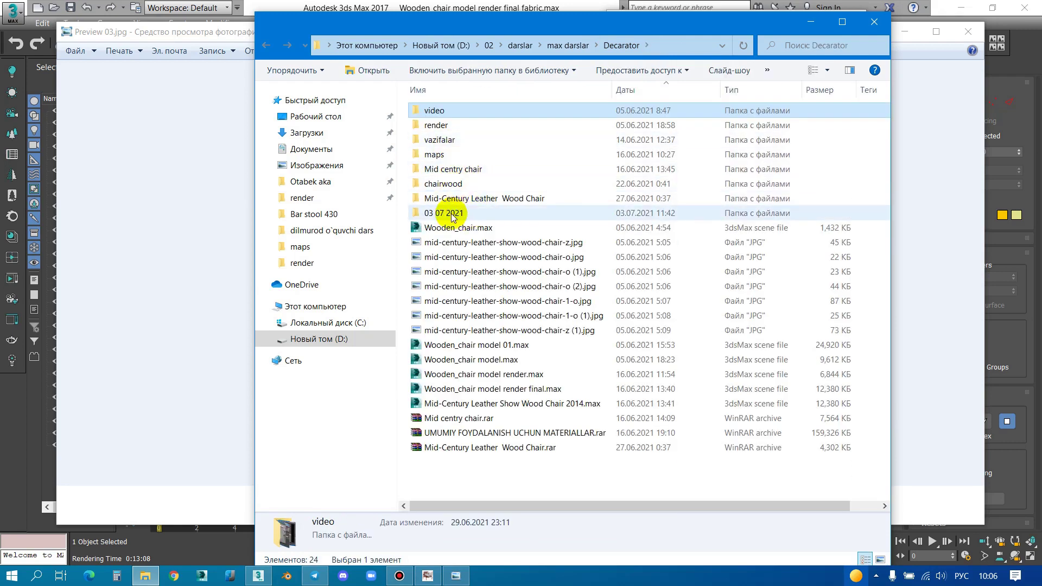
{"action": "double_click", "coordinate": [440, 214]}
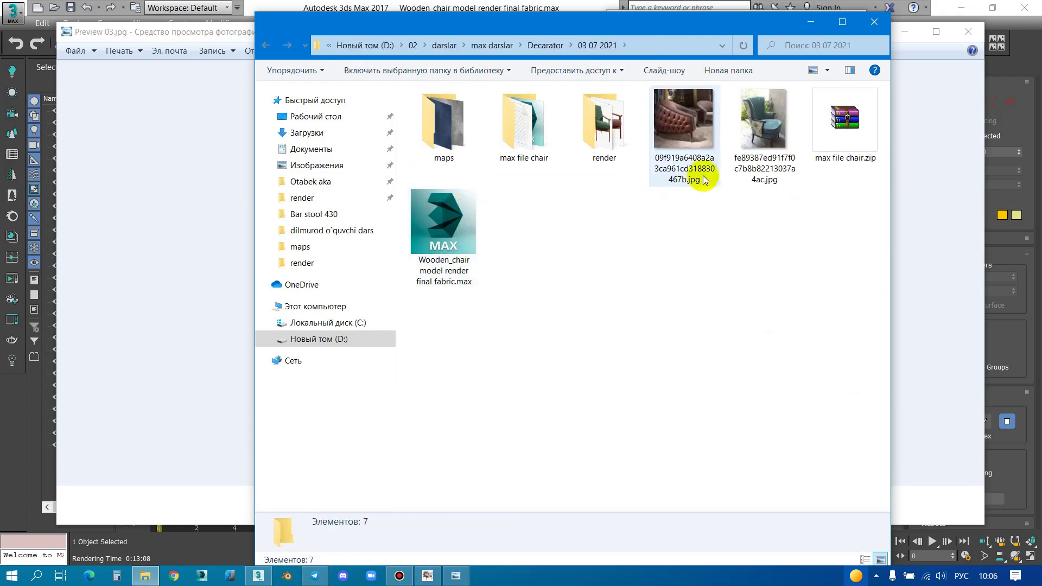
{"action": "left_click_drag", "start_coordinate": [656, 34], "coordinate": [553, 23]}
{"action": "double_click", "coordinate": [340, 115]}
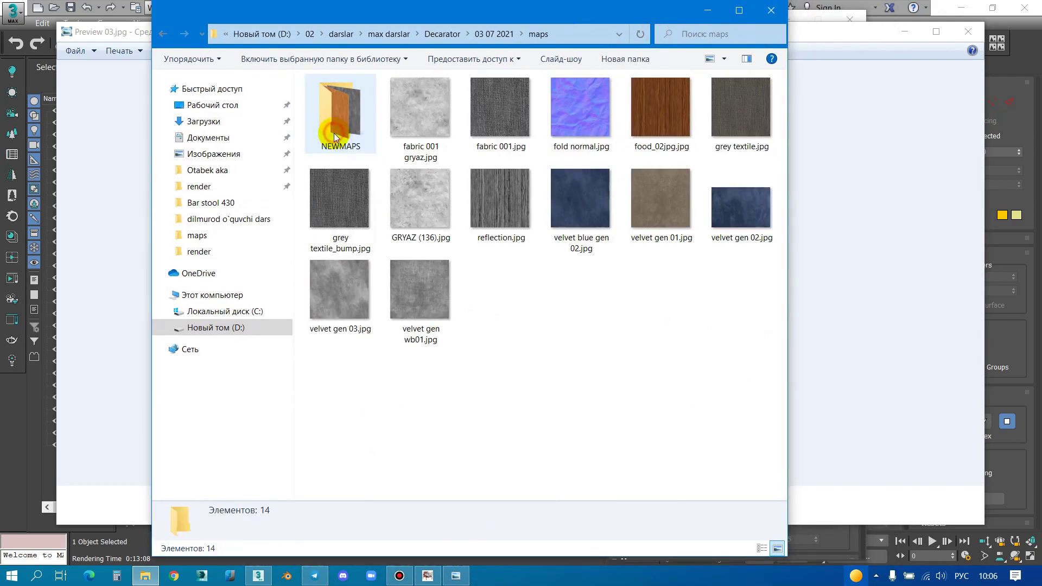
Step: Check details of fabric 001.jpg, grey textile_bump.jpg and the velvet gen 01/02 textures
{"action": "left_click", "coordinate": [499, 128]}
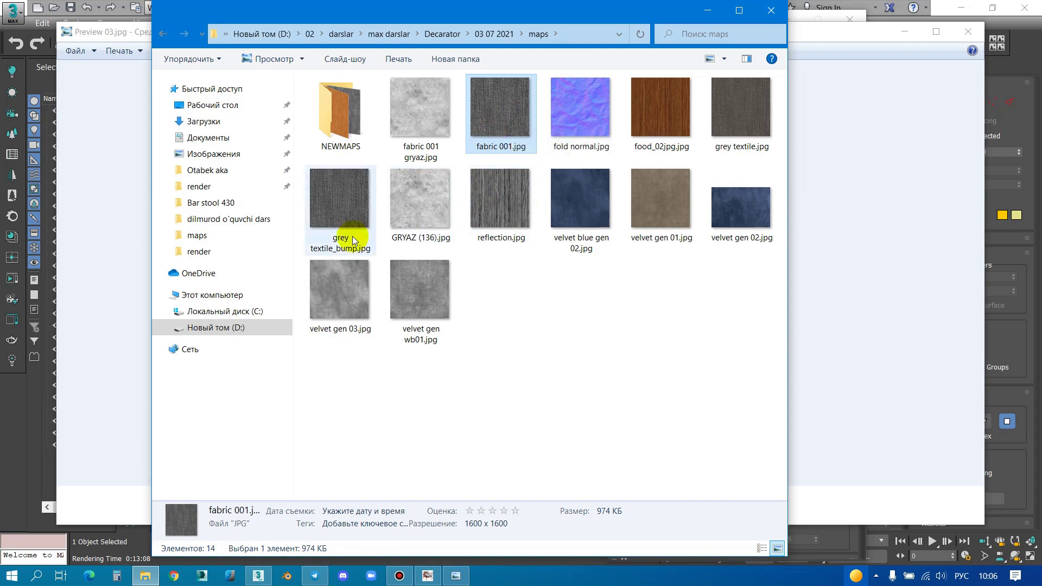
{"action": "left_click", "coordinate": [364, 213]}
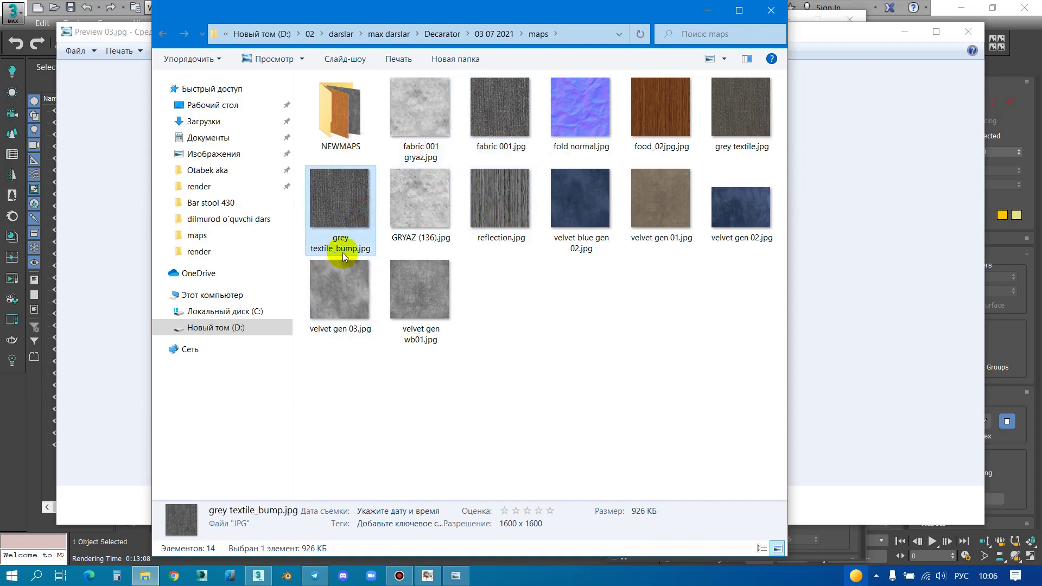
{"action": "mouse_move", "coordinate": [340, 210]}
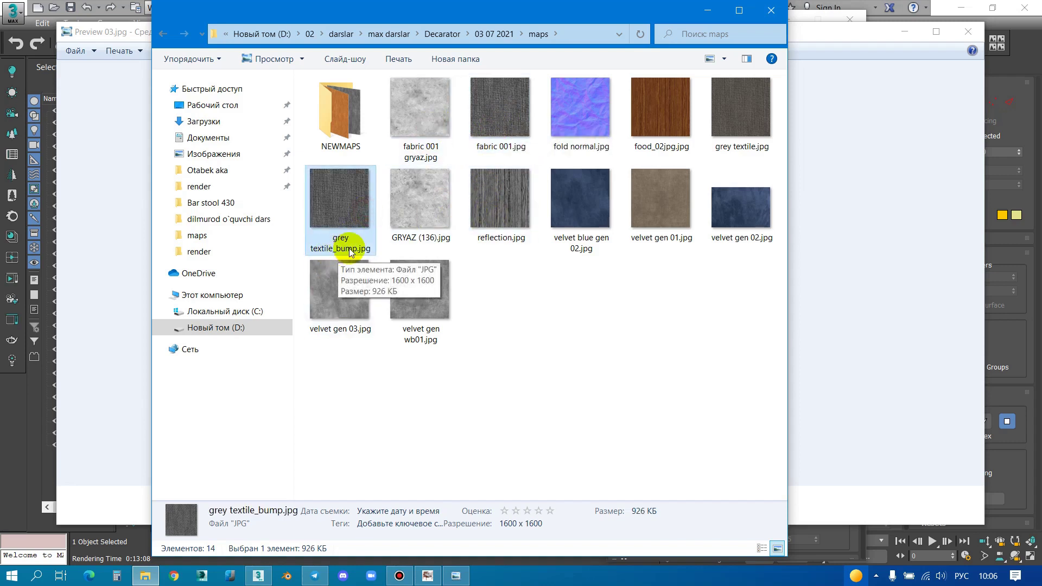
{"action": "left_click", "coordinate": [493, 90]}
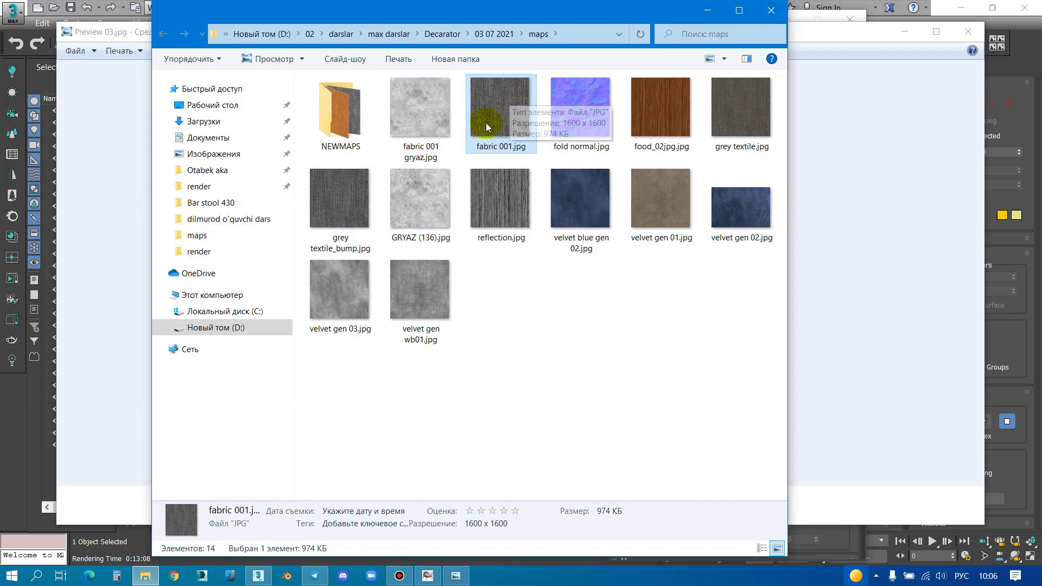
{"action": "left_click", "coordinate": [591, 219]}
{"action": "left_click", "coordinate": [659, 216]}
{"action": "left_click", "coordinate": [727, 209]}
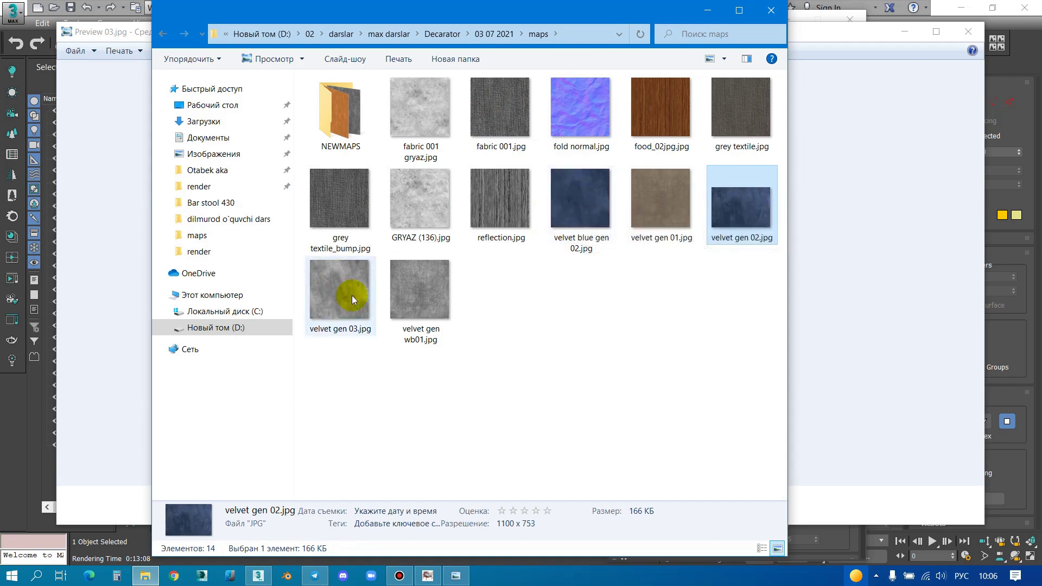
{"action": "left_click", "coordinate": [642, 223]}
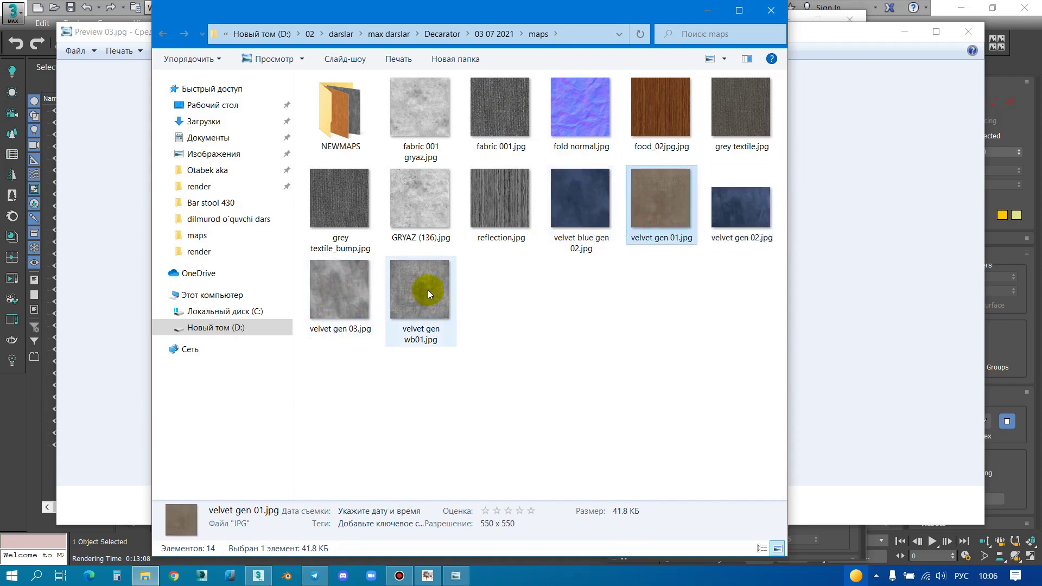
Step: Look into the NEWMAPS leather textures, then open the render folder in 03 07 2021
{"action": "left_click_drag", "start_coordinate": [576, 4], "coordinate": [744, 31]}
{"action": "double_click", "coordinate": [505, 140]}
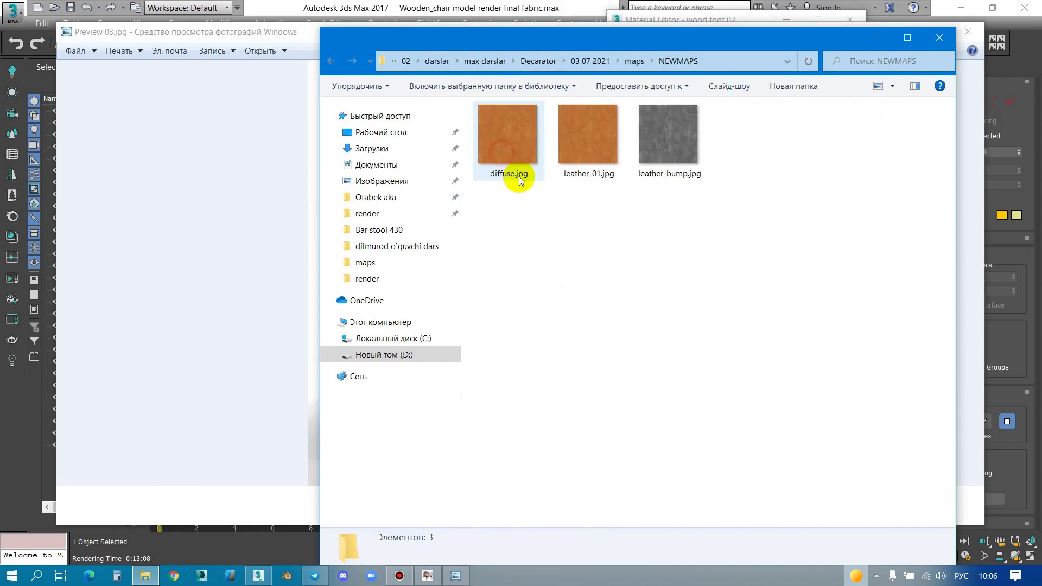
{"action": "left_click", "coordinate": [336, 62]}
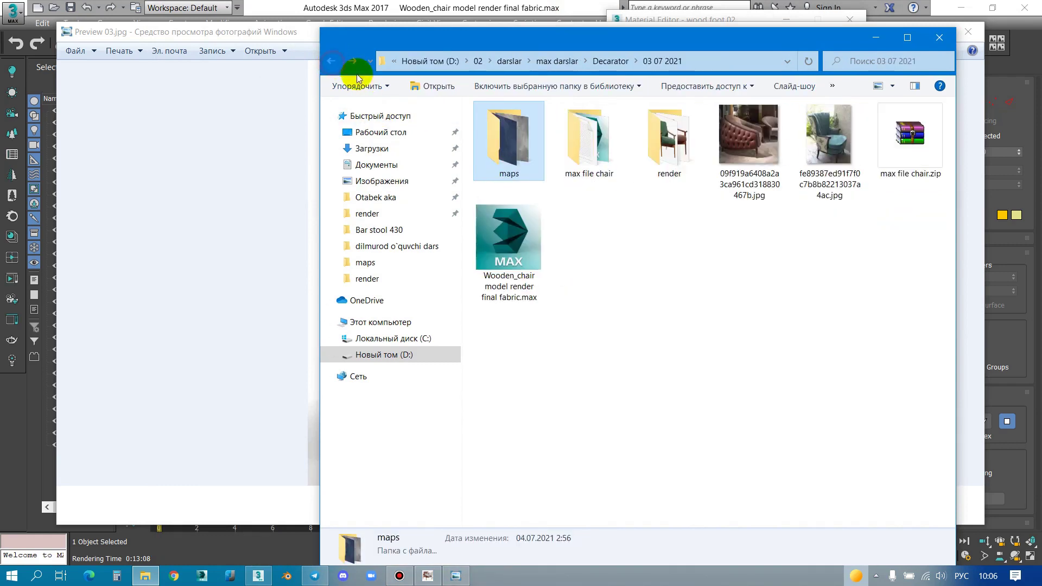
{"action": "double_click", "coordinate": [673, 165]}
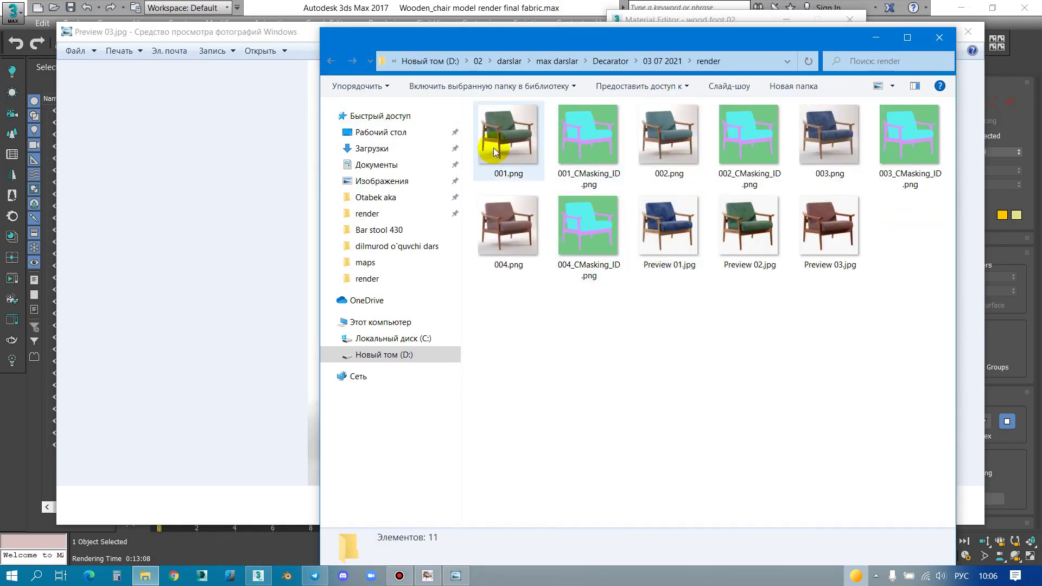
Step: Open 001.png with Windows Photo Viewer and snap that viewer to the left half of the screen
{"action": "double_click", "coordinate": [494, 148]}
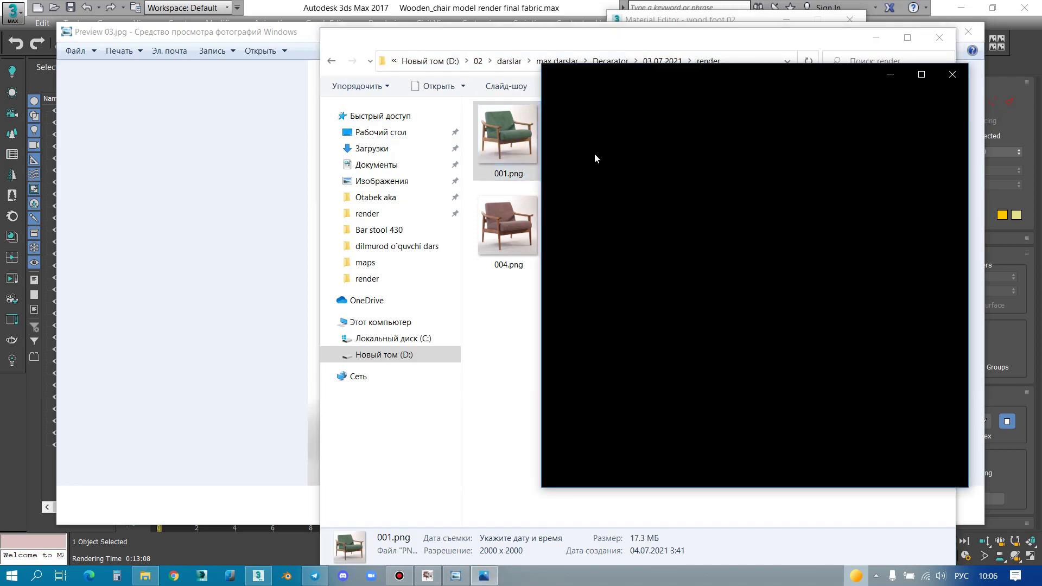
{"action": "left_click", "coordinate": [952, 74]}
{"action": "right_click", "coordinate": [519, 129]}
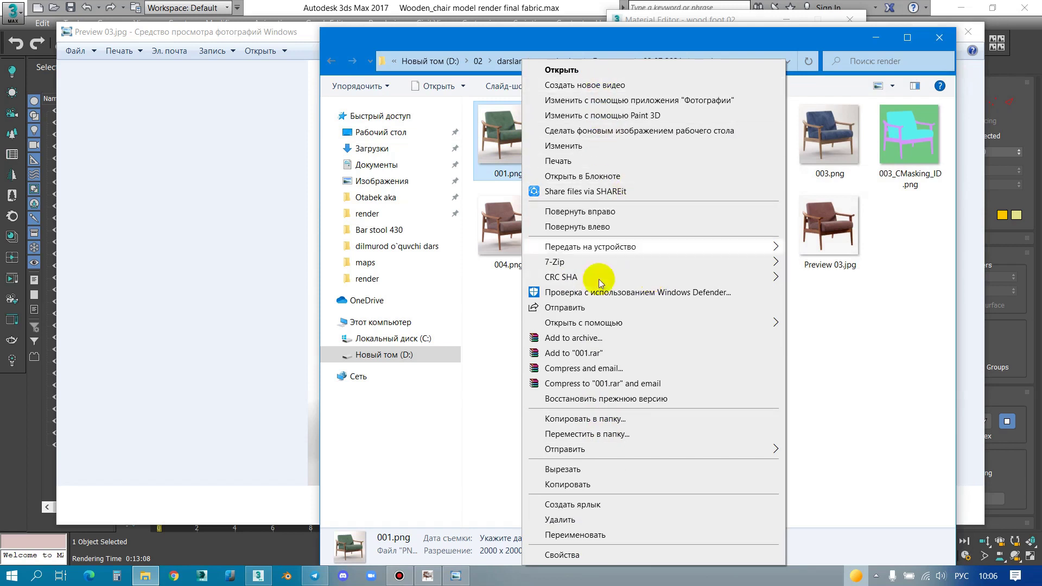
{"action": "left_click", "coordinate": [598, 318]}
{"action": "left_click", "coordinate": [834, 386]}
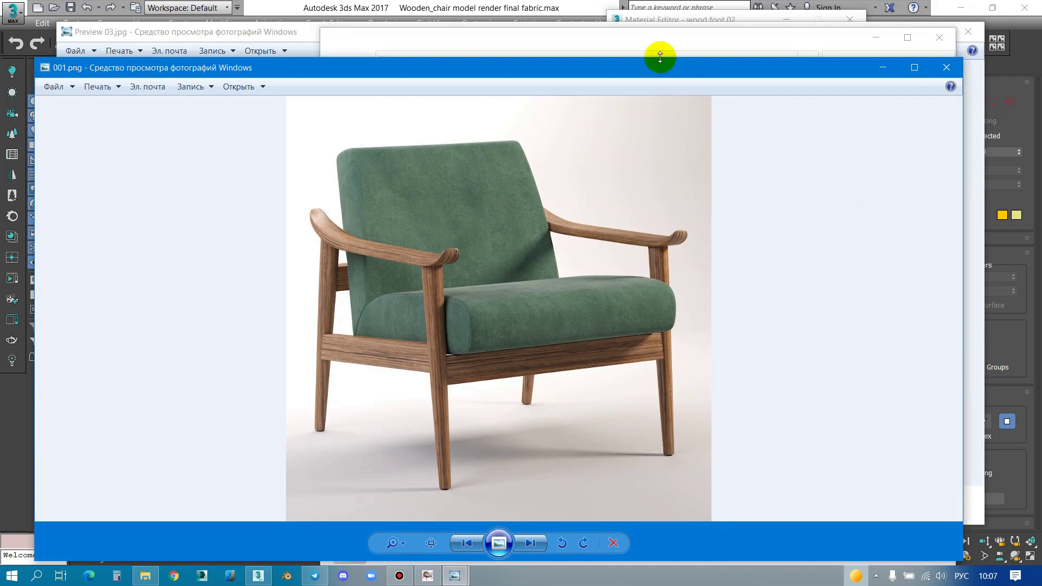
{"action": "left_click", "coordinate": [657, 43]}
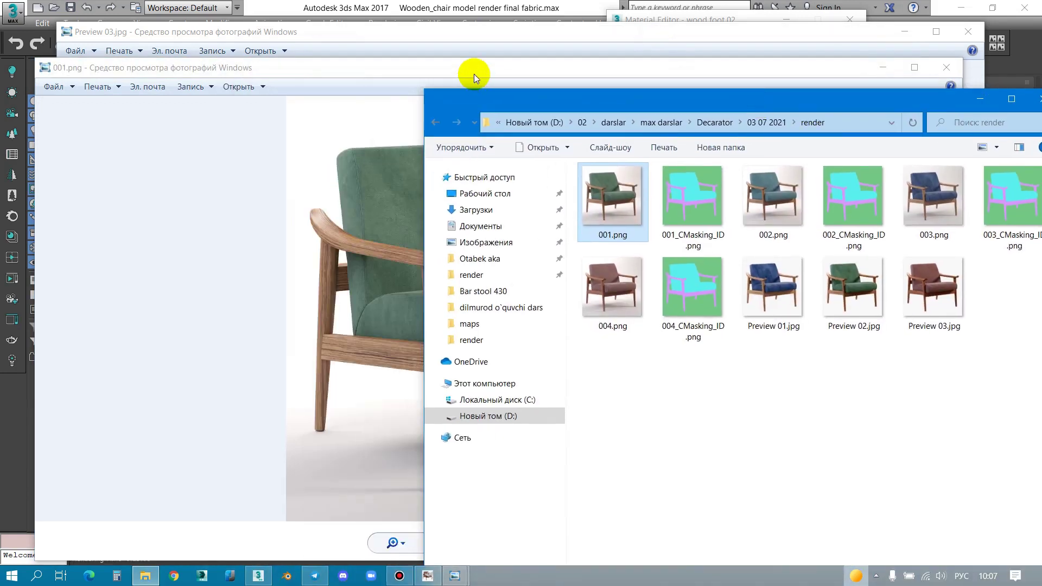
{"action": "left_click_drag", "start_coordinate": [474, 73], "coordinate": [0, 81]}
Step: Fill the right half with the render folder and open Preview 02.jpg docked on the right
{"action": "left_click", "coordinate": [651, 123]}
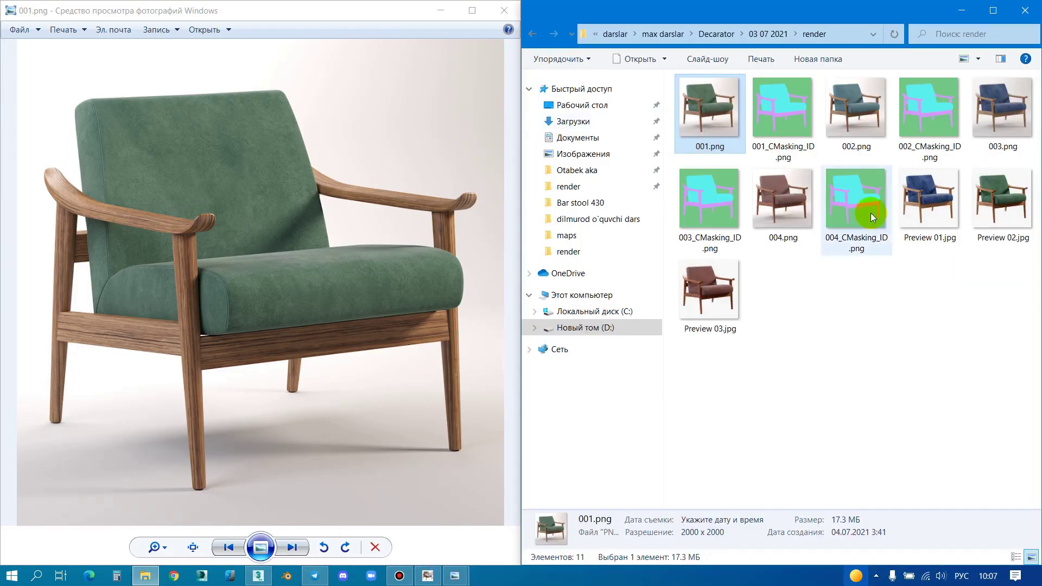
{"action": "double_click", "coordinate": [997, 209]}
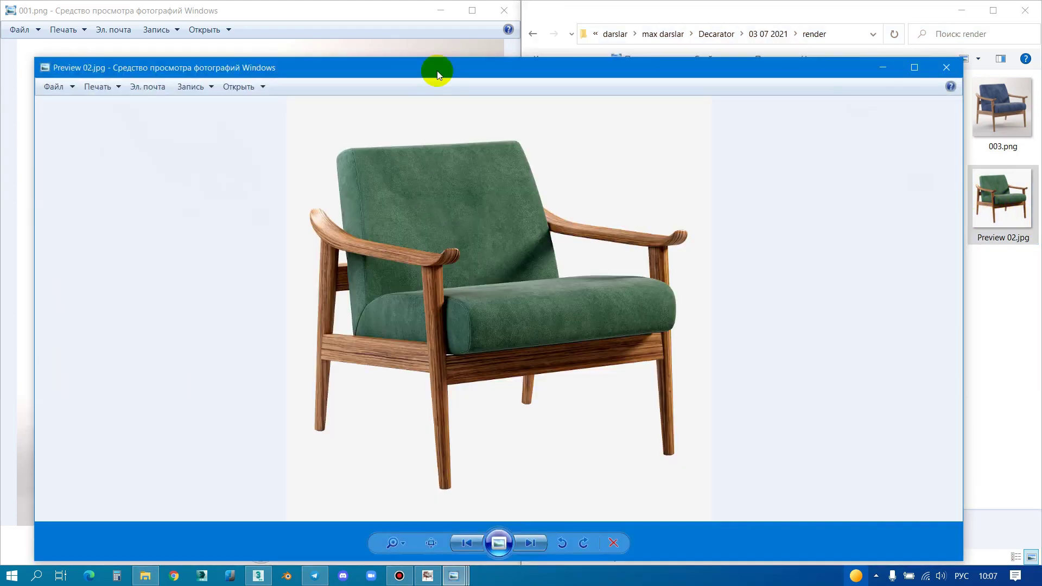
{"action": "left_click", "coordinate": [431, 65]}
{"action": "key", "text": "super+Right"}
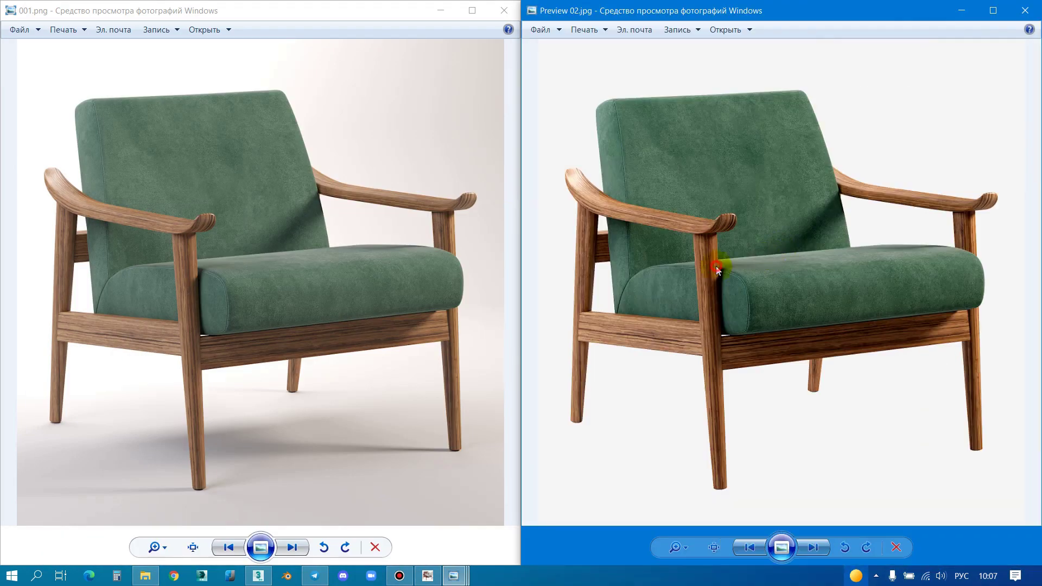
{"action": "left_click", "coordinate": [829, 283]}
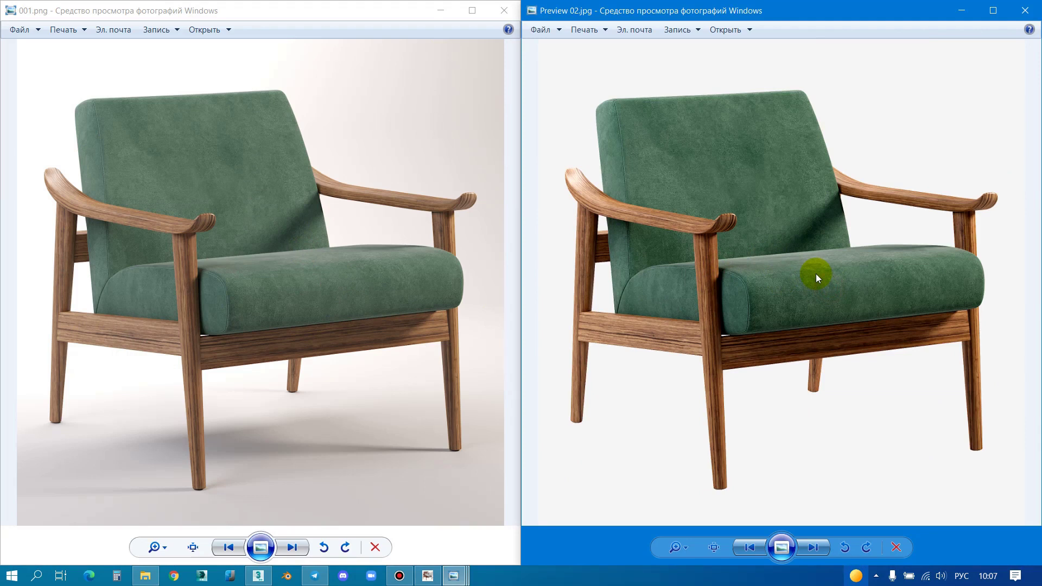
{"action": "scroll", "coordinate": [816, 275], "scroll_direction": "down", "scroll_amount": 1}
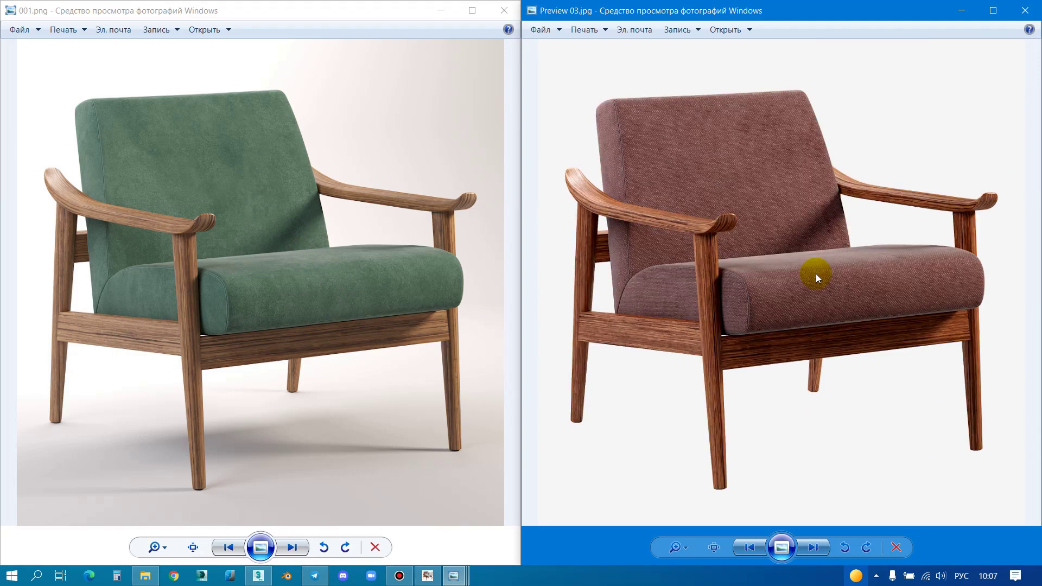
Step: Scroll through the reference images in the left viewer, starting from 001.png
{"action": "left_click", "coordinate": [377, 270]}
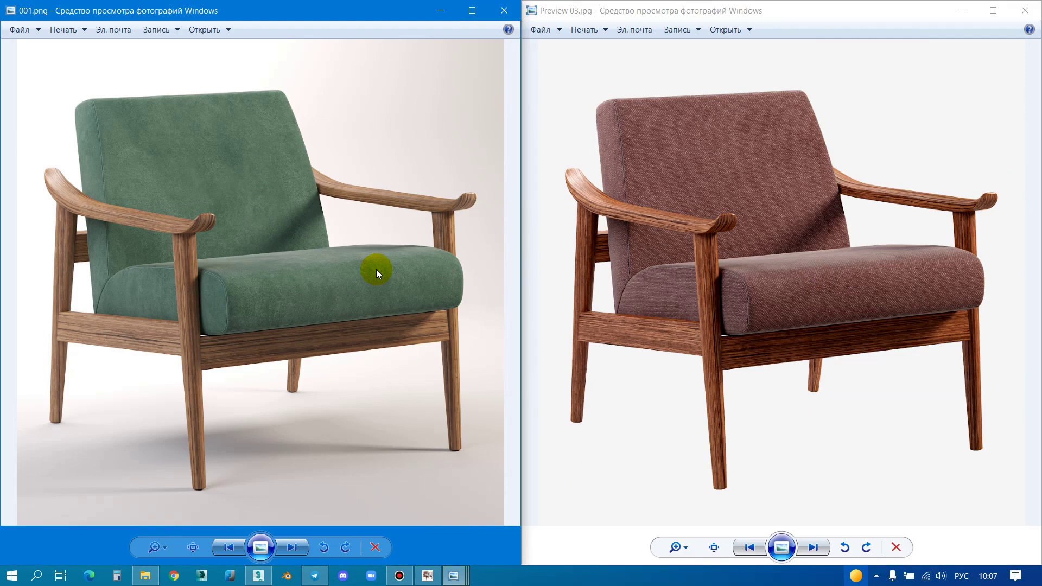
{"action": "scroll", "coordinate": [376, 269], "scroll_direction": "down", "scroll_amount": 1}
{"action": "scroll", "coordinate": [376, 270], "scroll_direction": "up", "scroll_amount": 1}
{"action": "scroll", "coordinate": [376, 270], "scroll_direction": "down", "scroll_amount": 1}
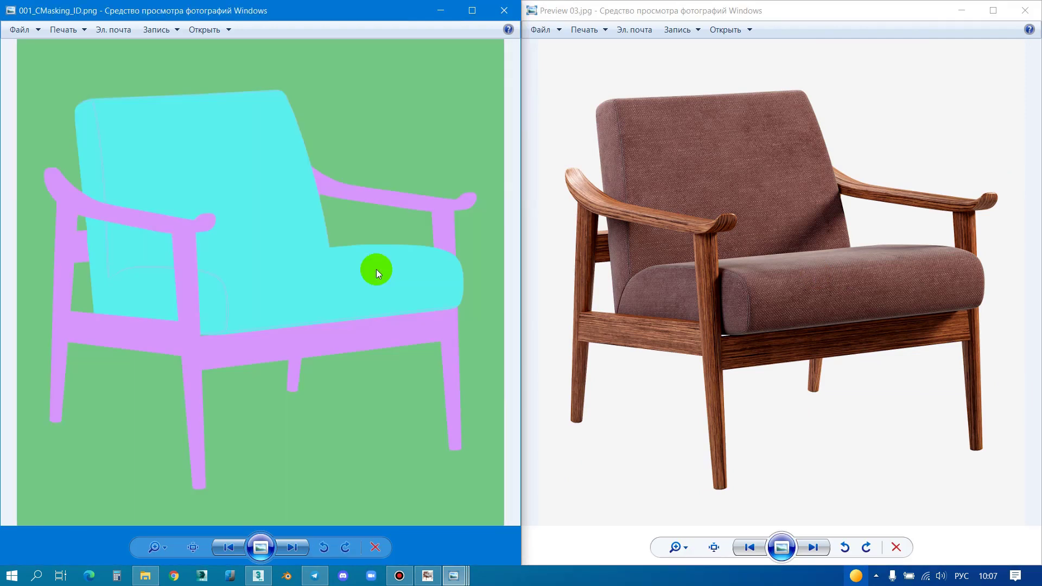
{"action": "scroll", "coordinate": [376, 270], "scroll_direction": "down", "scroll_amount": 1}
{"action": "scroll", "coordinate": [376, 270], "scroll_direction": "down", "scroll_amount": 1}
{"action": "scroll", "coordinate": [376, 270], "scroll_direction": "down", "scroll_amount": 1}
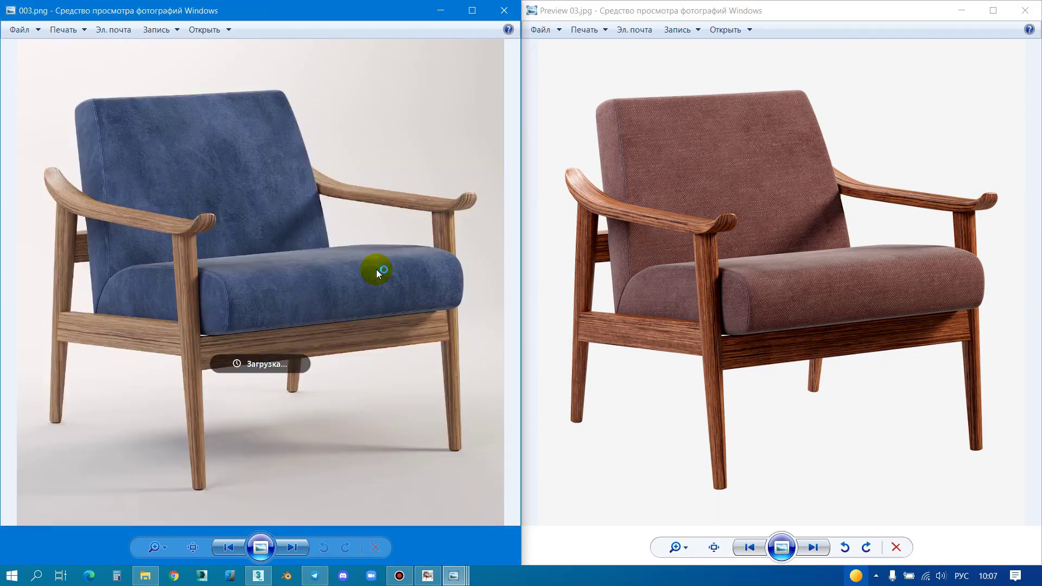
{"action": "scroll", "coordinate": [377, 270], "scroll_direction": "down", "scroll_amount": 1}
{"action": "scroll", "coordinate": [377, 270], "scroll_direction": "down", "scroll_amount": 1}
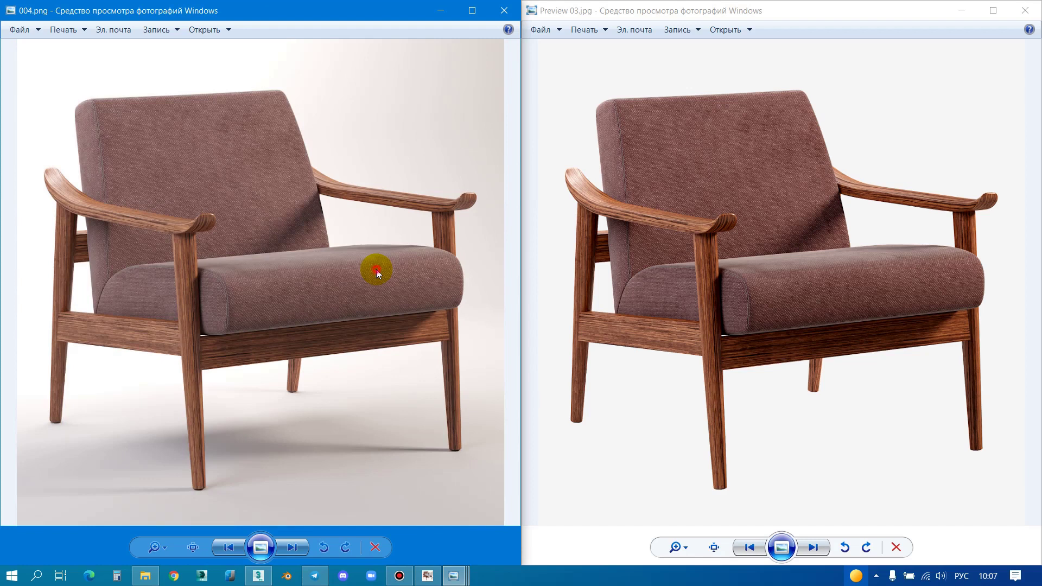
{"action": "scroll", "coordinate": [320, 269], "scroll_direction": "up", "scroll_amount": 1}
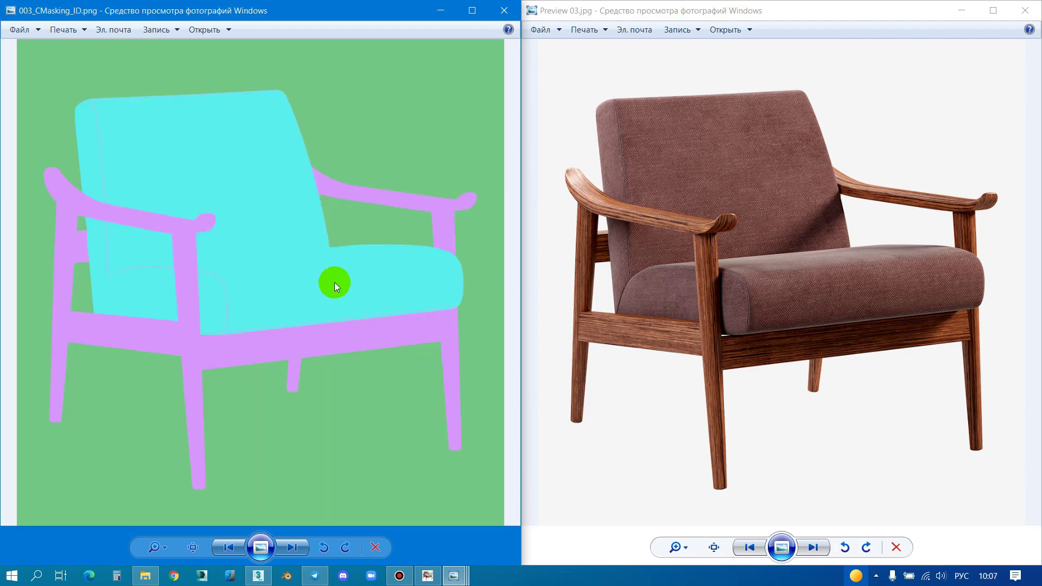
{"action": "scroll", "coordinate": [335, 282], "scroll_direction": "up", "scroll_amount": 1}
Step: Scroll the preview viewer back to Preview 01.jpg and move the blue 003.png window aside
{"action": "left_click", "coordinate": [823, 164]}
{"action": "scroll", "coordinate": [823, 164], "scroll_direction": "up", "scroll_amount": 1}
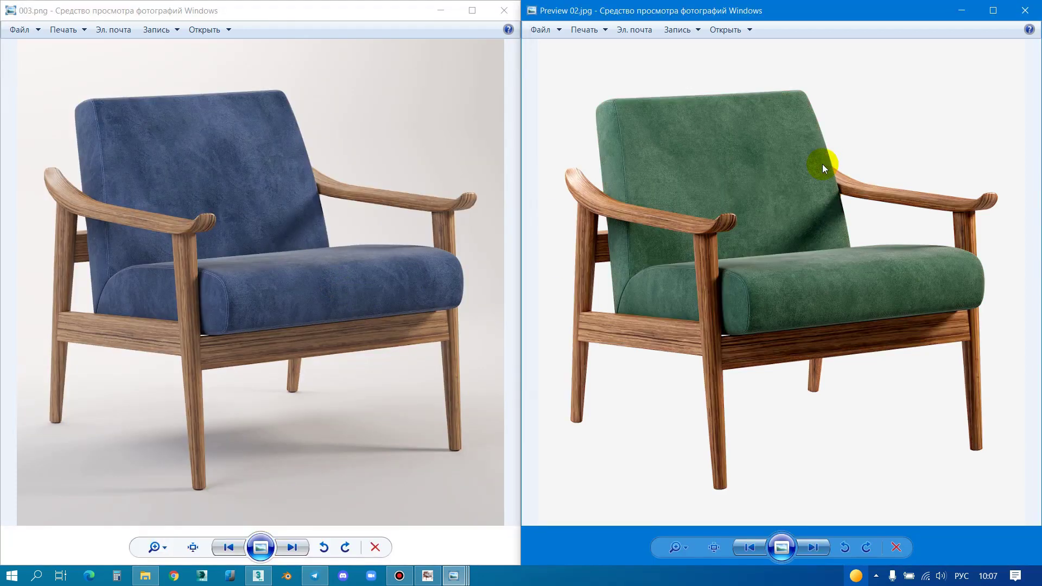
{"action": "scroll", "coordinate": [822, 164], "scroll_direction": "up", "scroll_amount": 1}
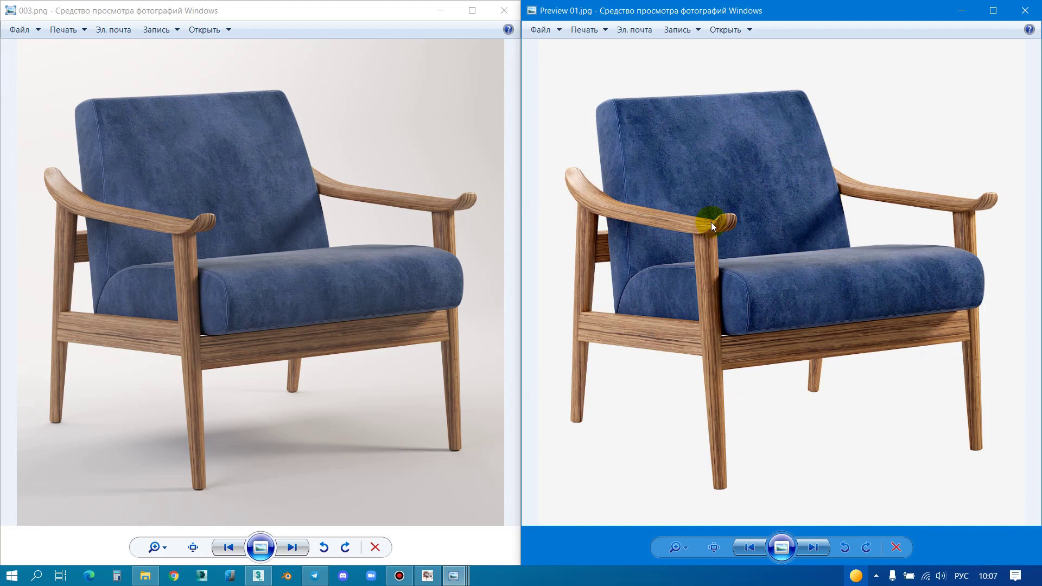
{"action": "scroll", "coordinate": [712, 223], "scroll_direction": "down", "scroll_amount": 1}
{"action": "scroll", "coordinate": [712, 223], "scroll_direction": "up", "scroll_amount": 1}
{"action": "left_click_drag", "start_coordinate": [390, 12], "coordinate": [406, 241]}
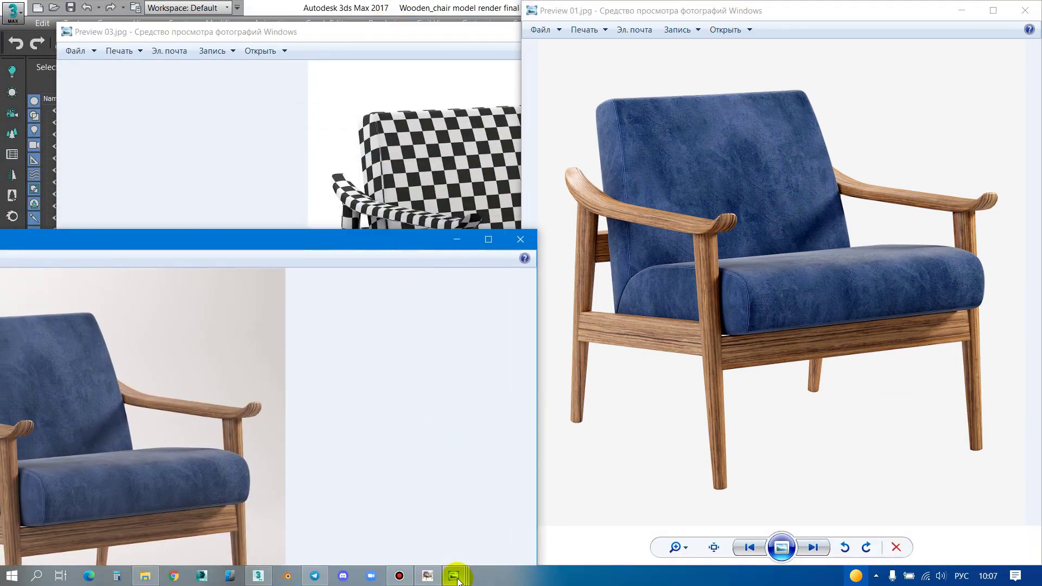
{"action": "mouse_move", "coordinate": [454, 575]}
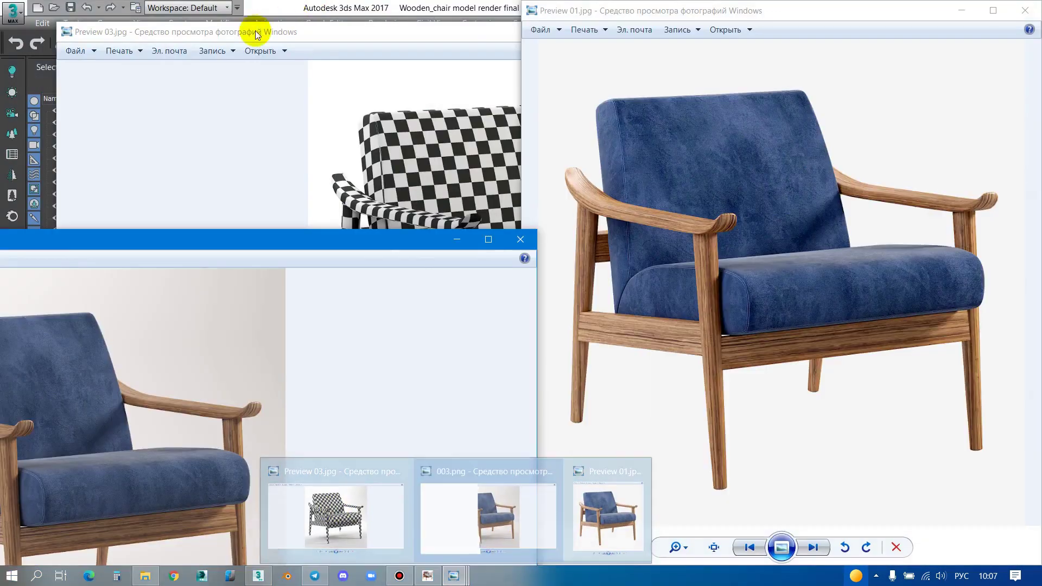
Step: Step back to the leather chair render and compare it against the blue chair preview
{"action": "left_click_drag", "start_coordinate": [257, 35], "coordinate": [241, 27]}
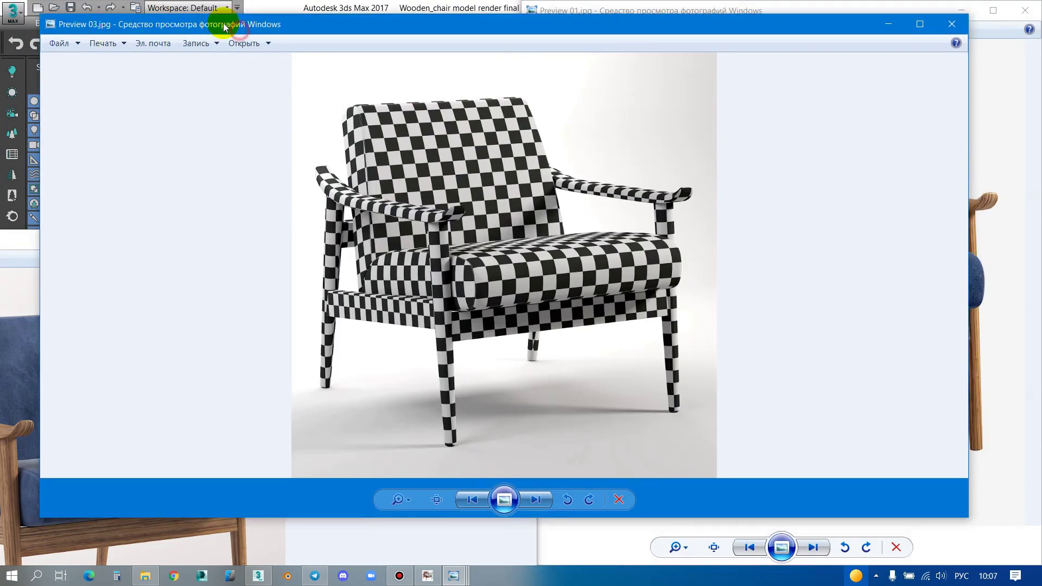
{"action": "left_click", "coordinate": [461, 508]}
{"action": "left_click_drag", "start_coordinate": [569, 31], "coordinate": [363, 26]}
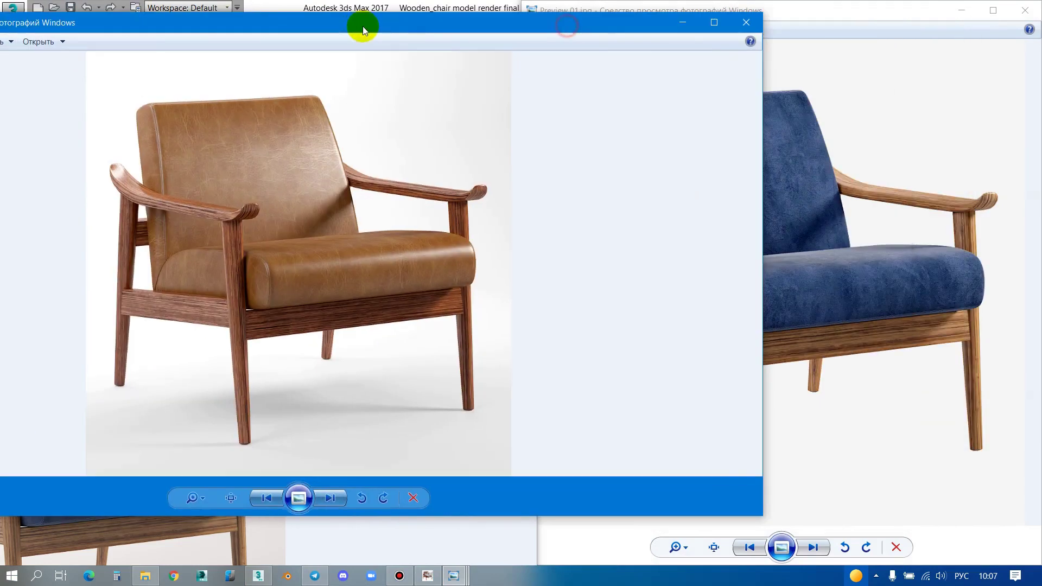
{"action": "left_click", "coordinate": [884, 242]}
{"action": "left_click", "coordinate": [376, 204]}
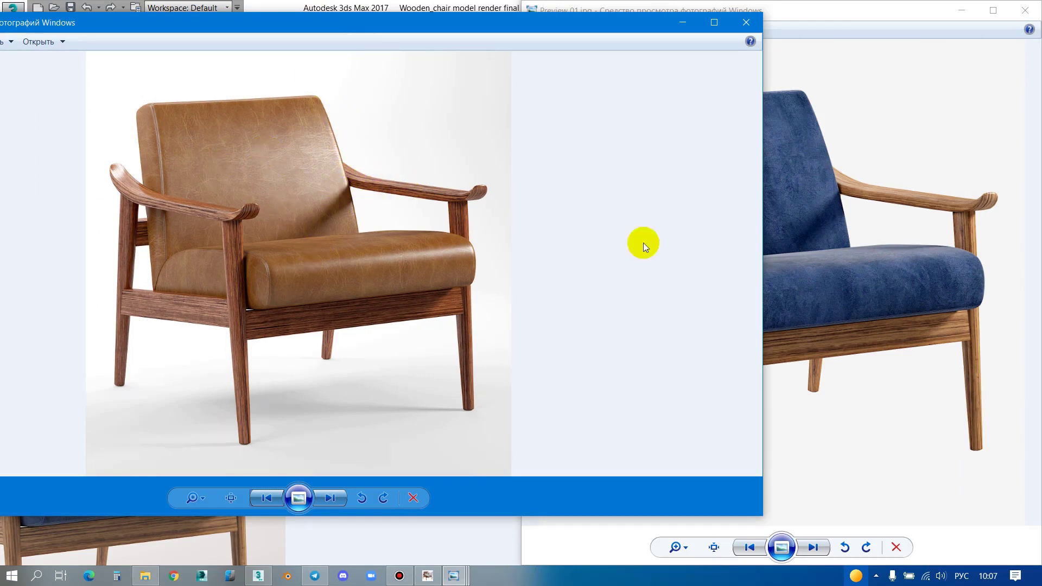
{"action": "left_click", "coordinate": [821, 234]}
{"action": "left_click", "coordinate": [322, 226]}
{"action": "left_click", "coordinate": [846, 198]}
{"action": "left_click", "coordinate": [787, 225]}
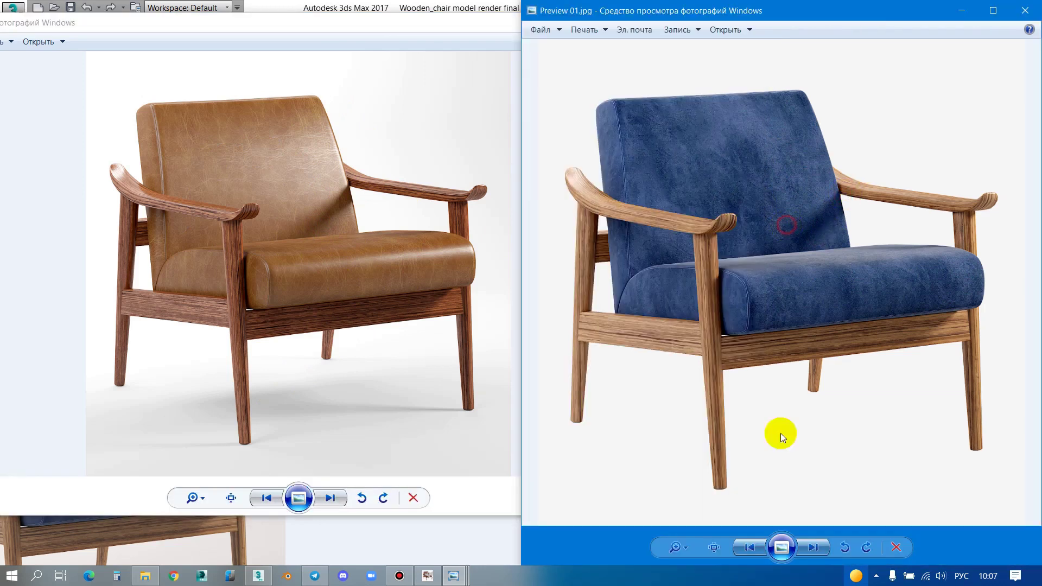
Step: Advance to the green chair preview; step the leather viewer through back, wireframe and front renders
{"action": "left_click", "coordinate": [810, 553]}
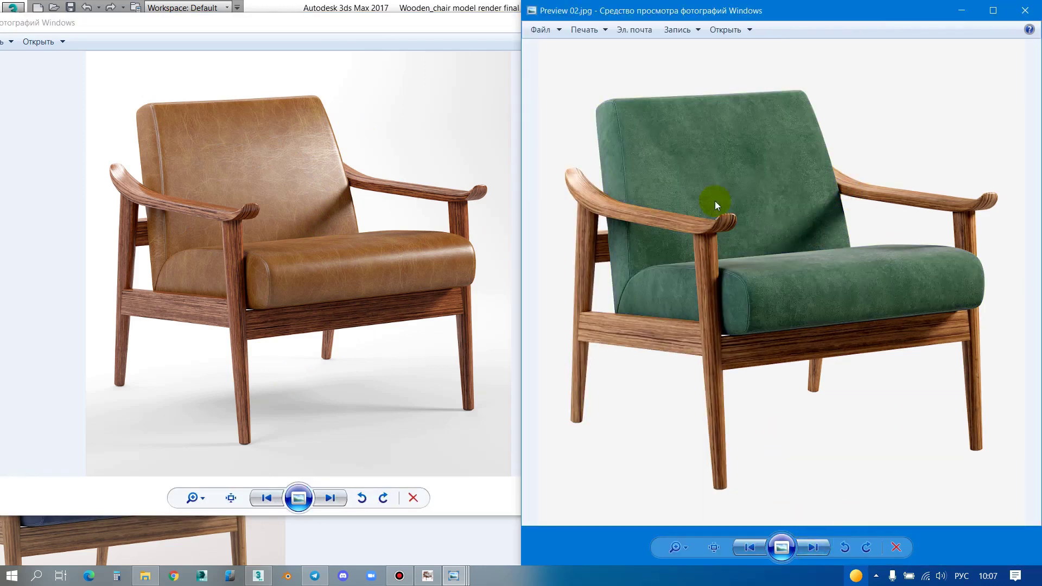
{"action": "left_click", "coordinate": [363, 379]}
{"action": "left_click", "coordinate": [330, 500]}
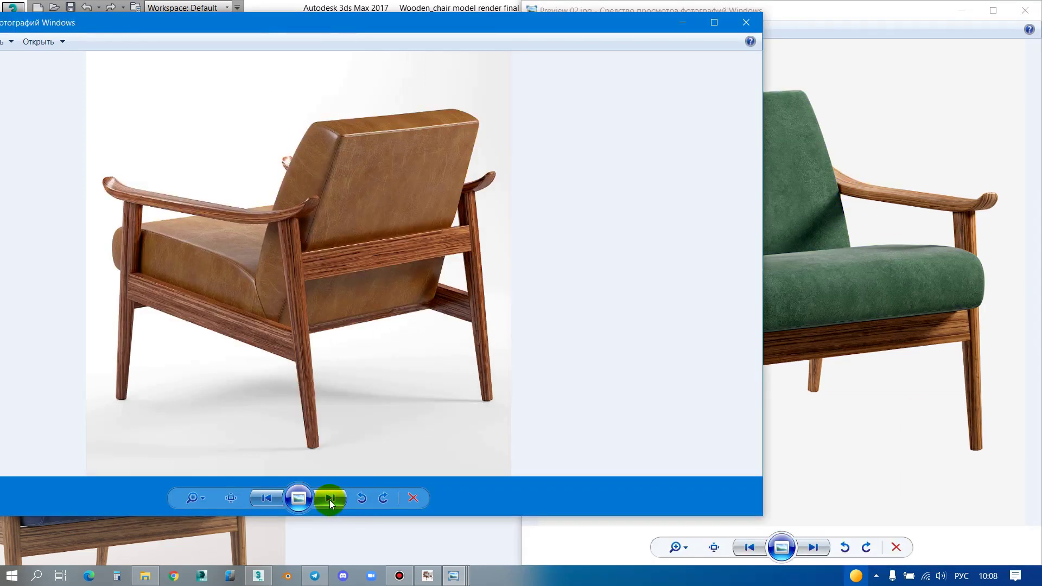
{"action": "left_click", "coordinate": [330, 500]}
{"action": "left_click", "coordinate": [330, 499]}
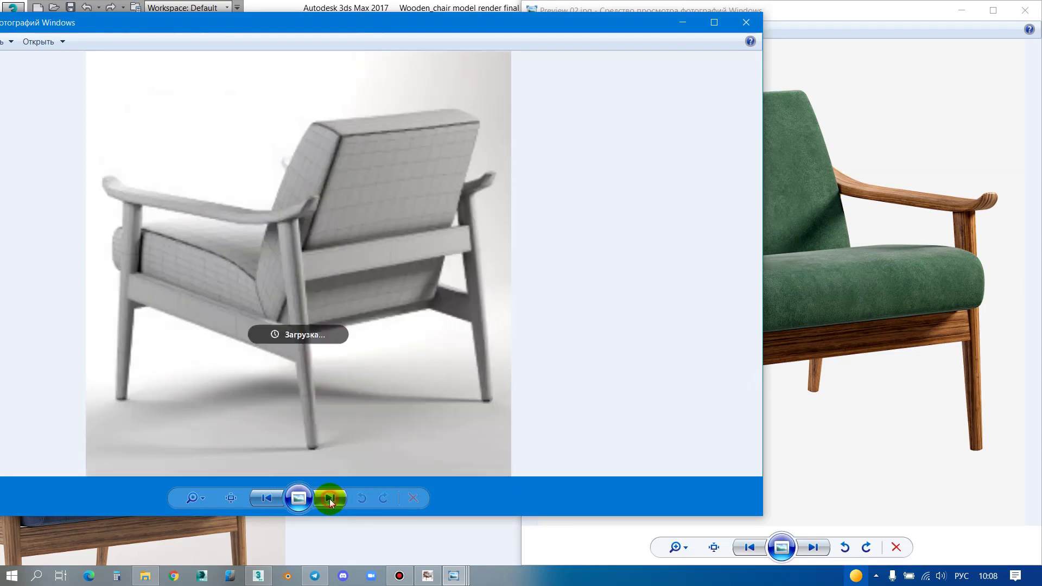
{"action": "left_click", "coordinate": [864, 301]}
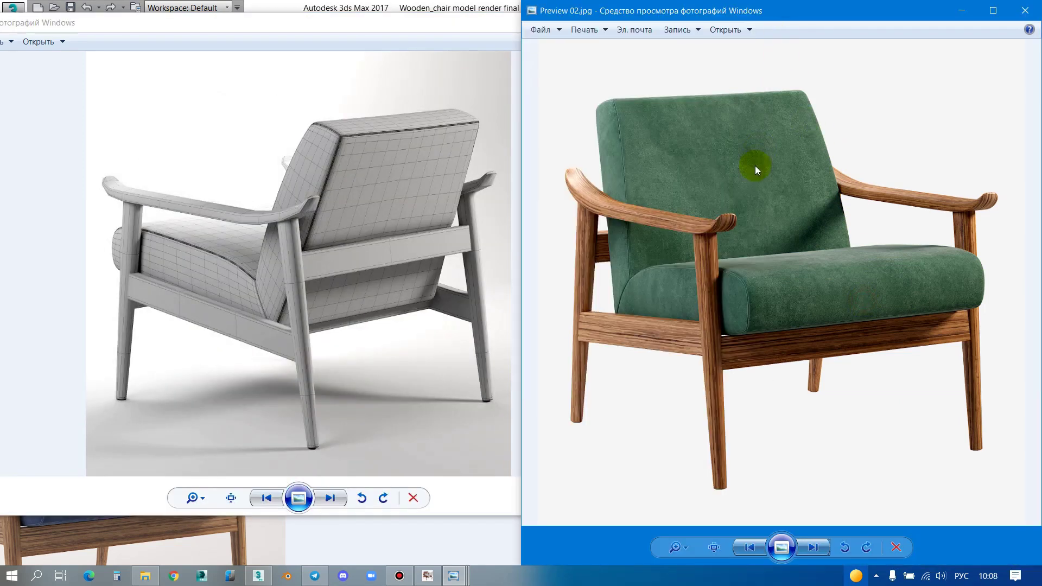
{"action": "left_click", "coordinate": [261, 500]}
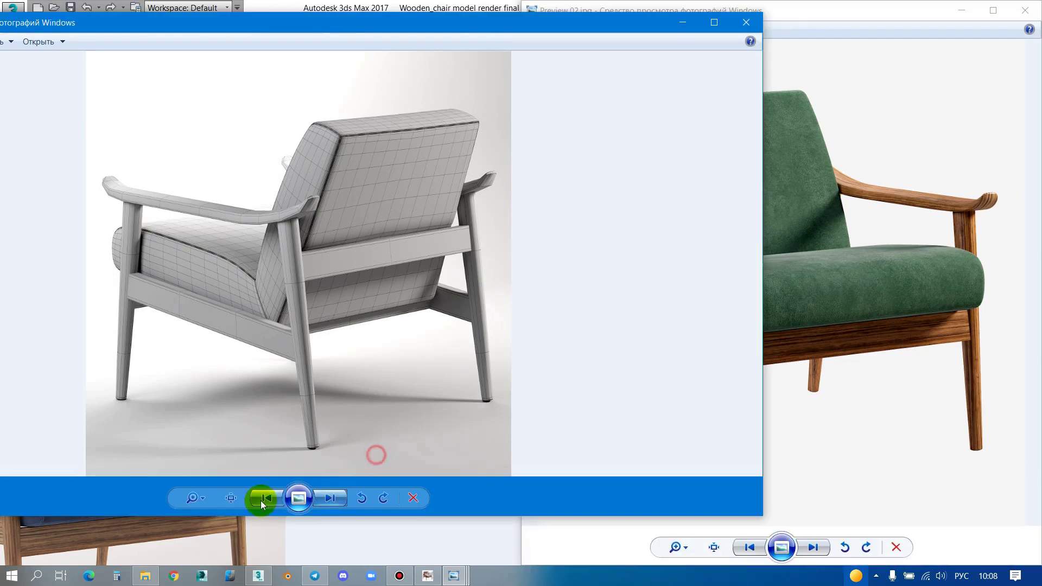
{"action": "left_click", "coordinate": [259, 500]}
{"action": "left_click", "coordinate": [259, 501]}
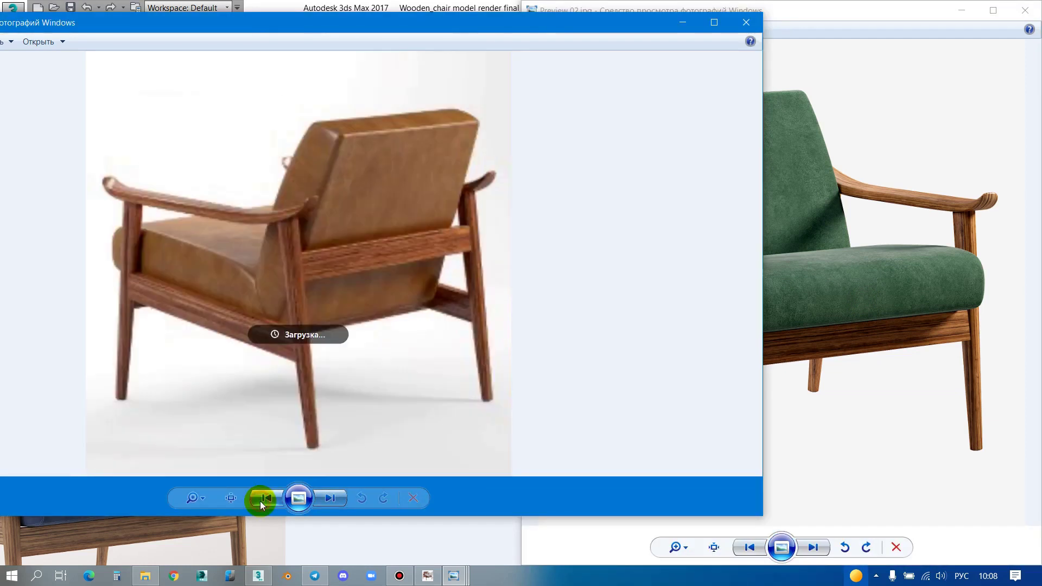
{"action": "left_click", "coordinate": [259, 500]}
Step: Zoom into the green chair close-up and the leather chair render to compare details
{"action": "left_click", "coordinate": [995, 331]}
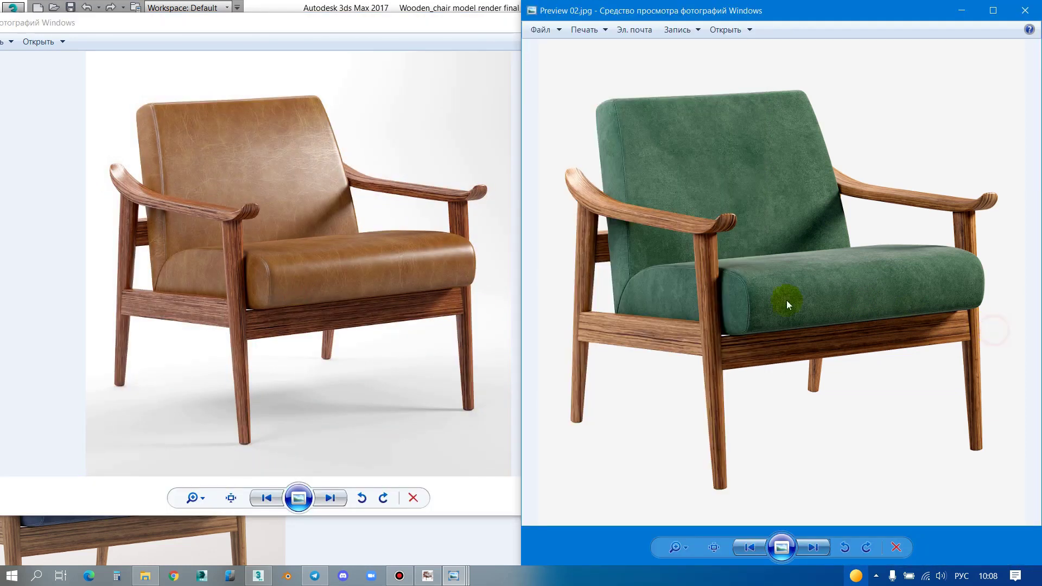
{"action": "scroll", "coordinate": [672, 363], "scroll_direction": "up", "scroll_amount": 2}
{"action": "scroll", "coordinate": [619, 366], "scroll_direction": "up", "scroll_amount": 2}
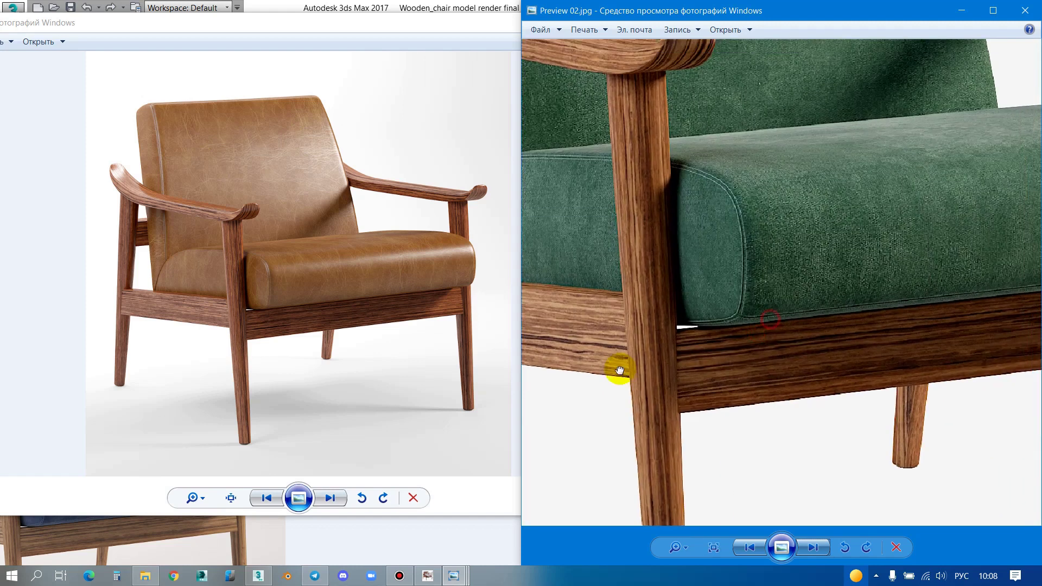
{"action": "left_click", "coordinate": [361, 279]}
{"action": "scroll", "coordinate": [223, 252], "scroll_direction": "up", "scroll_amount": 1}
{"action": "scroll", "coordinate": [223, 251], "scroll_direction": "up", "scroll_amount": 1}
{"action": "scroll", "coordinate": [272, 270], "scroll_direction": "up", "scroll_amount": 1}
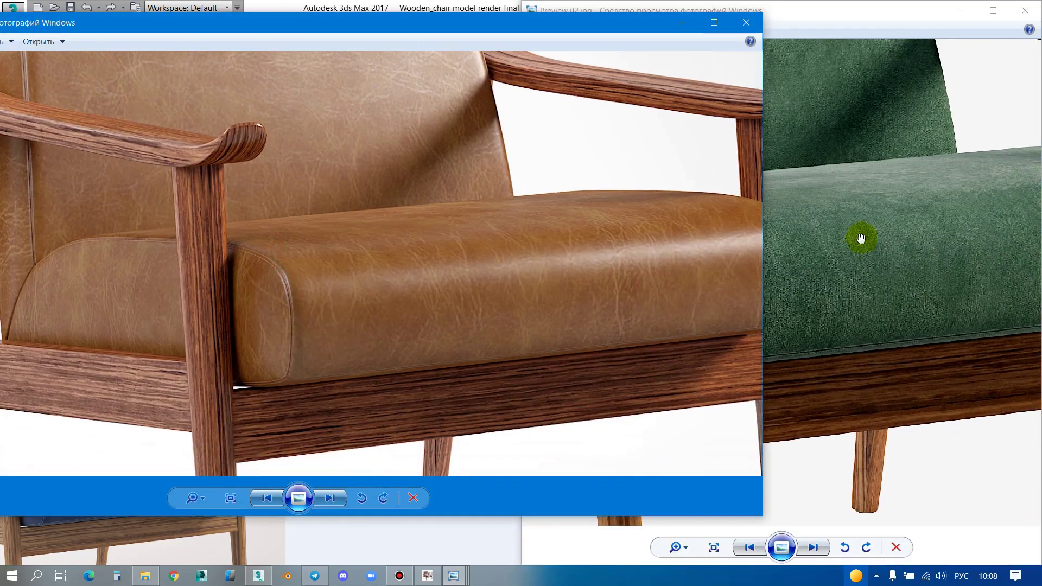
{"action": "left_click", "coordinate": [860, 236]}
{"action": "left_click", "coordinate": [590, 122]}
{"action": "scroll", "coordinate": [602, 261], "scroll_direction": "down", "scroll_amount": 2}
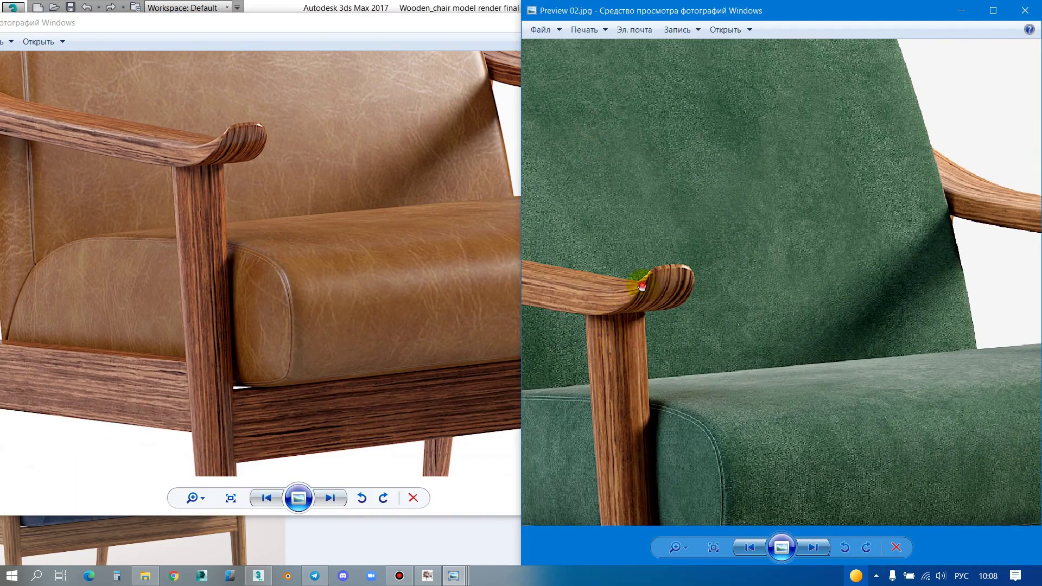
{"action": "scroll", "coordinate": [651, 282], "scroll_direction": "down", "scroll_amount": 2}
{"action": "scroll", "coordinate": [733, 280], "scroll_direction": "down", "scroll_amount": 1}
{"action": "left_click", "coordinate": [321, 225]}
{"action": "scroll", "coordinate": [328, 239], "scroll_direction": "down", "scroll_amount": 3}
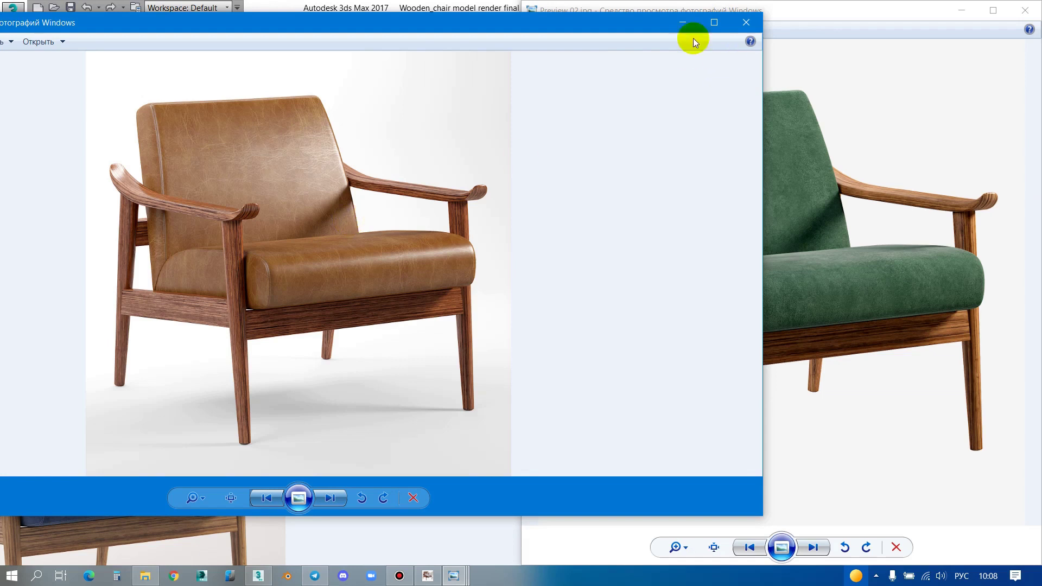
Step: Step the right viewer to the purple chair preview, then shift and close the leather chair window
{"action": "left_click_drag", "start_coordinate": [636, 32], "coordinate": [638, 35]}
{"action": "left_click", "coordinate": [808, 158]}
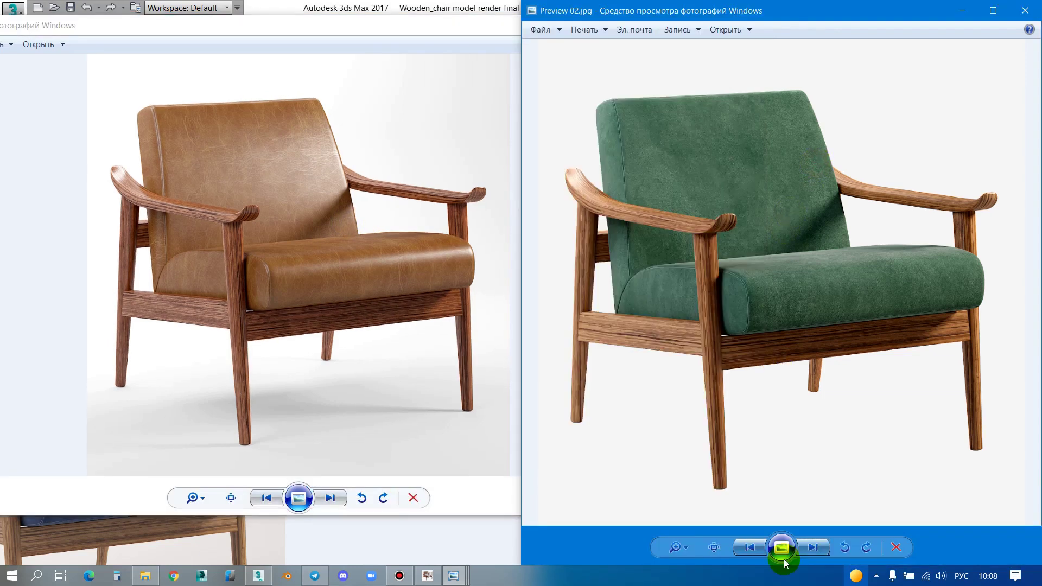
{"action": "left_click", "coordinate": [817, 547]}
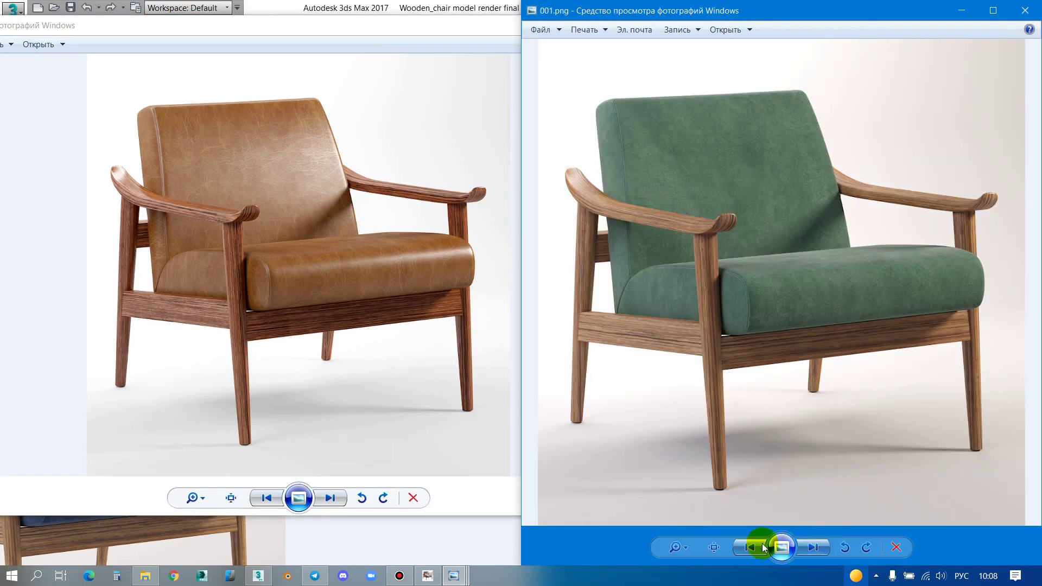
{"action": "left_click", "coordinate": [752, 547]}
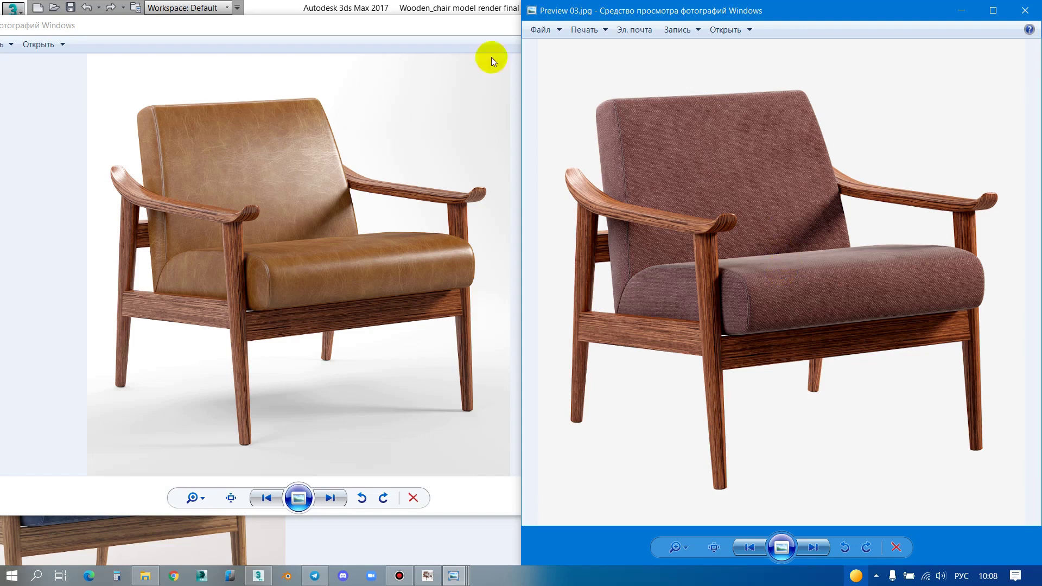
{"action": "left_click_drag", "start_coordinate": [441, 23], "coordinate": [480, 27]}
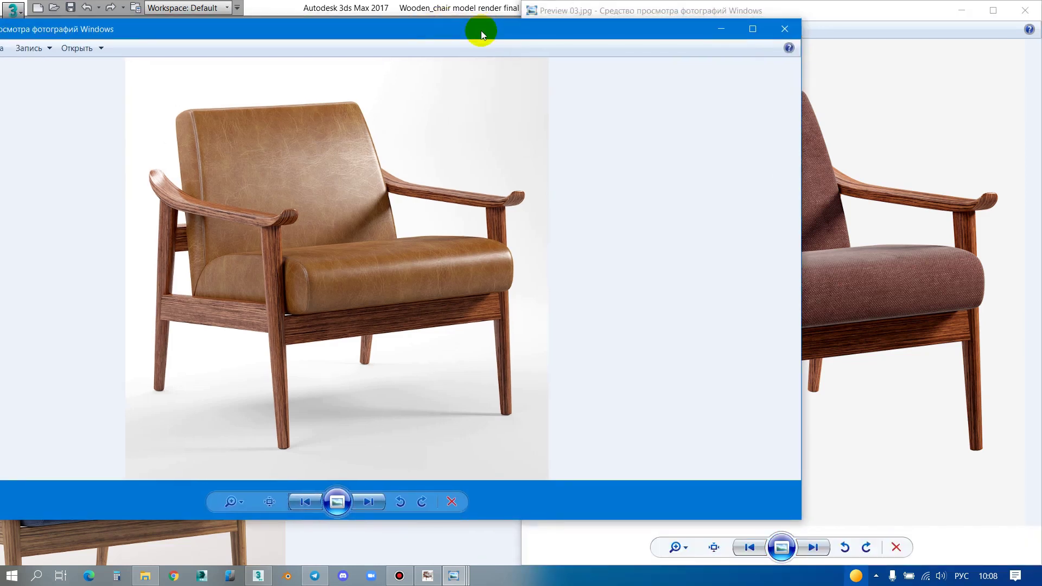
{"action": "left_click", "coordinate": [887, 95]}
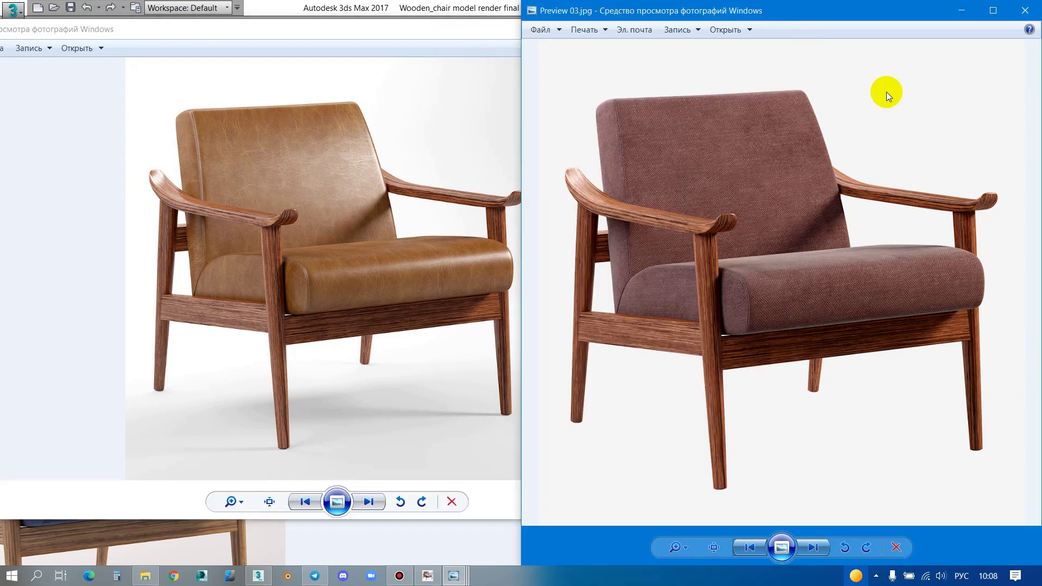
{"action": "left_click_drag", "start_coordinate": [392, 31], "coordinate": [495, 27]}
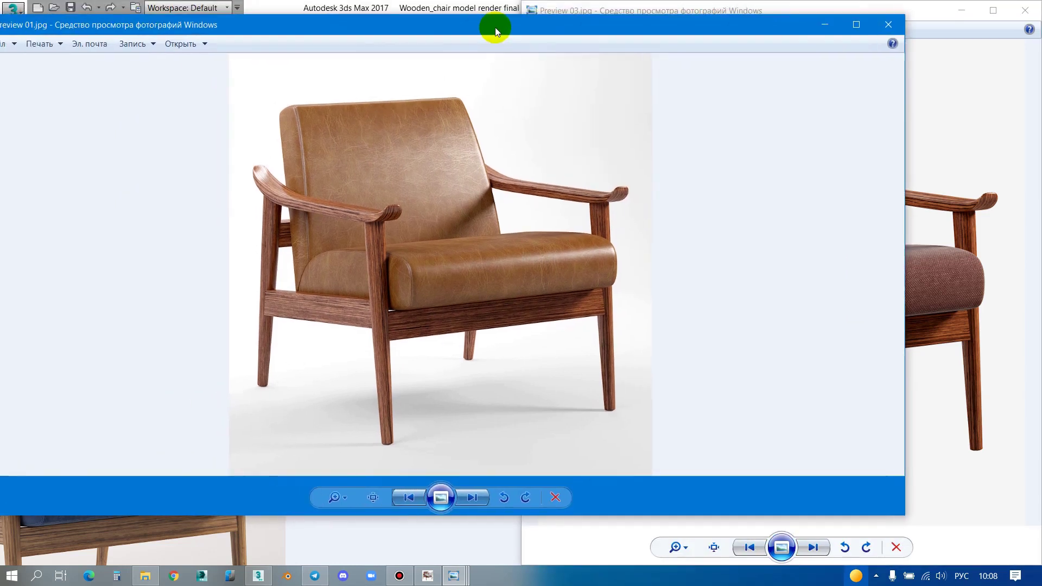
{"action": "left_click", "coordinate": [889, 25]}
Step: Close the purple chair preview and maximise the 3ds Max window
{"action": "left_click", "coordinate": [1025, 10]}
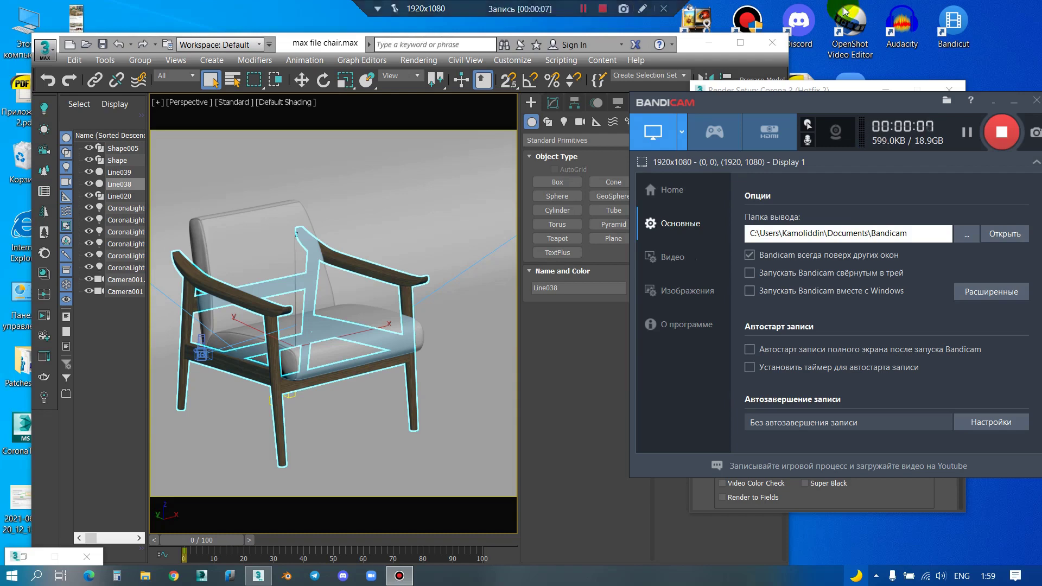
{"action": "left_click_drag", "start_coordinate": [878, 102], "coordinate": [911, 102]}
{"action": "left_click_drag", "start_coordinate": [318, 48], "coordinate": [391, 2]}
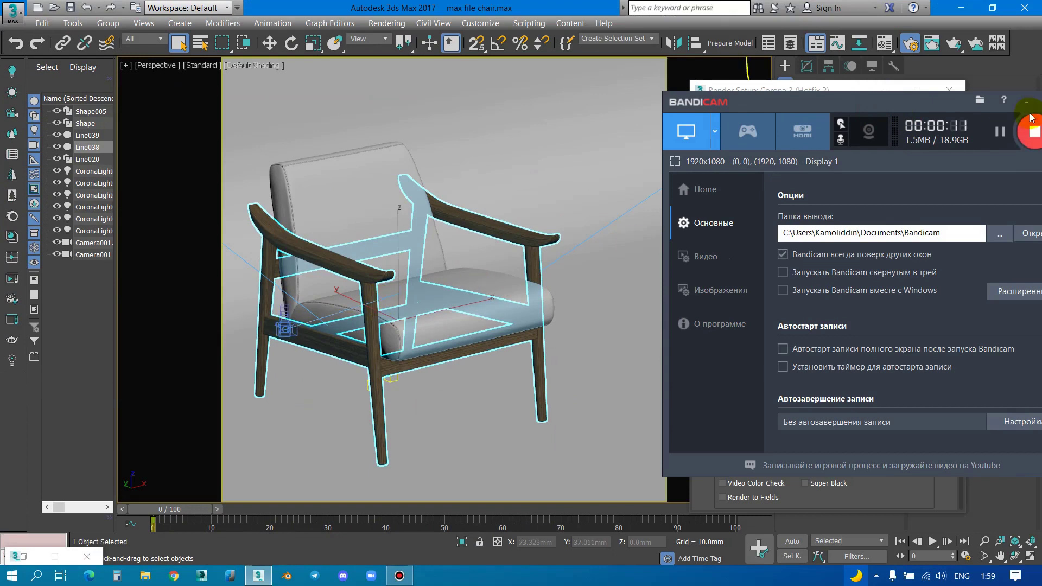
{"action": "left_click_drag", "start_coordinate": [1027, 111], "coordinate": [928, 111]}
Step: Move the 2000 × 2000 Corona Render Setup upper right, select the upholstered seat, and shrink Max
{"action": "left_click", "coordinate": [947, 102]}
{"action": "left_click_drag", "start_coordinate": [749, 89], "coordinate": [798, 35]}
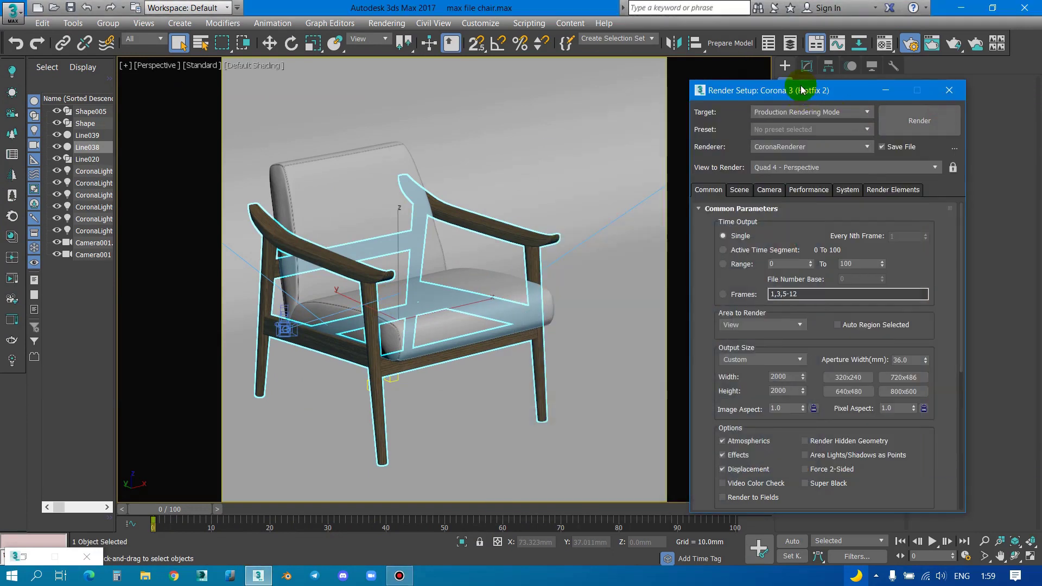
{"action": "left_click", "coordinate": [470, 315]}
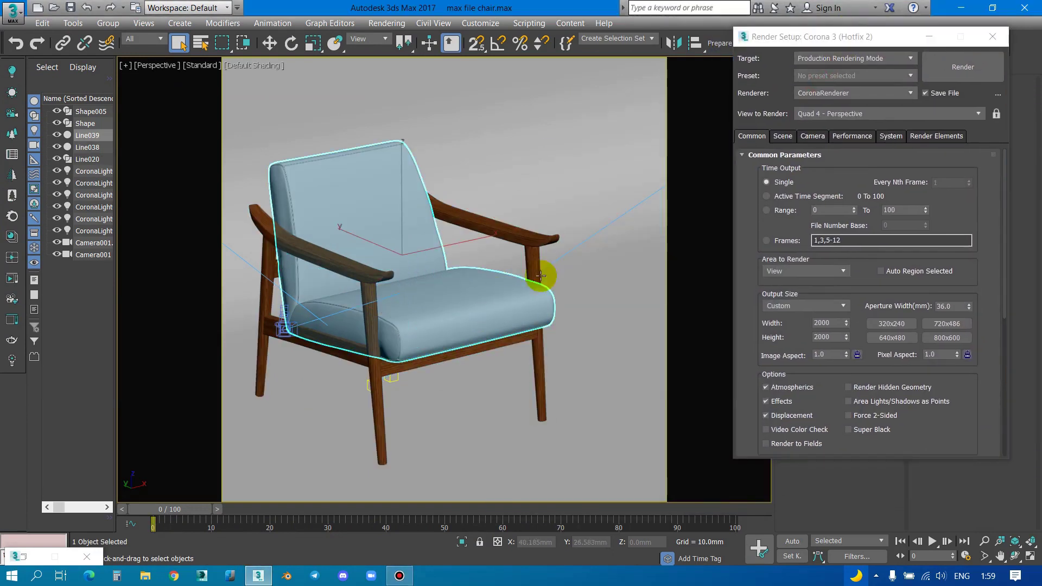
{"action": "left_click_drag", "start_coordinate": [322, 20], "coordinate": [543, 25]}
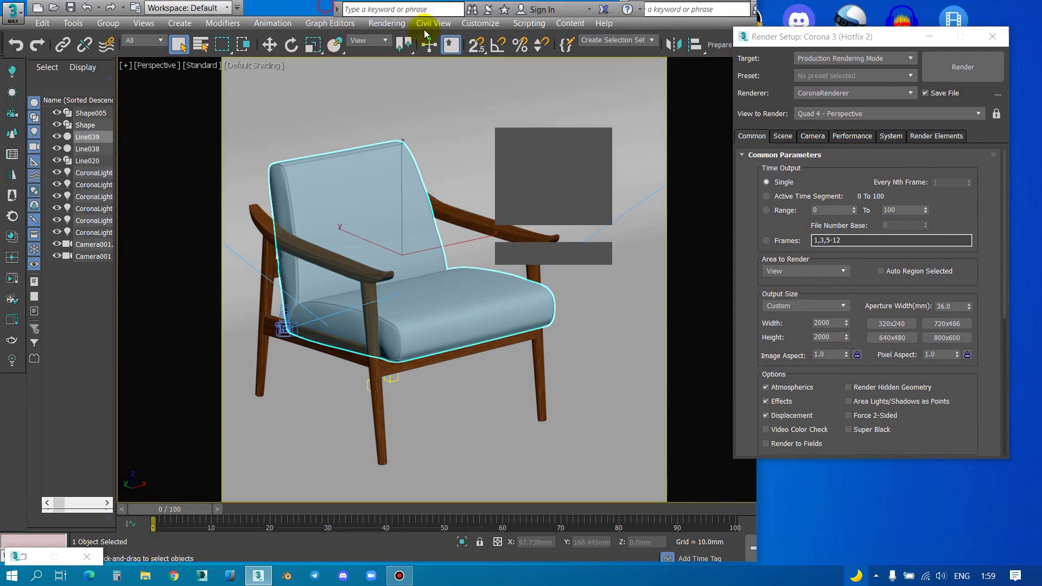
{"action": "left_click", "coordinate": [144, 579]}
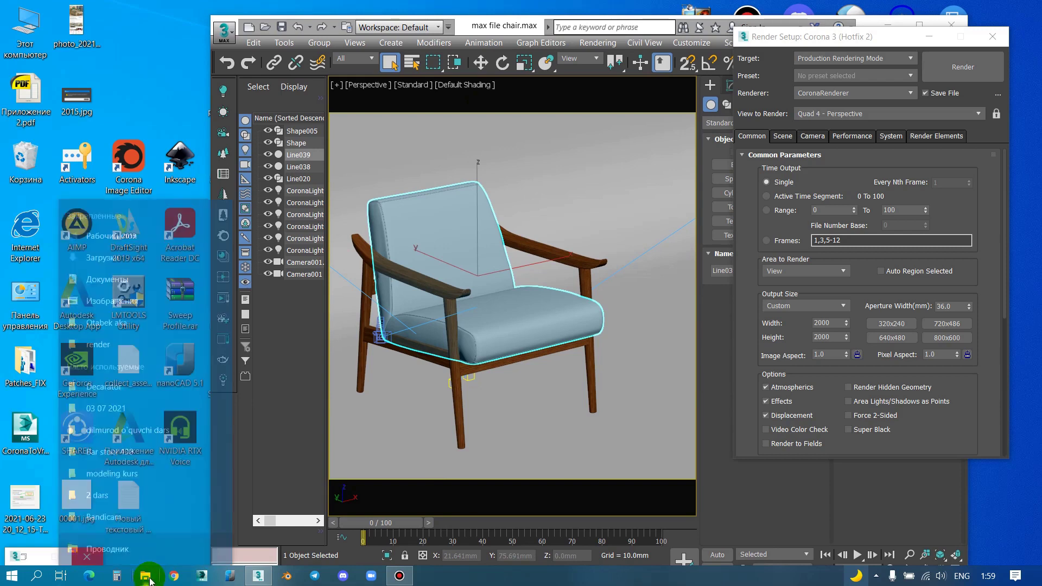
Step: Navigate via 03 07 2021, max file chair, Doc.Malosh, modeling and chair wood into maps
{"action": "mouse_move", "coordinate": [148, 580]}
{"action": "left_mouse_down"}
{"action": "mouse_move", "coordinate": [148, 335]}
{"action": "mouse_move", "coordinate": [136, 367]}
{"action": "left_mouse_up"}
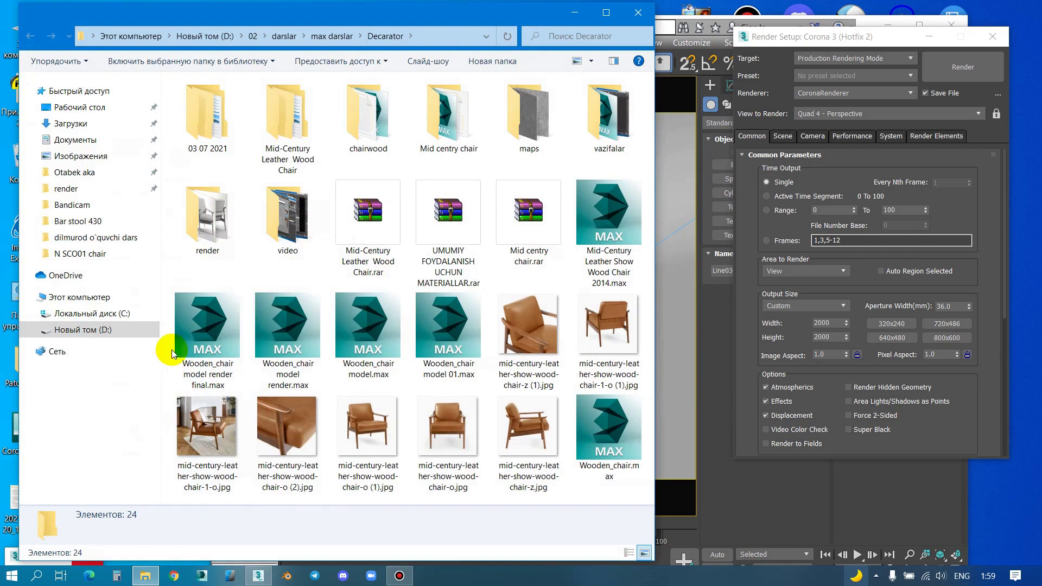
{"action": "double_click", "coordinate": [220, 128]}
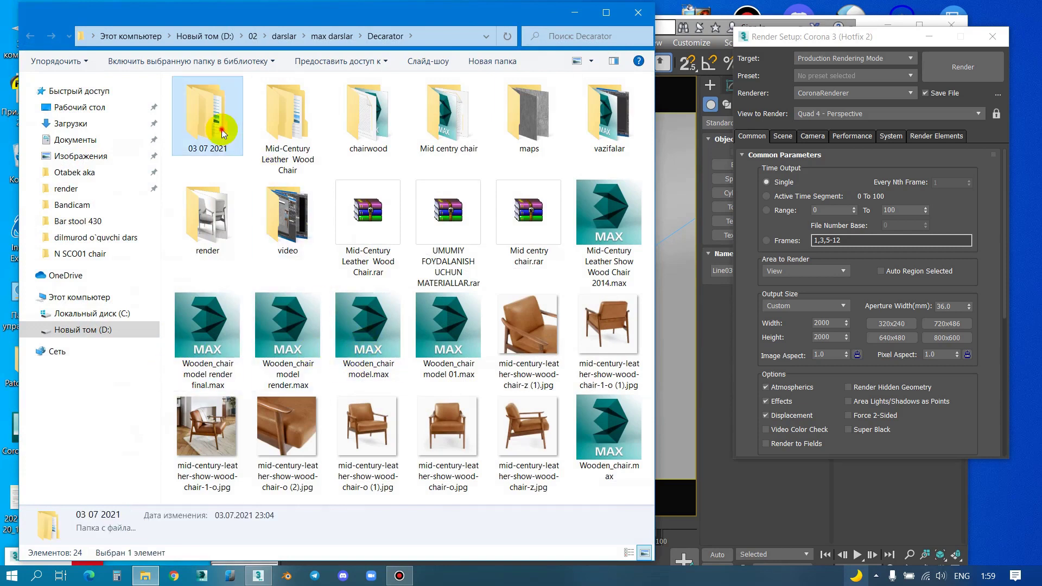
{"action": "double_click", "coordinate": [220, 103]}
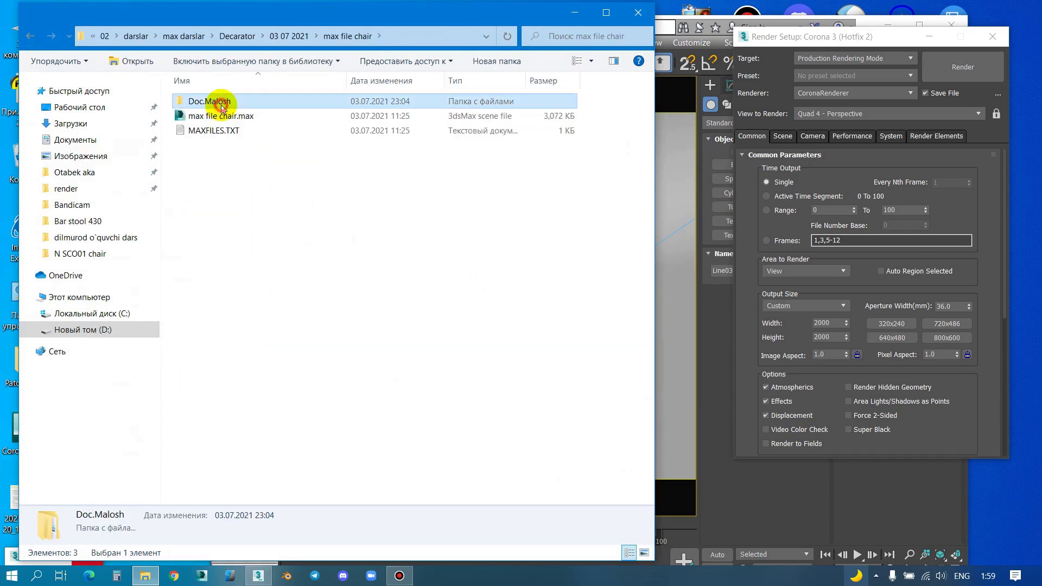
{"action": "double_click", "coordinate": [220, 103]}
{"action": "left_click", "coordinate": [221, 103]}
{"action": "double_click", "coordinate": [220, 104]}
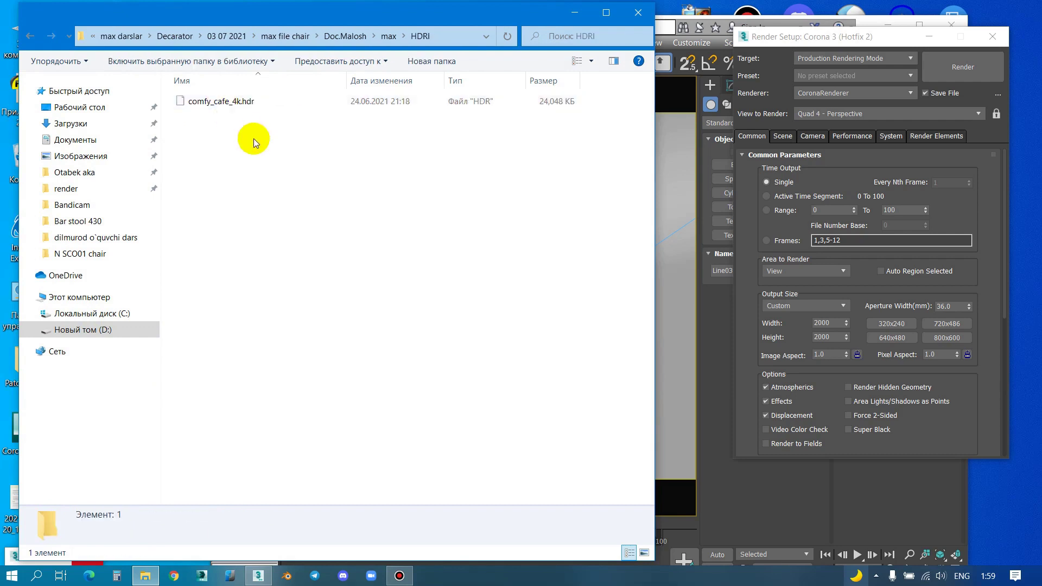
{"action": "key", "text": "BackSpace"}
{"action": "key", "text": "BackSpace"}
{"action": "left_click", "coordinate": [225, 117]}
{"action": "double_click", "coordinate": [227, 120]}
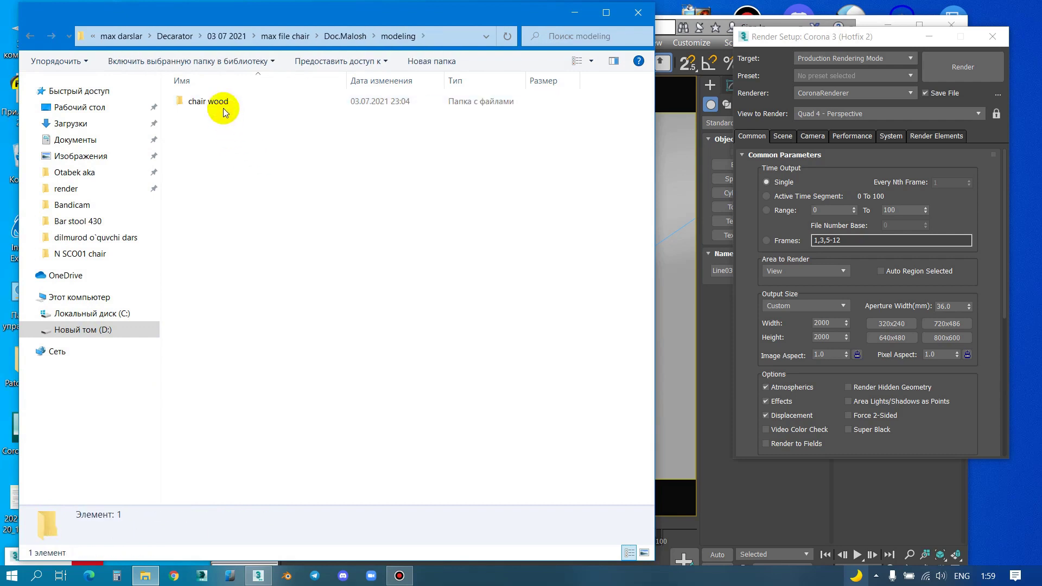
{"action": "left_click", "coordinate": [221, 101]}
{"action": "double_click", "coordinate": [221, 101]}
{"action": "double_click", "coordinate": [219, 122]}
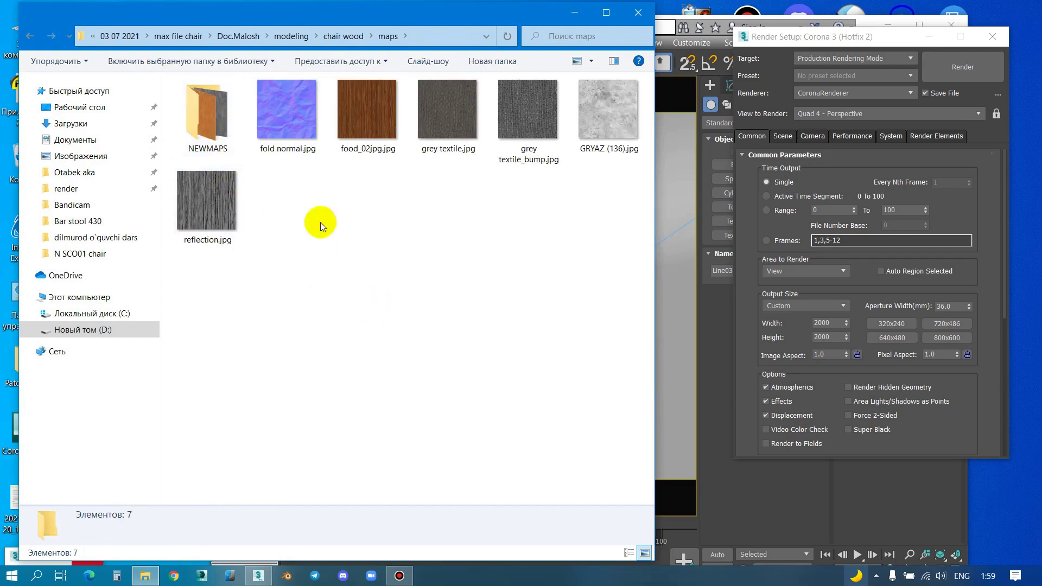
Step: Check the NEWMAPS textures, then compare grey textile.jpg and grey textile_bump.jpg in maps
{"action": "left_click", "coordinate": [216, 132]}
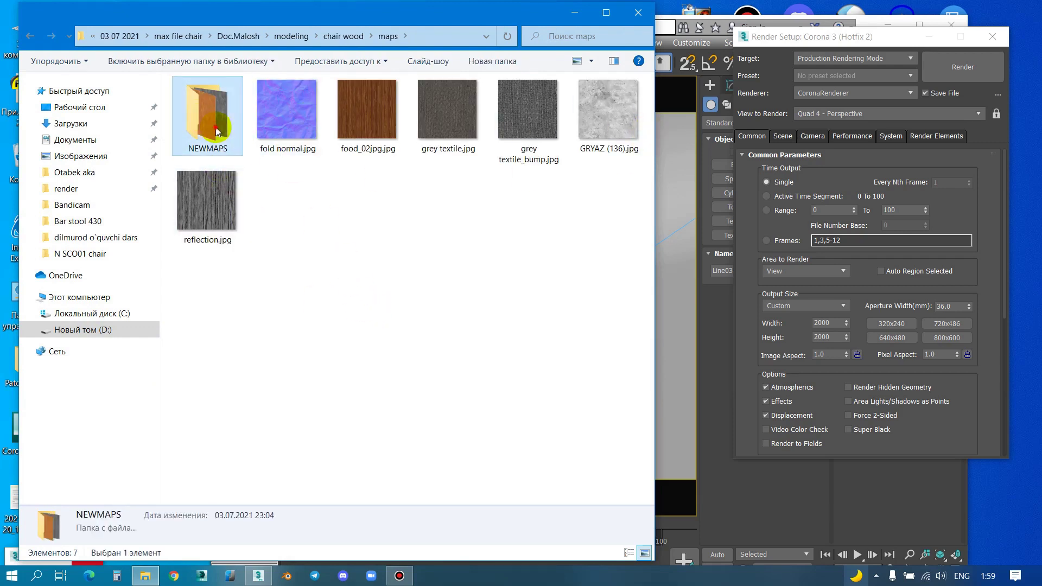
{"action": "double_click", "coordinate": [216, 131]}
{"action": "key", "text": "alt+Left"}
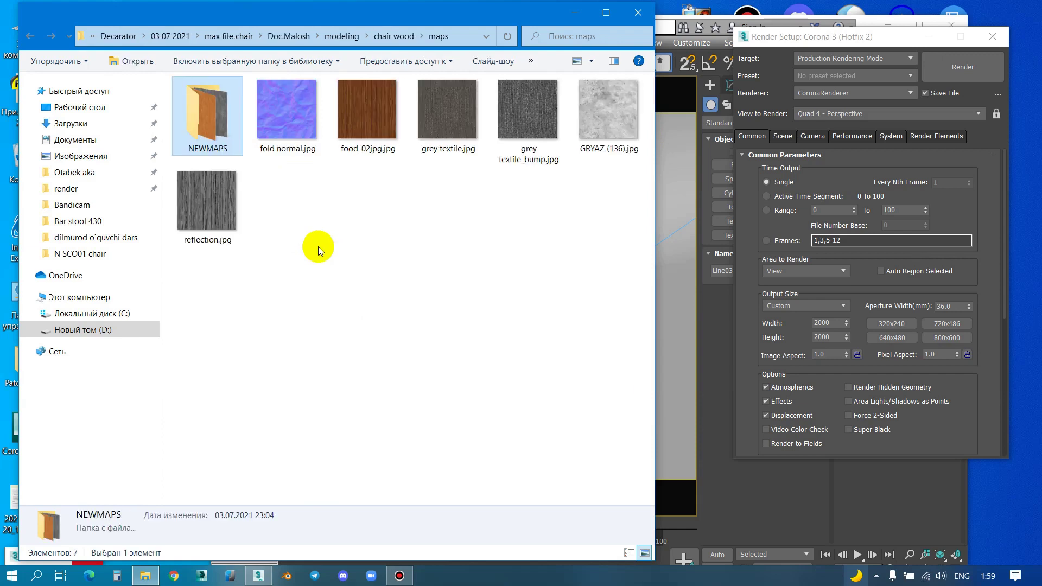
{"action": "left_click", "coordinate": [526, 133]}
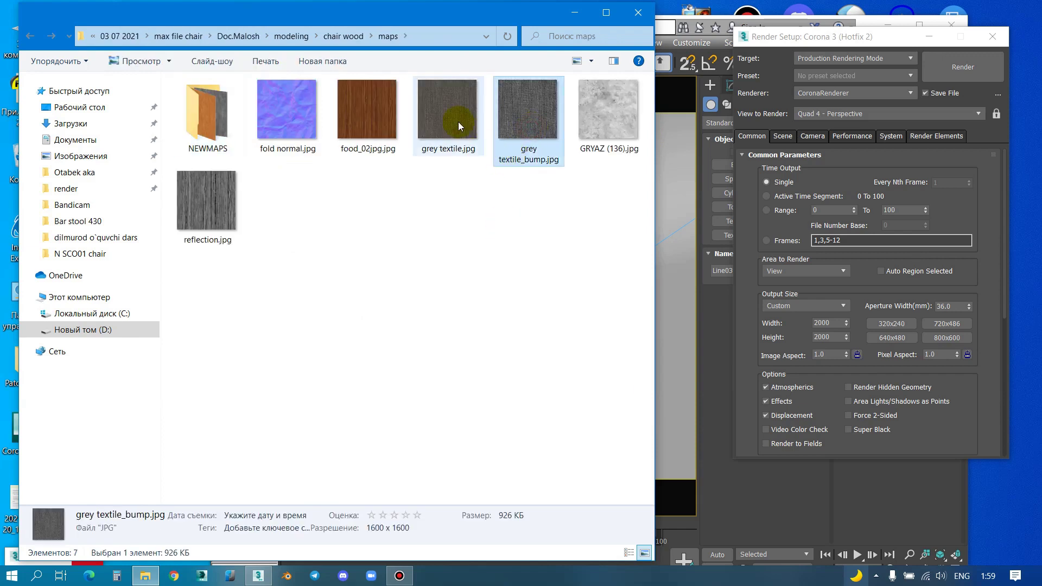
{"action": "left_click", "coordinate": [458, 122]}
{"action": "left_click", "coordinate": [522, 117]}
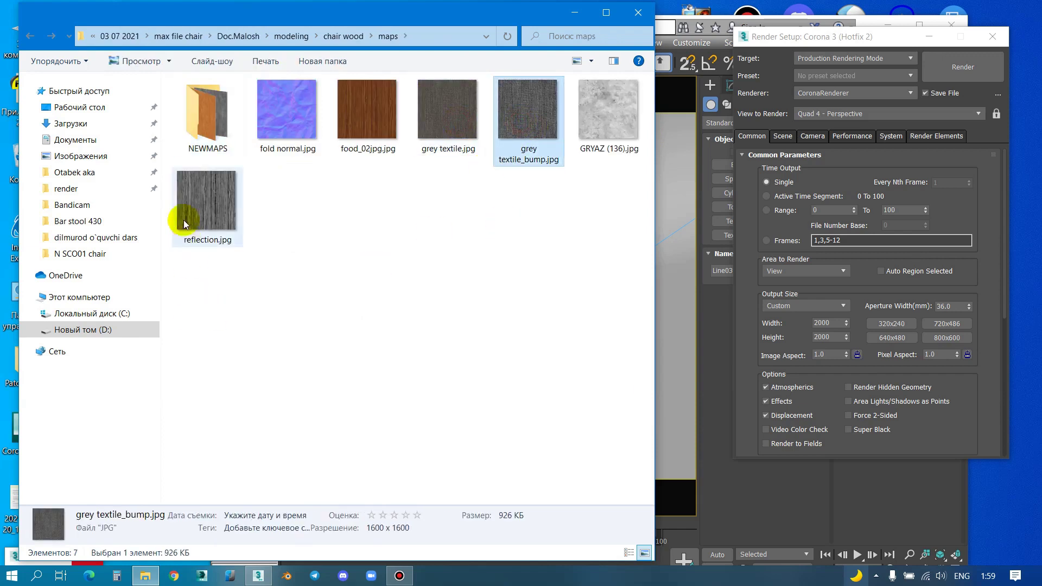
{"action": "left_click", "coordinate": [478, 104]}
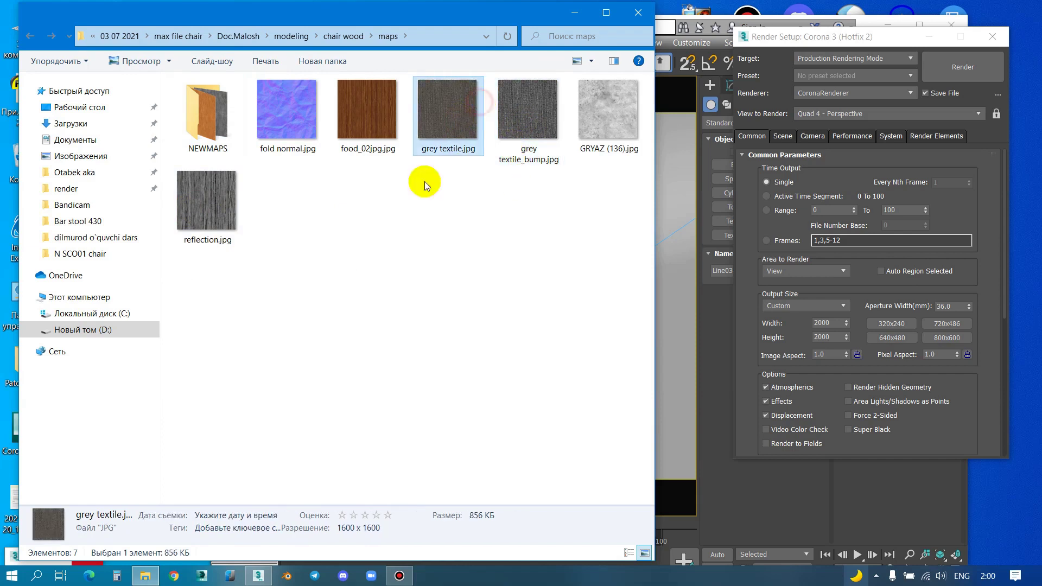
Step: View grey textile.jpg and grey textile_bump.jpg full size in Photo Viewer, then close it
{"action": "double_click", "coordinate": [462, 103]}
{"action": "scroll", "coordinate": [488, 334], "scroll_direction": "up", "scroll_amount": 2}
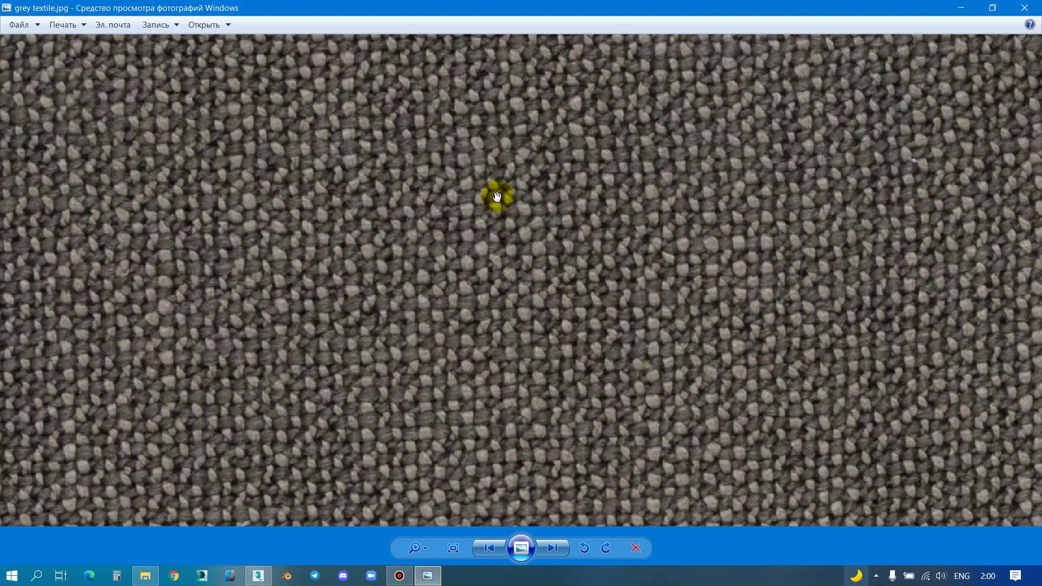
{"action": "scroll", "coordinate": [503, 222], "scroll_direction": "down", "scroll_amount": 2}
{"action": "left_click", "coordinate": [556, 550]}
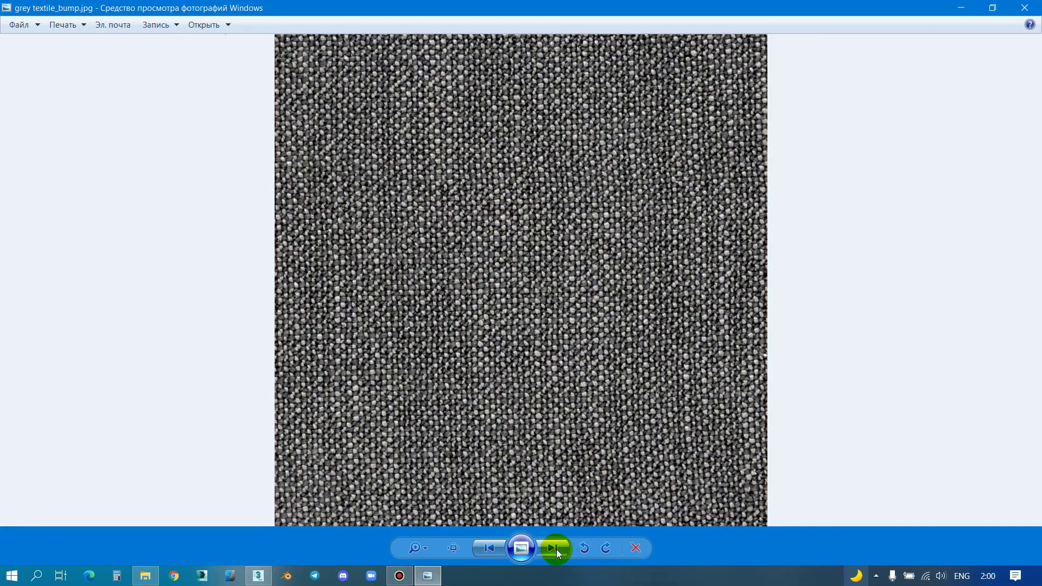
{"action": "left_click", "coordinate": [1024, 8]}
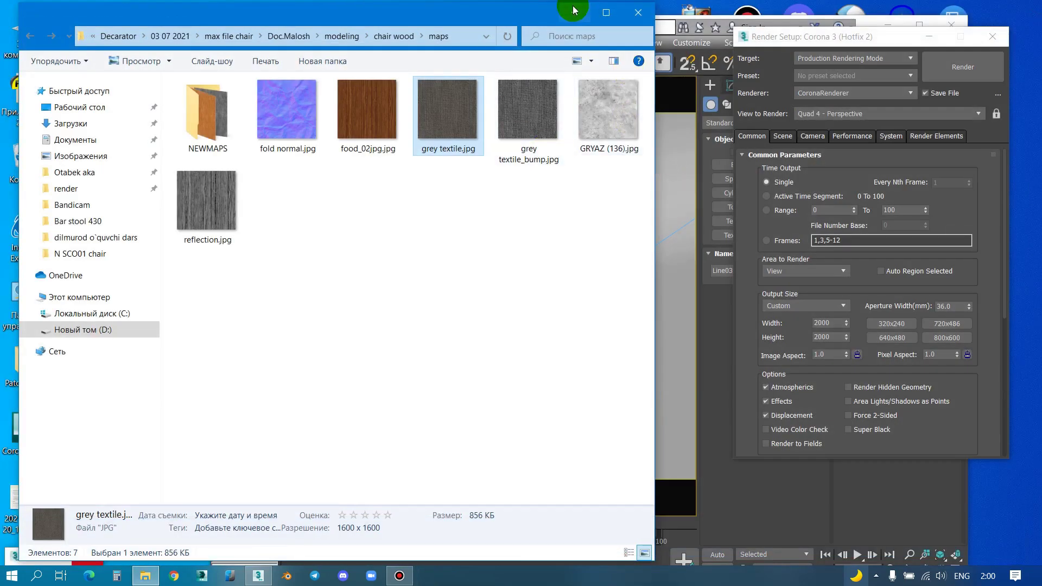
Step: Maximize 3ds Max and show the Scene settings in Corona Render Setup
{"action": "left_click", "coordinate": [572, 13]}
{"action": "double_click", "coordinate": [502, 11]}
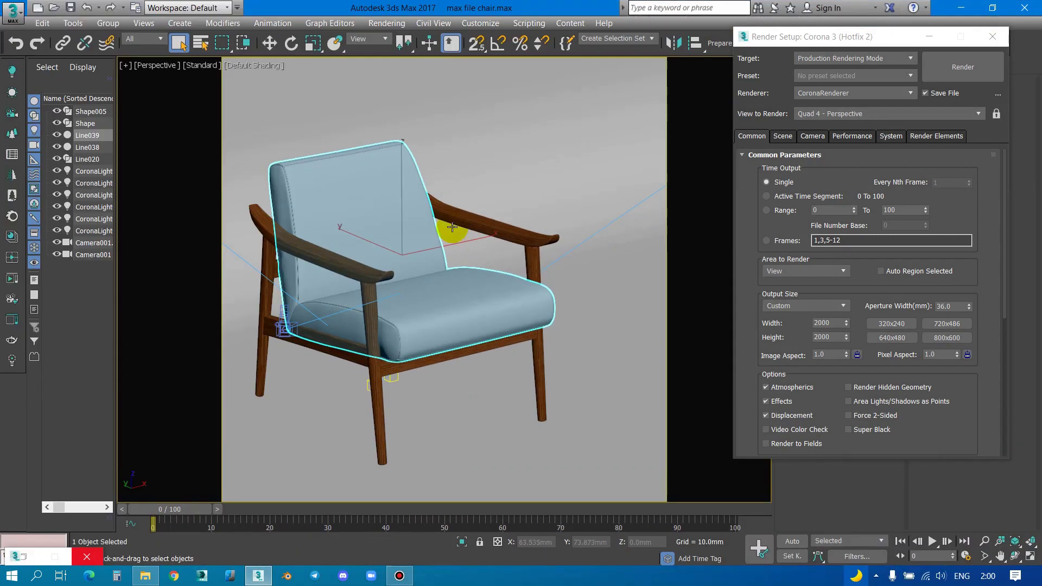
{"action": "left_click_drag", "start_coordinate": [872, 36], "coordinate": [861, 55]}
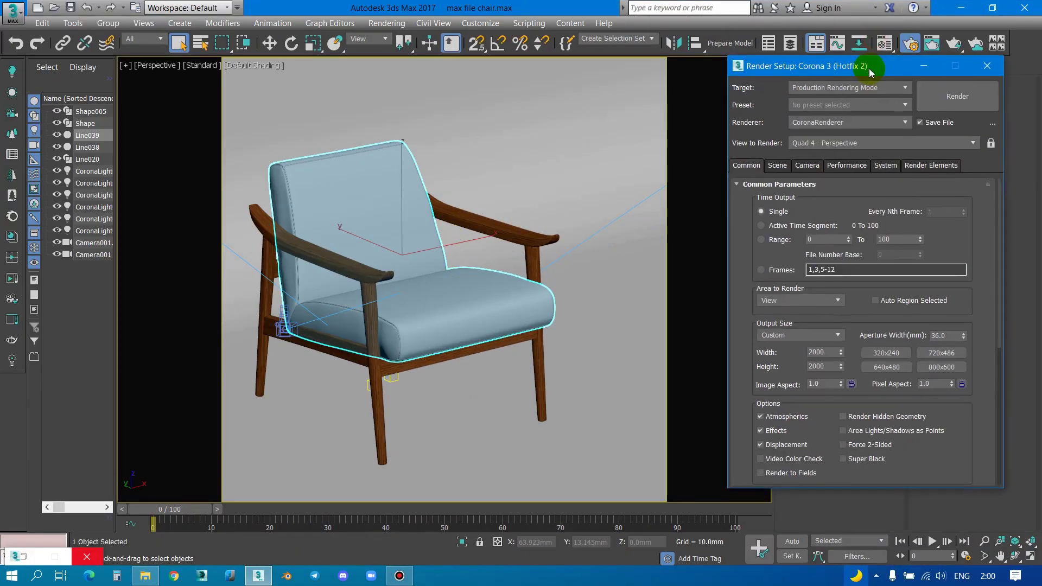
{"action": "left_click", "coordinate": [770, 154]}
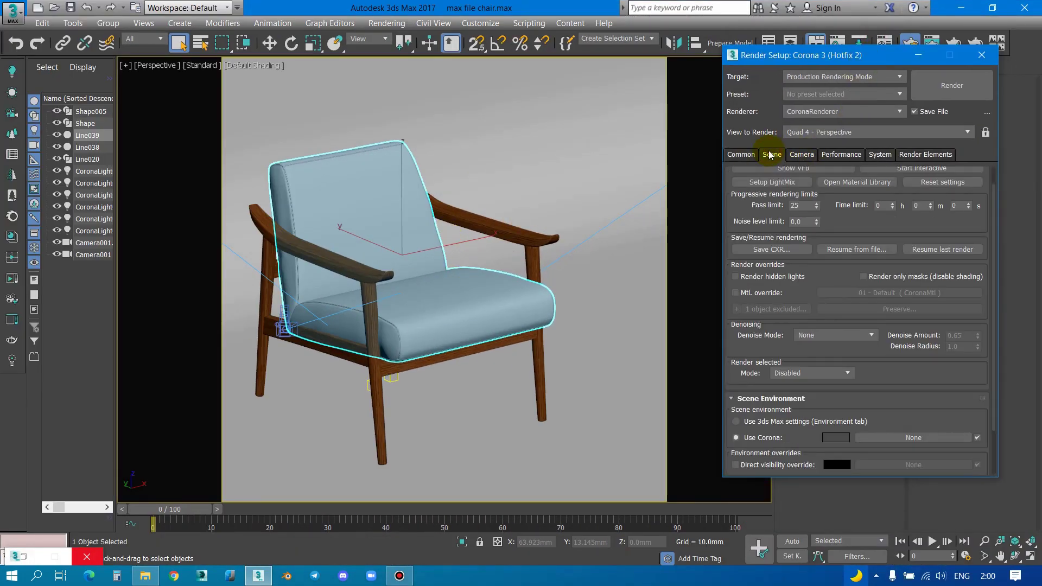
{"action": "left_click_drag", "start_coordinate": [820, 221], "coordinate": [820, 242]}
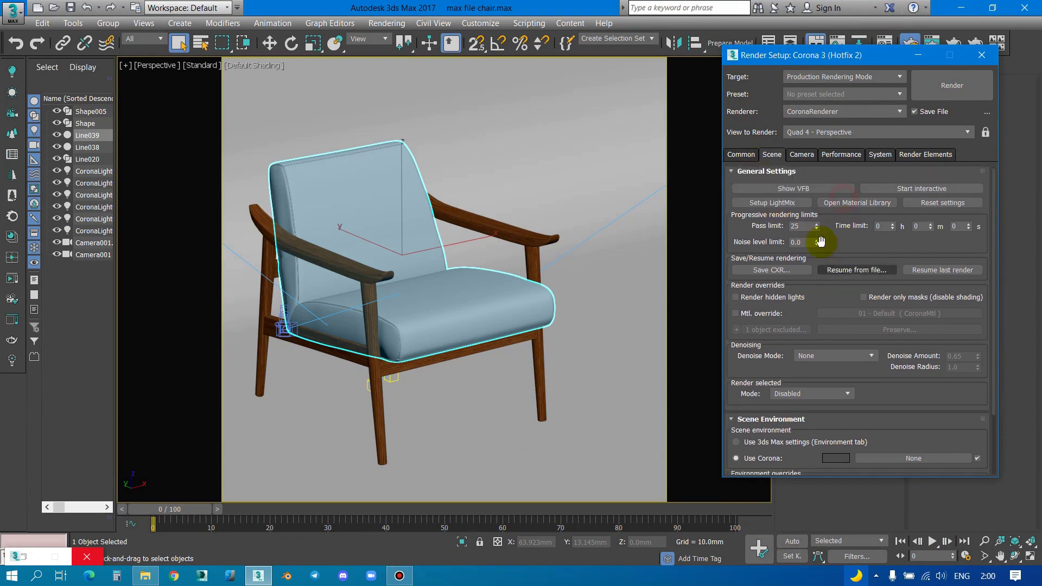
Step: Open the Corona frame buffer, check that Denoise Mode stays None, and close it
{"action": "left_click", "coordinate": [809, 189]}
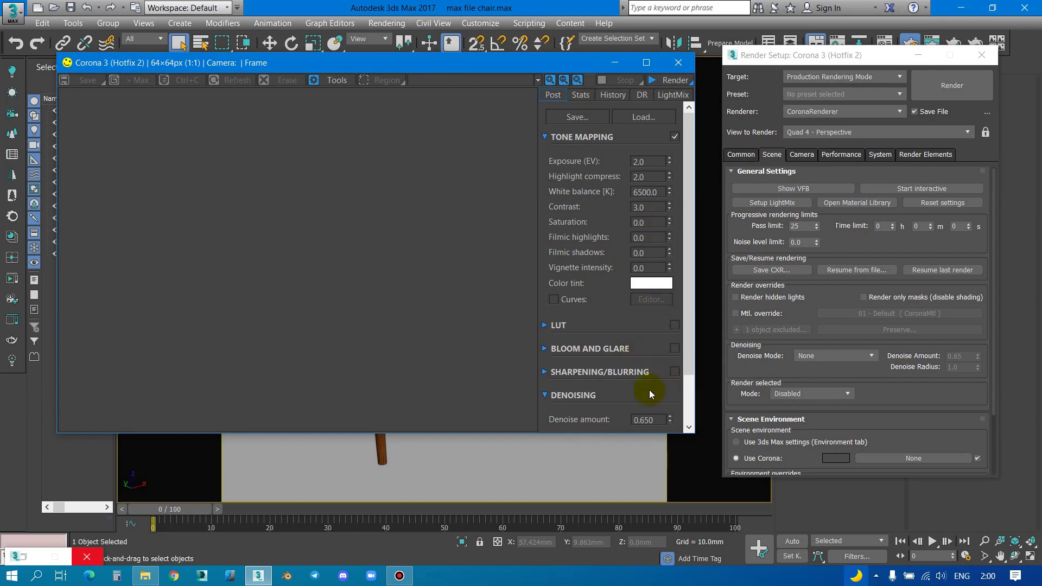
{"action": "left_click", "coordinate": [823, 358]}
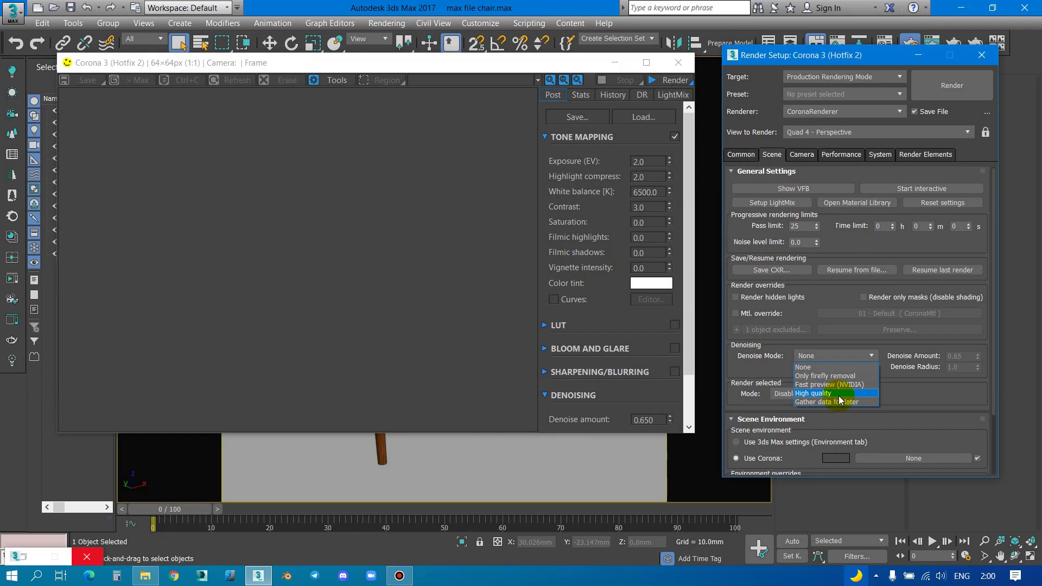
{"action": "left_click", "coordinate": [847, 246]}
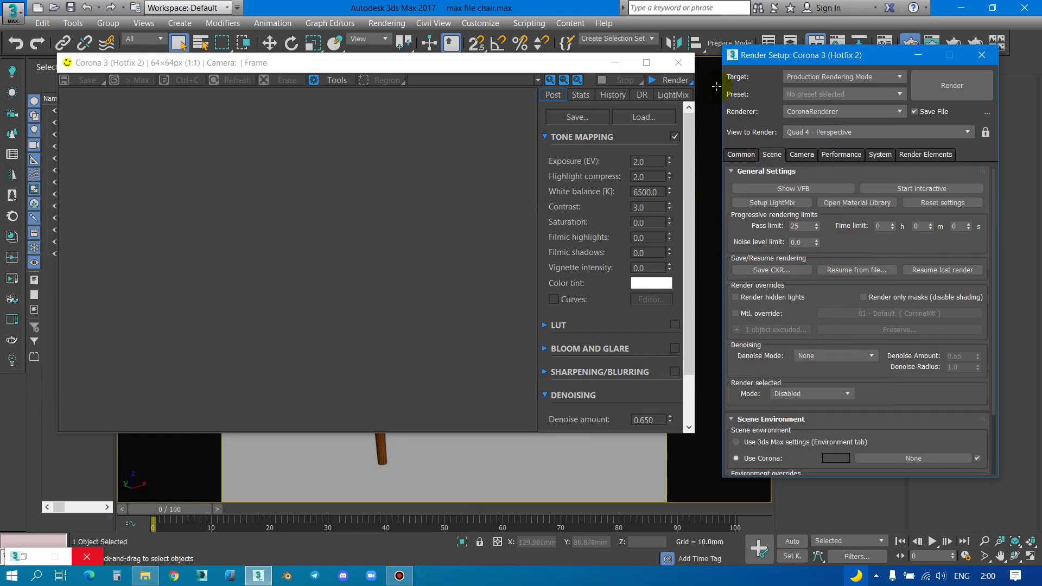
{"action": "left_click", "coordinate": [691, 66]}
{"action": "left_click", "coordinate": [422, 311]}
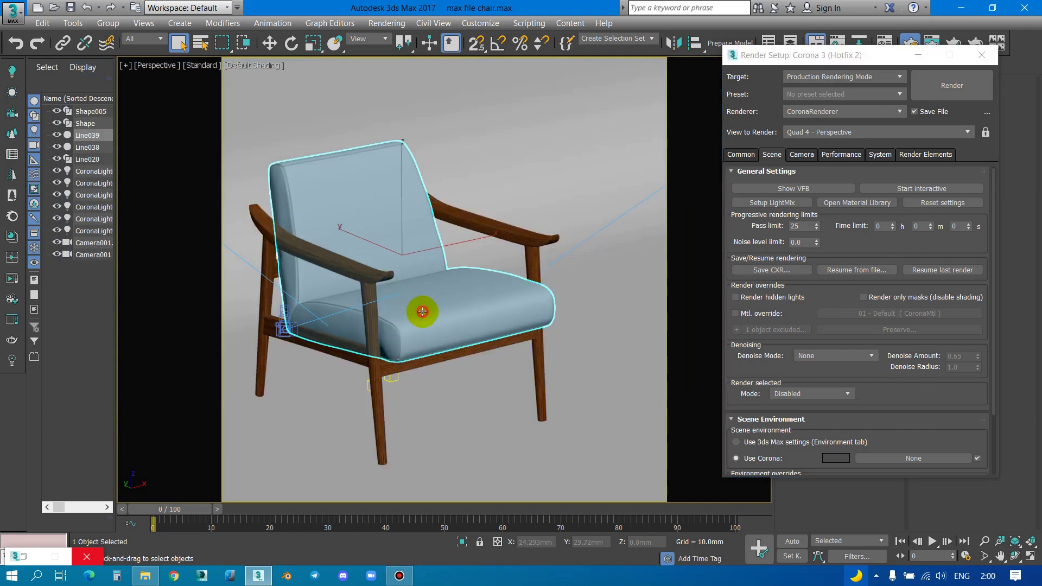
Step: Open the material editor in Slate mode, maximized to full screen
{"action": "left_click", "coordinate": [889, 43]}
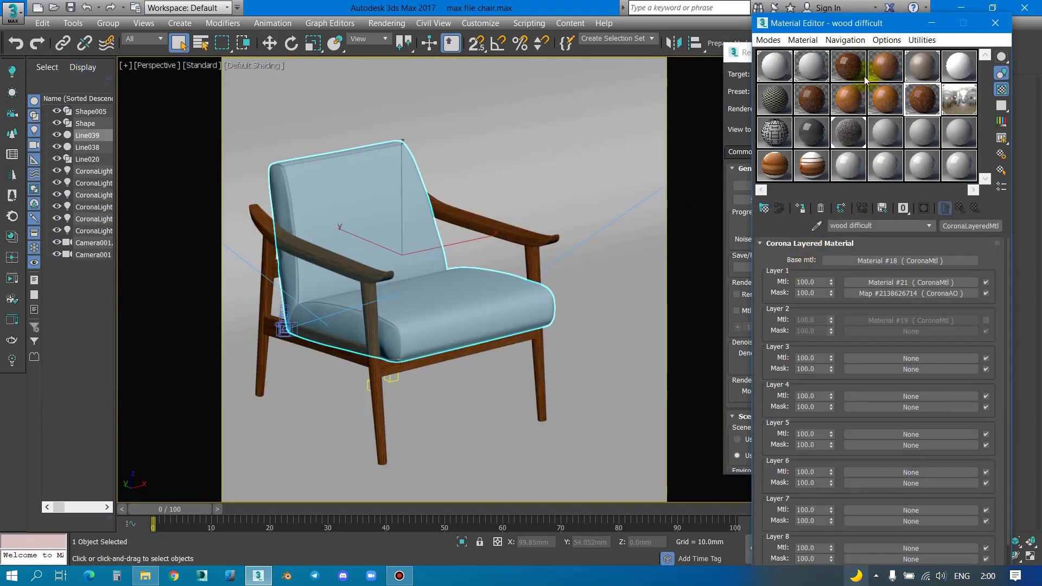
{"action": "left_click", "coordinate": [768, 40]}
{"action": "left_click", "coordinate": [790, 69]}
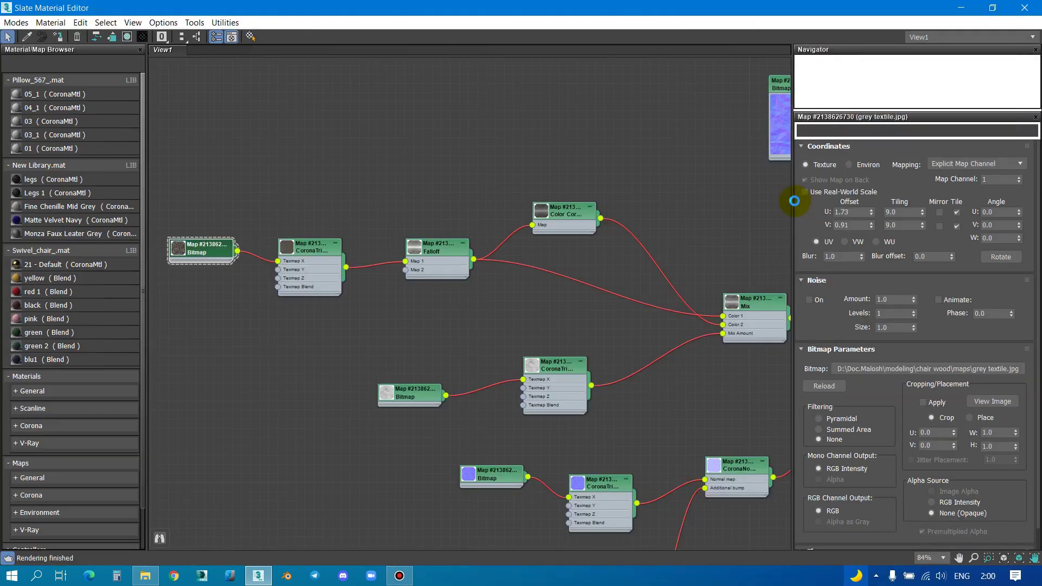
{"action": "double_click", "coordinate": [630, 13]}
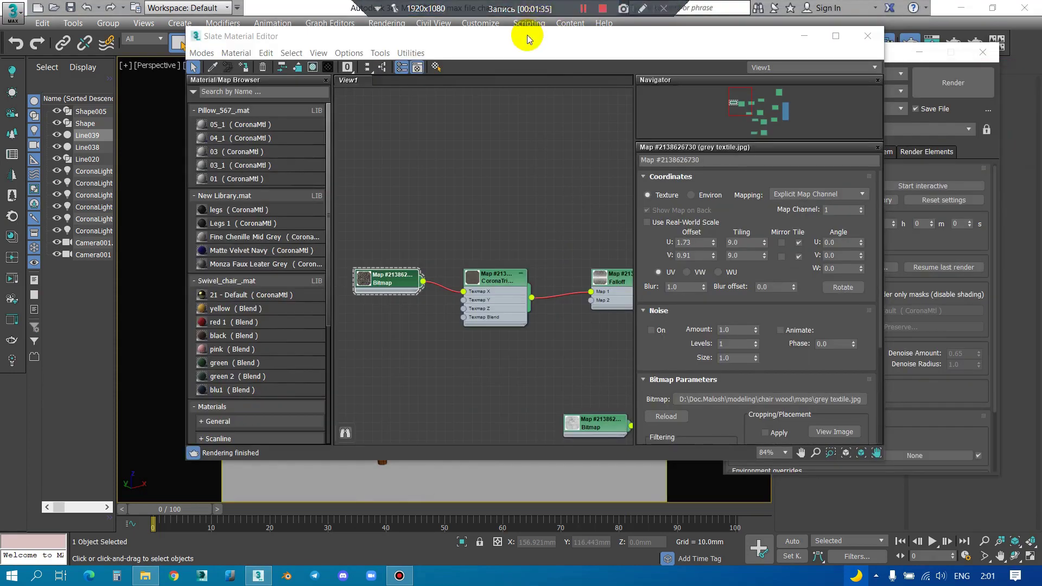
{"action": "double_click", "coordinate": [524, 36]}
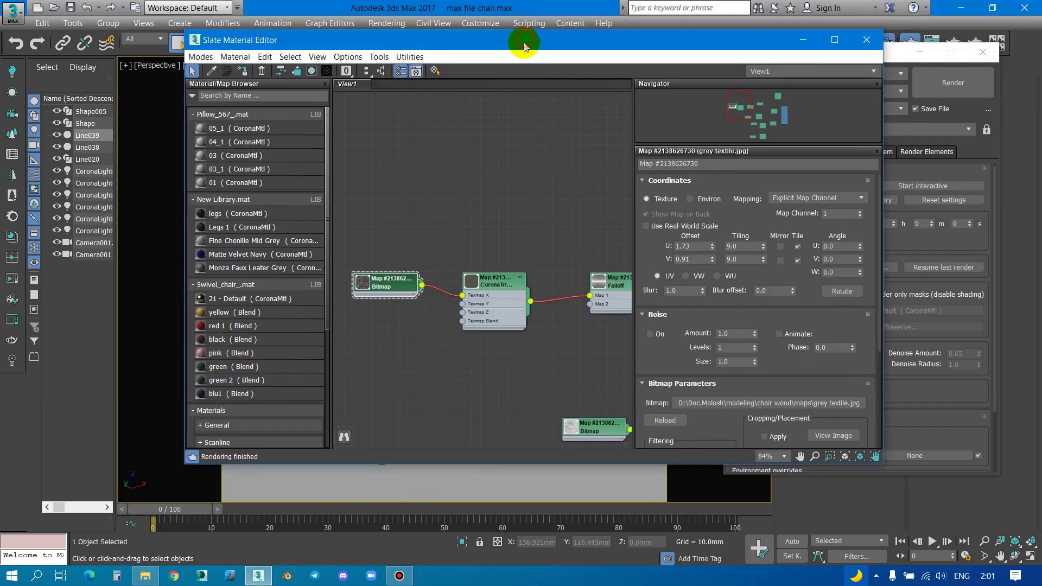
Step: Center the Mix node and move the Color Correction node below Falloff
{"action": "scroll", "coordinate": [463, 213], "scroll_direction": "down", "scroll_amount": 2}
{"action": "scroll", "coordinate": [453, 205], "scroll_direction": "up", "scroll_amount": 2}
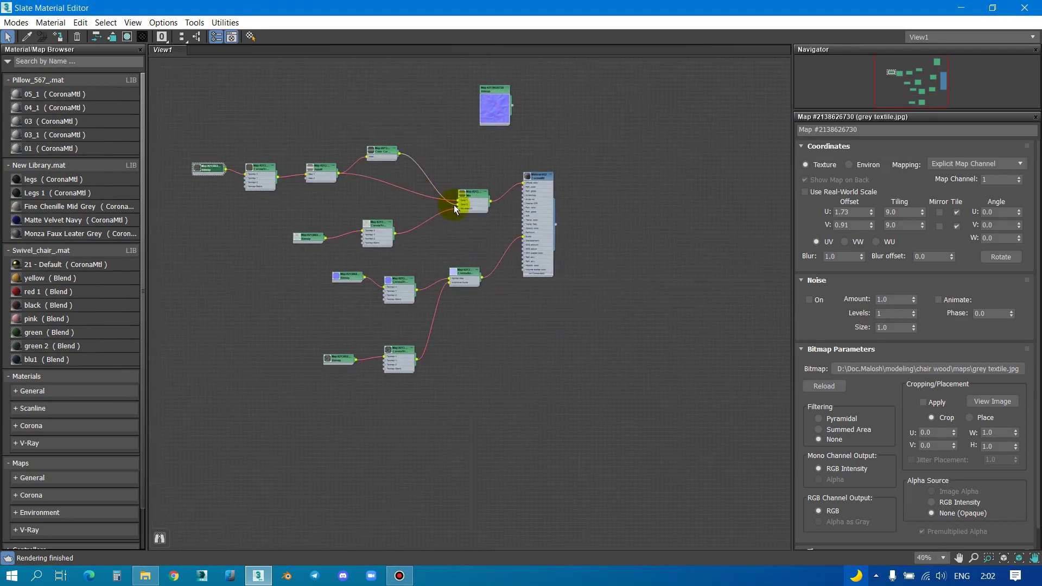
{"action": "scroll", "coordinate": [536, 177], "scroll_direction": "up", "scroll_amount": 2}
{"action": "scroll", "coordinate": [536, 161], "scroll_direction": "up", "scroll_amount": 1}
{"action": "middle_click_drag", "start_coordinate": [360, 205], "coordinate": [540, 213]}
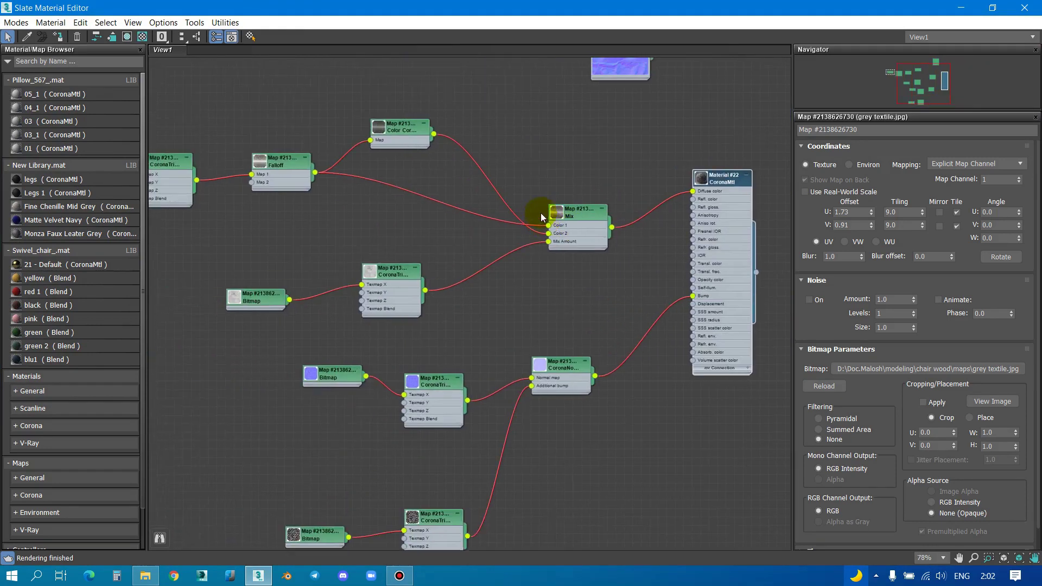
{"action": "scroll", "coordinate": [589, 210], "scroll_direction": "up", "scroll_amount": 1}
{"action": "left_click_drag", "start_coordinate": [378, 116], "coordinate": [380, 222]}
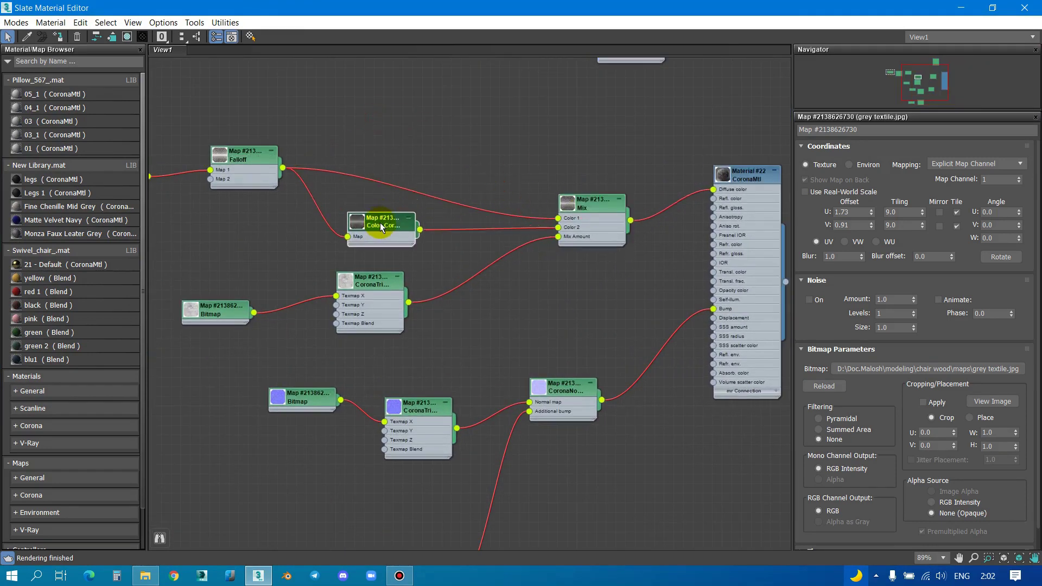
{"action": "middle_click_drag", "start_coordinate": [309, 244], "coordinate": [547, 269]}
Step: Line up Falloff, the top CoronaTriplanar and its bitmap node in a tidy row
{"action": "left_click_drag", "start_coordinate": [488, 163], "coordinate": [518, 143]}
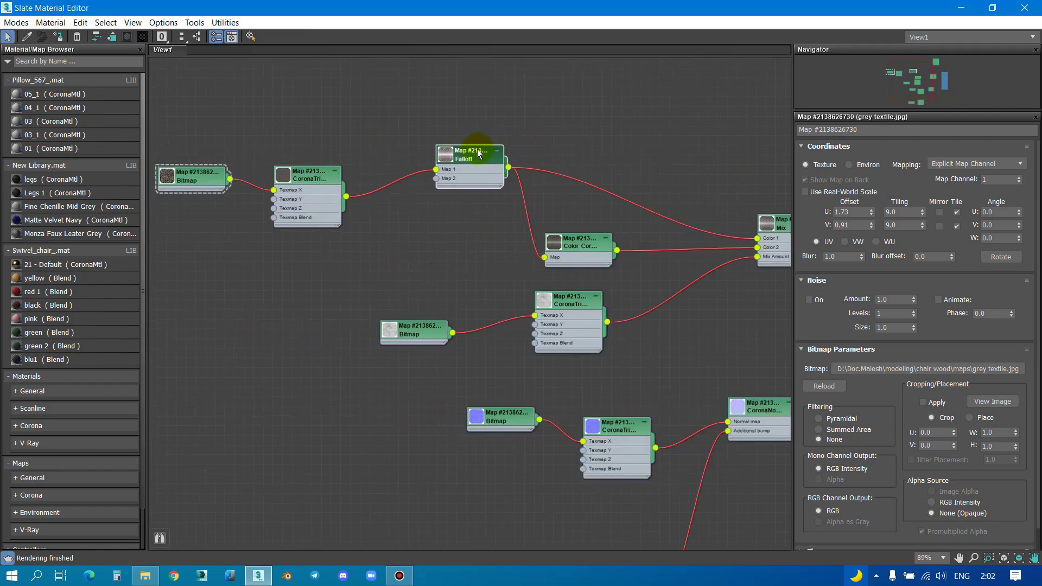
{"action": "left_click", "coordinate": [321, 169]}
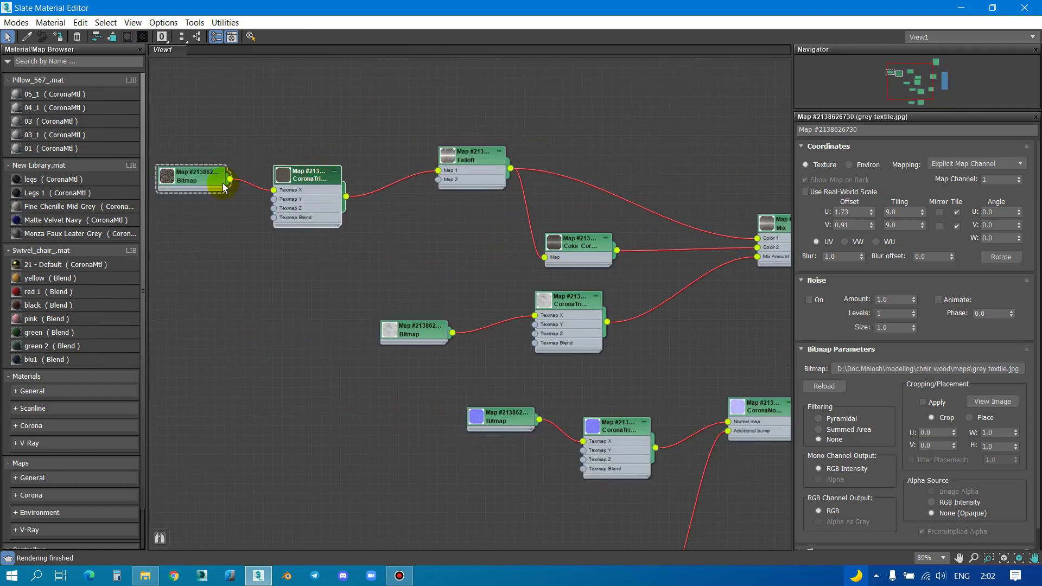
{"action": "left_click_drag", "start_coordinate": [318, 176], "coordinate": [369, 141]}
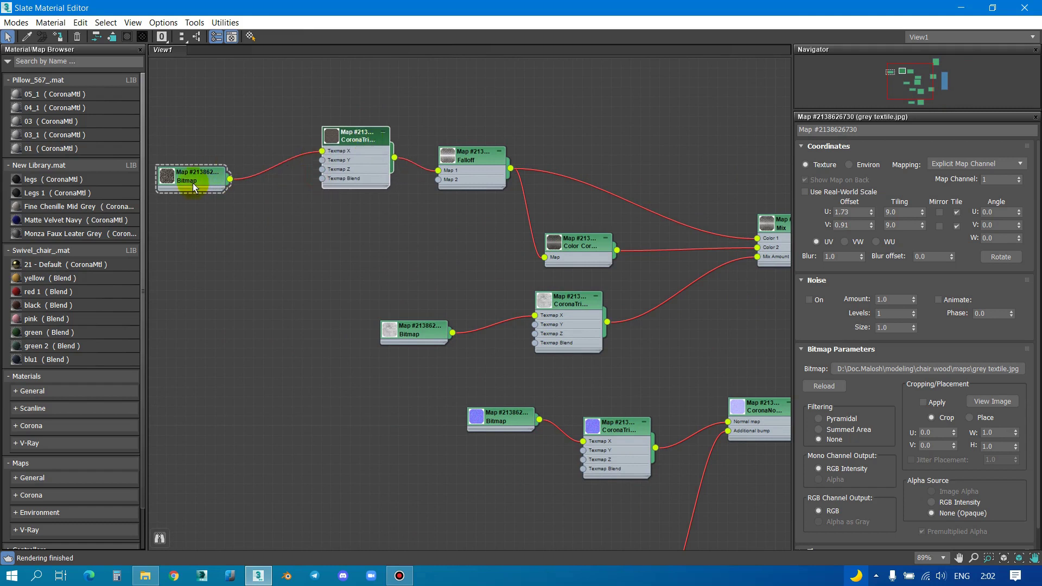
{"action": "left_click_drag", "start_coordinate": [193, 184], "coordinate": [240, 140]}
{"action": "scroll", "coordinate": [304, 159], "scroll_direction": "down", "scroll_amount": 2}
{"action": "mouse_move", "coordinate": [525, 247]}
{"action": "middle_mouse_down"}
{"action": "mouse_move", "coordinate": [431, 219]}
{"action": "mouse_move", "coordinate": [465, 128]}
{"action": "middle_mouse_up"}
{"action": "scroll", "coordinate": [431, 220], "scroll_direction": "up", "scroll_amount": 1}
{"action": "scroll", "coordinate": [532, 339], "scroll_direction": "up", "scroll_amount": 2}
Step: Wire the lower CoronaTriplanar with grey textile_bump.jpg into CoronaNormal's Additional bump
{"action": "double_click", "coordinate": [499, 386]}
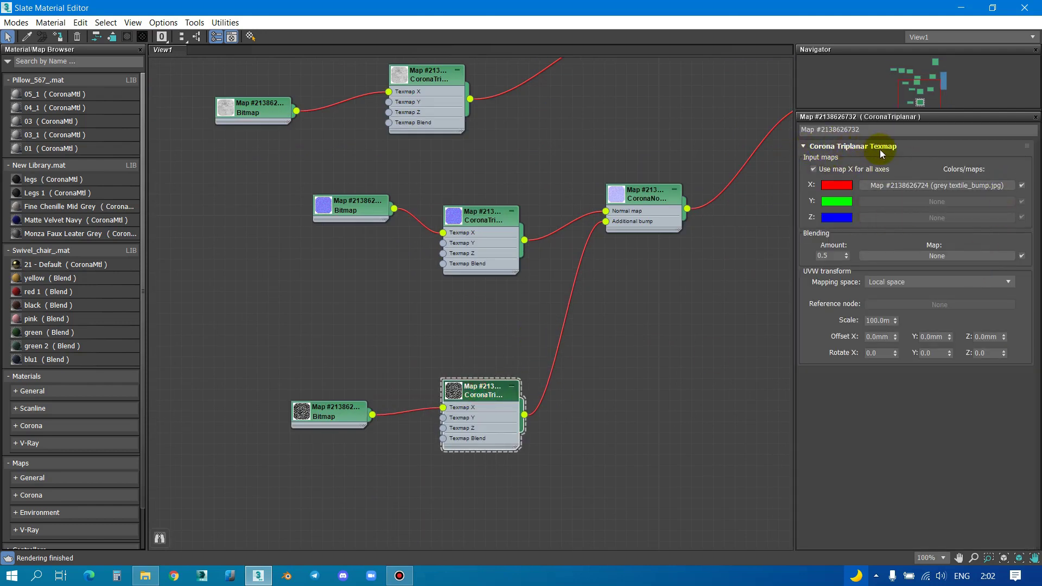
{"action": "left_click", "coordinate": [802, 146]}
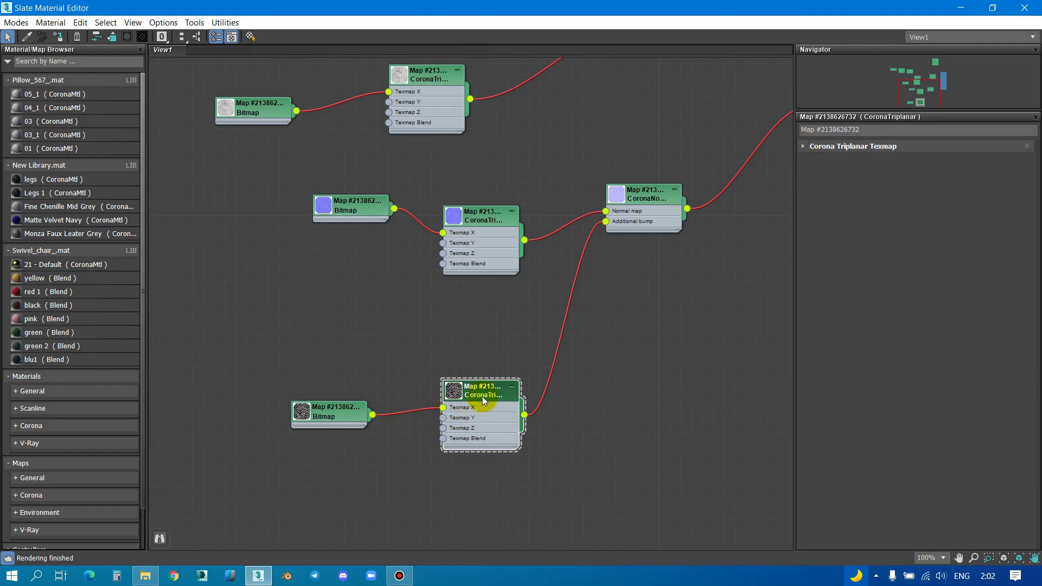
{"action": "left_click", "coordinate": [843, 147]}
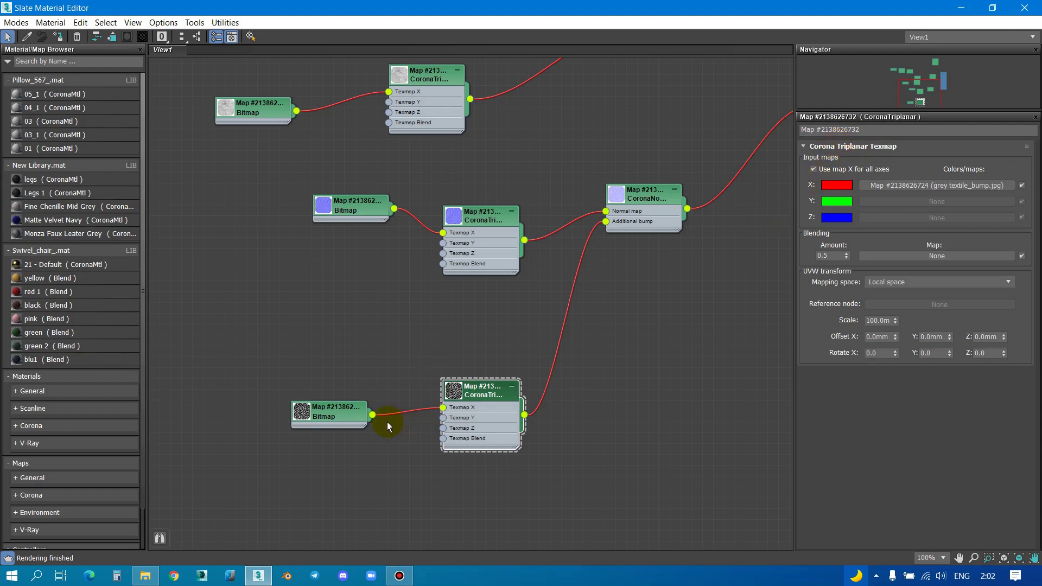
{"action": "left_click_drag", "start_coordinate": [373, 415], "coordinate": [606, 218]}
{"action": "left_click_drag", "start_coordinate": [524, 418], "coordinate": [606, 222]}
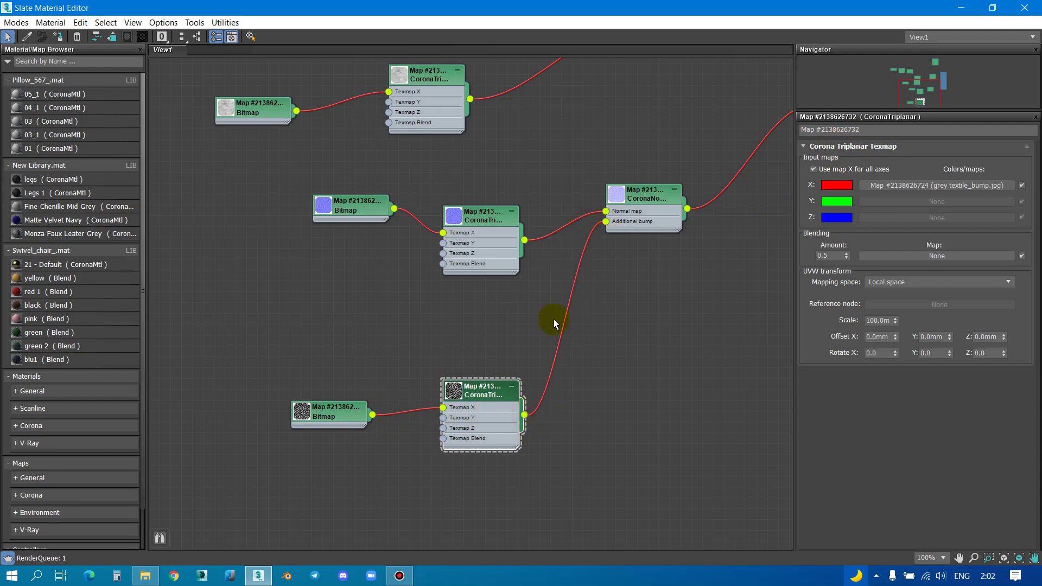
{"action": "scroll", "coordinate": [514, 190], "scroll_direction": "down", "scroll_amount": 2}
{"action": "scroll", "coordinate": [592, 217], "scroll_direction": "down", "scroll_amount": 3}
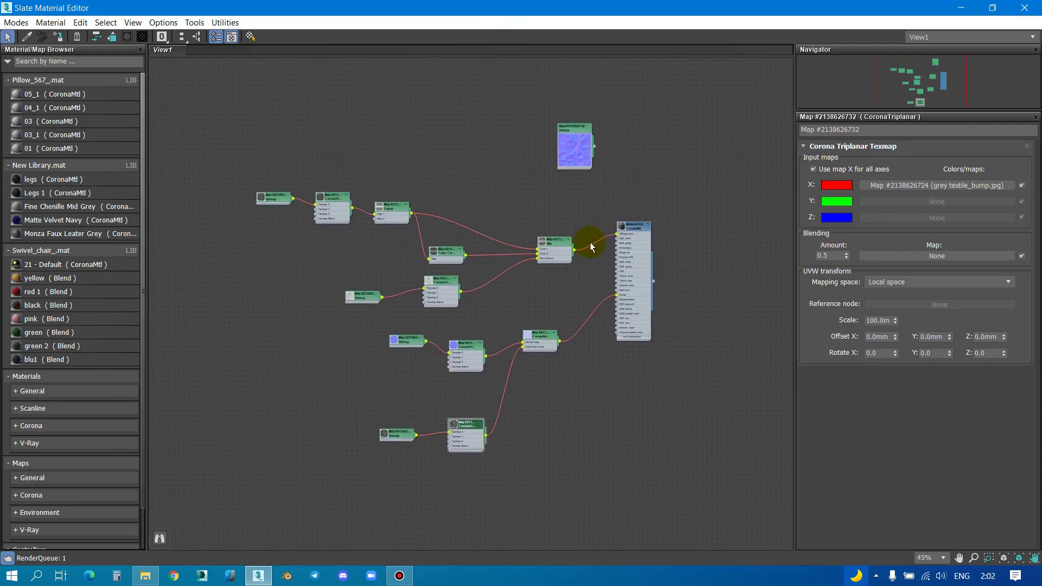
{"action": "double_click", "coordinate": [549, 7]}
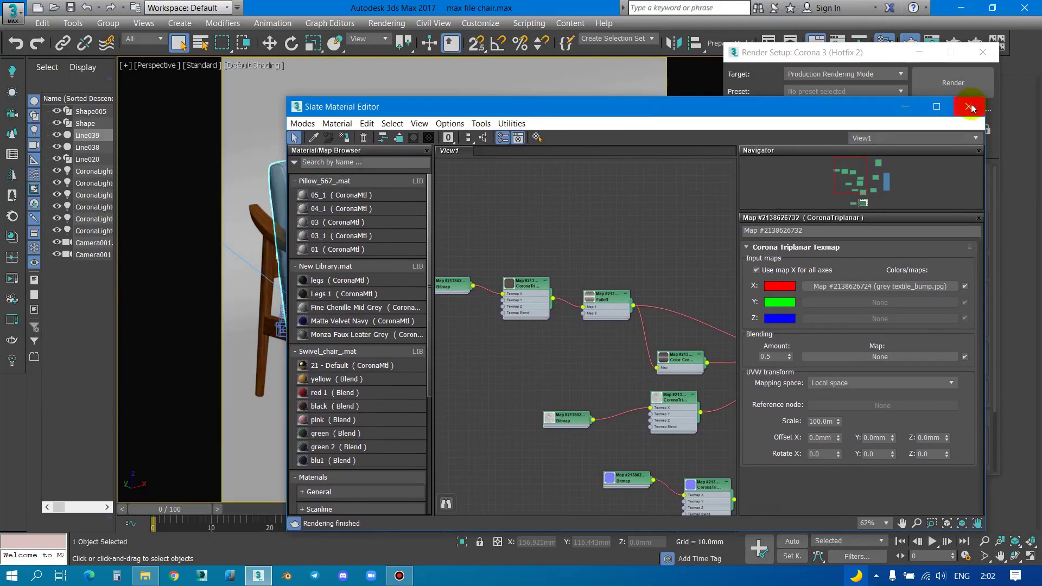
Step: Close the Slate Material Editor, restore 3ds Max to a smaller window, and bring up File Explorer
{"action": "left_click", "coordinate": [969, 107]}
{"action": "left_click_drag", "start_coordinate": [795, 43], "coordinate": [823, 52]}
{"action": "left_click", "coordinate": [373, 233]}
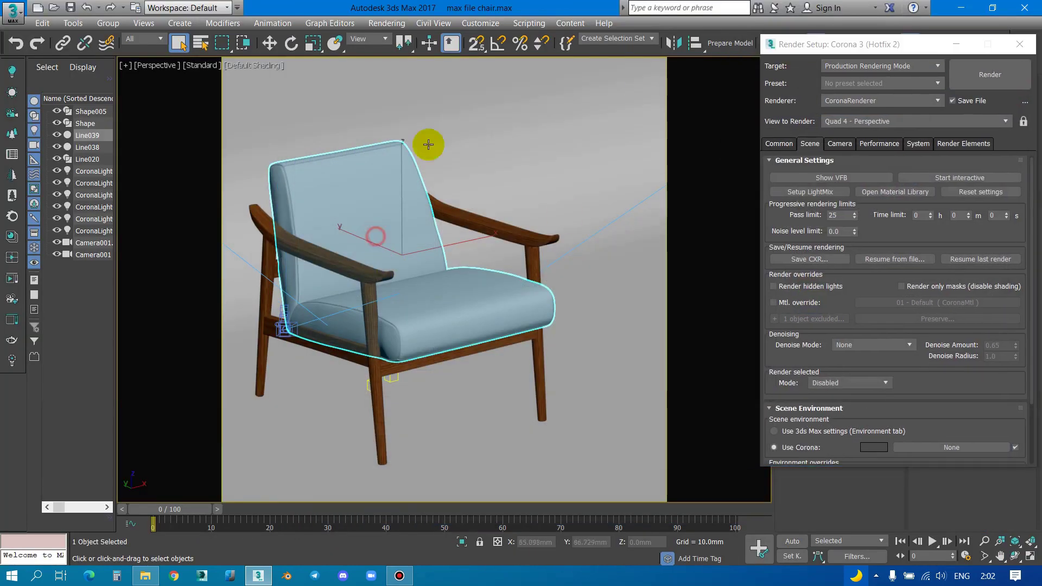
{"action": "key", "text": "super+Down"}
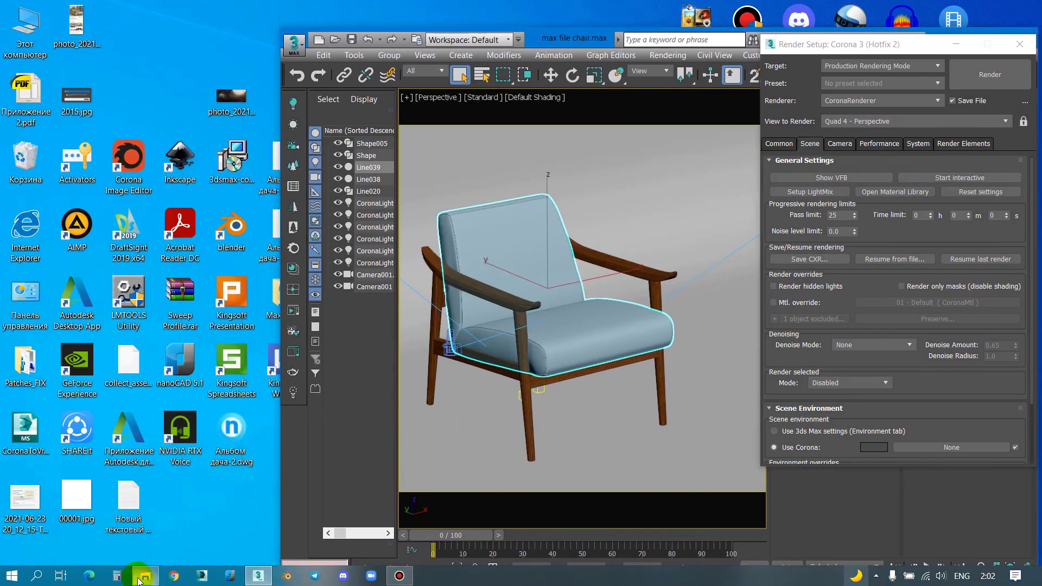
{"action": "mouse_move", "coordinate": [145, 575]}
{"action": "left_click", "coordinate": [142, 541]}
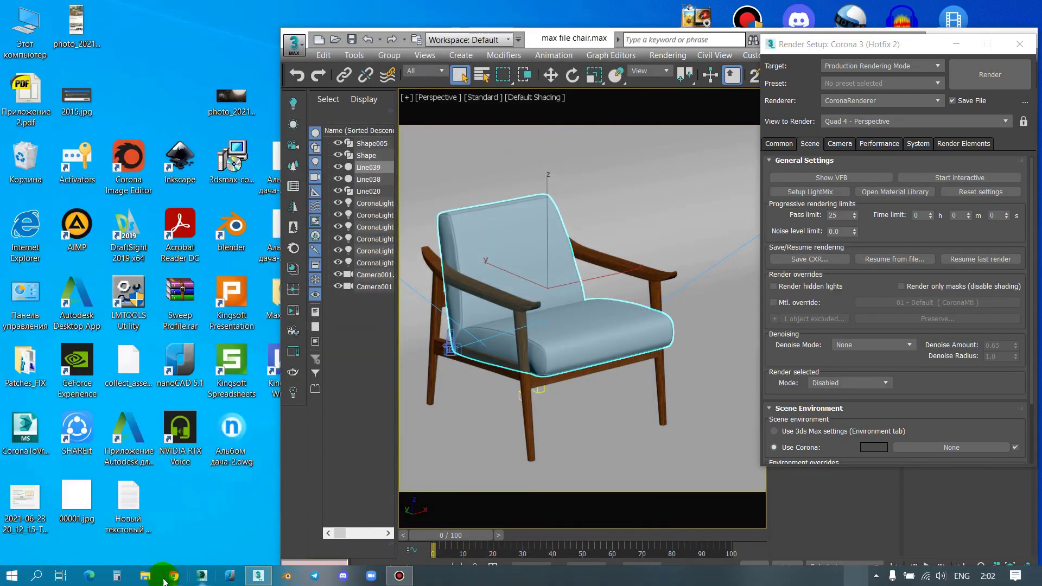
Step: Show the Decarator folder in Details view, sorted by date, with a wider Name column
{"action": "right_click", "coordinate": [155, 580]}
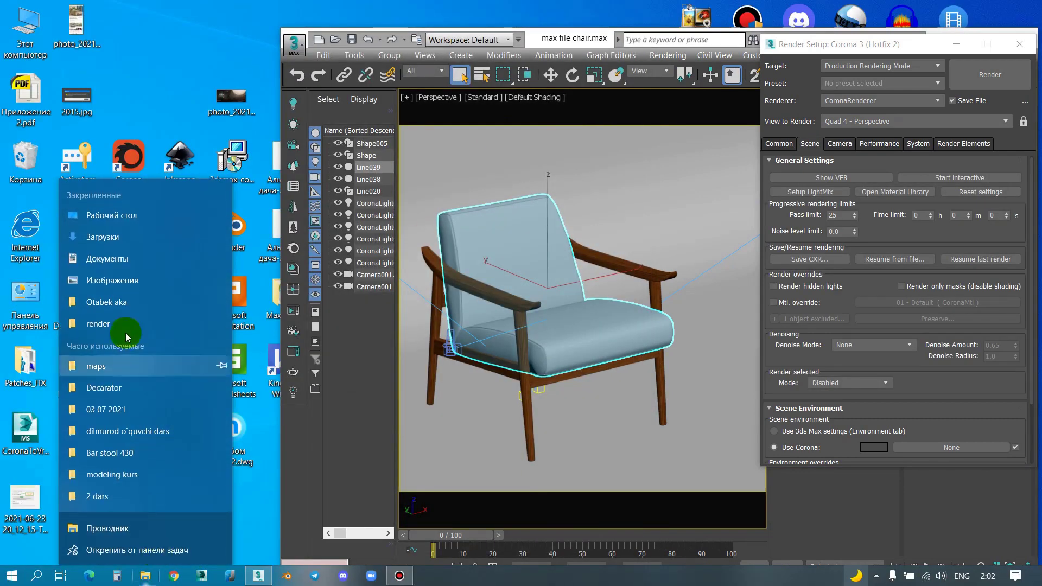
{"action": "left_click", "coordinate": [121, 387]}
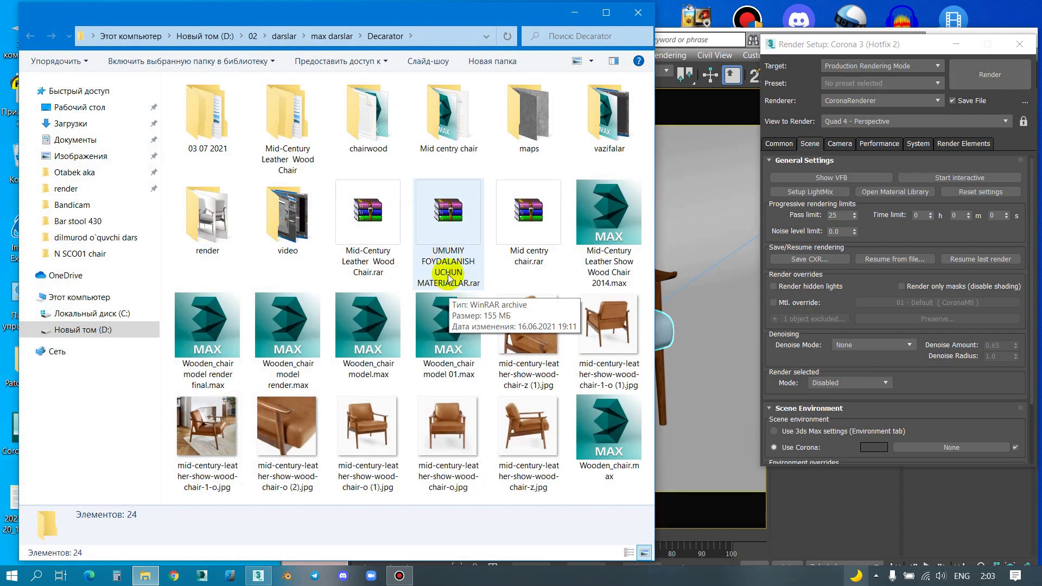
{"action": "left_click", "coordinate": [580, 63]}
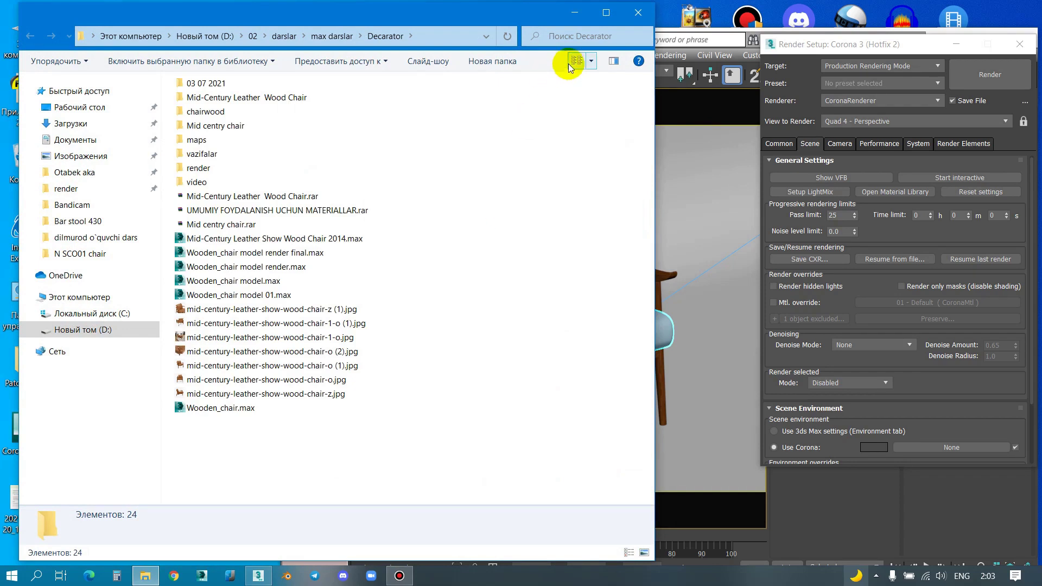
{"action": "left_click", "coordinate": [576, 63]}
{"action": "left_click", "coordinate": [288, 81]}
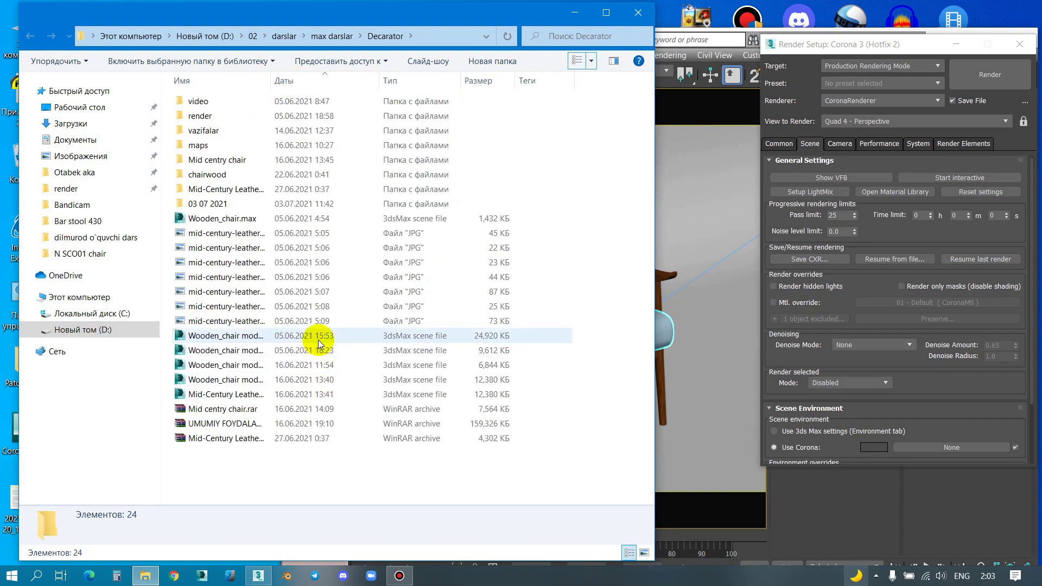
{"action": "left_click", "coordinate": [299, 403]}
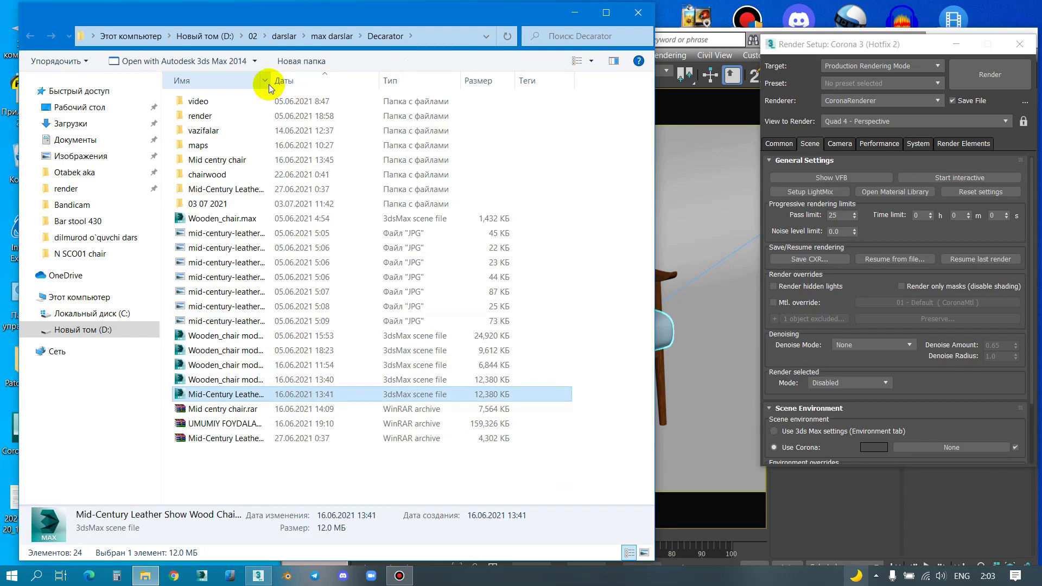
{"action": "left_click_drag", "start_coordinate": [270, 83], "coordinate": [375, 84]}
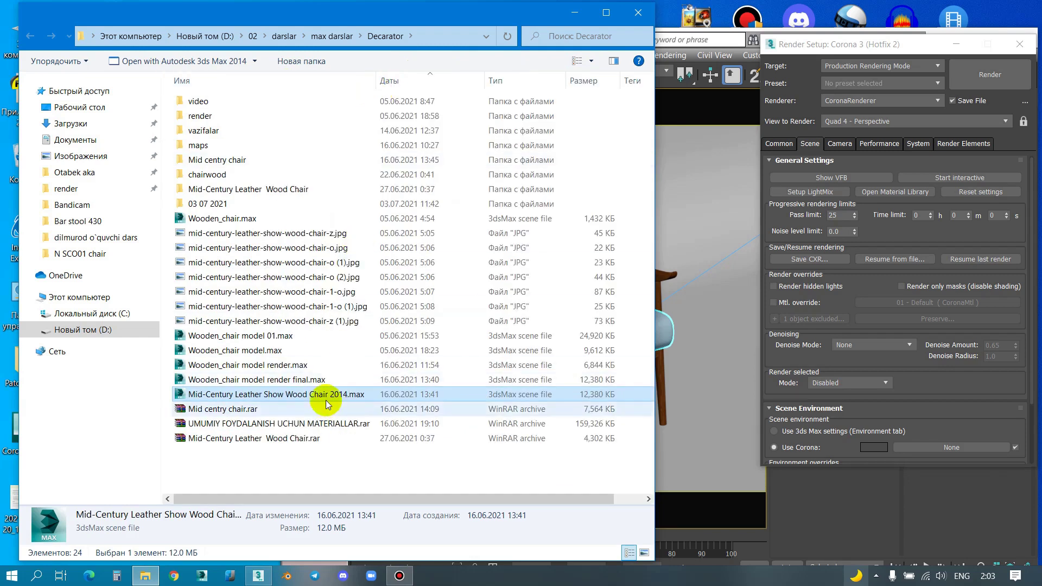
Step: Drag Wooden_chair model render final.max onto the viewport and open it without saving the old scene
{"action": "left_click", "coordinate": [348, 380]}
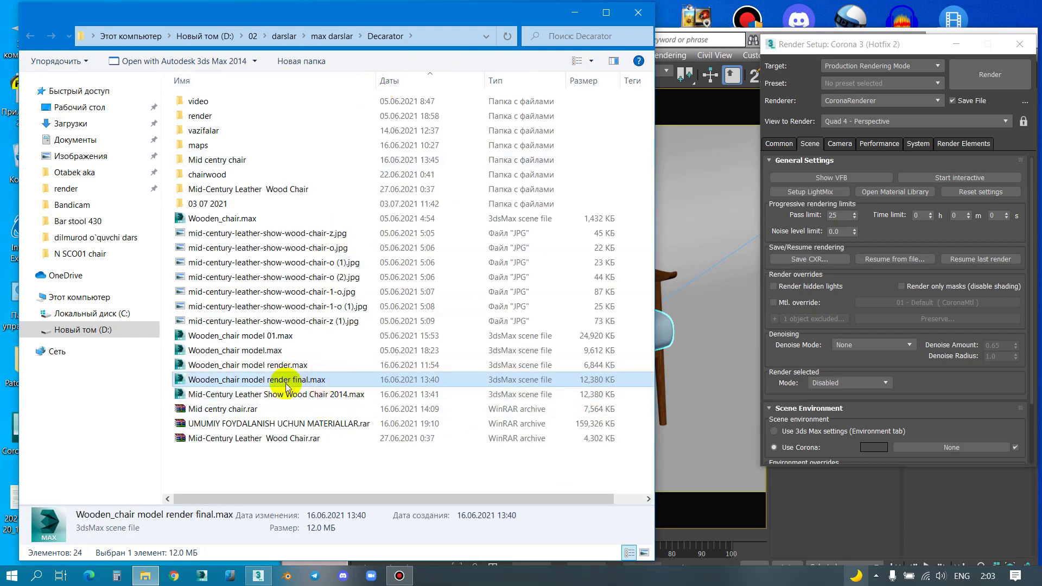
{"action": "mouse_move", "coordinate": [256, 380]}
{"action": "mouse_move", "coordinate": [260, 385]}
{"action": "left_mouse_down"}
{"action": "mouse_move", "coordinate": [717, 256]}
{"action": "mouse_move", "coordinate": [692, 233]}
{"action": "left_mouse_up"}
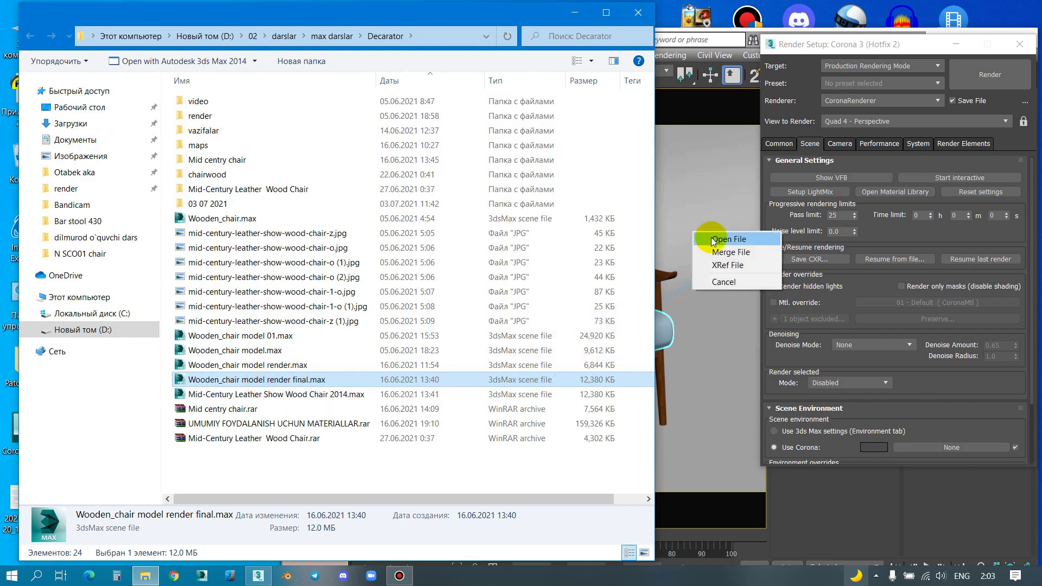
{"action": "left_click", "coordinate": [705, 236]}
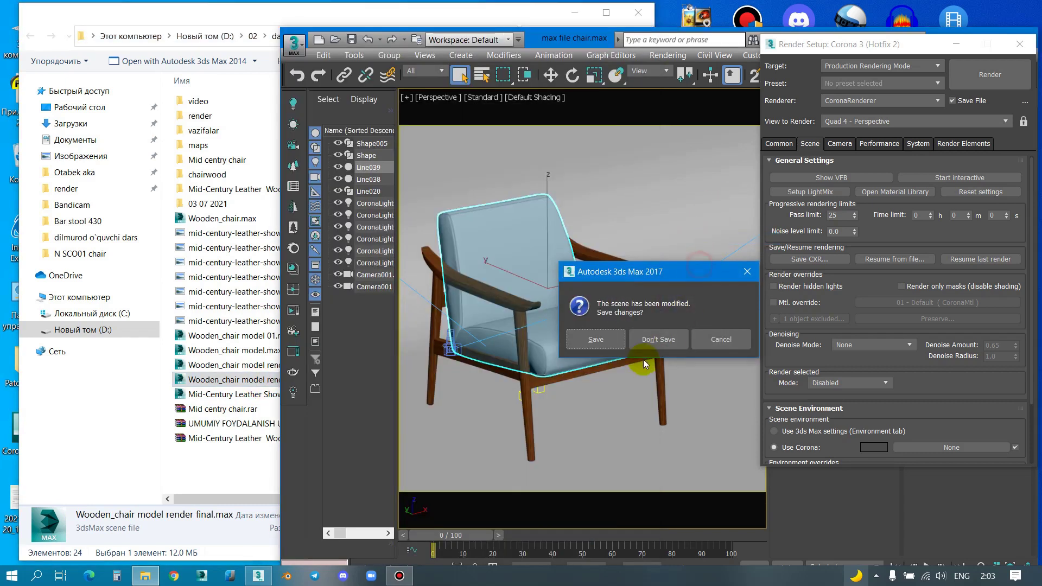
{"action": "left_click", "coordinate": [650, 338]}
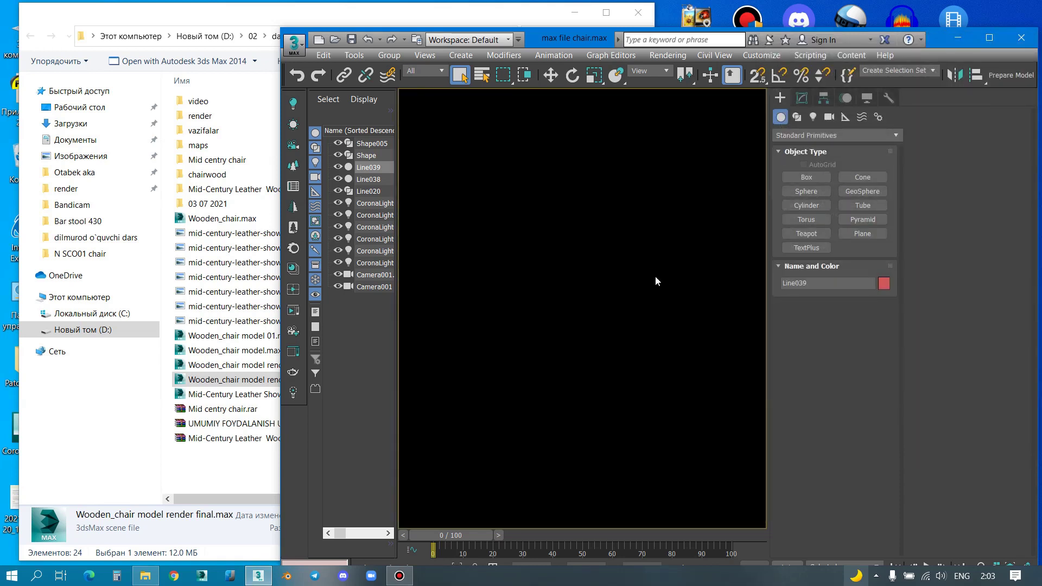
Step: Maximize 3ds Max and cycle through the scene cameras, ending on Camera004
{"action": "left_click", "coordinate": [990, 38]}
{"action": "key", "text": "c"}
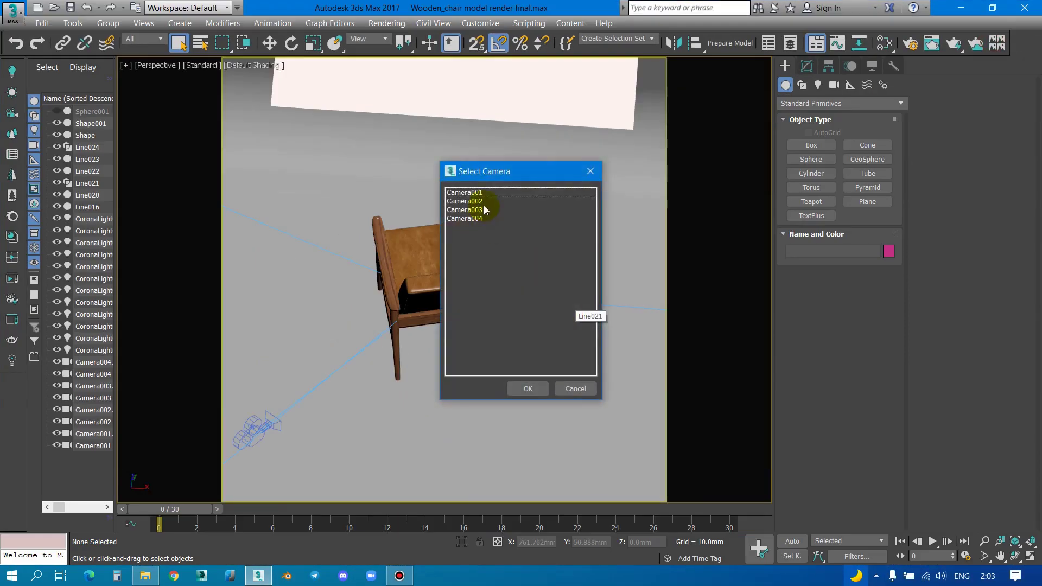
{"action": "double_click", "coordinate": [485, 210]}
{"action": "key", "text": "c"}
{"action": "double_click", "coordinate": [485, 201]}
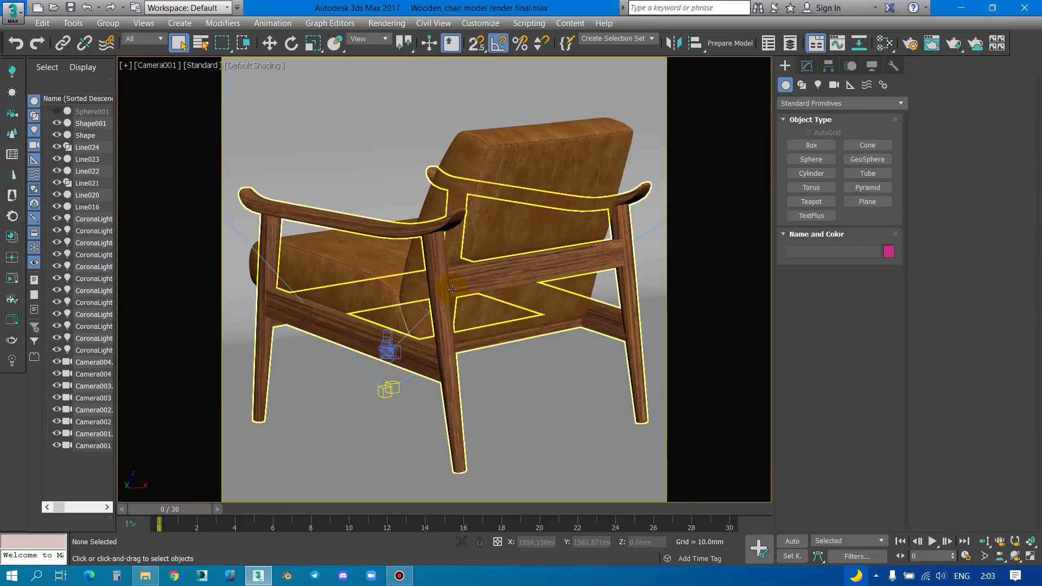
{"action": "key", "text": "p"}
{"action": "key", "text": "z"}
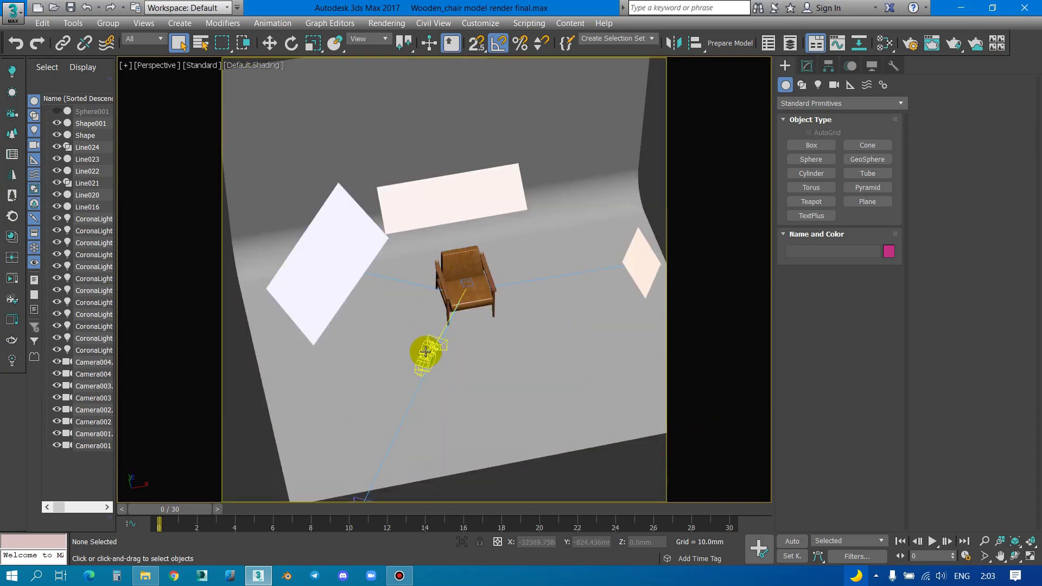
{"action": "left_click", "coordinate": [425, 353]}
{"action": "key", "text": "c"}
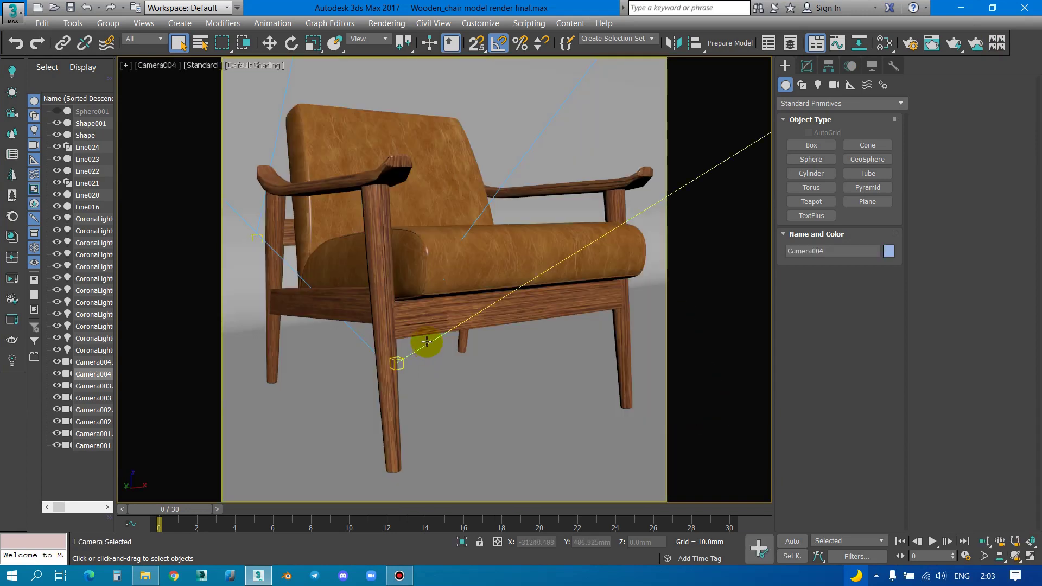
Step: Try Camera002, then select Camera003 in the top view and look through it
{"action": "left_click", "coordinate": [427, 341]}
{"action": "key", "text": "c"}
{"action": "double_click", "coordinate": [475, 204]}
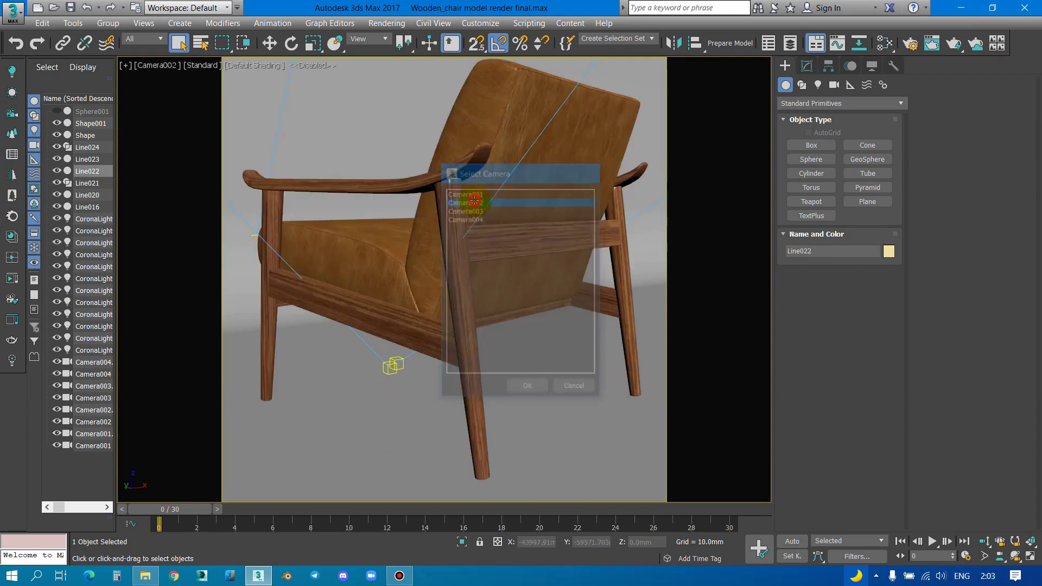
{"action": "key", "text": "c"}
{"action": "double_click", "coordinate": [467, 210]}
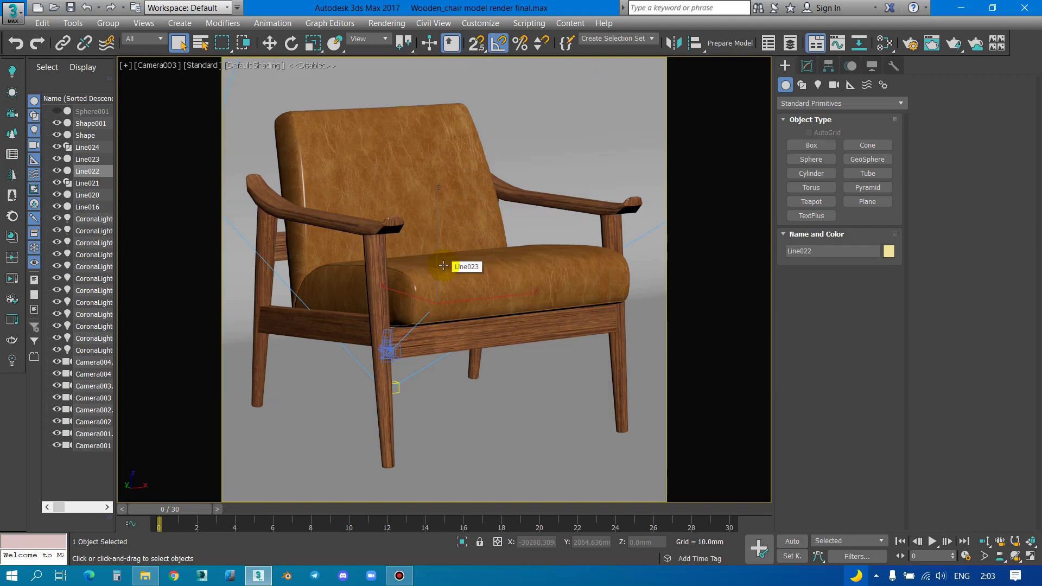
{"action": "key", "text": "t"}
{"action": "scroll", "coordinate": [437, 255], "scroll_direction": "down", "scroll_amount": 5}
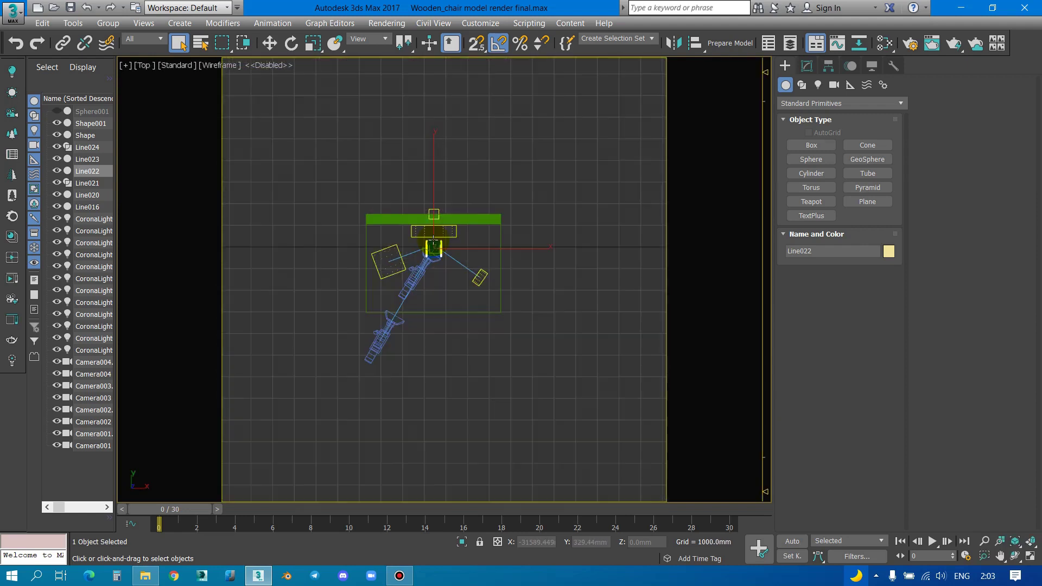
{"action": "left_click", "coordinate": [384, 331]}
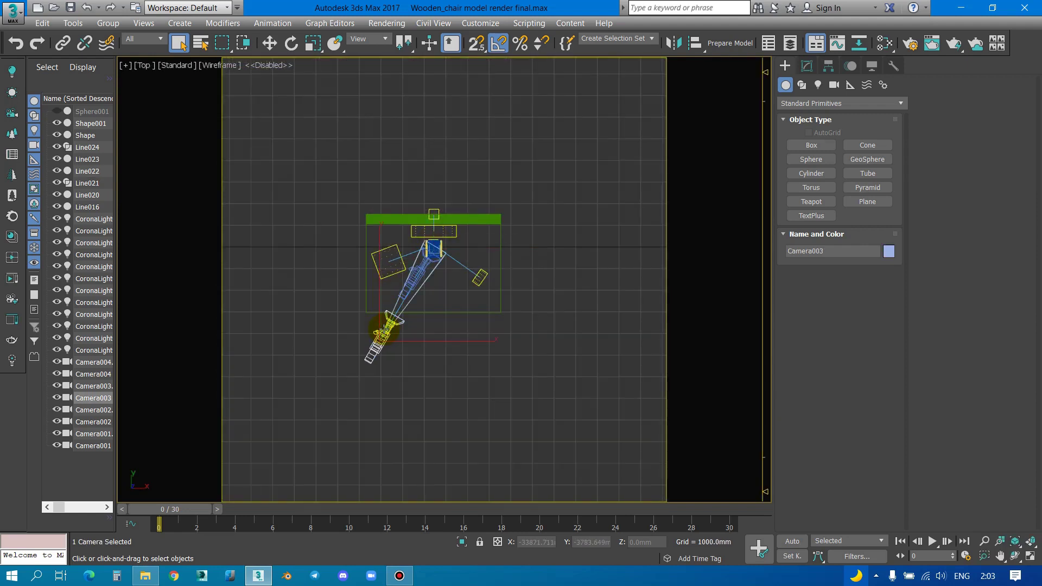
{"action": "key", "text": "c"}
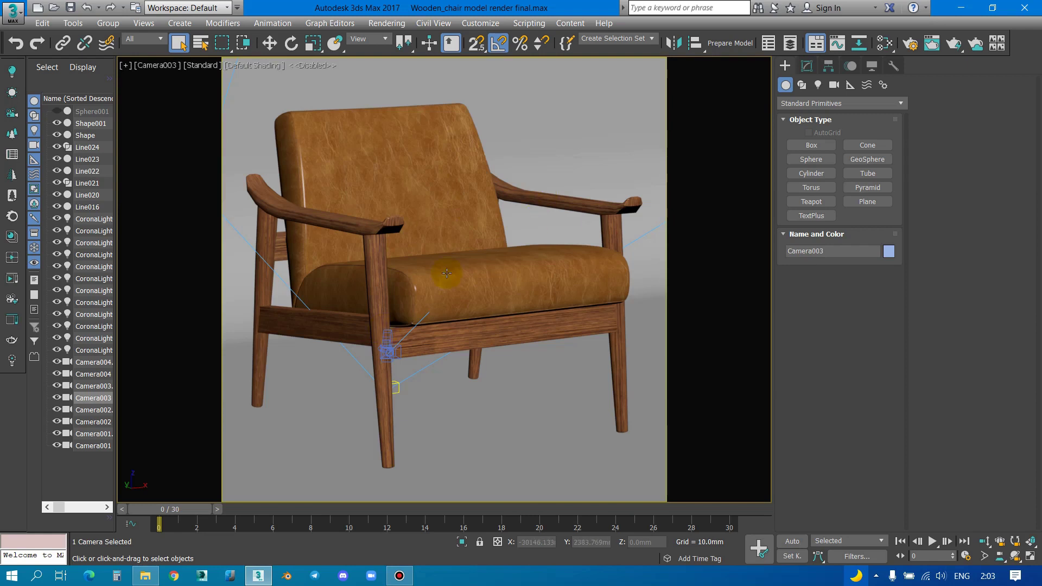
Step: Turn on Line022's MeshSmooth modifier and open the Slate Material Editor
{"action": "left_click", "coordinate": [614, 192]}
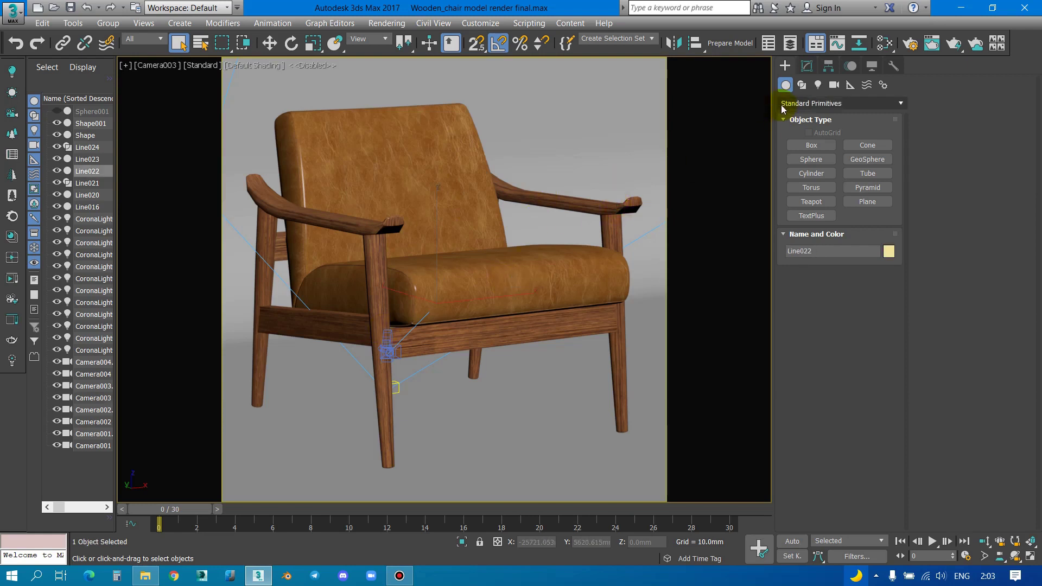
{"action": "left_click", "coordinate": [807, 68]}
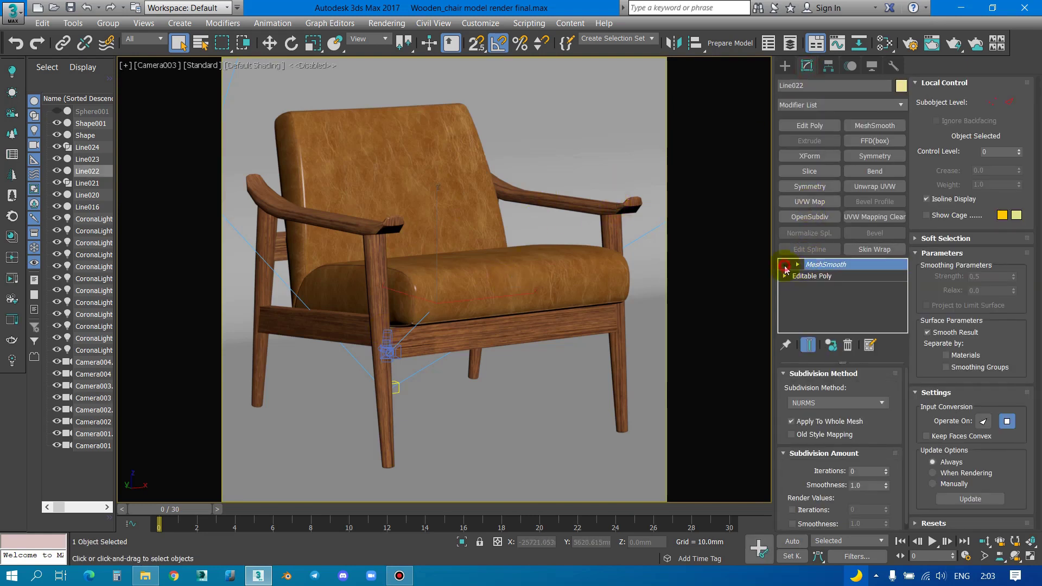
{"action": "left_click", "coordinate": [786, 266]}
{"action": "left_click", "coordinate": [886, 45]}
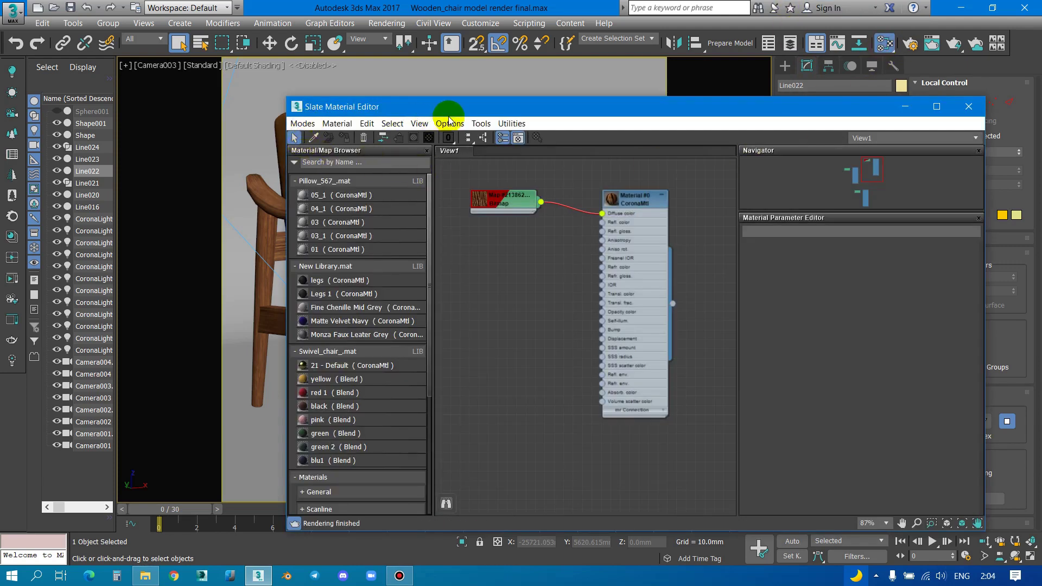
Step: Clear the node graph and load the seat's Leather 02 material tree at the top-left
{"action": "left_click_drag", "start_coordinate": [451, 108], "coordinate": [657, 58]}
{"action": "scroll", "coordinate": [699, 226], "scroll_direction": "down", "scroll_amount": 5}
{"action": "scroll", "coordinate": [700, 227], "scroll_direction": "down", "scroll_amount": 3}
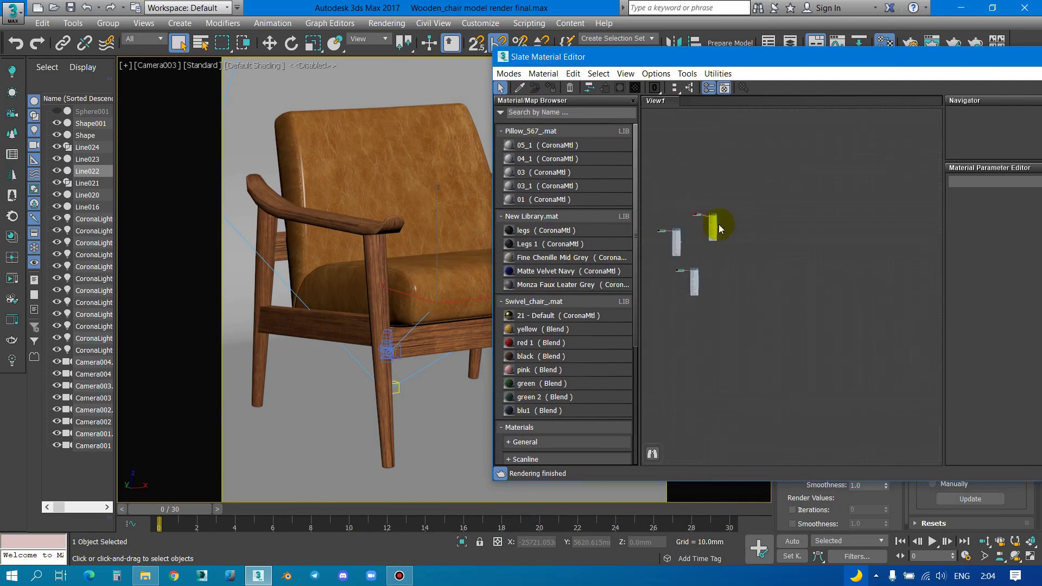
{"action": "middle_click_drag", "start_coordinate": [712, 221], "coordinate": [765, 204]}
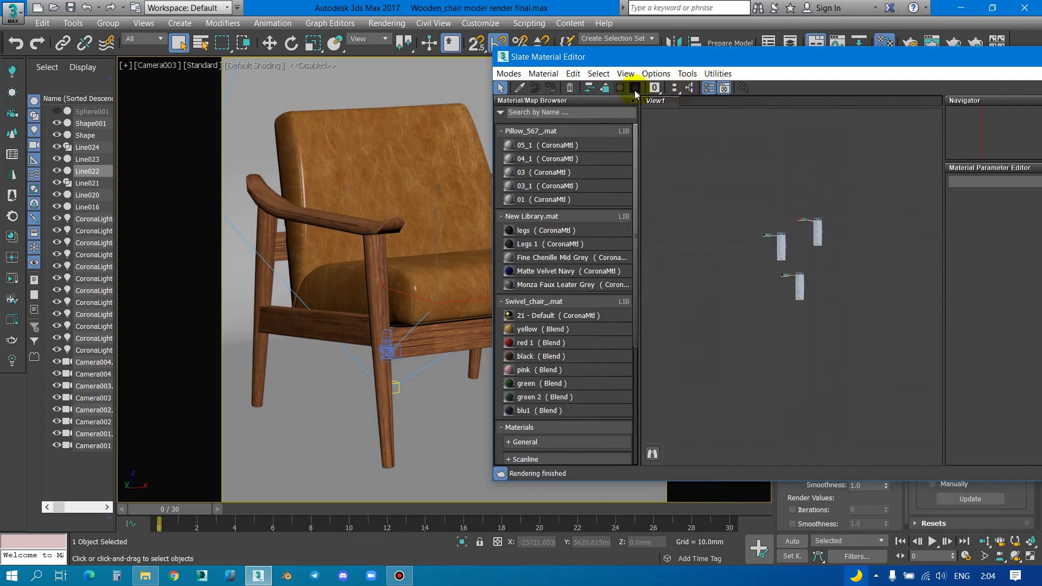
{"action": "left_click", "coordinate": [574, 89]}
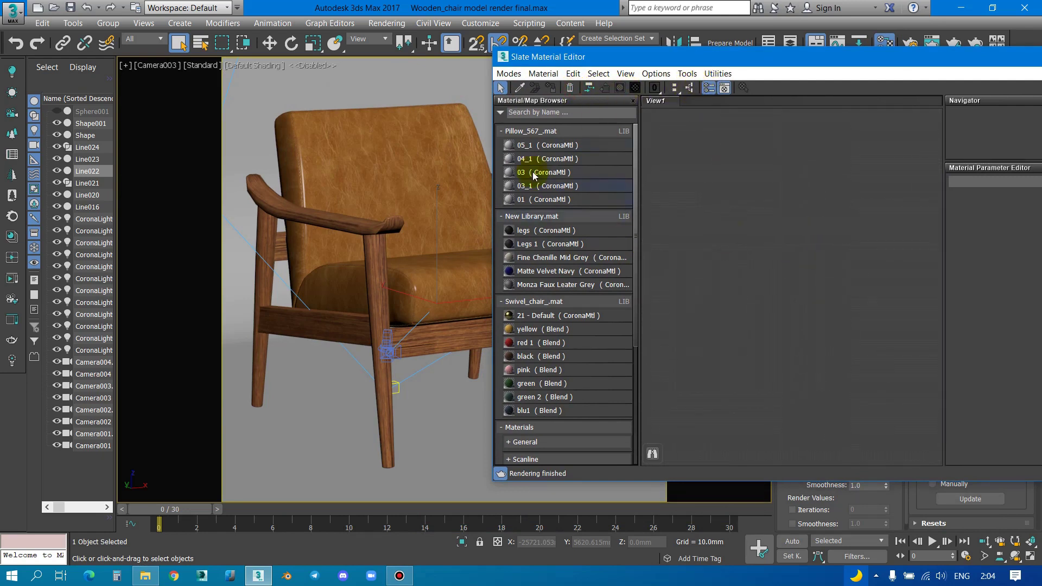
{"action": "left_click", "coordinate": [350, 156]}
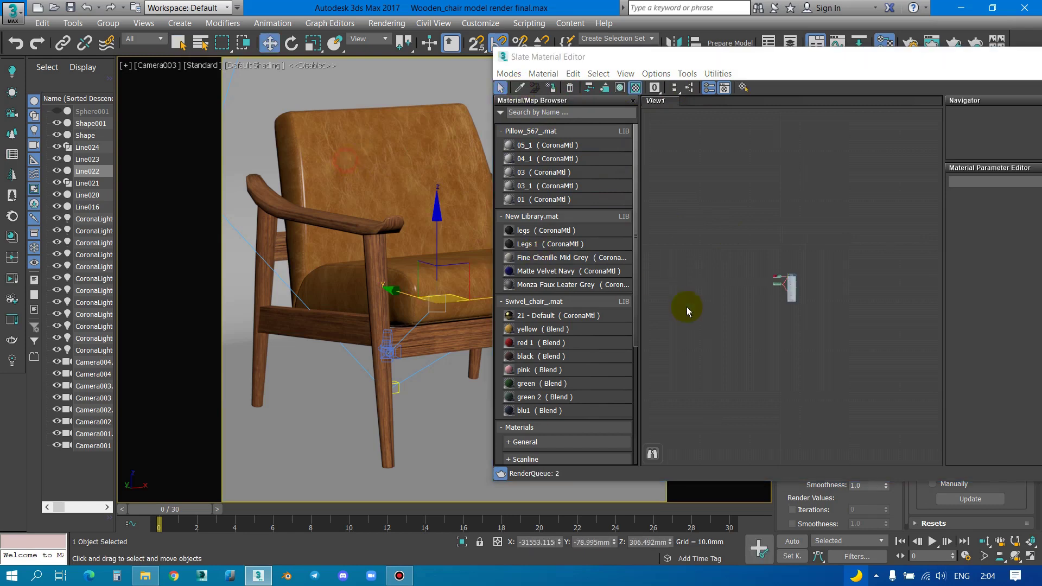
{"action": "scroll", "coordinate": [745, 284], "scroll_direction": "up", "scroll_amount": 5}
{"action": "middle_click_drag", "start_coordinate": [720, 285], "coordinate": [791, 252]}
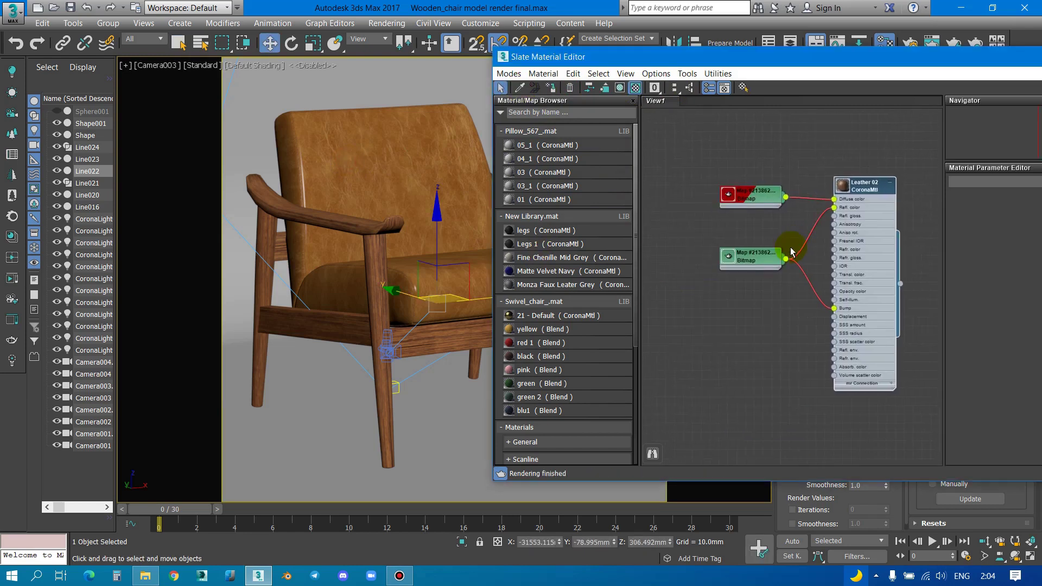
{"action": "scroll", "coordinate": [756, 221], "scroll_direction": "down", "scroll_amount": 3}
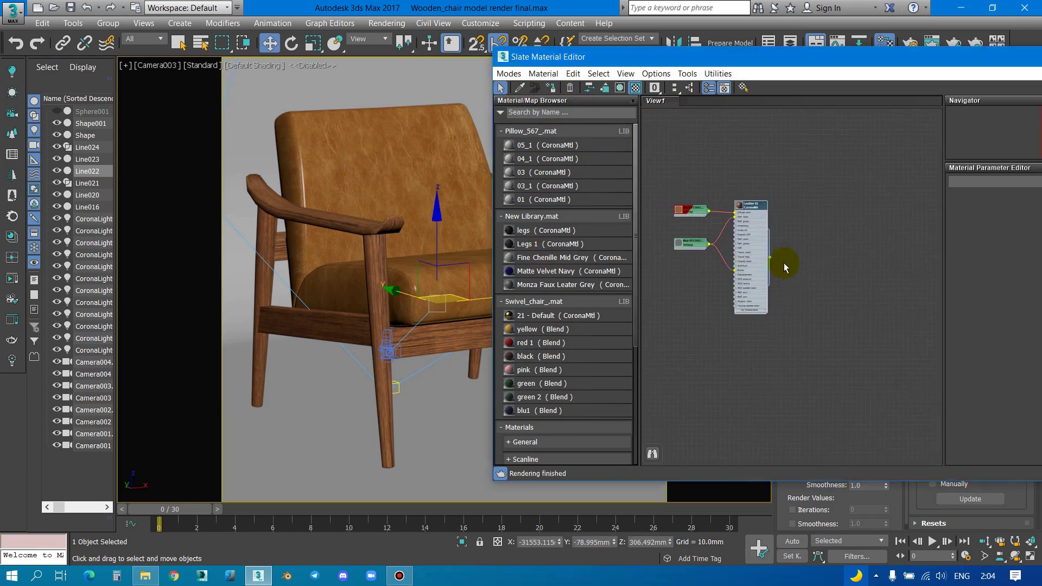
{"action": "scroll", "coordinate": [777, 257], "scroll_direction": "down", "scroll_amount": 3}
{"action": "left_click_drag", "start_coordinate": [776, 257], "coordinate": [680, 166]}
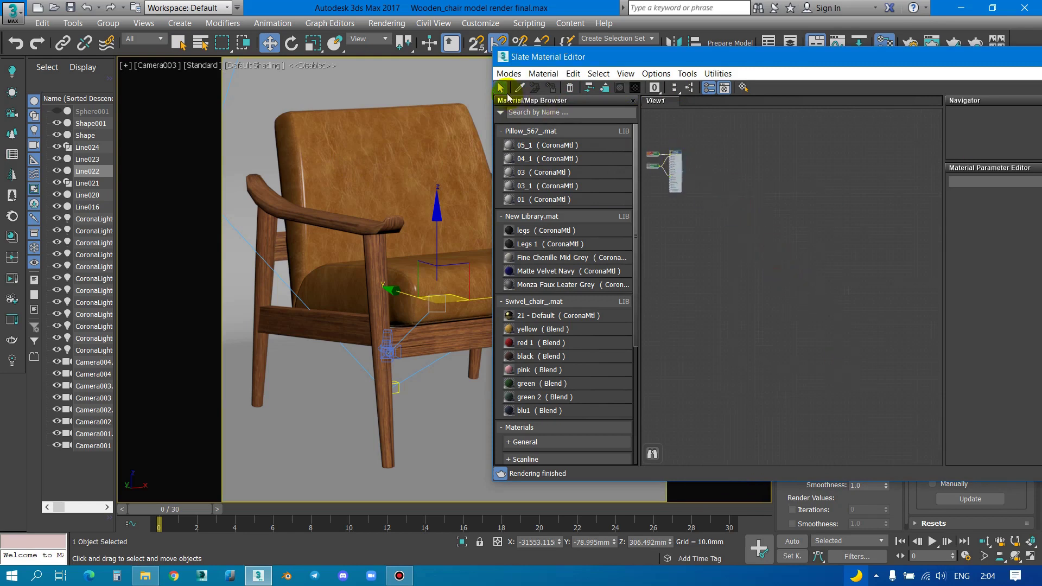
Step: Add the armrest's wood foot 02 material, show its parameters, and start an interactive Corona render
{"action": "left_click", "coordinate": [365, 219]}
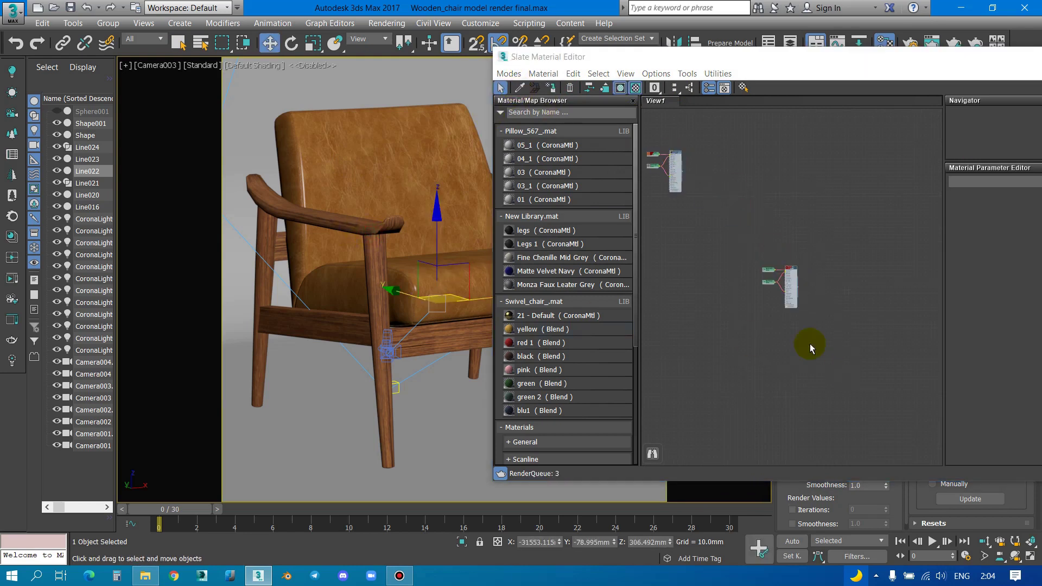
{"action": "scroll", "coordinate": [780, 273], "scroll_direction": "up", "scroll_amount": 3}
{"action": "left_click_drag", "start_coordinate": [819, 56], "coordinate": [555, 45]}
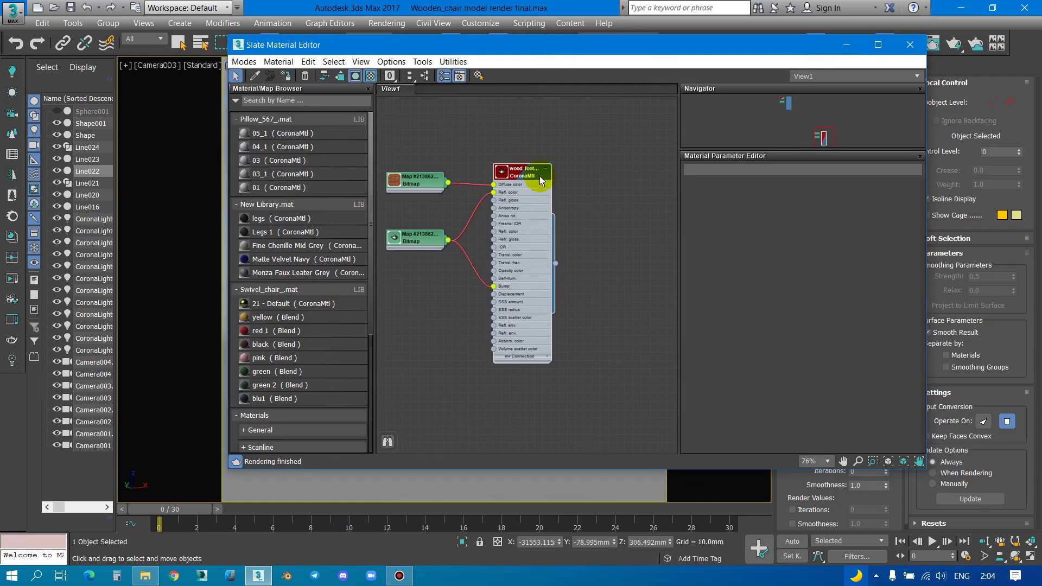
{"action": "scroll", "coordinate": [603, 185], "scroll_direction": "up", "scroll_amount": 2}
{"action": "left_click_drag", "start_coordinate": [602, 185], "coordinate": [617, 185]}
{"action": "double_click", "coordinate": [605, 161]}
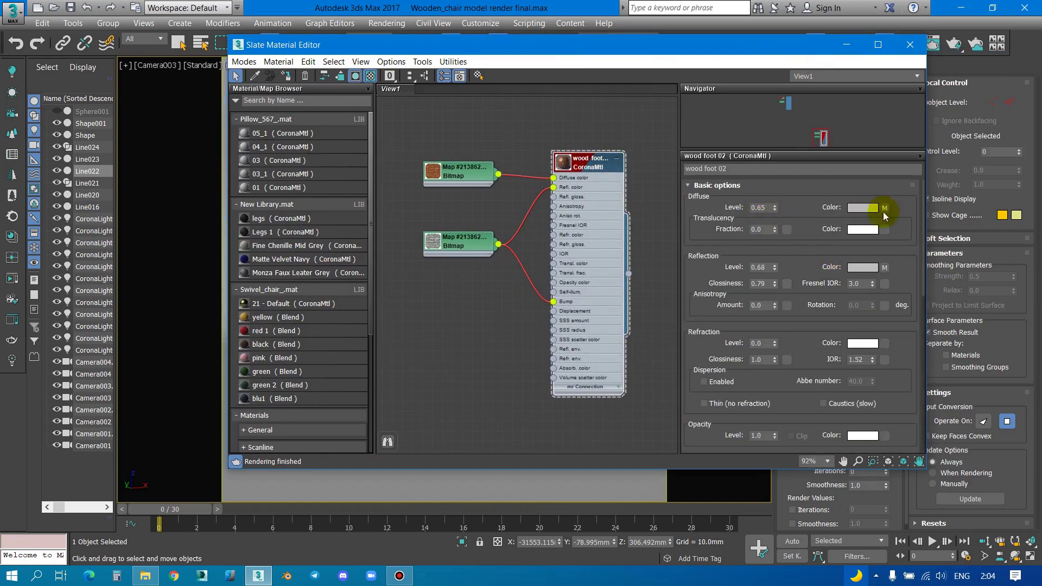
{"action": "left_click_drag", "start_coordinate": [528, 53], "coordinate": [853, 92]}
{"action": "left_click", "coordinate": [910, 48]}
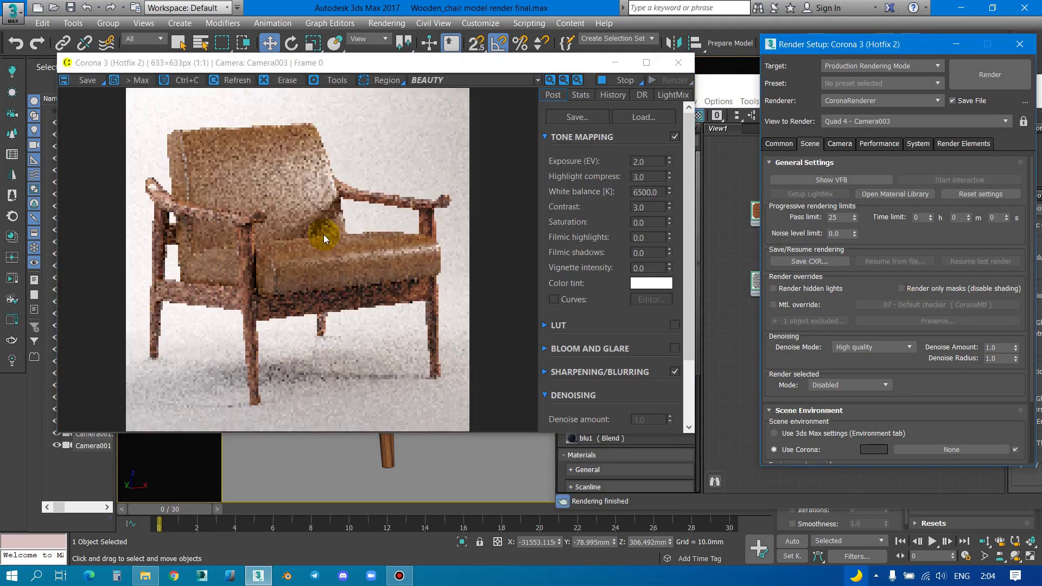
Step: Hide the Line024 backdrop object
{"action": "left_click", "coordinate": [547, 64]}
{"action": "left_click_drag", "start_coordinate": [546, 64], "coordinate": [553, 350]}
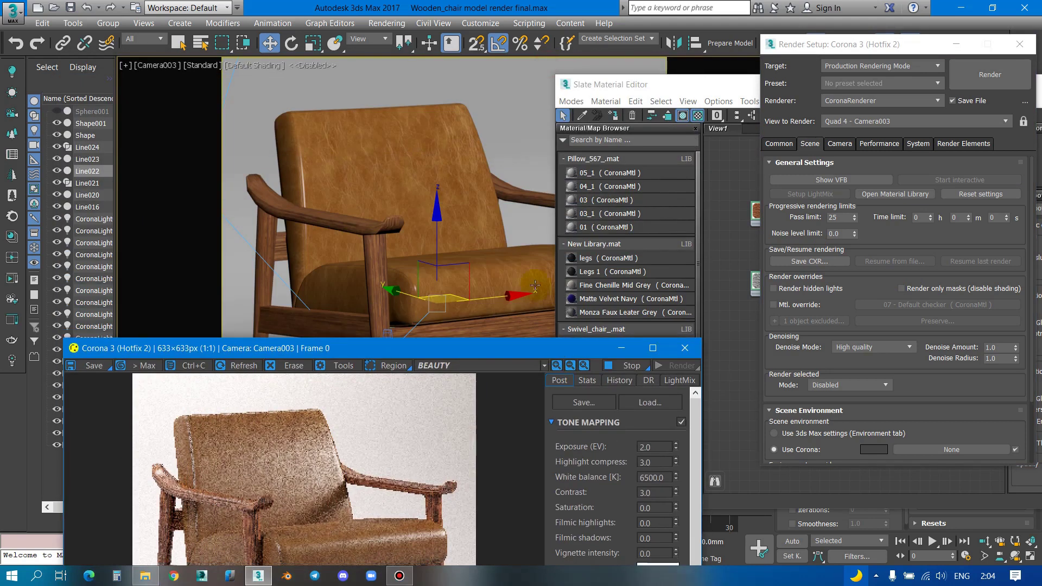
{"action": "right_click", "coordinate": [506, 145]}
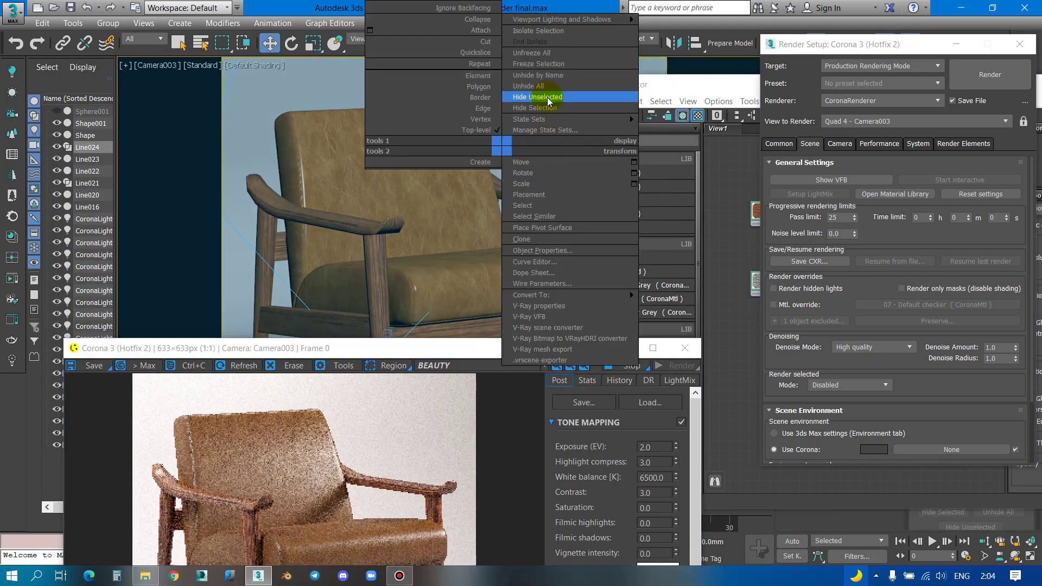
{"action": "left_click", "coordinate": [528, 108]}
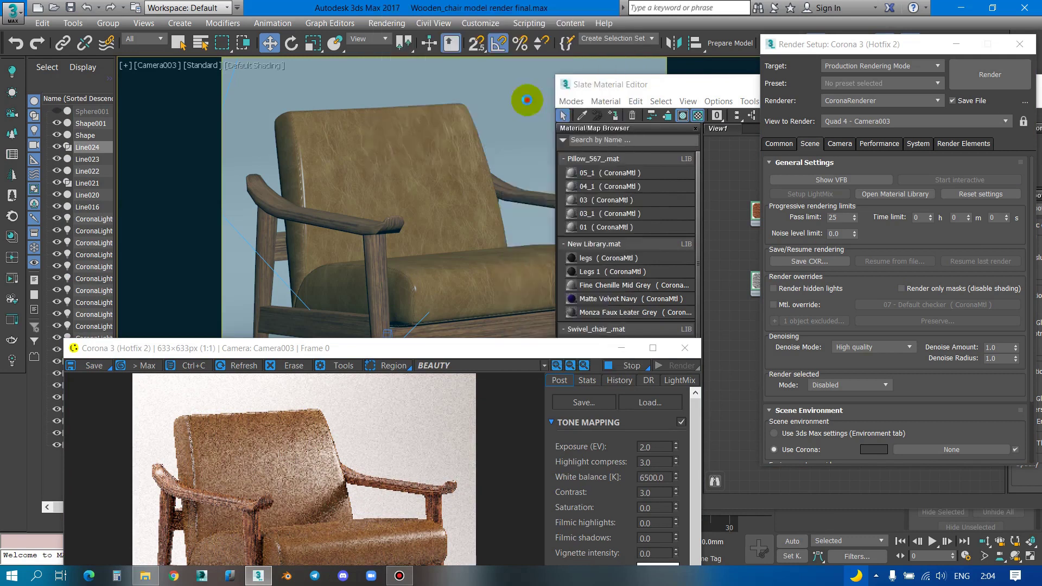
Step: Zoom the render to 2:1, close the Slate Material Editor, and select Line022
{"action": "mouse_move", "coordinate": [409, 348]}
{"action": "left_mouse_down"}
{"action": "mouse_move", "coordinate": [437, 116]}
{"action": "mouse_move", "coordinate": [414, 80]}
{"action": "left_mouse_up"}
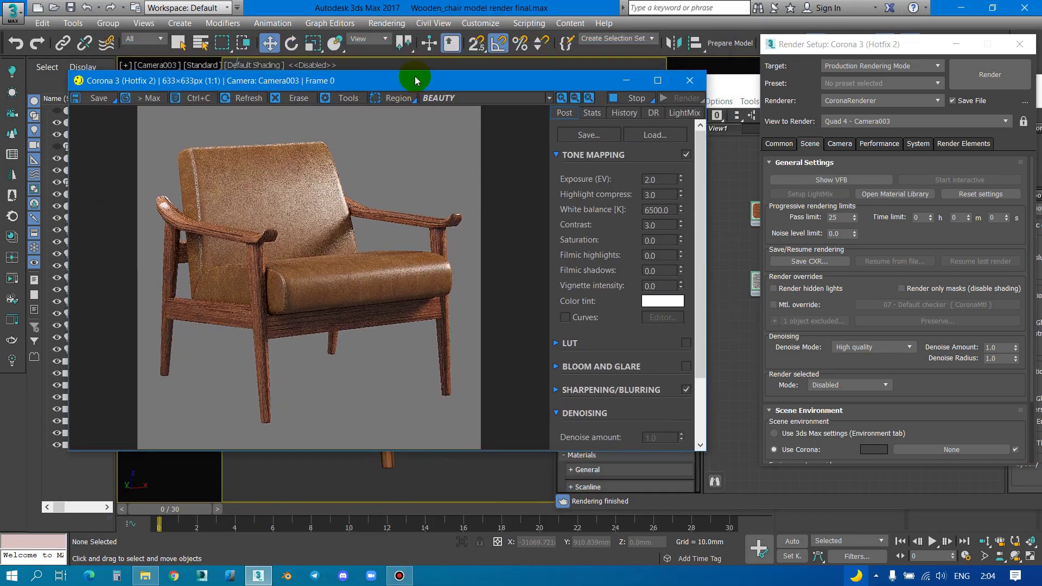
{"action": "scroll", "coordinate": [158, 210], "scroll_direction": "up", "scroll_amount": 1}
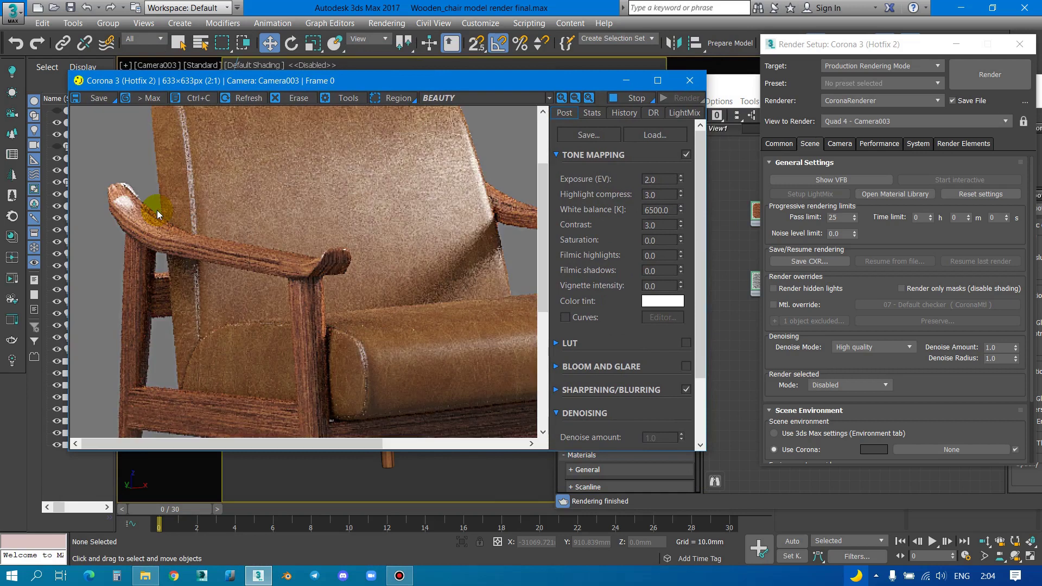
{"action": "left_click_drag", "start_coordinate": [493, 83], "coordinate": [307, 334]}
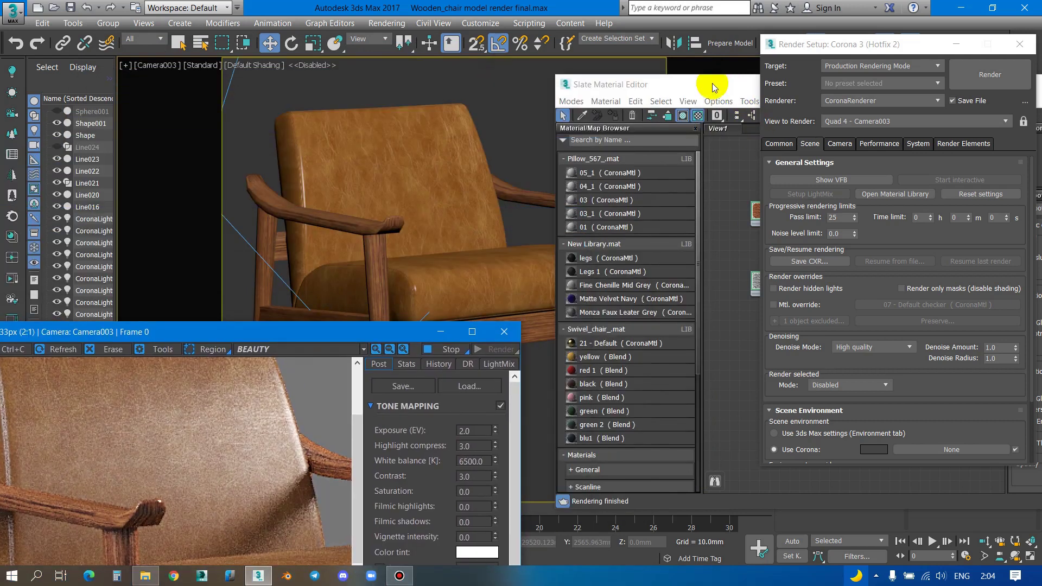
{"action": "left_click", "coordinate": [712, 83]}
{"action": "left_click_drag", "start_coordinate": [967, 84], "coordinate": [674, 86]}
{"action": "left_click", "coordinate": [949, 85]}
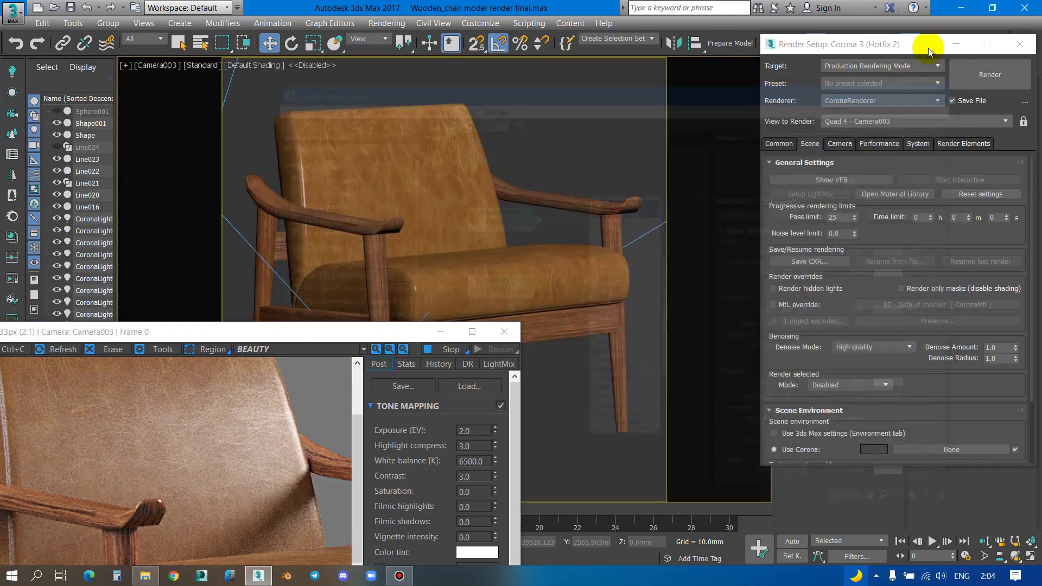
{"action": "left_click_drag", "start_coordinate": [860, 43], "coordinate": [624, 376]}
{"action": "left_click", "coordinate": [706, 250]}
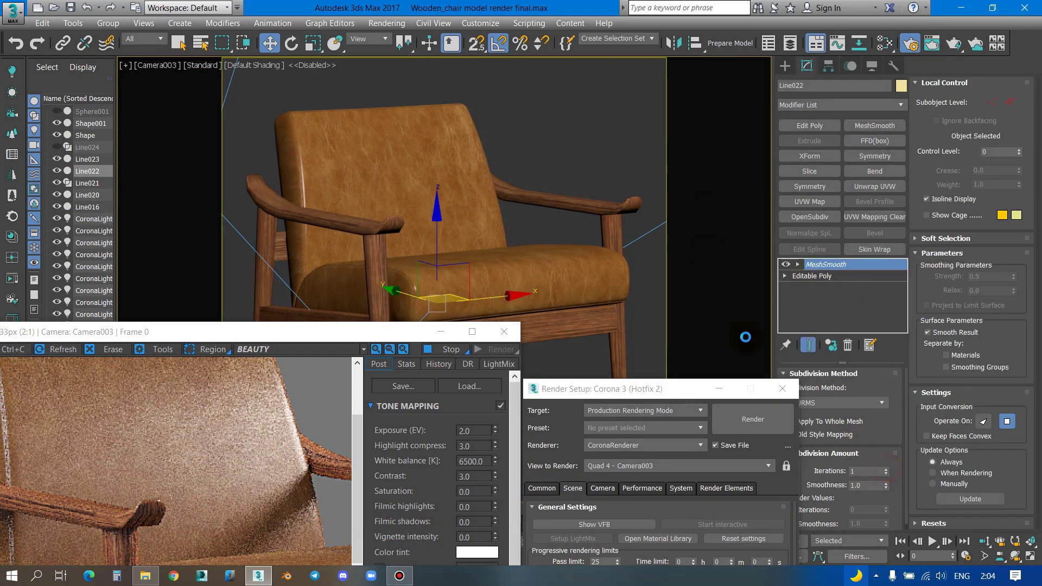
Step: Set Line023's MeshSmooth iterations to 2 and zoom the Corona render back to 1:1
{"action": "left_click", "coordinate": [886, 469]}
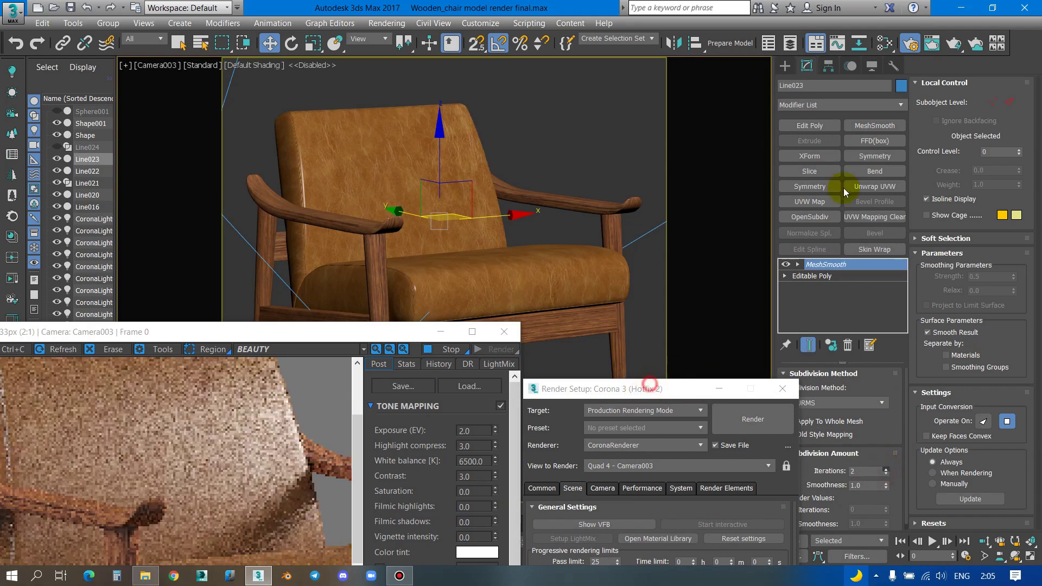
{"action": "double_click", "coordinate": [654, 387]}
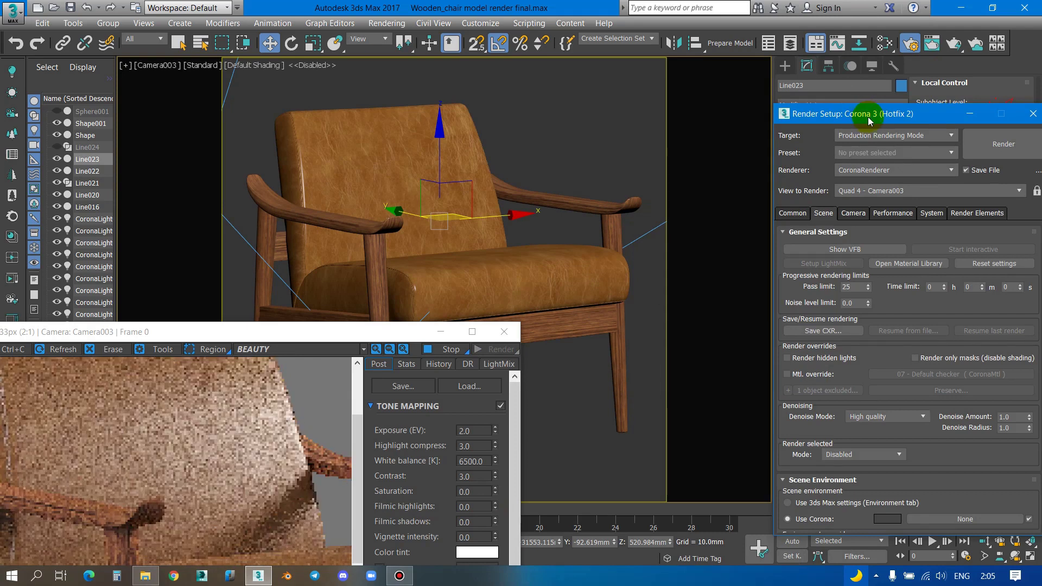
{"action": "left_click_drag", "start_coordinate": [860, 106], "coordinate": [790, 38]}
{"action": "left_click_drag", "start_coordinate": [320, 332], "coordinate": [499, 50]}
{"action": "left_click_drag", "start_coordinate": [380, 76], "coordinate": [456, 34]}
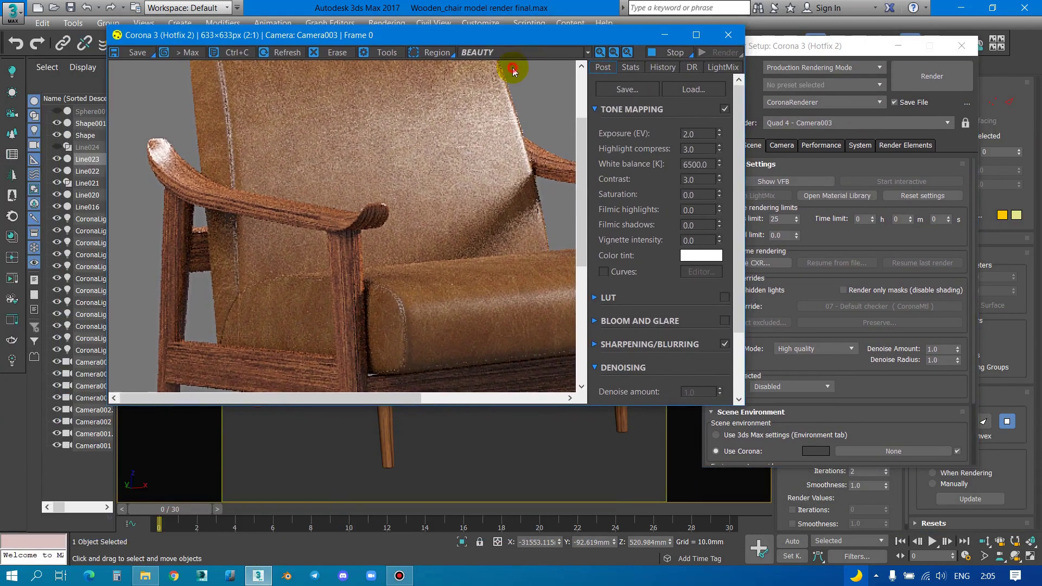
{"action": "scroll", "coordinate": [314, 291], "scroll_direction": "down", "scroll_amount": 1}
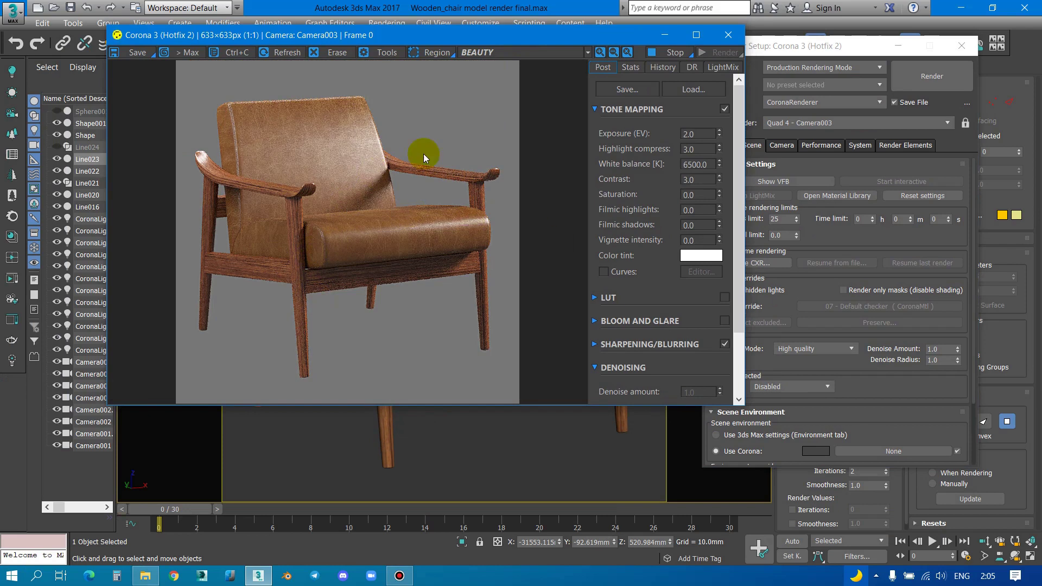
{"action": "left_click_drag", "start_coordinate": [477, 33], "coordinate": [421, 89]}
{"action": "mouse_move", "coordinate": [767, 43]}
{"action": "left_mouse_down"}
{"action": "mouse_move", "coordinate": [744, 131]}
{"action": "mouse_move", "coordinate": [780, 146]}
{"action": "left_mouse_up"}
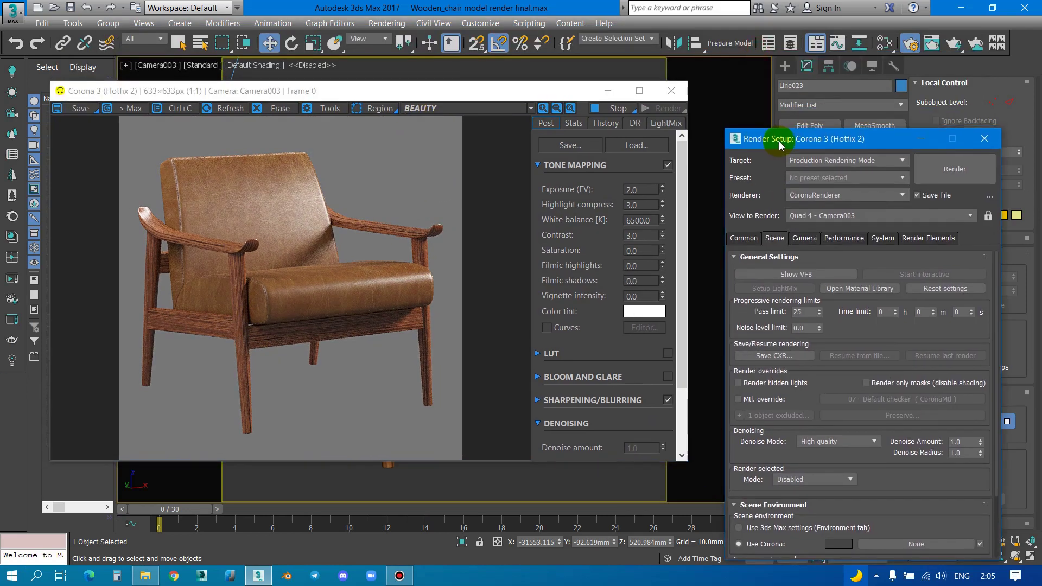
{"action": "left_click", "coordinate": [885, 43]}
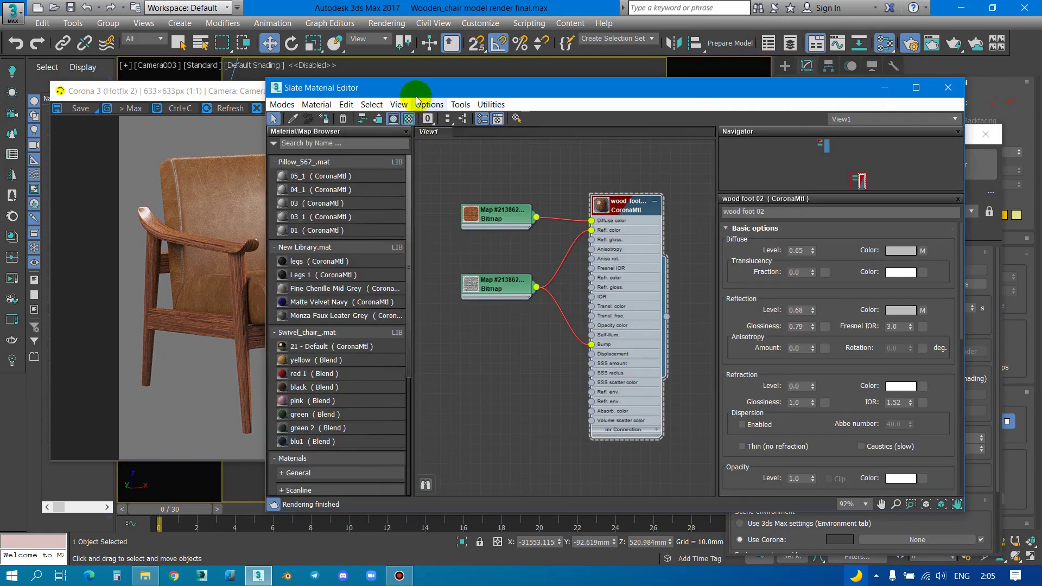
Step: Set wood foot 02's Diffuse Level to 0.7
{"action": "left_click_drag", "start_coordinate": [419, 89], "coordinate": [556, 77]}
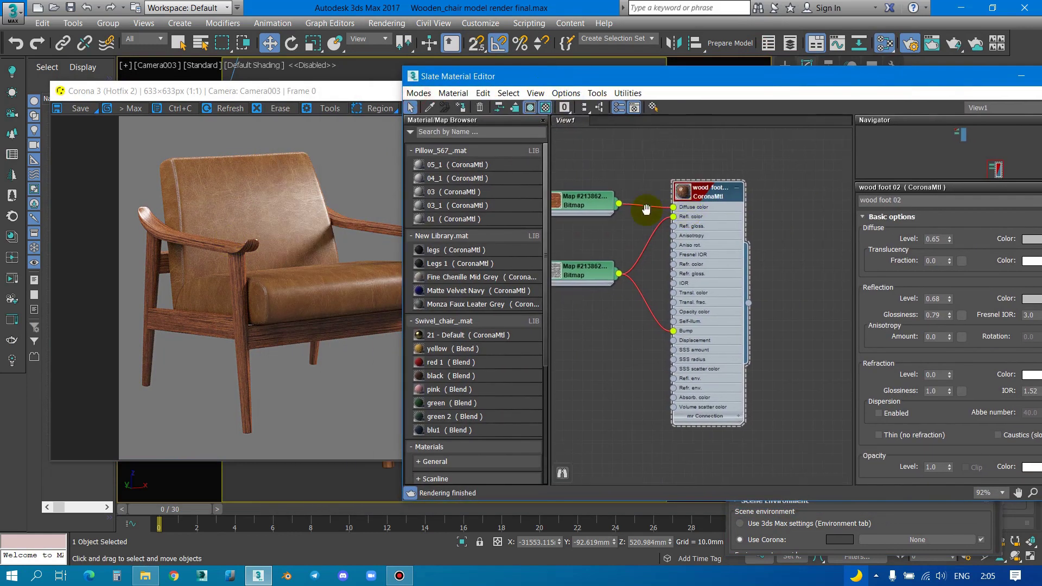
{"action": "middle_click_drag", "start_coordinate": [646, 210], "coordinate": [602, 208]}
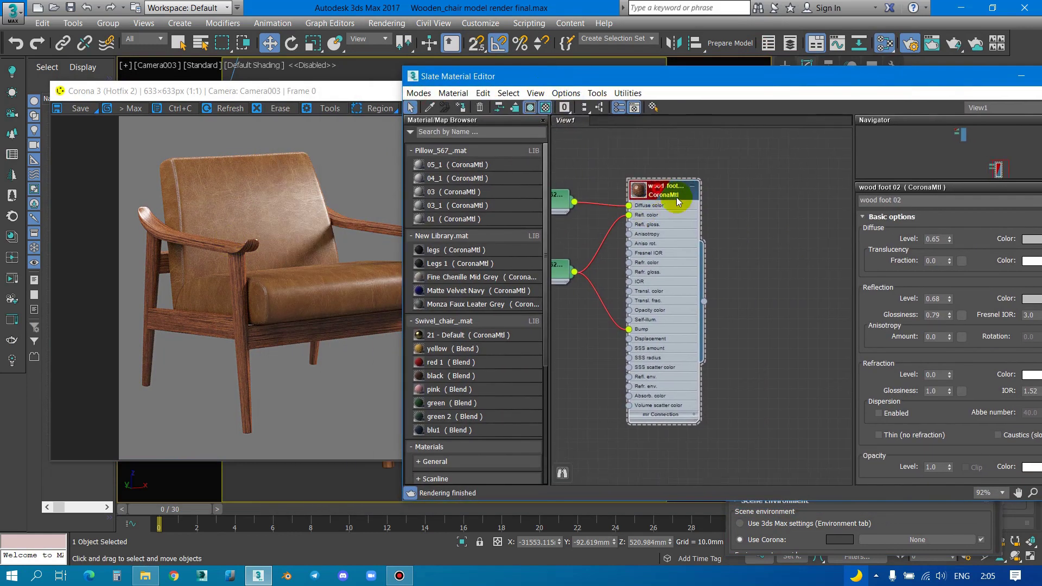
{"action": "type", "text": "0.7"}
{"action": "left_click", "coordinate": [949, 238]}
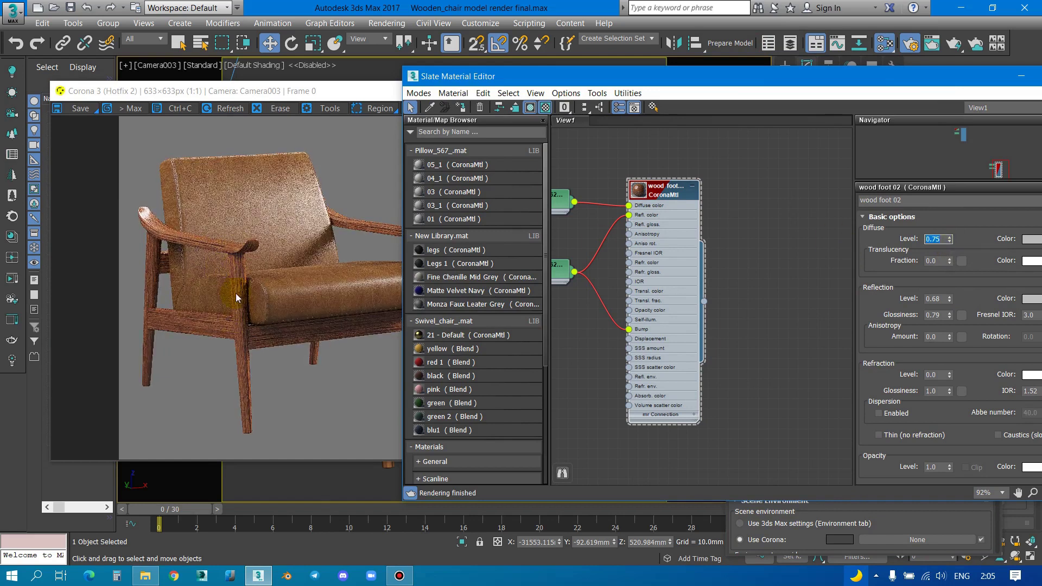
Step: Try Reflection Level values 1 and 0.53, then undo back to 0.68
{"action": "scroll", "coordinate": [954, 246], "scroll_direction": "down", "scroll_amount": 2}
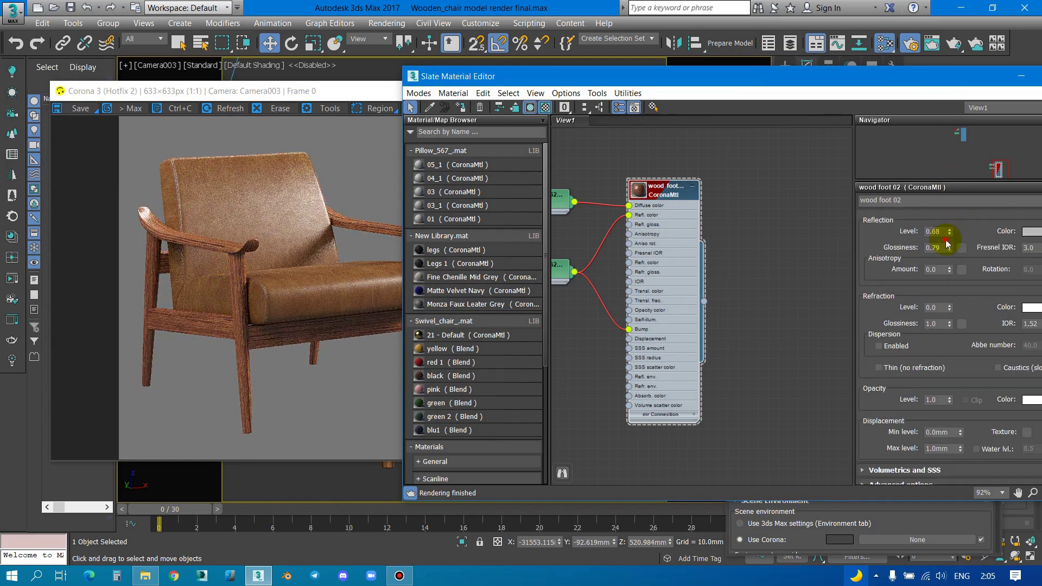
{"action": "double_click", "coordinate": [932, 231]}
{"action": "type", "text": "1"}
{"action": "key", "text": "Return"}
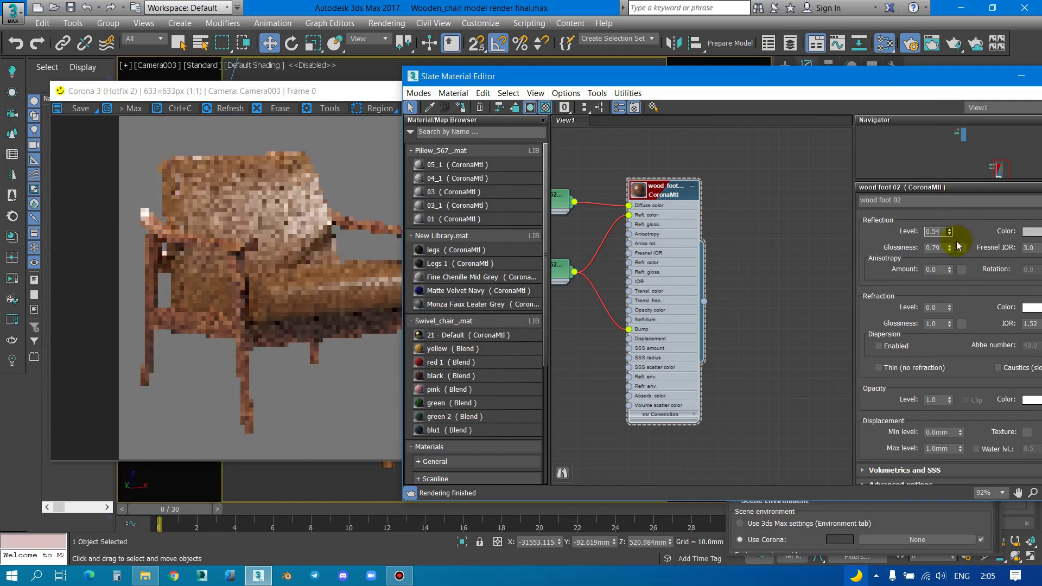
{"action": "type", "text": "0.53"}
{"action": "key", "text": "Return"}
{"action": "left_click_drag", "start_coordinate": [970, 240], "coordinate": [966, 324]}
{"action": "key", "text": "ctrl+z"}
Step: Fine-tune the wood's diffuse level and review the refreshed Corona render of the chair
{"action": "left_click_drag", "start_coordinate": [951, 196], "coordinate": [948, 264]}
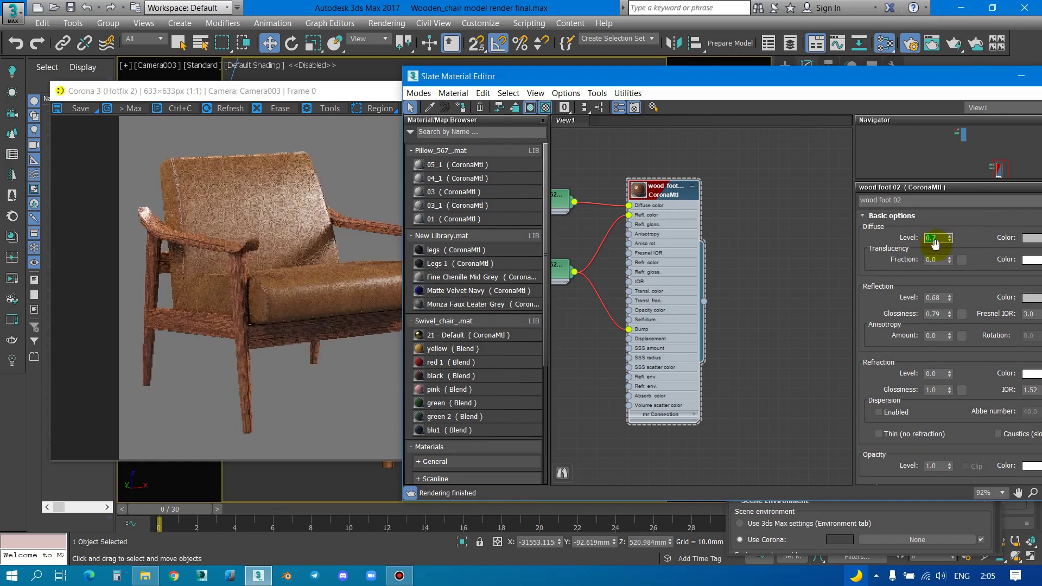
{"action": "left_click", "coordinate": [242, 297]}
{"action": "scroll", "coordinate": [273, 286], "scroll_direction": "up", "scroll_amount": 1}
{"action": "scroll", "coordinate": [272, 285], "scroll_direction": "up", "scroll_amount": 1}
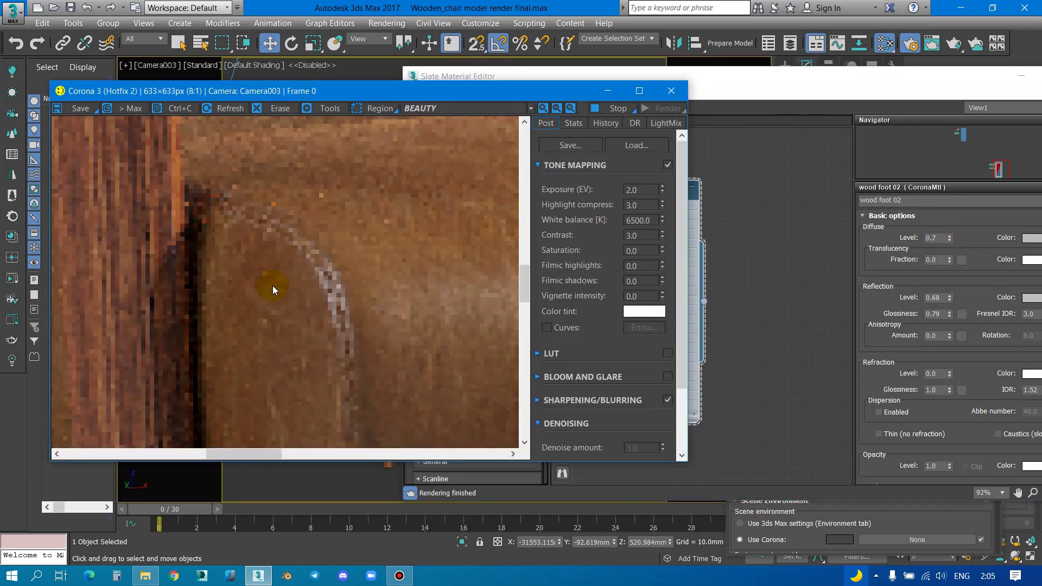
{"action": "scroll", "coordinate": [277, 285], "scroll_direction": "down", "scroll_amount": 2}
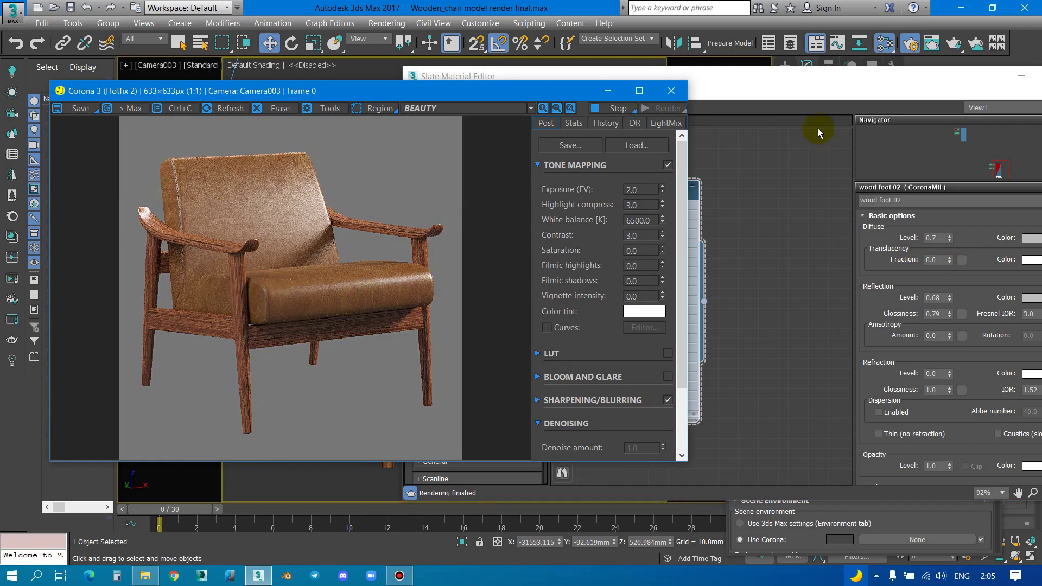
Step: Set the Corona scene environment colour to white
{"action": "left_click", "coordinate": [891, 120]}
{"action": "double_click", "coordinate": [866, 98]}
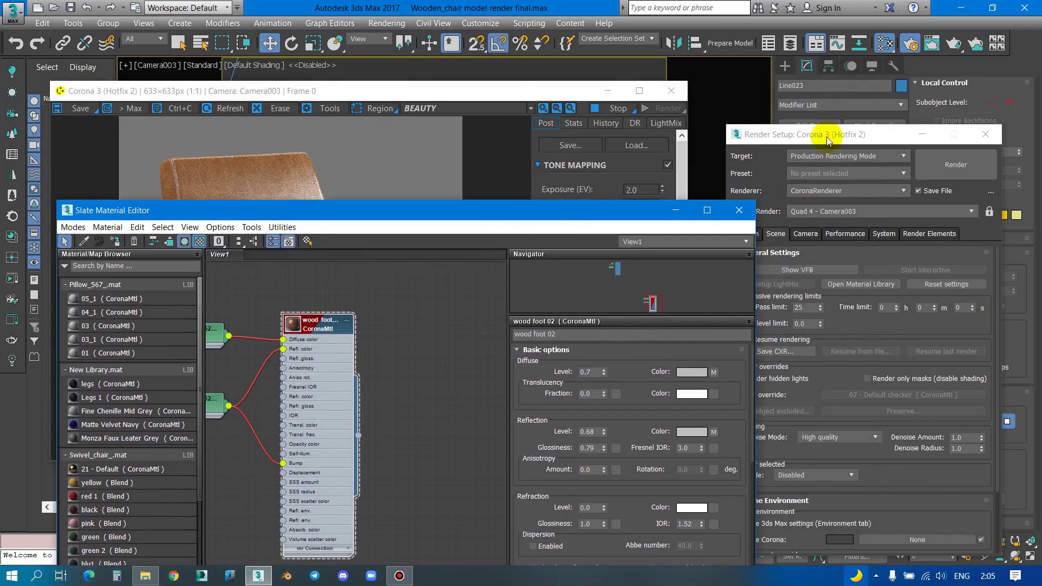
{"action": "left_click_drag", "start_coordinate": [816, 135], "coordinate": [839, 43]}
{"action": "scroll", "coordinate": [932, 236], "scroll_direction": "down", "scroll_amount": 3}
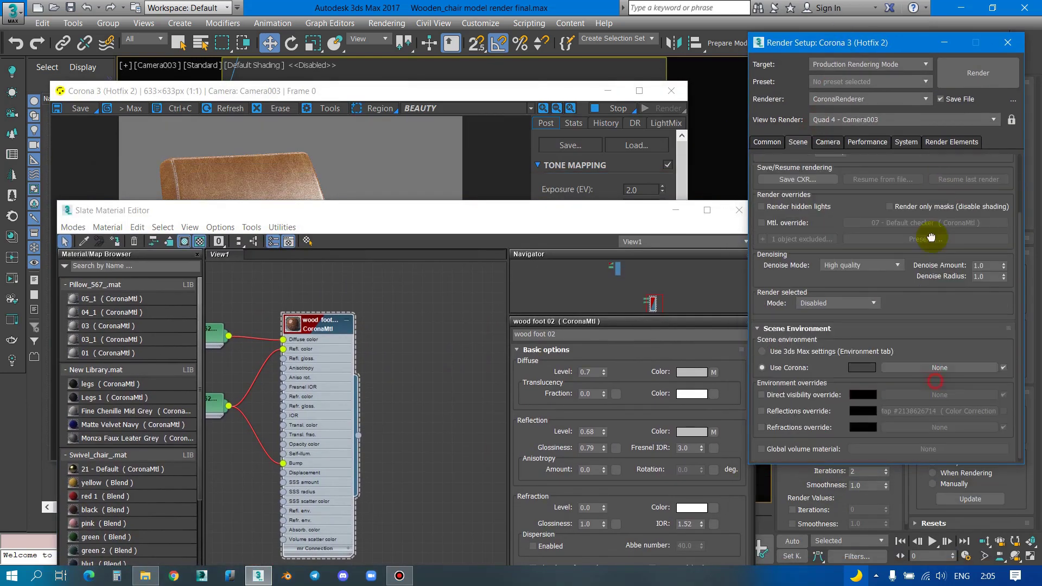
{"action": "left_click", "coordinate": [869, 370]}
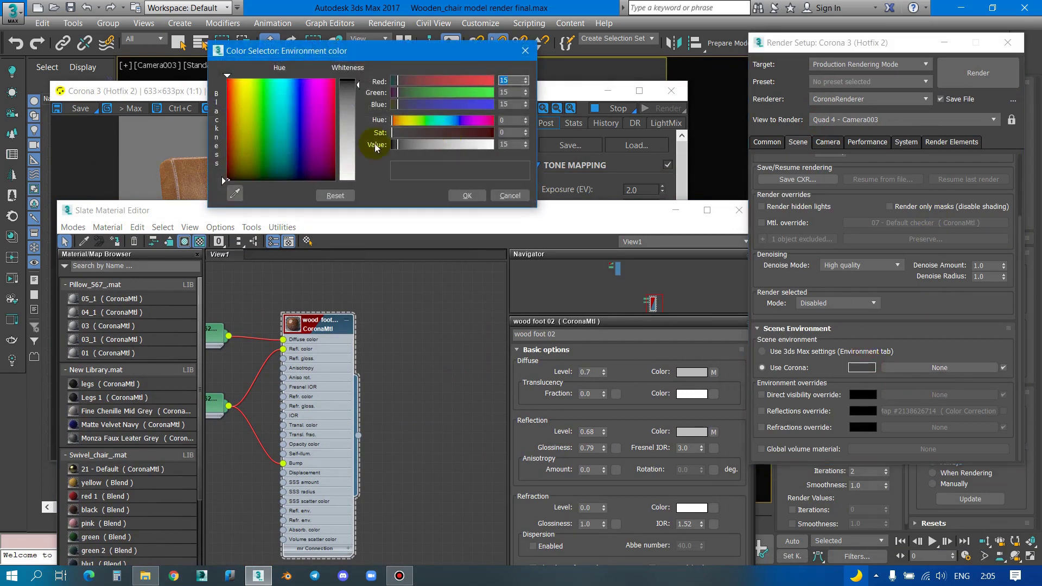
{"action": "left_click_drag", "start_coordinate": [350, 141], "coordinate": [350, 179]}
{"action": "left_click", "coordinate": [467, 195]}
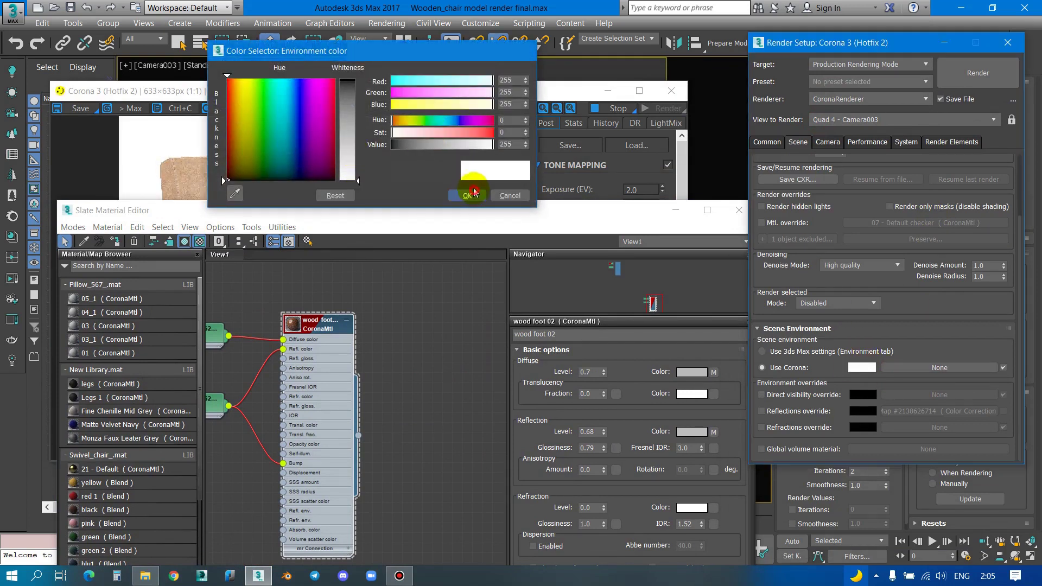
Step: Change the Corona environment colour to a dark grey of 34 instead
{"action": "left_click_drag", "start_coordinate": [377, 92], "coordinate": [410, 64]}
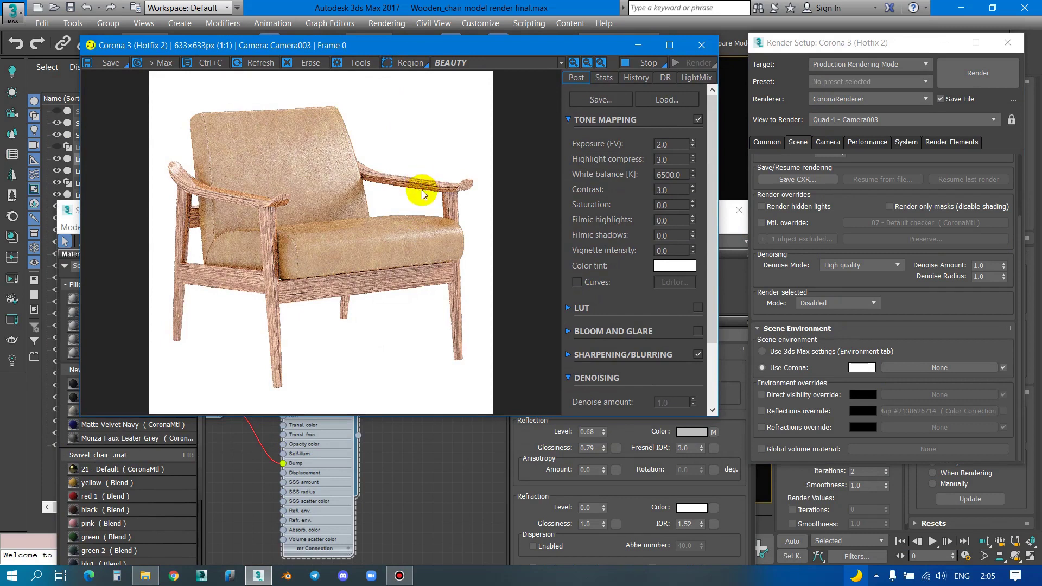
{"action": "left_click_drag", "start_coordinate": [924, 341], "coordinate": [919, 348]}
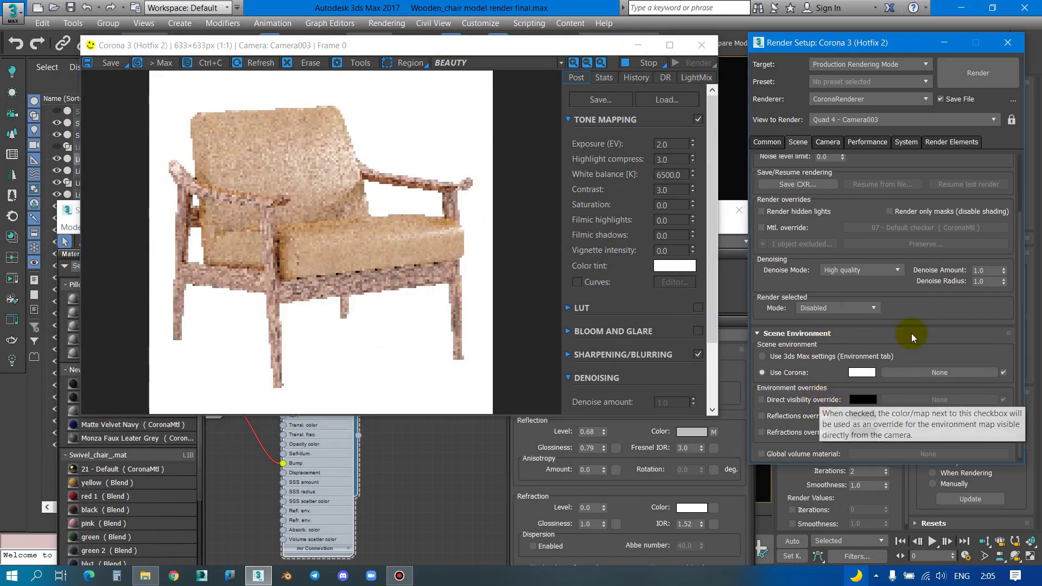
{"action": "left_click", "coordinate": [901, 334]}
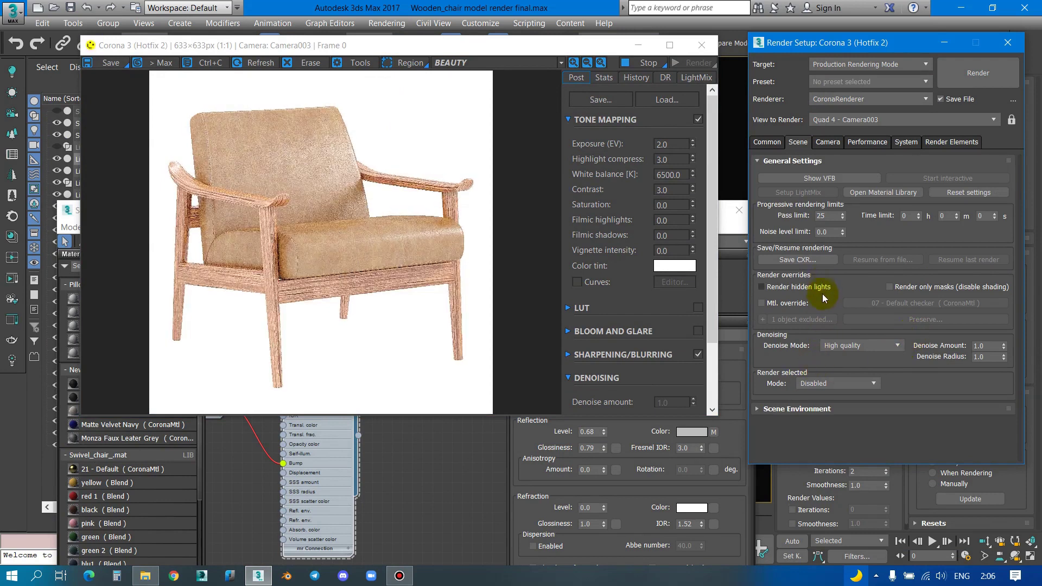
{"action": "left_click", "coordinate": [797, 410]}
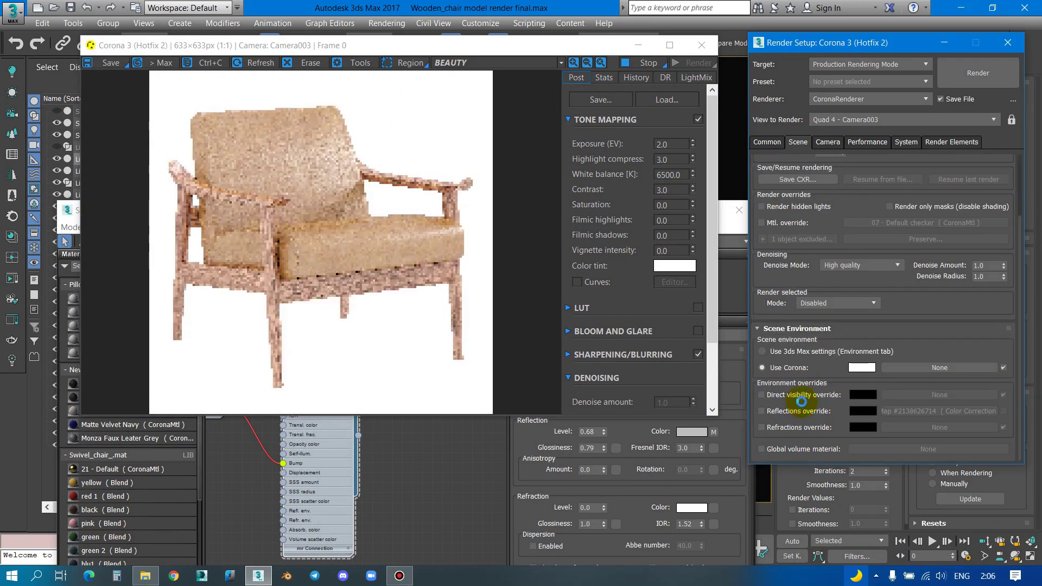
{"action": "left_click", "coordinate": [868, 368]}
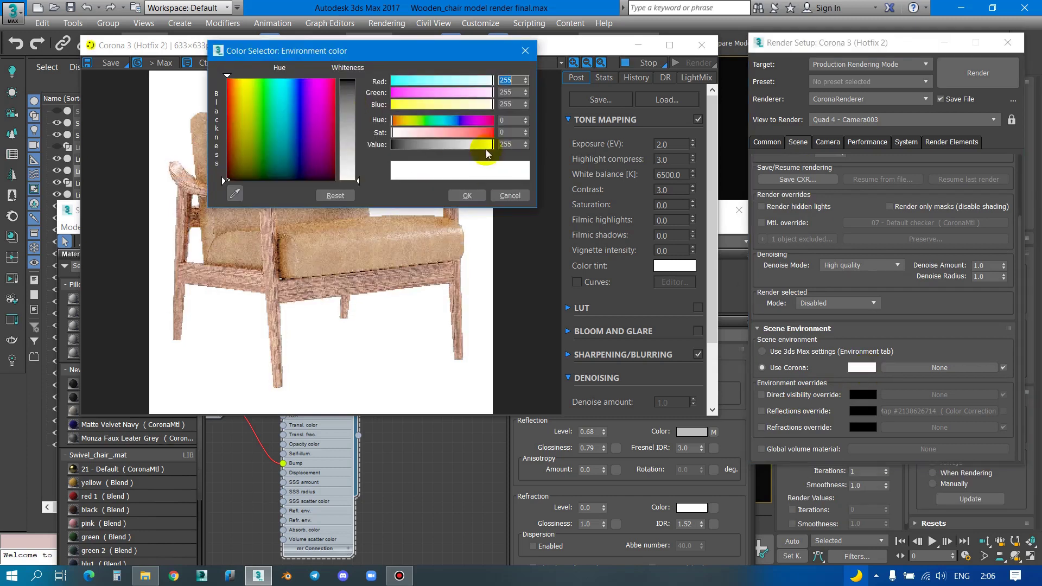
{"action": "left_click_drag", "start_coordinate": [486, 152], "coordinate": [405, 144]}
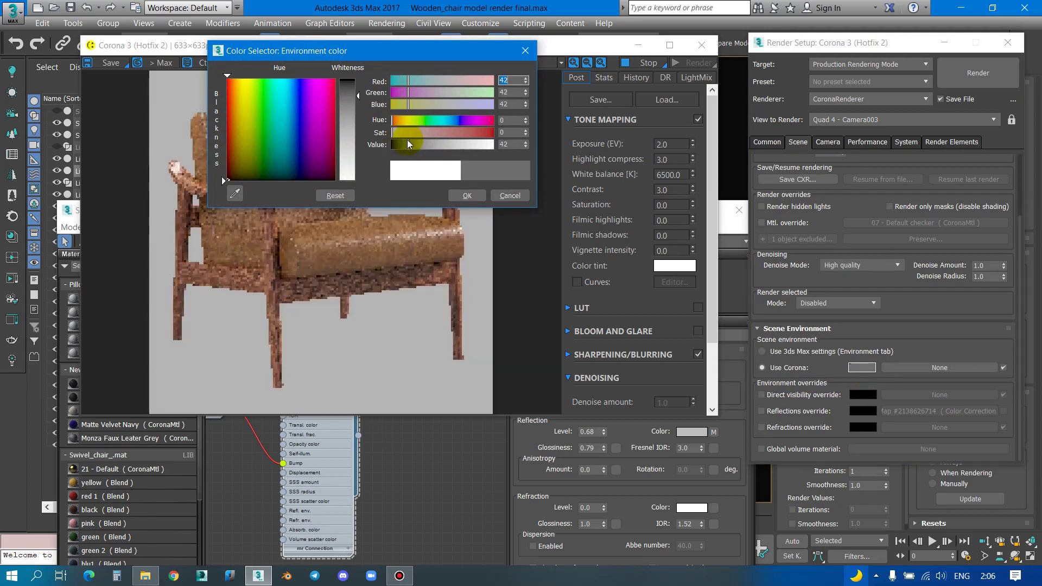
{"action": "left_click", "coordinate": [467, 196]}
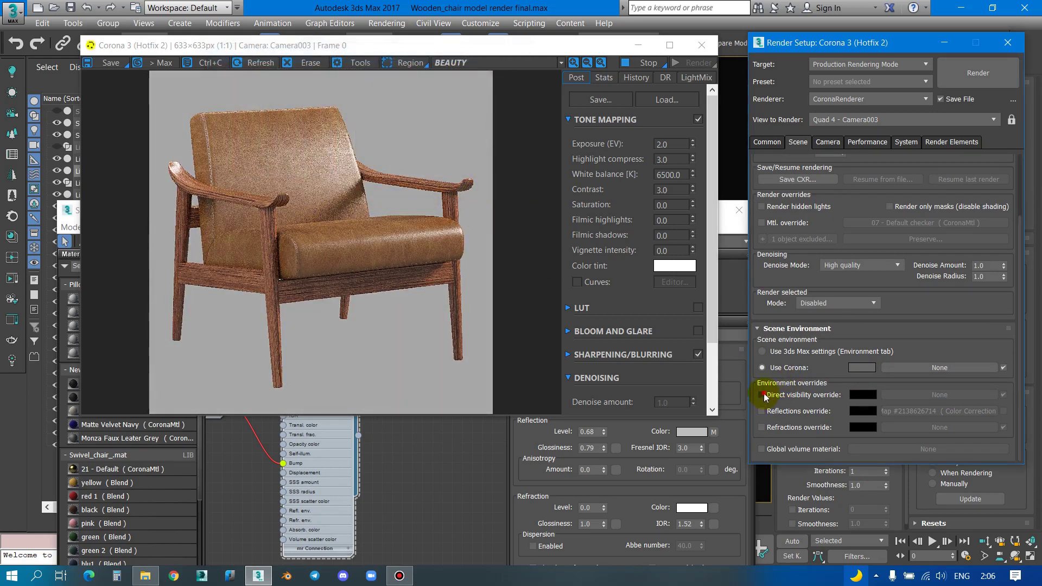
Step: Enable the Direct visibility override and set the visible background to white
{"action": "left_click", "coordinate": [762, 395]}
{"action": "left_click", "coordinate": [872, 395]}
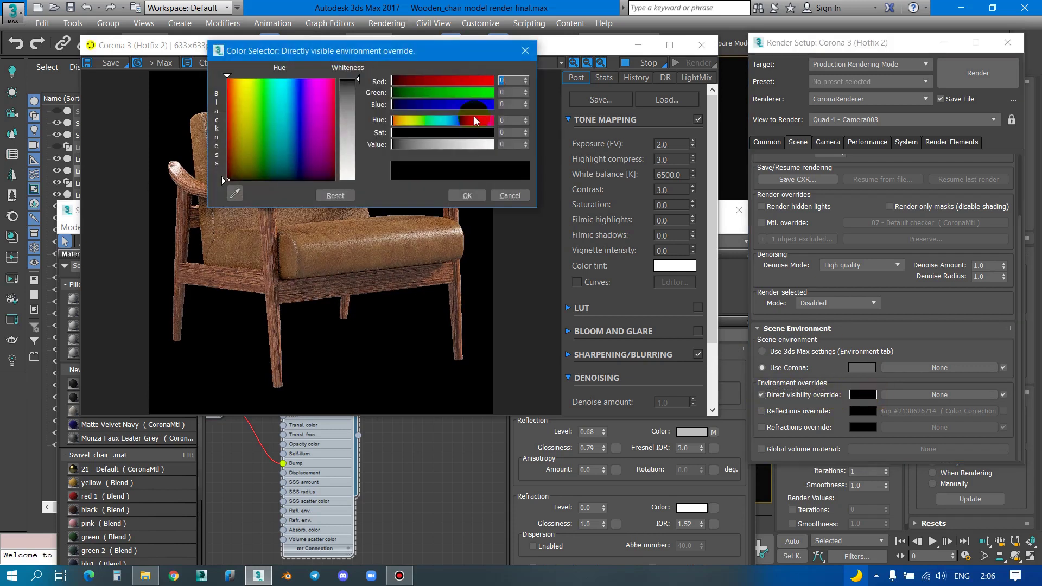
{"action": "left_click_drag", "start_coordinate": [478, 144], "coordinate": [495, 145]}
{"action": "left_click", "coordinate": [468, 196]}
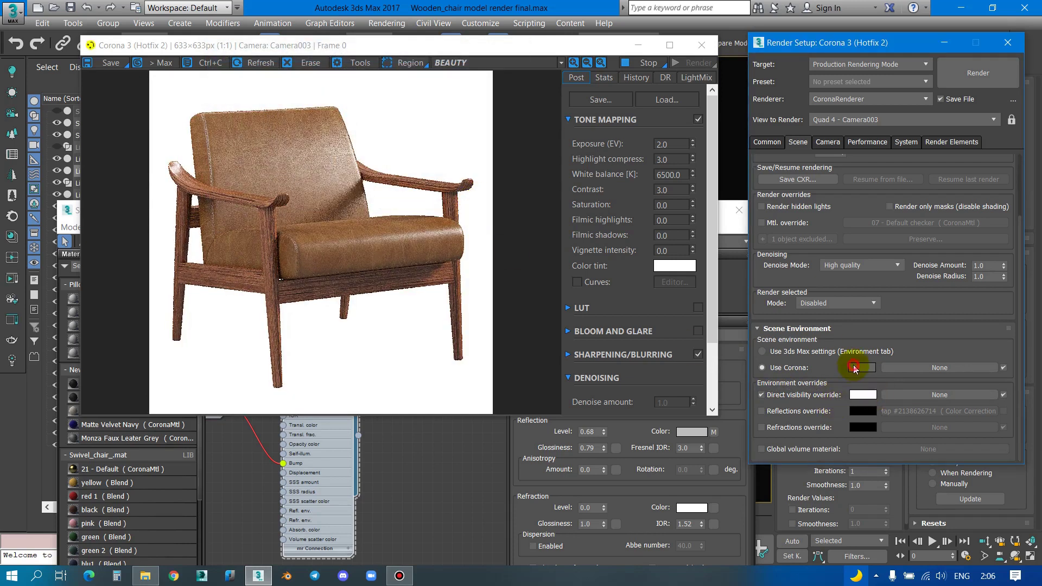
Step: Try environment colour greys from 185 down through 84, 60, 39, 34 and 25
{"action": "left_click", "coordinate": [854, 368]}
{"action": "left_click_drag", "start_coordinate": [422, 46], "coordinate": [710, 77]}
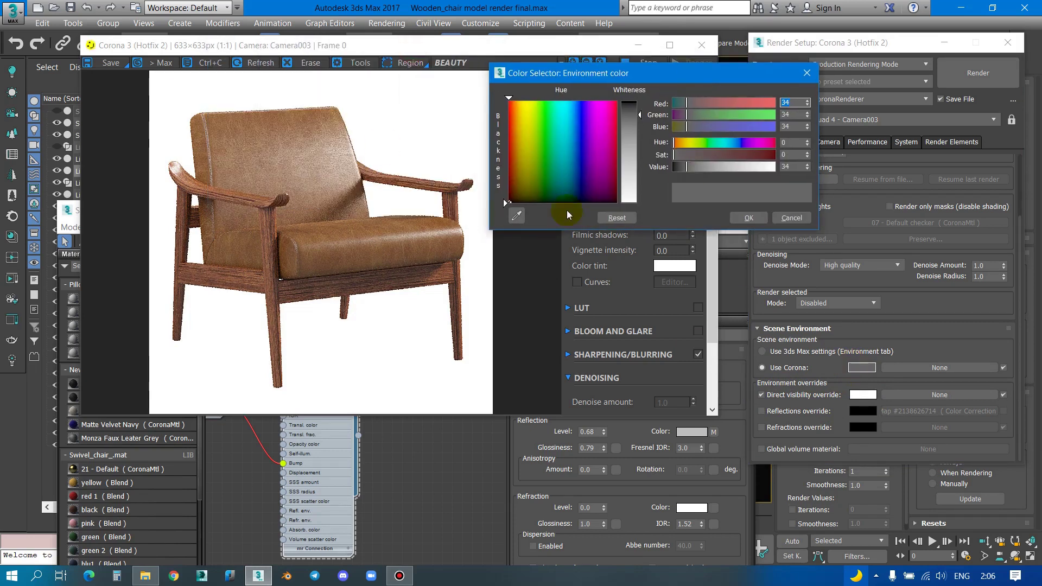
{"action": "left_click_drag", "start_coordinate": [691, 168], "coordinate": [724, 166]}
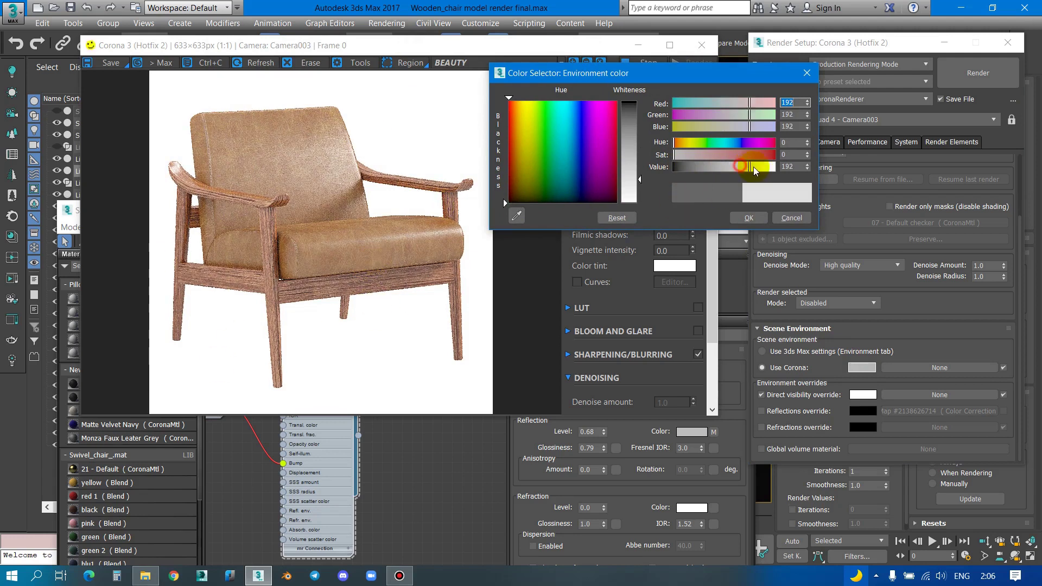
{"action": "left_click_drag", "start_coordinate": [754, 168], "coordinate": [527, 203]}
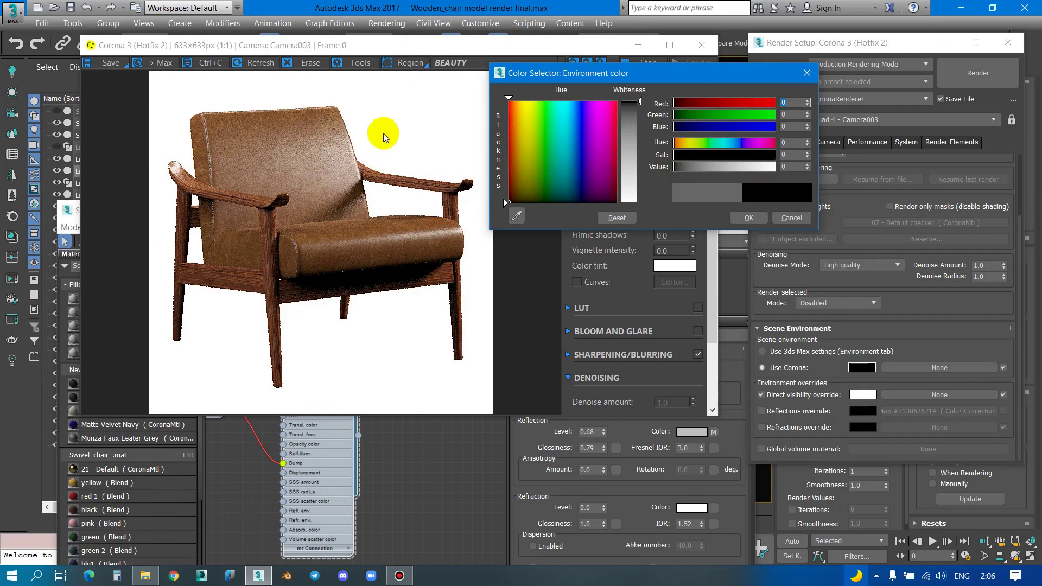
{"action": "left_click", "coordinate": [706, 168]}
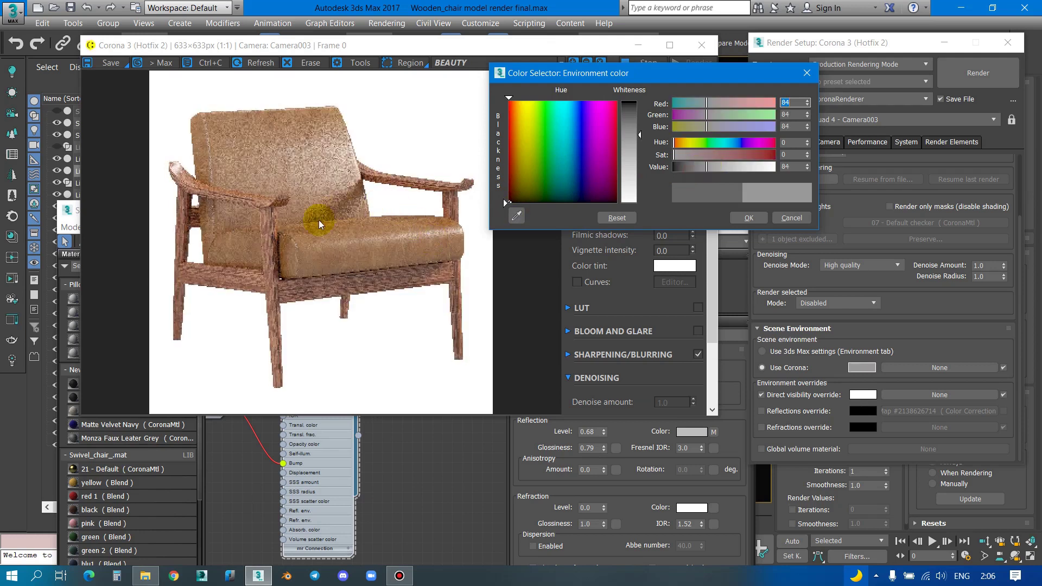
{"action": "left_click", "coordinate": [698, 168]}
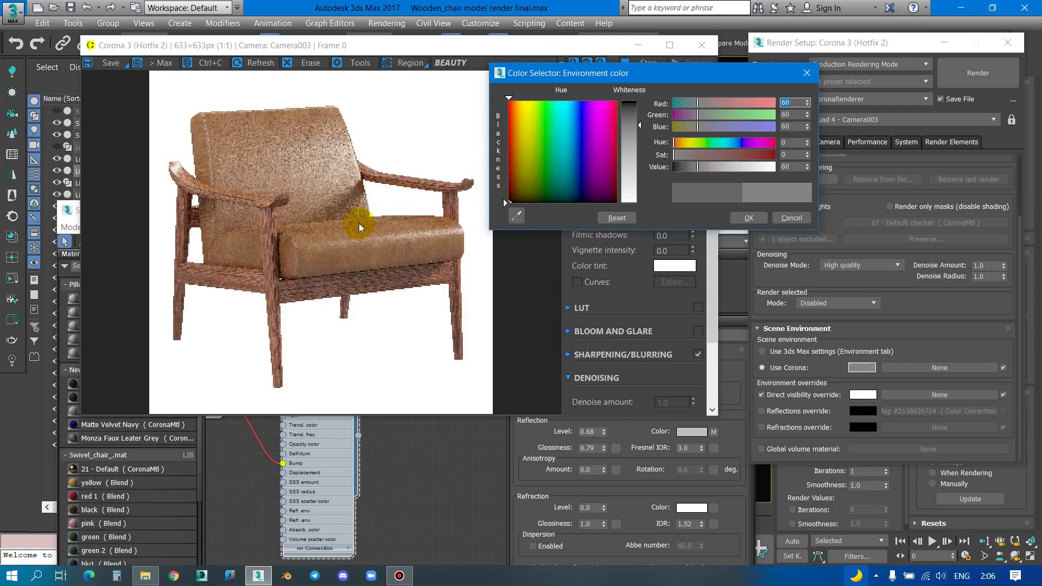
{"action": "left_click", "coordinate": [688, 167]}
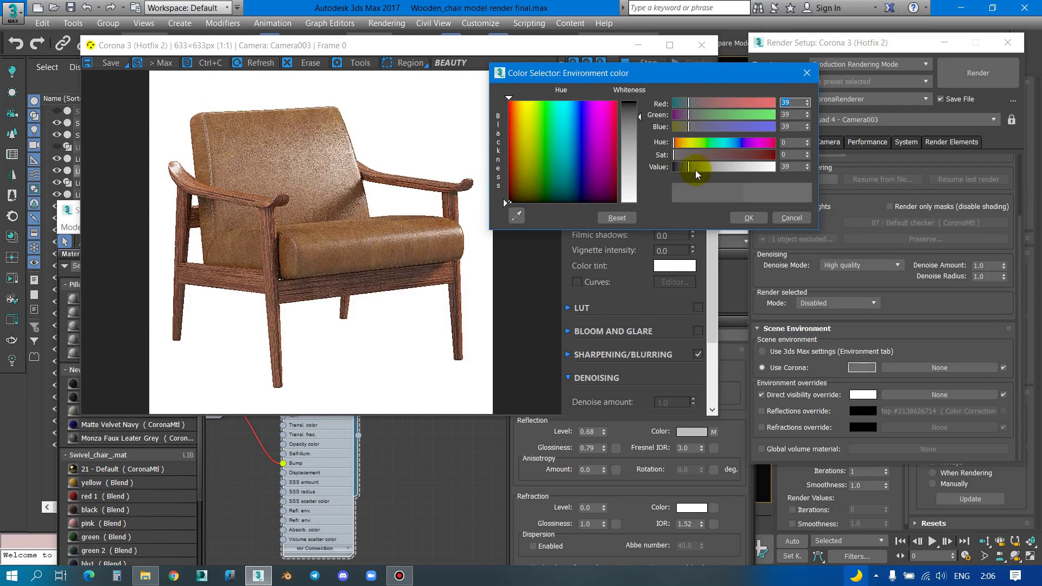
{"action": "left_click", "coordinate": [687, 167]}
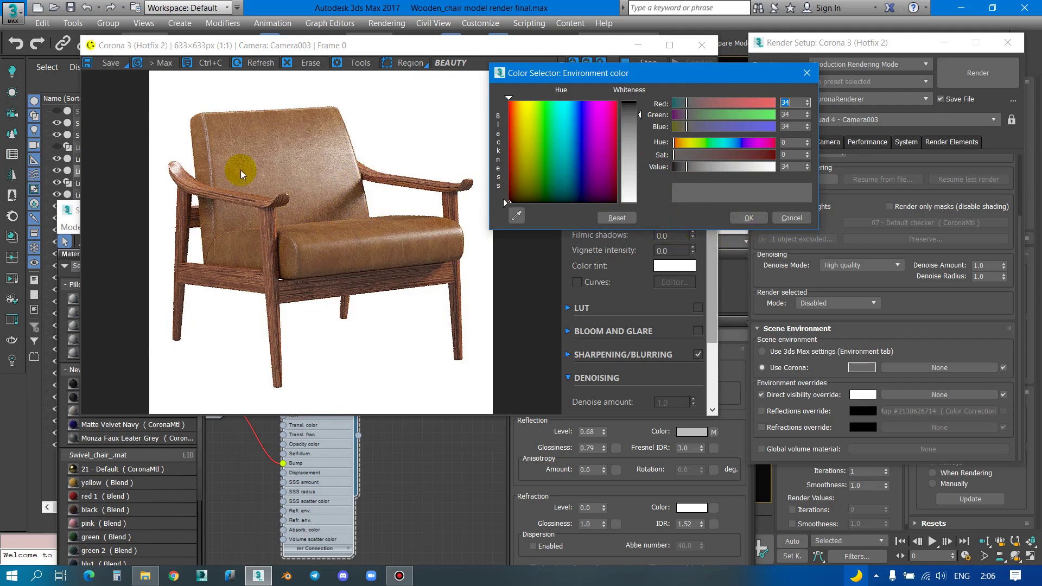
{"action": "left_click_drag", "start_coordinate": [685, 169], "coordinate": [683, 169]}
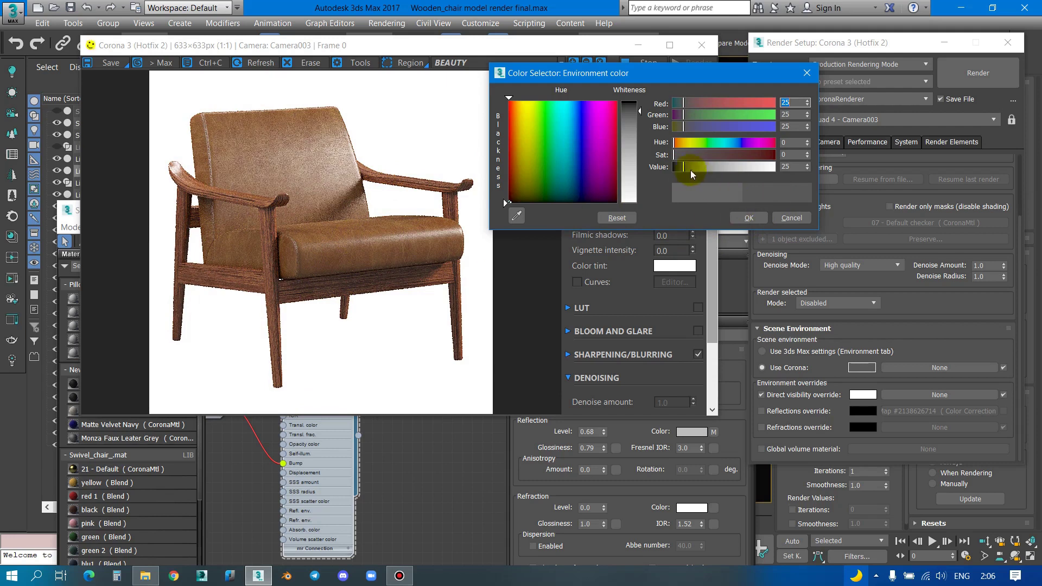
Step: Enter 30 as the environment colour Value and accept it
{"action": "double_click", "coordinate": [796, 167]}
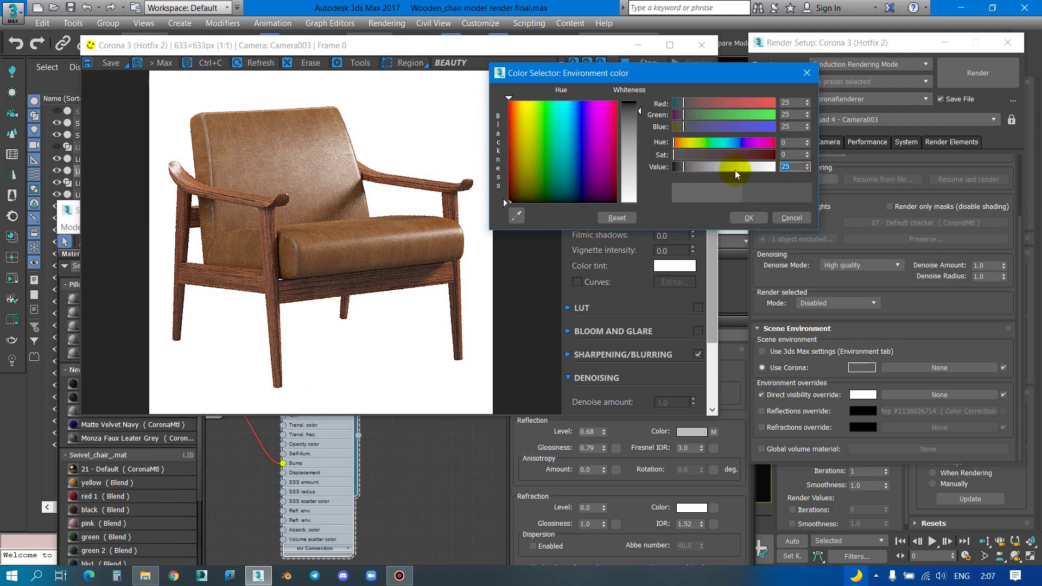
{"action": "type", "text": "30"}
{"action": "key", "text": "Return"}
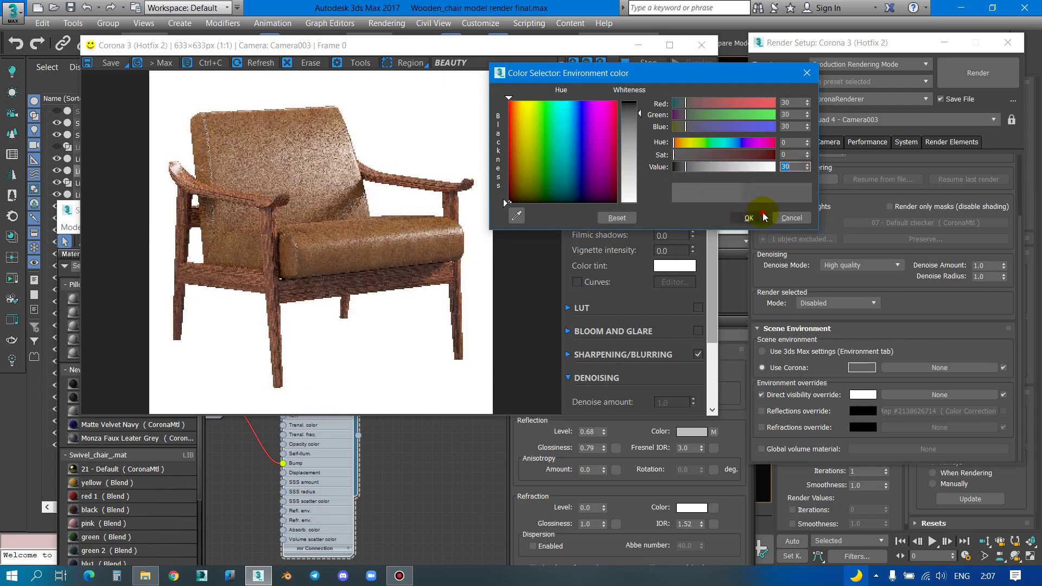
{"action": "left_click", "coordinate": [764, 217]}
Step: Try a red visible-background colour, then cancel to keep it white
{"action": "left_click", "coordinate": [870, 395]}
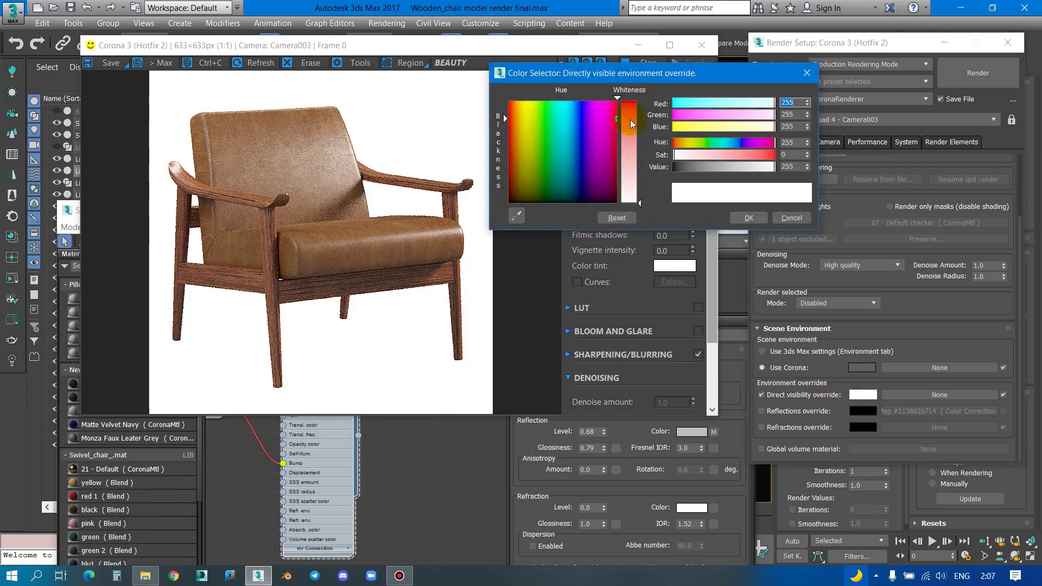
{"action": "left_click_drag", "start_coordinate": [631, 124], "coordinate": [630, 101]}
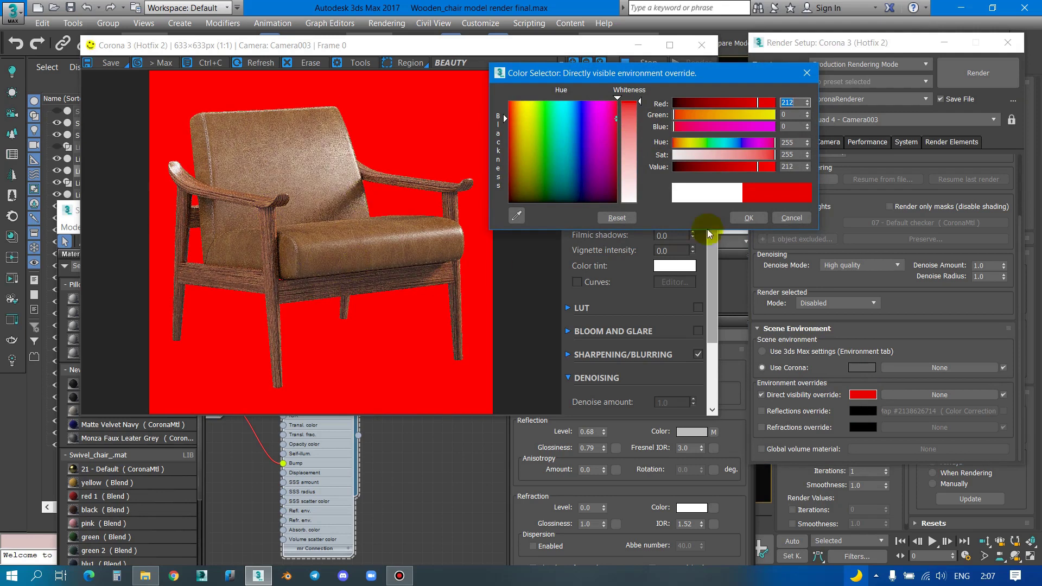
{"action": "left_click", "coordinate": [792, 218]}
Step: Close the Corona frame buffer and rearrange the Render Setup and node editor windows
{"action": "left_click_drag", "start_coordinate": [480, 46], "coordinate": [419, 179]}
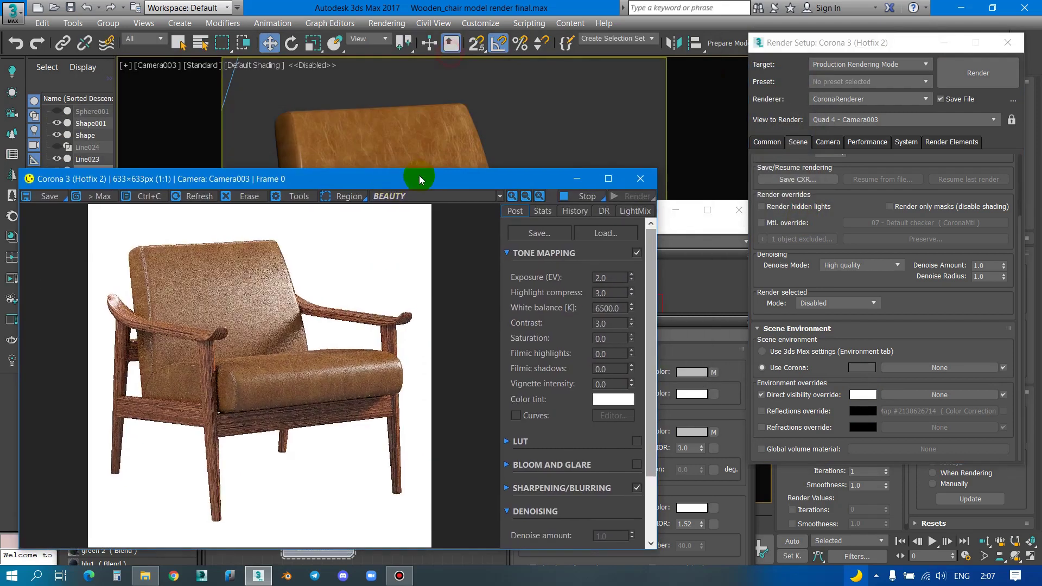
{"action": "left_click", "coordinate": [640, 179]}
{"action": "left_click_drag", "start_coordinate": [866, 42], "coordinate": [865, 70]}
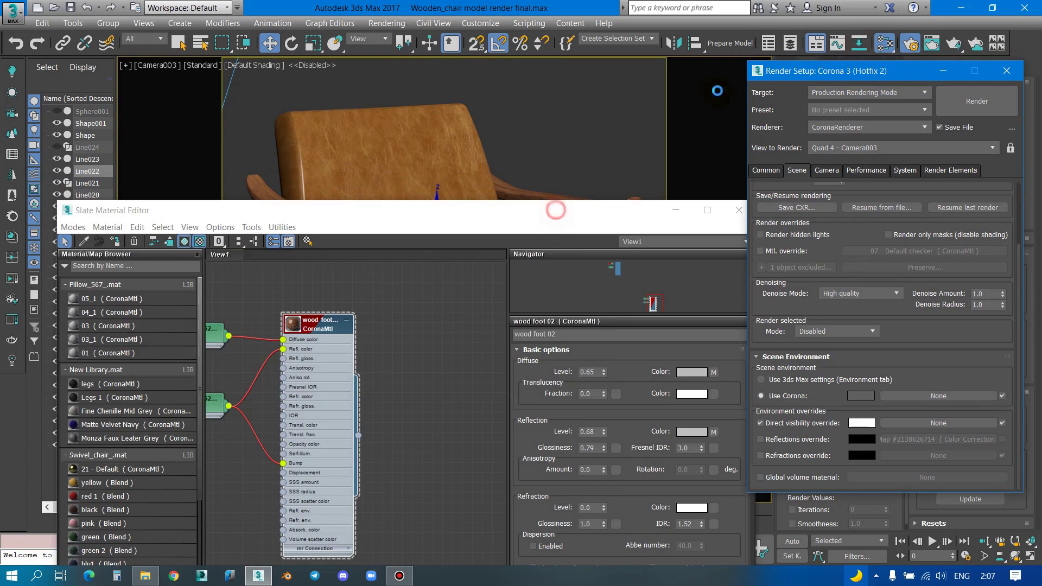
{"action": "left_click_drag", "start_coordinate": [556, 210], "coordinate": [718, 86]}
{"action": "scroll", "coordinate": [539, 191], "scroll_direction": "down", "scroll_amount": 5}
{"action": "middle_click_drag", "start_coordinate": [550, 219], "coordinate": [653, 208]}
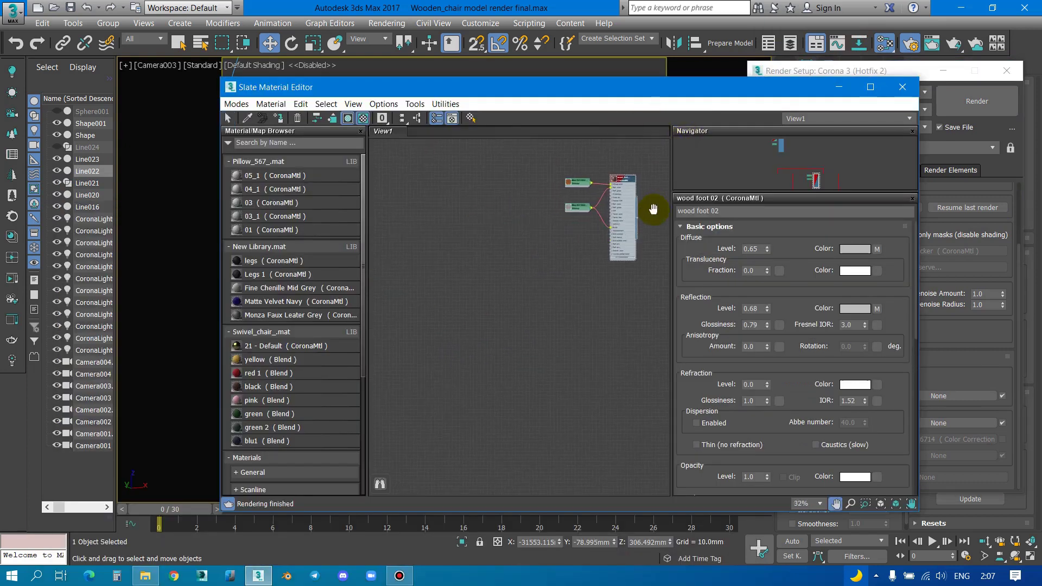
{"action": "mouse_move", "coordinate": [505, 88]}
{"action": "left_mouse_down"}
{"action": "mouse_move", "coordinate": [719, 47]}
{"action": "mouse_move", "coordinate": [633, 87]}
{"action": "mouse_move", "coordinate": [530, 95]}
{"action": "left_mouse_up"}
Step: Switch to the Compact Material Editor, select 15 - Default, and restore 3ds Max beside File Explorer
{"action": "left_click", "coordinate": [262, 110]}
{"action": "left_click", "coordinate": [263, 141]}
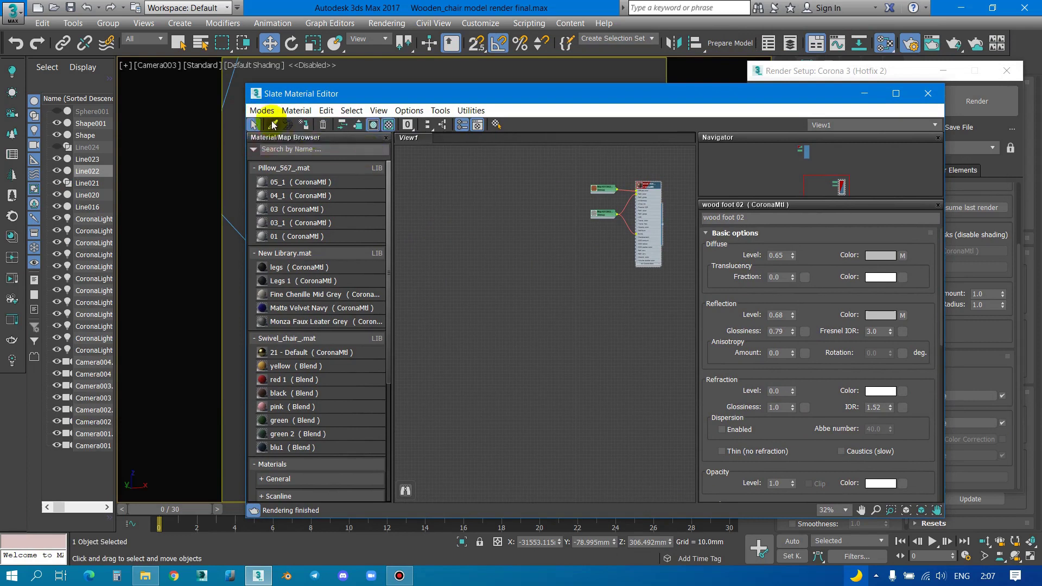
{"action": "left_click", "coordinate": [261, 110]}
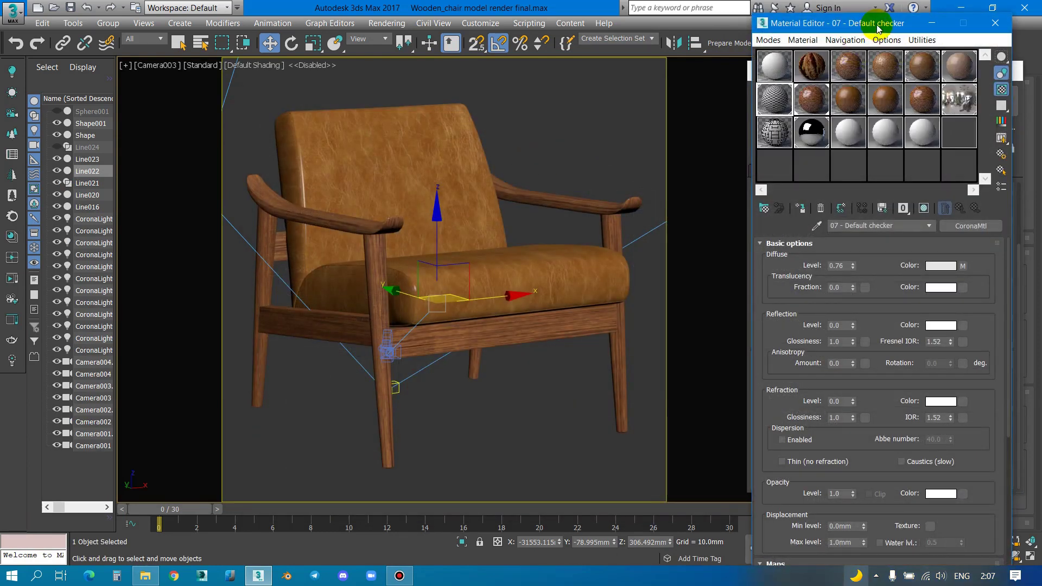
{"action": "left_click_drag", "start_coordinate": [885, 24], "coordinate": [827, 37]}
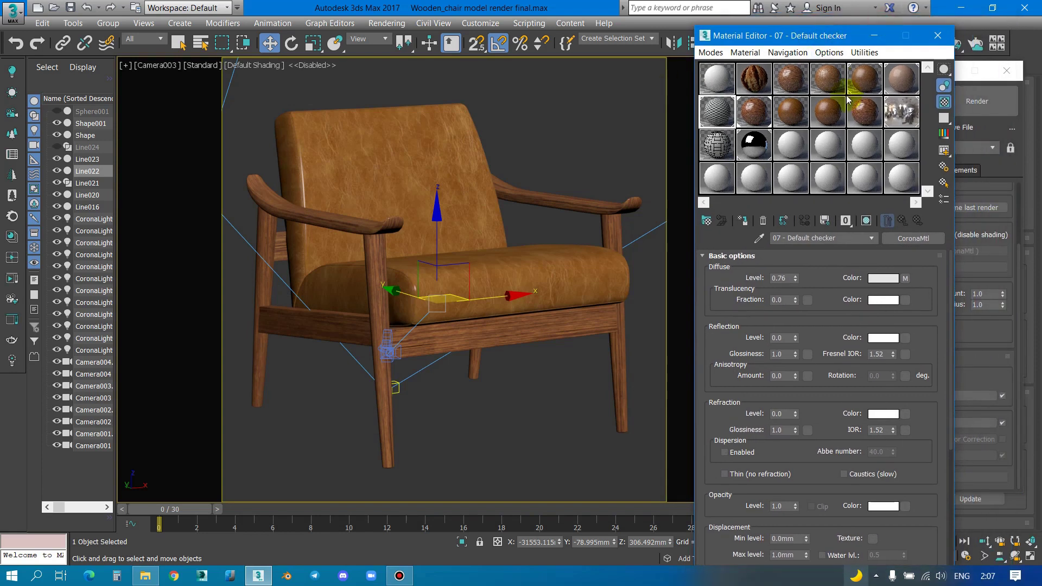
{"action": "left_click", "coordinate": [785, 143]}
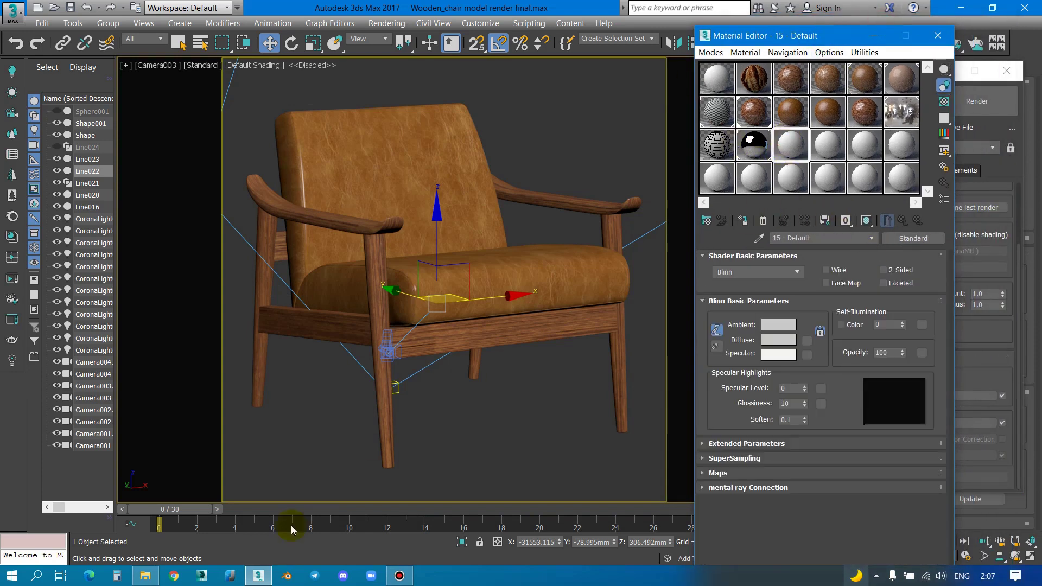
{"action": "left_click_drag", "start_coordinate": [331, 7], "coordinate": [640, 57]}
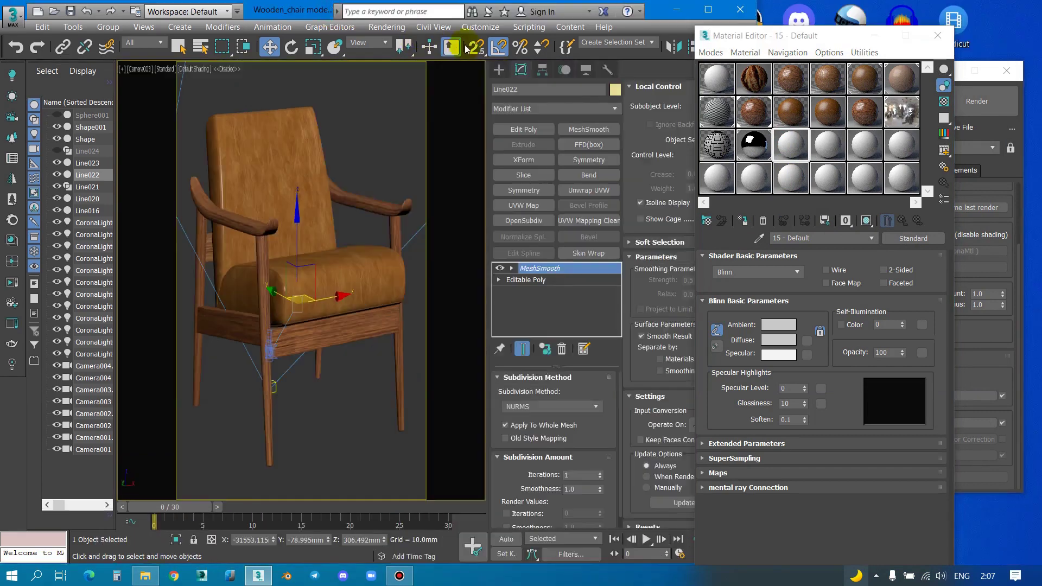
{"action": "left_click_drag", "start_coordinate": [233, 11], "coordinate": [157, 34]}
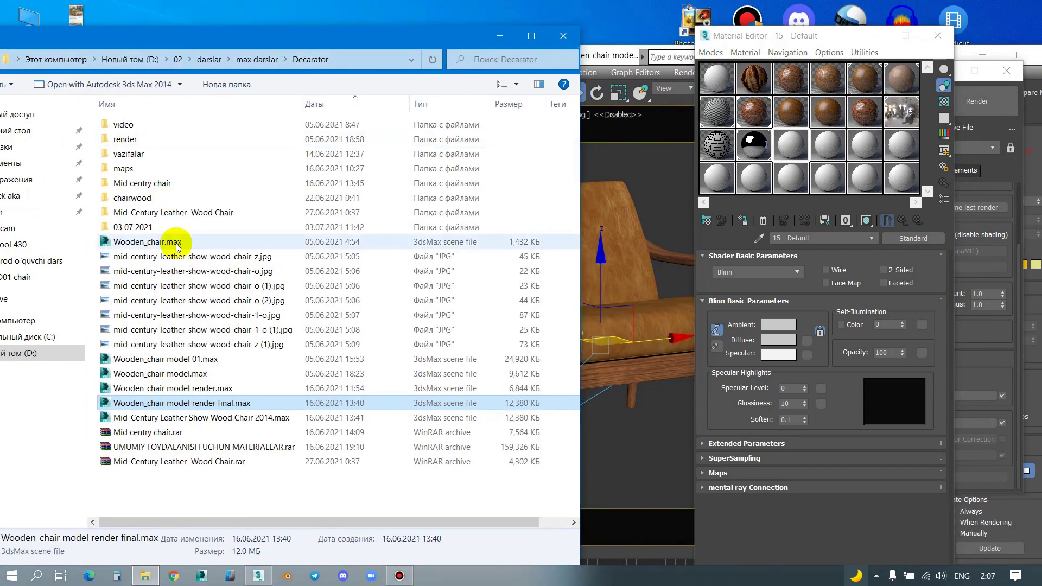
Step: Browse through Doc.Malosh > modeling > chair wood to the maps texture folder
{"action": "double_click", "coordinate": [144, 228]}
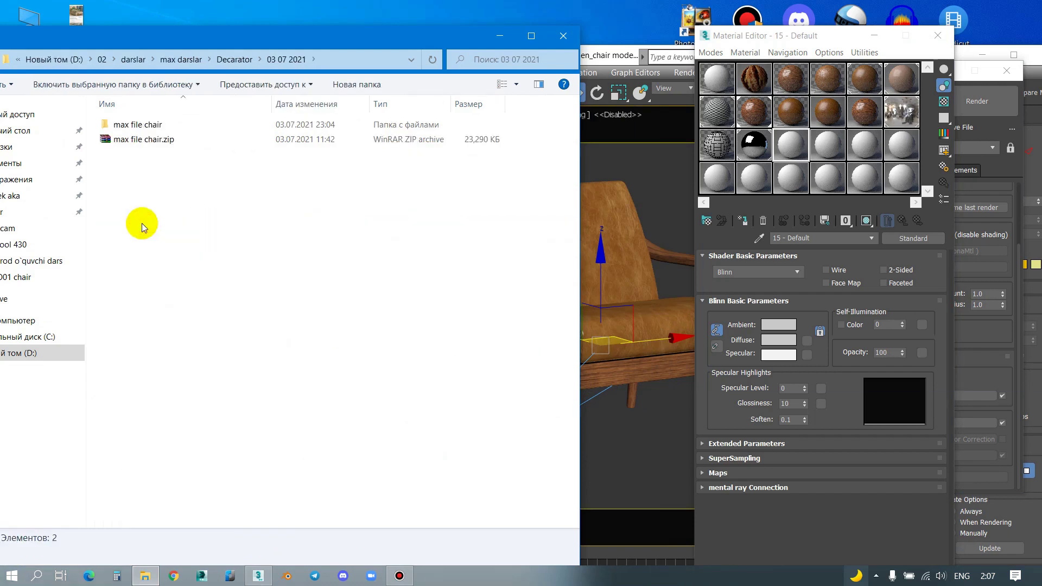
{"action": "double_click", "coordinate": [144, 125]}
{"action": "double_click", "coordinate": [148, 126]}
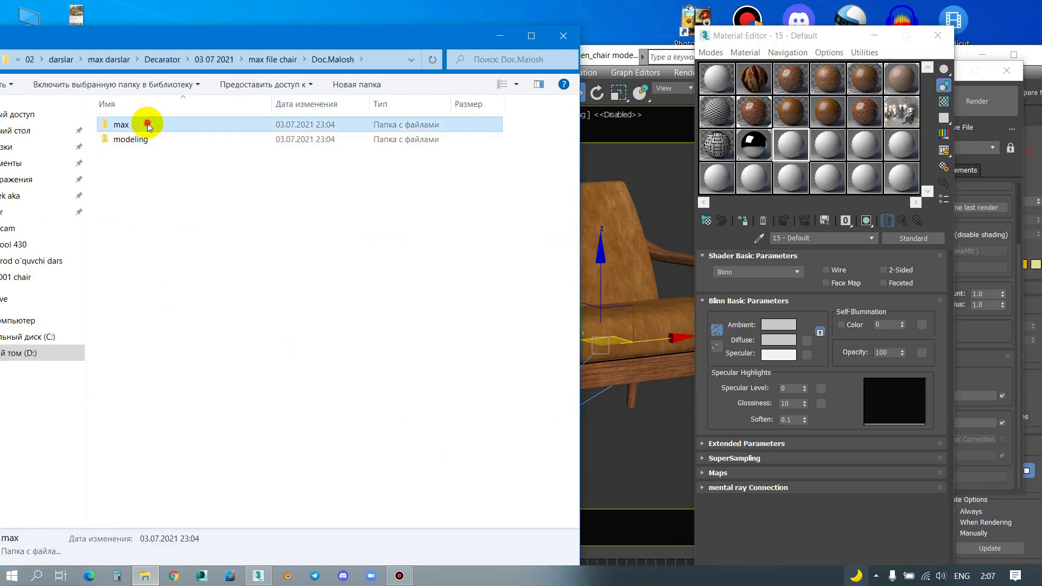
{"action": "double_click", "coordinate": [148, 125]}
{"action": "key", "text": "BackSpace"}
{"action": "key", "text": "BackSpace"}
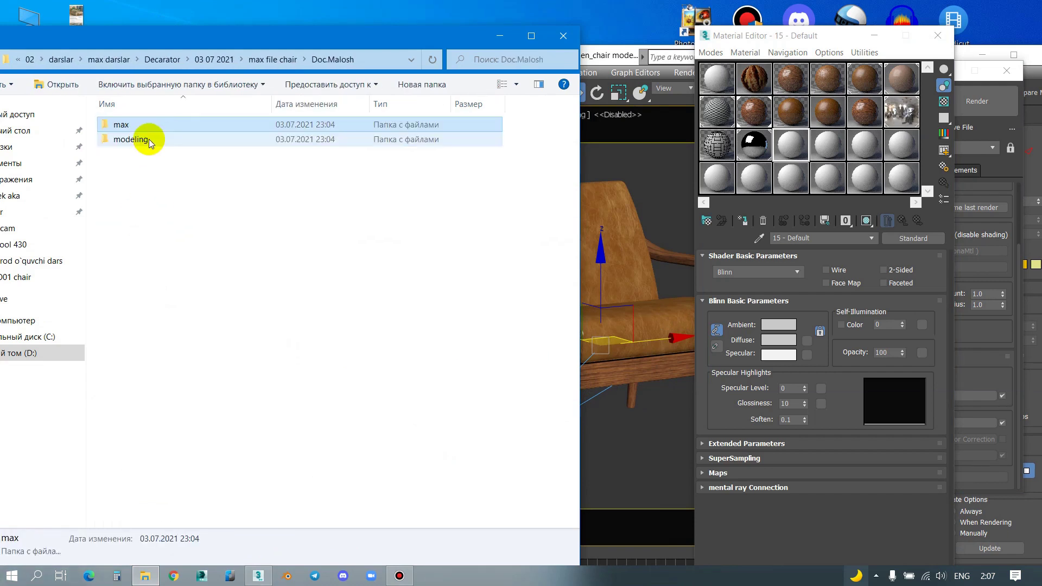
{"action": "double_click", "coordinate": [145, 140]}
{"action": "double_click", "coordinate": [142, 125]}
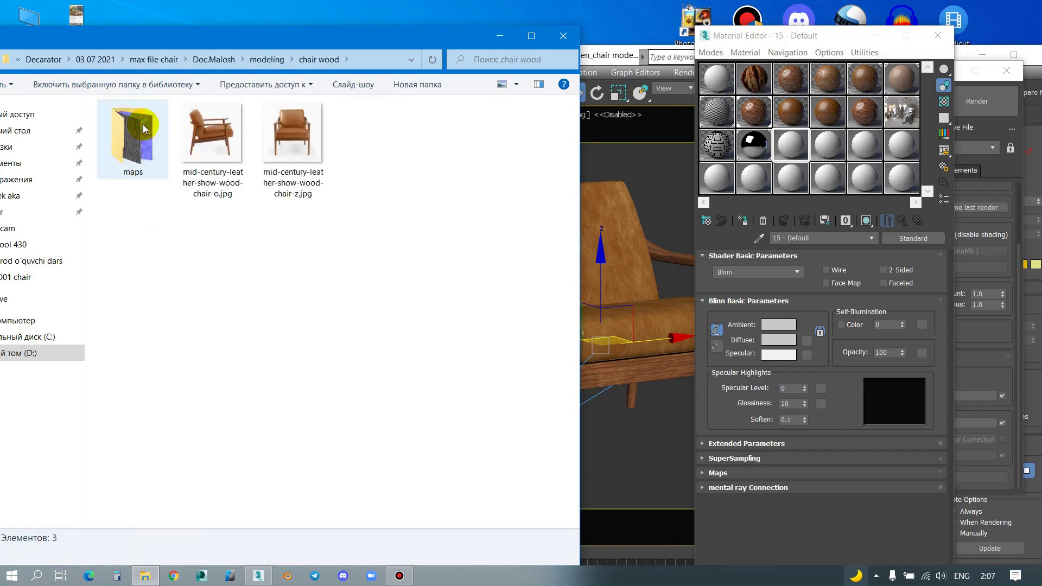
{"action": "double_click", "coordinate": [144, 128]}
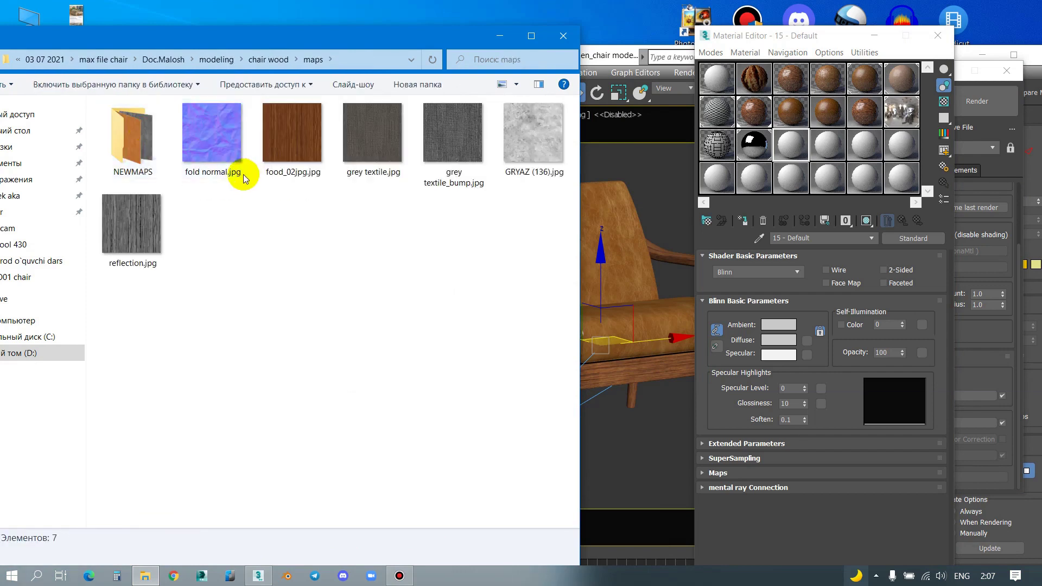
{"action": "key", "text": "BackSpace"}
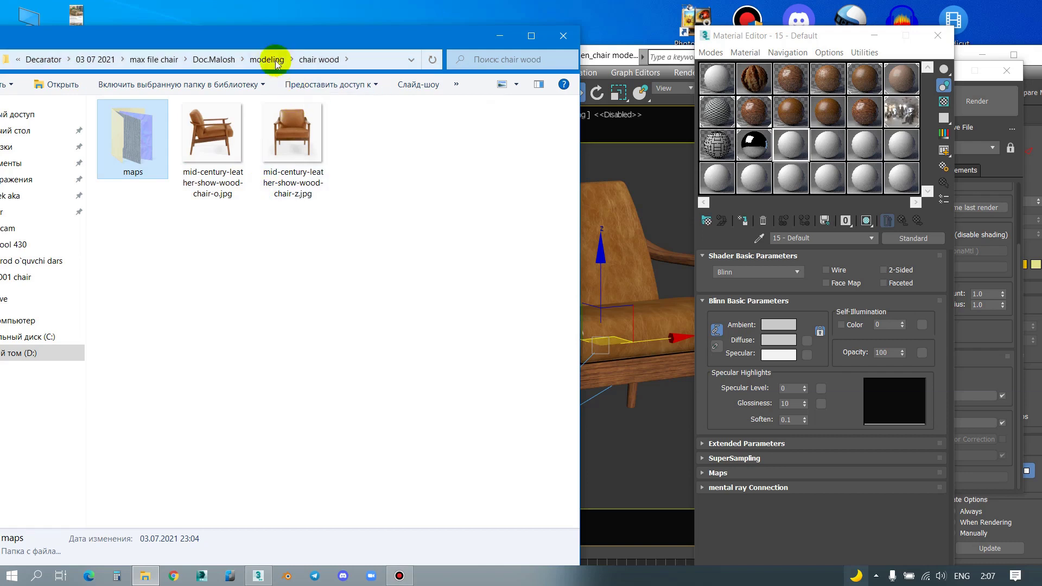
Step: Return to the 03 07 2021 folder and paste the maps folder into it
{"action": "left_click", "coordinate": [142, 60]}
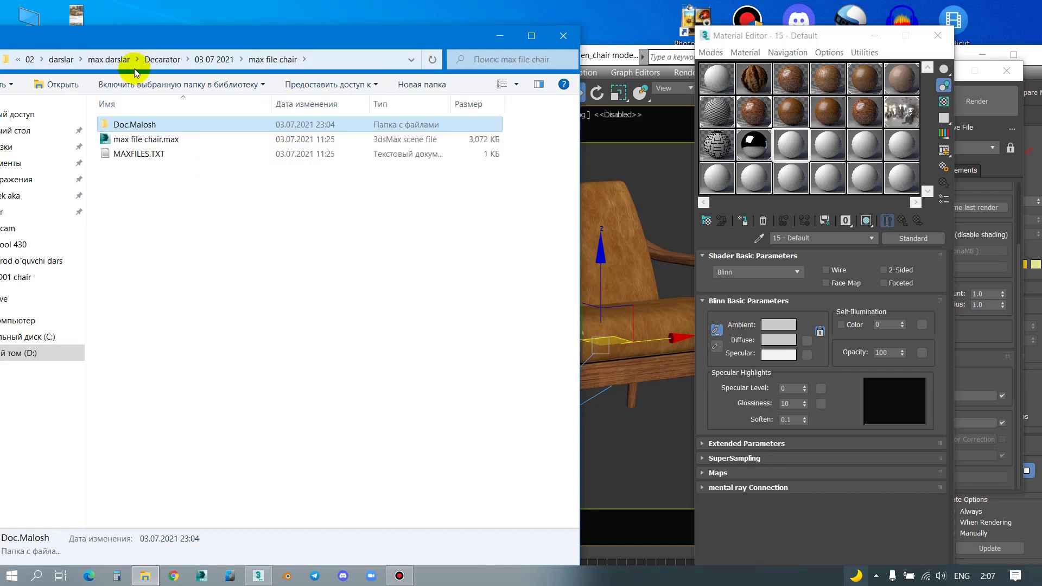
{"action": "left_click", "coordinate": [223, 60]}
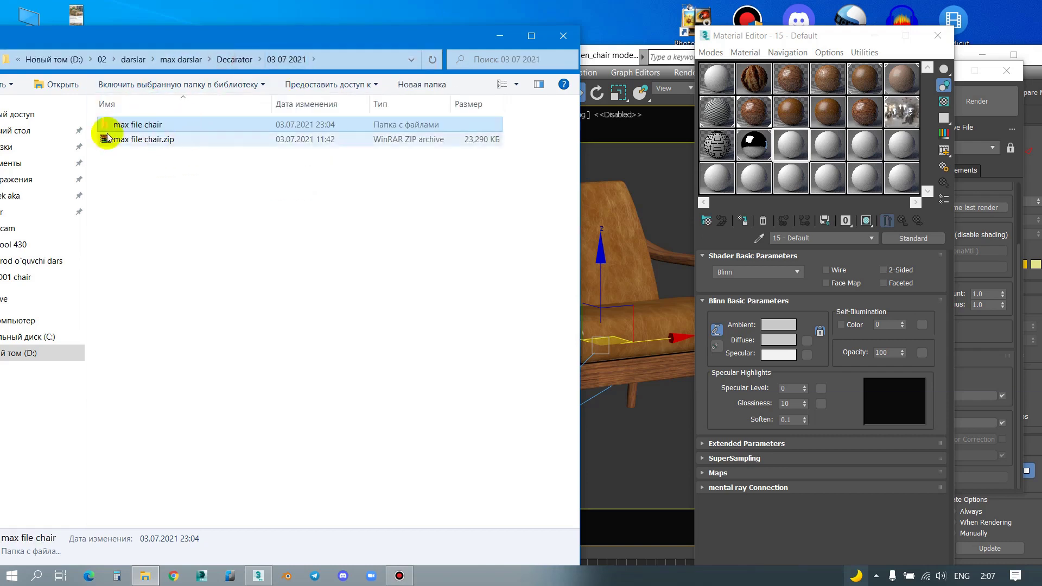
{"action": "left_click", "coordinate": [240, 59]}
{"action": "double_click", "coordinate": [145, 233]}
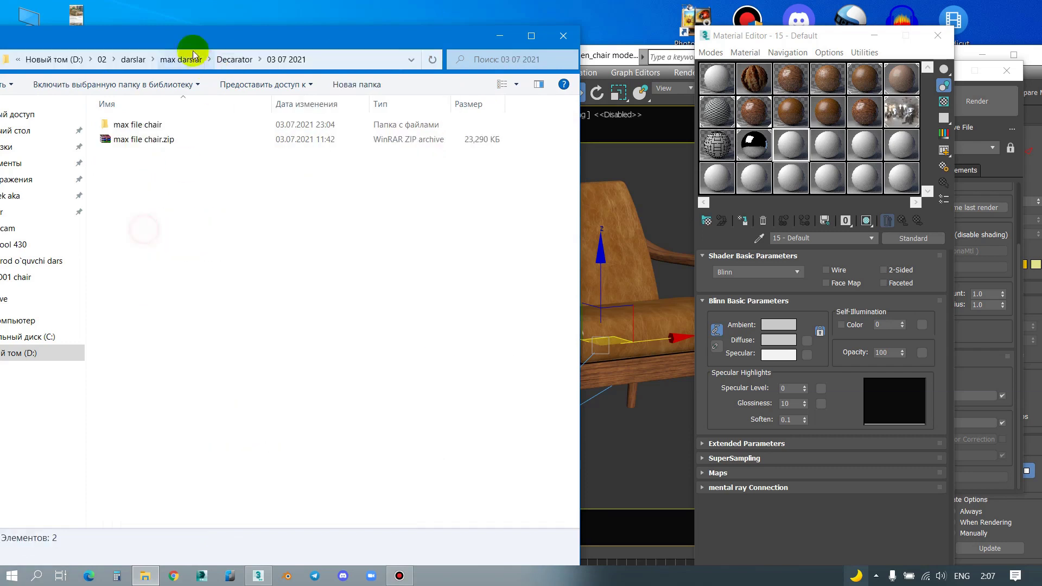
{"action": "left_click_drag", "start_coordinate": [263, 33], "coordinate": [338, 38]}
{"action": "key", "text": "ctrl+v"}
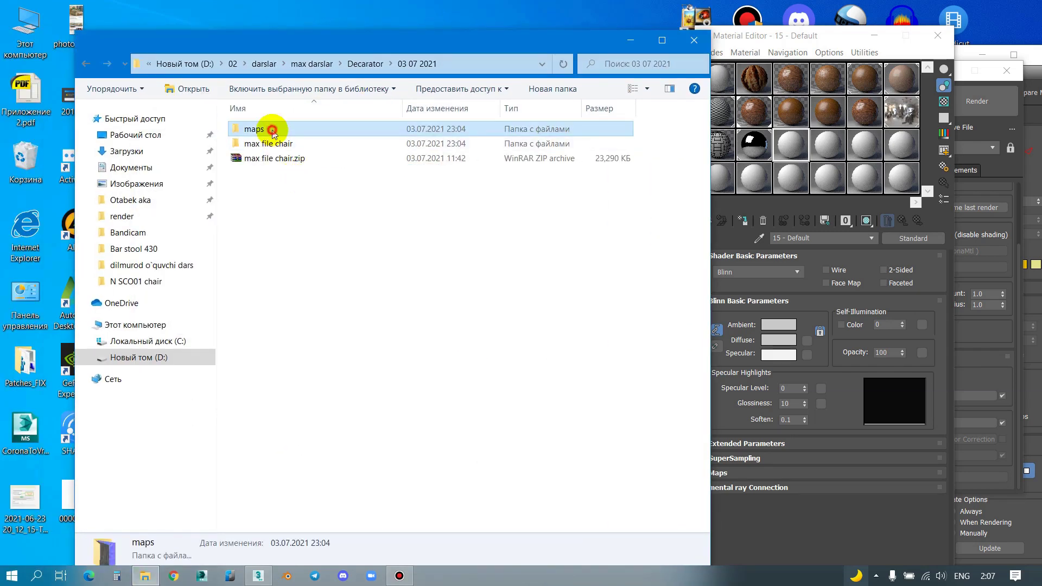
Step: Open the copied maps folder and view grey textile_bump.jpg in an image viewer
{"action": "double_click", "coordinate": [273, 130]}
{"action": "left_click_drag", "start_coordinate": [398, 46], "coordinate": [312, 31]}
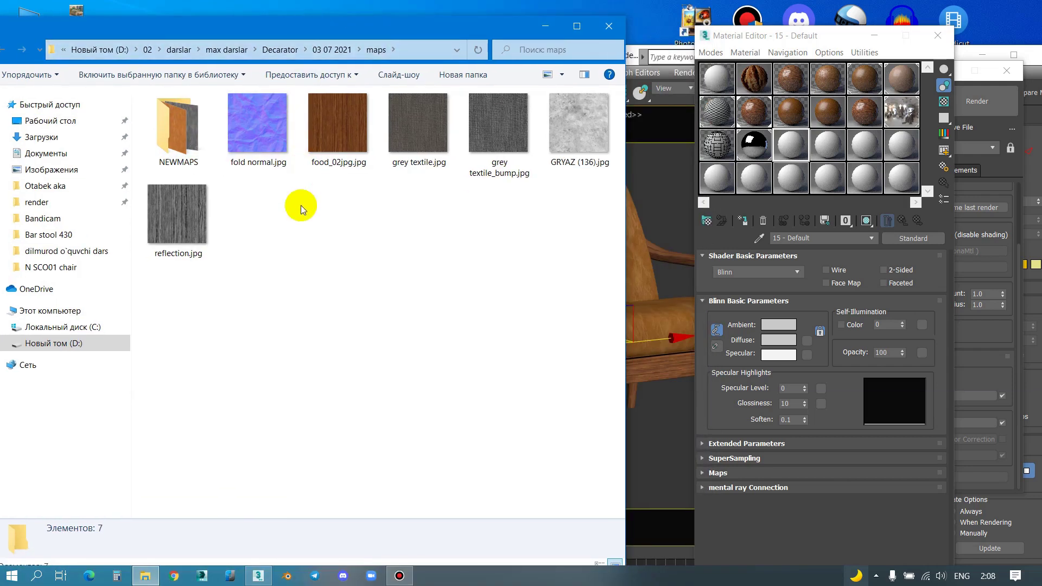
{"action": "right_click", "coordinate": [497, 123]}
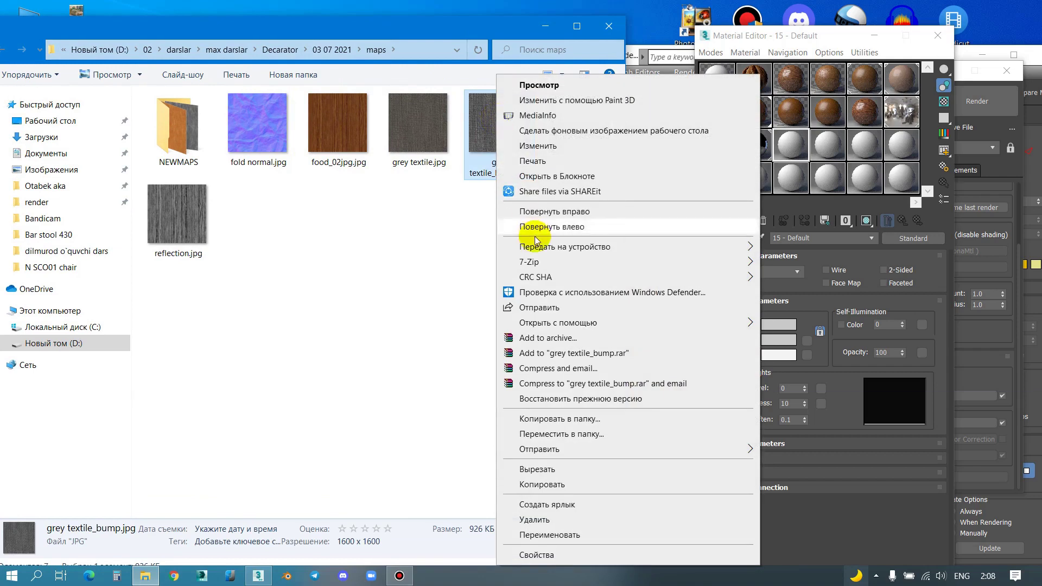
{"action": "mouse_move", "coordinate": [558, 322]}
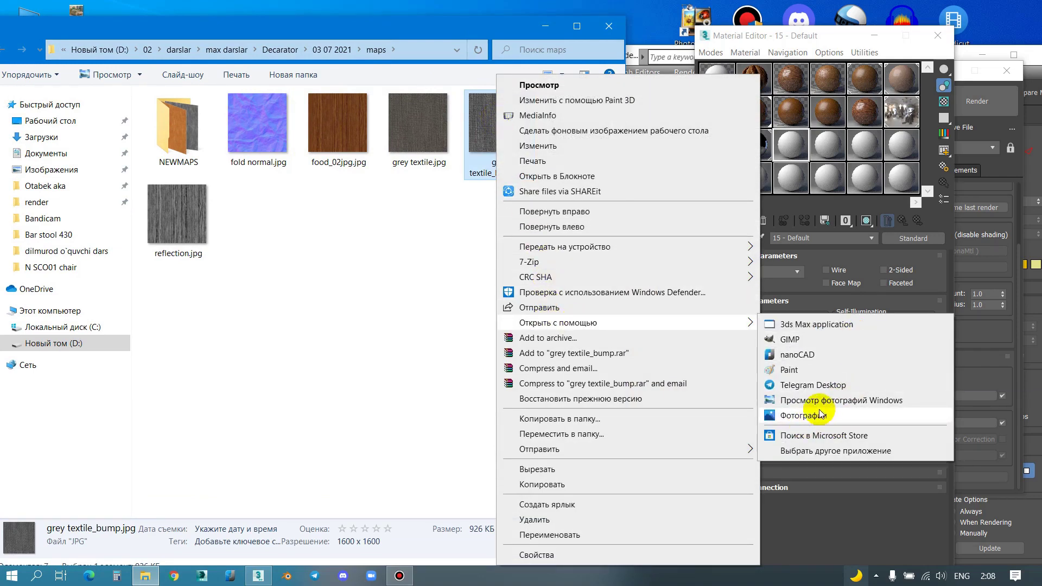
{"action": "left_click", "coordinate": [790, 339]}
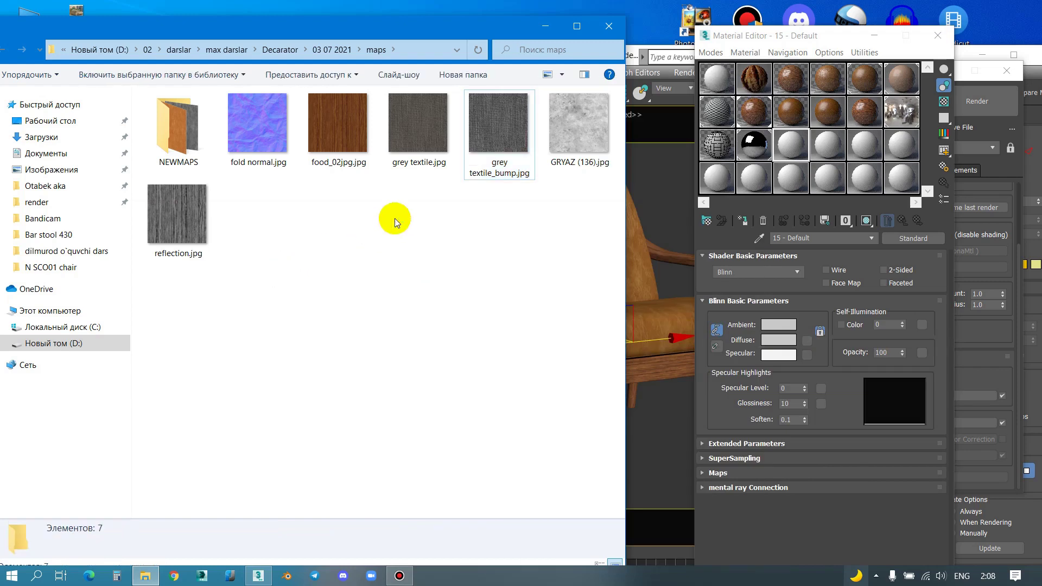
Step: Check the NEWMAPS folder, then preview GRYAZ (136).jpg full size and close it
{"action": "double_click", "coordinate": [163, 126]}
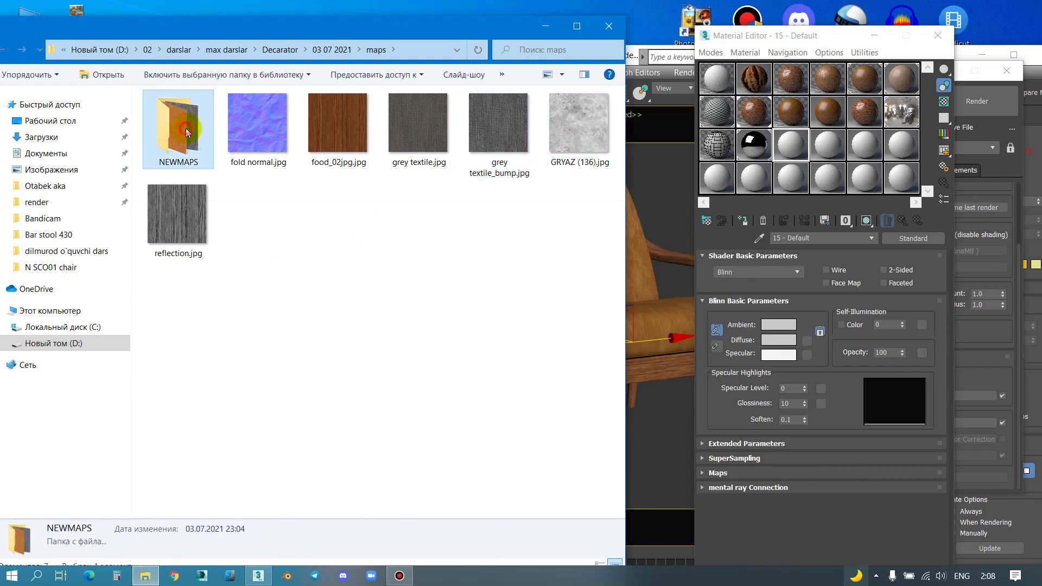
{"action": "left_click_drag", "start_coordinate": [5, 22], "coordinate": [39, 37]}
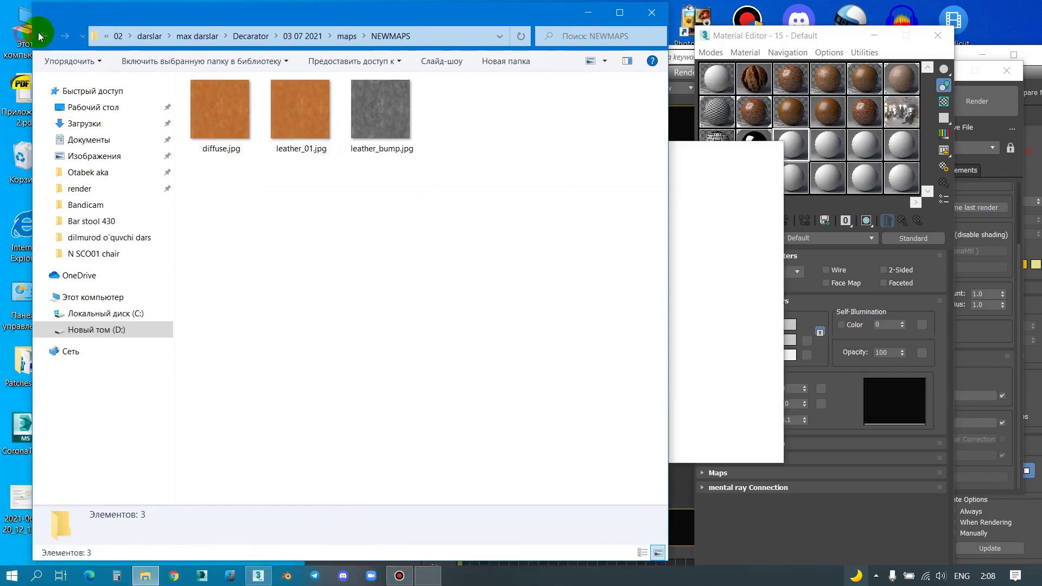
{"action": "left_click", "coordinate": [45, 37]}
{"action": "double_click", "coordinate": [624, 110]}
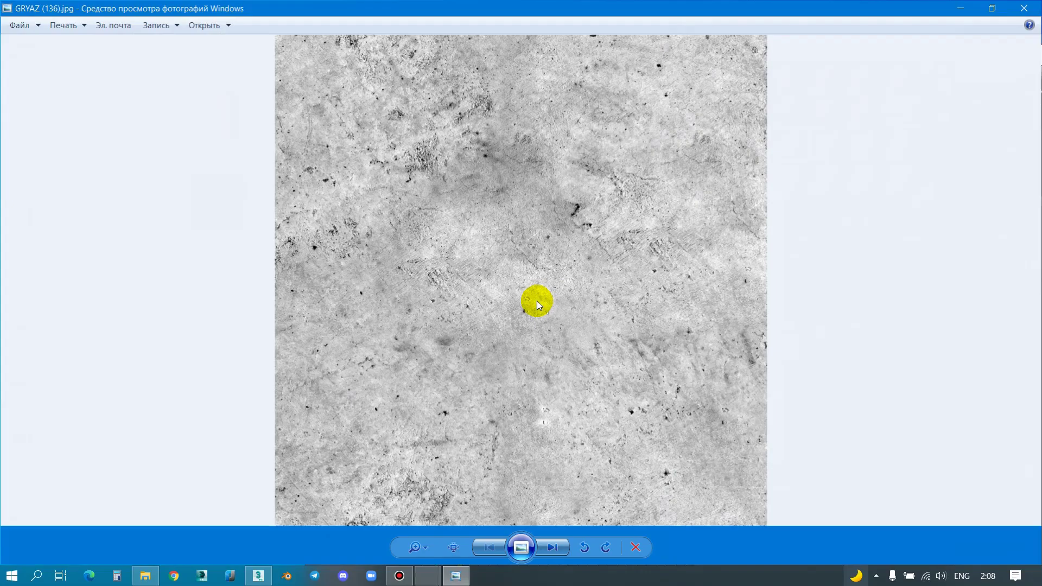
{"action": "left_click", "coordinate": [1026, 8]}
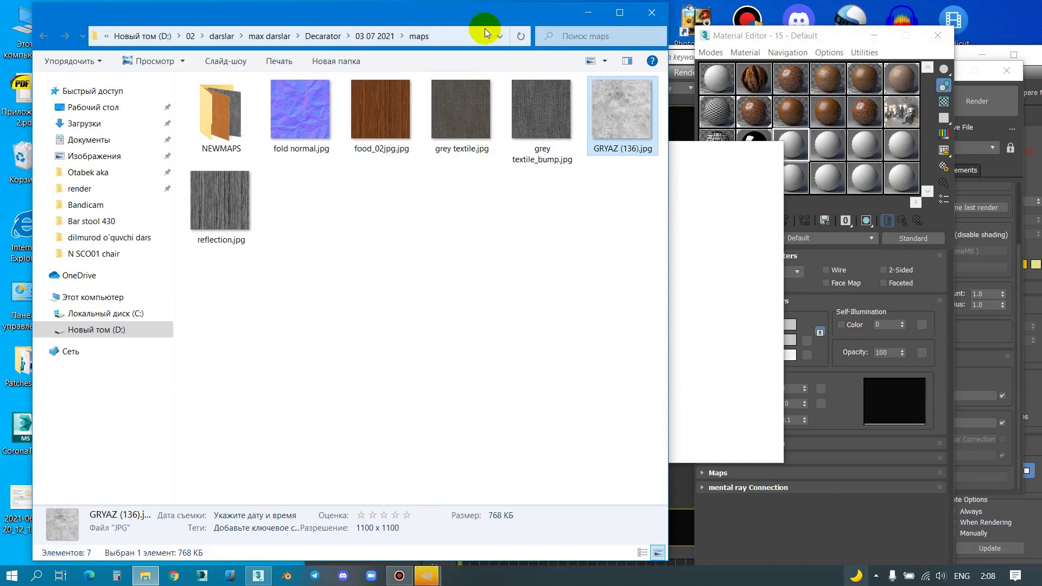
{"action": "left_click_drag", "start_coordinate": [484, 28], "coordinate": [300, 48]}
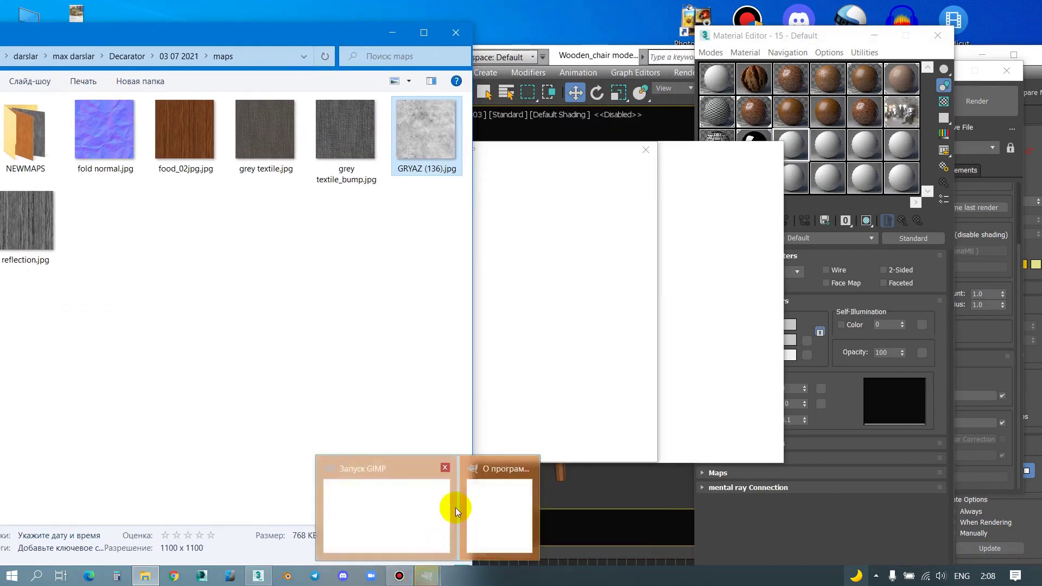
Step: Offset the grey textile_bump layer by X 800 px with Wrap around enabled
{"action": "left_click", "coordinate": [455, 507]}
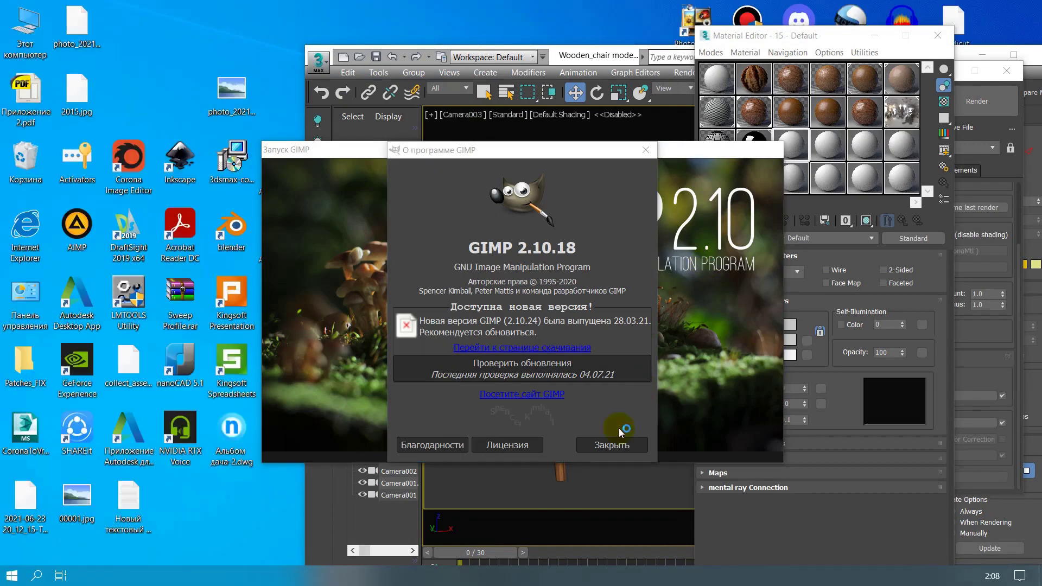
{"action": "left_click", "coordinate": [612, 450]}
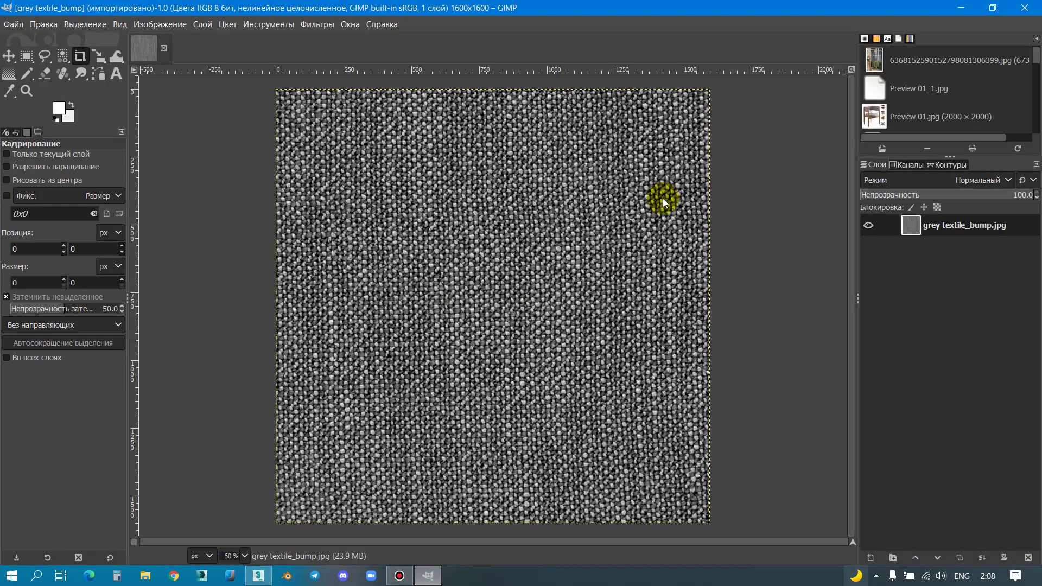
{"action": "scroll", "coordinate": [469, 256], "scroll_direction": "down", "scroll_amount": 1, "text": "ctrl"}
{"action": "right_click", "coordinate": [470, 255]}
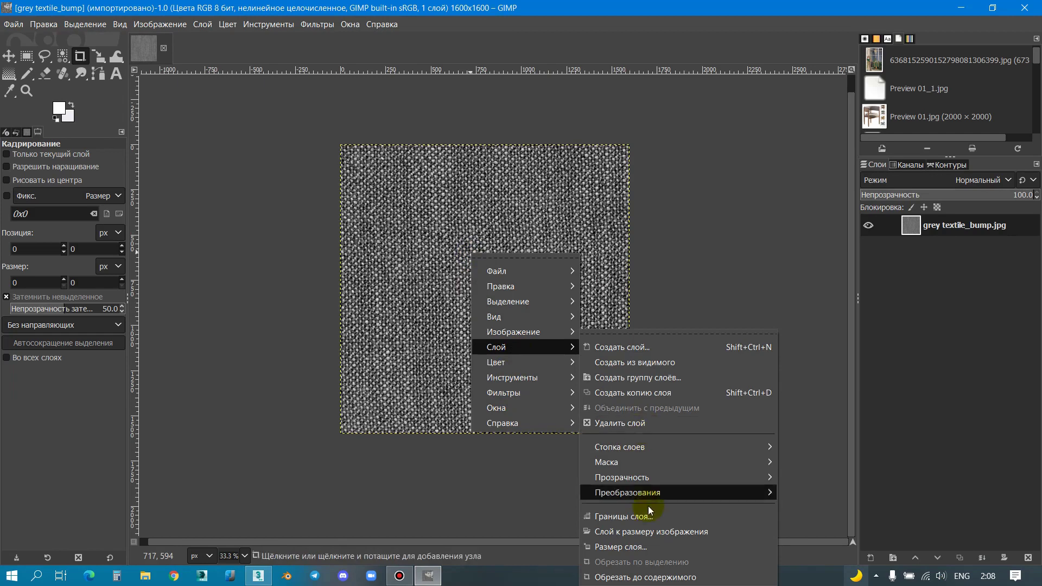
{"action": "mouse_move", "coordinate": [526, 347]}
{"action": "mouse_move", "coordinate": [627, 493]}
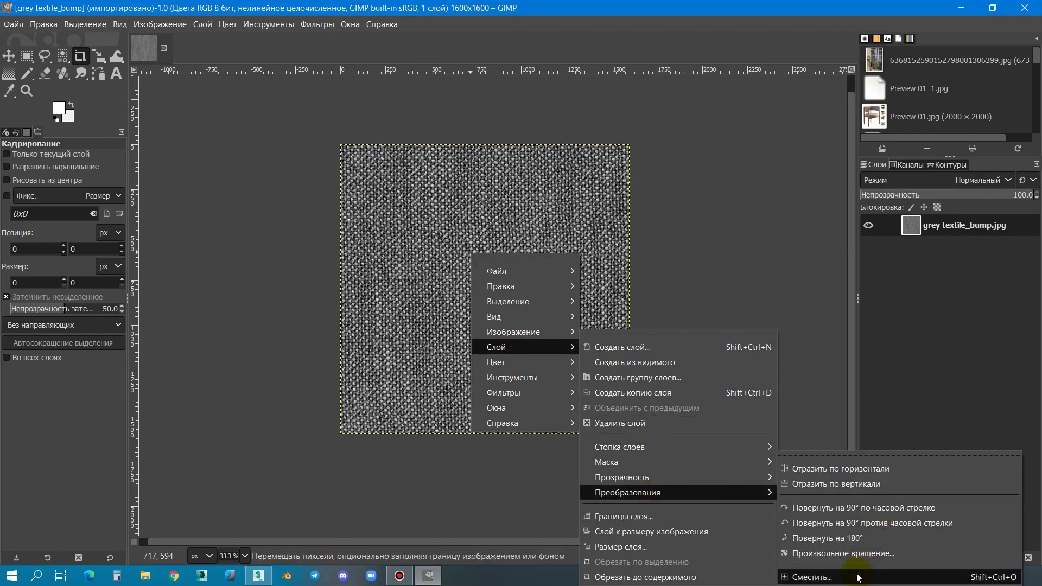
{"action": "left_click", "coordinate": [858, 577]}
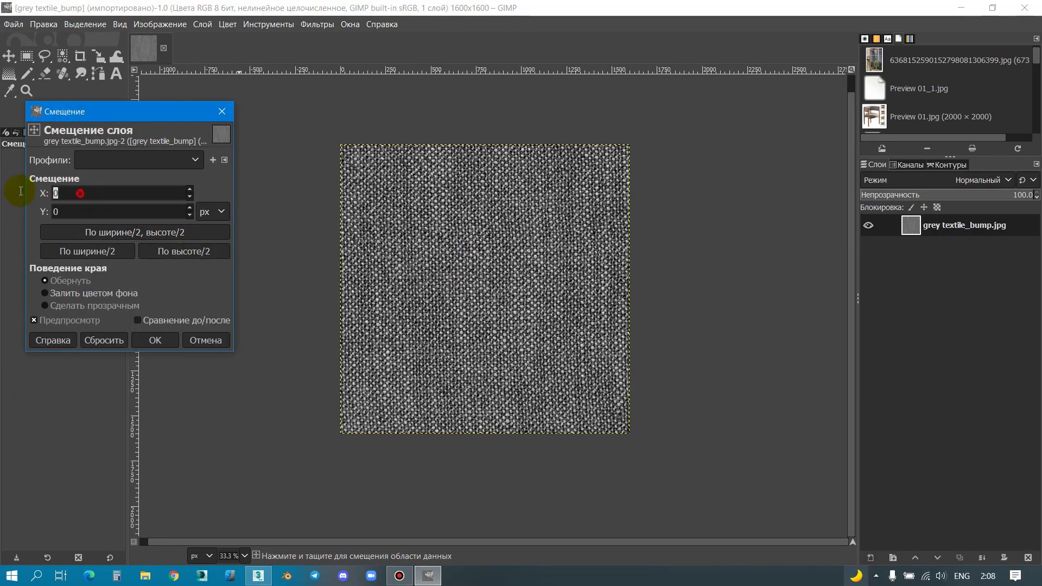
{"action": "type", "text": "800"}
{"action": "left_click", "coordinate": [156, 341]}
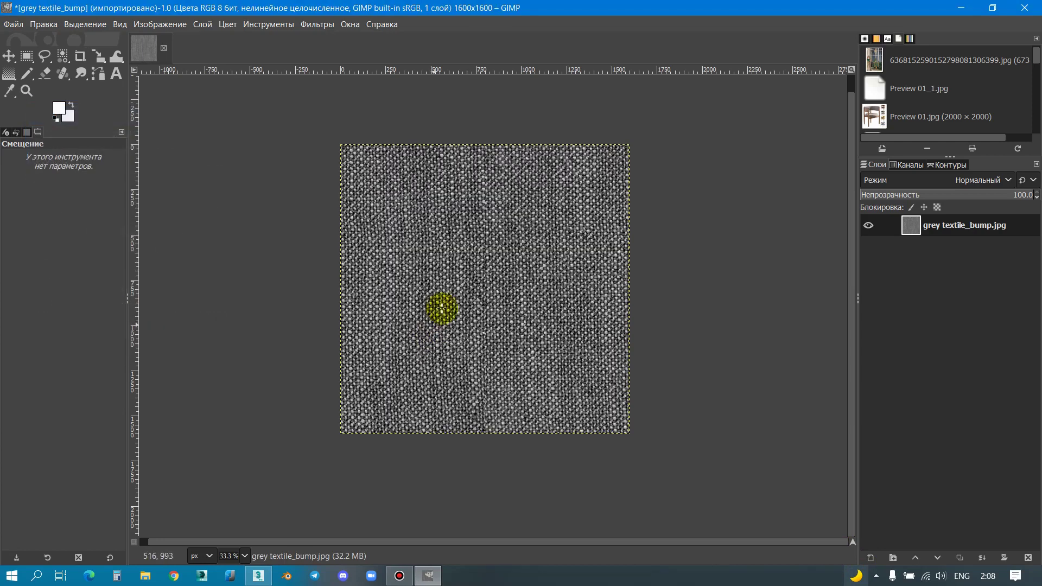
Step: With the Heal tool, set a source and heal the seam from the top downward
{"action": "scroll", "coordinate": [496, 146], "scroll_direction": "up", "scroll_amount": 3, "text": "ctrl"}
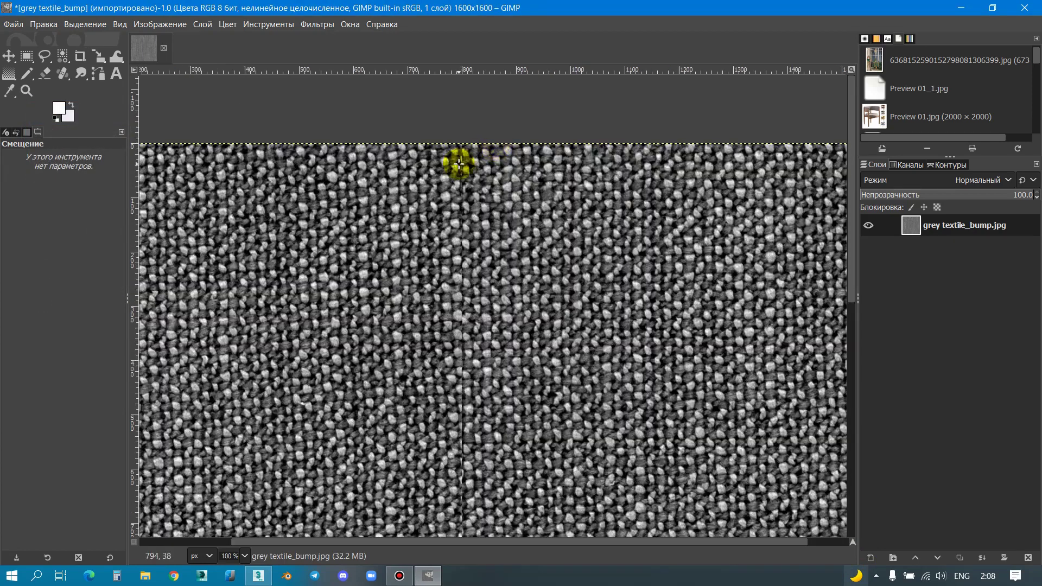
{"action": "scroll", "coordinate": [459, 163], "scroll_direction": "up", "scroll_amount": 2, "text": "ctrl"}
{"action": "scroll", "coordinate": [465, 140], "scroll_direction": "up", "scroll_amount": 1, "text": "ctrl"}
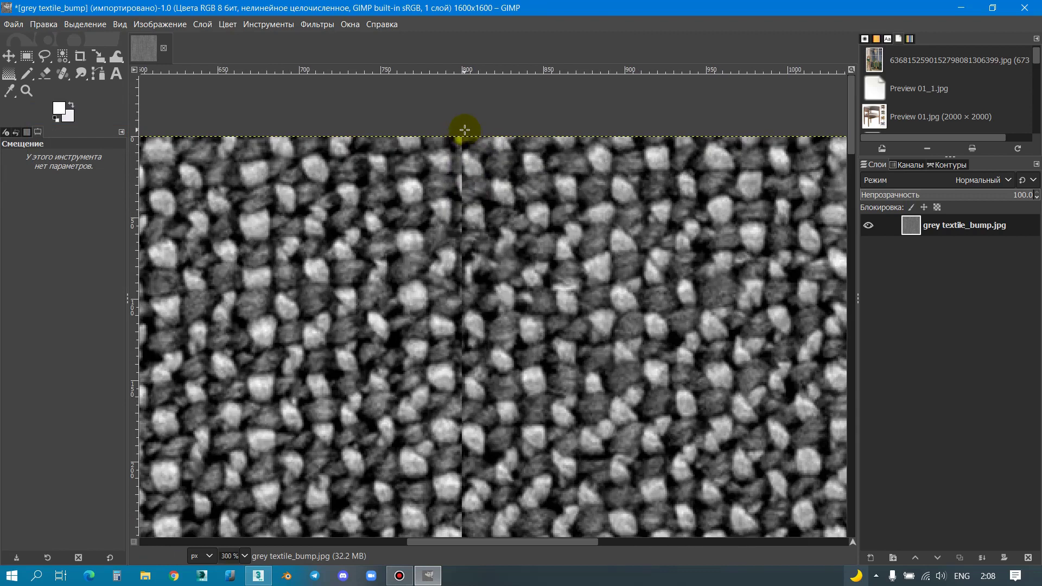
{"action": "left_click", "coordinate": [63, 75]}
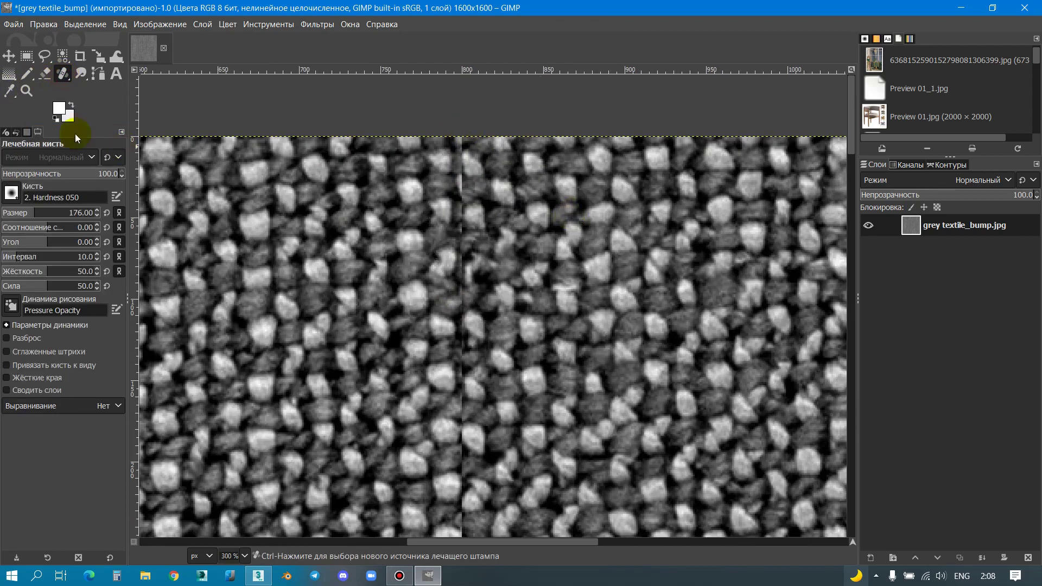
{"action": "left_click", "coordinate": [534, 191], "text": "ctrl"}
{"action": "left_click_drag", "start_coordinate": [461, 145], "coordinate": [464, 286]}
{"action": "left_click", "coordinate": [465, 263]}
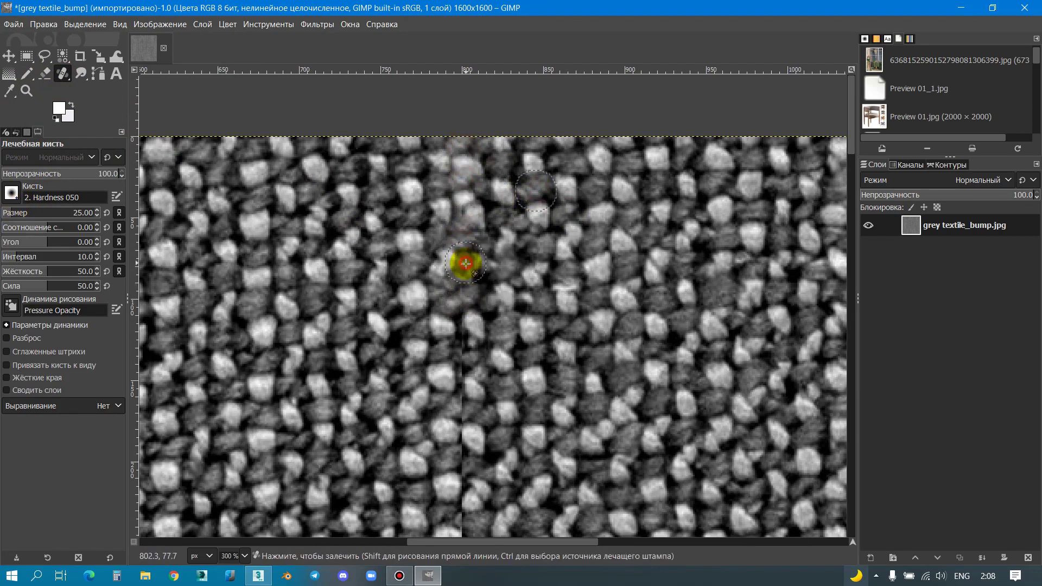
{"action": "left_click", "coordinate": [575, 327], "text": "ctrl"}
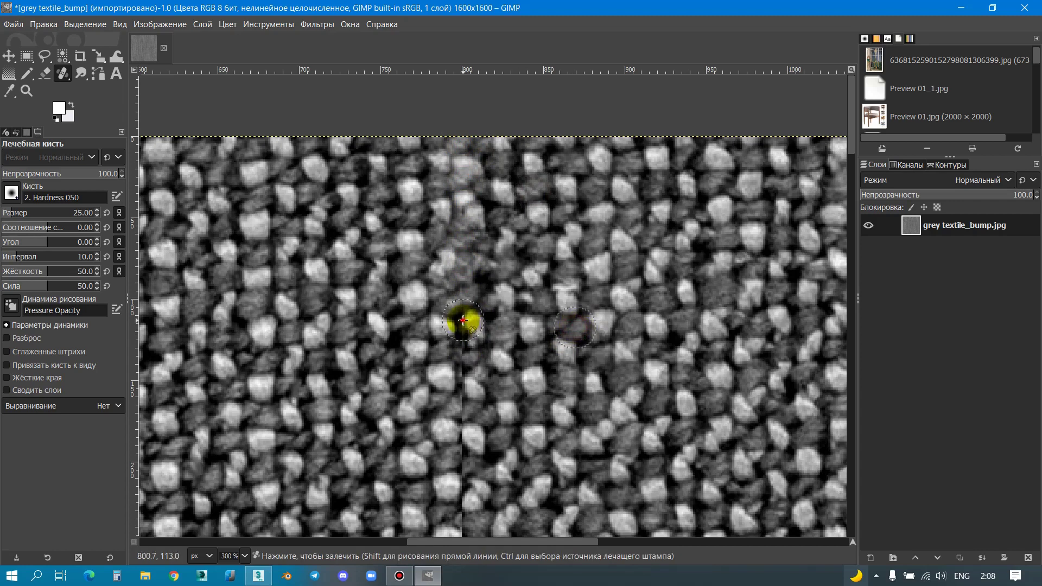
{"action": "left_click_drag", "start_coordinate": [462, 320], "coordinate": [481, 477]}
{"action": "scroll", "coordinate": [472, 325], "scroll_direction": "down", "scroll_amount": 5}
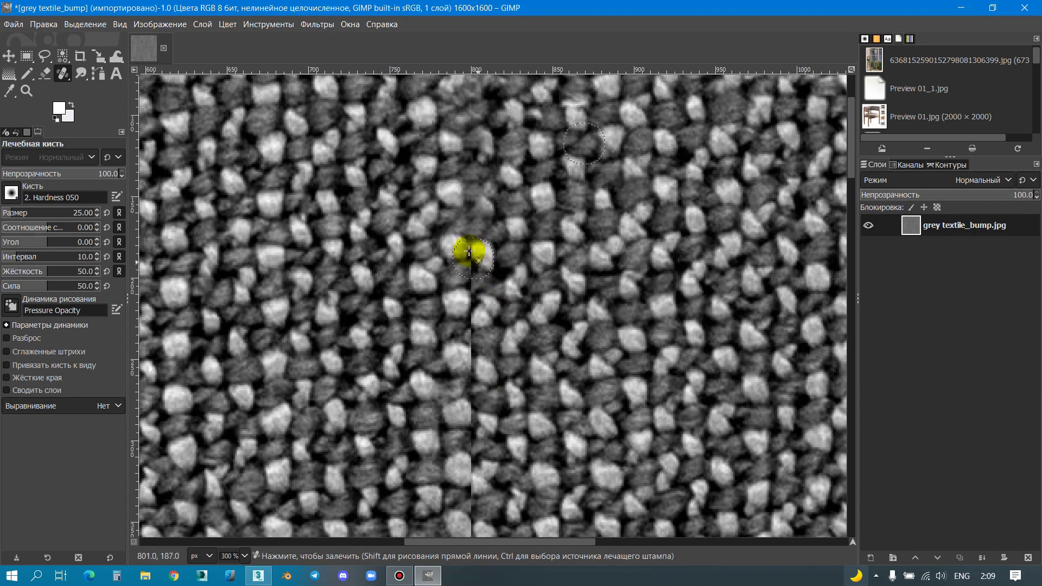
{"action": "left_click_drag", "start_coordinate": [472, 269], "coordinate": [468, 503]}
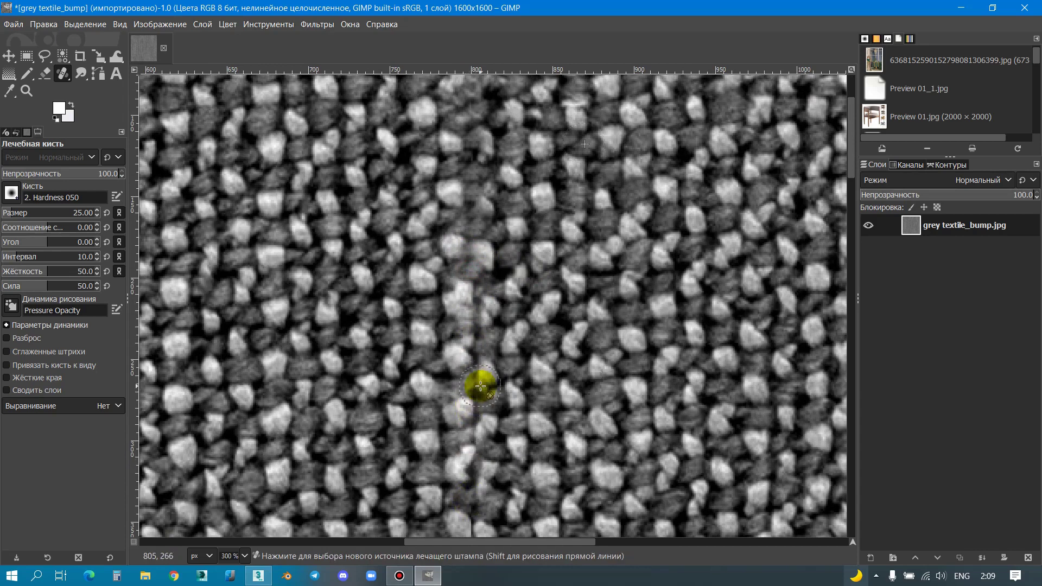
Step: Pick a fresh source and heal the upper part of the vertical seam again
{"action": "scroll", "coordinate": [484, 284], "scroll_direction": "down", "scroll_amount": 3, "text": "ctrl"}
{"action": "scroll", "coordinate": [492, 293], "scroll_direction": "up", "scroll_amount": 3, "text": "ctrl"}
{"action": "scroll", "coordinate": [488, 284], "scroll_direction": "up", "scroll_amount": 1, "text": "ctrl"}
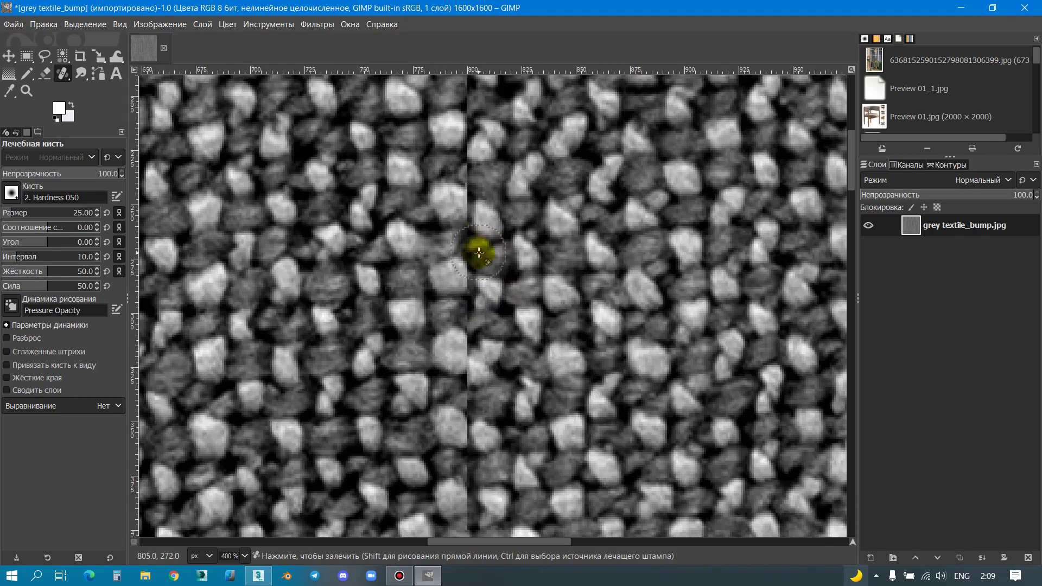
{"action": "left_click", "coordinate": [398, 168], "text": "ctrl"}
{"action": "left_click", "coordinate": [458, 204]}
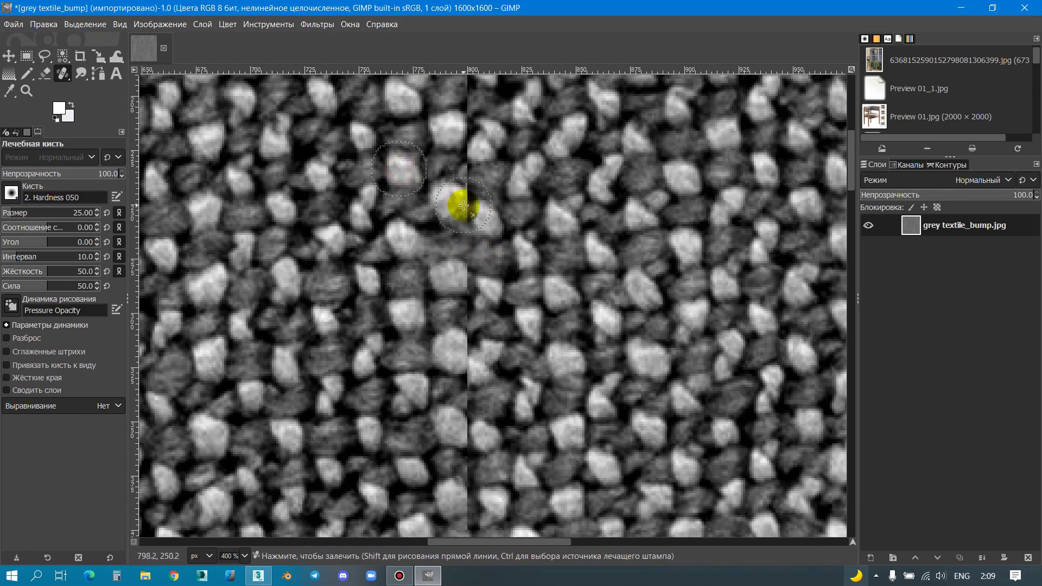
{"action": "mouse_move", "coordinate": [475, 146]}
{"action": "left_mouse_down"}
{"action": "mouse_move", "coordinate": [463, 98]}
{"action": "mouse_move", "coordinate": [491, 174]}
{"action": "mouse_move", "coordinate": [465, 163]}
{"action": "mouse_move", "coordinate": [465, 224]}
{"action": "mouse_move", "coordinate": [496, 239]}
{"action": "mouse_move", "coordinate": [477, 239]}
{"action": "left_mouse_up"}
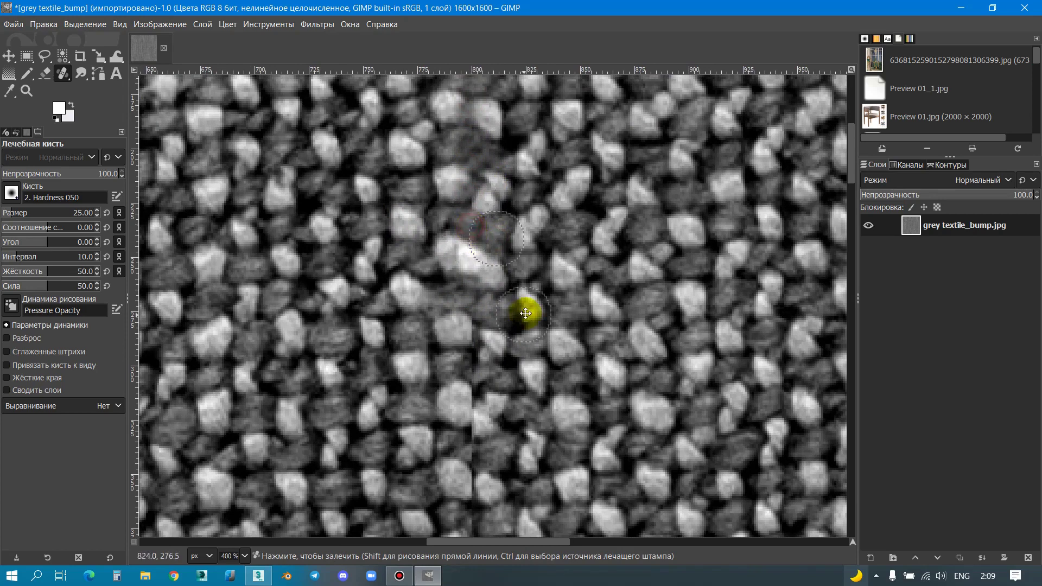
{"action": "scroll", "coordinate": [511, 229], "scroll_direction": "down", "scroll_amount": 5}
{"action": "left_click_drag", "start_coordinate": [494, 197], "coordinate": [505, 181]}
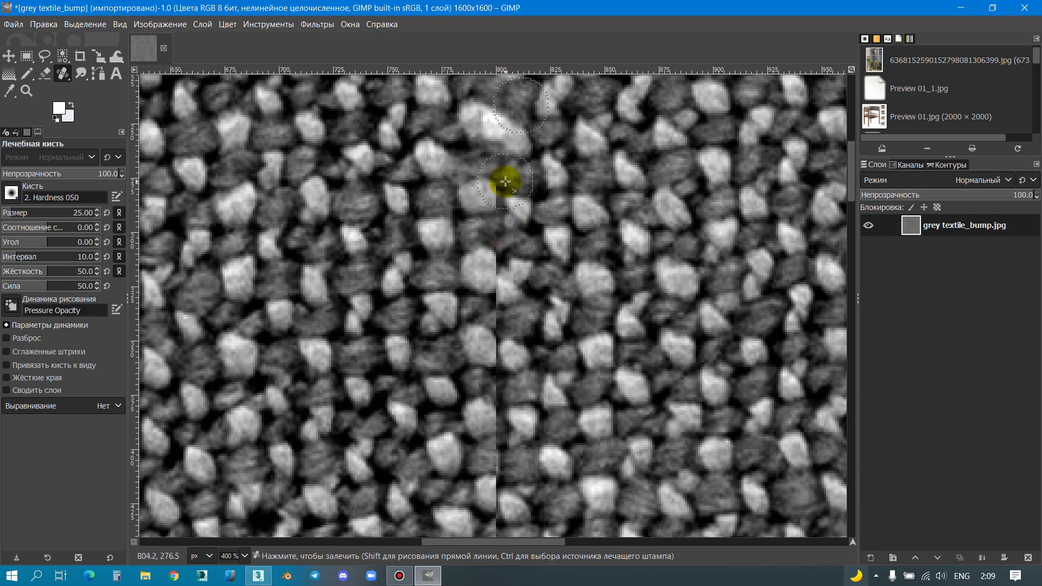
{"action": "scroll", "coordinate": [497, 195], "scroll_direction": "down", "scroll_amount": 5}
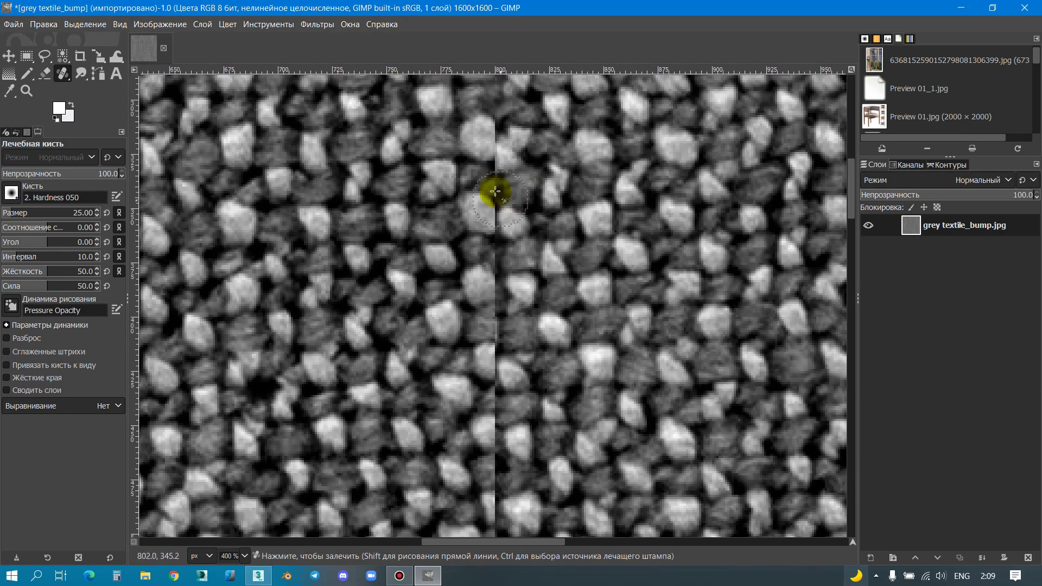
{"action": "mouse_move", "coordinate": [493, 181]}
{"action": "left_mouse_down"}
{"action": "mouse_move", "coordinate": [496, 286]}
{"action": "mouse_move", "coordinate": [549, 330]}
{"action": "left_mouse_up"}
Step: Set new sources and heal the seam's lower section, including the bright patch beside it
{"action": "left_click", "coordinate": [593, 221], "text": "ctrl"}
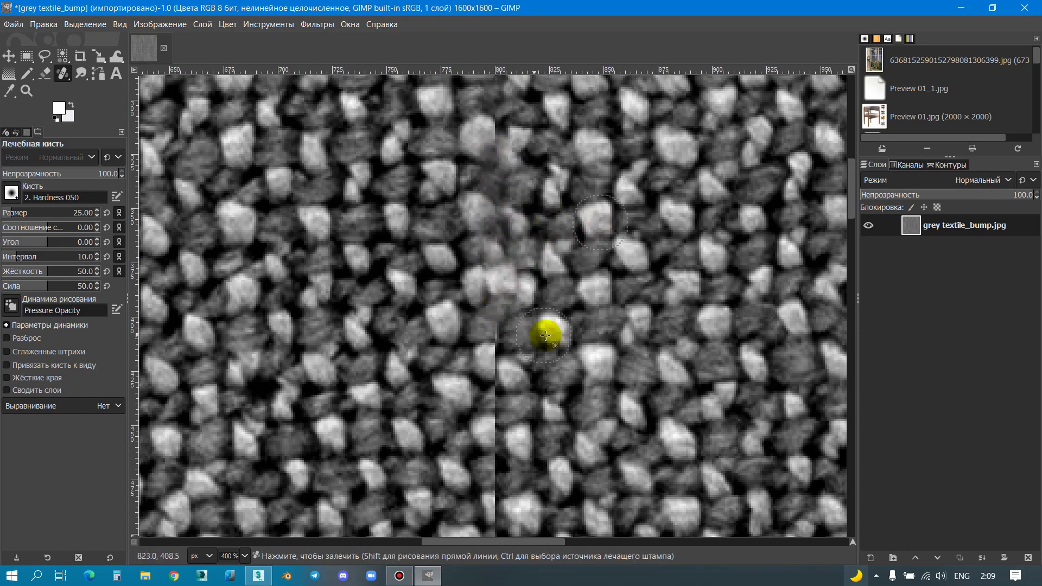
{"action": "scroll", "coordinate": [546, 212], "scroll_direction": "down", "scroll_amount": 5}
{"action": "left_click_drag", "start_coordinate": [495, 239], "coordinate": [499, 353]}
{"action": "left_click", "coordinate": [598, 285], "text": "ctrl"}
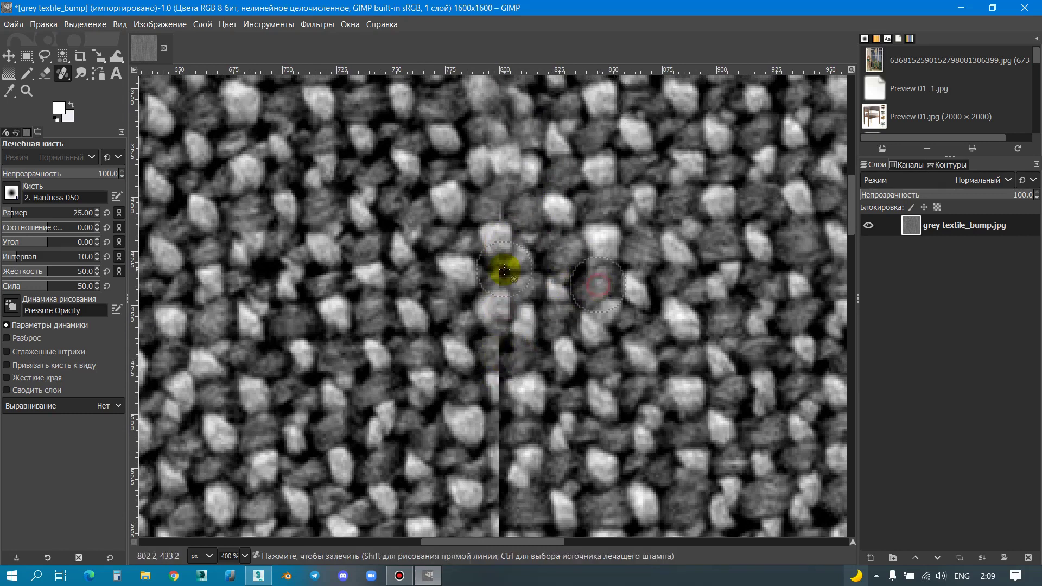
{"action": "left_click_drag", "start_coordinate": [531, 318], "coordinate": [500, 360]}
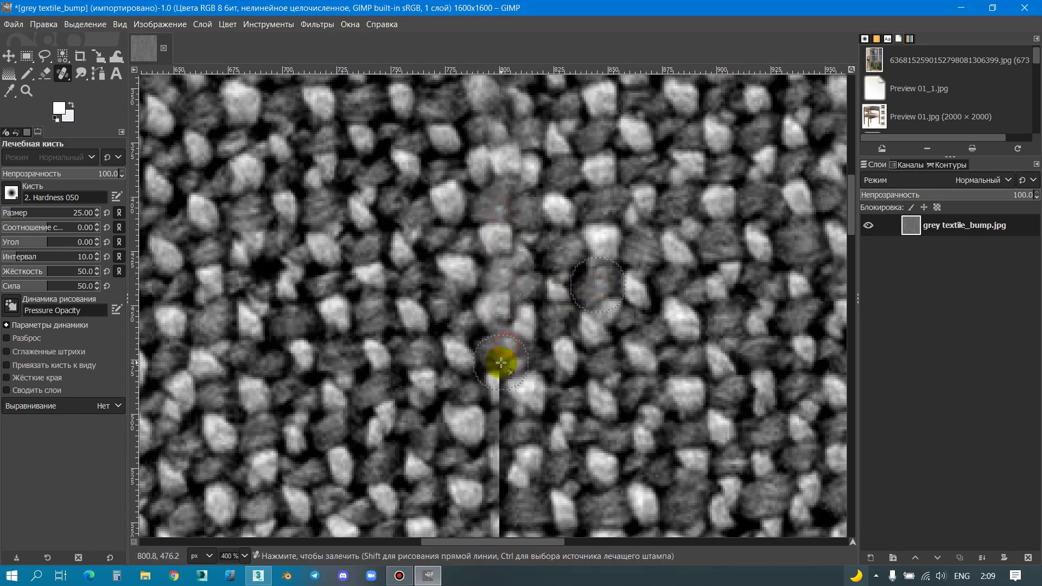
{"action": "scroll", "coordinate": [559, 244], "scroll_direction": "down", "scroll_amount": 8}
{"action": "scroll", "coordinate": [560, 217], "scroll_direction": "left", "scroll_amount": 2}
{"action": "left_click_drag", "start_coordinate": [549, 232], "coordinate": [549, 249]}
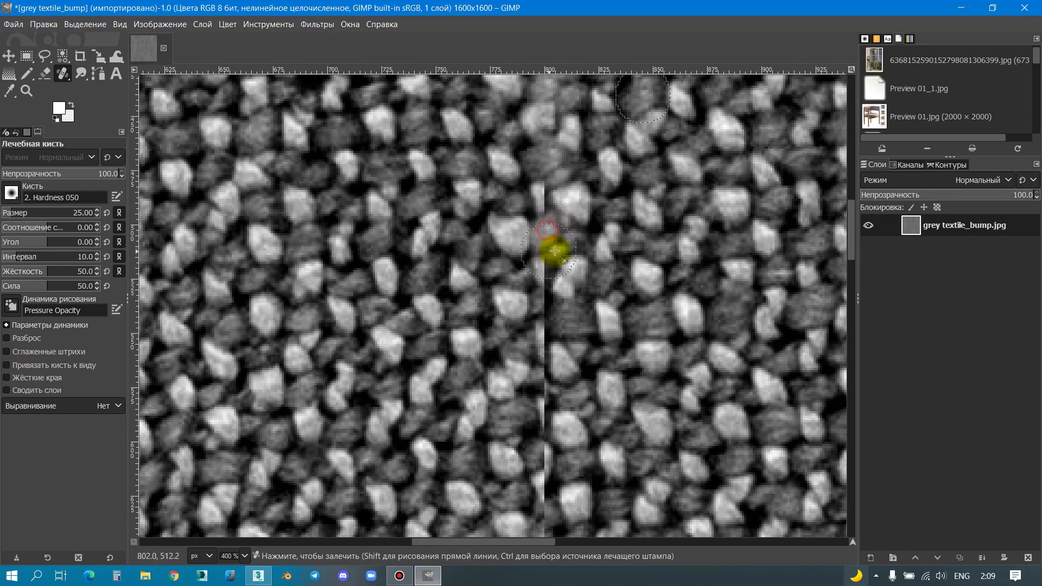
{"action": "left_click", "coordinate": [574, 199], "text": "ctrl"}
{"action": "left_click_drag", "start_coordinate": [542, 193], "coordinate": [548, 202]}
{"action": "left_click", "coordinate": [563, 204]}
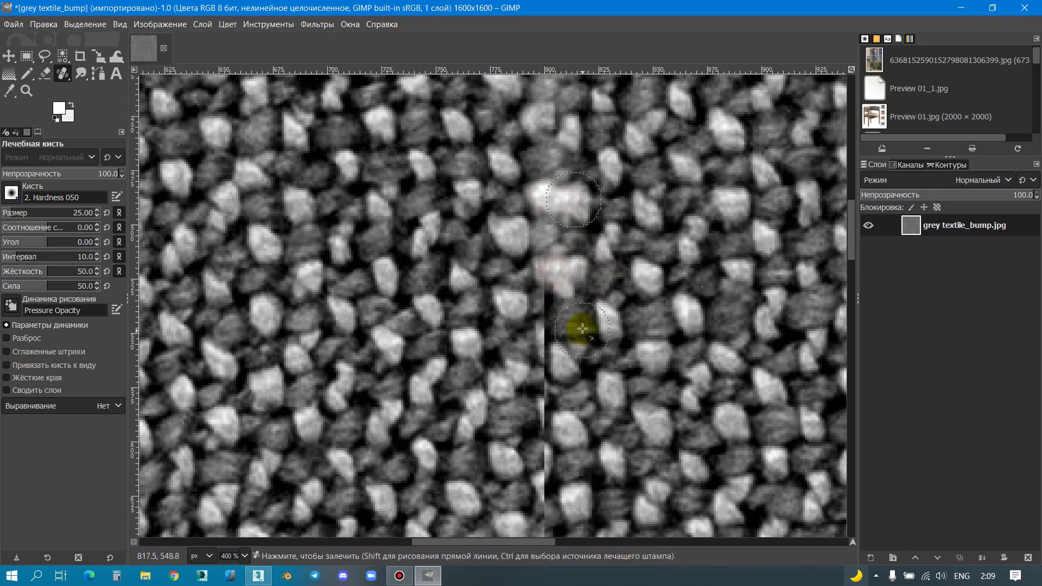
Step: Heal the remaining bottom section of the seam and scroll through the texture to check it
{"action": "scroll", "coordinate": [576, 320], "scroll_direction": "down", "scroll_amount": 4}
{"action": "left_click", "coordinate": [571, 224], "text": "ctrl"}
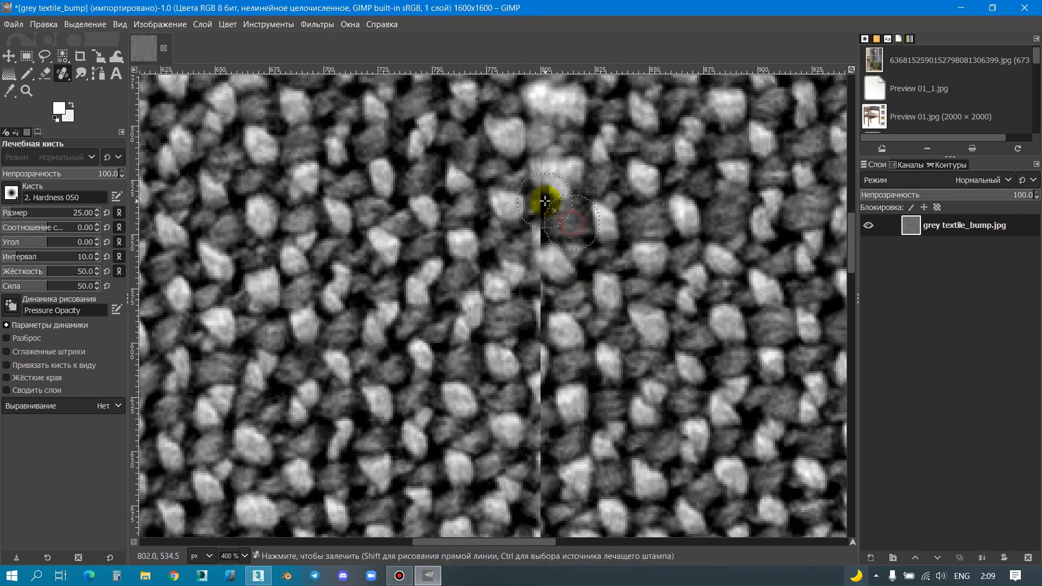
{"action": "scroll", "coordinate": [544, 198], "scroll_direction": "down", "scroll_amount": 2}
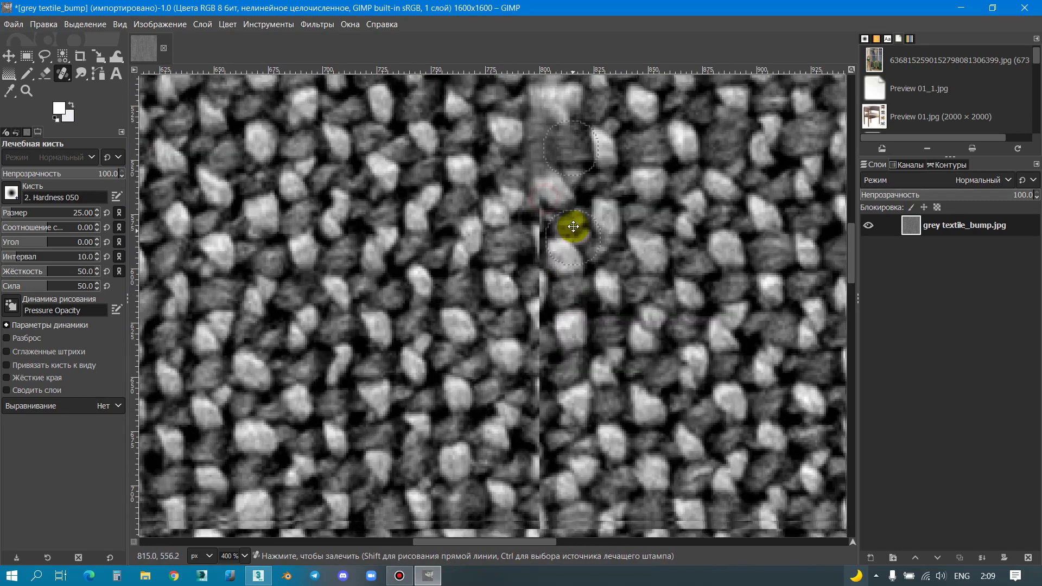
{"action": "scroll", "coordinate": [540, 211], "scroll_direction": "down", "scroll_amount": 1}
{"action": "left_click", "coordinate": [537, 212]}
{"action": "left_click_drag", "start_coordinate": [541, 278], "coordinate": [535, 344]}
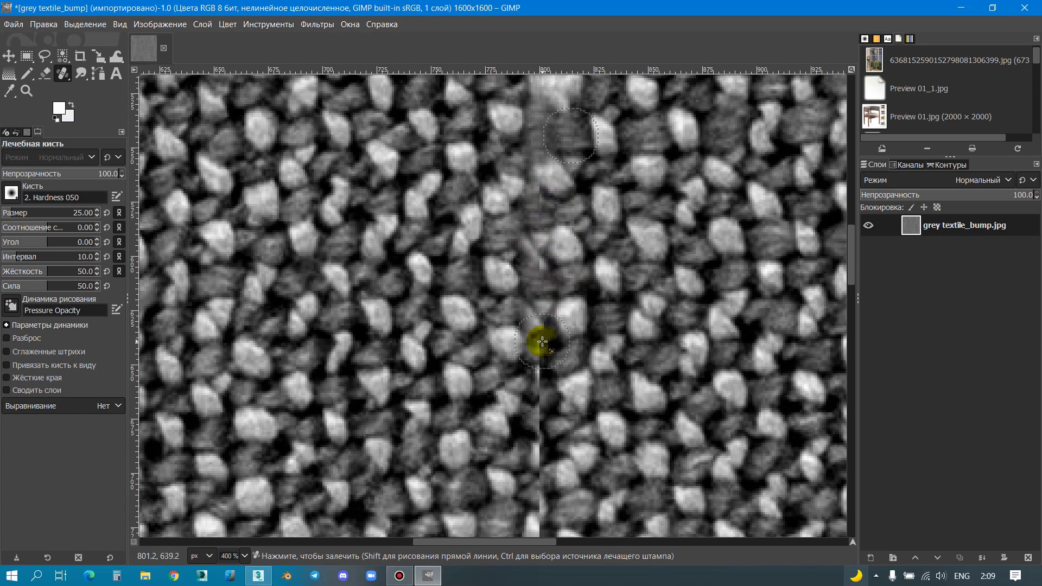
{"action": "scroll", "coordinate": [558, 180], "scroll_direction": "down", "scroll_amount": 3, "text": "ctrl"}
{"action": "scroll", "coordinate": [568, 206], "scroll_direction": "down", "scroll_amount": 4, "text": "ctrl"}
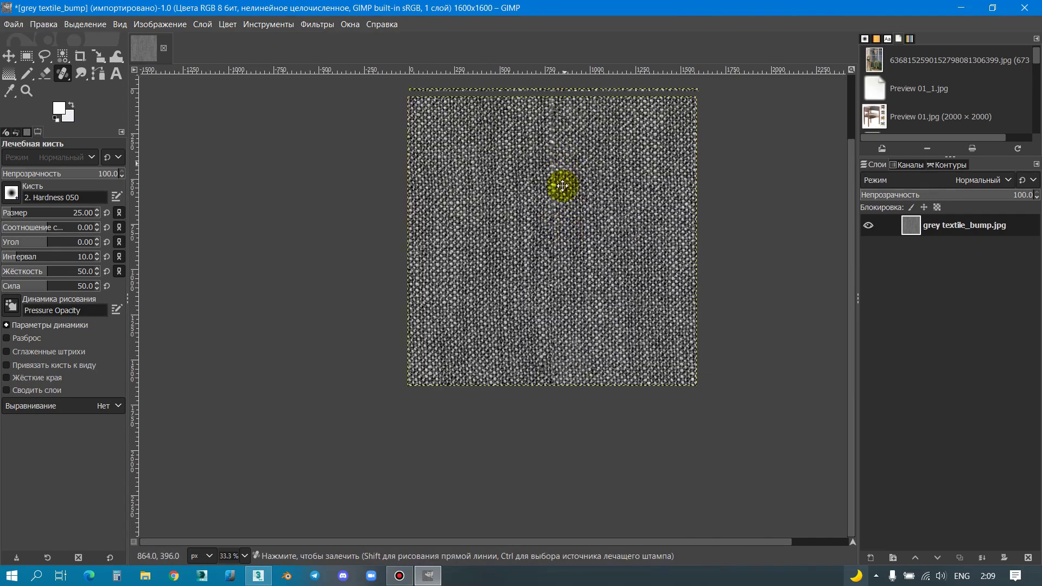
{"action": "scroll", "coordinate": [560, 179], "scroll_direction": "up", "scroll_amount": 2, "text": "ctrl"}
{"action": "scroll", "coordinate": [560, 212], "scroll_direction": "up", "scroll_amount": 2, "text": "ctrl"}
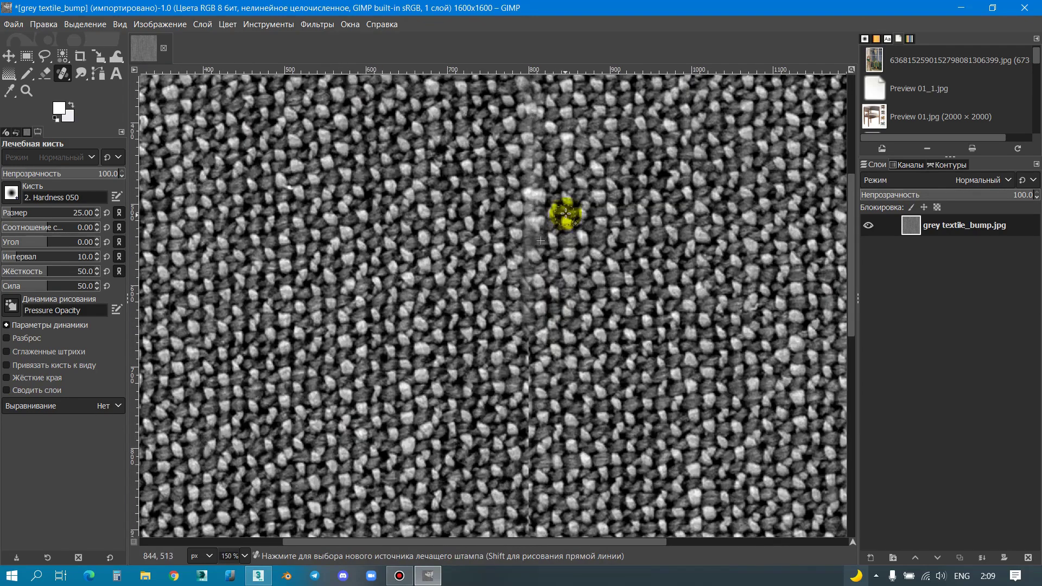
{"action": "scroll", "coordinate": [568, 181], "scroll_direction": "up", "scroll_amount": 2, "text": "ctrl"}
{"action": "scroll", "coordinate": [565, 279], "scroll_direction": "down", "scroll_amount": 1}
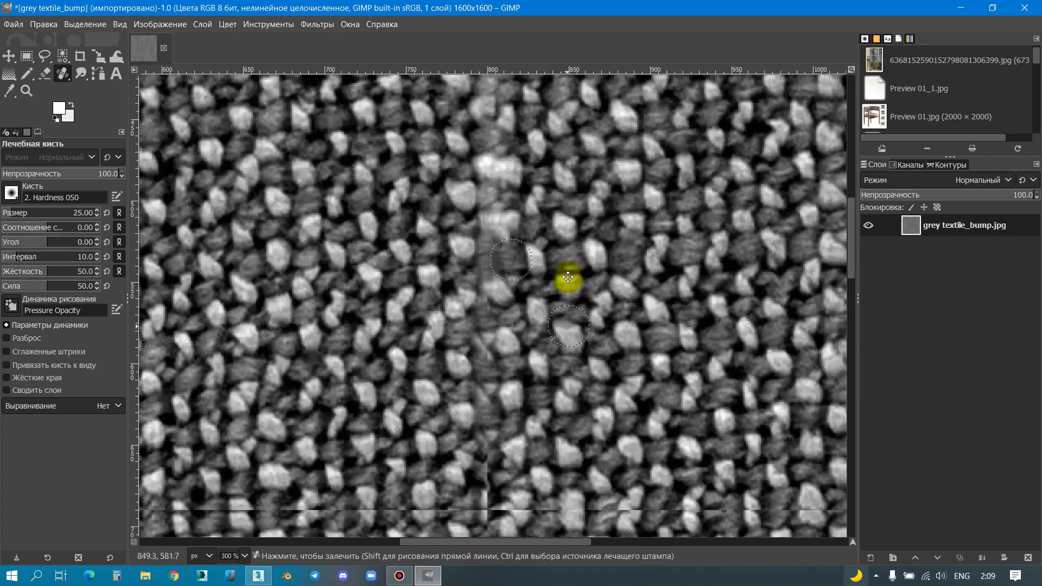
{"action": "scroll", "coordinate": [559, 174], "scroll_direction": "up", "scroll_amount": 1}
{"action": "scroll", "coordinate": [536, 189], "scroll_direction": "up", "scroll_amount": 1, "text": "ctrl"}
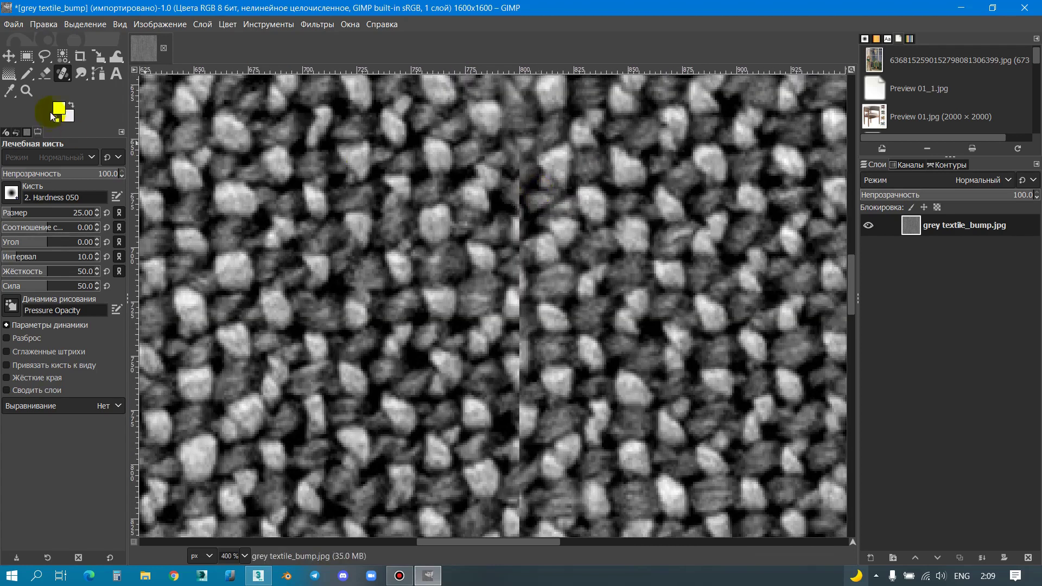
Step: With GIMP's Clone tool, stamp weave from beside the seam onto its upper part
{"action": "left_click_drag", "start_coordinate": [71, 78], "coordinate": [105, 74]}
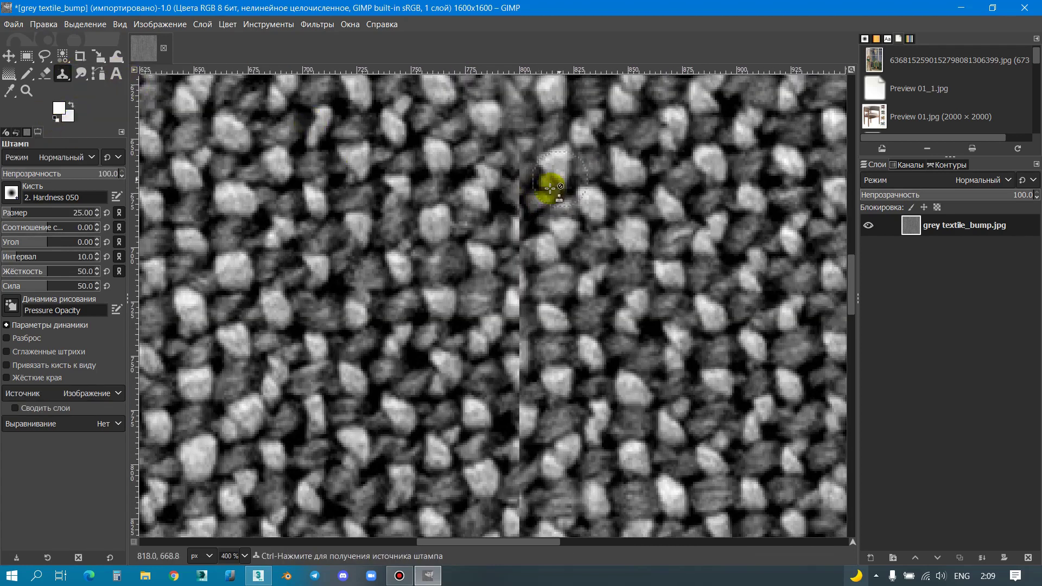
{"action": "left_click", "coordinate": [538, 203], "text": "ctrl"}
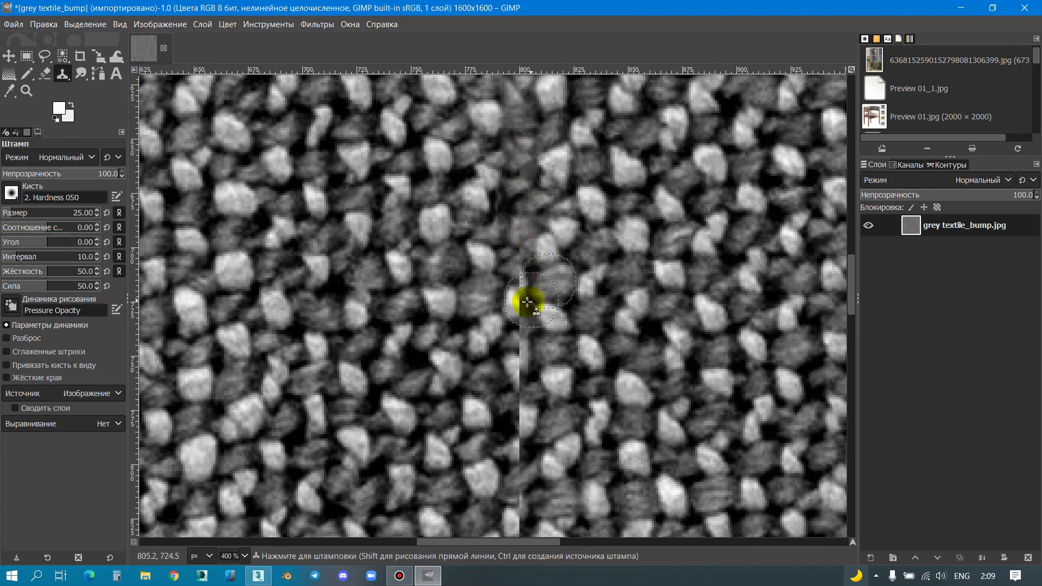
{"action": "left_click", "coordinate": [556, 317], "text": "ctrl"}
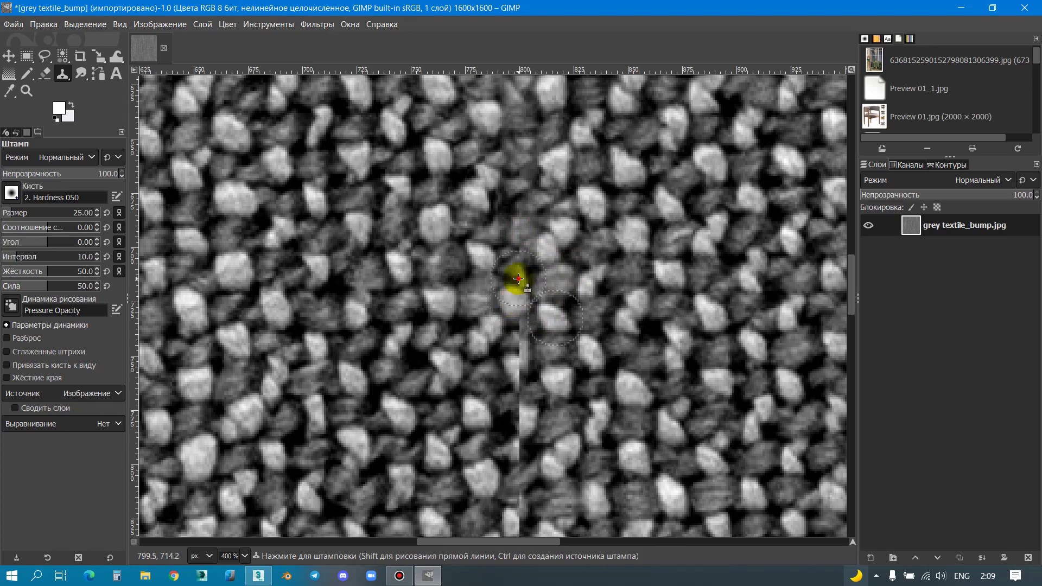
{"action": "scroll", "coordinate": [542, 260], "scroll_direction": "down", "scroll_amount": 3}
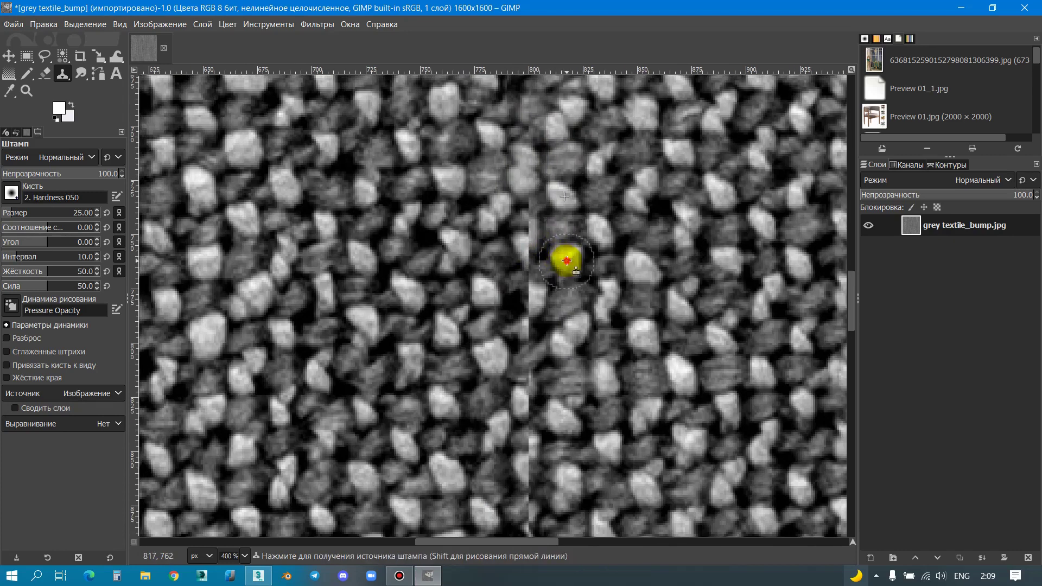
{"action": "left_click", "coordinate": [528, 249]}
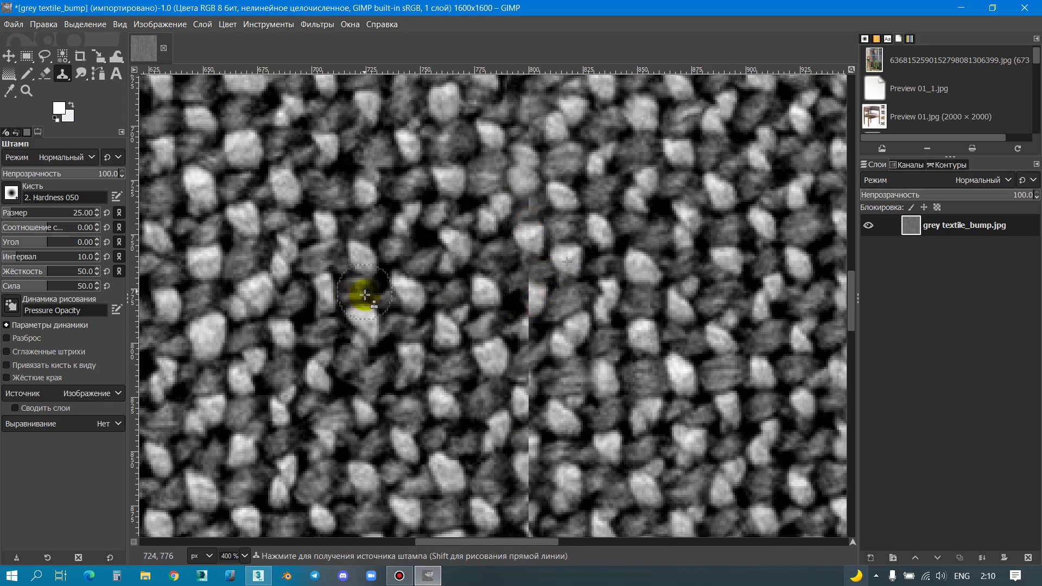
Step: Clone weave from left and right of the seam over its upper-middle stretch
{"action": "left_click", "coordinate": [365, 322], "text": "ctrl"}
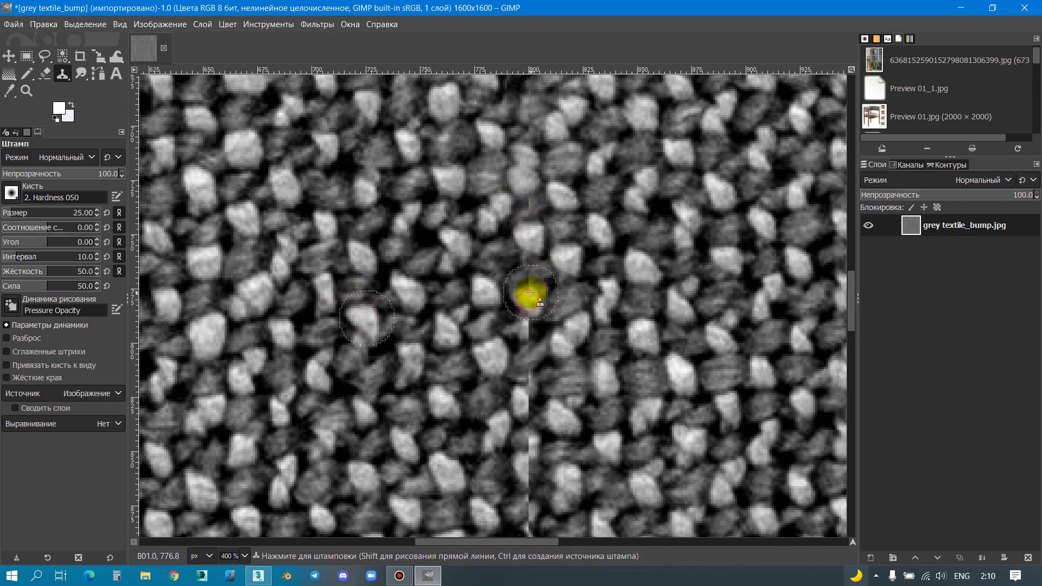
{"action": "left_click_drag", "start_coordinate": [532, 308], "coordinate": [558, 264]}
{"action": "scroll", "coordinate": [551, 395], "scroll_direction": "down", "scroll_amount": 3}
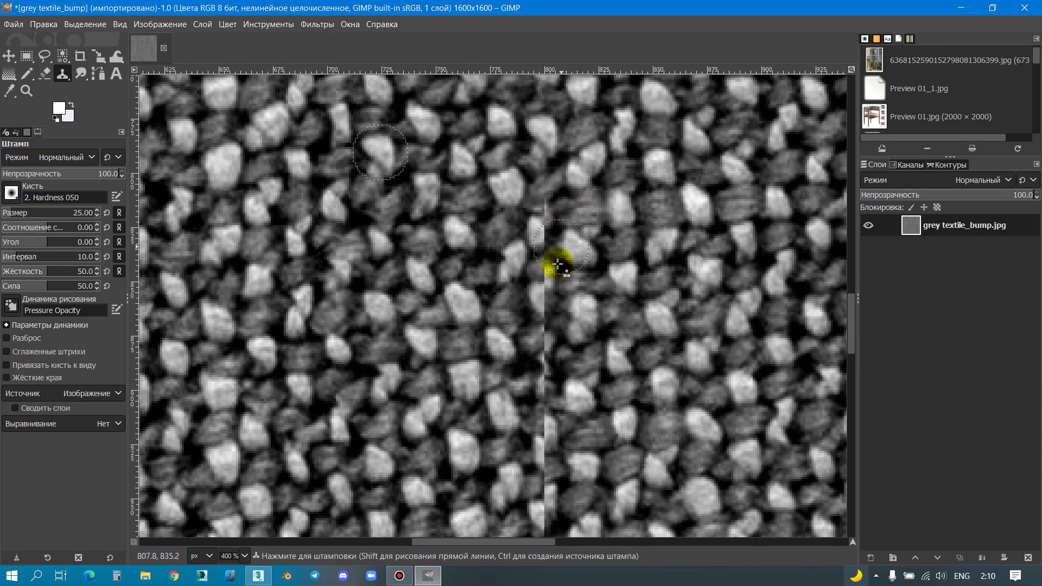
{"action": "left_click_drag", "start_coordinate": [540, 255], "coordinate": [540, 214]}
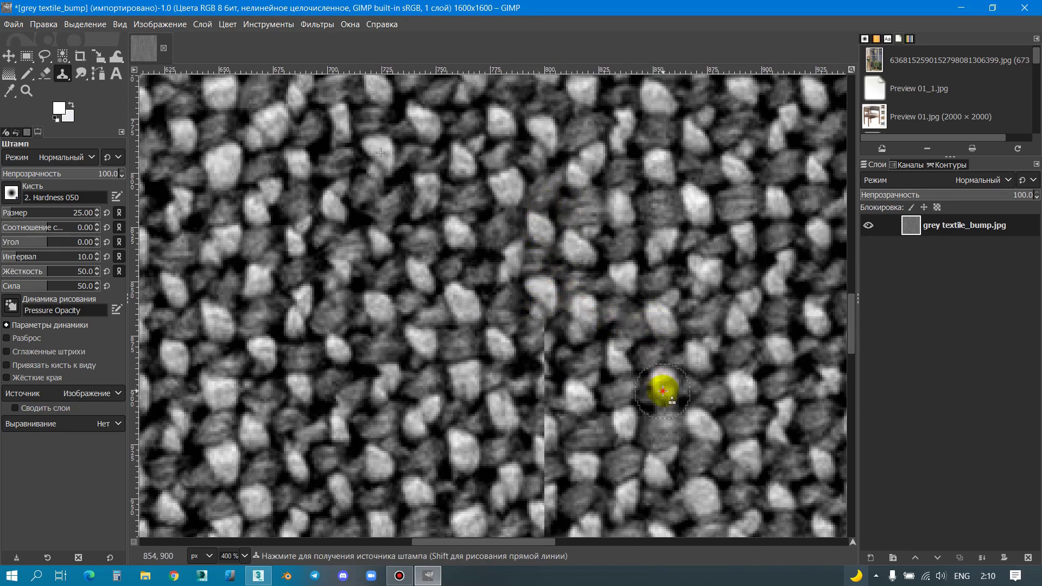
{"action": "left_click", "coordinate": [662, 389], "text": "ctrl"}
{"action": "left_click_drag", "start_coordinate": [542, 451], "coordinate": [545, 332]}
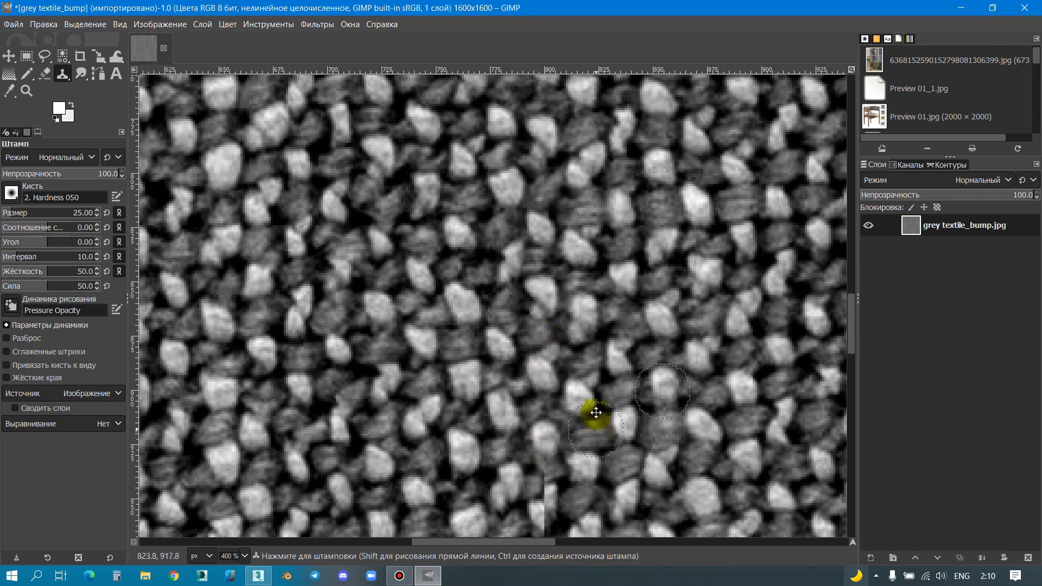
{"action": "scroll", "coordinate": [542, 205], "scroll_direction": "down", "scroll_amount": 5}
{"action": "left_click_drag", "start_coordinate": [541, 207], "coordinate": [546, 297]}
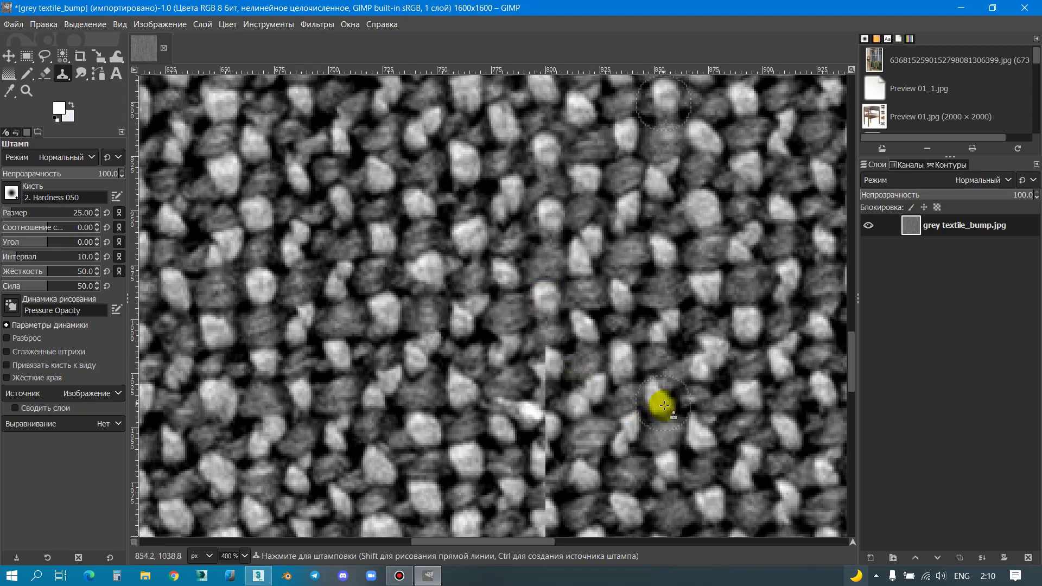
Step: Cover the lower stretches of the seam with weave from fresh nearby sources
{"action": "left_click", "coordinate": [624, 364], "text": "ctrl"}
{"action": "left_click_drag", "start_coordinate": [544, 462], "coordinate": [548, 349]}
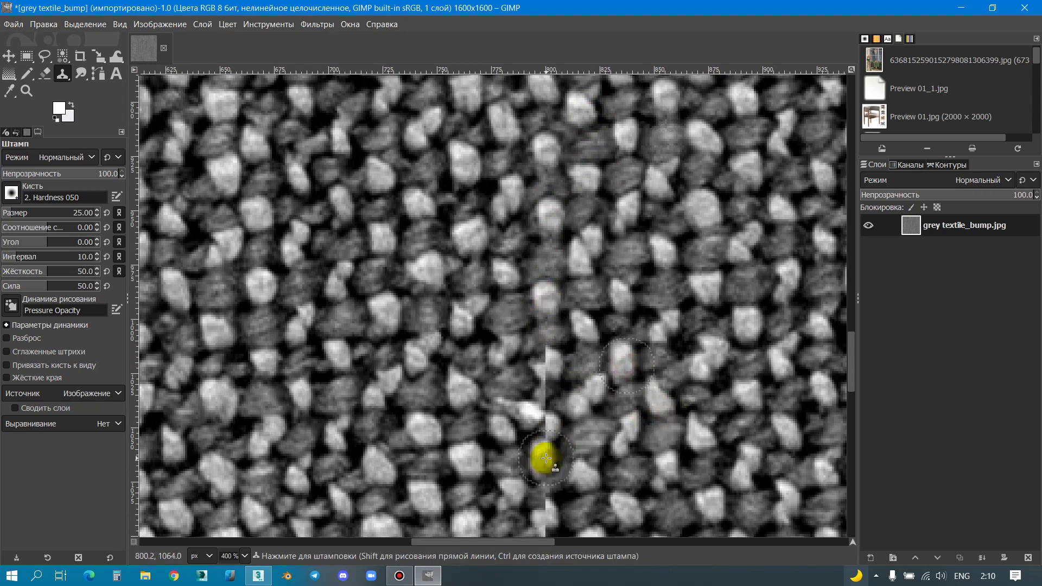
{"action": "scroll", "coordinate": [597, 293], "scroll_direction": "down", "scroll_amount": 5}
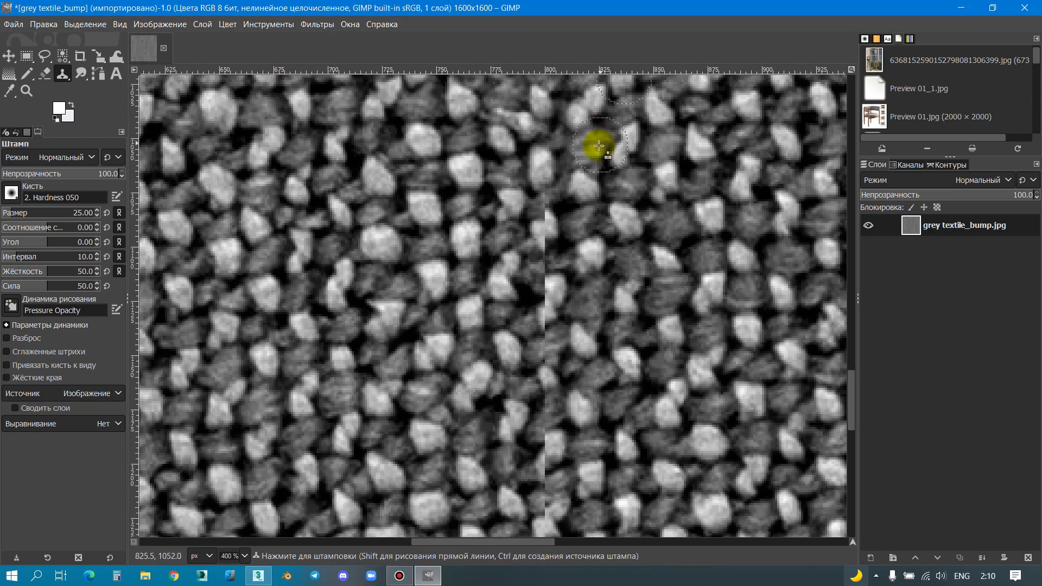
{"action": "left_click", "coordinate": [627, 229], "text": "ctrl"}
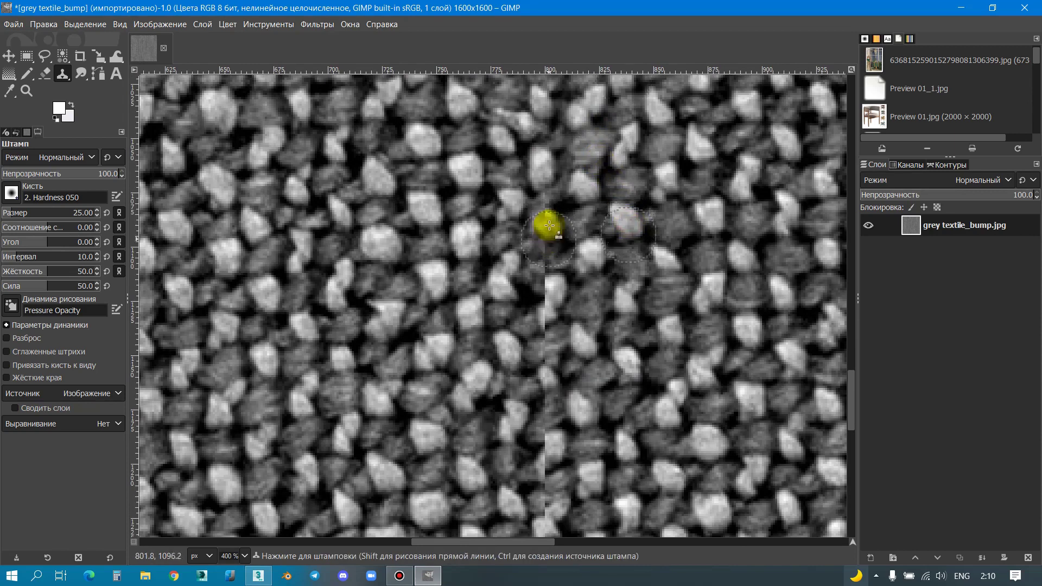
{"action": "left_click_drag", "start_coordinate": [546, 233], "coordinate": [543, 419]}
{"action": "scroll", "coordinate": [588, 275], "scroll_direction": "down", "scroll_amount": 1, "text": "ctrl"}
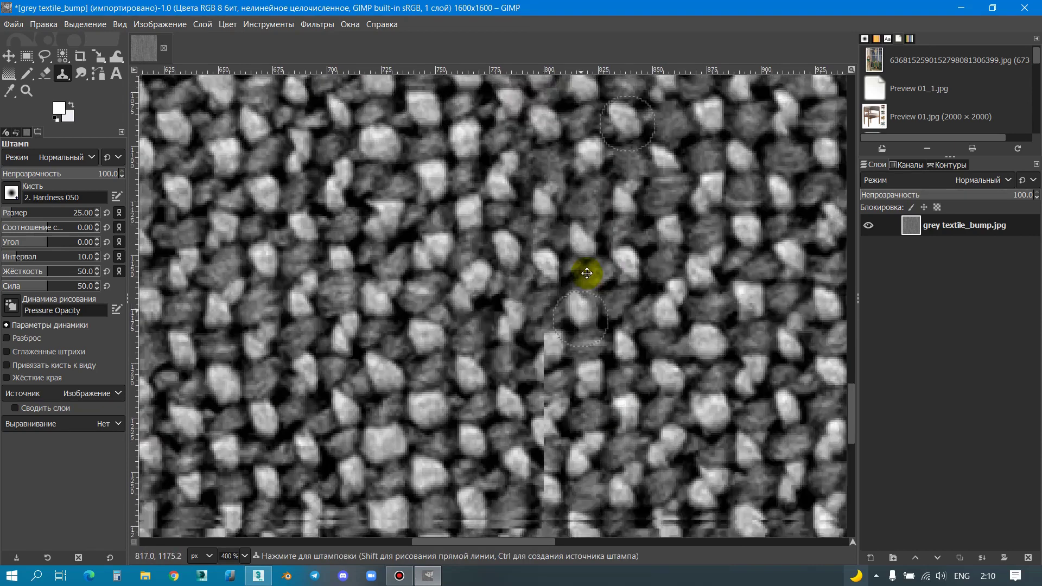
{"action": "scroll", "coordinate": [588, 274], "scroll_direction": "down", "scroll_amount": 1, "text": "ctrl"}
{"action": "scroll", "coordinate": [558, 224], "scroll_direction": "down", "scroll_amount": 1, "text": "ctrl"}
{"action": "scroll", "coordinate": [589, 242], "scroll_direction": "down", "scroll_amount": 1, "text": "ctrl"}
{"action": "scroll", "coordinate": [588, 242], "scroll_direction": "up", "scroll_amount": 2, "text": "ctrl"}
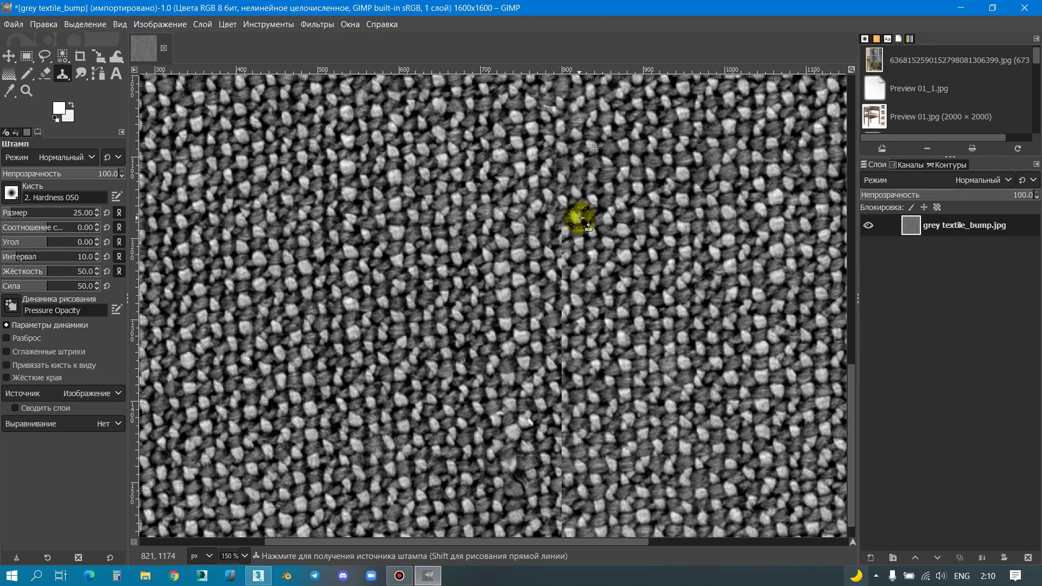
{"action": "left_click_drag", "start_coordinate": [554, 230], "coordinate": [563, 534]}
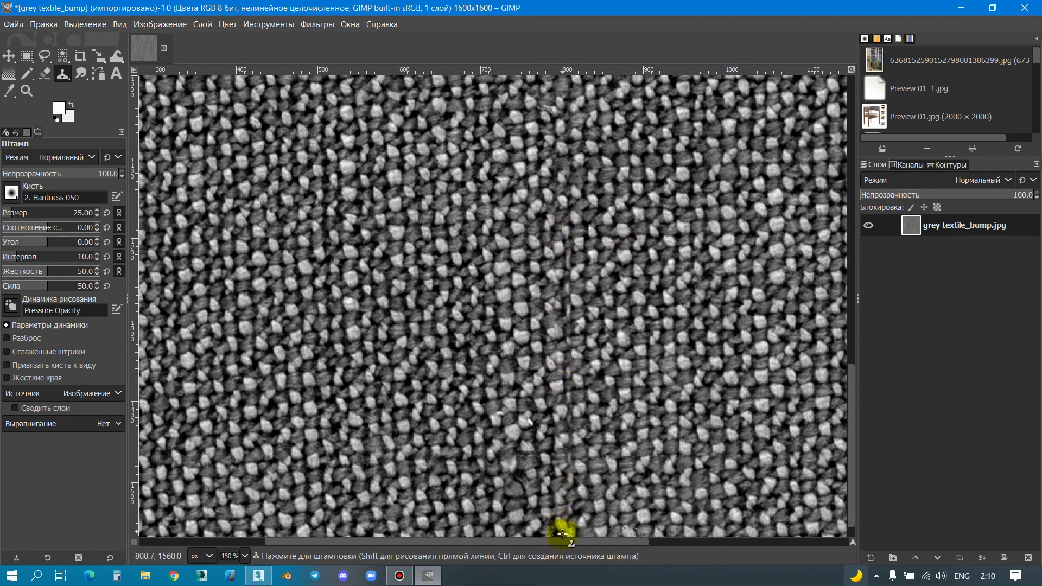
Step: Repaint the seam from a fixed source to its right, then check the whole length
{"action": "scroll", "coordinate": [572, 234], "scroll_direction": "up", "scroll_amount": 3, "text": "ctrl"}
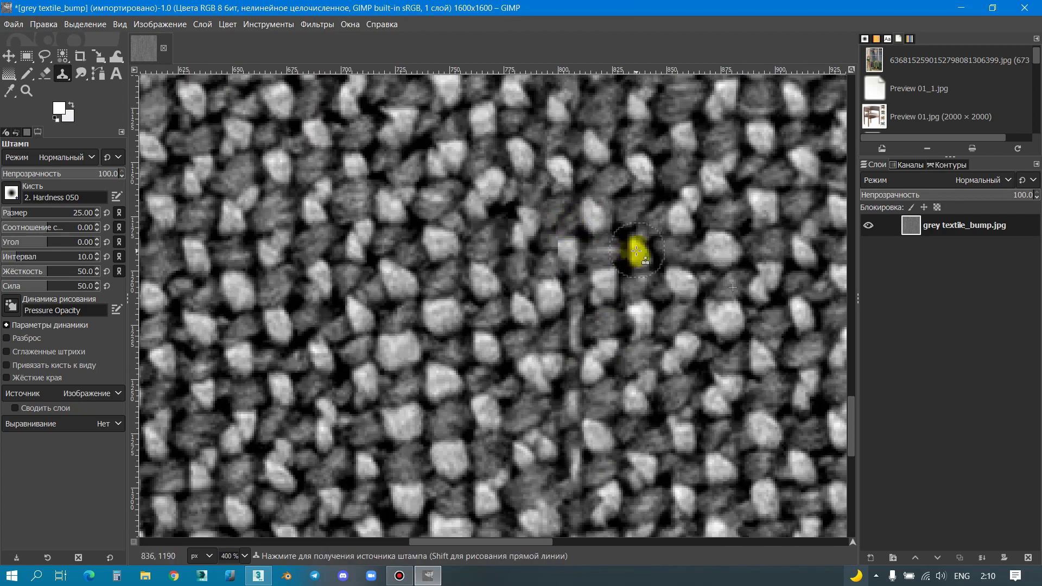
{"action": "left_click", "coordinate": [682, 220], "text": "ctrl"}
{"action": "scroll", "coordinate": [554, 249], "scroll_direction": "down", "scroll_amount": 5}
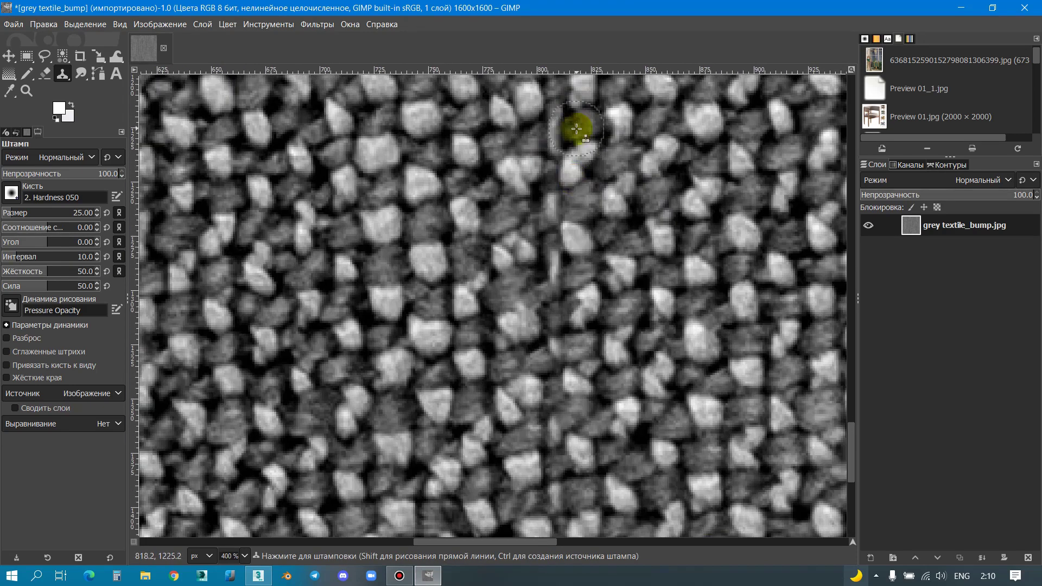
{"action": "left_click", "coordinate": [564, 268]}
{"action": "left_click_drag", "start_coordinate": [564, 268], "coordinate": [559, 135]}
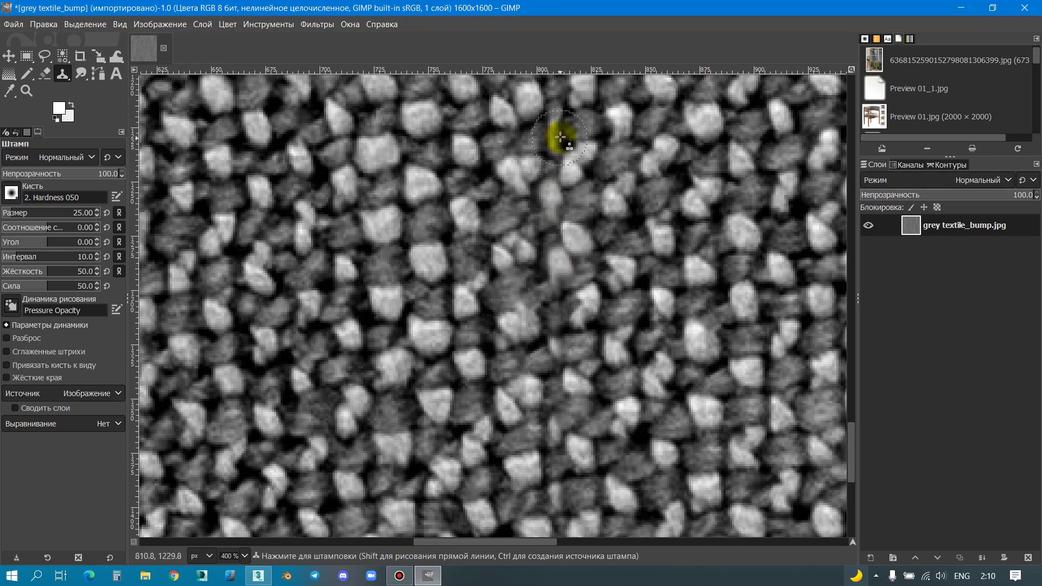
{"action": "scroll", "coordinate": [612, 194], "scroll_direction": "down", "scroll_amount": 1}
{"action": "scroll", "coordinate": [612, 194], "scroll_direction": "down", "scroll_amount": 2}
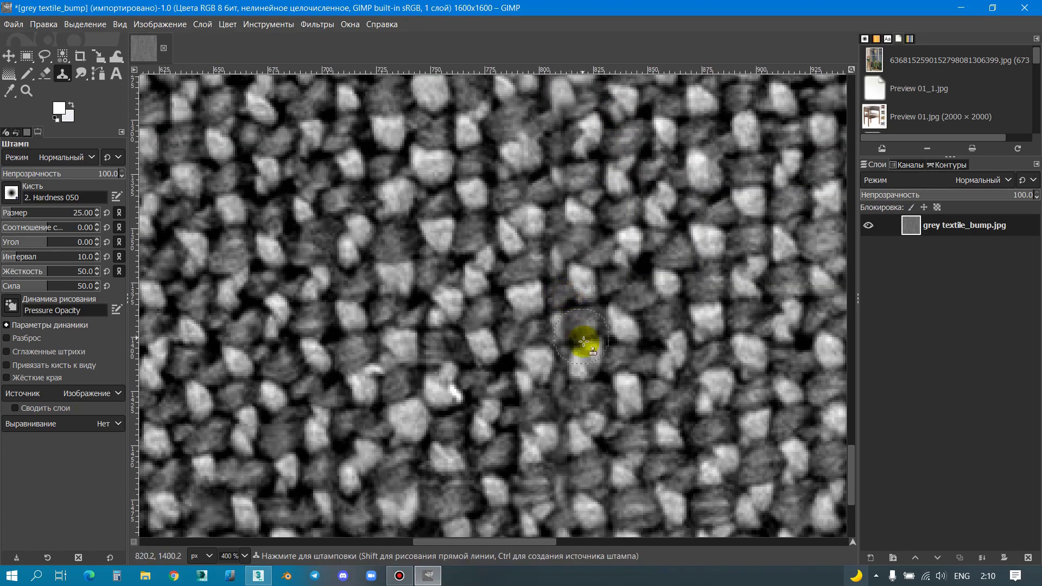
{"action": "scroll", "coordinate": [611, 249], "scroll_direction": "down", "scroll_amount": 5}
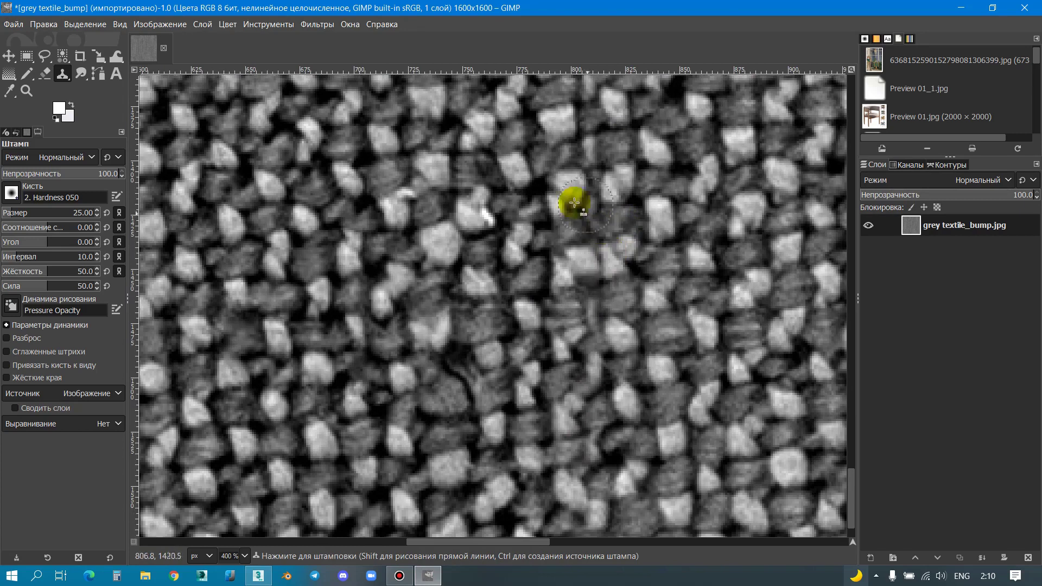
{"action": "scroll", "coordinate": [621, 353], "scroll_direction": "down", "scroll_amount": 5}
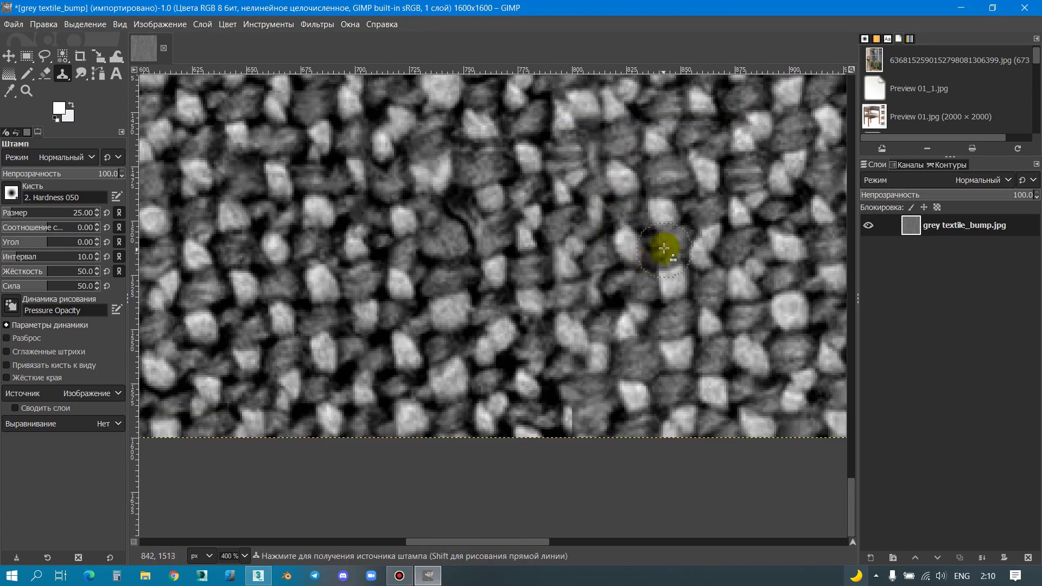
{"action": "scroll", "coordinate": [600, 460], "scroll_direction": "up", "scroll_amount": 7}
{"action": "scroll", "coordinate": [585, 293], "scroll_direction": "up", "scroll_amount": 1}
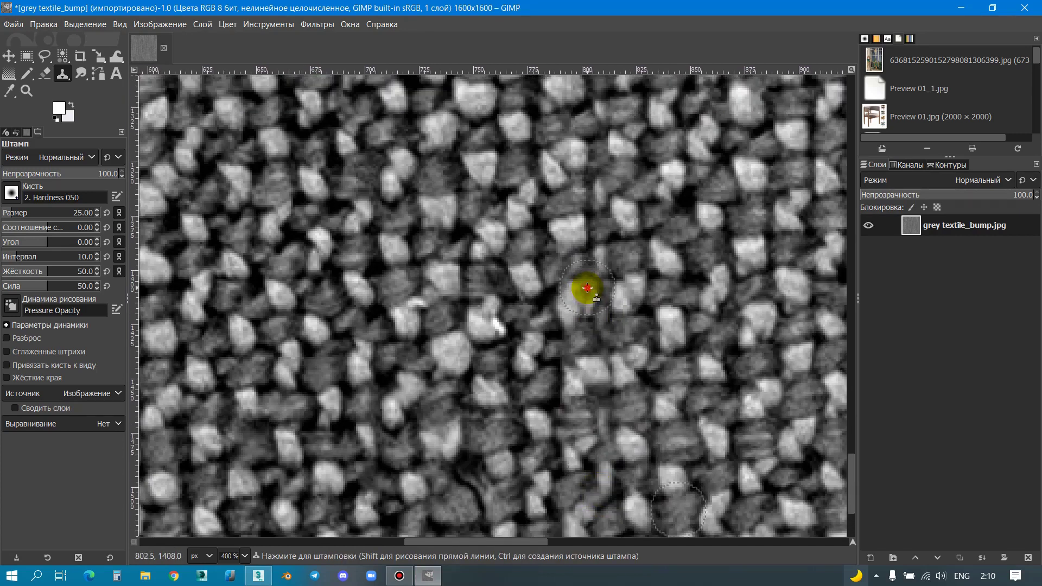
{"action": "scroll", "coordinate": [581, 379], "scroll_direction": "up", "scroll_amount": 6}
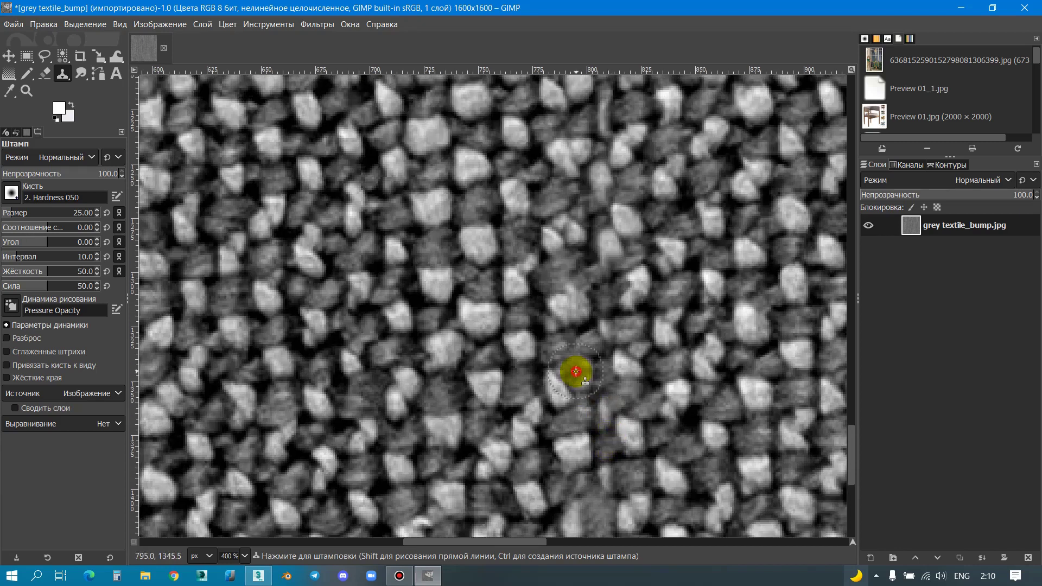
Step: Patch the last visible seam spot with weave from just below it, then review
{"action": "left_click", "coordinate": [578, 372], "text": "ctrl"}
{"action": "left_click", "coordinate": [579, 307]}
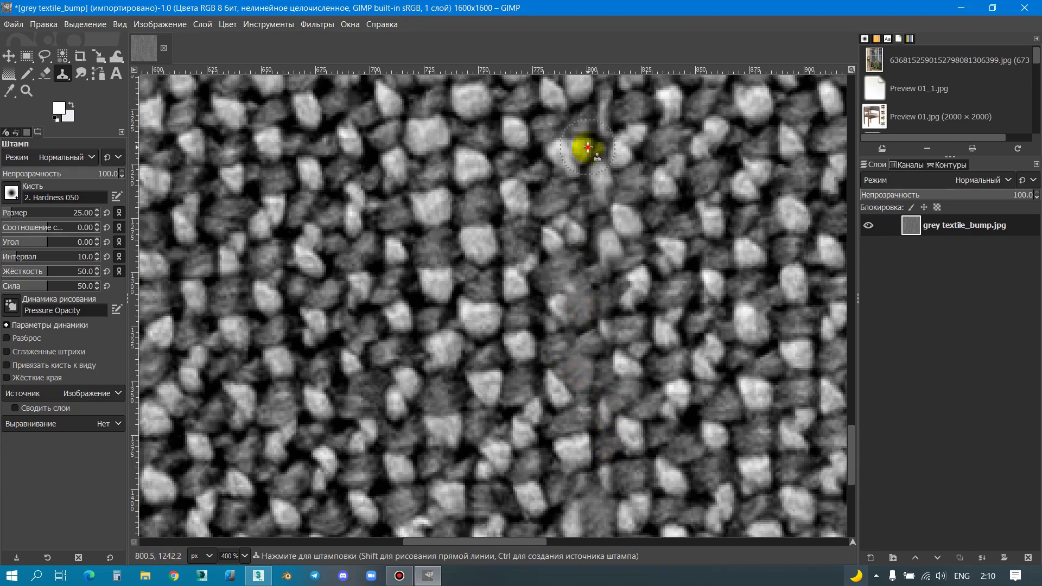
{"action": "scroll", "coordinate": [586, 151], "scroll_direction": "down", "scroll_amount": 3, "text": "ctrl"}
{"action": "scroll", "coordinate": [605, 232], "scroll_direction": "down", "scroll_amount": 2, "text": "ctrl"}
{"action": "scroll", "coordinate": [574, 372], "scroll_direction": "up", "scroll_amount": 1, "text": "ctrl"}
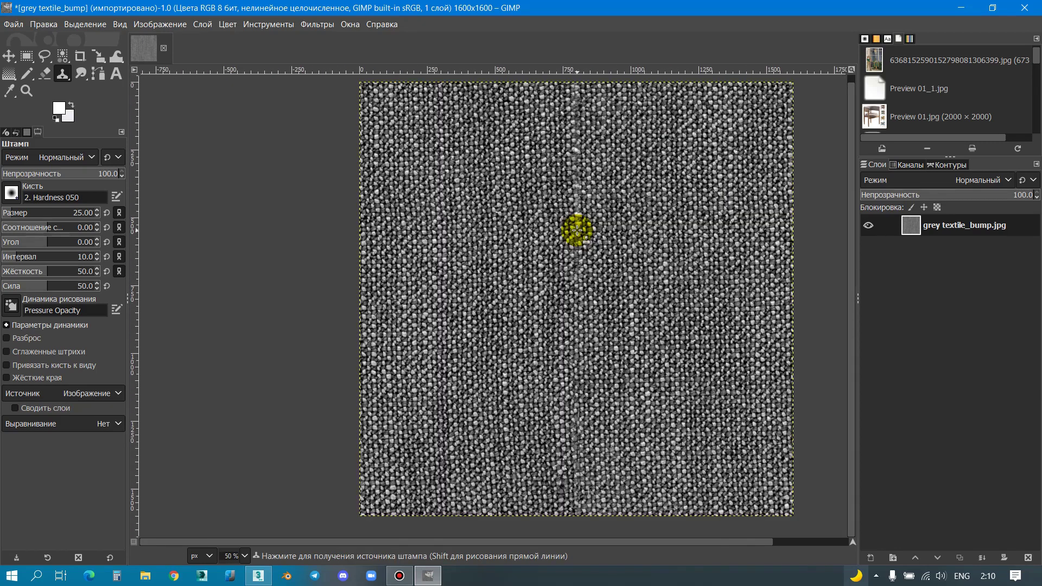
{"action": "scroll", "coordinate": [575, 280], "scroll_direction": "up", "scroll_amount": 1, "text": "ctrl"}
{"action": "scroll", "coordinate": [512, 233], "scroll_direction": "up", "scroll_amount": 4, "text": "ctrl"}
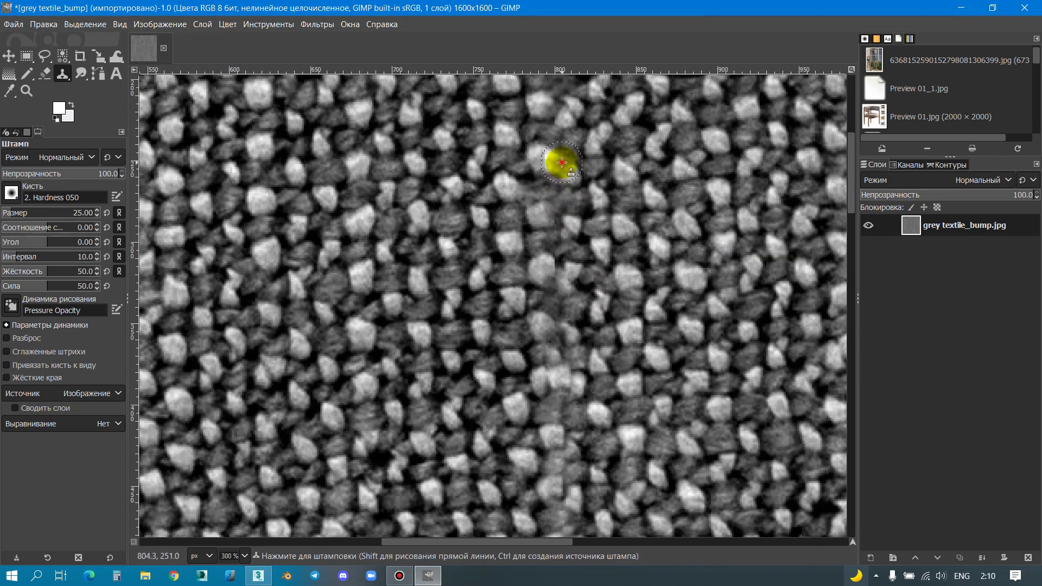
{"action": "scroll", "coordinate": [628, 297], "scroll_direction": "down", "scroll_amount": 3, "text": "ctrl"}
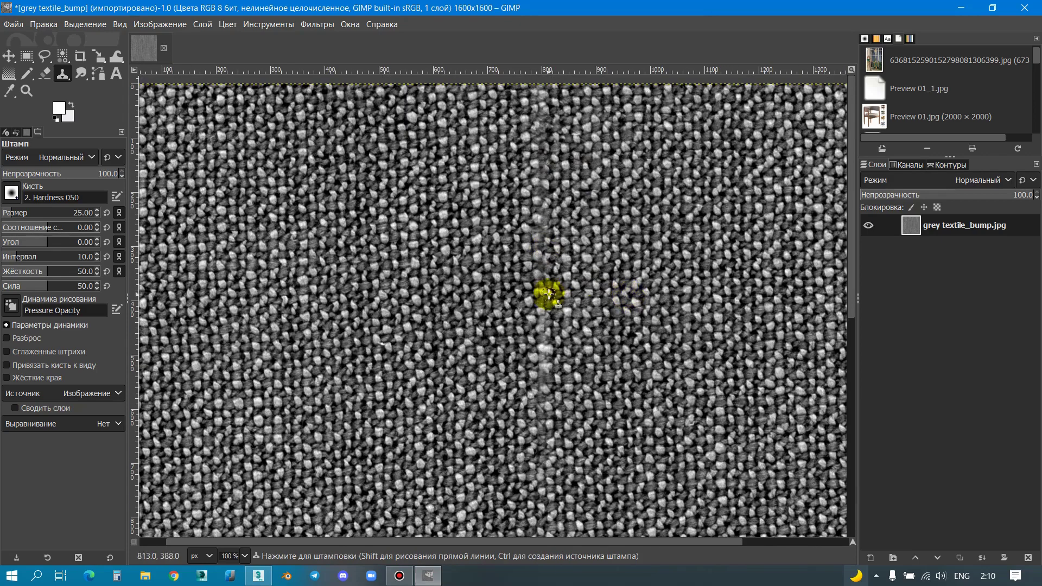
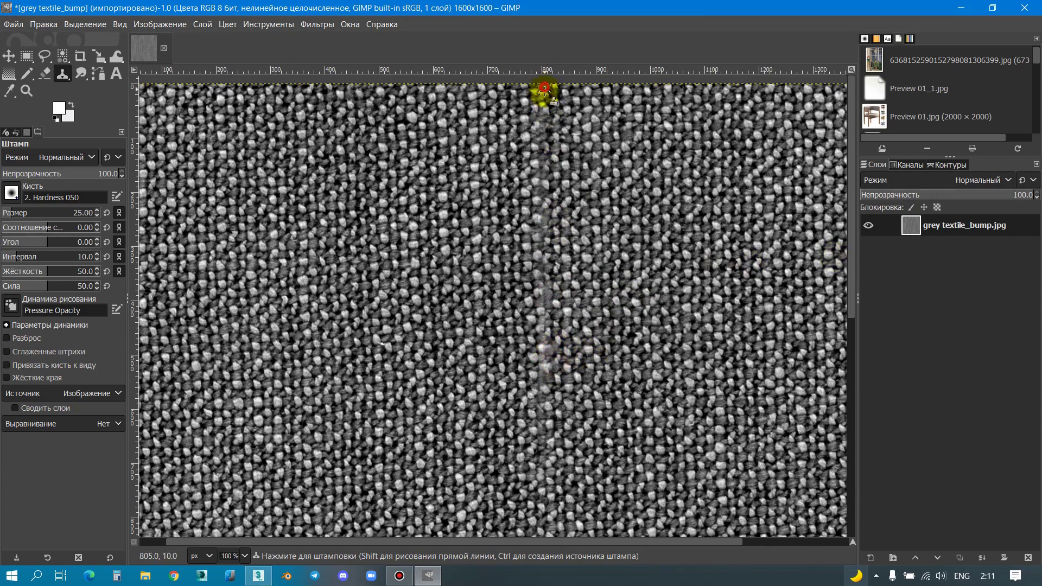
Step: Offset the textile bump layer 800 px vertically with wrap-around
{"action": "scroll", "coordinate": [548, 100], "scroll_direction": "down", "scroll_amount": 2, "text": "ctrl"}
{"action": "right_click", "coordinate": [344, 240]}
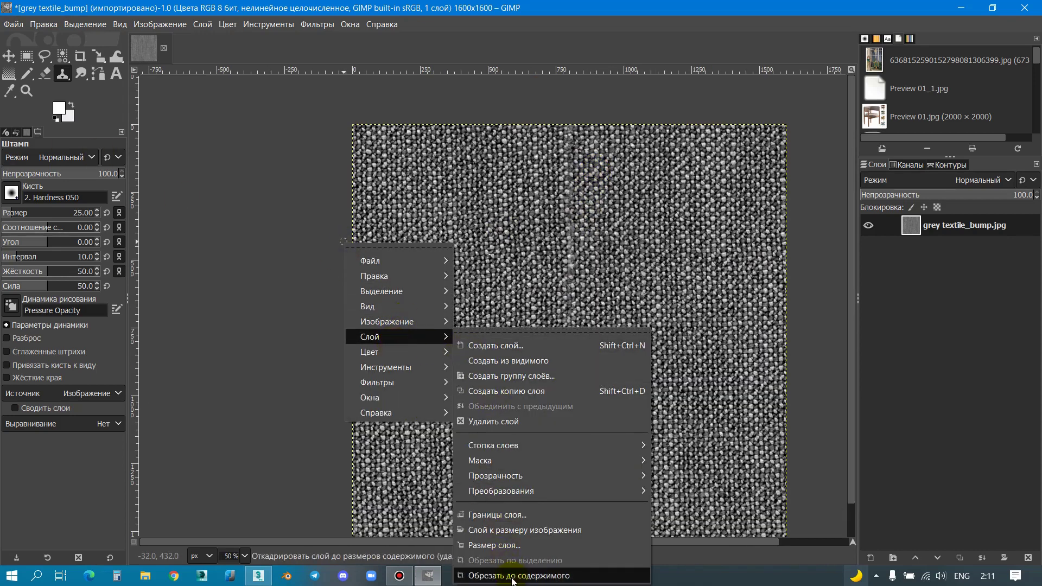
{"action": "mouse_move", "coordinate": [500, 491]}
{"action": "mouse_move", "coordinate": [552, 490]}
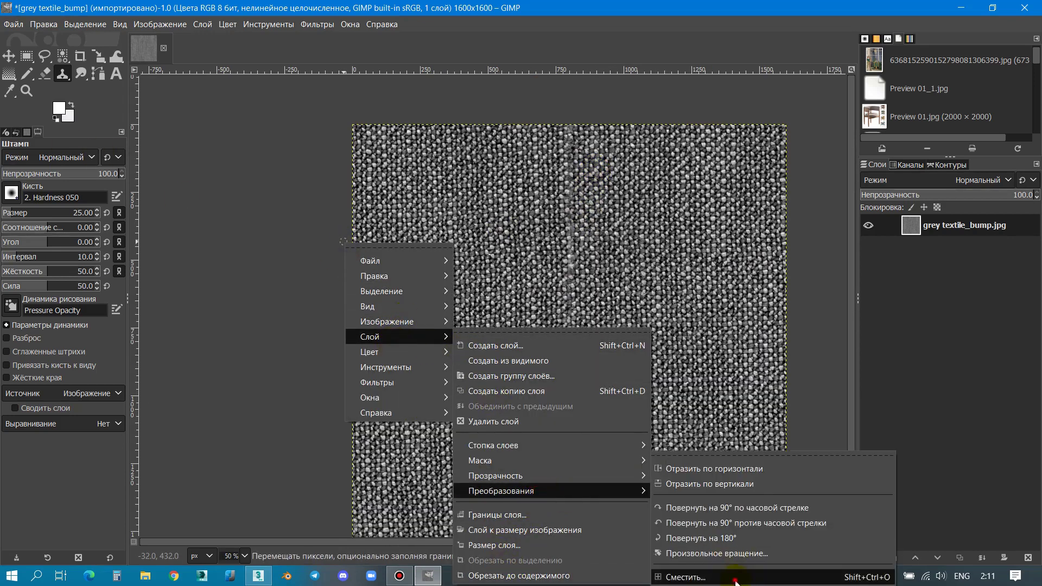
{"action": "left_click", "coordinate": [689, 566]}
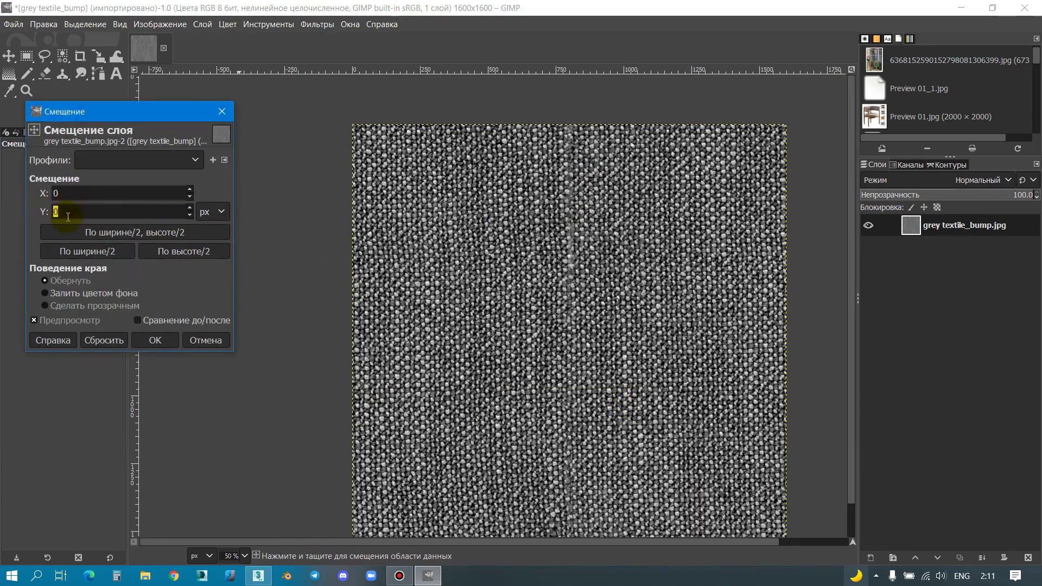
{"action": "type", "text": "800"}
{"action": "left_click", "coordinate": [158, 342]}
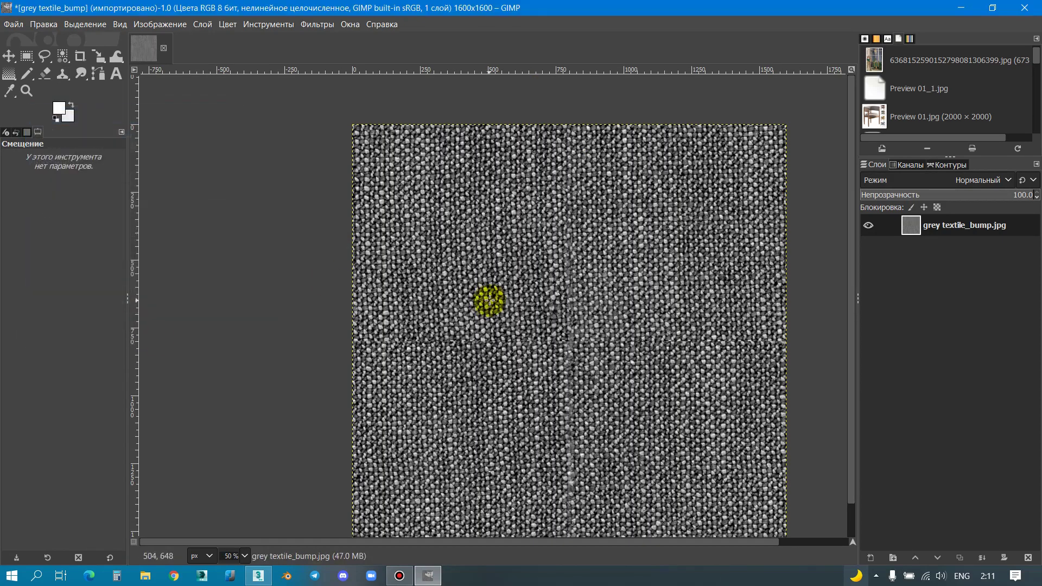
Step: Zoom in on the resulting horizontal seam and reopen the Offset Layer dialog
{"action": "scroll", "coordinate": [349, 332], "scroll_direction": "up", "scroll_amount": 2, "text": "ctrl"}
{"action": "scroll", "coordinate": [361, 361], "scroll_direction": "up", "scroll_amount": 2, "text": "ctrl"}
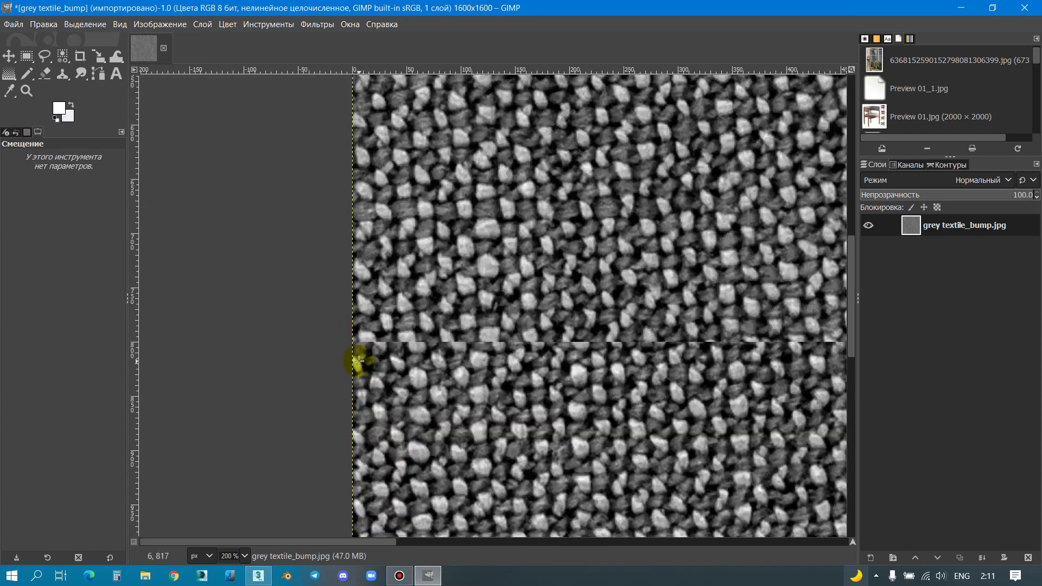
{"action": "scroll", "coordinate": [379, 349], "scroll_direction": "up", "scroll_amount": 1, "text": "ctrl"}
{"action": "scroll", "coordinate": [399, 340], "scroll_direction": "up", "scroll_amount": 2, "text": "ctrl"}
{"action": "key", "text": "shift+ctrl+o"}
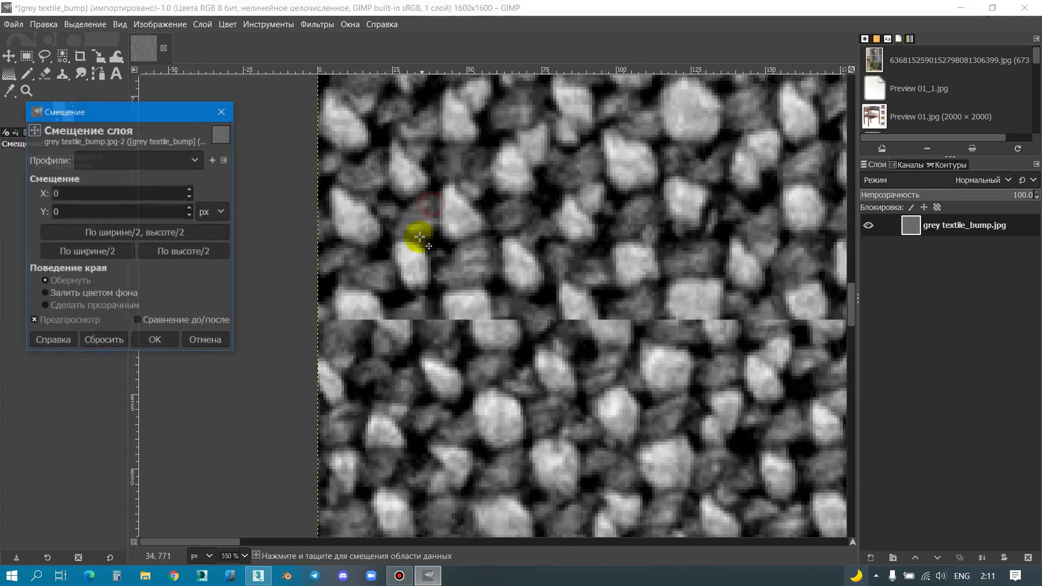
Step: Close the Offset dialog and start cloning weave over the seam's left part
{"action": "left_click", "coordinate": [220, 111]}
{"action": "left_click", "coordinate": [62, 73]}
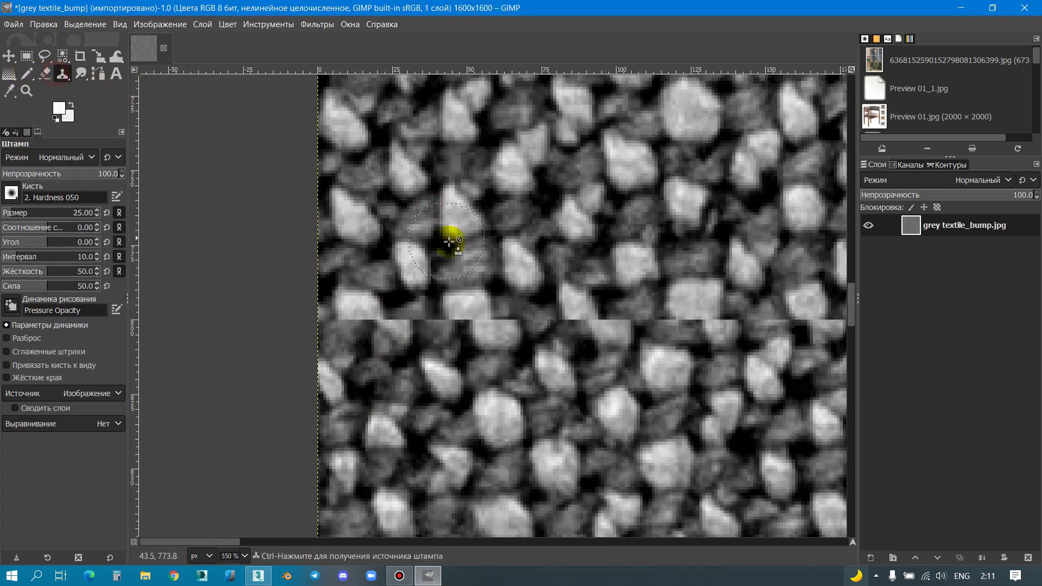
{"action": "left_click", "coordinate": [471, 272], "text": "ctrl"}
{"action": "left_click_drag", "start_coordinate": [401, 312], "coordinate": [539, 320]}
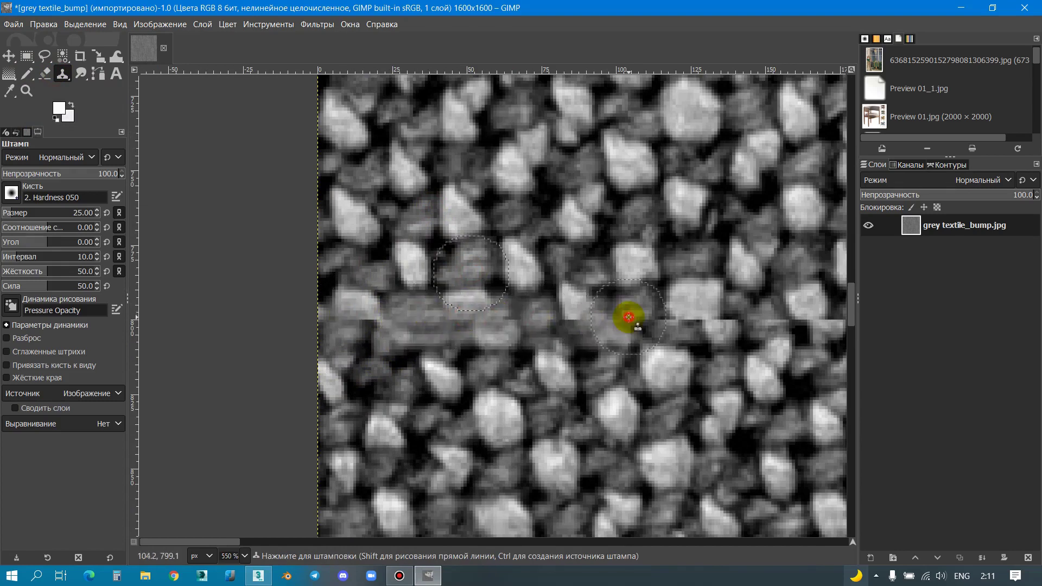
{"action": "left_click_drag", "start_coordinate": [539, 321], "coordinate": [563, 317]}
{"action": "scroll", "coordinate": [380, 278], "scroll_direction": "down", "scroll_amount": 3, "text": "ctrl"}
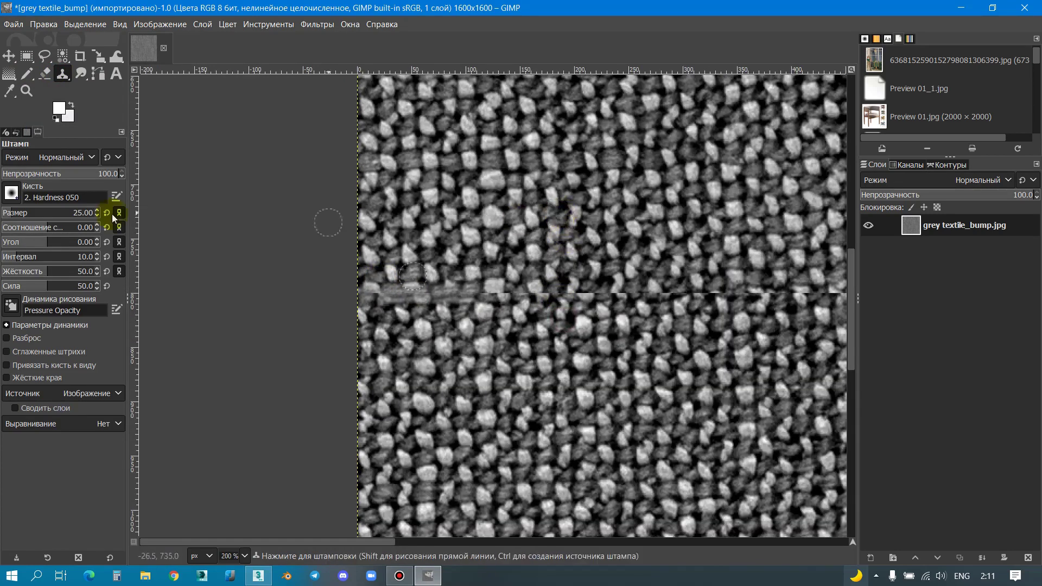
{"action": "scroll", "coordinate": [573, 268], "scroll_direction": "up", "scroll_amount": 1, "text": "ctrl"}
{"action": "left_click", "coordinate": [573, 268], "text": "ctrl"}
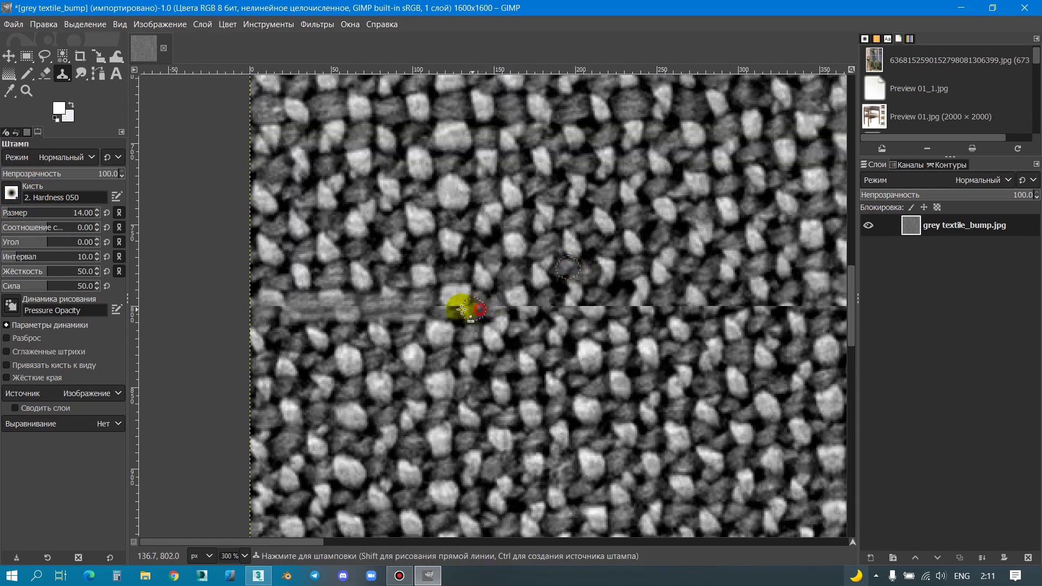
{"action": "left_click_drag", "start_coordinate": [517, 309], "coordinate": [494, 307]}
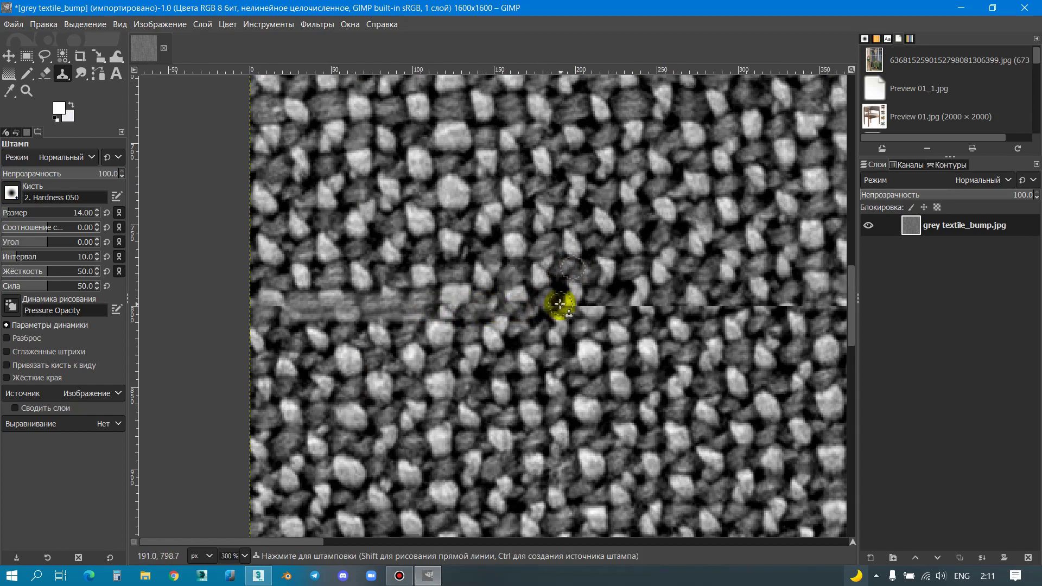
{"action": "left_click_drag", "start_coordinate": [568, 306], "coordinate": [605, 306]}
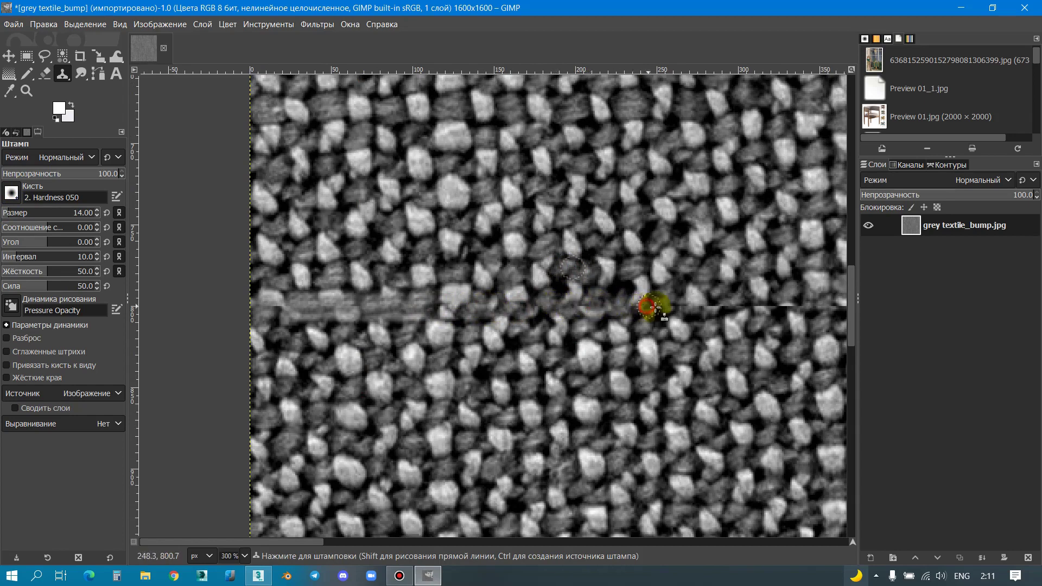
Step: Continue cloning weave along the middle of the horizontal seam from higher sources
{"action": "left_click", "coordinate": [577, 186], "text": "ctrl"}
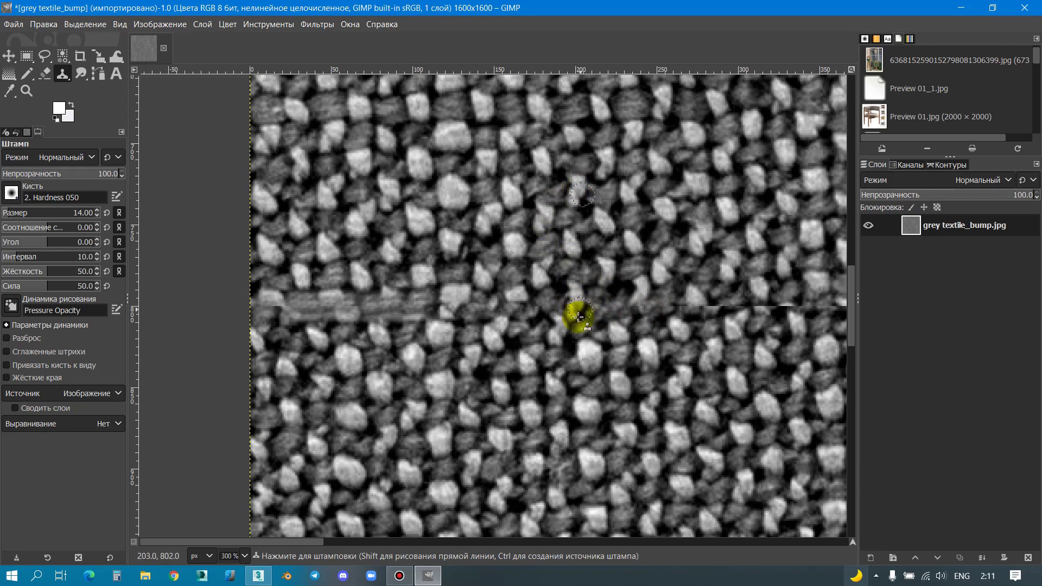
{"action": "mouse_move", "coordinate": [579, 317]}
{"action": "left_mouse_down"}
{"action": "mouse_move", "coordinate": [756, 304]}
{"action": "mouse_move", "coordinate": [816, 322]}
{"action": "left_mouse_up"}
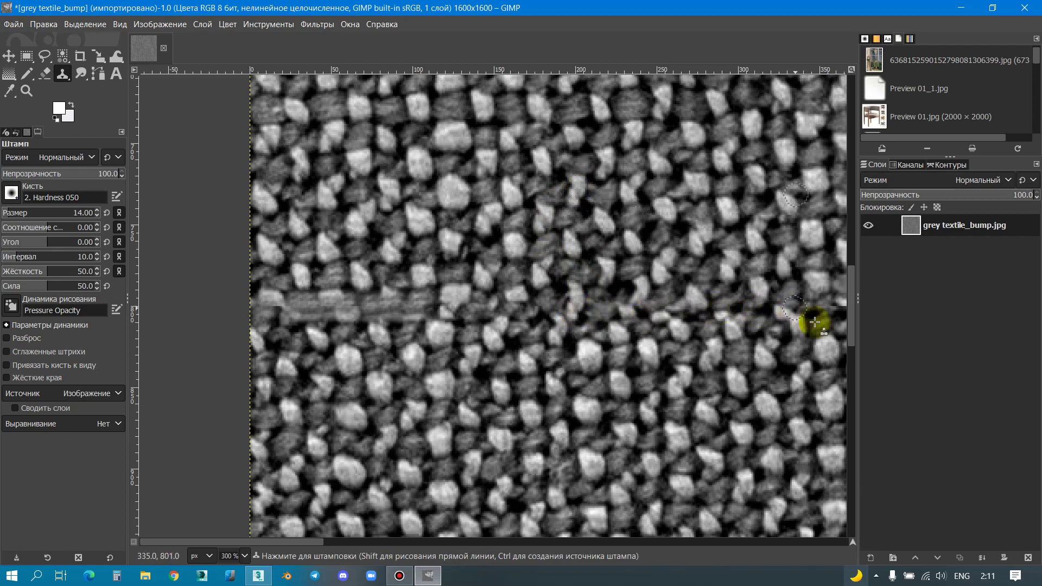
{"action": "middle_click_drag", "start_coordinate": [816, 322], "coordinate": [390, 350]}
{"action": "left_click", "coordinate": [502, 210], "text": "ctrl"}
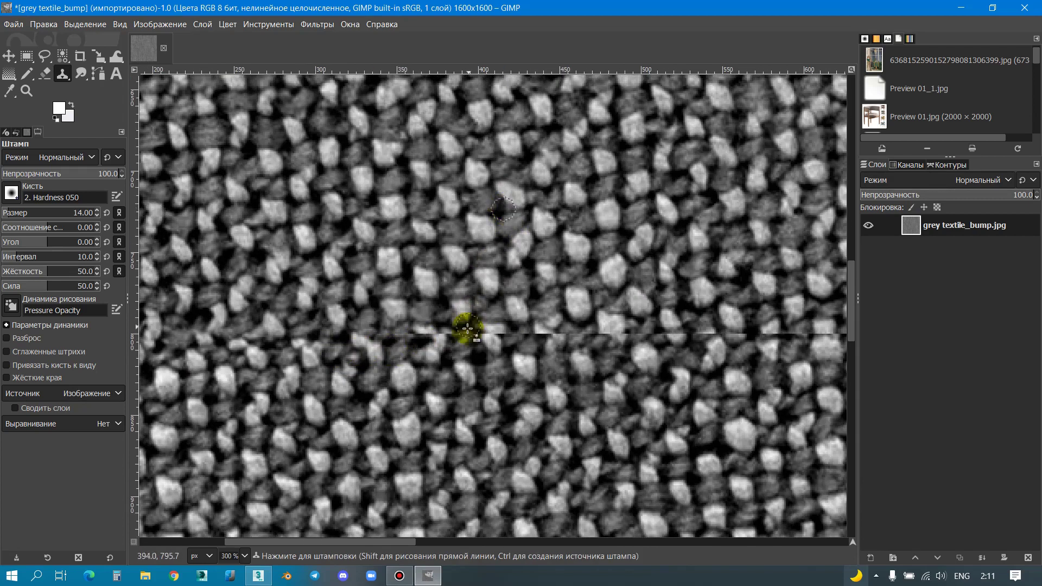
{"action": "mouse_move", "coordinate": [473, 335]}
{"action": "left_mouse_down"}
{"action": "mouse_move", "coordinate": [442, 342]}
{"action": "mouse_move", "coordinate": [465, 326]}
{"action": "mouse_move", "coordinate": [804, 337]}
{"action": "left_mouse_up"}
{"action": "middle_click_drag", "start_coordinate": [809, 339], "coordinate": [386, 342]}
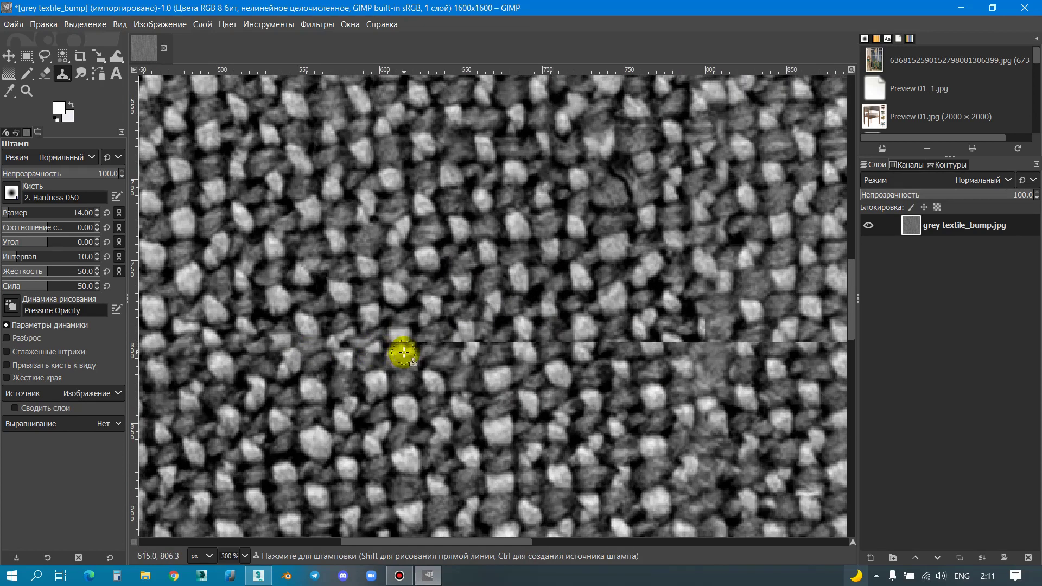
{"action": "left_click", "coordinate": [487, 226], "text": "ctrl"}
{"action": "mouse_move", "coordinate": [416, 345]}
{"action": "left_mouse_down"}
{"action": "mouse_move", "coordinate": [702, 346]}
{"action": "mouse_move", "coordinate": [713, 332]}
{"action": "mouse_move", "coordinate": [791, 349]}
{"action": "left_mouse_up"}
{"action": "middle_click_drag", "start_coordinate": [791, 349], "coordinate": [488, 344]}
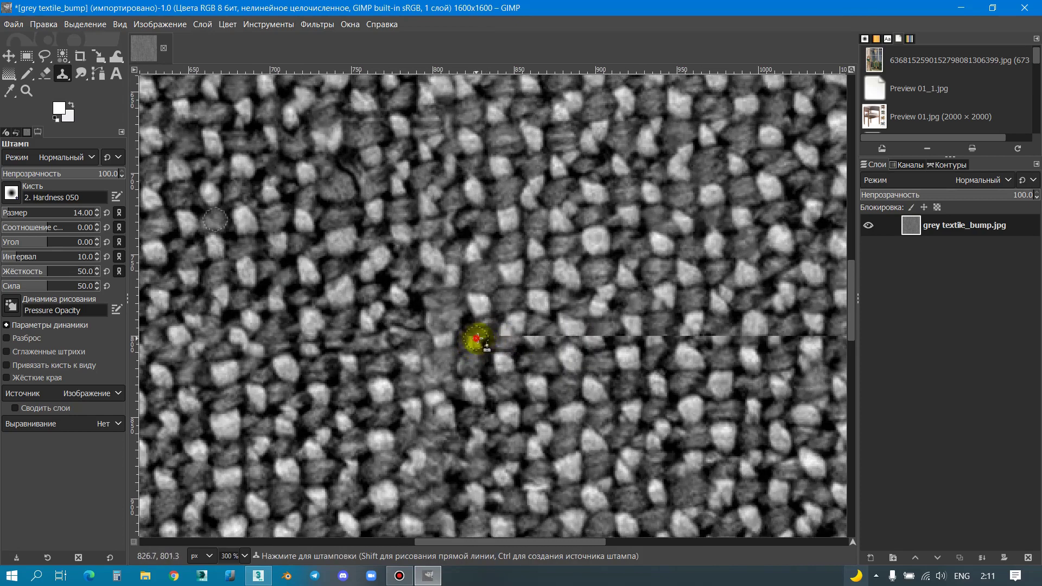
{"action": "left_click_drag", "start_coordinate": [477, 339], "coordinate": [795, 339]}
{"action": "middle_click_drag", "start_coordinate": [796, 339], "coordinate": [434, 340]}
{"action": "left_click_drag", "start_coordinate": [434, 340], "coordinate": [785, 345]}
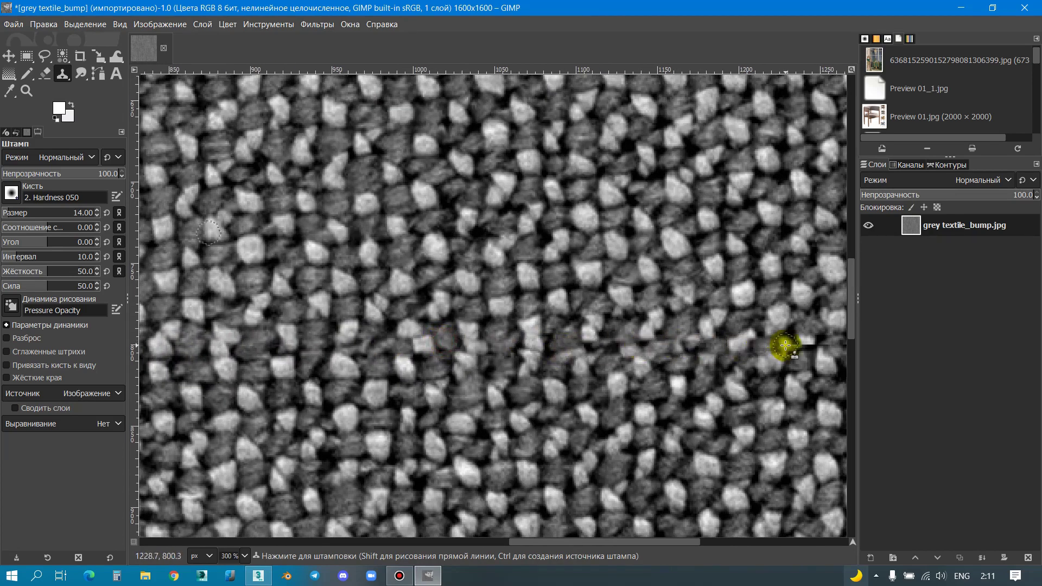
{"action": "middle_click_drag", "start_coordinate": [786, 346], "coordinate": [543, 347]}
Step: Set new sources above the seam and clone weave out to the right edge
{"action": "left_click", "coordinate": [521, 306], "text": "ctrl"}
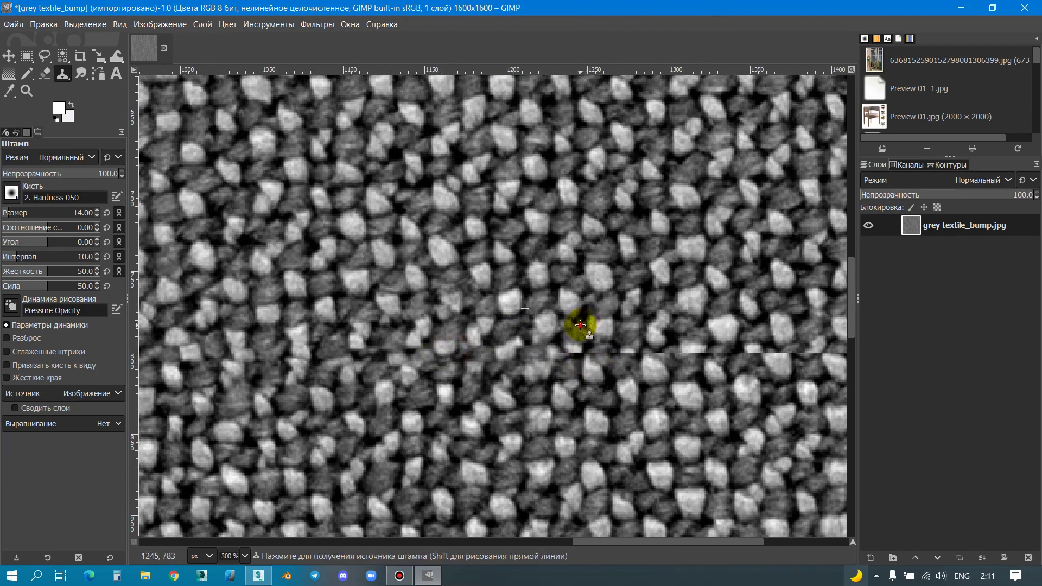
{"action": "left_click", "coordinate": [564, 165], "text": "ctrl"}
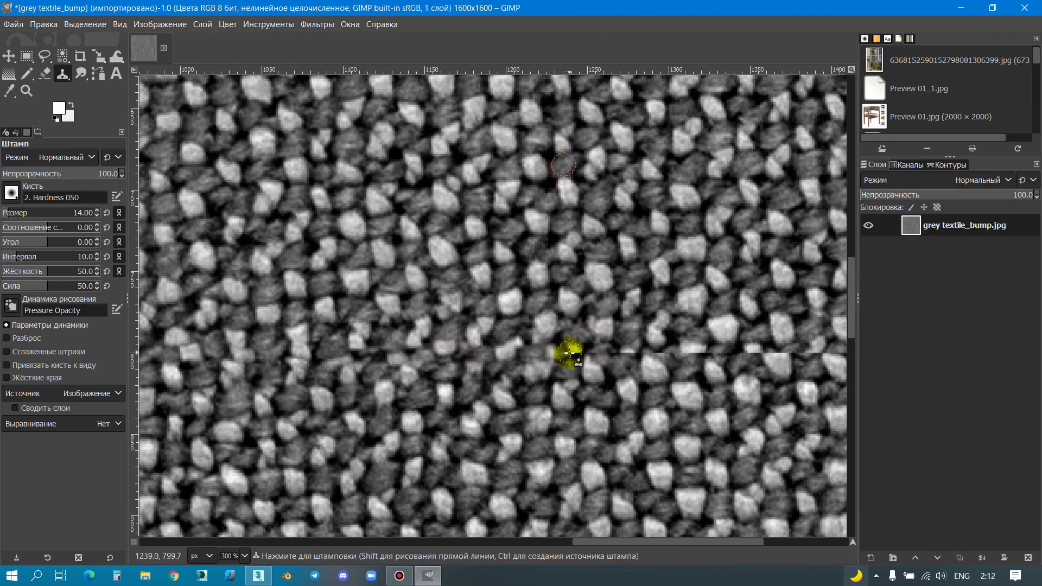
{"action": "left_click_drag", "start_coordinate": [568, 354], "coordinate": [751, 349]}
{"action": "middle_click_drag", "start_coordinate": [752, 349], "coordinate": [595, 329]}
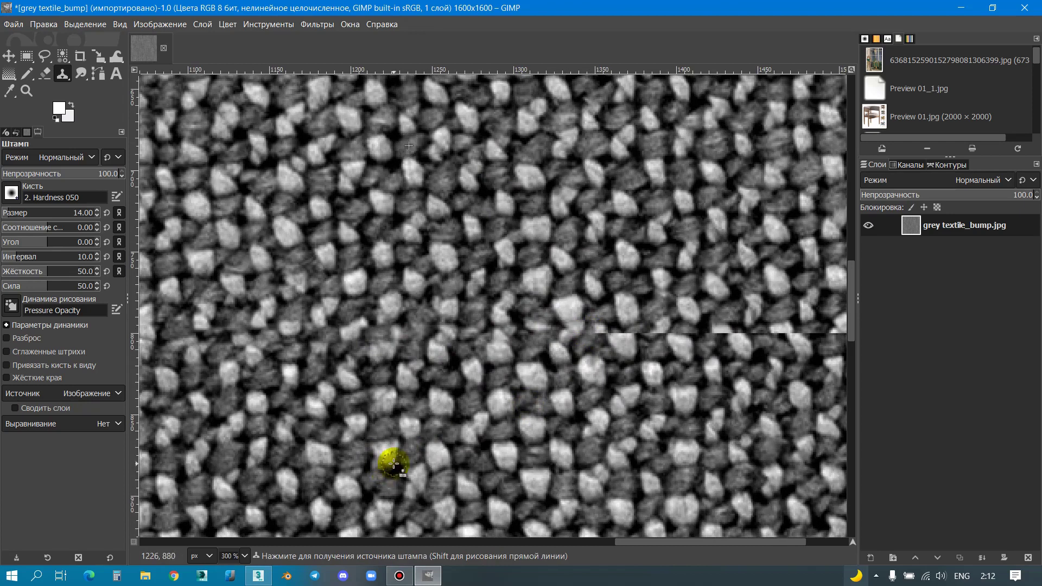
{"action": "left_click_drag", "start_coordinate": [571, 335], "coordinate": [772, 337]}
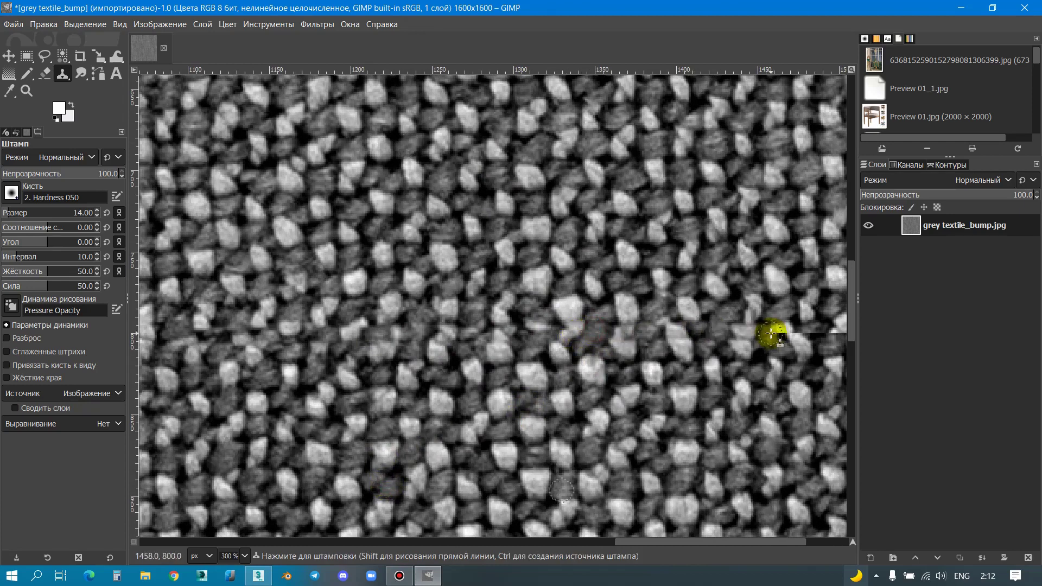
{"action": "middle_click_drag", "start_coordinate": [731, 335], "coordinate": [459, 345]}
{"action": "left_click_drag", "start_coordinate": [460, 345], "coordinate": [698, 345]}
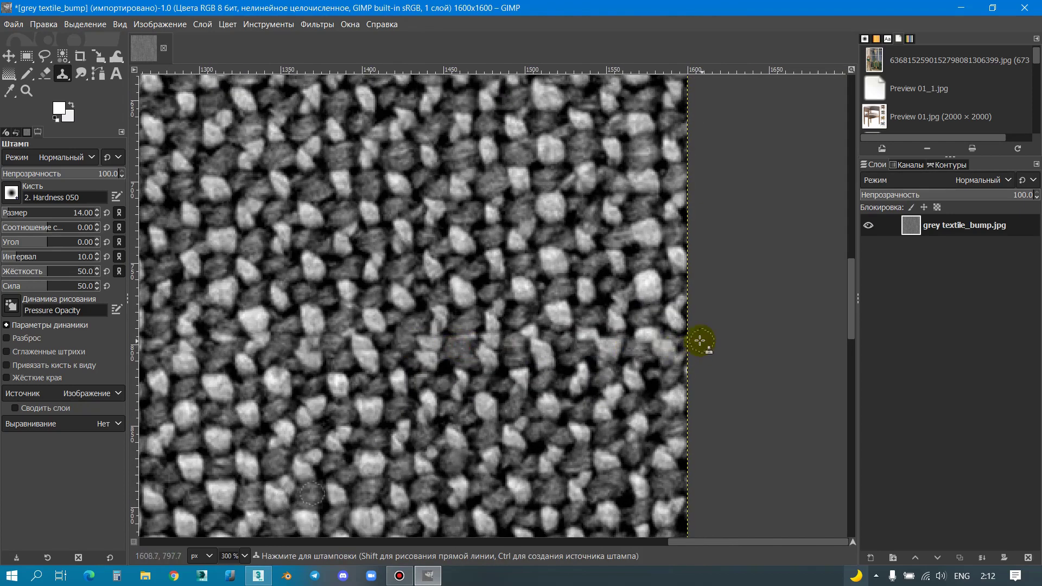
Step: Zoom out to inspect the whole retouched textile texture
{"action": "key", "text": "1"}
{"action": "key", "text": "shift+2"}
{"action": "key", "text": "shift+3"}
{"action": "key", "text": "shift+2"}
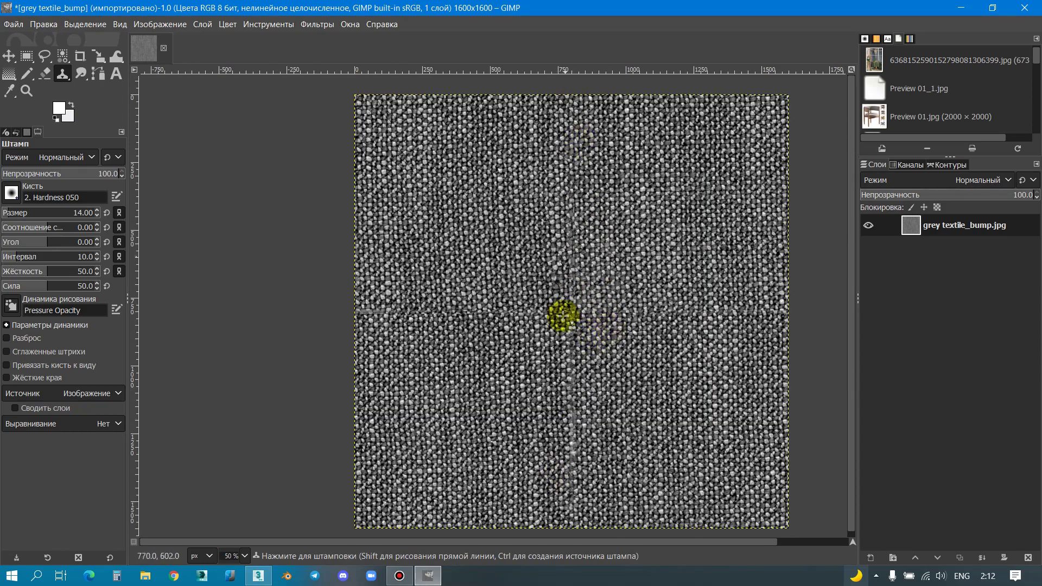
{"action": "scroll", "coordinate": [406, 323], "scroll_direction": "up", "scroll_amount": 3, "text": "ctrl"}
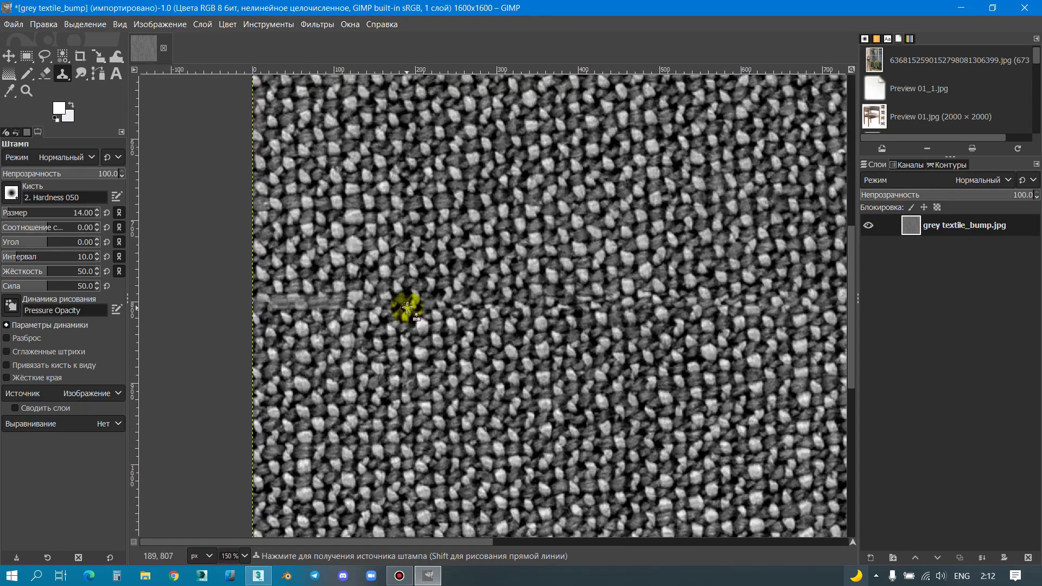
{"action": "scroll", "coordinate": [411, 298], "scroll_direction": "up", "scroll_amount": 1, "text": "ctrl"}
{"action": "scroll", "coordinate": [410, 298], "scroll_direction": "down", "scroll_amount": 1, "text": "ctrl"}
{"action": "scroll", "coordinate": [407, 295], "scroll_direction": "down", "scroll_amount": 2, "text": "ctrl"}
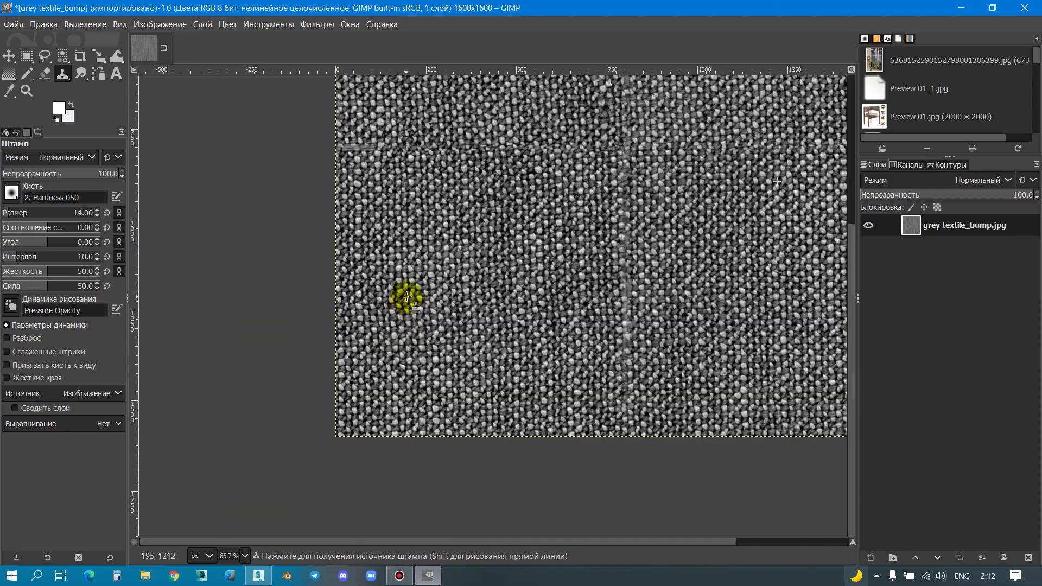
{"action": "scroll", "coordinate": [407, 296], "scroll_direction": "down", "scroll_amount": 2, "text": "ctrl"}
Step: Add an alpha channel to the textile layer
{"action": "right_click", "coordinate": [948, 226]}
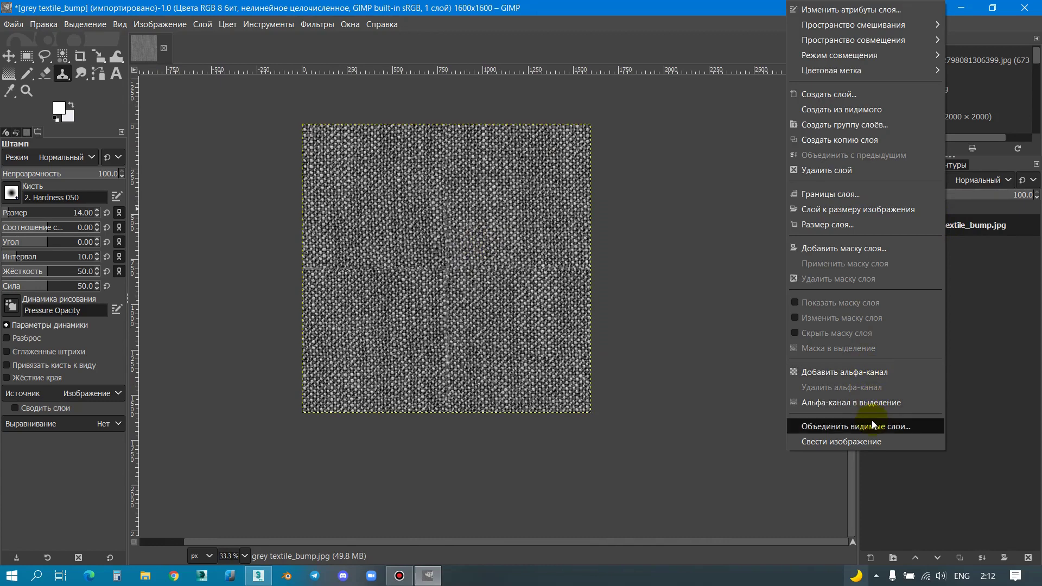
{"action": "left_click", "coordinate": [871, 374]}
{"action": "scroll", "coordinate": [325, 192], "scroll_direction": "up", "scroll_amount": 1, "text": "ctrl"}
Step: Offset the layer by -800 px horizontally and vertically to shift the texture back
{"action": "right_click", "coordinate": [258, 168]}
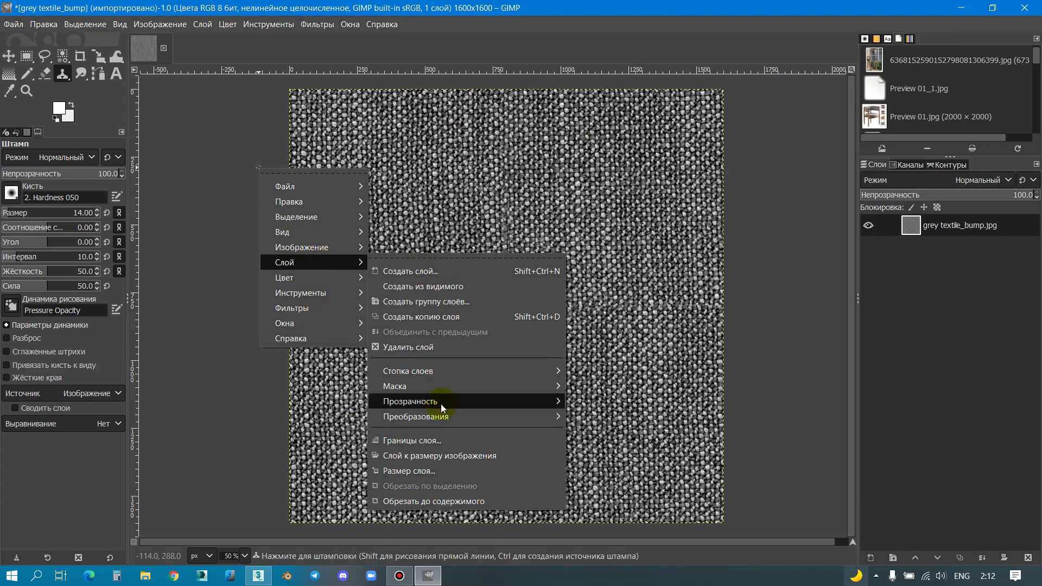
{"action": "mouse_move", "coordinate": [416, 415]}
{"action": "left_click", "coordinate": [685, 534]}
{"action": "type", "text": "-800"}
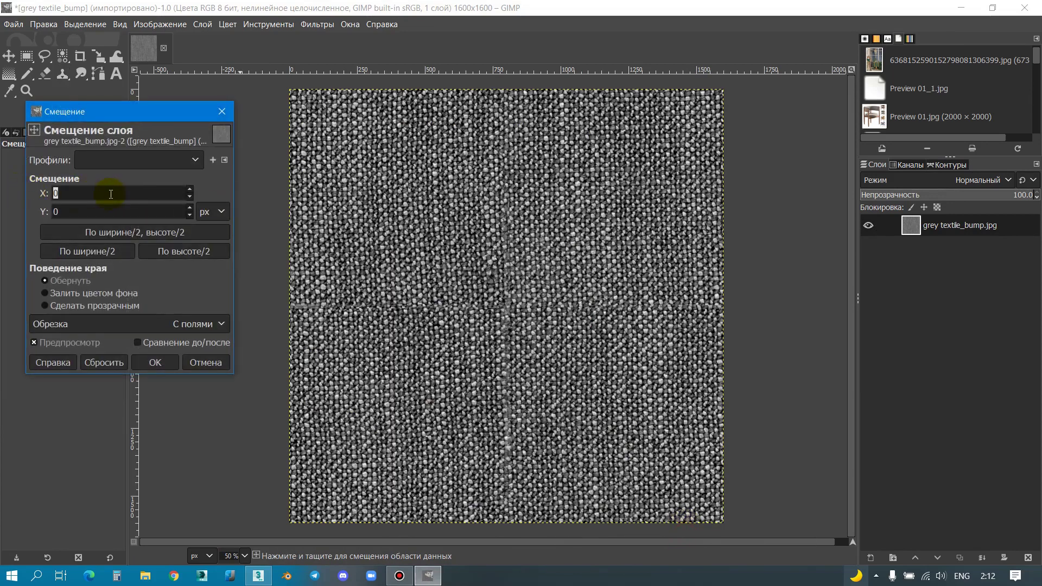
{"action": "double_click", "coordinate": [71, 212]}
{"action": "type", "text": "-800"}
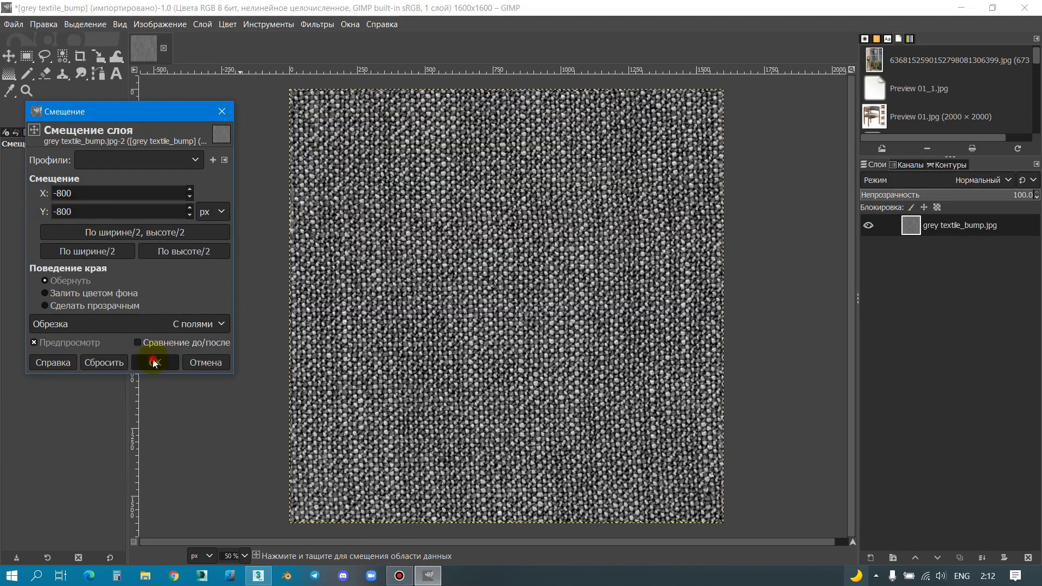
{"action": "left_click", "coordinate": [168, 361]}
{"action": "scroll", "coordinate": [477, 275], "scroll_direction": "down", "scroll_amount": 2, "text": "ctrl"}
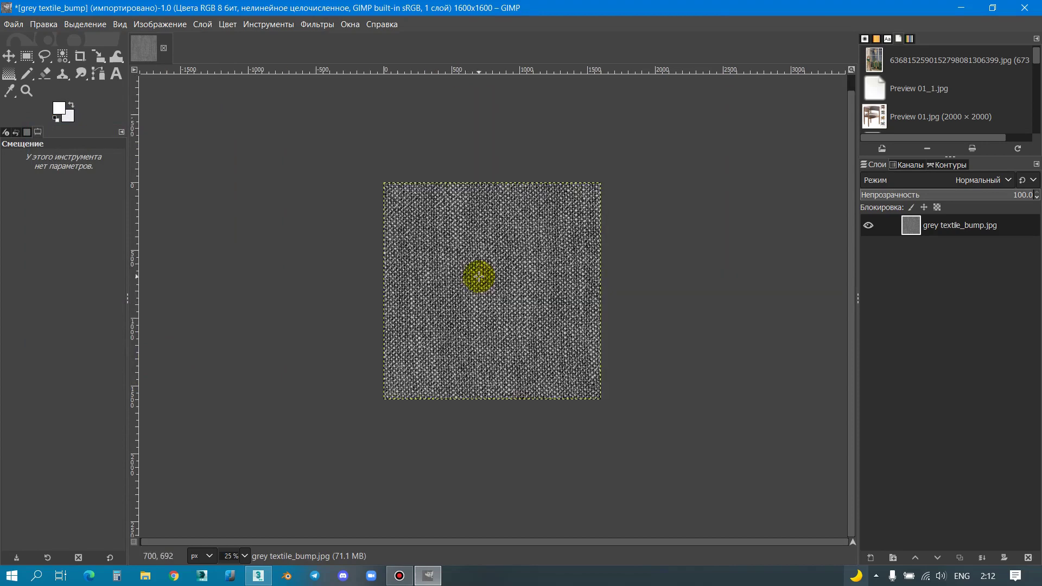
{"action": "scroll", "coordinate": [498, 278], "scroll_direction": "up", "scroll_amount": 1, "text": "ctrl"}
{"action": "scroll", "coordinate": [449, 319], "scroll_direction": "up", "scroll_amount": 3, "text": "ctrl"}
{"action": "scroll", "coordinate": [467, 293], "scroll_direction": "down", "scroll_amount": 2, "text": "ctrl"}
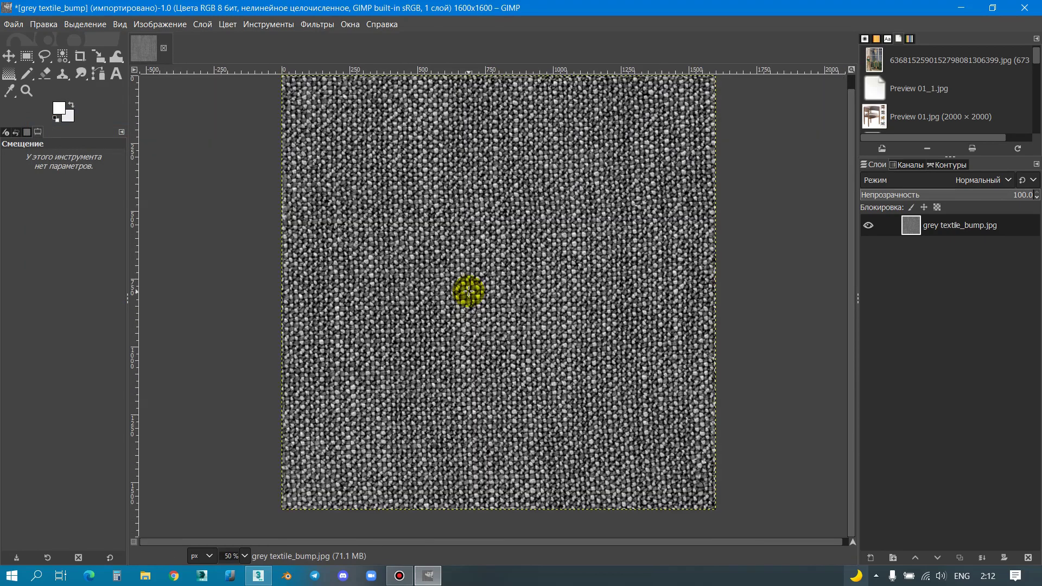
{"action": "key", "text": "shift+ctrl+e"}
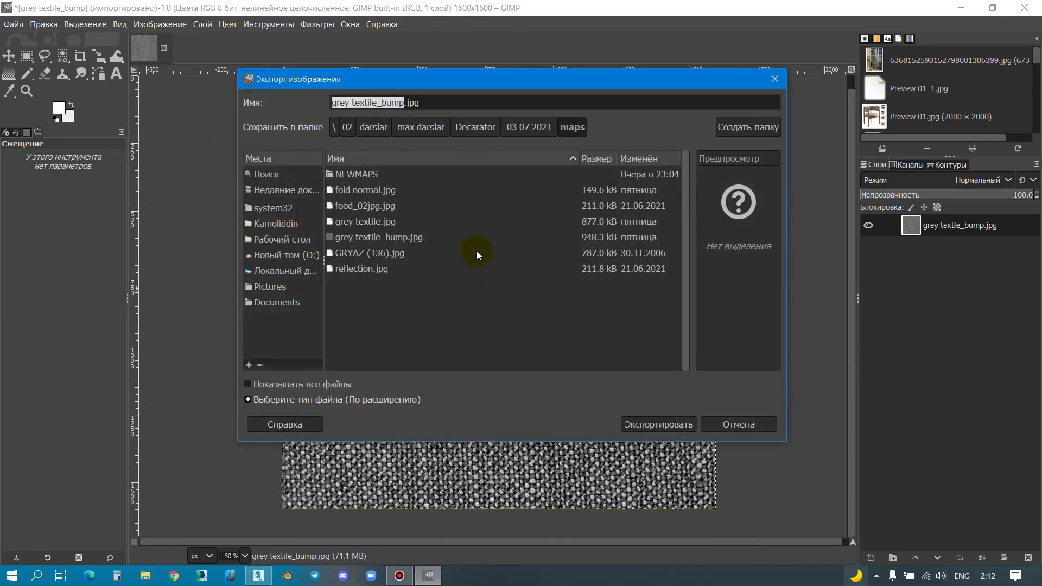
Step: Desaturate the textile texture fully with Hue-Saturation at saturation -100
{"action": "key", "text": "Escape"}
{"action": "right_click", "coordinate": [478, 255]}
{"action": "mouse_move", "coordinate": [531, 367]}
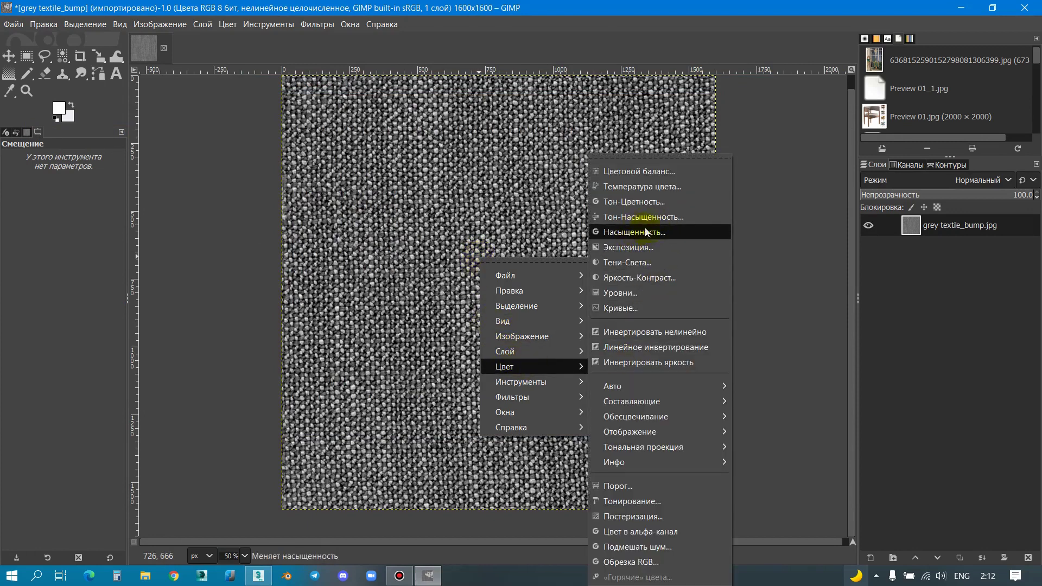
{"action": "left_click", "coordinate": [641, 218]}
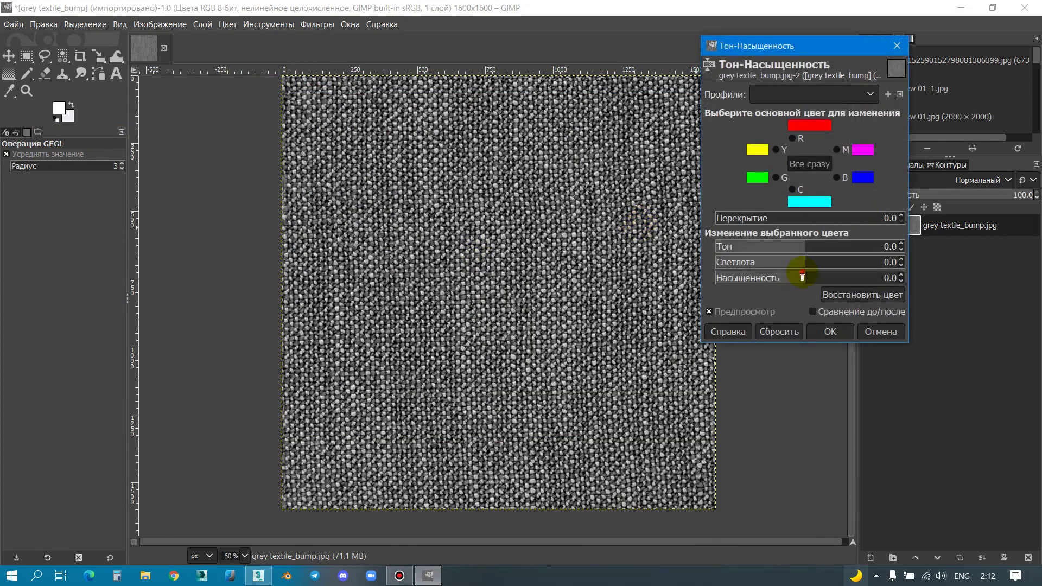
{"action": "left_click_drag", "start_coordinate": [802, 278], "coordinate": [653, 270]}
{"action": "left_click", "coordinate": [820, 329]}
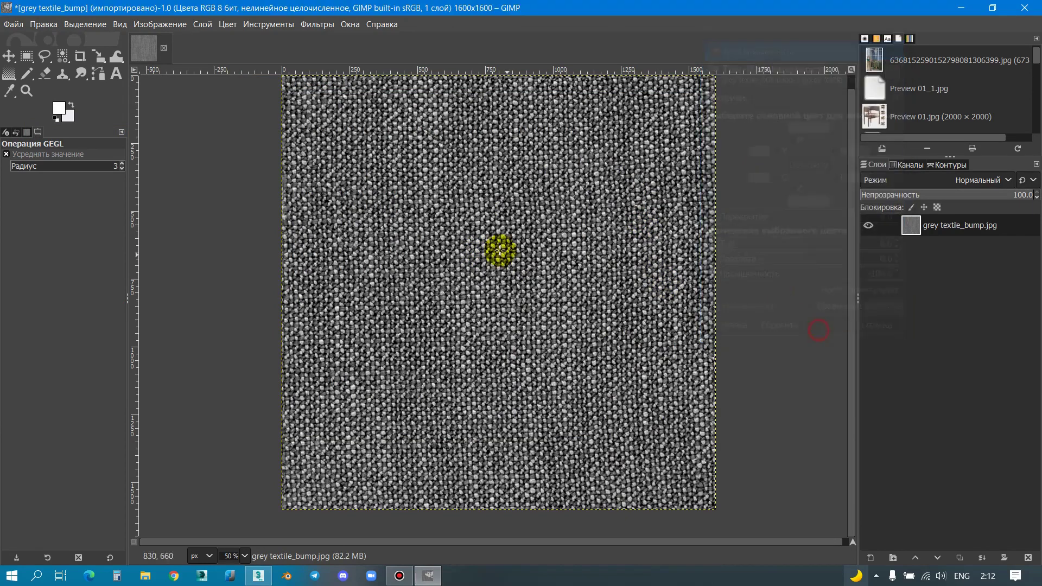
Step: Apply Levels with input black 0, gamma 0.89 and white point 227
{"action": "right_click", "coordinate": [498, 251]}
{"action": "mouse_move", "coordinate": [554, 361]}
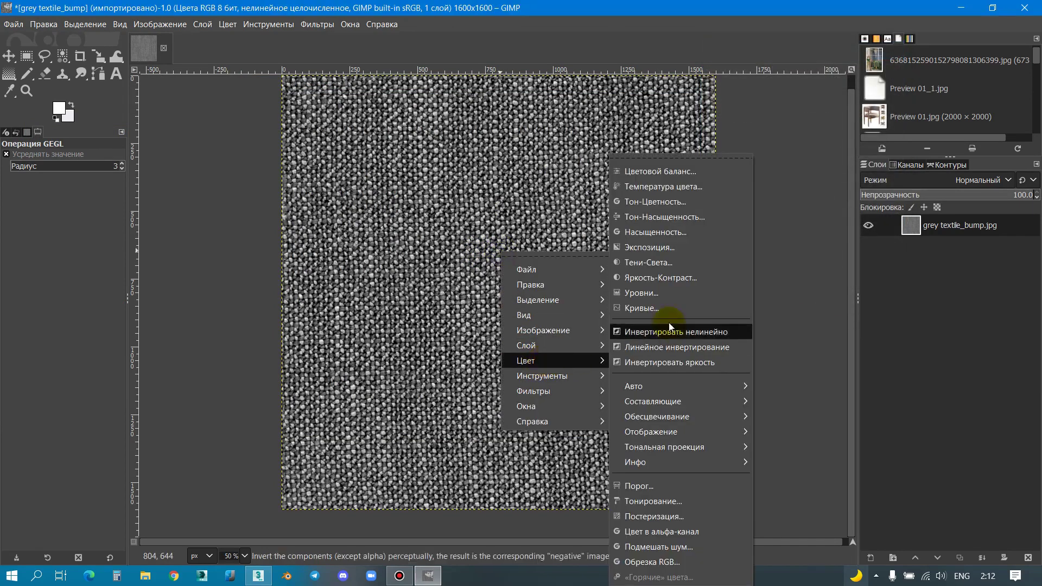
{"action": "left_click", "coordinate": [667, 308]}
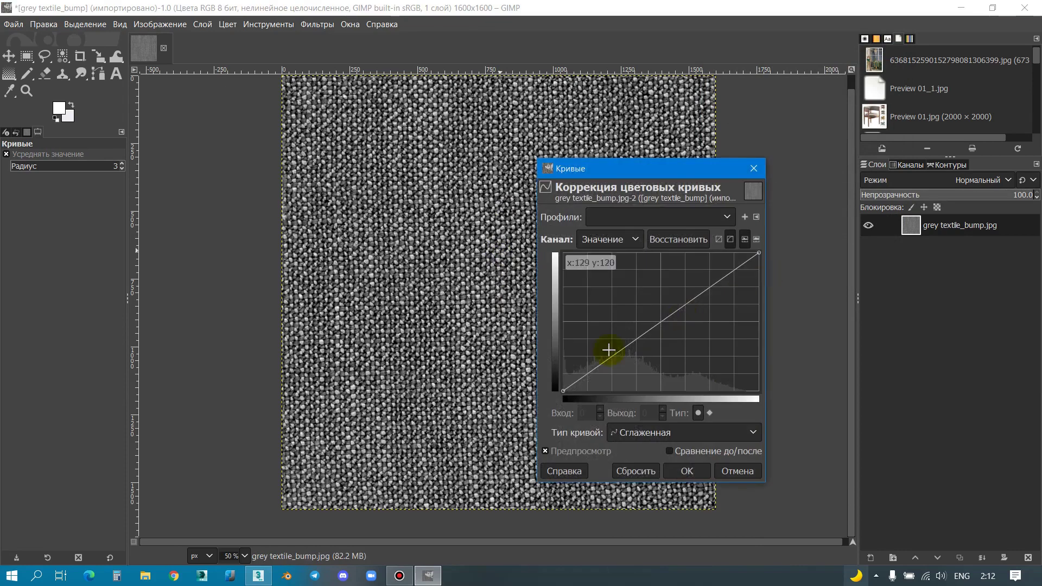
{"action": "key", "text": "Escape"}
{"action": "right_click", "coordinate": [613, 213]}
{"action": "mouse_move", "coordinate": [634, 316]}
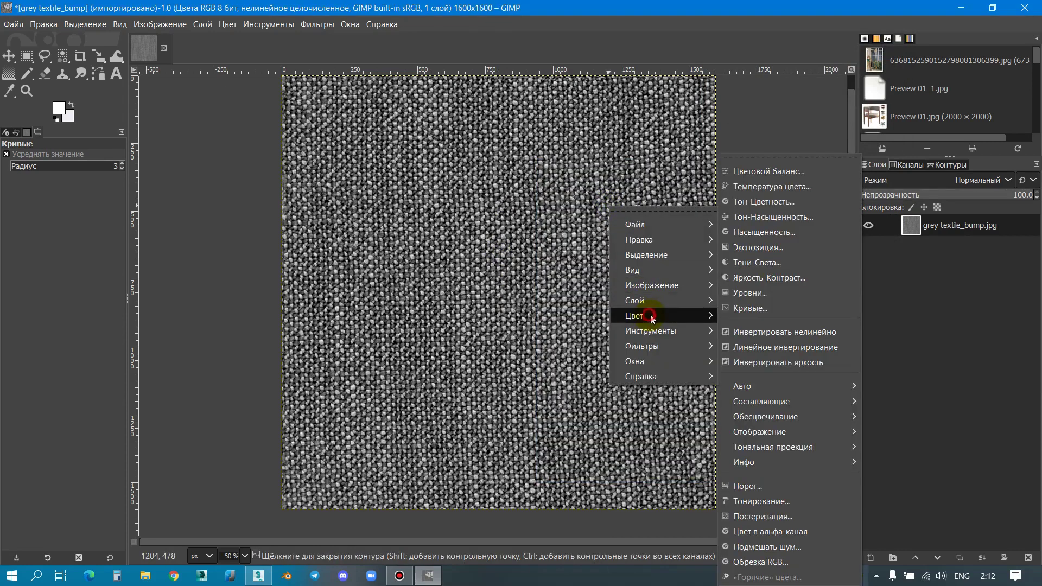
{"action": "left_click", "coordinate": [760, 293]}
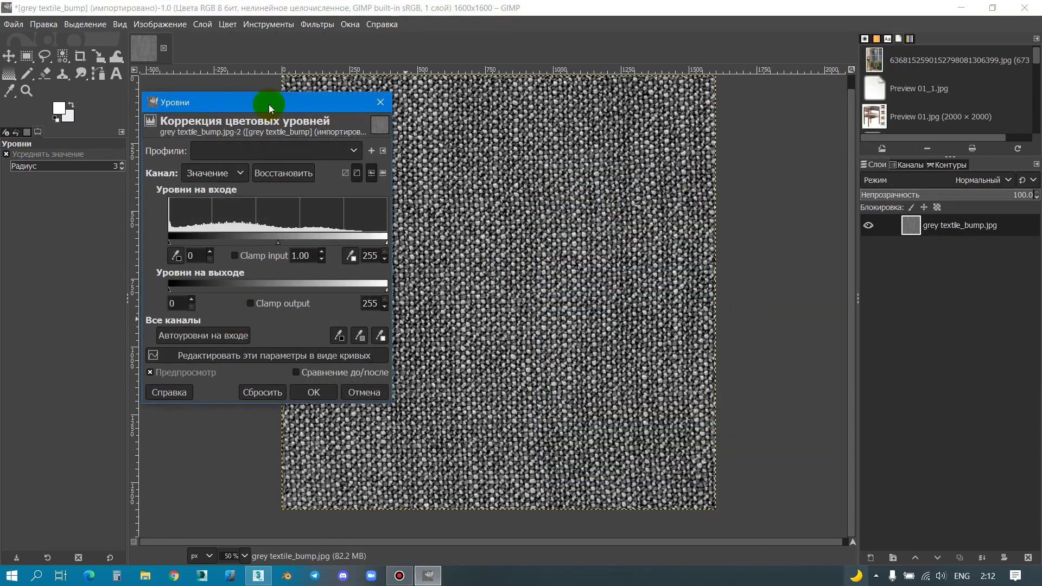
{"action": "left_click_drag", "start_coordinate": [251, 96], "coordinate": [867, 144]}
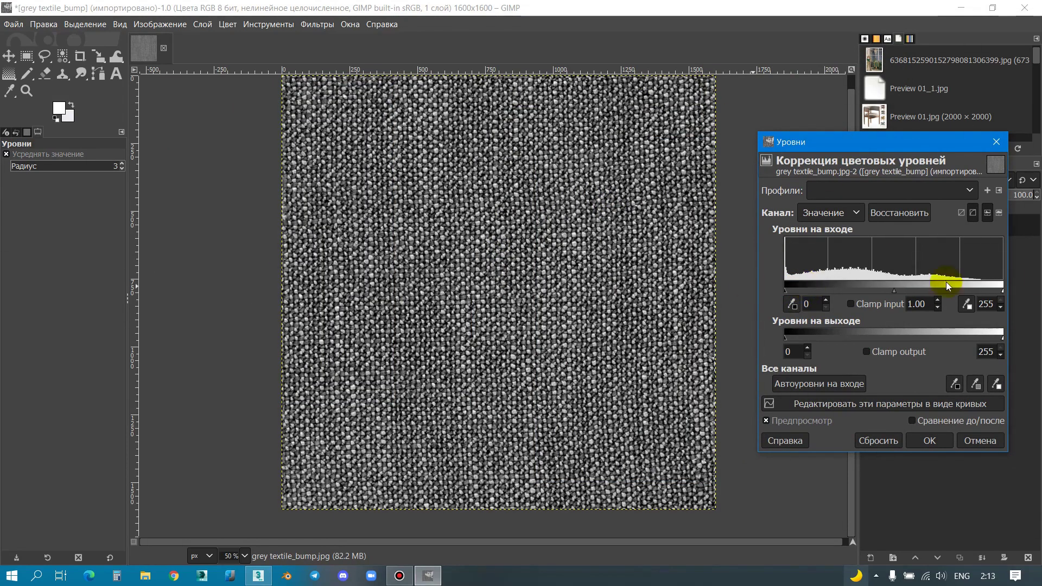
{"action": "left_click_drag", "start_coordinate": [1002, 292], "coordinate": [965, 293]}
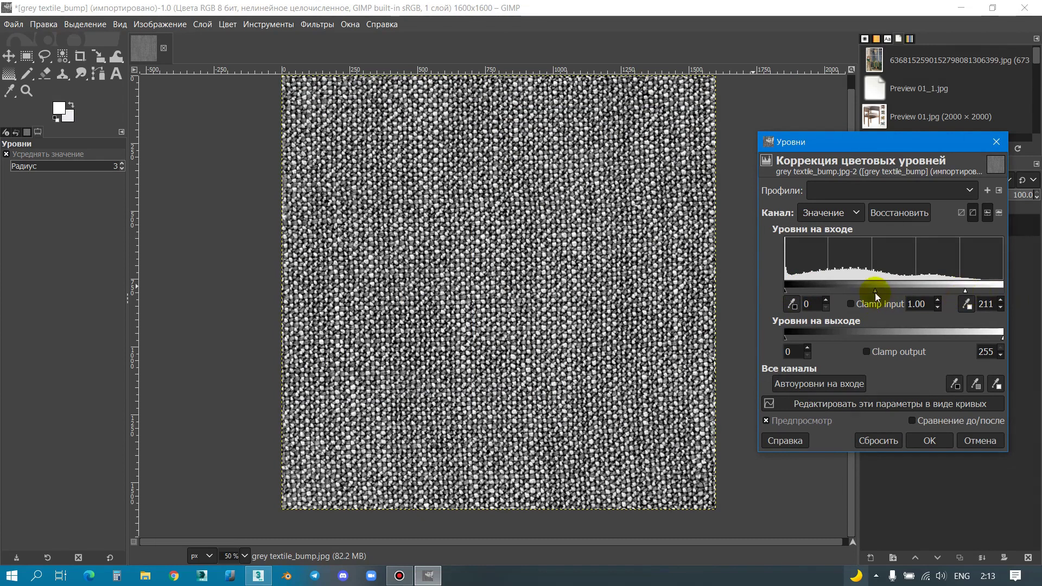
{"action": "left_click_drag", "start_coordinate": [874, 292], "coordinate": [880, 288]}
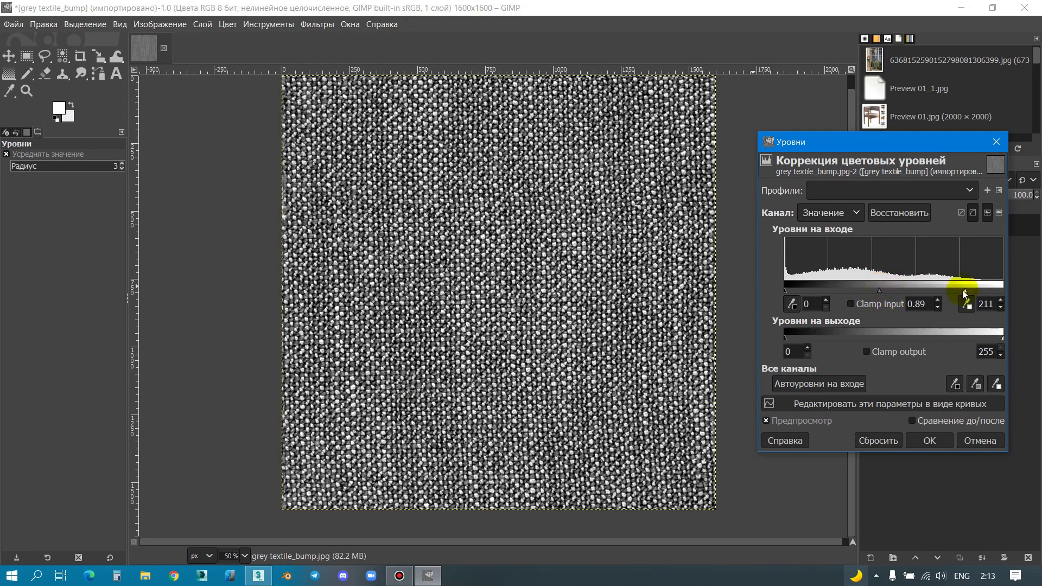
{"action": "left_click_drag", "start_coordinate": [965, 290], "coordinate": [989, 286]}
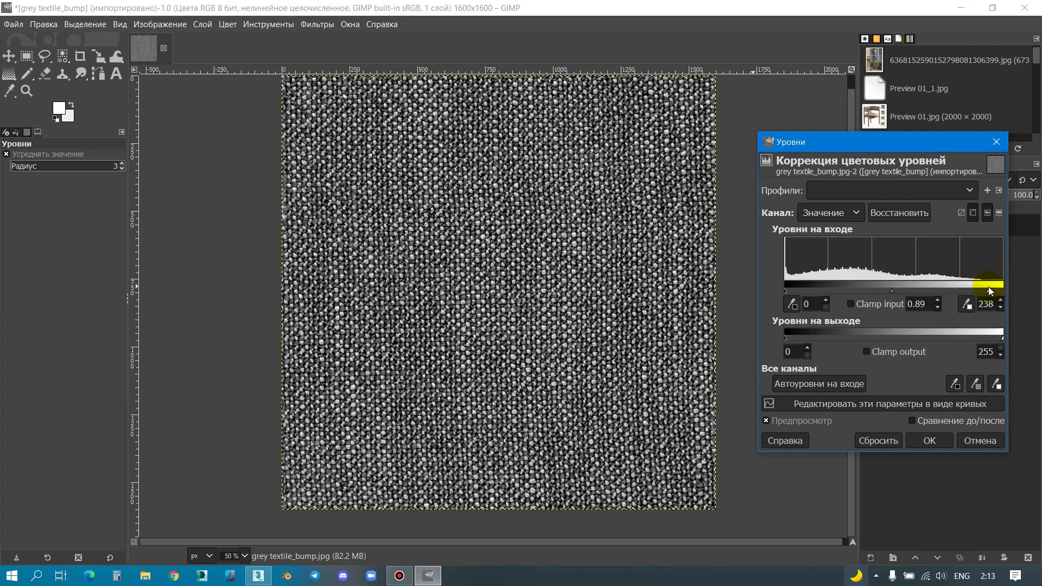
{"action": "left_click", "coordinate": [929, 441]}
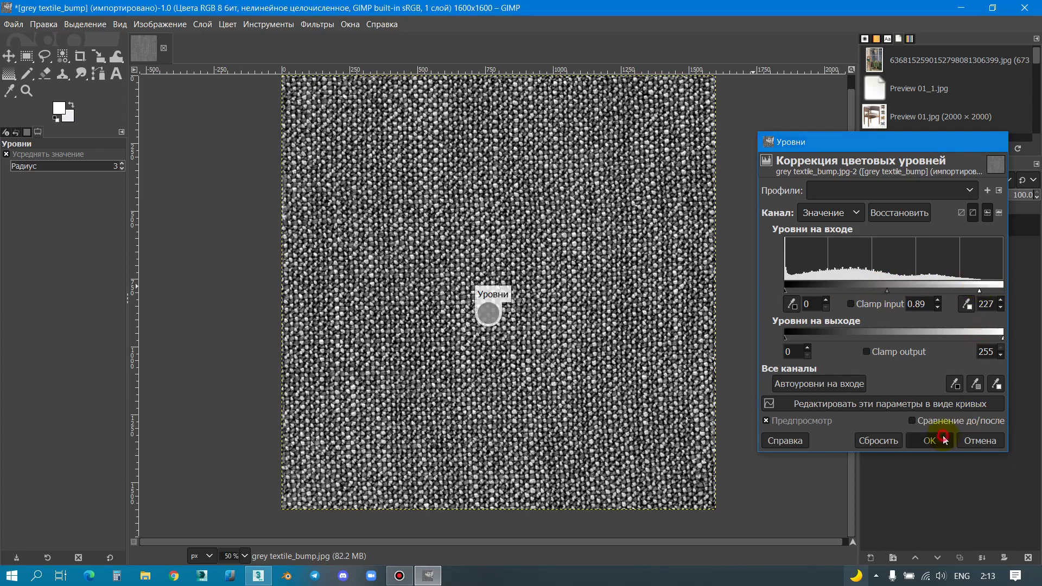
Step: Export the texture as fabric 001.jpg in the maps folder at JPEG quality 94
{"action": "scroll", "coordinate": [444, 294], "scroll_direction": "down", "scroll_amount": 1, "text": "ctrl"}
{"action": "key", "text": "shift+ctrl+e"}
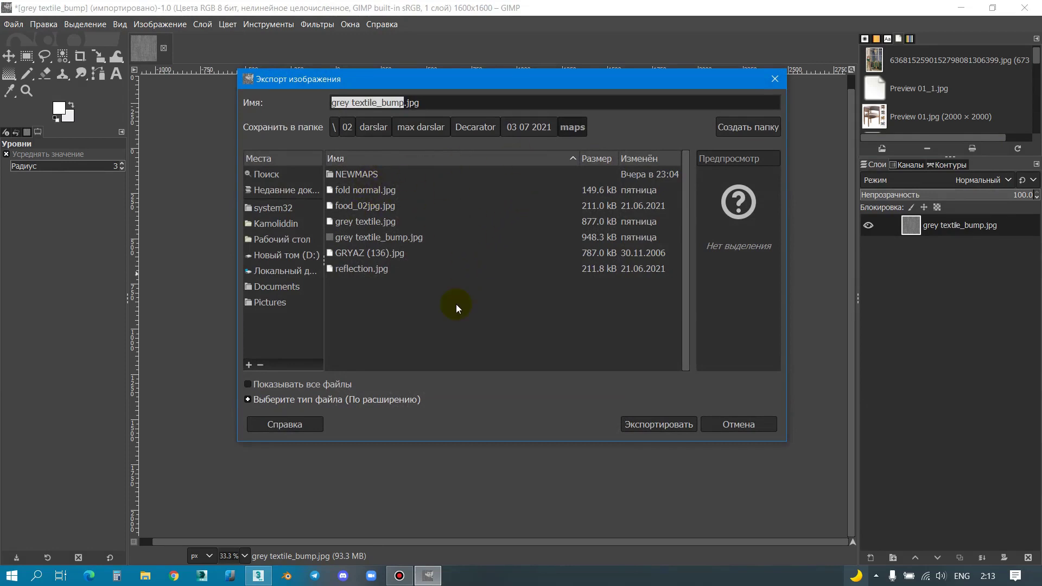
{"action": "type", "text": "fabric 00"}
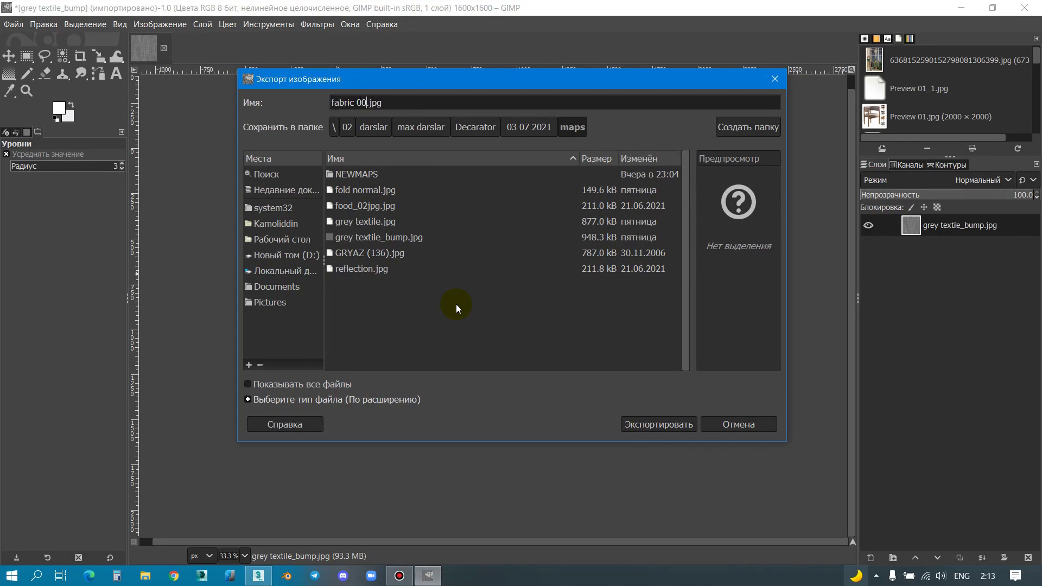
{"action": "type", "text": "1"}
{"action": "key", "text": "Return"}
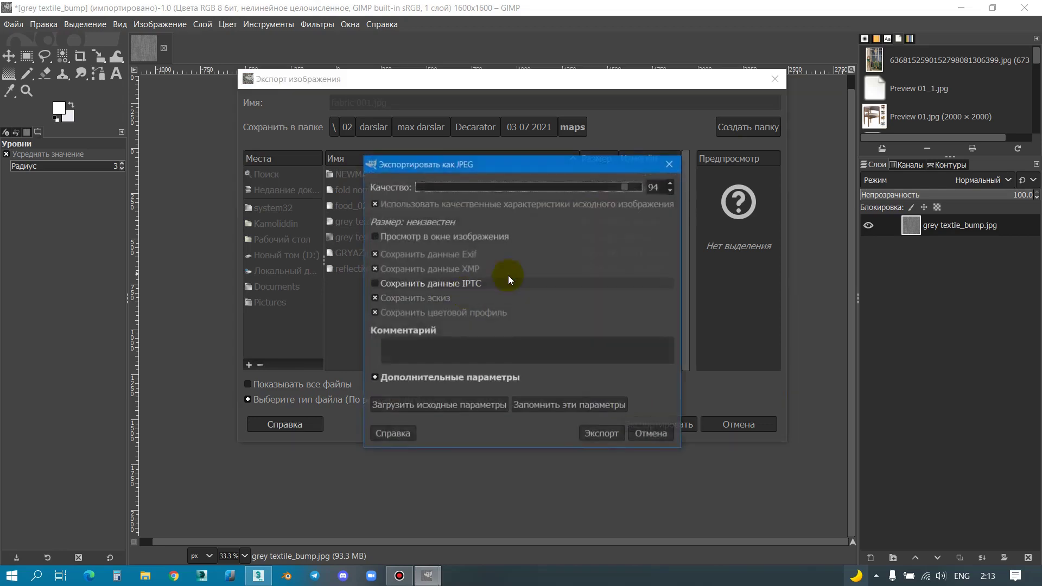
{"action": "left_click", "coordinate": [604, 446]}
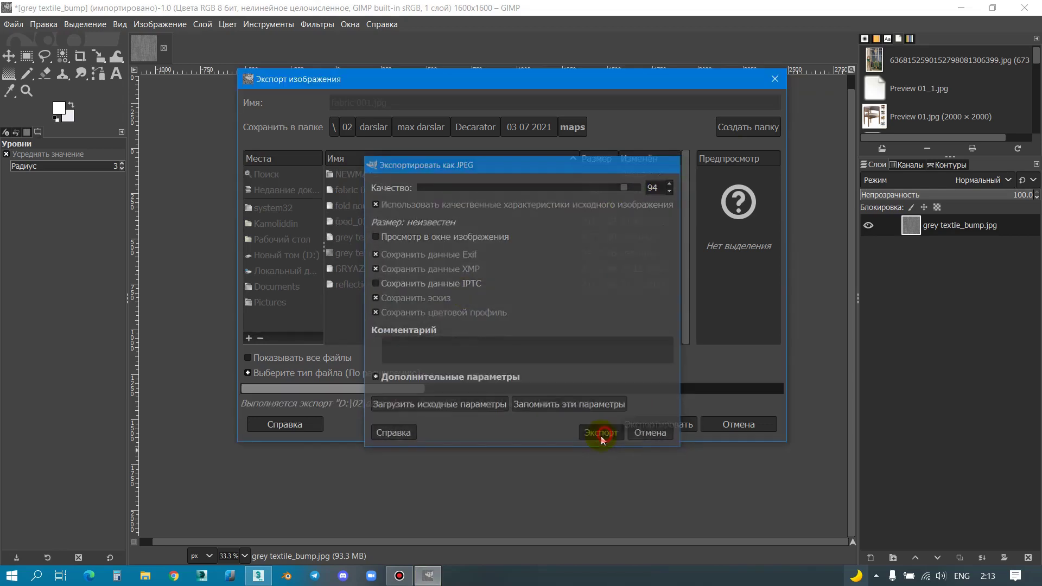
{"action": "mouse_move", "coordinate": [418, 7]}
{"action": "left_mouse_down"}
{"action": "mouse_move", "coordinate": [586, 198]}
{"action": "mouse_move", "coordinate": [660, 93]}
{"action": "left_mouse_up"}
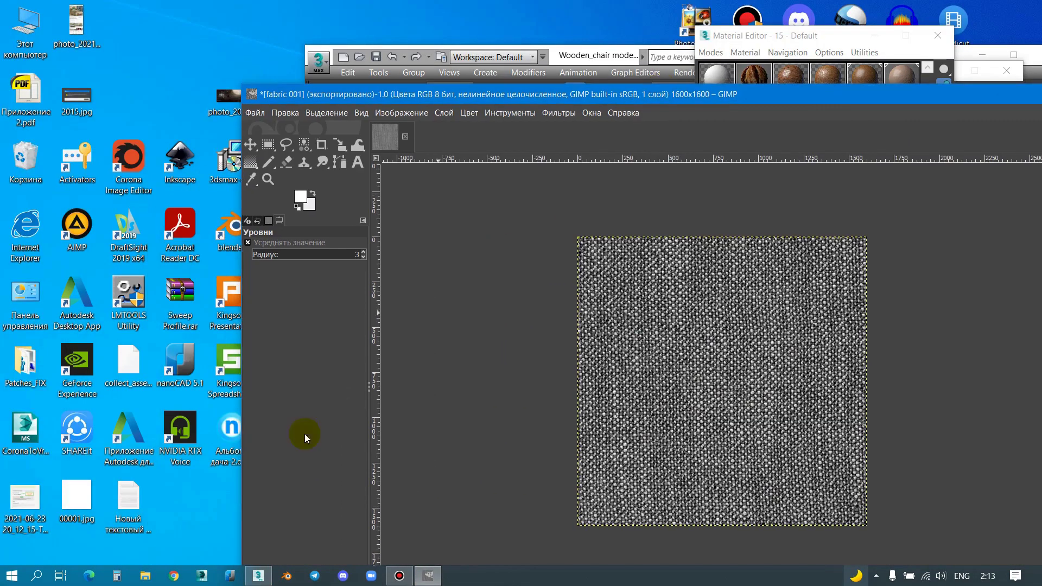
Step: Open the maps folder from File Explorer's frequent list and select grey textile.jpg
{"action": "left_click", "coordinate": [136, 580]}
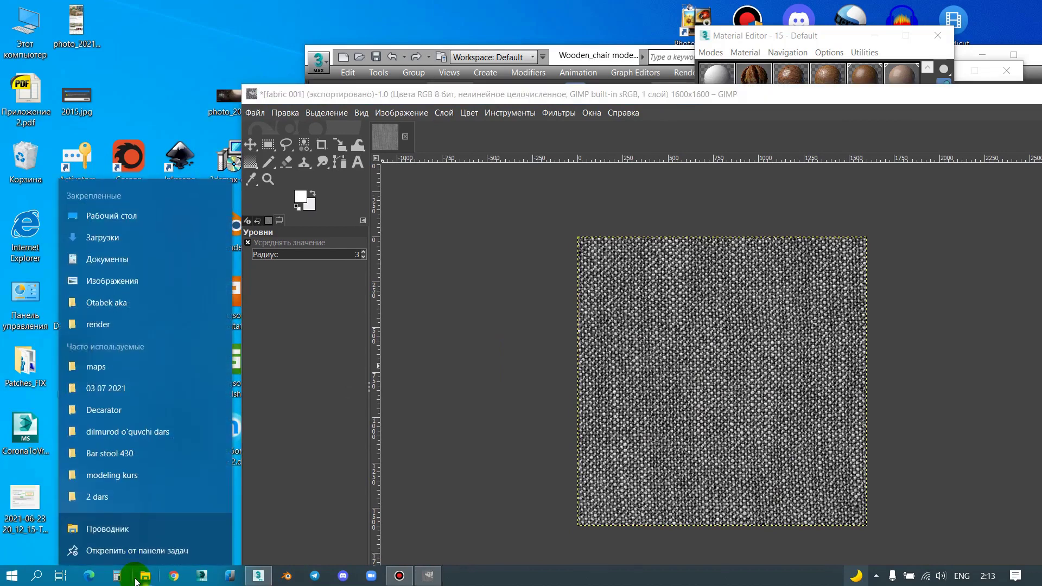
{"action": "left_click", "coordinate": [145, 366]}
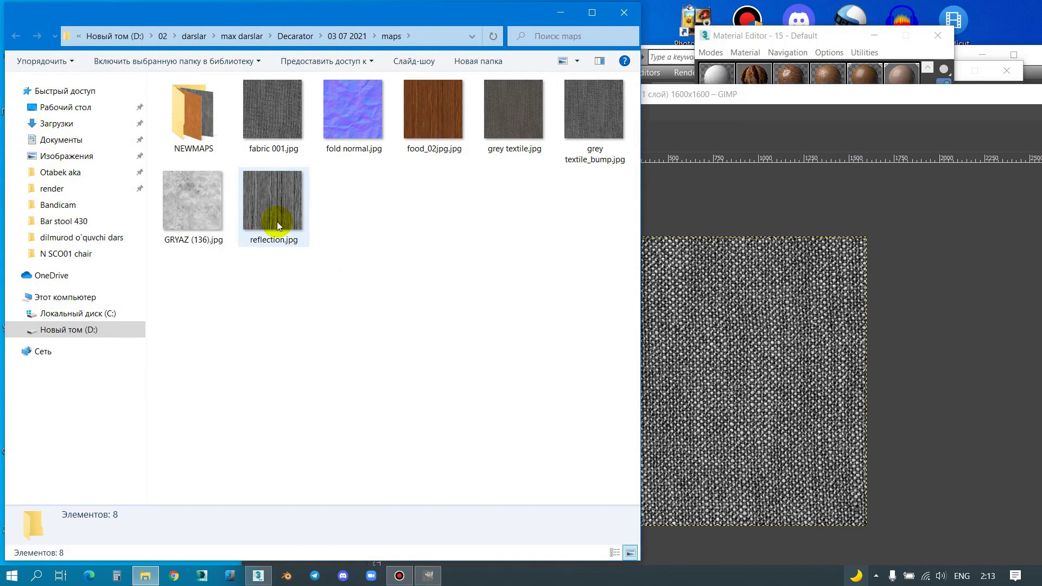
{"action": "left_click", "coordinate": [510, 126]}
Step: View grey textile_bump.jpg in Photo Viewer and browse the folder's images to fold normal.jpg
{"action": "left_click", "coordinate": [595, 117]}
{"action": "double_click", "coordinate": [596, 117]}
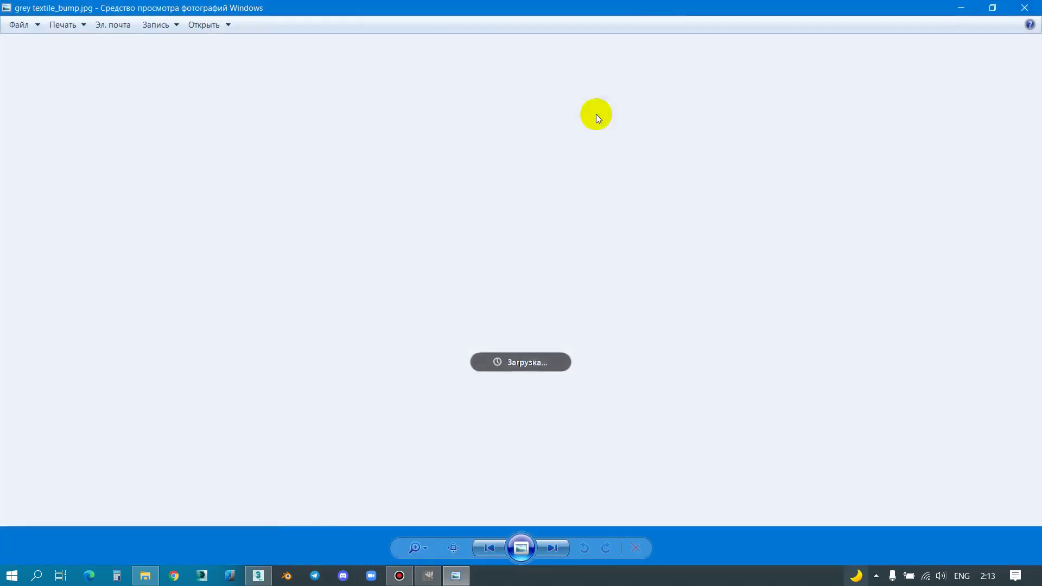
{"action": "key", "text": "Left"}
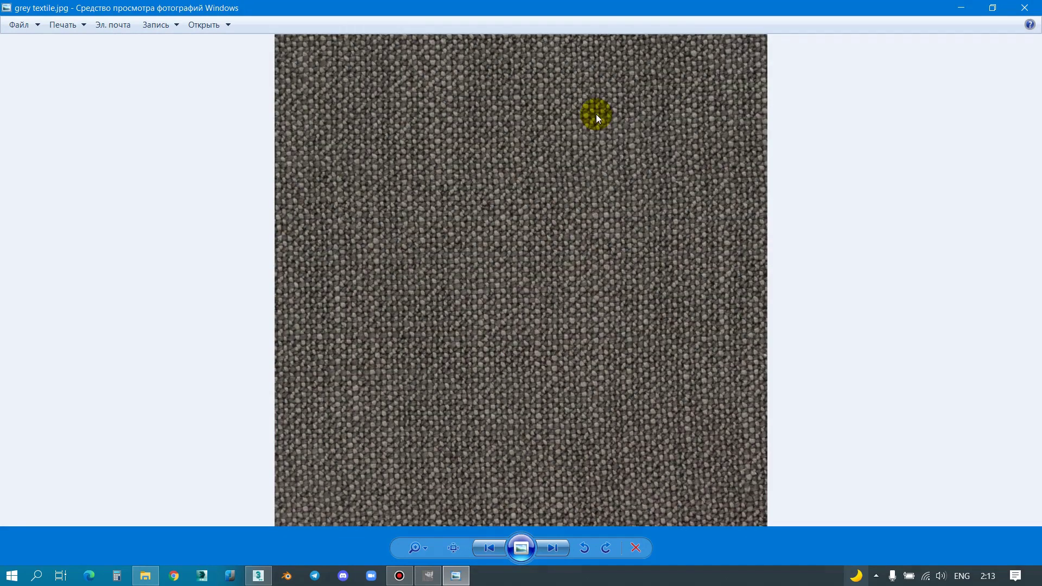
{"action": "key", "text": "Right"}
{"action": "key", "text": "Left"}
{"action": "key", "text": "Left"}
{"action": "key", "text": "Right"}
{"action": "key", "text": "Left"}
{"action": "key", "text": "Left"}
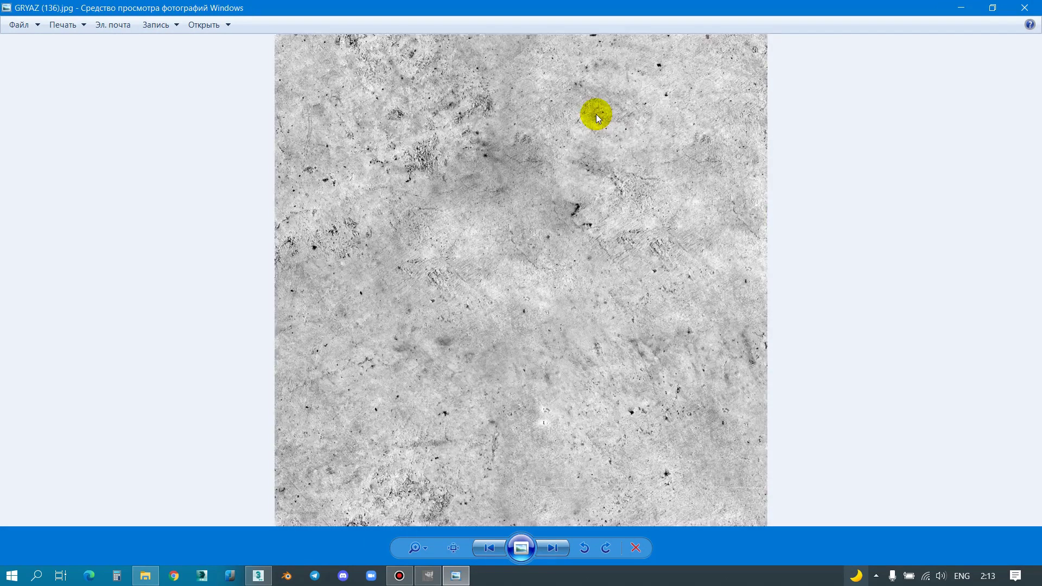
{"action": "key", "text": "Right"}
{"action": "key", "text": "Right"}
{"action": "key", "text": "Right"}
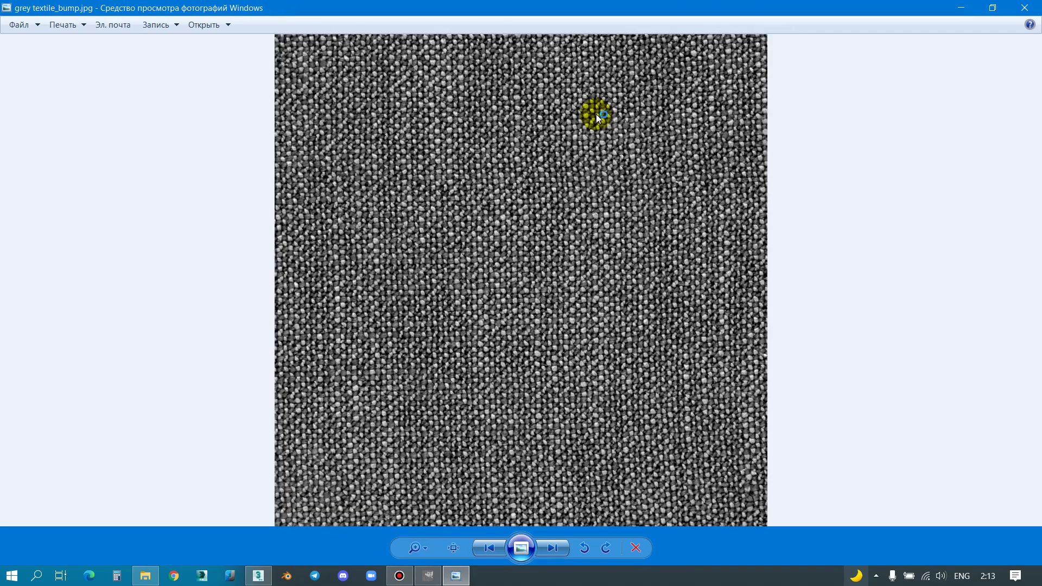
{"action": "key", "text": "Left"}
{"action": "key", "text": "Left"}
{"action": "key", "text": "Left"}
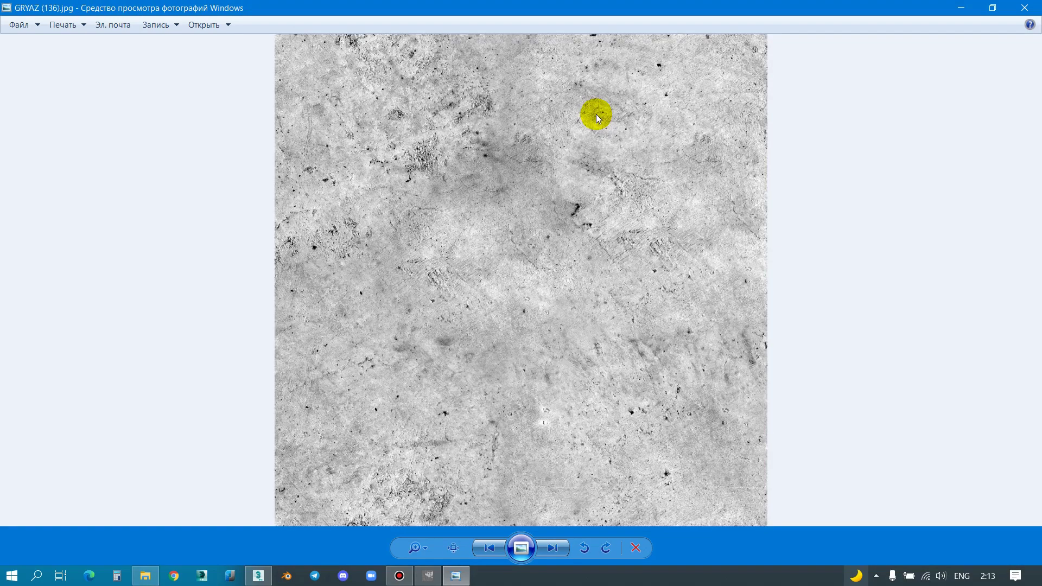
{"action": "key", "text": "Right"}
{"action": "key", "text": "Left"}
{"action": "key", "text": "Left"}
{"action": "key", "text": "Right"}
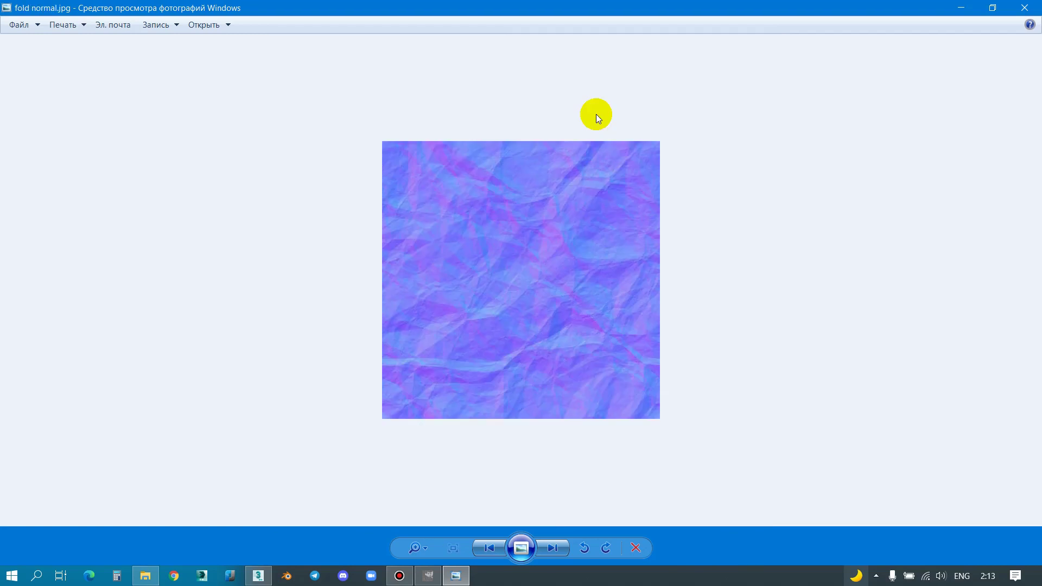
{"action": "key", "text": "Right"}
{"action": "key", "text": "Right"}
{"action": "key", "text": "Right"}
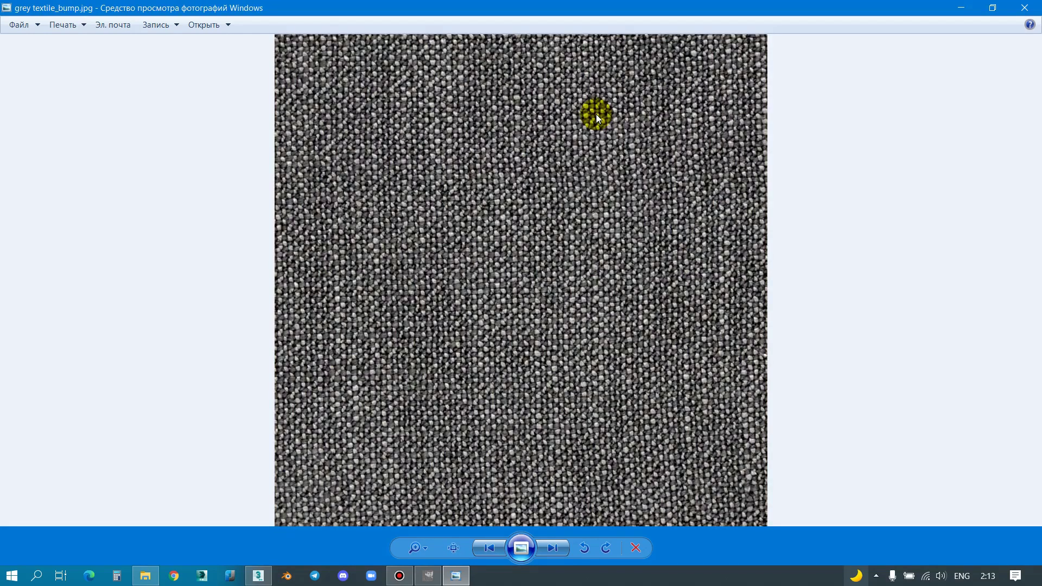
{"action": "key", "text": "Right"}
{"action": "key", "text": "Right"}
{"action": "key", "text": "Left"}
{"action": "key", "text": "Left"}
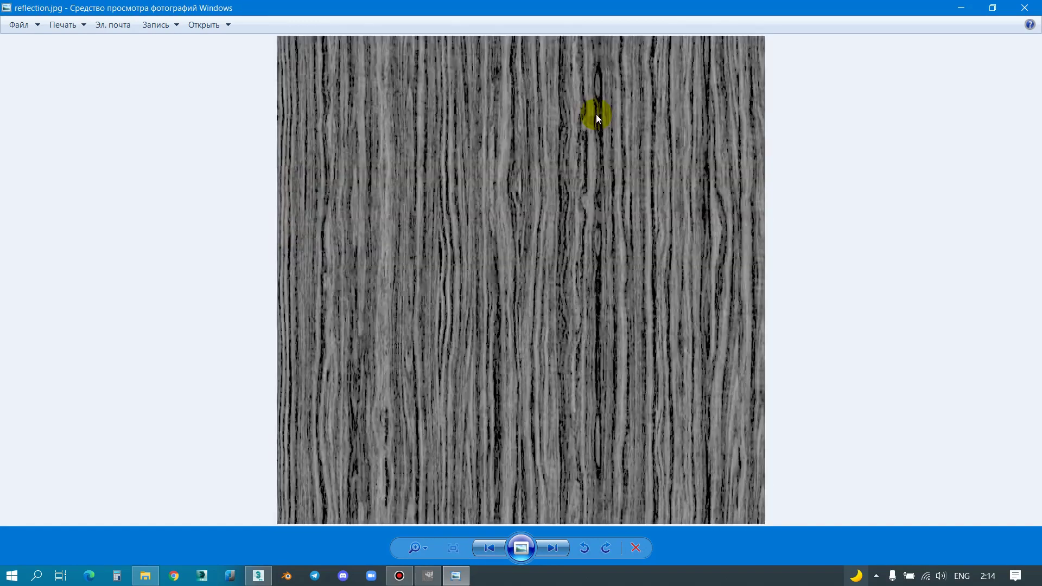
{"action": "key", "text": "Right"}
{"action": "key", "text": "Right"}
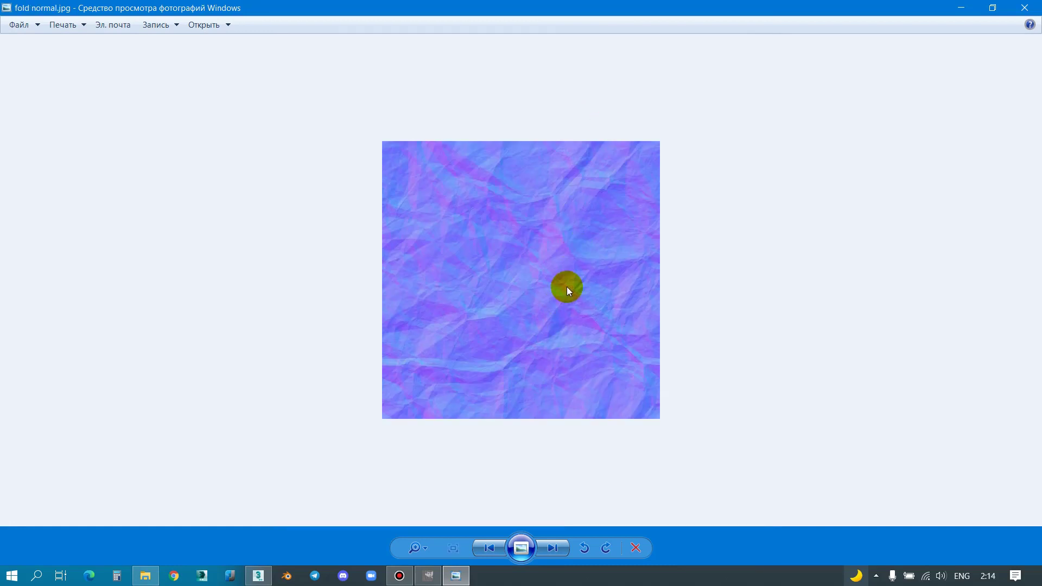
Step: Check fold normal.jpg's 512 x 512 resolution in Properties > Details, then close Photo Viewer
{"action": "scroll", "coordinate": [562, 272], "scroll_direction": "up", "scroll_amount": 2}
{"action": "scroll", "coordinate": [561, 247], "scroll_direction": "up", "scroll_amount": 2}
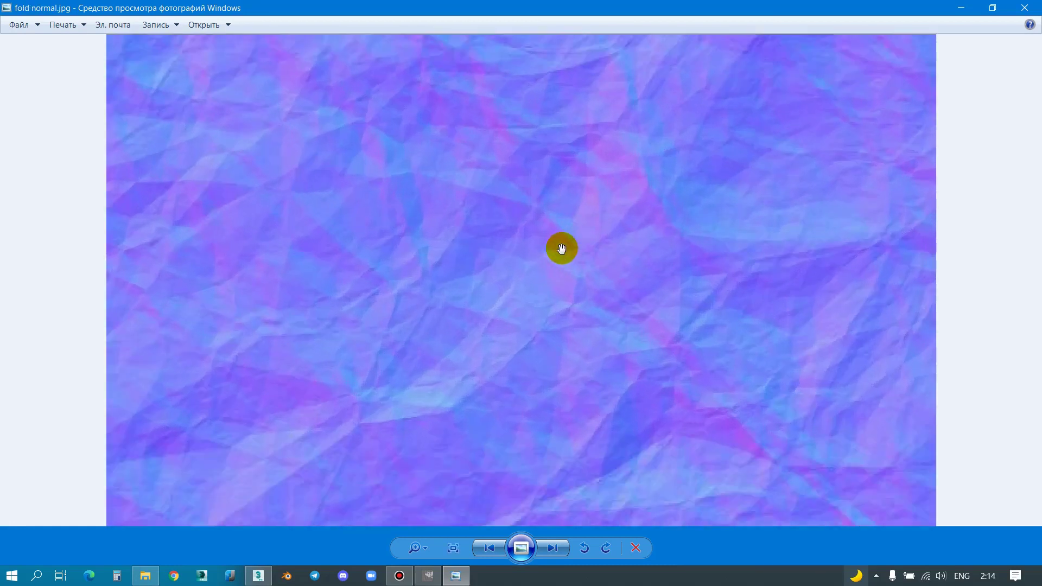
{"action": "scroll", "coordinate": [552, 223], "scroll_direction": "down", "scroll_amount": 4}
{"action": "right_click", "coordinate": [547, 218]}
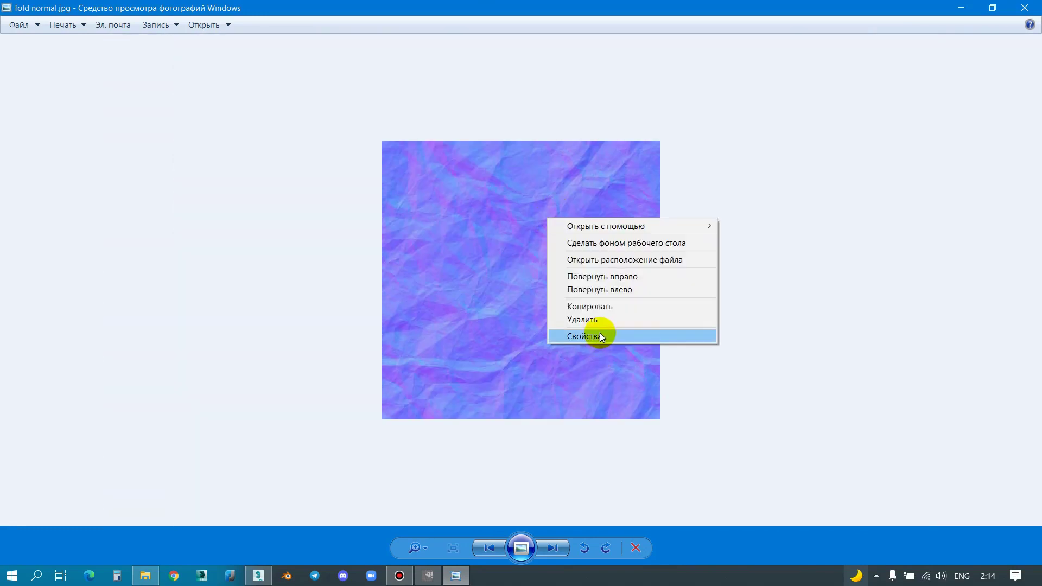
{"action": "left_click", "coordinate": [600, 332]}
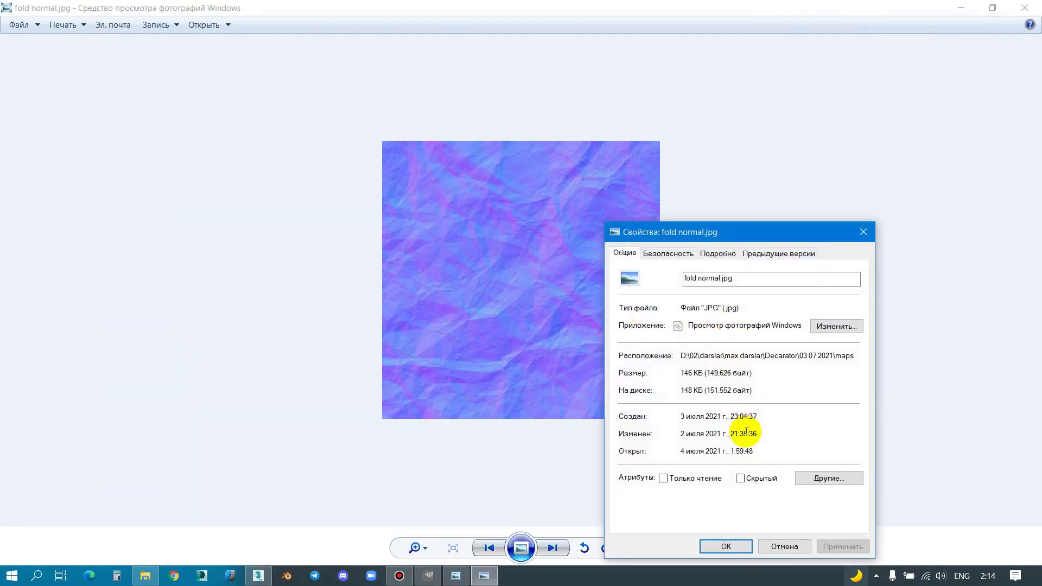
{"action": "left_click", "coordinate": [718, 254]}
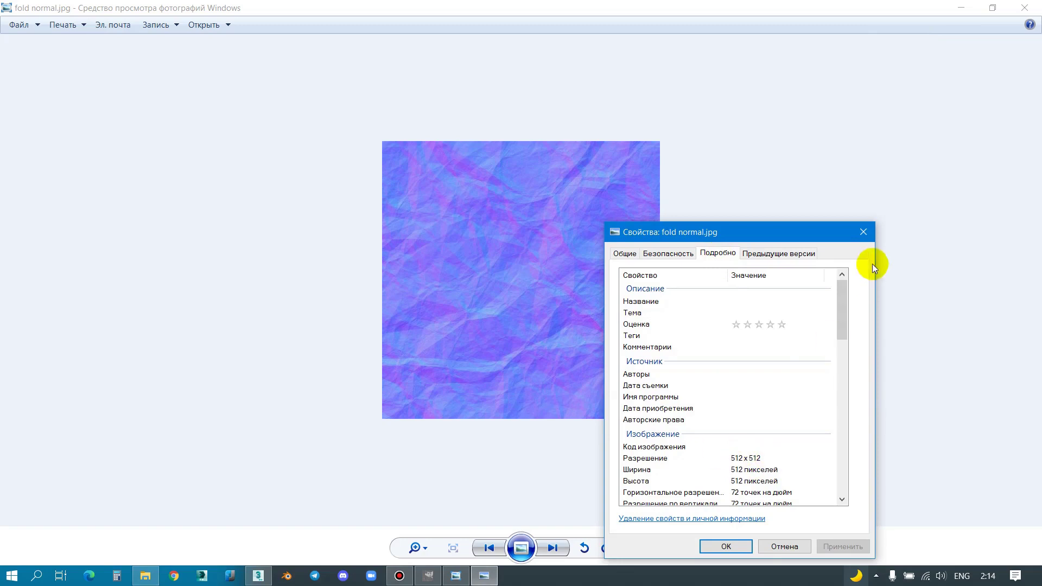
{"action": "left_click", "coordinate": [863, 232]}
{"action": "key", "text": "Escape"}
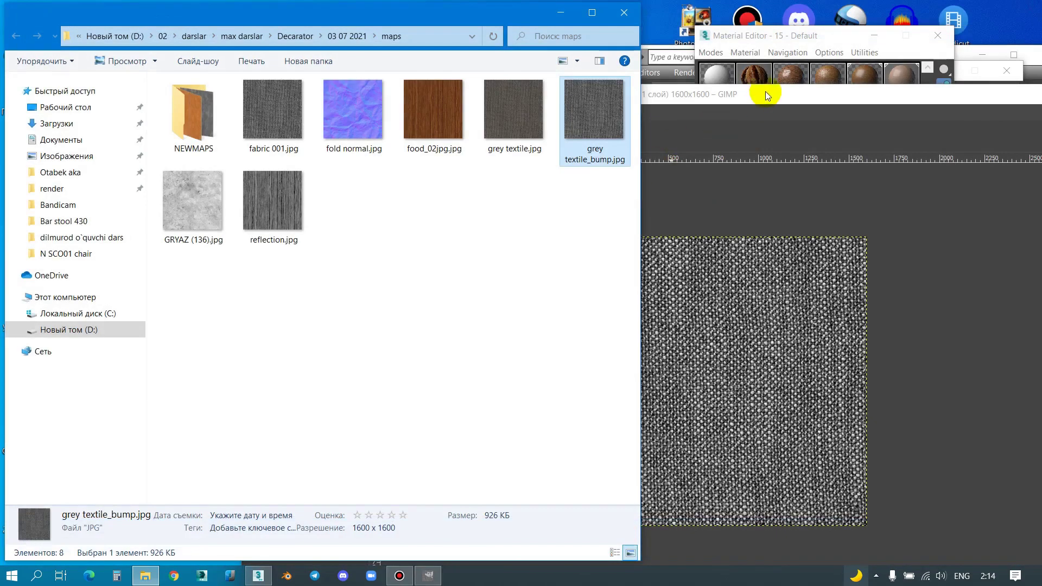
Step: Quit GIMP, discarding the unsaved image changes
{"action": "left_click_drag", "start_coordinate": [765, 93], "coordinate": [594, 83]}
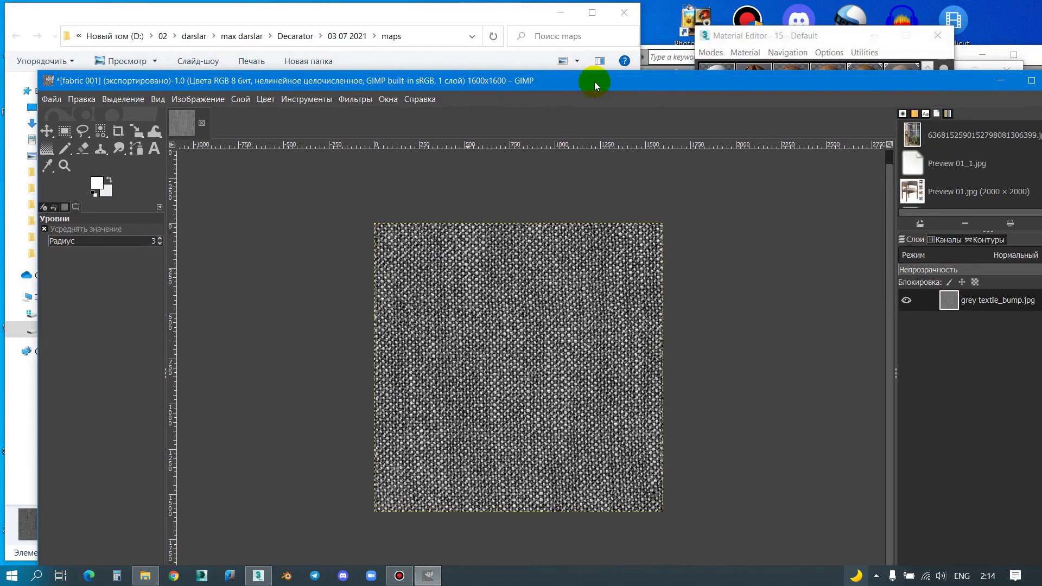
{"action": "left_click_drag", "start_coordinate": [940, 82], "coordinate": [650, 83]}
{"action": "left_click", "coordinate": [774, 84]}
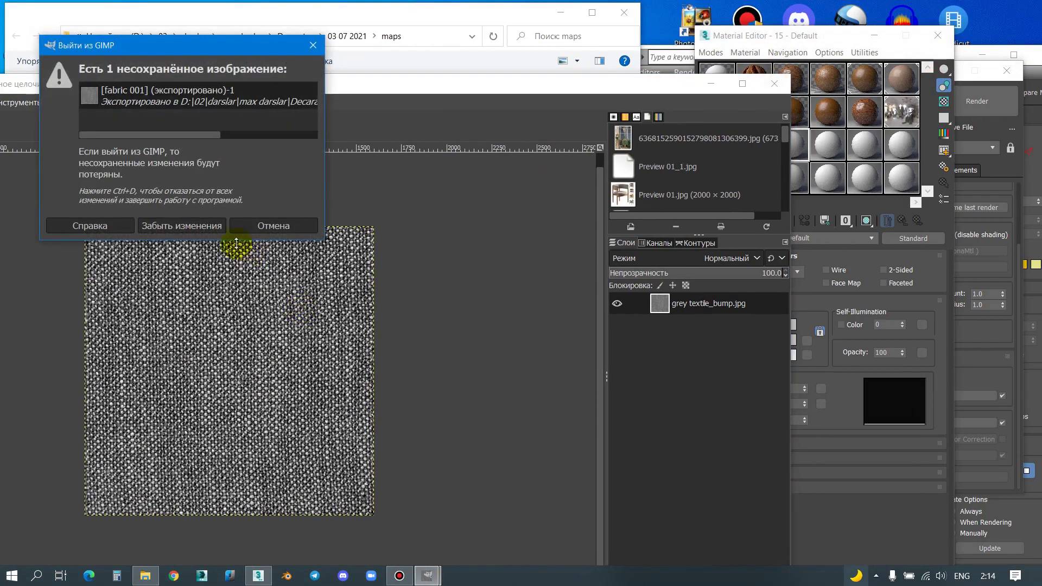
{"action": "left_click", "coordinate": [182, 226]}
Step: Copy the maps folder path from Explorer's address bar and bring 3ds Max forward
{"action": "left_click_drag", "start_coordinate": [763, 33], "coordinate": [789, 58]}
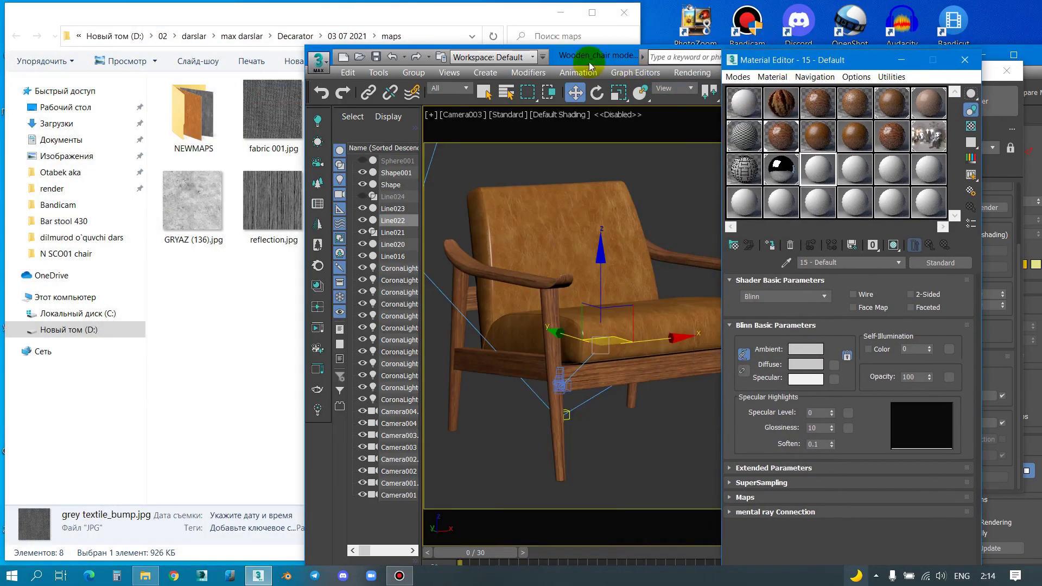
{"action": "left_click_drag", "start_coordinate": [590, 65], "coordinate": [510, 69]}
{"action": "left_click", "coordinate": [429, 36]}
{"action": "right_click", "coordinate": [437, 37]}
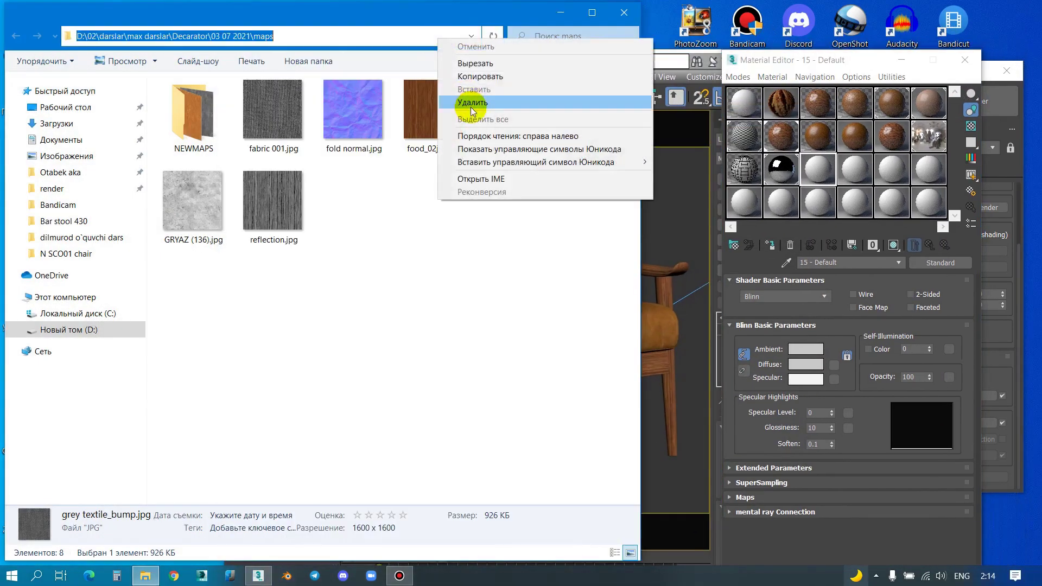
{"action": "left_click", "coordinate": [500, 76]}
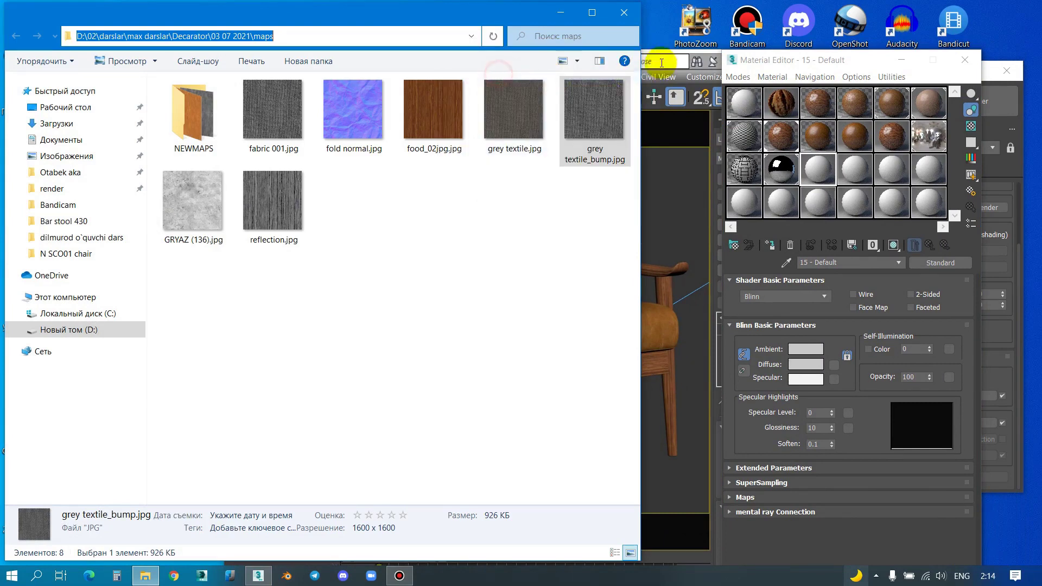
{"action": "left_click", "coordinate": [658, 58]}
{"action": "left_click_drag", "start_coordinate": [496, 53], "coordinate": [412, 5]}
Step: Maximize 3ds Max and switch slot 15 - Default from Standard to Corona's CoronaMtl
{"action": "double_click", "coordinate": [412, 5]}
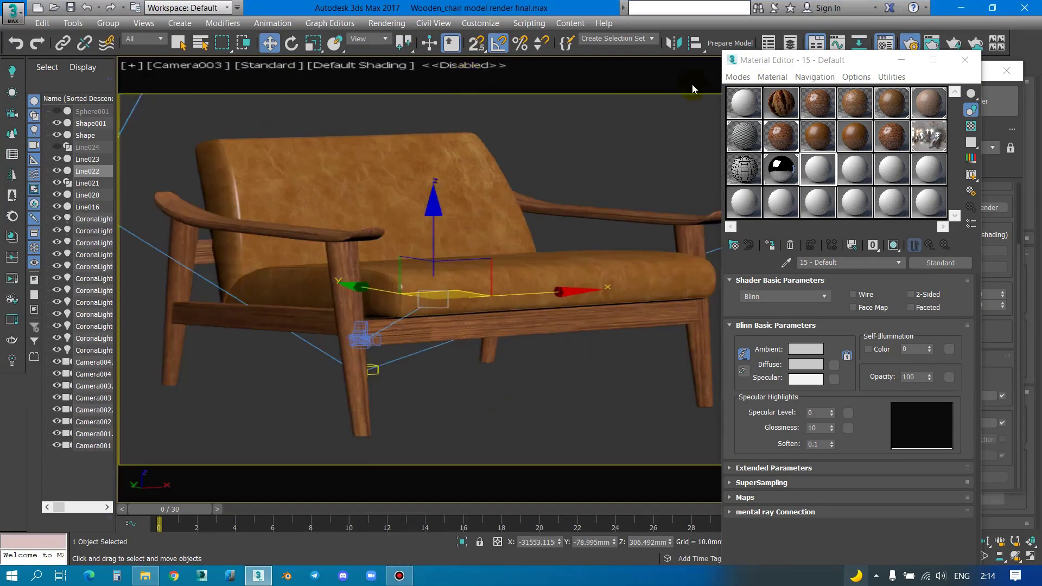
{"action": "left_click_drag", "start_coordinate": [852, 63], "coordinate": [784, 39]}
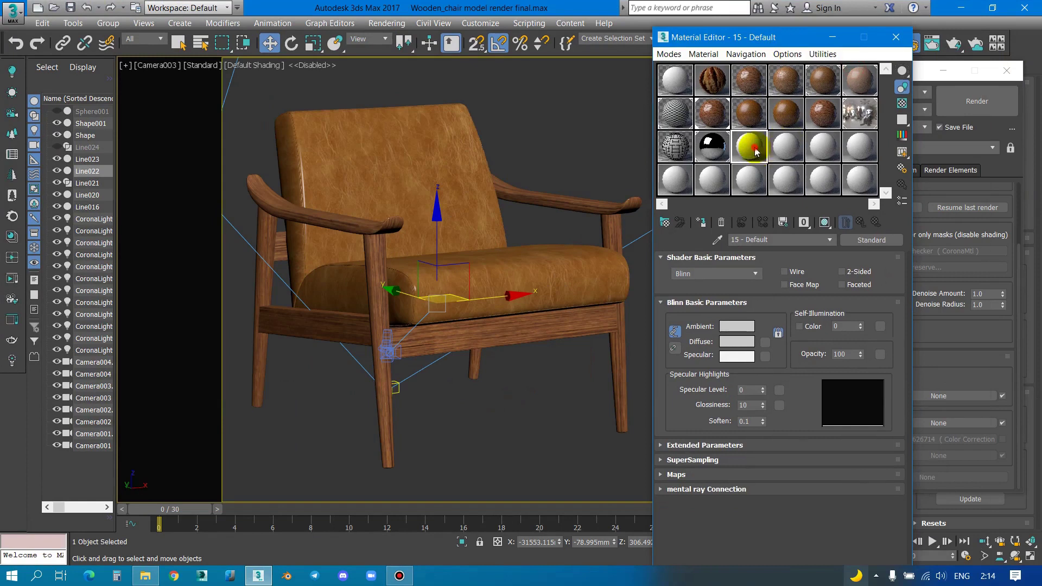
{"action": "left_click", "coordinate": [883, 240]}
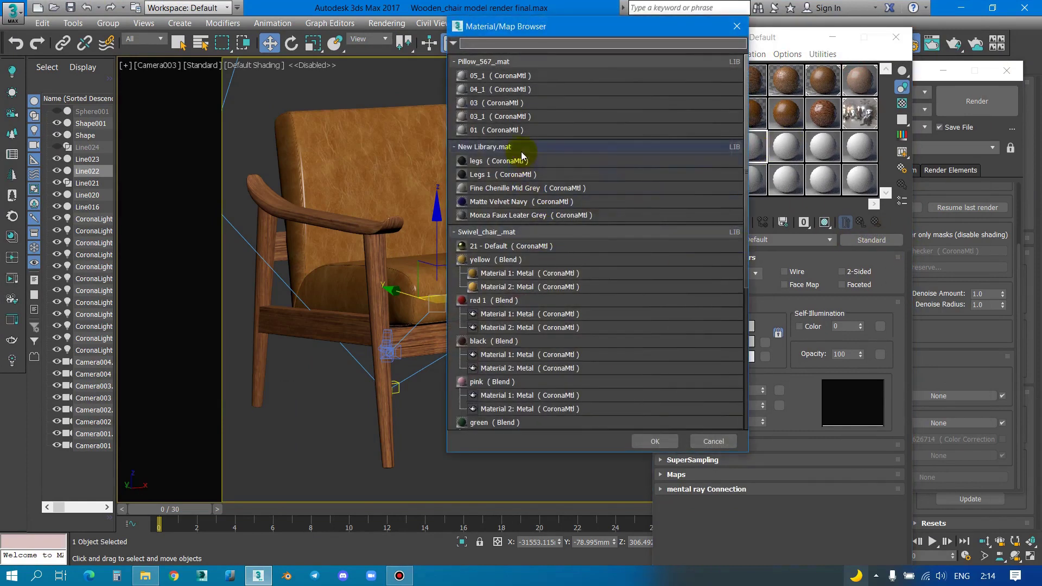
{"action": "left_click", "coordinate": [454, 61]}
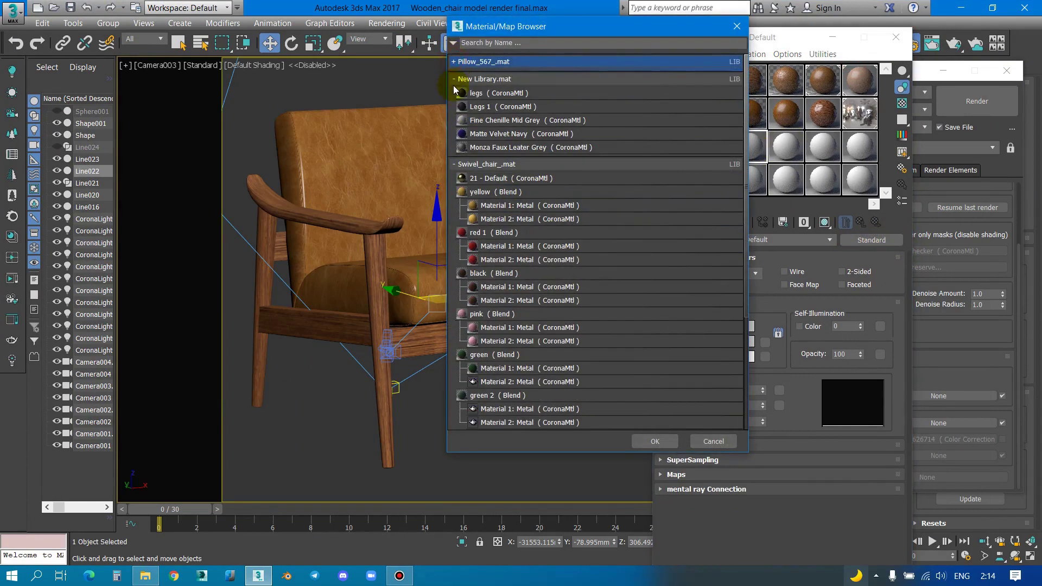
{"action": "left_click", "coordinate": [454, 96]}
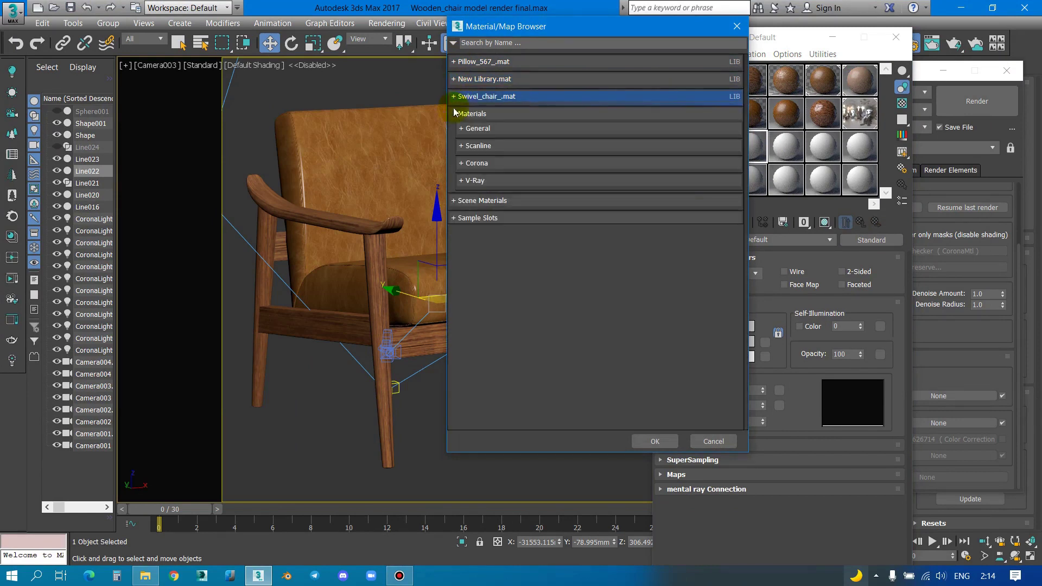
{"action": "left_click", "coordinate": [474, 129]}
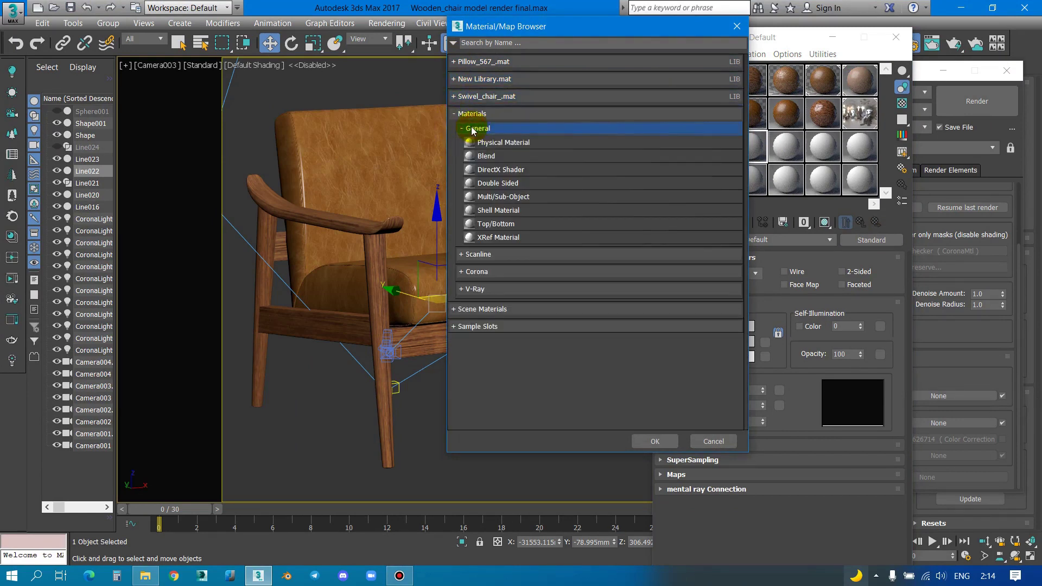
{"action": "left_click", "coordinate": [463, 129]}
{"action": "left_click", "coordinate": [462, 163]}
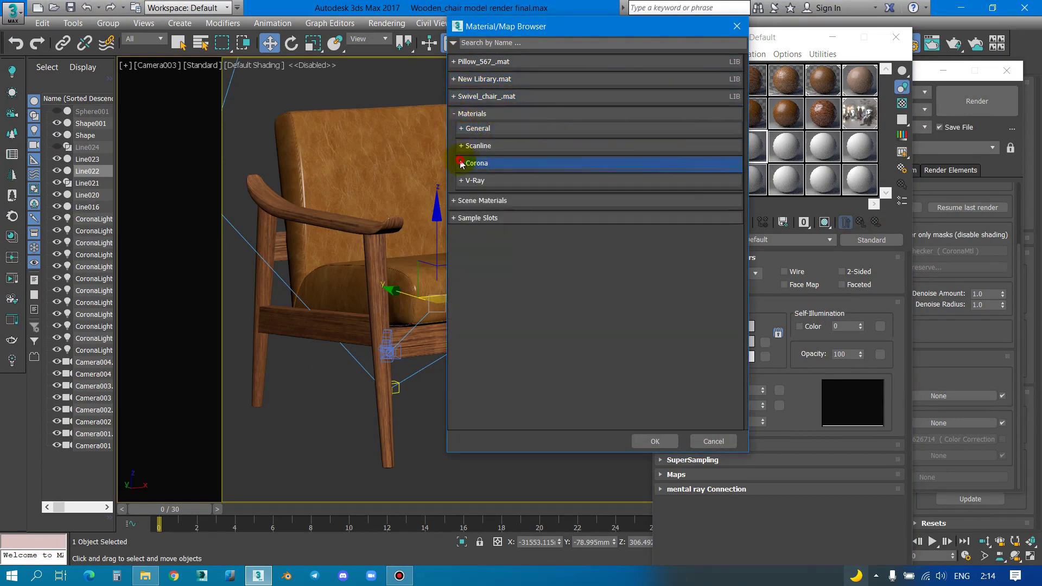
{"action": "double_click", "coordinate": [487, 218]}
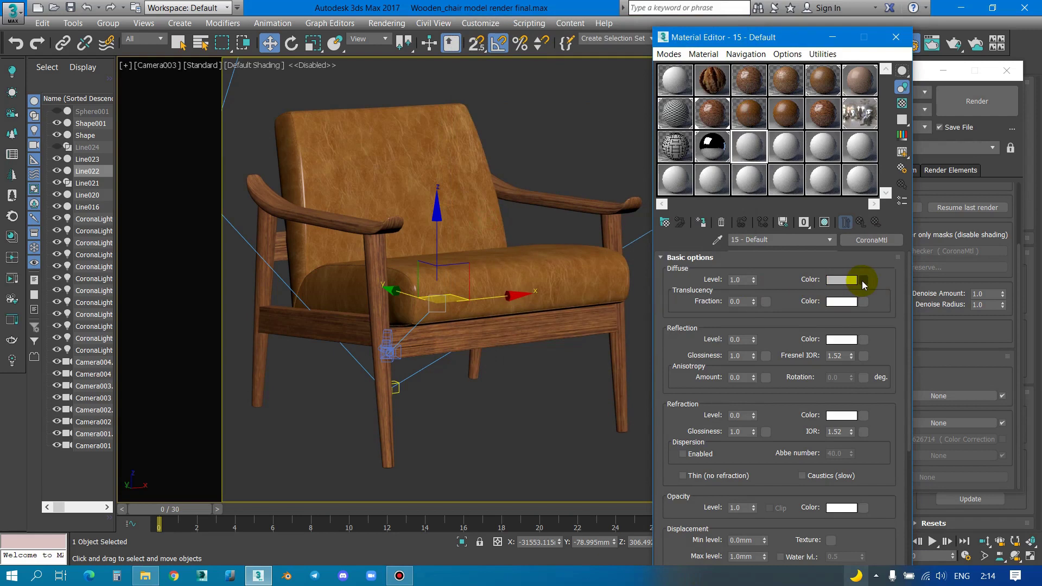
Step: Rename the CoronaMtl to fabrick 001 and assign it to the armchair cushions
{"action": "left_click", "coordinate": [863, 285]}
{"action": "left_click", "coordinate": [743, 29]}
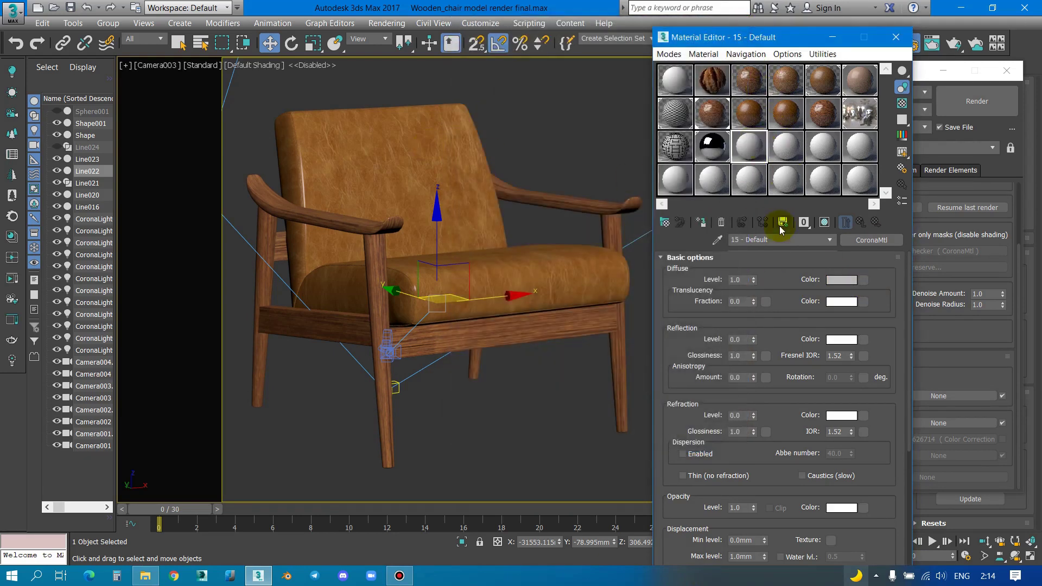
{"action": "left_click", "coordinate": [728, 240]}
{"action": "type", "text": "fabrick 001"}
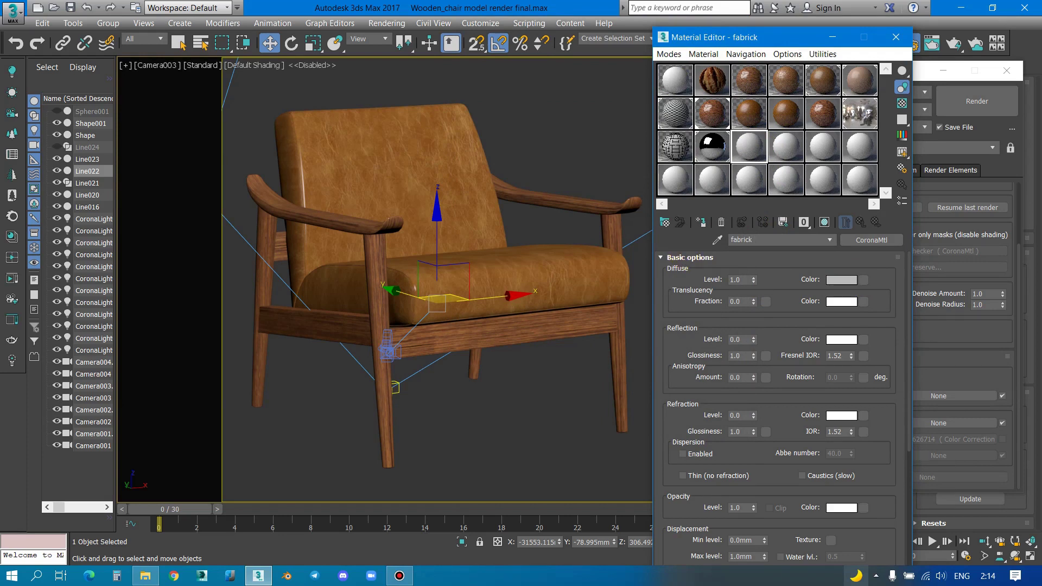
{"action": "left_click", "coordinate": [701, 224]}
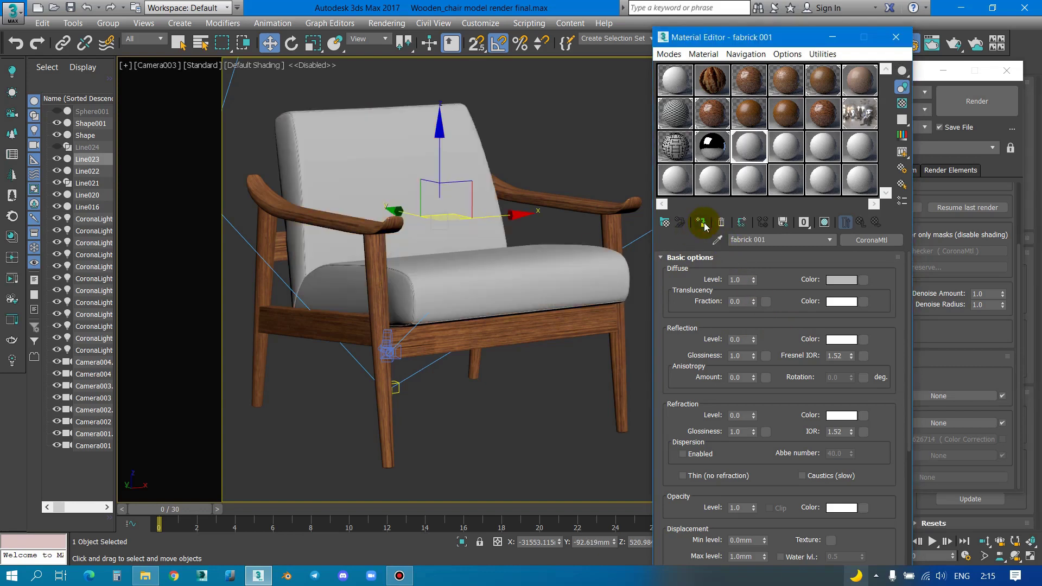
{"action": "left_click", "coordinate": [669, 54]}
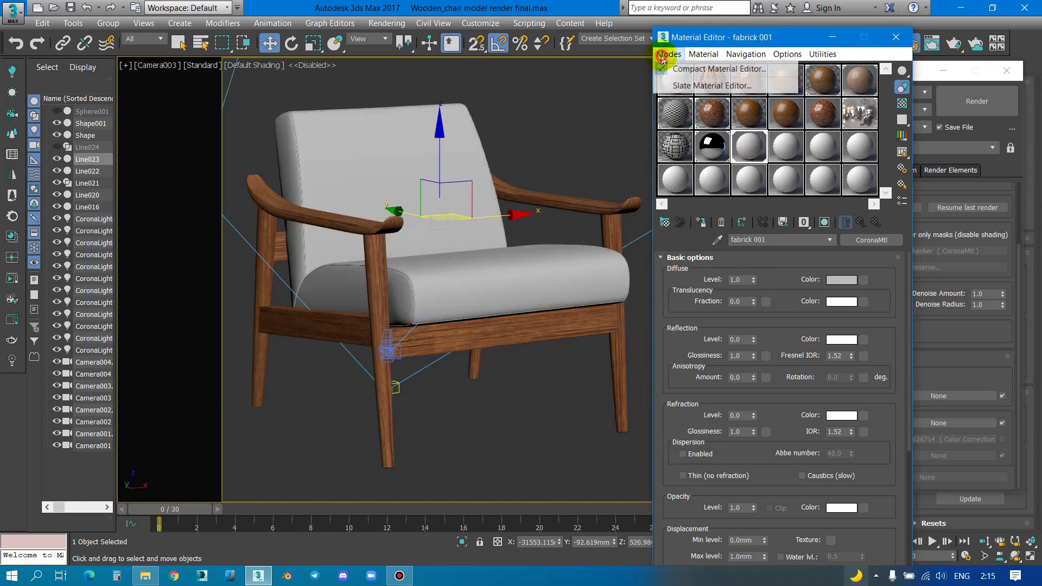
Step: In the Slate editor, pick the chair cushions' fabrick 001 material into the node view
{"action": "left_click", "coordinate": [687, 85]}
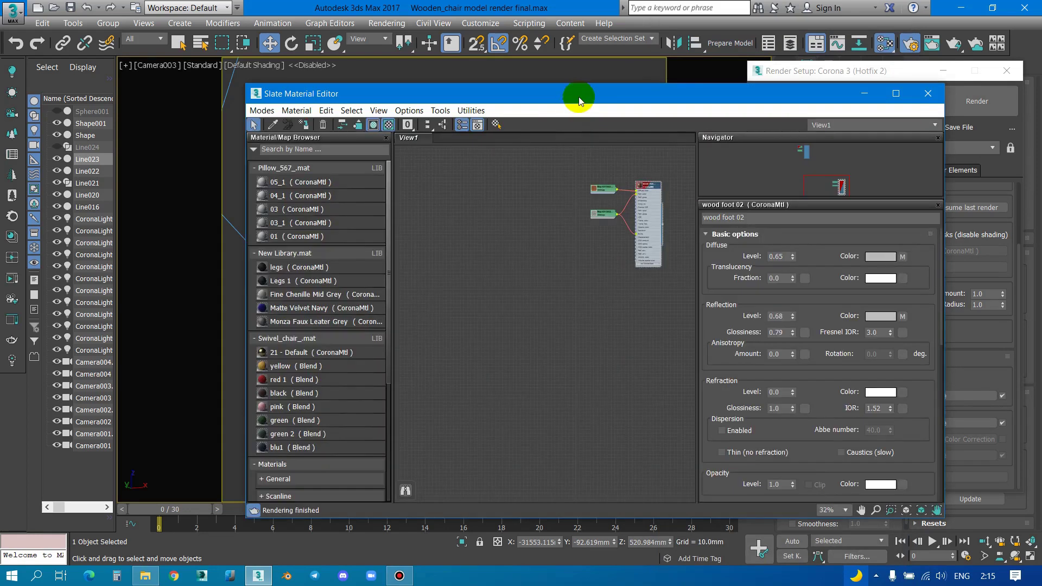
{"action": "left_click_drag", "start_coordinate": [574, 93], "coordinate": [660, 66]}
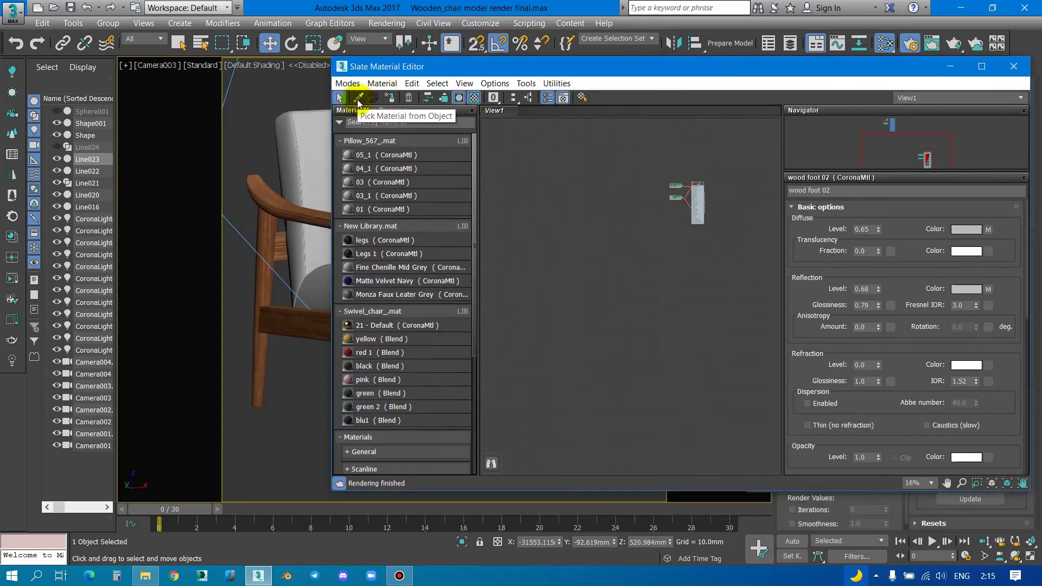
{"action": "left_click", "coordinate": [358, 98]}
{"action": "left_click", "coordinate": [298, 139]}
{"action": "scroll", "coordinate": [659, 222], "scroll_direction": "up", "scroll_amount": 2}
{"action": "scroll", "coordinate": [635, 290], "scroll_direction": "up", "scroll_amount": 2}
{"action": "left_click_drag", "start_coordinate": [635, 291], "coordinate": [616, 241]}
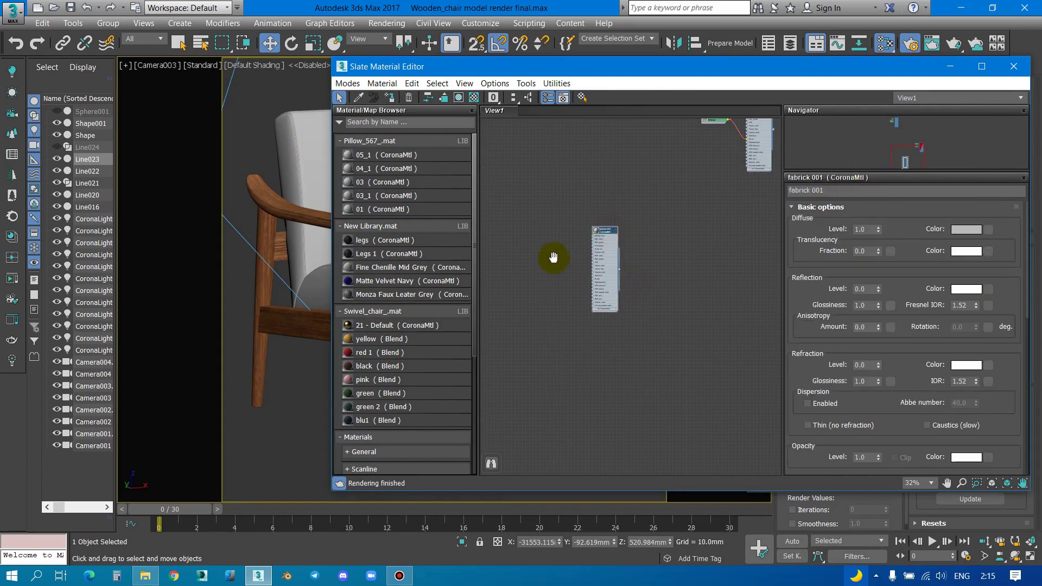
{"action": "scroll", "coordinate": [559, 261], "scroll_direction": "up", "scroll_amount": 2}
Step: Collapse the library groups and add a General > Bitmap map, browsing for its image file
{"action": "left_click", "coordinate": [341, 141]}
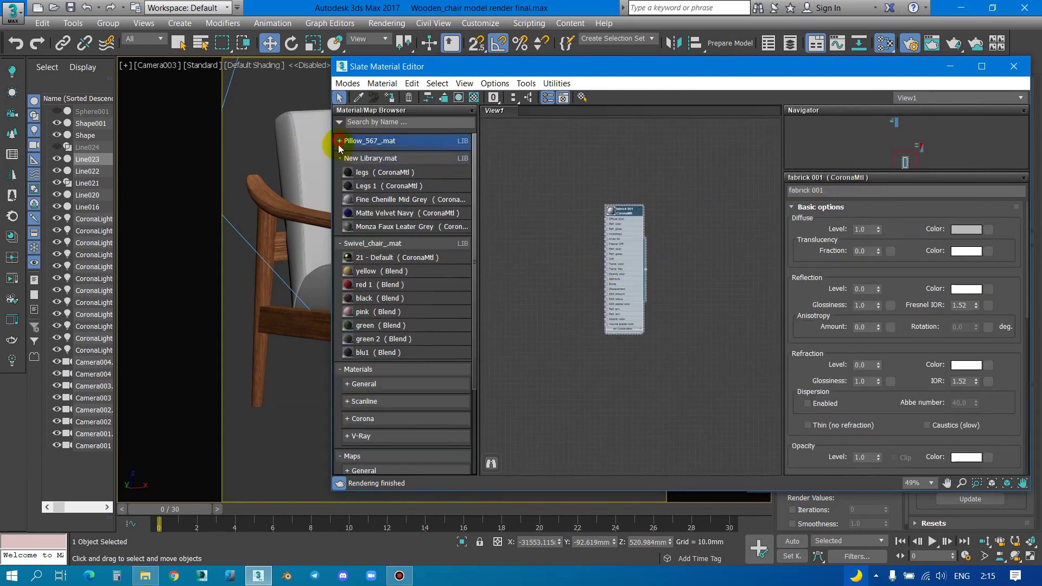
{"action": "left_click", "coordinate": [340, 175]}
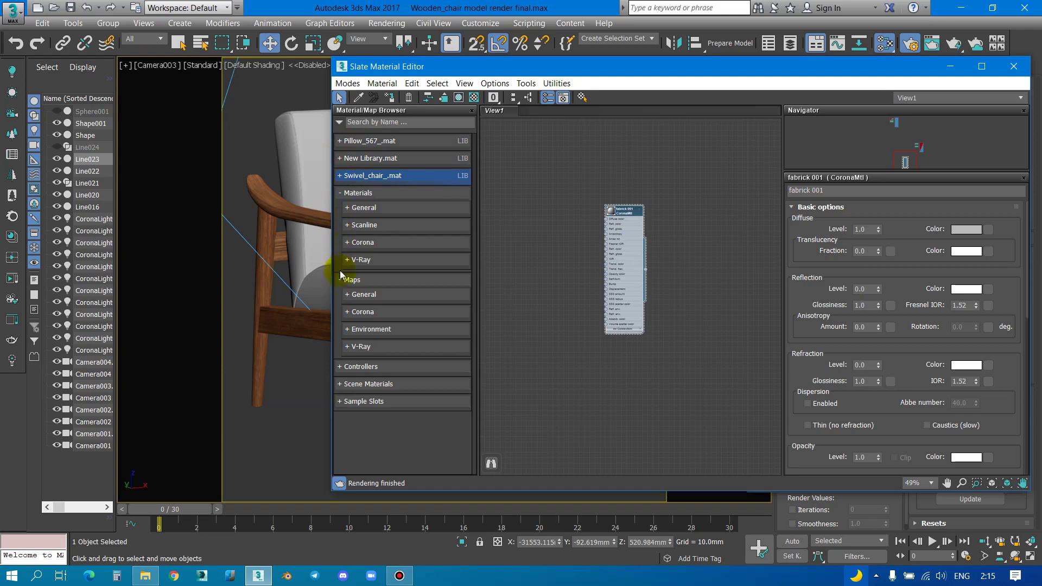
{"action": "left_click", "coordinate": [347, 294]}
{"action": "left_click", "coordinate": [375, 308]}
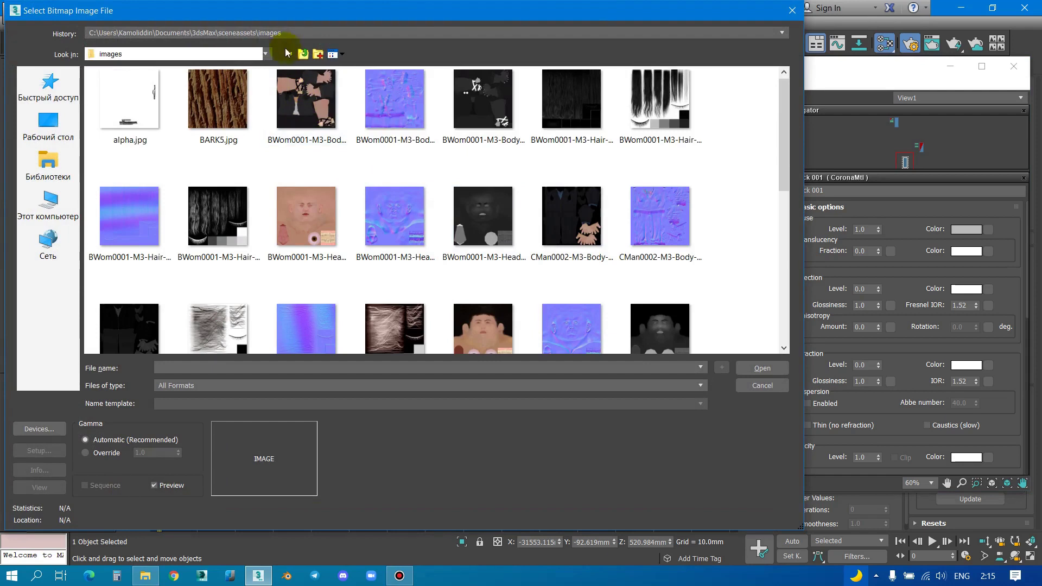
{"action": "left_click", "coordinate": [284, 33]}
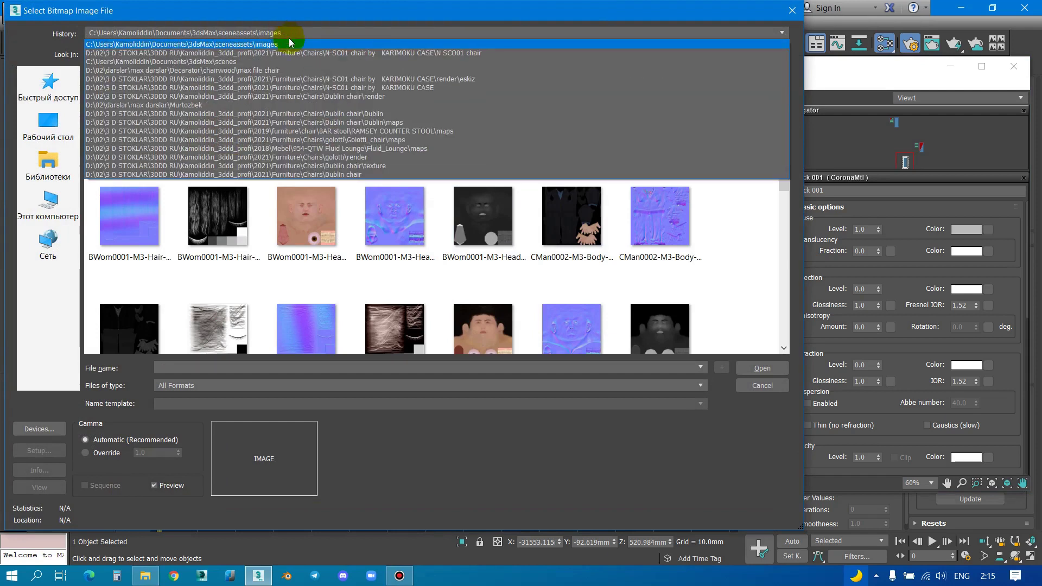
Step: Load fabric 001.jpg from the copied maps folder as the Bitmap
{"action": "left_click", "coordinate": [305, 42]}
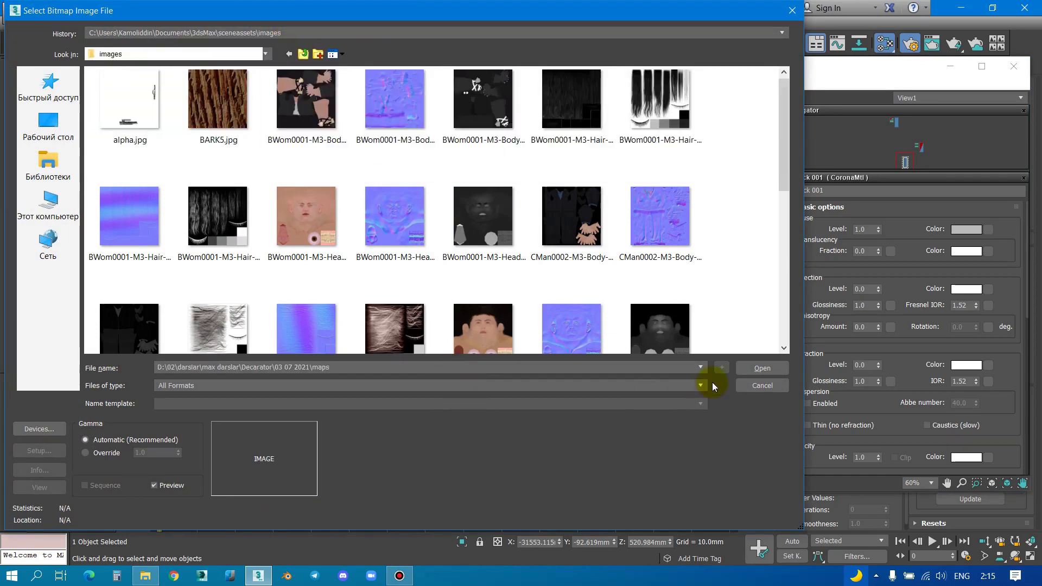
{"action": "key", "text": "Return"}
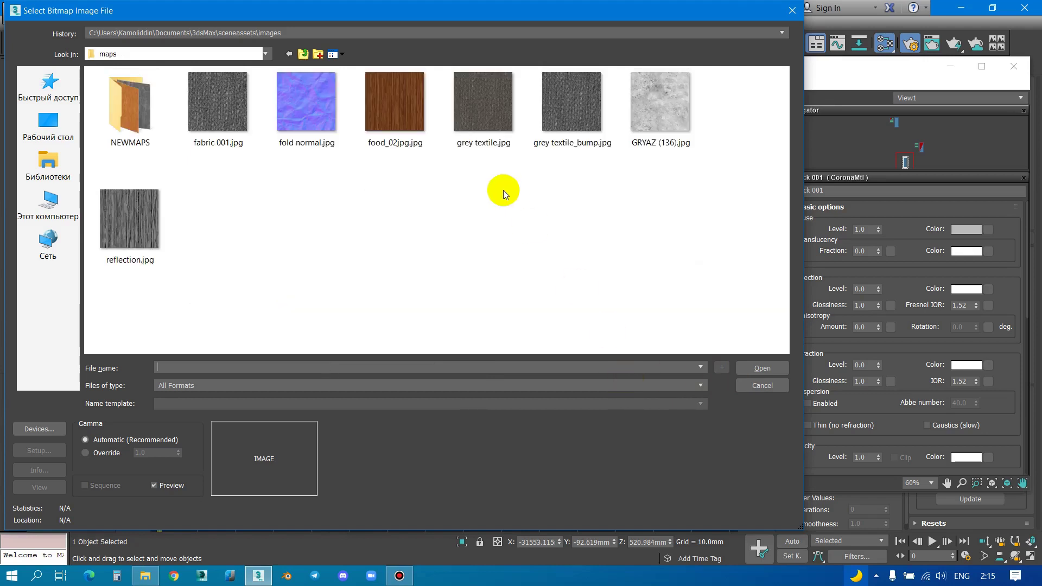
{"action": "double_click", "coordinate": [217, 112]}
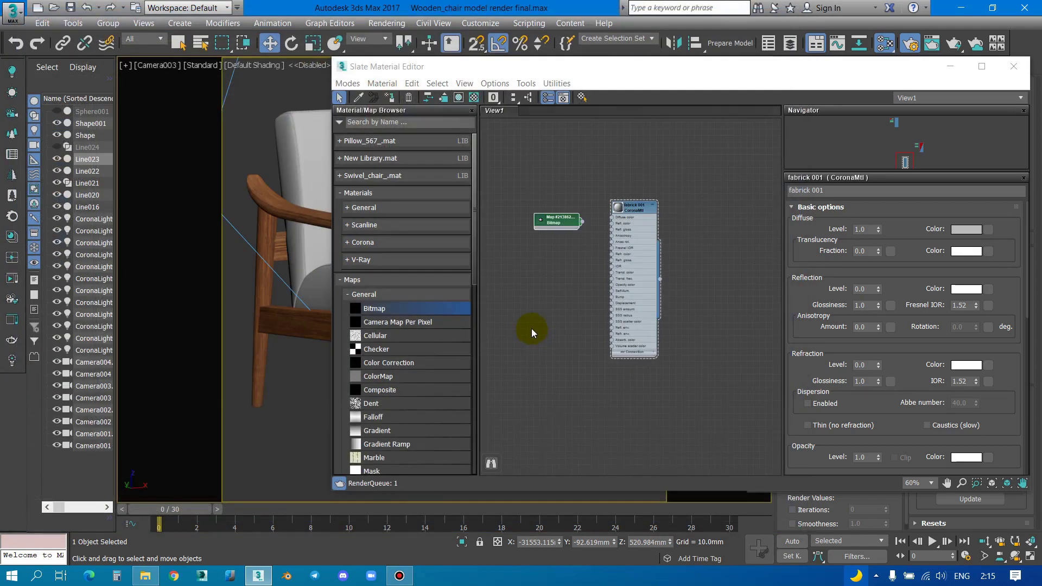
Step: Collapse the General maps and expand the Corona map types in the Material/Map Browser
{"action": "scroll", "coordinate": [599, 215], "scroll_direction": "up", "scroll_amount": 4}
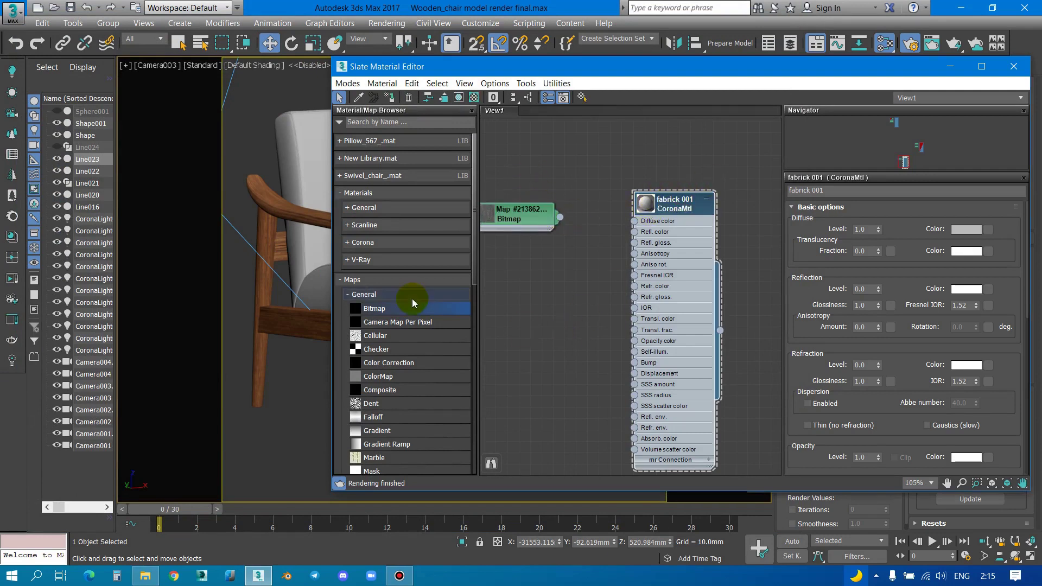
{"action": "left_click", "coordinate": [348, 242]}
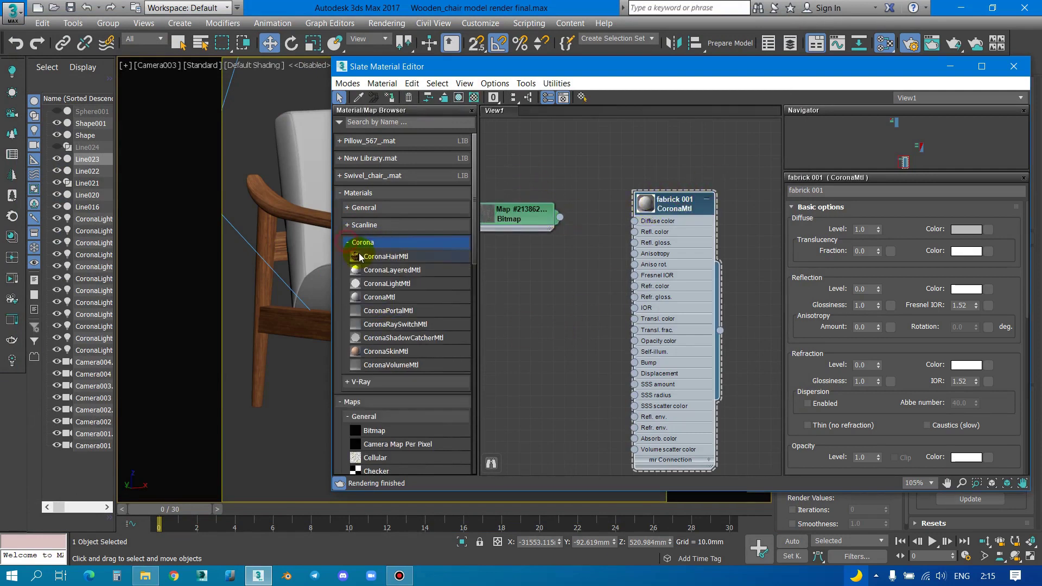
{"action": "left_click", "coordinate": [347, 243]}
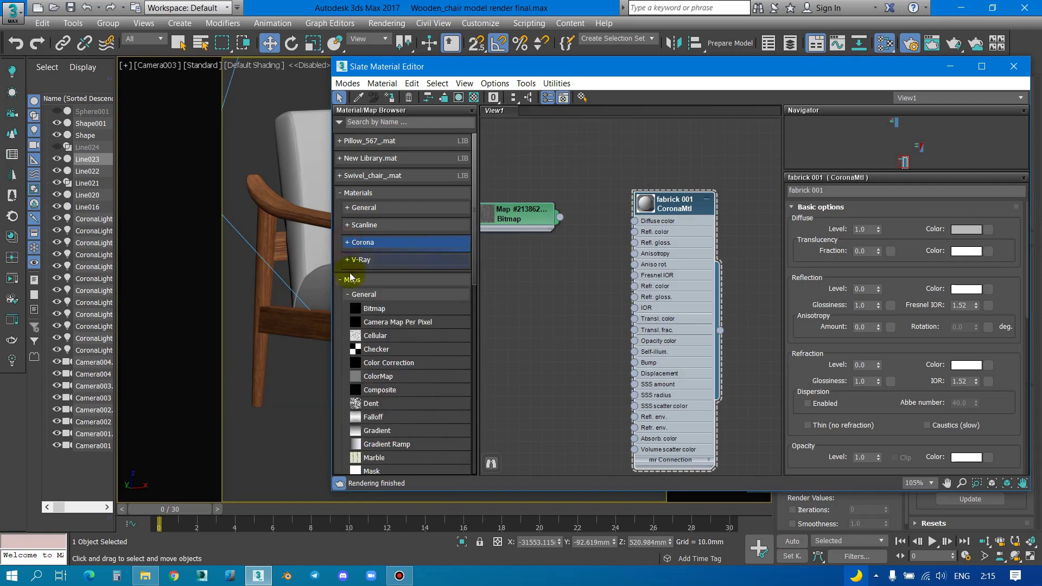
{"action": "left_click", "coordinate": [347, 295]}
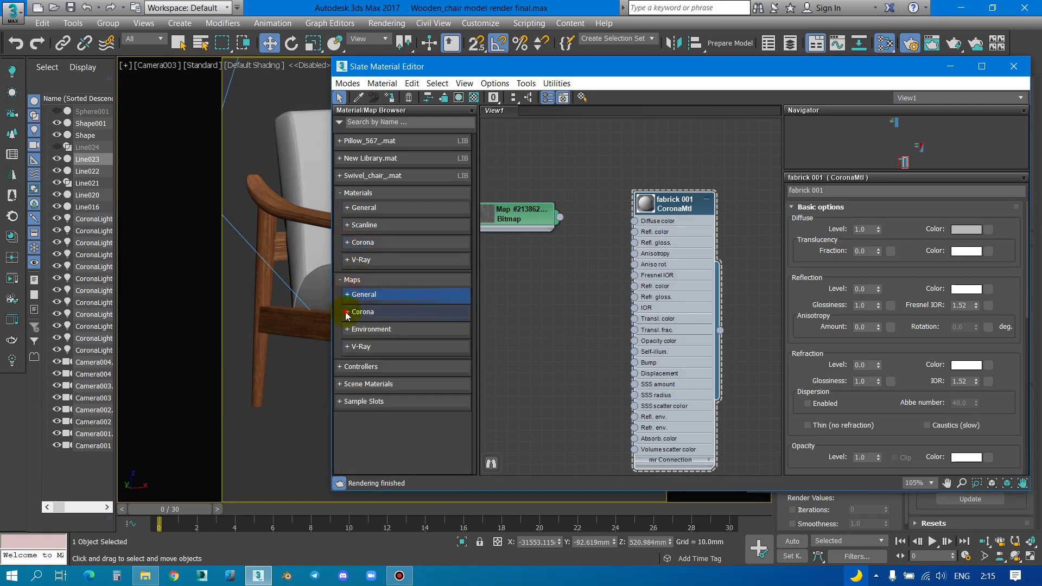
{"action": "left_click", "coordinate": [348, 314]}
{"action": "scroll", "coordinate": [420, 352], "scroll_direction": "down", "scroll_amount": 1}
Step: Add a CoronaMix node fed by the fabric bitmap's Mix input, outputting into fabrick 001's Diffuse color
{"action": "scroll", "coordinate": [426, 354], "scroll_direction": "down", "scroll_amount": 1}
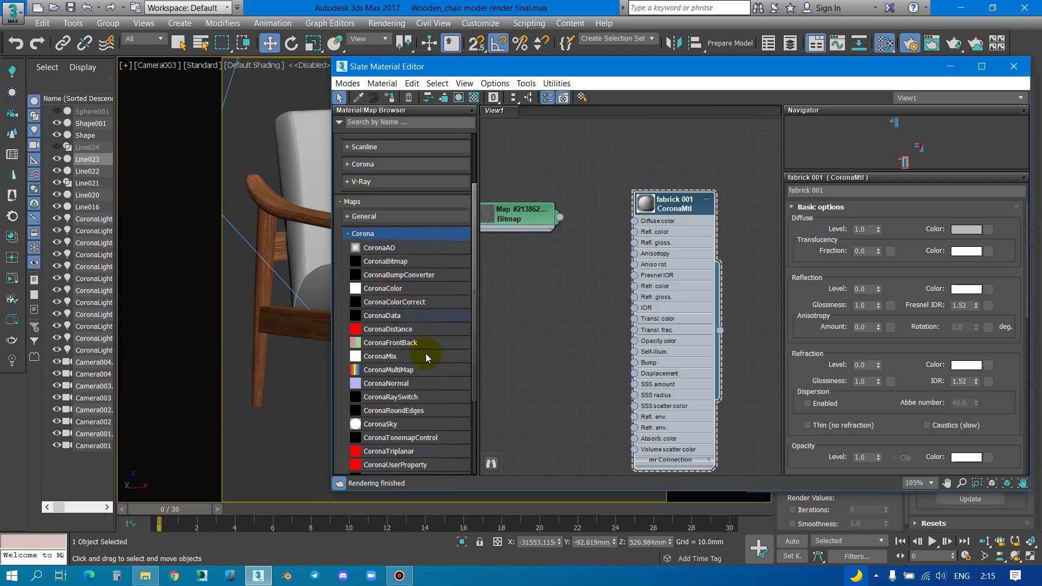
{"action": "scroll", "coordinate": [426, 359], "scroll_direction": "down", "scroll_amount": 2}
{"action": "scroll", "coordinate": [426, 358], "scroll_direction": "up", "scroll_amount": 1}
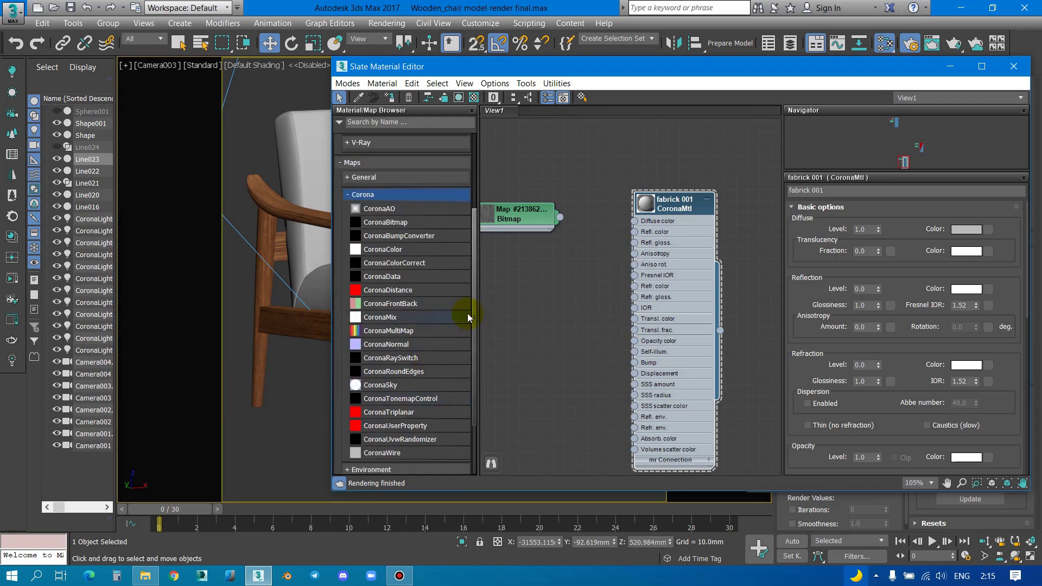
{"action": "left_click_drag", "start_coordinate": [429, 317], "coordinate": [581, 217]}
{"action": "left_click_drag", "start_coordinate": [673, 201], "coordinate": [697, 178]}
{"action": "left_click_drag", "start_coordinate": [587, 213], "coordinate": [597, 214]}
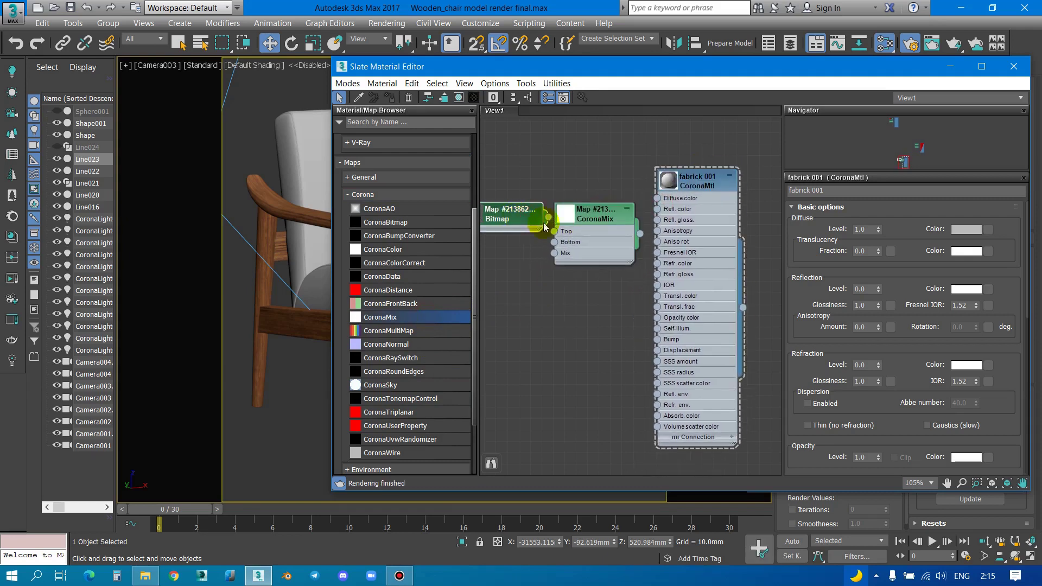
{"action": "mouse_move", "coordinate": [529, 221]}
{"action": "left_mouse_down"}
{"action": "mouse_move", "coordinate": [495, 256]}
{"action": "mouse_move", "coordinate": [563, 257]}
{"action": "mouse_move", "coordinate": [554, 253]}
{"action": "left_mouse_up"}
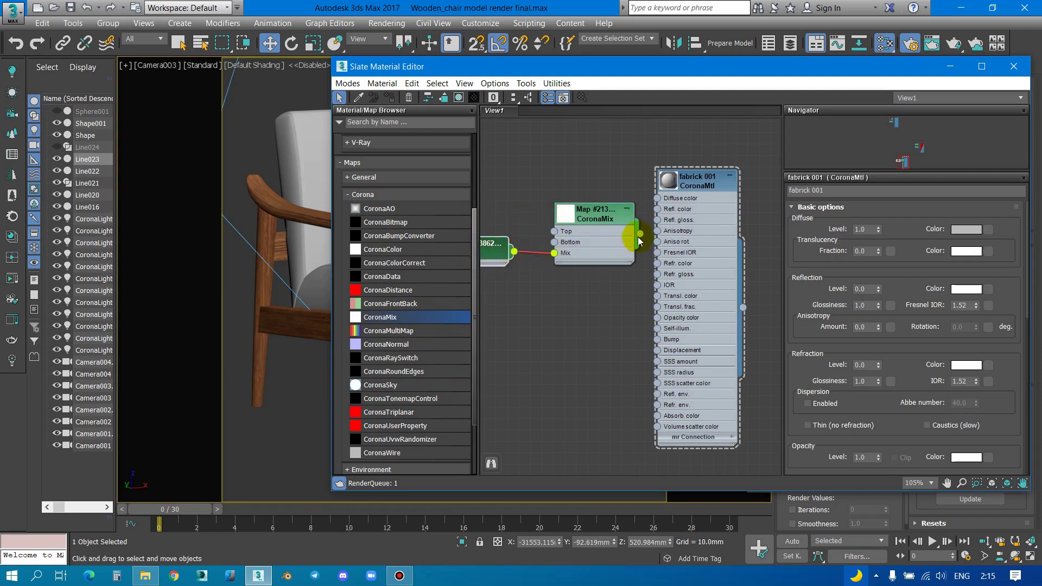
{"action": "left_click_drag", "start_coordinate": [640, 233], "coordinate": [657, 198]}
{"action": "left_click_drag", "start_coordinate": [600, 216], "coordinate": [570, 187]}
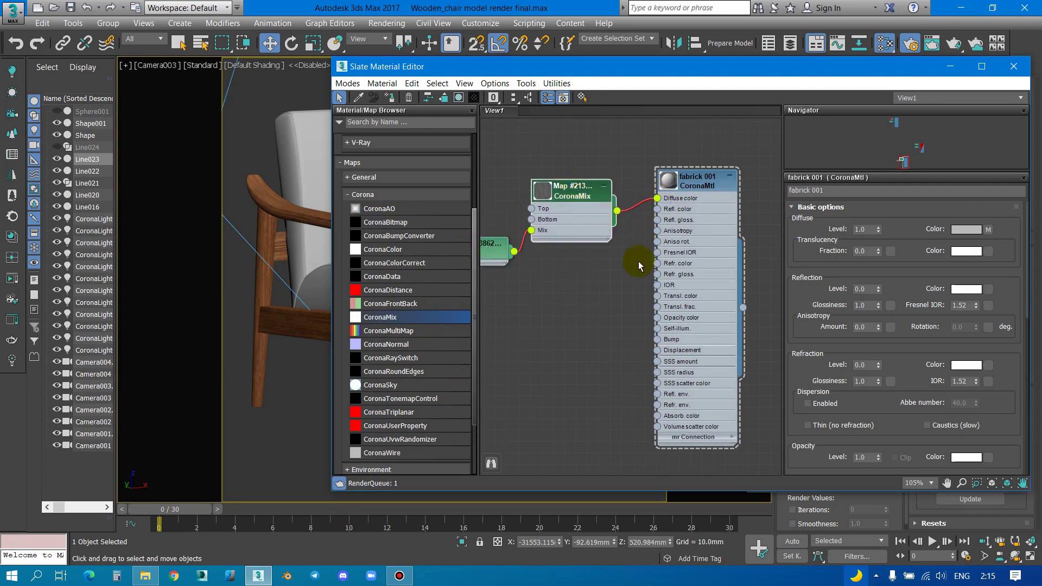
{"action": "scroll", "coordinate": [614, 250], "scroll_direction": "down", "scroll_amount": 3}
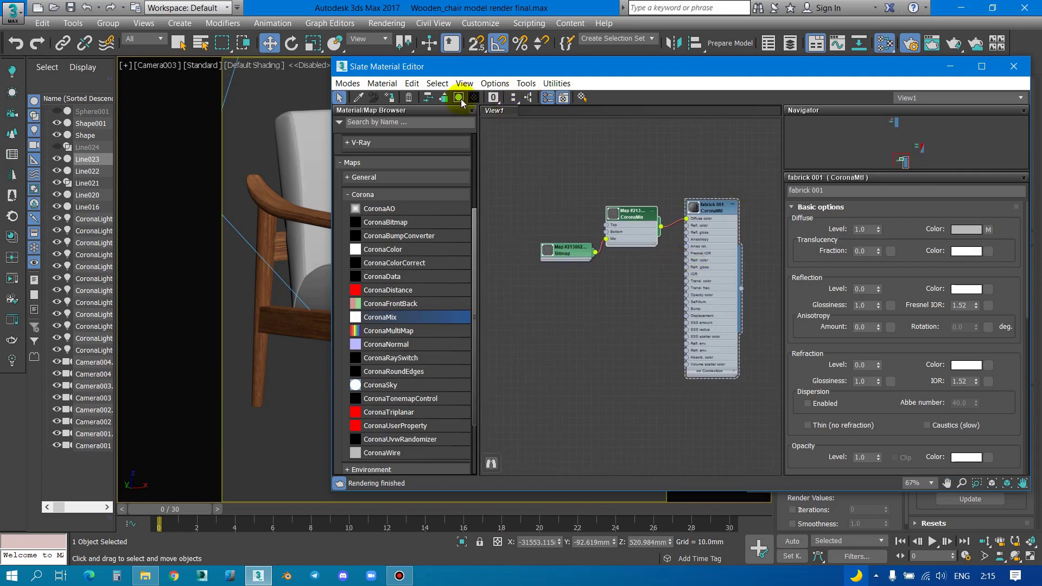
Step: Restore and reposition the Slate editor, then show the fabric bitmap node's parameters
{"action": "left_click", "coordinate": [485, 69]}
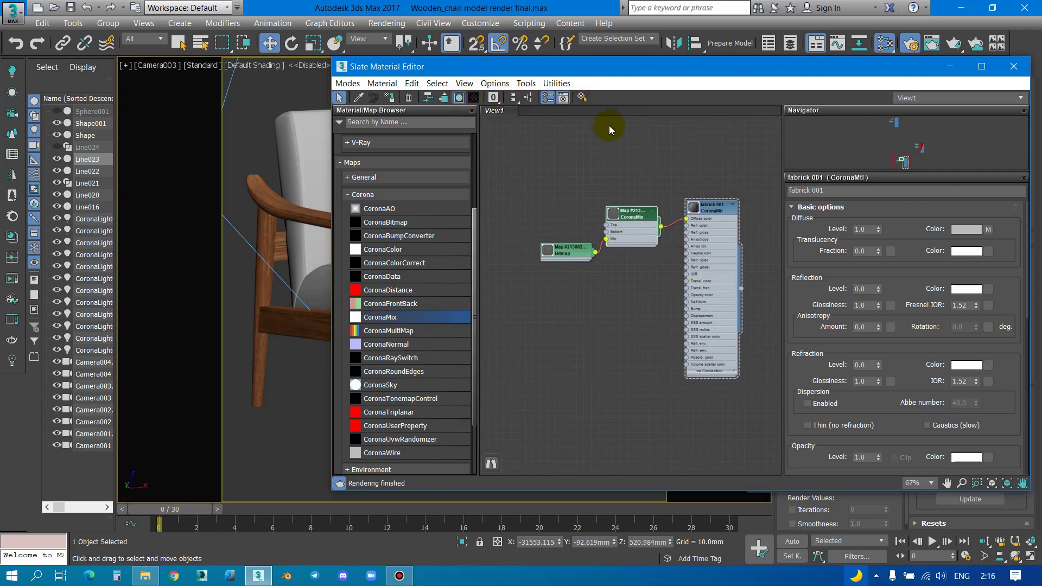
{"action": "left_click", "coordinate": [531, 81]}
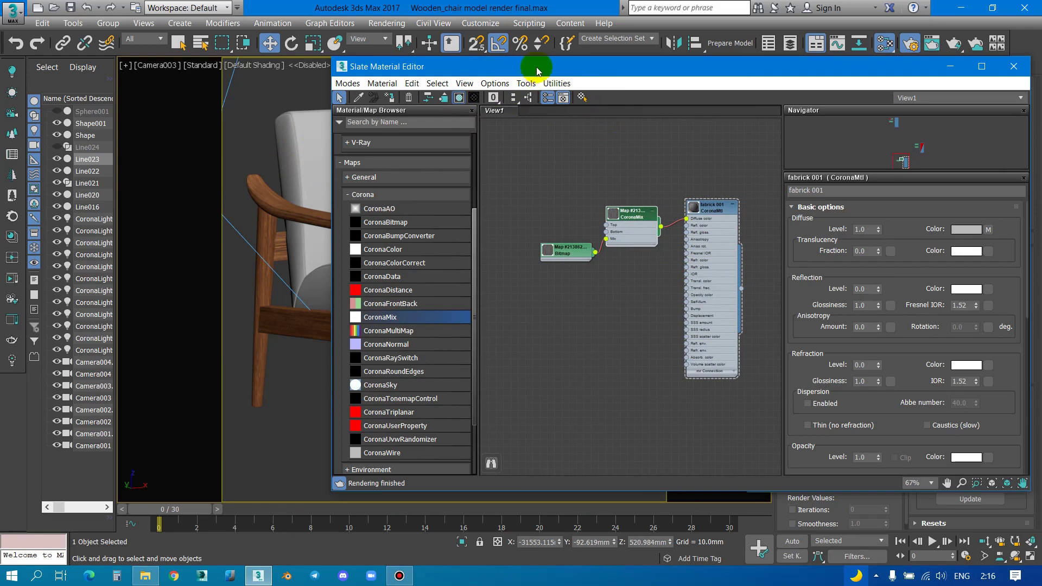
{"action": "double_click", "coordinate": [537, 69]}
{"action": "left_click_drag", "start_coordinate": [619, 128], "coordinate": [529, 64]}
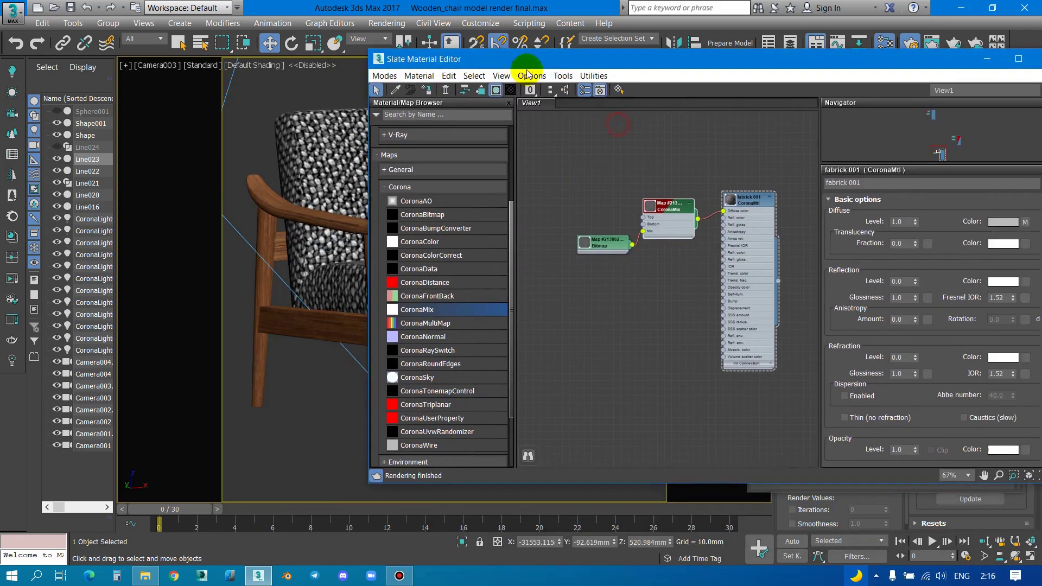
{"action": "double_click", "coordinate": [601, 244]}
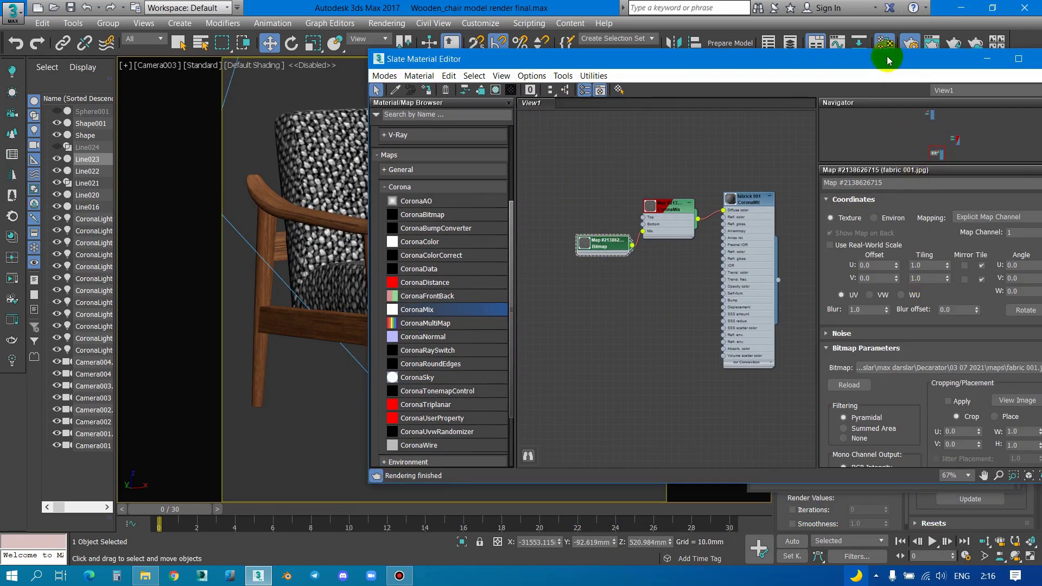
Step: Move the editor aside to view the textured chair, and bring up the editor Modes menu
{"action": "left_click_drag", "start_coordinate": [880, 61], "coordinate": [720, 64]}
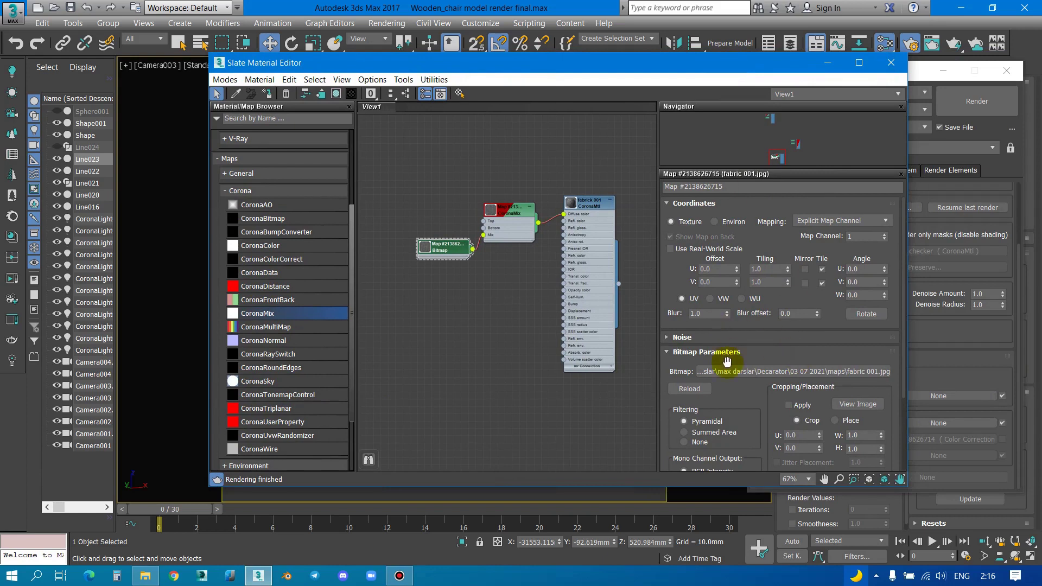
{"action": "scroll", "coordinate": [768, 277], "scroll_direction": "down", "scroll_amount": 2}
{"action": "scroll", "coordinate": [768, 277], "scroll_direction": "down", "scroll_amount": 3}
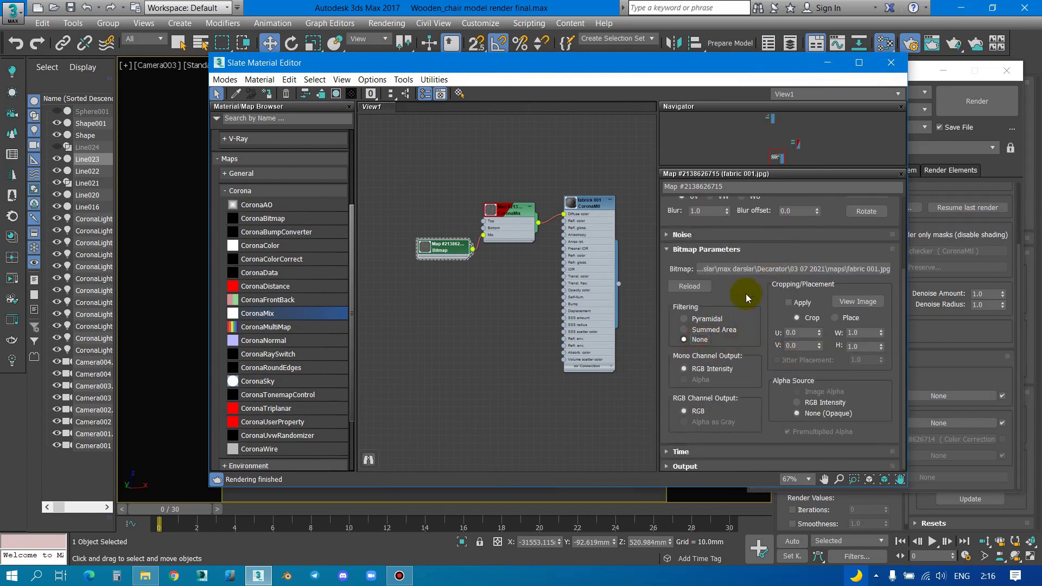
{"action": "left_click_drag", "start_coordinate": [696, 69], "coordinate": [861, 51]}
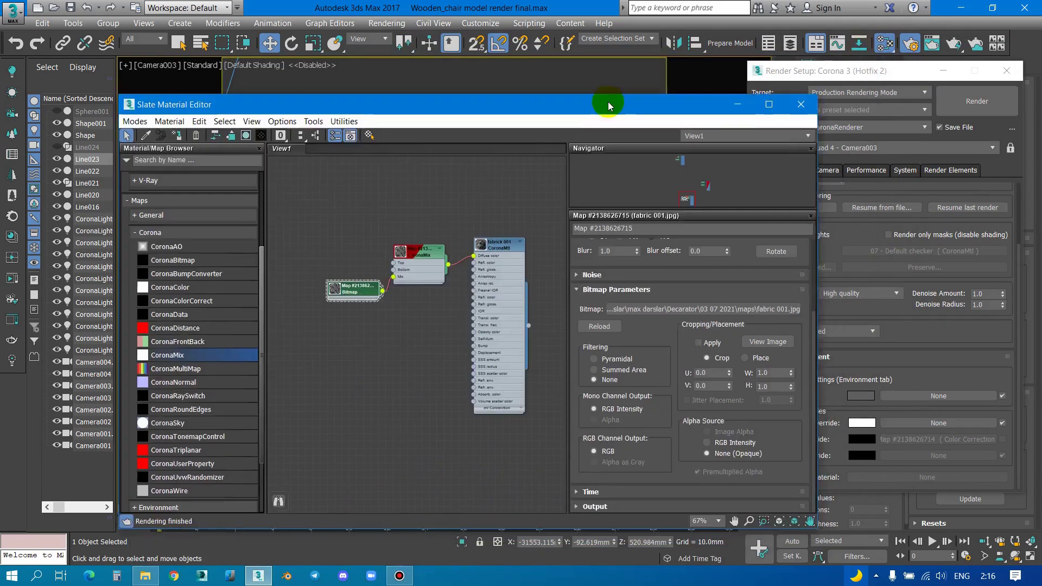
{"action": "left_click_drag", "start_coordinate": [864, 57], "coordinate": [756, 49]}
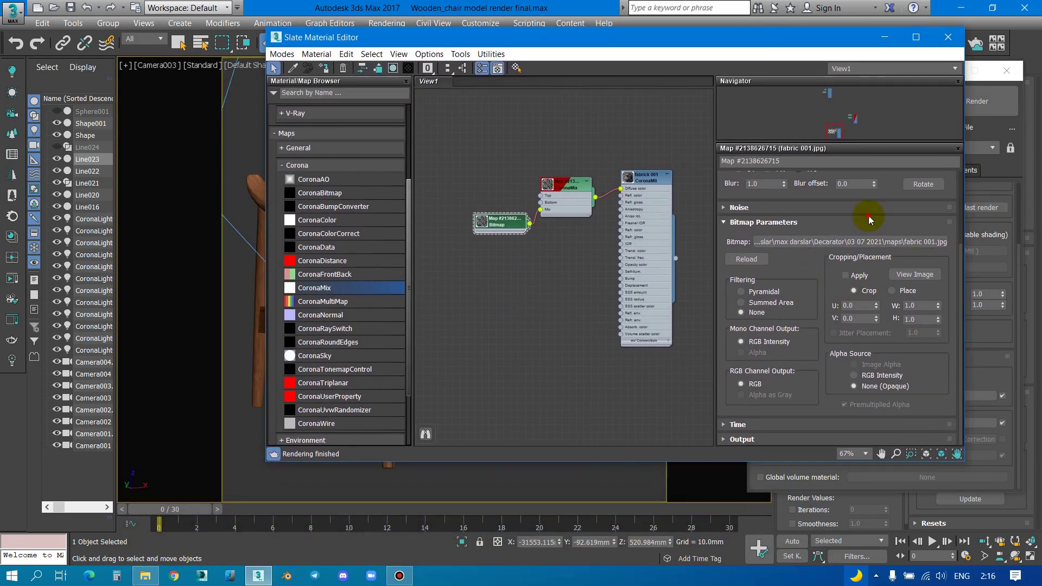
{"action": "scroll", "coordinate": [865, 216], "scroll_direction": "up", "scroll_amount": 1}
{"action": "left_click", "coordinate": [281, 54]}
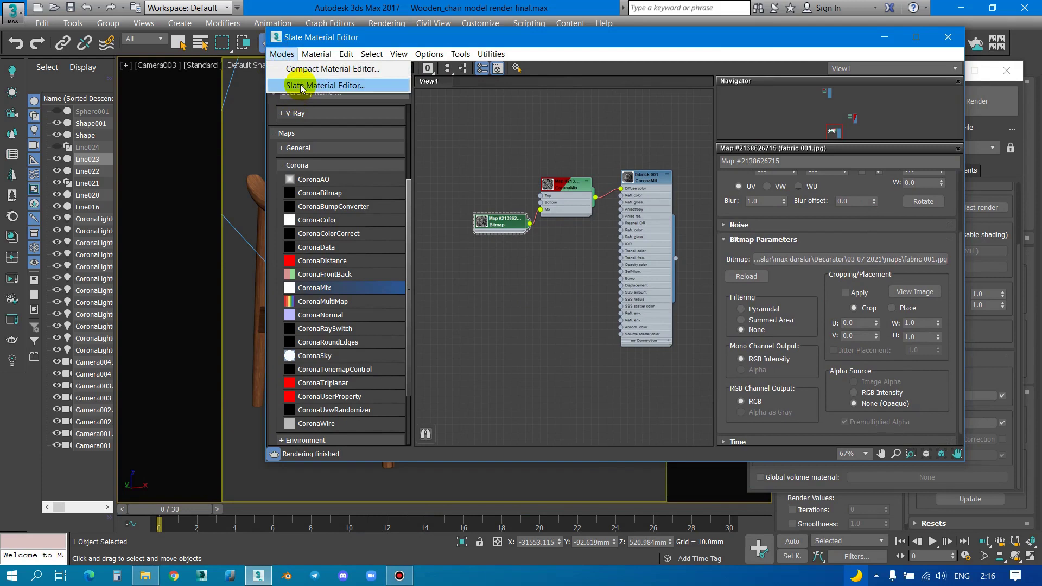
{"action": "left_click", "coordinate": [280, 55]}
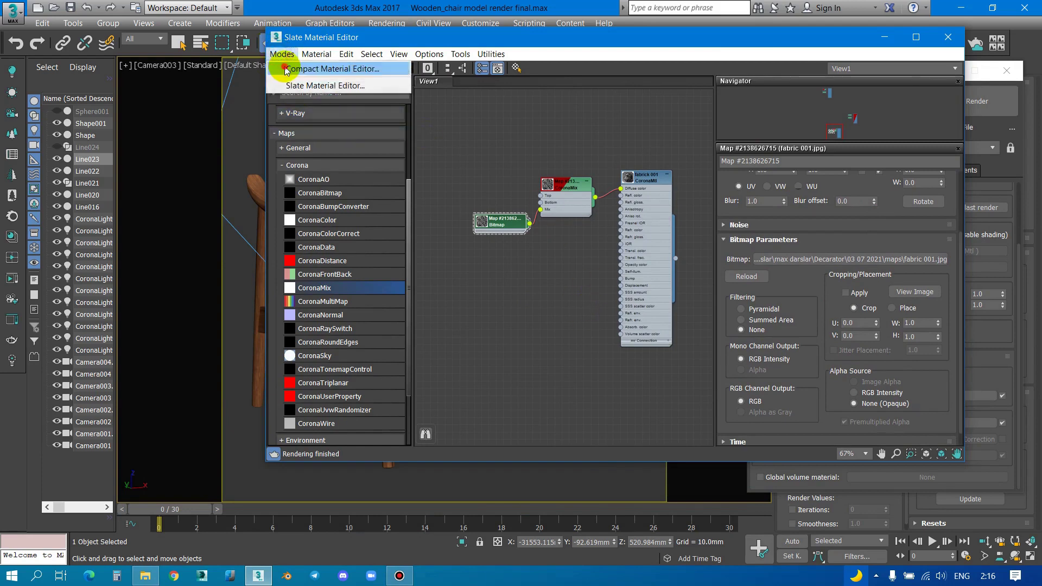
Step: In the Compact editor, open CoronaMix's Mix bitmap and set its U and V tiling to 5.0
{"action": "left_click", "coordinate": [286, 69]}
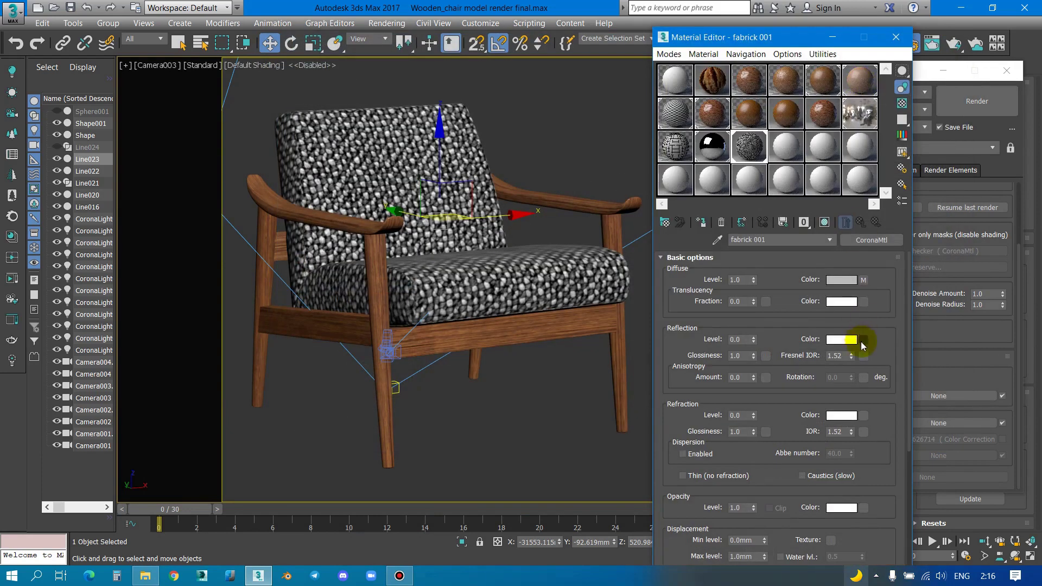
{"action": "left_click", "coordinate": [861, 282]}
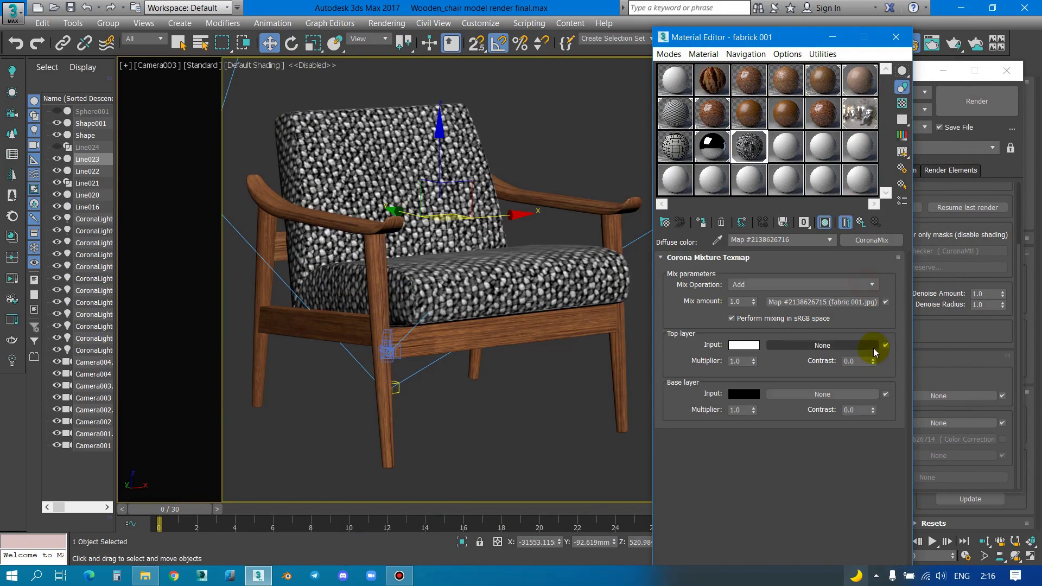
{"action": "left_click", "coordinate": [857, 302]}
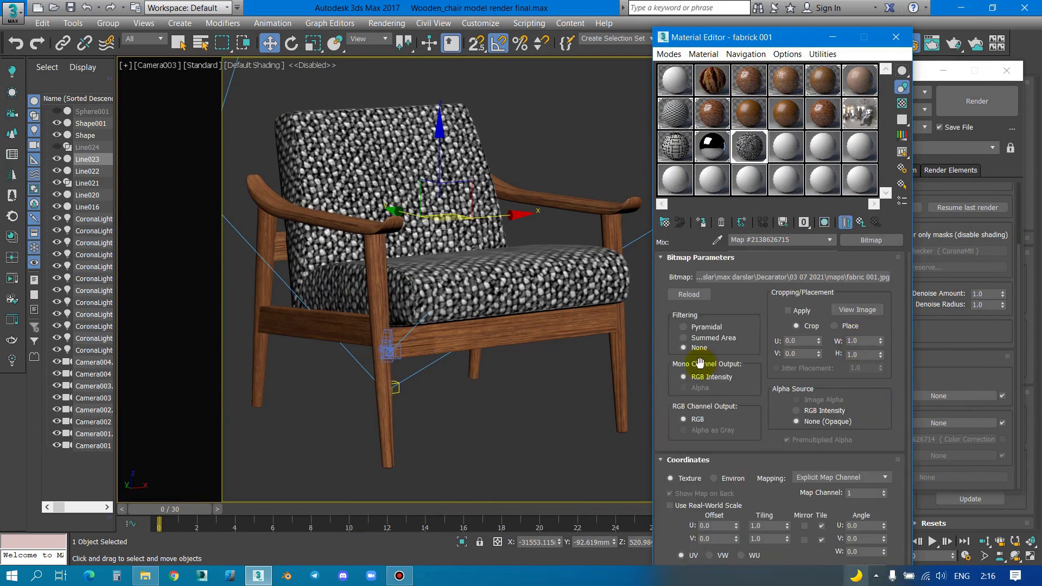
{"action": "scroll", "coordinate": [754, 426], "scroll_direction": "down", "scroll_amount": 1}
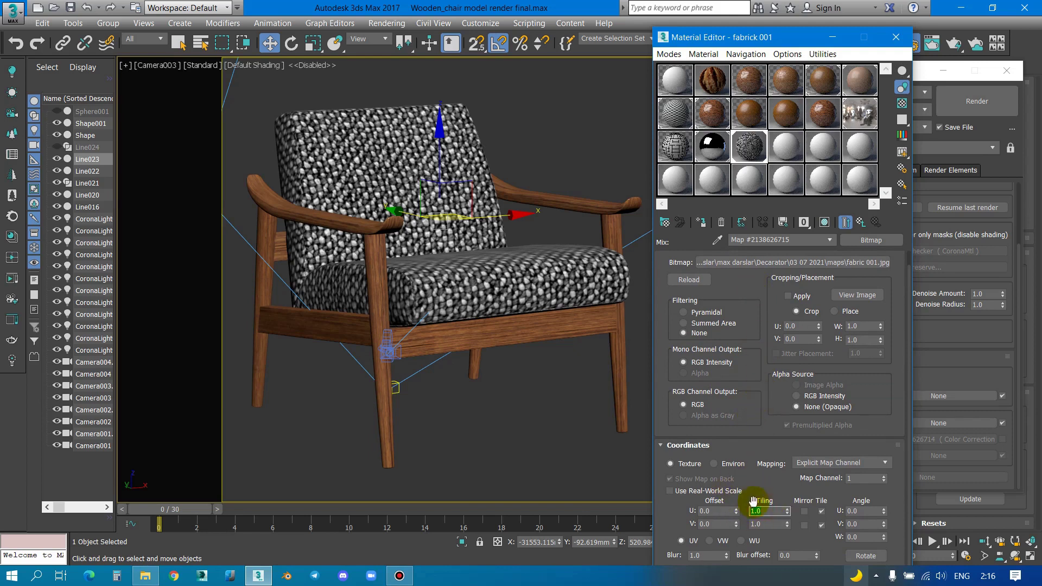
{"action": "type", "text": "5"}
{"action": "left_click", "coordinate": [763, 525]}
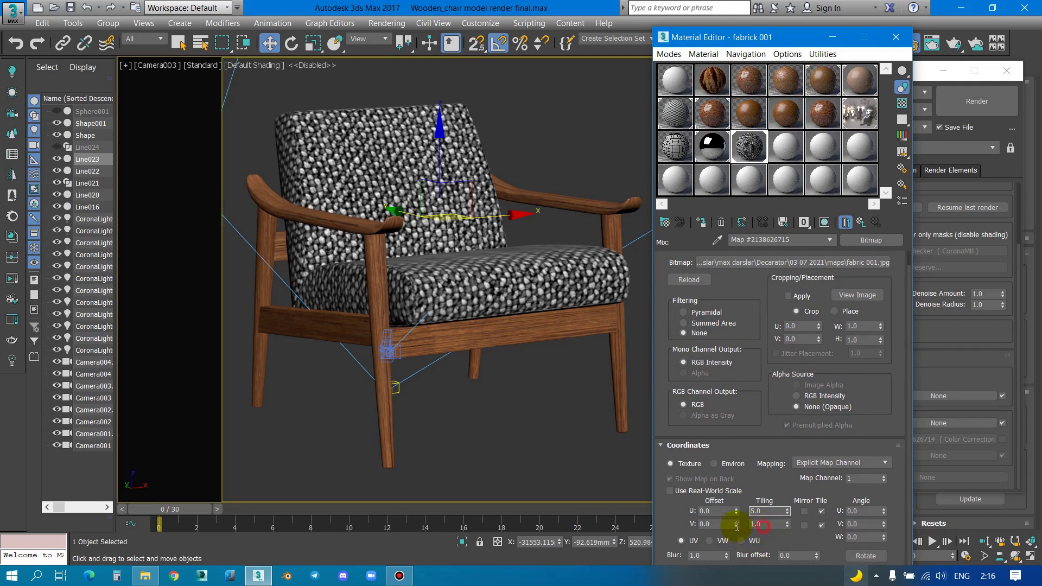
{"action": "type", "text": "5"}
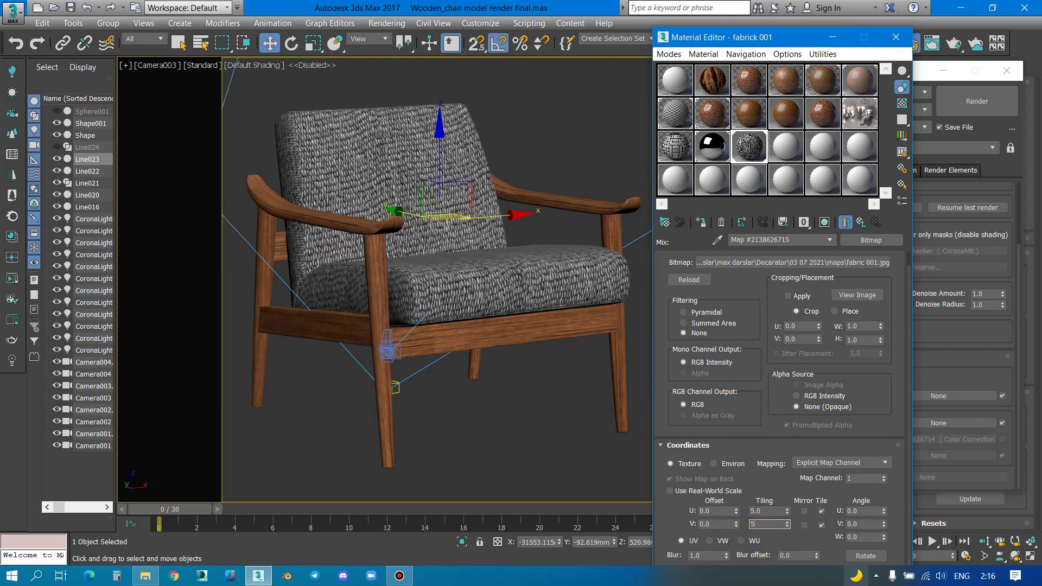
{"action": "key", "text": "Return"}
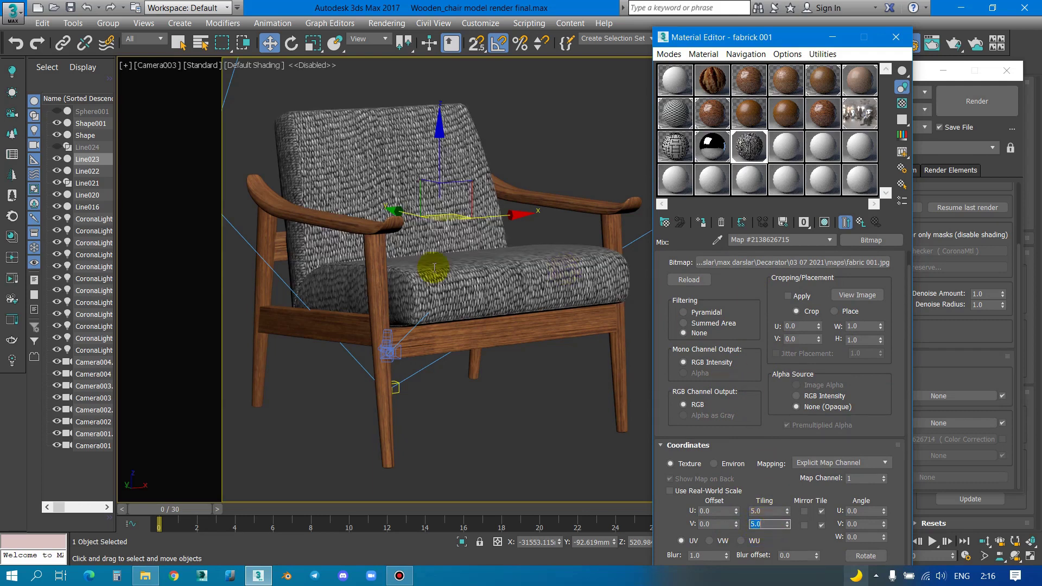
{"action": "left_click", "coordinate": [462, 274]}
Step: Switch to Perspective and orbit to inspect the fabric on the seat and backrest
{"action": "key", "text": "p"}
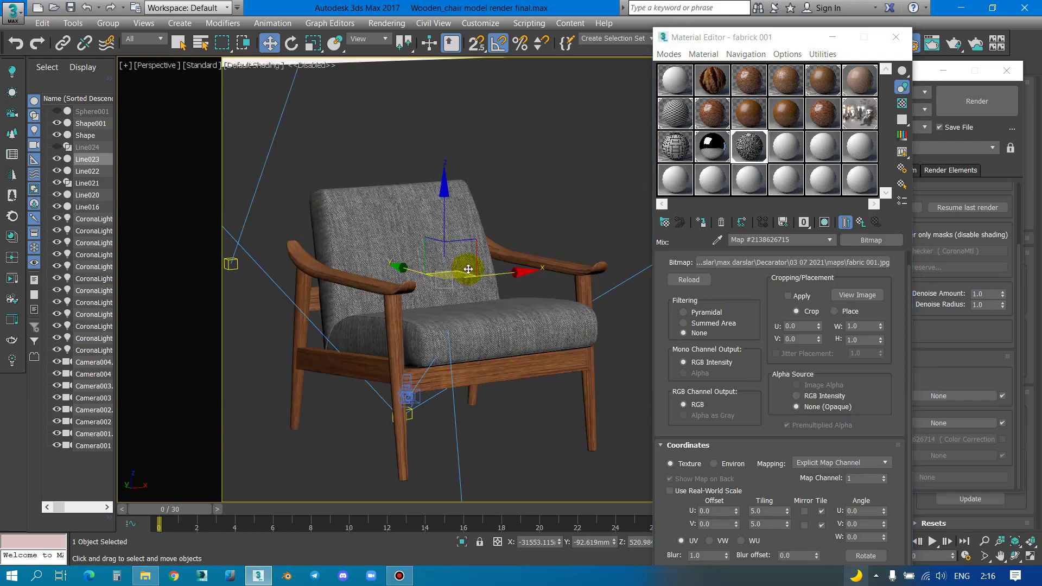
{"action": "middle_click_drag", "start_coordinate": [466, 278], "coordinate": [481, 345], "text": "alt"}
{"action": "scroll", "coordinate": [482, 344], "scroll_direction": "up", "scroll_amount": 5}
{"action": "scroll", "coordinate": [463, 389], "scroll_direction": "down", "scroll_amount": 3}
{"action": "scroll", "coordinate": [485, 282], "scroll_direction": "up", "scroll_amount": 5}
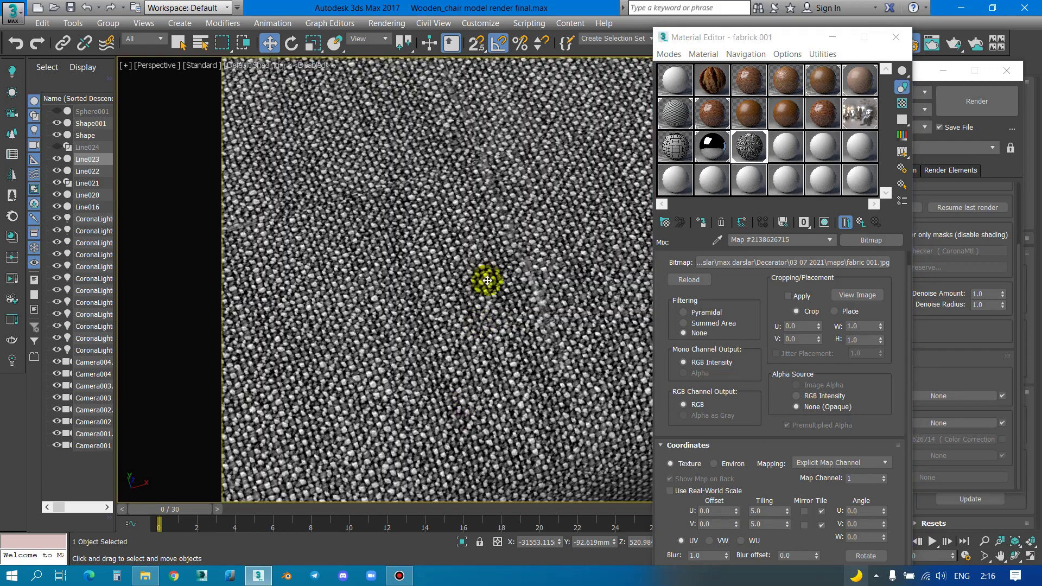
{"action": "scroll", "coordinate": [482, 305], "scroll_direction": "down", "scroll_amount": 2}
{"action": "scroll", "coordinate": [479, 293], "scroll_direction": "down", "scroll_amount": 4}
{"action": "middle_click_drag", "start_coordinate": [478, 292], "coordinate": [468, 253], "text": "alt"}
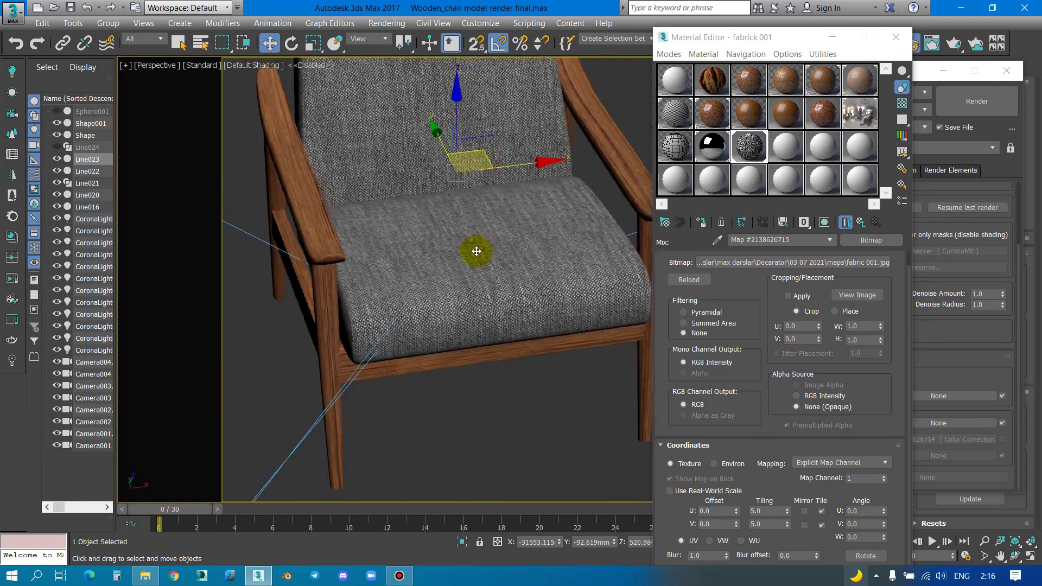
{"action": "scroll", "coordinate": [459, 321], "scroll_direction": "up", "scroll_amount": 2}
{"action": "scroll", "coordinate": [459, 320], "scroll_direction": "up", "scroll_amount": 4}
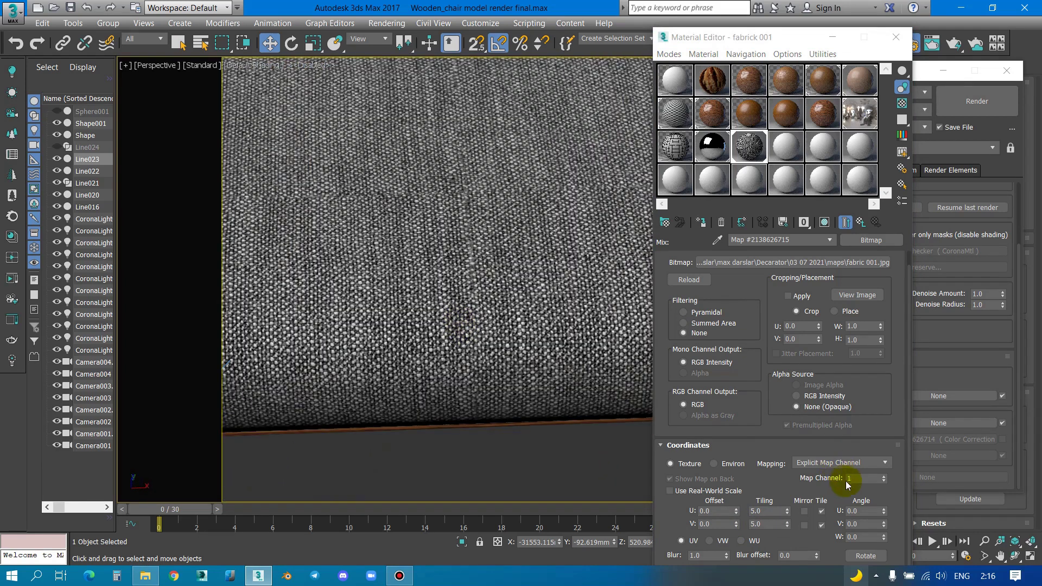
Step: Adjust the bitmap's W angle and set its tiling to 9.0
{"action": "left_click", "coordinate": [861, 538]}
{"action": "type", "text": "90"}
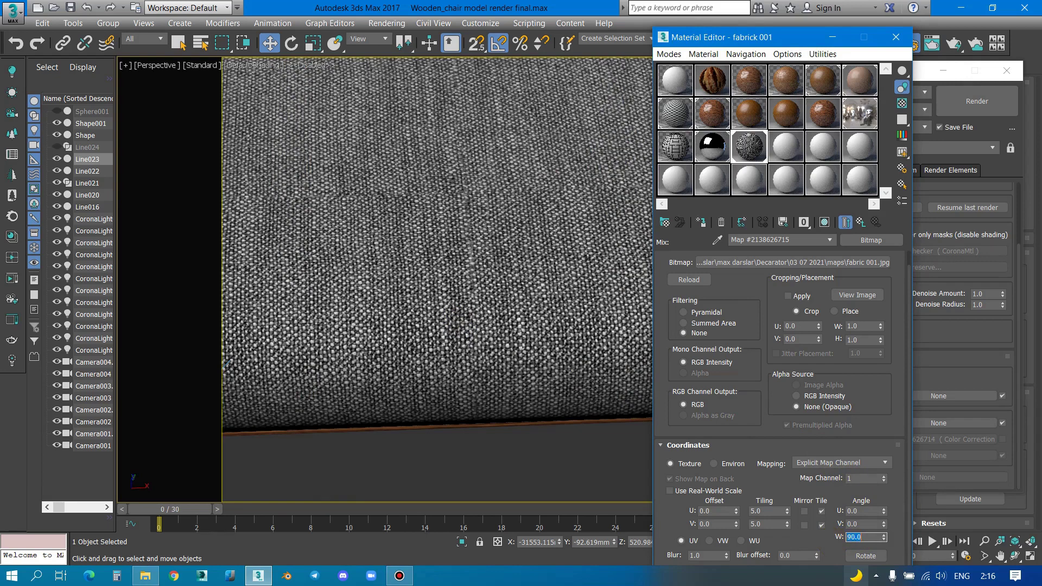
{"action": "scroll", "coordinate": [430, 298], "scroll_direction": "down", "scroll_amount": 2}
{"action": "scroll", "coordinate": [460, 332], "scroll_direction": "down", "scroll_amount": 5}
{"action": "scroll", "coordinate": [489, 283], "scroll_direction": "up", "scroll_amount": 8}
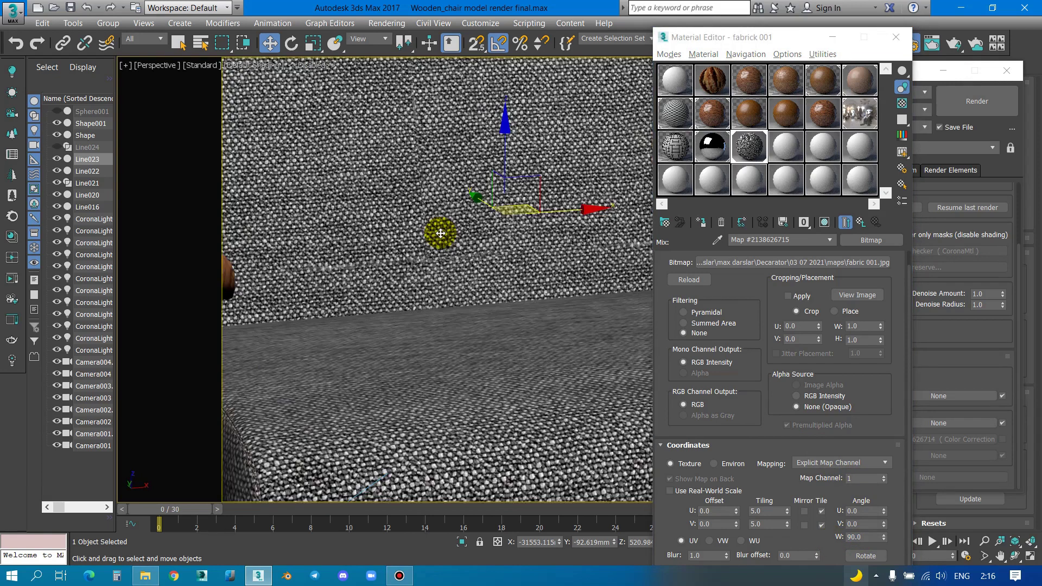
{"action": "scroll", "coordinate": [441, 233], "scroll_direction": "down", "scroll_amount": 2}
{"action": "scroll", "coordinate": [444, 239], "scroll_direction": "down", "scroll_amount": 3}
{"action": "scroll", "coordinate": [491, 170], "scroll_direction": "up", "scroll_amount": 4}
{"action": "scroll", "coordinate": [524, 365], "scroll_direction": "up", "scroll_amount": 2}
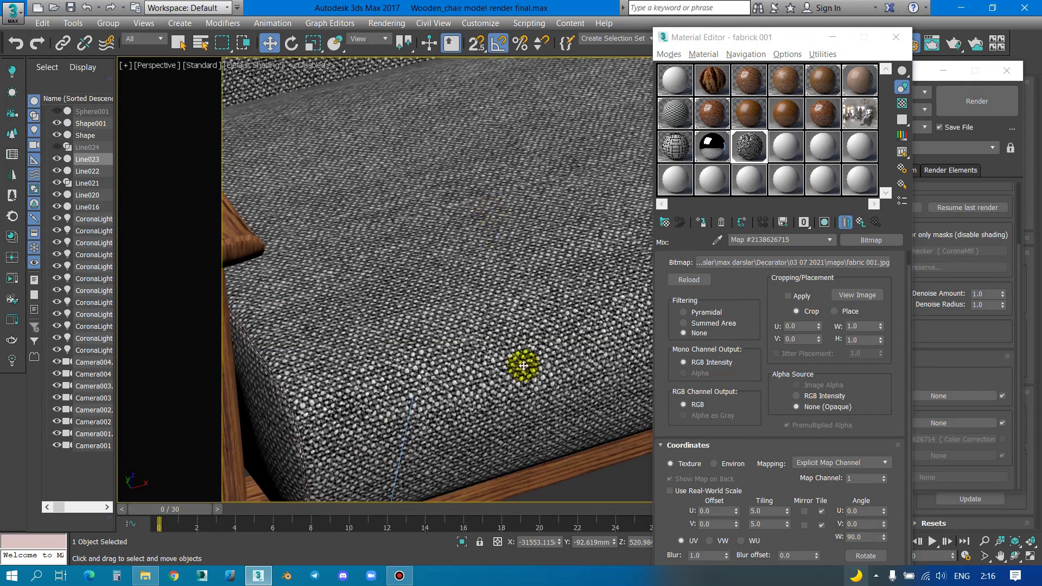
{"action": "double_click", "coordinate": [764, 511]}
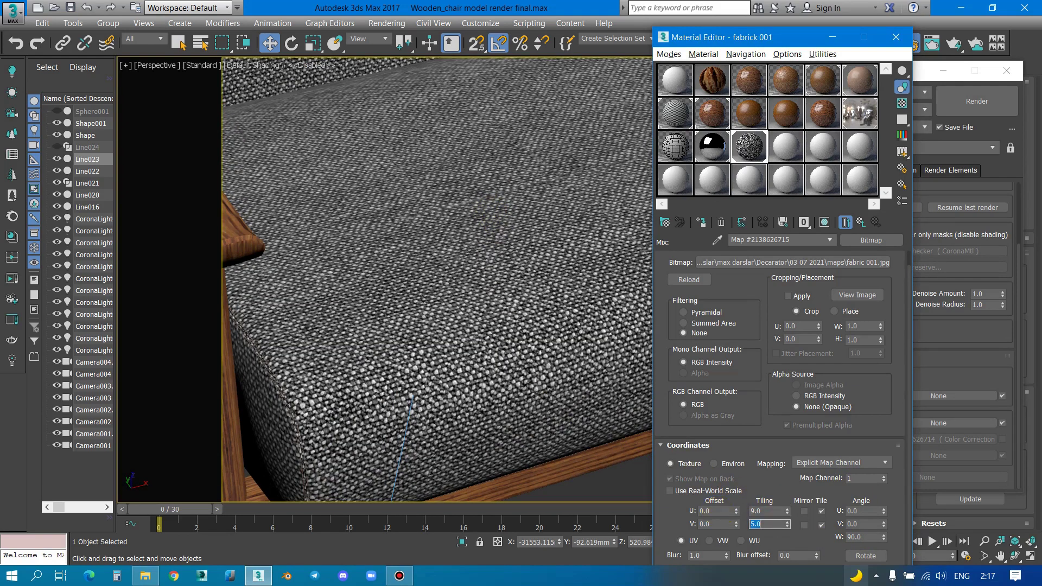
{"action": "type", "text": "9"}
{"action": "key", "text": "Return"}
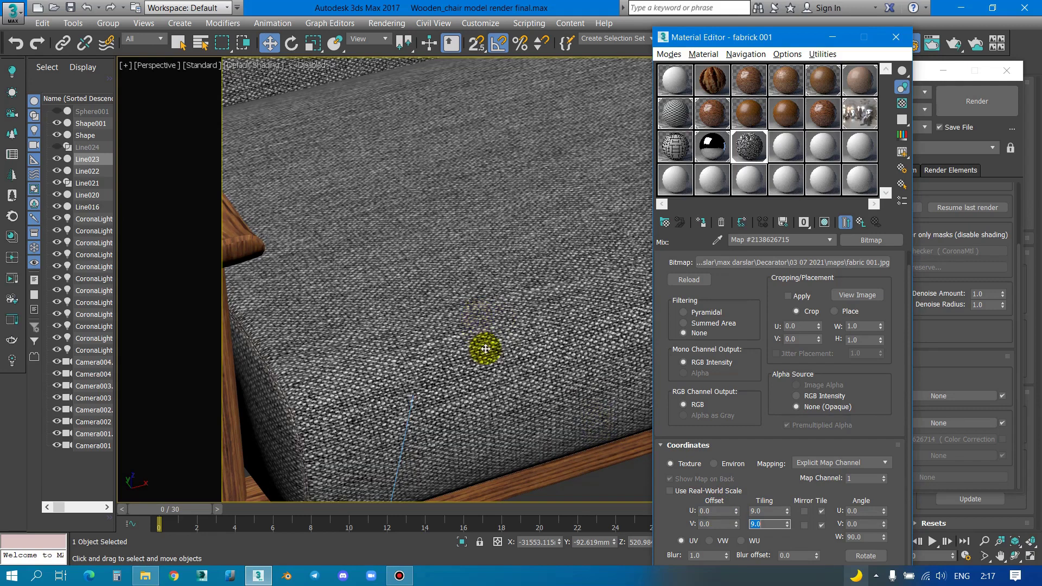
Step: Lower the fabric bitmap's U and V tiling from 9.0 to 8.0
{"action": "scroll", "coordinate": [477, 344], "scroll_direction": "down", "scroll_amount": 3}
{"action": "scroll", "coordinate": [530, 286], "scroll_direction": "down", "scroll_amount": 5}
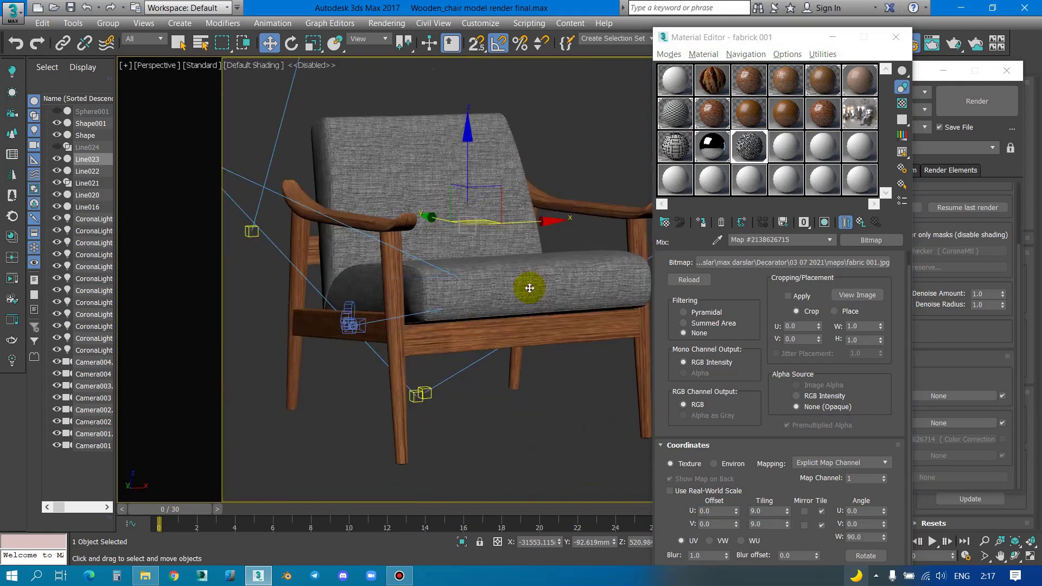
{"action": "scroll", "coordinate": [477, 276], "scroll_direction": "up", "scroll_amount": 5}
{"action": "scroll", "coordinate": [415, 290], "scroll_direction": "up", "scroll_amount": 5}
{"action": "scroll", "coordinate": [416, 290], "scroll_direction": "down", "scroll_amount": 3}
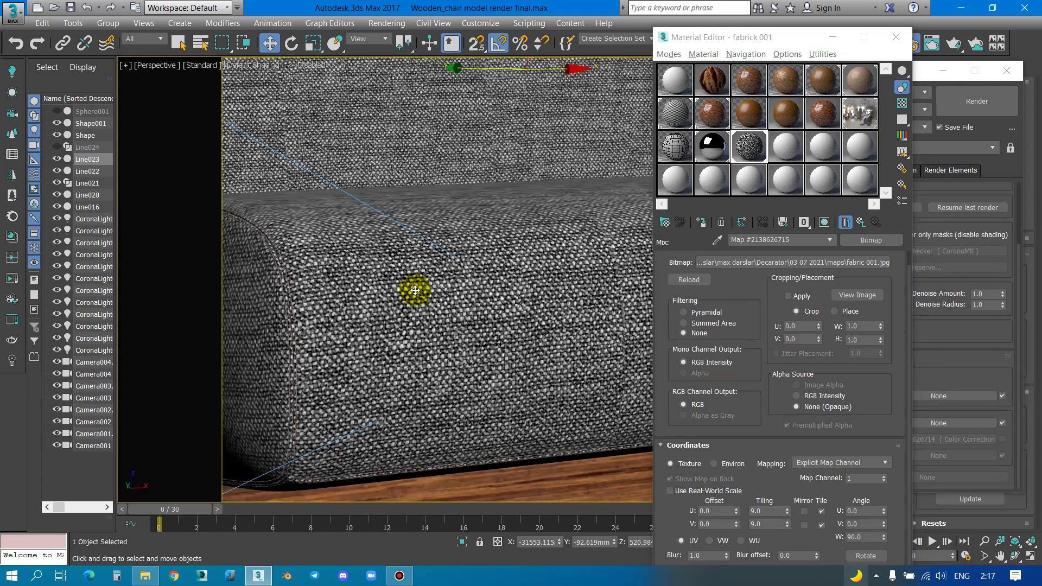
{"action": "scroll", "coordinate": [415, 290], "scroll_direction": "down", "scroll_amount": 1}
{"action": "scroll", "coordinate": [315, 253], "scroll_direction": "up", "scroll_amount": 5}
{"action": "scroll", "coordinate": [272, 245], "scroll_direction": "up", "scroll_amount": 2}
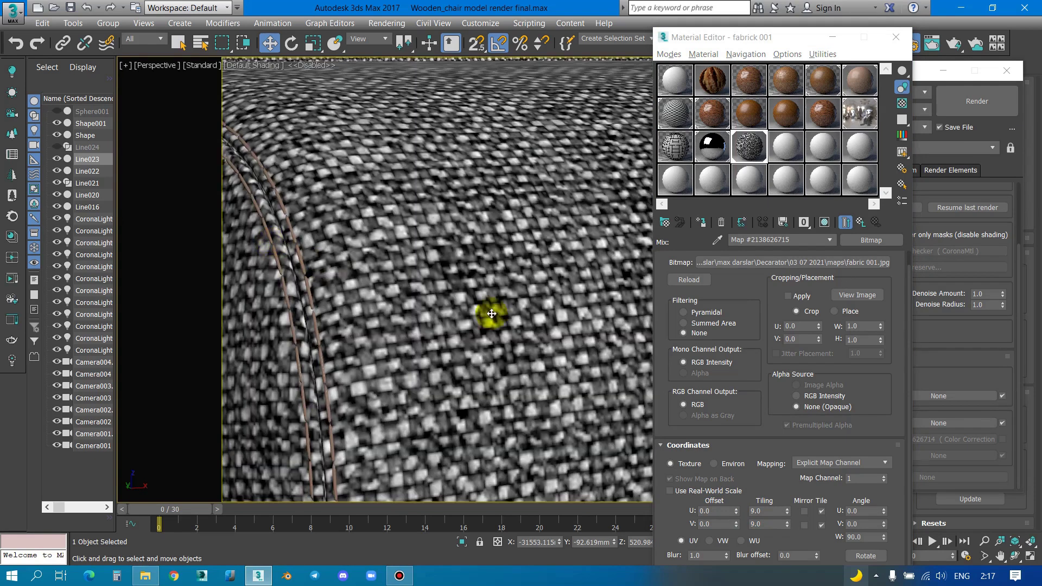
{"action": "double_click", "coordinate": [763, 510]}
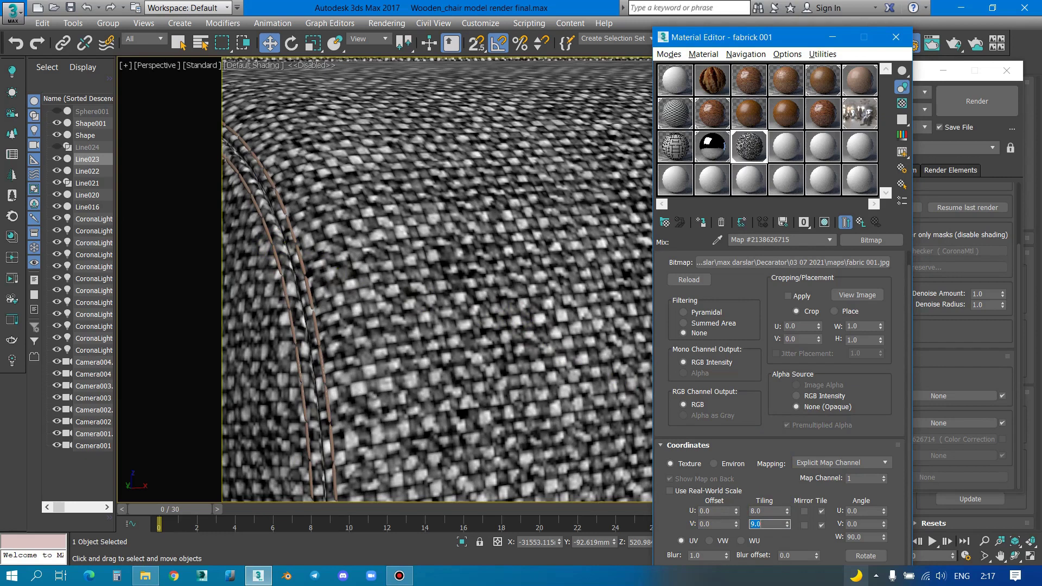
{"action": "type", "text": "8"}
{"action": "key", "text": "Return"}
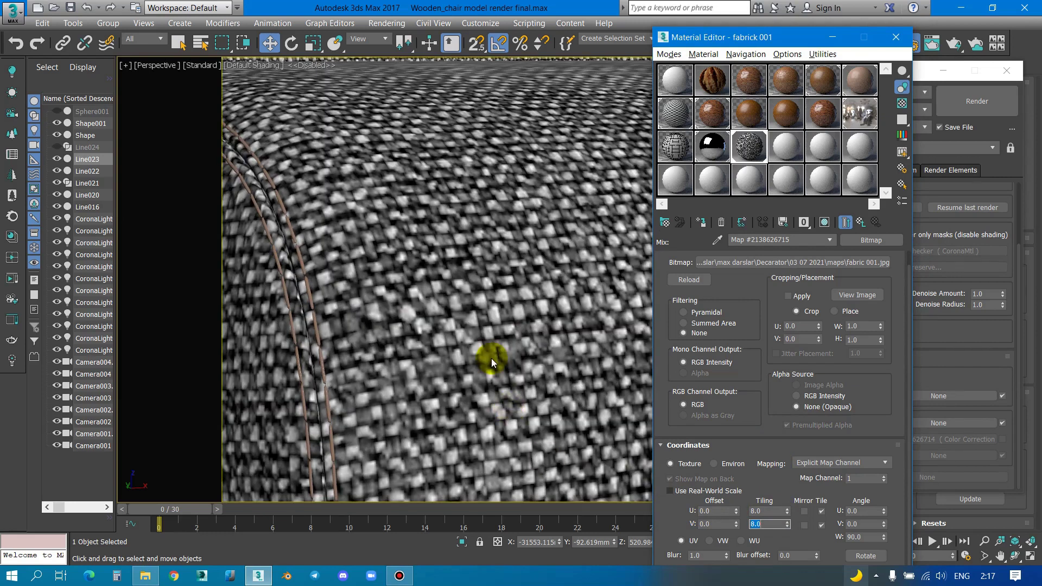
{"action": "scroll", "coordinate": [492, 358], "scroll_direction": "down", "scroll_amount": 1}
{"action": "scroll", "coordinate": [507, 270], "scroll_direction": "down", "scroll_amount": 1}
{"action": "scroll", "coordinate": [438, 253], "scroll_direction": "down", "scroll_amount": 2}
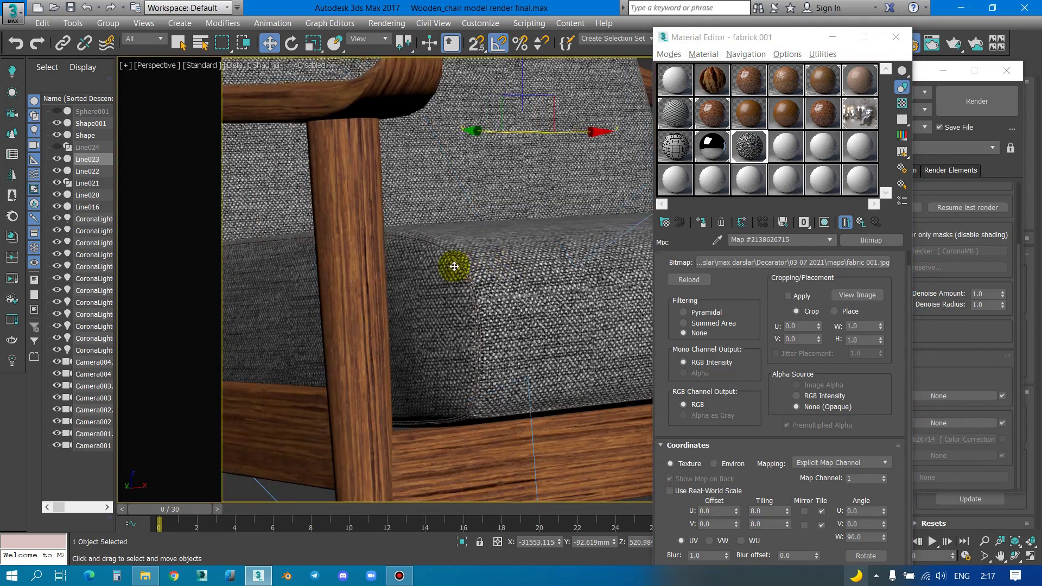
{"action": "scroll", "coordinate": [456, 265], "scroll_direction": "down", "scroll_amount": 2}
{"action": "scroll", "coordinate": [567, 269], "scroll_direction": "down", "scroll_amount": 1}
{"action": "mouse_move", "coordinate": [793, 36]}
{"action": "left_mouse_down"}
{"action": "mouse_move", "coordinate": [790, 75]}
{"action": "mouse_move", "coordinate": [779, 19]}
{"action": "left_mouse_up"}
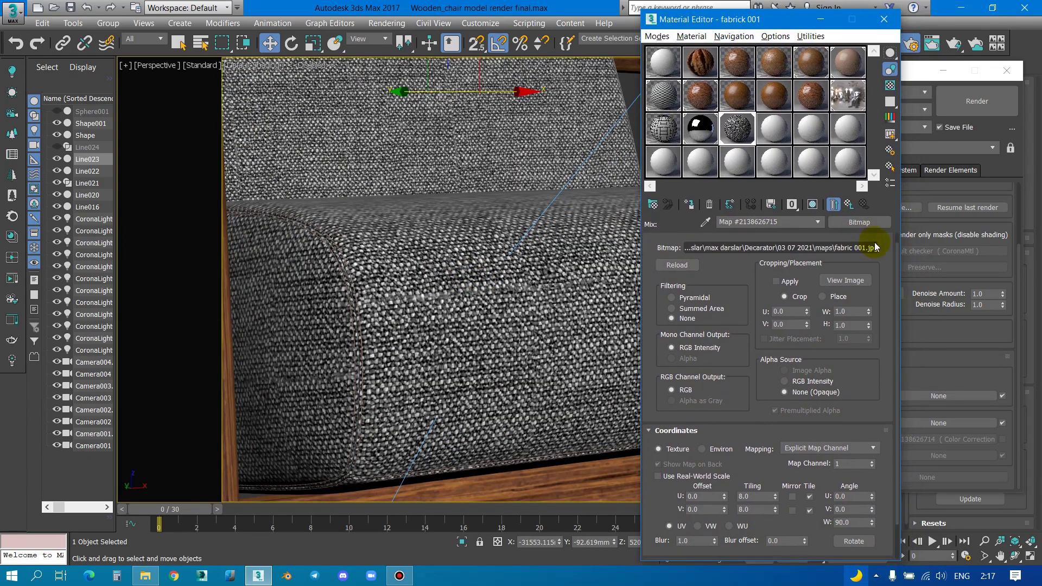
Step: In the parent CoronaMix, set the top layer colour to red and the base layer to bright green
{"action": "left_click", "coordinate": [848, 205]}
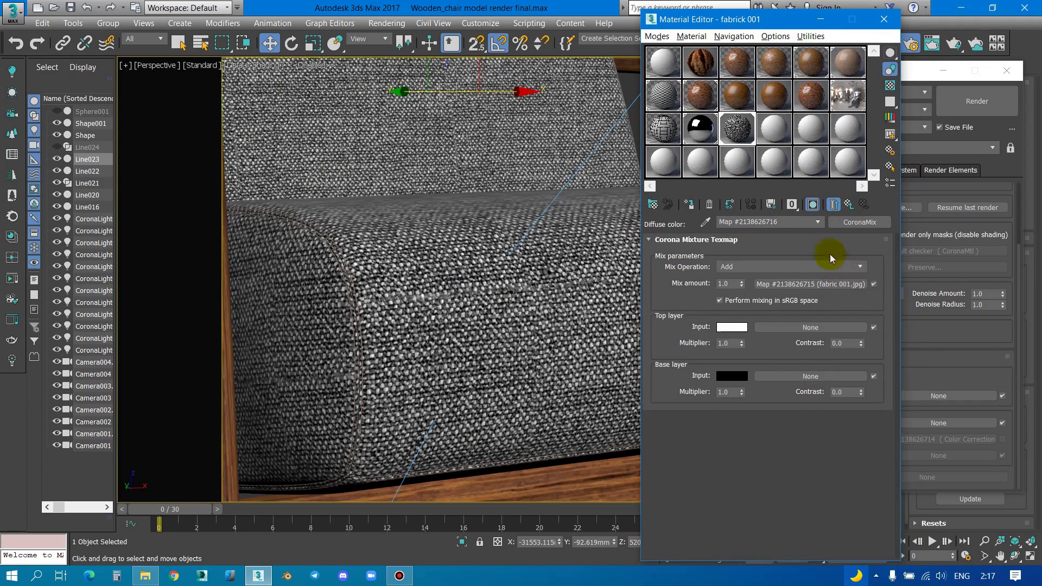
{"action": "double_click", "coordinate": [728, 130]}
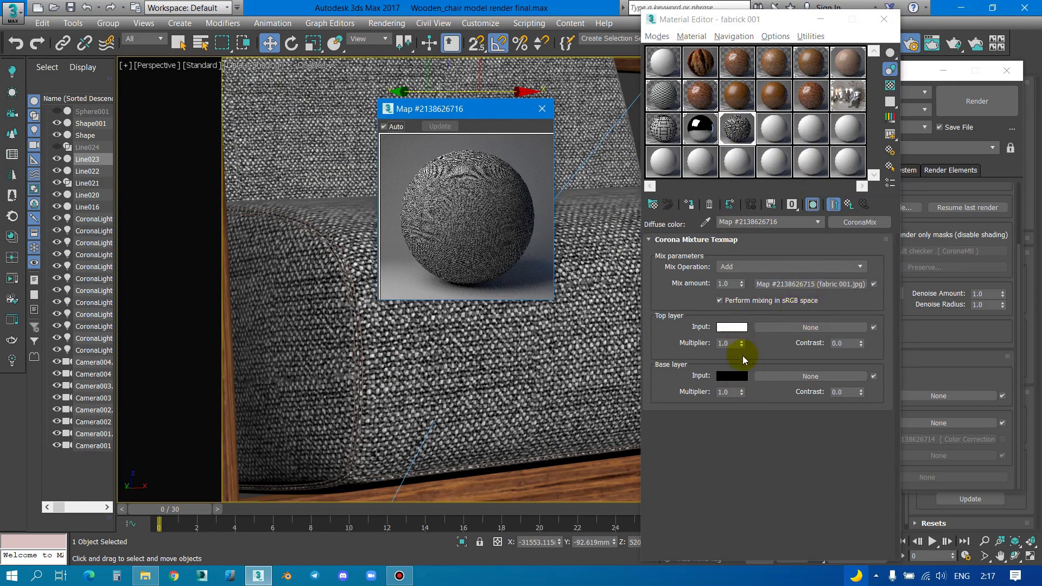
{"action": "left_click", "coordinate": [732, 326]}
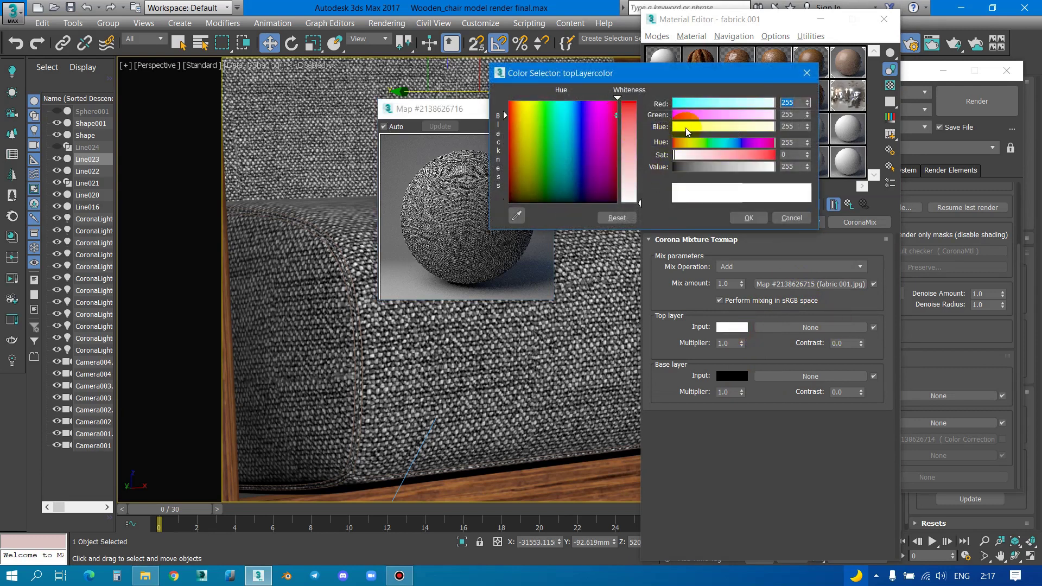
{"action": "left_click", "coordinate": [773, 156]}
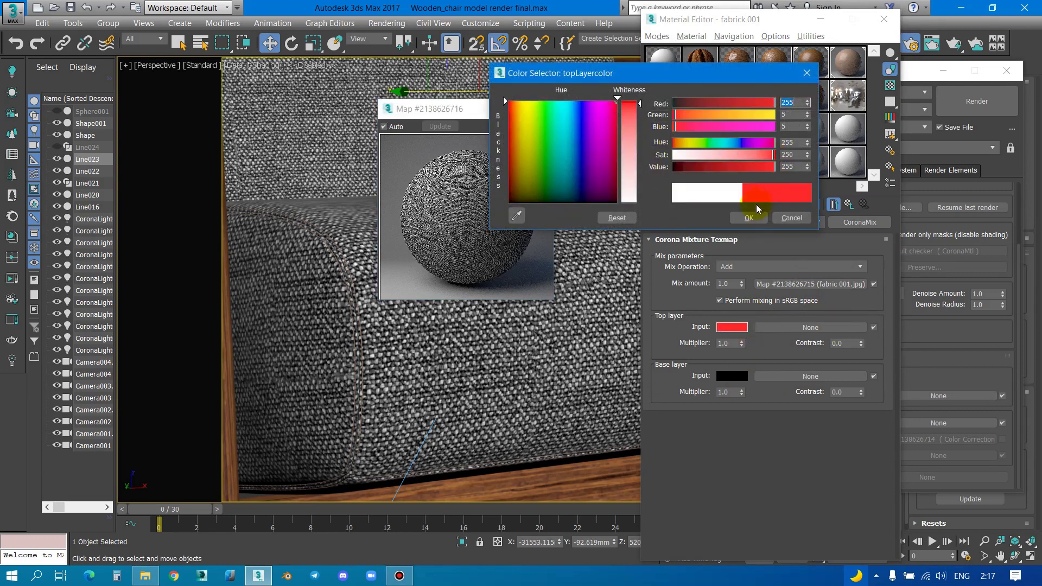
{"action": "left_click", "coordinate": [754, 219]}
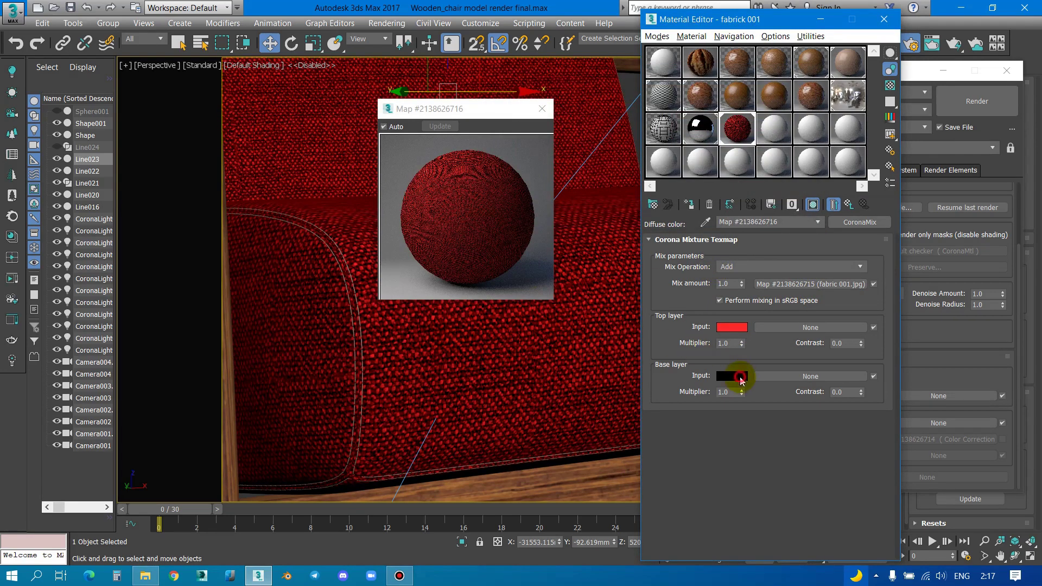
{"action": "left_click", "coordinate": [740, 377]}
{"action": "left_click", "coordinate": [704, 144]}
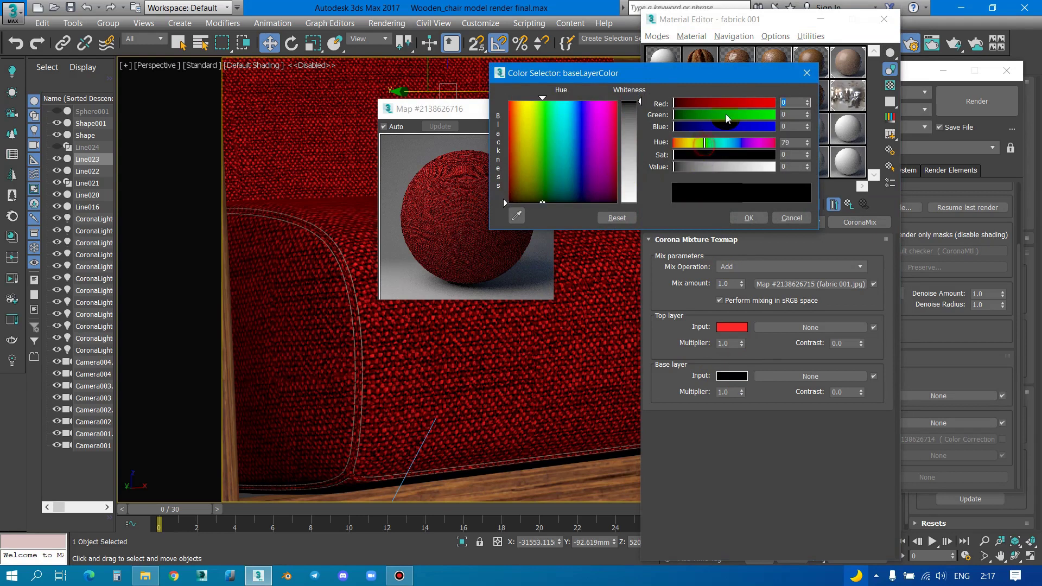
{"action": "left_click", "coordinate": [752, 116]}
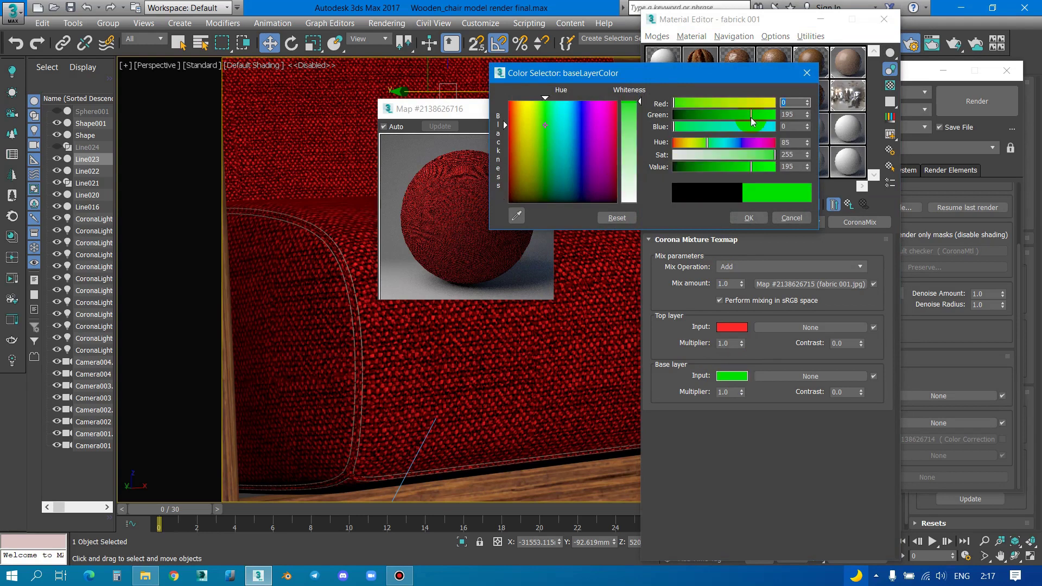
{"action": "left_click", "coordinate": [747, 218]}
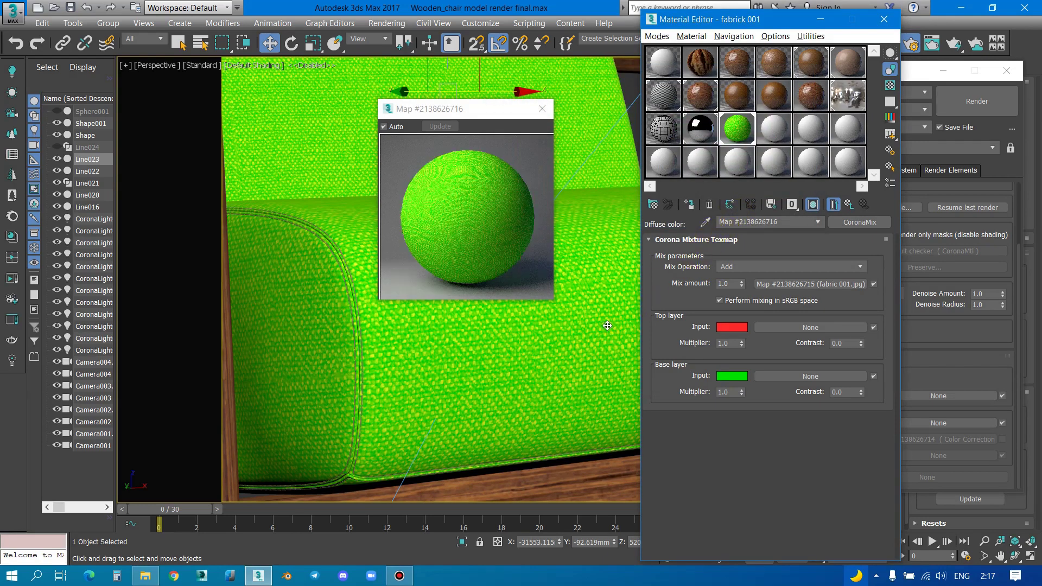
Step: Set the Mix Operation to Mix, mix amount 1.0, and Top Multiplier to 0.53
{"action": "left_click", "coordinate": [730, 267]}
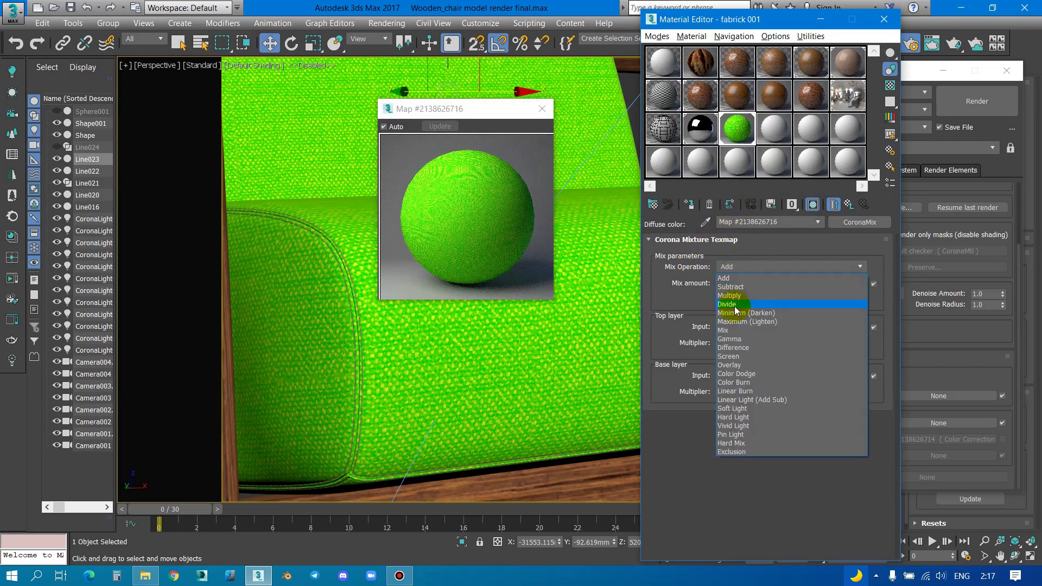
{"action": "left_click", "coordinate": [737, 296]}
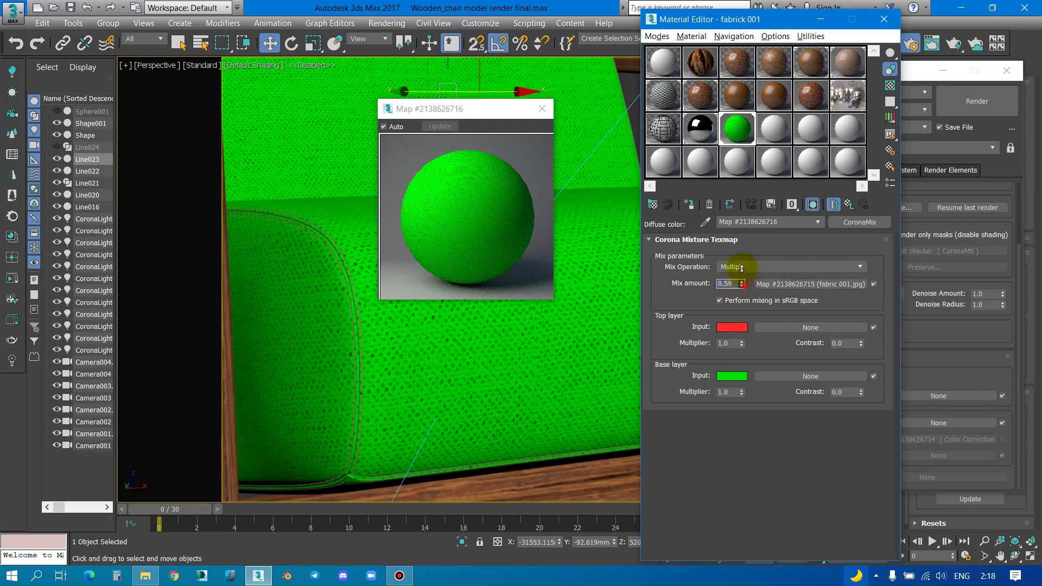
{"action": "left_click_drag", "start_coordinate": [742, 269], "coordinate": [762, 274]}
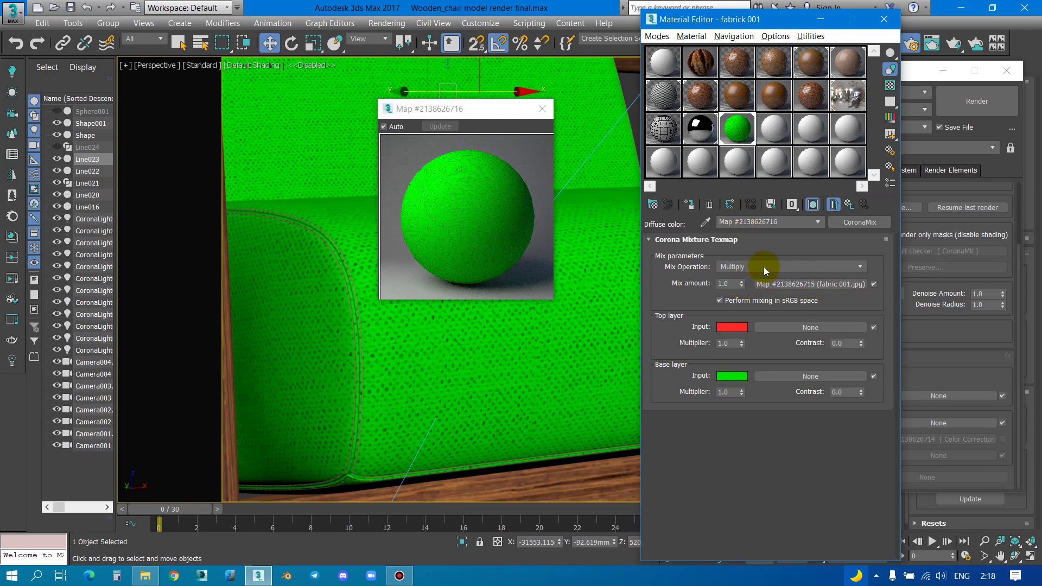
{"action": "left_click", "coordinate": [764, 268]}
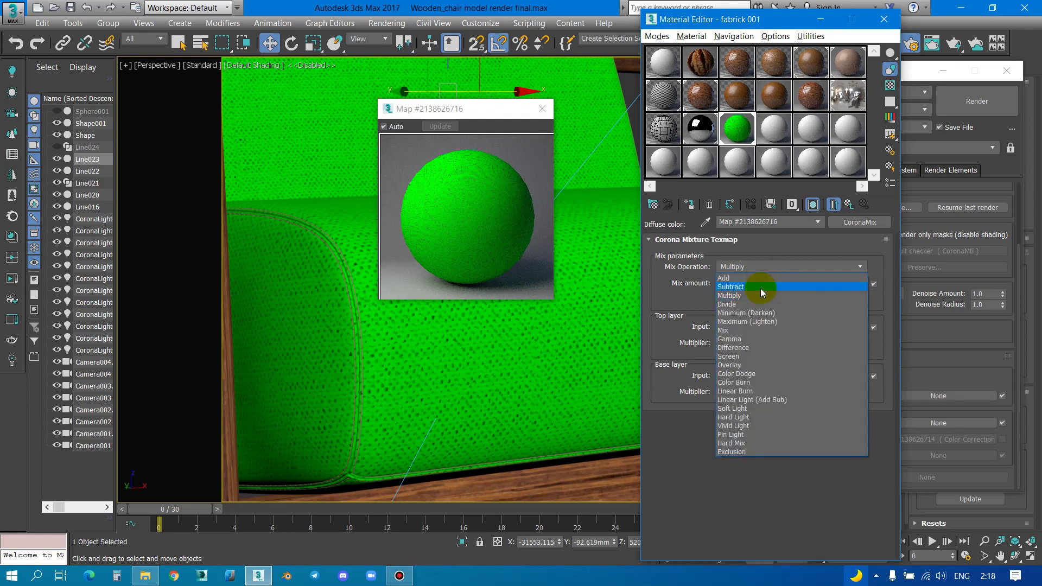
{"action": "left_click", "coordinate": [752, 330]}
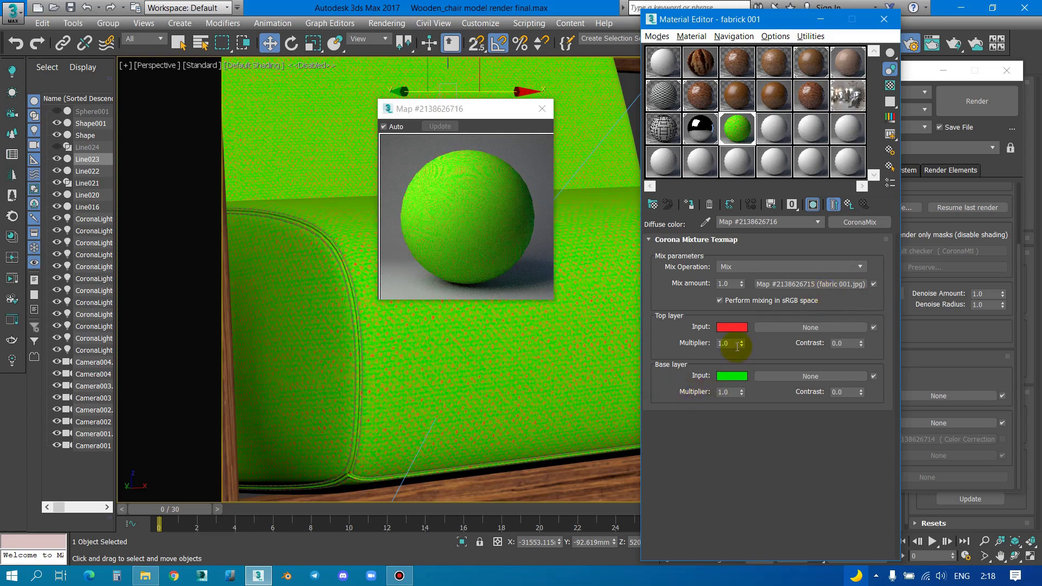
{"action": "left_click_drag", "start_coordinate": [742, 345], "coordinate": [737, 377]}
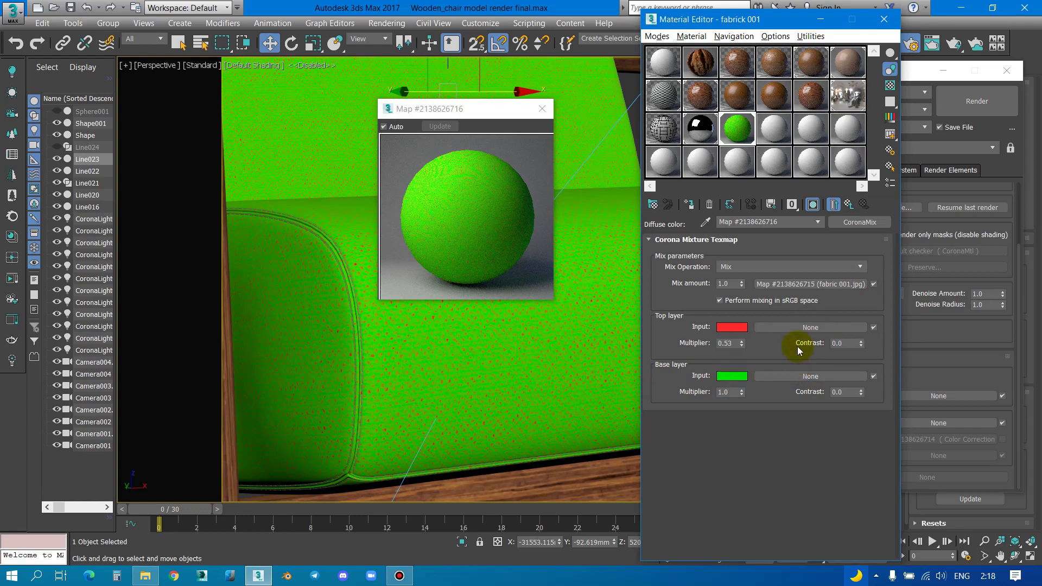
{"action": "left_click", "coordinate": [657, 36]}
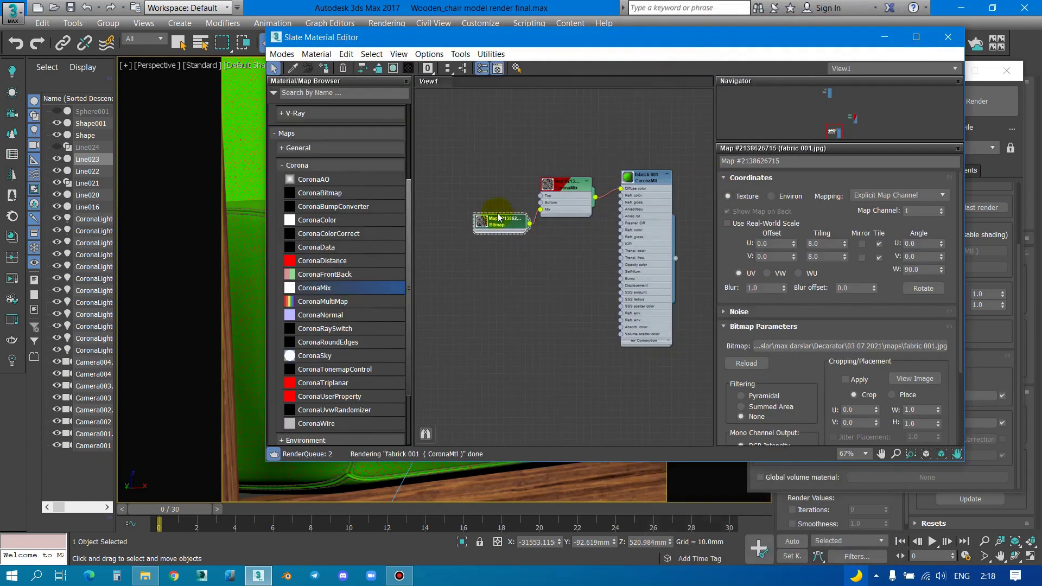
Step: Place the Bitmap node left of the CoronaMix, show CoronaMix parameters, then restore and move the 3ds Max window
{"action": "mouse_move", "coordinate": [506, 221]}
{"action": "left_mouse_down"}
{"action": "mouse_move", "coordinate": [482, 189]}
{"action": "mouse_move", "coordinate": [458, 208]}
{"action": "left_mouse_up"}
{"action": "left_click_drag", "start_coordinate": [589, 176], "coordinate": [589, 157]}
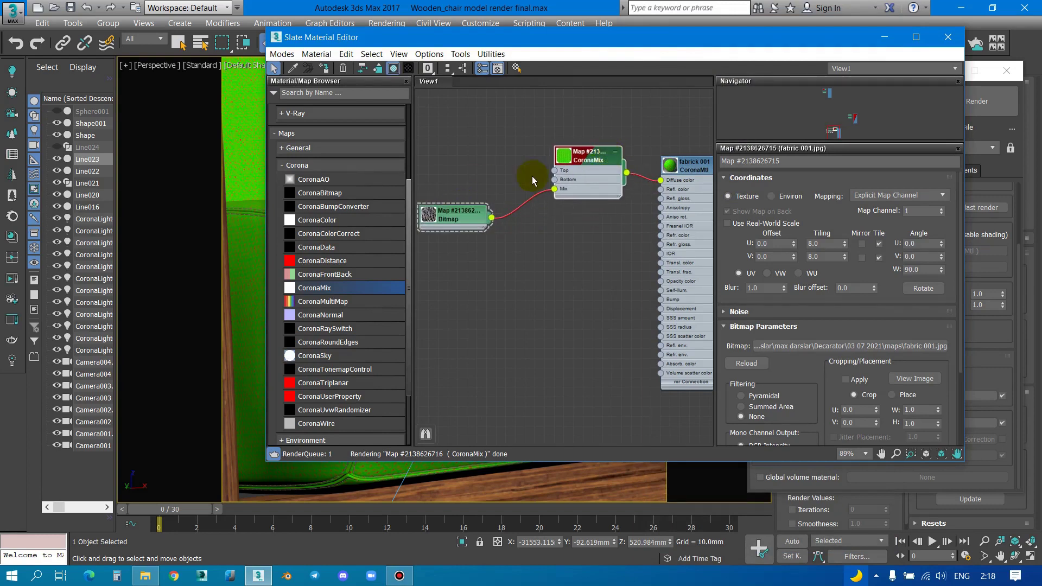
{"action": "scroll", "coordinate": [532, 181], "scroll_direction": "up", "scroll_amount": 2}
{"action": "double_click", "coordinate": [595, 155]}
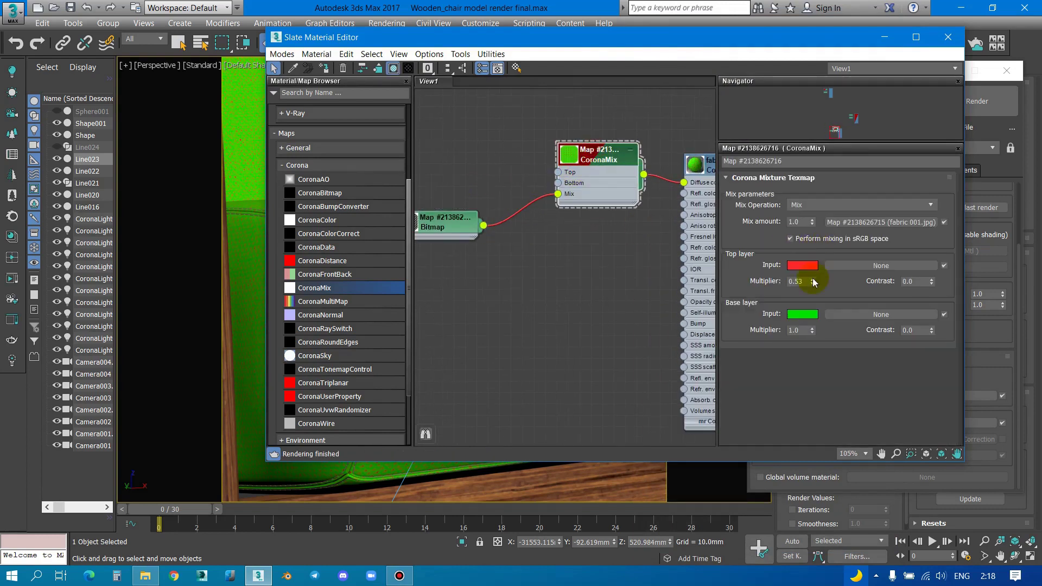
{"action": "left_click_drag", "start_coordinate": [596, 44], "coordinate": [613, 50]}
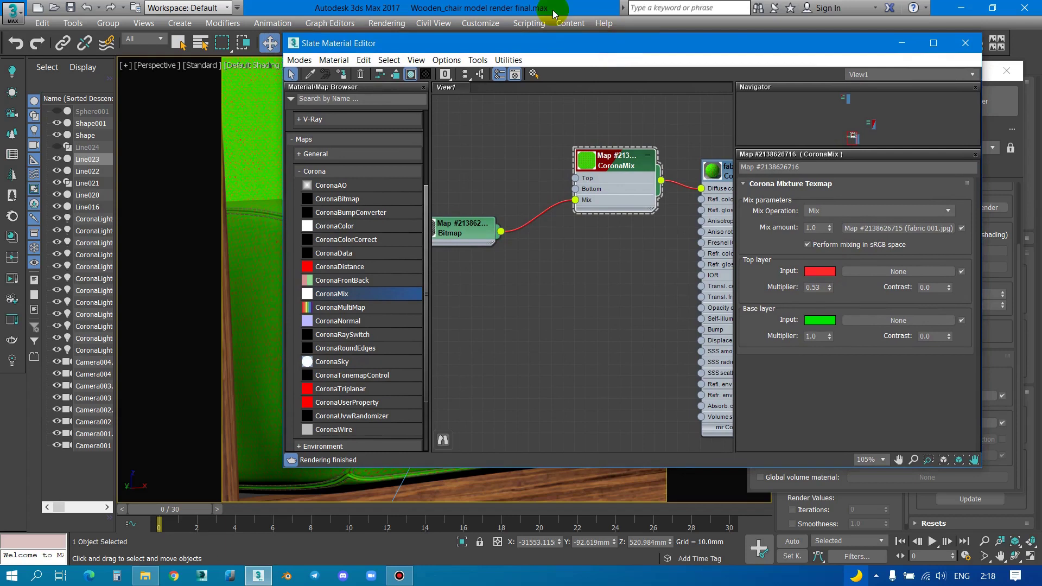
{"action": "mouse_move", "coordinate": [559, 8]}
{"action": "left_mouse_down"}
{"action": "mouse_move", "coordinate": [627, 47]}
{"action": "mouse_move", "coordinate": [484, 22]}
{"action": "left_mouse_up"}
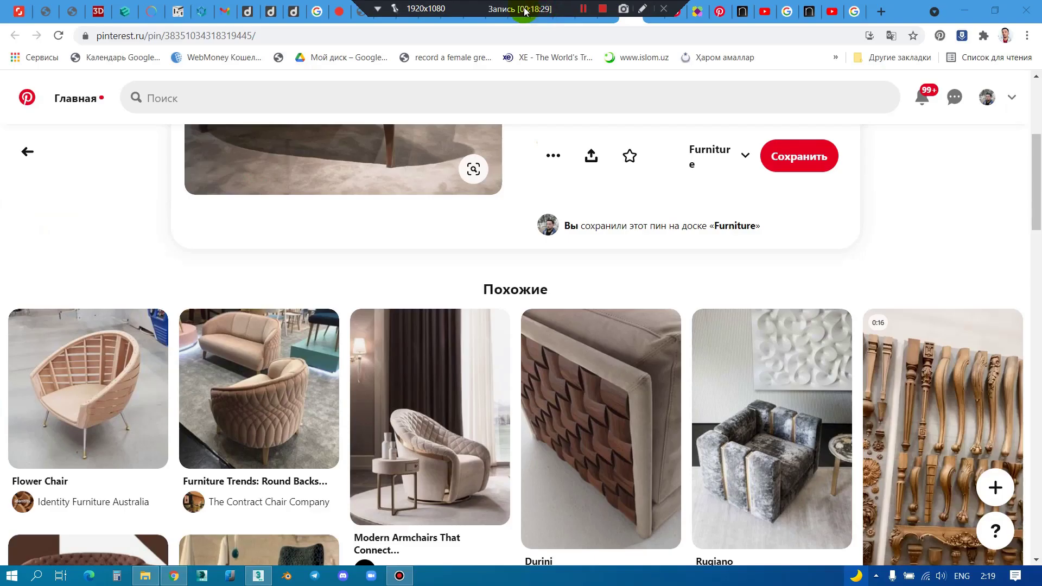
Step: Open the brown armchair pin's full-size image in a new tab and shrink the Chrome window
{"action": "scroll", "coordinate": [591, 334], "scroll_direction": "up", "scroll_amount": 4}
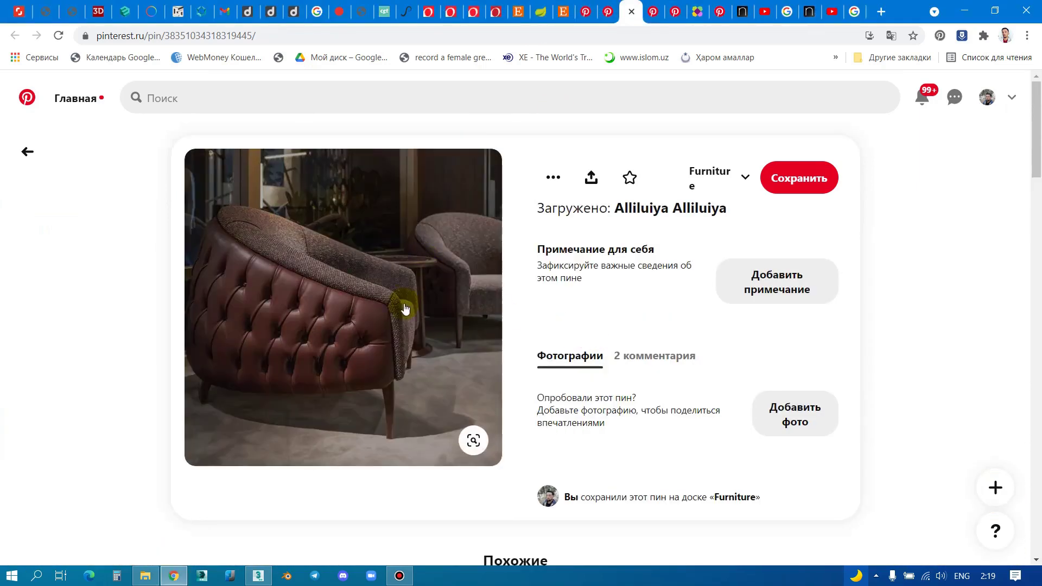
{"action": "right_click", "coordinate": [378, 239]}
{"action": "left_click", "coordinate": [423, 365]}
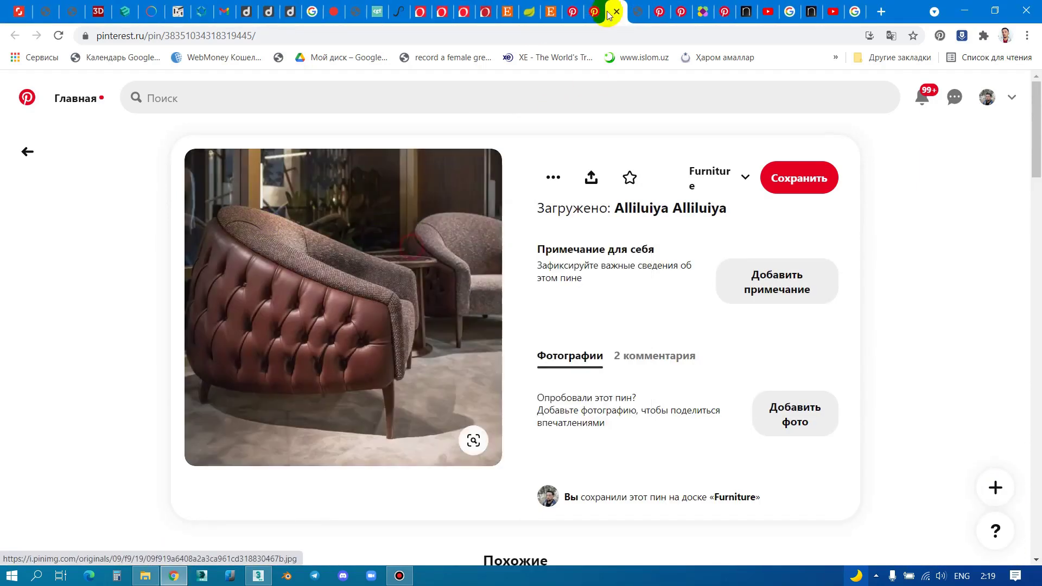
{"action": "left_click", "coordinate": [635, 11]}
{"action": "left_click", "coordinate": [567, 297]}
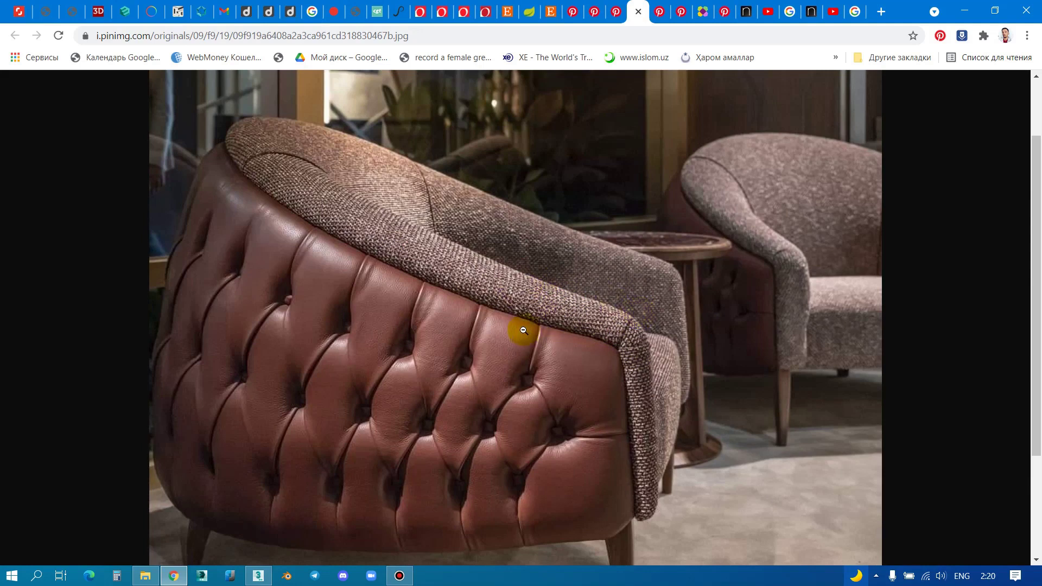
{"action": "double_click", "coordinate": [907, 12]}
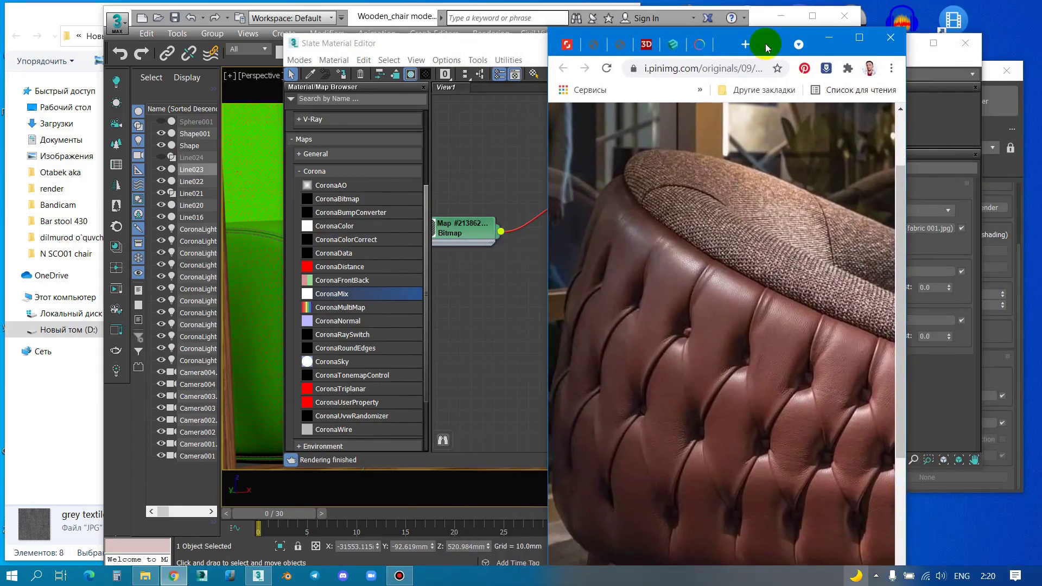
Step: Arrange 3ds Max, the material editor and the chair photo side by side
{"action": "left_click", "coordinate": [471, 42]}
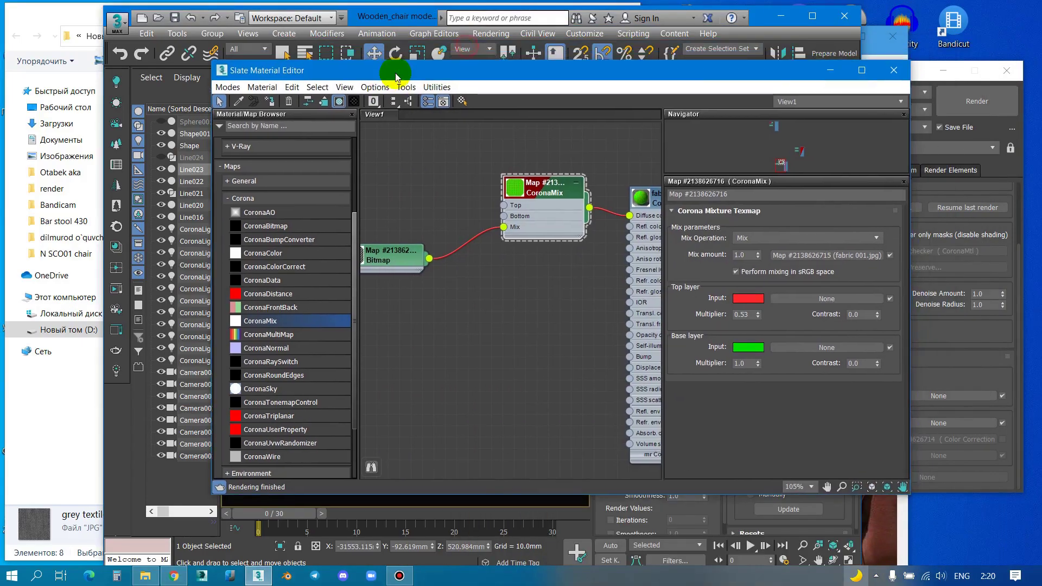
{"action": "left_click_drag", "start_coordinate": [394, 18], "coordinate": [214, 20]}
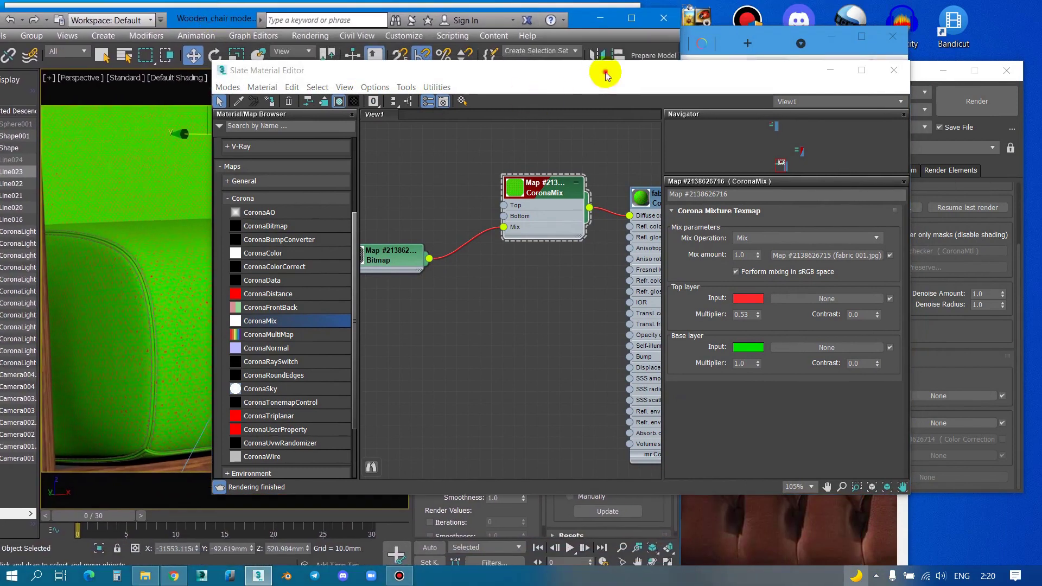
{"action": "left_click_drag", "start_coordinate": [605, 76], "coordinate": [271, 49]}
{"action": "left_click_drag", "start_coordinate": [777, 37], "coordinate": [854, 23]}
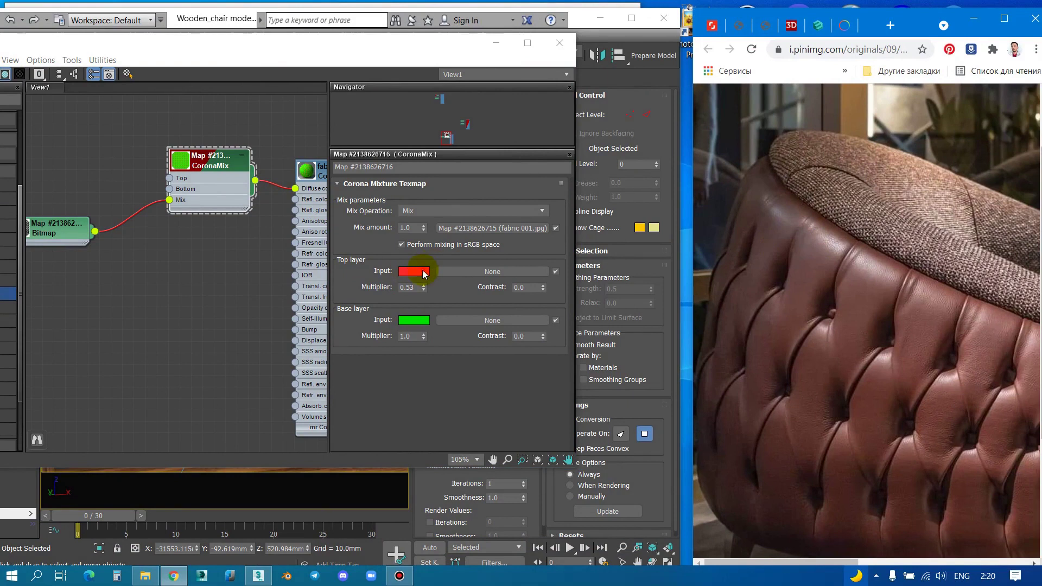
Step: Sample dark brown (19, 9, 8) from the chair photo as the CoronaMix top layer colour
{"action": "left_click", "coordinate": [423, 271]}
{"action": "left_click_drag", "start_coordinate": [565, 73], "coordinate": [378, 68]}
{"action": "mouse_move", "coordinate": [854, 69]}
{"action": "left_mouse_down"}
{"action": "mouse_move", "coordinate": [376, 214]}
{"action": "mouse_move", "coordinate": [350, 264]}
{"action": "left_mouse_up"}
{"action": "left_click", "coordinate": [501, 265]}
{"action": "left_click", "coordinate": [330, 211]}
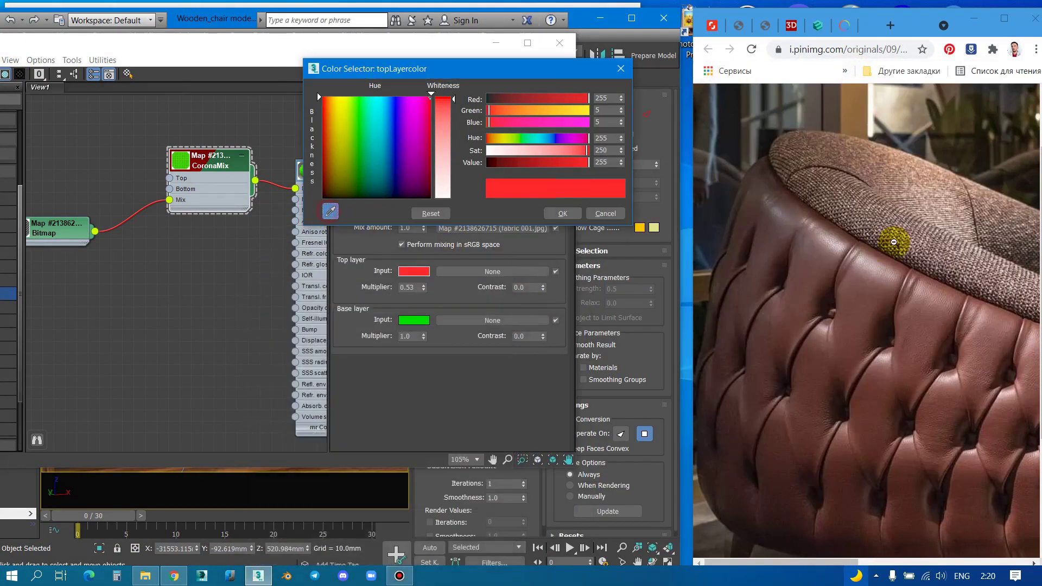
{"action": "left_click", "coordinate": [888, 241]}
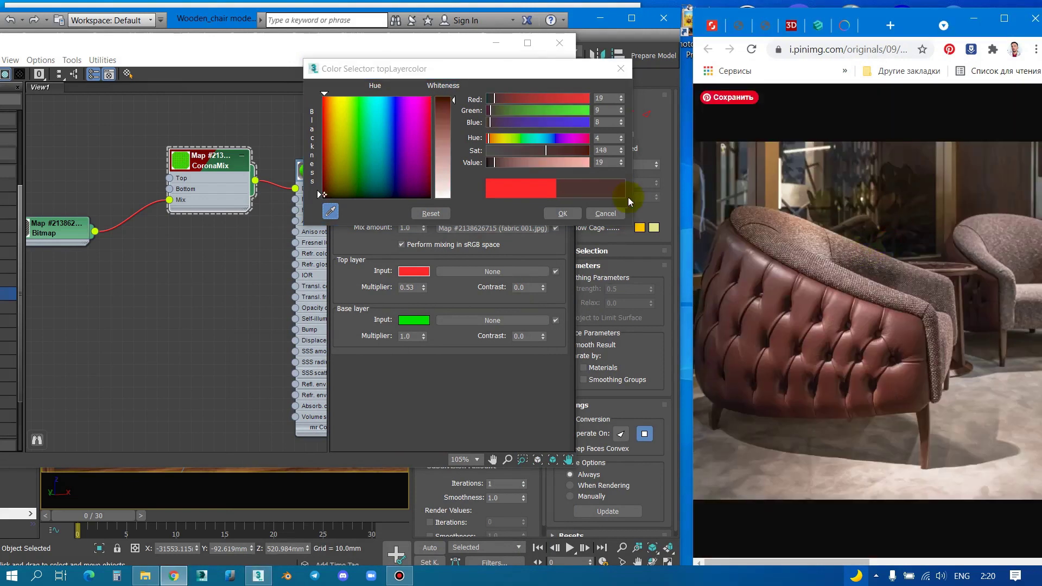
Step: Enlarge the chair photo and start saving the image to disk
{"action": "left_click", "coordinate": [835, 260]}
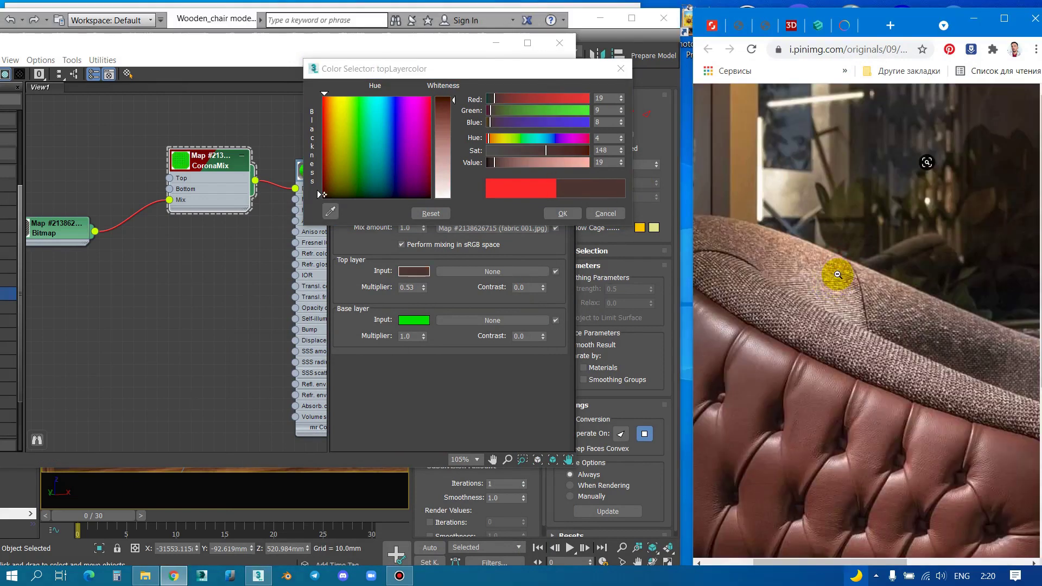
{"action": "right_click", "coordinate": [837, 275]}
{"action": "left_click", "coordinate": [844, 298]}
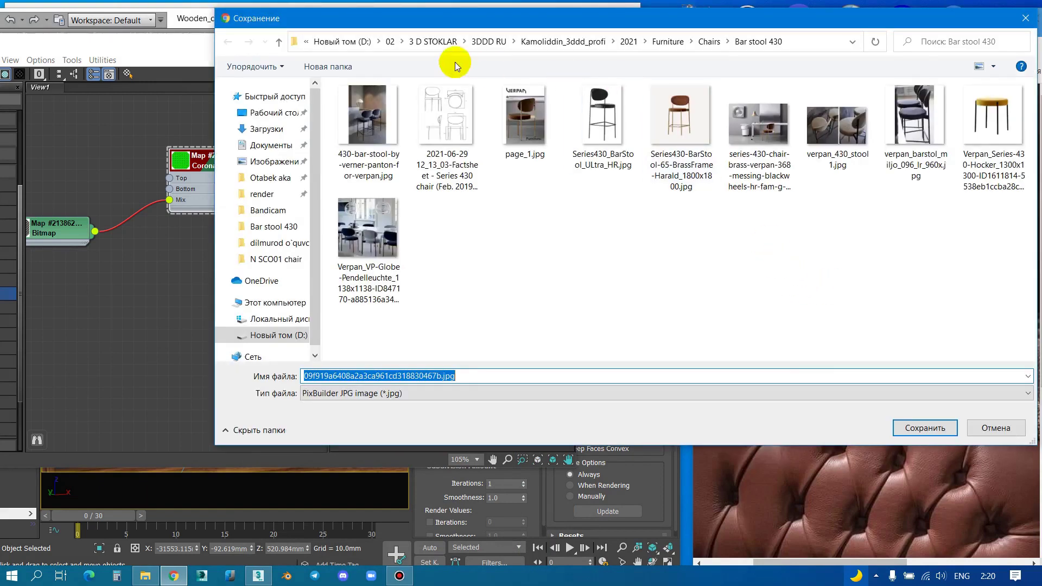
Step: Save the reference chair photo as a JPG into D:\02\darslar\max darslar\Decarator\03 07 2021
{"action": "left_click", "coordinate": [853, 42]}
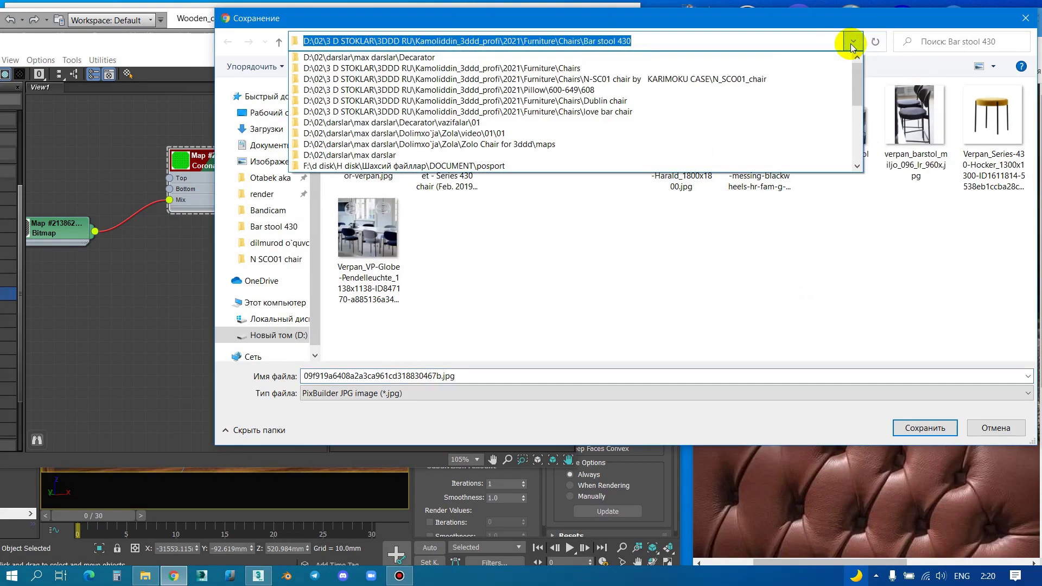
{"action": "left_click", "coordinate": [673, 123]}
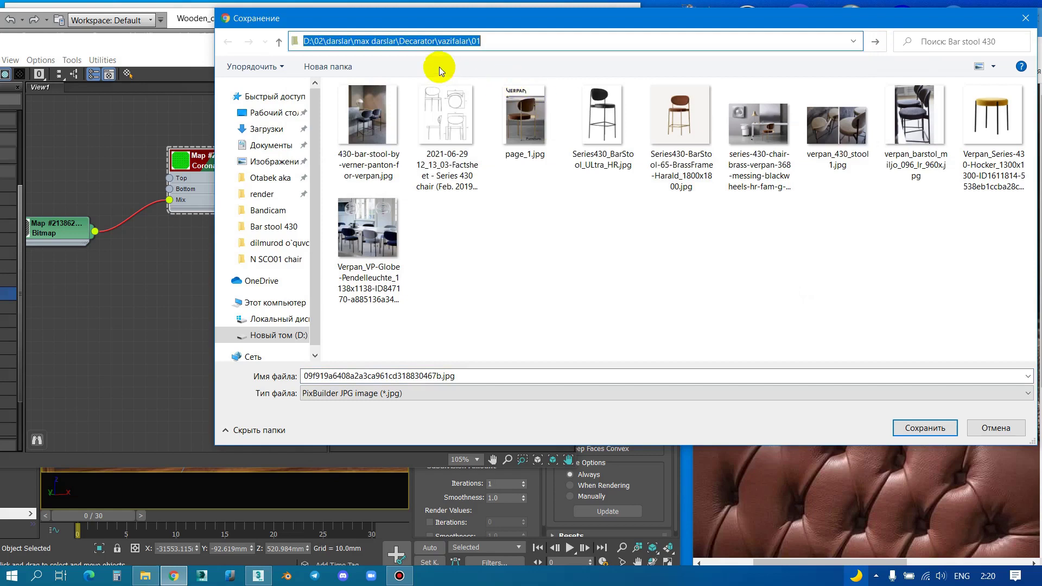
{"action": "left_click", "coordinate": [875, 42]}
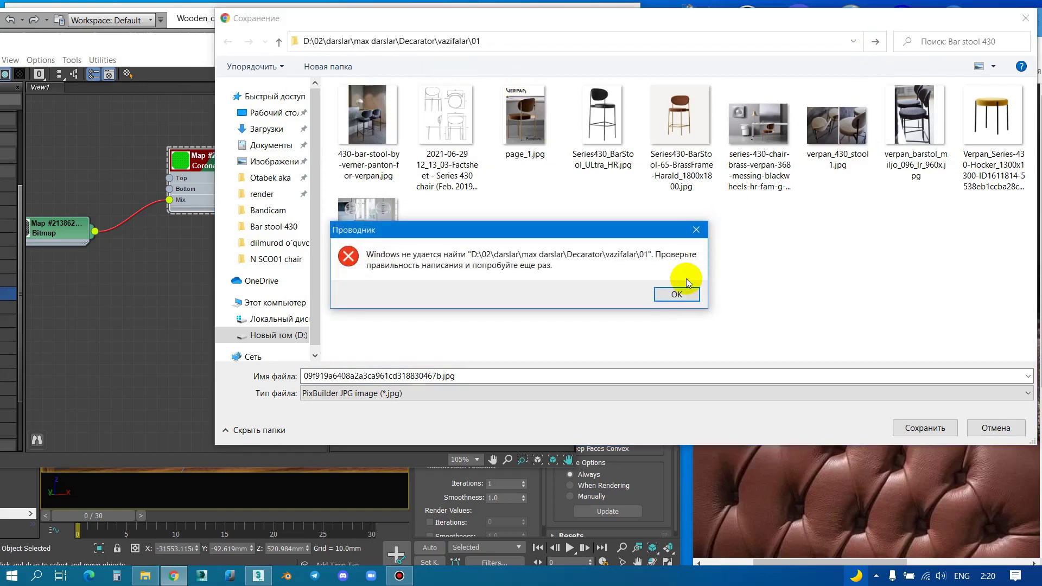
{"action": "left_click", "coordinate": [679, 294]}
{"action": "left_click", "coordinate": [430, 41]}
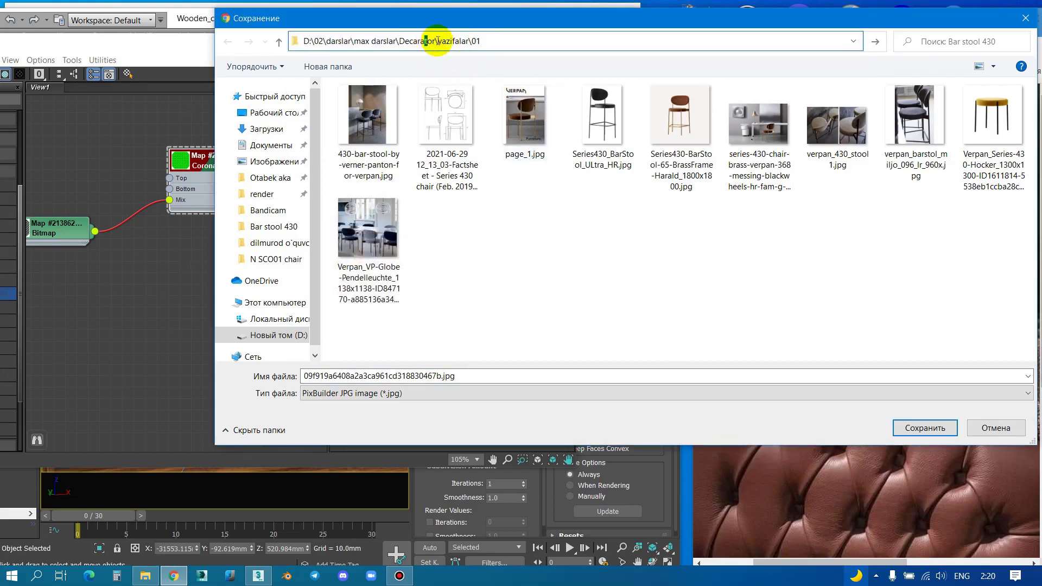
{"action": "left_click_drag", "start_coordinate": [437, 42], "coordinate": [517, 37]}
{"action": "key", "text": "BackSpace"}
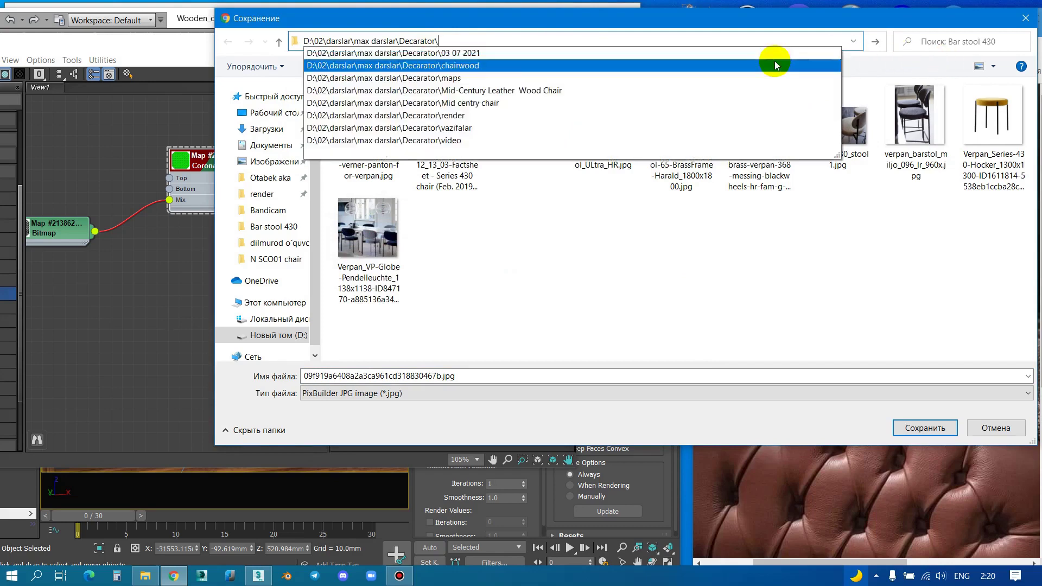
{"action": "left_click", "coordinate": [875, 41]}
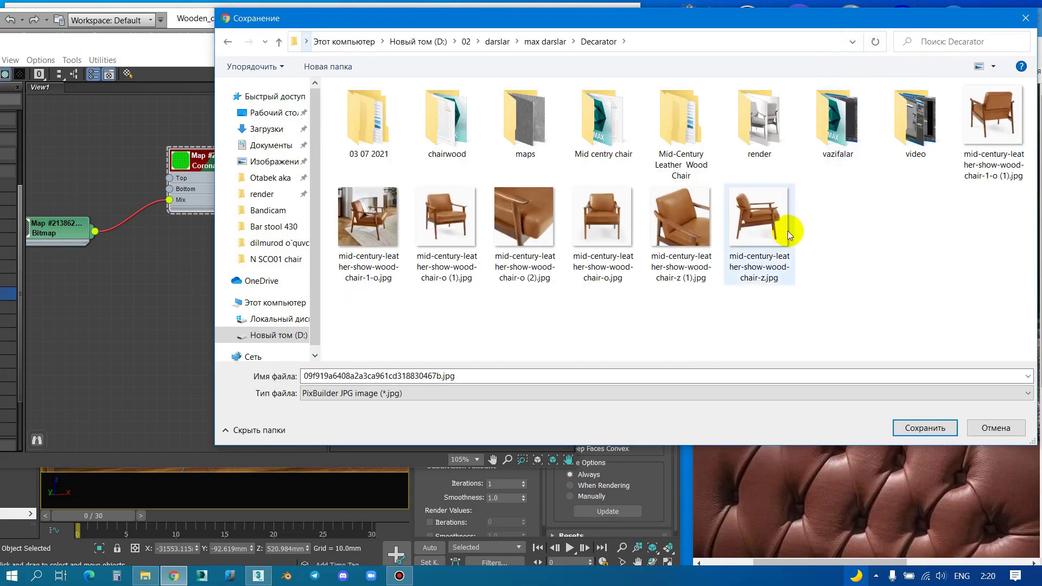
{"action": "double_click", "coordinate": [375, 127]}
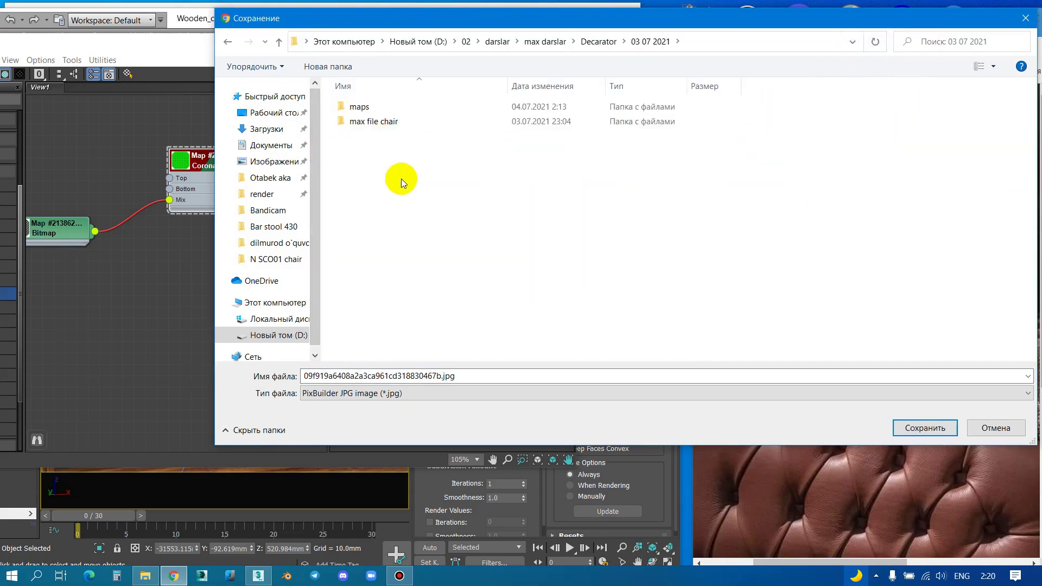
{"action": "left_click", "coordinate": [923, 428]}
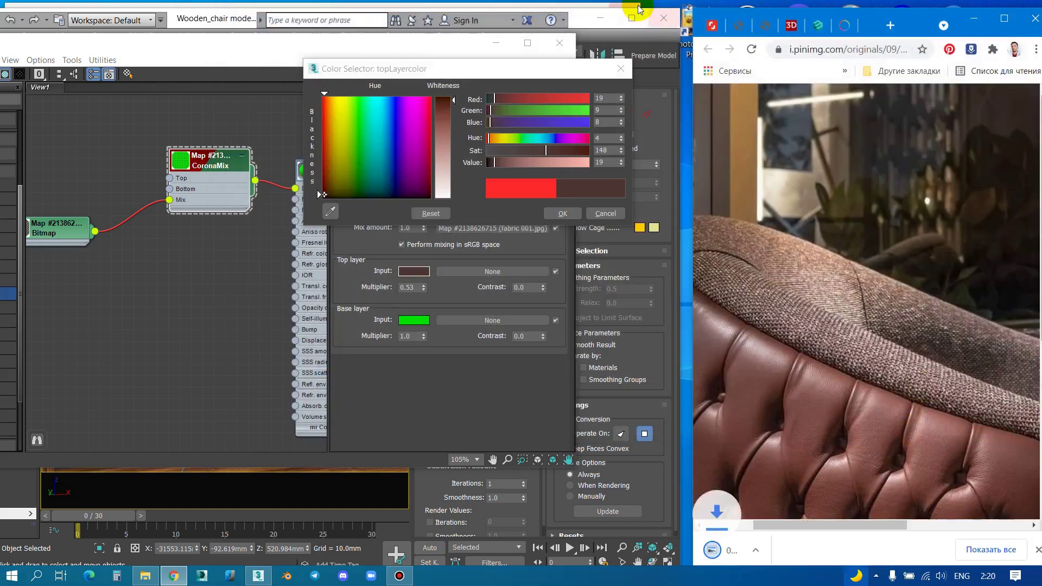
Step: Open the downloaded chair photo in Windows Photo Viewer on the right half, zoomed into the fabric
{"action": "left_click", "coordinate": [839, 550]}
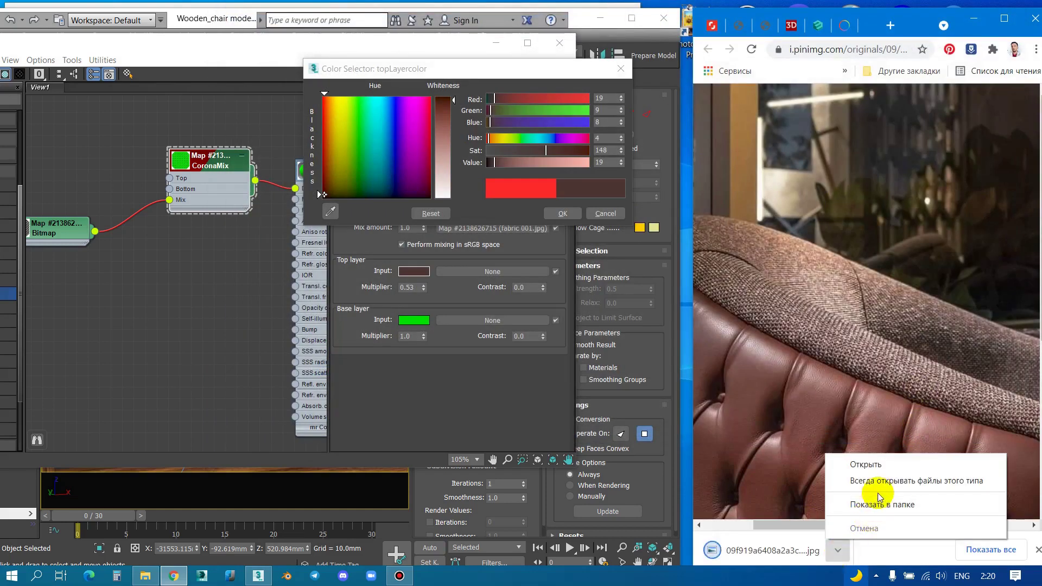
{"action": "left_click", "coordinate": [863, 464]}
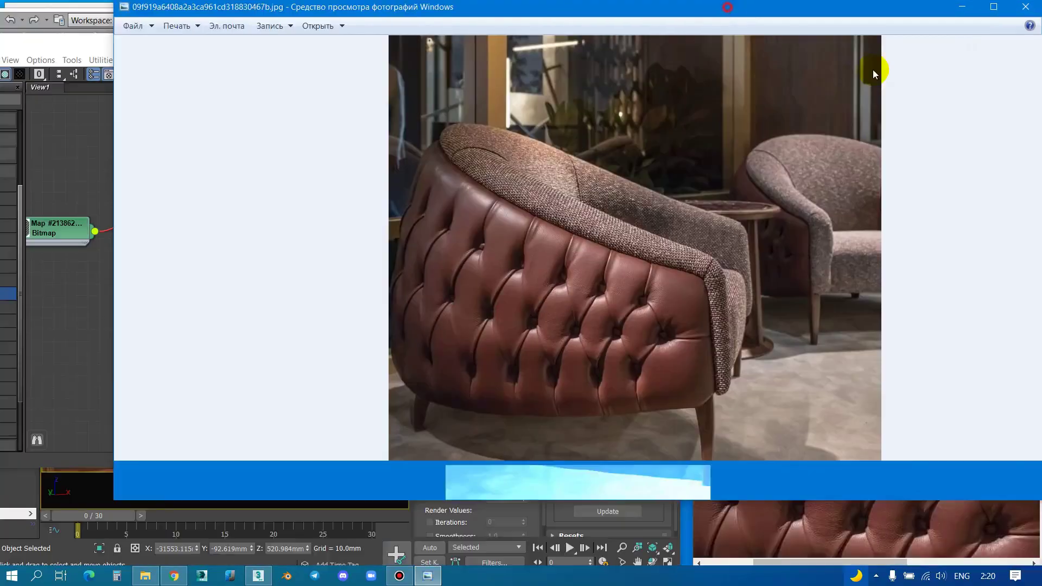
{"action": "left_click_drag", "start_coordinate": [727, 17], "coordinate": [1041, 71]}
{"action": "scroll", "coordinate": [668, 200], "scroll_direction": "up", "scroll_amount": 3}
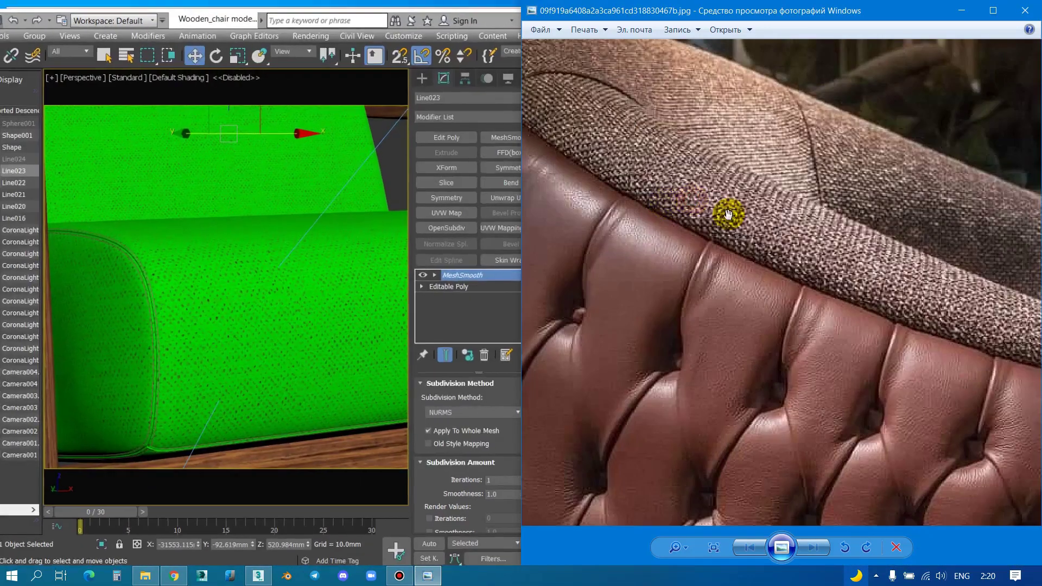
{"action": "scroll", "coordinate": [809, 251], "scroll_direction": "up", "scroll_amount": 2}
{"action": "scroll", "coordinate": [924, 260], "scroll_direction": "up", "scroll_amount": 2}
{"action": "scroll", "coordinate": [879, 363], "scroll_direction": "up", "scroll_amount": 3}
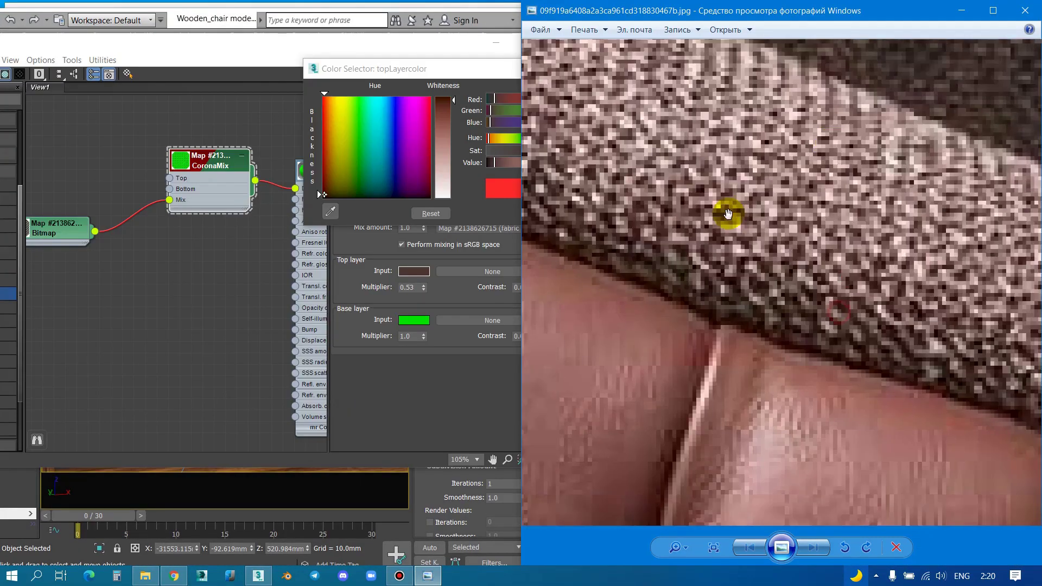
{"action": "scroll", "coordinate": [738, 228], "scroll_direction": "up", "scroll_amount": 3}
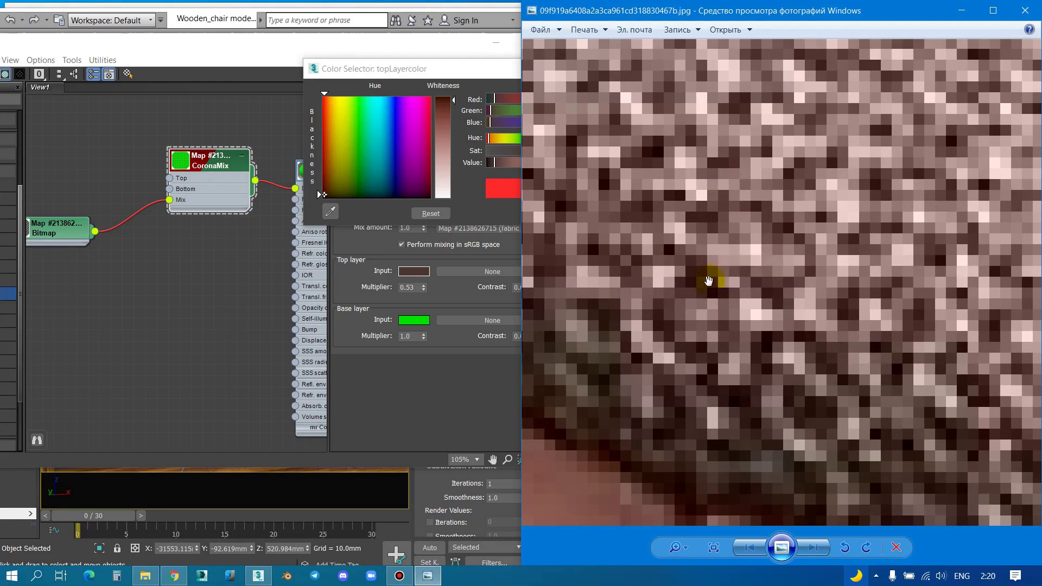
Step: Eyedropper a near-black brown (9, 2, 1) from the fabric as the top layer colour
{"action": "left_click", "coordinate": [330, 211]}
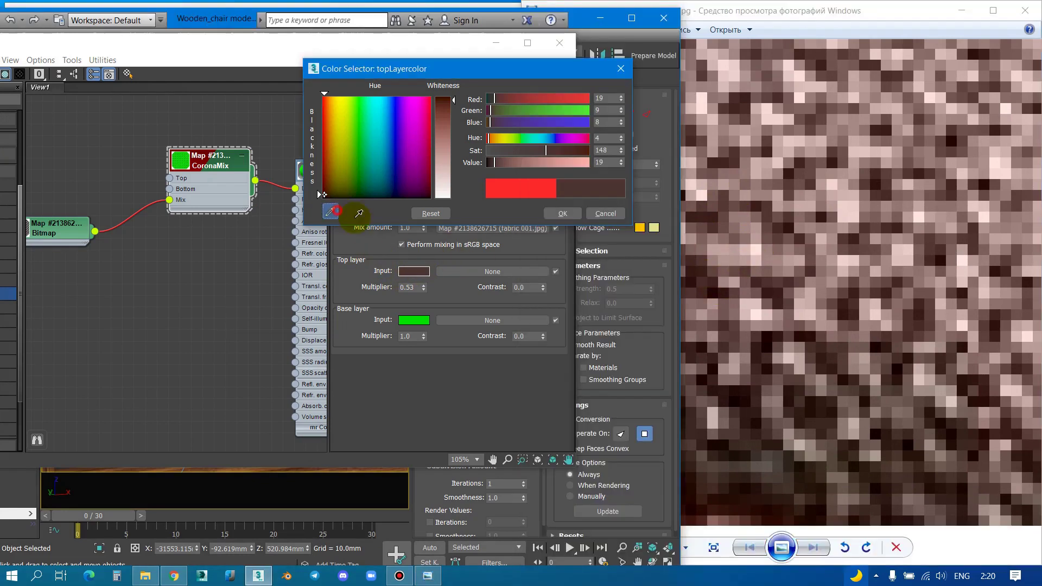
{"action": "left_click", "coordinate": [767, 294]}
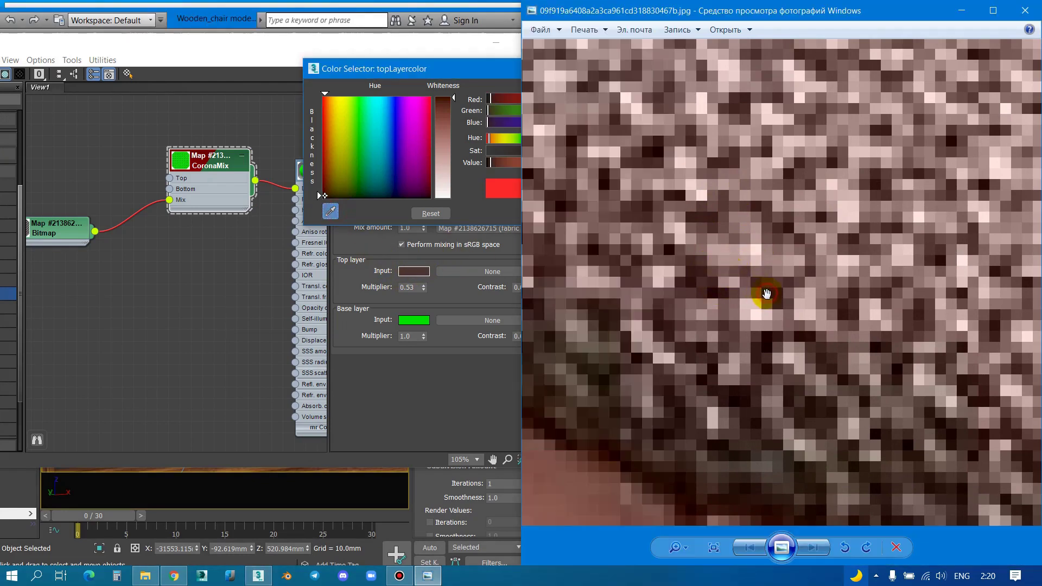
{"action": "left_click_drag", "start_coordinate": [320, 74], "coordinate": [178, 78]}
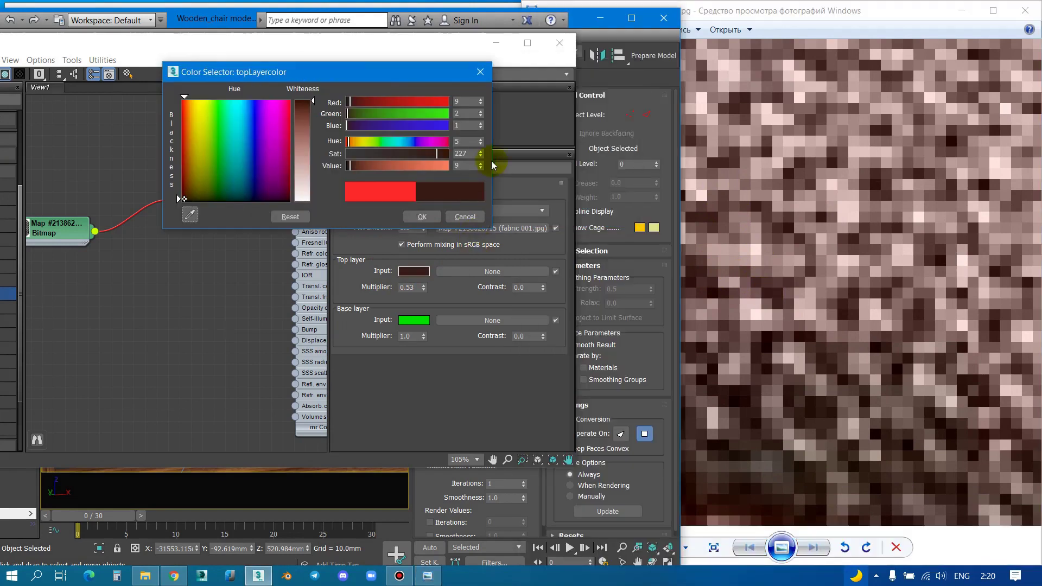
Step: Set the base layer to a sampled light pink, saturation 83 and value 178
{"action": "left_click", "coordinate": [427, 219]}
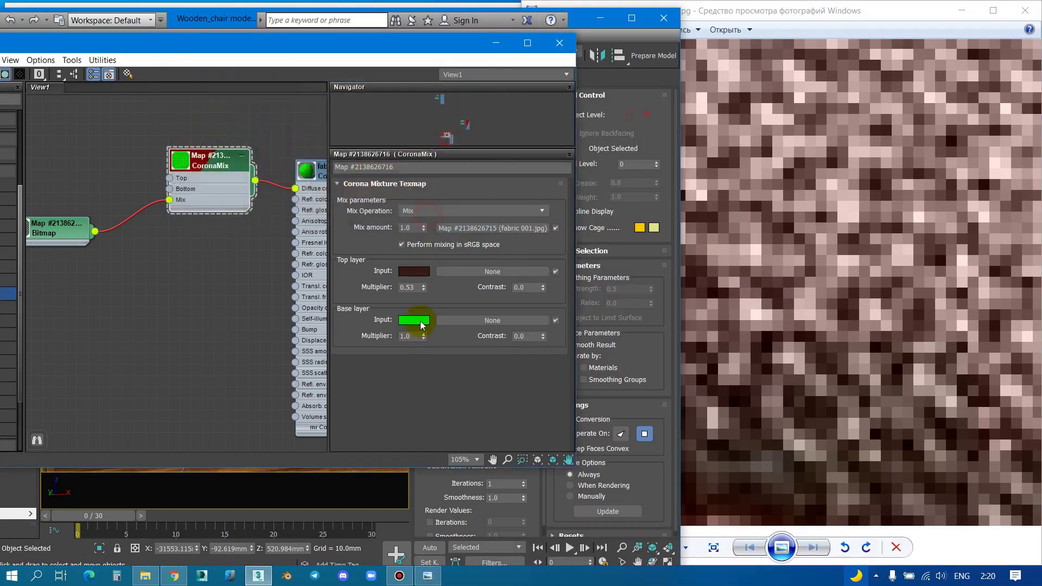
{"action": "left_click", "coordinate": [415, 320]}
{"action": "left_click", "coordinate": [193, 219]}
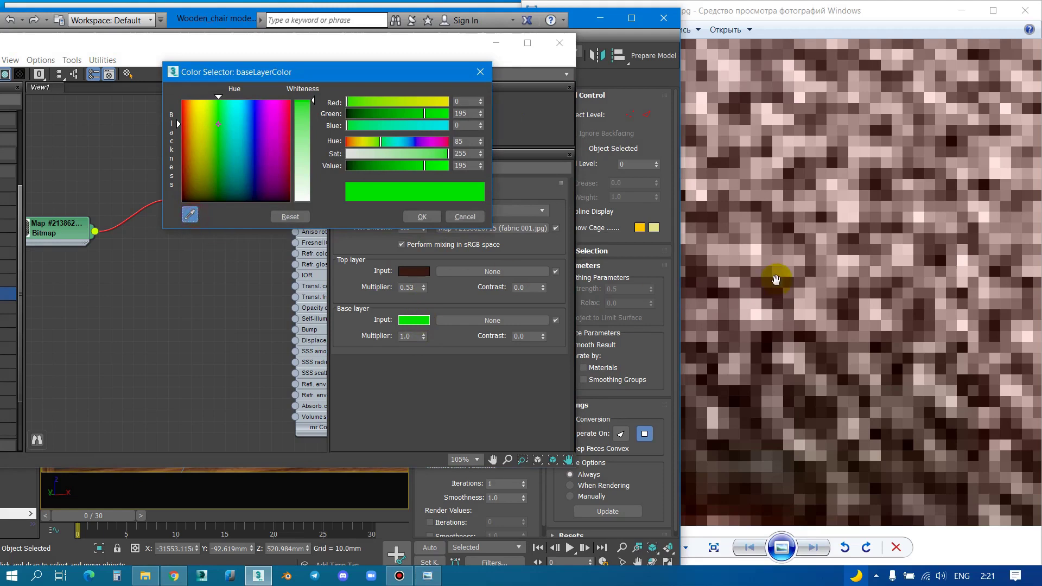
{"action": "left_click", "coordinate": [754, 251]}
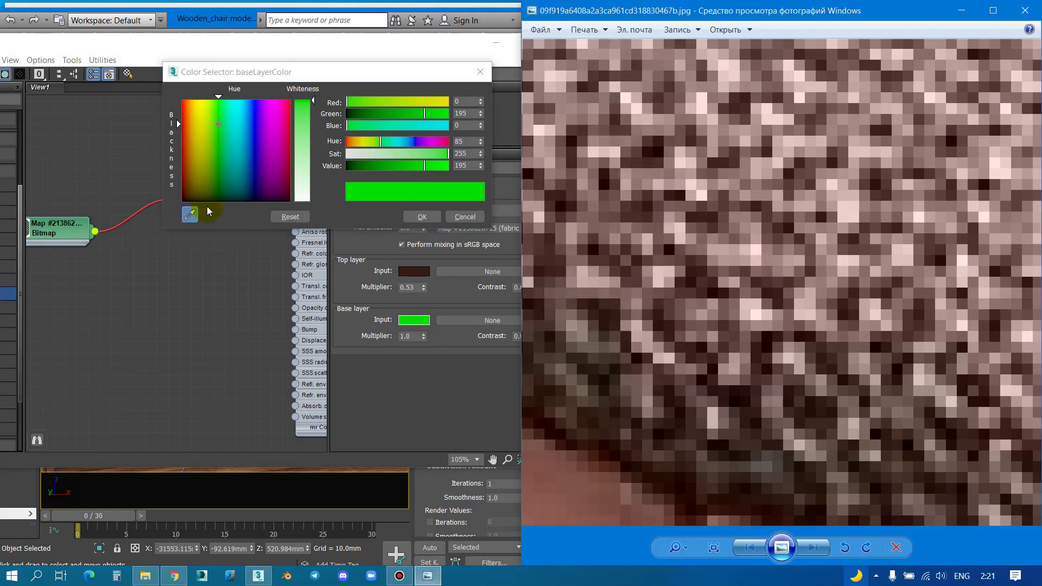
{"action": "left_click", "coordinate": [752, 256]}
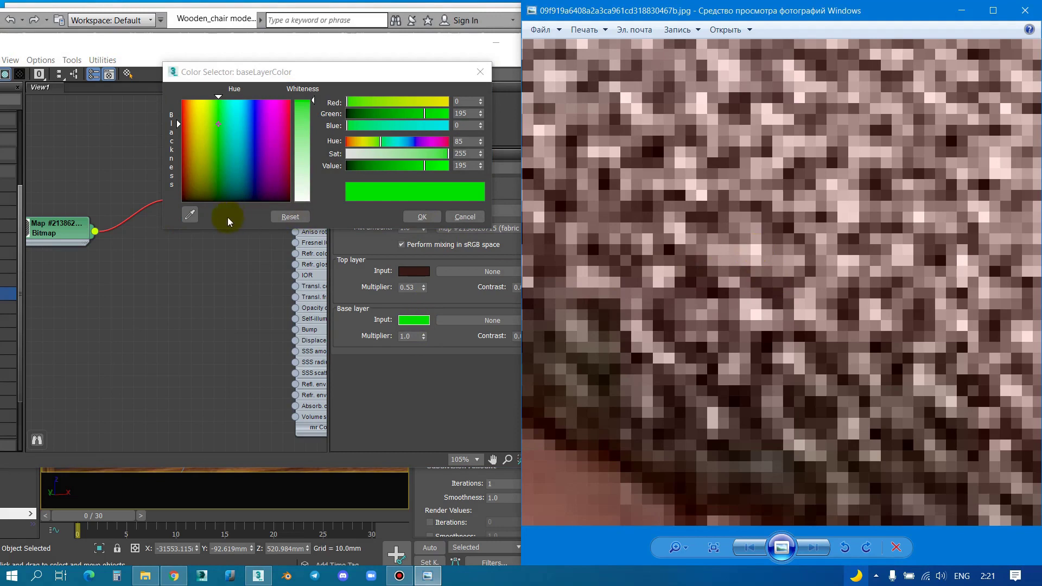
{"action": "left_click", "coordinate": [190, 215]}
{"action": "left_click", "coordinate": [757, 250]}
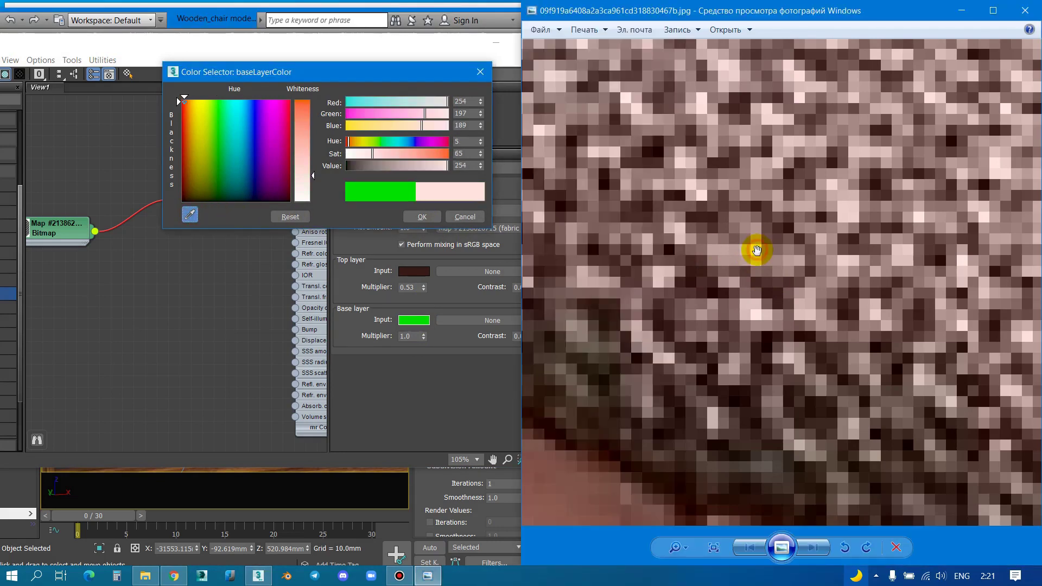
{"action": "left_click", "coordinate": [757, 251]}
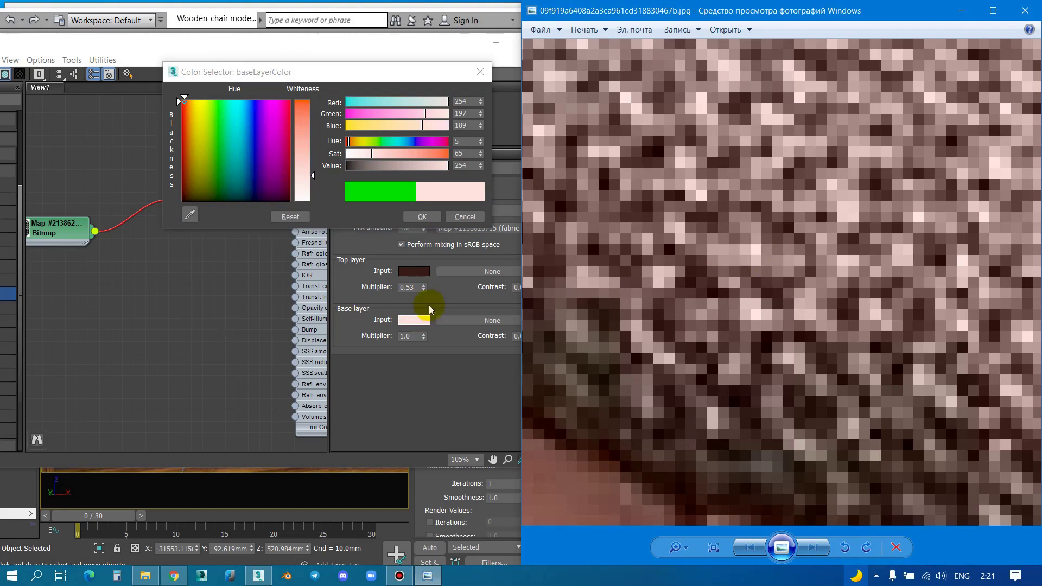
{"action": "left_click_drag", "start_coordinate": [373, 155], "coordinate": [379, 154]}
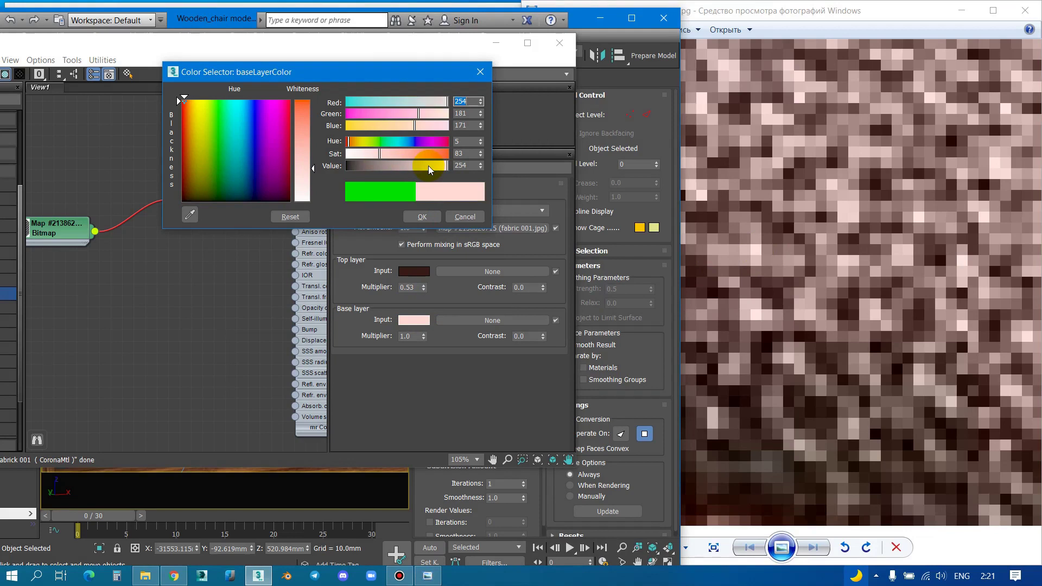
{"action": "left_click_drag", "start_coordinate": [450, 172], "coordinate": [418, 166]}
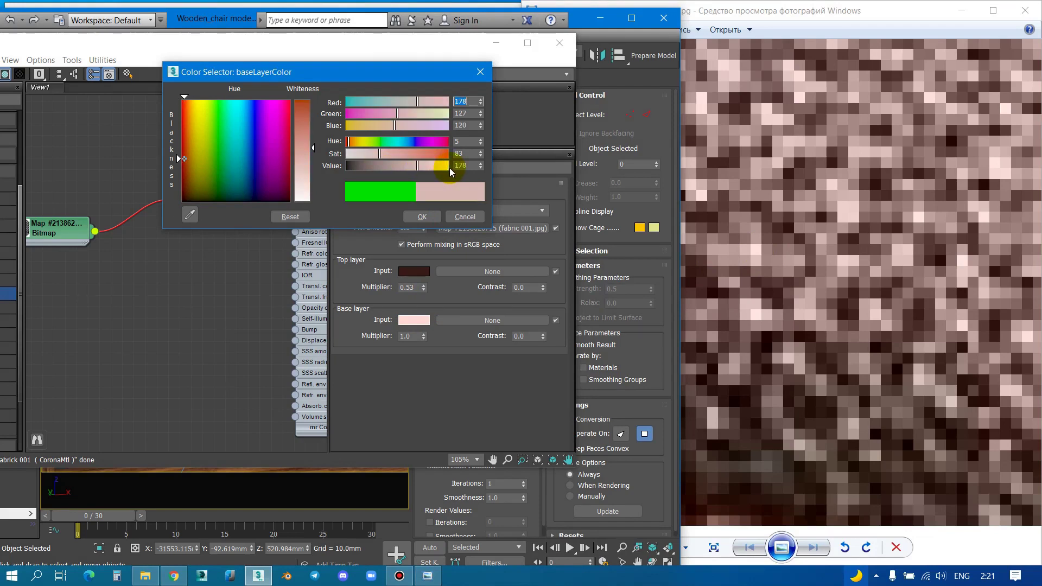
{"action": "key", "text": "Return"}
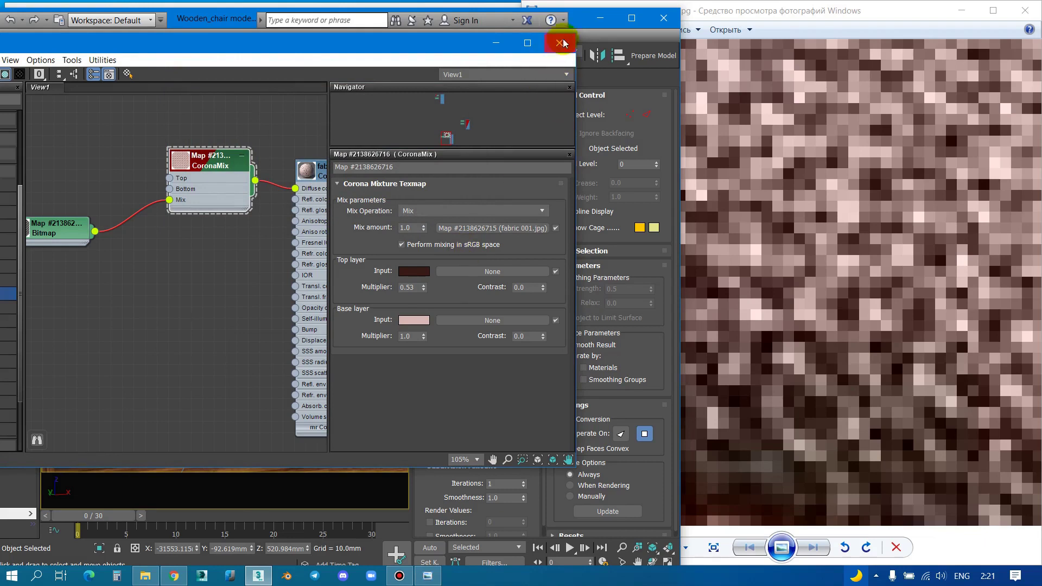
Step: Drag the Top layer swatch onto the Base layer swatch and choose Swap
{"action": "left_click", "coordinate": [629, 23]}
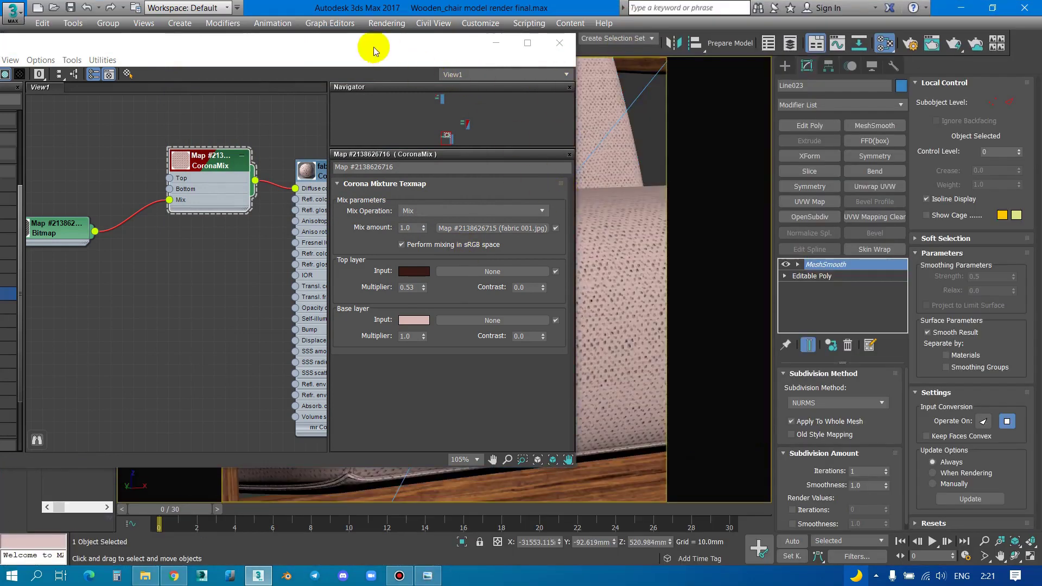
{"action": "mouse_move", "coordinate": [380, 48]}
{"action": "left_mouse_down"}
{"action": "mouse_move", "coordinate": [736, 101]}
{"action": "mouse_move", "coordinate": [900, 97]}
{"action": "left_mouse_up"}
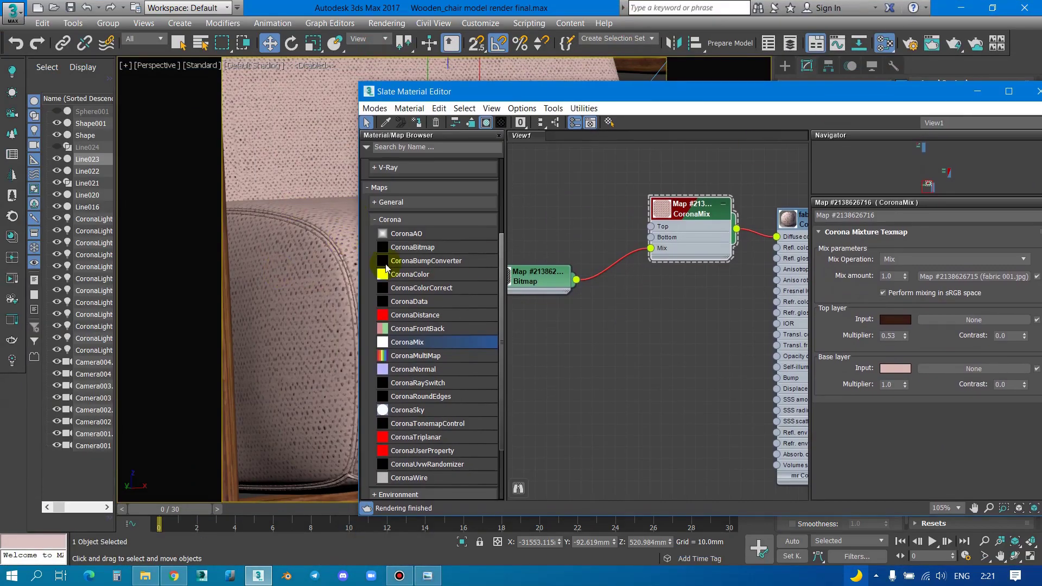
{"action": "left_click_drag", "start_coordinate": [686, 213], "coordinate": [640, 224]}
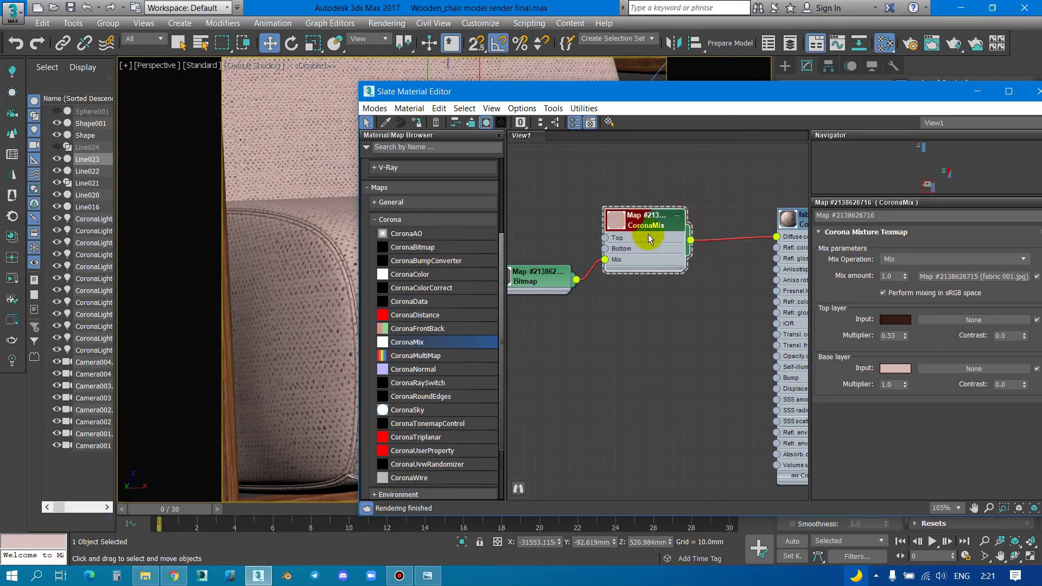
{"action": "left_click_drag", "start_coordinate": [902, 319], "coordinate": [899, 359]}
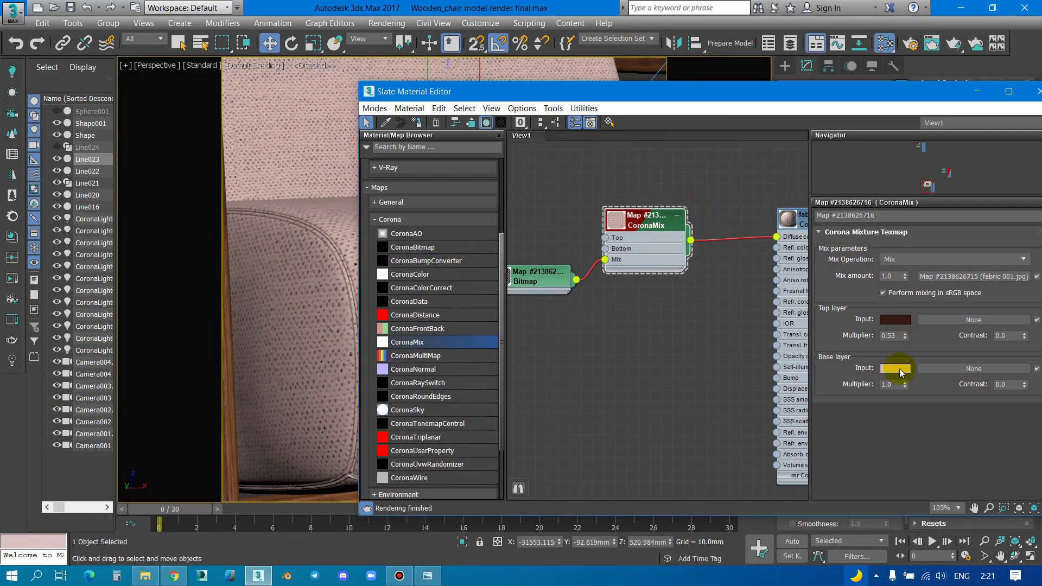
{"action": "left_click_drag", "start_coordinate": [901, 373], "coordinate": [900, 371]}
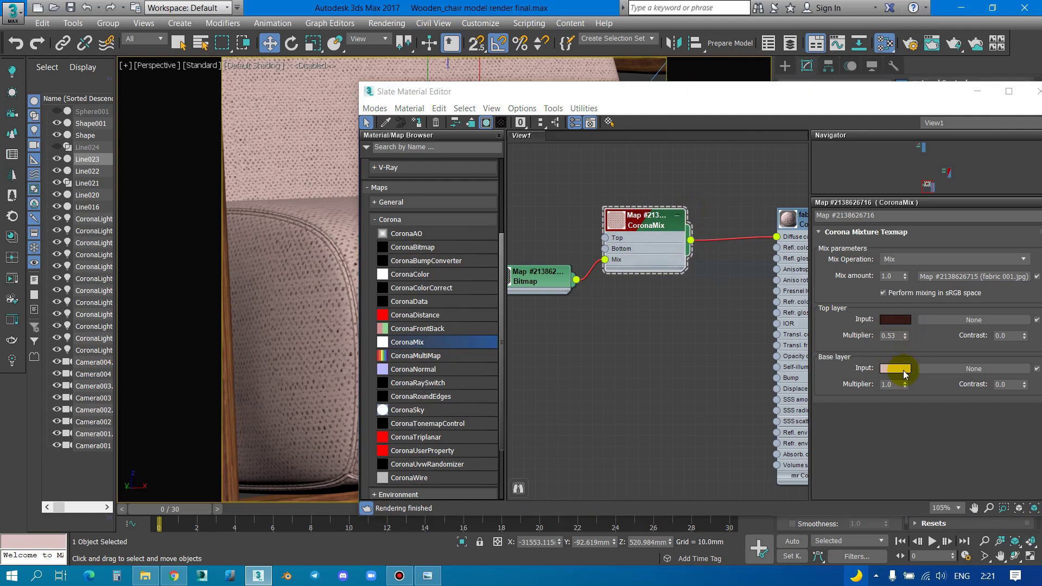
{"action": "left_click", "coordinate": [627, 307]}
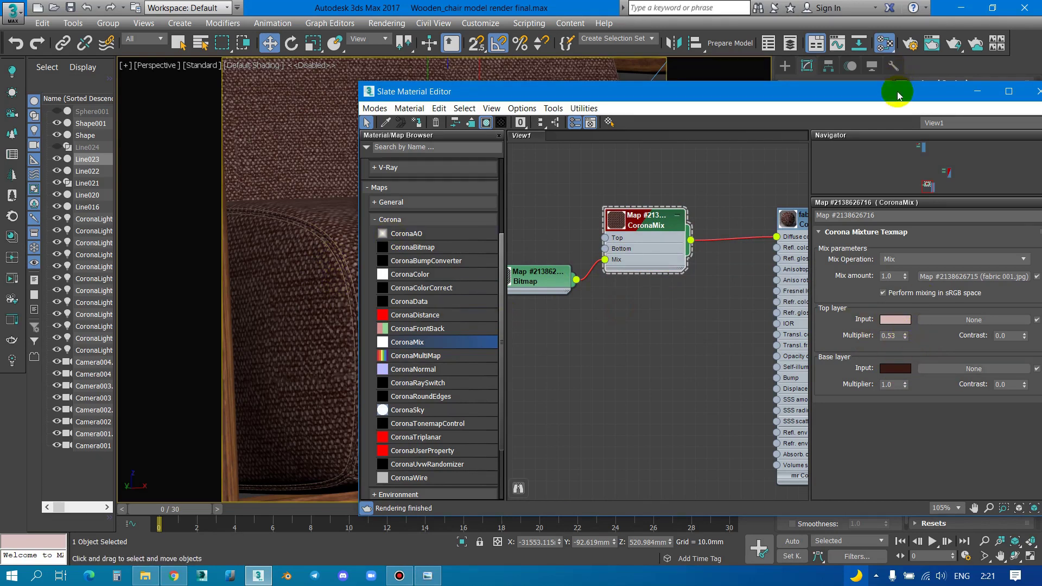
Step: Rearrange the node graph so the Bitmap sits beside CoronaMix and fabrick 001 is fully visible
{"action": "left_click_drag", "start_coordinate": [898, 92], "coordinate": [767, 81]}
{"action": "scroll", "coordinate": [508, 269], "scroll_direction": "down", "scroll_amount": 3}
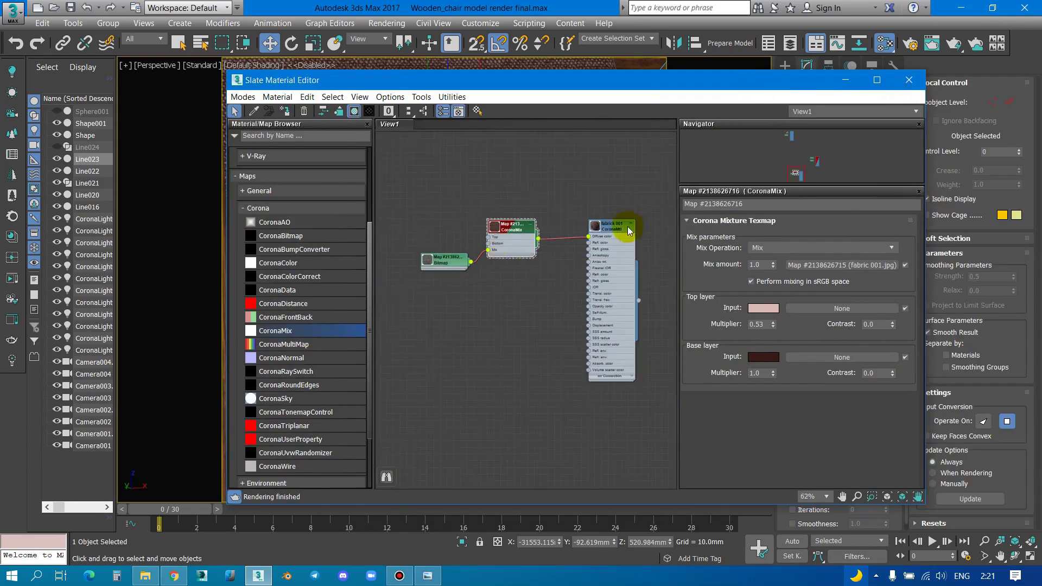
{"action": "left_click_drag", "start_coordinate": [617, 227], "coordinate": [609, 203]}
{"action": "left_click_drag", "start_coordinate": [440, 251], "coordinate": [418, 231]}
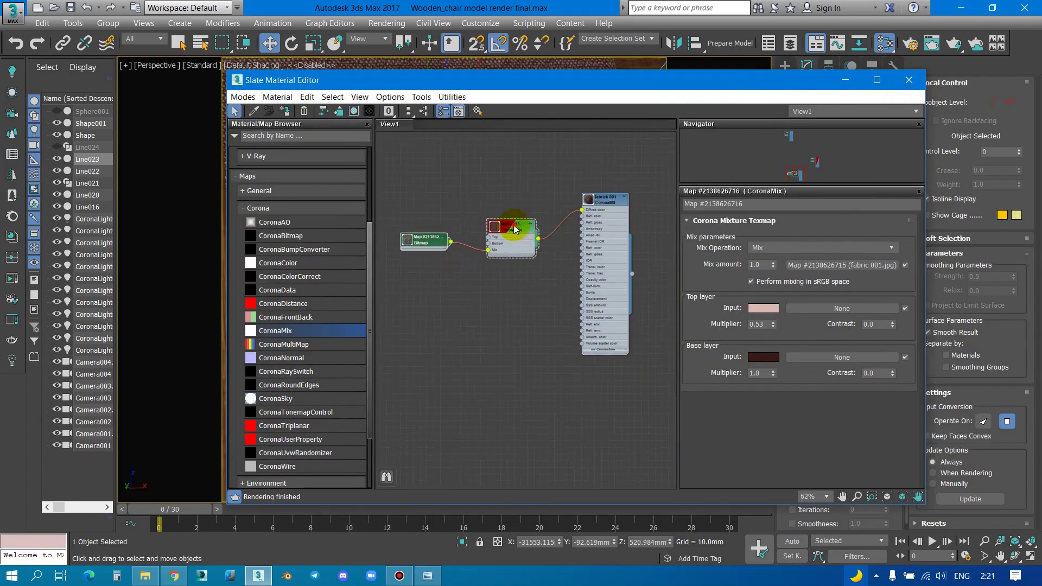
{"action": "left_click_drag", "start_coordinate": [516, 239], "coordinate": [499, 215]}
{"action": "scroll", "coordinate": [554, 329], "scroll_direction": "up", "scroll_amount": 2}
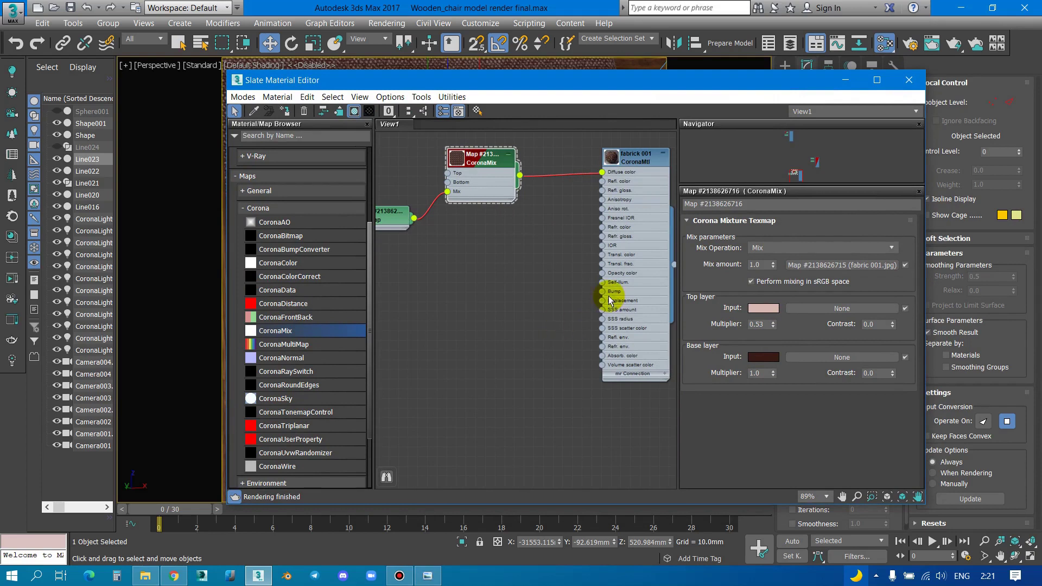
{"action": "middle_click_drag", "start_coordinate": [477, 272], "coordinate": [536, 272]}
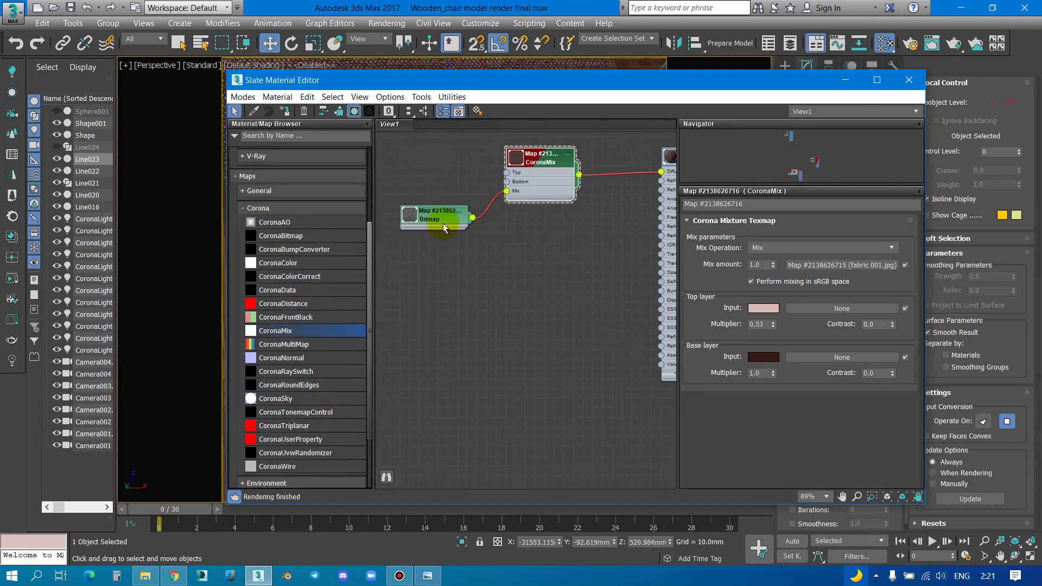
{"action": "mouse_move", "coordinate": [482, 224]}
{"action": "left_mouse_down"}
{"action": "mouse_move", "coordinate": [430, 196]}
{"action": "mouse_move", "coordinate": [657, 293]}
{"action": "left_mouse_up"}
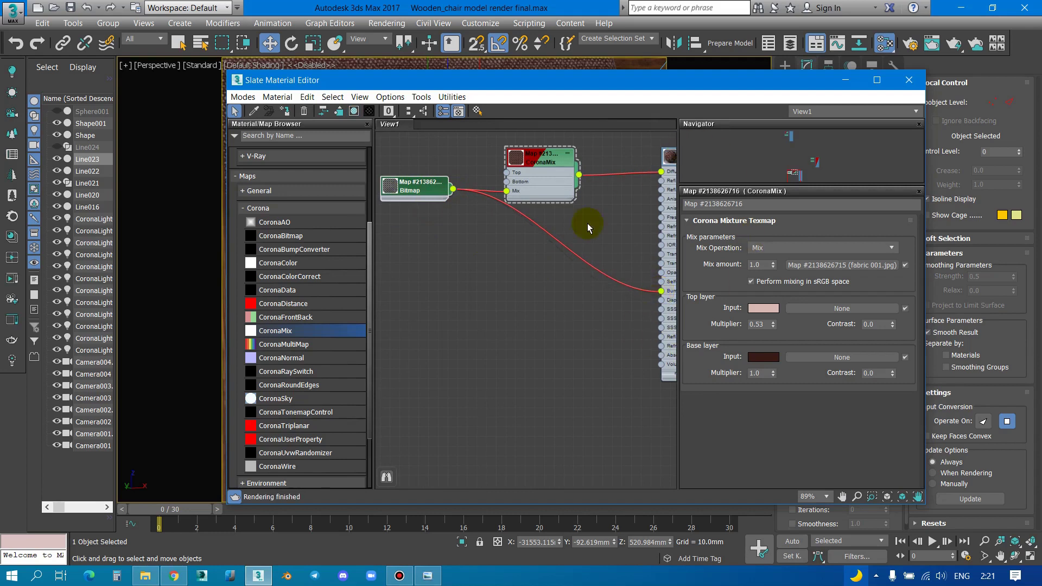
{"action": "middle_click_drag", "start_coordinate": [682, 218], "coordinate": [516, 214]}
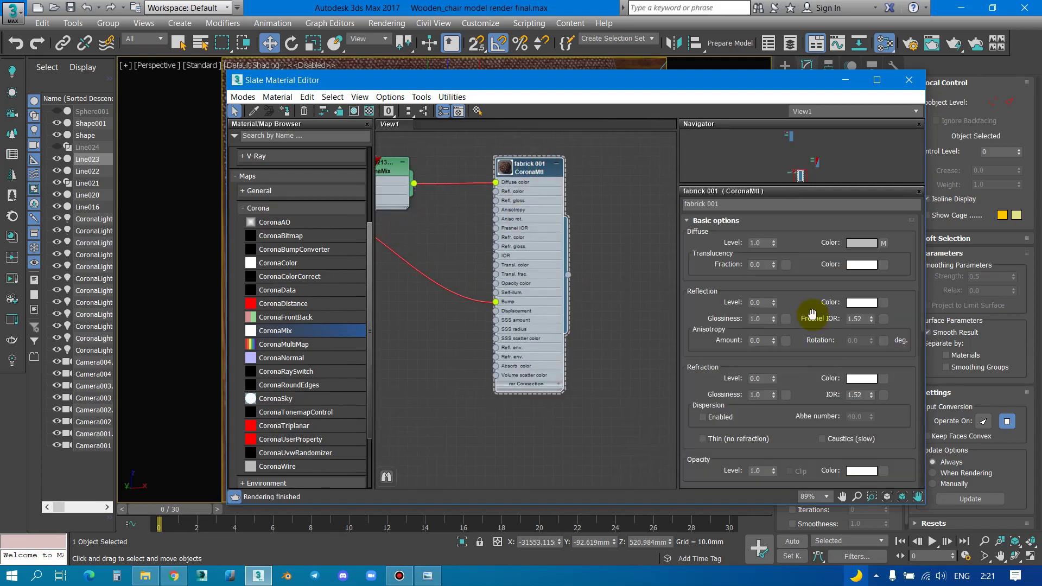
Step: Lower the fabrick 001 Bump amount and set its Diffuse Level to 0.63
{"action": "left_click_drag", "start_coordinate": [902, 444], "coordinate": [874, 250]}
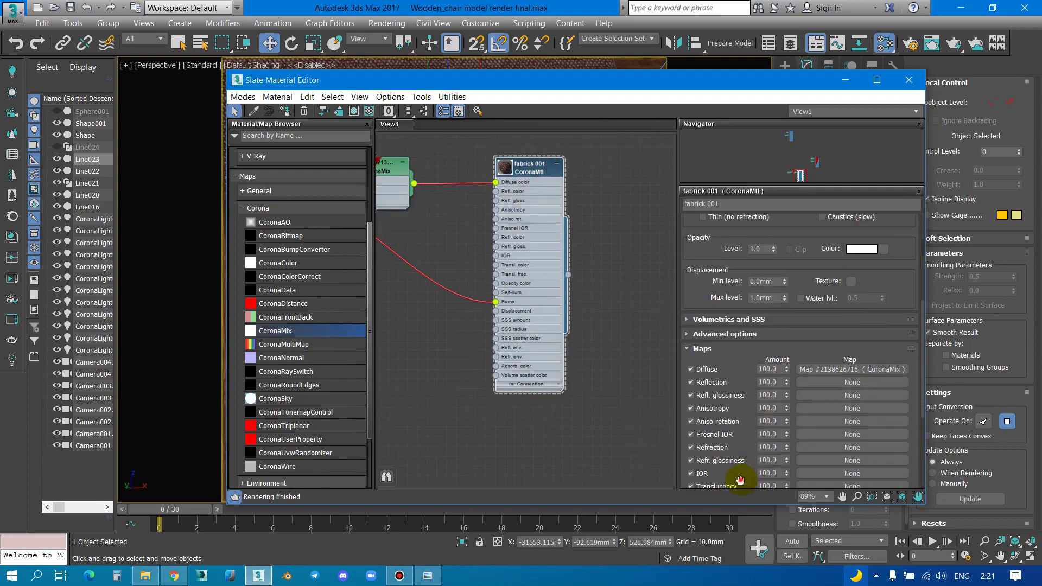
{"action": "left_click_drag", "start_coordinate": [741, 480], "coordinate": [775, 320]}
{"action": "left_click_drag", "start_coordinate": [787, 423], "coordinate": [785, 469]}
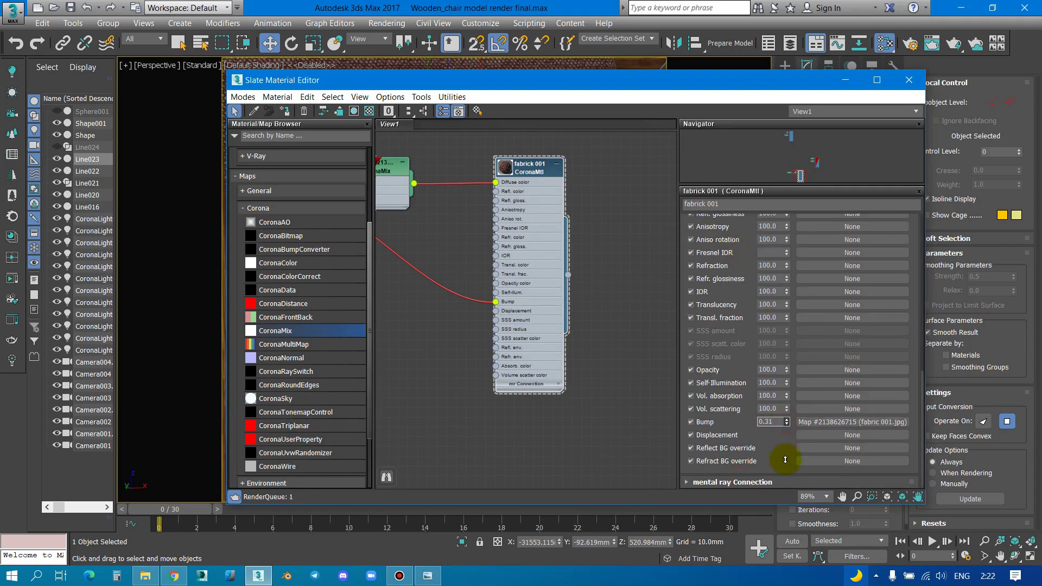
{"action": "scroll", "coordinate": [787, 466], "scroll_direction": "up", "scroll_amount": 5}
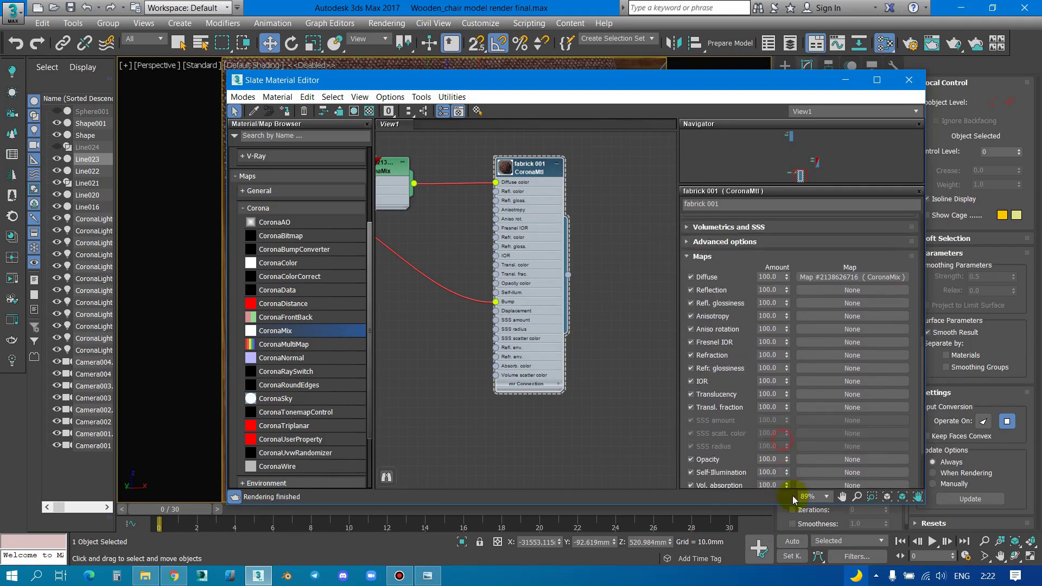
{"action": "scroll", "coordinate": [760, 488], "scroll_direction": "up", "scroll_amount": 2}
{"action": "scroll", "coordinate": [776, 326], "scroll_direction": "up", "scroll_amount": 5}
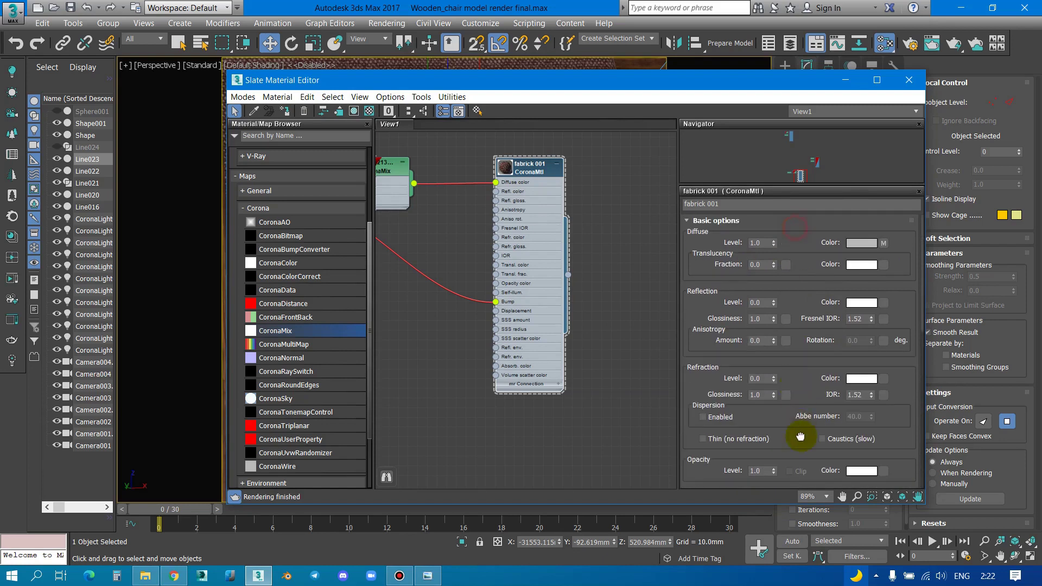
{"action": "left_click_drag", "start_coordinate": [774, 243], "coordinate": [775, 262]}
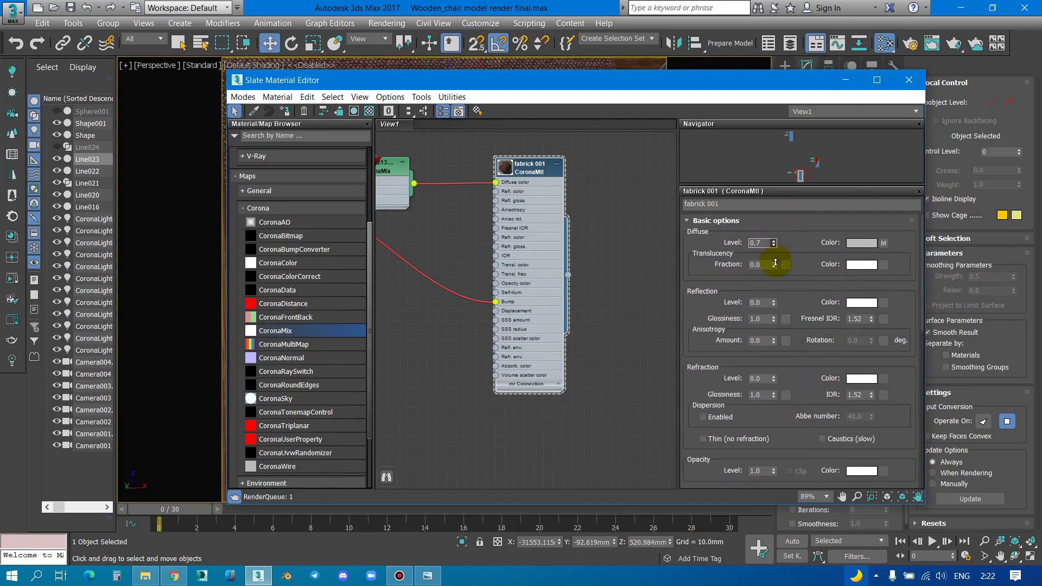
{"action": "scroll", "coordinate": [438, 256], "scroll_direction": "down", "scroll_amount": 2}
{"action": "middle_click_drag", "start_coordinate": [437, 256], "coordinate": [628, 310]}
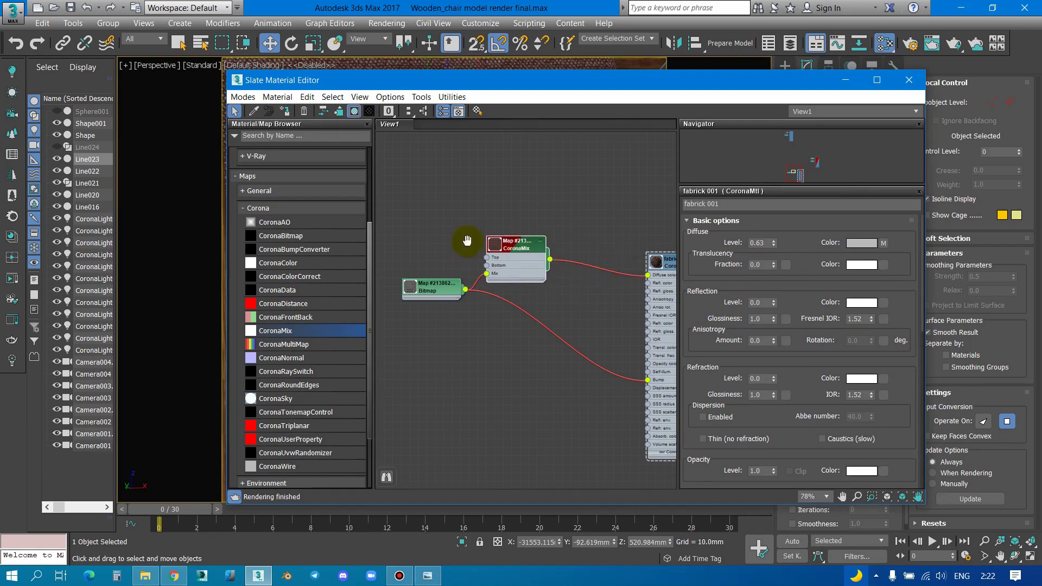
Step: Centre the fabrick 001 node and minimise the Slate editor to view the viewport
{"action": "middle_click_drag", "start_coordinate": [676, 264], "coordinate": [513, 242]}
{"action": "key", "text": "m"}
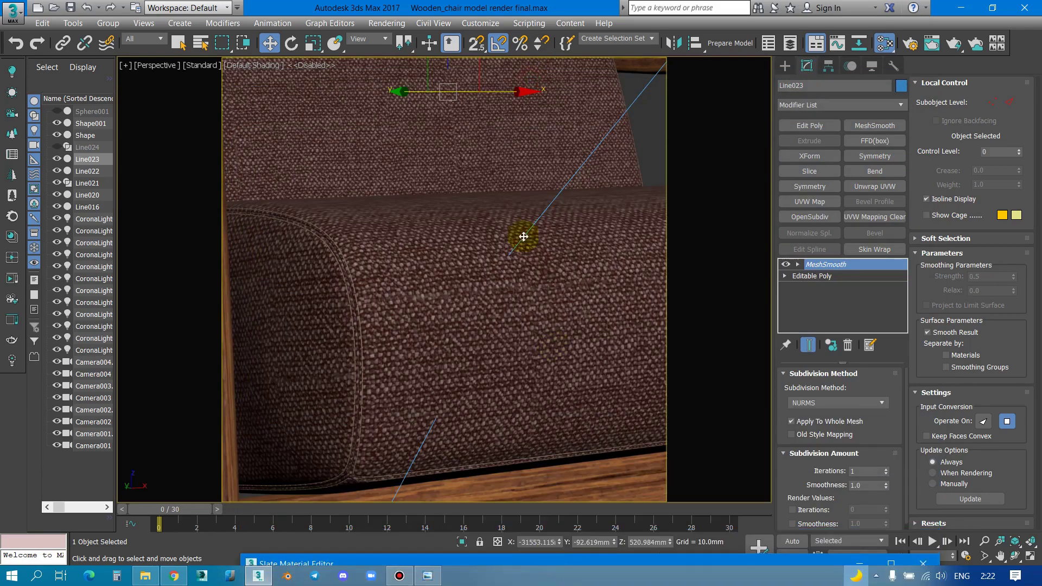
{"action": "scroll", "coordinate": [507, 219], "scroll_direction": "down", "scroll_amount": 3}
{"action": "scroll", "coordinate": [484, 326], "scroll_direction": "up", "scroll_amount": 3}
{"action": "scroll", "coordinate": [459, 345], "scroll_direction": "up", "scroll_amount": 3}
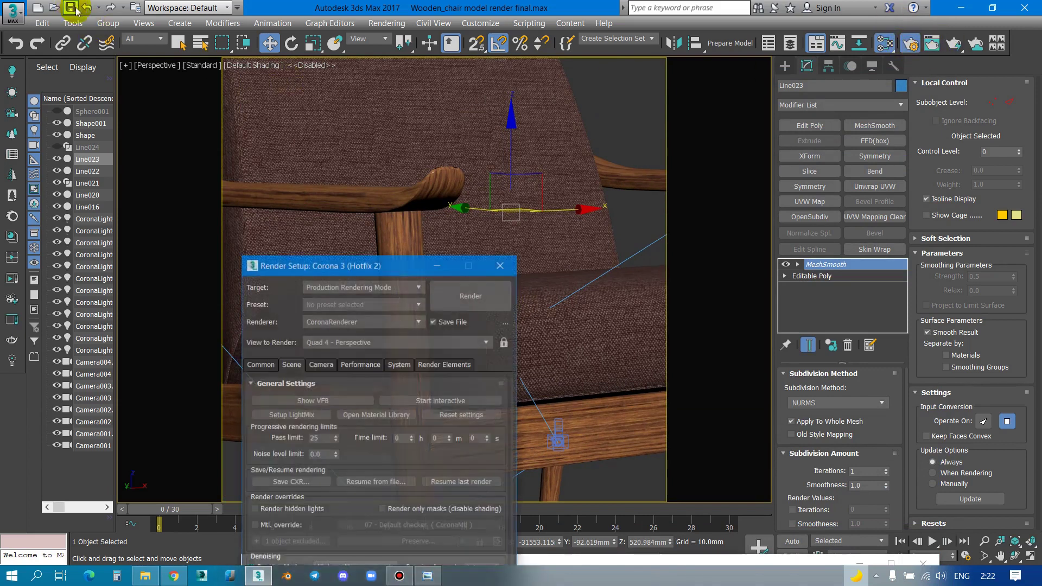
Step: Save As into the 03 07 2021 folder, appending 'fabric' to the file name
{"action": "left_click", "coordinate": [10, 16]}
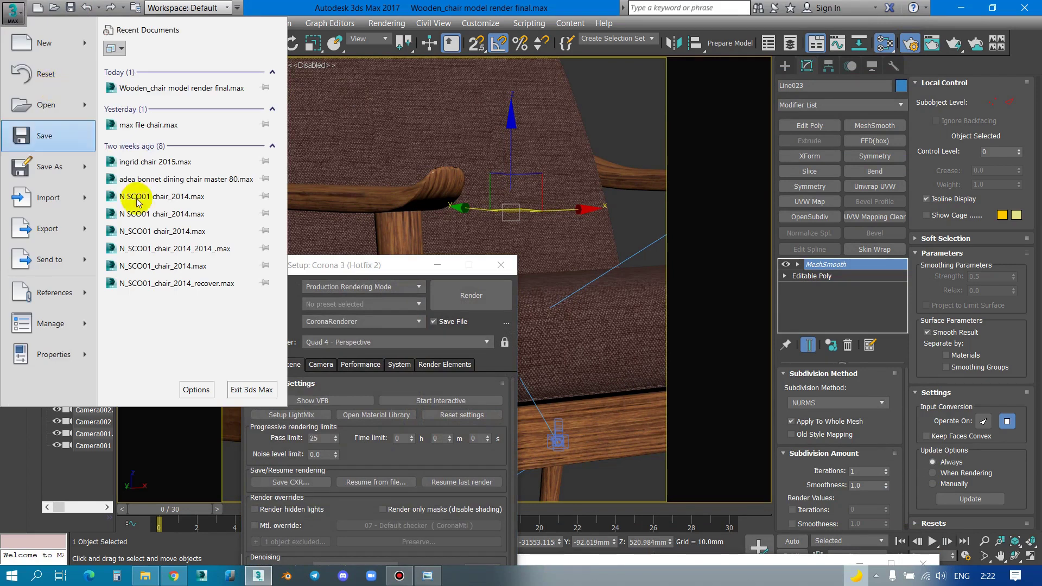
{"action": "left_click", "coordinate": [47, 181]}
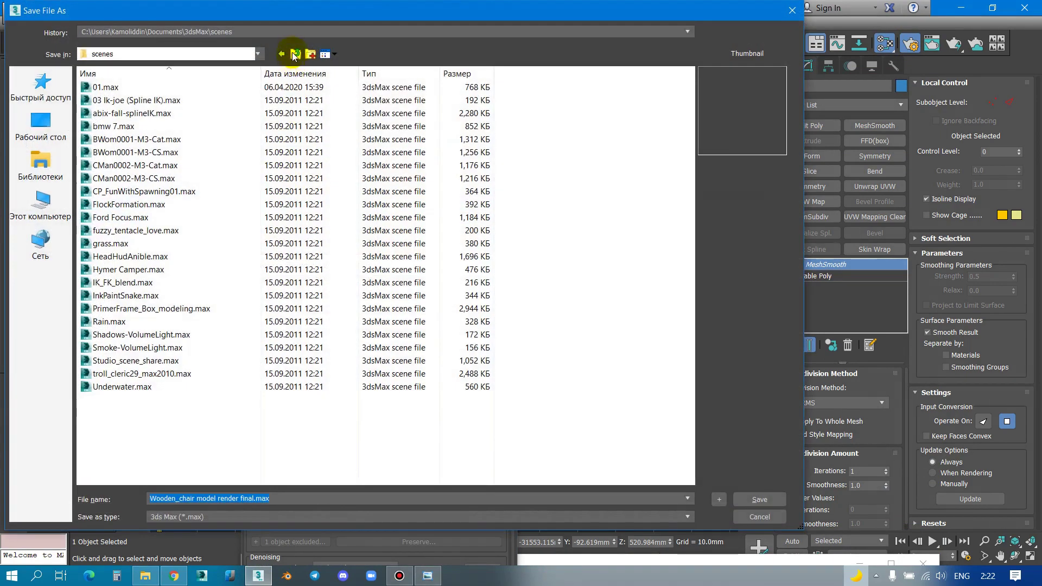
{"action": "left_click", "coordinate": [291, 32]}
{"action": "left_click", "coordinate": [293, 54]}
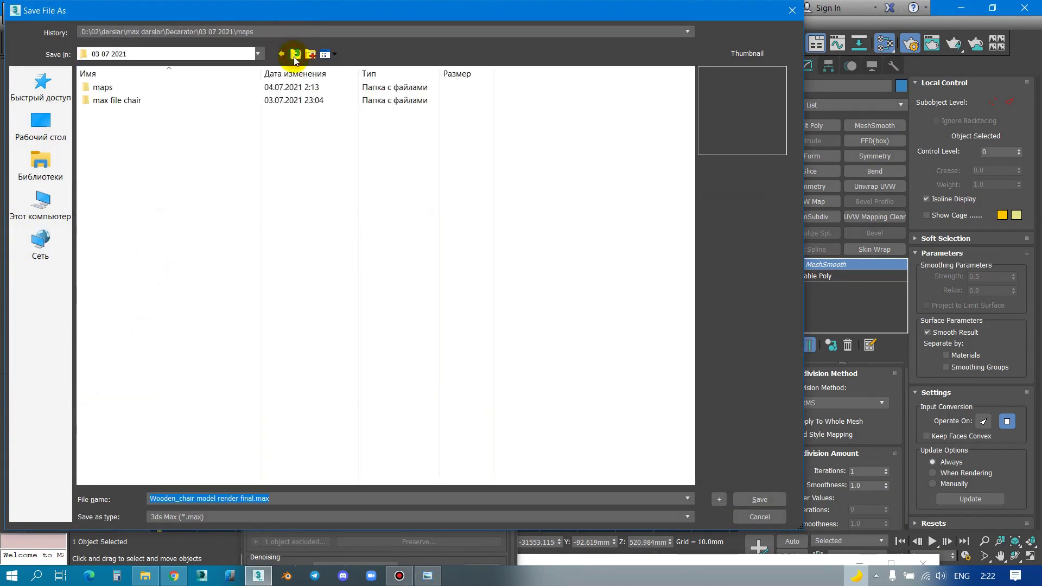
{"action": "left_click", "coordinate": [295, 54]}
{"action": "double_click", "coordinate": [139, 142]}
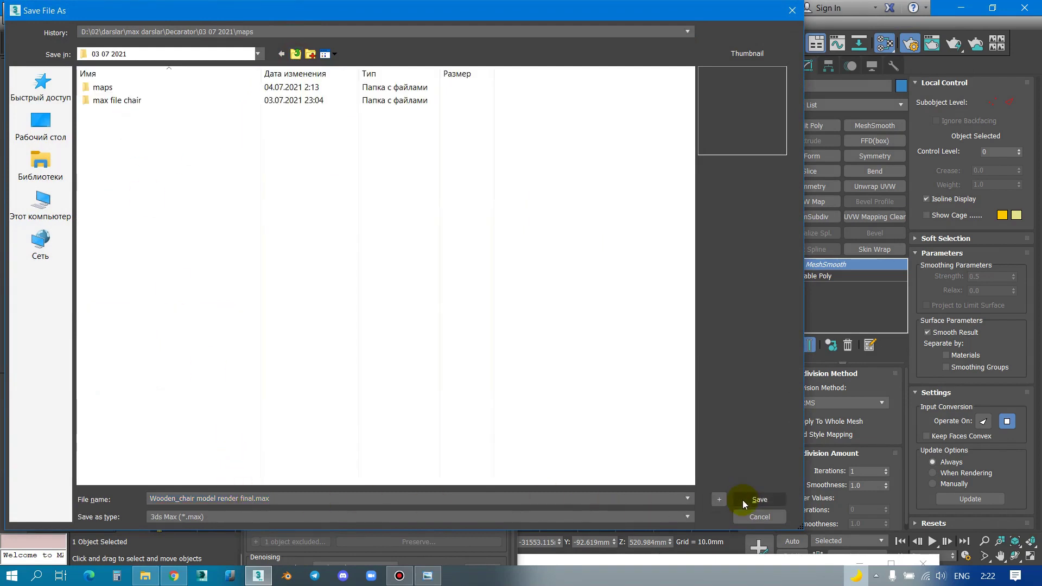
{"action": "left_click", "coordinate": [243, 499]}
{"action": "left_click", "coordinate": [255, 498]}
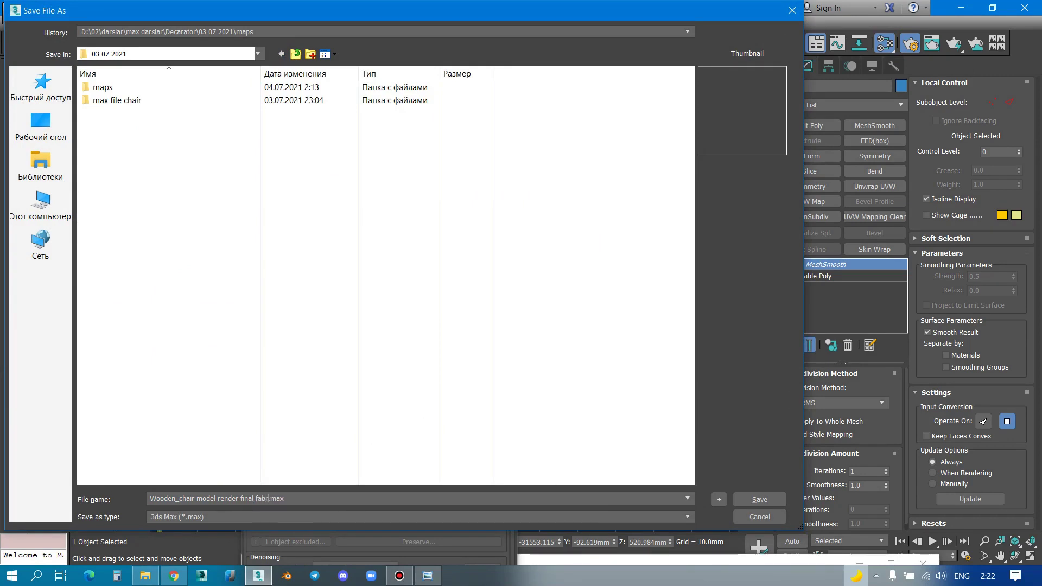
{"action": "key", "text": "Return"}
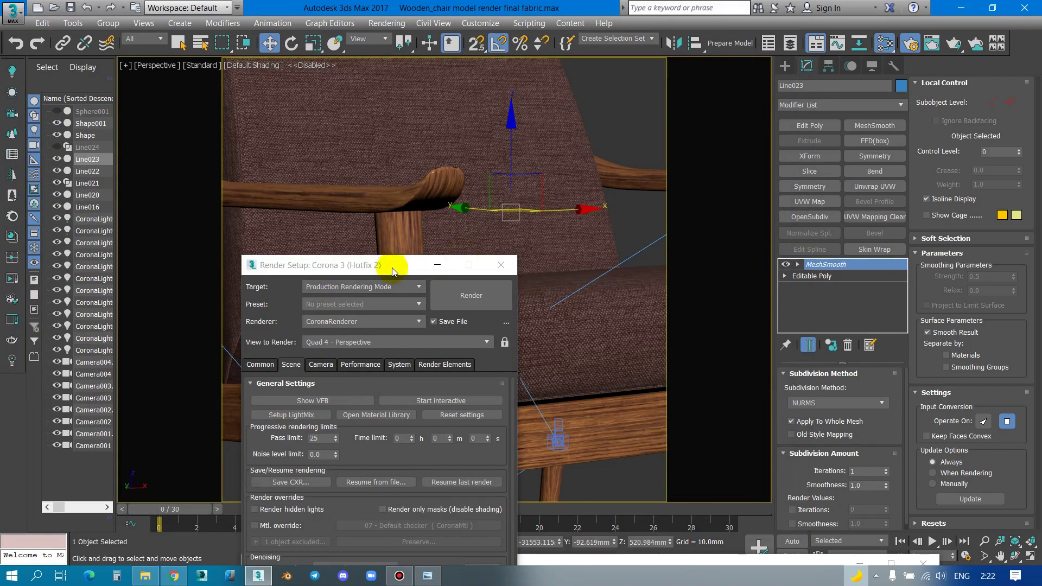
Step: Start an interactive Corona render and zoom around the brown woven seat cushion
{"action": "left_click_drag", "start_coordinate": [379, 273], "coordinate": [870, 76]}
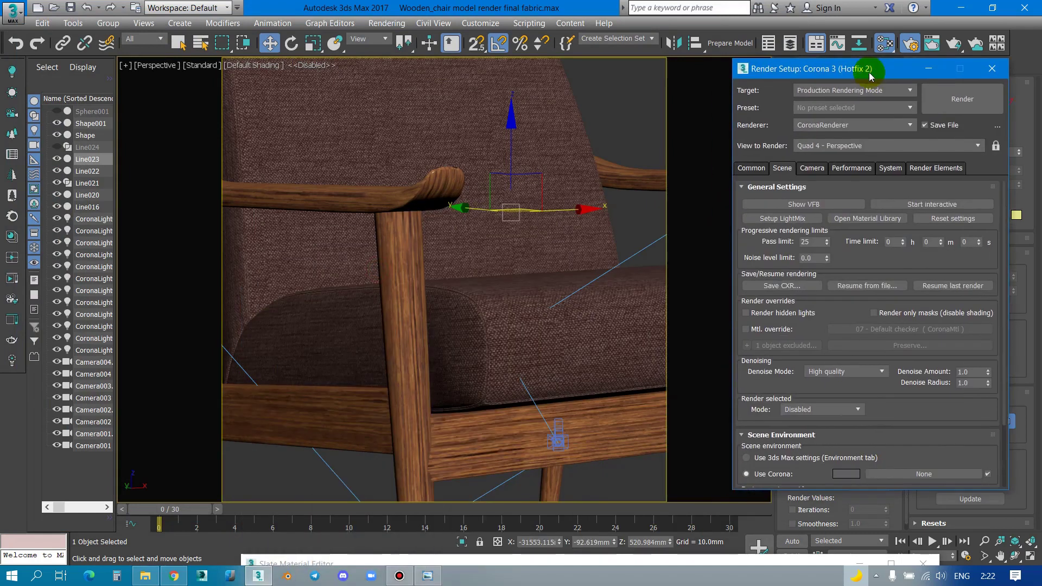
{"action": "left_click", "coordinate": [923, 204]}
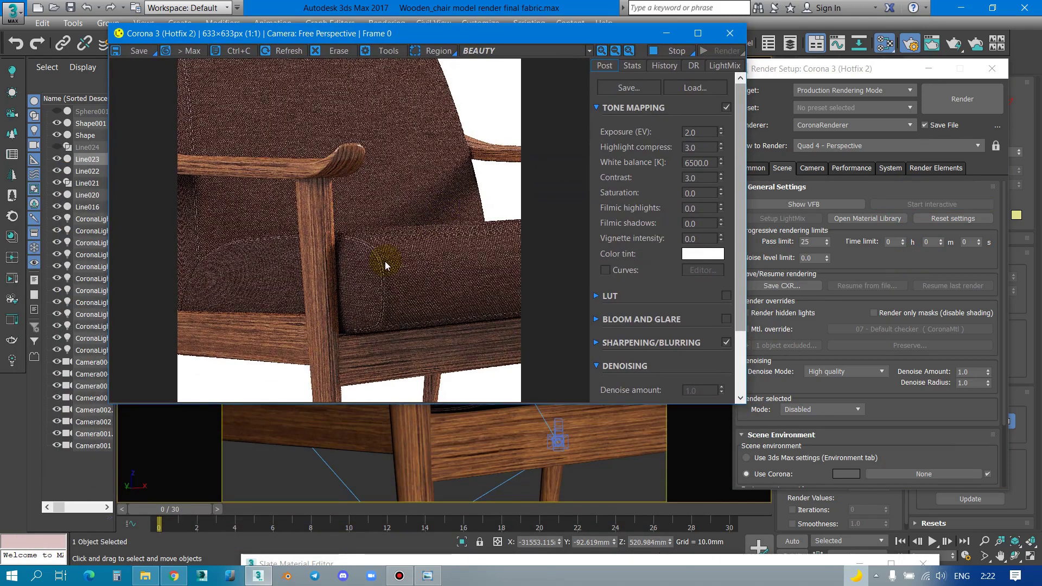
{"action": "scroll", "coordinate": [432, 278], "scroll_direction": "up", "scroll_amount": 2}
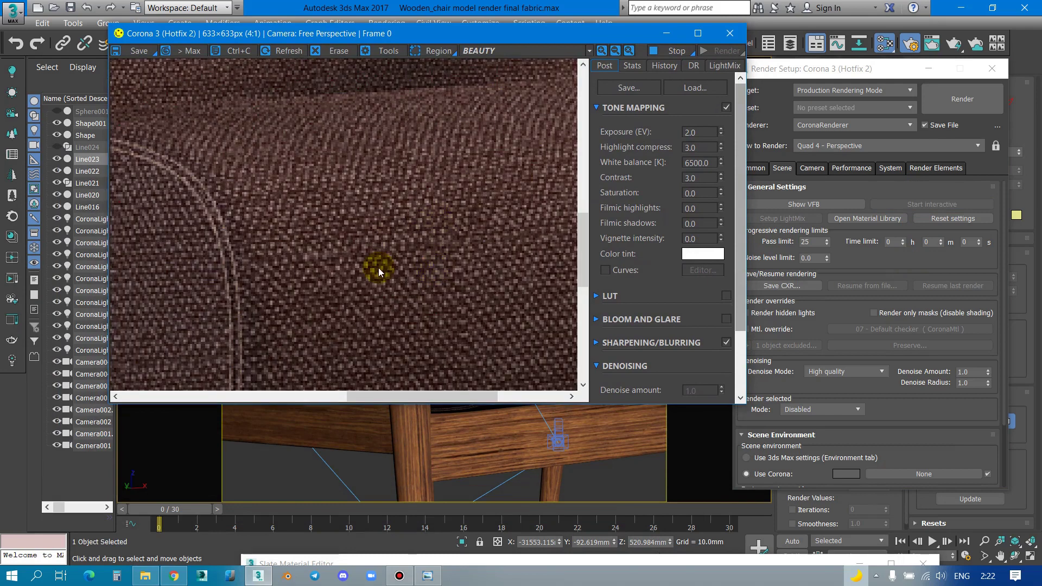
{"action": "scroll", "coordinate": [386, 265], "scroll_direction": "down", "scroll_amount": 1}
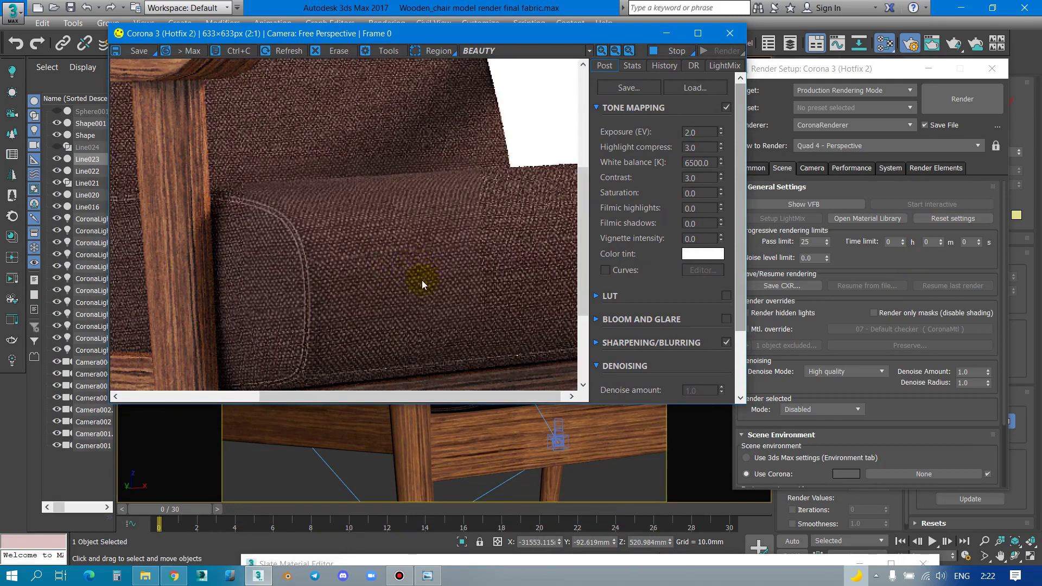
{"action": "scroll", "coordinate": [366, 255], "scroll_direction": "up", "scroll_amount": 1}
{"action": "scroll", "coordinate": [387, 242], "scroll_direction": "down", "scroll_amount": 1}
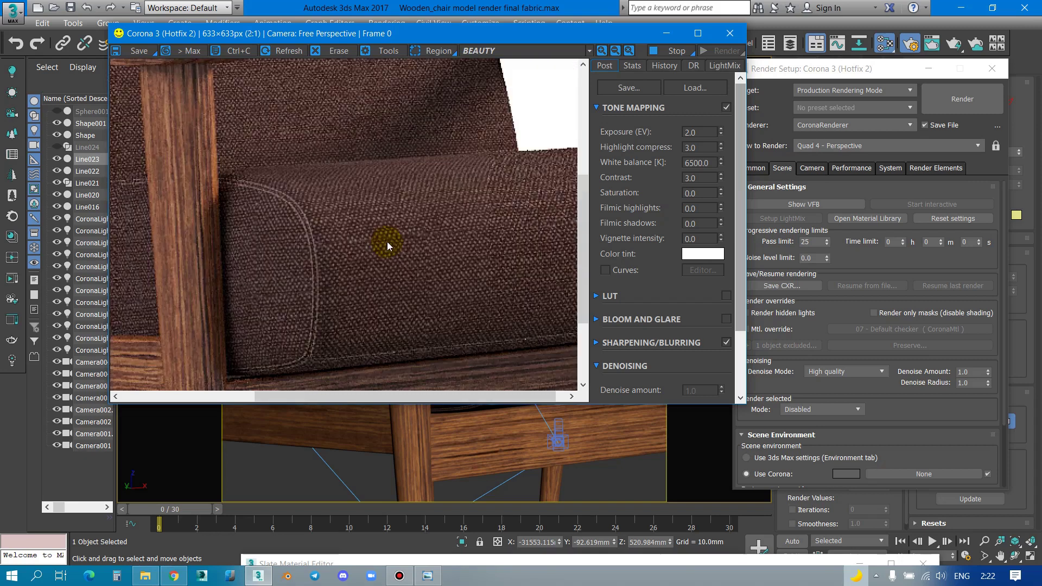
{"action": "scroll", "coordinate": [435, 227], "scroll_direction": "down", "scroll_amount": 1}
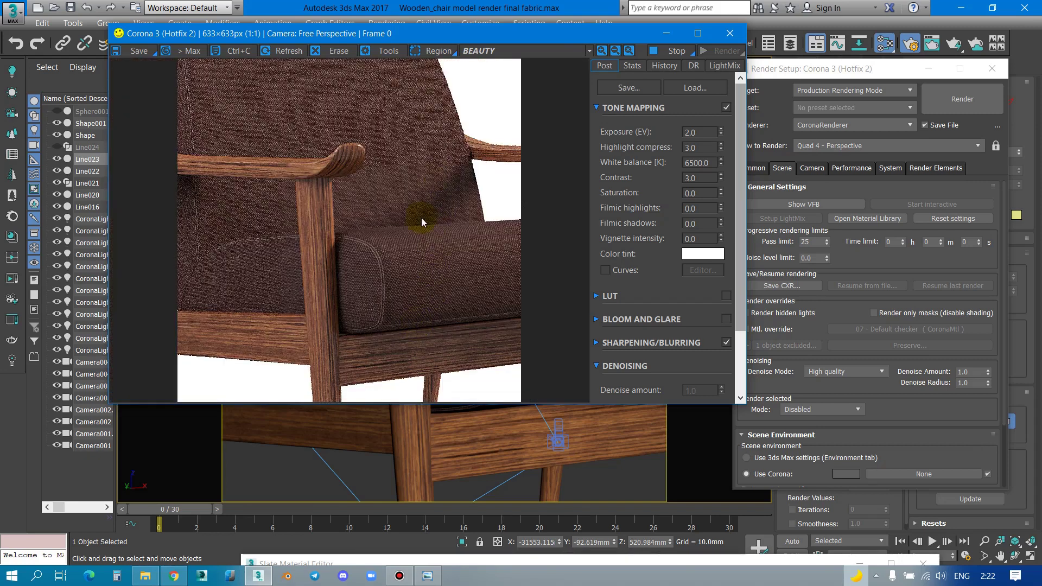
{"action": "scroll", "coordinate": [423, 222], "scroll_direction": "up", "scroll_amount": 1}
{"action": "left_click_drag", "start_coordinate": [465, 272], "coordinate": [390, 170]}
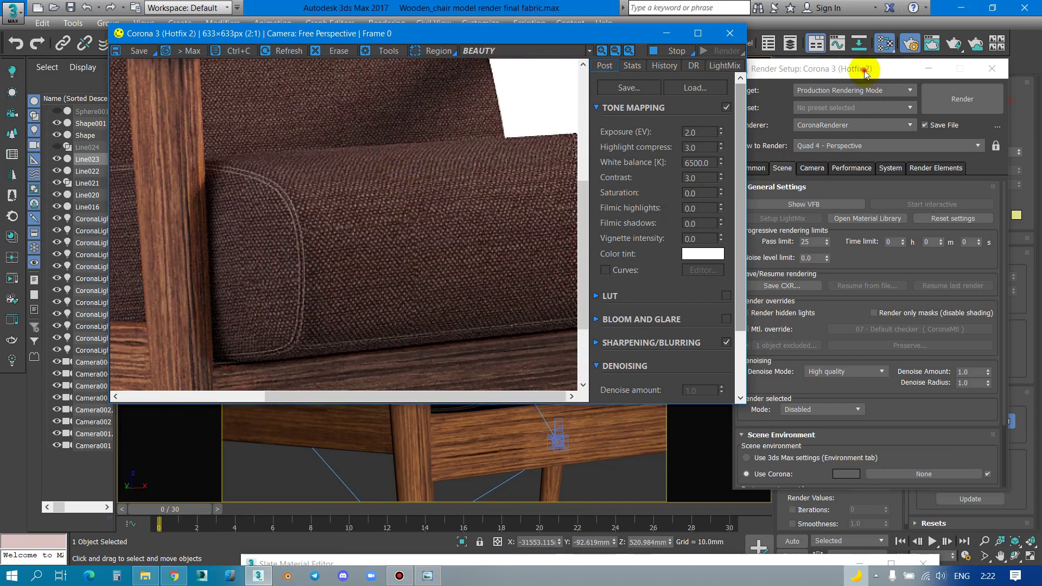
Step: Restore the minimised Slate Material Editor into view
{"action": "left_click", "coordinate": [864, 73]}
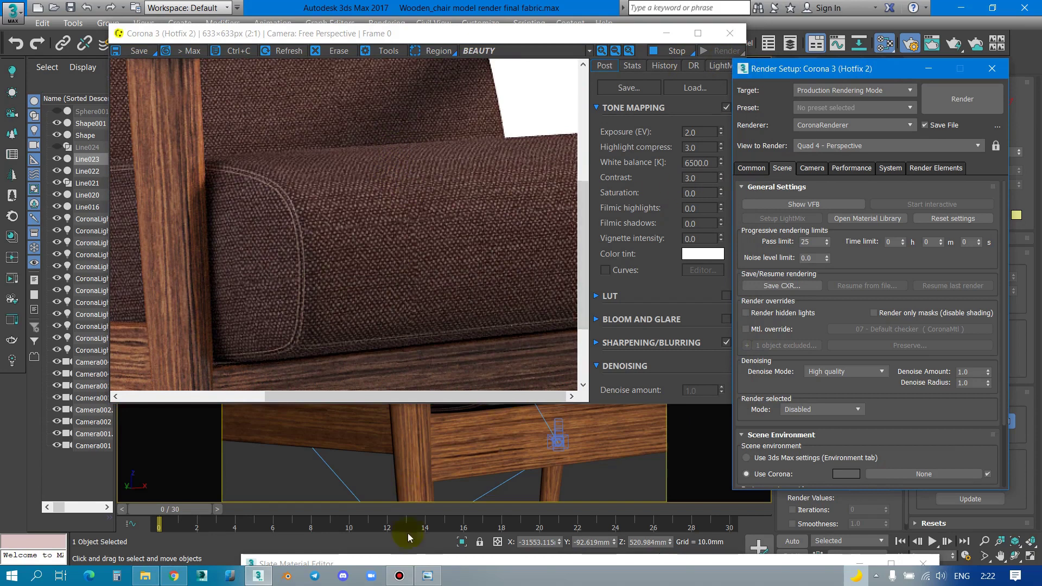
{"action": "left_click", "coordinate": [403, 565]}
{"action": "mouse_move", "coordinate": [536, 230]}
{"action": "left_mouse_down"}
{"action": "mouse_move", "coordinate": [573, 54]}
{"action": "mouse_move", "coordinate": [535, 60]}
{"action": "left_mouse_up"}
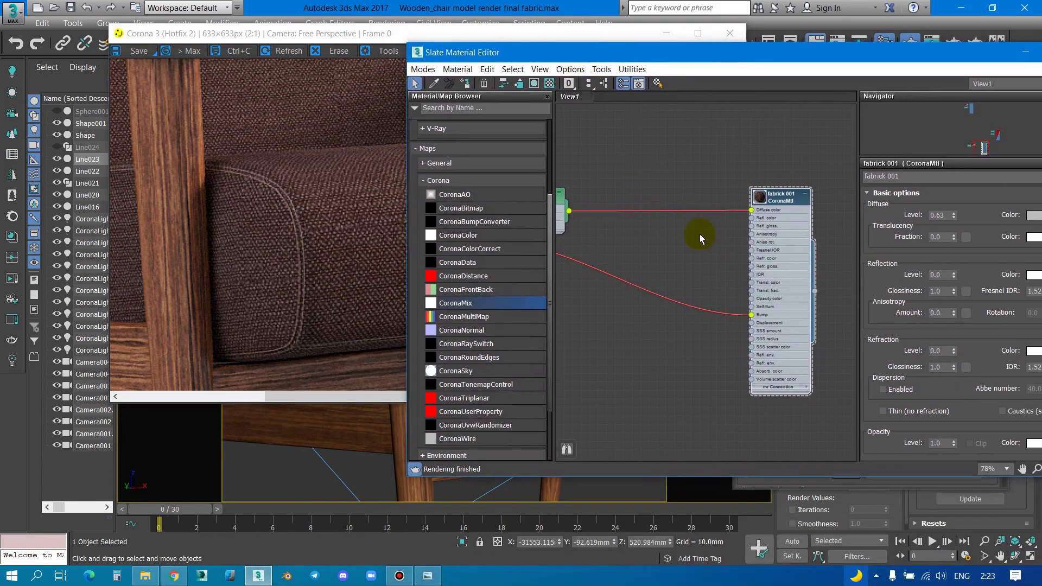
Step: Change the fabric Bitmap's Coordinates Tiling from 8.0 to 6.5 for both U and V
{"action": "scroll", "coordinate": [688, 251], "scroll_direction": "up", "scroll_amount": 3}
{"action": "scroll", "coordinate": [720, 265], "scroll_direction": "up", "scroll_amount": 1}
{"action": "double_click", "coordinate": [719, 264]}
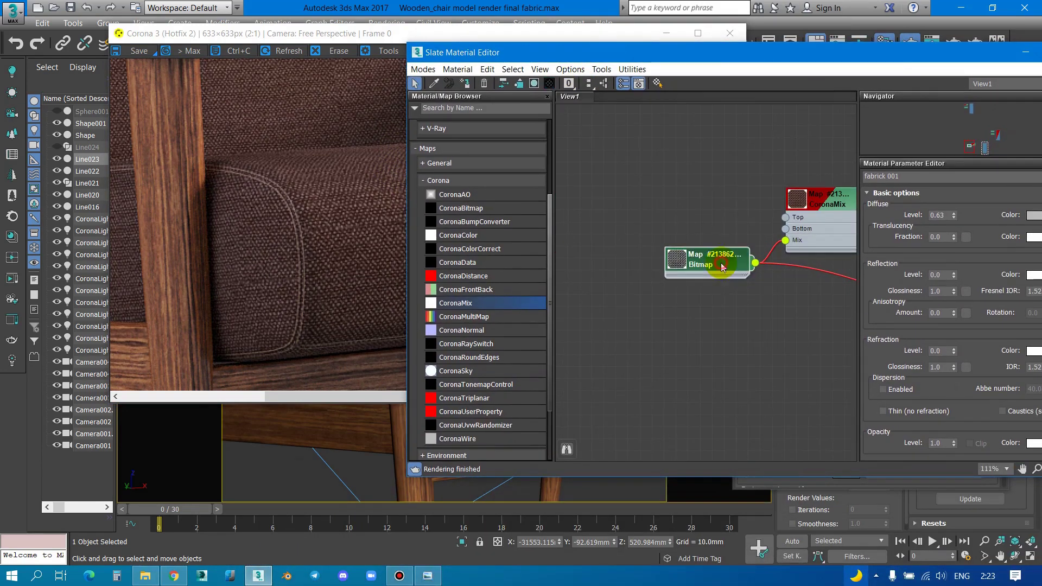
{"action": "double_click", "coordinate": [965, 260]}
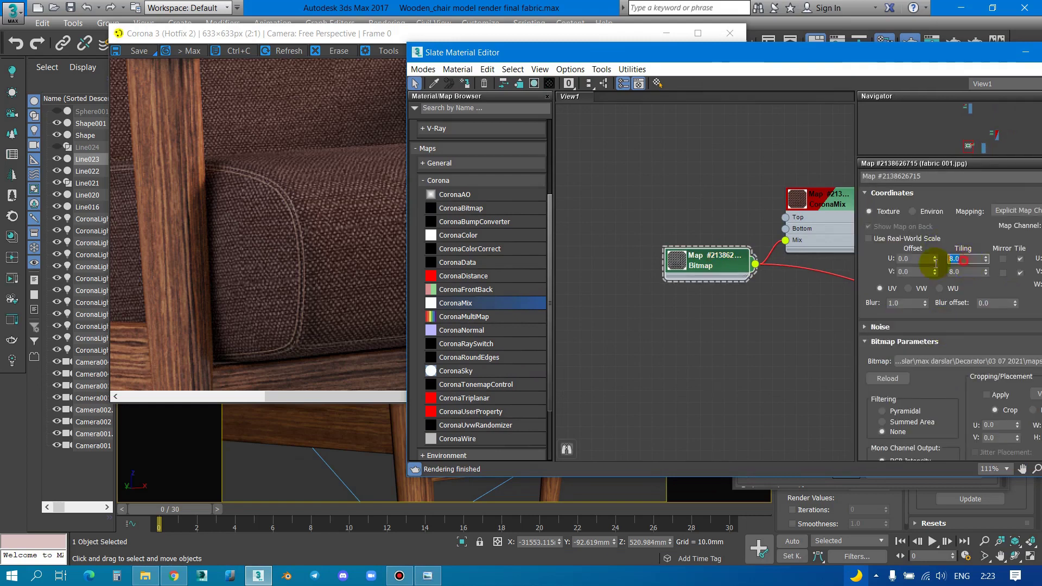
{"action": "type", "text": "65"}
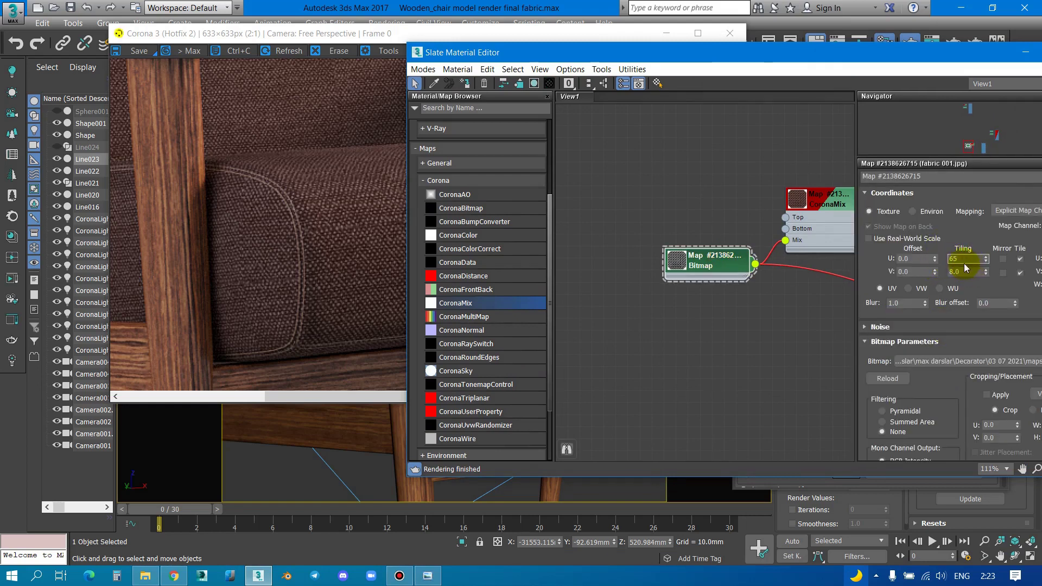
{"action": "double_click", "coordinate": [965, 261]}
{"action": "key", "text": "Return"}
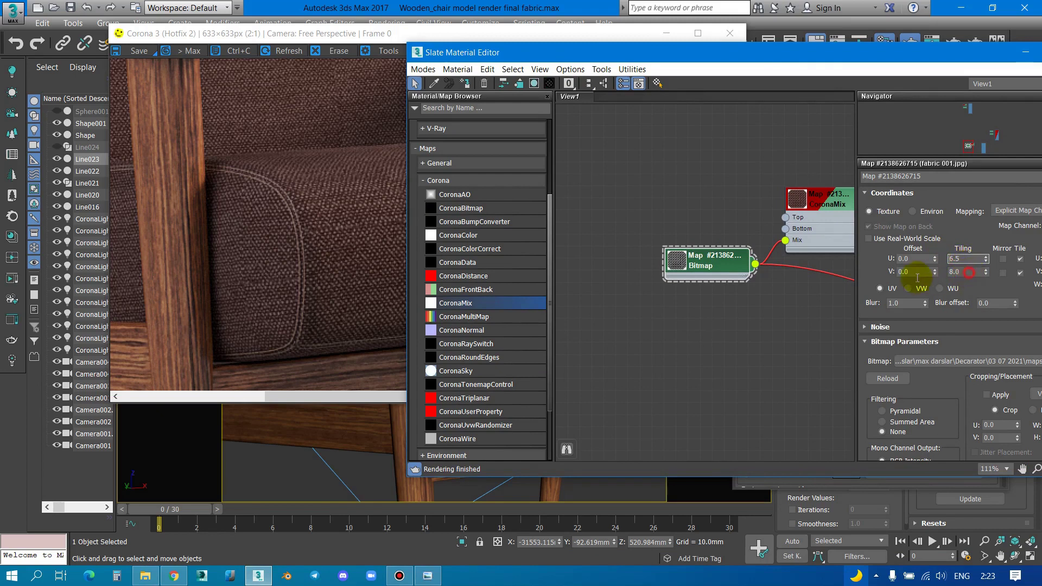
{"action": "double_click", "coordinate": [961, 273]}
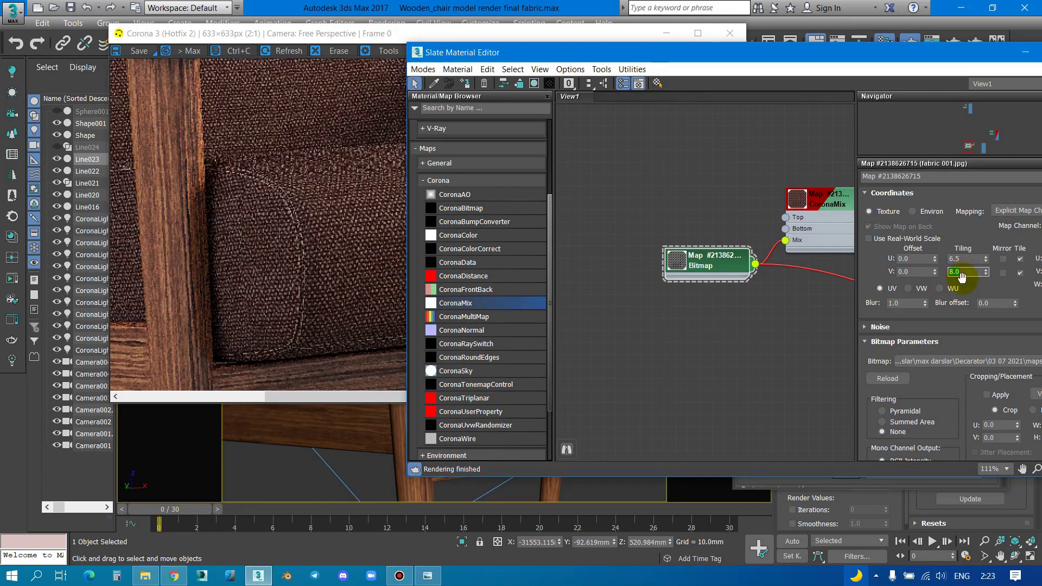
{"action": "type", "text": "6.5"}
{"action": "key", "text": "Return"}
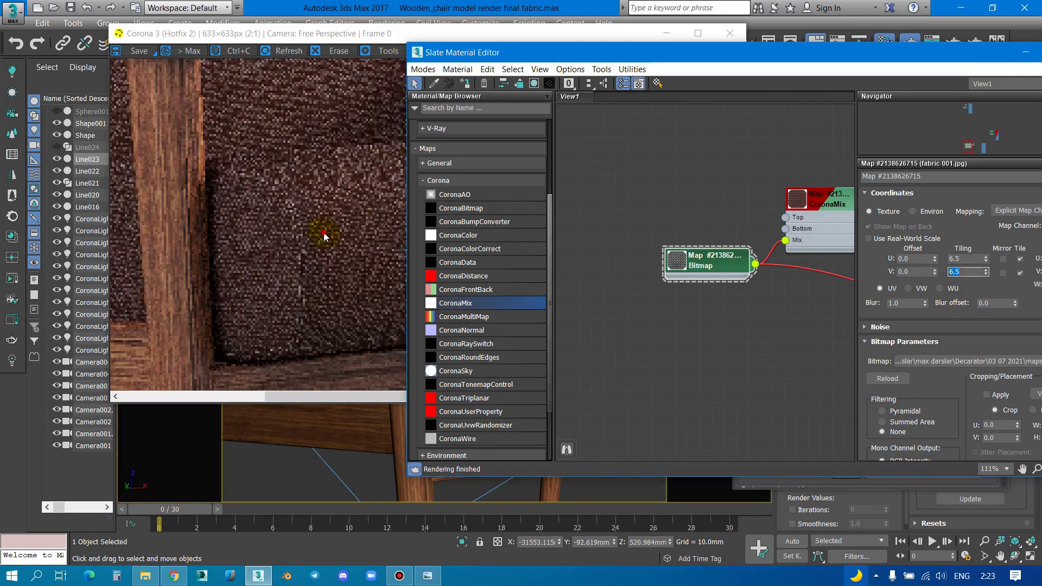
{"action": "left_click", "coordinate": [324, 233]}
{"action": "scroll", "coordinate": [388, 255], "scroll_direction": "down", "scroll_amount": 2}
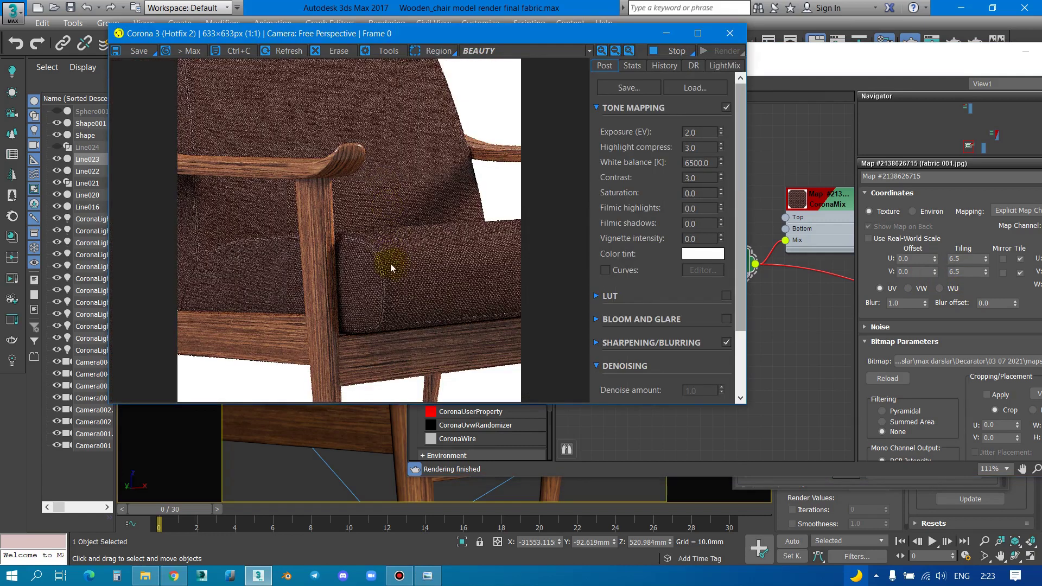
Step: Move the render window aside and switch the viewport to Camera003
{"action": "left_click_drag", "start_coordinate": [454, 31], "coordinate": [317, 38]}
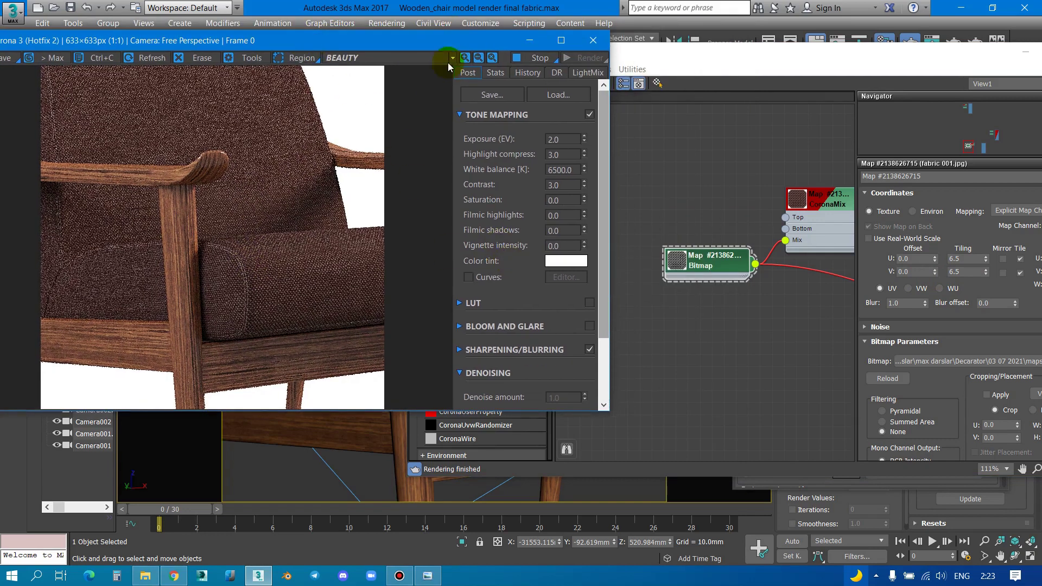
{"action": "left_click_drag", "start_coordinate": [443, 45], "coordinate": [426, 459]}
{"action": "scroll", "coordinate": [374, 249], "scroll_direction": "down", "scroll_amount": 3}
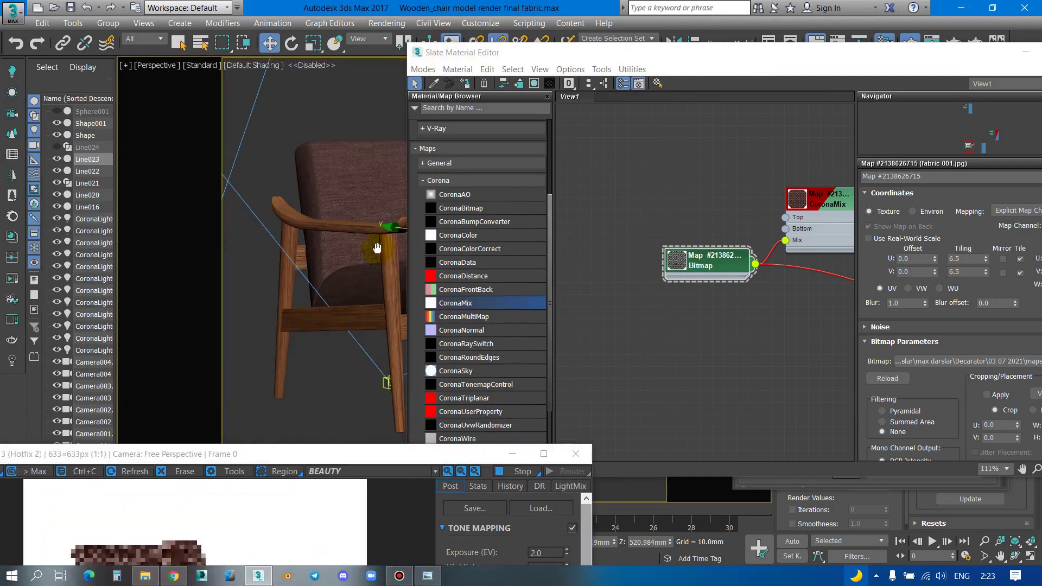
{"action": "scroll", "coordinate": [376, 256], "scroll_direction": "up", "scroll_amount": 3}
{"action": "key", "text": "c"}
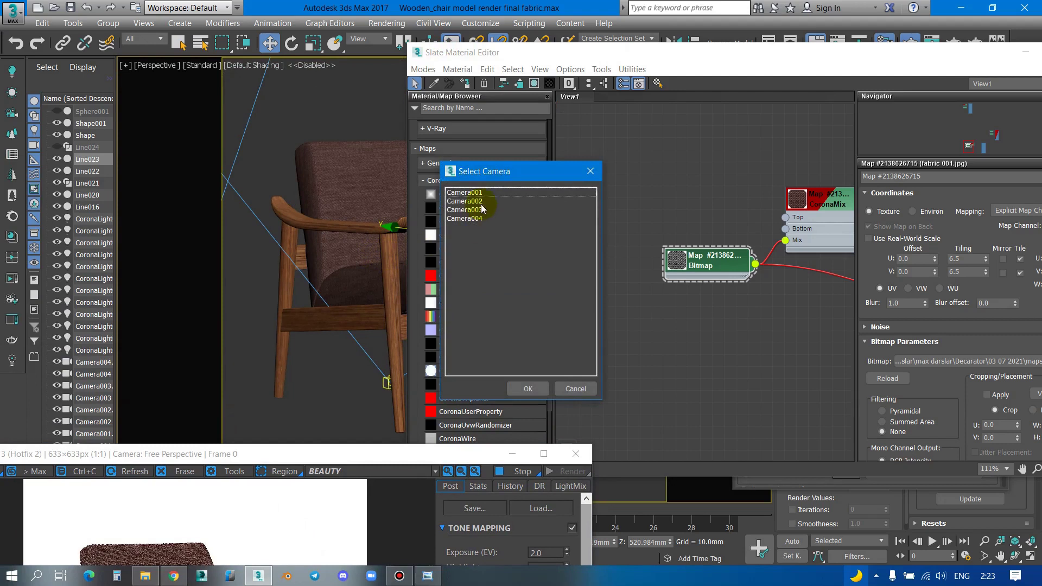
{"action": "double_click", "coordinate": [465, 210]}
{"action": "key", "text": "shift+q"}
Step: Enlarge the 898×898 render and zoom in and out to inspect the retiled fabric
{"action": "mouse_move", "coordinate": [333, 454]}
{"action": "left_mouse_down"}
{"action": "mouse_move", "coordinate": [389, 57]}
{"action": "mouse_move", "coordinate": [430, 48]}
{"action": "left_mouse_up"}
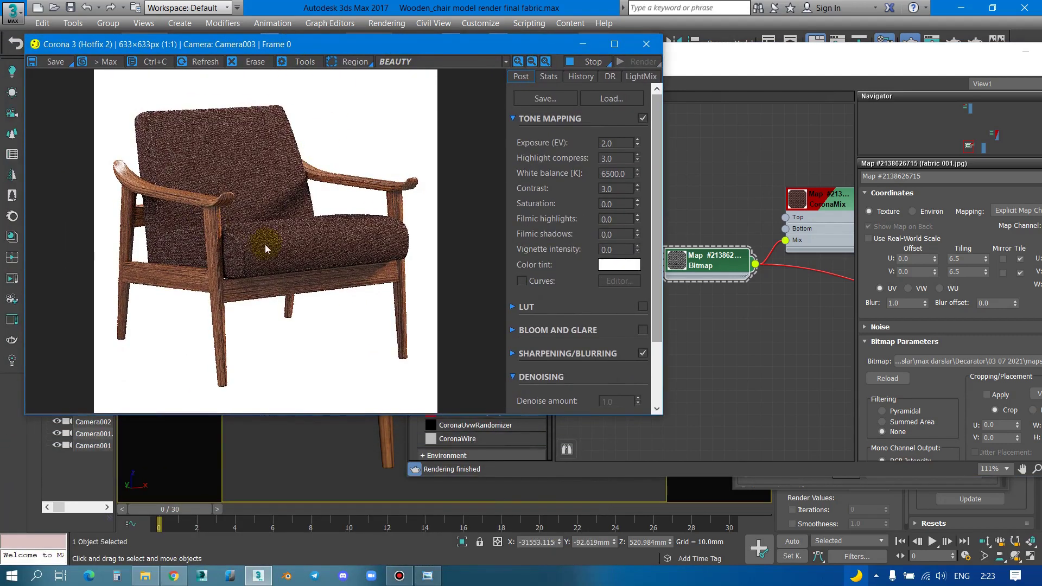
{"action": "double_click", "coordinate": [182, 42]}
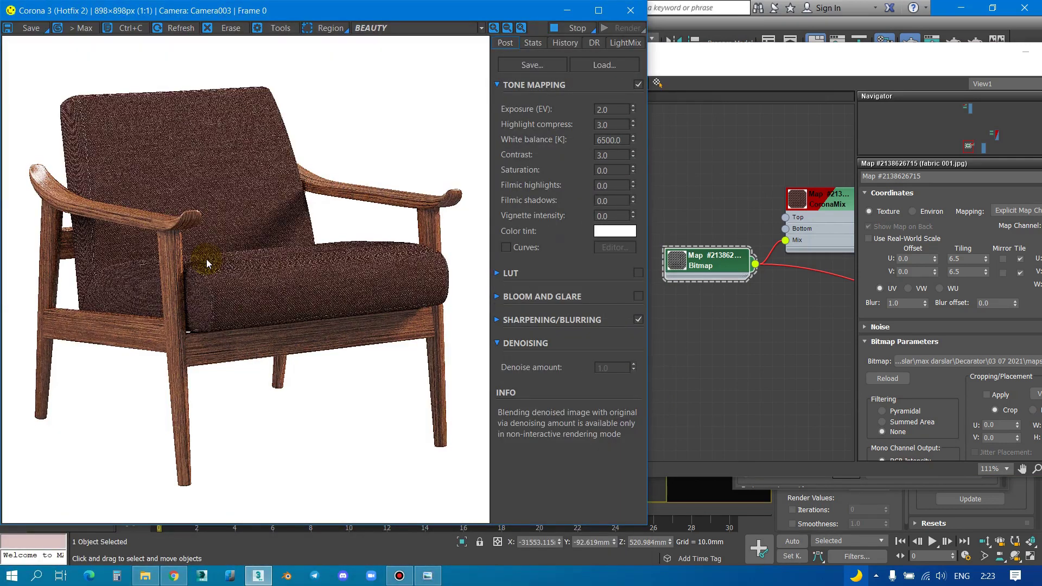
{"action": "scroll", "coordinate": [253, 295], "scroll_direction": "up", "scroll_amount": 1}
{"action": "scroll", "coordinate": [243, 279], "scroll_direction": "up", "scroll_amount": 1}
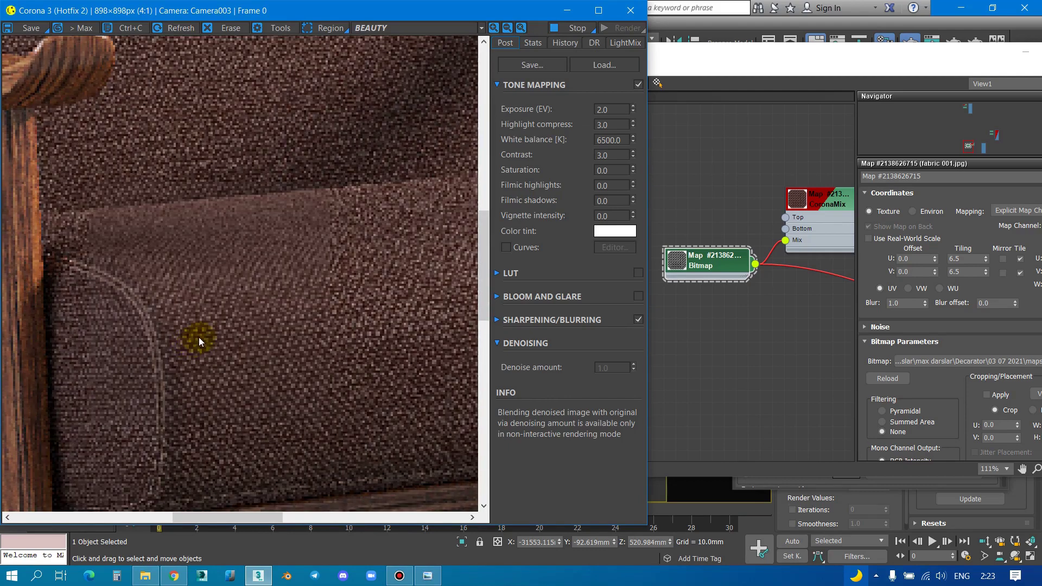
{"action": "scroll", "coordinate": [277, 337], "scroll_direction": "down", "scroll_amount": 2}
{"action": "scroll", "coordinate": [299, 200], "scroll_direction": "up", "scroll_amount": 1}
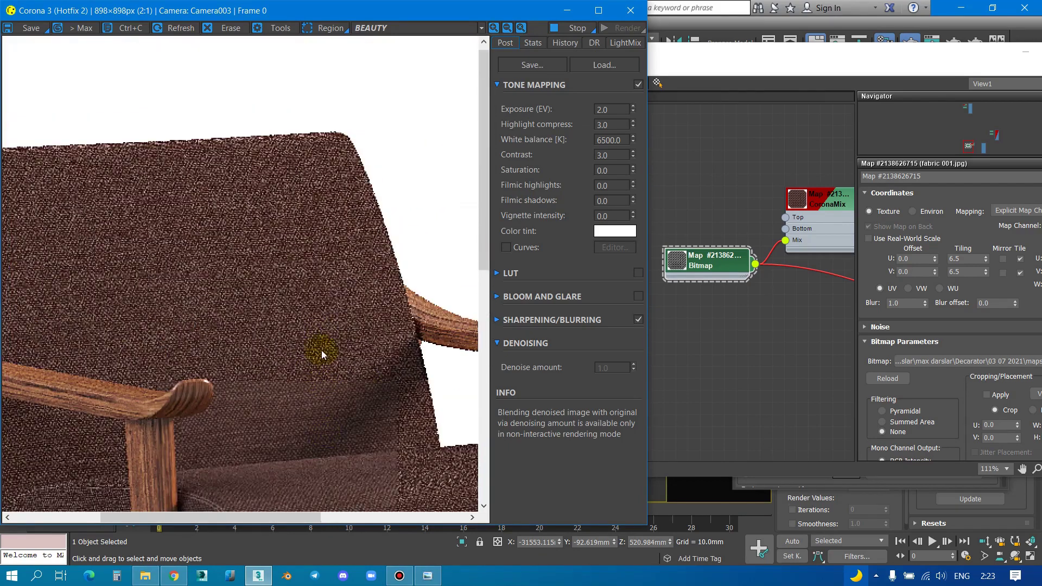
{"action": "scroll", "coordinate": [321, 350], "scroll_direction": "up", "scroll_amount": 2}
{"action": "scroll", "coordinate": [291, 219], "scroll_direction": "down", "scroll_amount": 2}
{"action": "scroll", "coordinate": [291, 220], "scroll_direction": "down", "scroll_amount": 1}
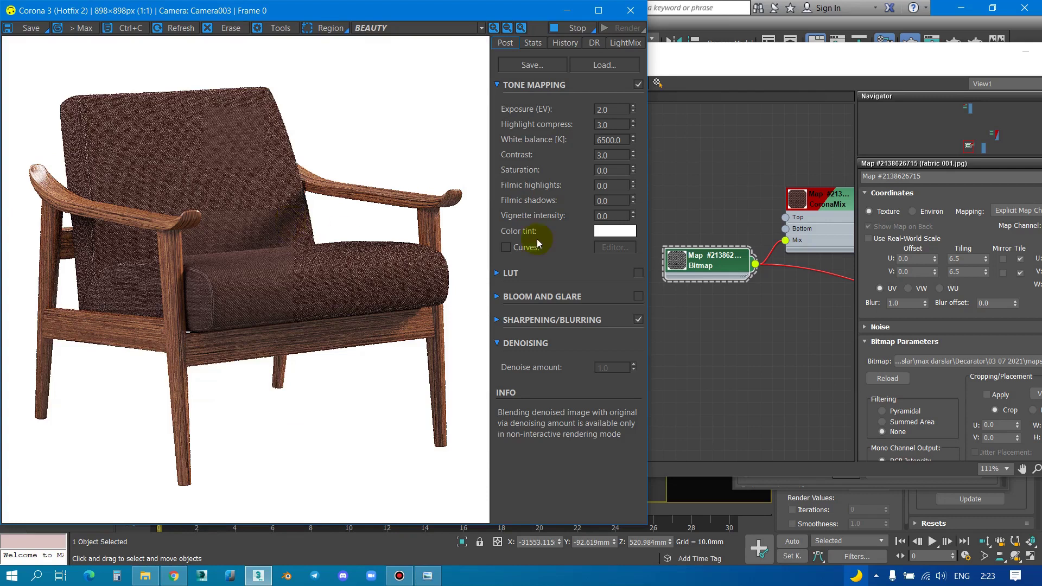
{"action": "left_click", "coordinate": [814, 204]}
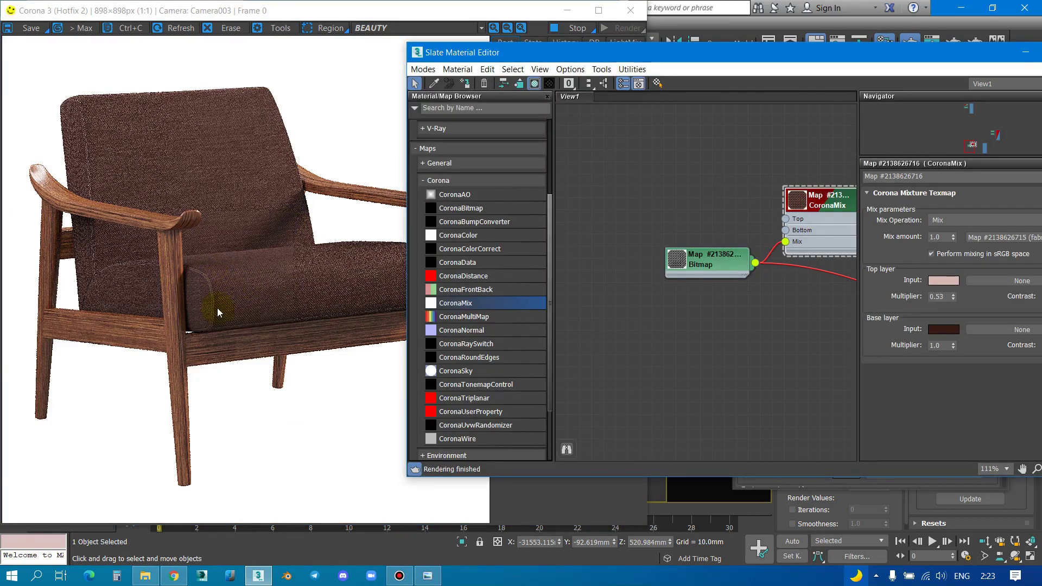
Step: Zoom in and out on the render's fabric weave, then return to the CoronaMix node
{"action": "scroll", "coordinate": [217, 308], "scroll_direction": "up", "scroll_amount": 3}
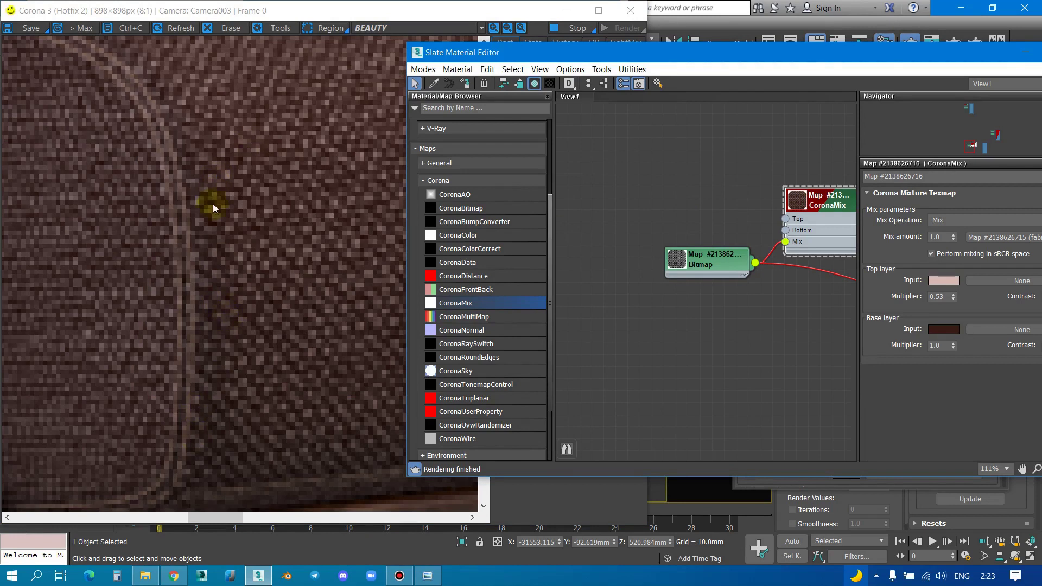
{"action": "left_click", "coordinate": [255, 161]}
{"action": "scroll", "coordinate": [258, 236], "scroll_direction": "down", "scroll_amount": 1}
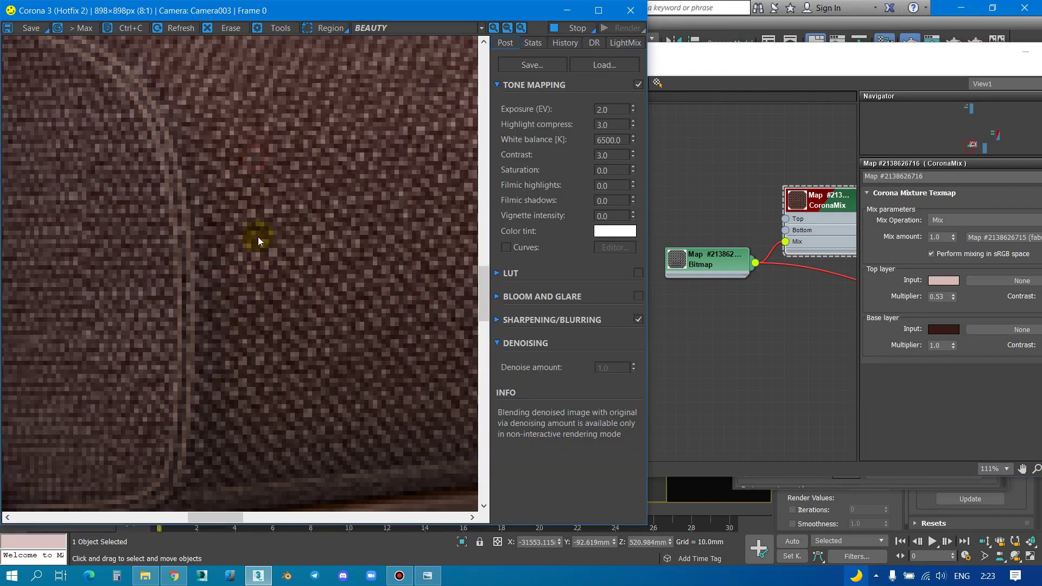
{"action": "scroll", "coordinate": [253, 286], "scroll_direction": "up", "scroll_amount": 1}
{"action": "scroll", "coordinate": [228, 298], "scroll_direction": "down", "scroll_amount": 1}
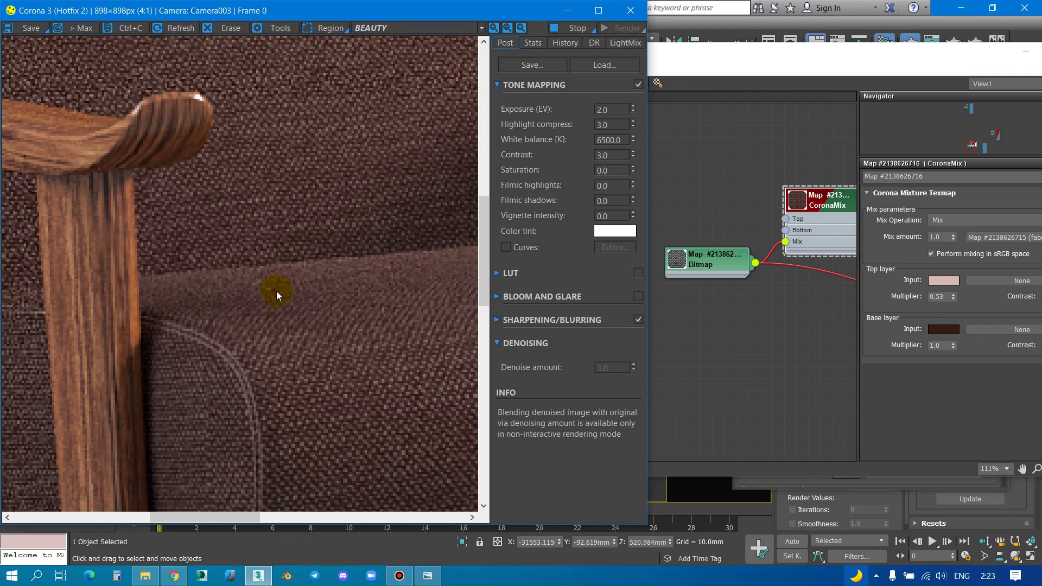
{"action": "scroll", "coordinate": [283, 292], "scroll_direction": "down", "scroll_amount": 2}
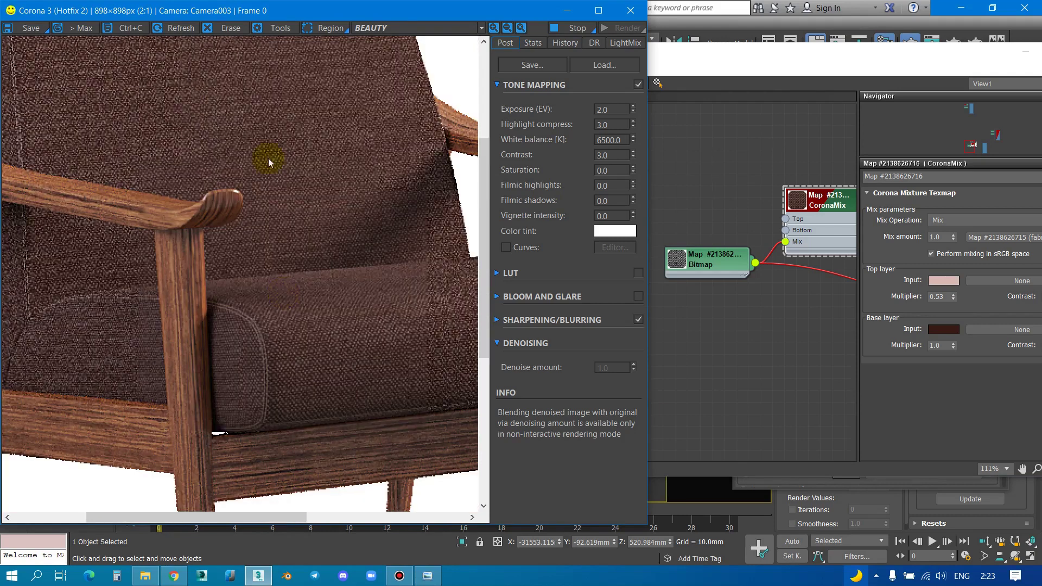
{"action": "scroll", "coordinate": [284, 239], "scroll_direction": "up", "scroll_amount": 1}
{"action": "scroll", "coordinate": [290, 249], "scroll_direction": "up", "scroll_amount": 1}
{"action": "scroll", "coordinate": [287, 239], "scroll_direction": "down", "scroll_amount": 1}
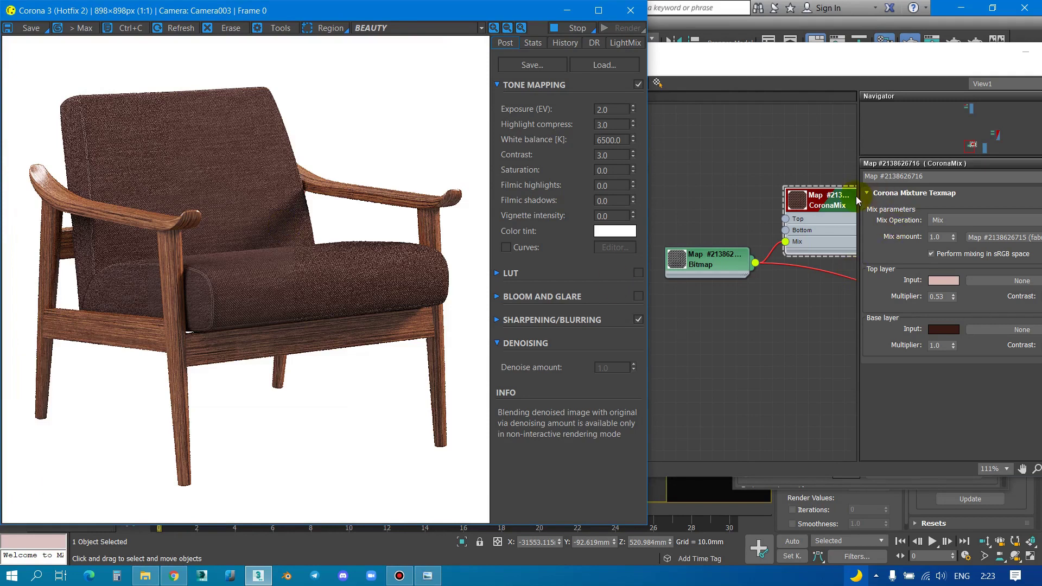
{"action": "left_click", "coordinate": [737, 55]}
{"action": "scroll", "coordinate": [593, 186], "scroll_direction": "down", "scroll_amount": 4}
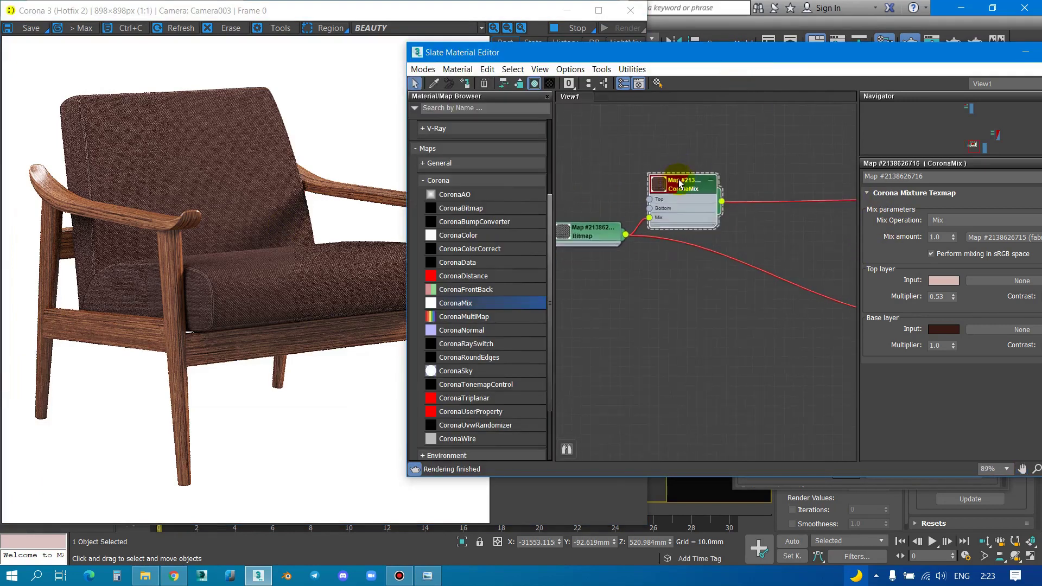
Step: Drop a Falloff map onto the CoronaMix–Diffuse wire, inserting it via Map 1
{"action": "mouse_move", "coordinate": [594, 186]}
{"action": "middle_mouse_down"}
{"action": "mouse_move", "coordinate": [637, 216]}
{"action": "mouse_move", "coordinate": [683, 193]}
{"action": "middle_mouse_up"}
{"action": "scroll", "coordinate": [629, 205], "scroll_direction": "up", "scroll_amount": 1}
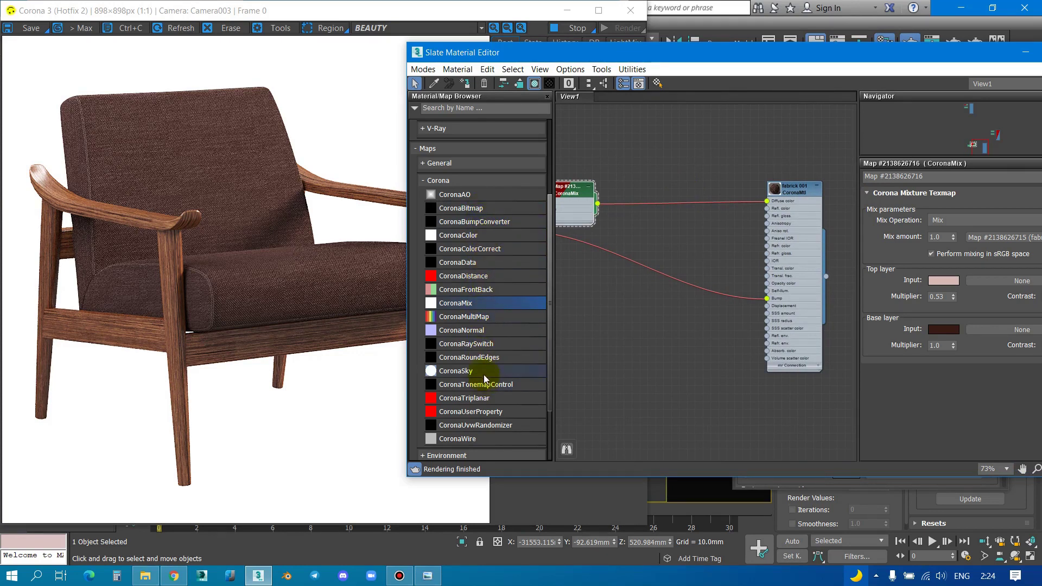
{"action": "scroll", "coordinate": [484, 375], "scroll_direction": "down", "scroll_amount": 2}
{"action": "scroll", "coordinate": [486, 372], "scroll_direction": "down", "scroll_amount": 2}
{"action": "scroll", "coordinate": [462, 380], "scroll_direction": "up", "scroll_amount": 4}
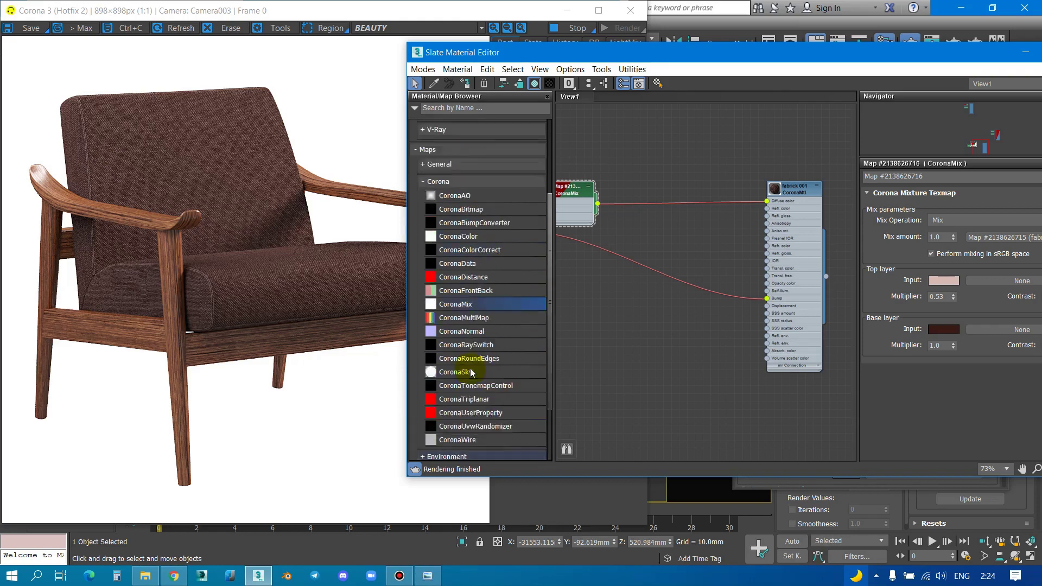
{"action": "scroll", "coordinate": [471, 373], "scroll_direction": "up", "scroll_amount": 3}
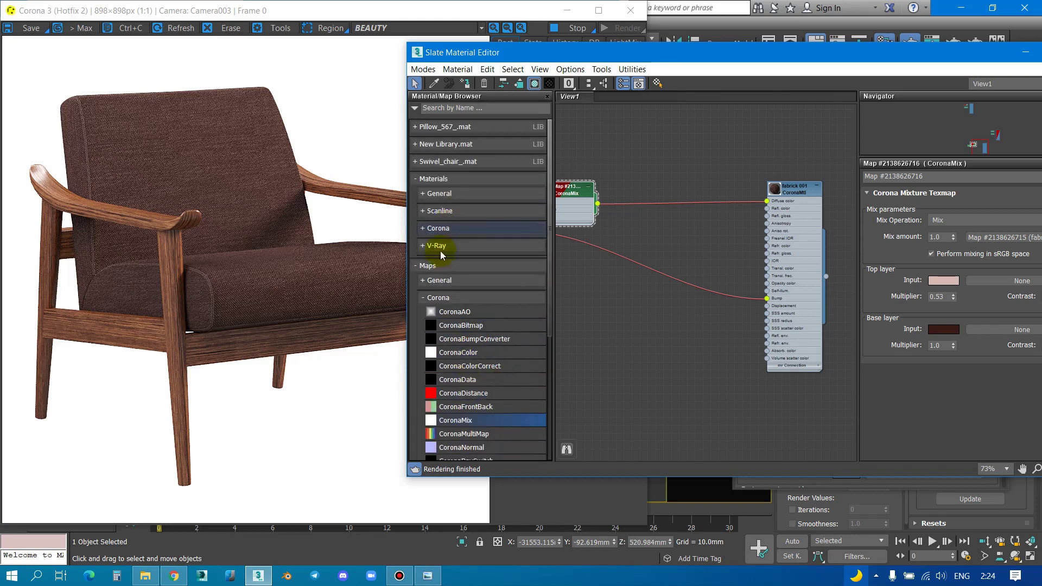
{"action": "left_click", "coordinate": [423, 281]}
{"action": "mouse_move", "coordinate": [458, 405]}
{"action": "left_mouse_down"}
{"action": "mouse_move", "coordinate": [643, 212]}
{"action": "mouse_move", "coordinate": [676, 155]}
{"action": "left_mouse_up"}
{"action": "left_click", "coordinate": [683, 226]}
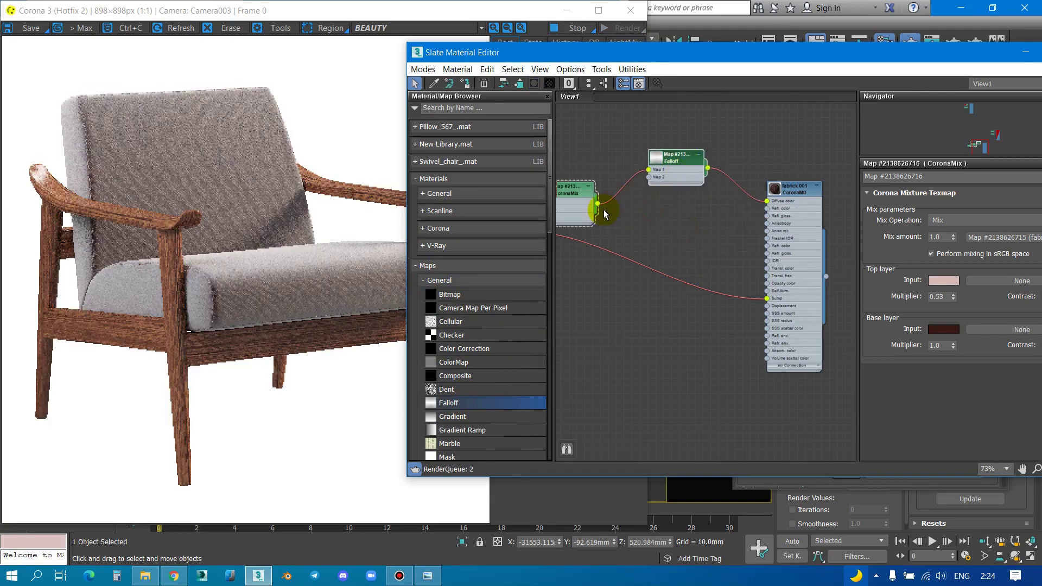
Step: Maximize the Slate Material Editor and centre the nodes in the graph
{"action": "scroll", "coordinate": [709, 207], "scroll_direction": "down", "scroll_amount": 2}
{"action": "left_click_drag", "start_coordinate": [740, 49], "coordinate": [695, 1]}
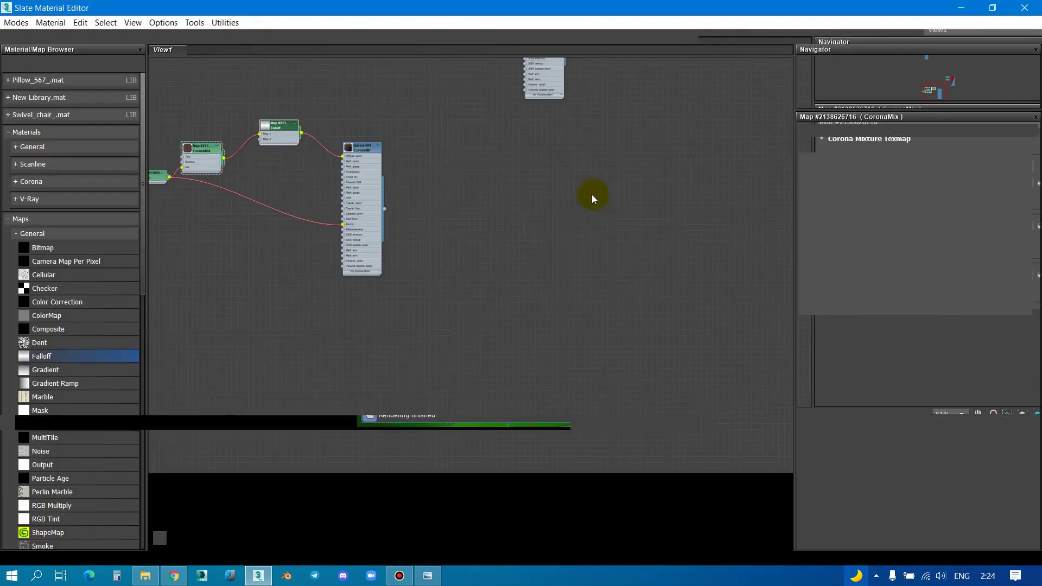
{"action": "middle_click_drag", "start_coordinate": [384, 210], "coordinate": [588, 251]}
{"action": "scroll", "coordinate": [474, 224], "scroll_direction": "up", "scroll_amount": 2}
{"action": "scroll", "coordinate": [474, 224], "scroll_direction": "up", "scroll_amount": 2}
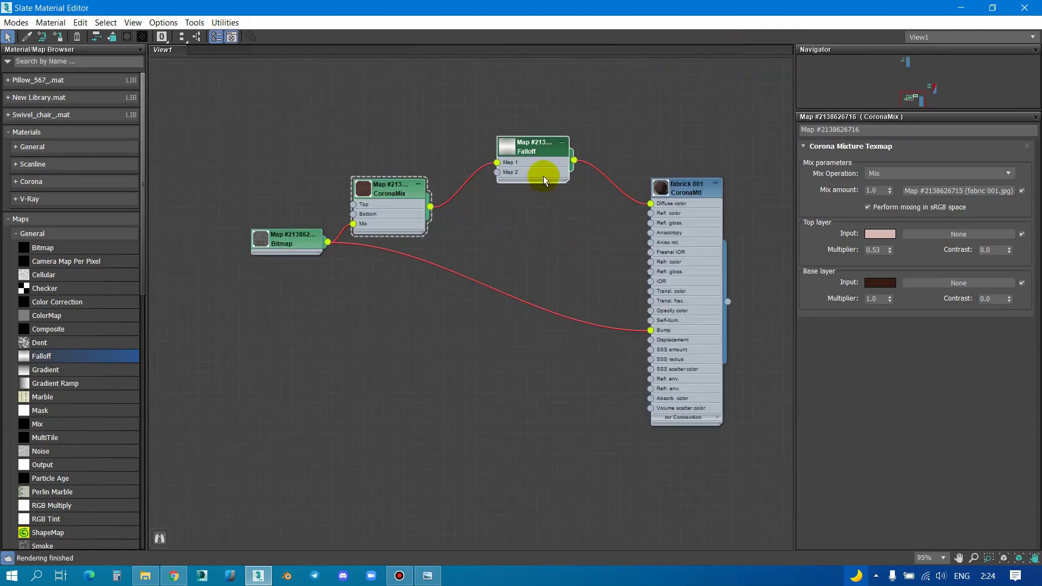
{"action": "scroll", "coordinate": [542, 176], "scroll_direction": "up", "scroll_amount": 1}
Step: Connect the CoronaMix into the Falloff's second map slot and enlarge the fabrick 001 preview
{"action": "left_click", "coordinate": [549, 144]}
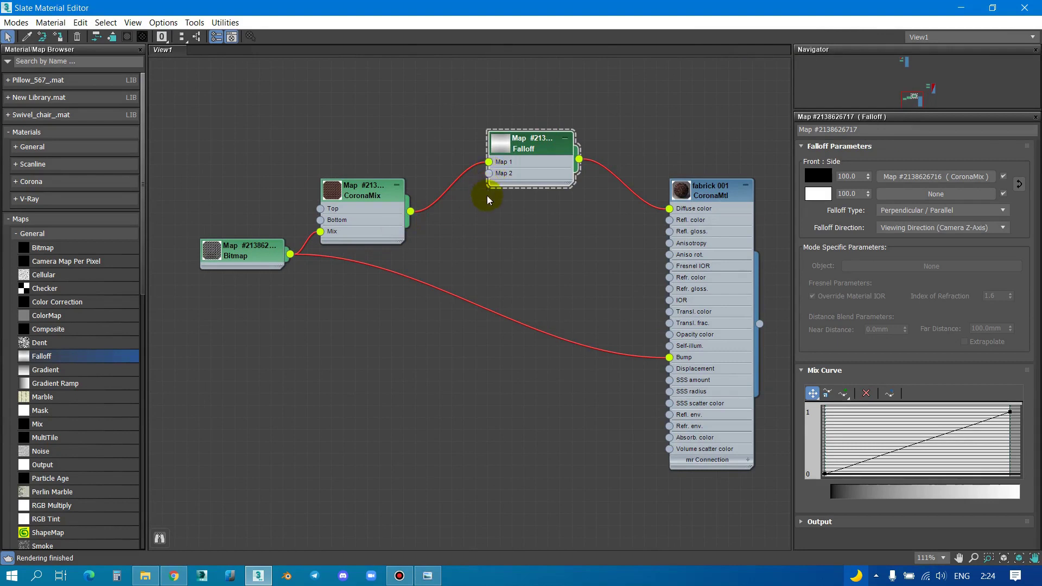
{"action": "left_click_drag", "start_coordinate": [490, 174], "coordinate": [411, 211]}
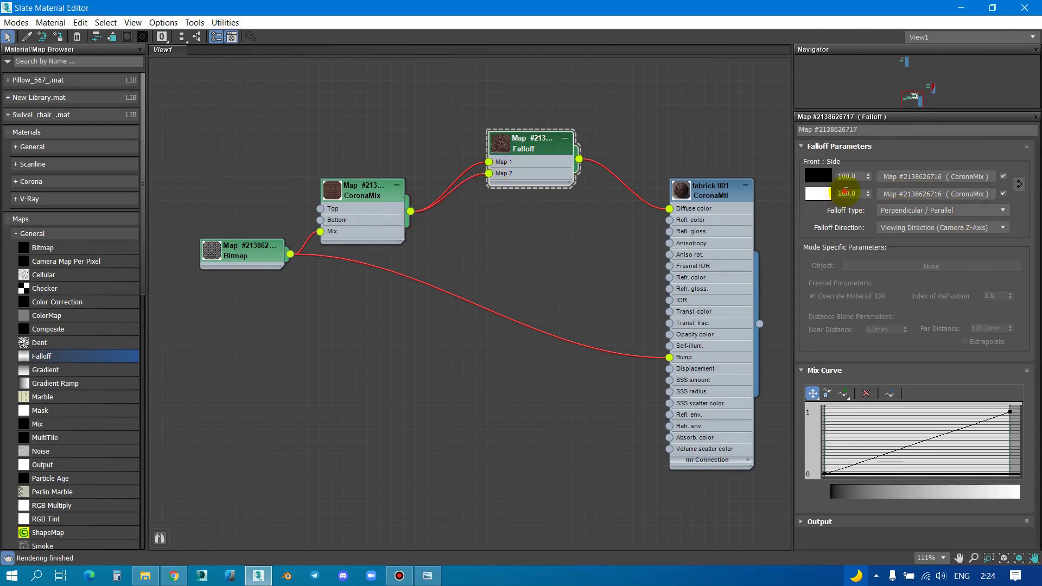
{"action": "left_click_drag", "start_coordinate": [700, 190], "coordinate": [664, 166]}
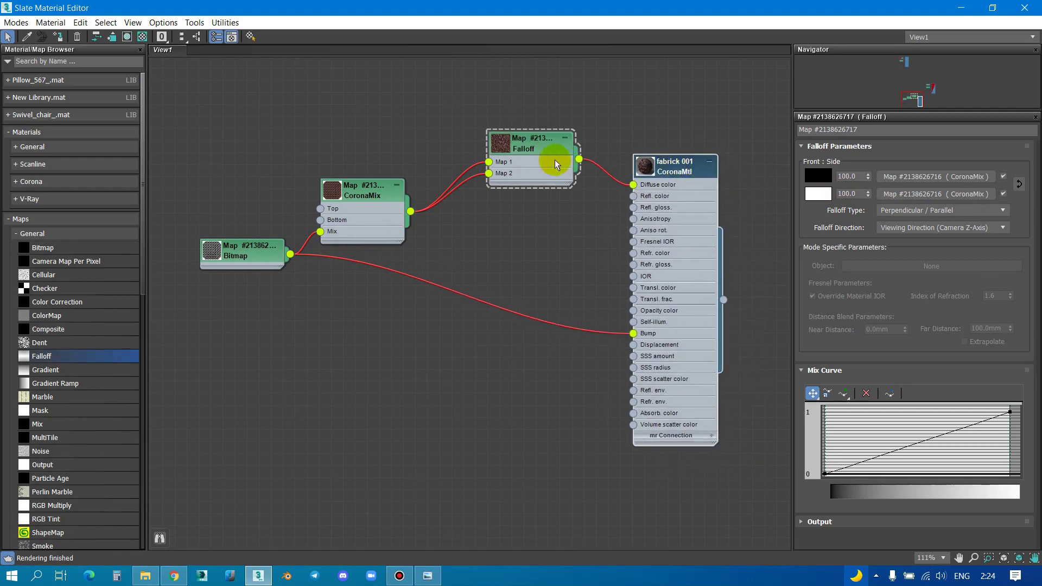
{"action": "double_click", "coordinate": [643, 167]}
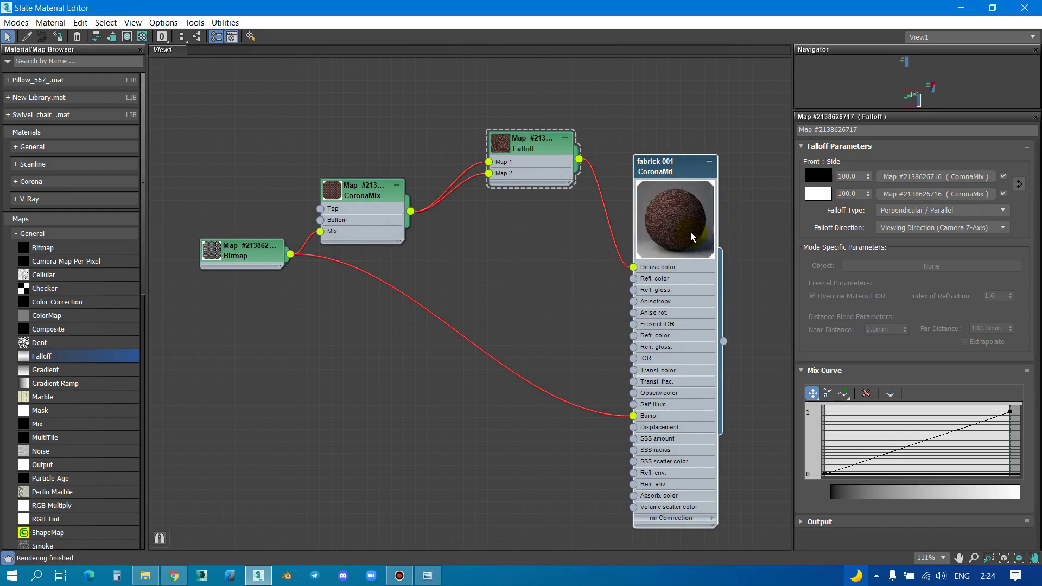
Step: Show a checkered preview background and set the Falloff side strength to 90
{"action": "left_click", "coordinate": [143, 37]}
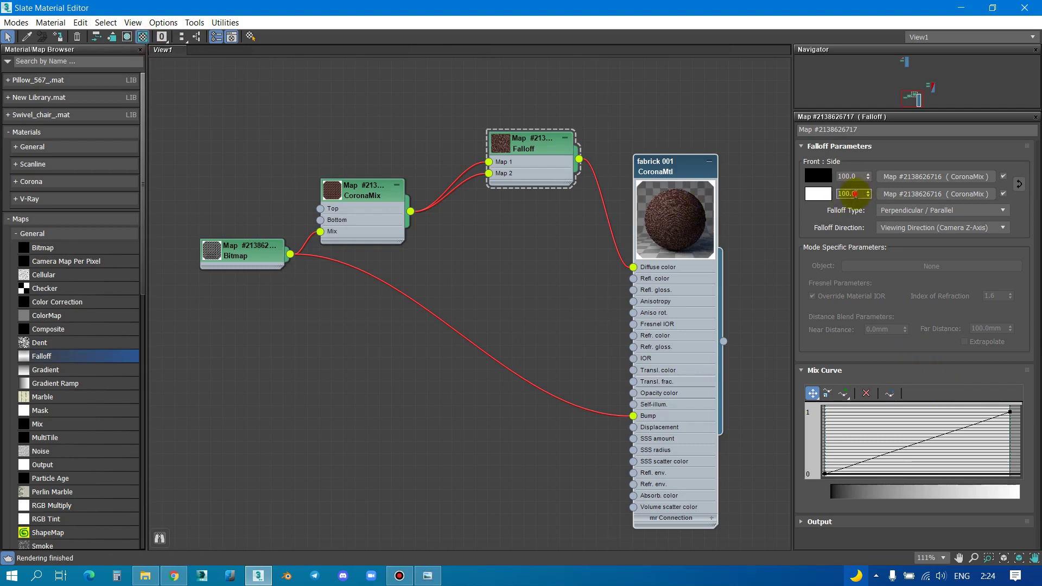
{"action": "type", "text": "90"}
{"action": "key", "text": "Return"}
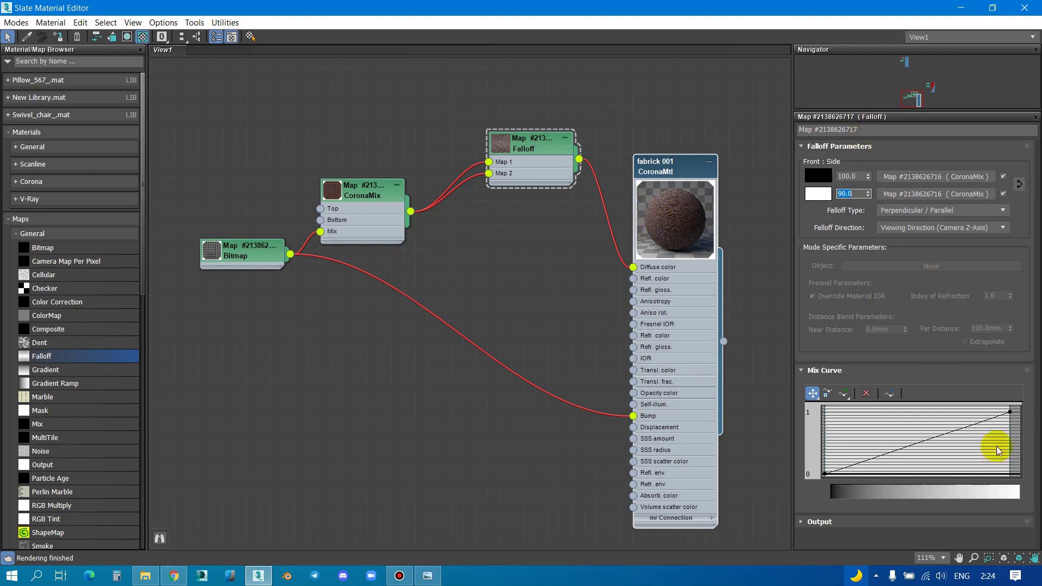
Step: Add a control point midway along the Falloff mix curve
{"action": "left_click", "coordinate": [828, 393]}
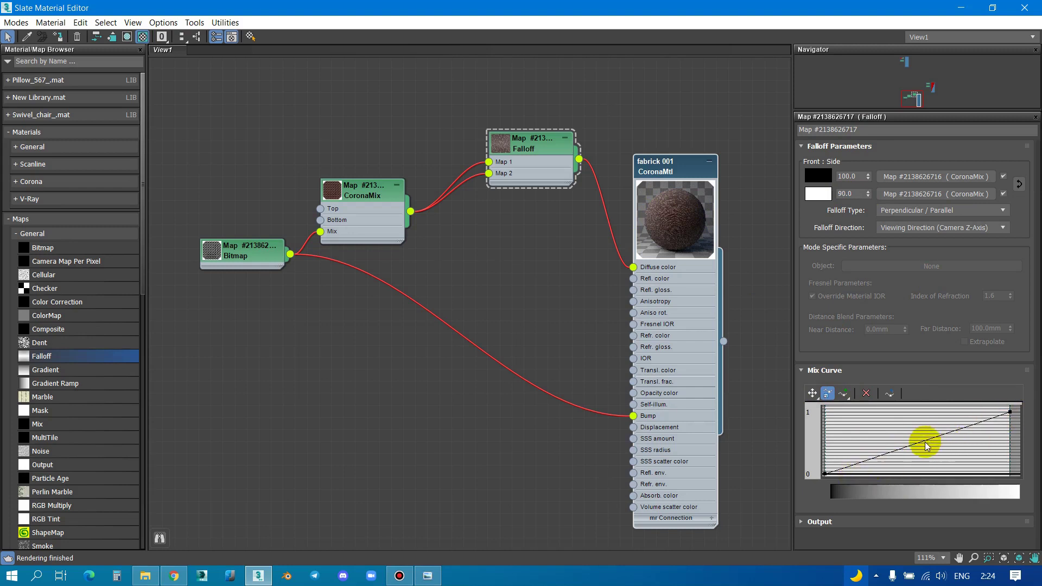
{"action": "left_click", "coordinate": [848, 399]}
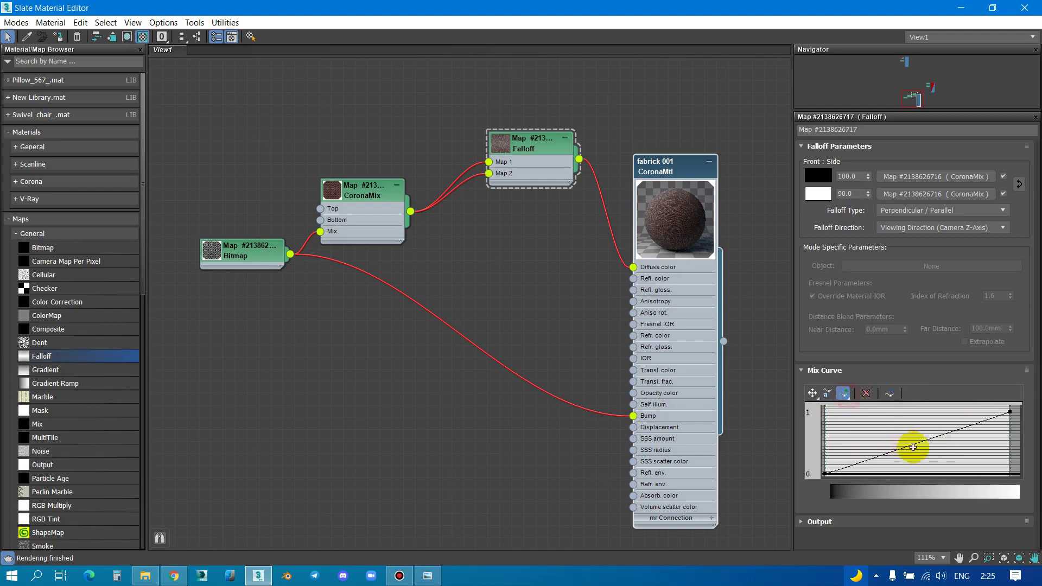
{"action": "left_click", "coordinate": [914, 446]}
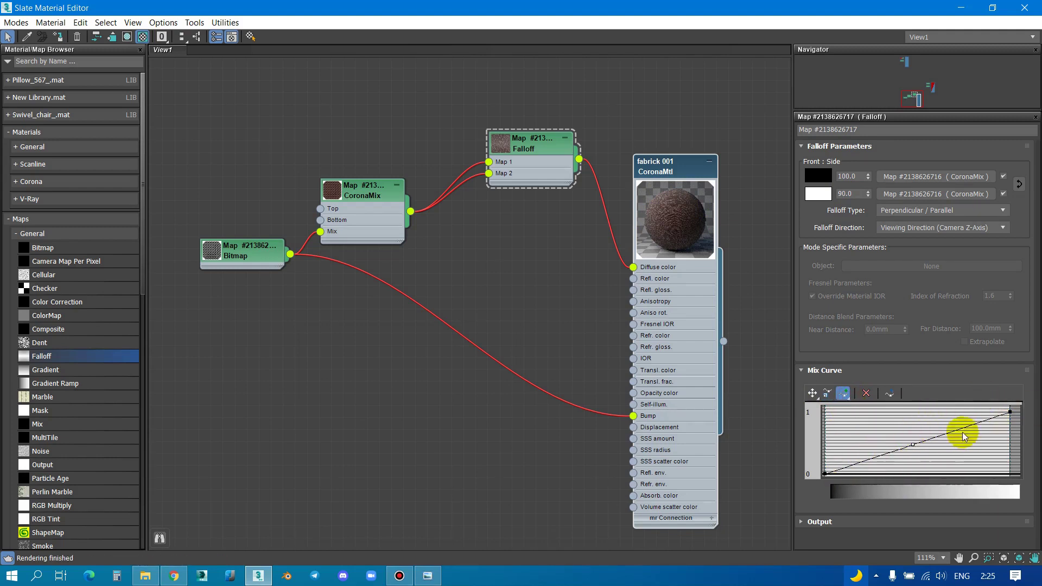
{"action": "left_click", "coordinate": [814, 399]}
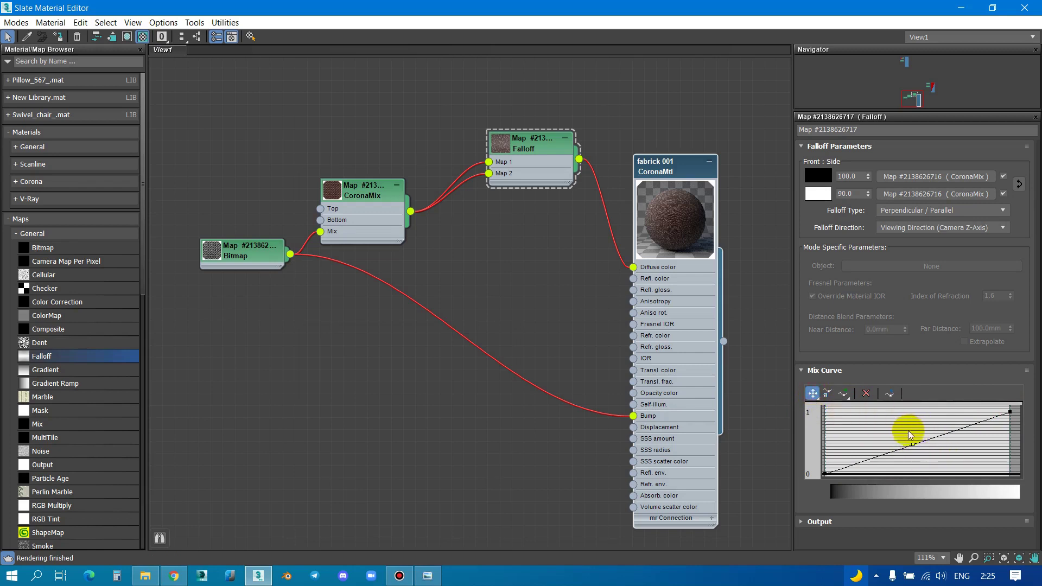
Step: Make the middle curve point Bezier-Smooth and pull it down-right, comparing with Map 2 off
{"action": "right_click", "coordinate": [913, 446]}
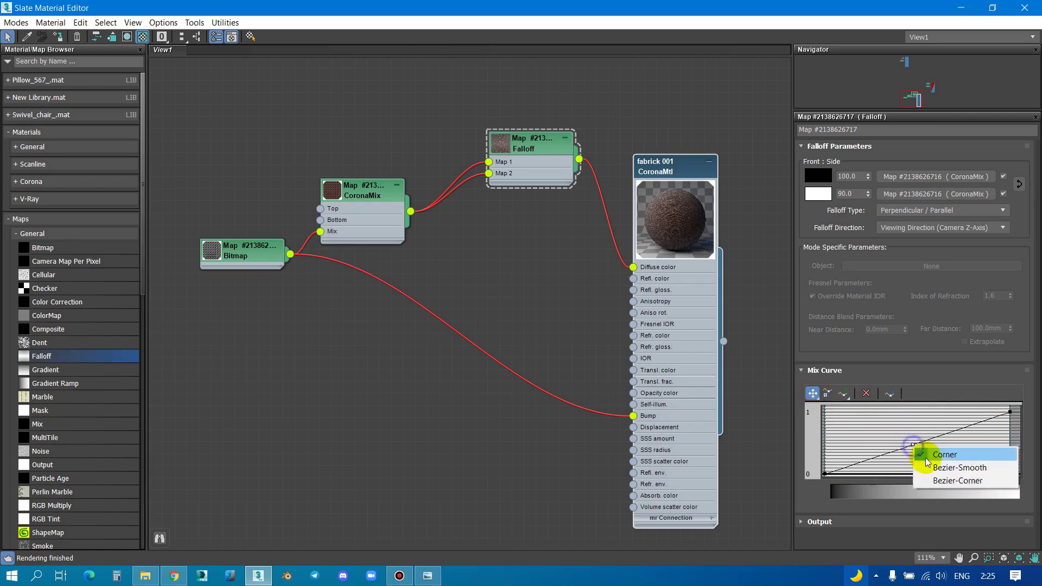
{"action": "left_click", "coordinate": [960, 468]}
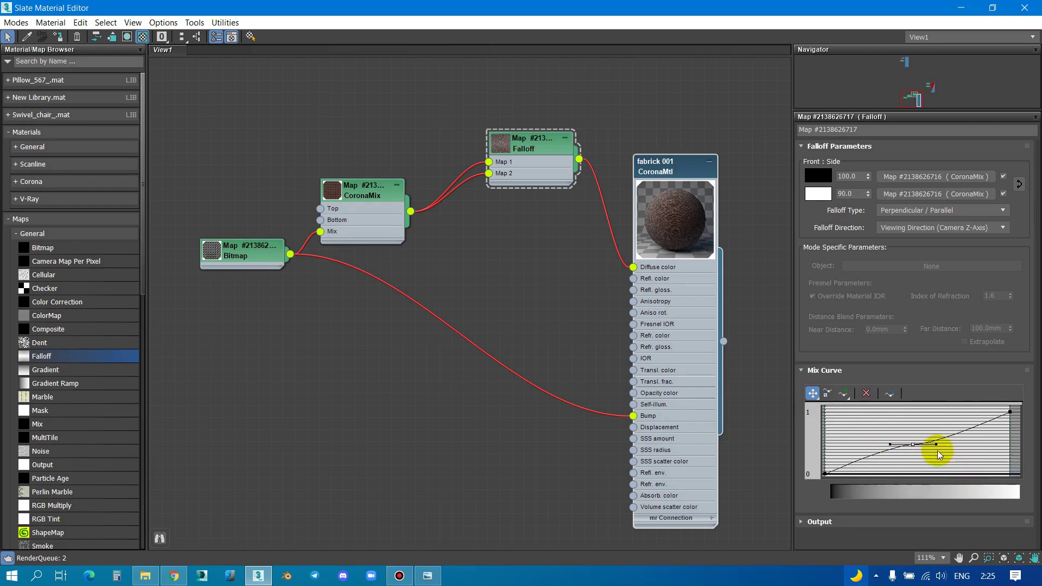
{"action": "left_click_drag", "start_coordinate": [936, 438], "coordinate": [912, 426]}
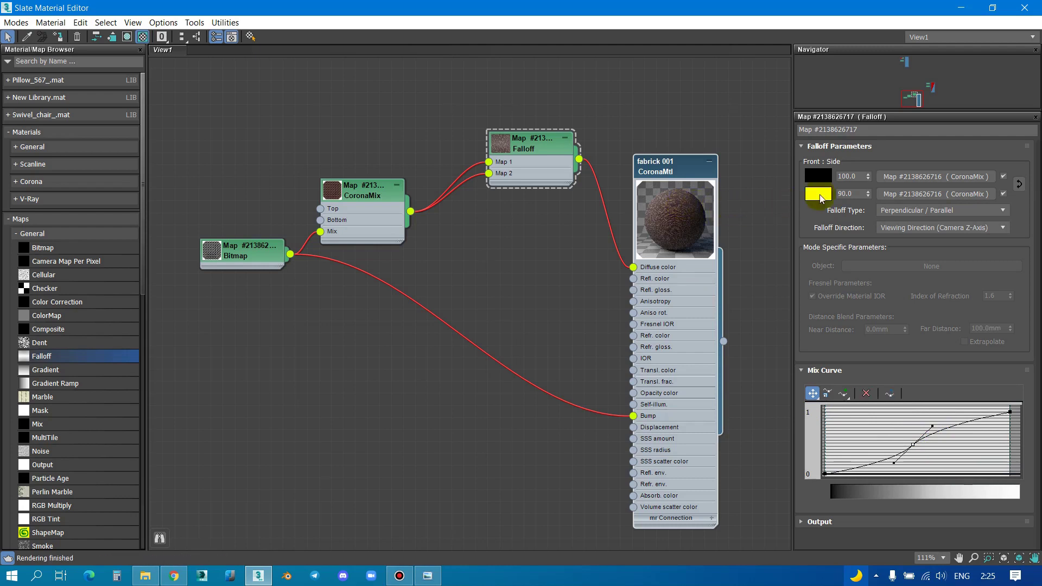
{"action": "left_click", "coordinate": [1003, 194]}
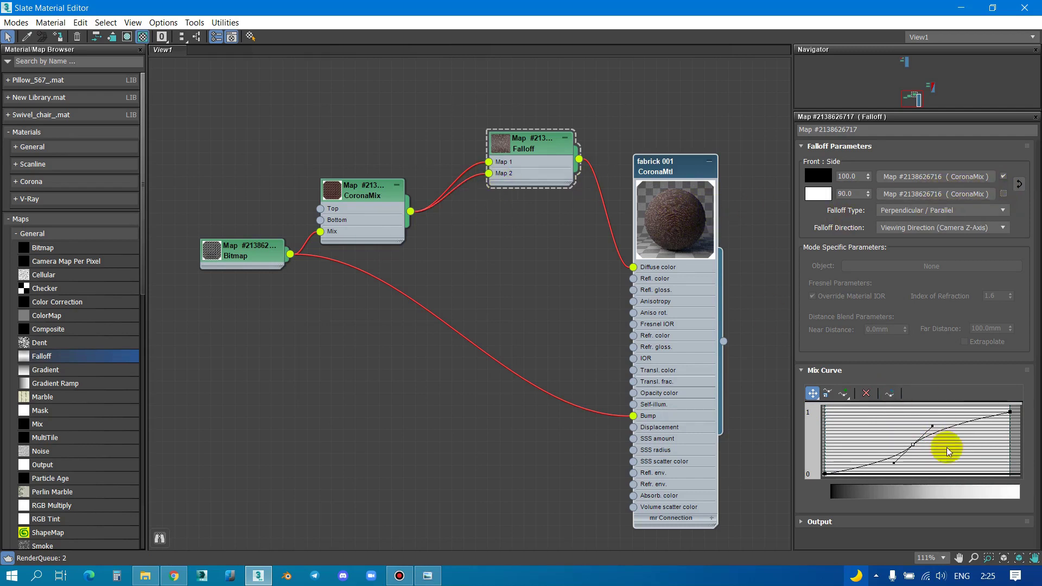
{"action": "left_click_drag", "start_coordinate": [677, 172], "coordinate": [689, 173]}
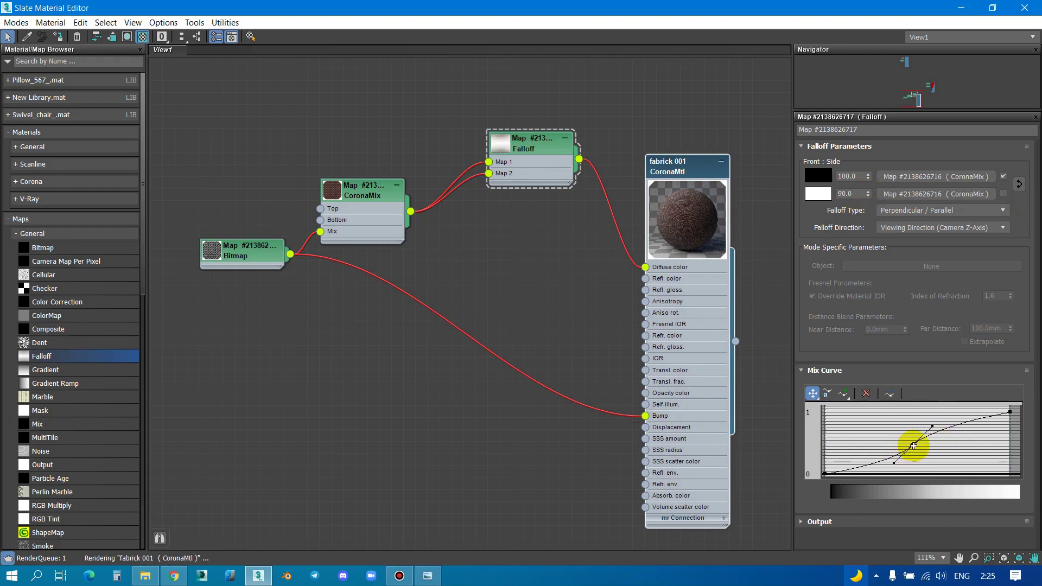
{"action": "left_click_drag", "start_coordinate": [908, 449], "coordinate": [933, 464]}
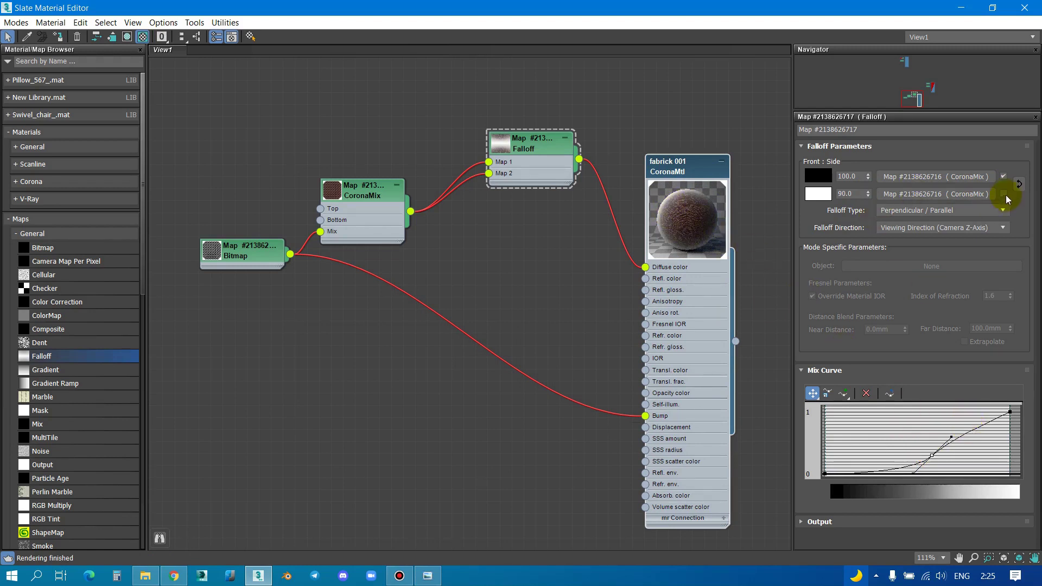
{"action": "left_click", "coordinate": [1004, 194]}
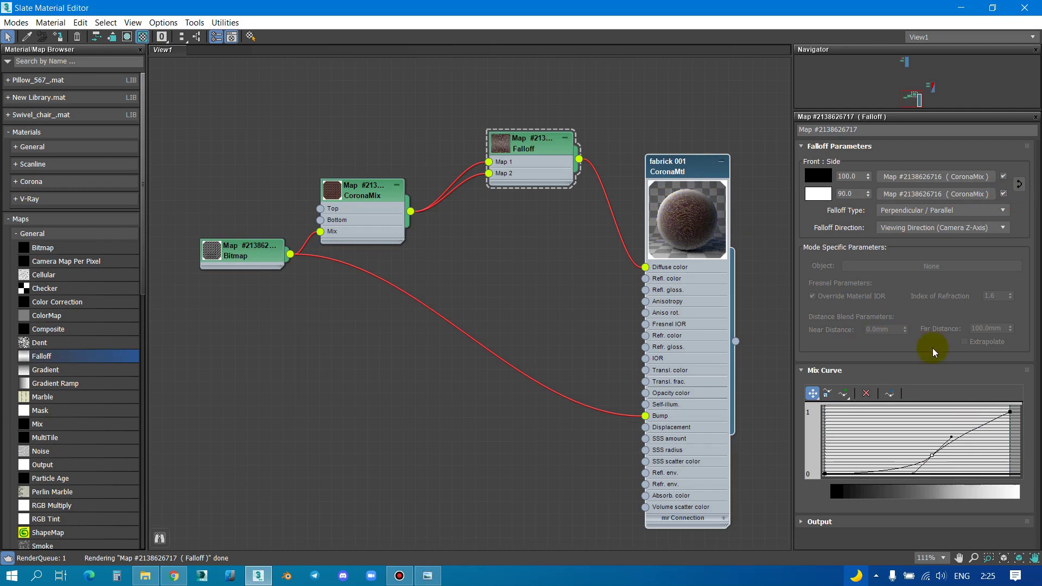
Step: Fine-tune the middle point and its handles into an ease-in curve, with Map 2 re-enabled
{"action": "left_click_drag", "start_coordinate": [950, 437], "coordinate": [943, 443]}
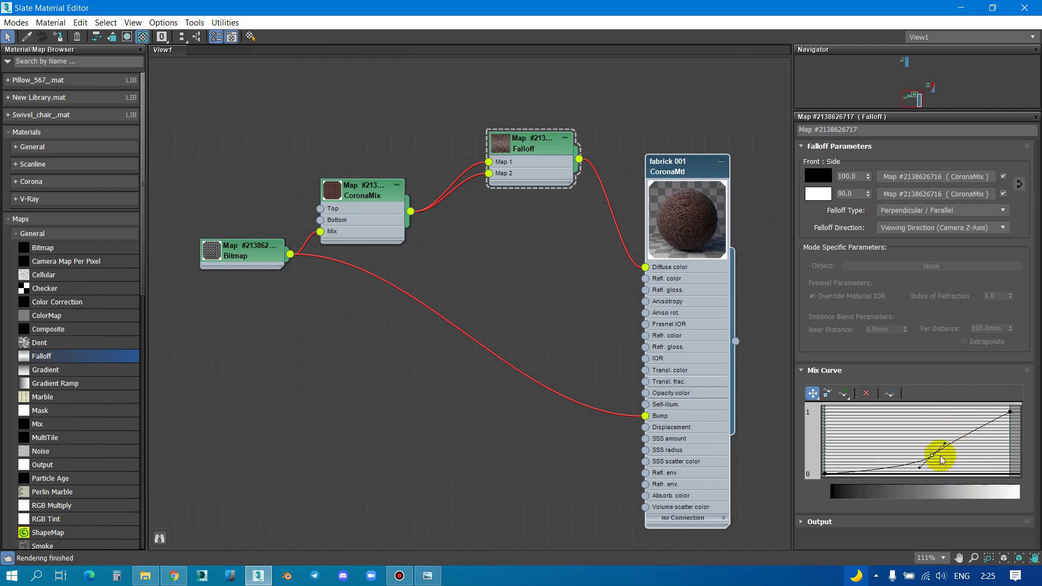
{"action": "left_click_drag", "start_coordinate": [945, 444], "coordinate": [946, 440]}
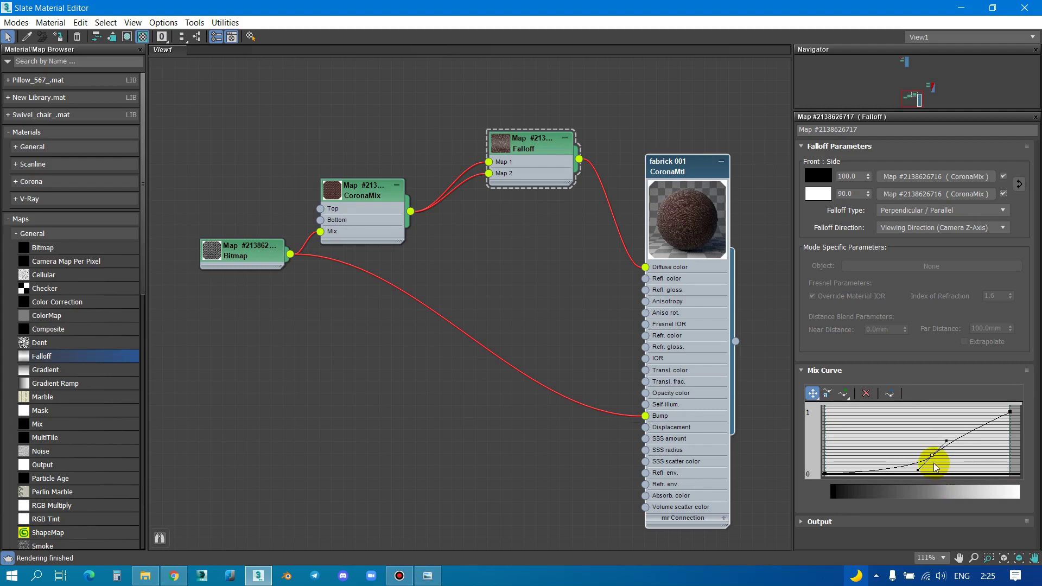
{"action": "left_click_drag", "start_coordinate": [932, 457], "coordinate": [928, 460]}
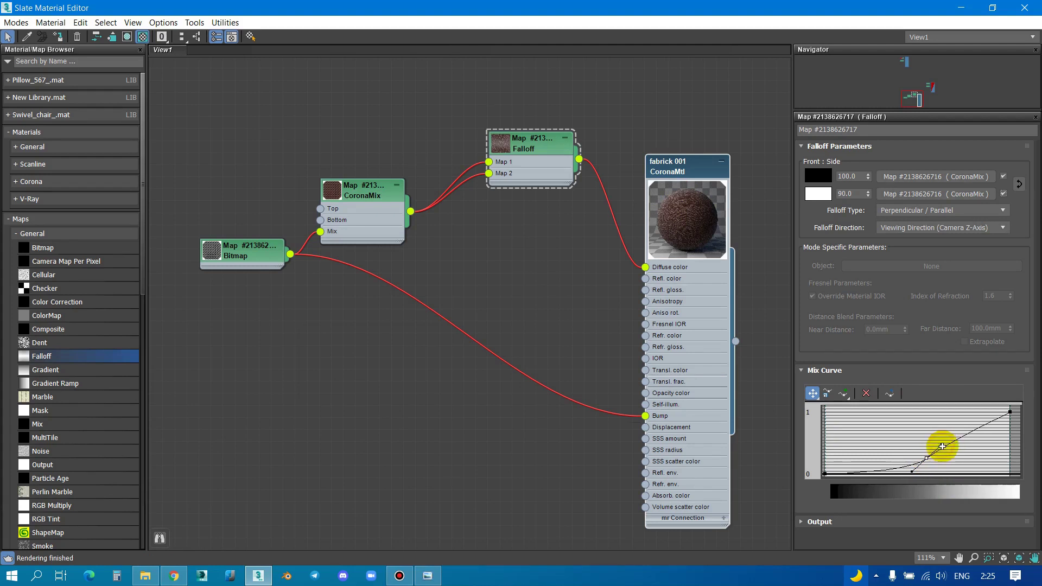
{"action": "left_click_drag", "start_coordinate": [942, 445], "coordinate": [938, 470]}
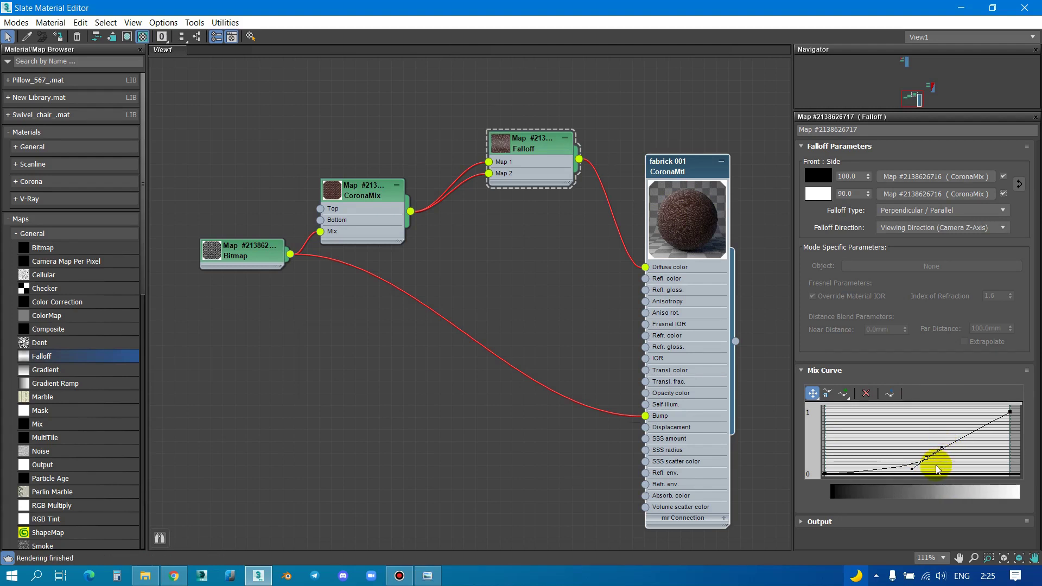
{"action": "left_click_drag", "start_coordinate": [926, 456], "coordinate": [933, 471]}
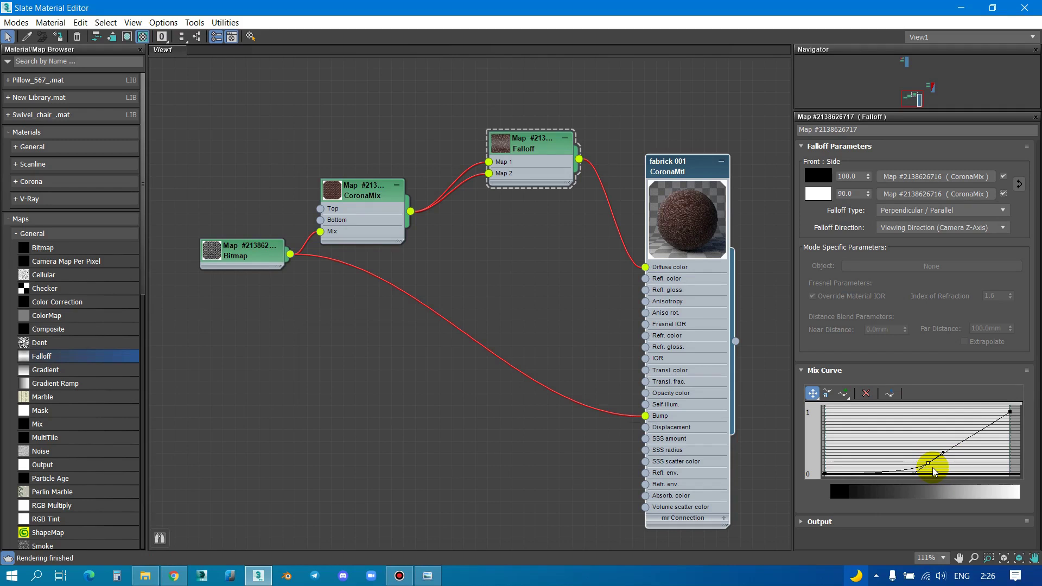
{"action": "left_click", "coordinate": [1005, 195]}
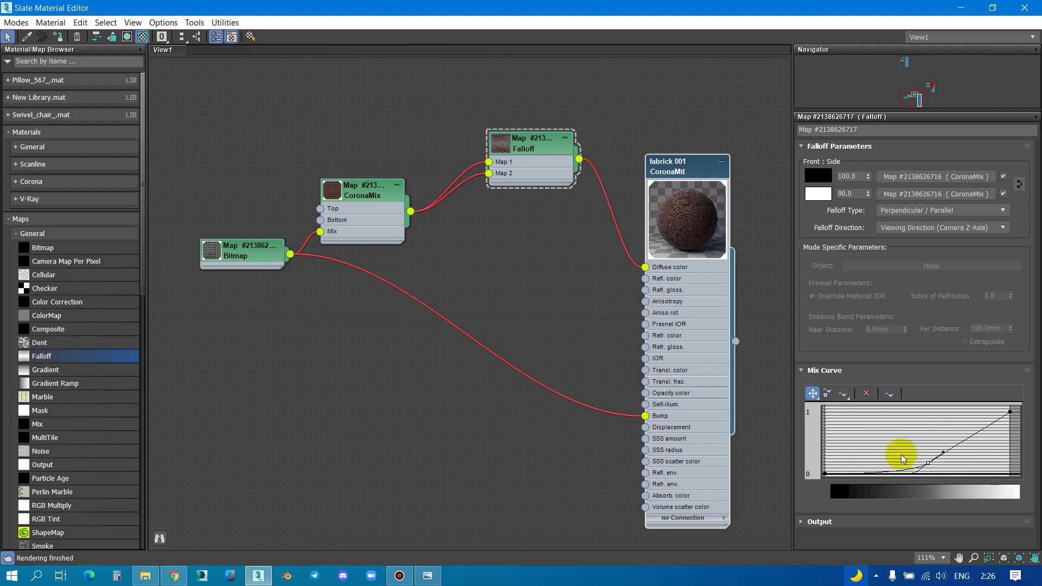
{"action": "mouse_move", "coordinate": [928, 463]}
{"action": "left_mouse_down"}
{"action": "mouse_move", "coordinate": [924, 455]}
{"action": "mouse_move", "coordinate": [950, 461]}
{"action": "left_mouse_up"}
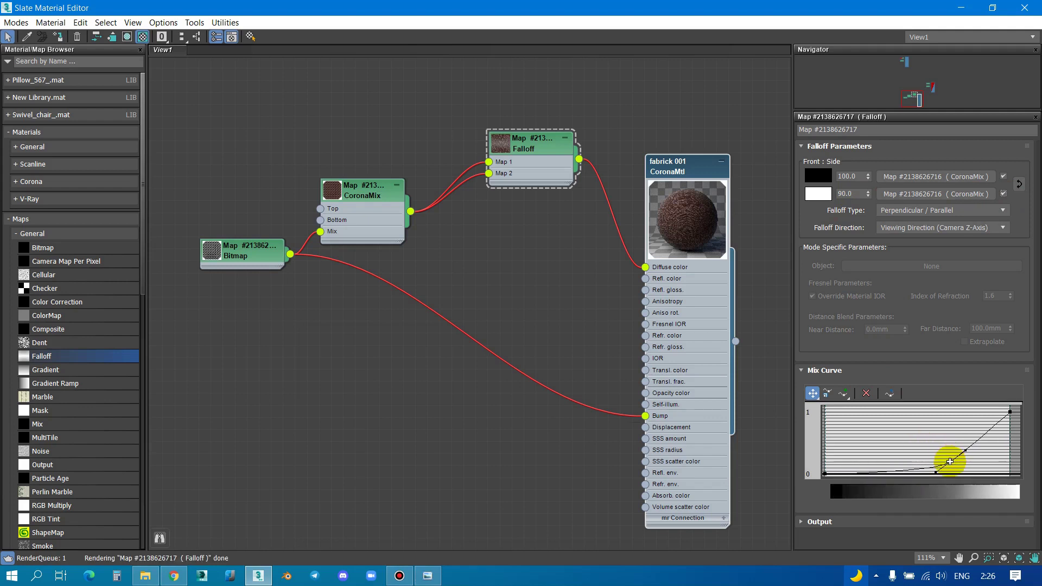
{"action": "left_click", "coordinate": [1003, 194]}
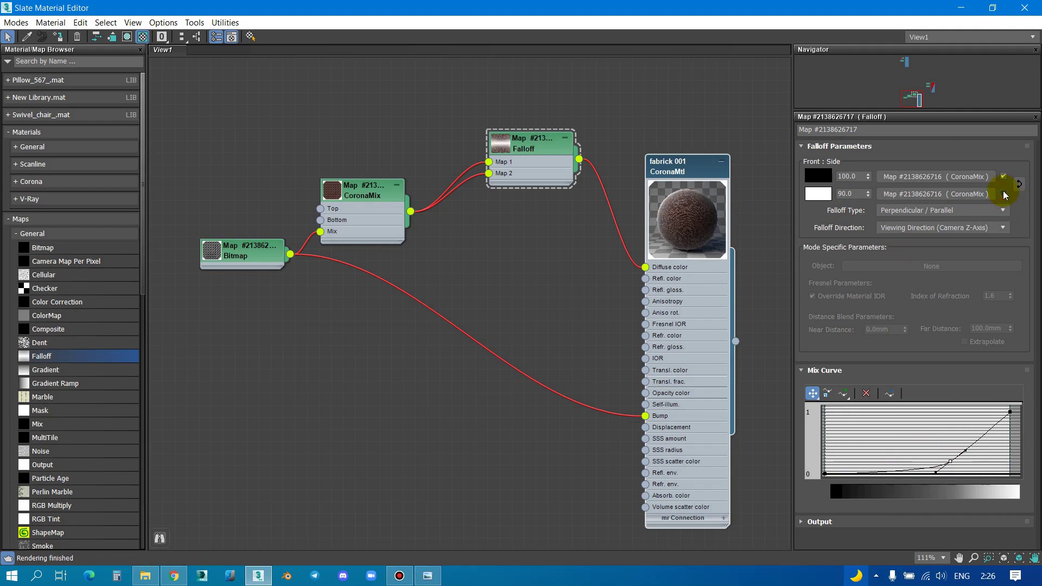
Step: Restore the material editor to a smaller window and set Falloff side strength to 50
{"action": "double_click", "coordinate": [698, 6]}
{"action": "double_click", "coordinate": [838, 318]}
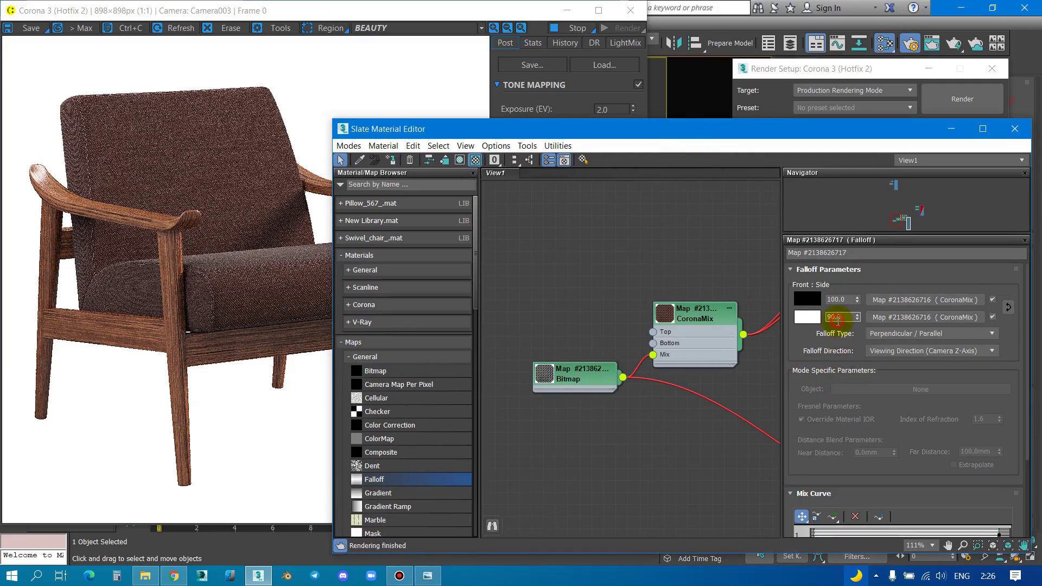
{"action": "type", "text": "50"}
{"action": "key", "text": "Return"}
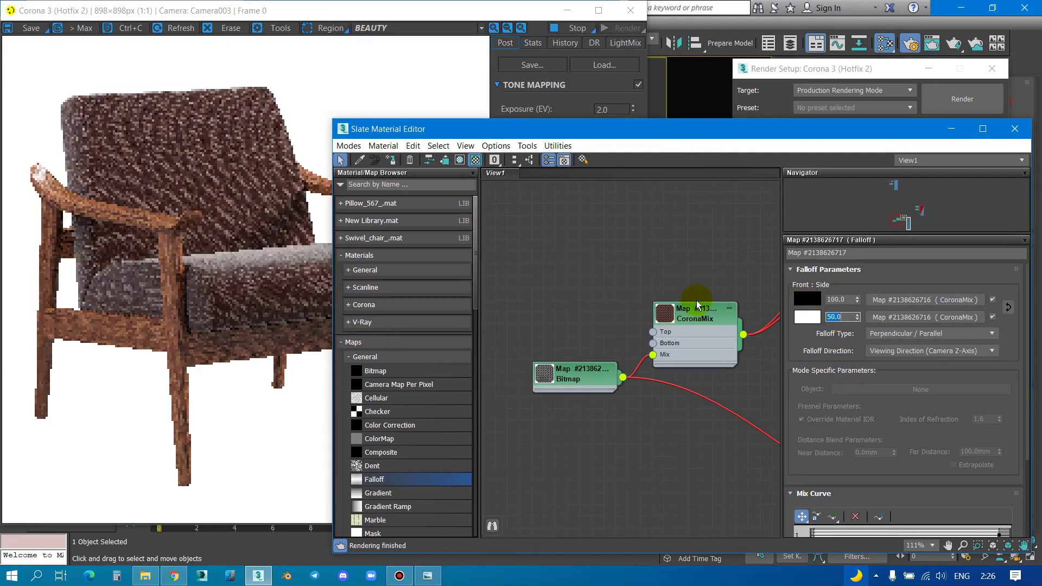
Step: Recenter the node view, raise the editor window, and set side strength to 80
{"action": "mouse_move", "coordinate": [692, 310]}
{"action": "middle_mouse_down"}
{"action": "mouse_move", "coordinate": [561, 320]}
{"action": "mouse_move", "coordinate": [659, 323]}
{"action": "middle_mouse_up"}
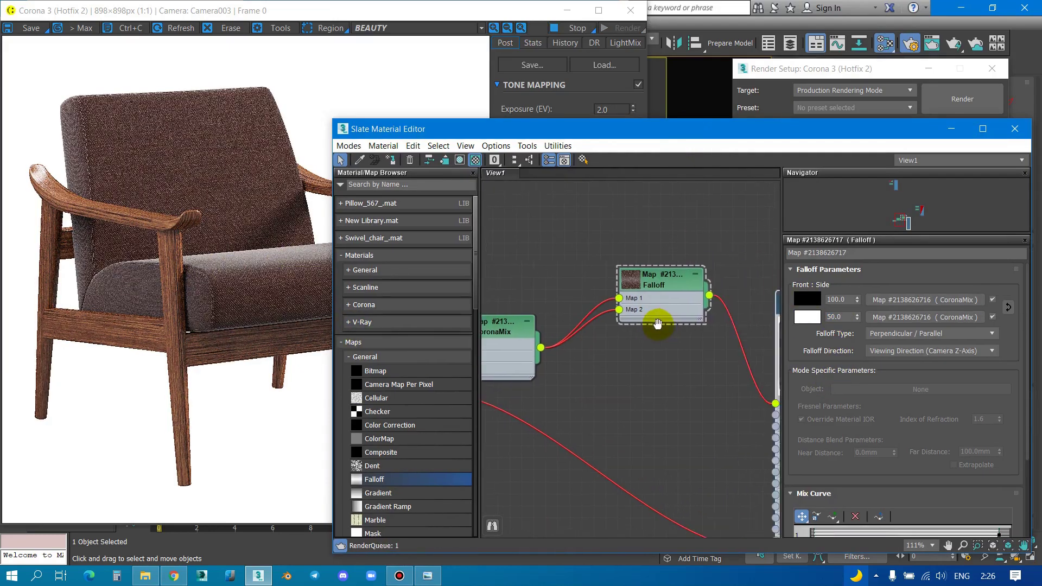
{"action": "middle_click_drag", "start_coordinate": [621, 270], "coordinate": [467, 217]}
{"action": "middle_click_drag", "start_coordinate": [581, 312], "coordinate": [647, 313]}
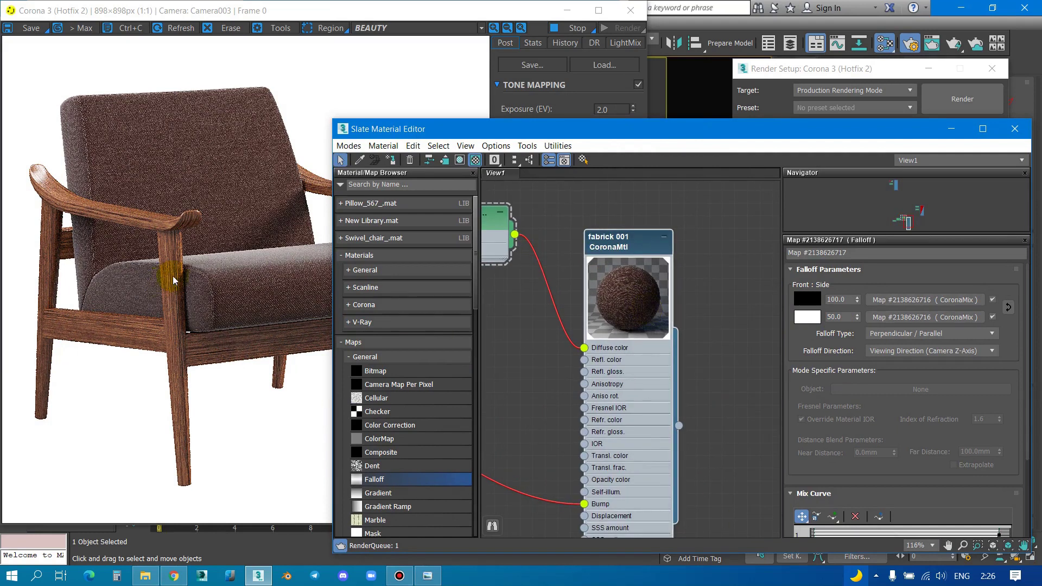
{"action": "left_click_drag", "start_coordinate": [450, 134], "coordinate": [447, 45]}
{"action": "type", "text": "8"}
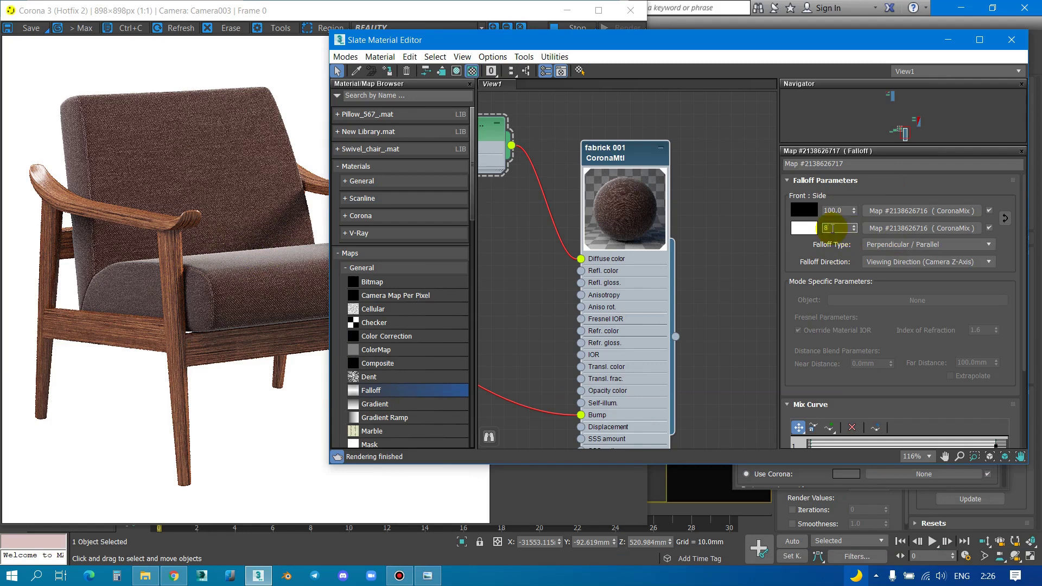
{"action": "type", "text": "0"}
{"action": "key", "text": "Return"}
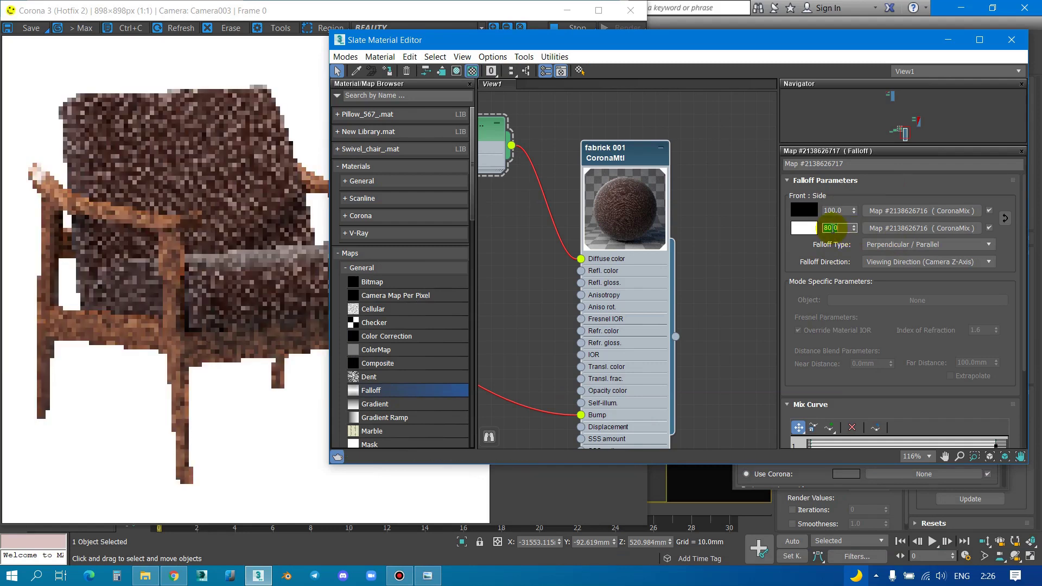
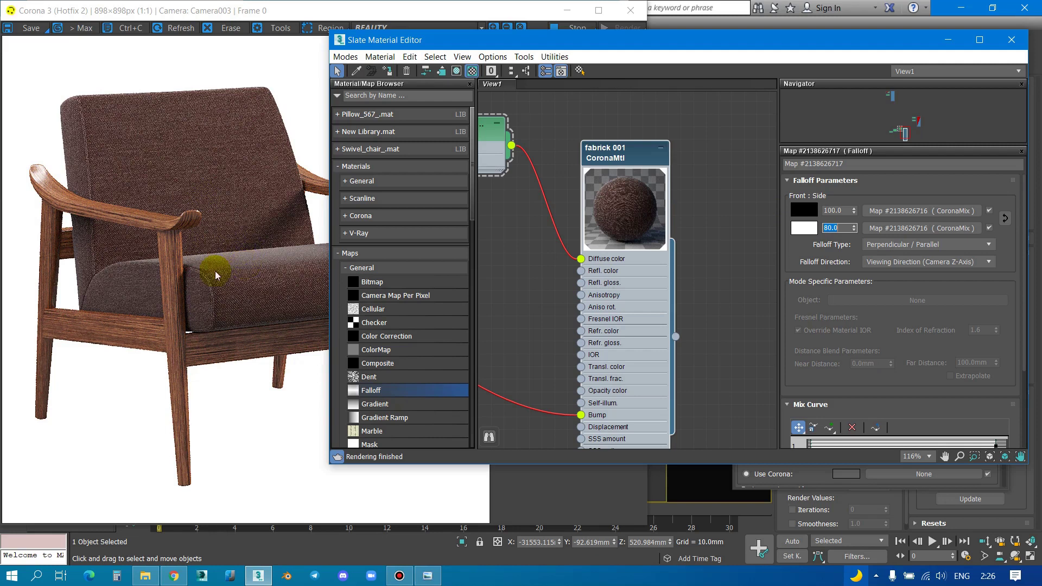
Step: Set the fabrick 001 material's diffuse level to 0.7
{"action": "left_click", "coordinate": [623, 153]}
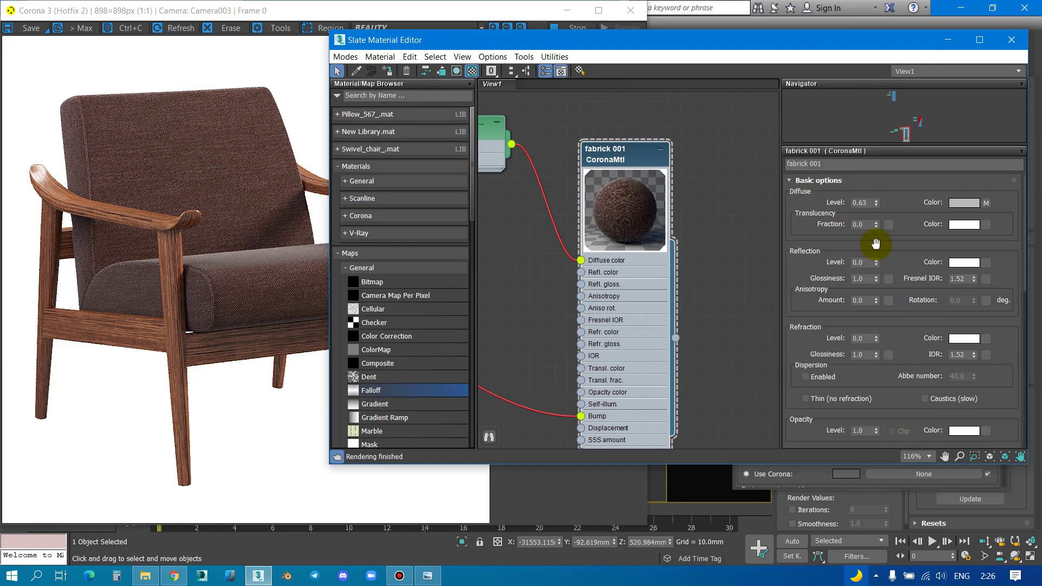
{"action": "double_click", "coordinate": [862, 203]}
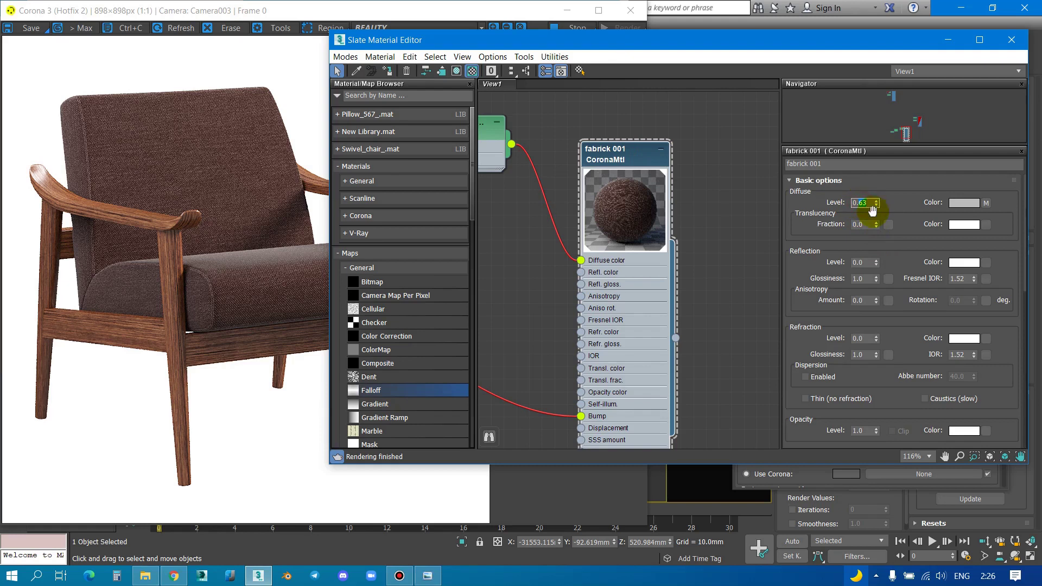
{"action": "type", "text": "0.7"}
{"action": "key", "text": "Return"}
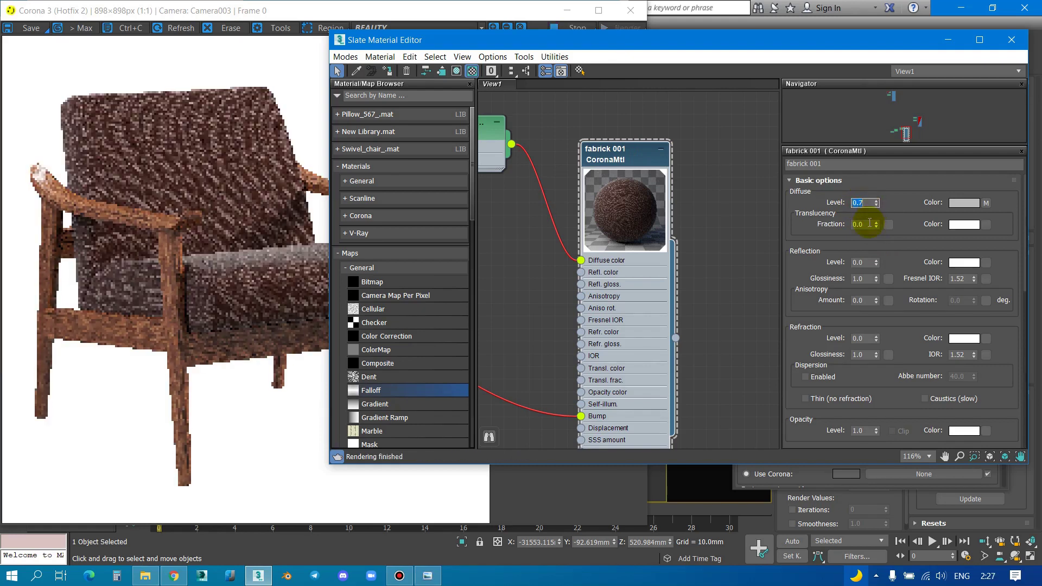
Step: Open the CoronaMix map feeding the Falloff diffuse map
{"action": "scroll", "coordinate": [898, 209], "scroll_direction": "down", "scroll_amount": 1}
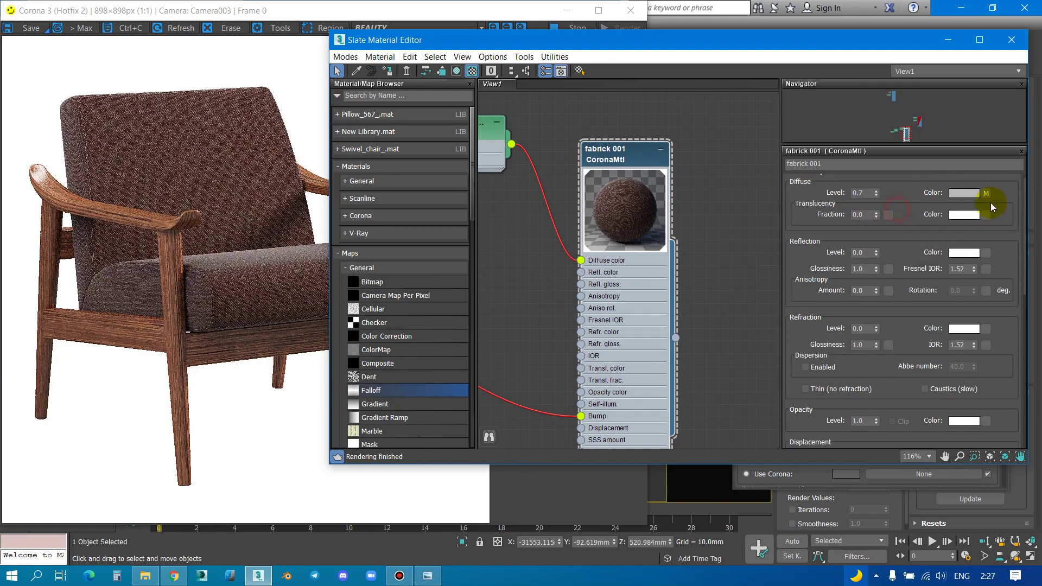
{"action": "left_click", "coordinate": [986, 194]}
{"action": "scroll", "coordinate": [678, 258], "scroll_direction": "down", "scroll_amount": 2}
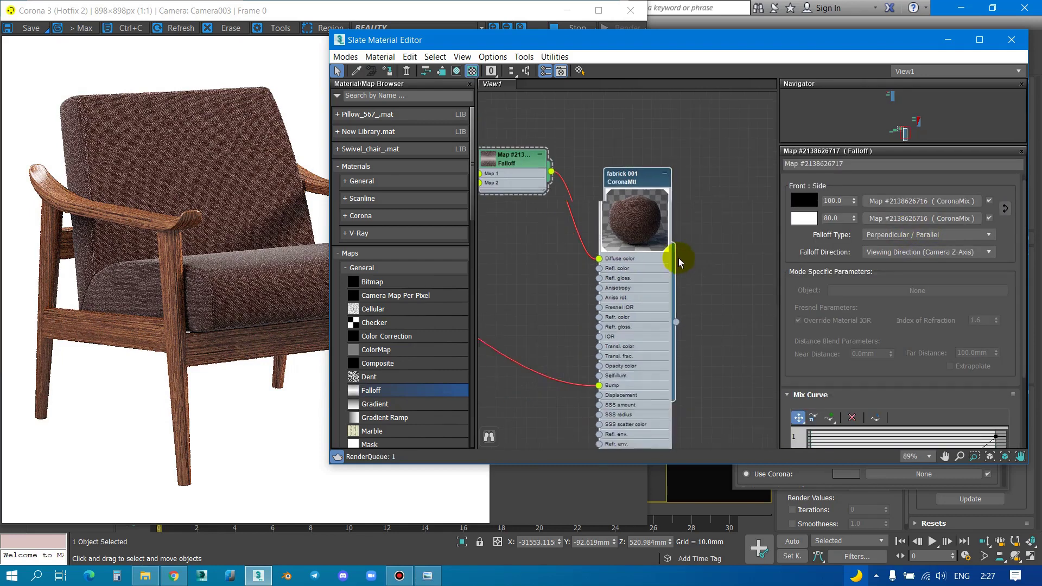
{"action": "mouse_move", "coordinate": [679, 258]}
{"action": "middle_mouse_down"}
{"action": "mouse_move", "coordinate": [695, 265]}
{"action": "mouse_move", "coordinate": [651, 233]}
{"action": "middle_mouse_up"}
{"action": "left_click", "coordinate": [614, 213]}
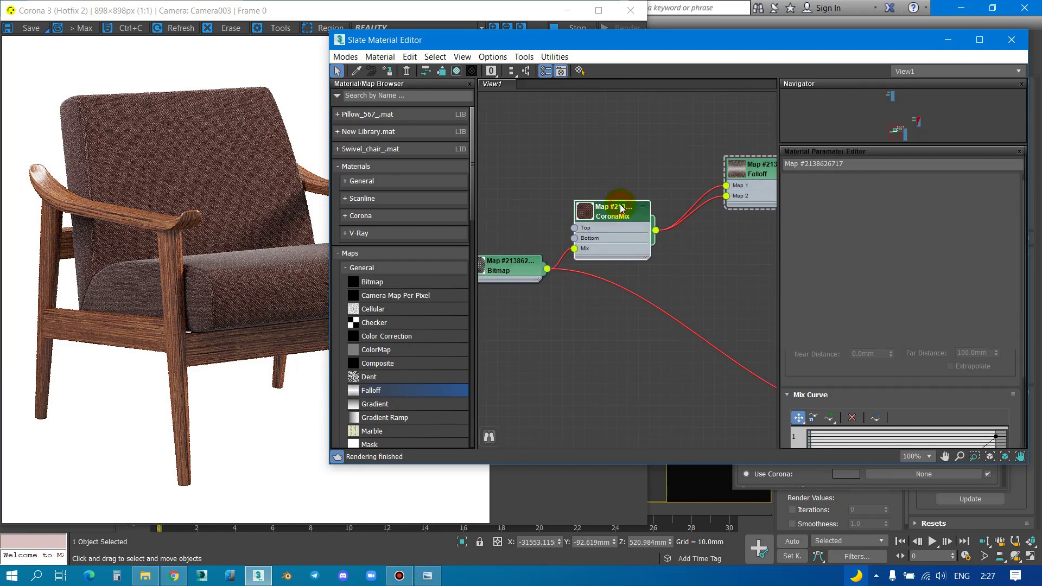
{"action": "scroll", "coordinate": [672, 227], "scroll_direction": "up", "scroll_amount": 1}
Step: Set the CoronaMix base layer colour to dark brown RGB 20/7/6
{"action": "left_click", "coordinate": [860, 318]}
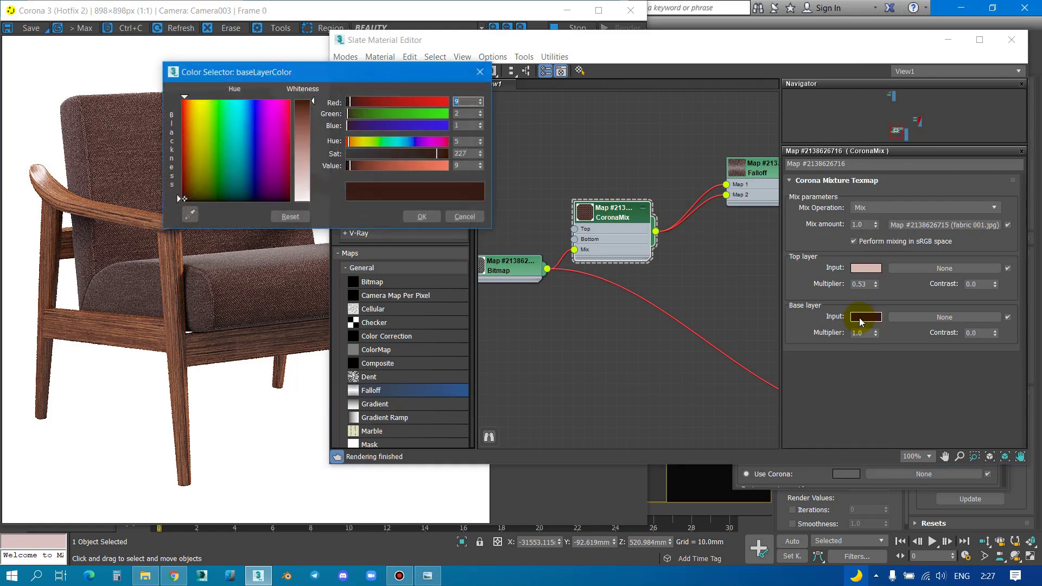
{"action": "left_click", "coordinate": [468, 166]}
{"action": "type", "text": "15"}
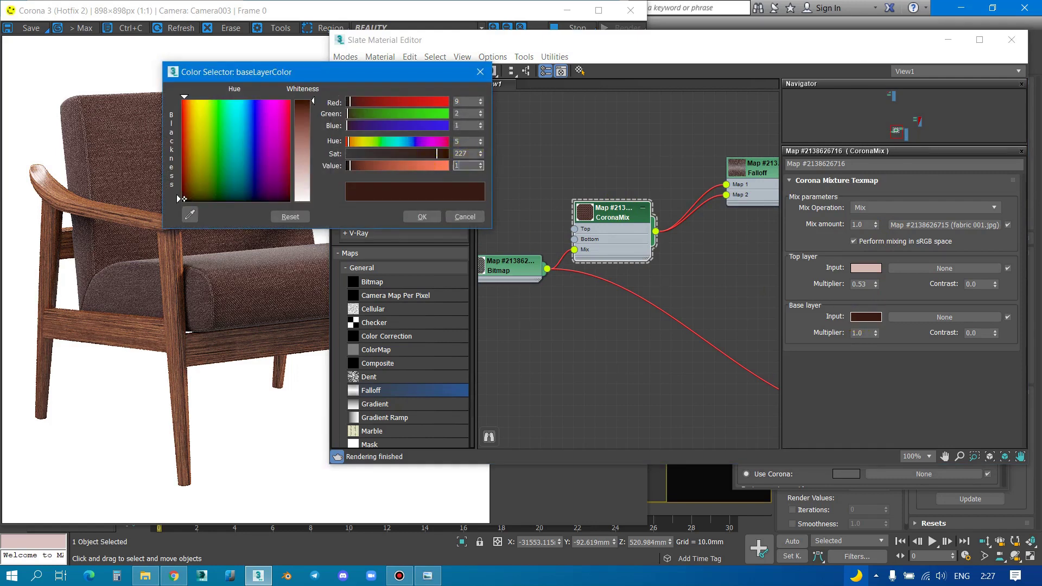
{"action": "key", "text": "Return"}
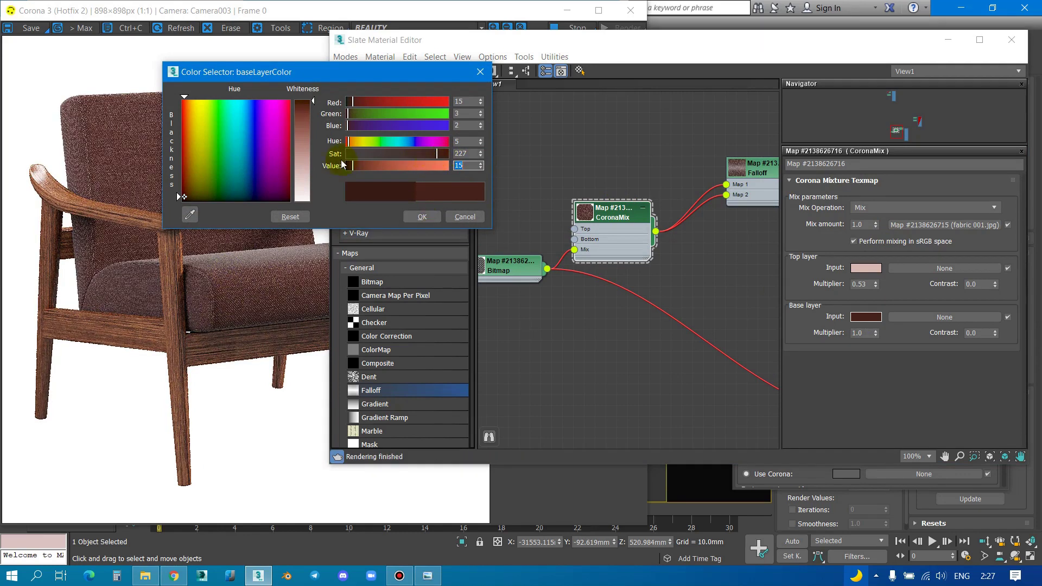
{"action": "left_click", "coordinate": [430, 153]}
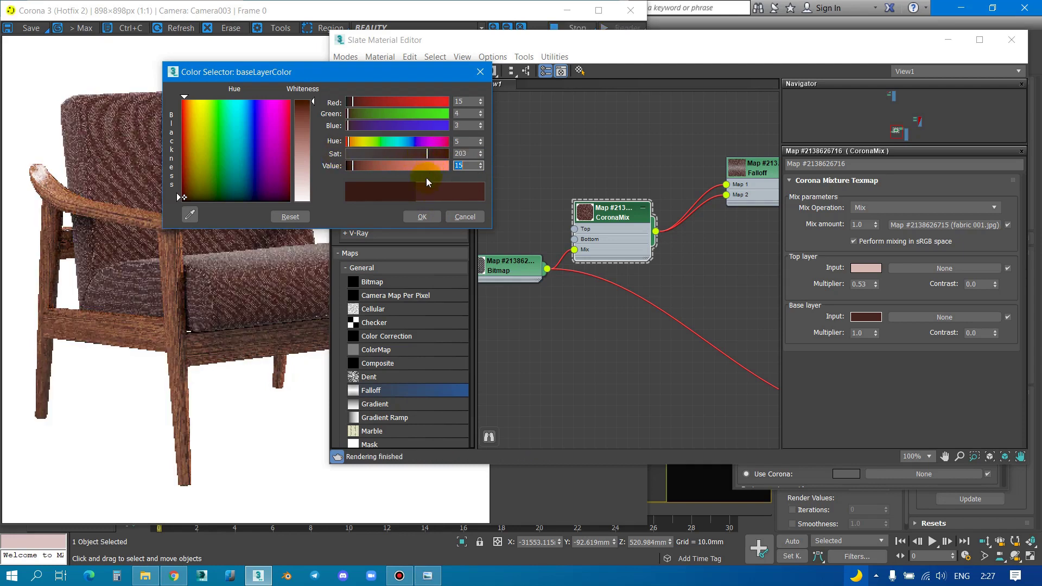
{"action": "left_click", "coordinate": [423, 154]}
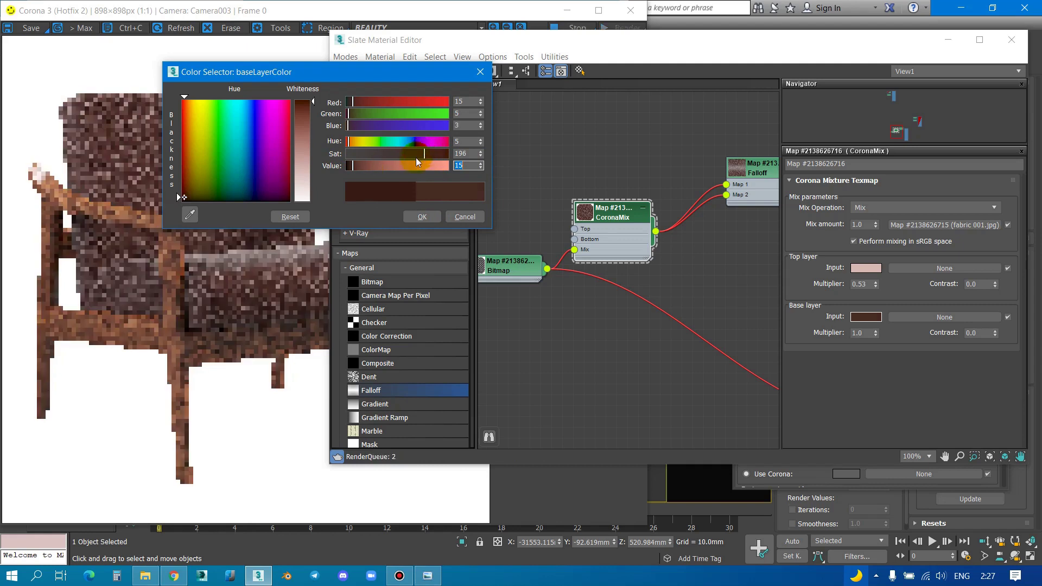
{"action": "left_click", "coordinate": [354, 168]}
{"action": "left_click", "coordinate": [419, 154]}
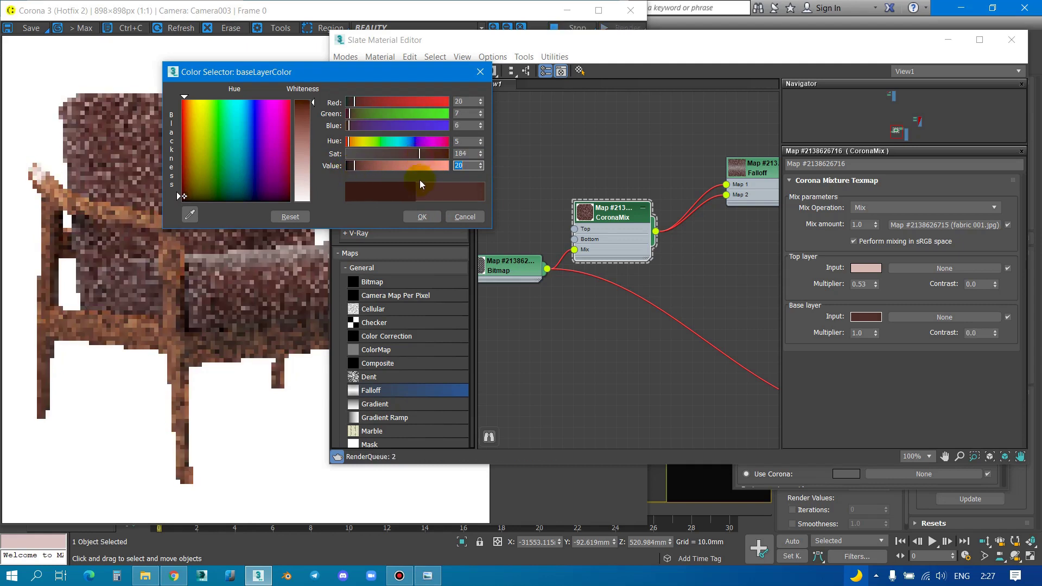
{"action": "left_click_drag", "start_coordinate": [438, 68], "coordinate": [601, 47]}
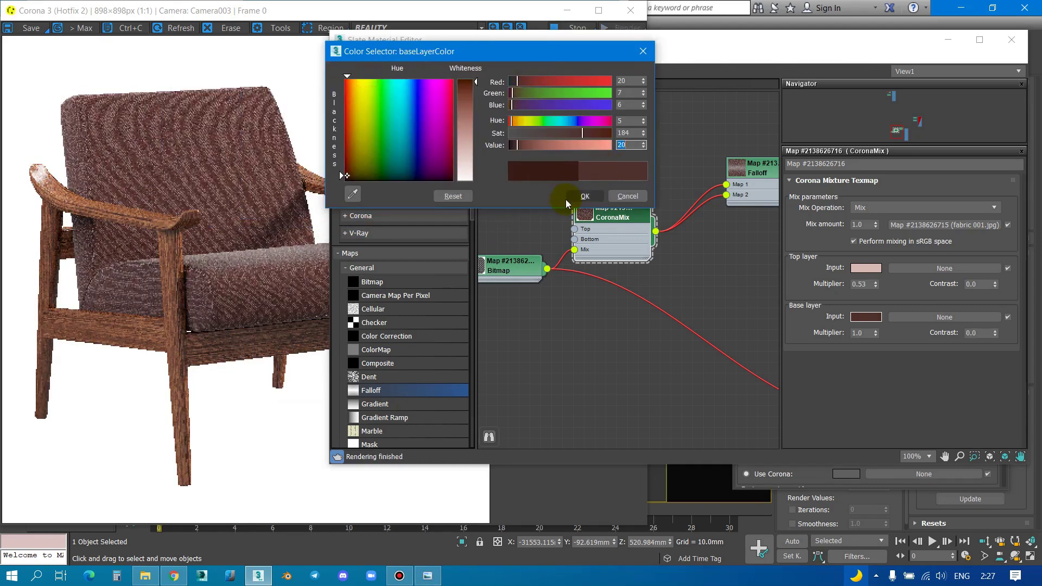
{"action": "left_click", "coordinate": [570, 196]}
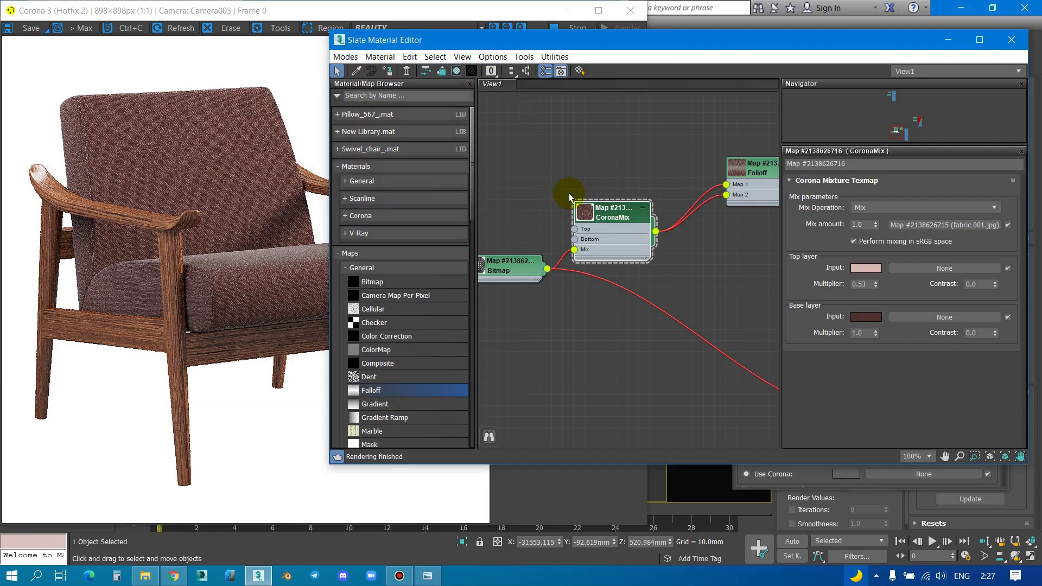
{"action": "left_click", "coordinate": [216, 246]}
{"action": "scroll", "coordinate": [202, 262], "scroll_direction": "up", "scroll_amount": 3}
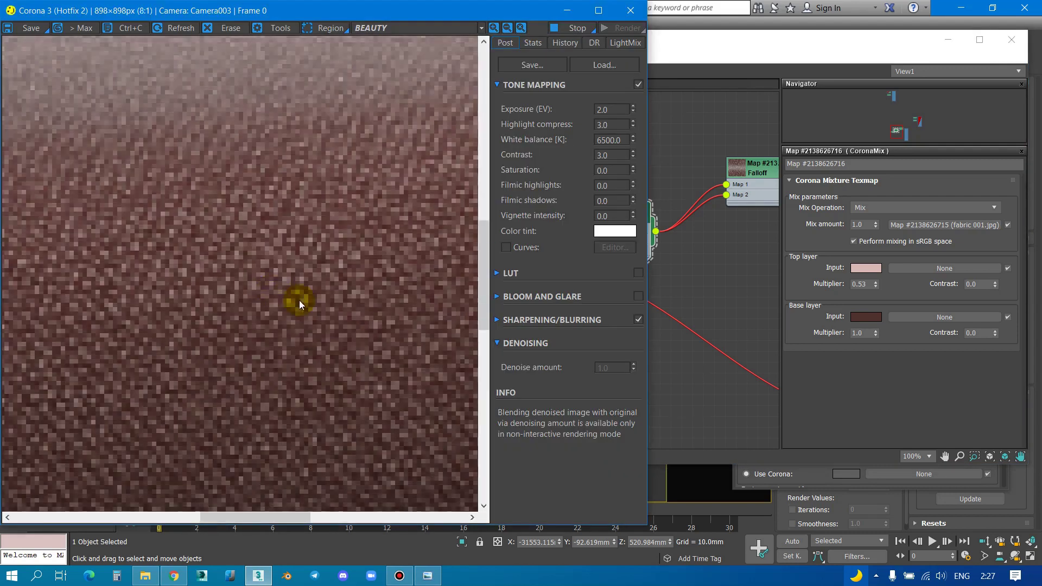
{"action": "scroll", "coordinate": [300, 303], "scroll_direction": "down", "scroll_amount": 1}
{"action": "scroll", "coordinate": [310, 301], "scroll_direction": "down", "scroll_amount": 1}
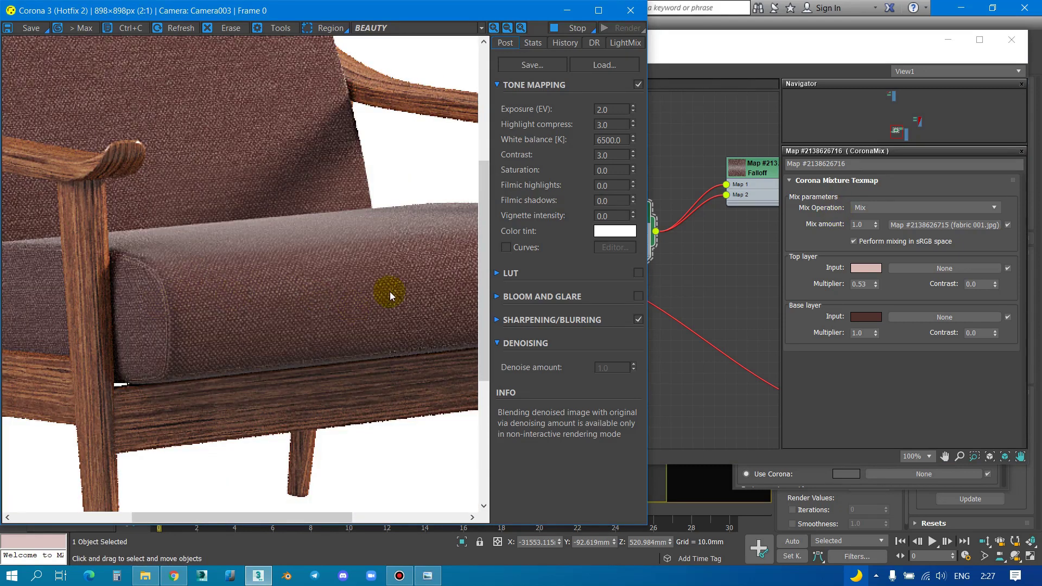
{"action": "scroll", "coordinate": [213, 278], "scroll_direction": "down", "scroll_amount": 1}
{"action": "scroll", "coordinate": [198, 294], "scroll_direction": "up", "scroll_amount": 1}
{"action": "scroll", "coordinate": [224, 301], "scroll_direction": "up", "scroll_amount": 1}
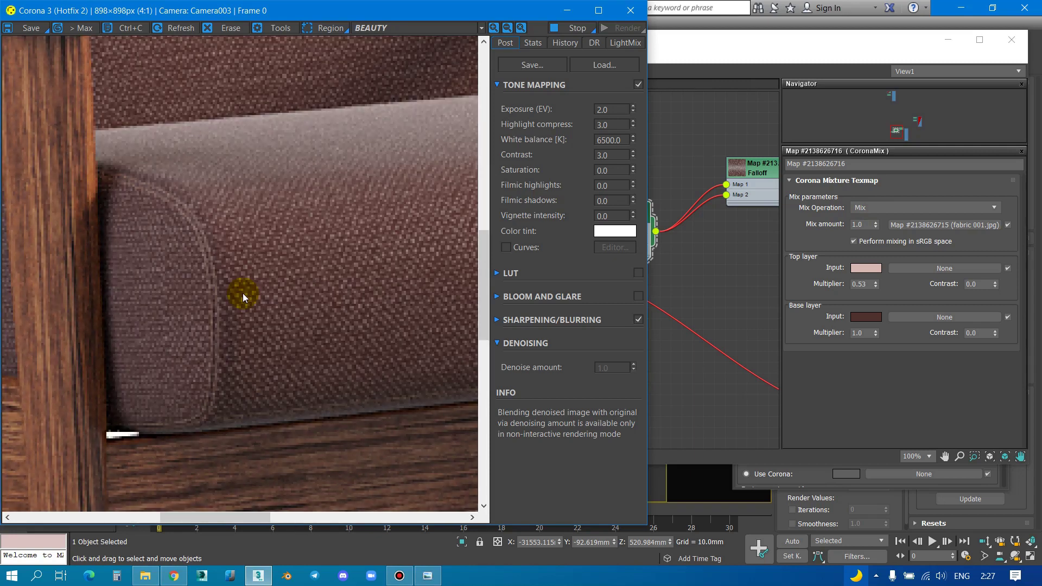
{"action": "scroll", "coordinate": [243, 295], "scroll_direction": "down", "scroll_amount": 1}
{"action": "scroll", "coordinate": [245, 296], "scroll_direction": "down", "scroll_amount": 1}
{"action": "scroll", "coordinate": [333, 263], "scroll_direction": "up", "scroll_amount": 2}
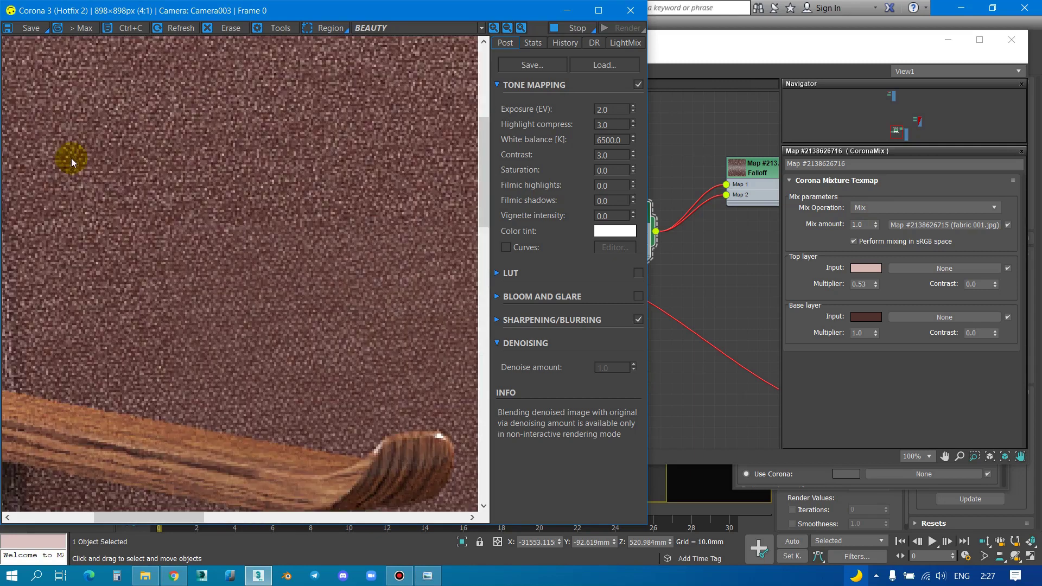
{"action": "scroll", "coordinate": [213, 212], "scroll_direction": "down", "scroll_amount": 1}
{"action": "scroll", "coordinate": [283, 230], "scroll_direction": "down", "scroll_amount": 1}
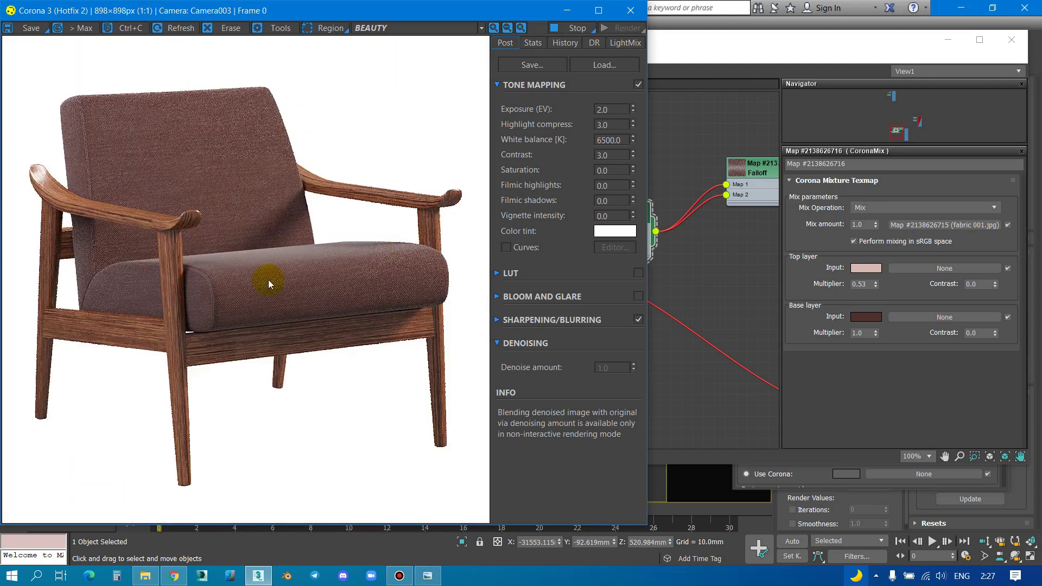
{"action": "scroll", "coordinate": [268, 279], "scroll_direction": "up", "scroll_amount": 1}
{"action": "scroll", "coordinate": [223, 283], "scroll_direction": "up", "scroll_amount": 1}
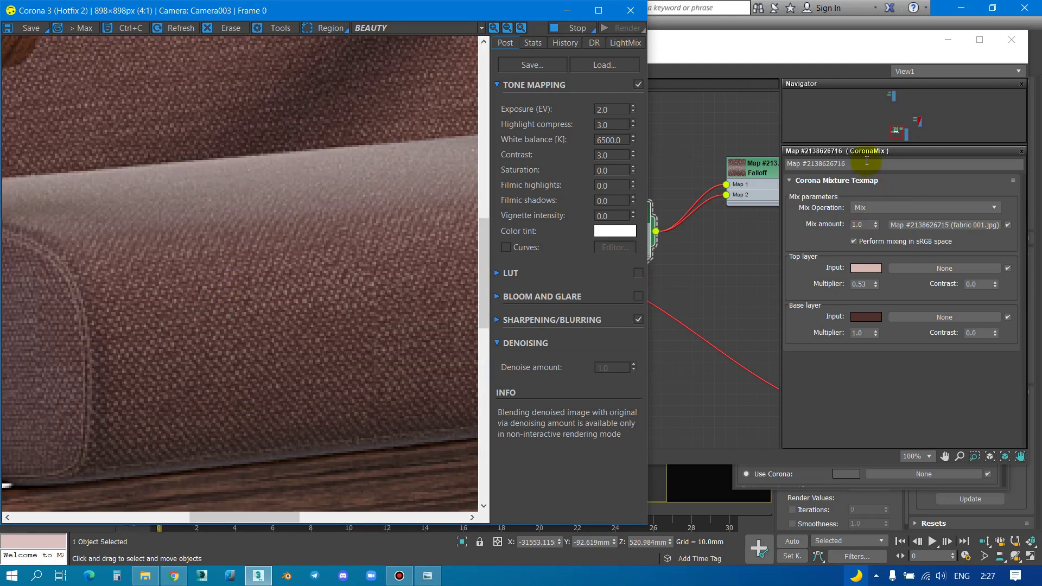
{"action": "left_click", "coordinate": [835, 49]}
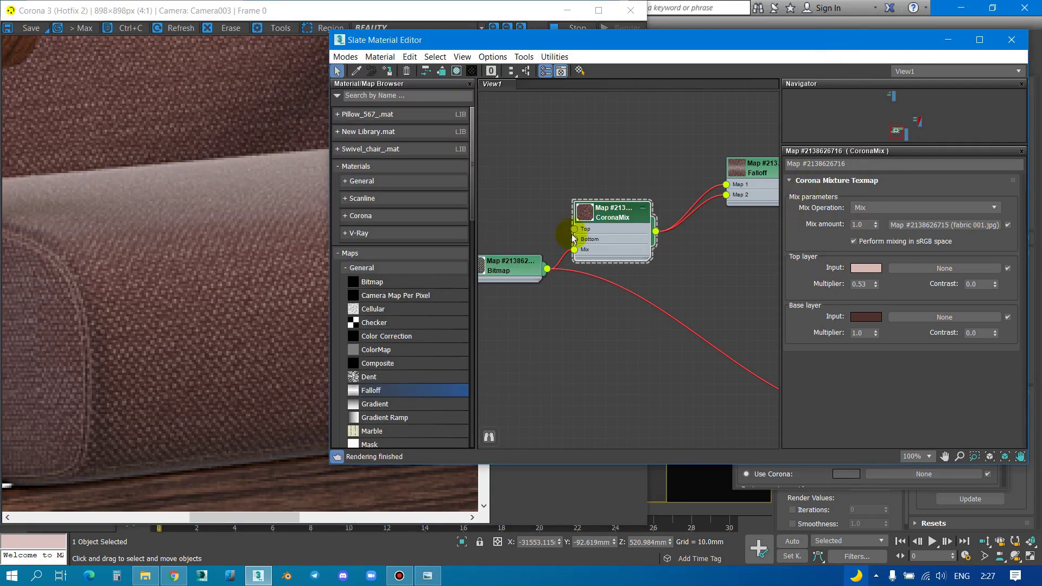
Step: Change the fabric 001.jpg bitmap's U and V tiling from 6.5 to 6.0
{"action": "middle_click_drag", "start_coordinate": [567, 239], "coordinate": [675, 203]}
{"action": "double_click", "coordinate": [602, 233]}
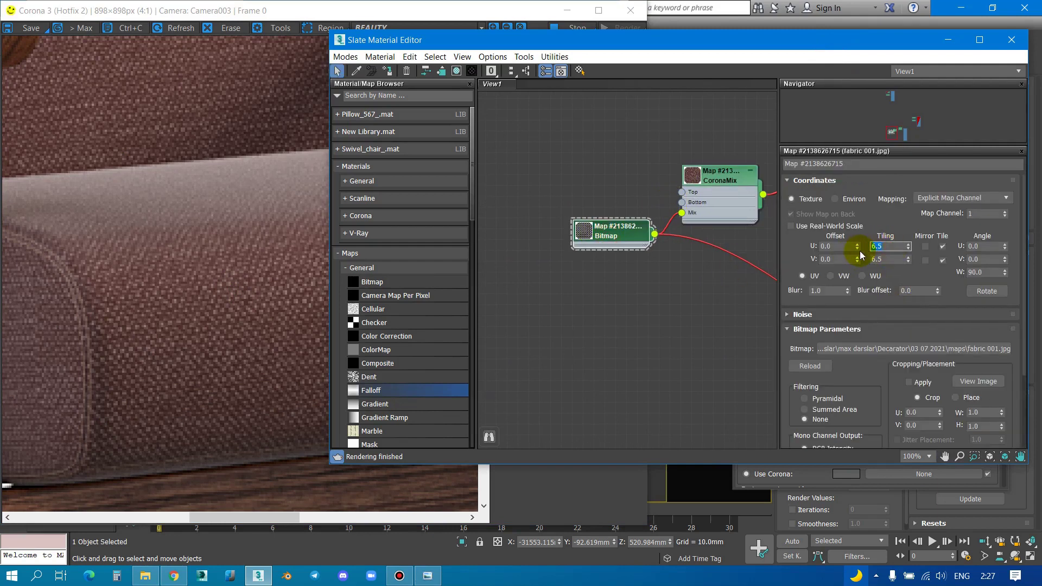
{"action": "type", "text": "6"}
{"action": "key", "text": "Tab"}
{"action": "type", "text": "6"}
{"action": "key", "text": "Return"}
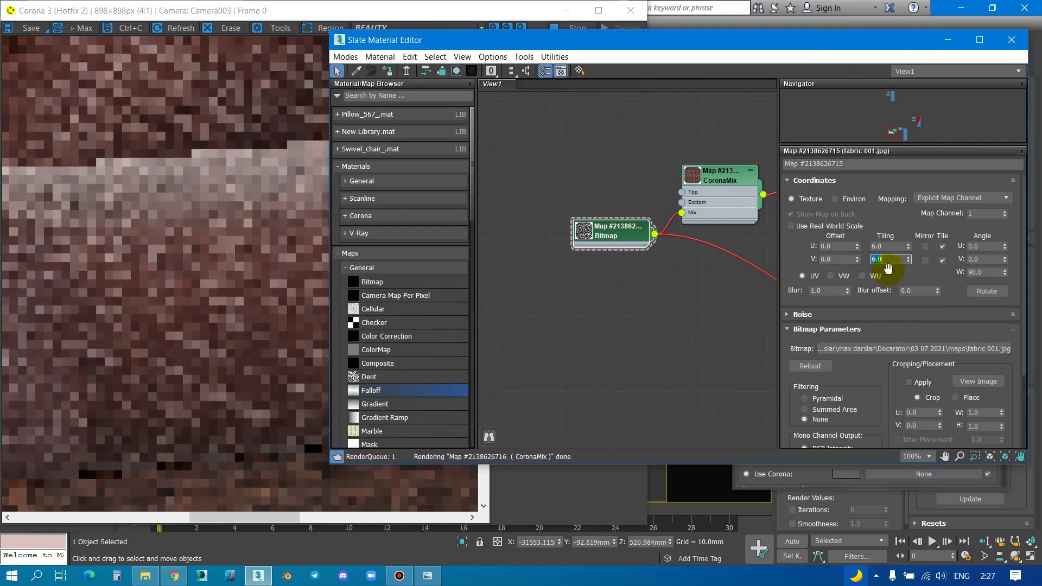
{"action": "left_click", "coordinate": [788, 181]}
{"action": "scroll", "coordinate": [613, 272], "scroll_direction": "down", "scroll_amount": 2}
{"action": "scroll", "coordinate": [611, 274], "scroll_direction": "down", "scroll_amount": 2}
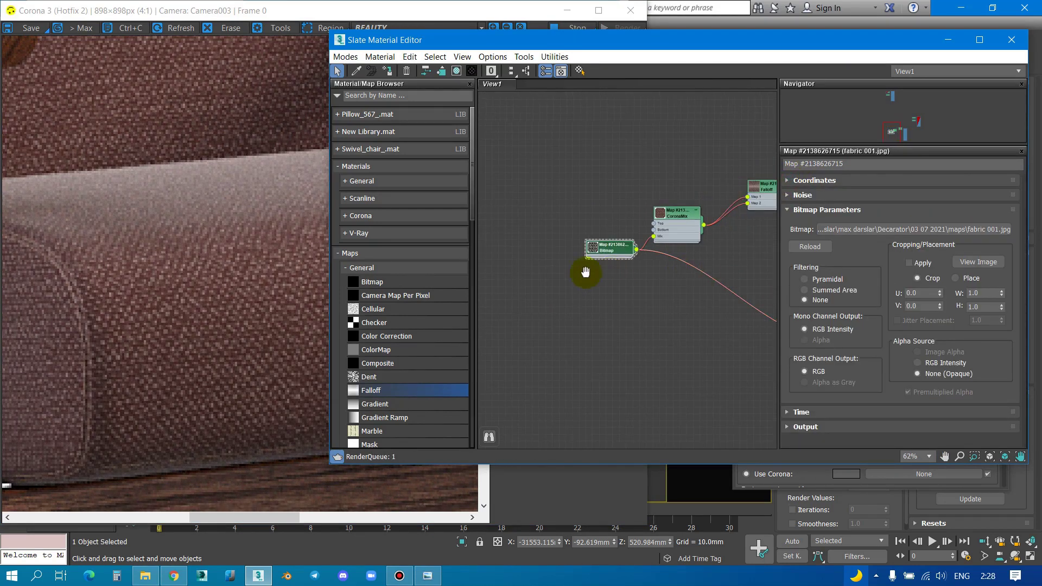
{"action": "middle_click_drag", "start_coordinate": [585, 272], "coordinate": [477, 275]}
Step: Set the Falloff side strength to 90 and tint the side colour off-white beige
{"action": "double_click", "coordinate": [659, 191]}
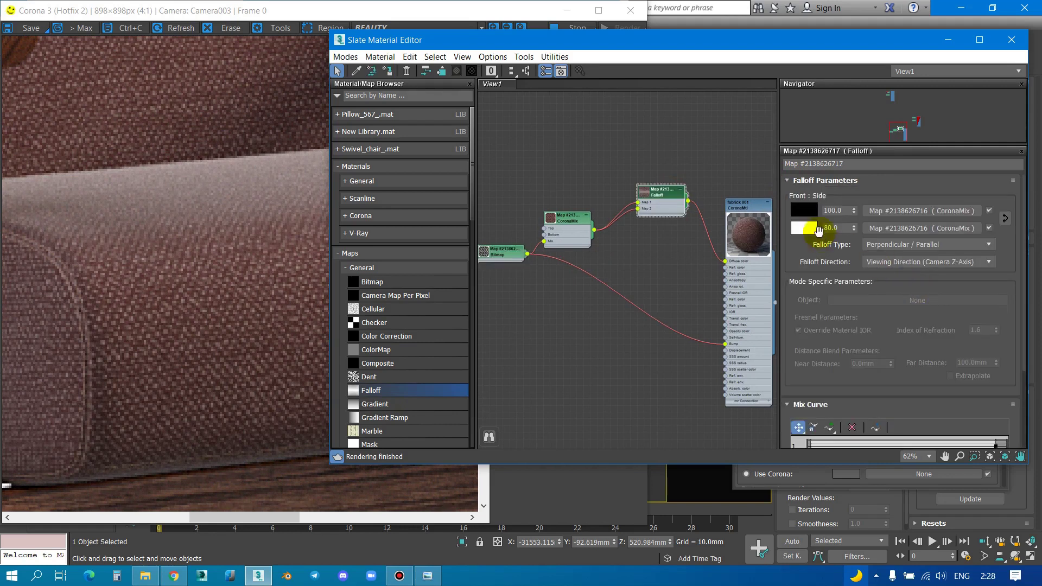
{"action": "type", "text": "0"}
{"action": "key", "text": "Return"}
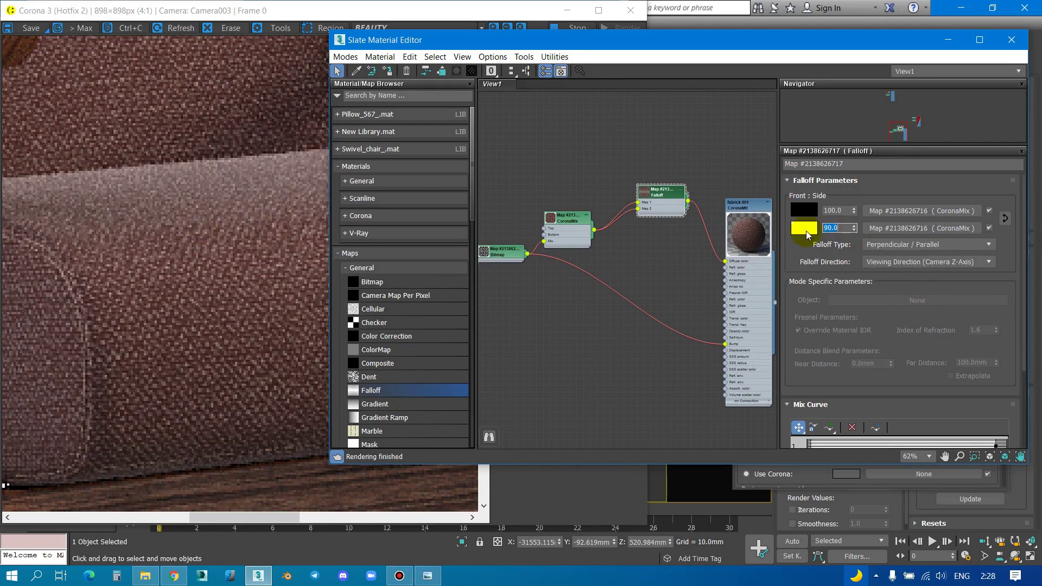
{"action": "left_click", "coordinate": [805, 229]}
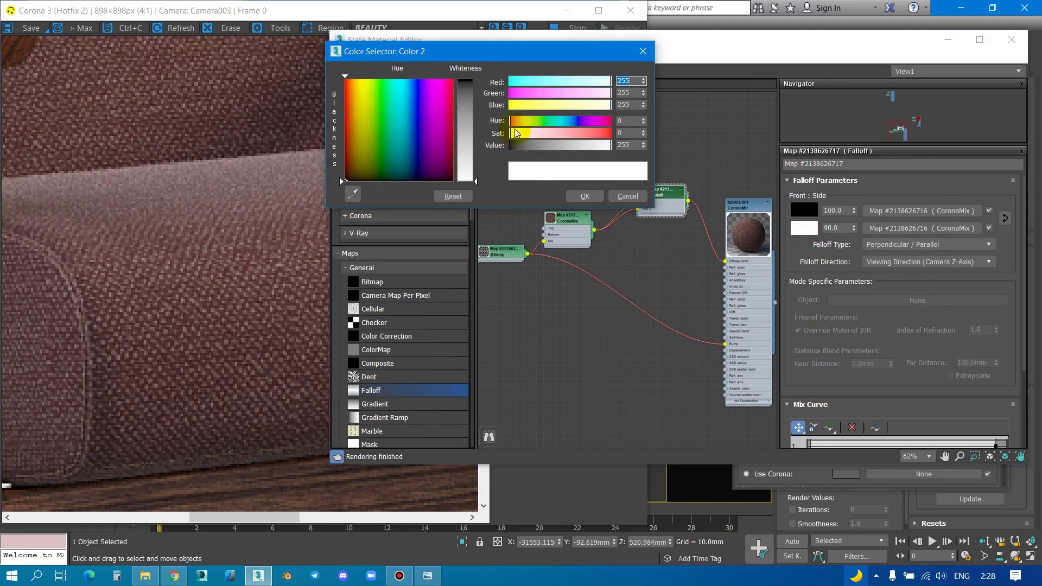
{"action": "left_click_drag", "start_coordinate": [516, 133], "coordinate": [562, 135]}
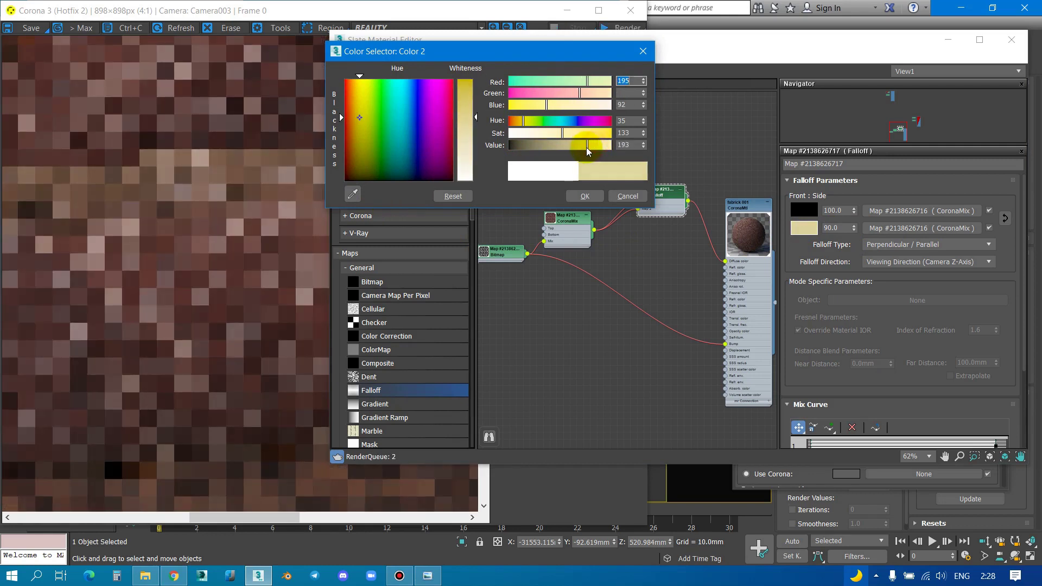
{"action": "mouse_move", "coordinate": [595, 146]}
{"action": "left_mouse_down"}
{"action": "mouse_move", "coordinate": [531, 133]}
{"action": "mouse_move", "coordinate": [600, 146]}
{"action": "left_mouse_up"}
{"action": "left_click_drag", "start_coordinate": [531, 134], "coordinate": [524, 133]}
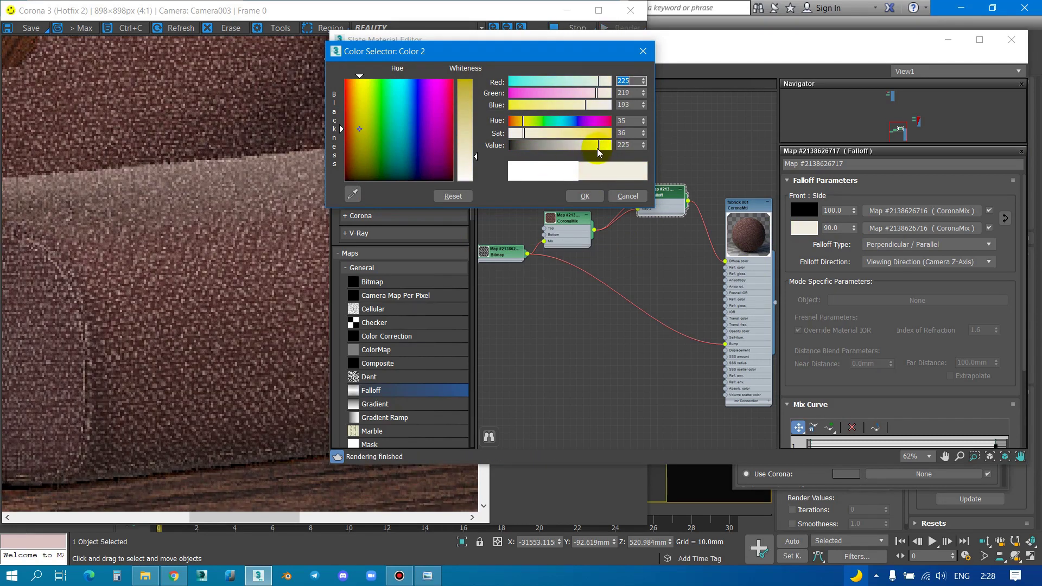
{"action": "left_click", "coordinate": [594, 200]}
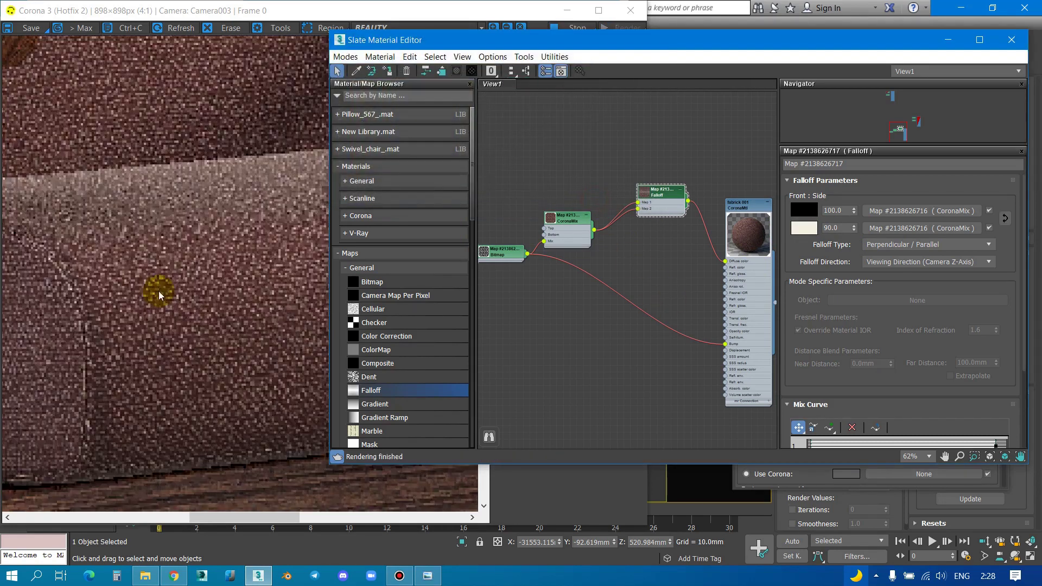
Step: Make the Falloff side colour a paler, less saturated cream (RGB 244/241/226)
{"action": "scroll", "coordinate": [209, 279], "scroll_direction": "up", "scroll_amount": 1}
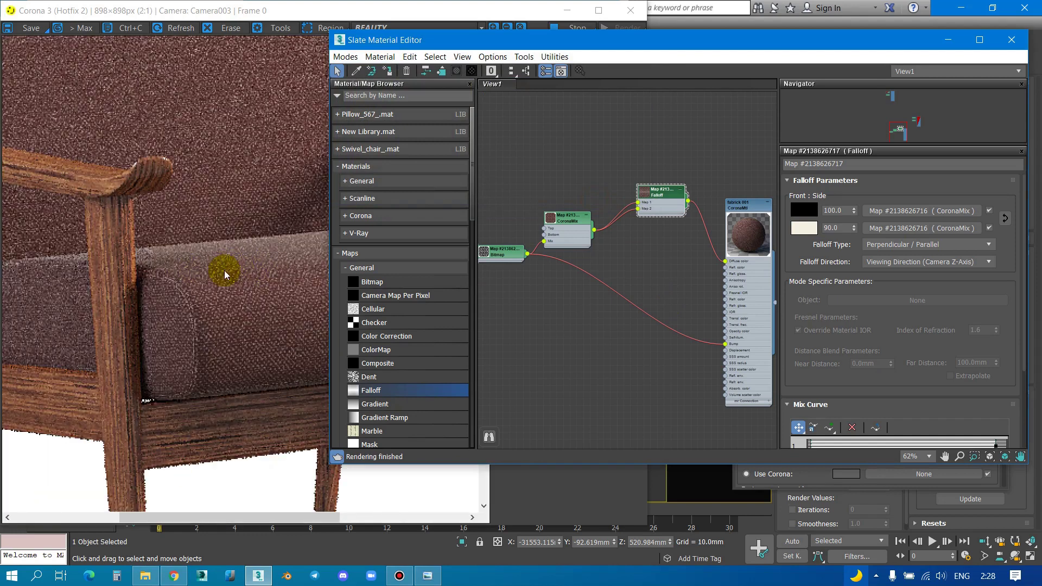
{"action": "left_click", "coordinate": [806, 229]}
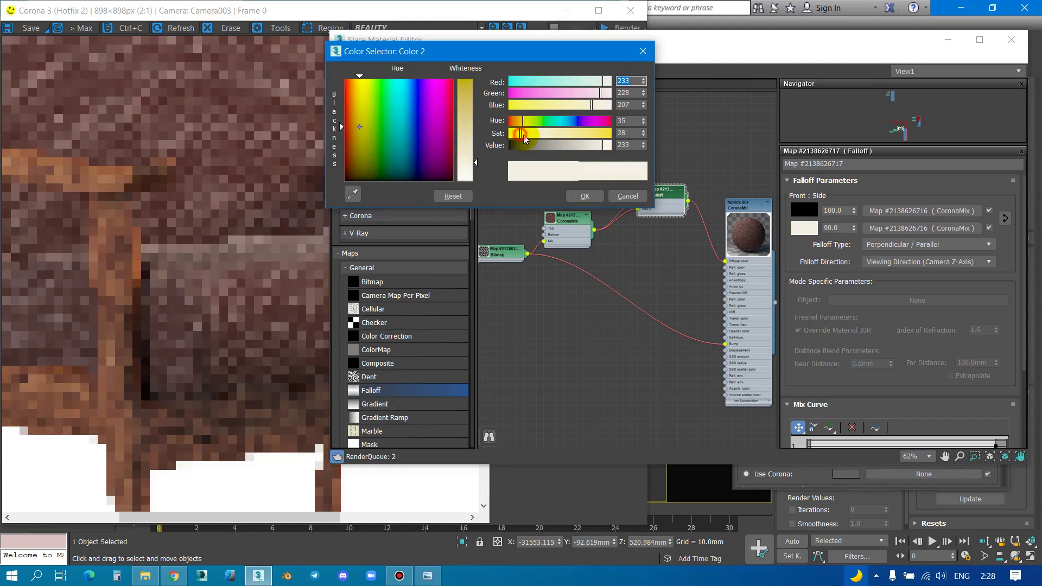
{"action": "left_click_drag", "start_coordinate": [603, 145], "coordinate": [608, 145]}
{"action": "left_click_drag", "start_coordinate": [525, 133], "coordinate": [517, 136]}
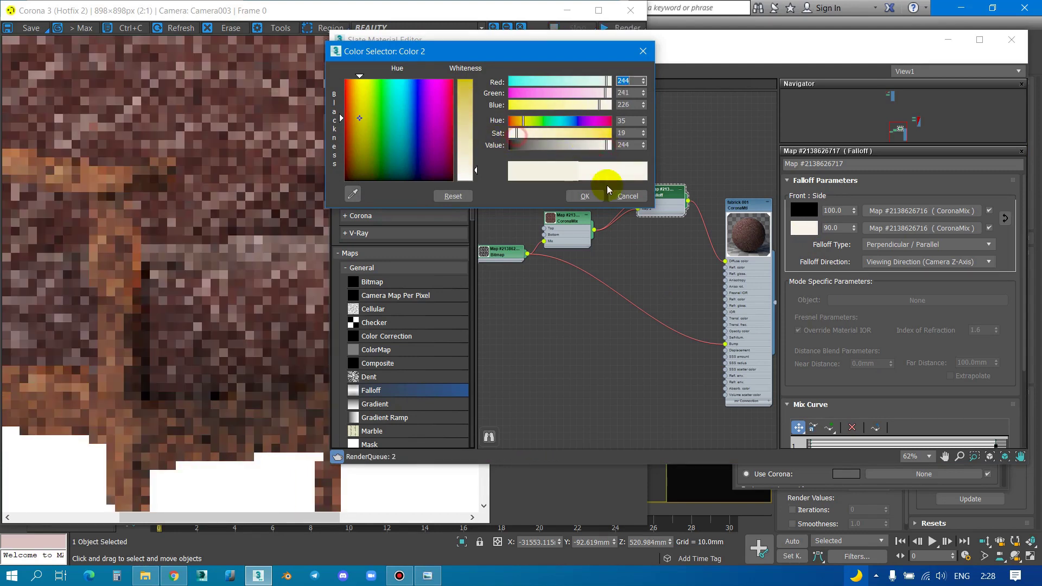
{"action": "left_click", "coordinate": [591, 196]}
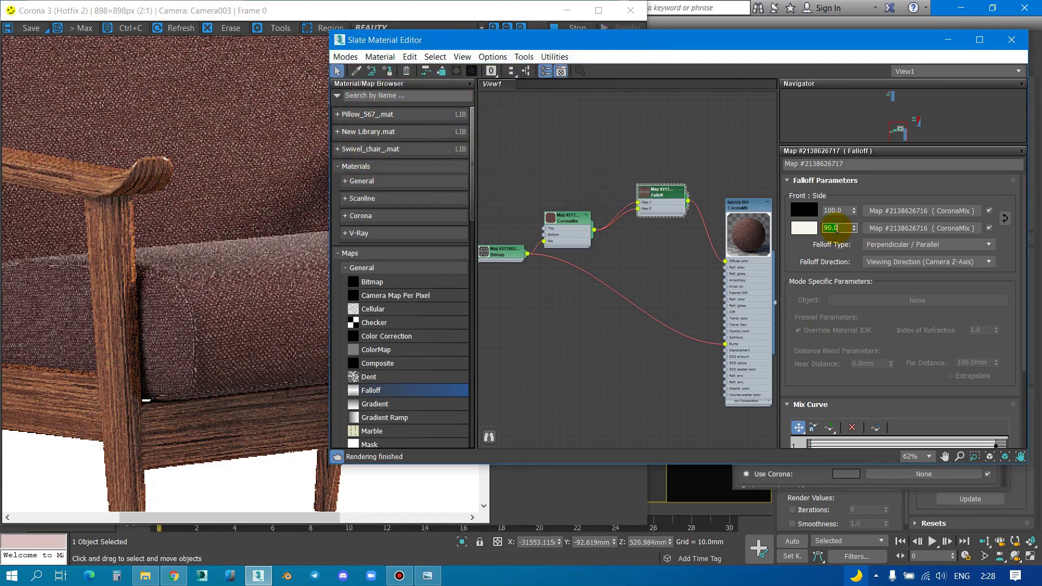
{"action": "left_click", "coordinate": [839, 228]}
{"action": "type", "text": "95"}
Step: Set the Falloff side amount to 85
{"action": "key", "text": "Return"}
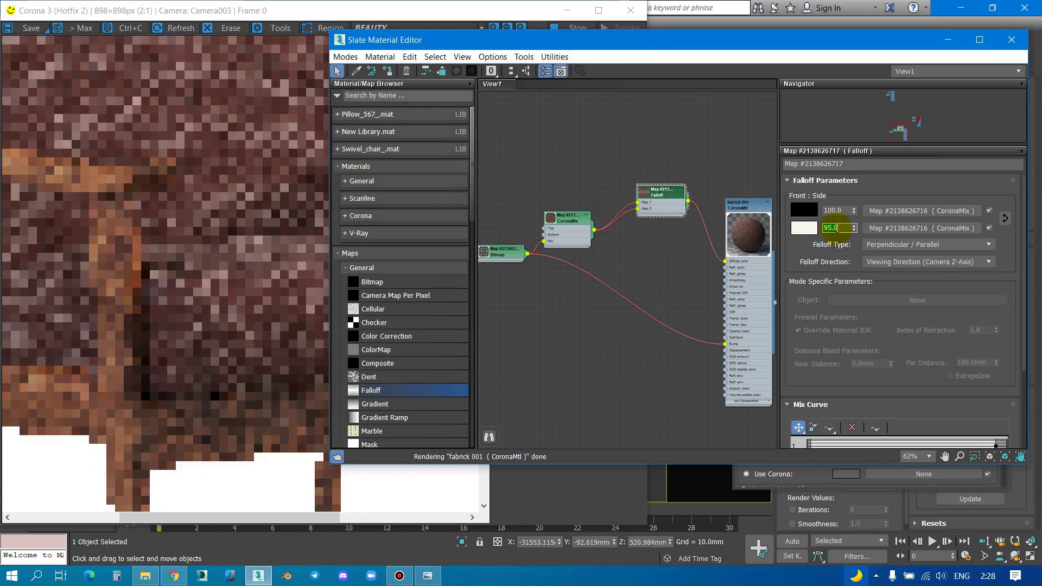
{"action": "left_click", "coordinate": [838, 228]}
{"action": "type", "text": "85"}
{"action": "key", "text": "Return"}
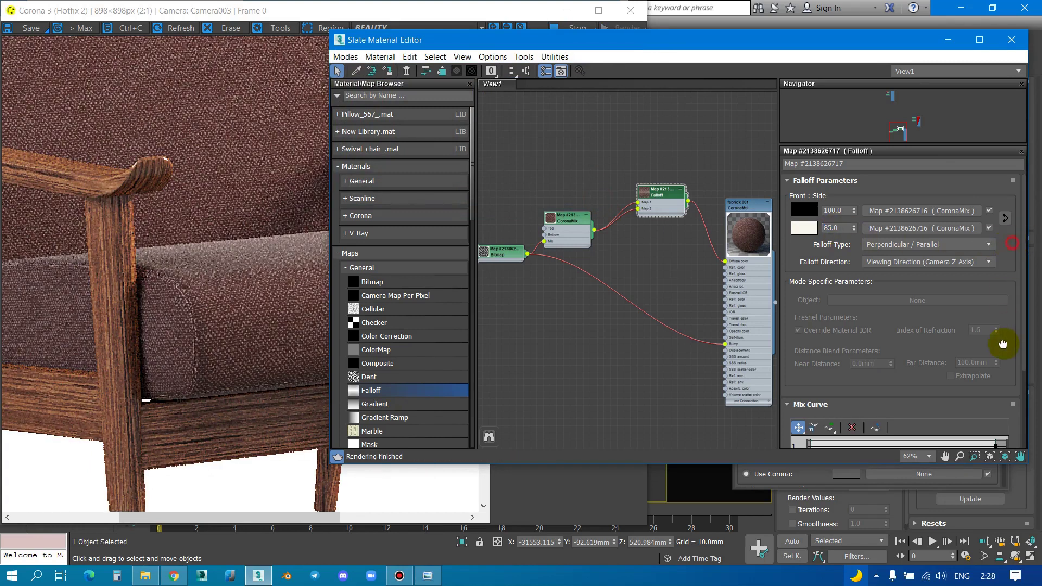
{"action": "left_click_drag", "start_coordinate": [1003, 344], "coordinate": [1003, 314]}
{"action": "scroll", "coordinate": [624, 240], "scroll_direction": "down", "scroll_amount": 5}
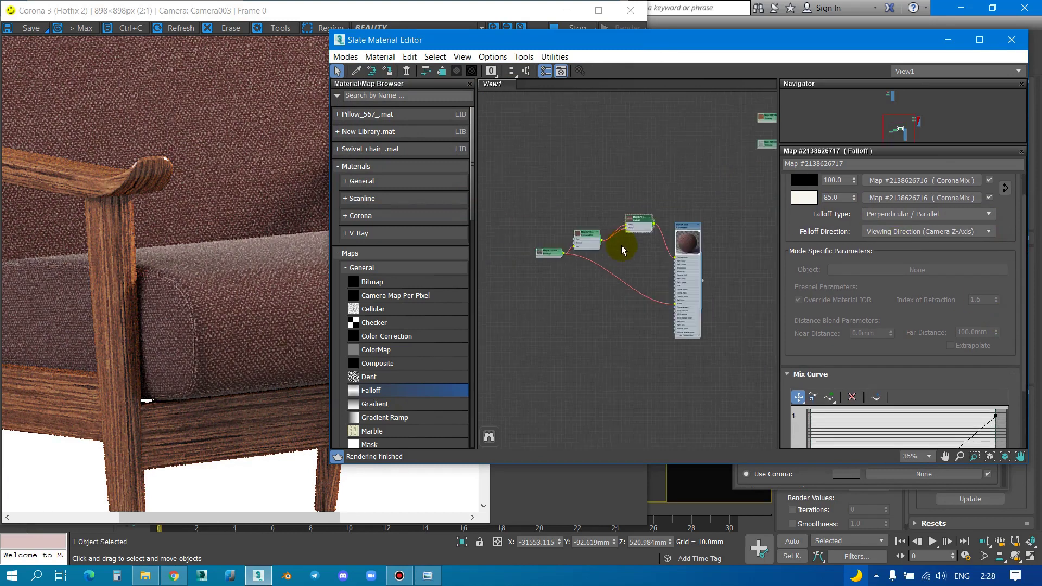
{"action": "left_click", "coordinate": [205, 263]}
{"action": "scroll", "coordinate": [323, 226], "scroll_direction": "down", "scroll_amount": 1}
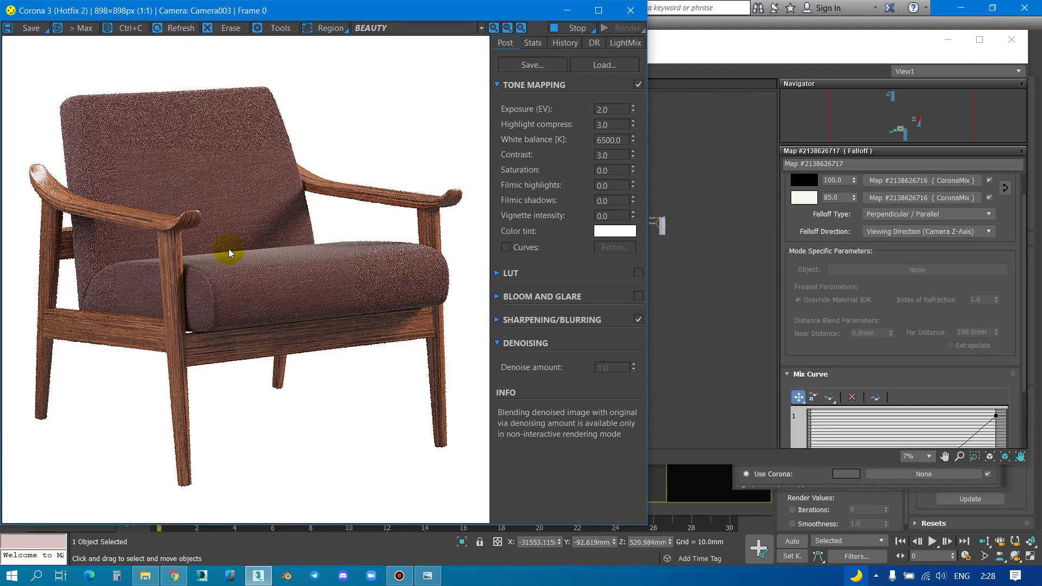
{"action": "left_click_drag", "start_coordinate": [297, 14], "coordinate": [167, 52]}
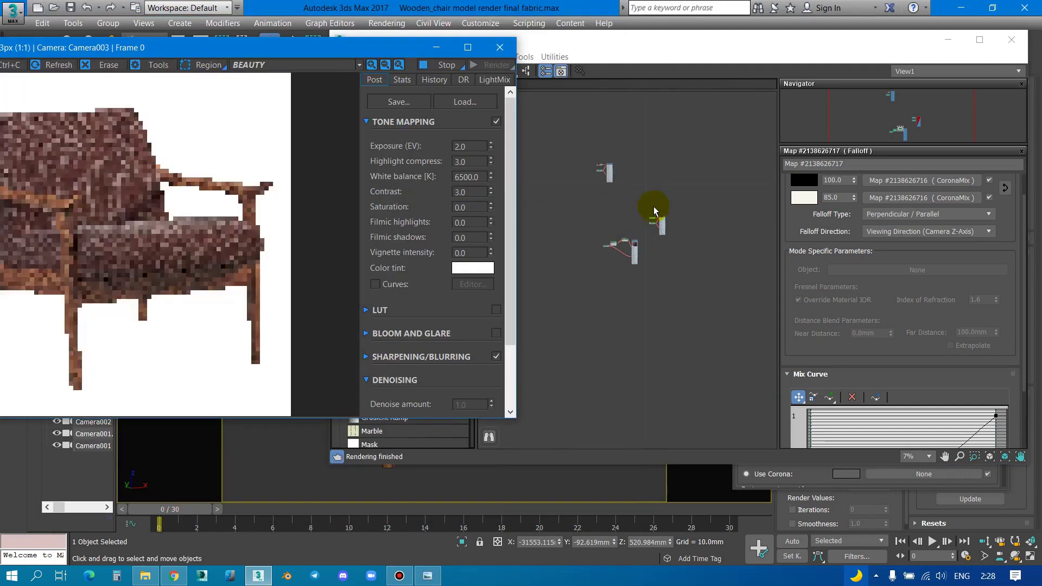
{"action": "scroll", "coordinate": [646, 233], "scroll_direction": "up", "scroll_amount": 5}
{"action": "scroll", "coordinate": [630, 231], "scroll_direction": "up", "scroll_amount": 5}
{"action": "left_click", "coordinate": [629, 230]}
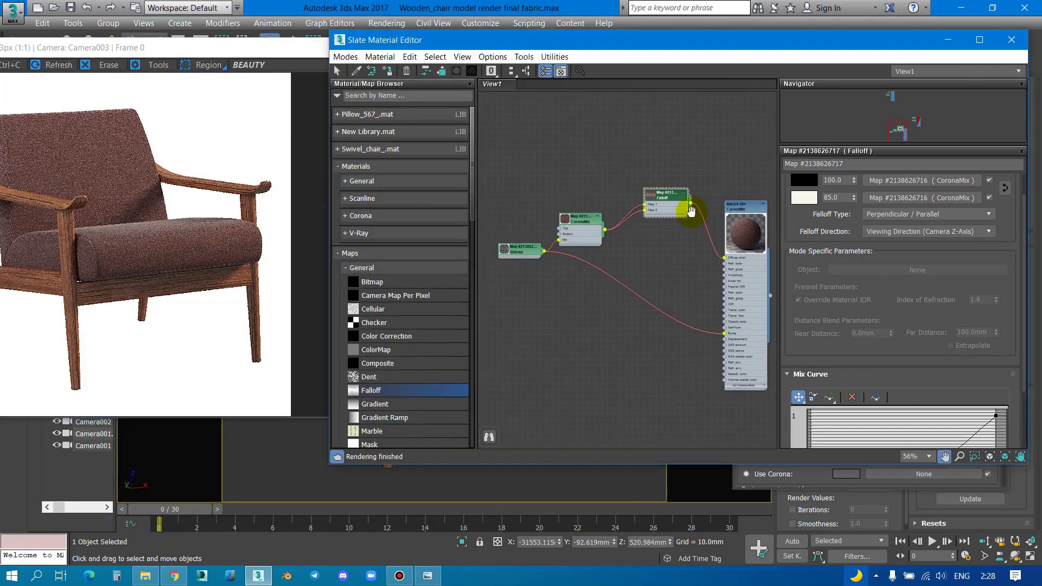
{"action": "scroll", "coordinate": [651, 217], "scroll_direction": "up", "scroll_amount": 2}
{"action": "left_click_drag", "start_coordinate": [675, 205], "coordinate": [647, 223]}
{"action": "mouse_move", "coordinate": [698, 251]}
{"action": "middle_mouse_down"}
{"action": "mouse_move", "coordinate": [589, 144]}
{"action": "mouse_move", "coordinate": [726, 168]}
{"action": "middle_mouse_up"}
{"action": "middle_click_drag", "start_coordinate": [623, 217], "coordinate": [685, 233]}
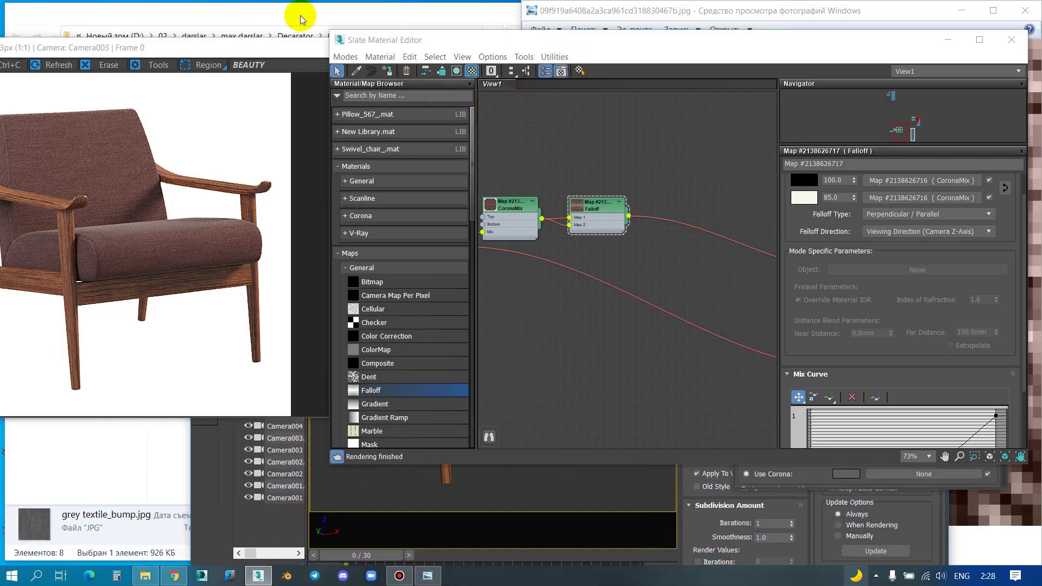
Step: Open GRYAZ (136).jpg from the maps folder in Photo Viewer and fit it to the window
{"action": "left_click", "coordinate": [303, 19]}
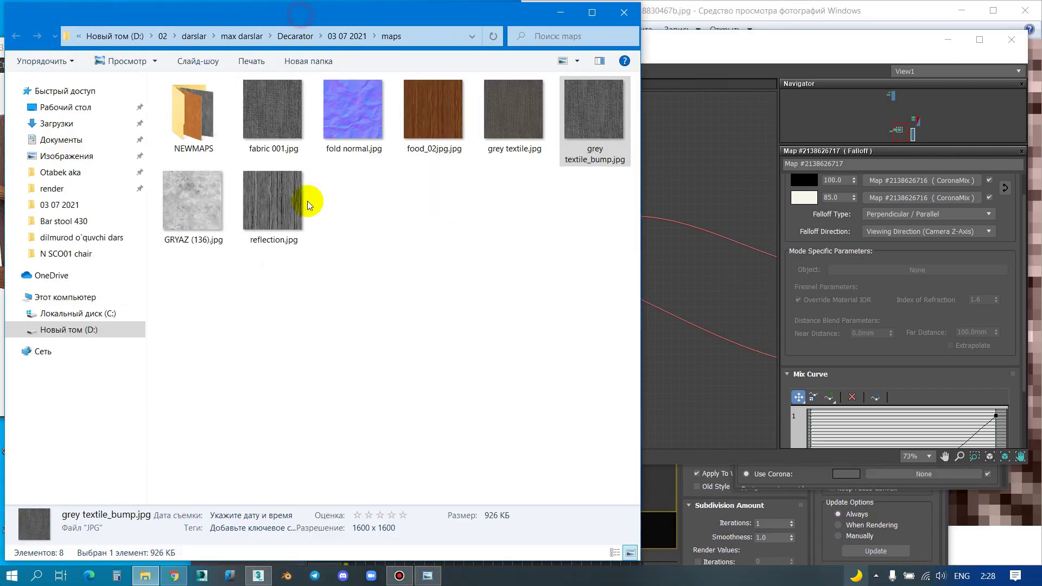
{"action": "left_click", "coordinate": [213, 216]}
{"action": "double_click", "coordinate": [213, 216]}
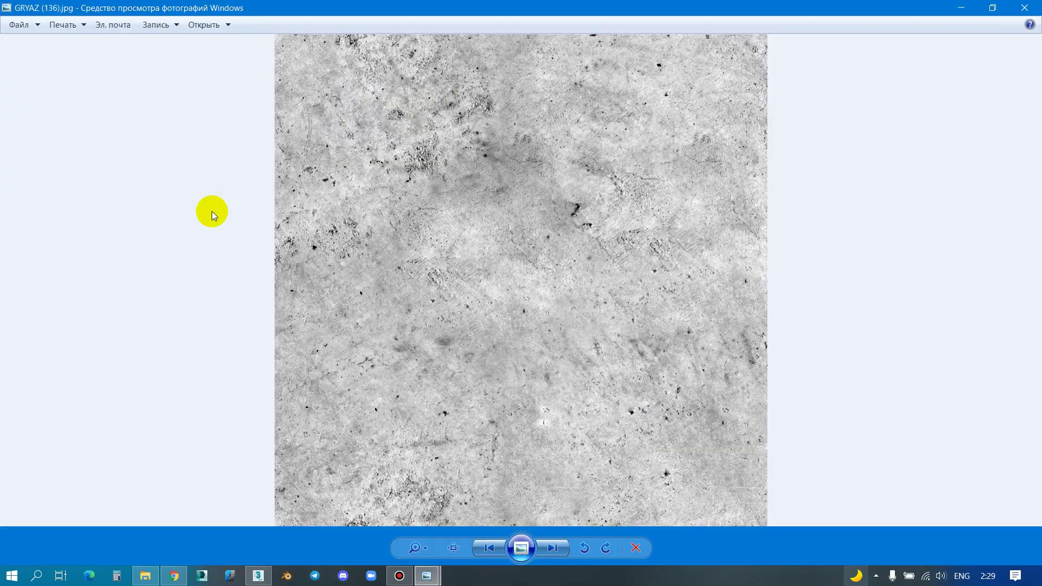
{"action": "scroll", "coordinate": [591, 191], "scroll_direction": "up", "scroll_amount": 2}
{"action": "scroll", "coordinate": [590, 189], "scroll_direction": "up", "scroll_amount": 2}
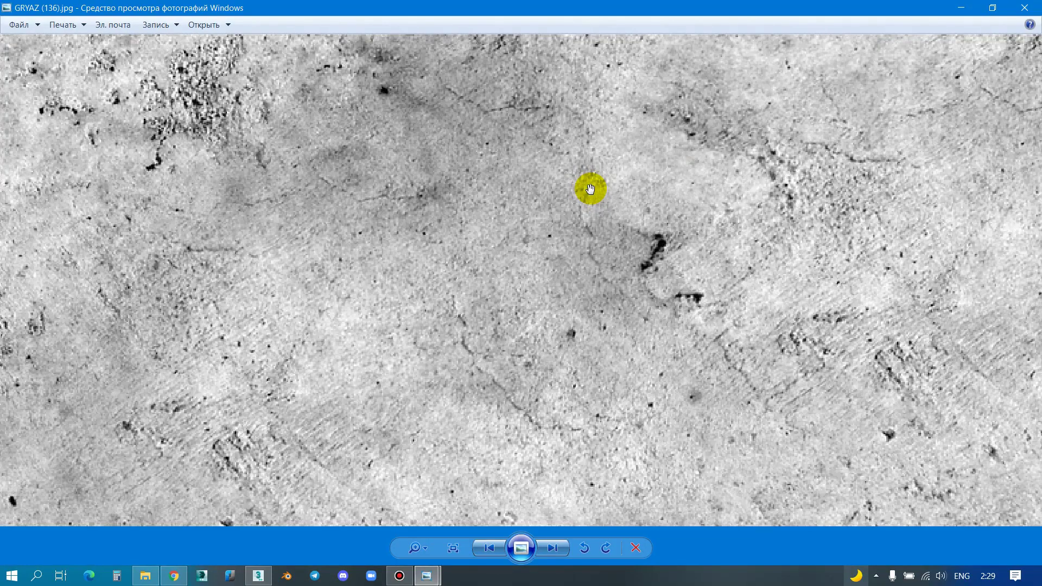
{"action": "scroll", "coordinate": [337, 181], "scroll_direction": "down", "scroll_amount": 1}
Step: Open the GRYAZ (136).jpg dirt texture in GIMP via Open with
{"action": "scroll", "coordinate": [362, 174], "scroll_direction": "down", "scroll_amount": 1}
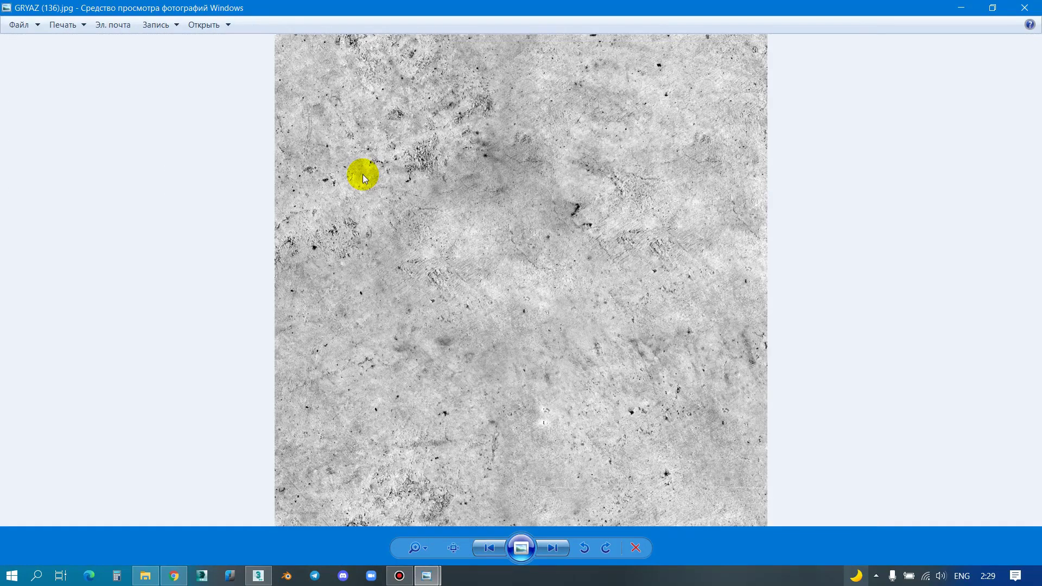
{"action": "right_click", "coordinate": [364, 175]}
{"action": "mouse_move", "coordinate": [422, 182]}
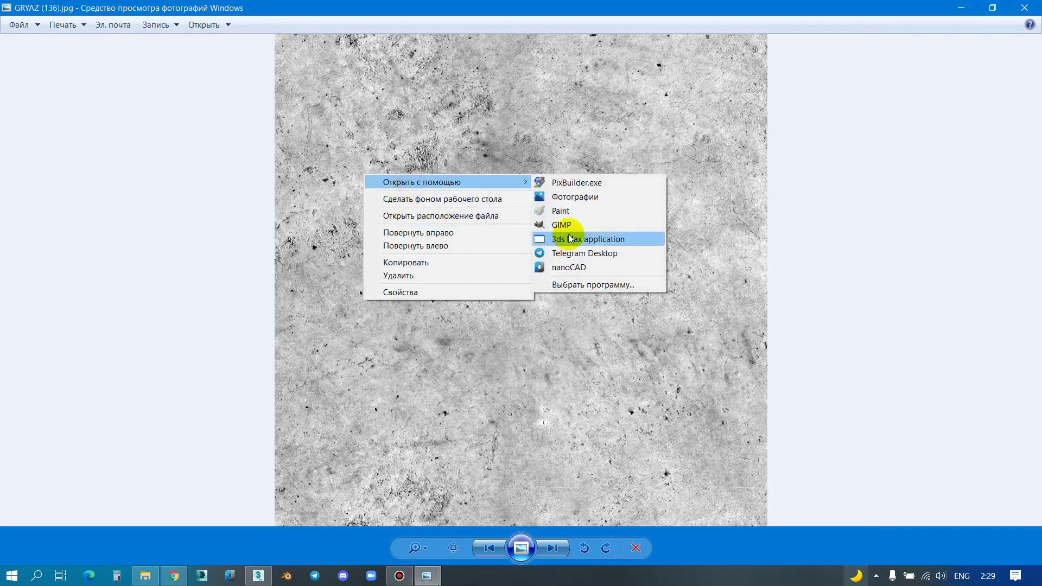
{"action": "left_click", "coordinate": [569, 239]}
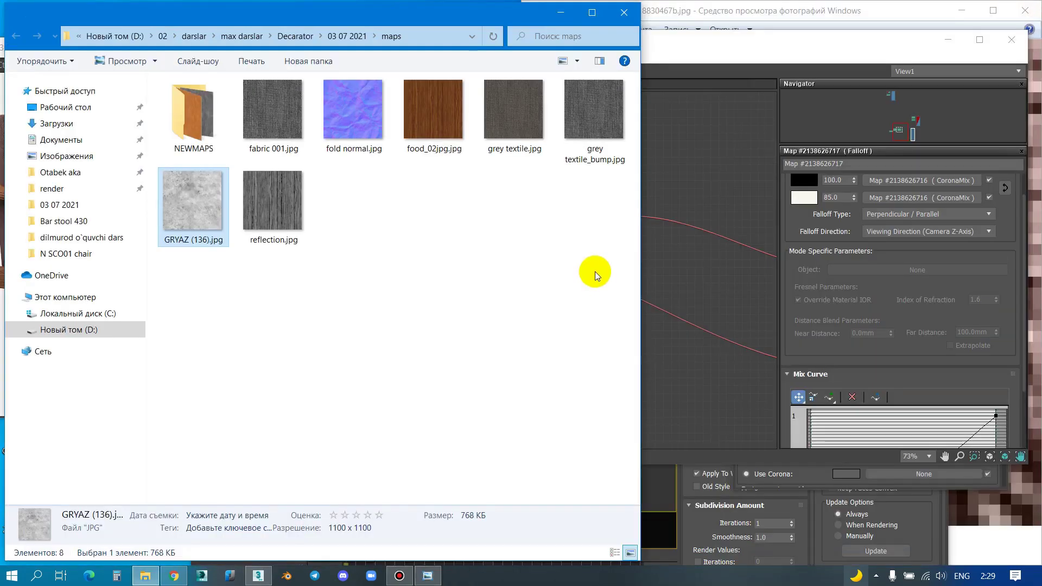
Step: Close the Slate Material Editor and Corona render window, rearranging the windows
{"action": "left_click_drag", "start_coordinate": [516, 18], "coordinate": [527, 49]}
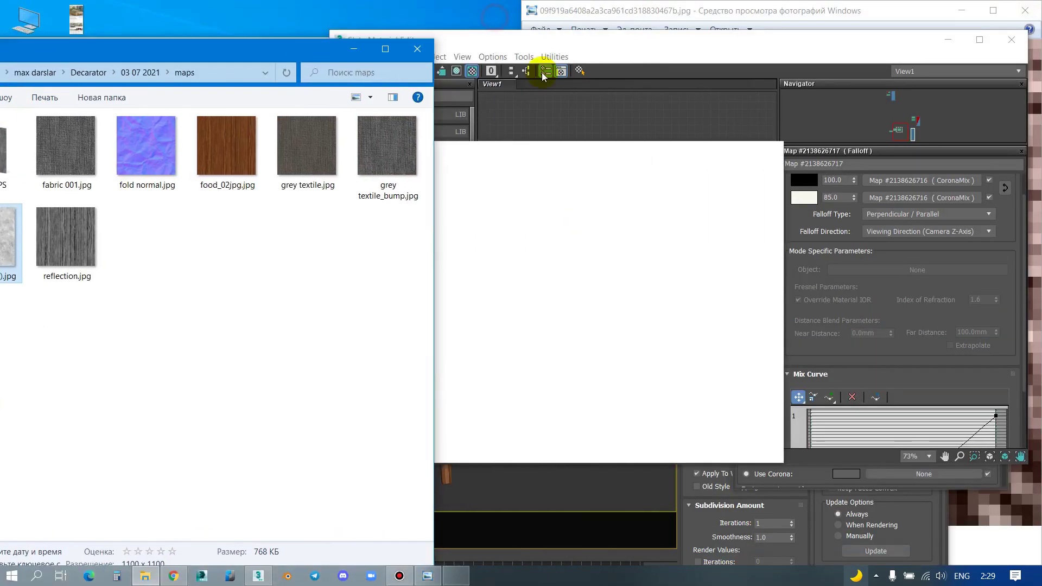
{"action": "left_click", "coordinate": [527, 49]}
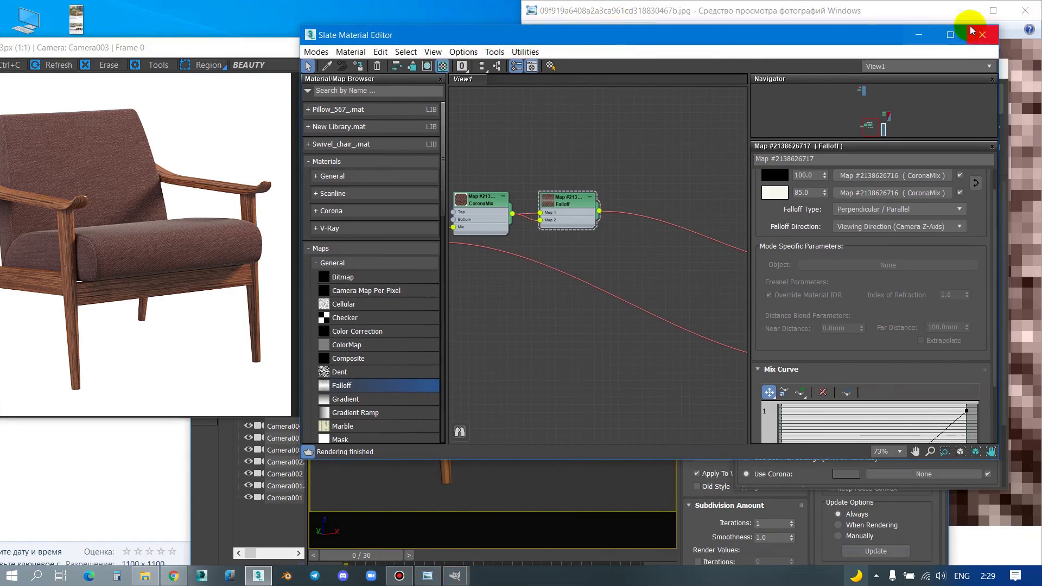
{"action": "left_click", "coordinate": [983, 37]}
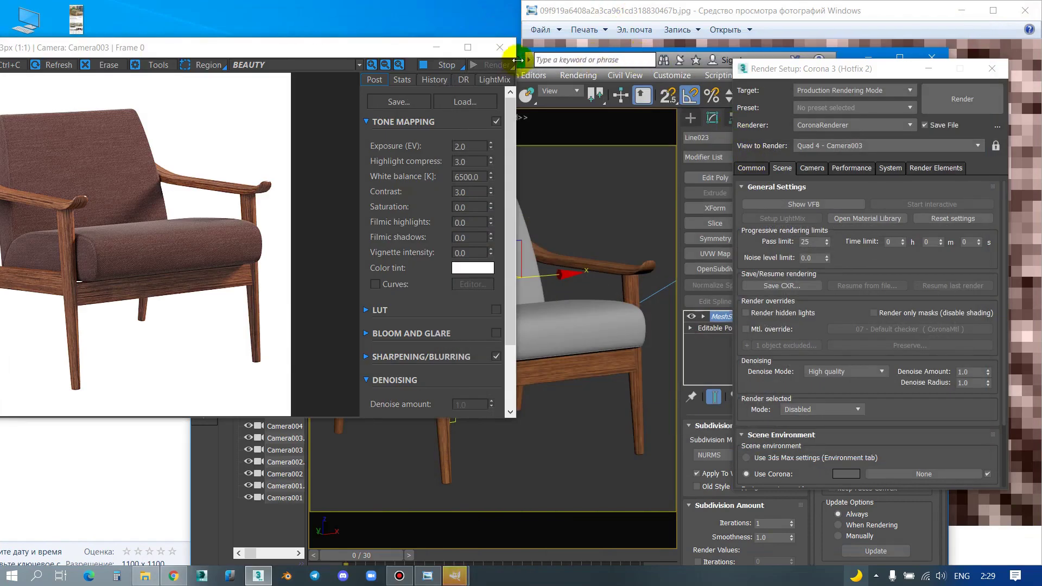
{"action": "left_click_drag", "start_coordinate": [415, 46], "coordinate": [575, 41]}
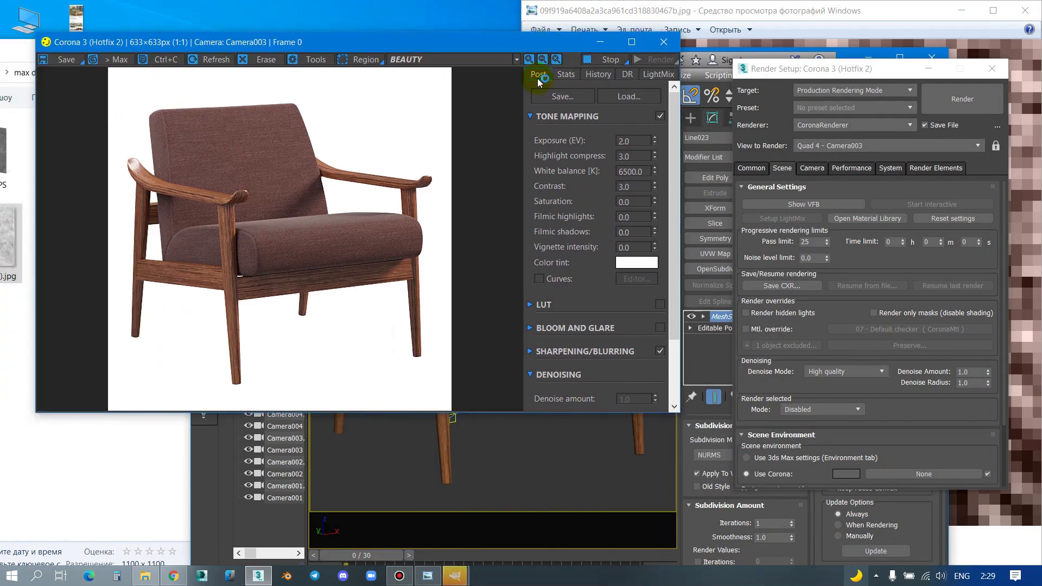
{"action": "left_click", "coordinate": [663, 42]}
{"action": "left_click_drag", "start_coordinate": [478, 57], "coordinate": [605, 36]}
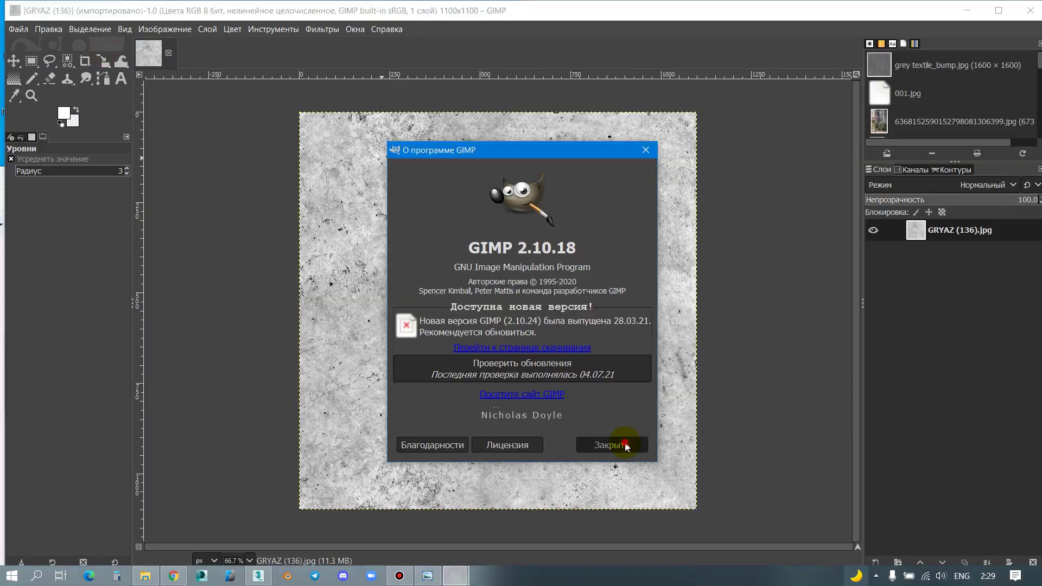
Step: Dismiss the About GIMP dialog and add an alpha channel to the dirt layer
{"action": "left_click", "coordinate": [621, 443]}
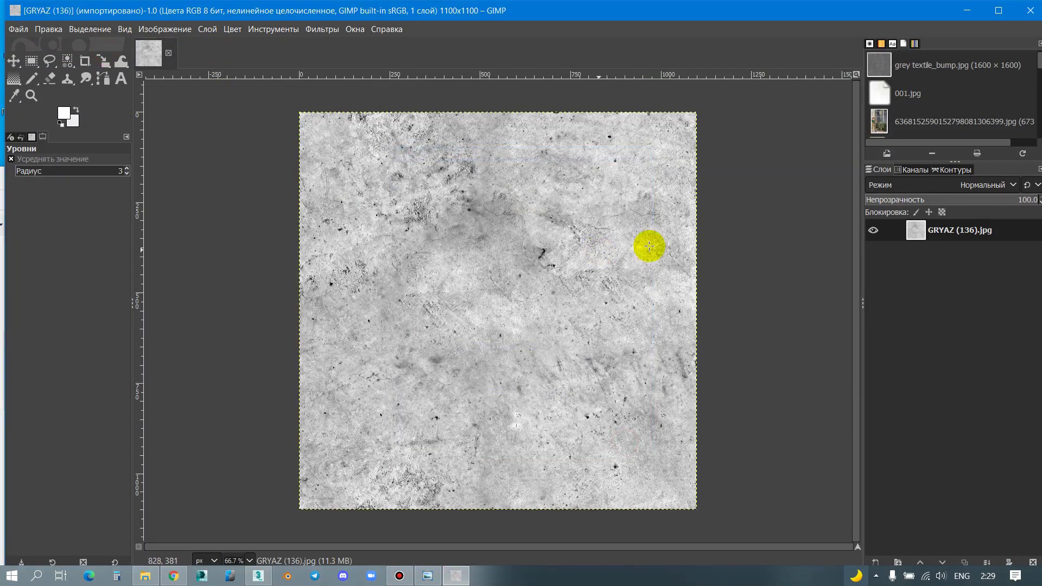
{"action": "right_click", "coordinate": [964, 236]}
{"action": "left_click", "coordinate": [894, 373]}
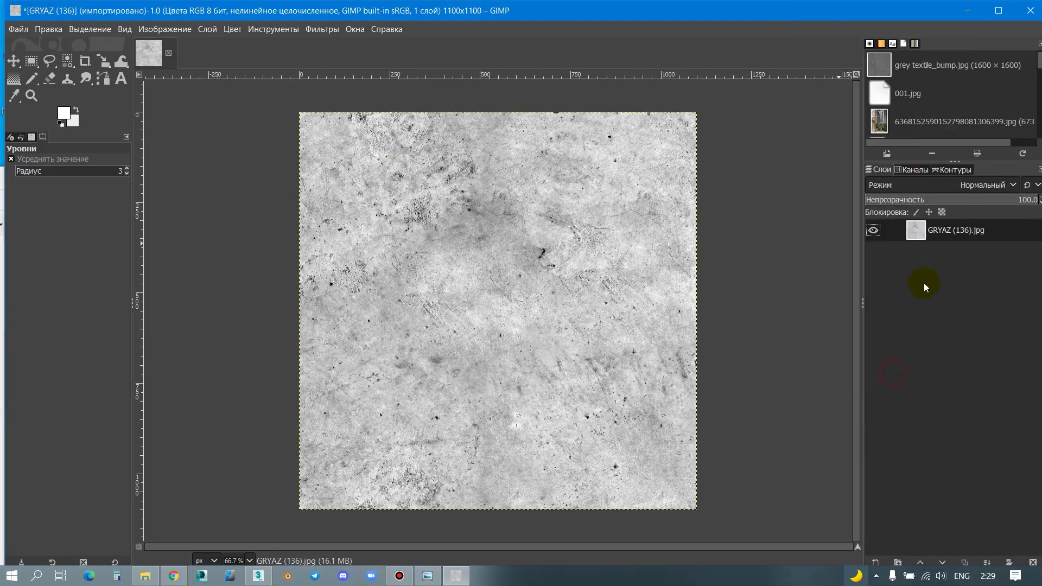
Step: Apply Tile Seamless to the dirt texture and zoom in to 200%
{"action": "right_click", "coordinate": [470, 230]}
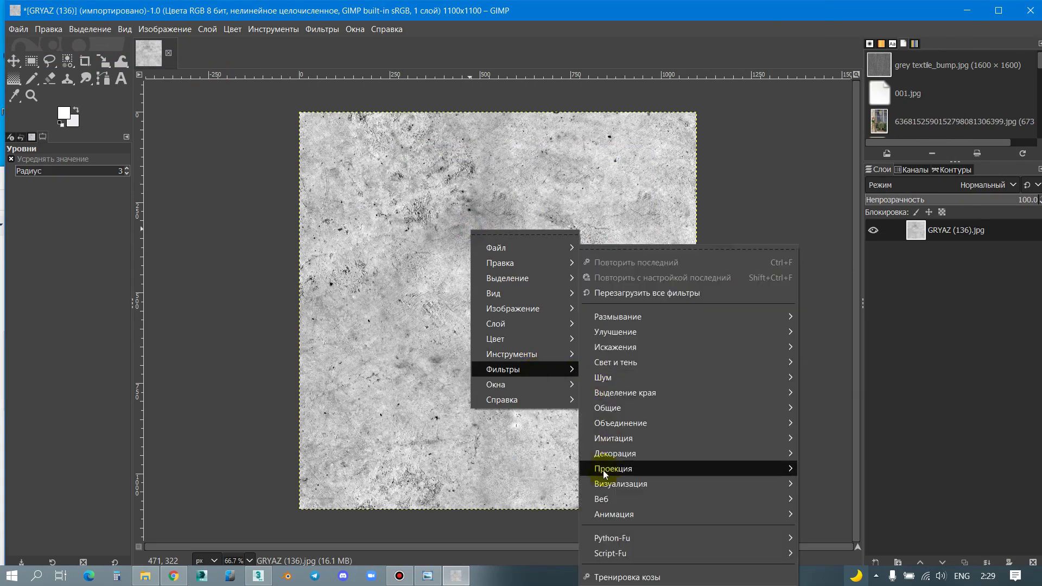
{"action": "mouse_move", "coordinate": [613, 469]}
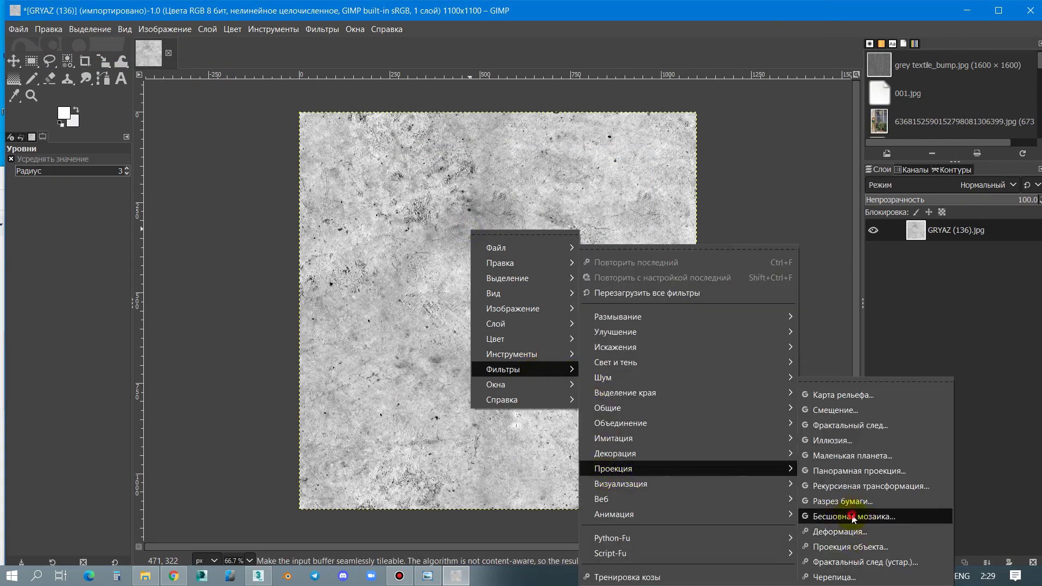
{"action": "left_click", "coordinate": [853, 519]}
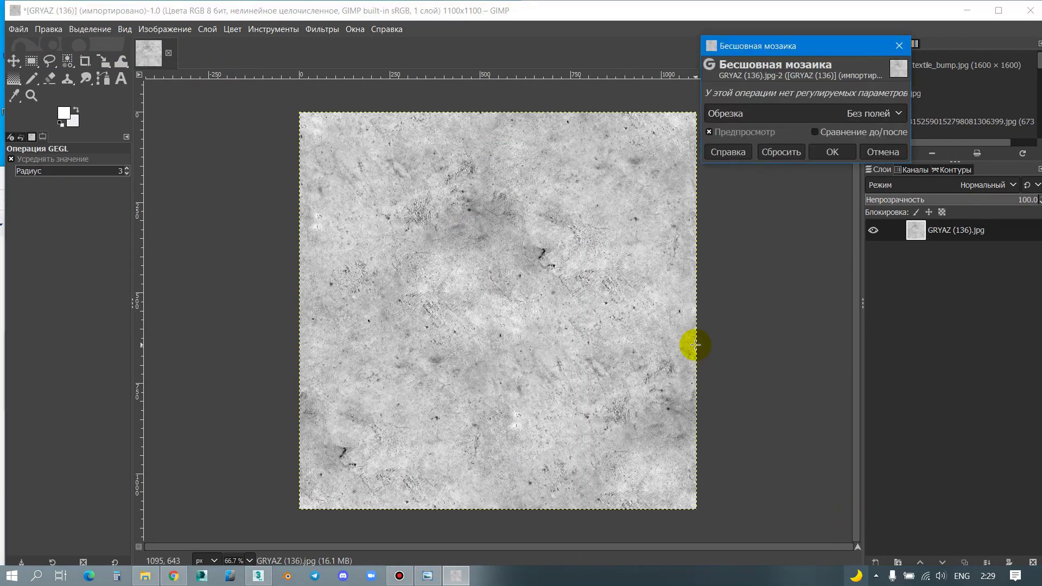
{"action": "left_click", "coordinate": [831, 155]}
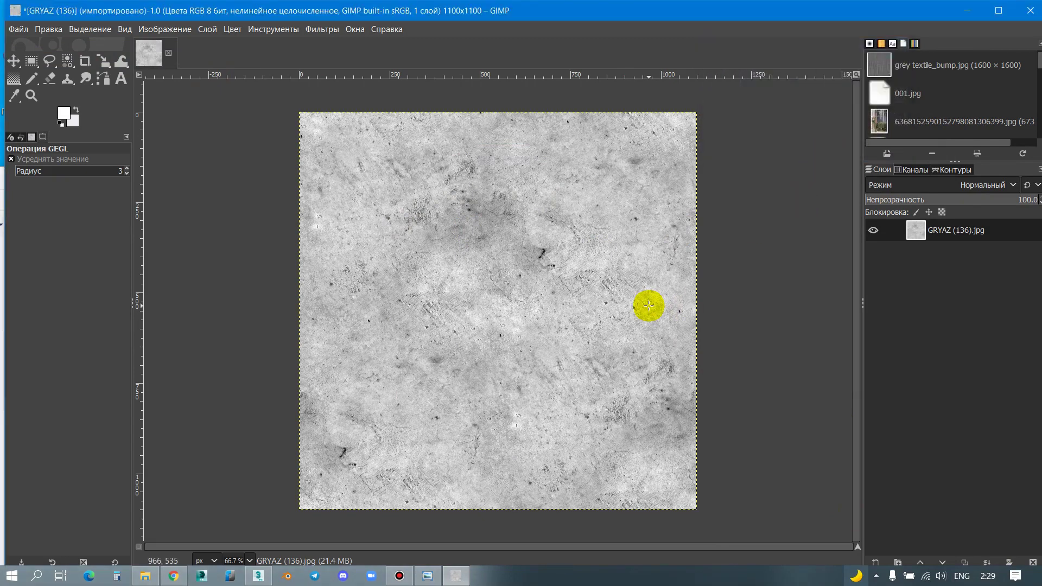
{"action": "scroll", "coordinate": [532, 354], "scroll_direction": "up", "scroll_amount": 2, "text": "ctrl"}
{"action": "scroll", "coordinate": [311, 286], "scroll_direction": "up", "scroll_amount": 1, "text": "ctrl"}
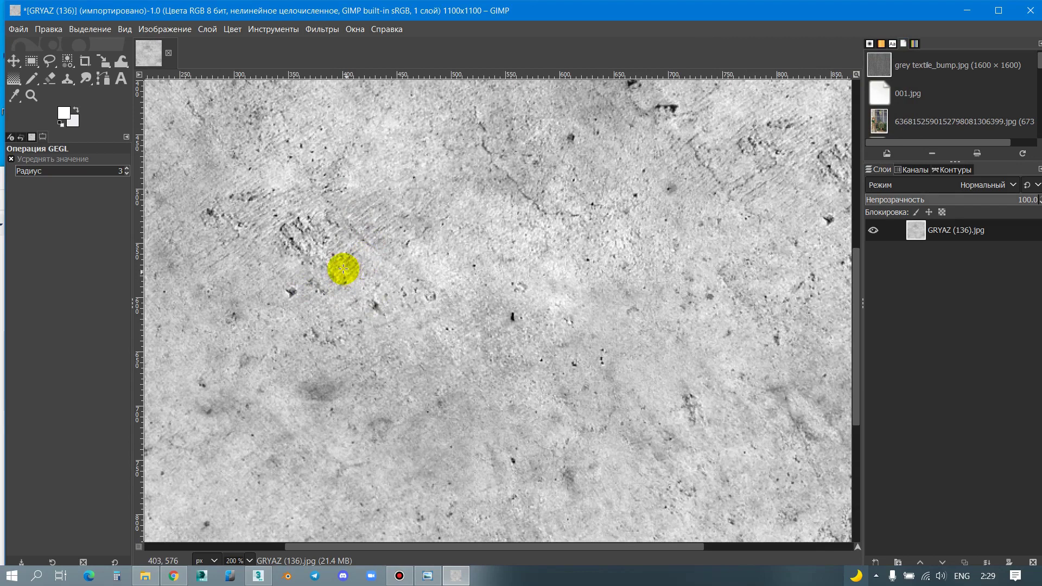
Step: Apply a light 0.55 Gaussian blur to the dirt texture and zoom out to 66.7%
{"action": "right_click", "coordinate": [433, 206]}
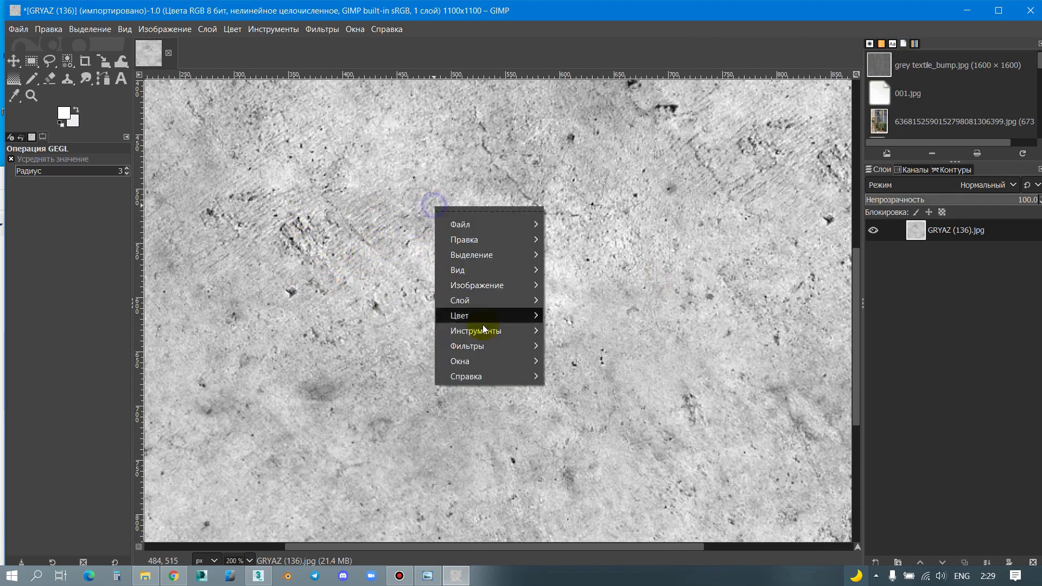
{"action": "mouse_move", "coordinate": [467, 346]}
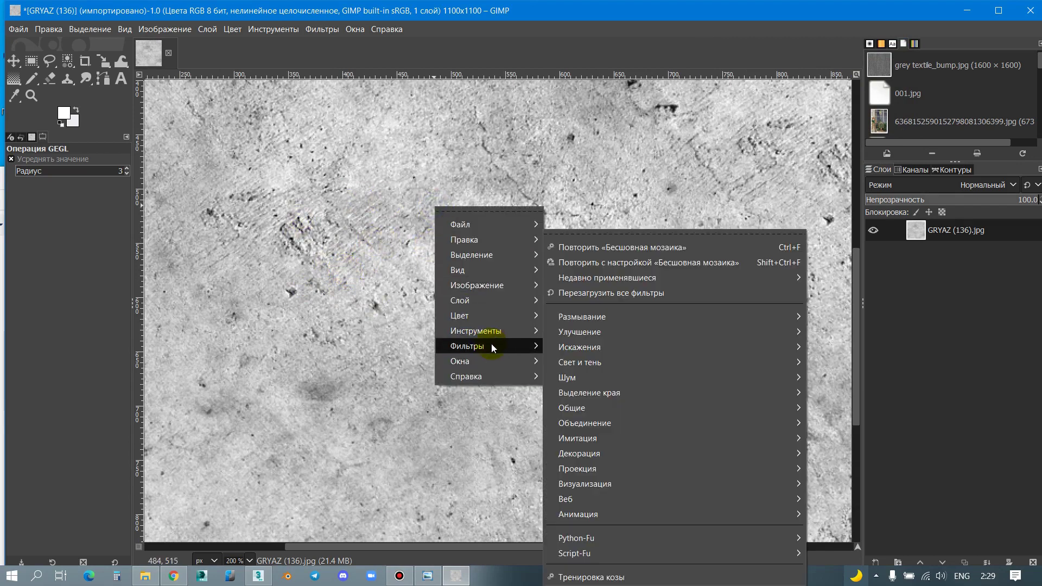
{"action": "mouse_move", "coordinate": [581, 317]}
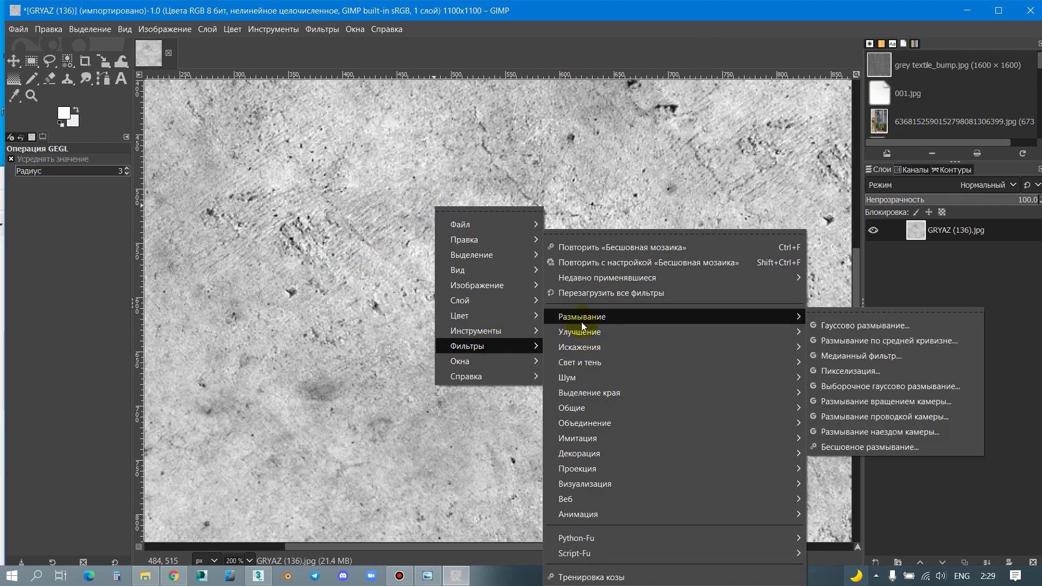
{"action": "left_click", "coordinate": [879, 329]}
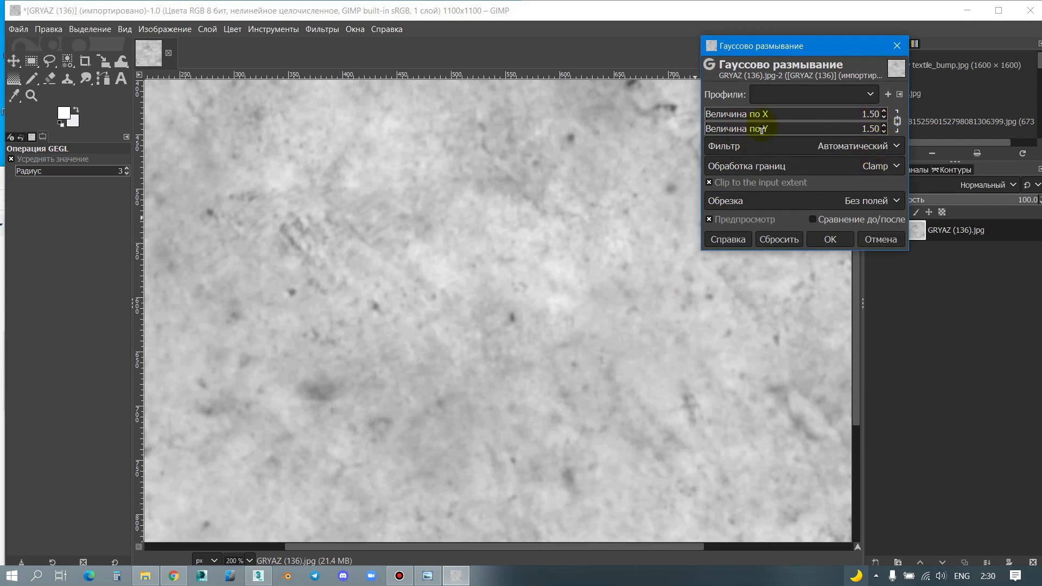
{"action": "left_click", "coordinate": [821, 223]}
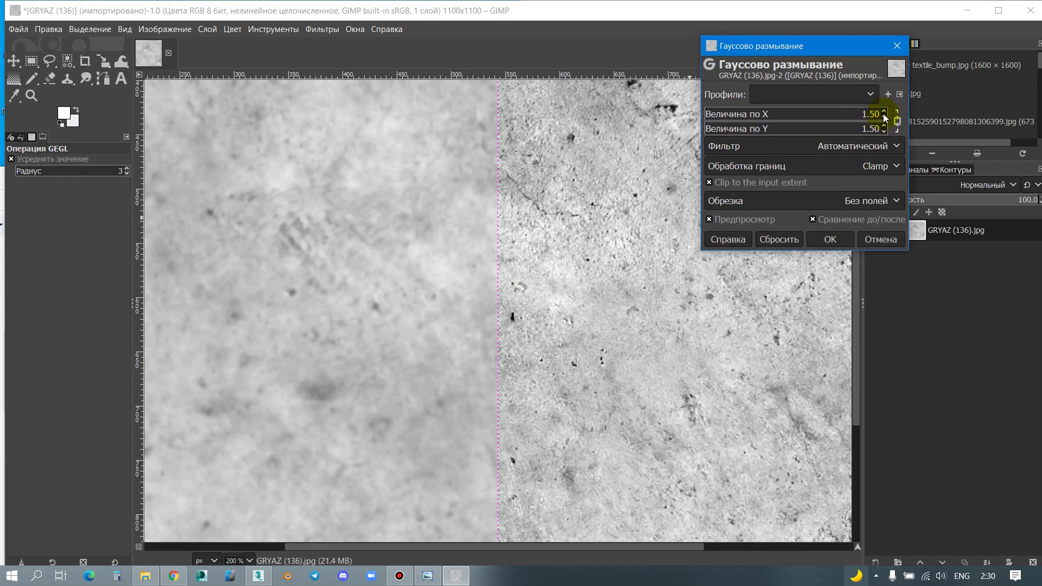
{"action": "left_click_drag", "start_coordinate": [875, 116], "coordinate": [704, 119]}
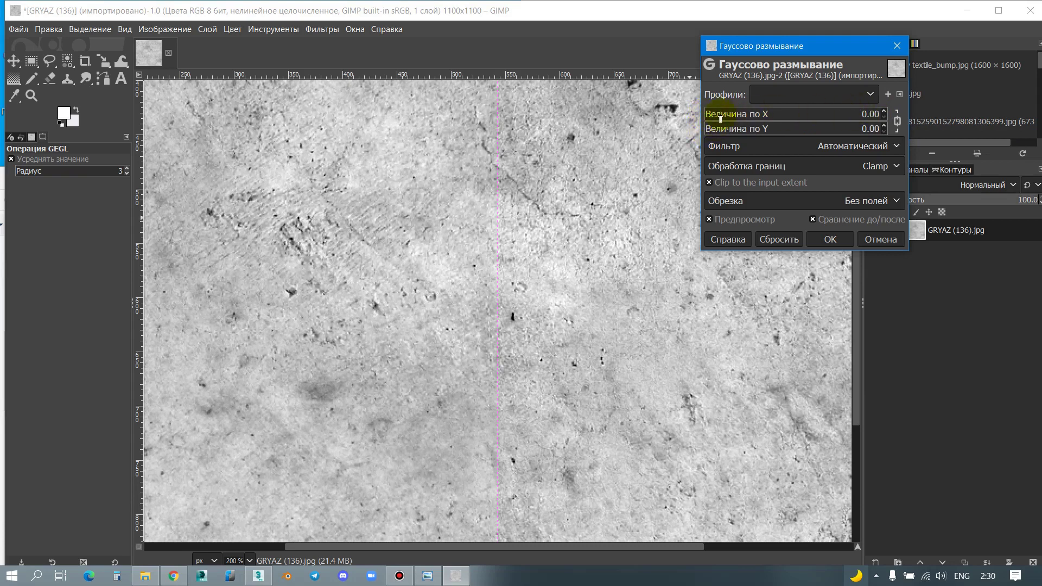
{"action": "left_click_drag", "start_coordinate": [721, 118], "coordinate": [704, 120]}
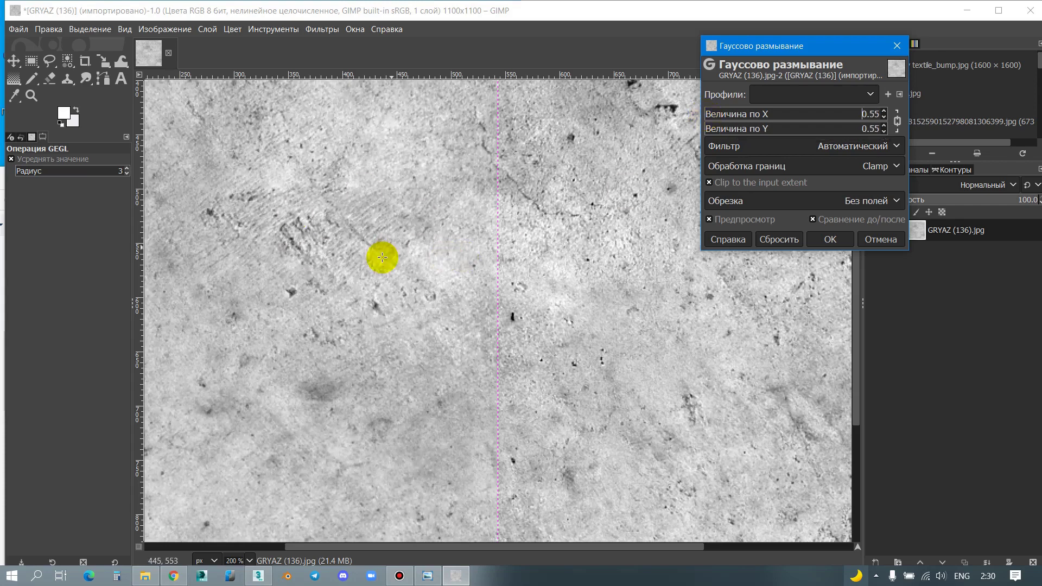
{"action": "left_click", "coordinate": [824, 240]}
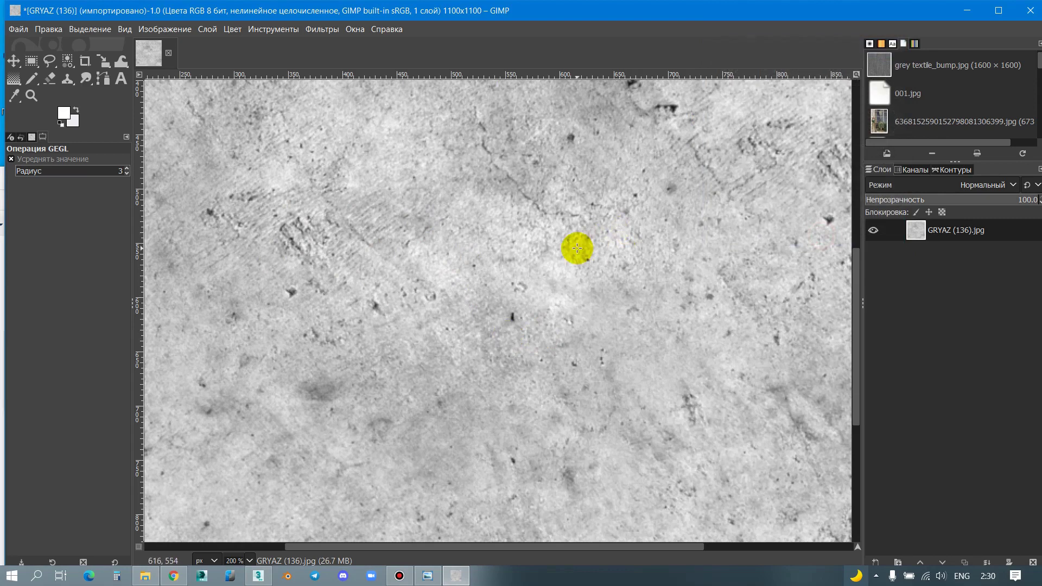
{"action": "scroll", "coordinate": [496, 337], "scroll_direction": "down", "scroll_amount": 1, "text": "ctrl"}
{"action": "scroll", "coordinate": [507, 332], "scroll_direction": "down", "scroll_amount": 1, "text": "ctrl"}
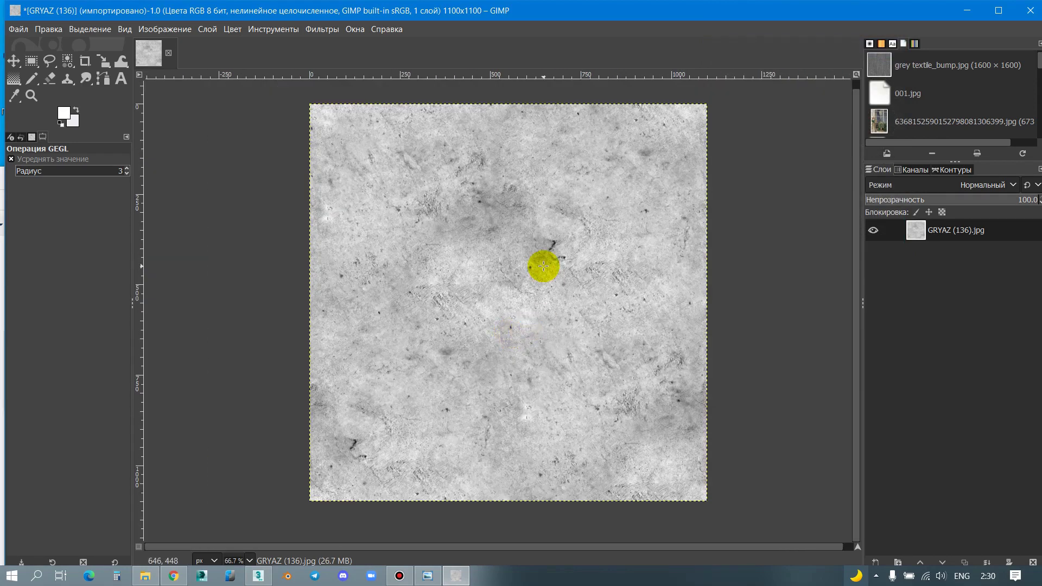
Step: Export the texture as fabric 001 gryaz.jpg at quality 95, then quit GIMP discarding changes
{"action": "key", "text": "ctrl+shift+e"}
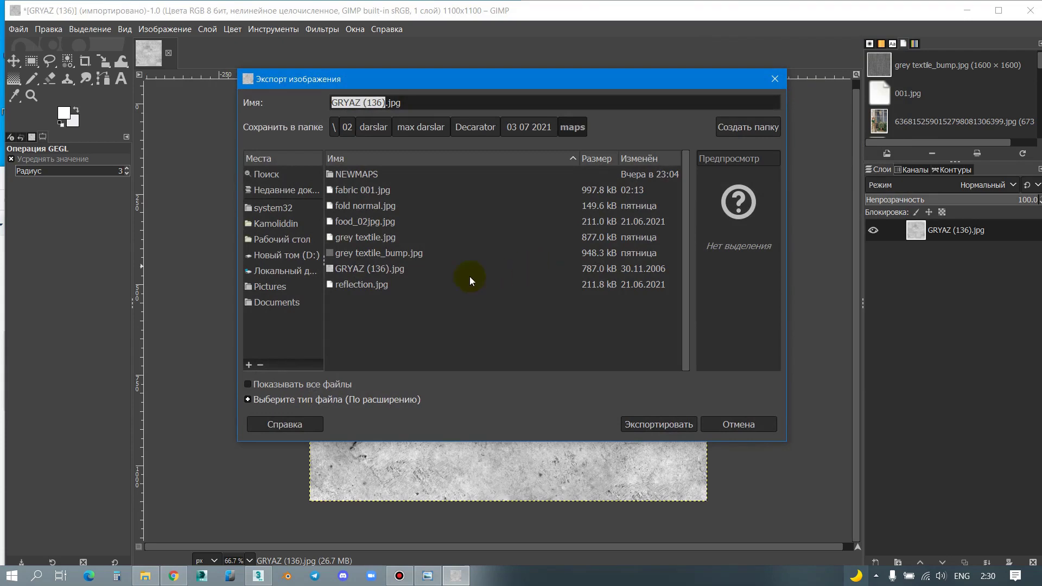
{"action": "left_click", "coordinate": [361, 191]}
{"action": "type", "text": "fabric 001 gryaz"}
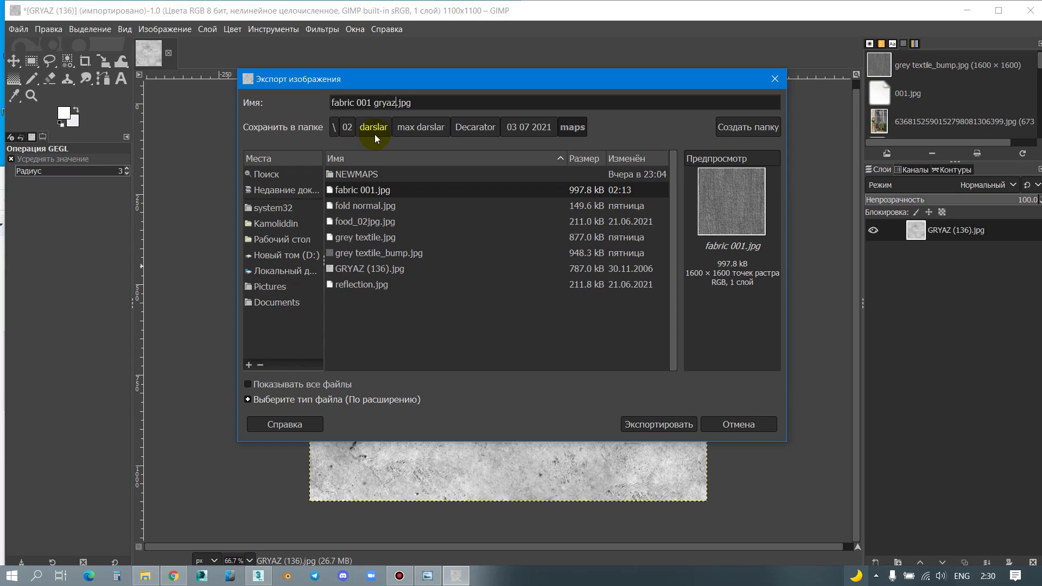
{"action": "key", "text": "Return"}
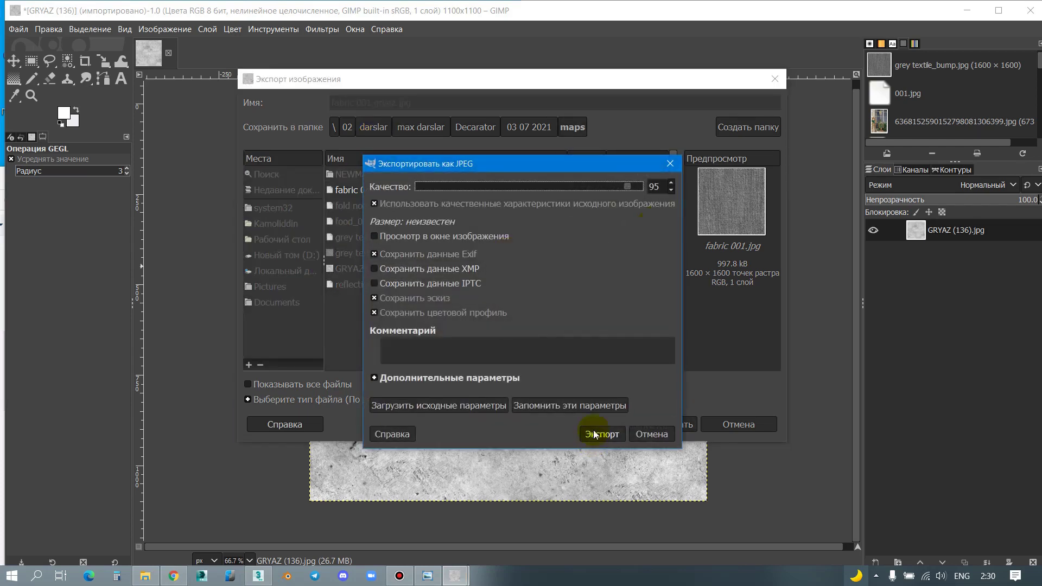
{"action": "left_click", "coordinate": [599, 430]}
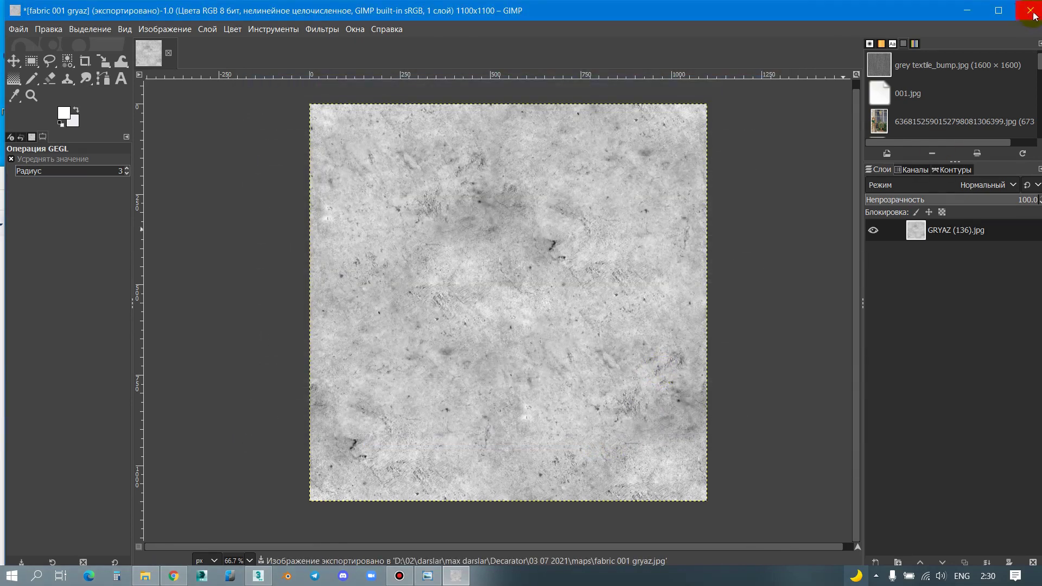
{"action": "left_click", "coordinate": [1034, 15]}
{"action": "left_click", "coordinate": [228, 283]}
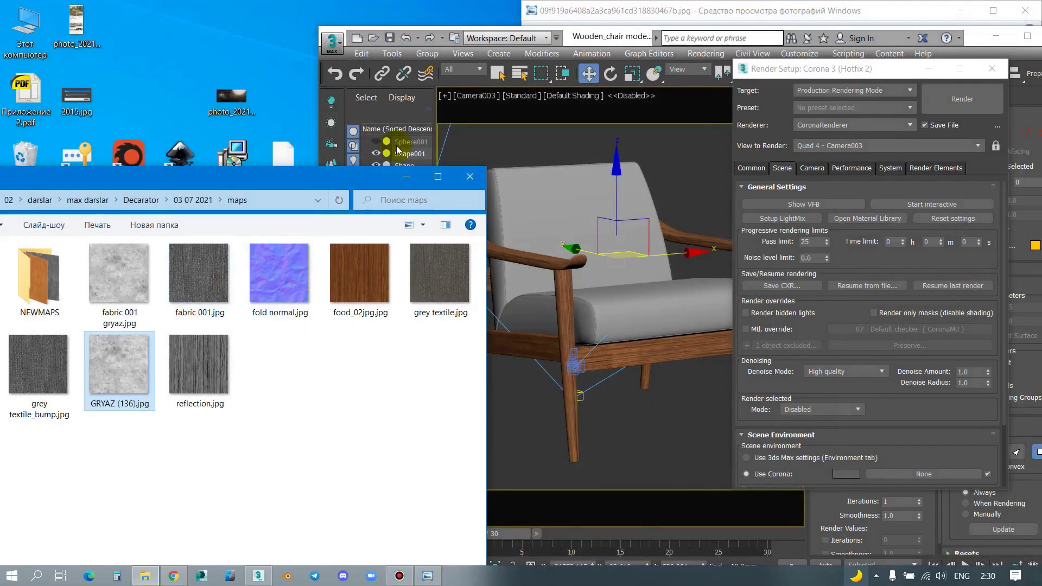
Step: Maximise 3ds Max, open the Slate Material Editor and position the fabrick 001 node
{"action": "left_click_drag", "start_coordinate": [608, 45], "coordinate": [572, 38]}
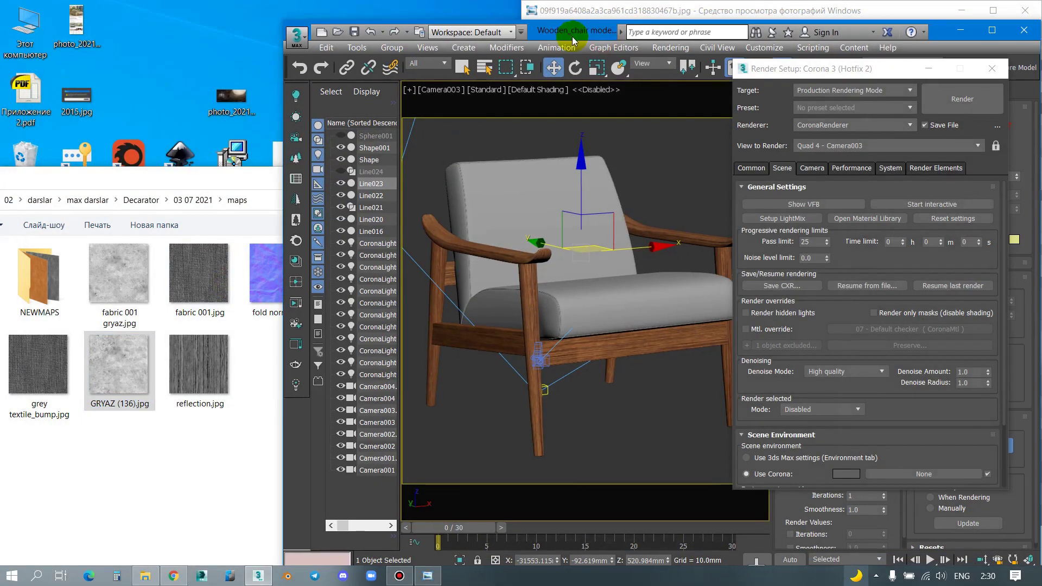
{"action": "double_click", "coordinate": [572, 27]}
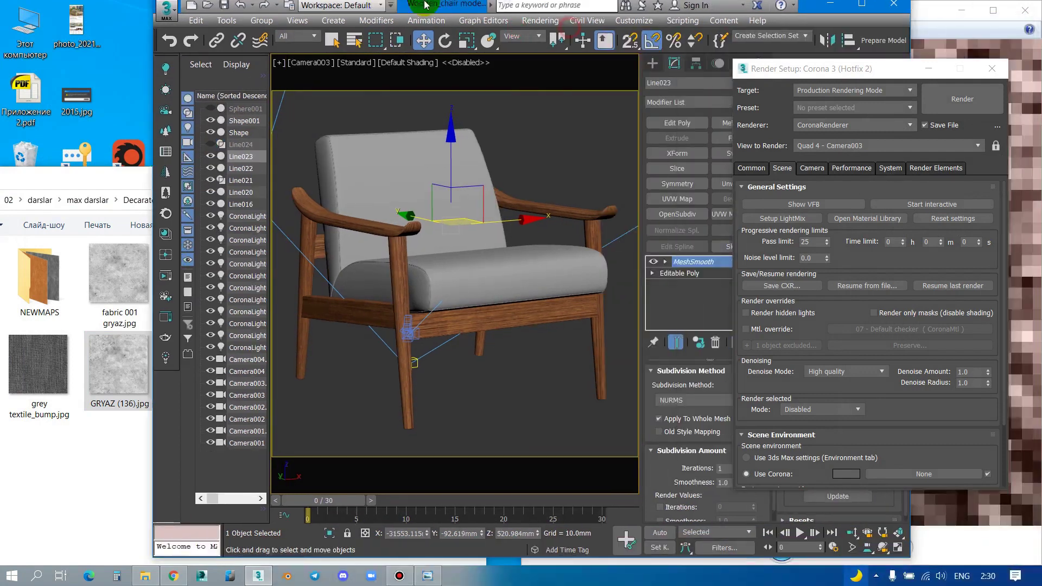
{"action": "left_click", "coordinate": [885, 44]}
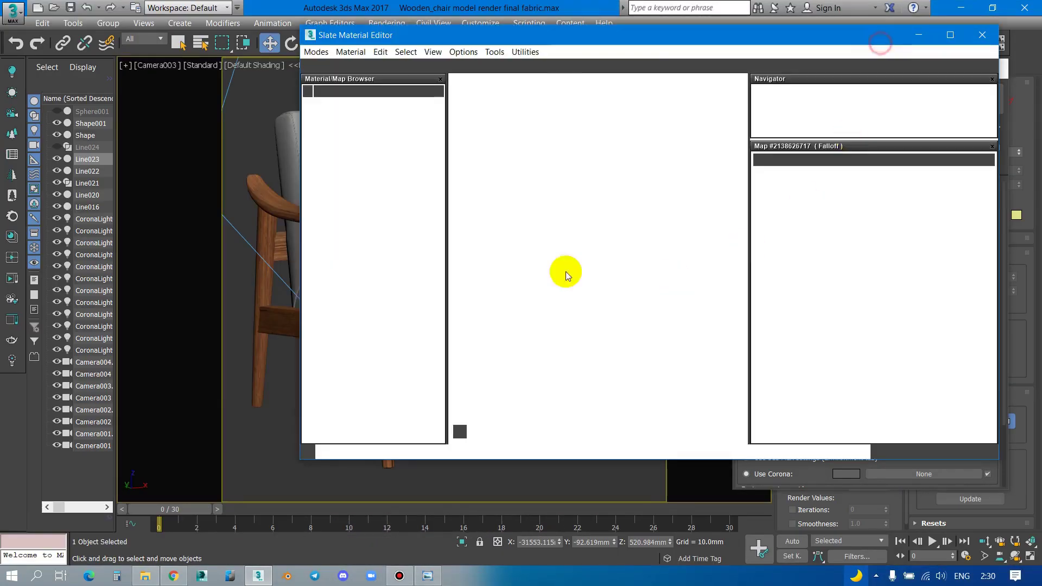
{"action": "scroll", "coordinate": [588, 134], "scroll_direction": "down", "scroll_amount": 2}
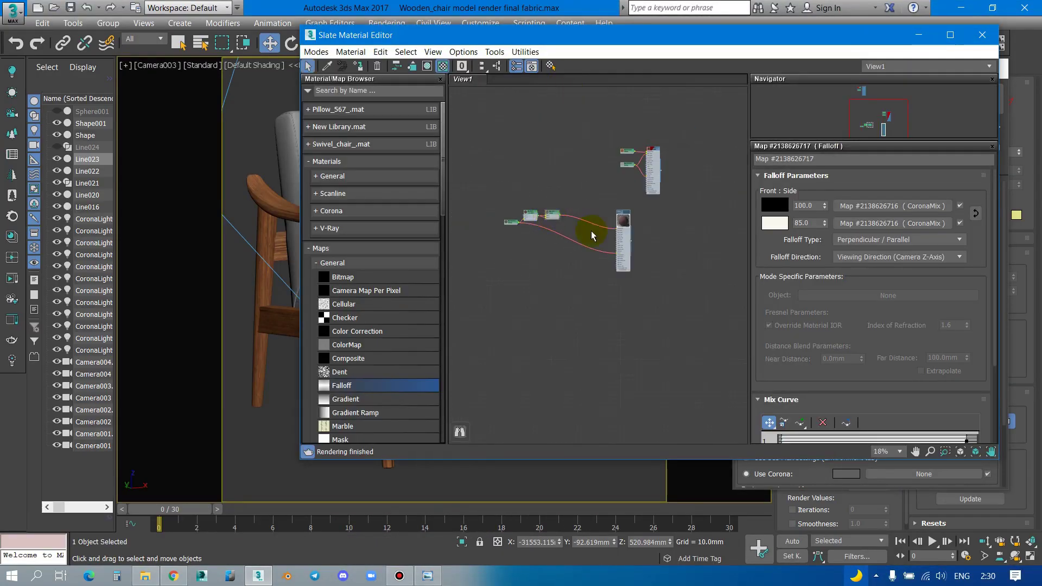
{"action": "middle_click_drag", "start_coordinate": [678, 217], "coordinate": [643, 190]}
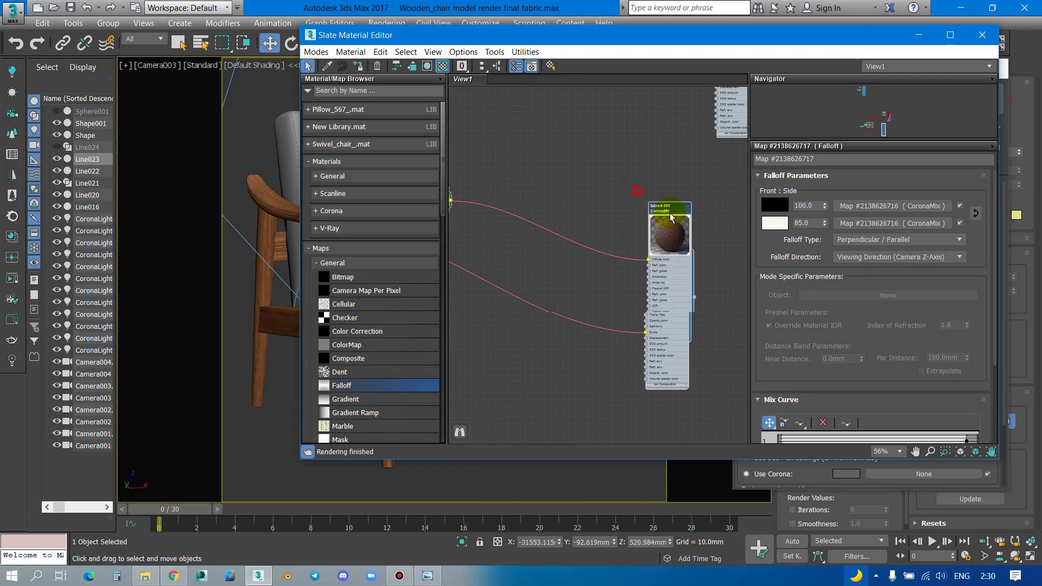
{"action": "middle_click_drag", "start_coordinate": [609, 256], "coordinate": [672, 293]}
{"action": "scroll", "coordinate": [597, 283], "scroll_direction": "up", "scroll_amount": 2}
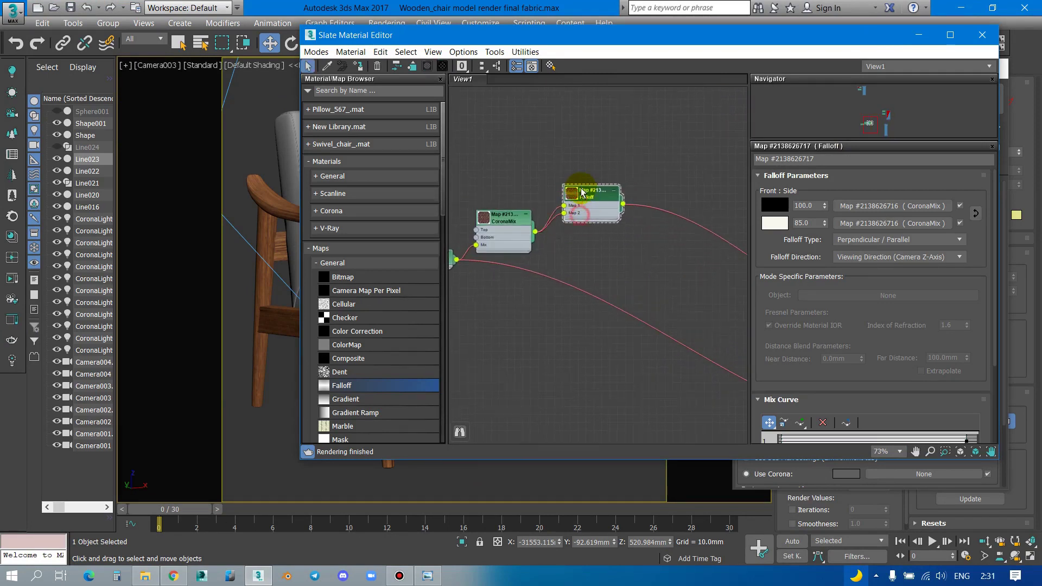
{"action": "right_click", "coordinate": [515, 210]}
{"action": "scroll", "coordinate": [532, 193], "scroll_direction": "down", "scroll_amount": 8}
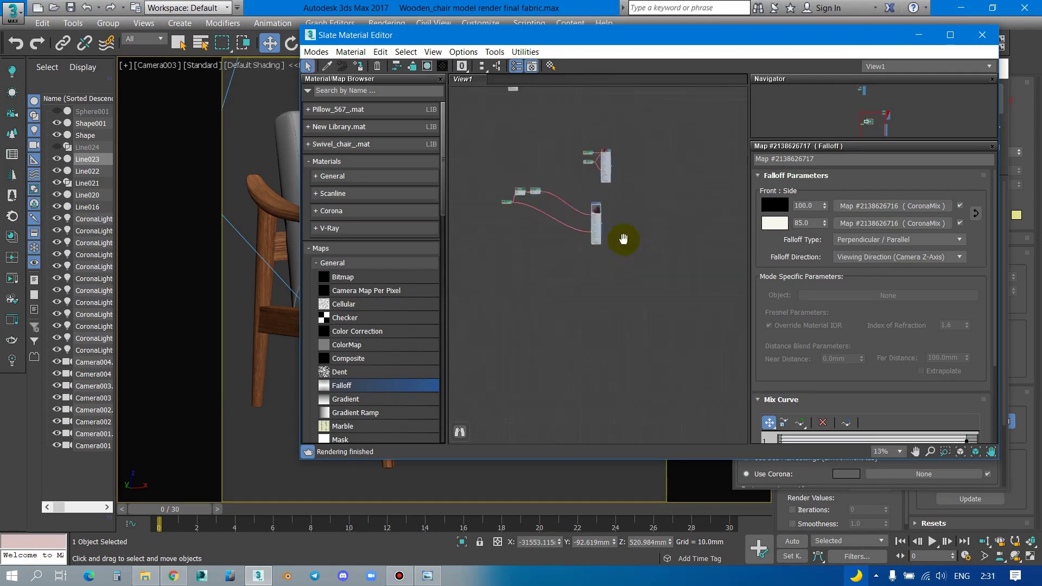
{"action": "scroll", "coordinate": [684, 279], "scroll_direction": "up", "scroll_amount": 3}
{"action": "scroll", "coordinate": [705, 279], "scroll_direction": "up", "scroll_amount": 2}
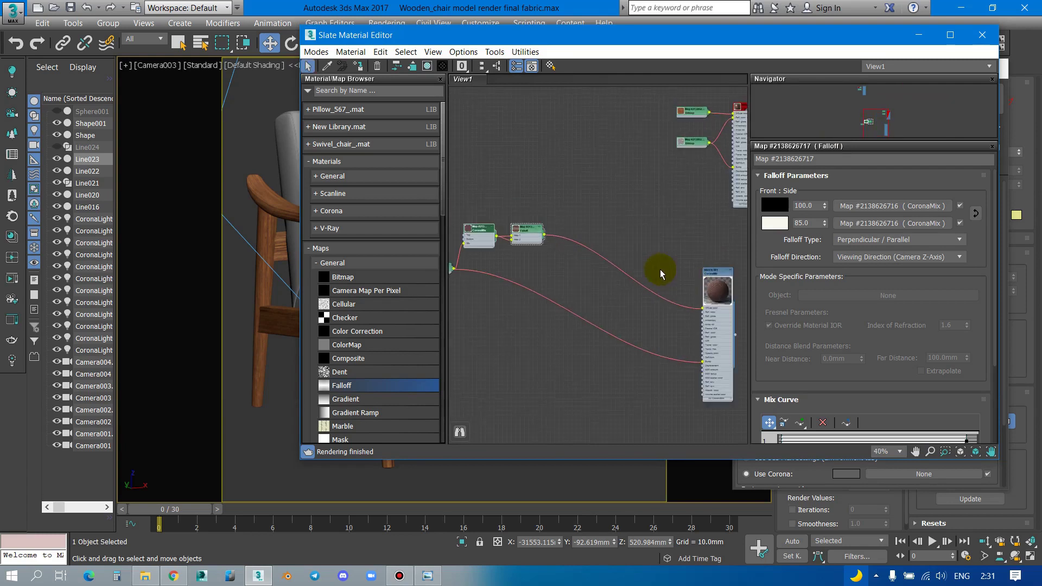
{"action": "left_click_drag", "start_coordinate": [704, 279], "coordinate": [602, 232]}
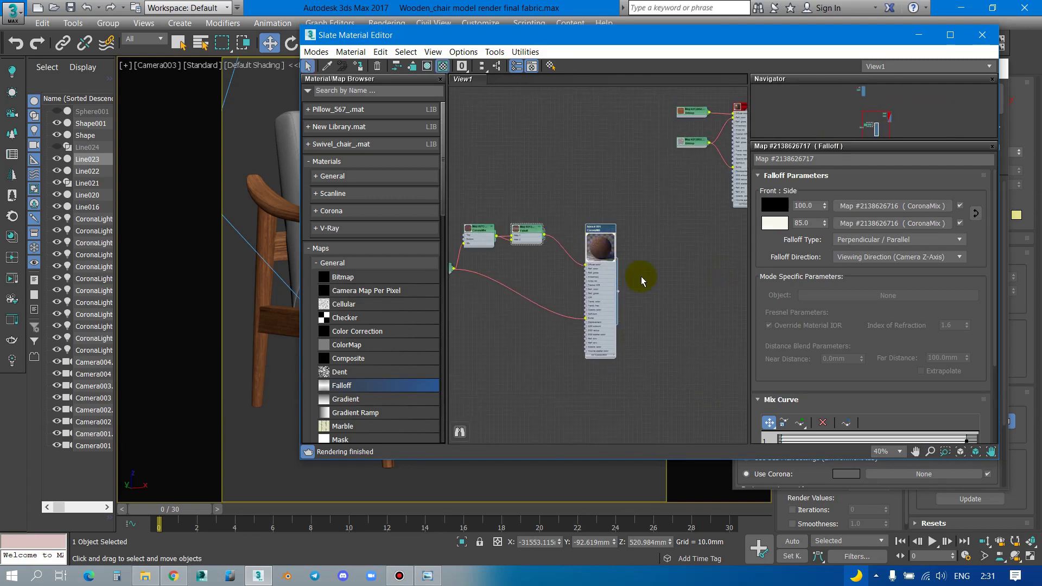
Step: Add a CoronaLightMtl node by mistake and delete it
{"action": "left_click", "coordinate": [317, 264]}
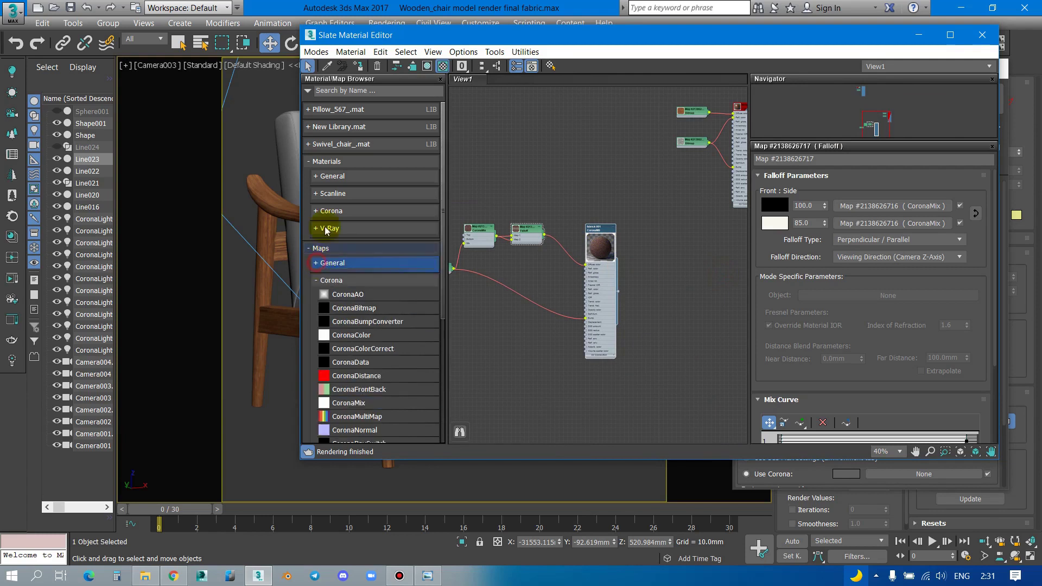
{"action": "left_click", "coordinate": [316, 210]}
{"action": "mouse_move", "coordinate": [374, 252]}
{"action": "left_mouse_down"}
{"action": "mouse_move", "coordinate": [681, 275]}
{"action": "mouse_move", "coordinate": [688, 296]}
{"action": "left_mouse_up"}
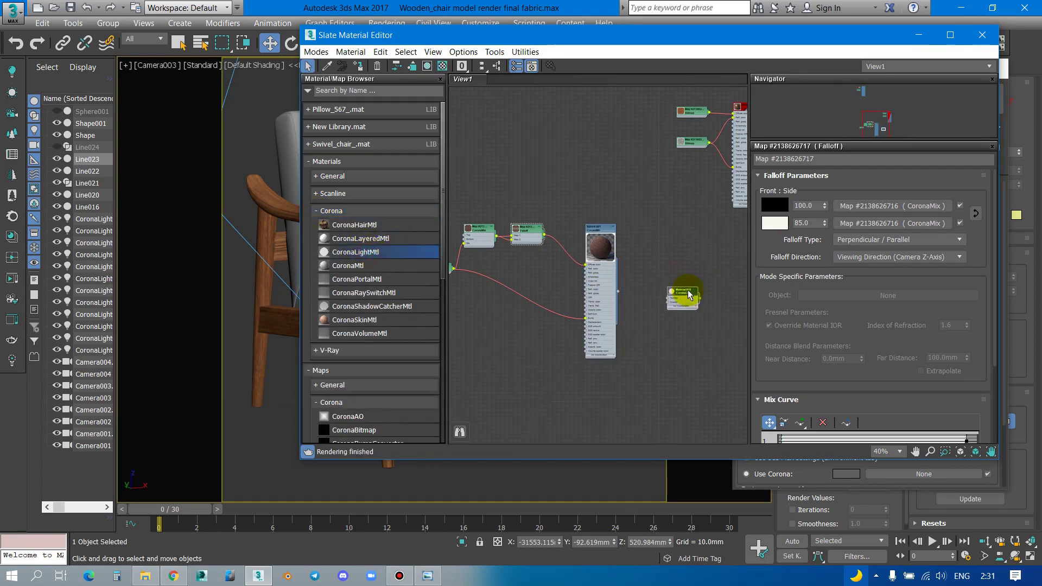
{"action": "scroll", "coordinate": [685, 296], "scroll_direction": "up", "scroll_amount": 5}
{"action": "right_click", "coordinate": [683, 300]}
{"action": "left_click", "coordinate": [619, 379]}
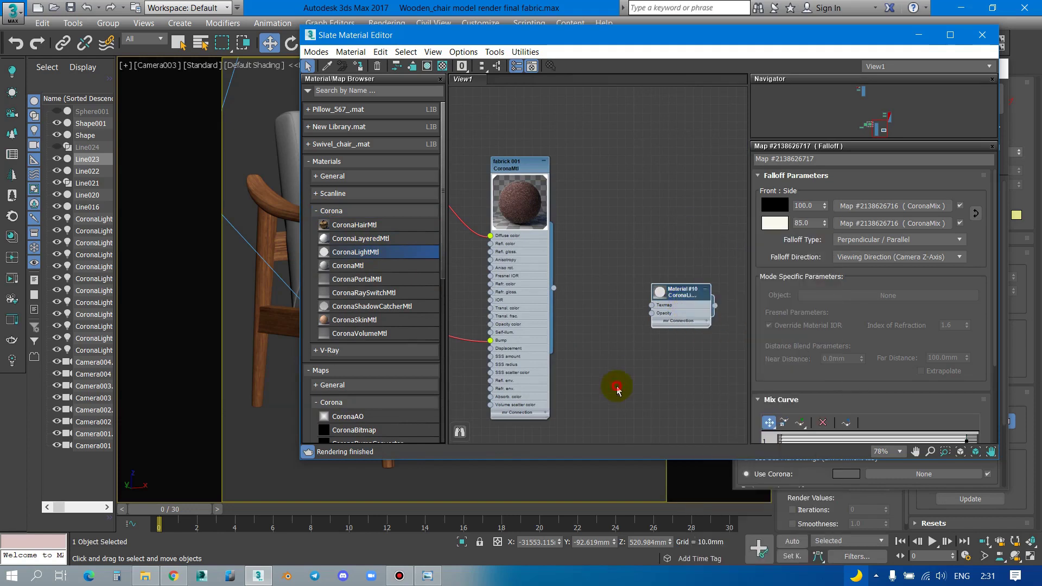
{"action": "key", "text": "Delete"}
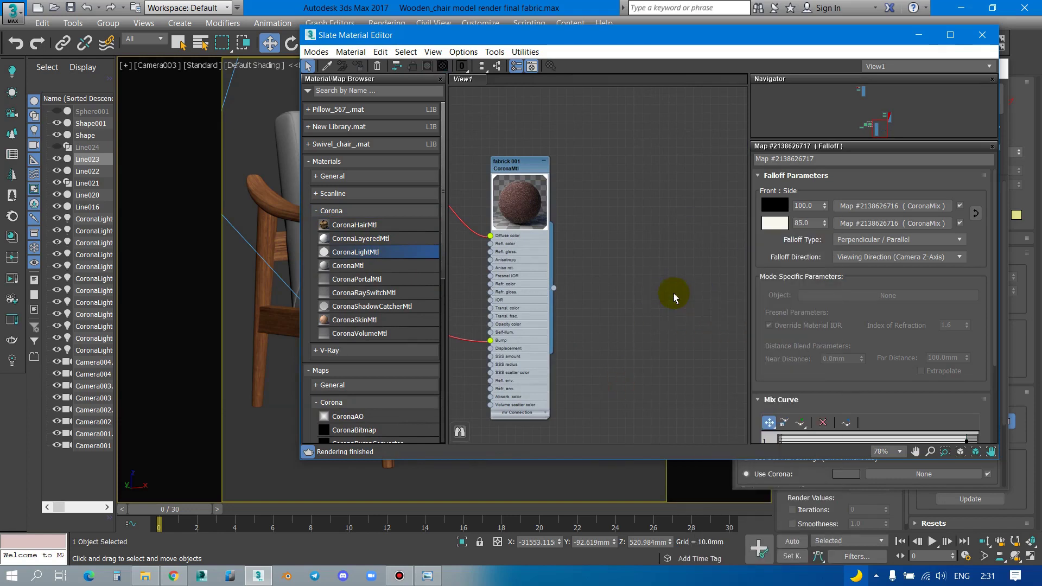
Step: Add a CoronaLayeredMtl node (Material #11) to the graph
{"action": "left_click", "coordinate": [352, 265]}
{"action": "left_click", "coordinate": [376, 240]}
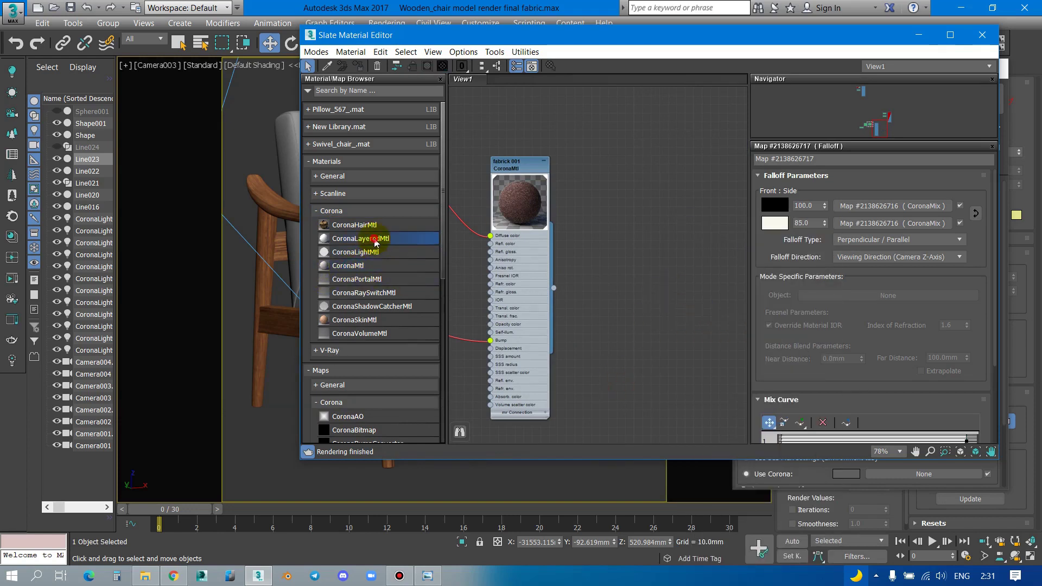
{"action": "left_click_drag", "start_coordinate": [434, 244], "coordinate": [679, 234]}
{"action": "scroll", "coordinate": [603, 216], "scroll_direction": "down", "scroll_amount": 5}
{"action": "scroll", "coordinate": [605, 222], "scroll_direction": "down", "scroll_amount": 3}
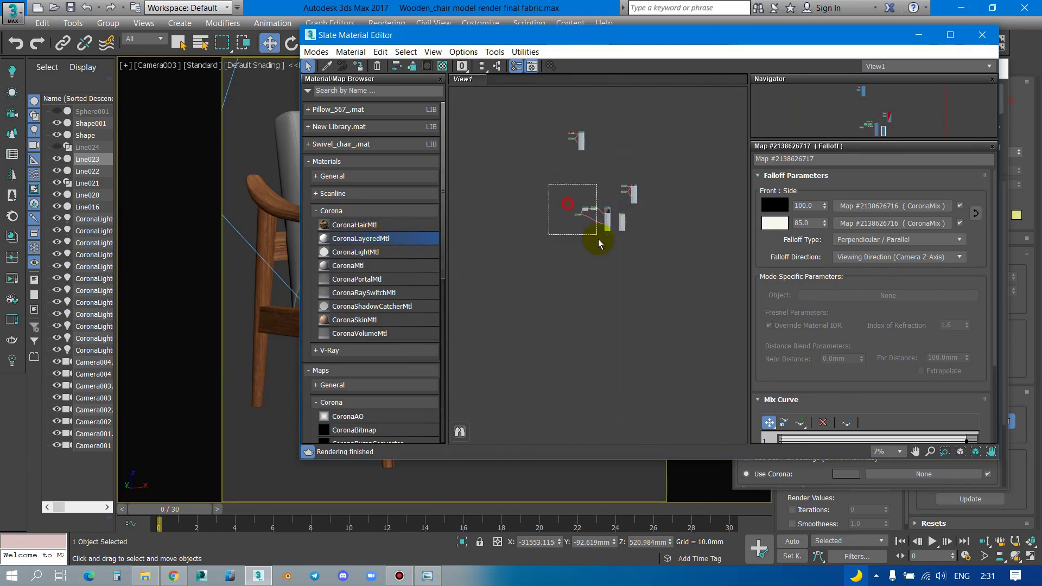
{"action": "scroll", "coordinate": [607, 227], "scroll_direction": "up", "scroll_amount": 4}
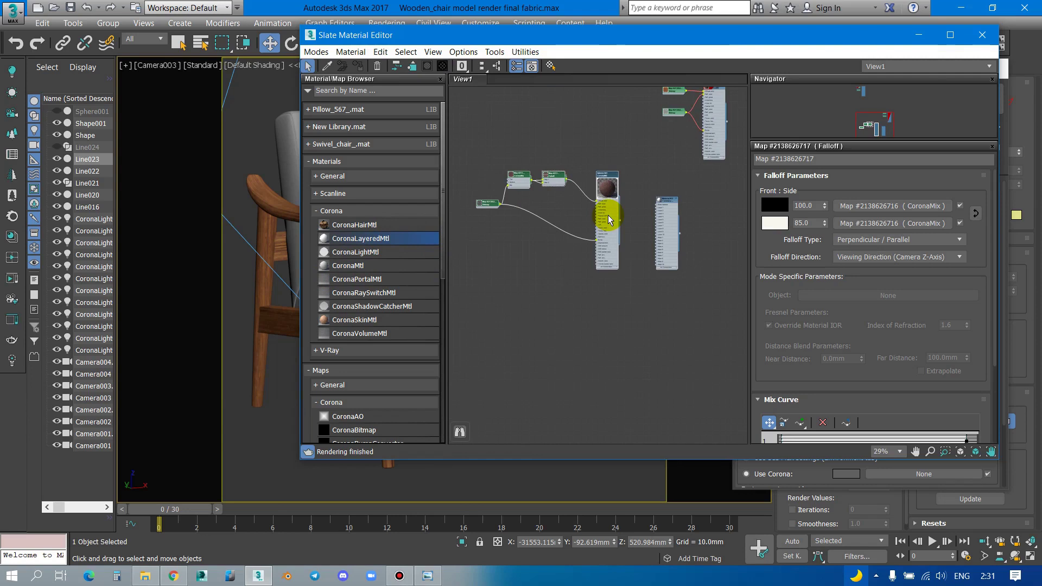
Step: Duplicate the fabrick 001 material and its map nodes below the original
{"action": "right_click", "coordinate": [611, 189]}
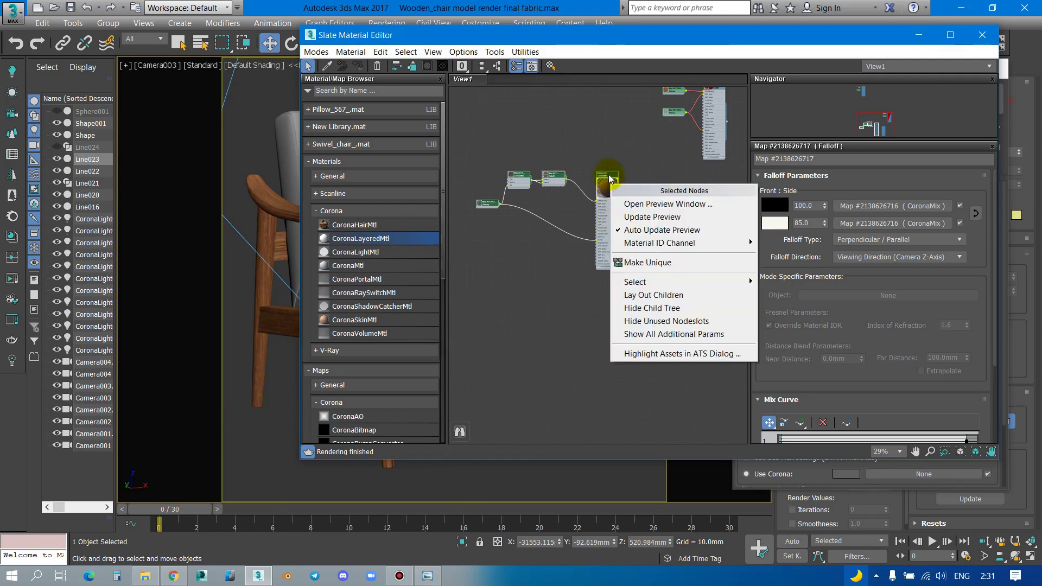
{"action": "left_click", "coordinate": [604, 144]}
{"action": "left_click_drag", "start_coordinate": [627, 145], "coordinate": [489, 306]}
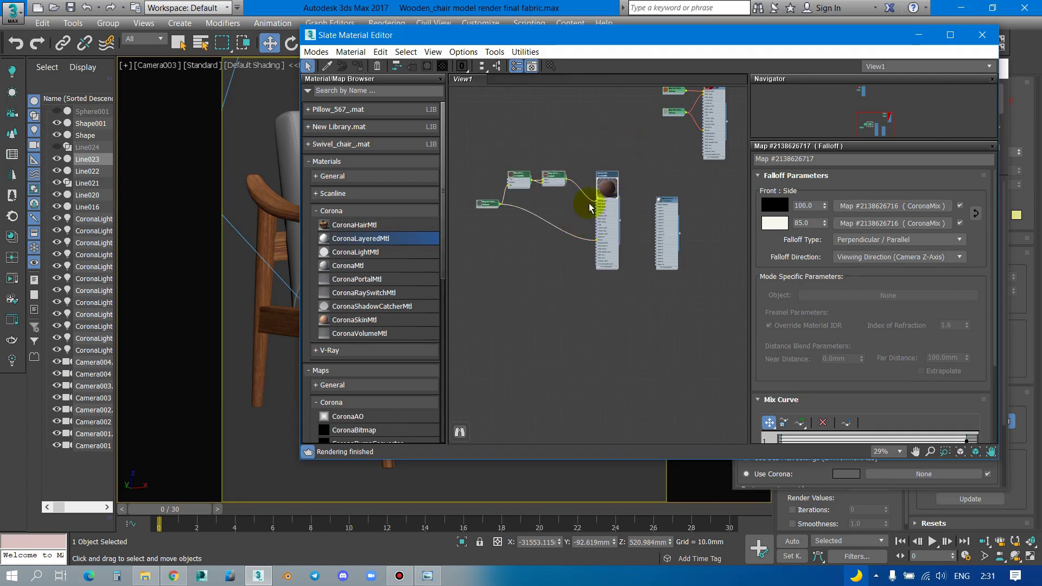
{"action": "left_click_drag", "start_coordinate": [607, 190], "coordinate": [601, 304], "text": "shift"}
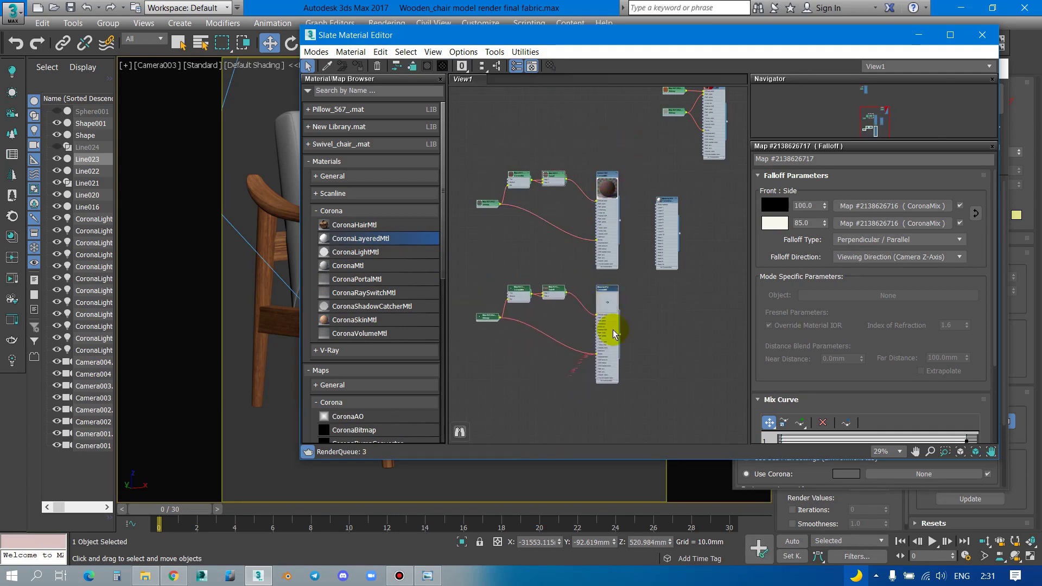
{"action": "scroll", "coordinate": [619, 315], "scroll_direction": "up", "scroll_amount": 4}
{"action": "scroll", "coordinate": [576, 258], "scroll_direction": "down", "scroll_amount": 3}
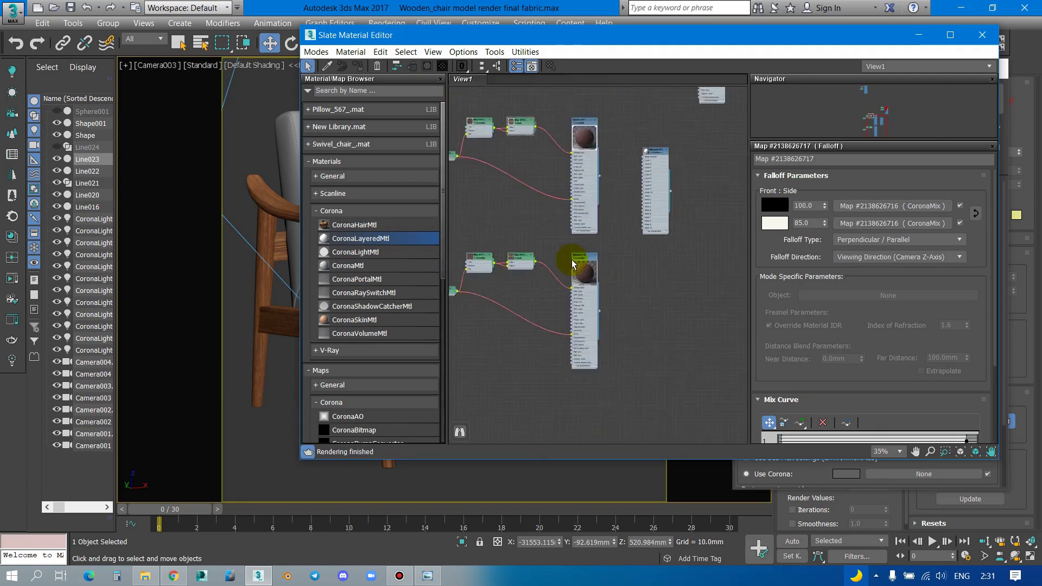
{"action": "scroll", "coordinate": [629, 198], "scroll_direction": "down", "scroll_amount": 2}
{"action": "scroll", "coordinate": [604, 199], "scroll_direction": "up", "scroll_amount": 2}
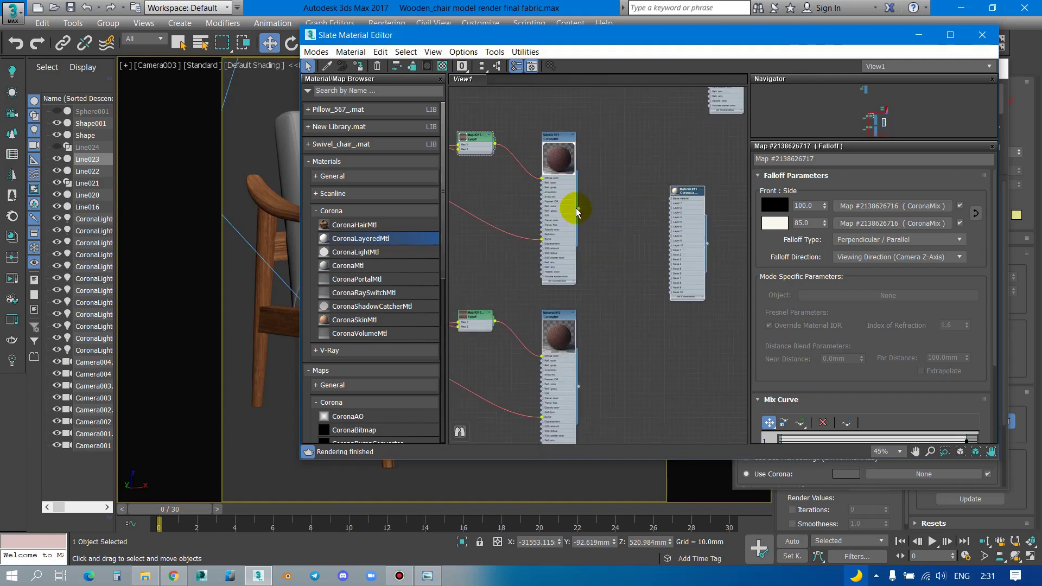
Step: Wire fabrick 001 as the layered material's base and Material #12 as Layer 1
{"action": "left_click_drag", "start_coordinate": [578, 212], "coordinate": [672, 199]}
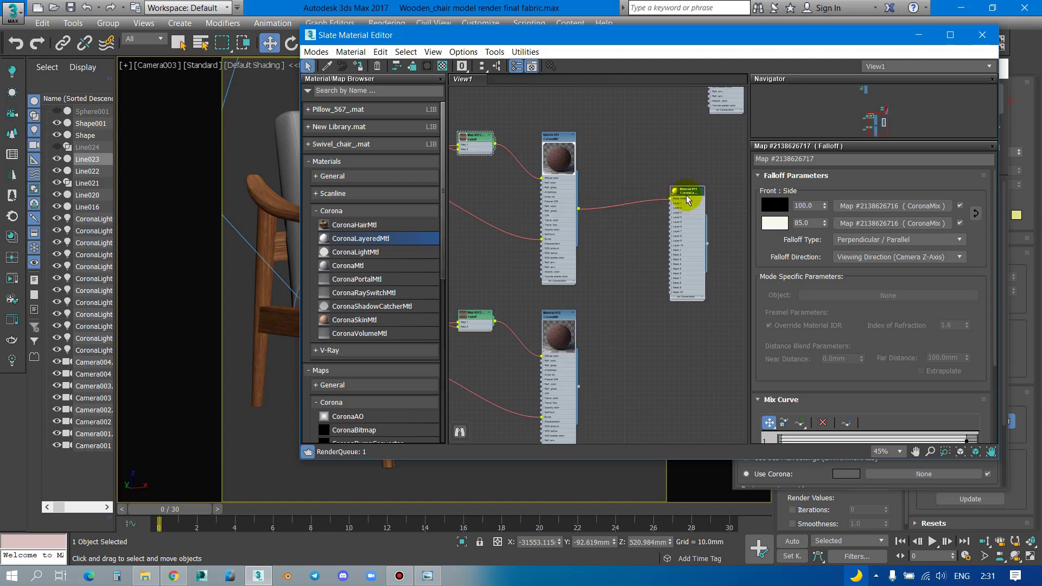
{"action": "scroll", "coordinate": [676, 198], "scroll_direction": "up", "scroll_amount": 2}
{"action": "scroll", "coordinate": [533, 360], "scroll_direction": "down", "scroll_amount": 2}
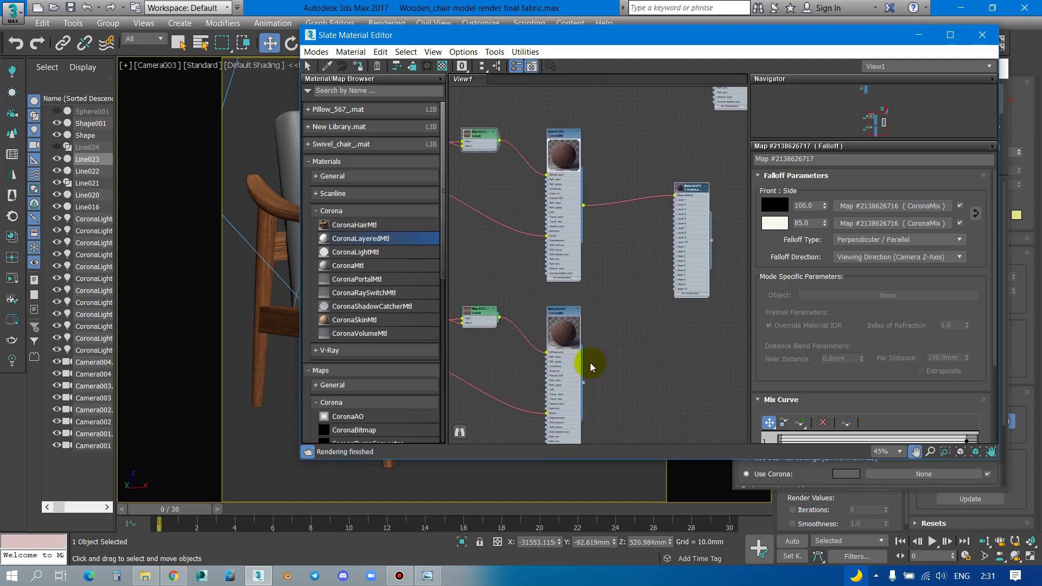
{"action": "left_click_drag", "start_coordinate": [584, 383], "coordinate": [673, 208]}
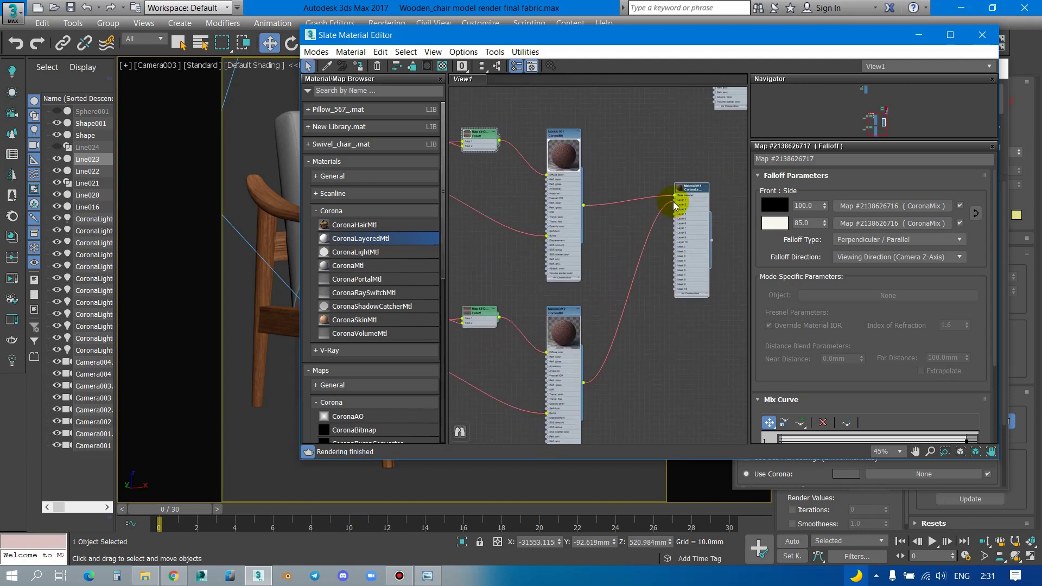
{"action": "scroll", "coordinate": [679, 201], "scroll_direction": "up", "scroll_amount": 3}
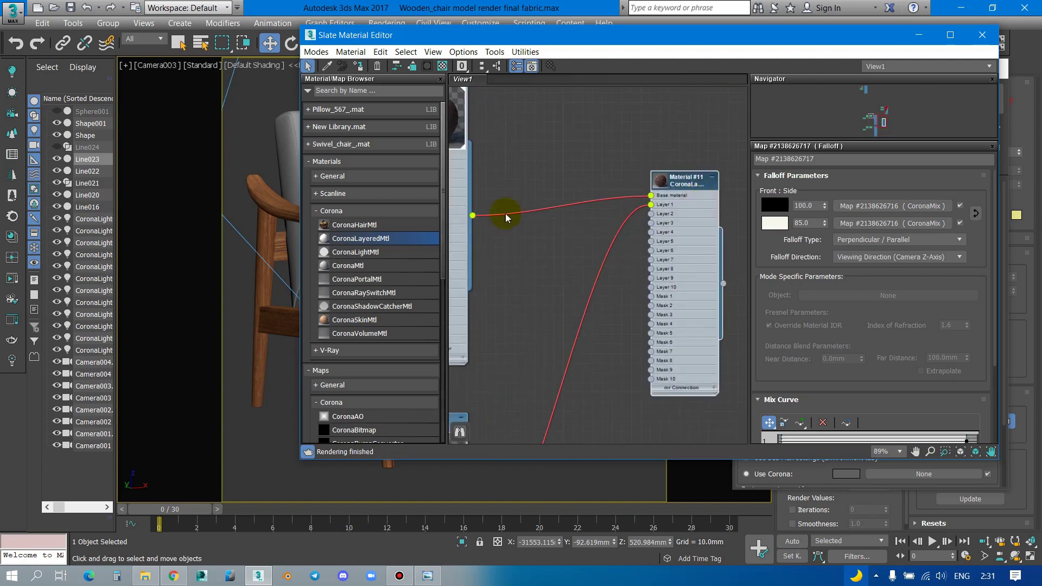
{"action": "scroll", "coordinate": [643, 185], "scroll_direction": "down", "scroll_amount": 2}
{"action": "scroll", "coordinate": [646, 195], "scroll_direction": "down", "scroll_amount": 2}
{"action": "scroll", "coordinate": [629, 203], "scroll_direction": "down", "scroll_amount": 2}
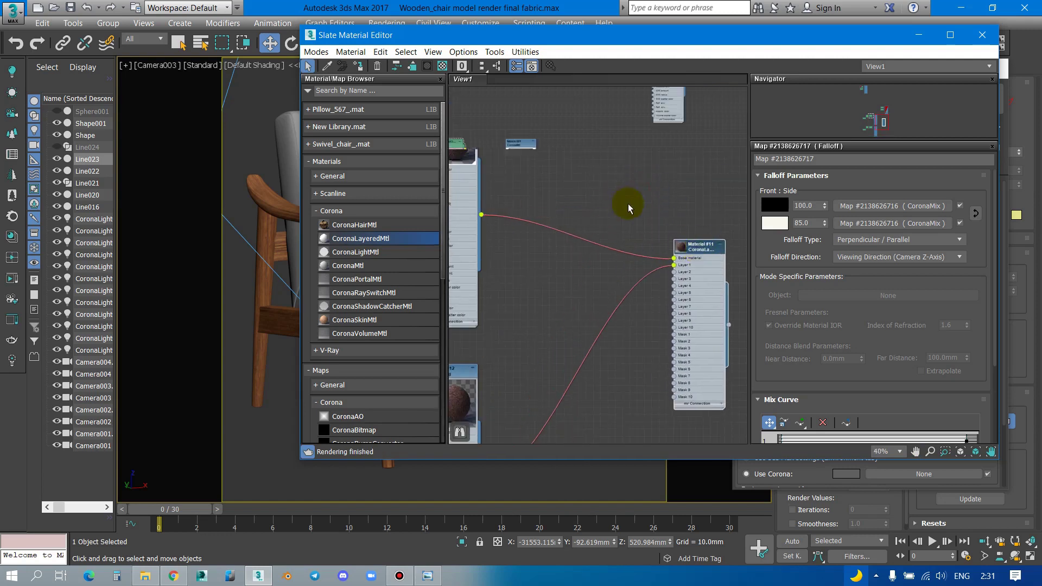
{"action": "scroll", "coordinate": [626, 244], "scroll_direction": "down", "scroll_amount": 2}
{"action": "scroll", "coordinate": [625, 273], "scroll_direction": "up", "scroll_amount": 5}
{"action": "scroll", "coordinate": [600, 244], "scroll_direction": "down", "scroll_amount": 2}
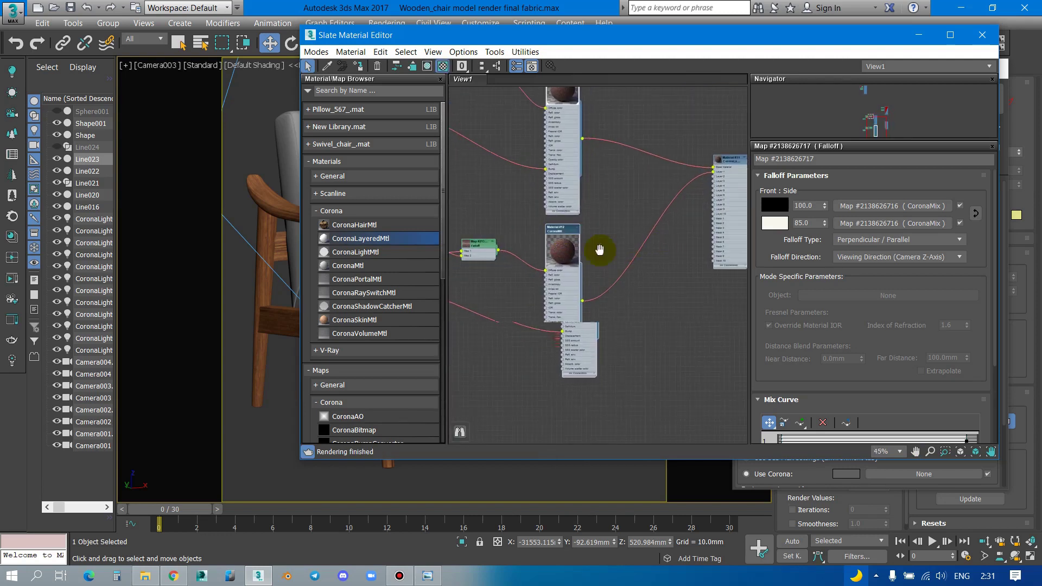
{"action": "scroll", "coordinate": [587, 201], "scroll_direction": "up", "scroll_amount": 2}
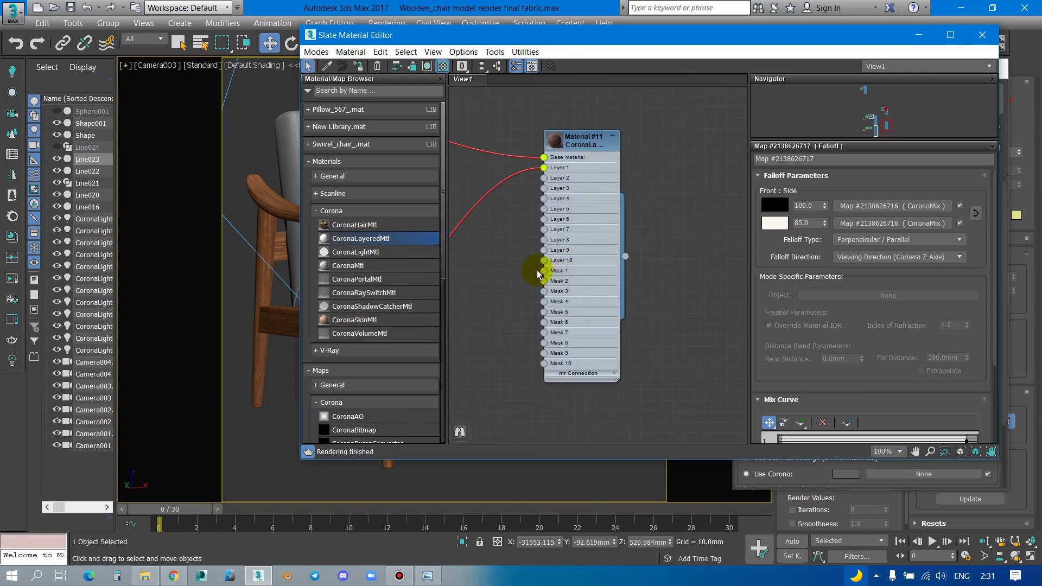
Step: Load the fabric 001 gryaz.jpg dirt image as a Bitmap into Material #11's Mask 1 input
{"action": "left_click_drag", "start_coordinate": [542, 274], "coordinate": [501, 318]}
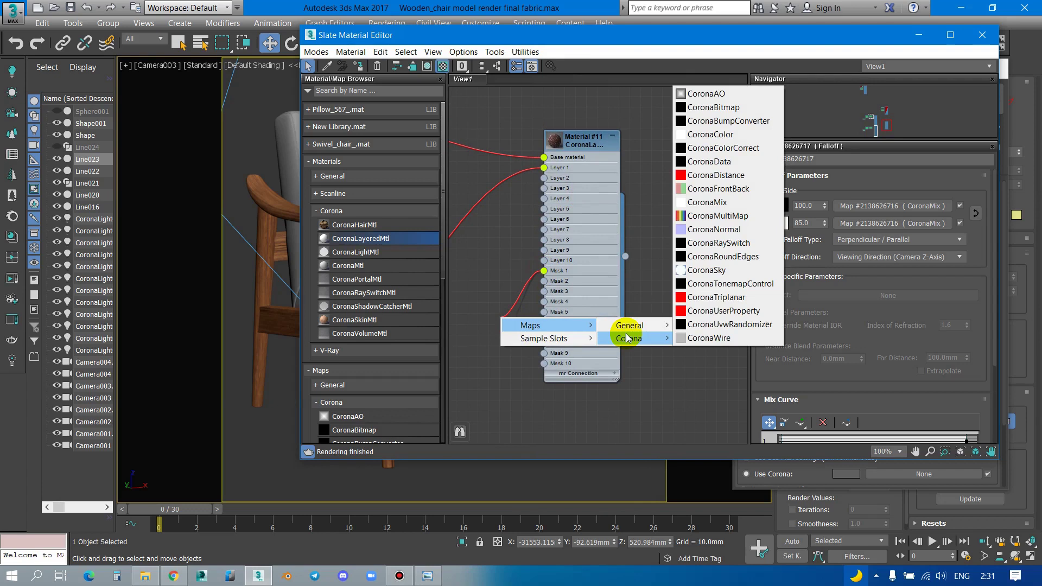
{"action": "mouse_move", "coordinate": [630, 324]}
{"action": "left_click", "coordinate": [718, 103]}
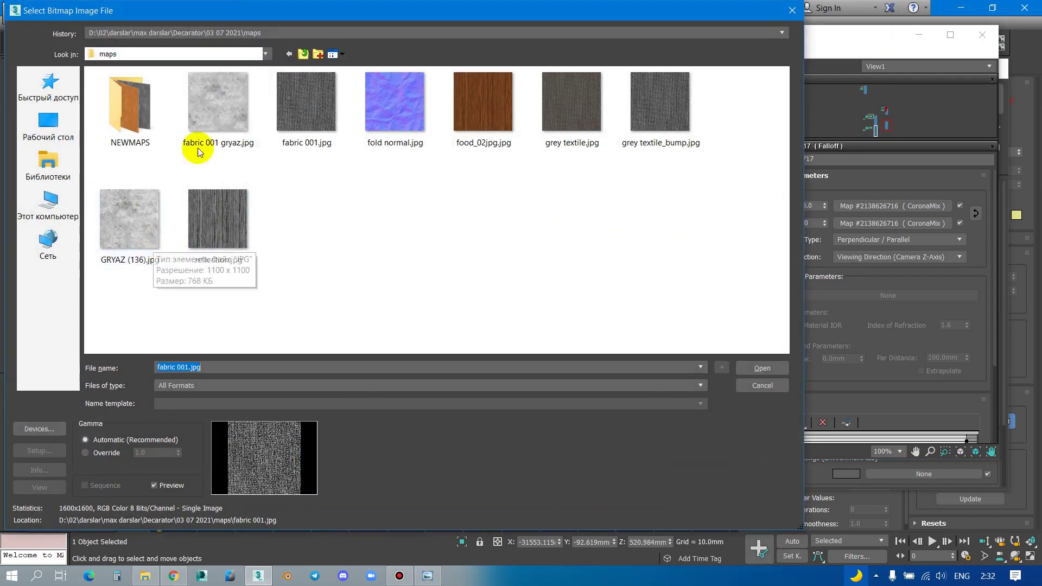
{"action": "left_click", "coordinate": [198, 152]}
{"action": "double_click", "coordinate": [239, 96]}
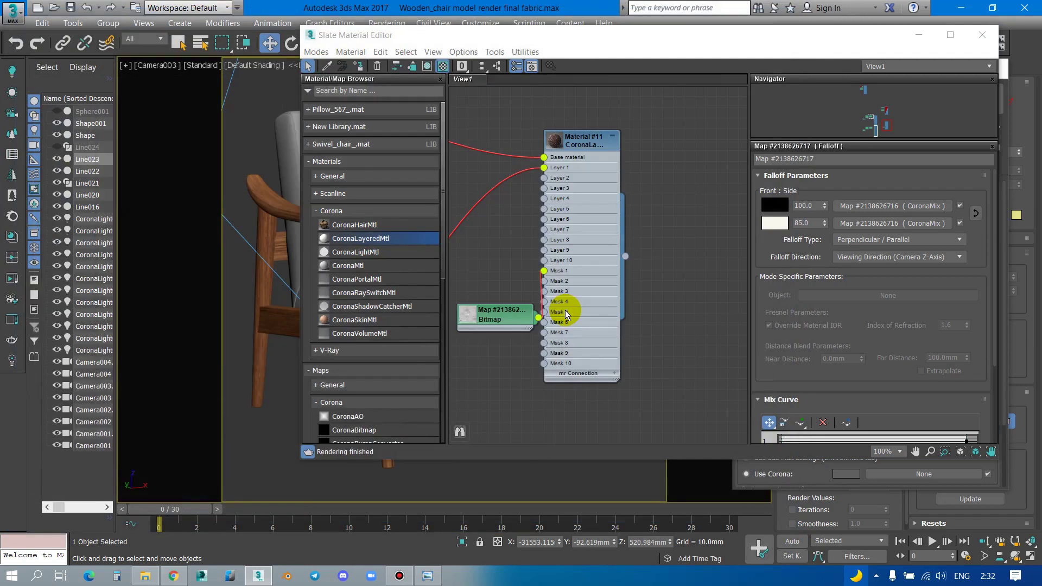
Step: Tidy the node view and display Material #11's layer and mask parameters
{"action": "scroll", "coordinate": [565, 310], "scroll_direction": "down", "scroll_amount": 1}
{"action": "left_click_drag", "start_coordinate": [523, 303], "coordinate": [690, 296]}
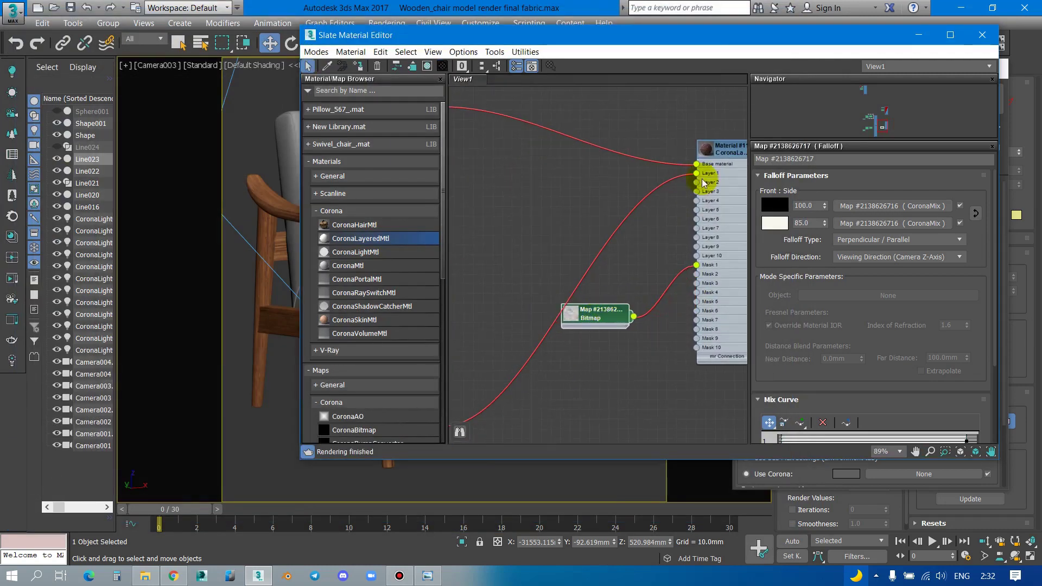
{"action": "double_click", "coordinate": [705, 183]}
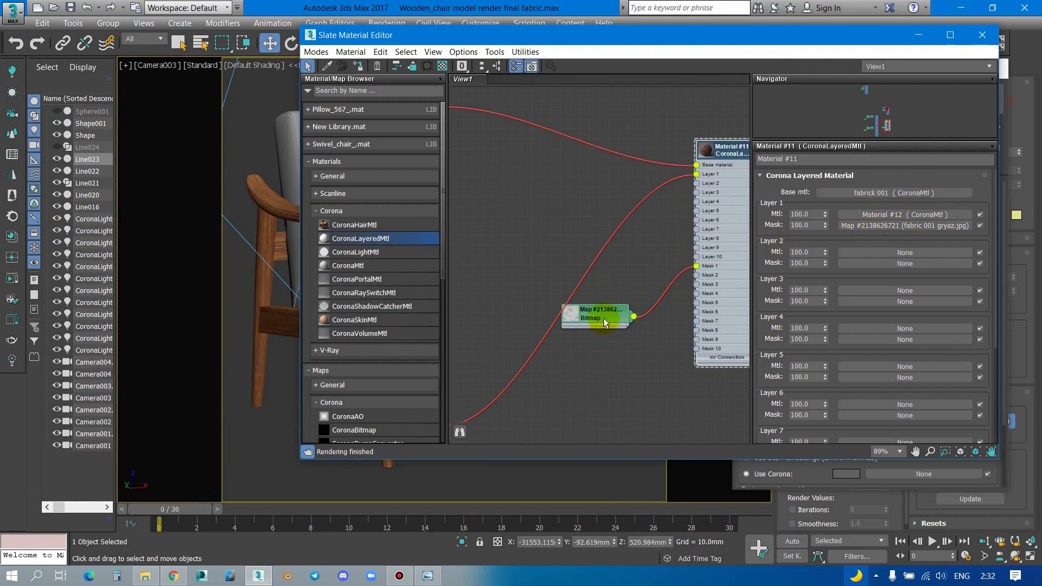
{"action": "left_click_drag", "start_coordinate": [606, 323], "coordinate": [613, 346]}
{"action": "scroll", "coordinate": [656, 228], "scroll_direction": "down", "scroll_amount": 6}
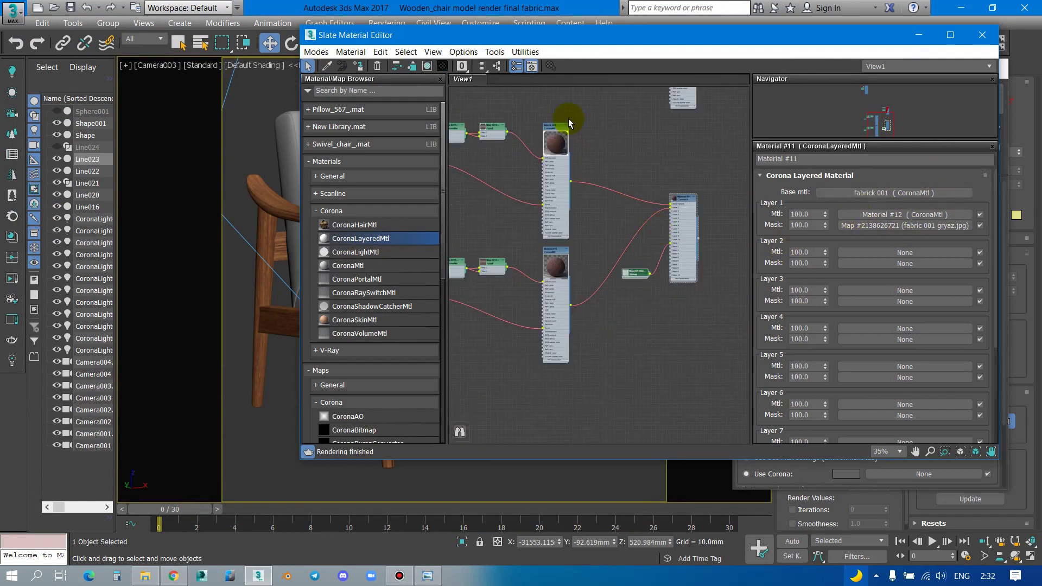
{"action": "scroll", "coordinate": [569, 119], "scroll_direction": "up", "scroll_amount": 2}
{"action": "mouse_move", "coordinate": [536, 209]}
{"action": "middle_mouse_down"}
{"action": "mouse_move", "coordinate": [672, 221]}
{"action": "mouse_move", "coordinate": [634, 211]}
{"action": "middle_mouse_up"}
{"action": "mouse_move", "coordinate": [578, 31]}
{"action": "left_mouse_down"}
{"action": "mouse_move", "coordinate": [586, 42]}
{"action": "mouse_move", "coordinate": [454, 89]}
{"action": "left_mouse_up"}
{"action": "scroll", "coordinate": [585, 337], "scroll_direction": "down", "scroll_amount": 3}
Step: Place the Slate editor beside the chair view and turn on checker preview backgrounds
{"action": "middle_click_drag", "start_coordinate": [585, 338], "coordinate": [528, 349]}
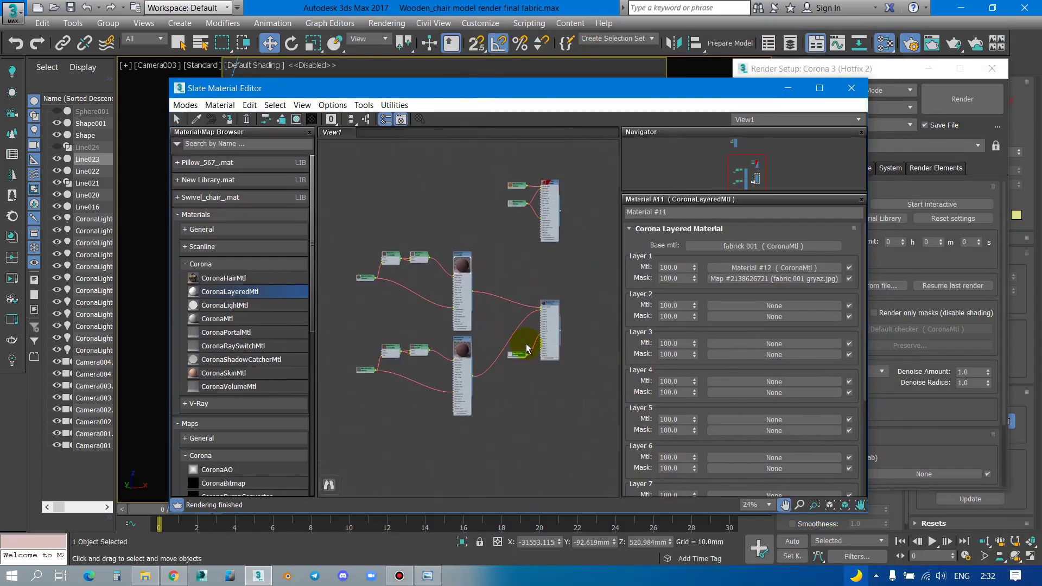
{"action": "scroll", "coordinate": [527, 348], "scroll_direction": "up", "scroll_amount": 2}
{"action": "left_click", "coordinate": [577, 274]}
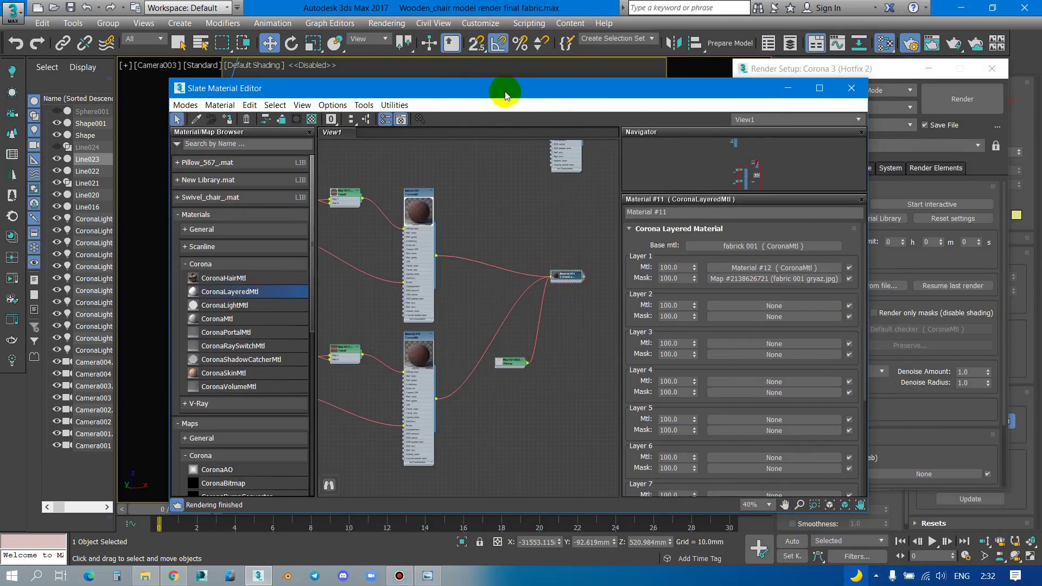
{"action": "left_click_drag", "start_coordinate": [502, 88], "coordinate": [845, 220]}
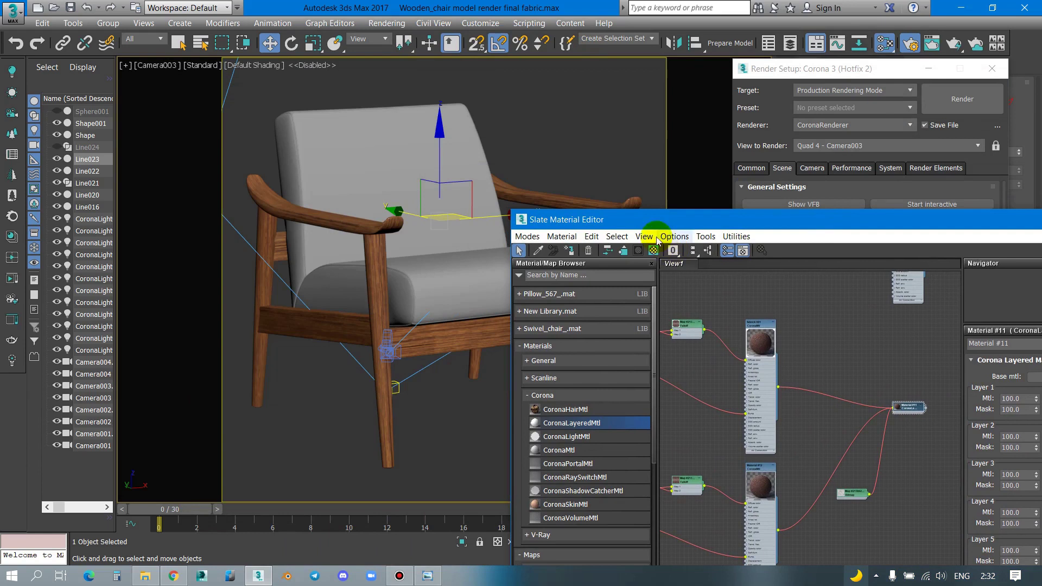
{"action": "left_click", "coordinate": [418, 133]}
{"action": "left_click", "coordinate": [572, 253]}
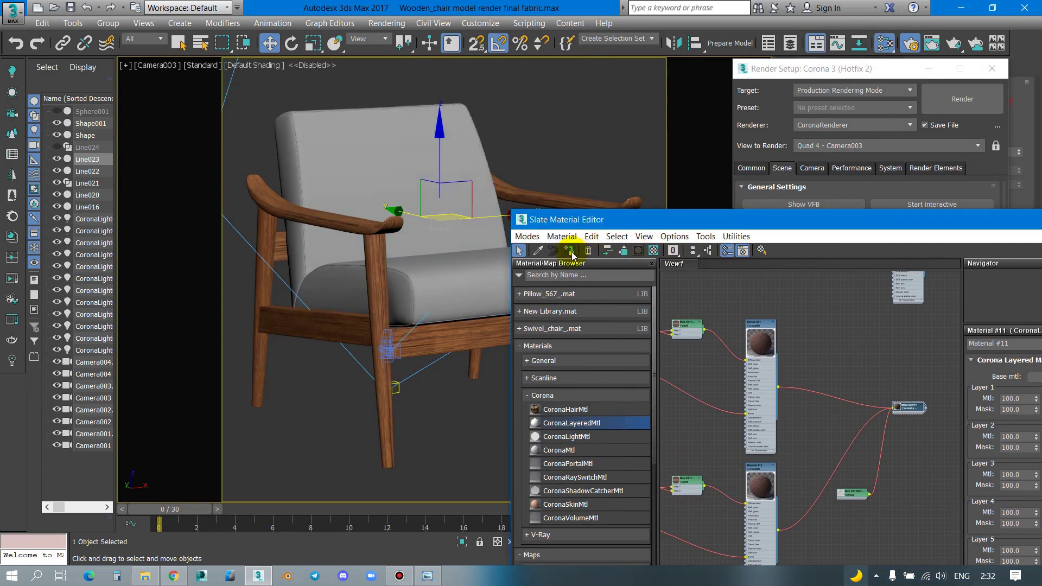
{"action": "left_click_drag", "start_coordinate": [697, 220], "coordinate": [575, 152]}
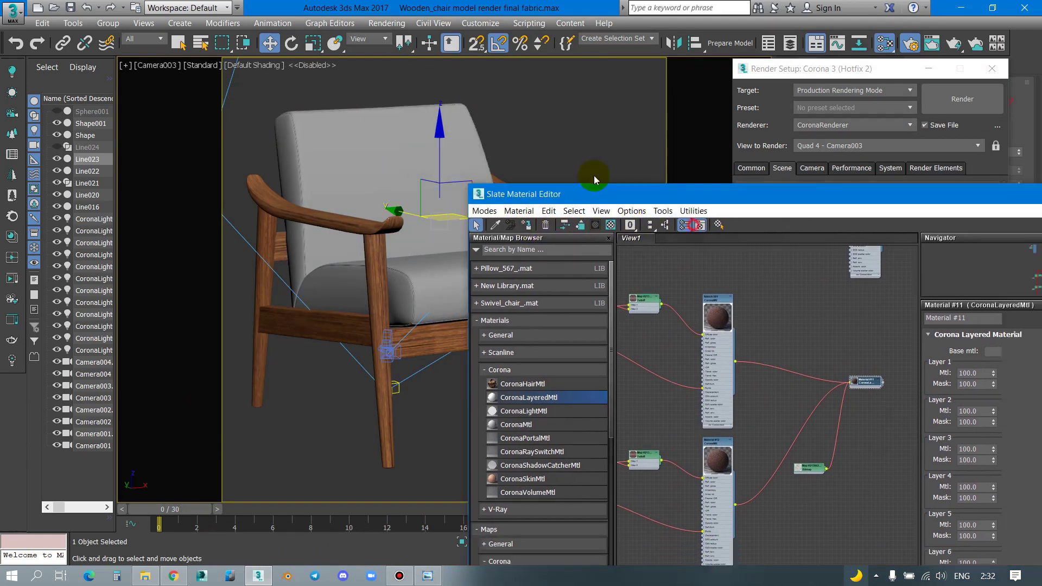
{"action": "left_click", "coordinate": [532, 185]}
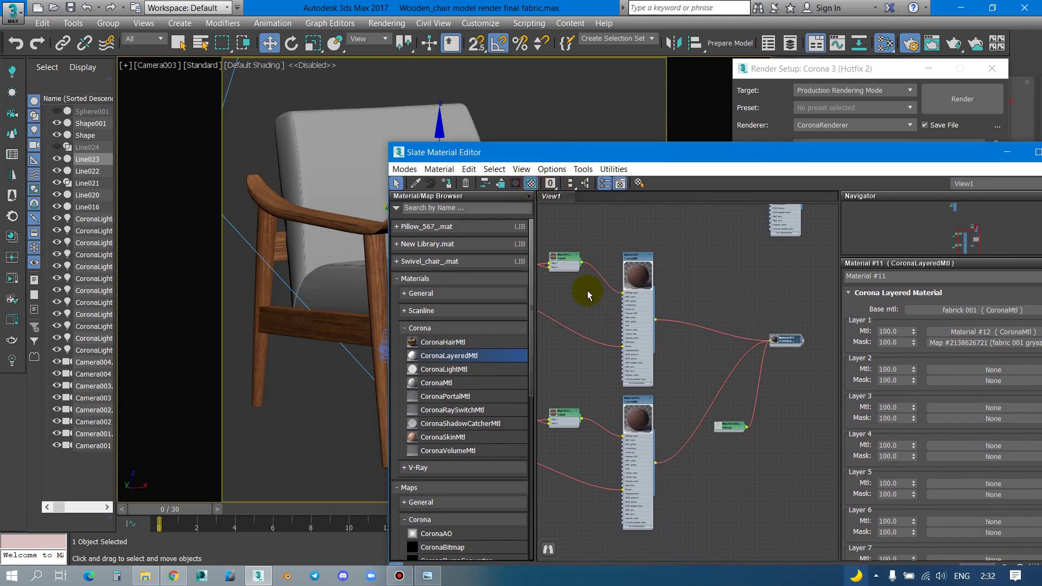
Step: Select, nudge and expand the Material #11 node to show its slots
{"action": "left_click", "coordinate": [790, 342]}
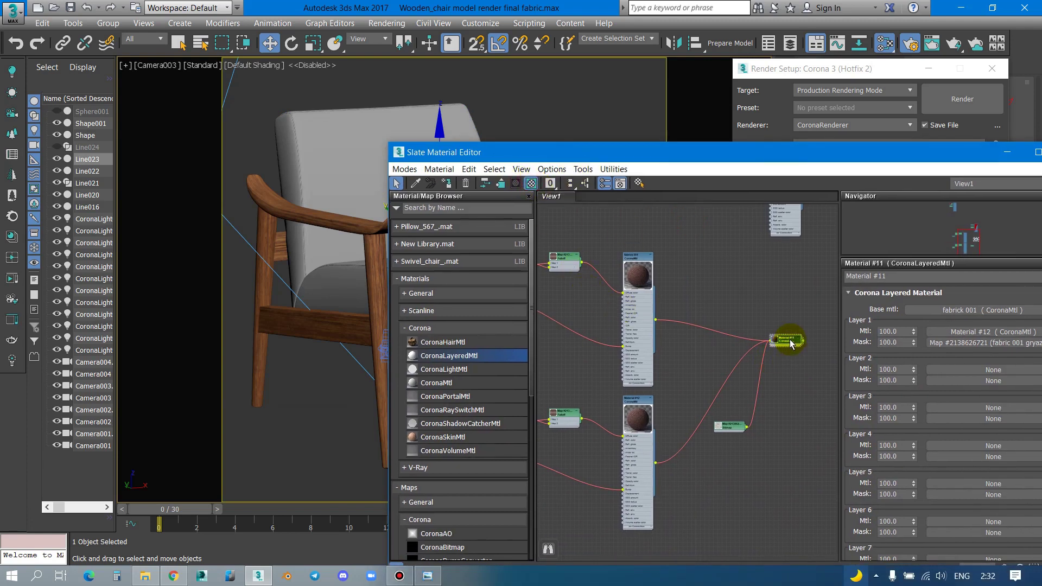
{"action": "left_click_drag", "start_coordinate": [791, 344], "coordinate": [796, 344]}
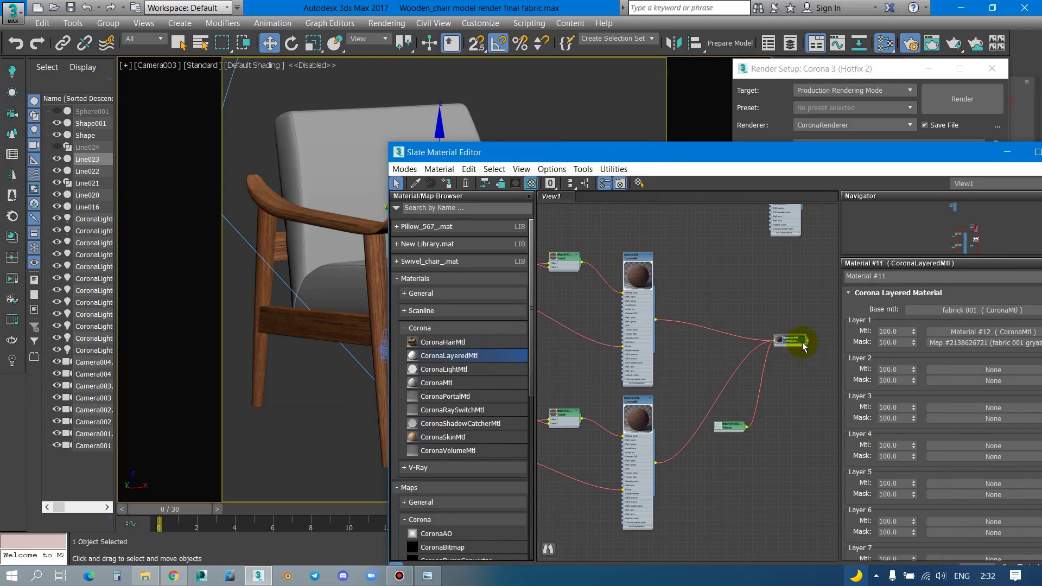
{"action": "left_click", "coordinate": [802, 341]}
{"action": "scroll", "coordinate": [780, 396], "scroll_direction": "up", "scroll_amount": 2}
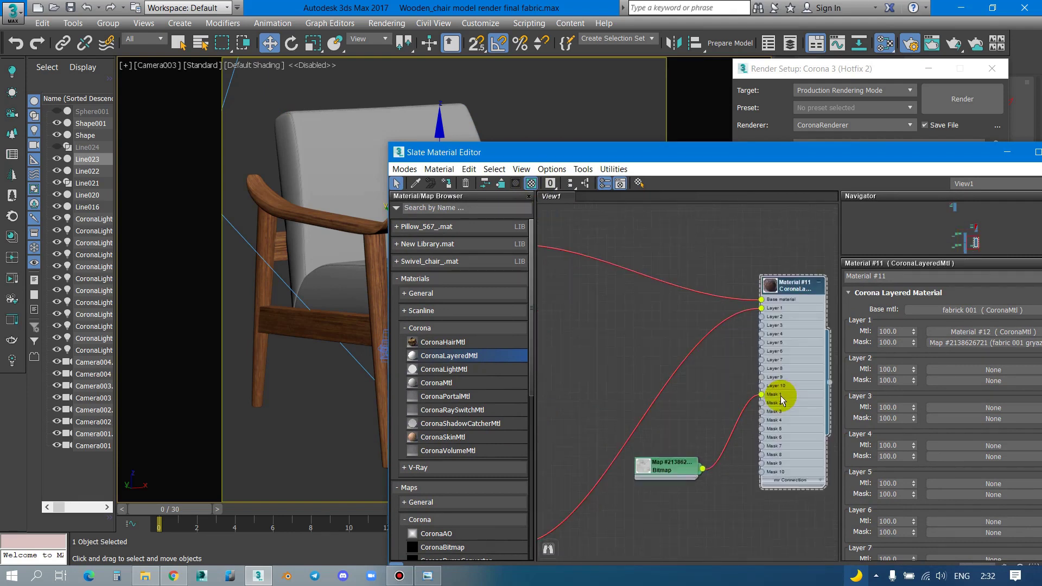
{"action": "scroll", "coordinate": [781, 396], "scroll_direction": "up", "scroll_amount": 2}
{"action": "scroll", "coordinate": [781, 396], "scroll_direction": "up", "scroll_amount": 2}
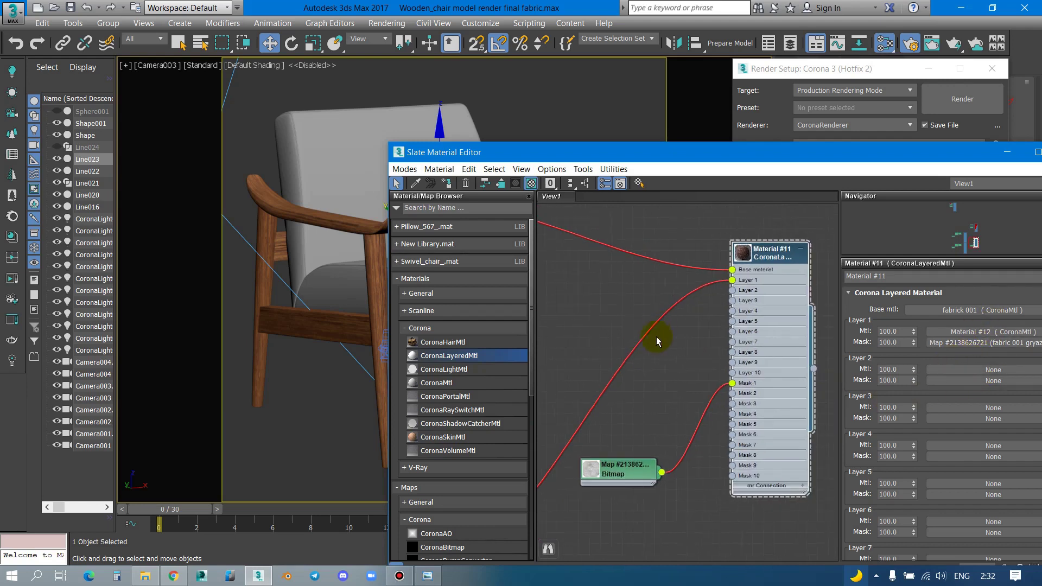
{"action": "scroll", "coordinate": [658, 333], "scroll_direction": "down", "scroll_amount": 3}
Step: Pan to Material #12 and its Falloff and CoronaMix map nodes
{"action": "middle_click_drag", "start_coordinate": [659, 333], "coordinate": [818, 333]}
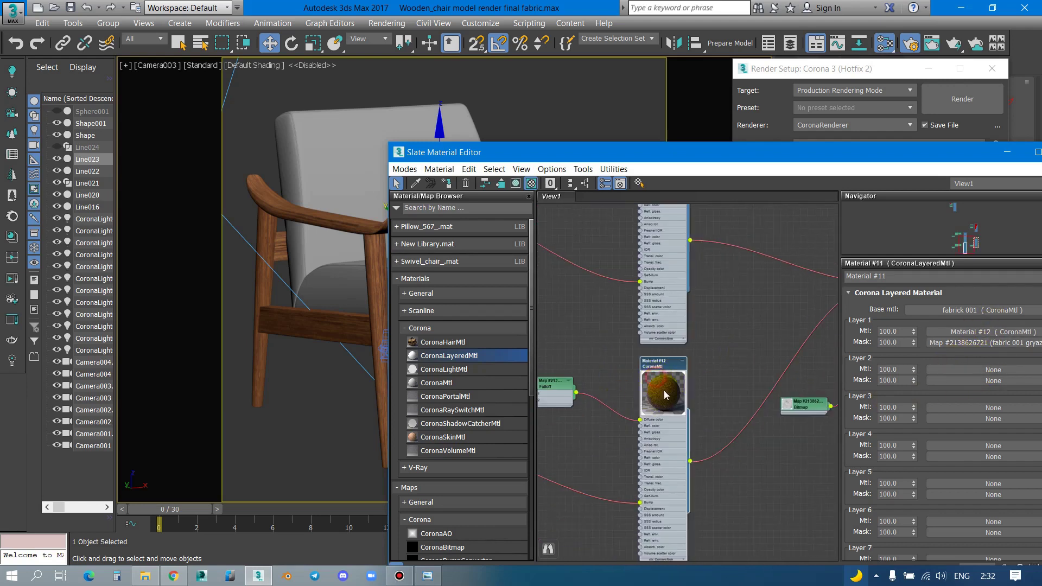
{"action": "middle_click_drag", "start_coordinate": [657, 382], "coordinate": [814, 384]}
{"action": "scroll", "coordinate": [696, 337], "scroll_direction": "up", "scroll_amount": 2}
{"action": "scroll", "coordinate": [696, 338], "scroll_direction": "up", "scroll_amount": 2}
{"action": "scroll", "coordinate": [695, 339], "scroll_direction": "up", "scroll_amount": 1}
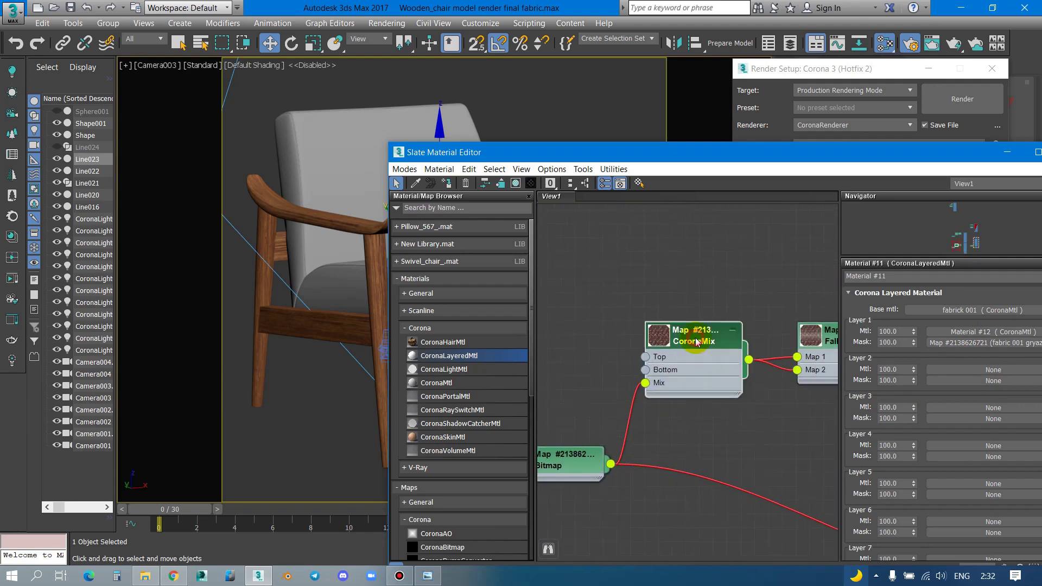
Step: Brighten the CoronaMix map's base and top layer colours slightly
{"action": "double_click", "coordinate": [697, 342]}
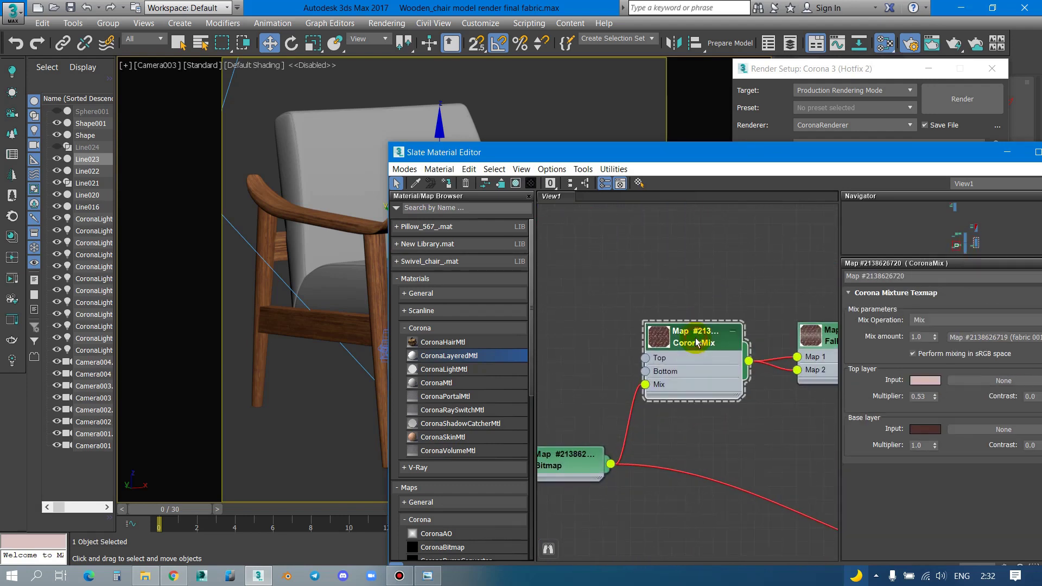
{"action": "left_click", "coordinate": [923, 431]}
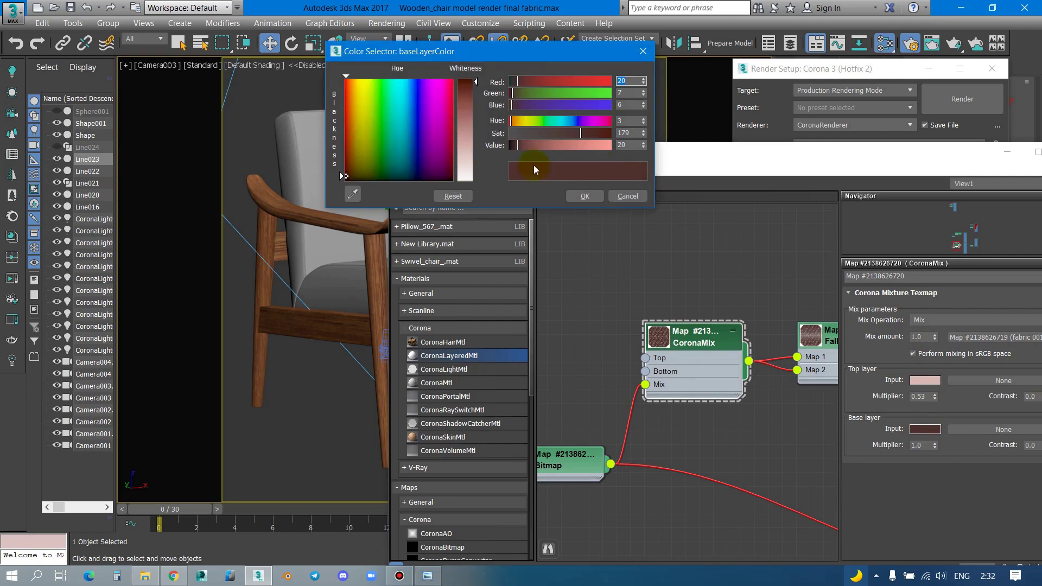
{"action": "left_click", "coordinate": [521, 146]}
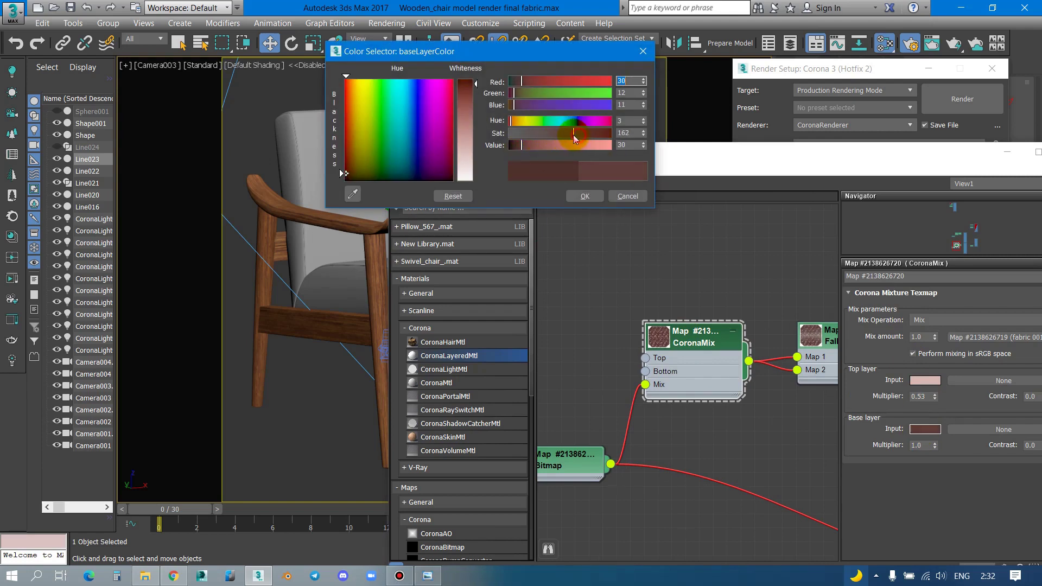
{"action": "left_click", "coordinate": [925, 381]}
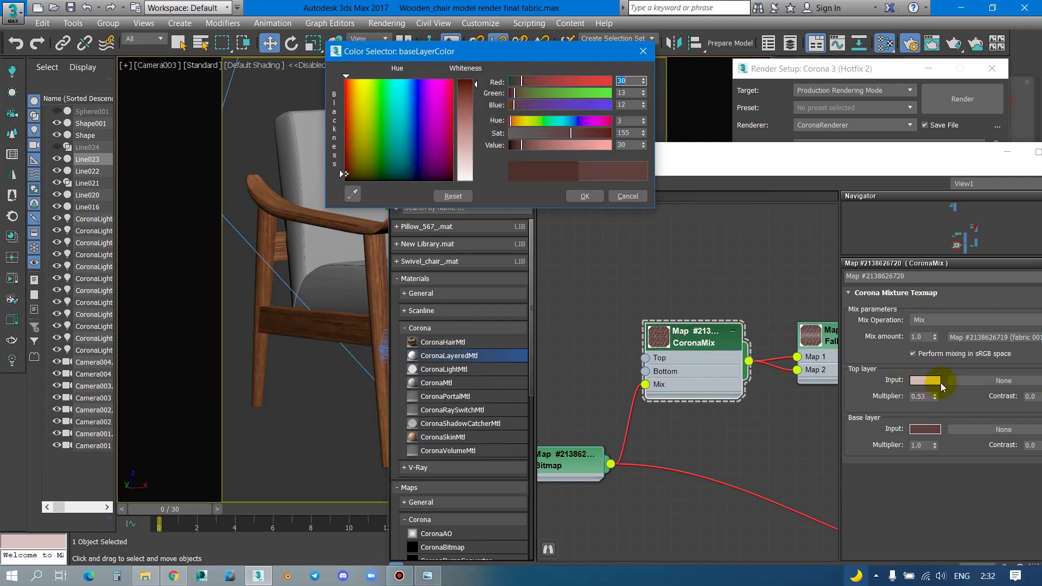
{"action": "left_click_drag", "start_coordinate": [581, 146], "coordinate": [597, 146]}
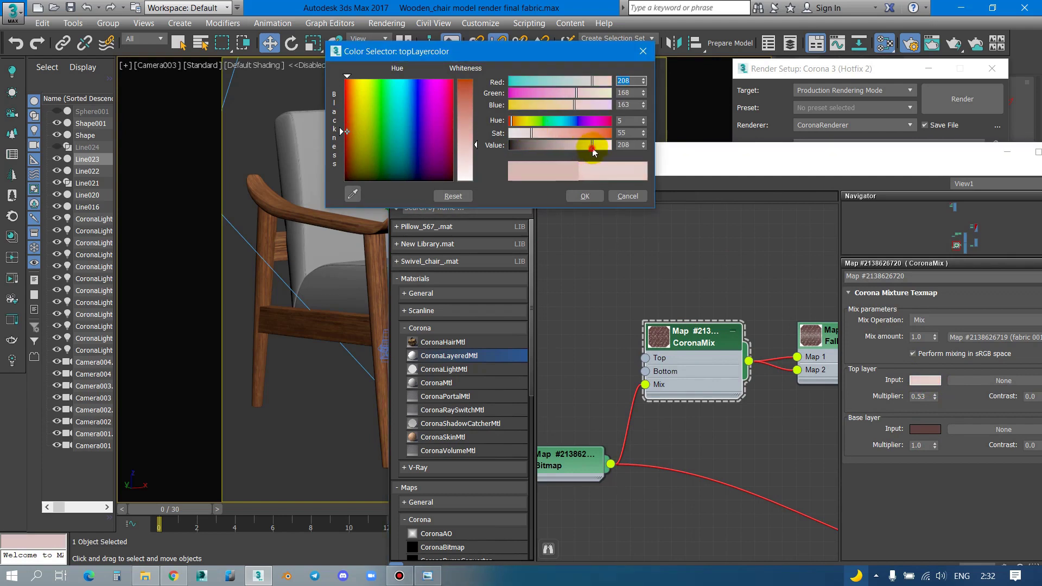
{"action": "left_click", "coordinate": [585, 197]}
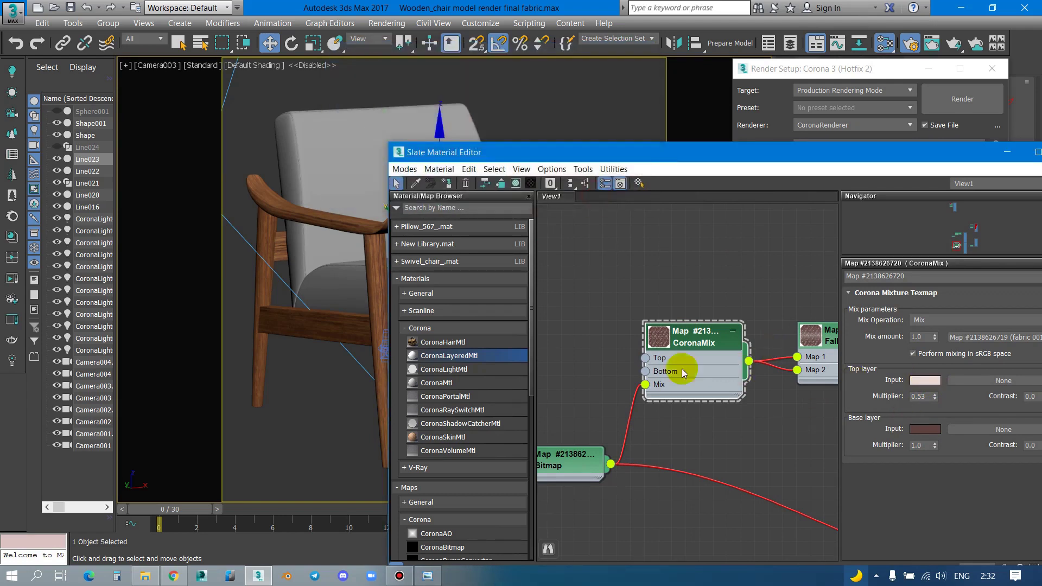
Step: Bring both fabric material groups into view and inspect Material #12's diffuse level
{"action": "scroll", "coordinate": [611, 289], "scroll_direction": "down", "scroll_amount": 2}
{"action": "scroll", "coordinate": [659, 285], "scroll_direction": "down", "scroll_amount": 2}
{"action": "middle_click_drag", "start_coordinate": [659, 285], "coordinate": [682, 296]}
{"action": "scroll", "coordinate": [683, 295], "scroll_direction": "up", "scroll_amount": 2}
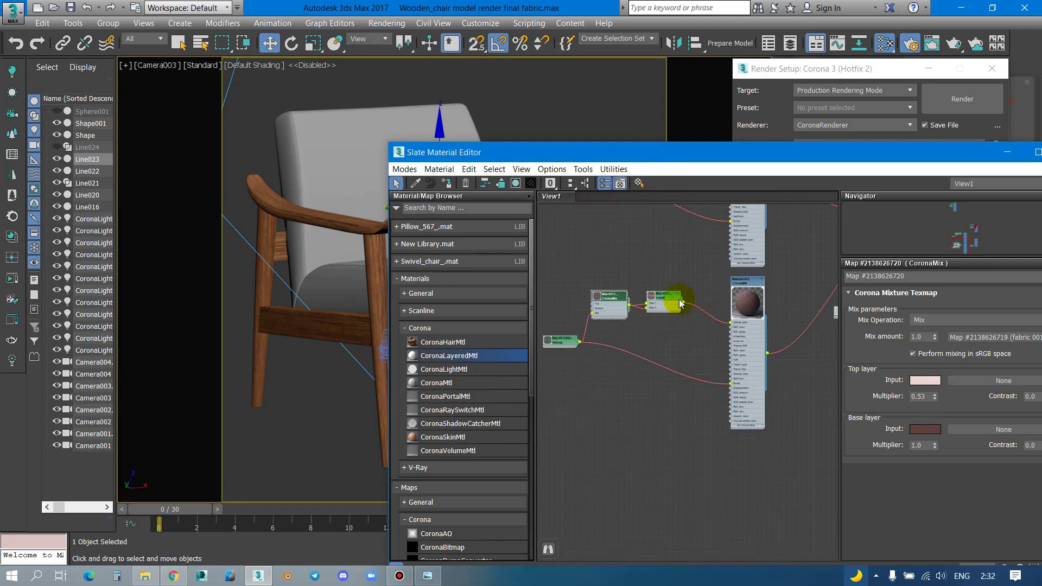
{"action": "scroll", "coordinate": [682, 296], "scroll_direction": "down", "scroll_amount": 3}
{"action": "middle_click_drag", "start_coordinate": [633, 400], "coordinate": [689, 400]}
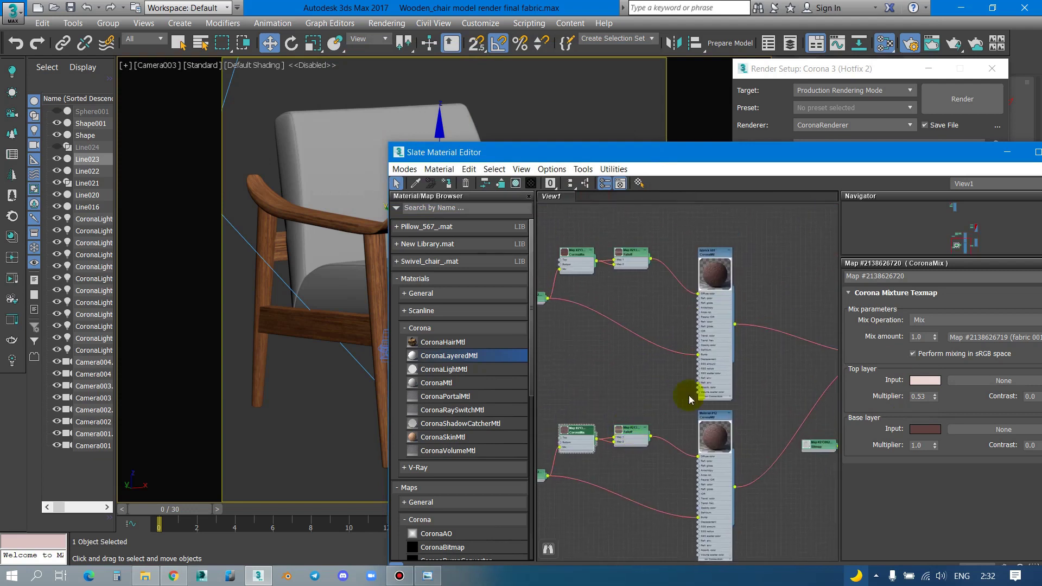
{"action": "left_click", "coordinate": [712, 416]}
{"action": "double_click", "coordinate": [726, 419]}
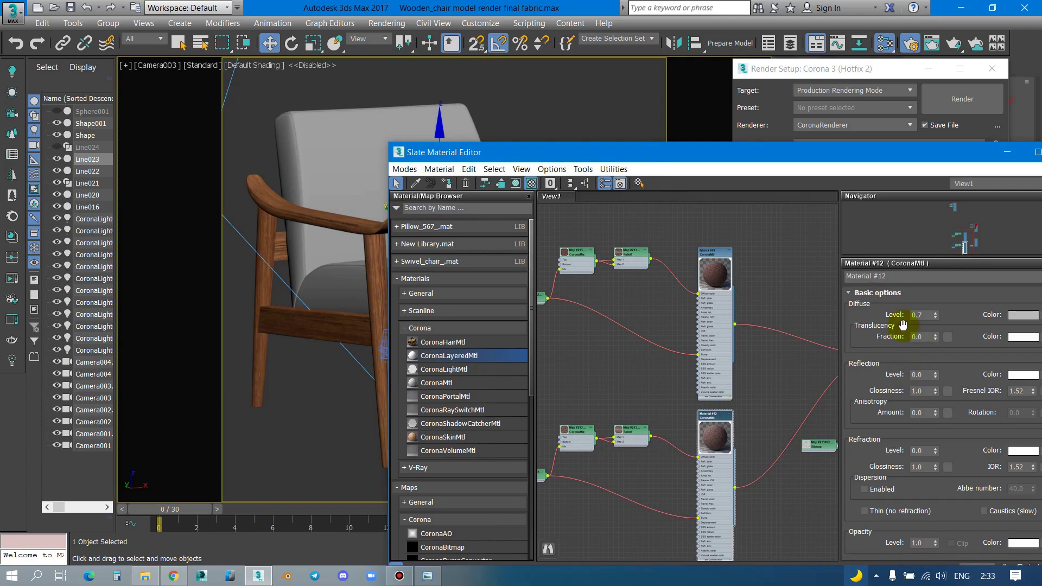
{"action": "left_click", "coordinate": [930, 318]}
{"action": "left_click", "coordinate": [711, 423]}
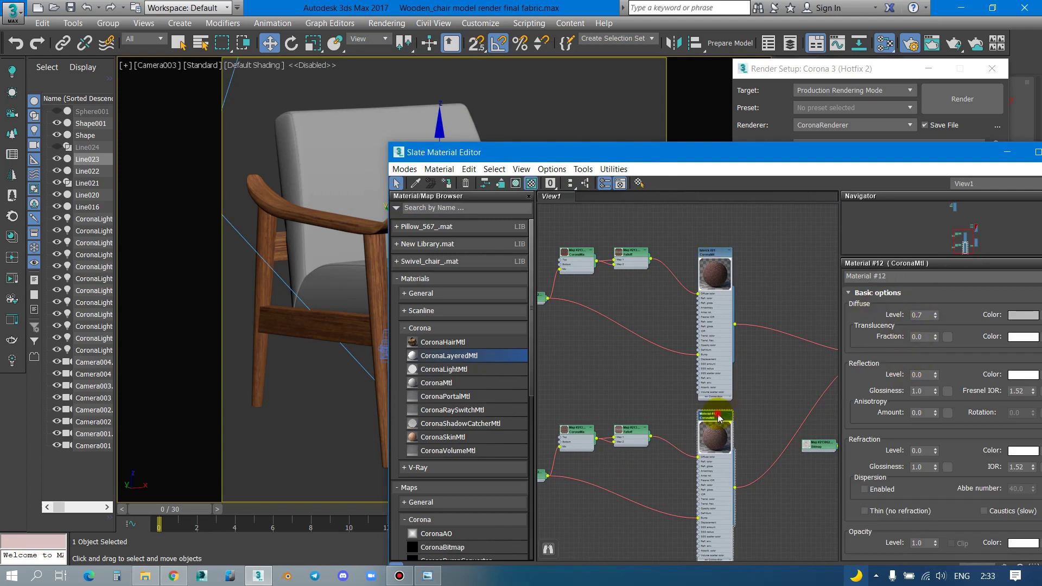
{"action": "double_click", "coordinate": [925, 316]}
{"action": "type", "text": "0.8"}
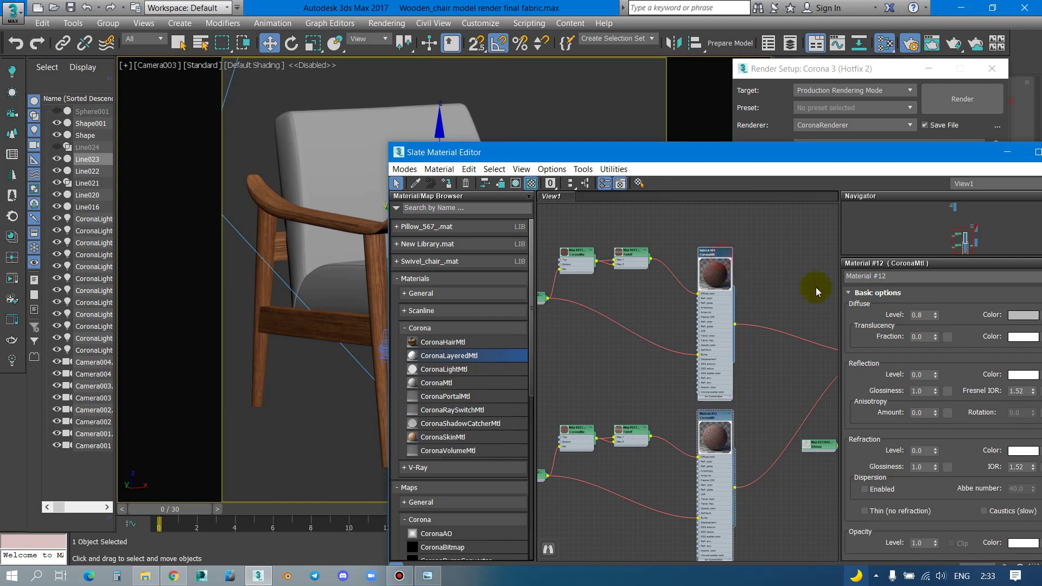
Step: Set the fabrick 001 material's diffuse level to 0.6
{"action": "left_click", "coordinate": [707, 245]}
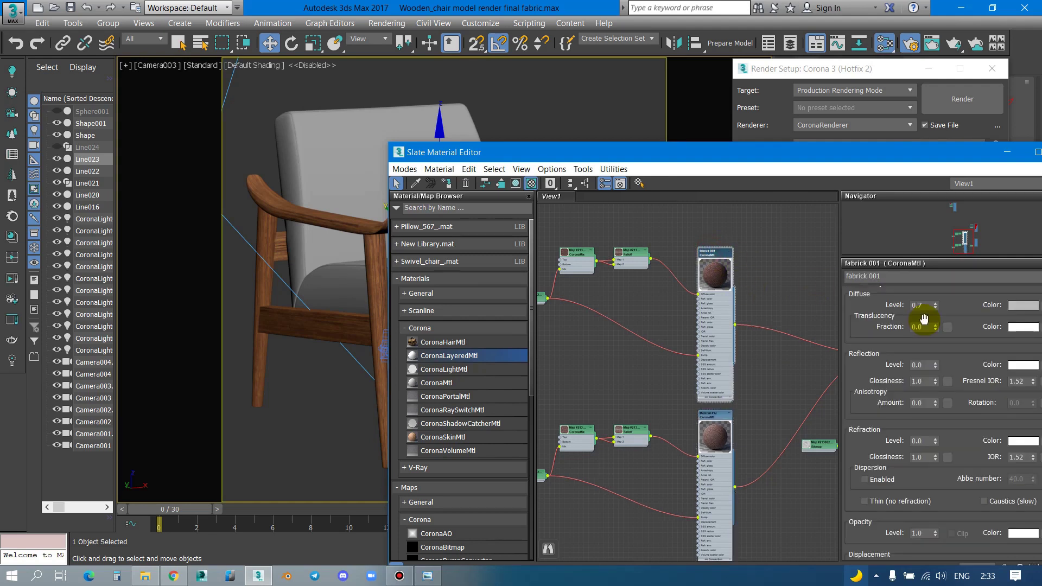
{"action": "left_click", "coordinate": [922, 306]}
{"action": "type", "text": "0.6"}
{"action": "key", "text": "Return"}
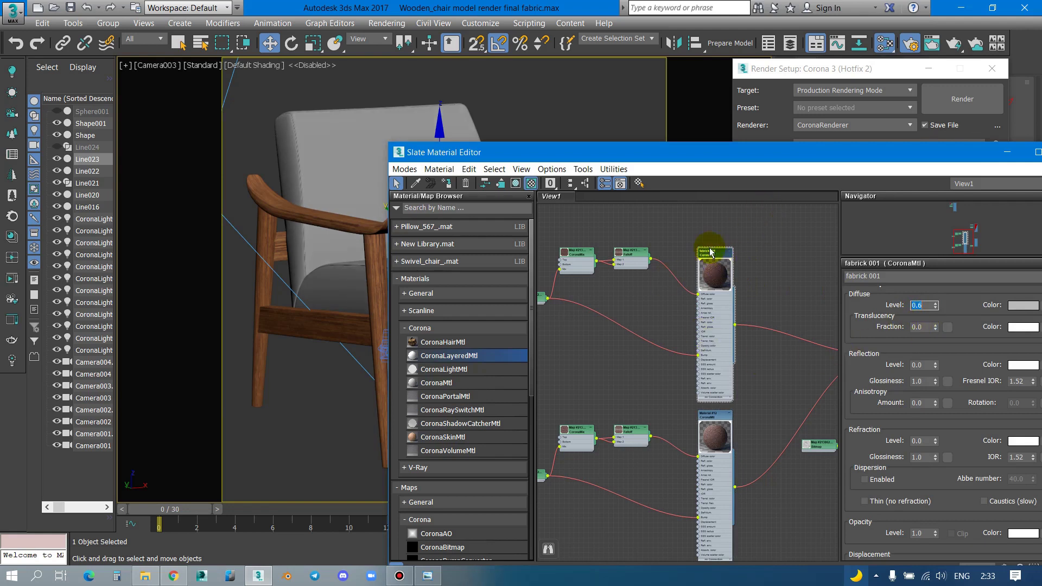
Step: Open the dirt mask bitmap and show its shaded material on the chair in the viewport
{"action": "scroll", "coordinate": [716, 256], "scroll_direction": "down", "scroll_amount": 3}
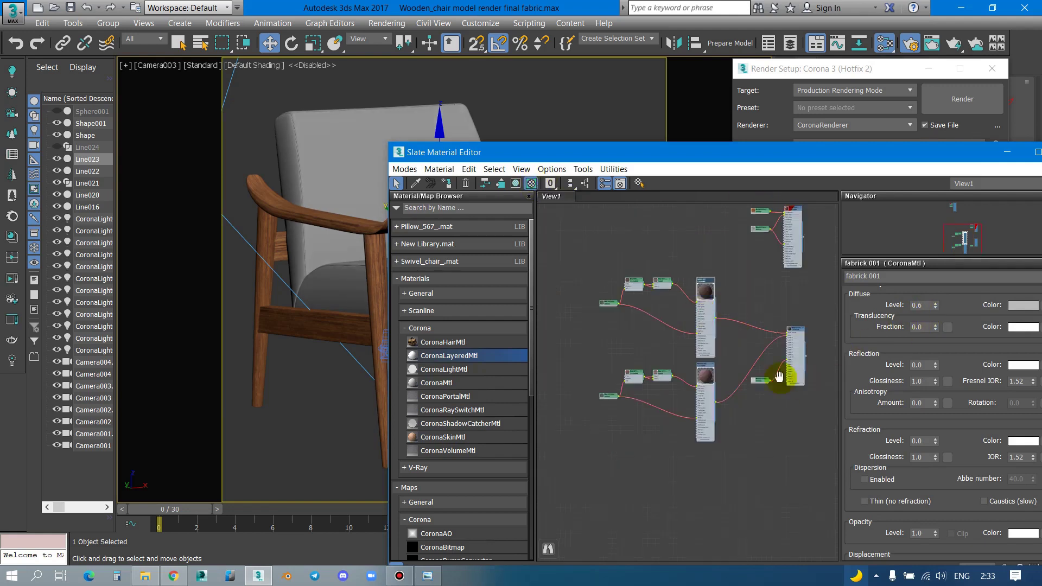
{"action": "middle_click_drag", "start_coordinate": [780, 372], "coordinate": [646, 362]}
{"action": "scroll", "coordinate": [647, 362], "scroll_direction": "up", "scroll_amount": 4}
{"action": "scroll", "coordinate": [633, 358], "scroll_direction": "up", "scroll_amount": 1}
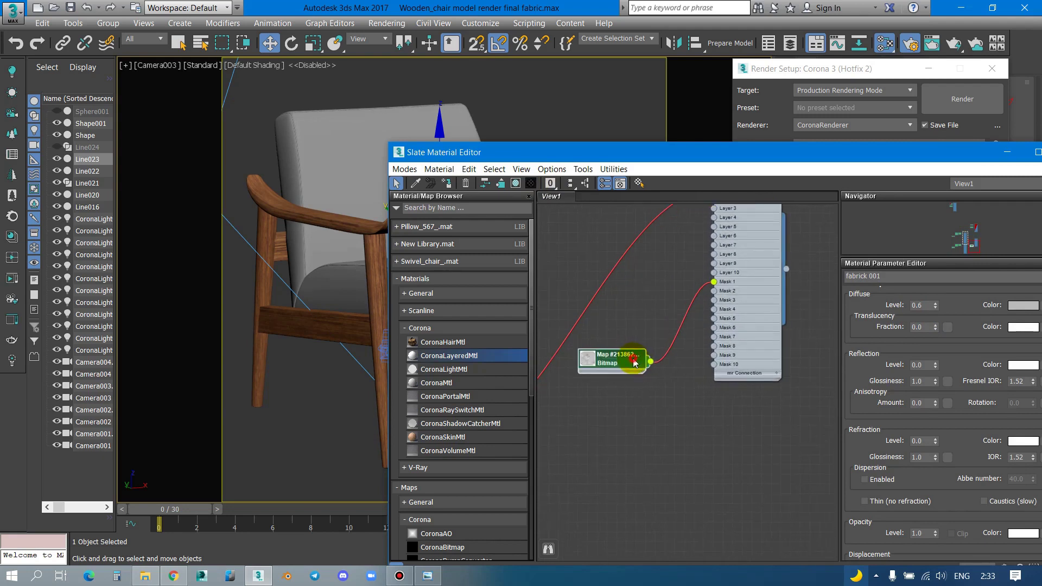
{"action": "double_click", "coordinate": [634, 362]}
{"action": "left_click", "coordinate": [515, 182]}
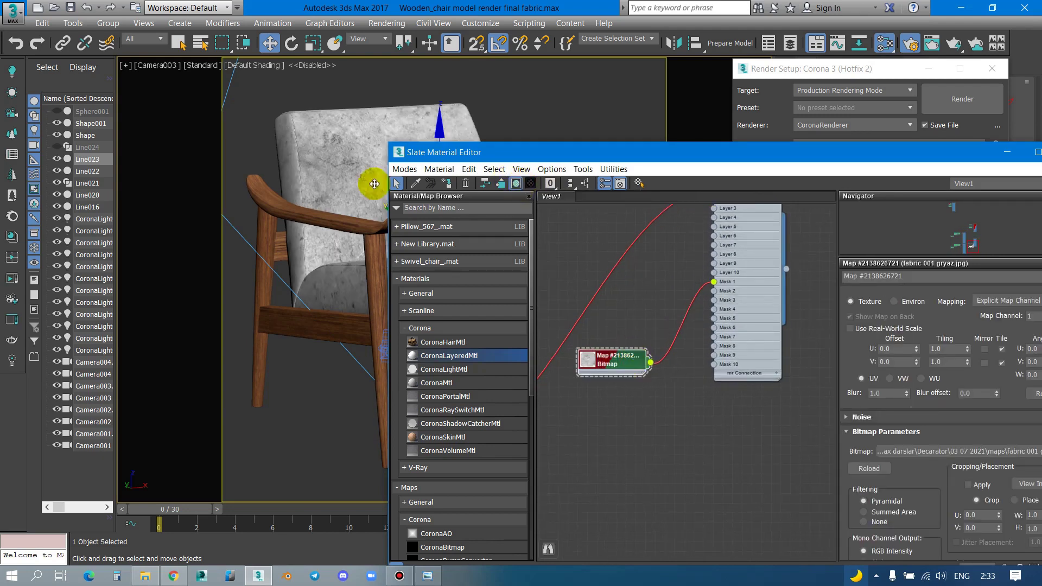
Step: Set the fabric 001 gryaz.jpg bitmap tiling to 2.0 in U and V
{"action": "mouse_move", "coordinate": [540, 152]}
{"action": "left_mouse_down"}
{"action": "mouse_move", "coordinate": [437, 219]}
{"action": "mouse_move", "coordinate": [433, 211]}
{"action": "left_mouse_up"}
{"action": "left_click", "coordinate": [845, 412]}
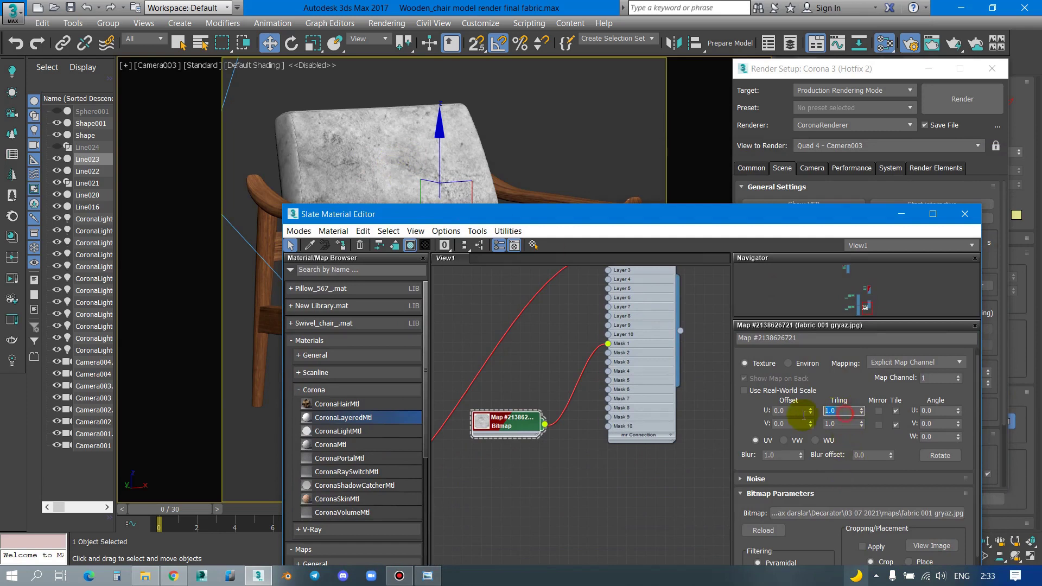
{"action": "key", "text": "Tab"}
{"action": "type", "text": "2"}
{"action": "key", "text": "Return"}
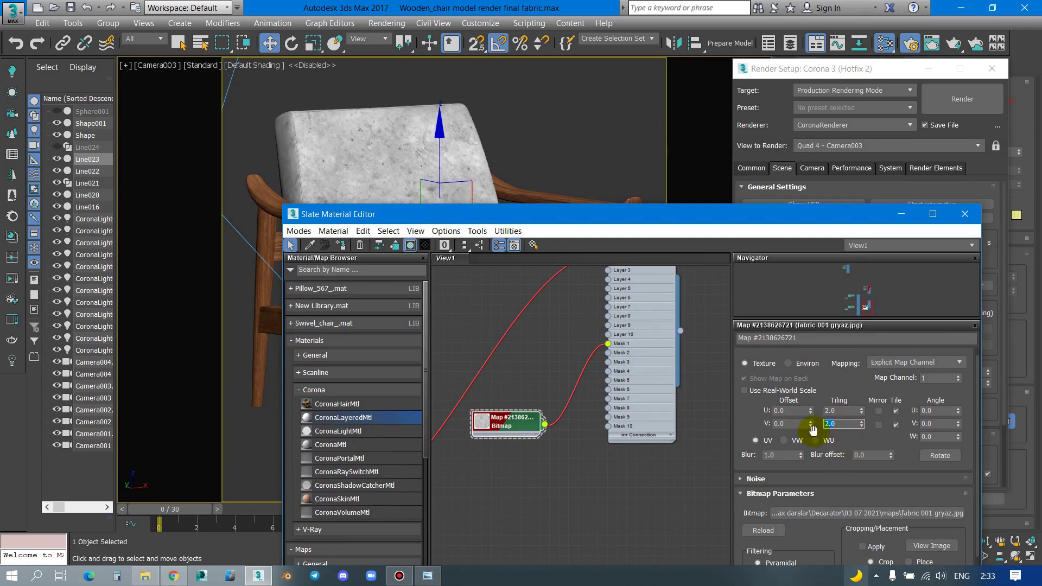
{"action": "left_click_drag", "start_coordinate": [542, 213], "coordinate": [688, 82]}
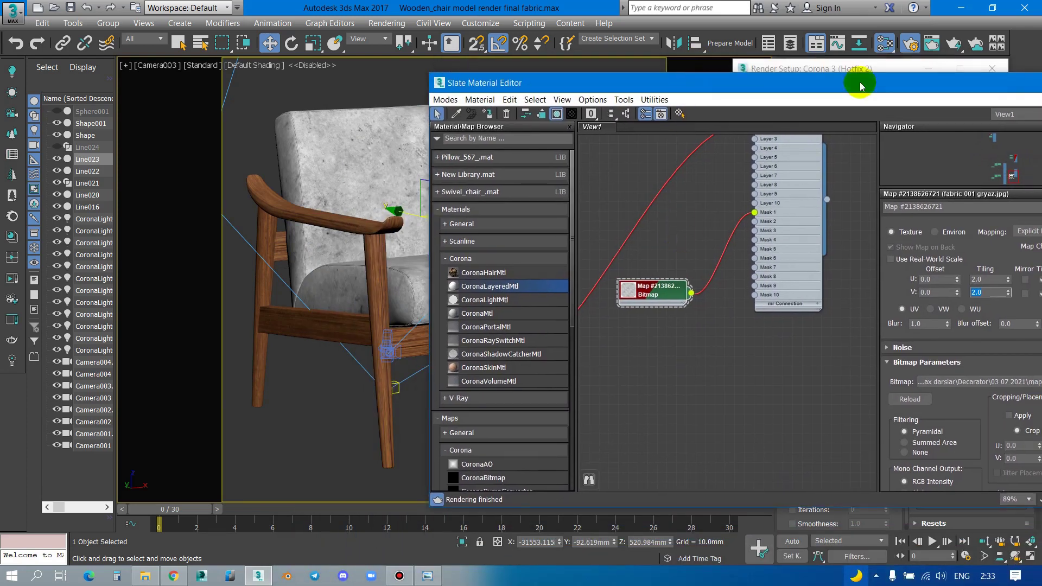
Step: Render the chair in Corona and inspect the brown fabric with the 2.0-tiled dirt mask
{"action": "left_click", "coordinate": [859, 68]}
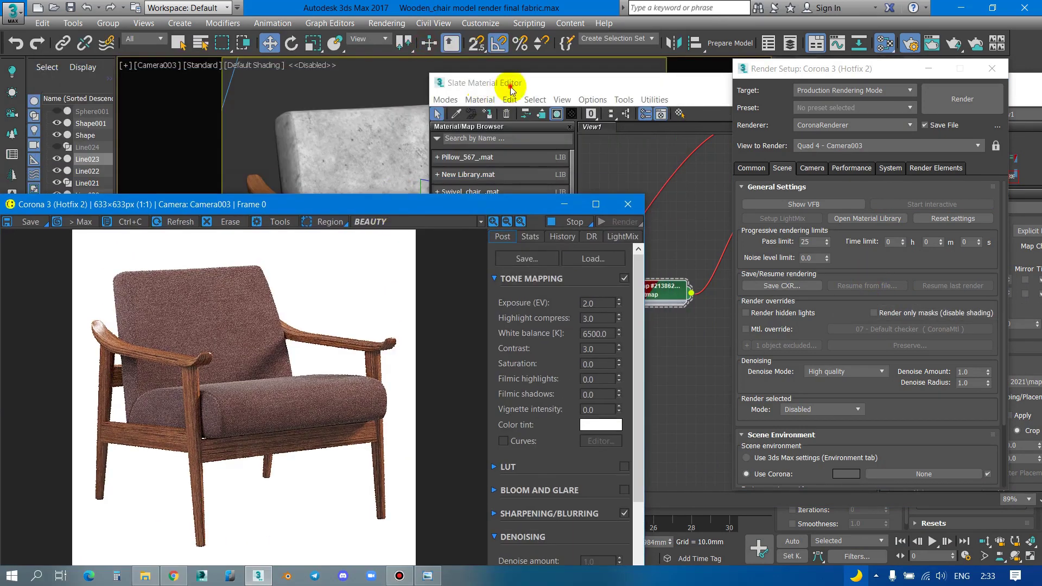
{"action": "left_click_drag", "start_coordinate": [512, 89], "coordinate": [700, 57]}
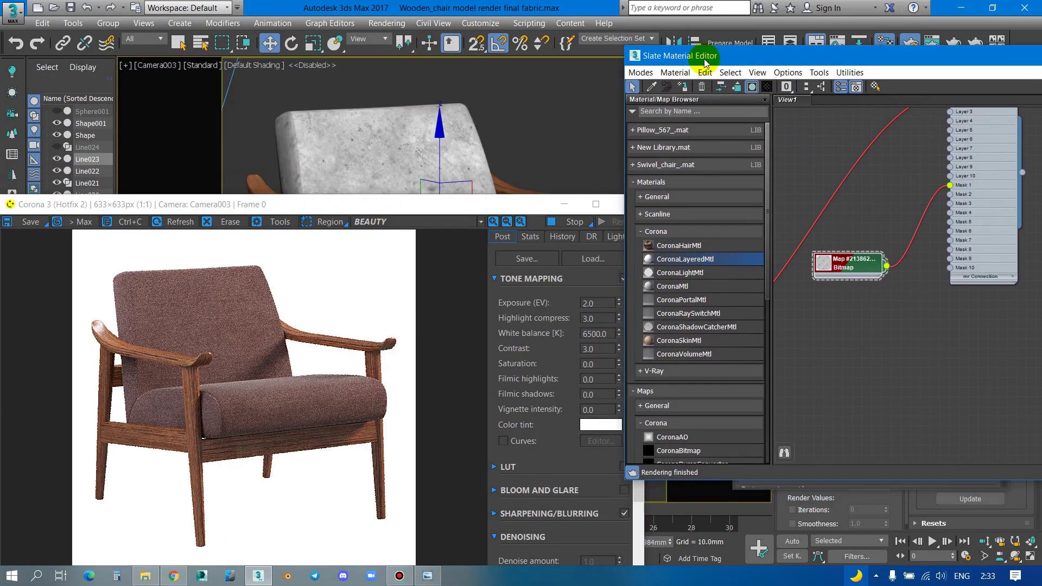
{"action": "scroll", "coordinate": [228, 279], "scroll_direction": "up", "scroll_amount": 1}
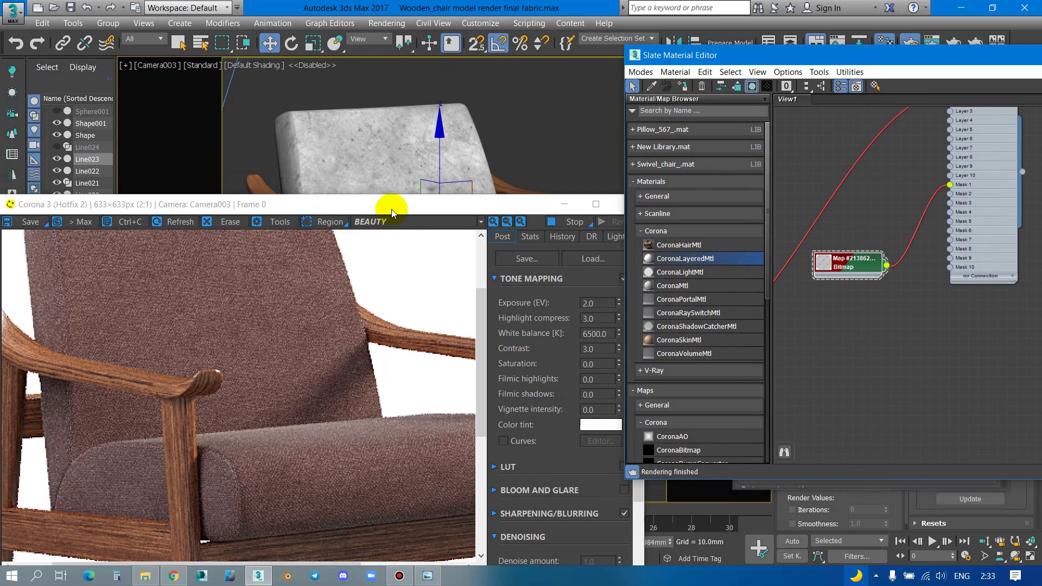
{"action": "left_click_drag", "start_coordinate": [393, 211], "coordinate": [393, 278]}
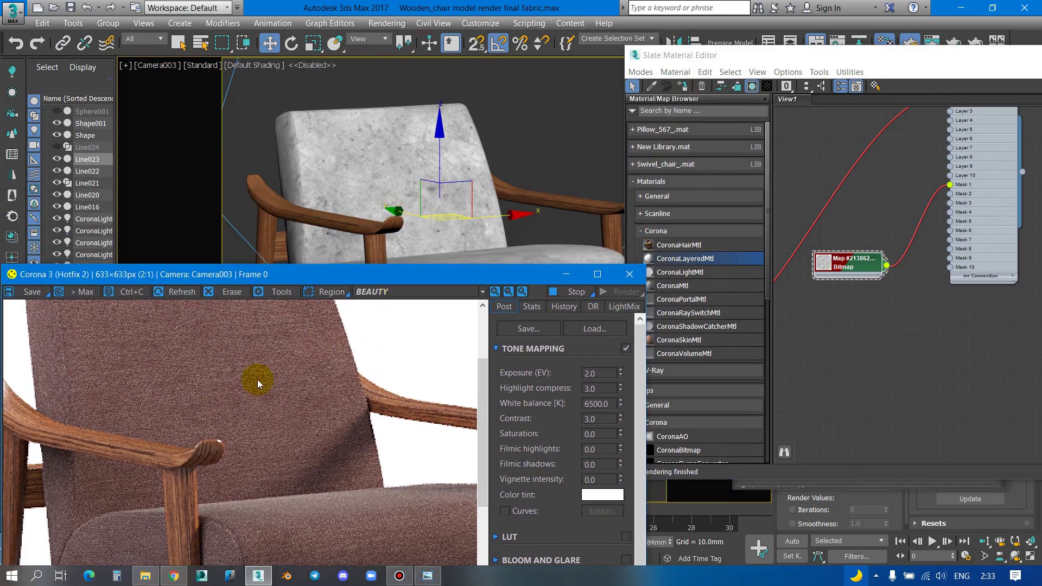
{"action": "scroll", "coordinate": [294, 393], "scroll_direction": "down", "scroll_amount": 1}
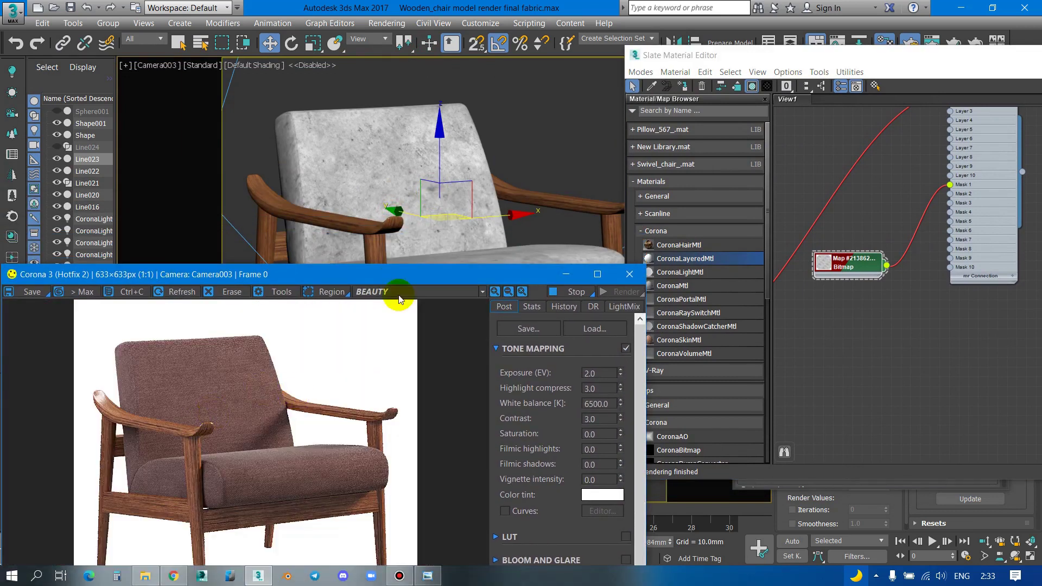
Step: Reconnect the fabric material to Material #11's Base material and dismiss the Corona error
{"action": "scroll", "coordinate": [791, 337], "scroll_direction": "up", "scroll_amount": 2}
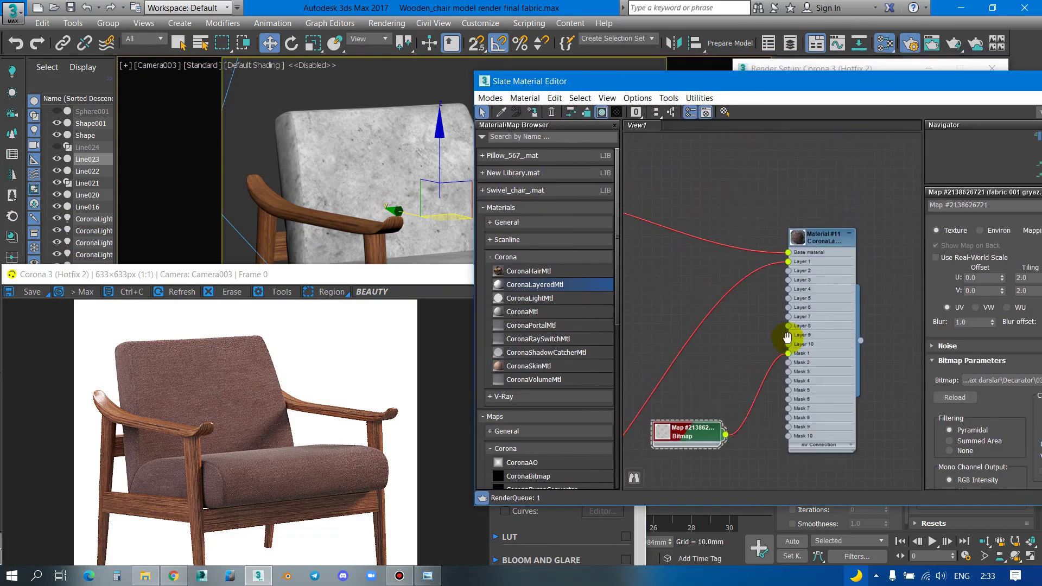
{"action": "scroll", "coordinate": [793, 263], "scroll_direction": "up", "scroll_amount": 3}
{"action": "scroll", "coordinate": [793, 263], "scroll_direction": "up", "scroll_amount": 2}
{"action": "mouse_move", "coordinate": [793, 262]}
{"action": "left_mouse_down"}
{"action": "mouse_move", "coordinate": [787, 283]}
{"action": "mouse_move", "coordinate": [778, 257]}
{"action": "left_mouse_up"}
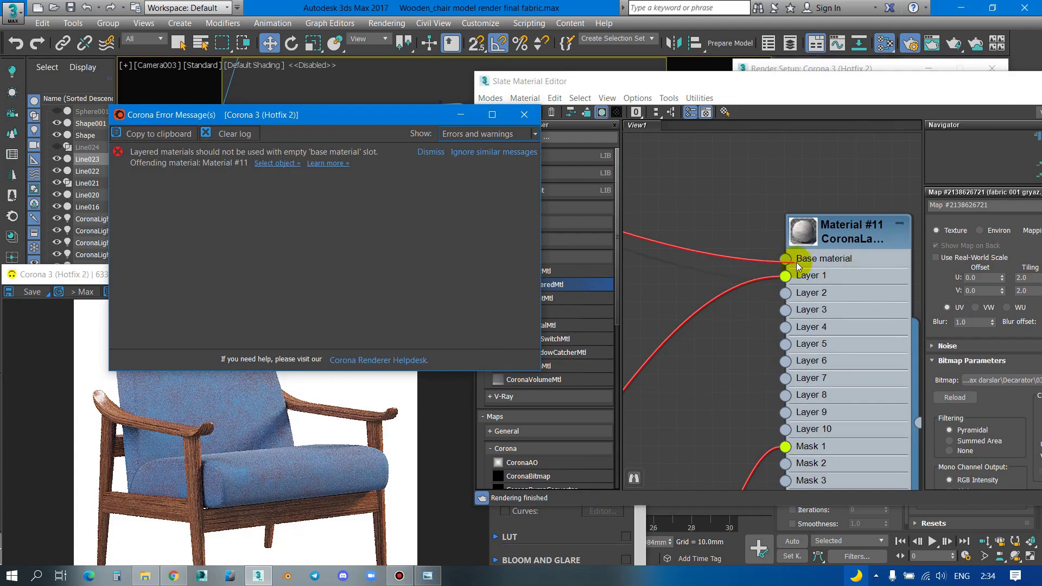
{"action": "left_click", "coordinate": [481, 112]}
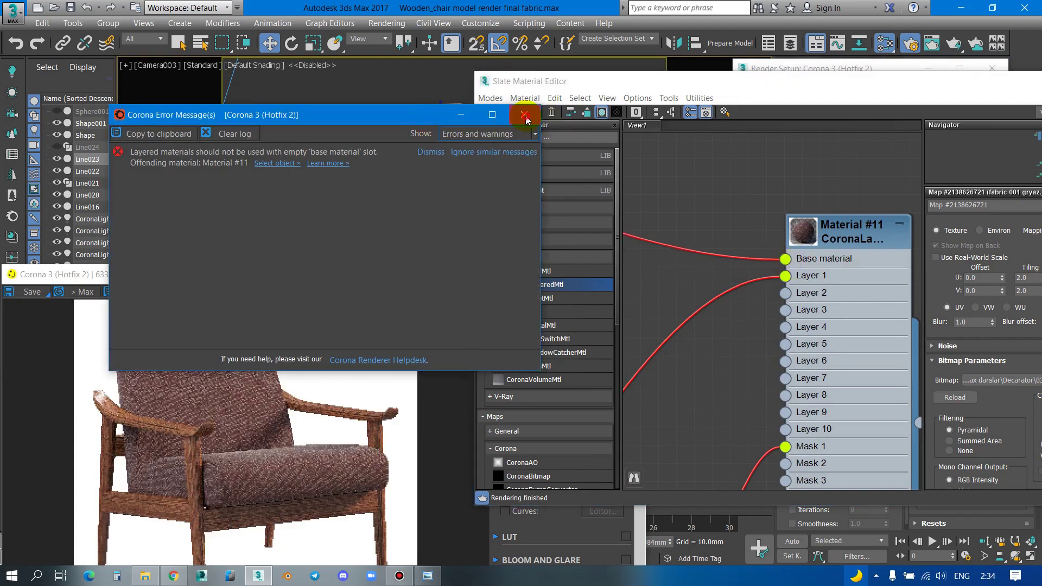
{"action": "left_click", "coordinate": [330, 279]}
{"action": "left_click_drag", "start_coordinate": [569, 271], "coordinate": [467, 92]}
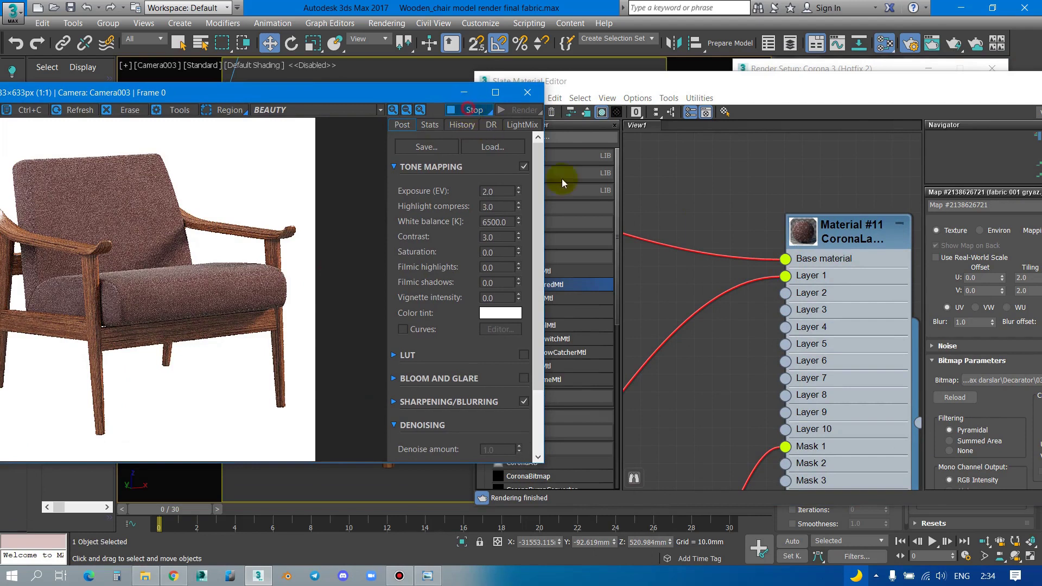
Step: Wire Material #12 into a layer slot of Material #11
{"action": "left_click", "coordinate": [837, 276]}
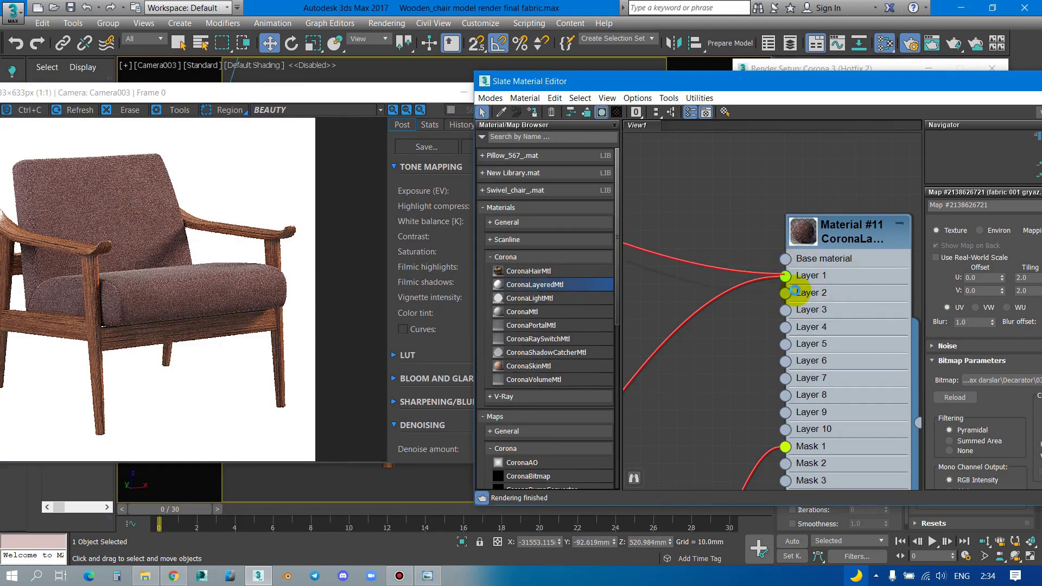
{"action": "scroll", "coordinate": [822, 266], "scroll_direction": "down", "scroll_amount": 2}
{"action": "scroll", "coordinate": [826, 265], "scroll_direction": "down", "scroll_amount": 3}
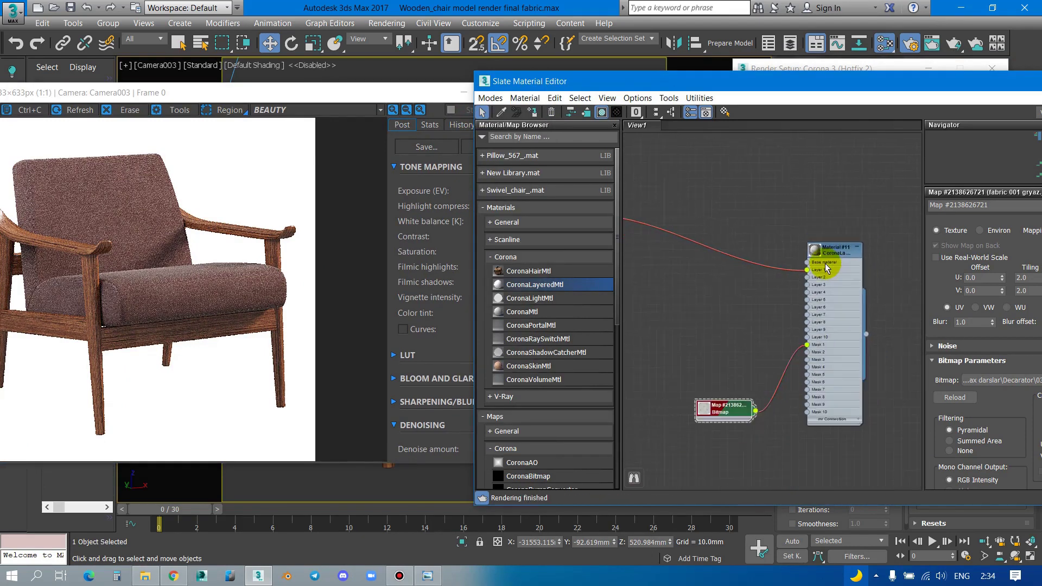
{"action": "scroll", "coordinate": [798, 309], "scroll_direction": "down", "scroll_amount": 2}
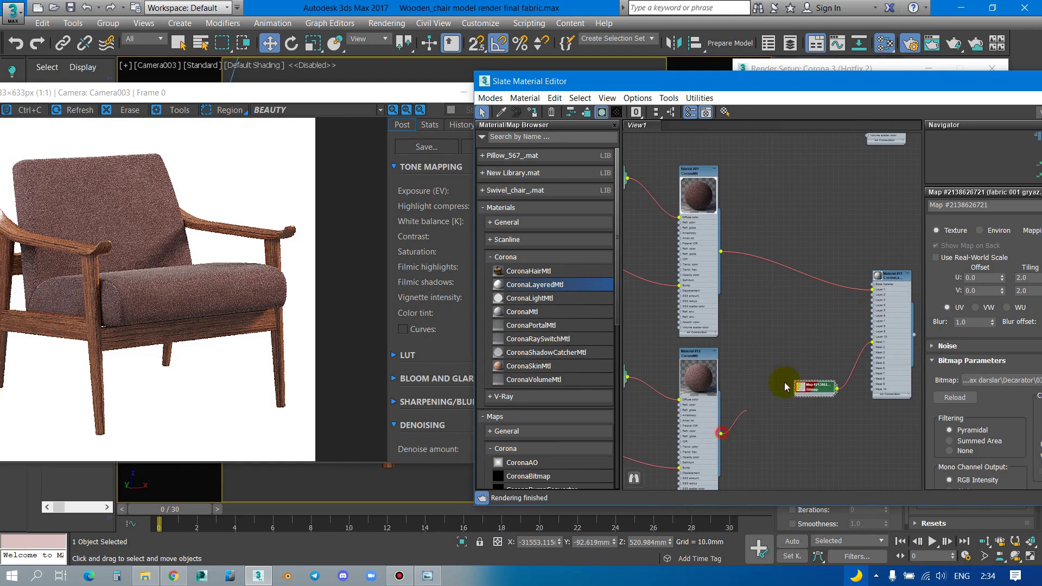
{"action": "left_click_drag", "start_coordinate": [785, 387], "coordinate": [874, 291]}
{"action": "scroll", "coordinate": [814, 272], "scroll_direction": "down", "scroll_amount": 2}
{"action": "left_click_drag", "start_coordinate": [324, 96], "coordinate": [393, 92]}
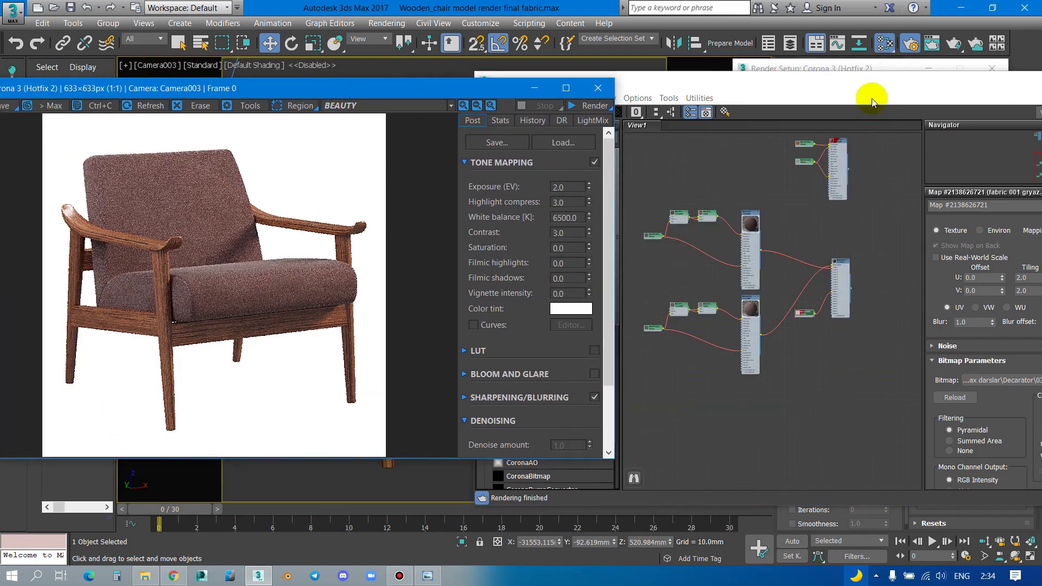
Step: Start a new Corona render with Shift+Q and zoom in to inspect the dirt-masked fabric
{"action": "left_click", "coordinate": [584, 120]}
{"action": "key", "text": "shift+q"}
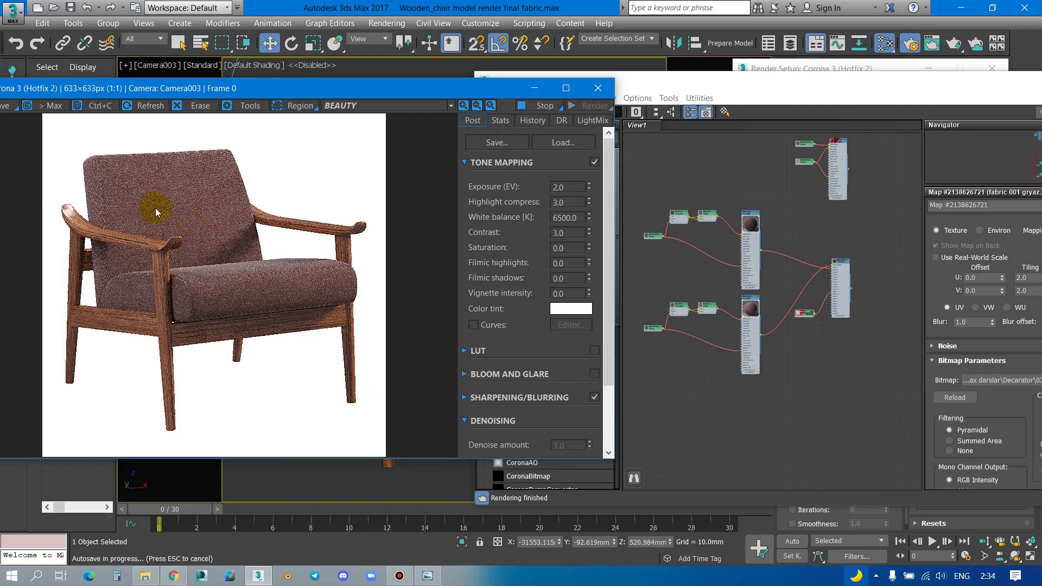
{"action": "scroll", "coordinate": [156, 219], "scroll_direction": "up", "scroll_amount": 1}
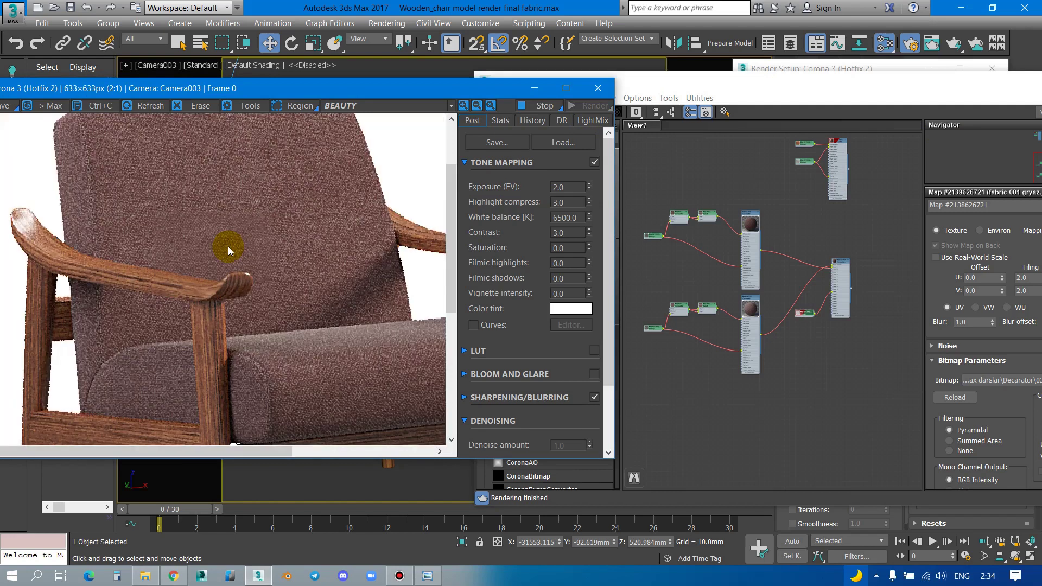
{"action": "scroll", "coordinate": [212, 233], "scroll_direction": "up", "scroll_amount": 1}
{"action": "scroll", "coordinate": [213, 250], "scroll_direction": "up", "scroll_amount": 1}
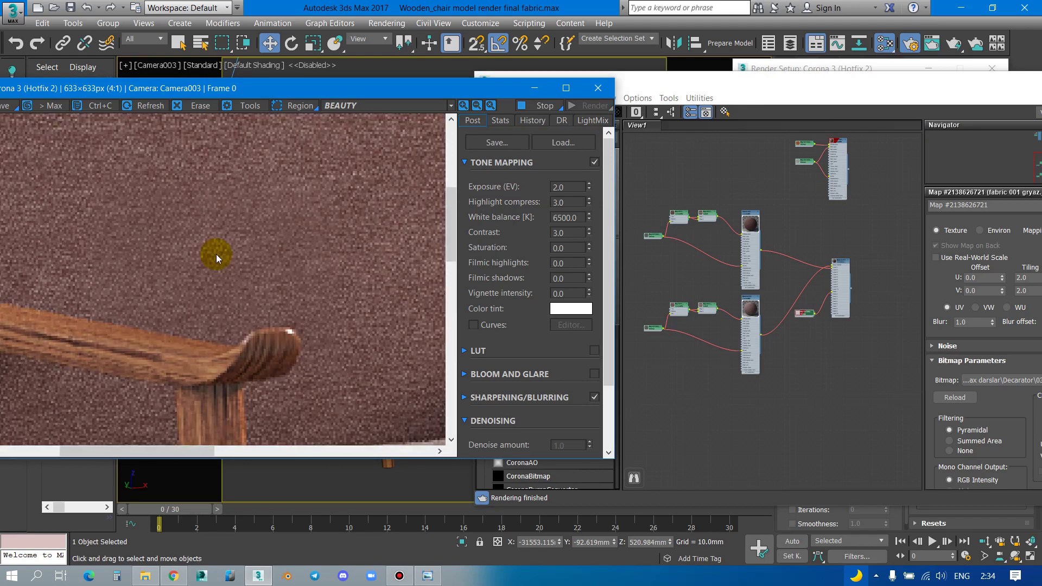
{"action": "scroll", "coordinate": [259, 259], "scroll_direction": "down", "scroll_amount": 2}
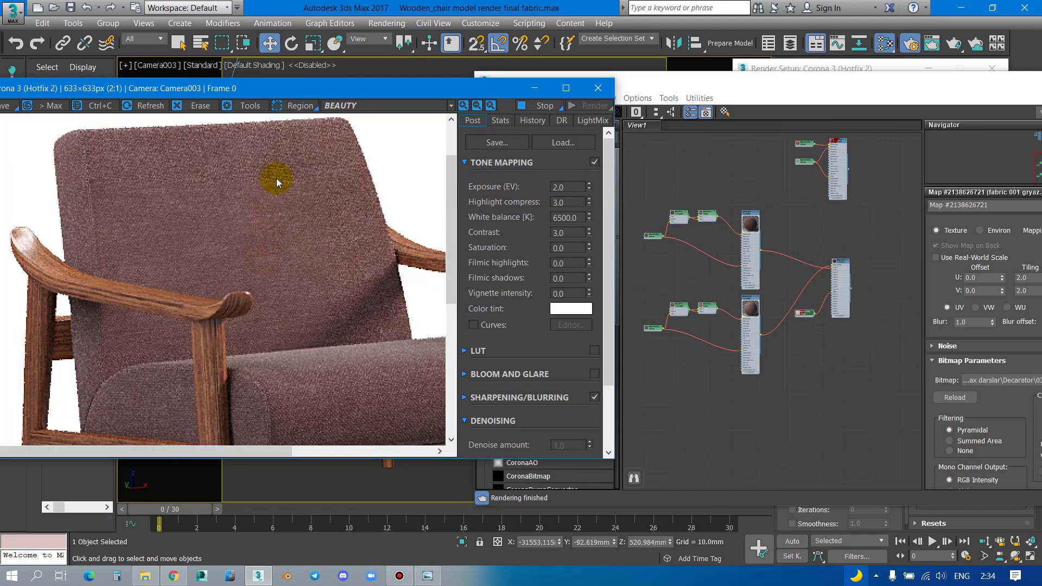
{"action": "mouse_move", "coordinate": [361, 90]}
{"action": "left_mouse_down"}
{"action": "mouse_move", "coordinate": [326, 330]}
{"action": "mouse_move", "coordinate": [325, 259]}
{"action": "left_mouse_up"}
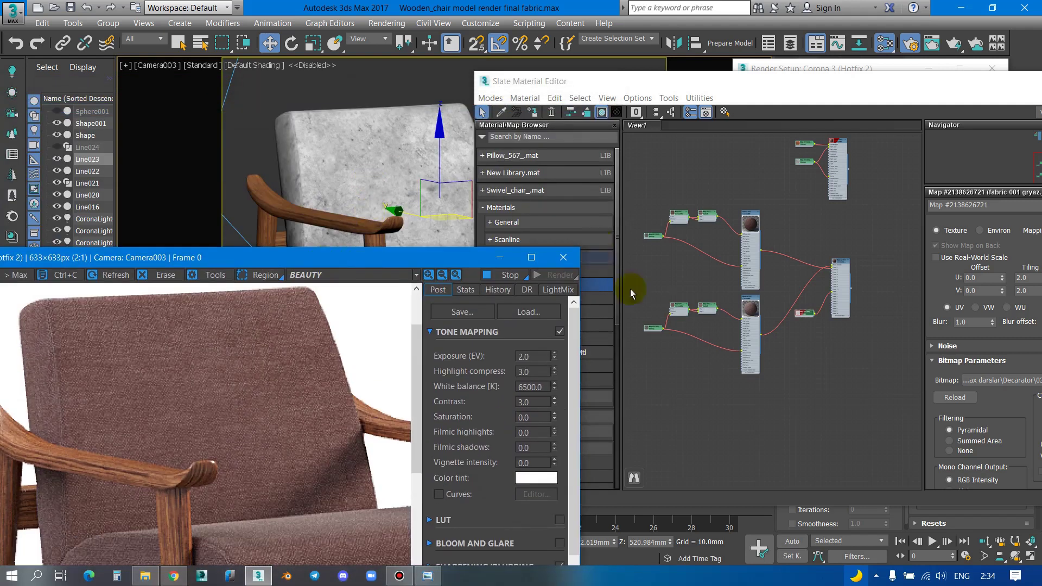
{"action": "scroll", "coordinate": [815, 304], "scroll_direction": "up", "scroll_amount": 4}
Step: Enable the colour map curve in the dirt mask bitmap's Output settings
{"action": "left_click", "coordinate": [722, 298]}
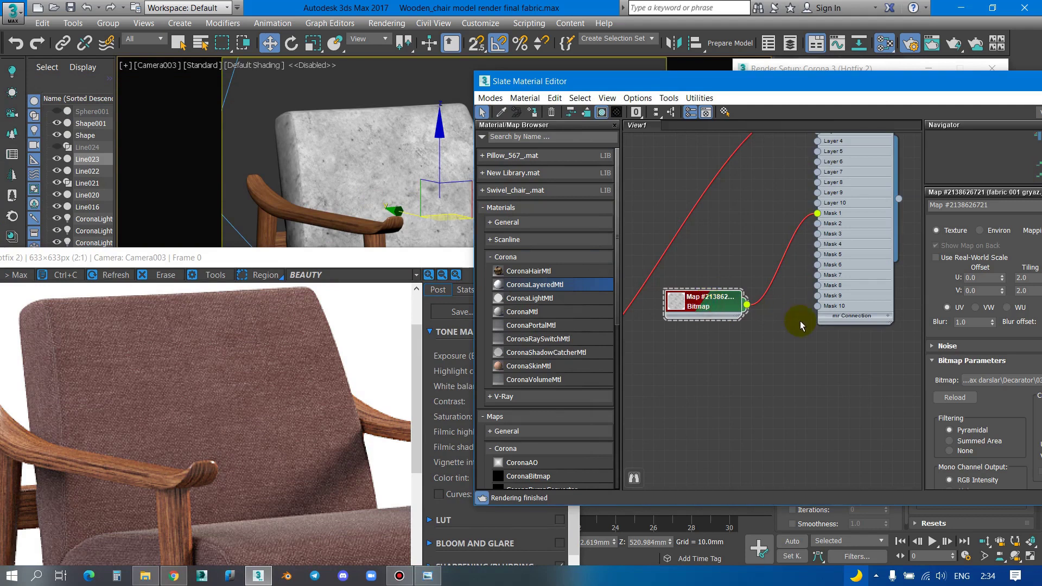
{"action": "middle_click_drag", "start_coordinate": [803, 318], "coordinate": [706, 324]}
{"action": "left_click", "coordinate": [939, 85]}
{"action": "left_click_drag", "start_coordinate": [939, 86], "coordinate": [785, 61]}
{"action": "scroll", "coordinate": [912, 372], "scroll_direction": "down", "scroll_amount": 2}
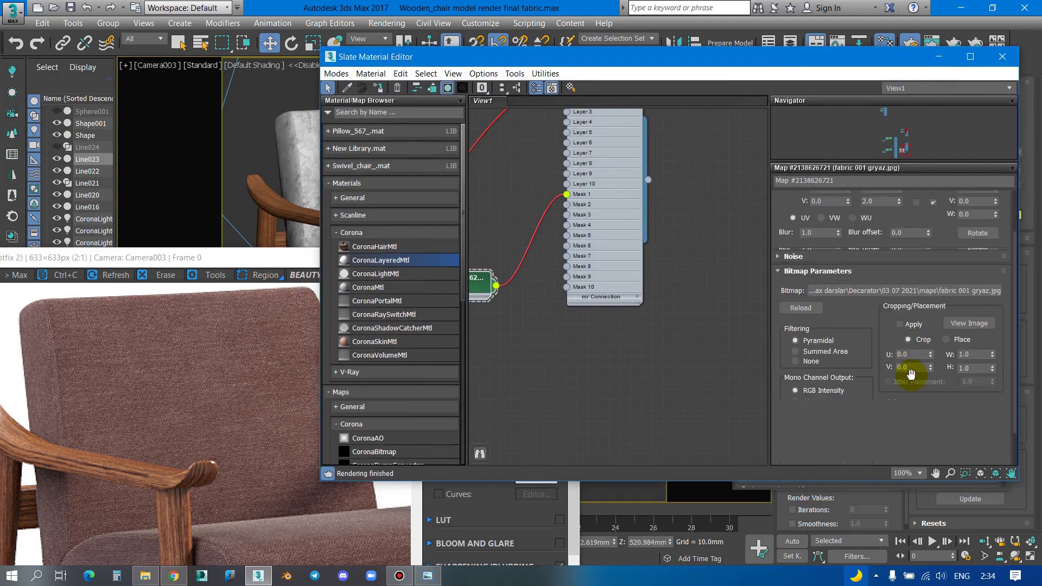
{"action": "scroll", "coordinate": [907, 384], "scroll_direction": "down", "scroll_amount": 2}
{"action": "left_click", "coordinate": [814, 464]}
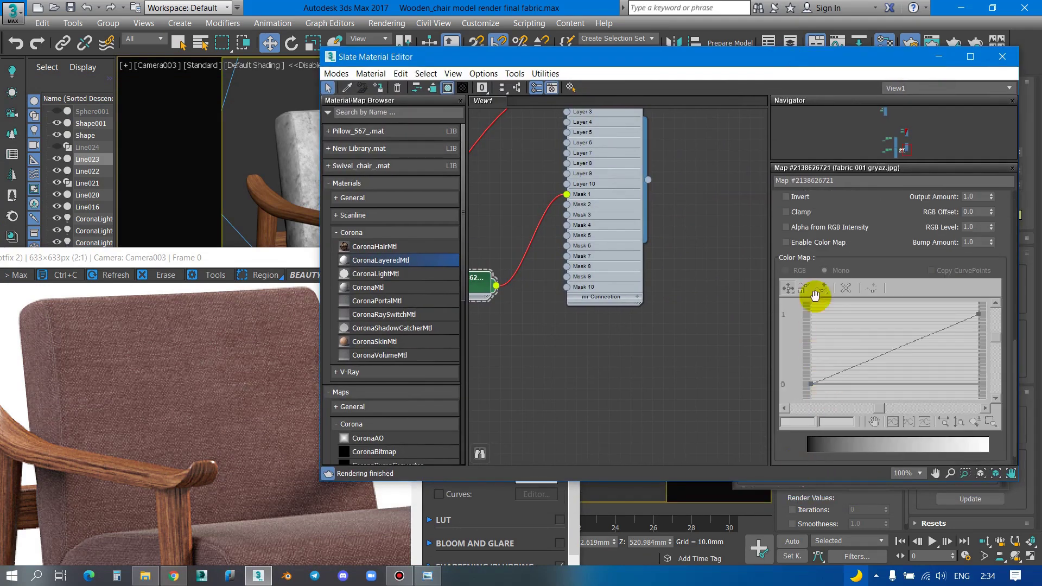
{"action": "left_click", "coordinate": [788, 244]}
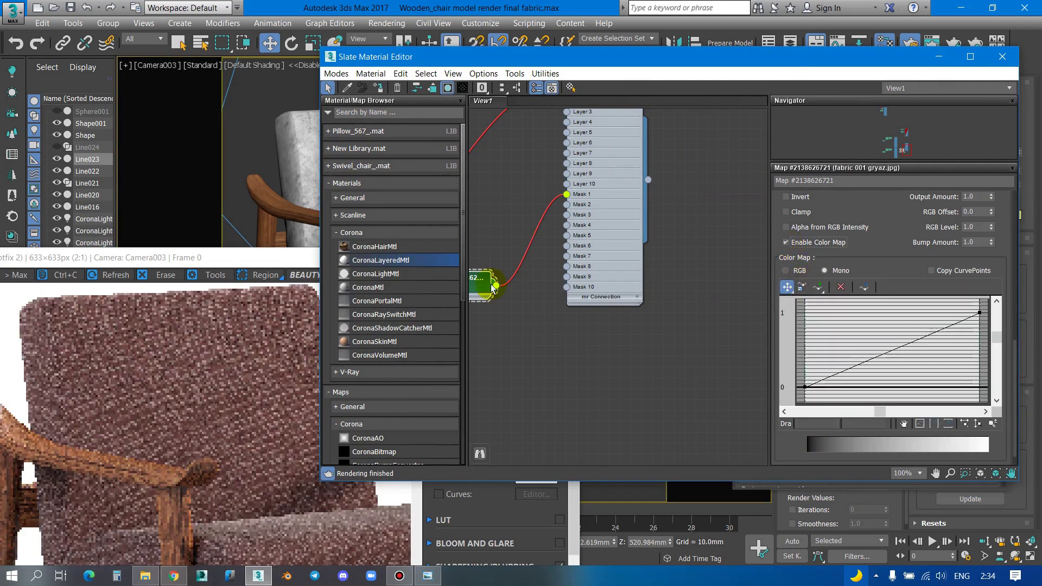
Step: Center the bitmap node and enlarge its dirt texture preview
{"action": "middle_click_drag", "start_coordinate": [489, 284], "coordinate": [650, 305]}
{"action": "scroll", "coordinate": [650, 306], "scroll_direction": "up", "scroll_amount": 1}
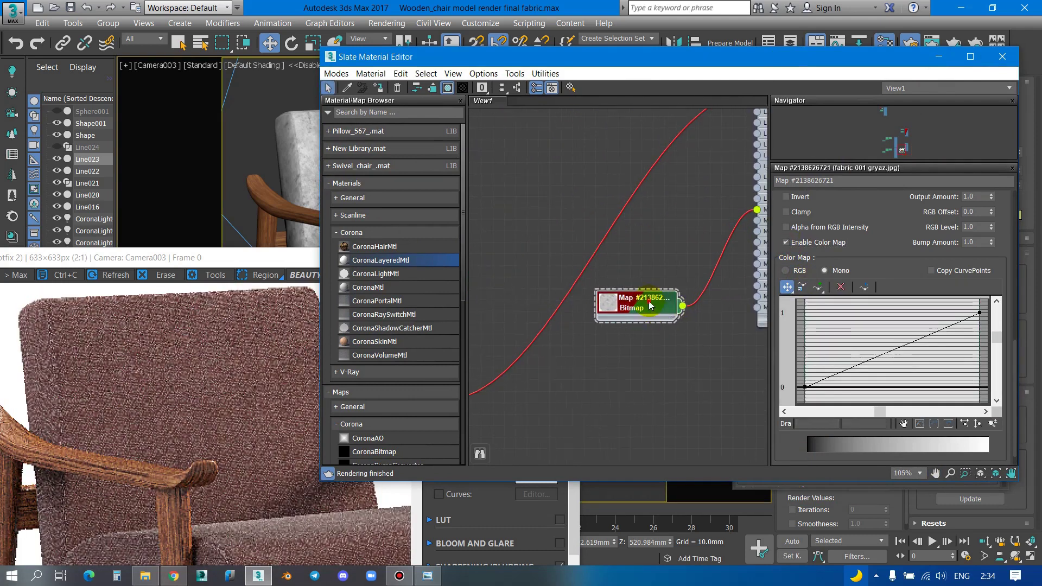
{"action": "double_click", "coordinate": [615, 307]}
{"action": "scroll", "coordinate": [660, 367], "scroll_direction": "up", "scroll_amount": 2}
{"action": "scroll", "coordinate": [660, 369], "scroll_direction": "up", "scroll_amount": 4}
{"action": "middle_click_drag", "start_coordinate": [661, 374], "coordinate": [680, 292]}
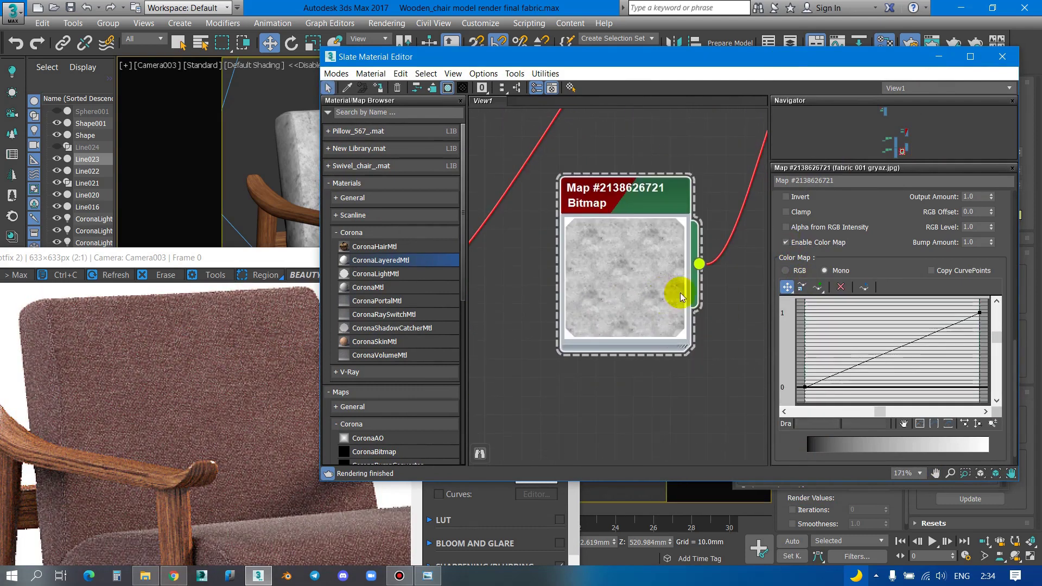
Step: Make the curve's lower-left point Bezier-Corner and bend it downward for darker blotches
{"action": "right_click", "coordinate": [805, 387]}
{"action": "left_click", "coordinate": [845, 419]}
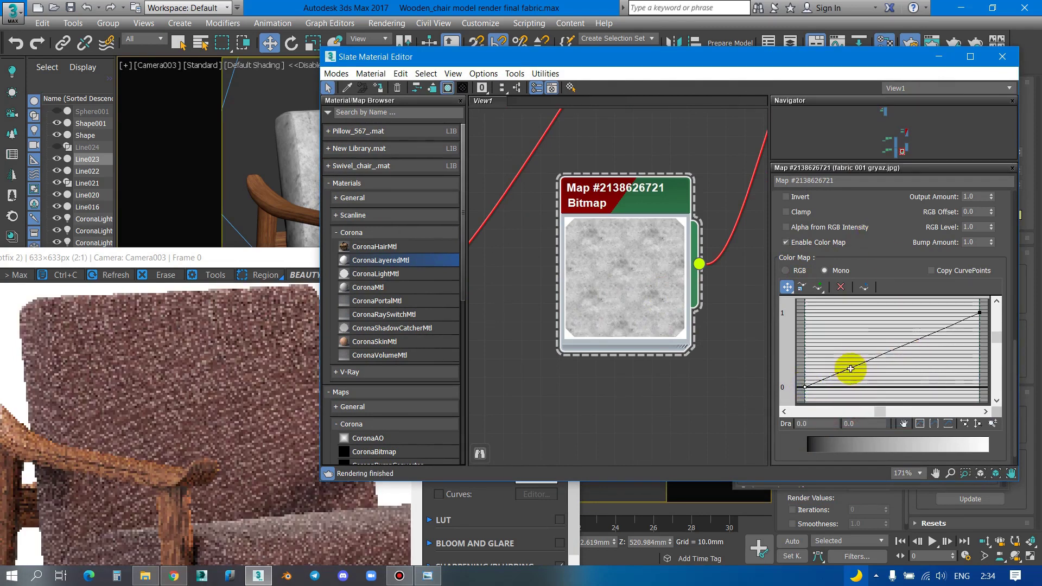
{"action": "left_click_drag", "start_coordinate": [850, 367], "coordinate": [877, 379]}
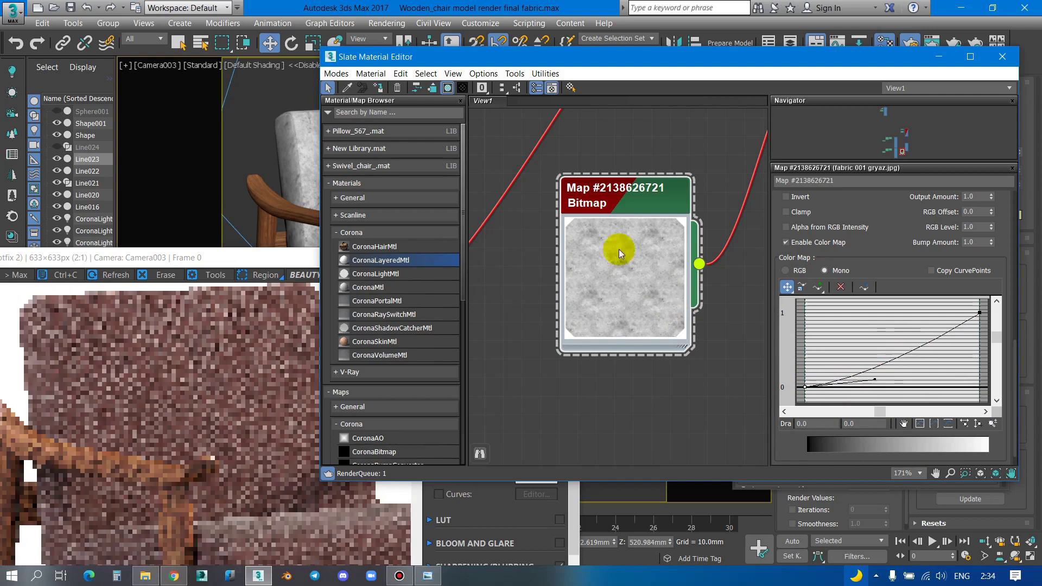
{"action": "left_click_drag", "start_coordinate": [877, 385], "coordinate": [908, 393]}
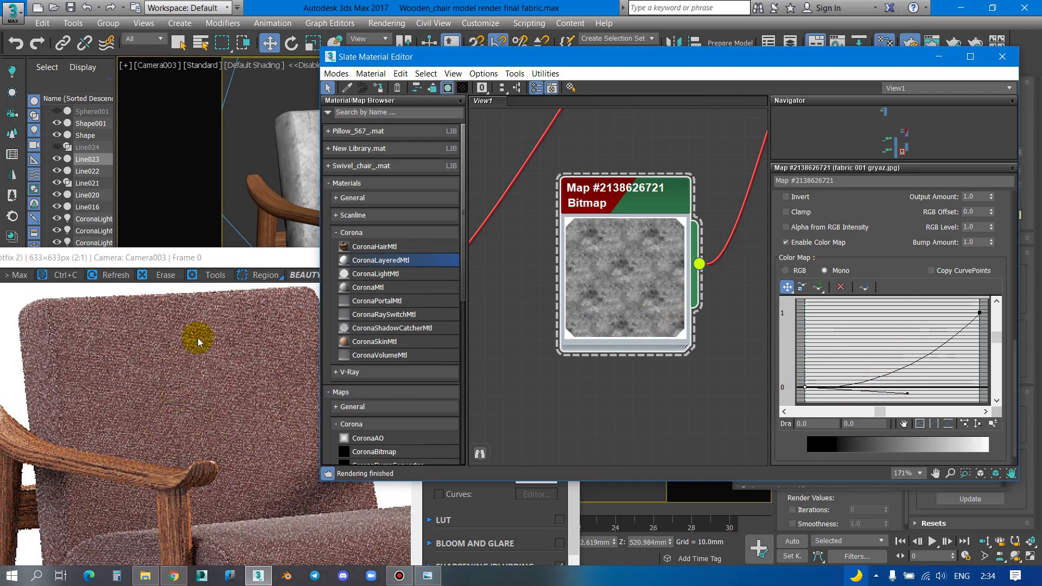
{"action": "left_click_drag", "start_coordinate": [225, 265], "coordinate": [269, 128]}
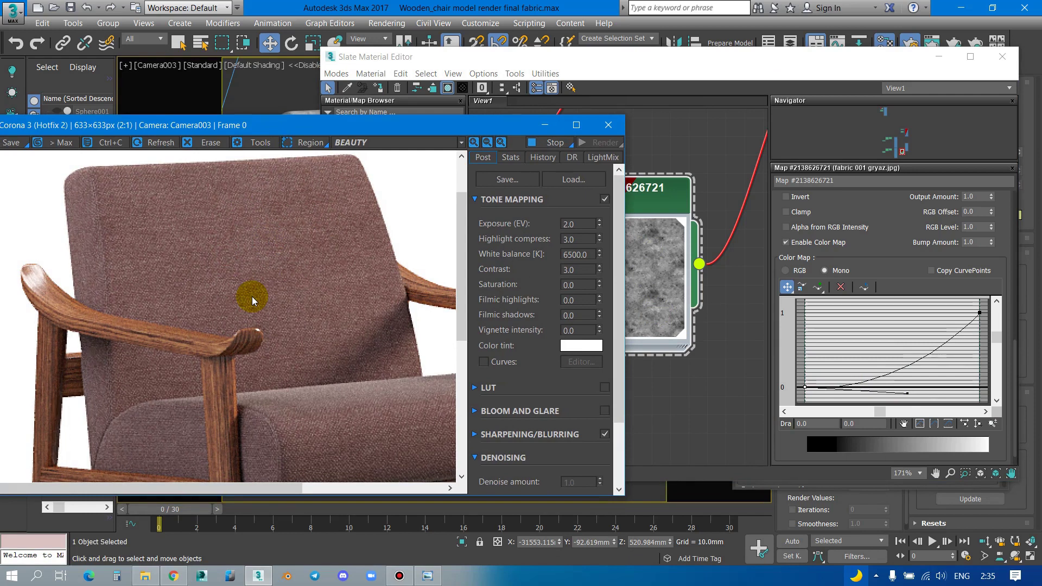
{"action": "left_click", "coordinate": [658, 203]}
{"action": "left_click_drag", "start_coordinate": [903, 383], "coordinate": [901, 375]}
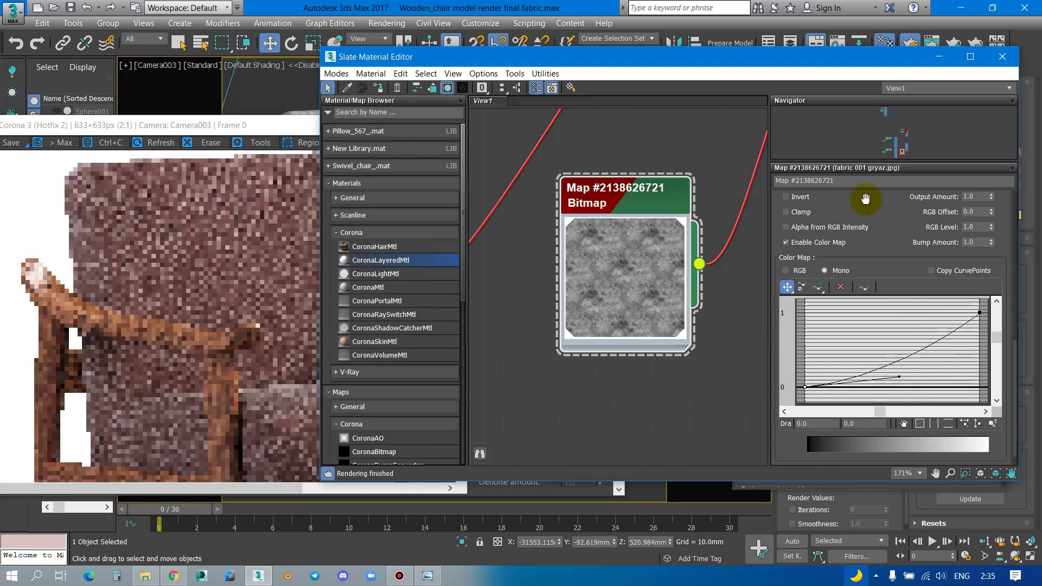
{"action": "scroll", "coordinate": [592, 327], "scroll_direction": "down", "scroll_amount": 2}
{"action": "scroll", "coordinate": [600, 324], "scroll_direction": "down", "scroll_amount": 2}
Step: Select Material #12 and pan to its CoronaMix, Falloff and bitmap nodes
{"action": "scroll", "coordinate": [657, 301], "scroll_direction": "down", "scroll_amount": 1}
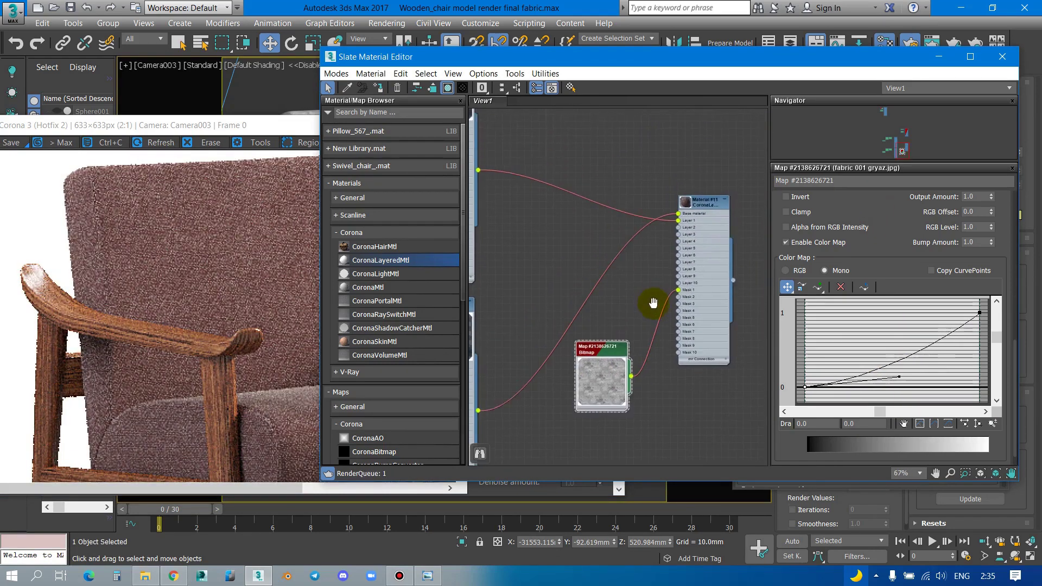
{"action": "middle_click_drag", "start_coordinate": [657, 302], "coordinate": [722, 355]}
{"action": "double_click", "coordinate": [513, 364]}
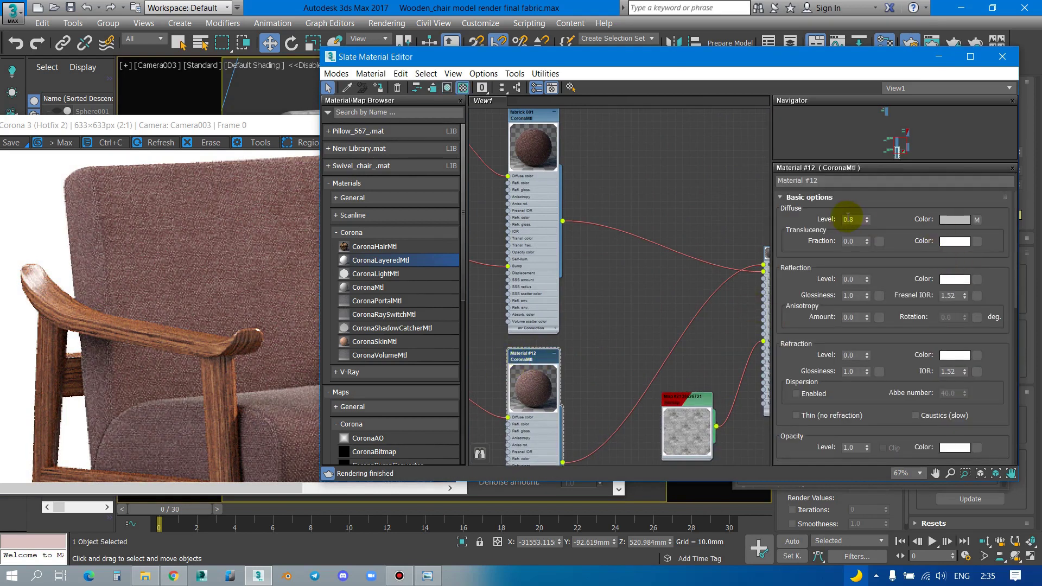
{"action": "double_click", "coordinate": [856, 220]}
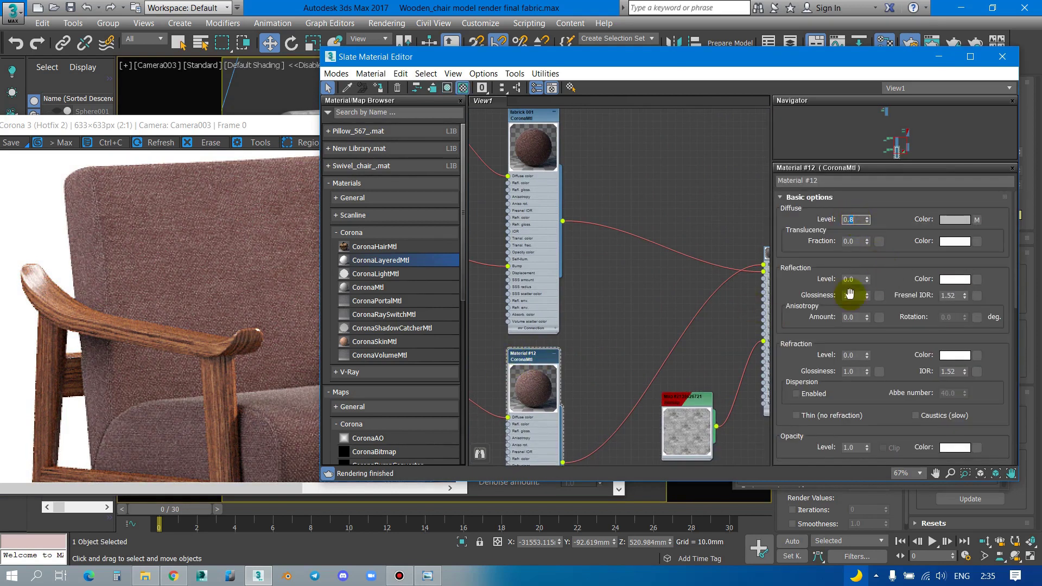
{"action": "middle_click_drag", "start_coordinate": [592, 376], "coordinate": [649, 294]}
{"action": "scroll", "coordinate": [649, 294], "scroll_direction": "up", "scroll_amount": 2}
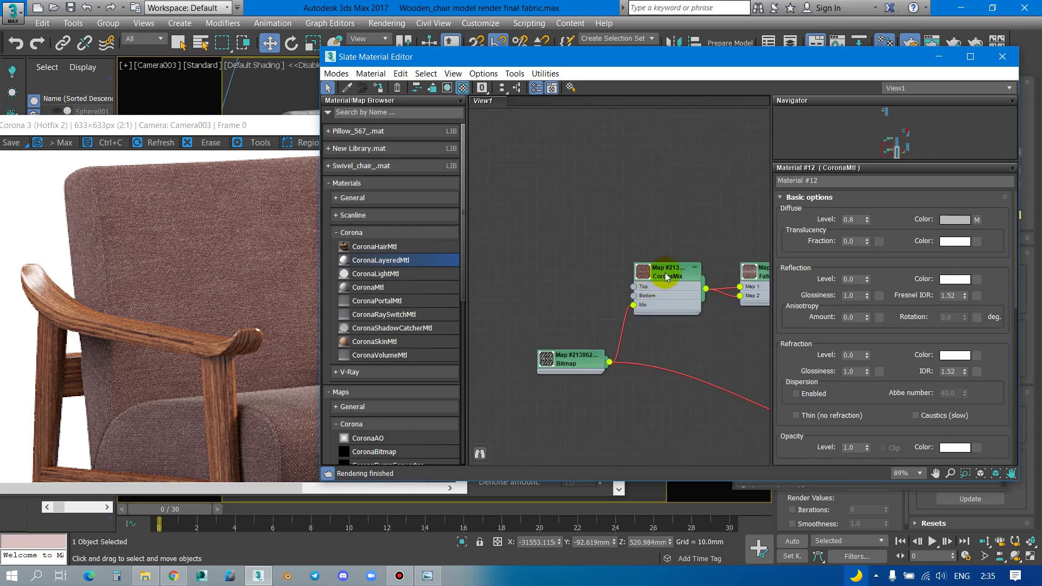
Step: Lighten the CoronaMix base layer colour to RGB 38/18/17
{"action": "double_click", "coordinate": [700, 303]}
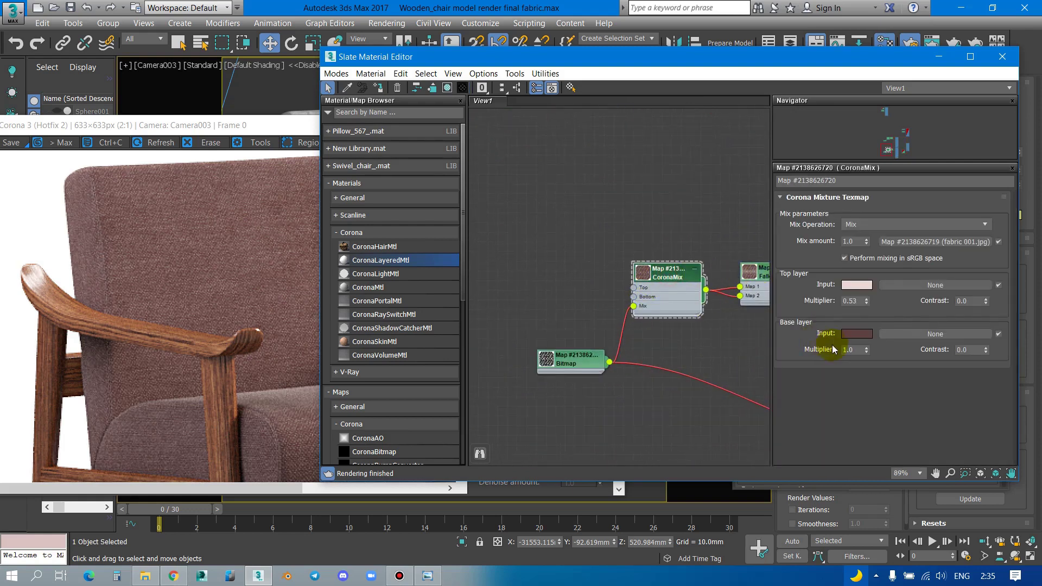
{"action": "left_click", "coordinate": [857, 333]}
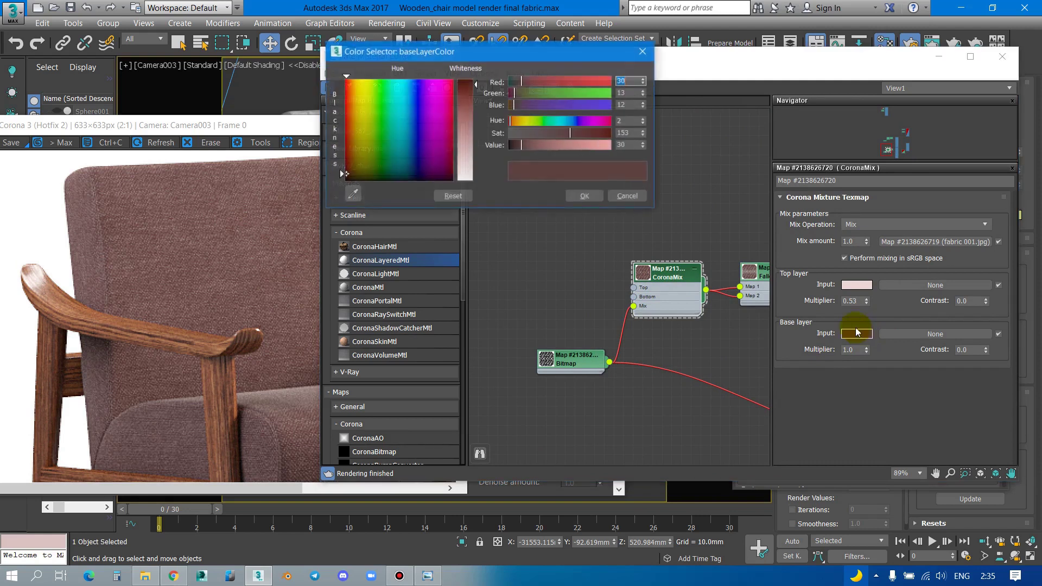
{"action": "left_click_drag", "start_coordinate": [523, 144], "coordinate": [525, 145]}
{"action": "left_click", "coordinate": [564, 135]}
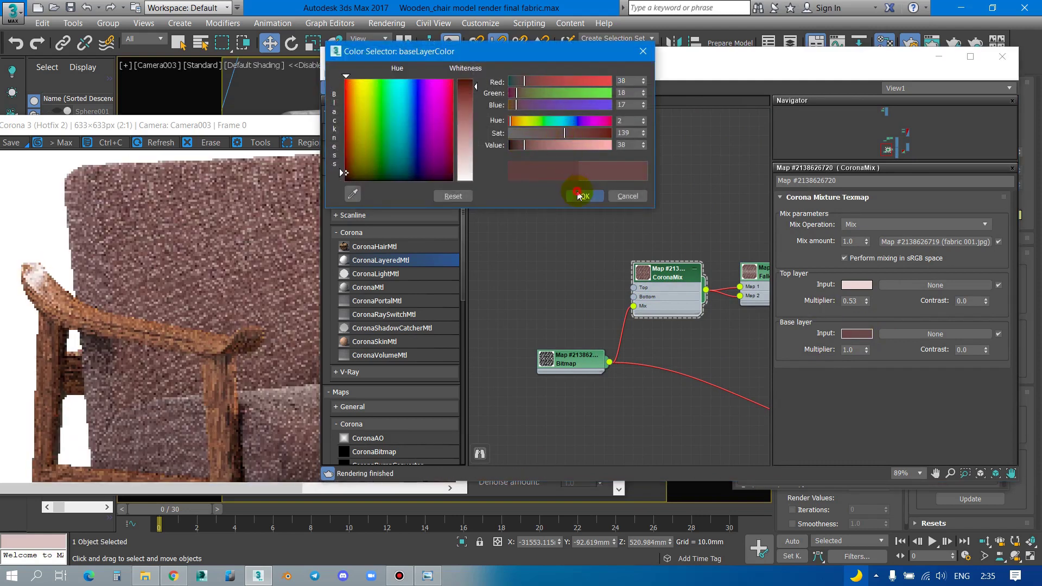
{"action": "left_click", "coordinate": [585, 196]}
{"action": "middle_click_drag", "start_coordinate": [765, 279], "coordinate": [546, 288]}
{"action": "double_click", "coordinate": [546, 288]}
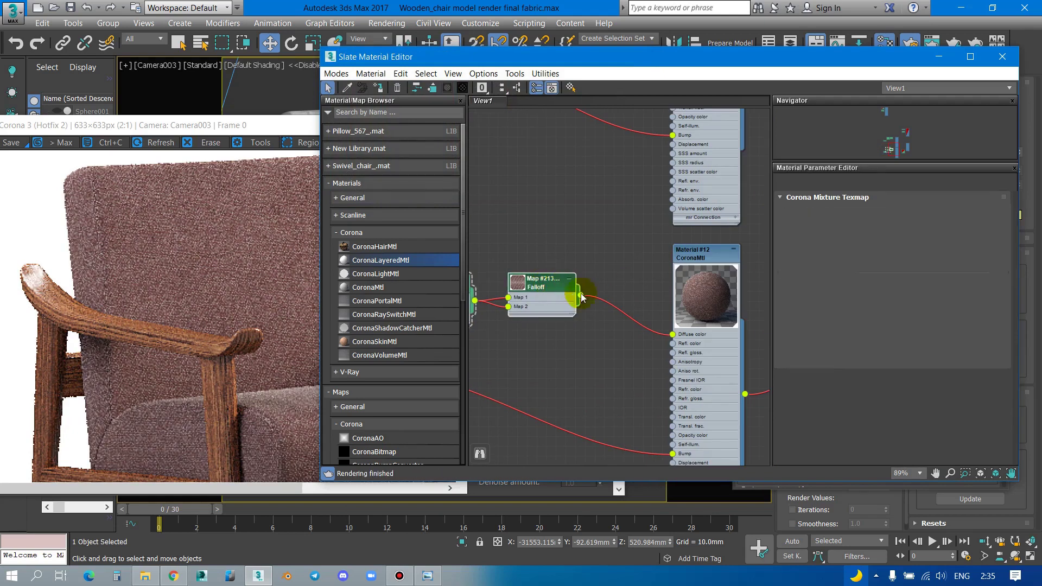
Step: Change Material #12's Falloff side amount from 85 to 70
{"action": "left_click", "coordinate": [830, 244]}
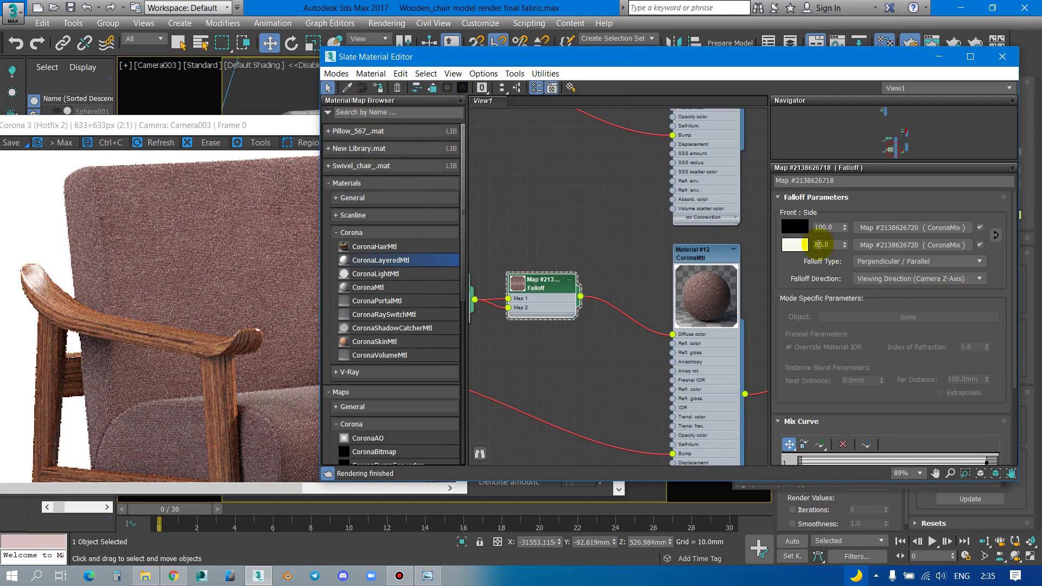
{"action": "left_click", "coordinate": [795, 245]}
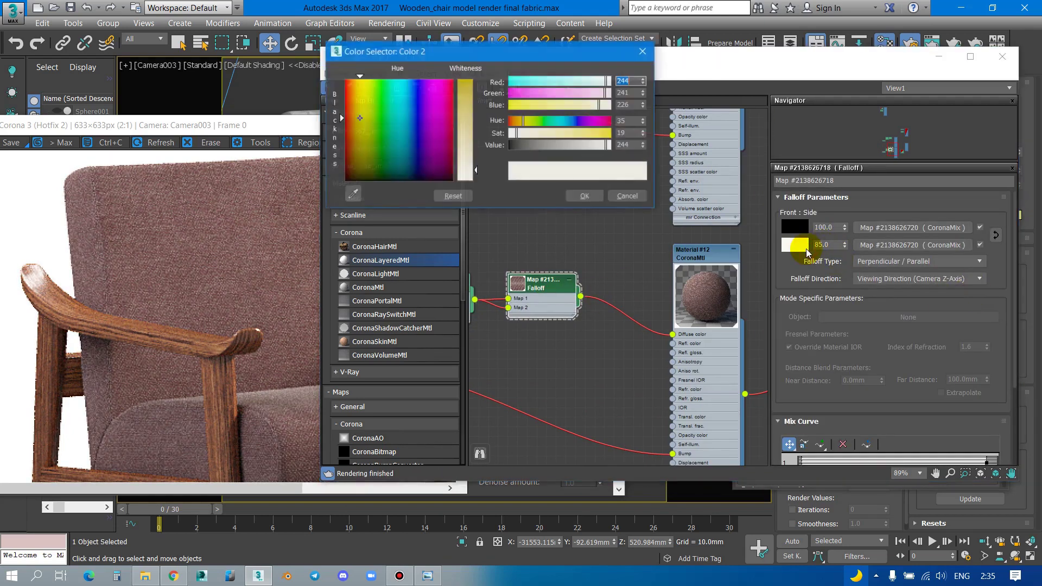
{"action": "left_click", "coordinate": [586, 197]}
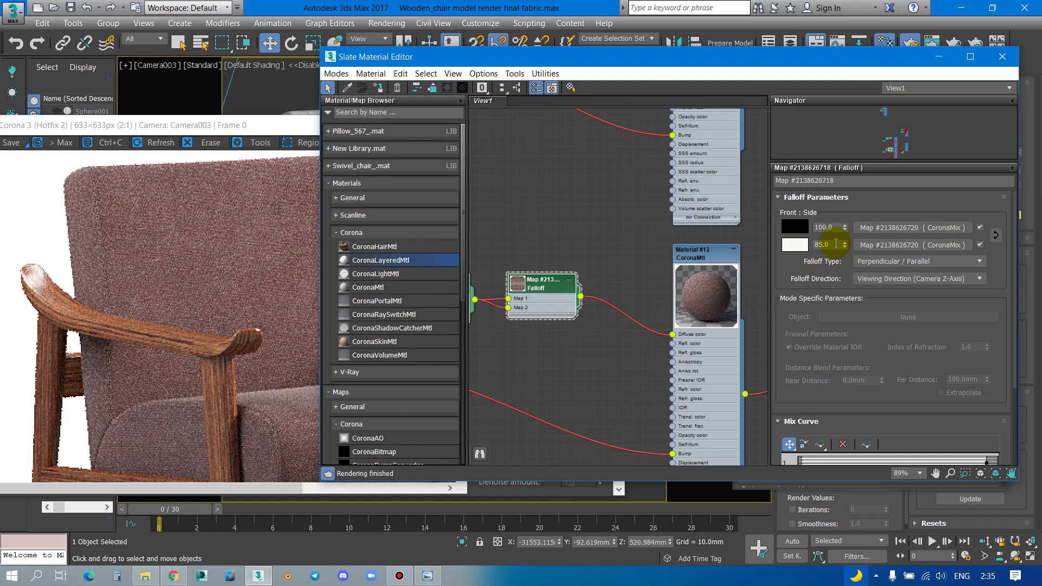
{"action": "left_click_drag", "start_coordinate": [829, 245], "coordinate": [807, 251]}
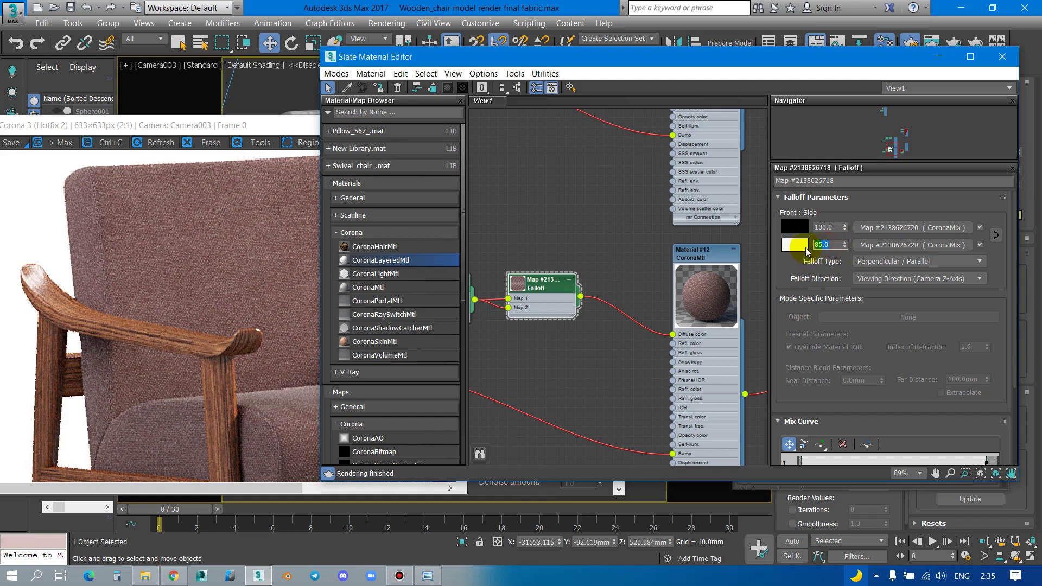
{"action": "type", "text": "70"}
{"action": "key", "text": "Return"}
Step: Set the upper fabric's Falloff map side amount to 90
{"action": "scroll", "coordinate": [615, 316], "scroll_direction": "down", "scroll_amount": 2}
{"action": "middle_click_drag", "start_coordinate": [615, 316], "coordinate": [693, 410]}
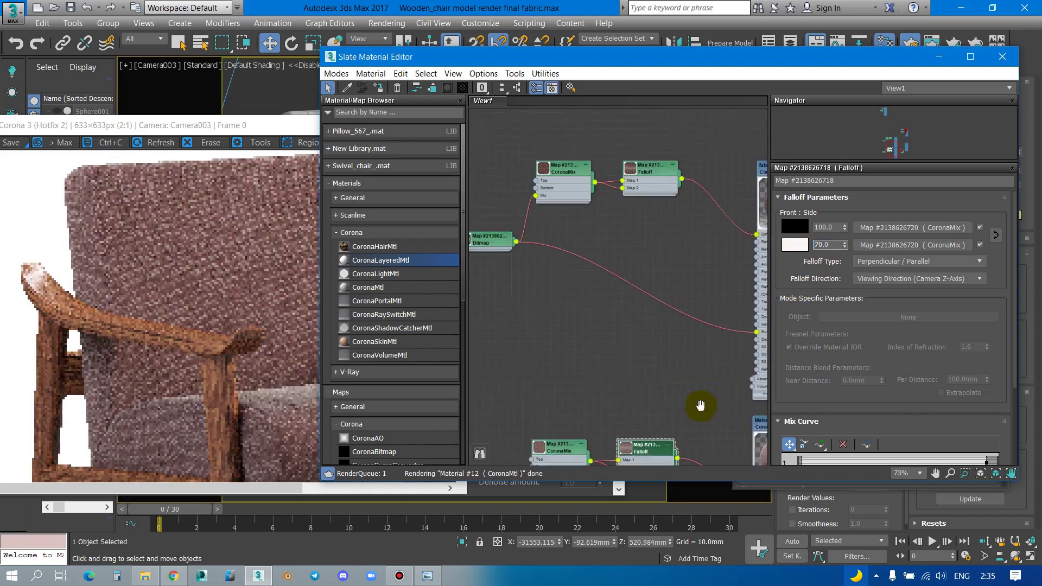
{"action": "scroll", "coordinate": [693, 410], "scroll_direction": "down", "scroll_amount": 1}
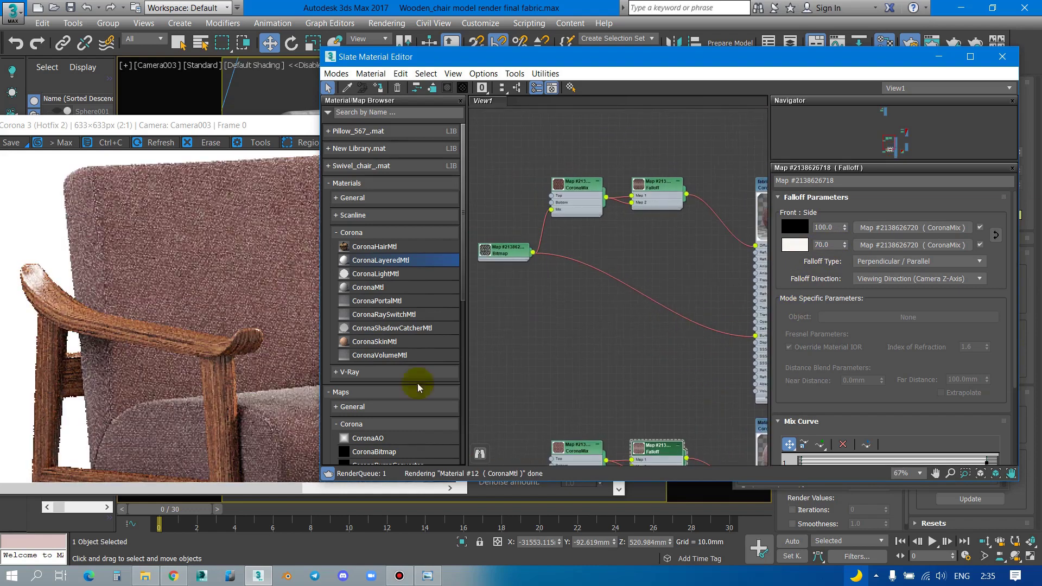
{"action": "left_click", "coordinate": [658, 188]}
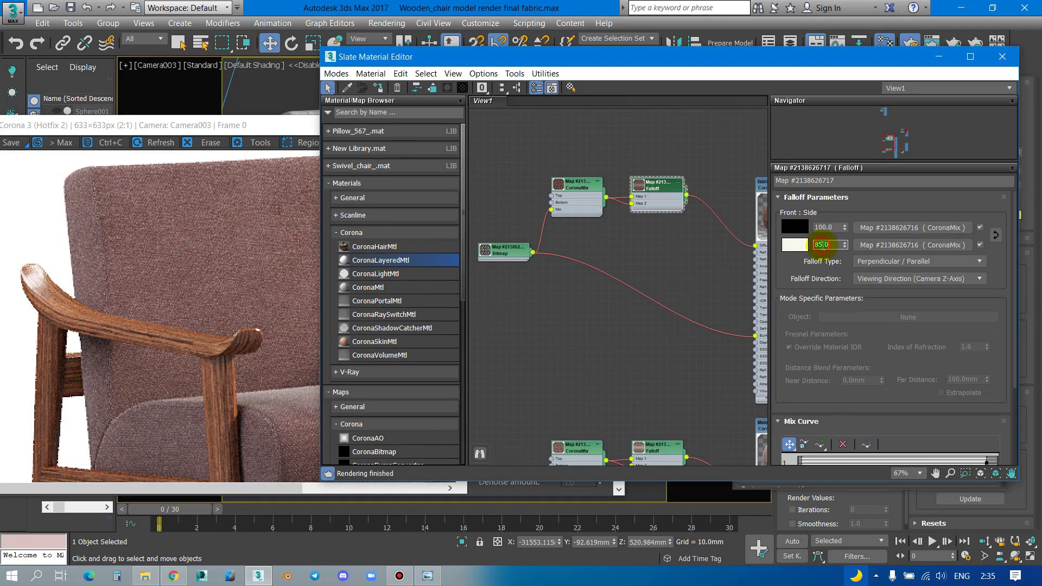
{"action": "type", "text": "90"}
{"action": "key", "text": "Return"}
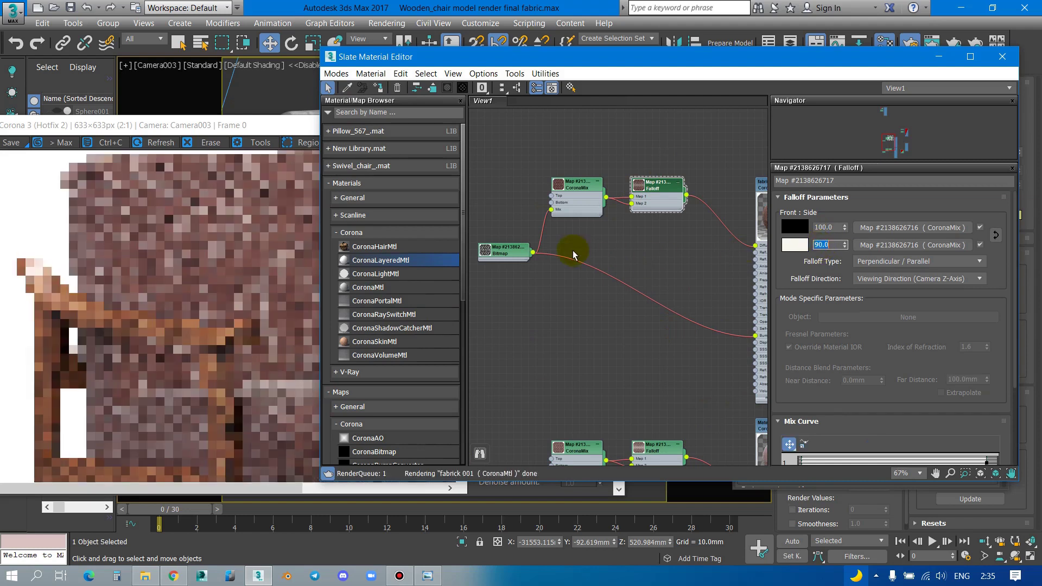
{"action": "scroll", "coordinate": [572, 250], "scroll_direction": "down", "scroll_amount": 2}
{"action": "scroll", "coordinate": [572, 253], "scroll_direction": "down", "scroll_amount": 2}
{"action": "scroll", "coordinate": [612, 302], "scroll_direction": "down", "scroll_amount": 1}
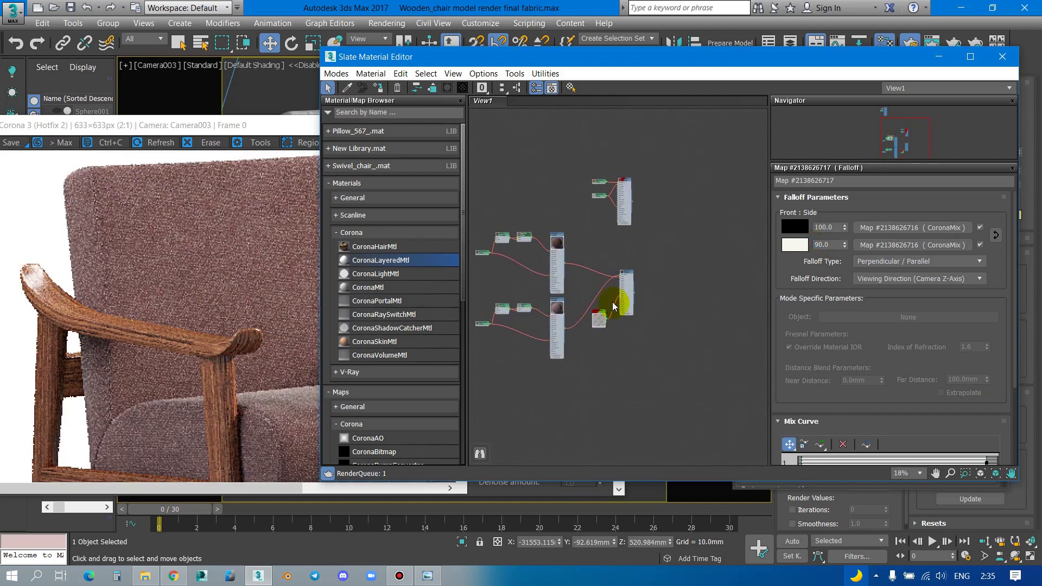
{"action": "scroll", "coordinate": [652, 337], "scroll_direction": "up", "scroll_amount": 3}
{"action": "scroll", "coordinate": [652, 337], "scroll_direction": "up", "scroll_amount": 3}
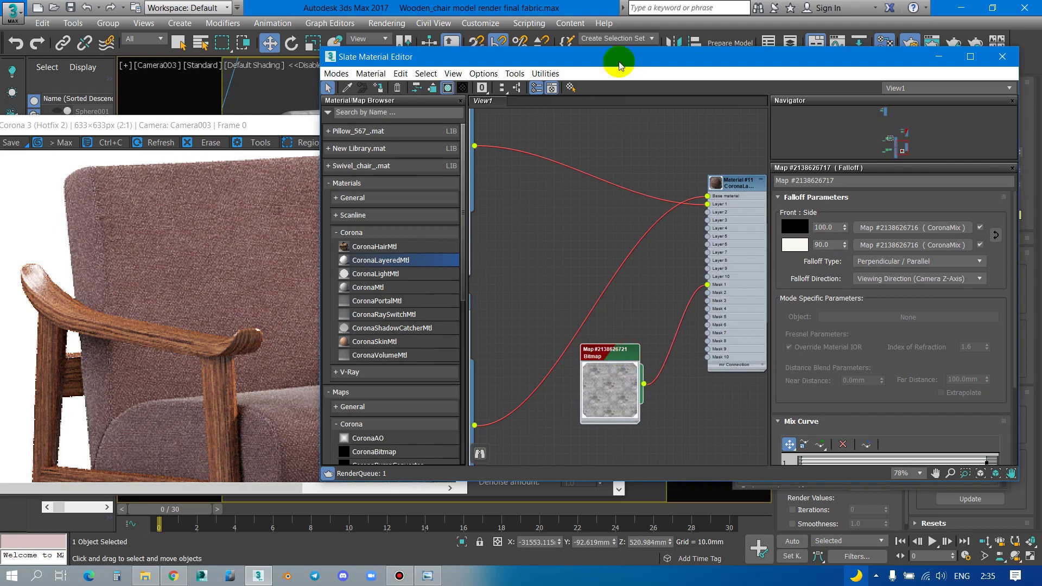
Step: Close the material editor and zoom around the full-screen Corona render to inspect the fabric
{"action": "left_click", "coordinate": [1002, 56]}
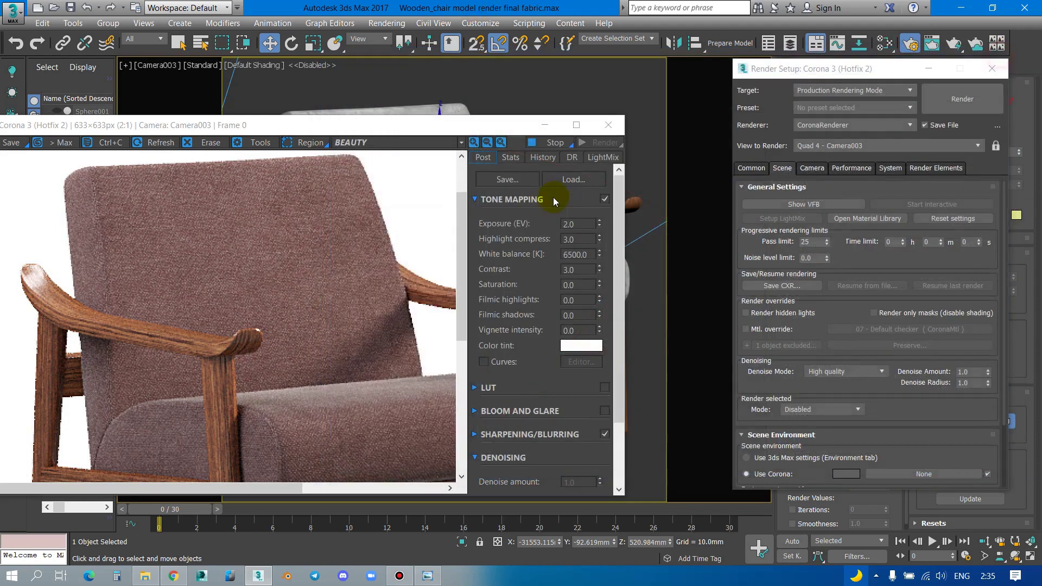
{"action": "left_click", "coordinate": [576, 125]}
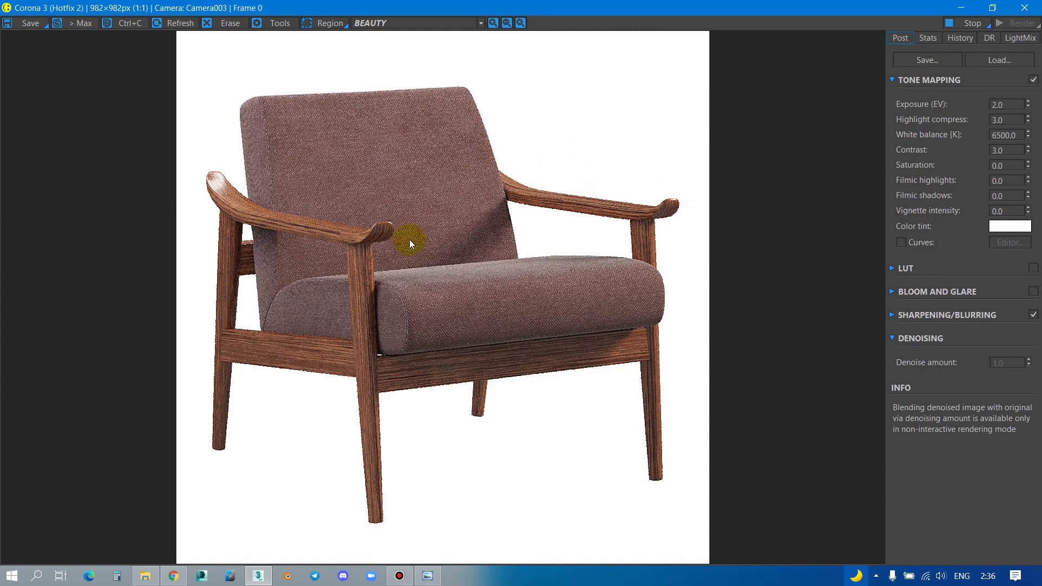
{"action": "scroll", "coordinate": [385, 185], "scroll_direction": "up", "scroll_amount": 1}
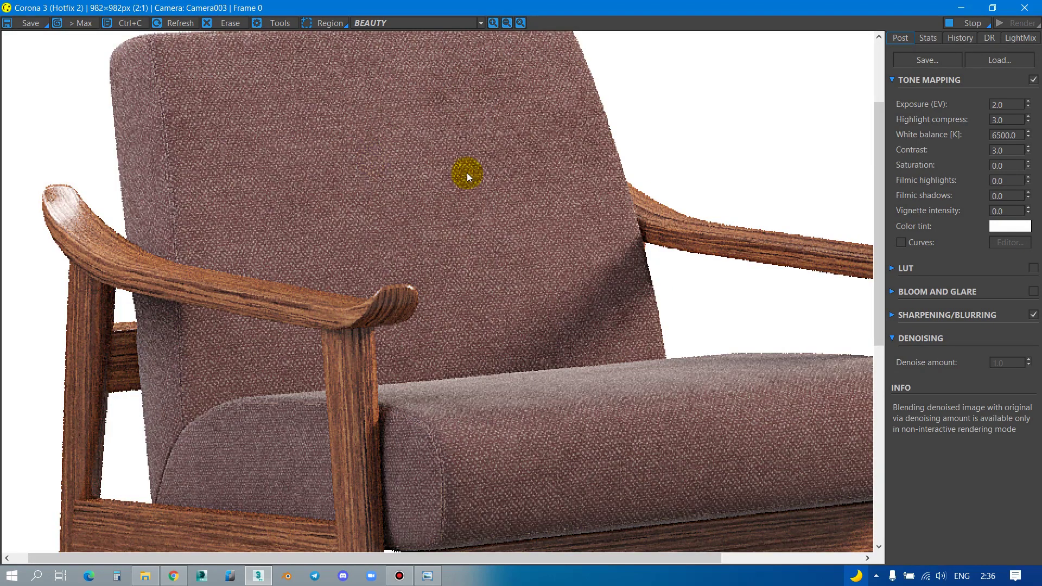
{"action": "scroll", "coordinate": [327, 133], "scroll_direction": "up", "scroll_amount": 2}
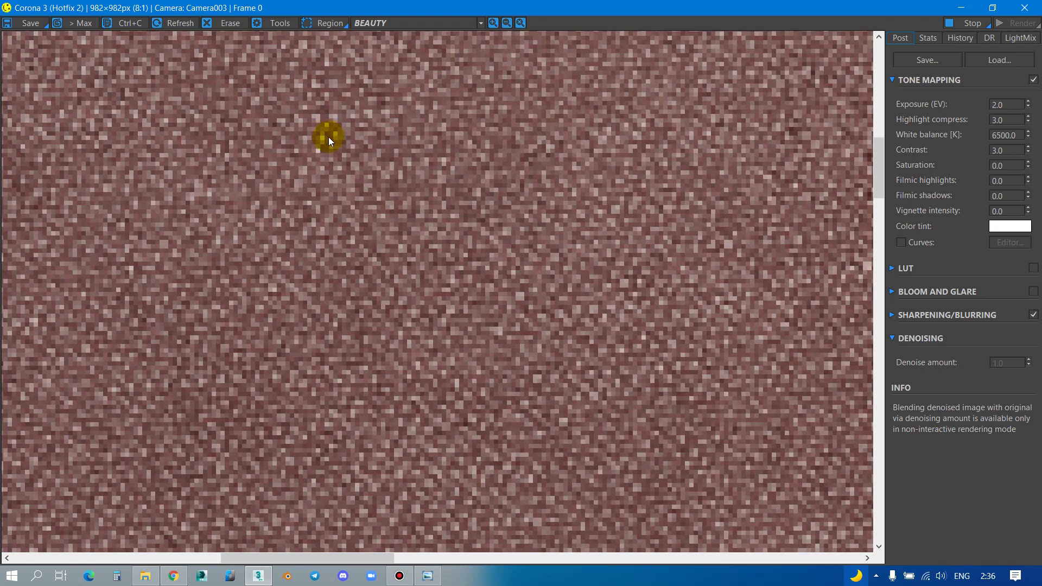
{"action": "scroll", "coordinate": [329, 142], "scroll_direction": "down", "scroll_amount": 2}
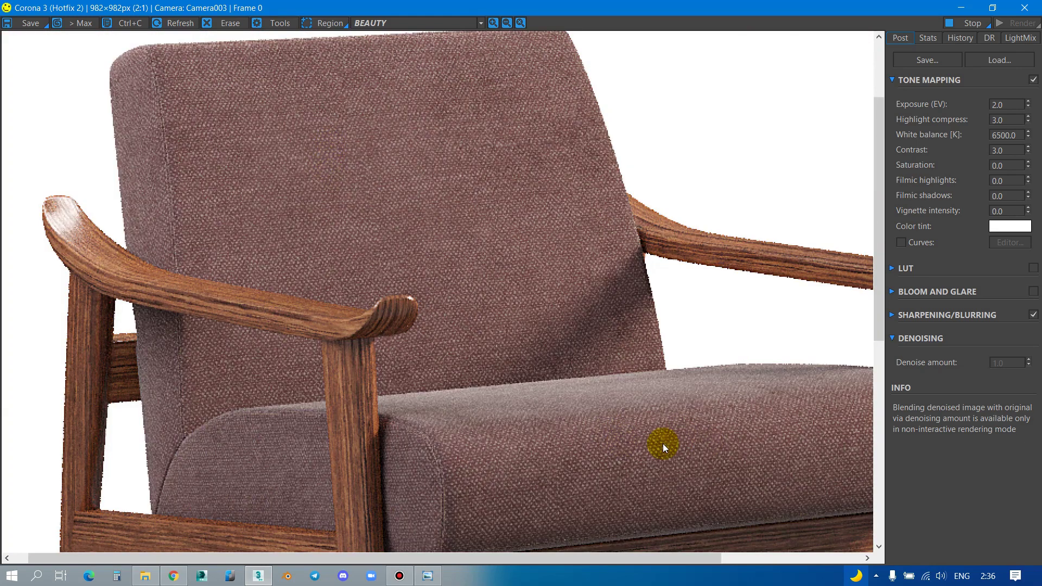
{"action": "scroll", "coordinate": [660, 444], "scroll_direction": "up", "scroll_amount": 2}
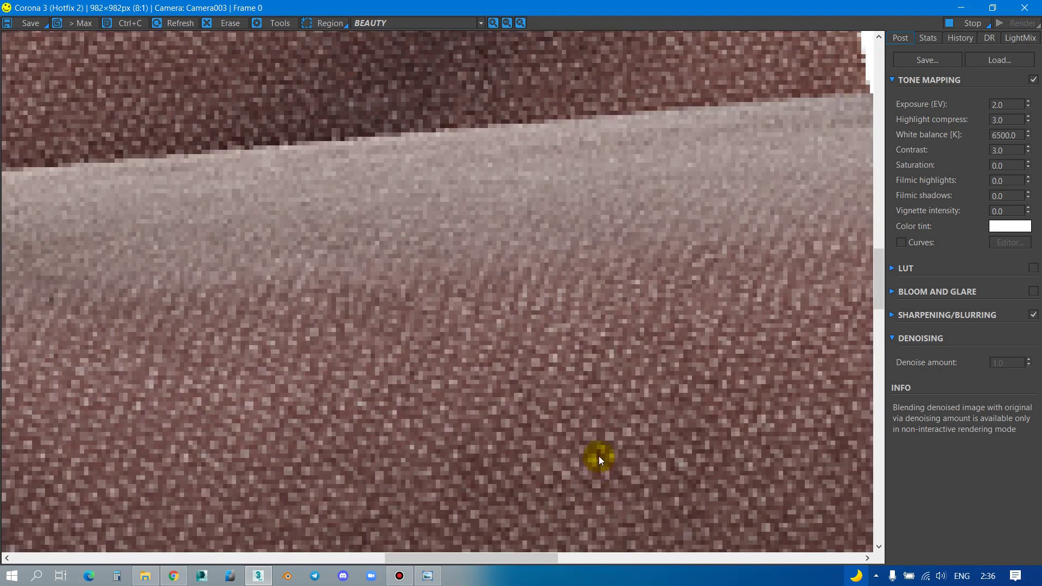
{"action": "scroll", "coordinate": [513, 277], "scroll_direction": "down", "scroll_amount": 1}
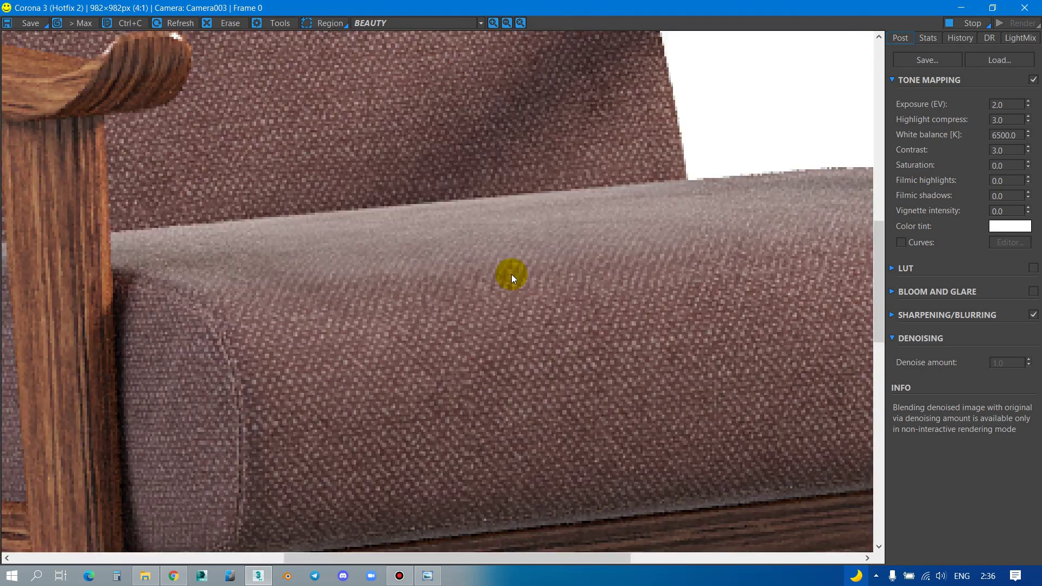
{"action": "scroll", "coordinate": [478, 333], "scroll_direction": "down", "scroll_amount": 1}
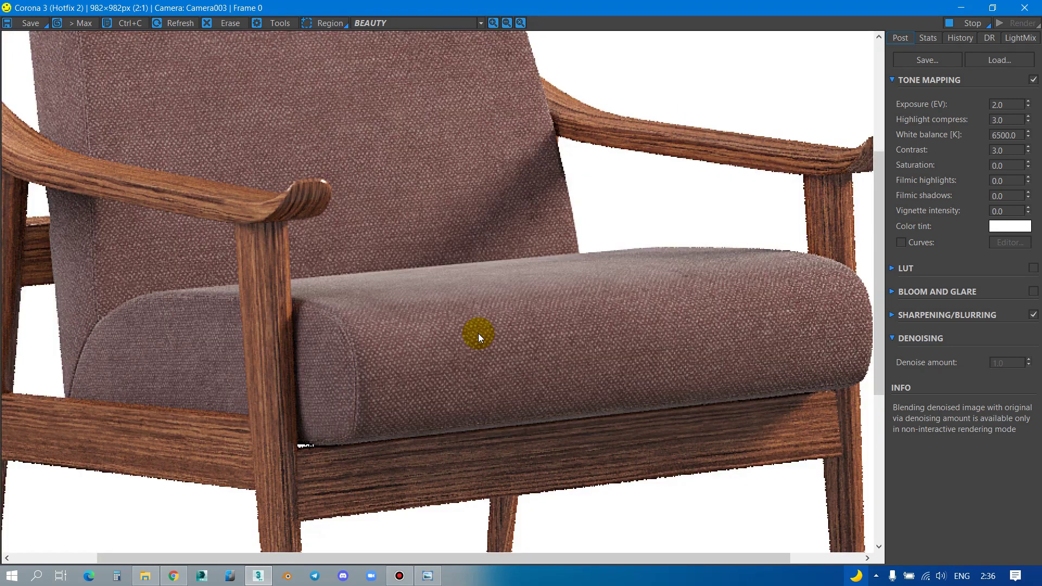
{"action": "scroll", "coordinate": [464, 334], "scroll_direction": "down", "scroll_amount": 1}
{"action": "scroll", "coordinate": [363, 106], "scroll_direction": "up", "scroll_amount": 1}
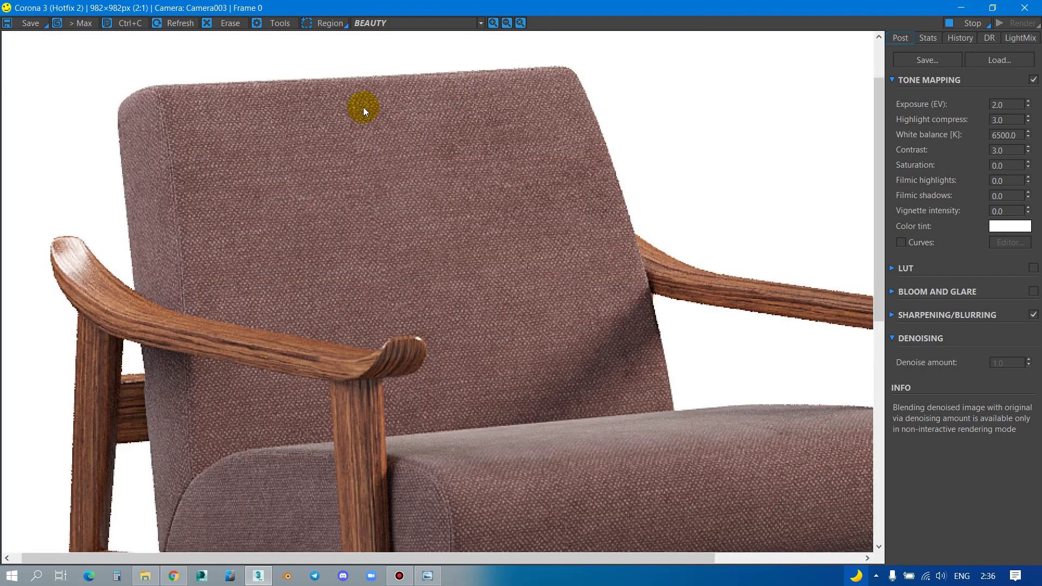
{"action": "scroll", "coordinate": [359, 104], "scroll_direction": "down", "scroll_amount": 1}
{"action": "scroll", "coordinate": [441, 299], "scroll_direction": "up", "scroll_amount": 2}
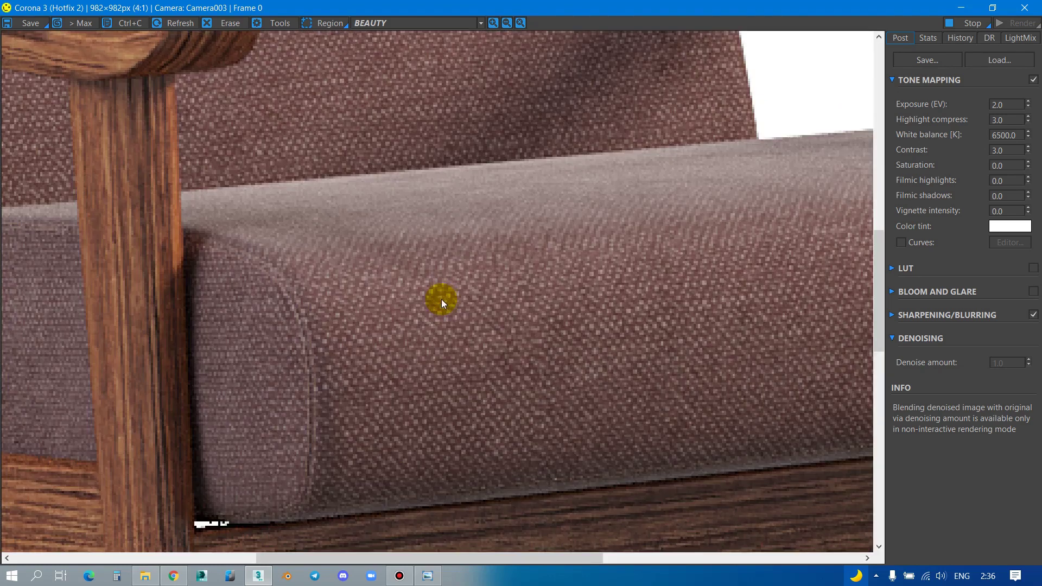
{"action": "scroll", "coordinate": [444, 298], "scroll_direction": "up", "scroll_amount": 1}
{"action": "scroll", "coordinate": [448, 272], "scroll_direction": "down", "scroll_amount": 2}
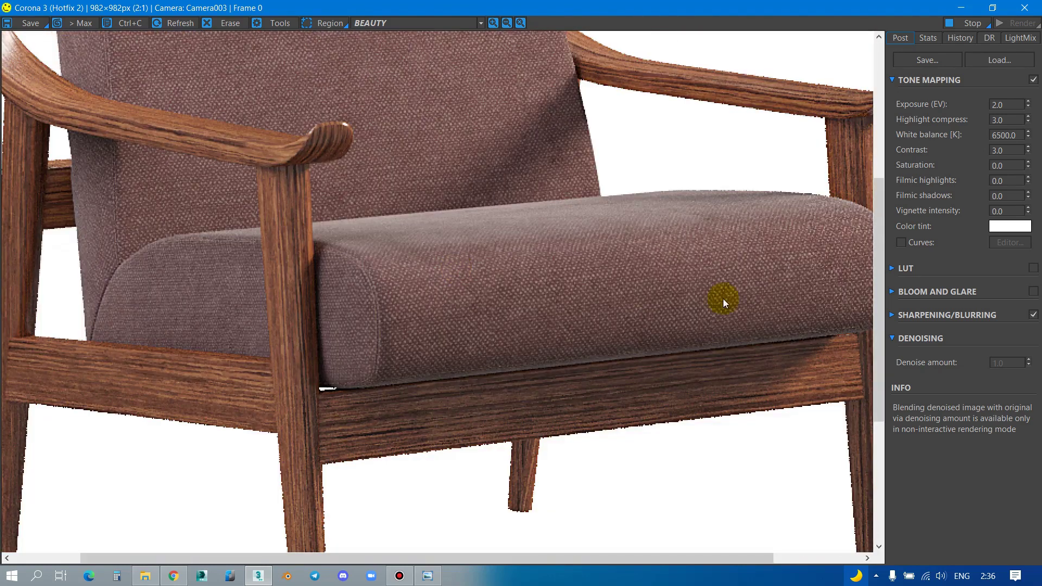
Step: Toggle Sharpening/Blurring off and back on, comparing the fabric in the render
{"action": "left_click", "coordinate": [901, 318]}
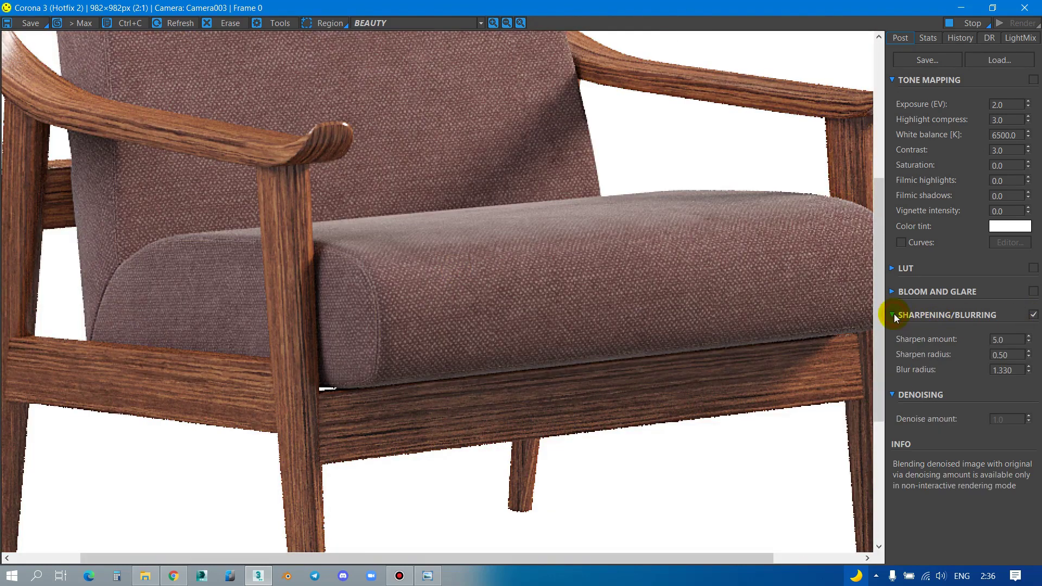
{"action": "left_click", "coordinate": [1034, 315]}
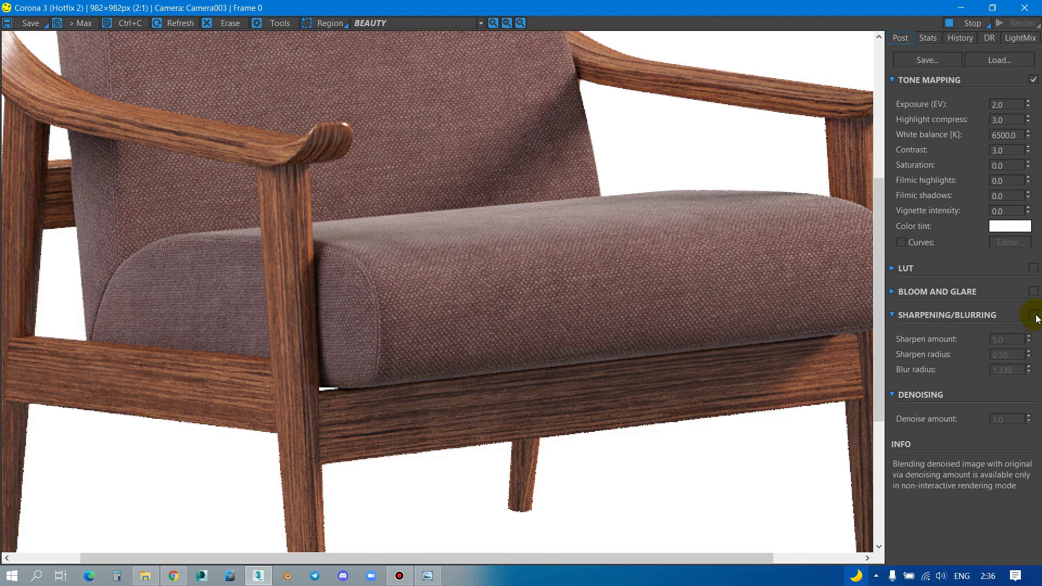
{"action": "left_click", "coordinate": [1033, 315]}
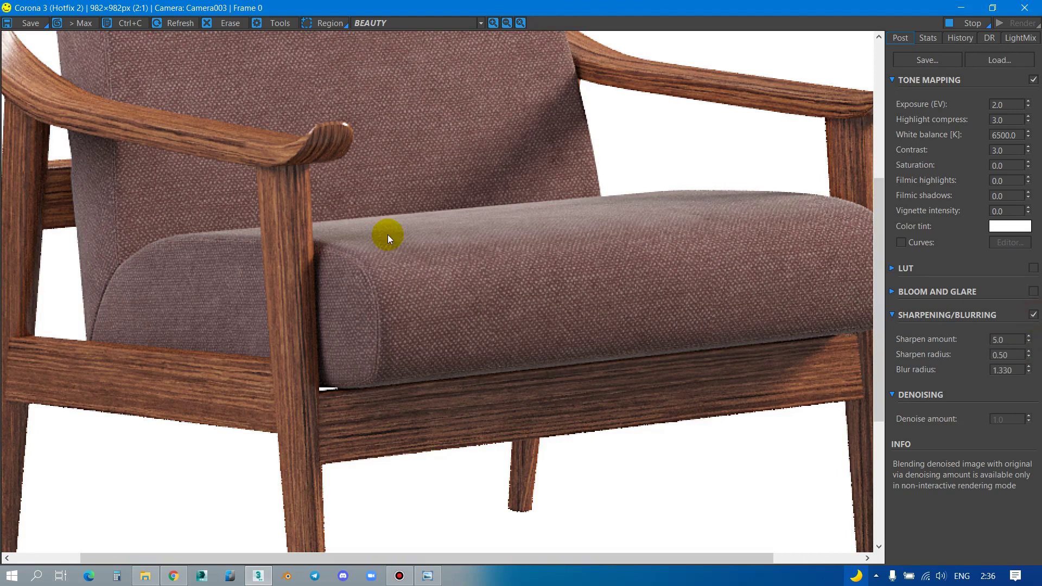
{"action": "scroll", "coordinate": [392, 236], "scroll_direction": "down", "scroll_amount": 1}
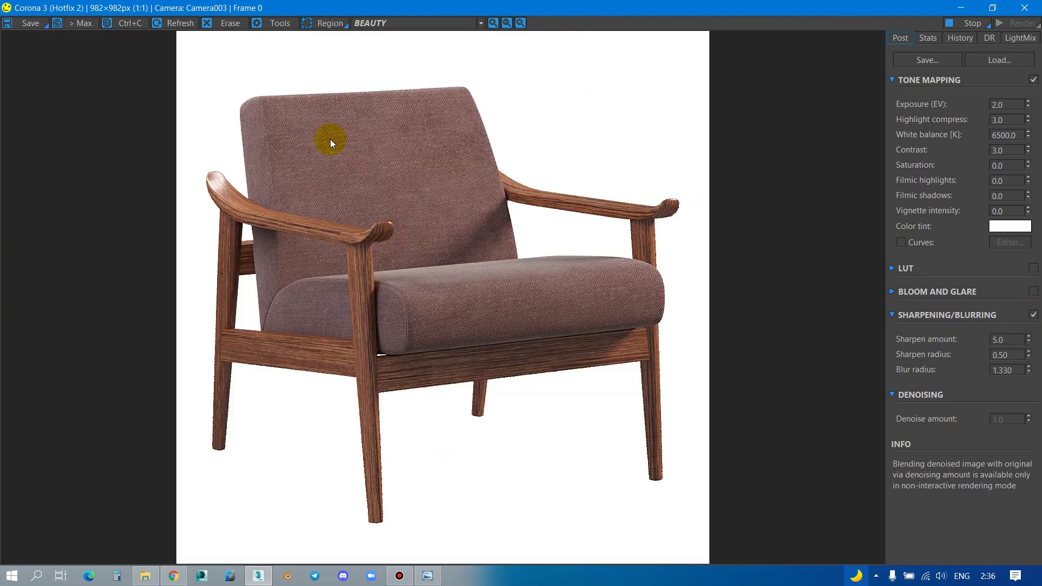
{"action": "scroll", "coordinate": [330, 139], "scroll_direction": "up", "scroll_amount": 1}
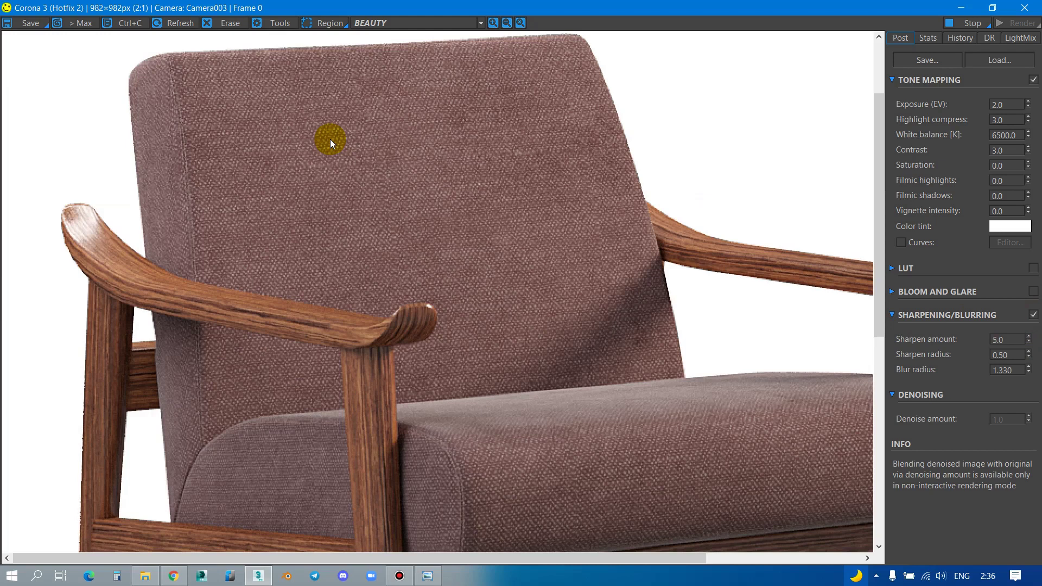
{"action": "scroll", "coordinate": [334, 145], "scroll_direction": "down", "scroll_amount": 1}
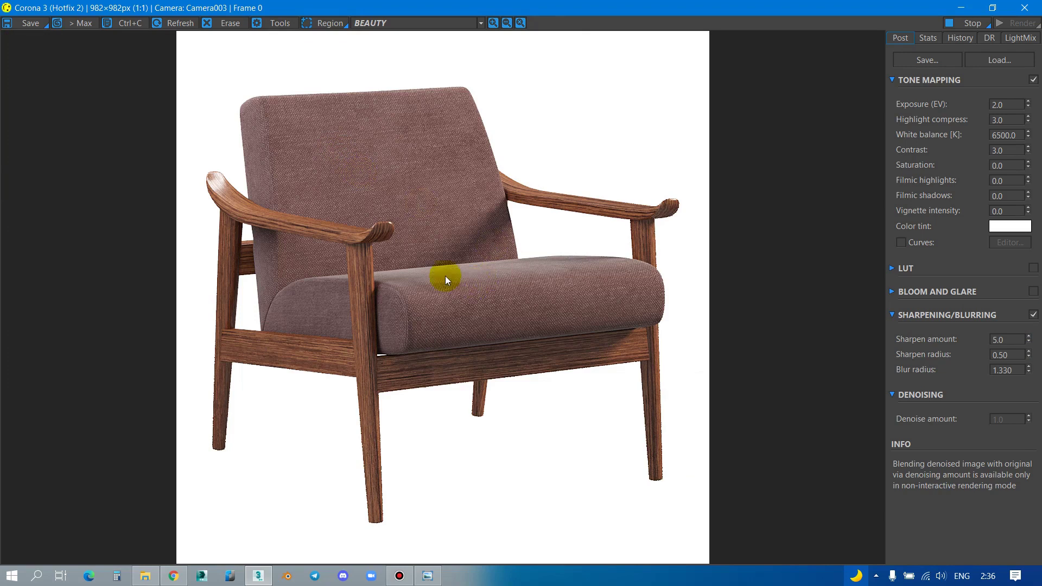
{"action": "scroll", "coordinate": [442, 277], "scroll_direction": "up", "scroll_amount": 1}
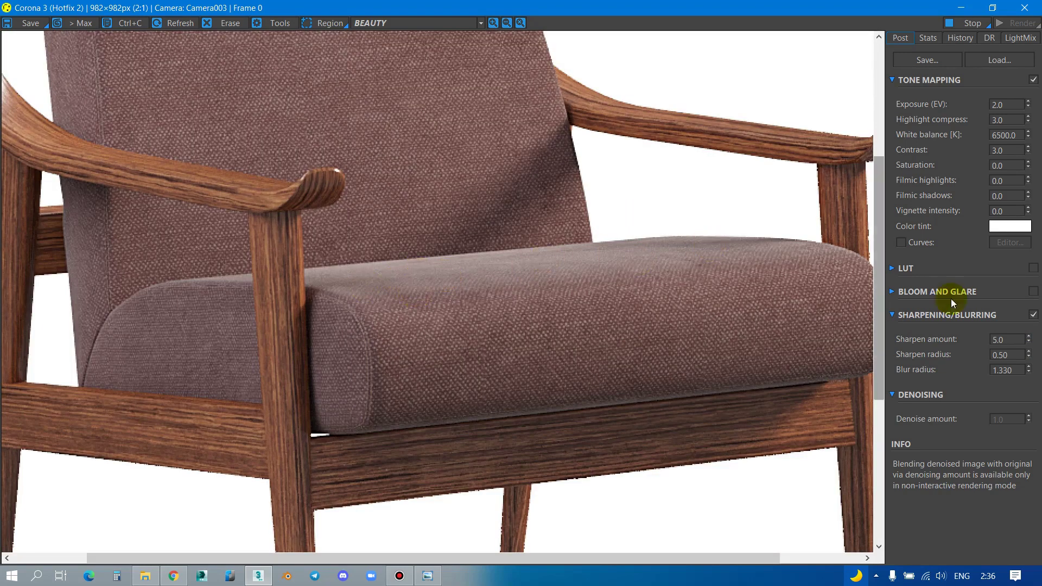
{"action": "scroll", "coordinate": [493, 268], "scroll_direction": "up", "scroll_amount": 2}
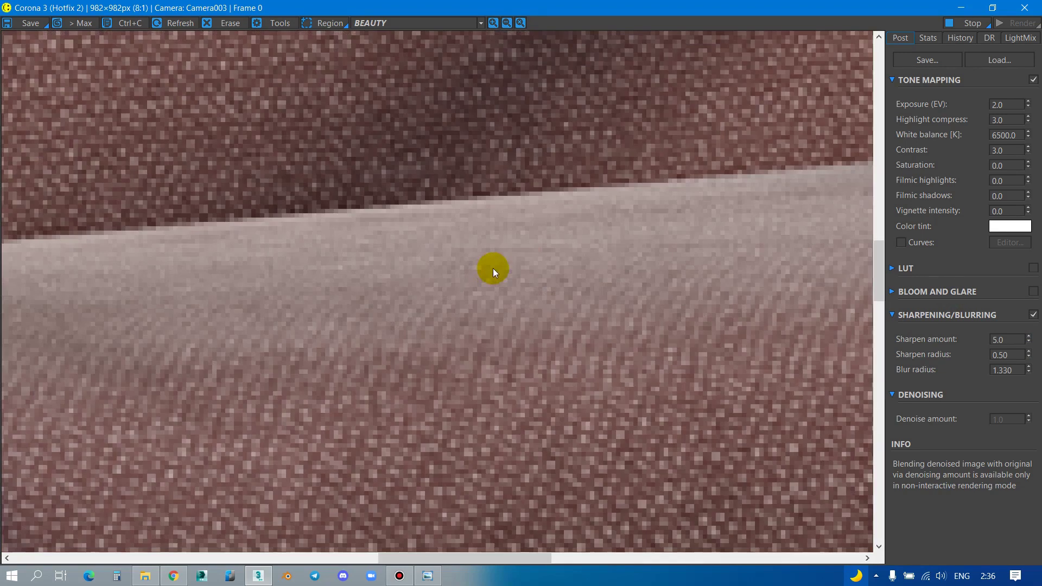
{"action": "scroll", "coordinate": [477, 253], "scroll_direction": "down", "scroll_amount": 1}
{"action": "scroll", "coordinate": [477, 253], "scroll_direction": "down", "scroll_amount": 1}
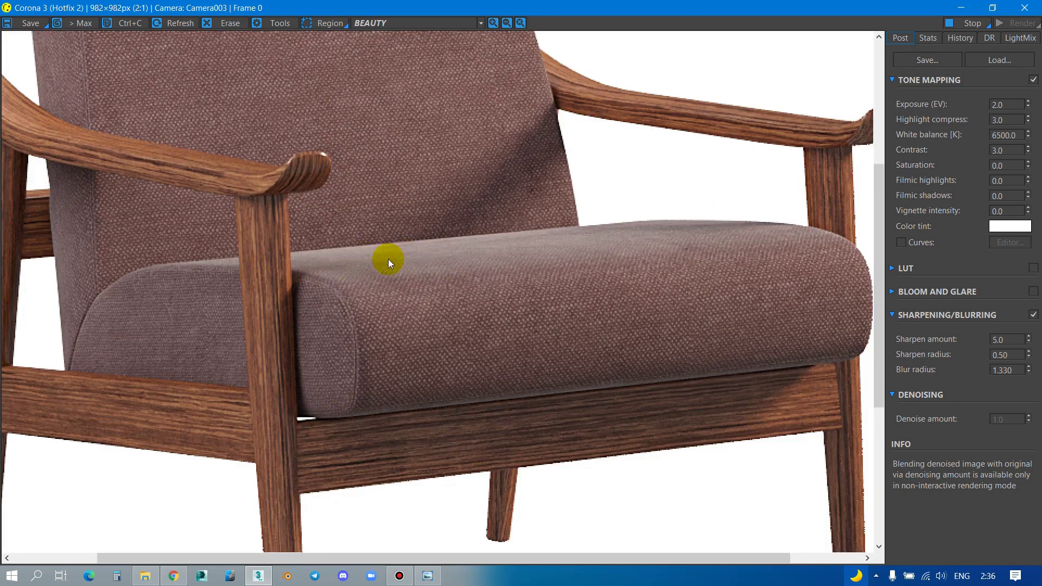
{"action": "scroll", "coordinate": [487, 265], "scroll_direction": "down", "scroll_amount": 1}
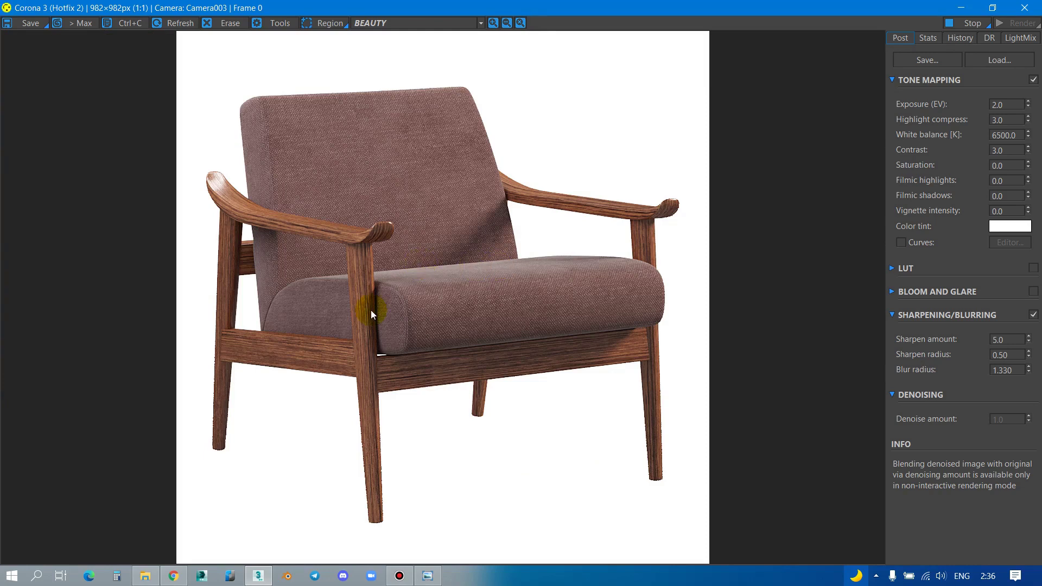
{"action": "scroll", "coordinate": [372, 314], "scroll_direction": "up", "scroll_amount": 1}
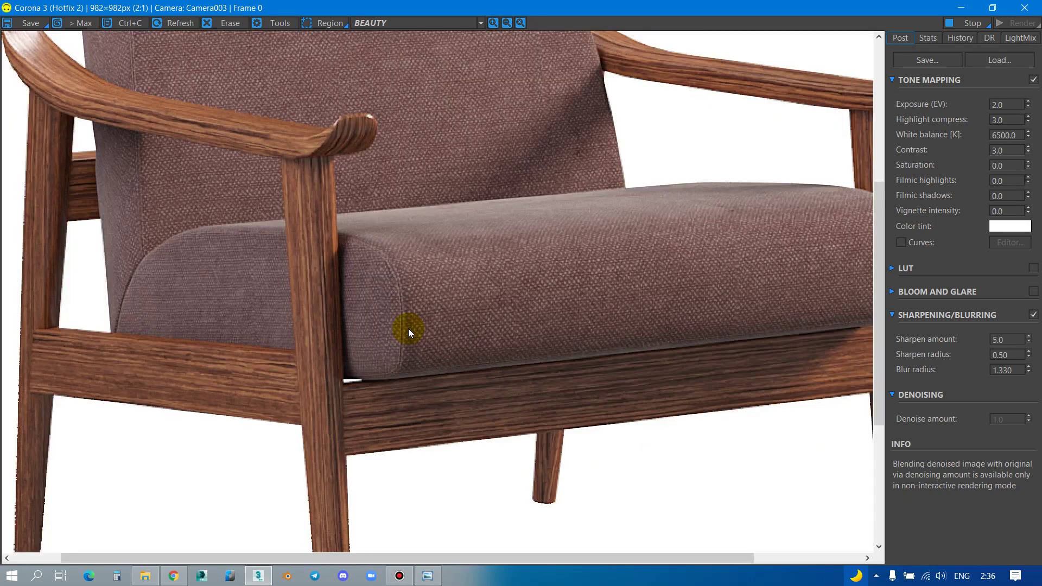
{"action": "scroll", "coordinate": [408, 327], "scroll_direction": "up", "scroll_amount": 2}
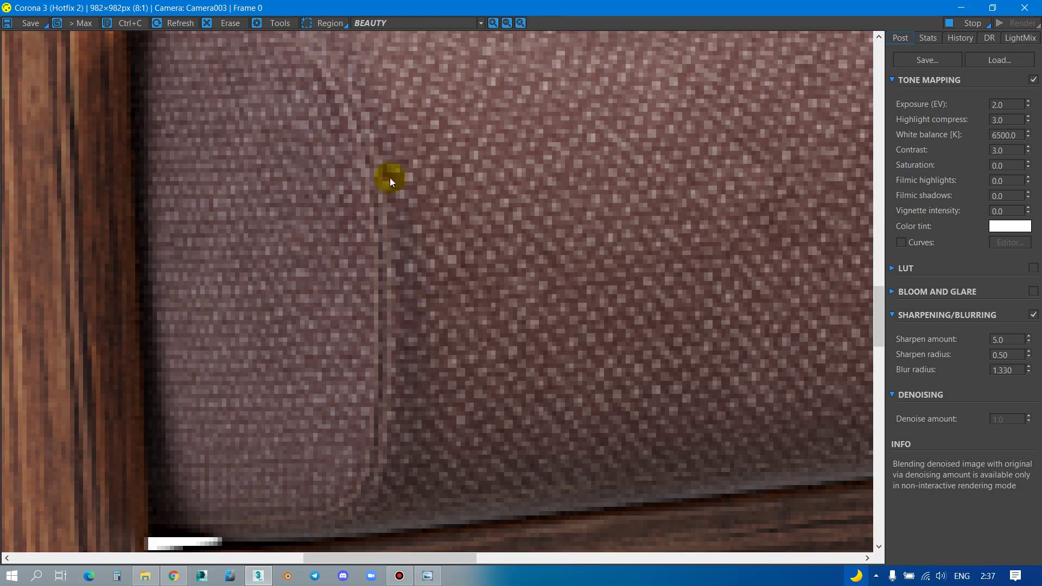
{"action": "scroll", "coordinate": [360, 343], "scroll_direction": "down", "scroll_amount": 2}
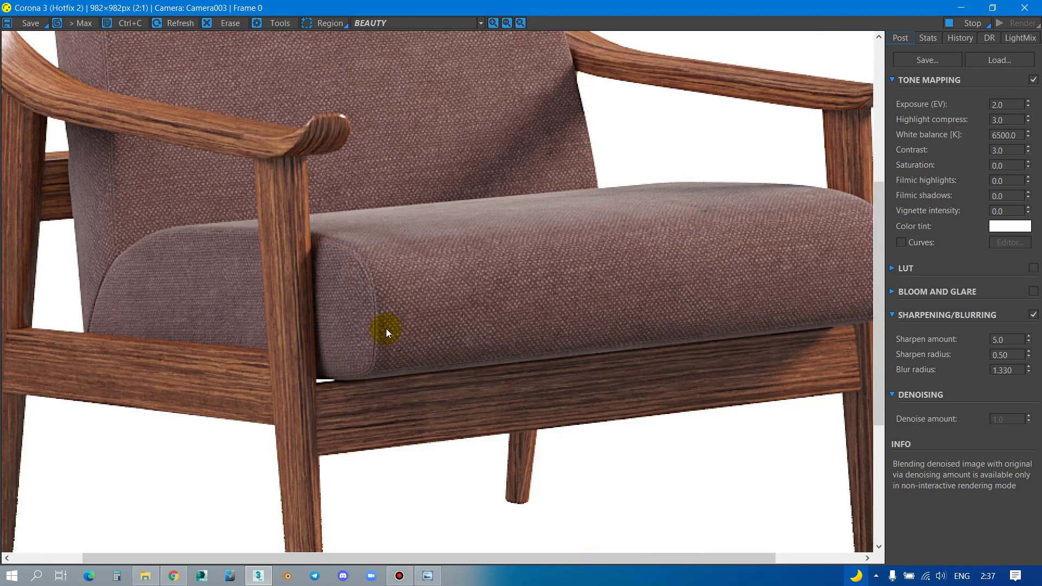
{"action": "scroll", "coordinate": [386, 327], "scroll_direction": "down", "scroll_amount": 1}
Step: Shrink the render window beside the scene and reopen the Slate Material Editor
{"action": "left_click_drag", "start_coordinate": [559, 9], "coordinate": [258, 232]}
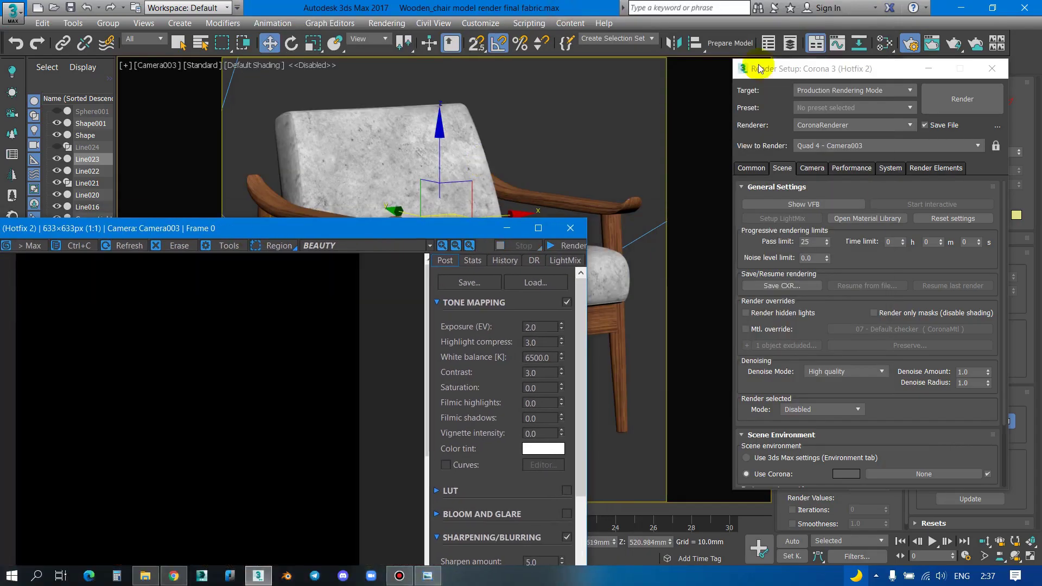
{"action": "left_click", "coordinate": [890, 44]}
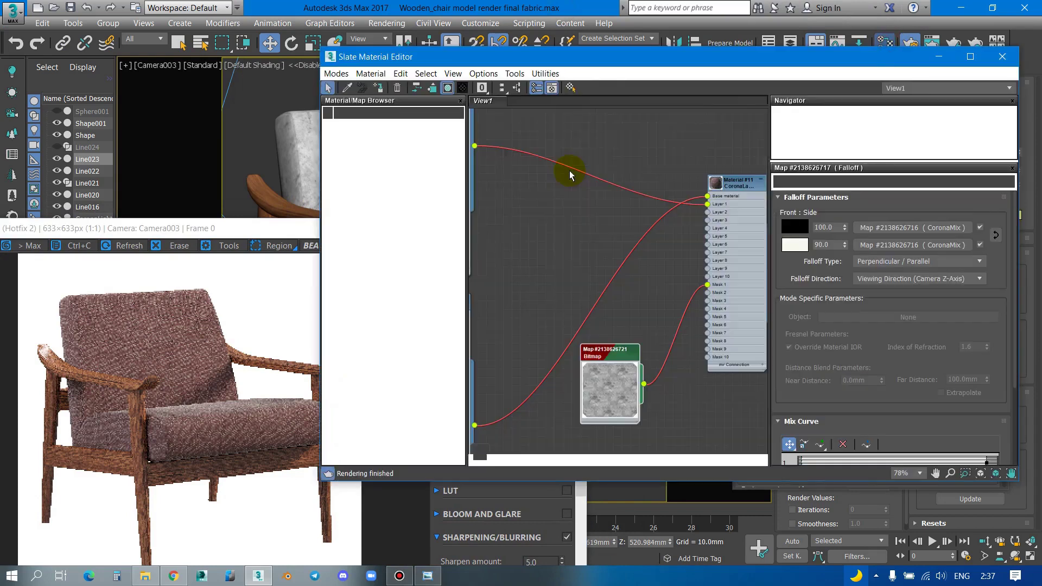
{"action": "left_click", "coordinate": [337, 73]}
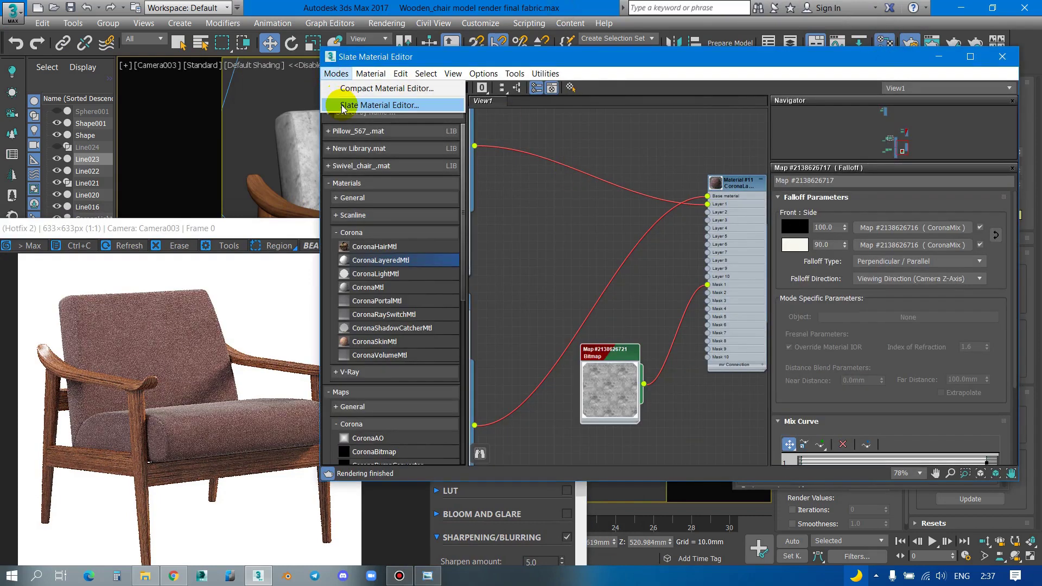
Step: Switch to the Compact Material Editor and pick the chair's cushion material into an empty slot
{"action": "left_click", "coordinate": [358, 88]}
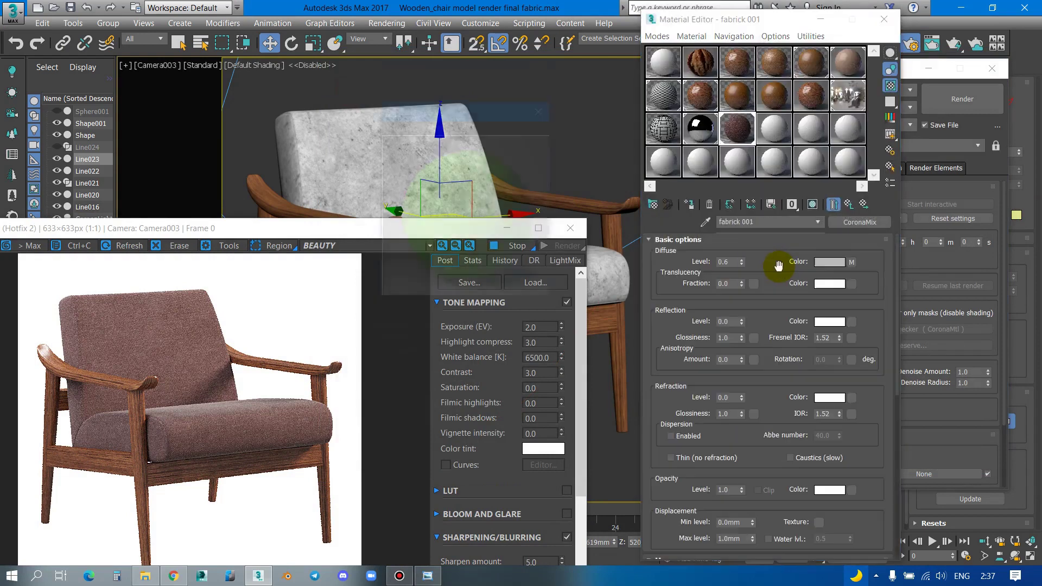
{"action": "left_click", "coordinate": [542, 110]}
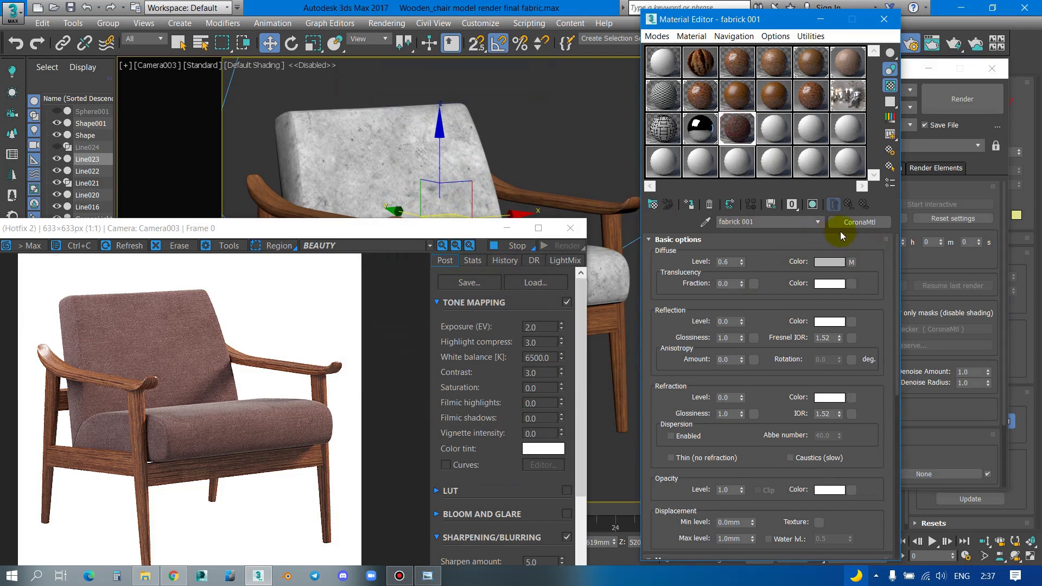
{"action": "left_click", "coordinate": [777, 130]}
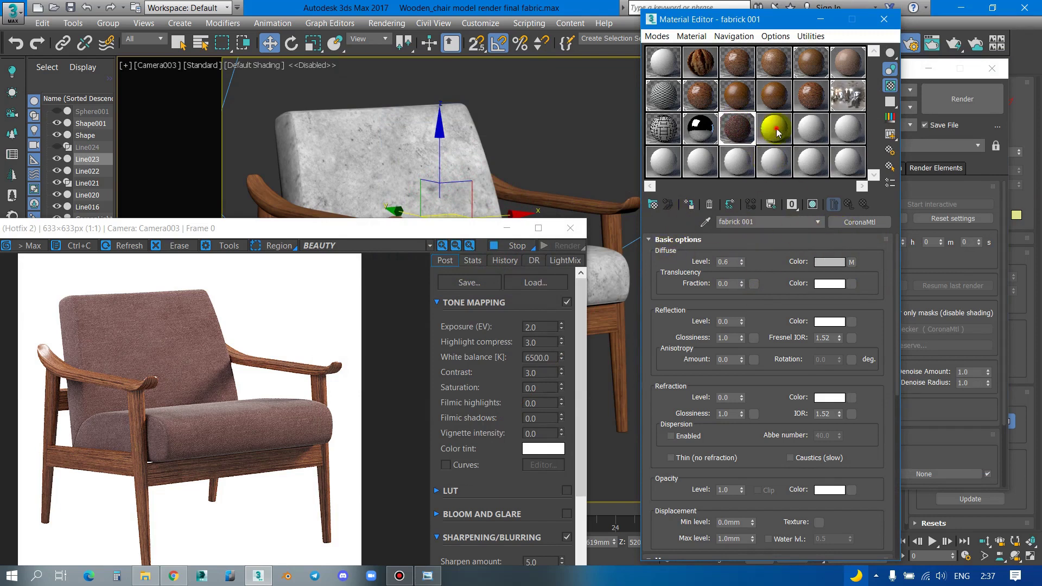
{"action": "left_click", "coordinate": [705, 221]}
{"action": "left_click", "coordinate": [395, 143]}
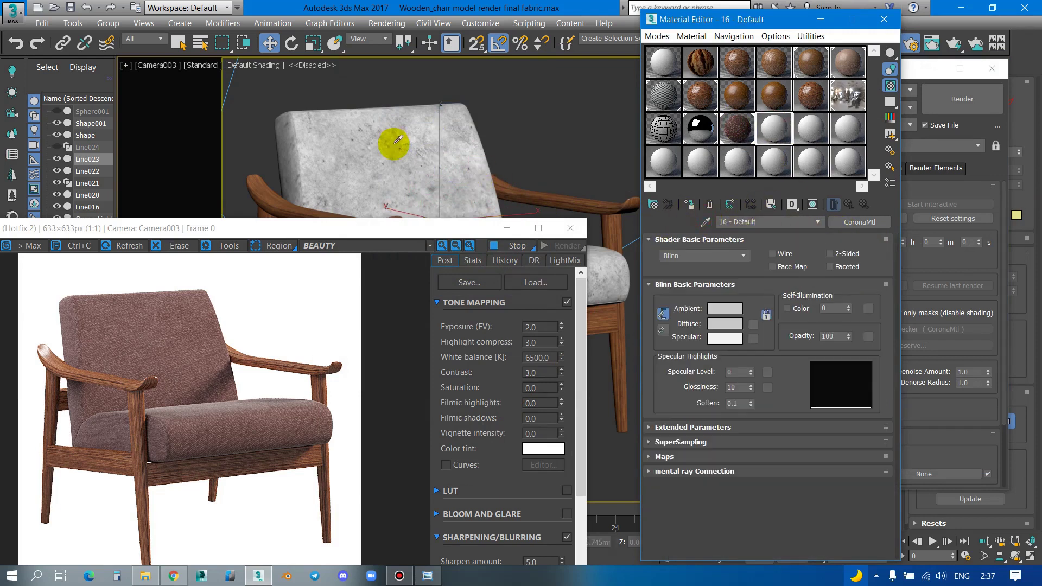
{"action": "left_click", "coordinate": [801, 143]}
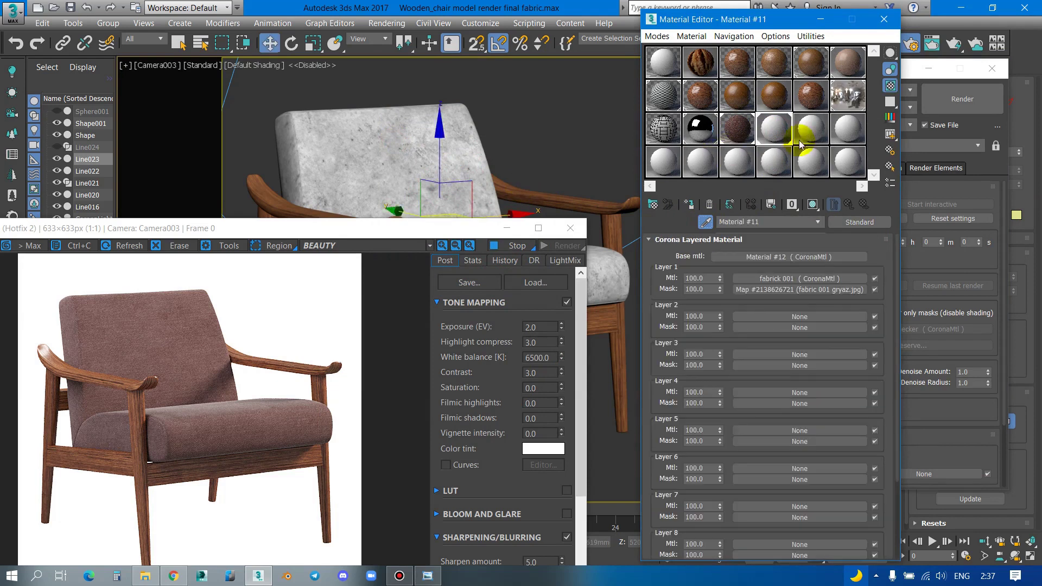
Step: Browse into the layered fabric material's sub-material and back
{"action": "left_click", "coordinate": [772, 136]}
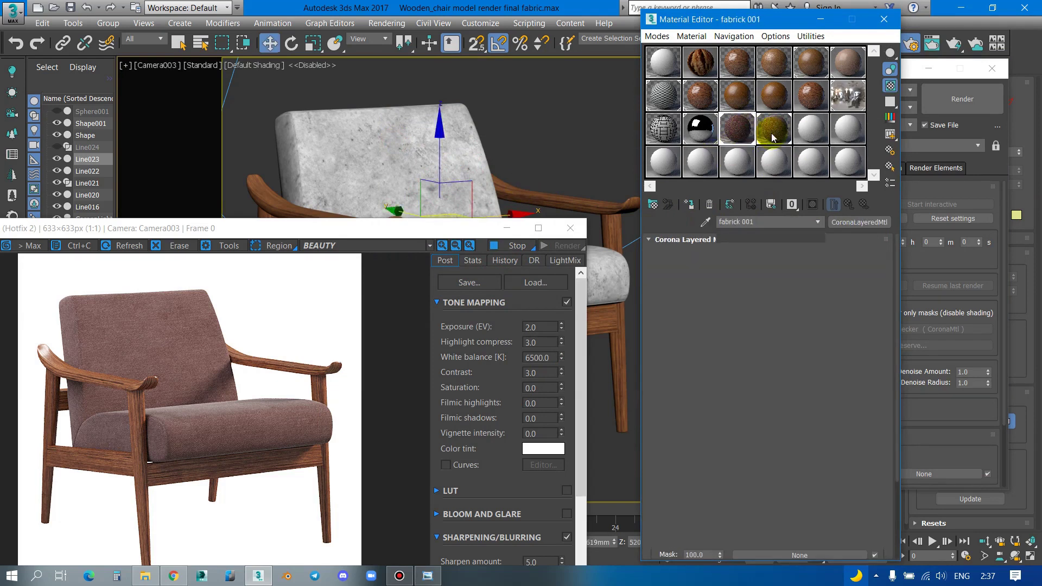
{"action": "left_click", "coordinate": [771, 132]}
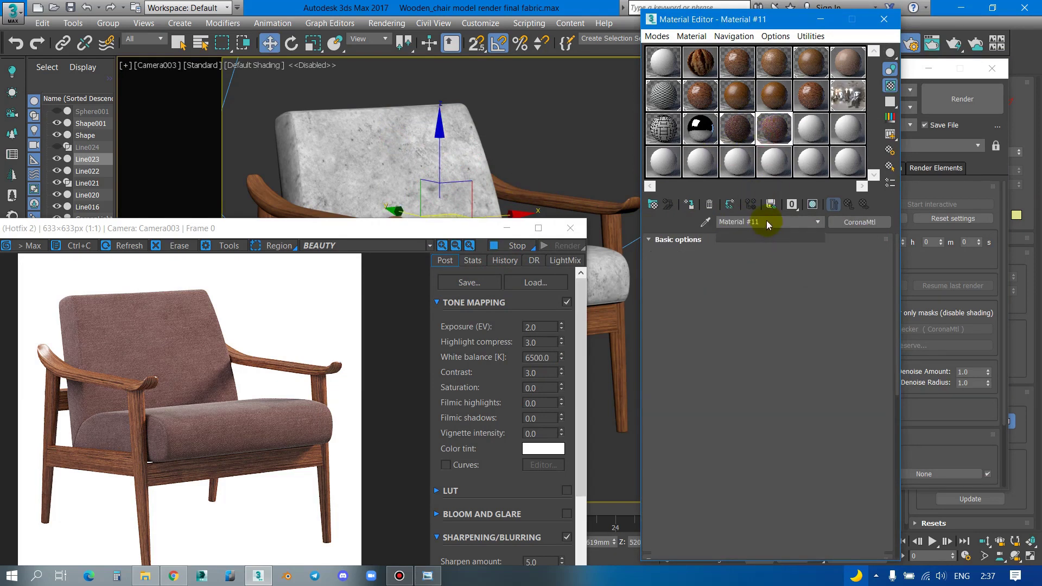
{"action": "left_click", "coordinate": [734, 136]}
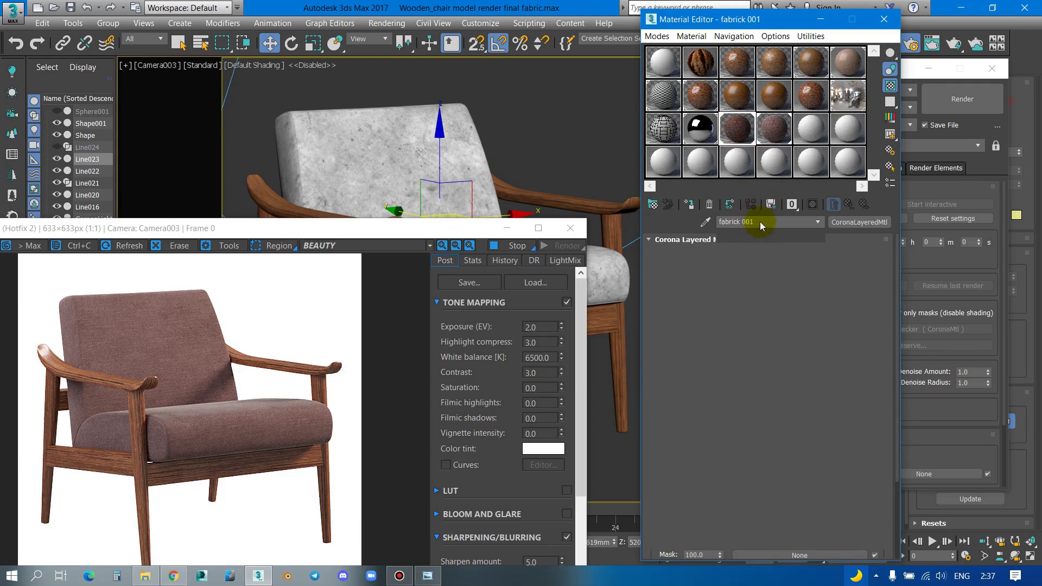
{"action": "left_click", "coordinate": [771, 135]}
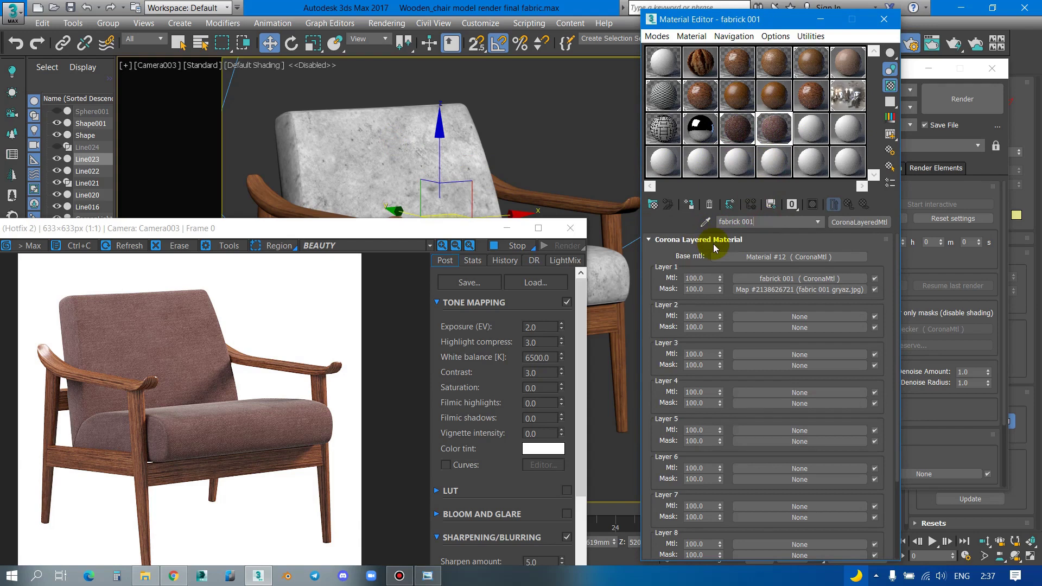
Step: Rename the layered material fabrick 002 and make a copy named fabrick 003
{"action": "key", "text": "BackSpace"}
{"action": "type", "text": "2"}
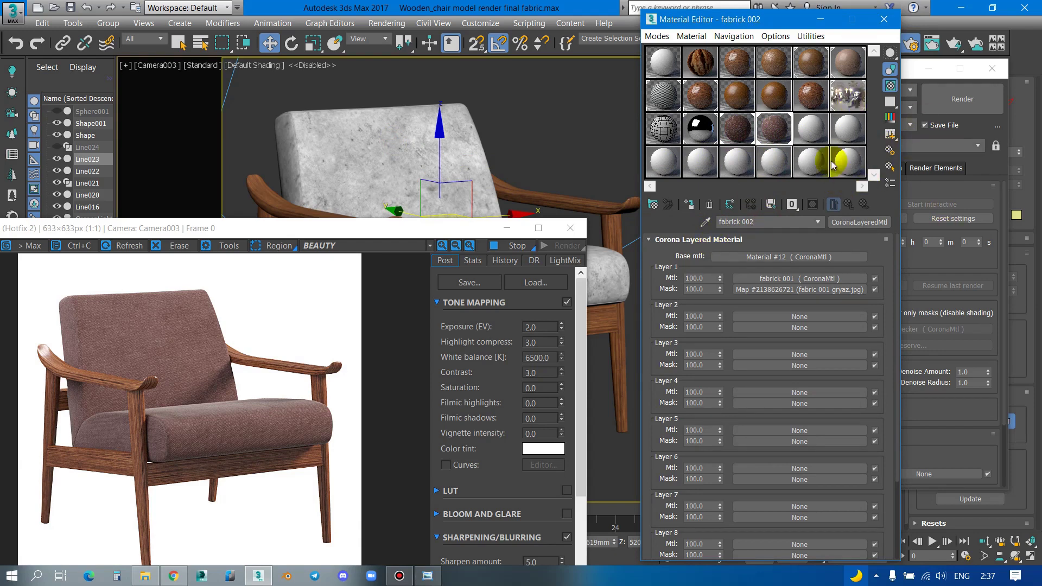
{"action": "left_click", "coordinate": [804, 126]}
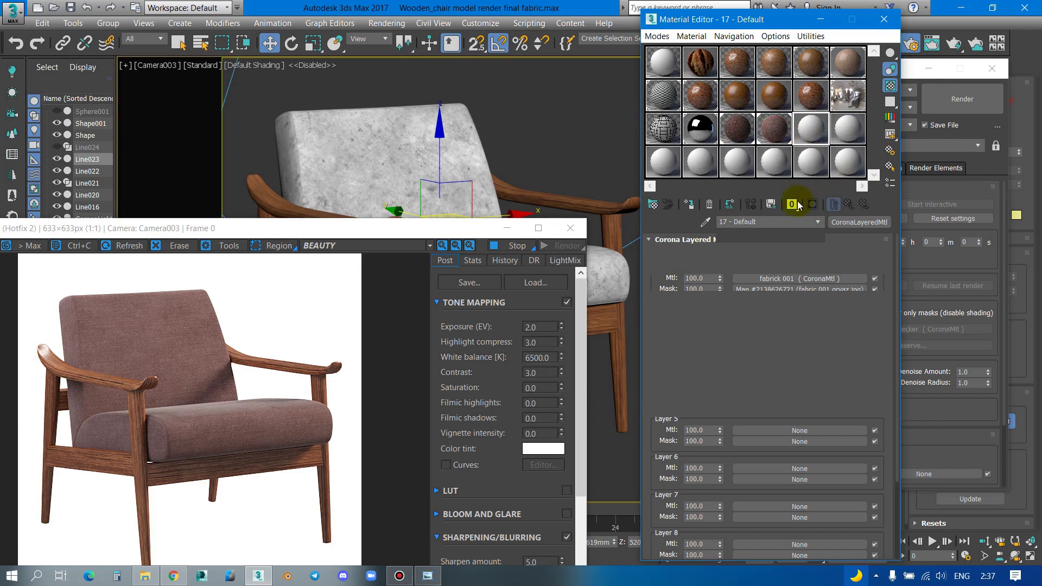
{"action": "type", "text": "fabrick 002"}
{"action": "double_click", "coordinate": [756, 223]}
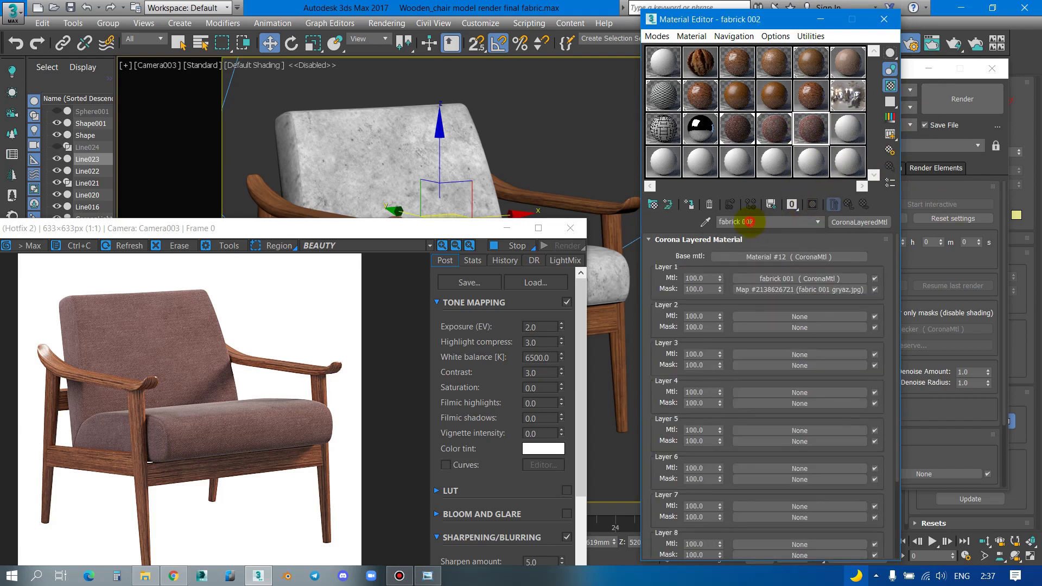
{"action": "type", "text": "003"}
{"action": "key", "text": "Return"}
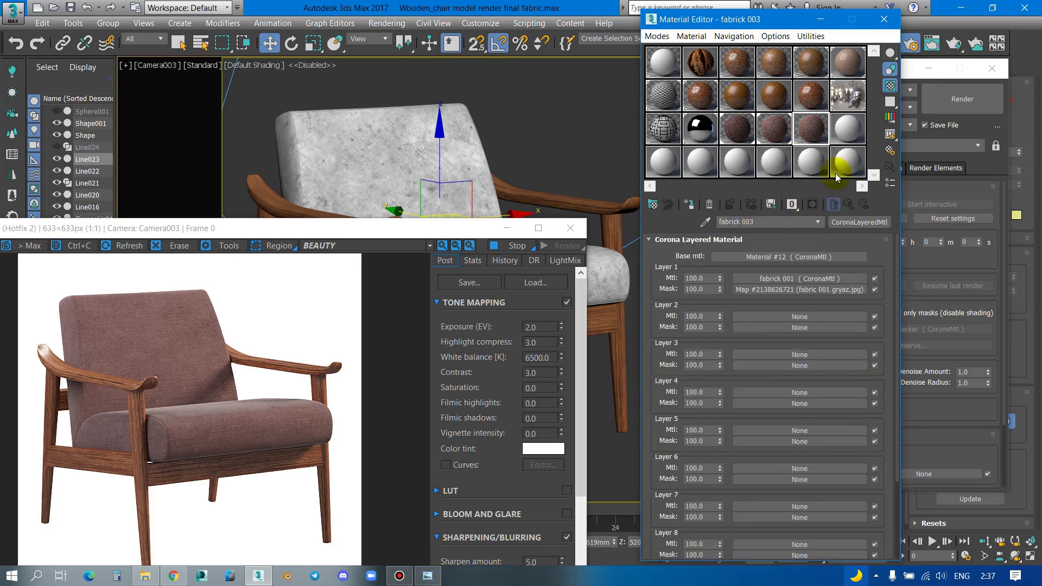
{"action": "left_click", "coordinate": [803, 257]}
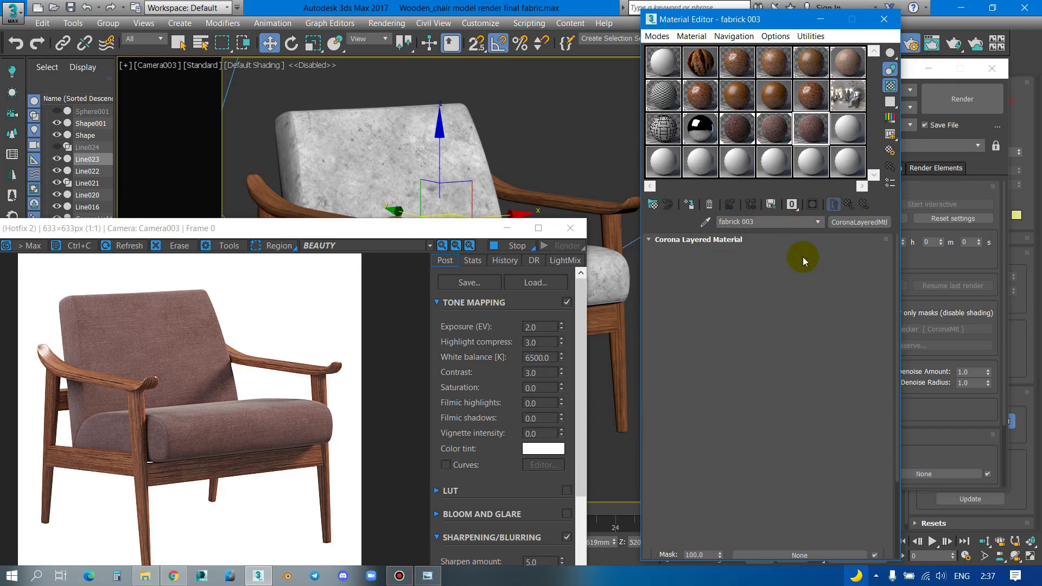
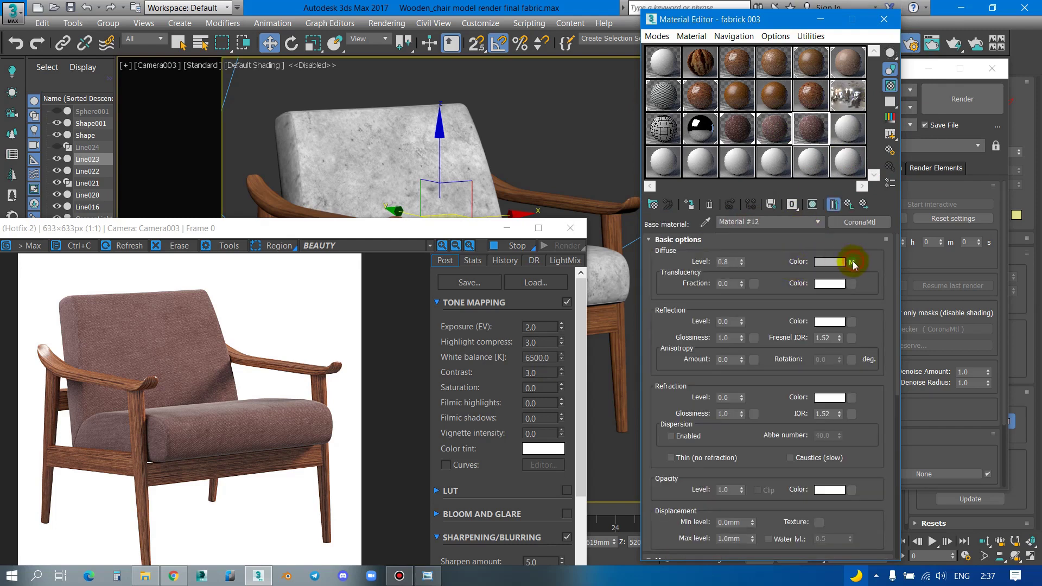
Step: Open the fabric material's Diffuse Falloff map and its front Corona Mix sub-map
{"action": "left_click", "coordinate": [852, 263]}
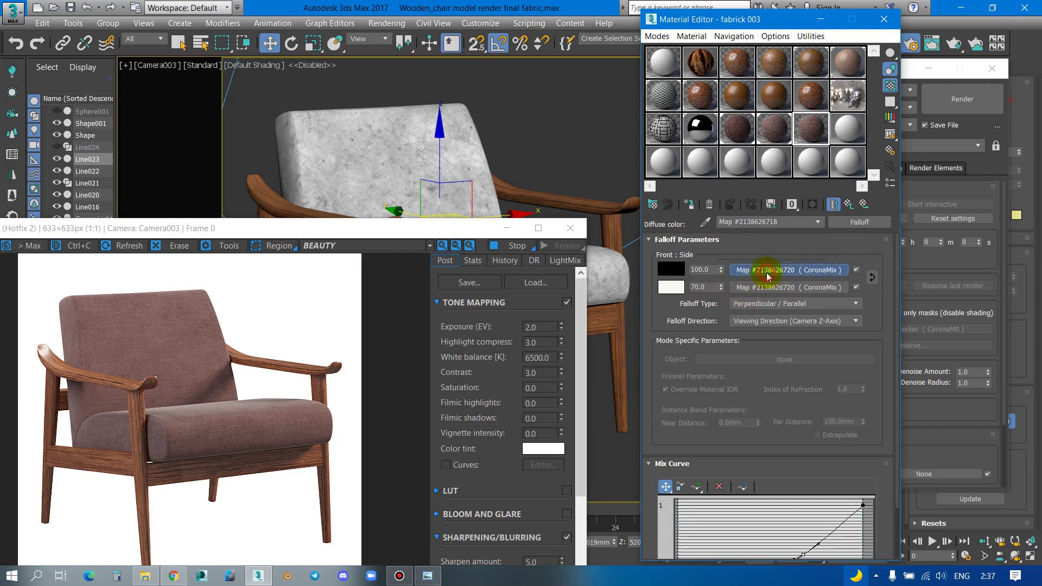
{"action": "left_click", "coordinate": [766, 272]}
{"action": "scroll", "coordinate": [587, 288], "scroll_direction": "down", "scroll_amount": 1}
Step: Close the Corona frame buffer, restore the 3ds Max window and bring up Chrome
{"action": "left_click", "coordinate": [573, 229]}
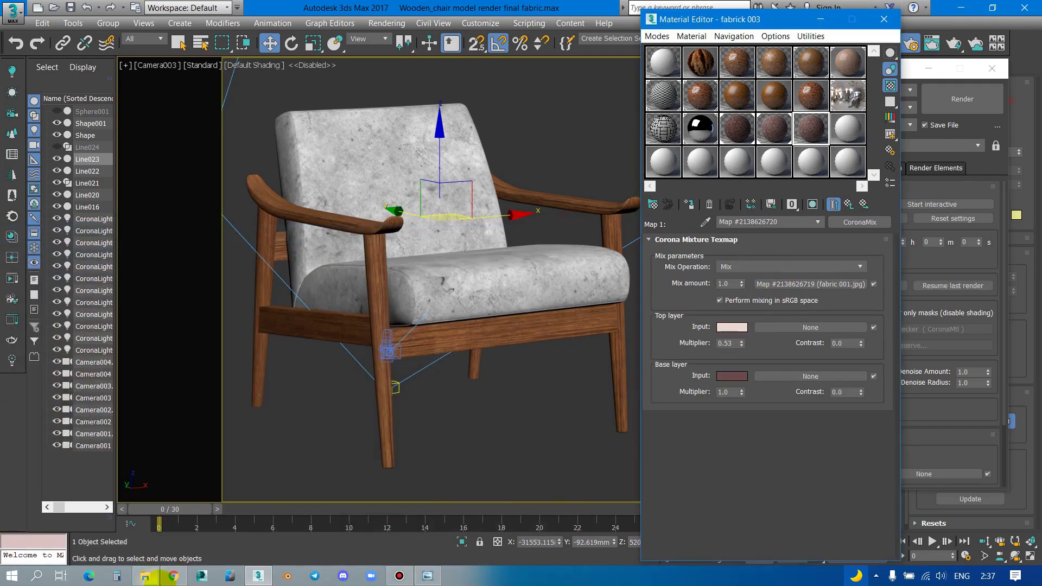
{"action": "mouse_move", "coordinate": [487, 15]}
{"action": "left_mouse_down"}
{"action": "mouse_move", "coordinate": [477, 93]}
{"action": "mouse_move", "coordinate": [437, 1]}
{"action": "left_mouse_up"}
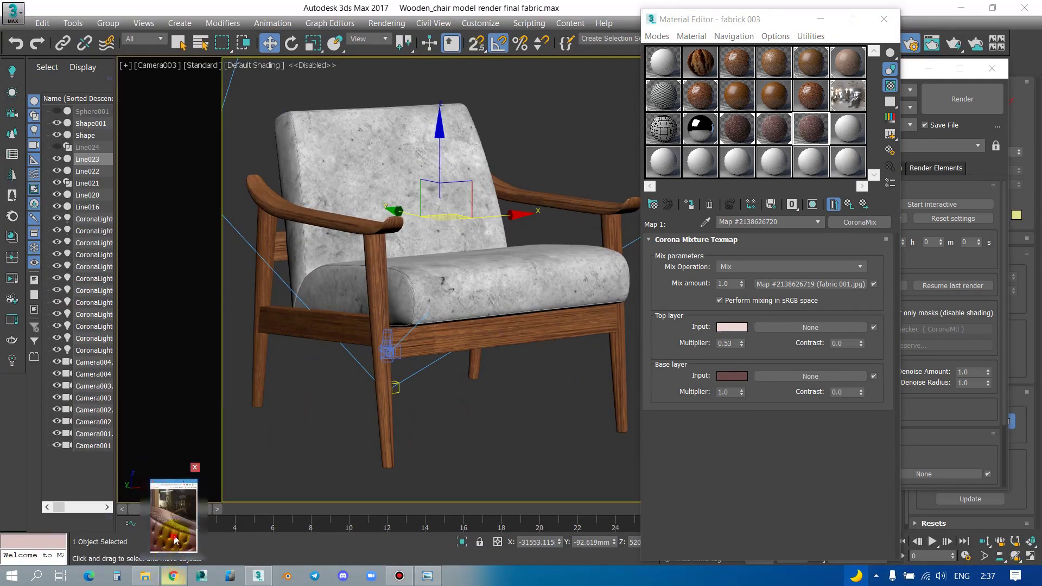
{"action": "left_click", "coordinate": [172, 576]}
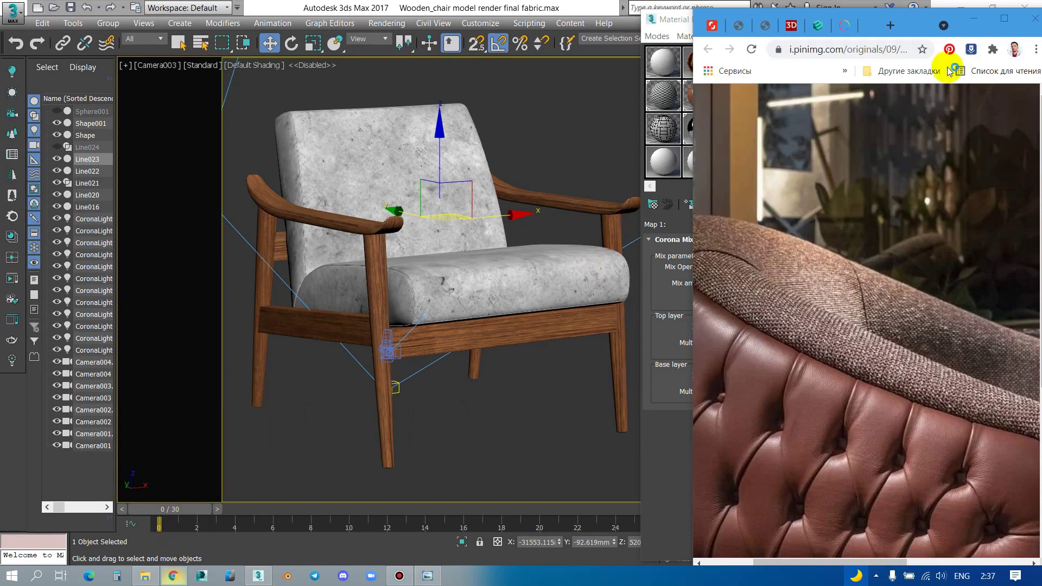
Step: Maximize Chrome, close the photo tab and browse the similar pins
{"action": "left_click", "coordinate": [1004, 18]}
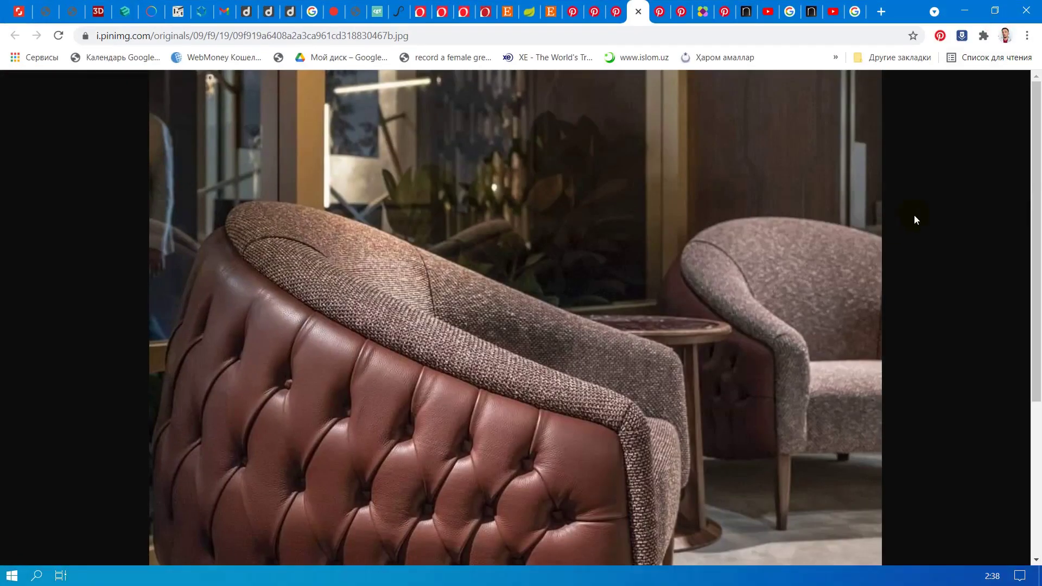
{"action": "left_click", "coordinate": [638, 12]}
{"action": "scroll", "coordinate": [572, 190], "scroll_direction": "down", "scroll_amount": 6}
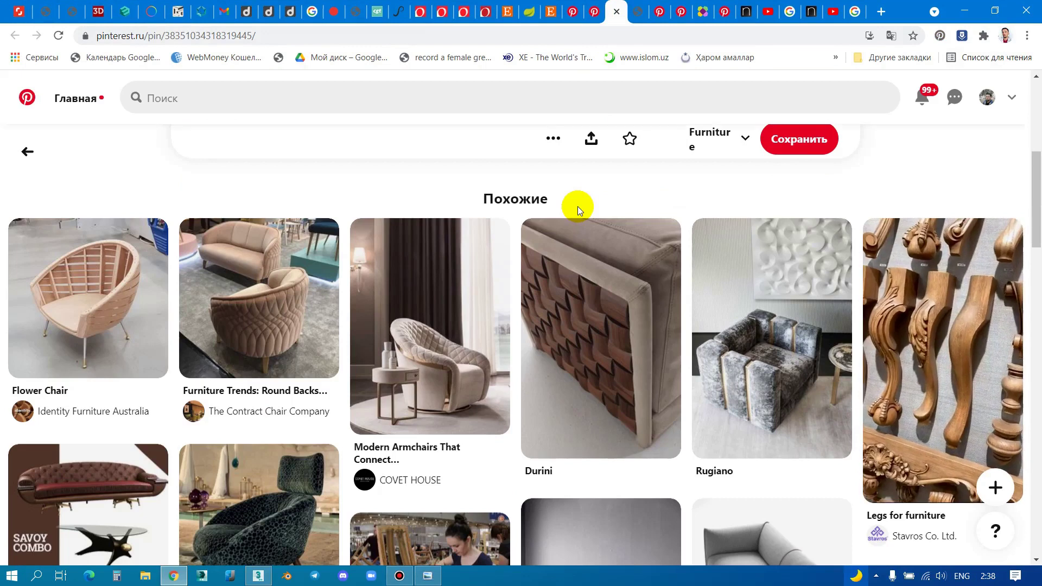
{"action": "scroll", "coordinate": [571, 217], "scroll_direction": "down", "scroll_amount": 5}
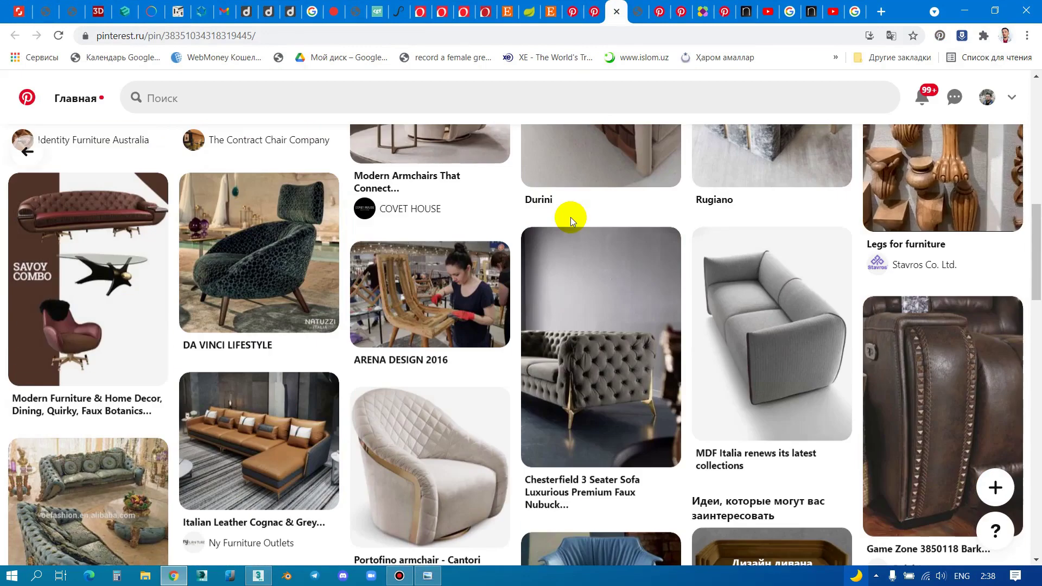
{"action": "scroll", "coordinate": [571, 217], "scroll_direction": "down", "scroll_amount": 3}
{"action": "scroll", "coordinate": [571, 217], "scroll_direction": "down", "scroll_amount": 6}
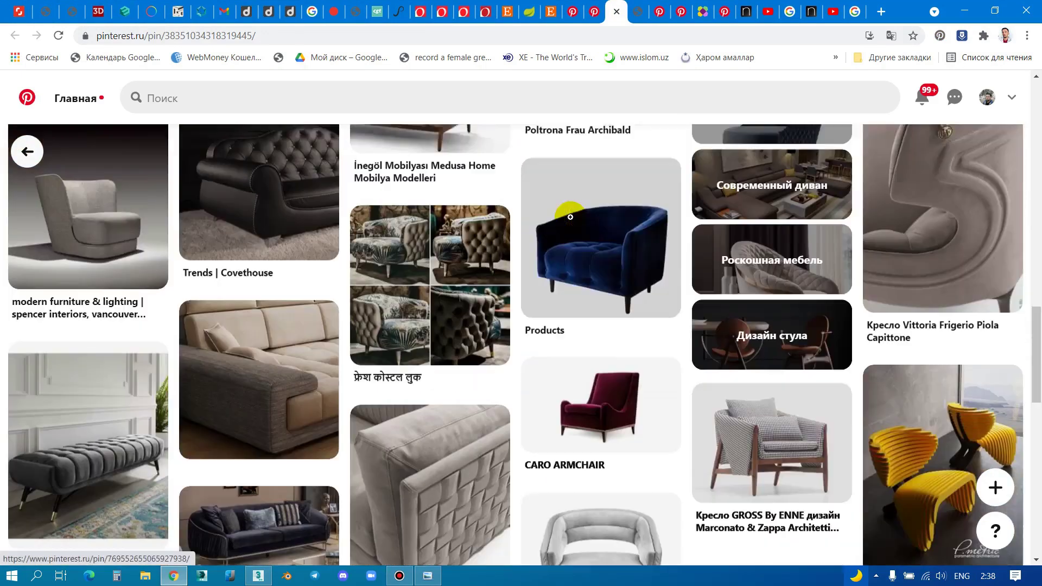
{"action": "scroll", "coordinate": [571, 218], "scroll_direction": "down", "scroll_amount": 7}
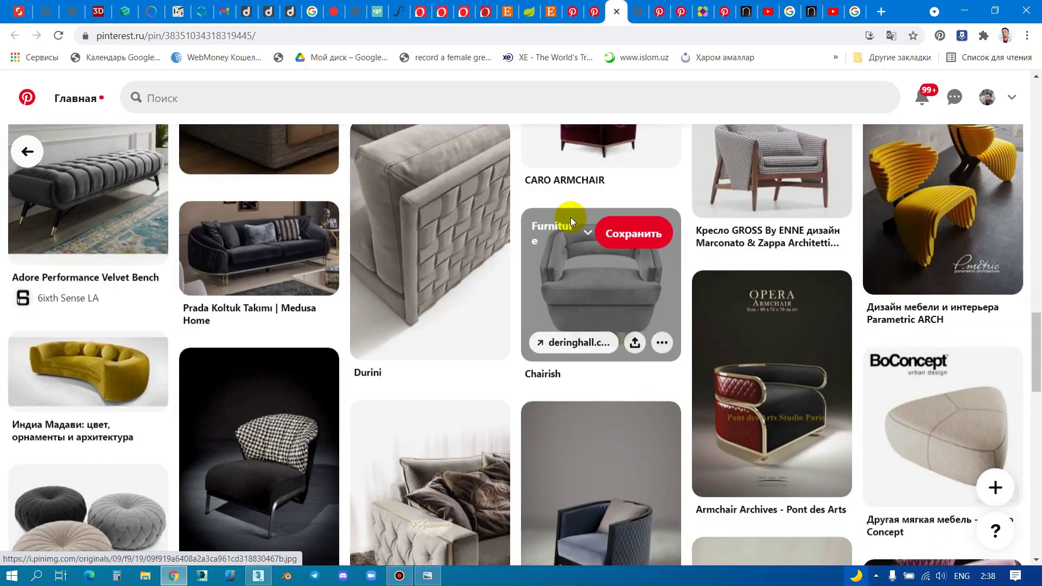
{"action": "scroll", "coordinate": [571, 217], "scroll_direction": "down", "scroll_amount": 3}
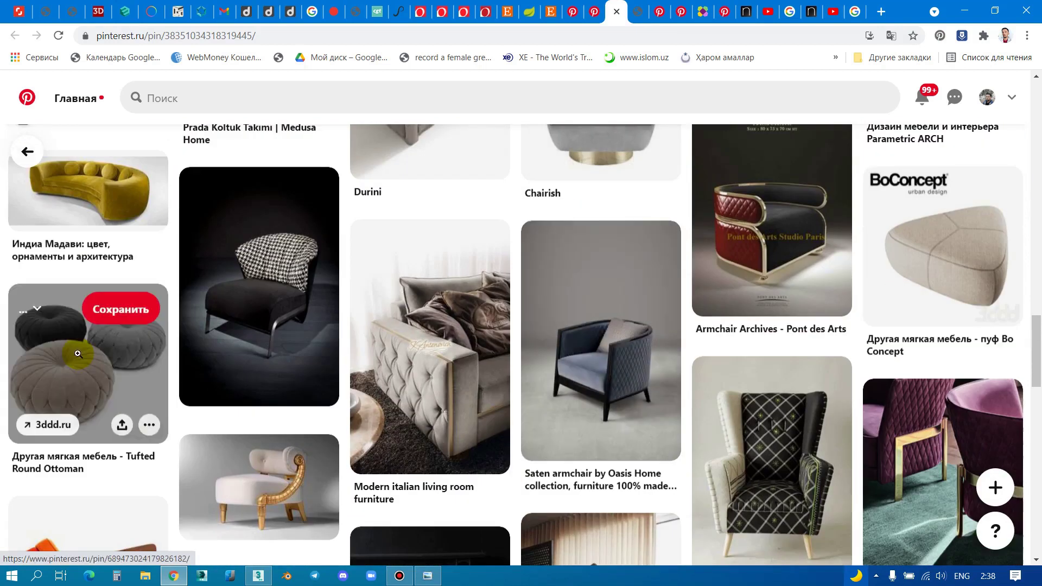
{"action": "scroll", "coordinate": [587, 321], "scroll_direction": "down", "scroll_amount": 6}
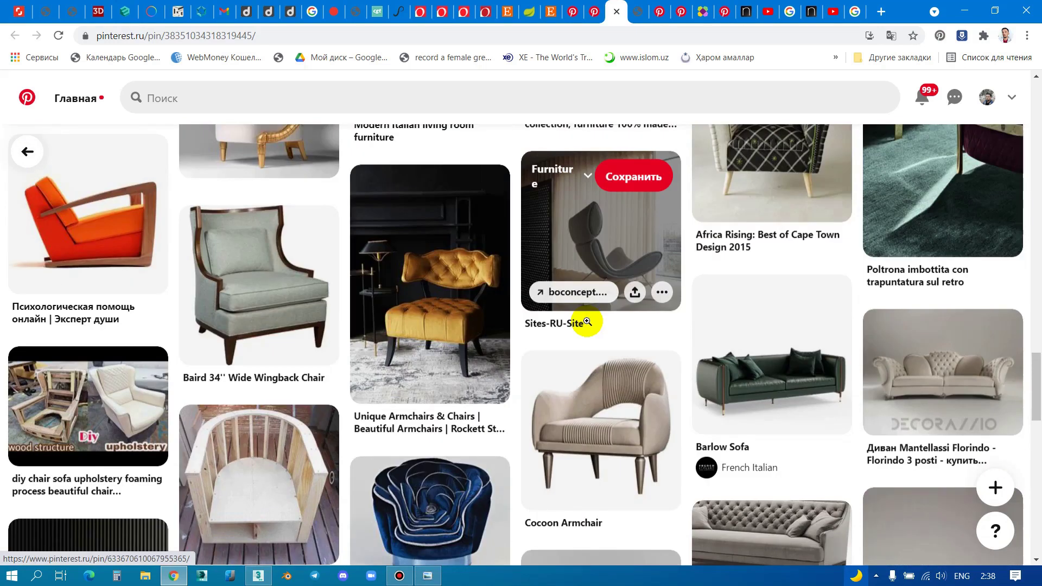
{"action": "mouse_move", "coordinate": [259, 277]}
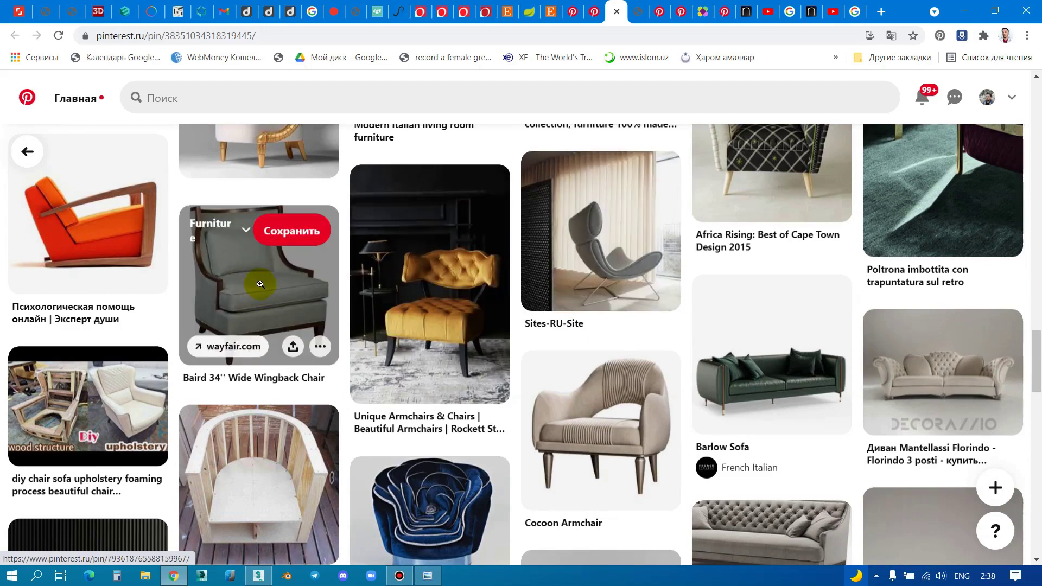
{"action": "scroll", "coordinate": [260, 284], "scroll_direction": "down", "scroll_amount": 4}
{"action": "scroll", "coordinate": [260, 284], "scroll_direction": "down", "scroll_amount": 5}
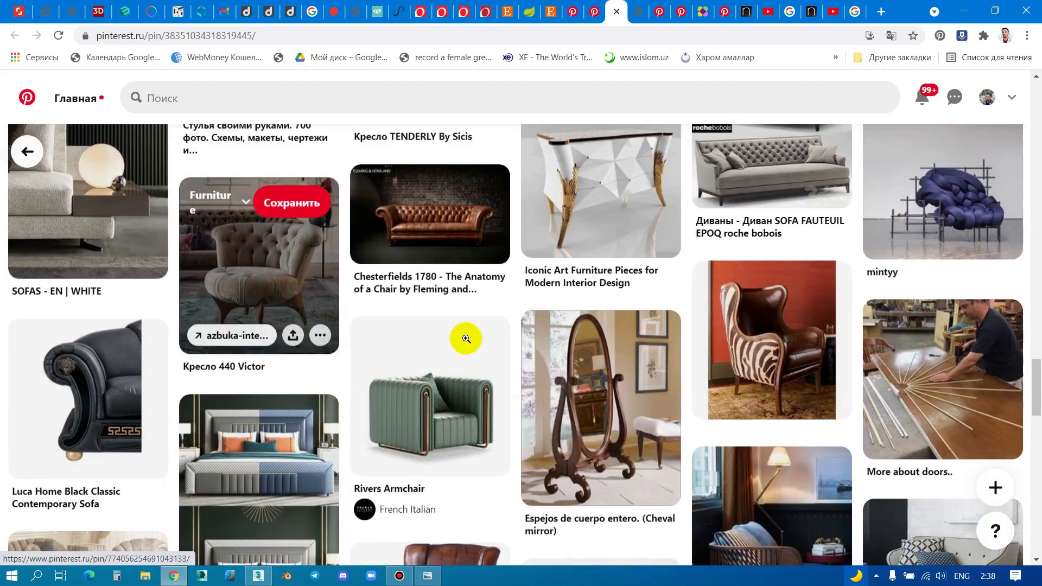
Step: Browse through the Кресло 440 Victor and 1730 SILLON pins to the teal velvet armchair pin
{"action": "left_click", "coordinate": [275, 291]}
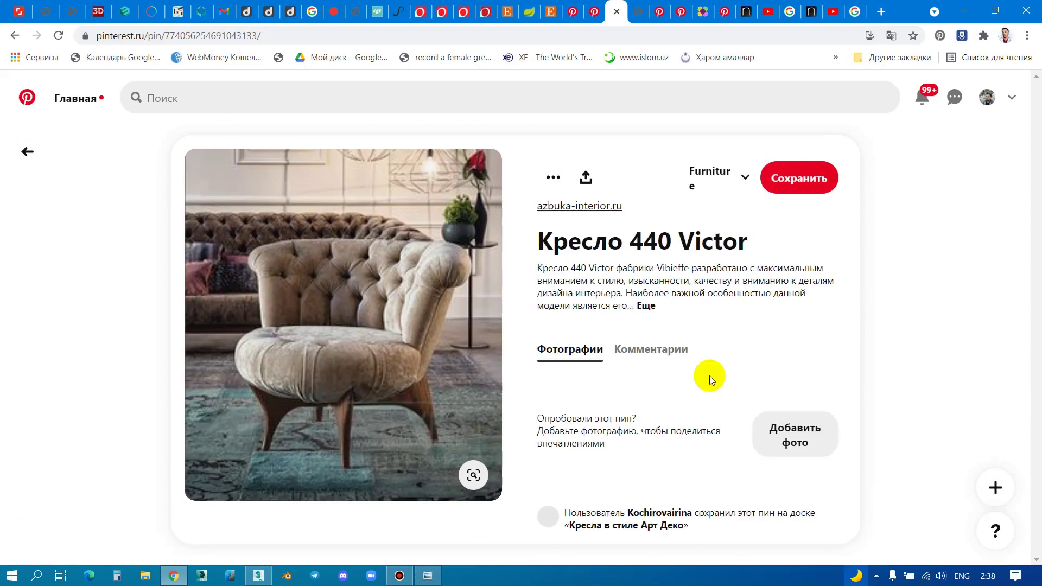
{"action": "scroll", "coordinate": [355, 342], "scroll_direction": "down", "scroll_amount": 7}
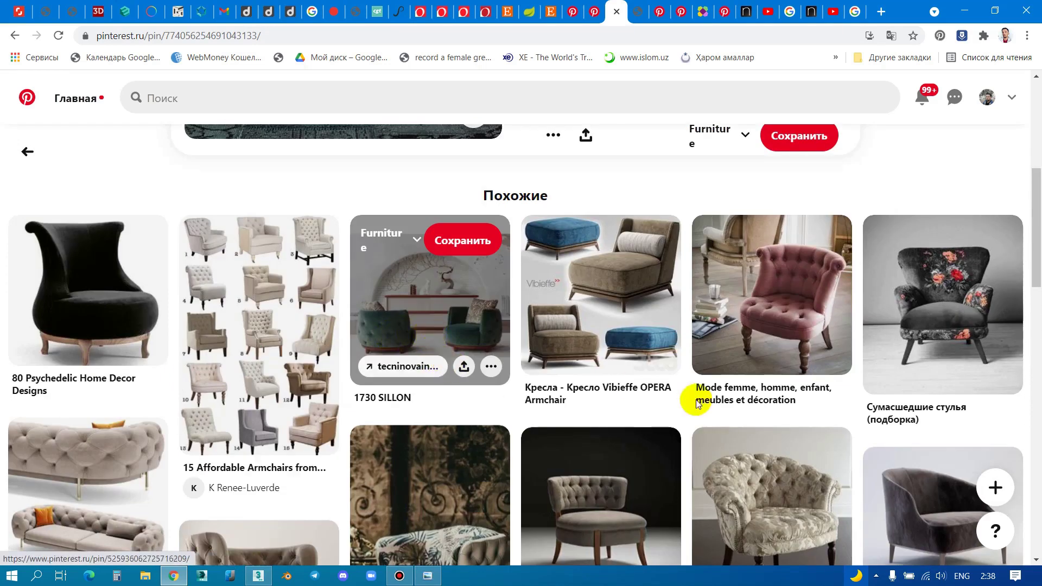
{"action": "scroll", "coordinate": [454, 225], "scroll_direction": "down", "scroll_amount": 2}
{"action": "left_click", "coordinate": [453, 225]}
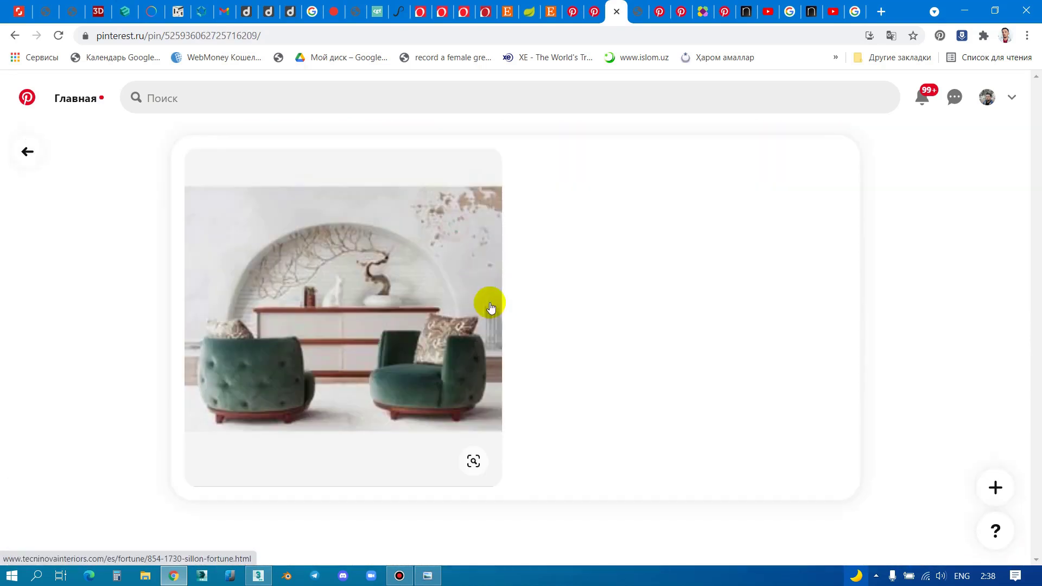
{"action": "scroll", "coordinate": [513, 295], "scroll_direction": "down", "scroll_amount": 6}
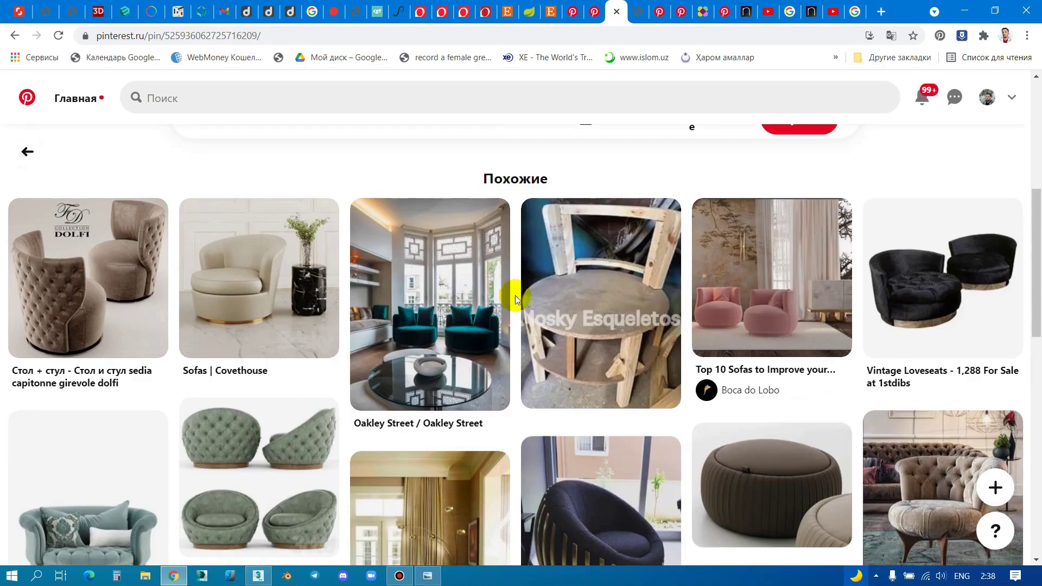
{"action": "scroll", "coordinate": [534, 296], "scroll_direction": "down", "scroll_amount": 3}
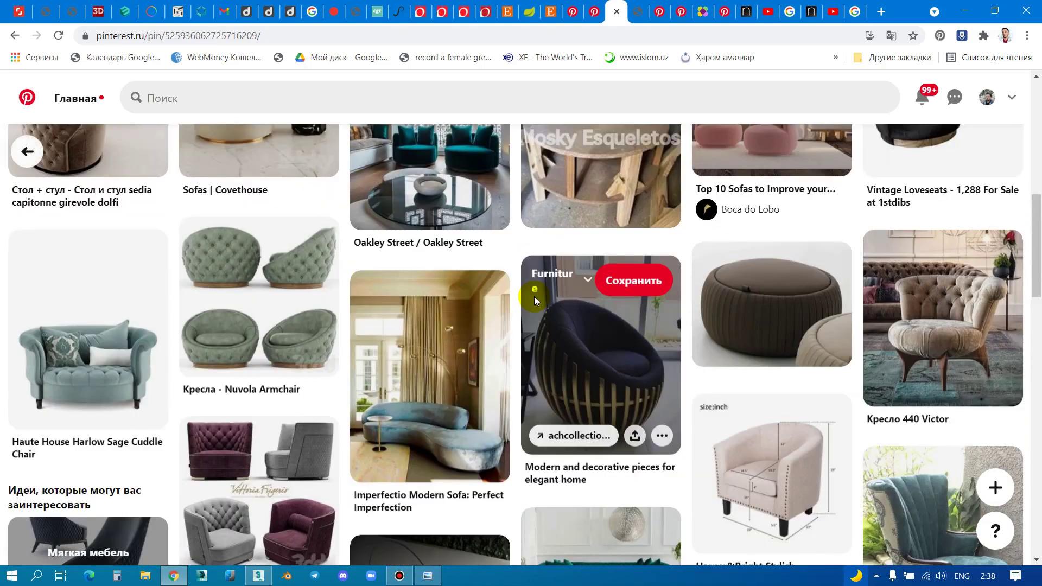
{"action": "scroll", "coordinate": [593, 305], "scroll_direction": "down", "scroll_amount": 3}
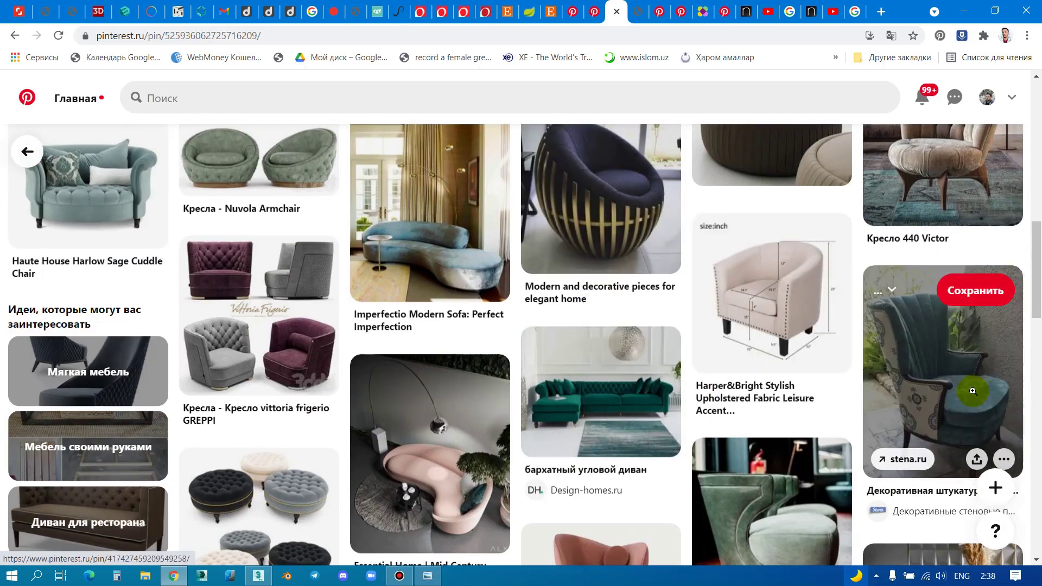
{"action": "left_click", "coordinate": [977, 387]}
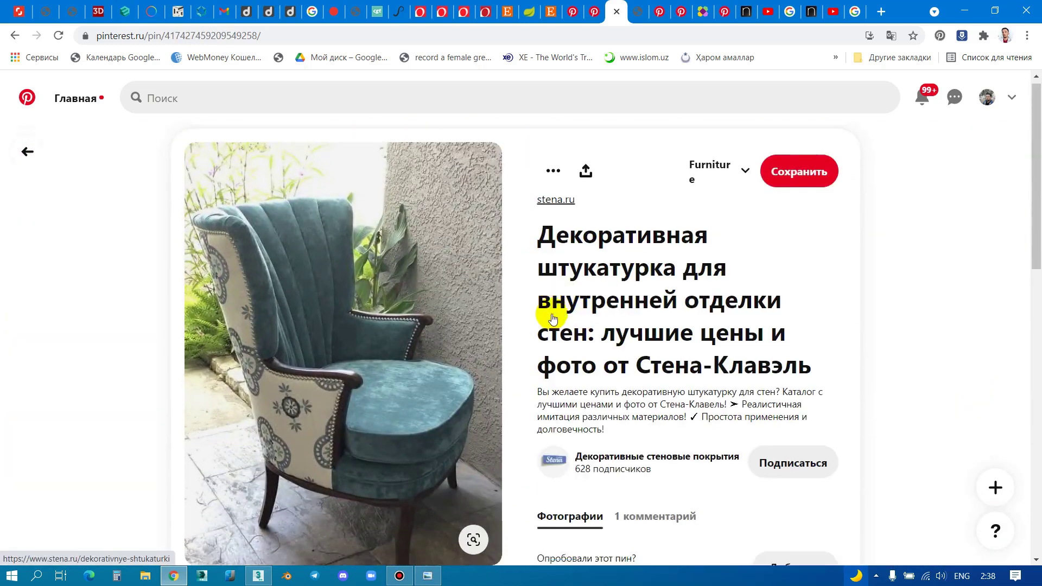
{"action": "scroll", "coordinate": [416, 241], "scroll_direction": "down", "scroll_amount": 3}
Step: Open the teal chair image in a new tab and view it at full size
{"action": "right_click", "coordinate": [414, 233]}
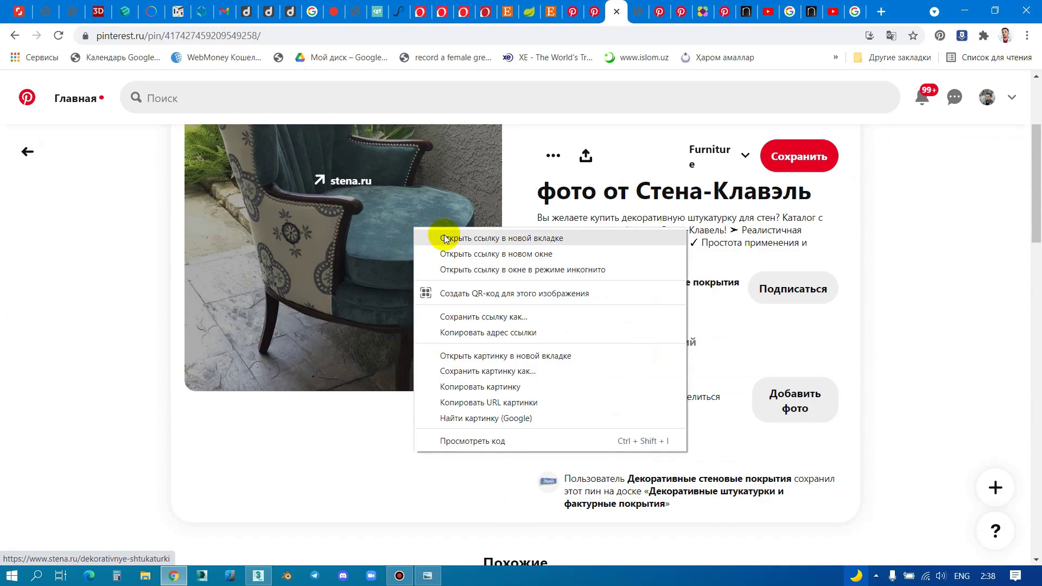
{"action": "left_click", "coordinate": [455, 357]}
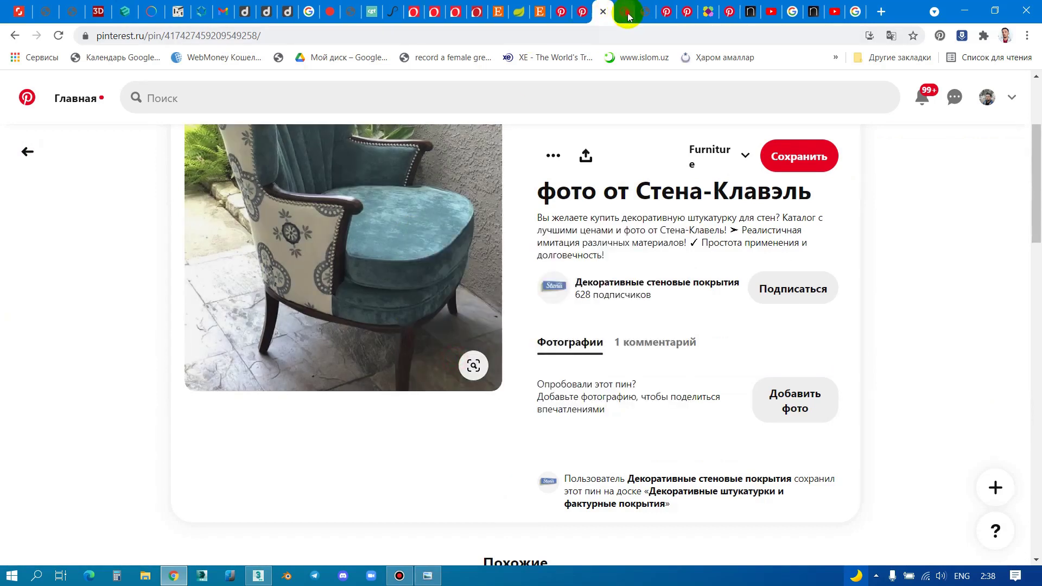
{"action": "left_click", "coordinate": [624, 12]}
{"action": "left_click", "coordinate": [646, 13]}
{"action": "left_click", "coordinate": [574, 419]}
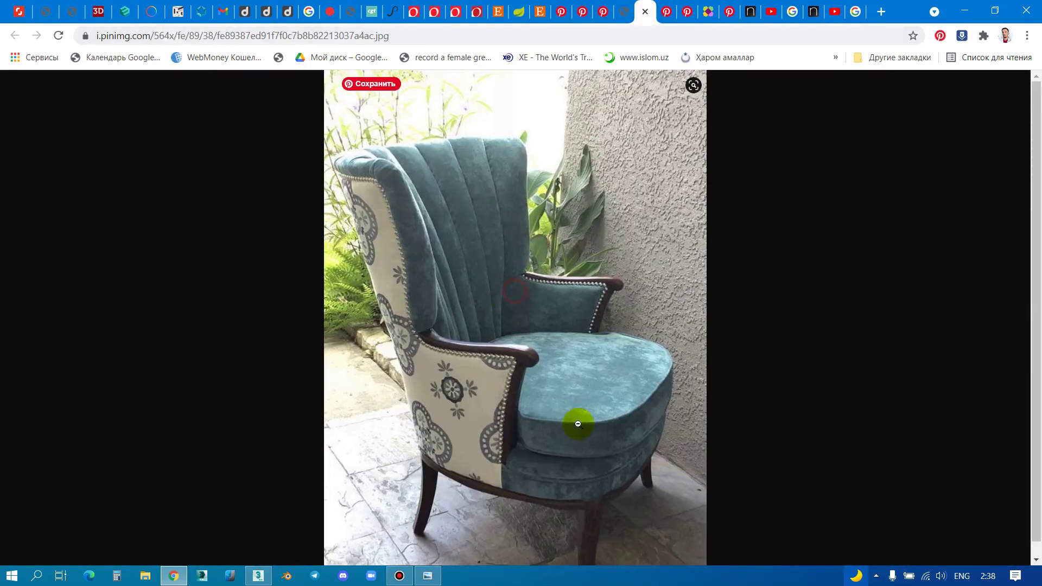
{"action": "scroll", "coordinate": [583, 402], "scroll_direction": "down", "scroll_amount": 1}
Step: Save the chair image as a JPG in the 03 07 2021 folder and restore Chrome smaller
{"action": "right_click", "coordinate": [571, 352]}
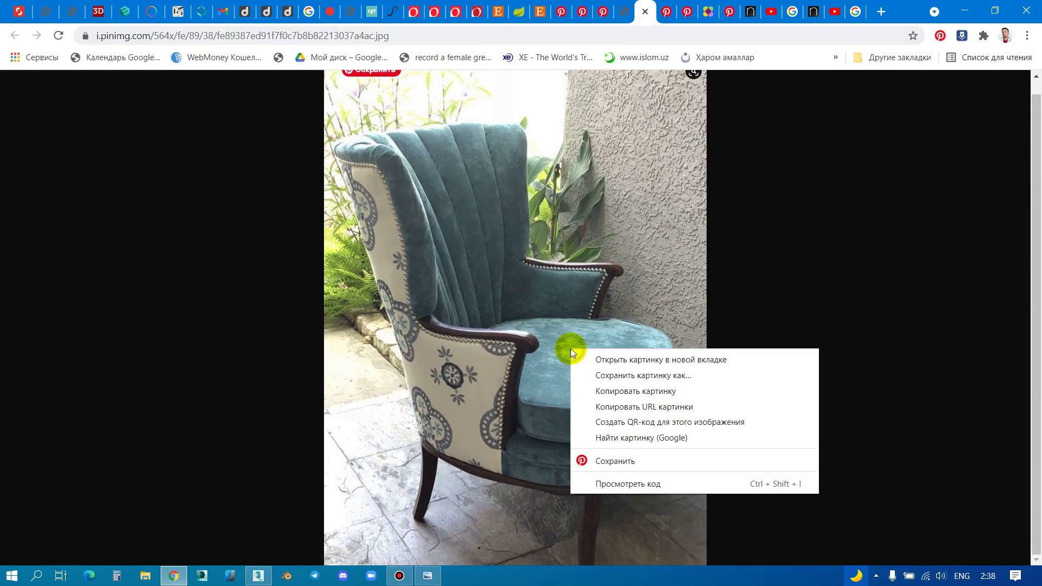
{"action": "left_click", "coordinate": [620, 375]}
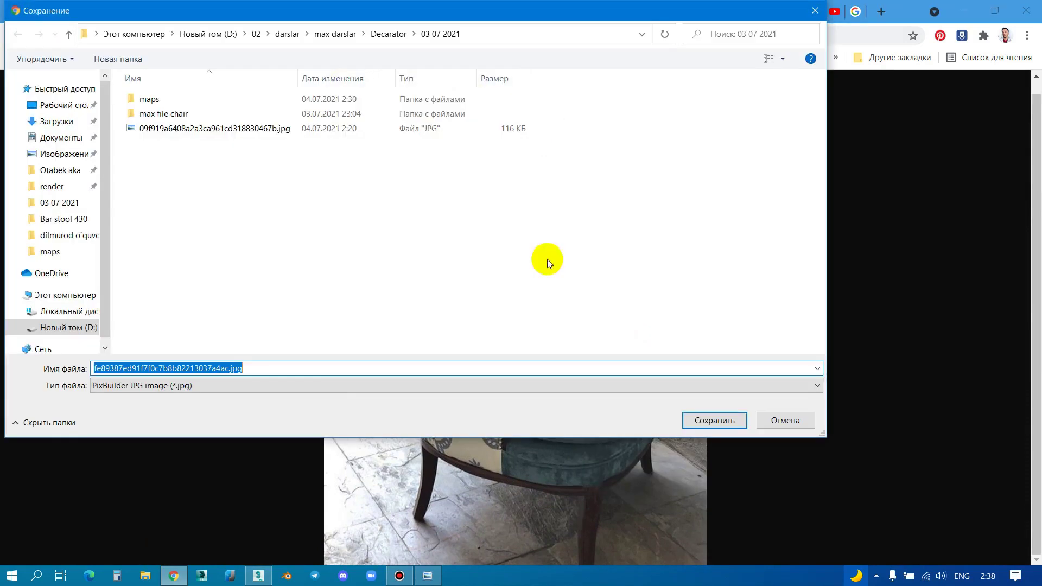
{"action": "left_click", "coordinate": [709, 419]}
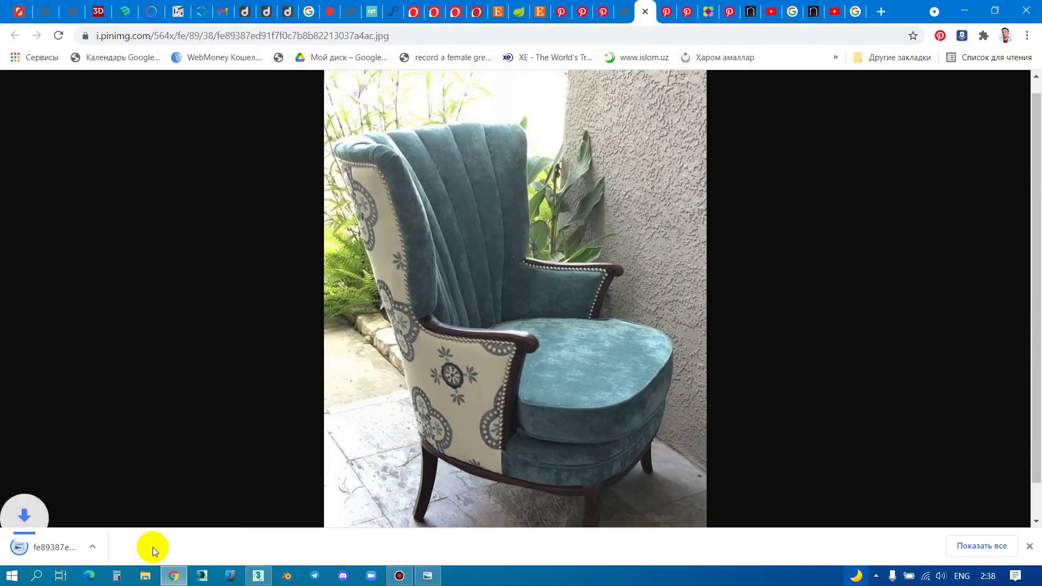
{"action": "double_click", "coordinate": [918, 12]}
{"action": "left_click_drag", "start_coordinate": [707, 205], "coordinate": [567, 12]}
Step: Open the saved chair photo in Windows Photo Viewer, snapped right and zoomed on the velvet seat
{"action": "left_click", "coordinate": [518, 546]}
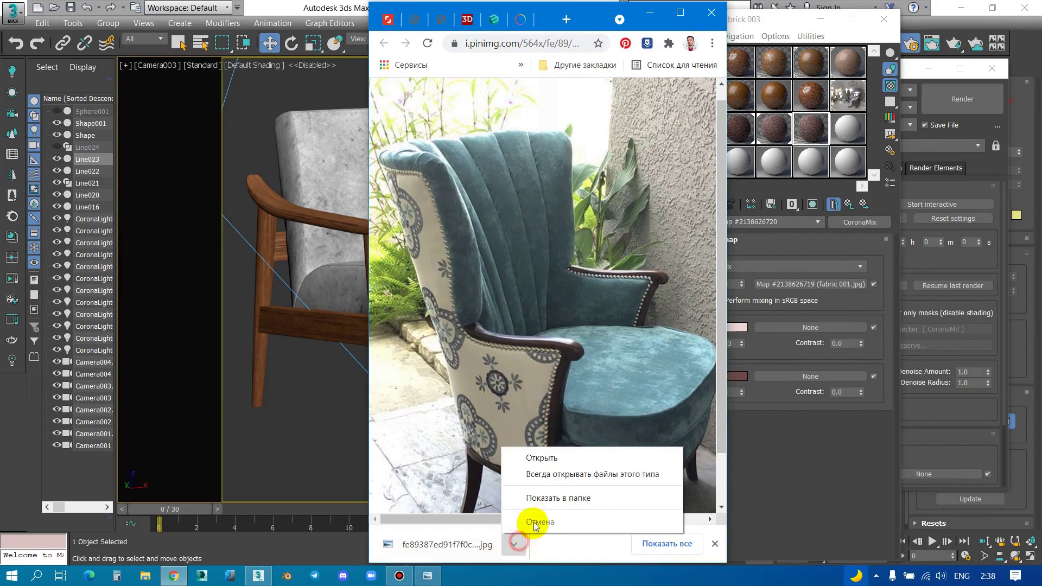
{"action": "left_click", "coordinate": [554, 459]}
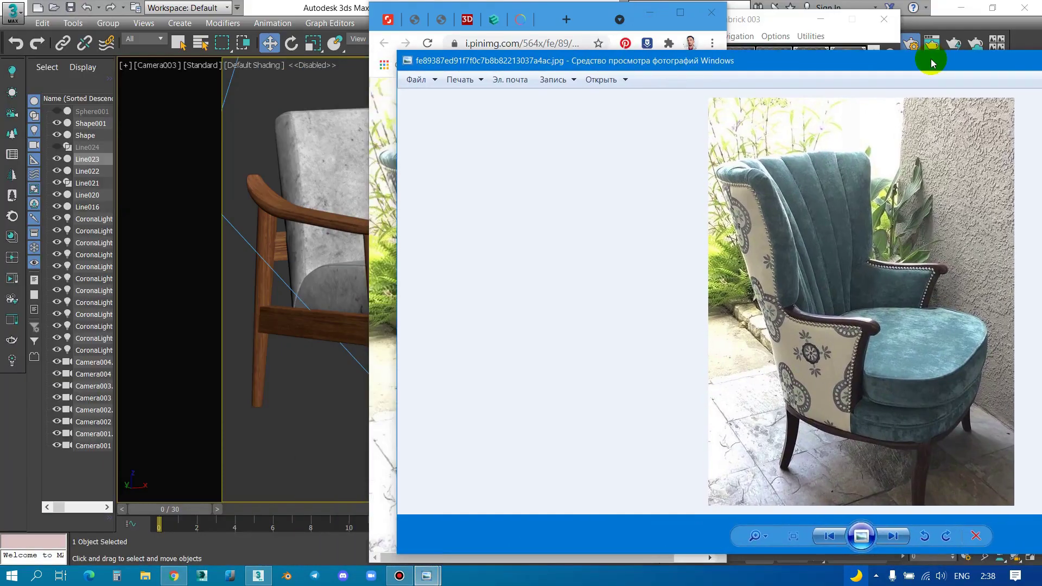
{"action": "left_click_drag", "start_coordinate": [653, 7], "coordinate": [1039, 128]}
{"action": "scroll", "coordinate": [831, 346], "scroll_direction": "up", "scroll_amount": 3}
{"action": "left_click_drag", "start_coordinate": [831, 346], "coordinate": [735, 283]}
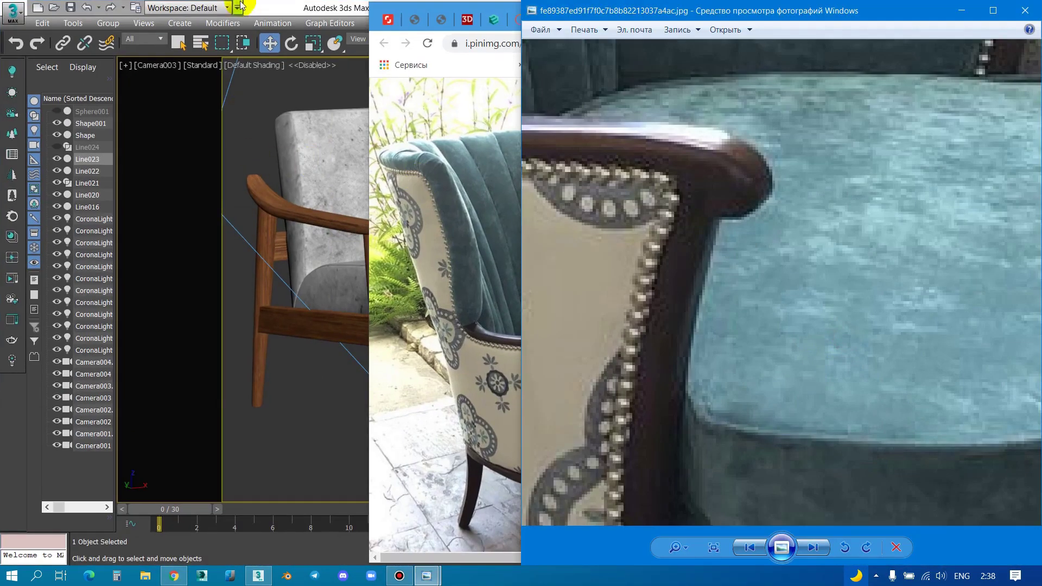
Step: Arrange the Material Editor beside the photo and switch between fabrick 002 and fabrick 003
{"action": "left_click", "coordinate": [264, 7]}
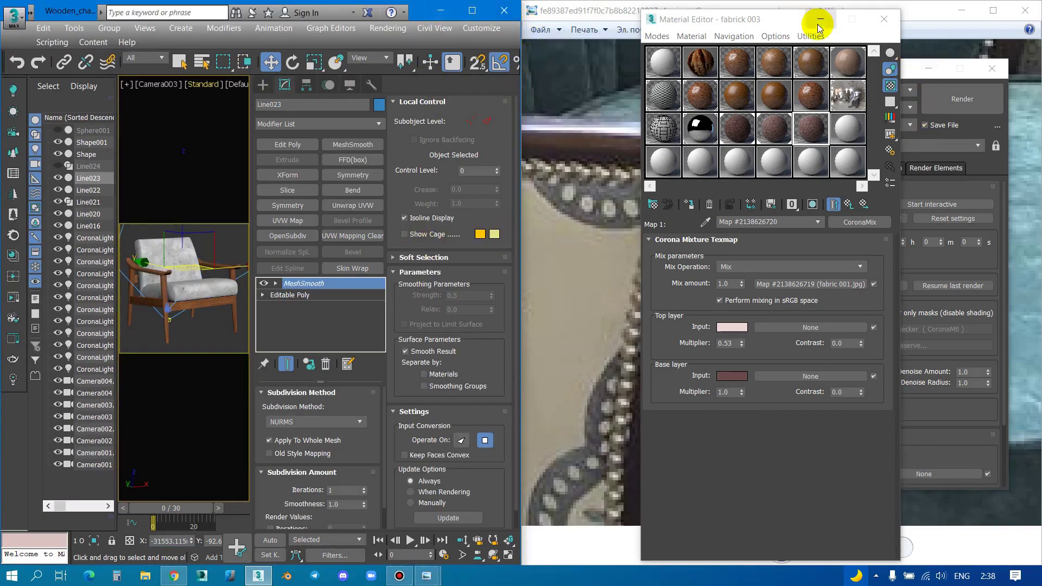
{"action": "left_click_drag", "start_coordinate": [814, 24], "coordinate": [562, 23]}
{"action": "left_click_drag", "start_coordinate": [864, 75], "coordinate": [80, 88]}
{"action": "left_click", "coordinate": [511, 181]}
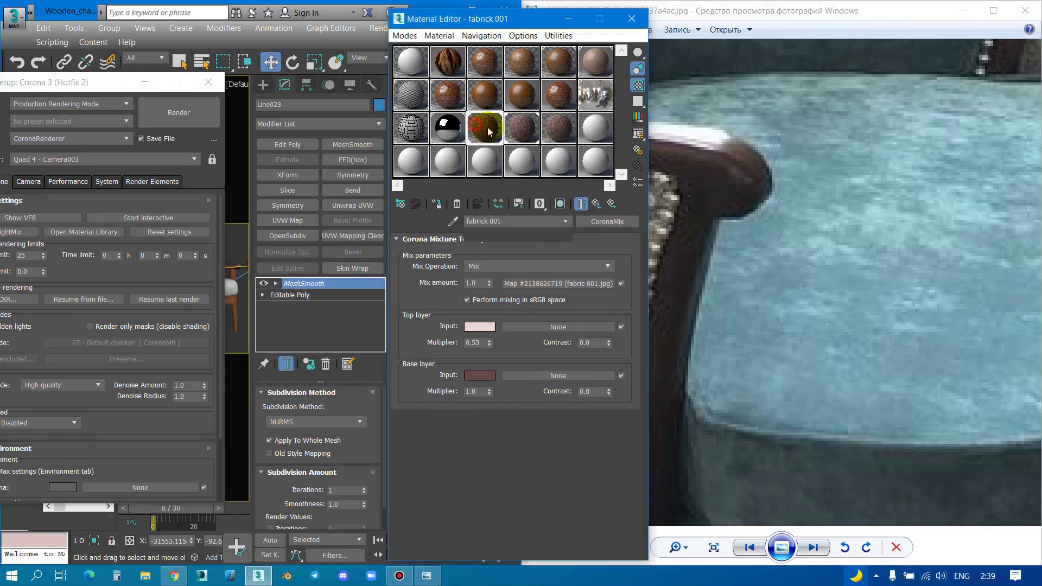
{"action": "left_click", "coordinate": [517, 129]}
{"action": "left_click", "coordinate": [559, 137]}
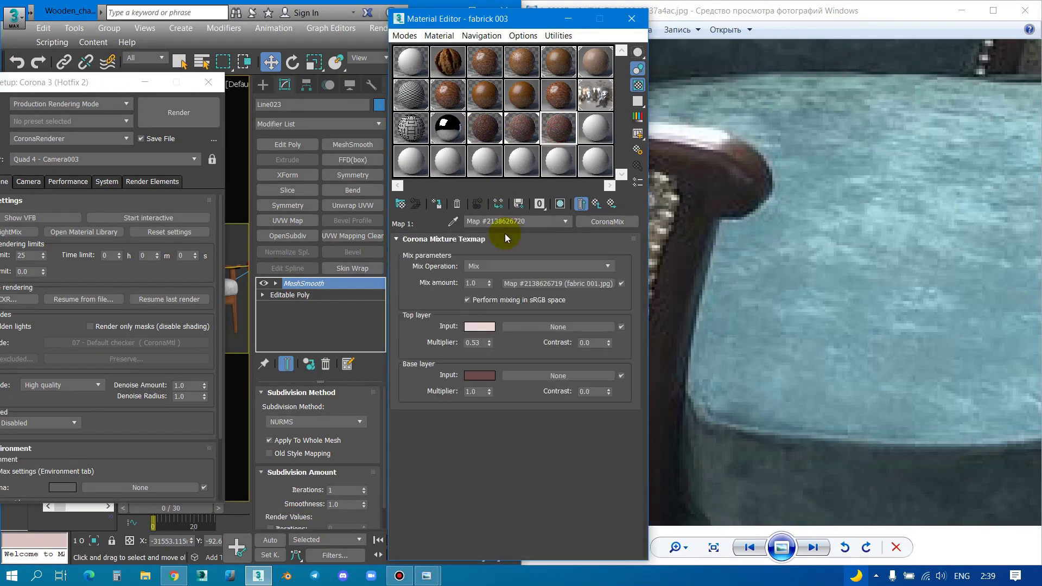
{"action": "left_click", "coordinate": [531, 133]}
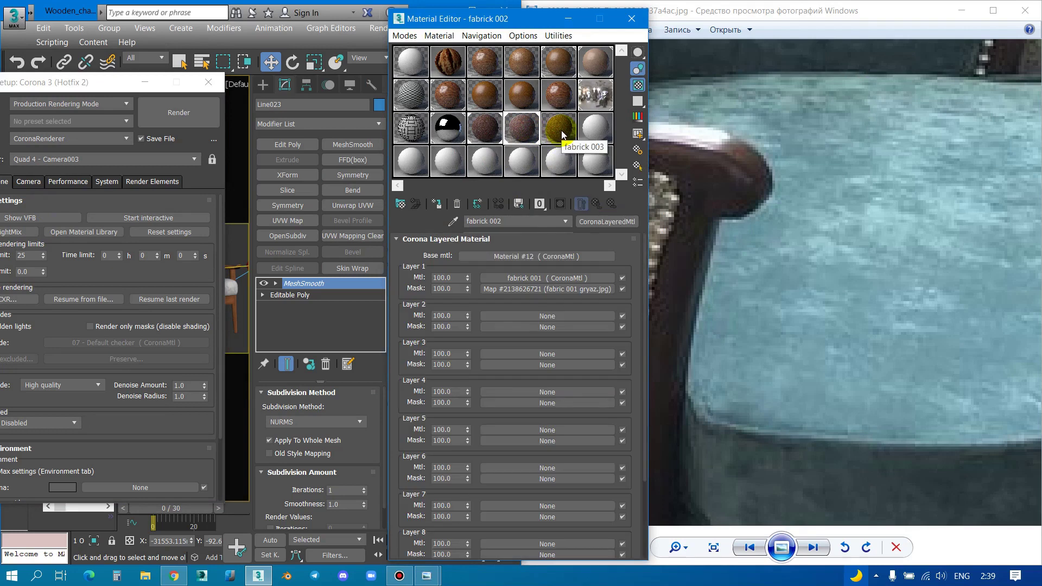
{"action": "left_click", "coordinate": [525, 220]}
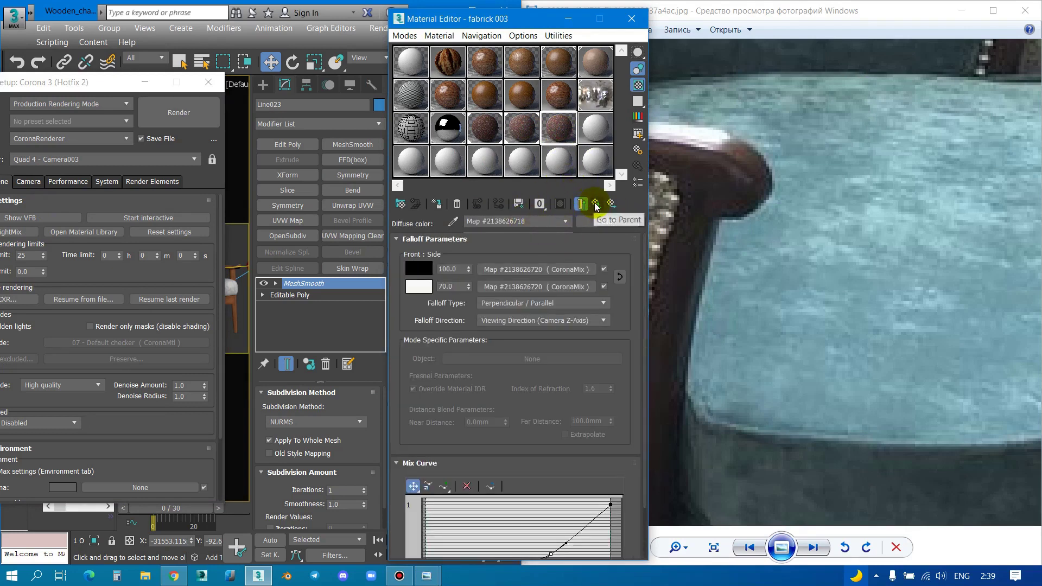
Step: Navigate fabrick 003 > Material #12 > Diffuse Falloff > first CoronaMix map
{"action": "left_click", "coordinate": [595, 204]}
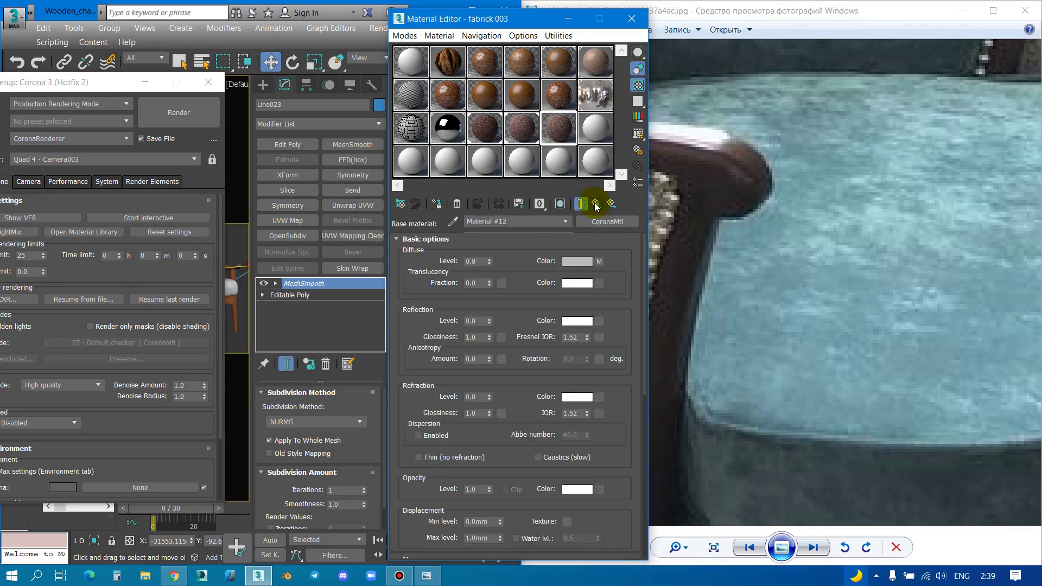
{"action": "left_click", "coordinate": [596, 204]}
{"action": "left_click", "coordinate": [595, 204]}
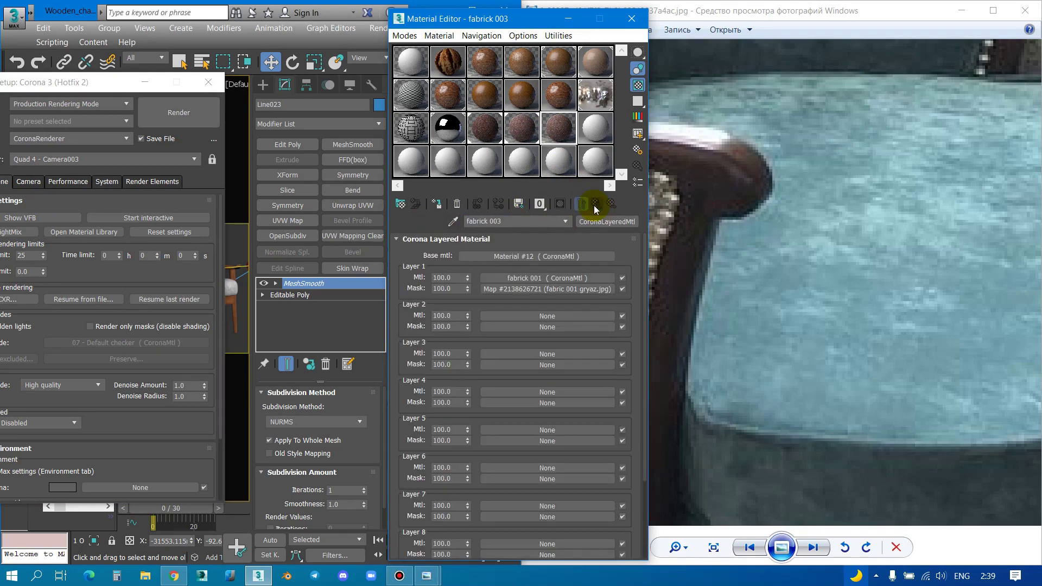
{"action": "left_click", "coordinate": [542, 256]}
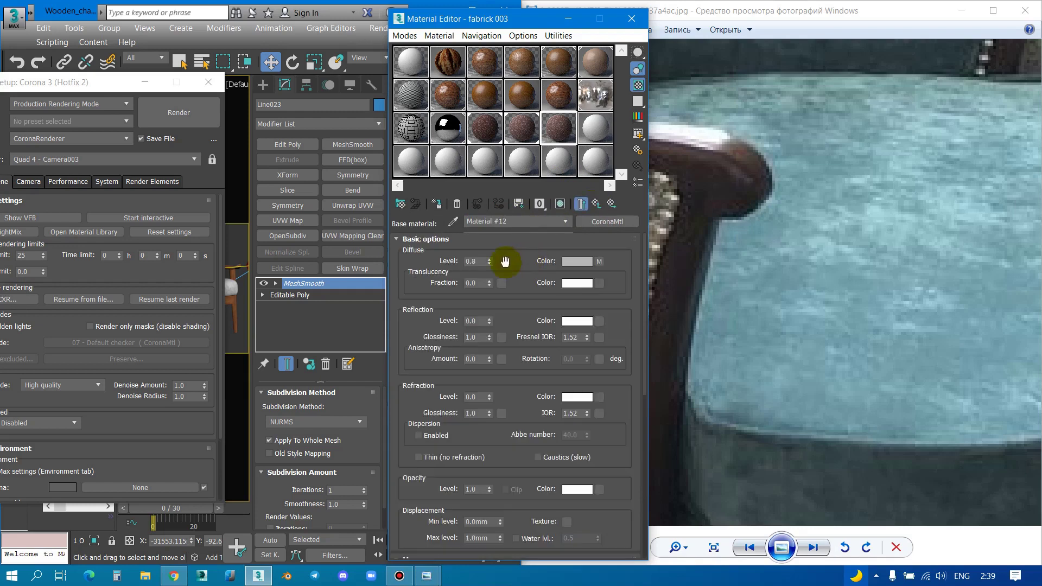
{"action": "left_click", "coordinate": [598, 264]}
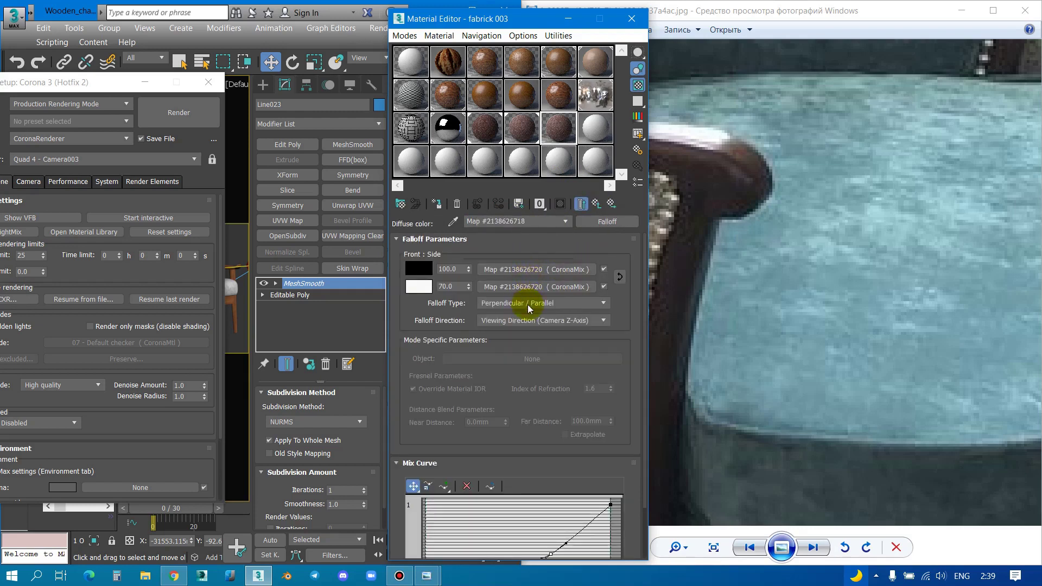
{"action": "left_click", "coordinate": [540, 269]}
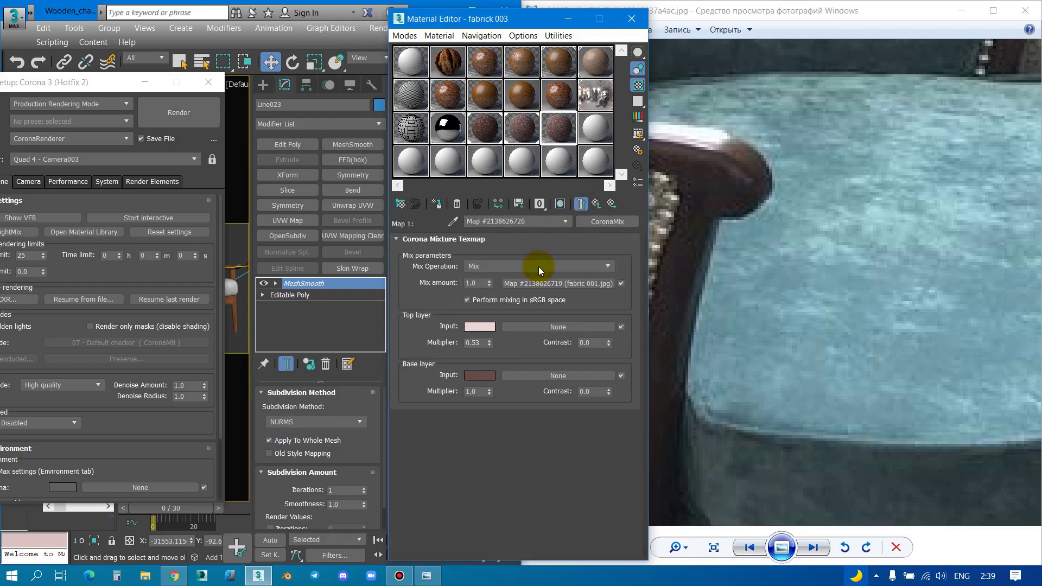
Step: Set the mix base layer to a dark teal sampled from the zoomed photo
{"action": "left_click", "coordinate": [480, 375]}
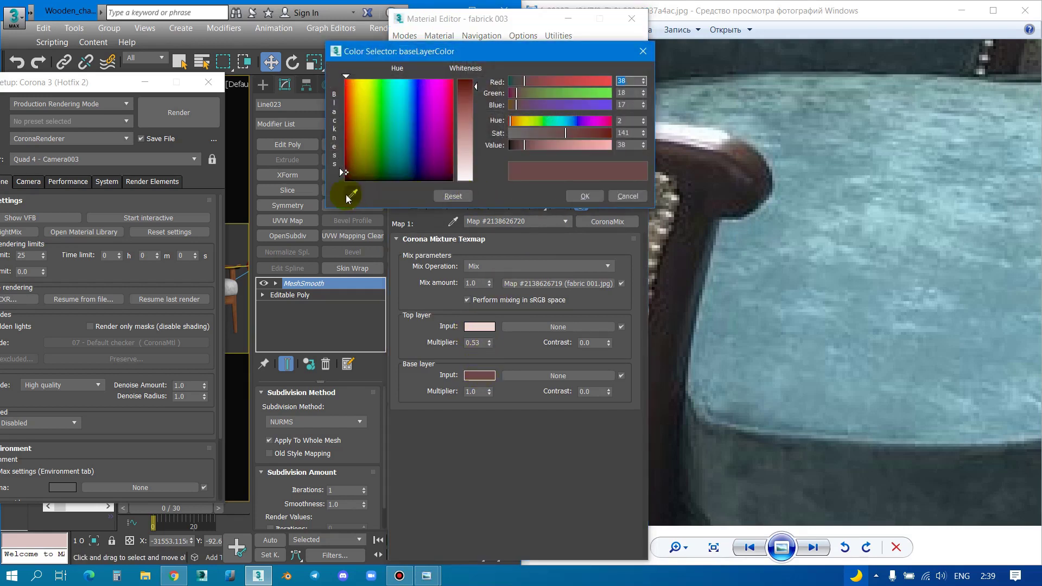
{"action": "left_click", "coordinate": [830, 283]}
{"action": "left_click", "coordinate": [835, 286]}
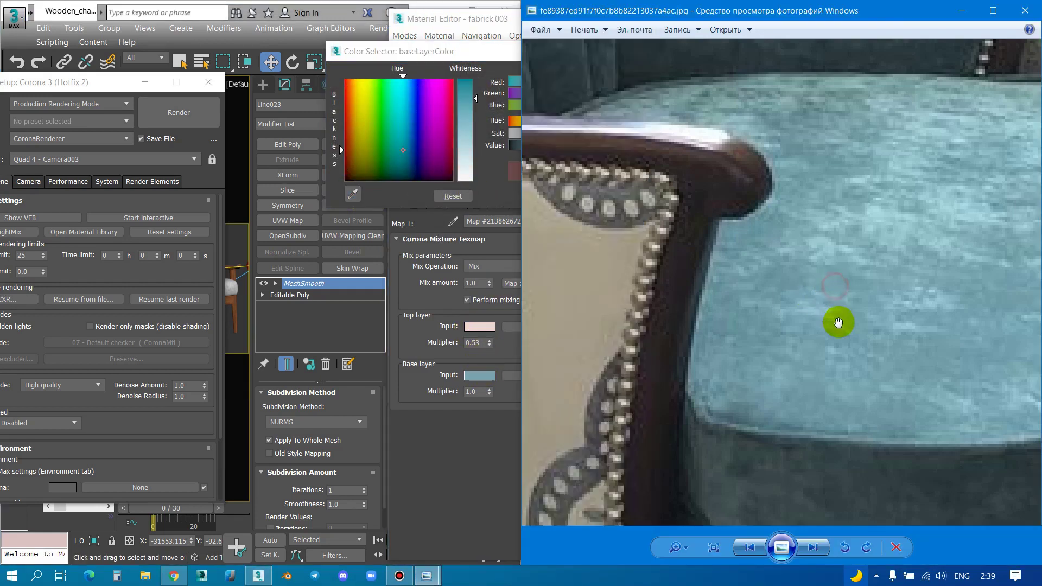
{"action": "scroll", "coordinate": [839, 324], "scroll_direction": "up", "scroll_amount": 2}
{"action": "scroll", "coordinate": [854, 435], "scroll_direction": "up", "scroll_amount": 1}
{"action": "scroll", "coordinate": [819, 344], "scroll_direction": "up", "scroll_amount": 1}
{"action": "scroll", "coordinate": [793, 359], "scroll_direction": "up", "scroll_amount": 1}
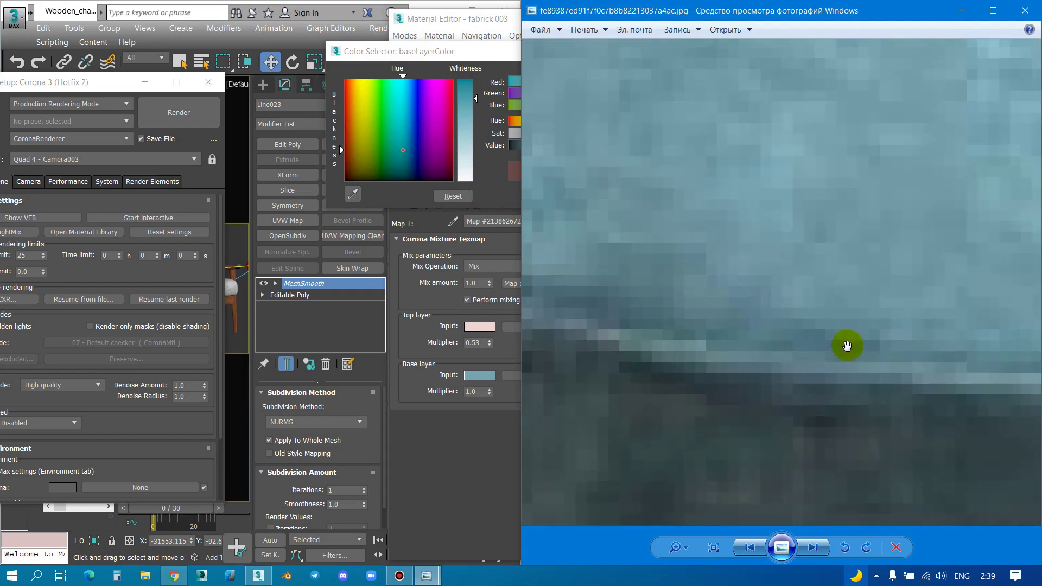
{"action": "left_click", "coordinate": [355, 194]}
{"action": "left_click", "coordinate": [867, 352]}
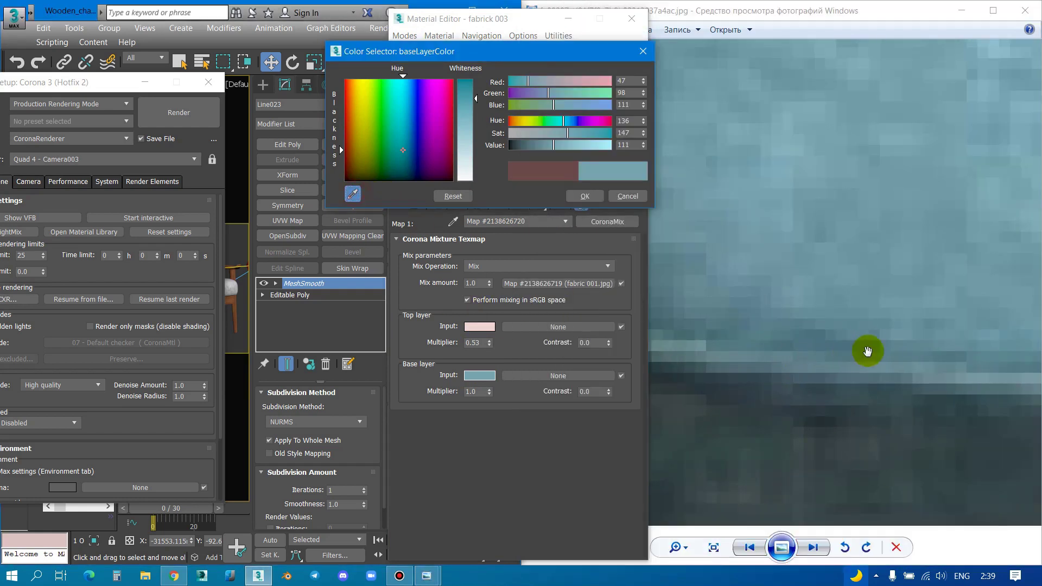
Step: Set the mix top layer to a light cyan sampled from the photo
{"action": "left_click", "coordinate": [480, 326]}
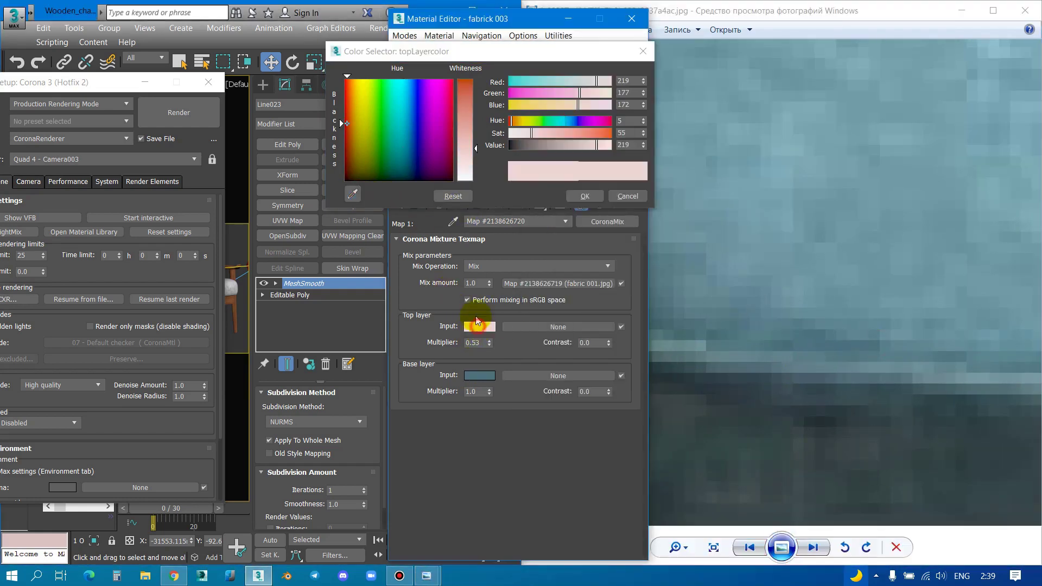
{"action": "left_click", "coordinate": [353, 193]}
{"action": "scroll", "coordinate": [775, 266], "scroll_direction": "down", "scroll_amount": 1}
{"action": "scroll", "coordinate": [774, 274], "scroll_direction": "down", "scroll_amount": 1}
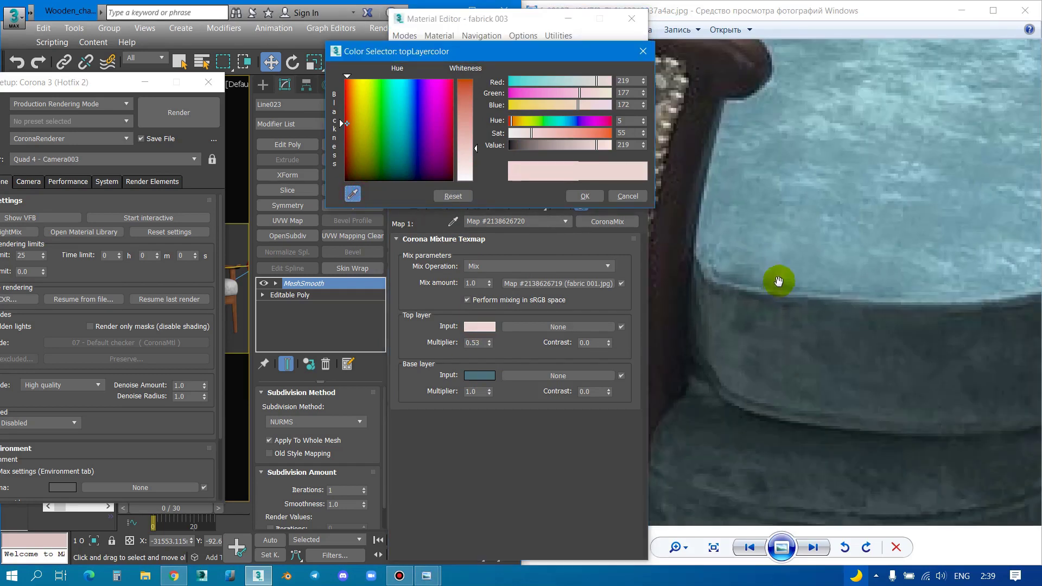
{"action": "scroll", "coordinate": [883, 95], "scroll_direction": "up", "scroll_amount": 2}
{"action": "scroll", "coordinate": [883, 94], "scroll_direction": "up", "scroll_amount": 2}
{"action": "left_click", "coordinate": [851, 85]}
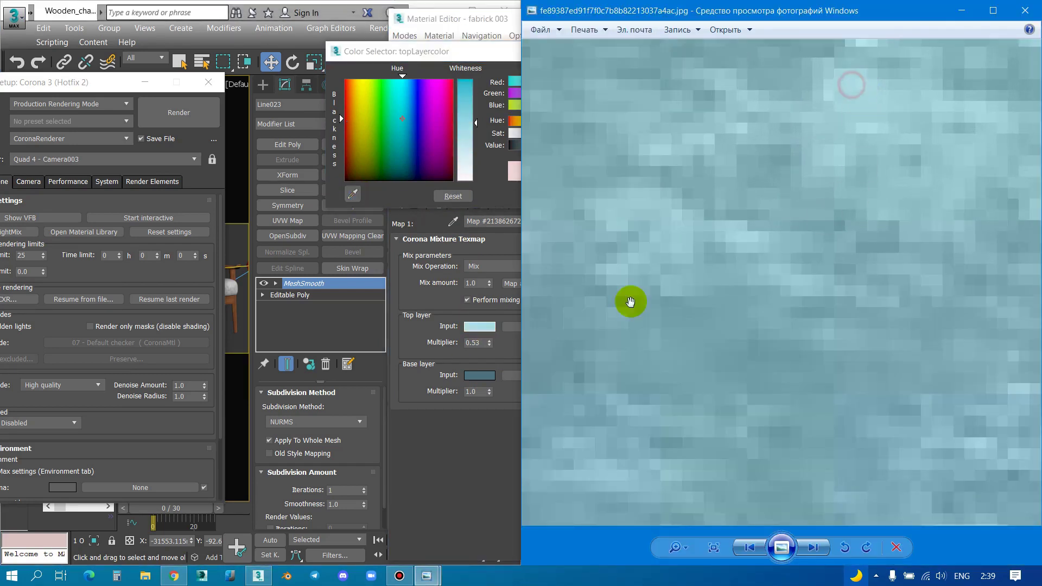
{"action": "left_click", "coordinate": [465, 446]}
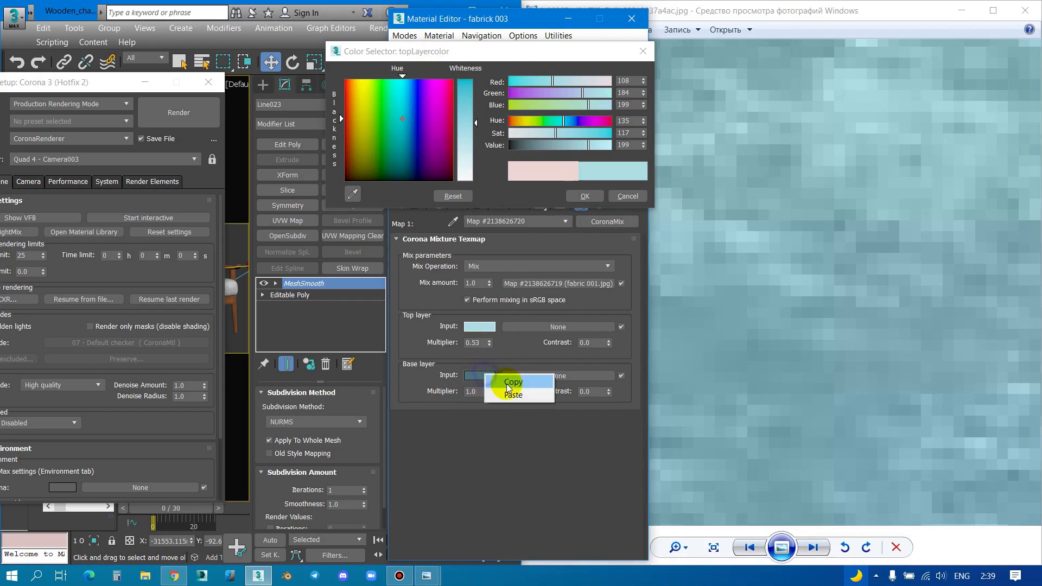
Step: Copy the teal base swatch and go to fabrick 001's first CoronaMix map
{"action": "left_click", "coordinate": [587, 196]}
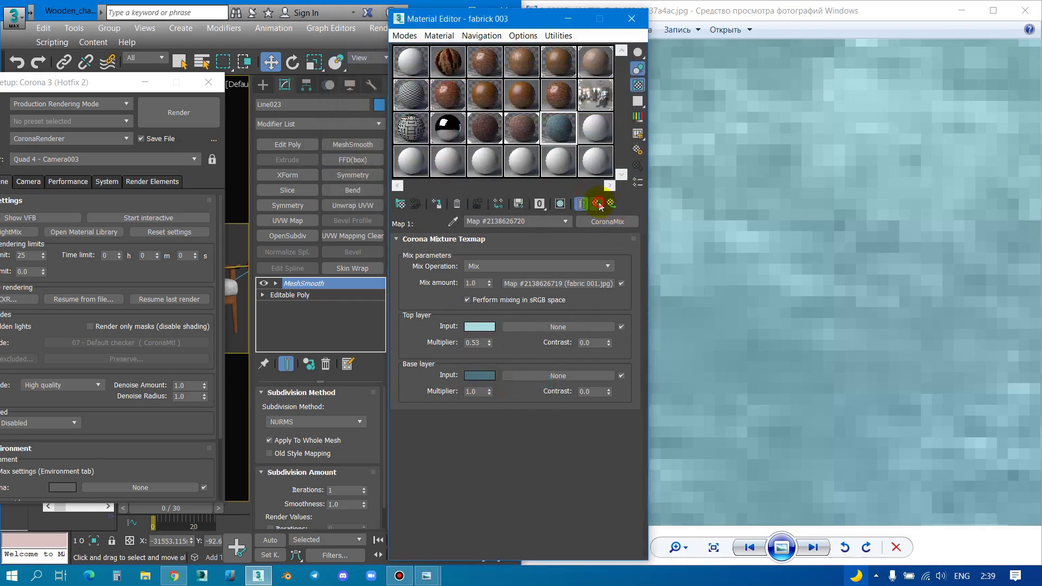
{"action": "left_click", "coordinate": [597, 204]}
{"action": "left_click", "coordinate": [597, 204]}
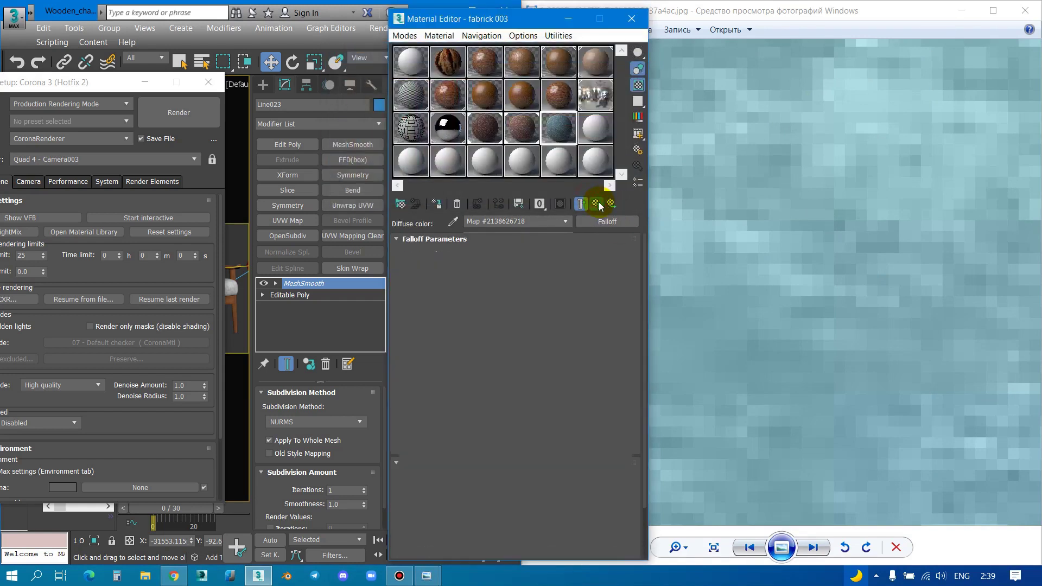
{"action": "left_click", "coordinate": [598, 205]}
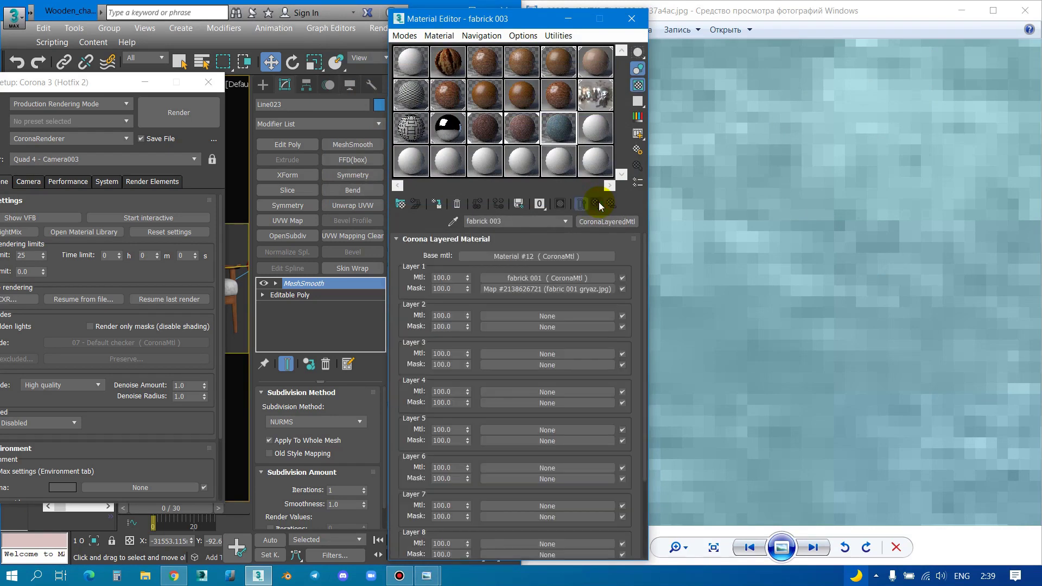
{"action": "left_click", "coordinate": [521, 280]}
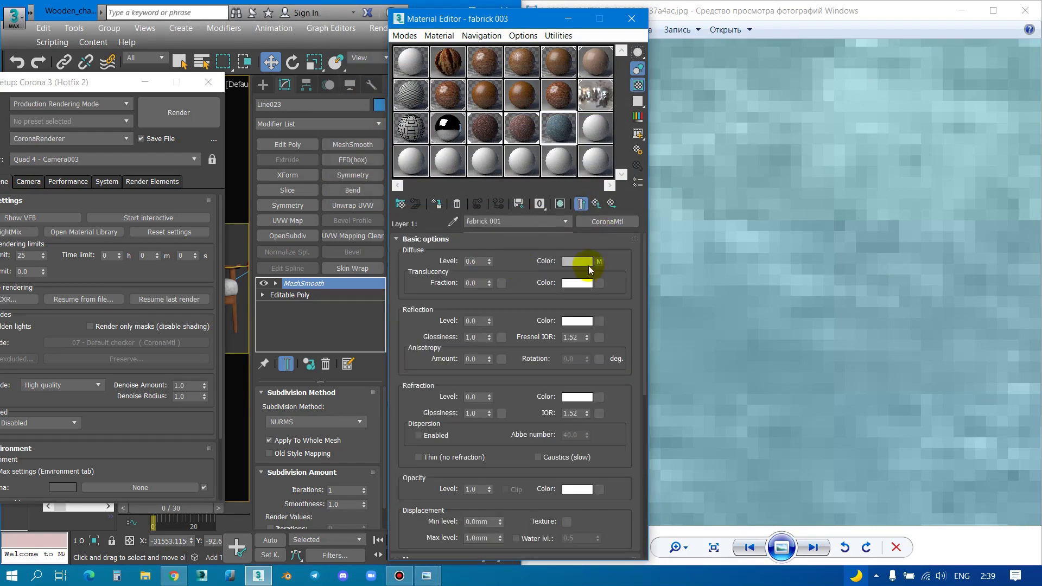
{"action": "left_click", "coordinate": [599, 263]}
{"action": "left_click", "coordinate": [535, 268]}
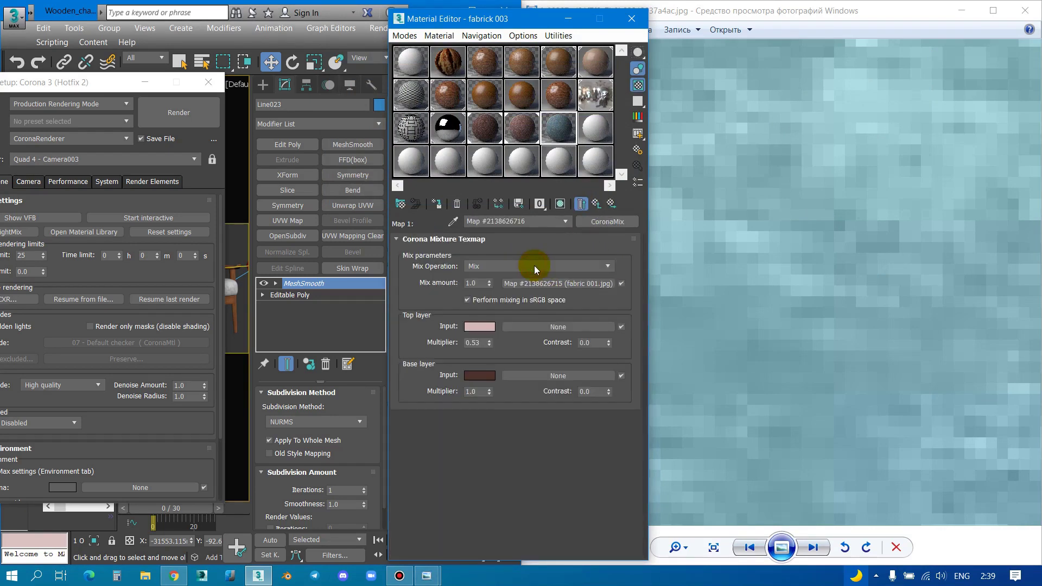
Step: Paste the teal into fabrick 001's CoronaMix base layer and reopen its base colour
{"action": "right_click", "coordinate": [476, 383]}
{"action": "left_click", "coordinate": [511, 400]}
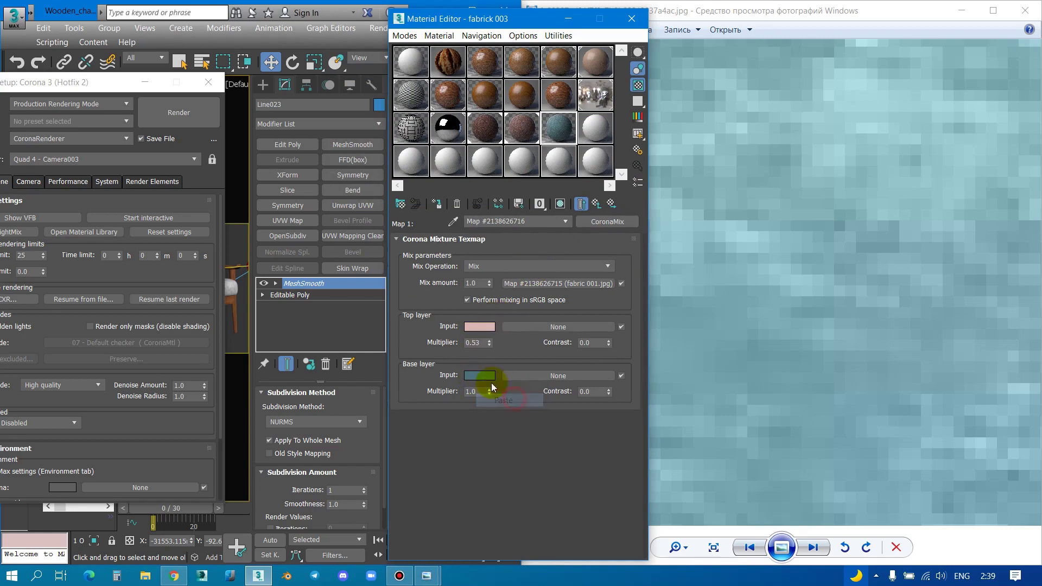
{"action": "left_click", "coordinate": [597, 203]}
{"action": "left_click", "coordinate": [599, 204]}
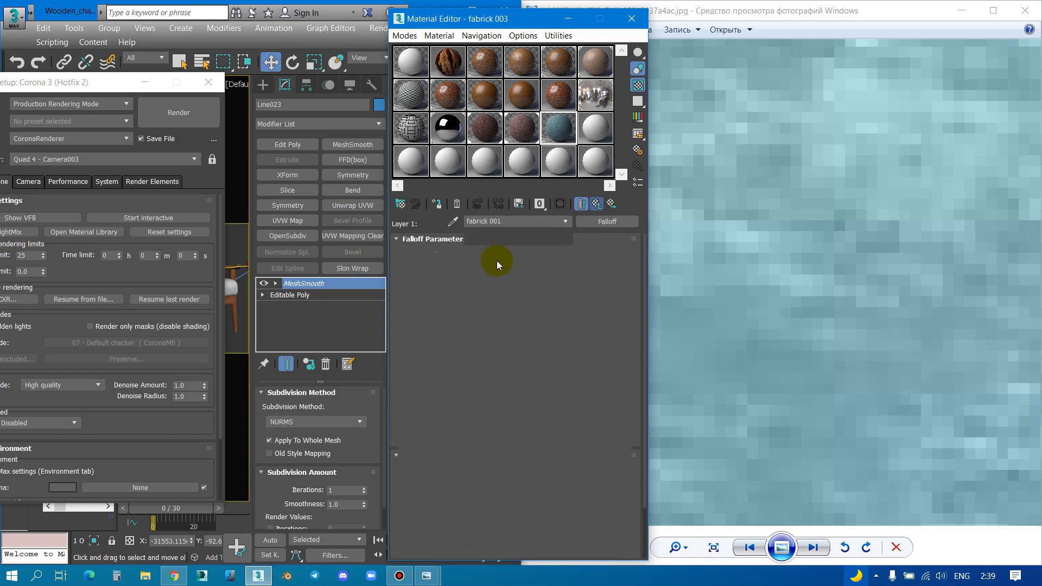
{"action": "left_click", "coordinate": [598, 263]}
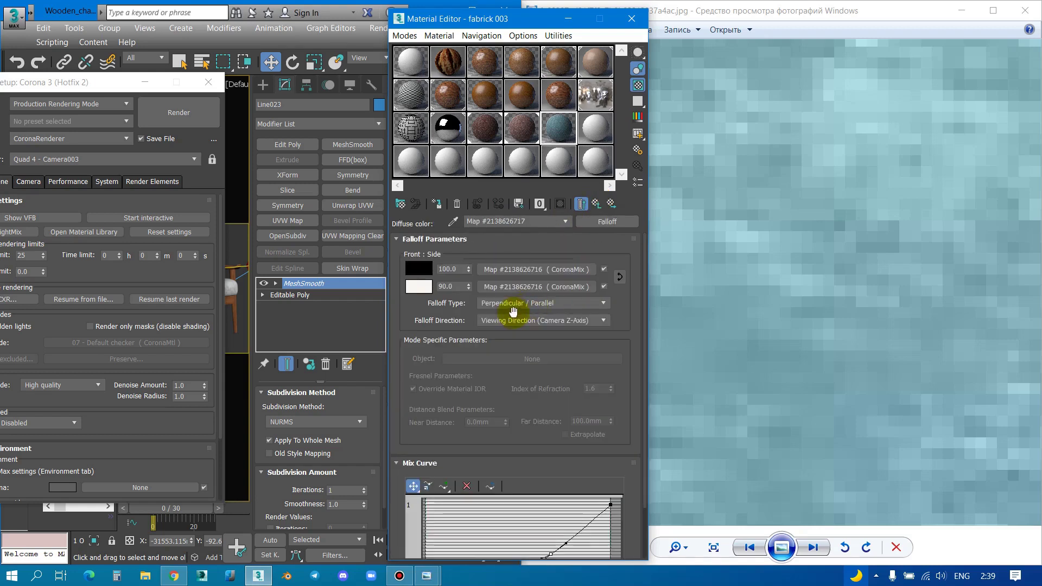
{"action": "left_click", "coordinate": [521, 280]}
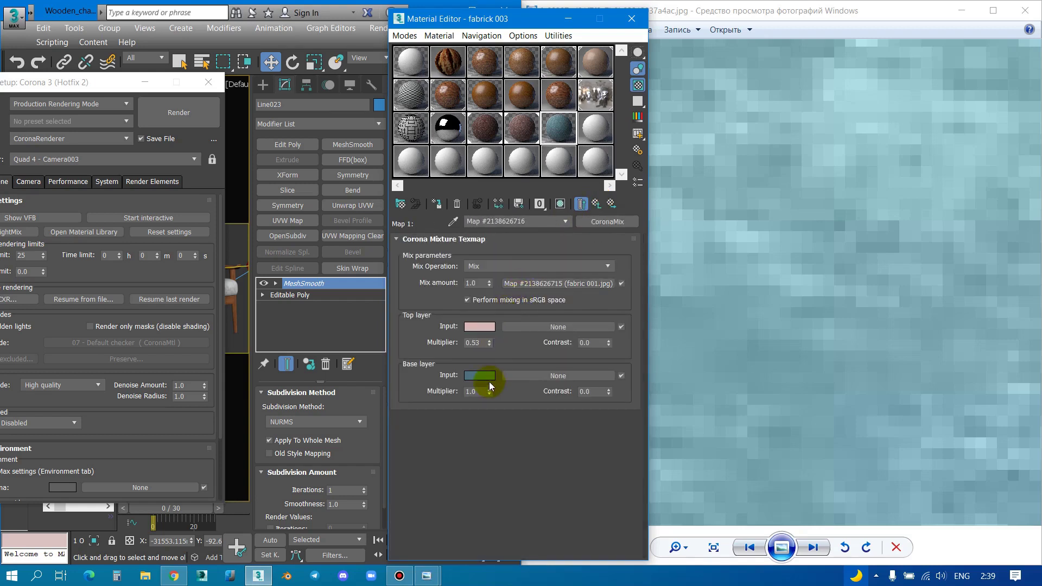
{"action": "left_click", "coordinate": [489, 382]}
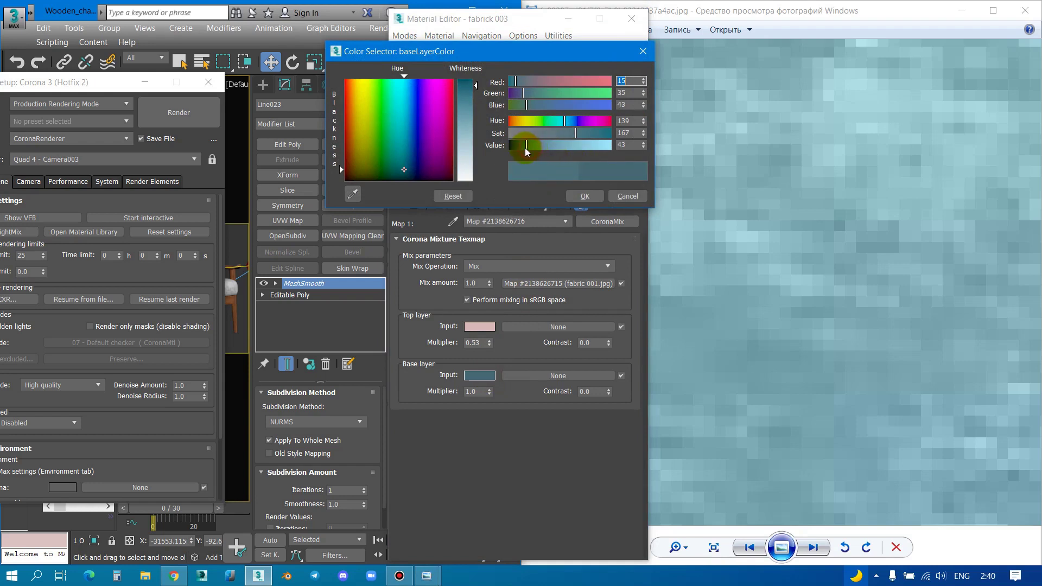
Step: Darken the base teal slightly and set the top layer to a sampled mid teal (64, 117, 130)
{"action": "left_click_drag", "start_coordinate": [526, 147], "coordinate": [524, 145]}
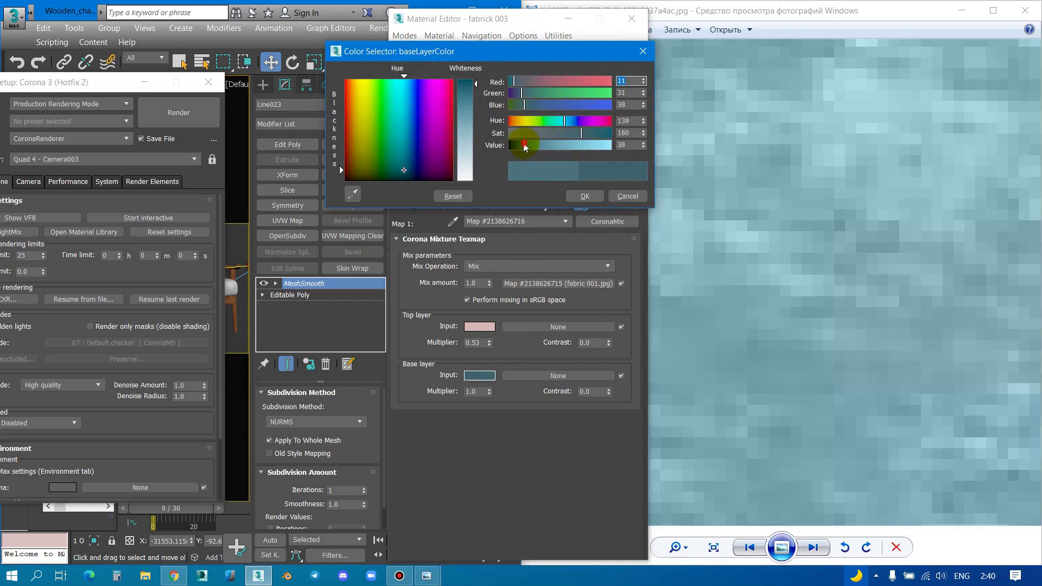
{"action": "left_click", "coordinate": [579, 197]}
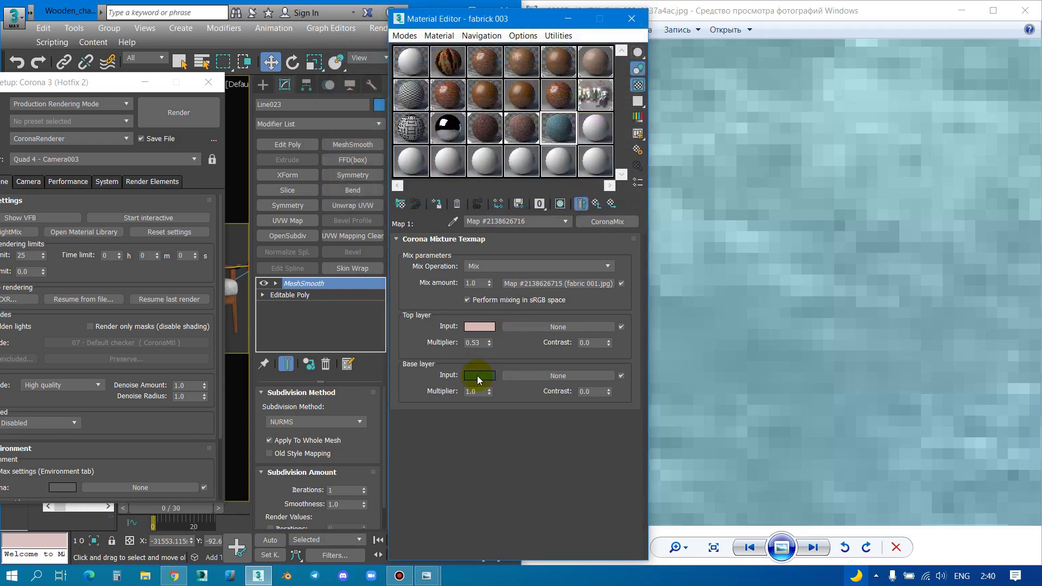
{"action": "left_click", "coordinate": [480, 327]}
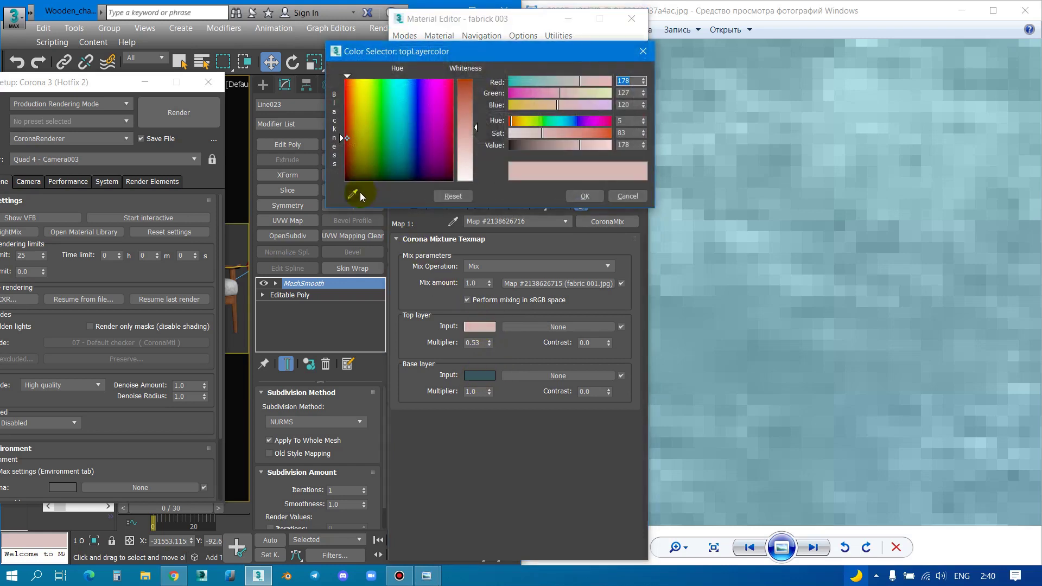
{"action": "left_click", "coordinate": [829, 96]}
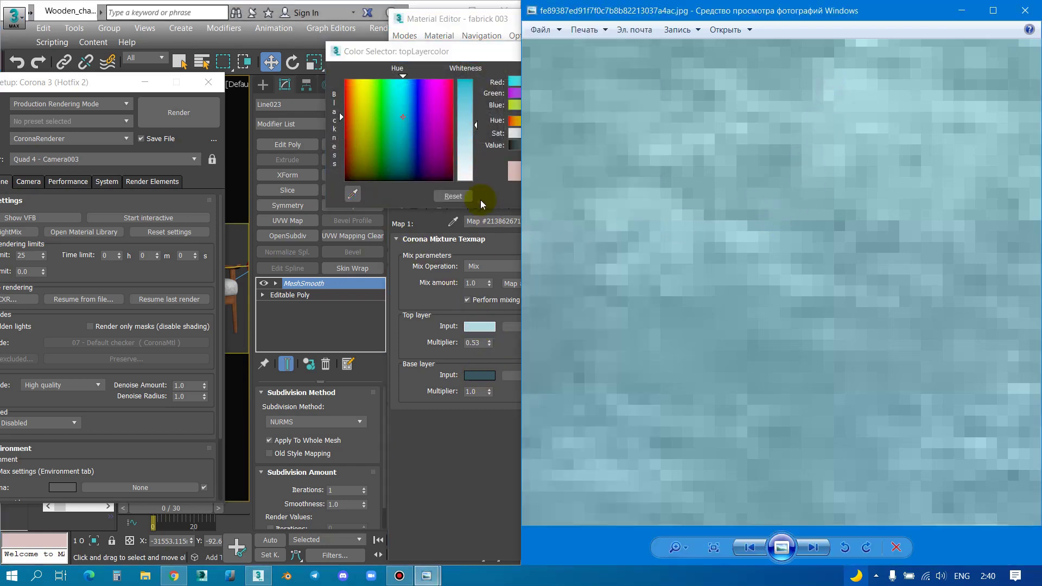
{"action": "left_click", "coordinate": [404, 197]}
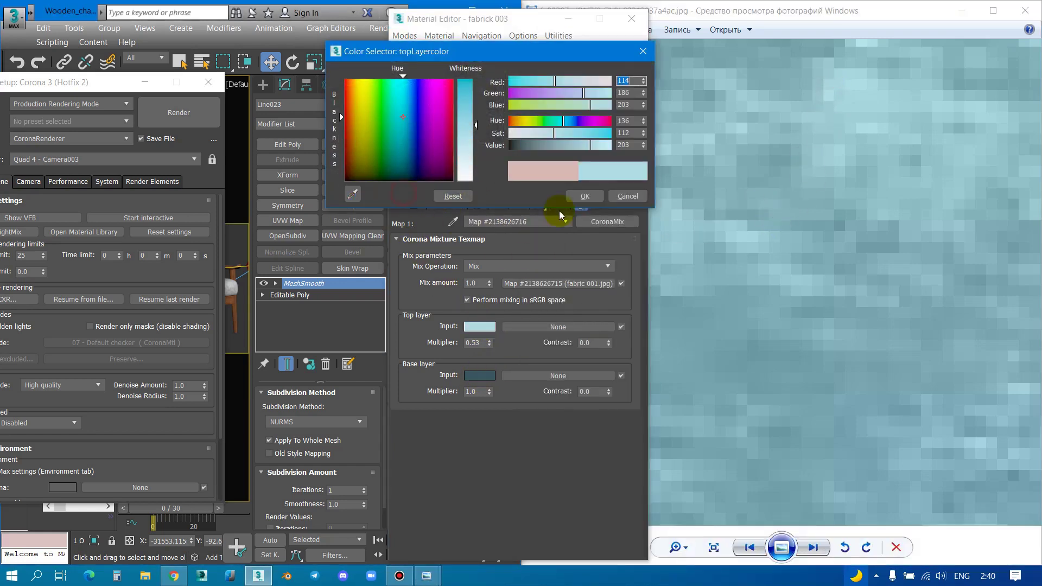
{"action": "left_click", "coordinate": [577, 146]}
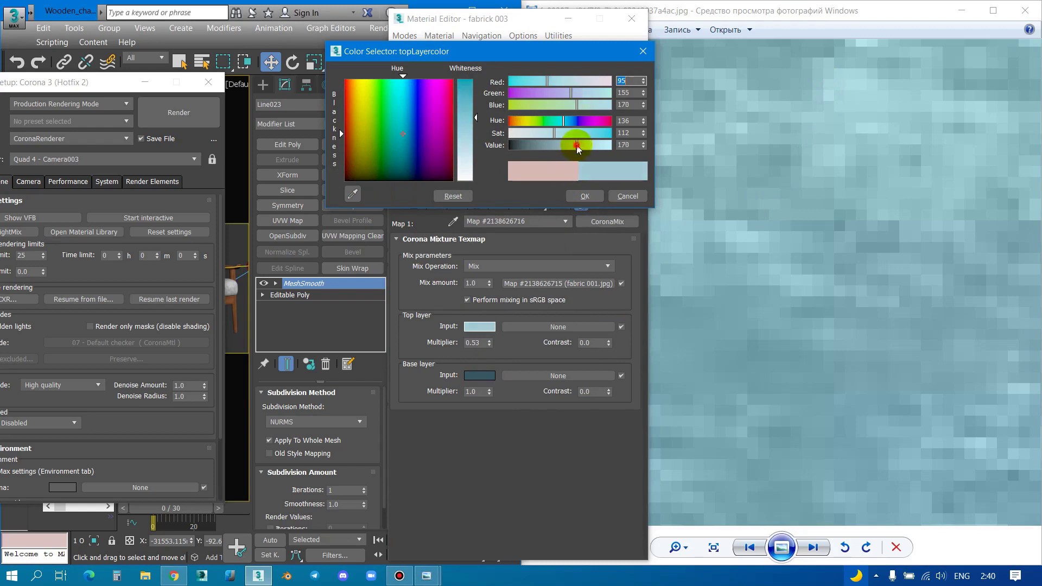
{"action": "left_click", "coordinate": [585, 196]}
Step: Preview the parent Falloff map enlarged, then move the Material Editor aside and maximize 3ds Max
{"action": "left_click", "coordinate": [597, 203]}
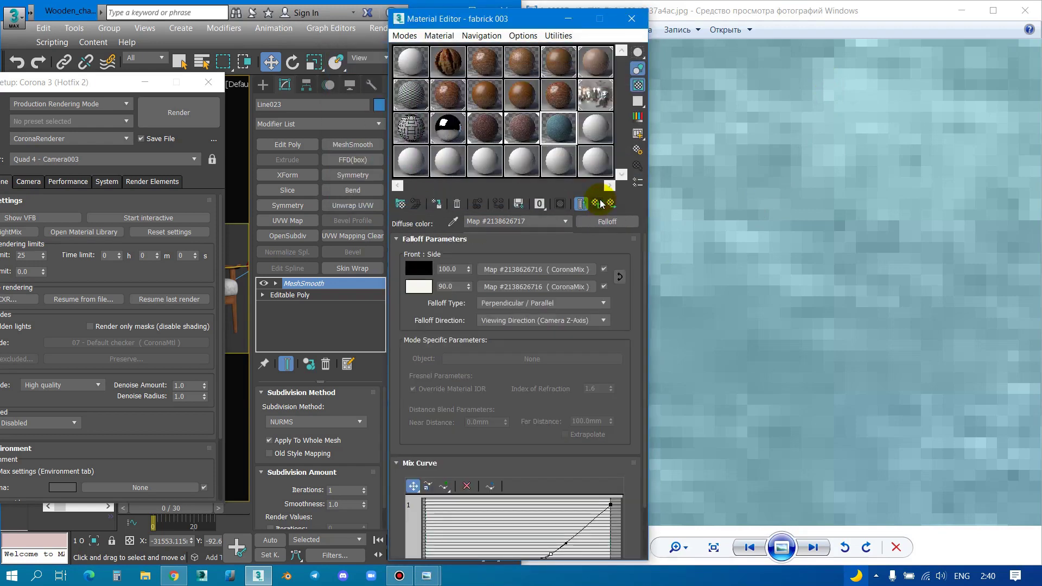
{"action": "double_click", "coordinate": [565, 125]}
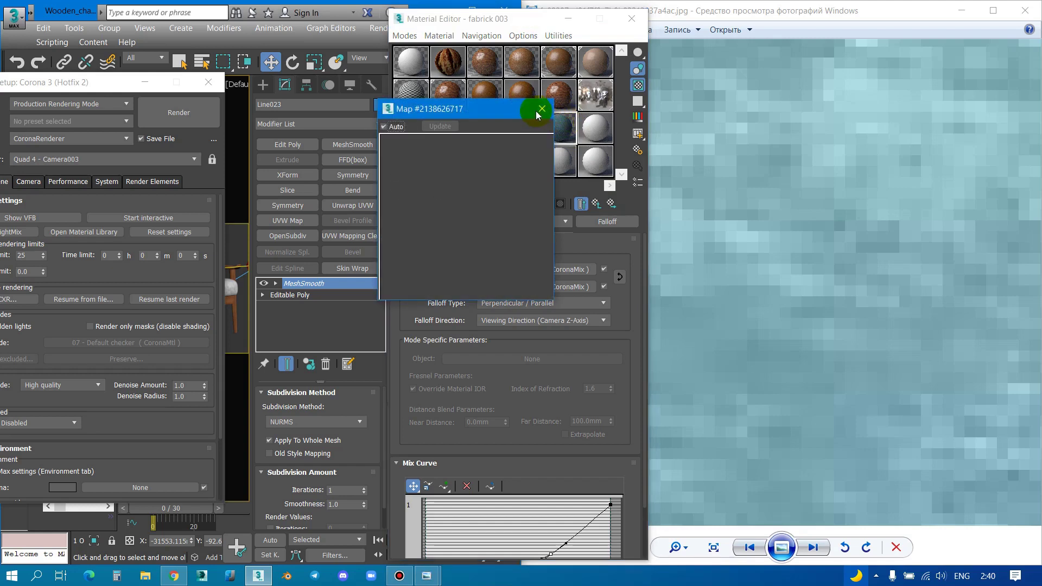
{"action": "left_click_drag", "start_coordinate": [518, 99], "coordinate": [520, 38]}
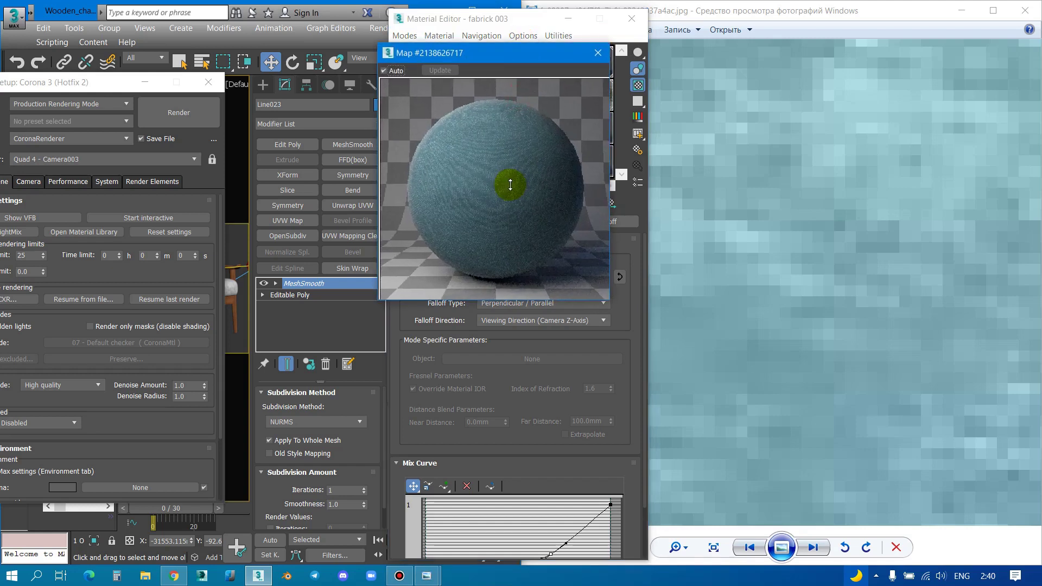
{"action": "left_click", "coordinate": [599, 55]}
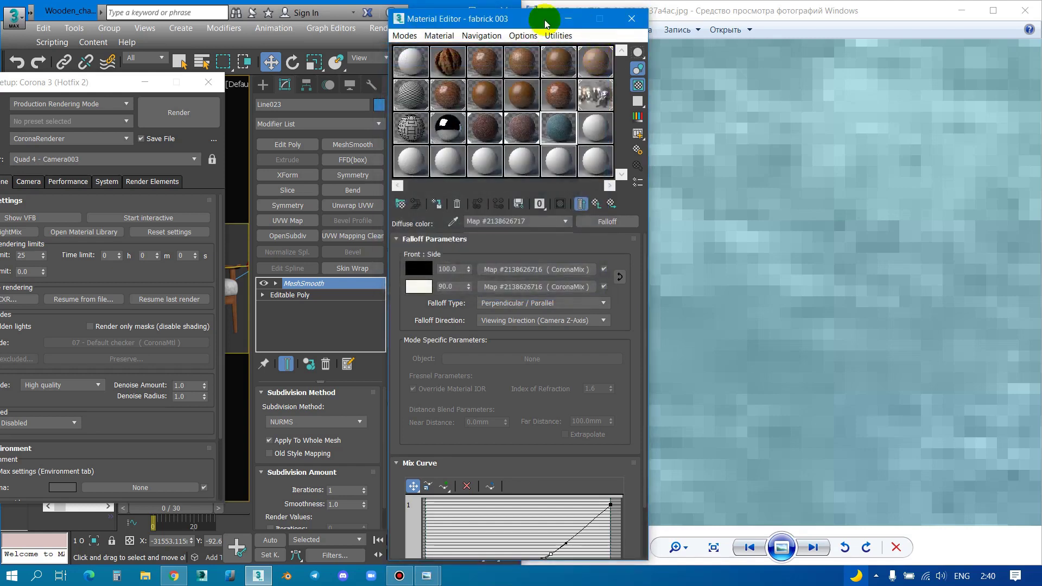
{"action": "left_click_drag", "start_coordinate": [508, 20], "coordinate": [739, 35]}
{"action": "left_click", "coordinate": [472, 11]}
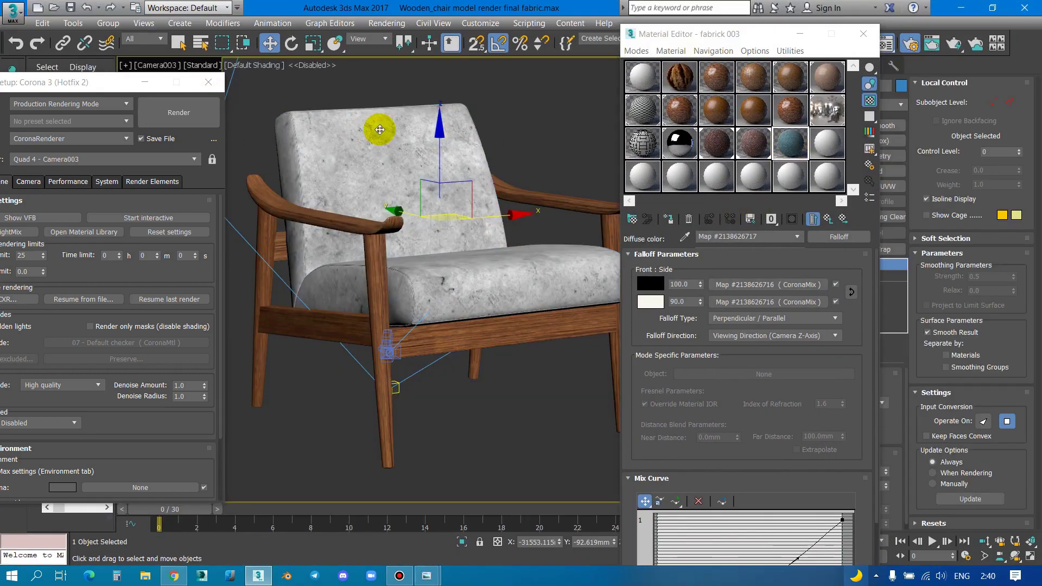
Step: Assign the velvet material to the chair, return to fabrick 003 and save the scene
{"action": "left_click", "coordinate": [669, 219]}
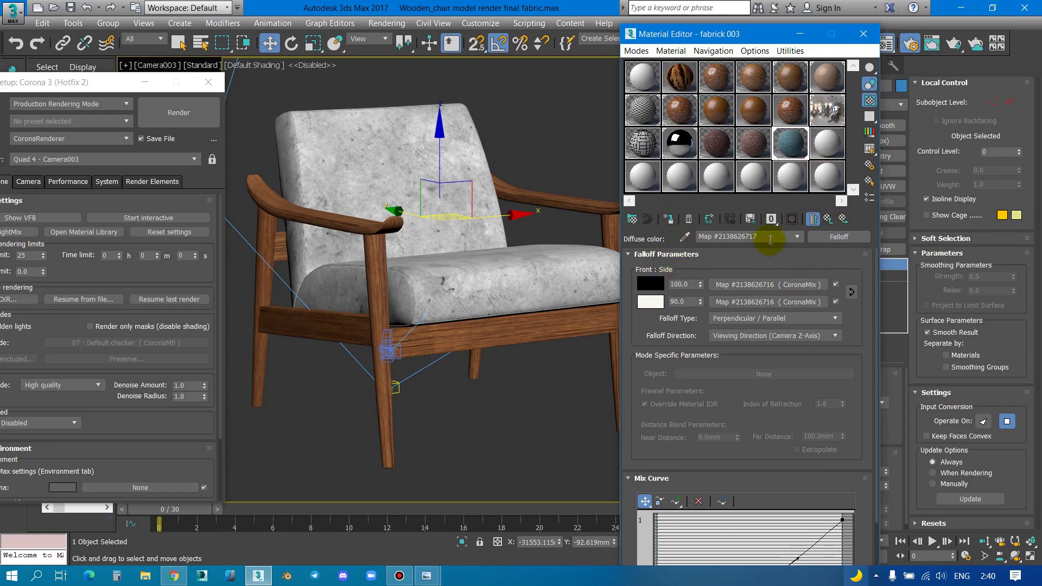
{"action": "left_click", "coordinate": [832, 221]}
{"action": "left_click", "coordinate": [832, 222]}
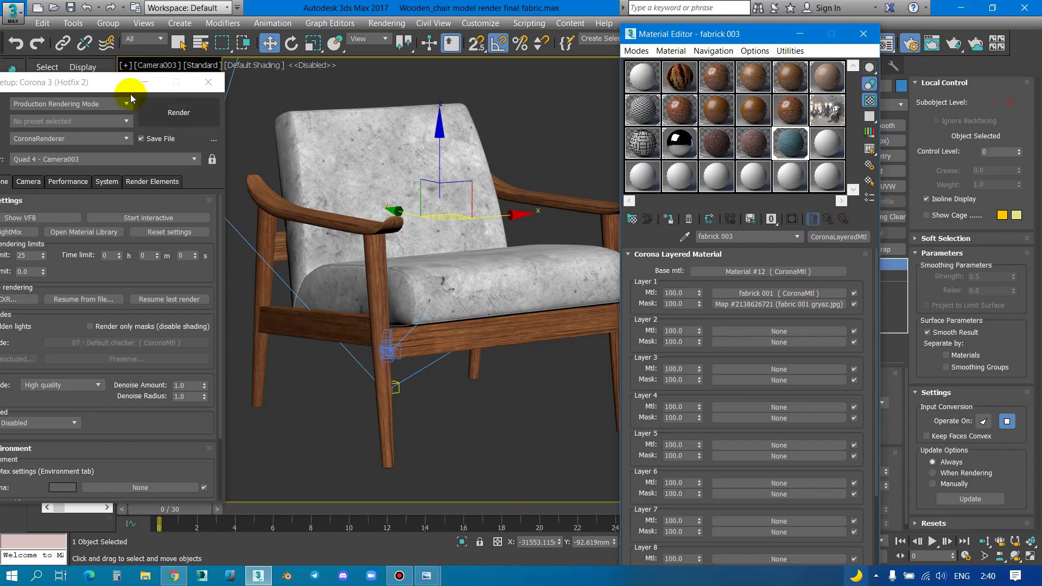
{"action": "left_click_drag", "start_coordinate": [130, 93], "coordinate": [769, 75]}
{"action": "left_click", "coordinate": [76, 9]}
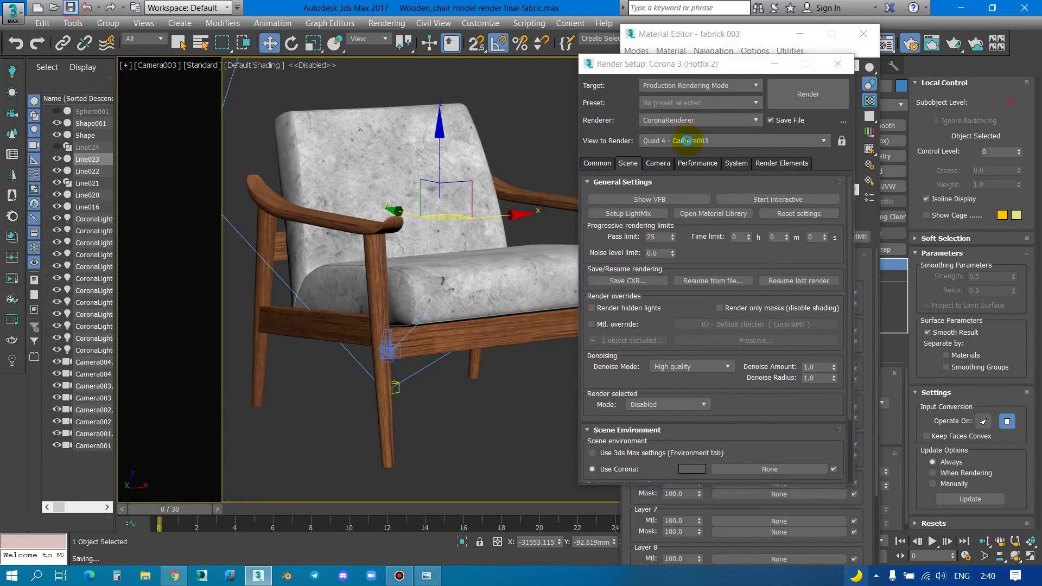
Step: Run an interactive Corona render and inspect the teal armchair full screen
{"action": "left_click", "coordinate": [780, 202]}
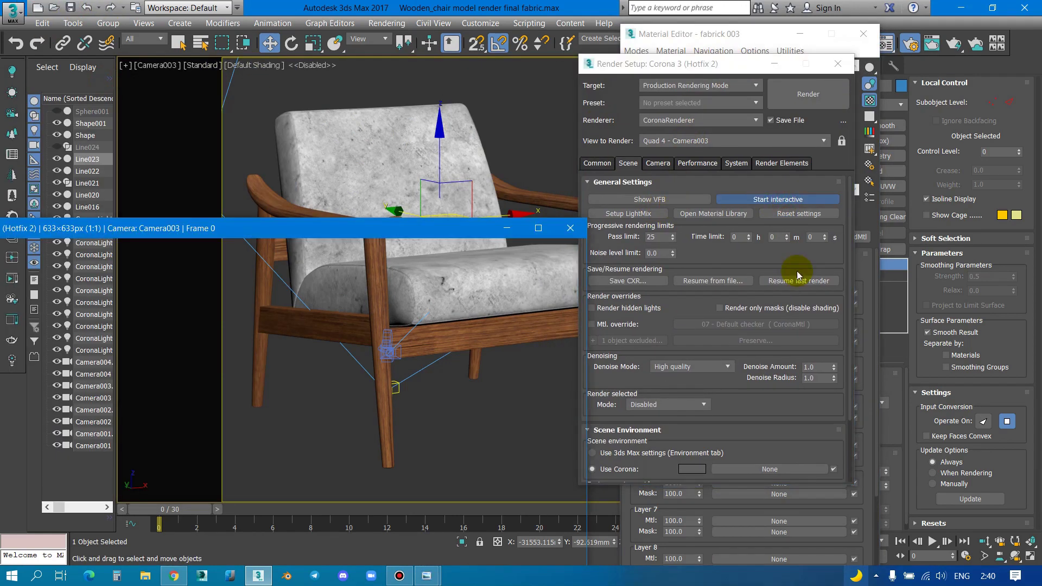
{"action": "left_click", "coordinate": [539, 229]}
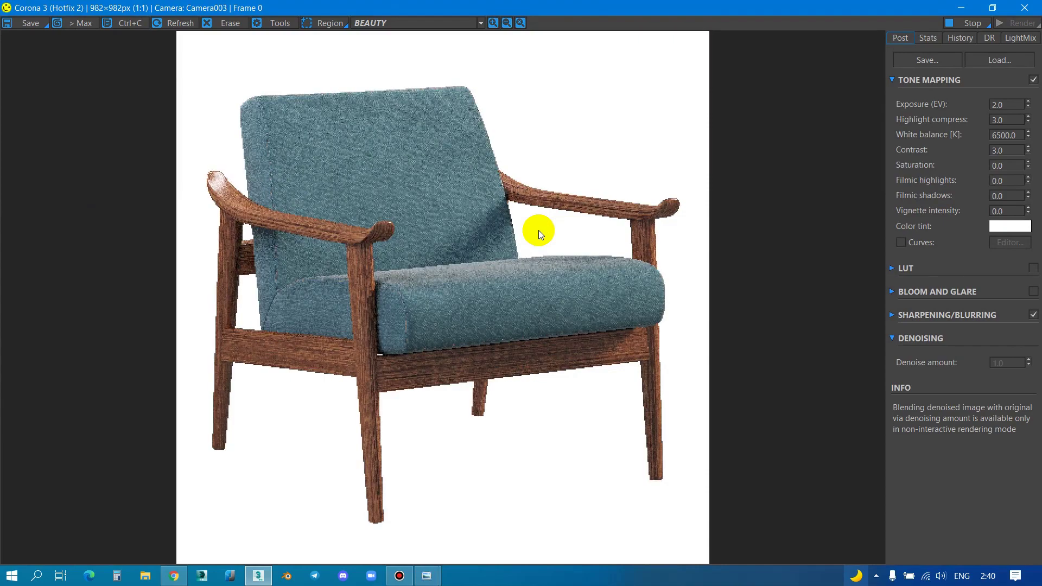
{"action": "scroll", "coordinate": [476, 271], "scroll_direction": "up", "scroll_amount": 2}
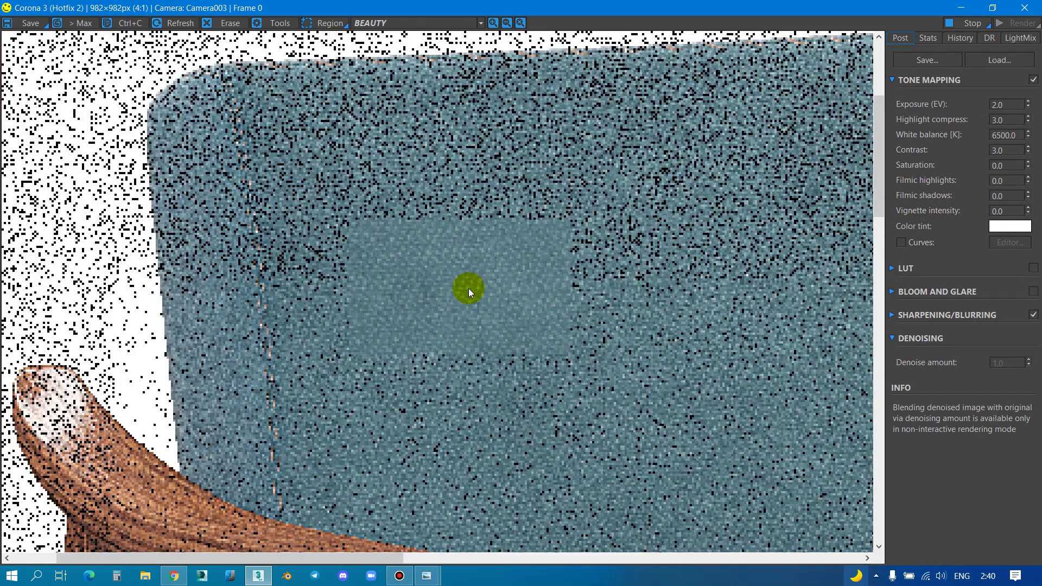
{"action": "scroll", "coordinate": [476, 271], "scroll_direction": "down", "scroll_amount": 2}
{"action": "scroll", "coordinate": [598, 293], "scroll_direction": "up", "scroll_amount": 2}
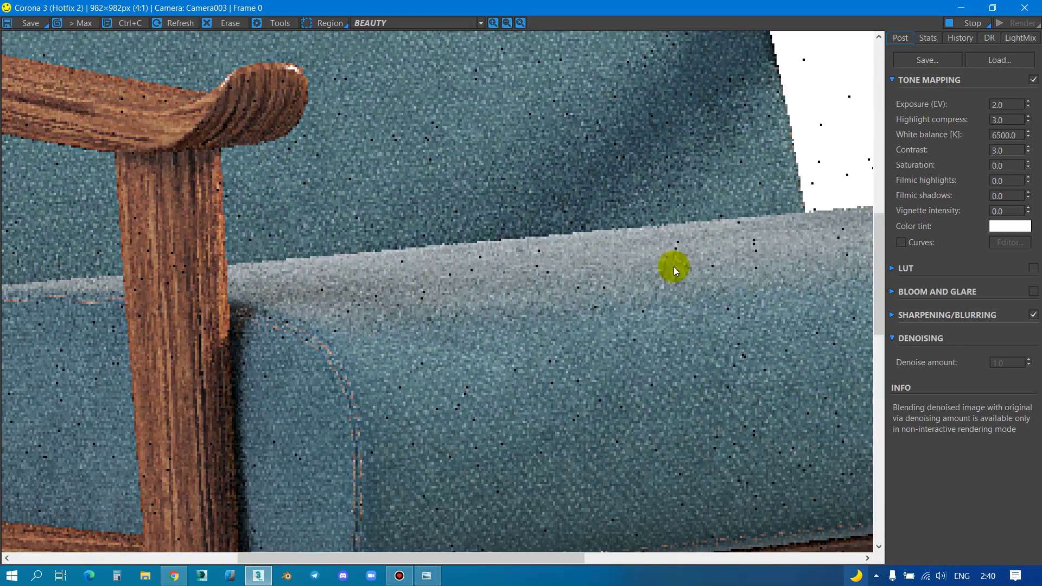
{"action": "scroll", "coordinate": [494, 286], "scroll_direction": "down", "scroll_amount": 1}
{"action": "scroll", "coordinate": [493, 282], "scroll_direction": "down", "scroll_amount": 1}
{"action": "scroll", "coordinate": [476, 275], "scroll_direction": "up", "scroll_amount": 1}
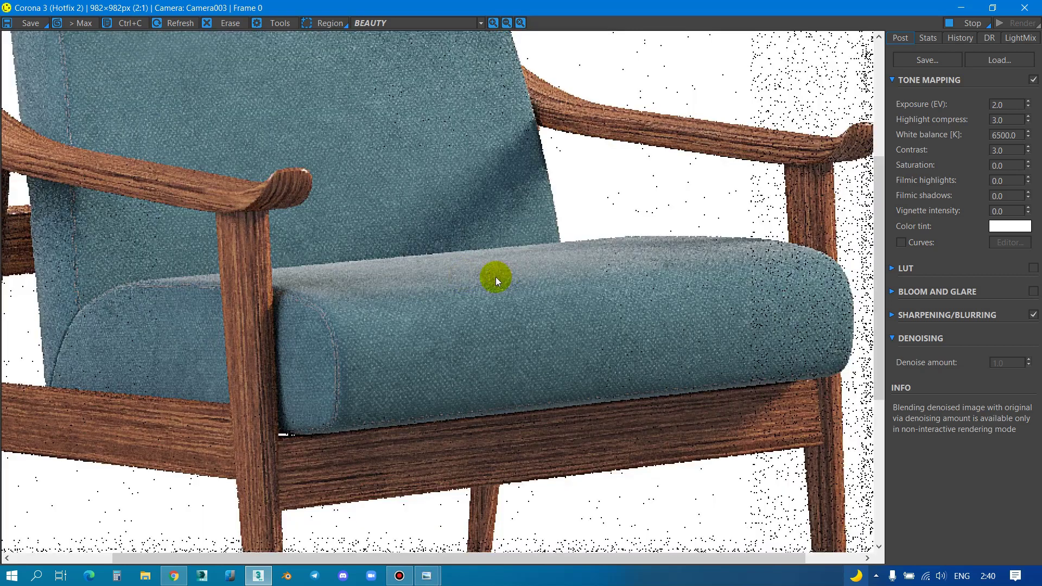
{"action": "scroll", "coordinate": [473, 289], "scroll_direction": "down", "scroll_amount": 1}
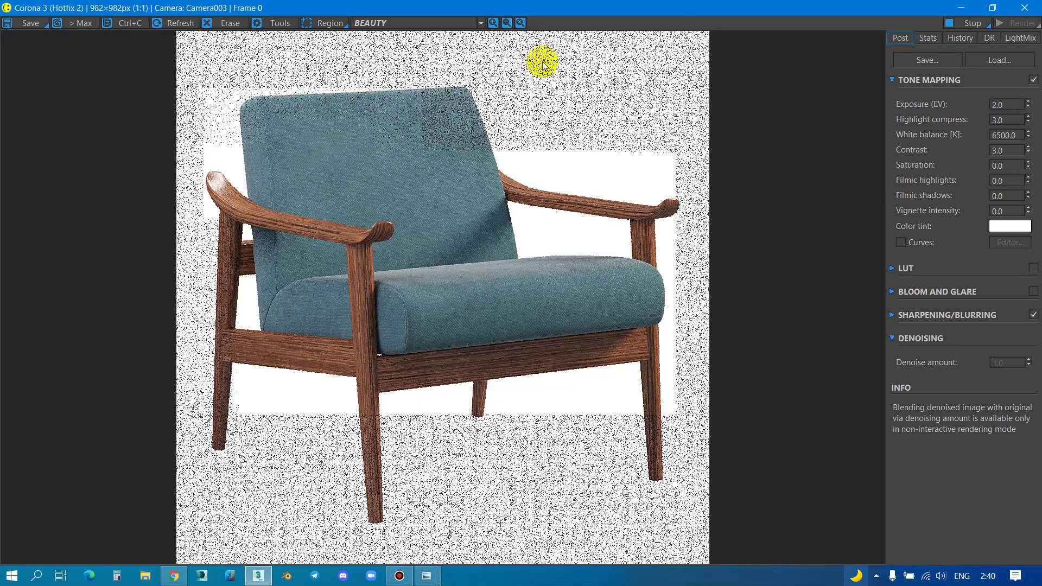
{"action": "double_click", "coordinate": [550, 10]}
Step: Switch to the Slate node-based material editor and pick the chair's material into the graph
{"action": "left_click", "coordinate": [713, 51]}
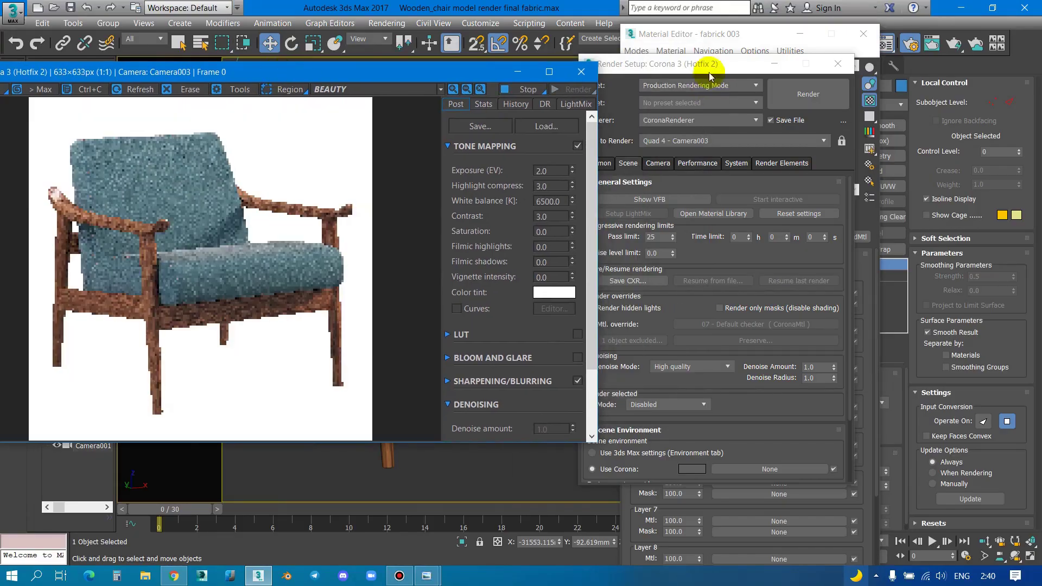
{"action": "left_click", "coordinate": [844, 259]}
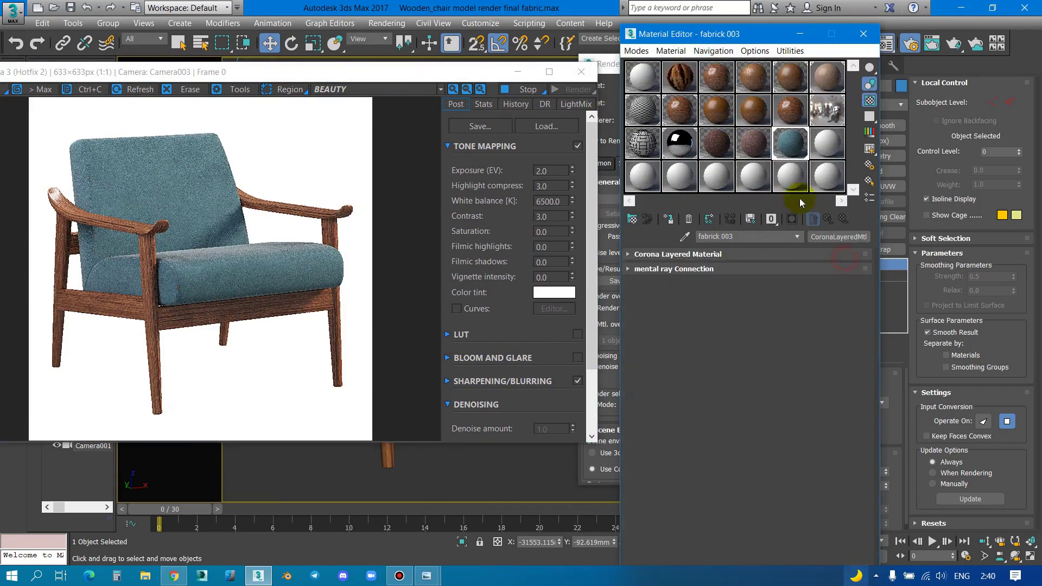
{"action": "left_click", "coordinate": [754, 254]}
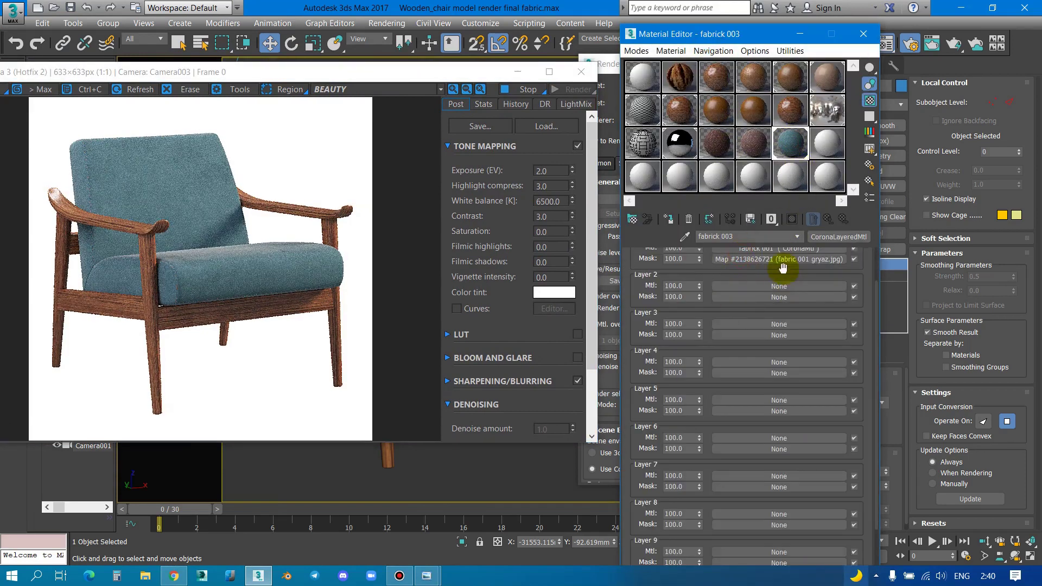
{"action": "left_click", "coordinate": [637, 51]}
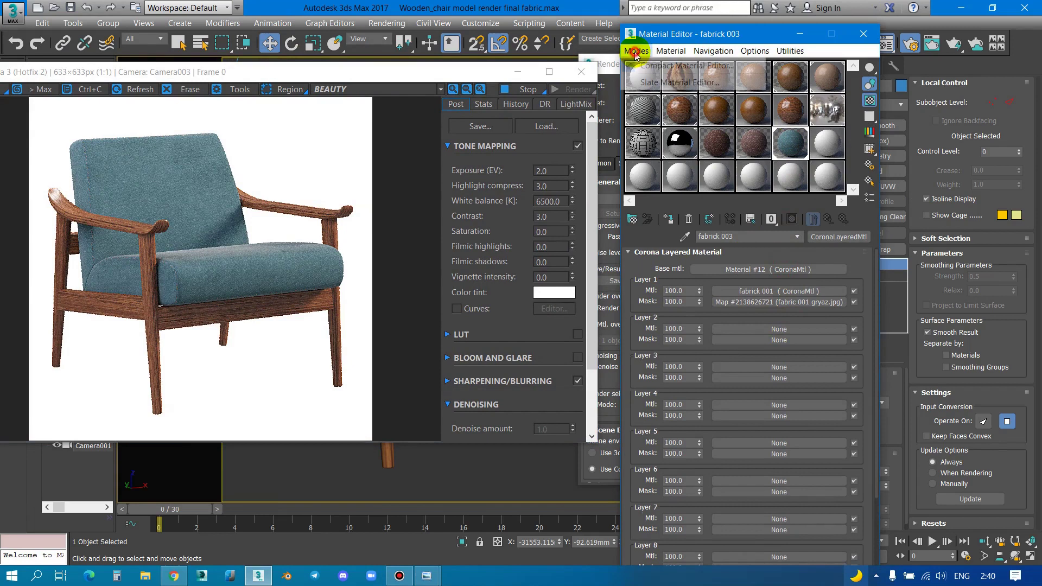
{"action": "left_click", "coordinate": [646, 81]}
{"action": "scroll", "coordinate": [598, 295], "scroll_direction": "down", "scroll_amount": 2}
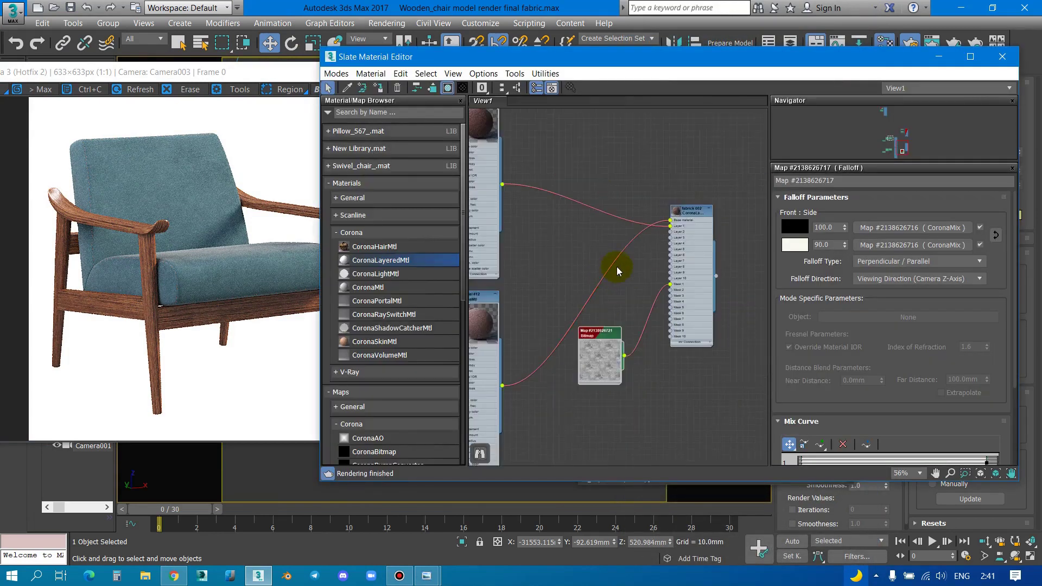
{"action": "scroll", "coordinate": [616, 263], "scroll_direction": "down", "scroll_amount": 5}
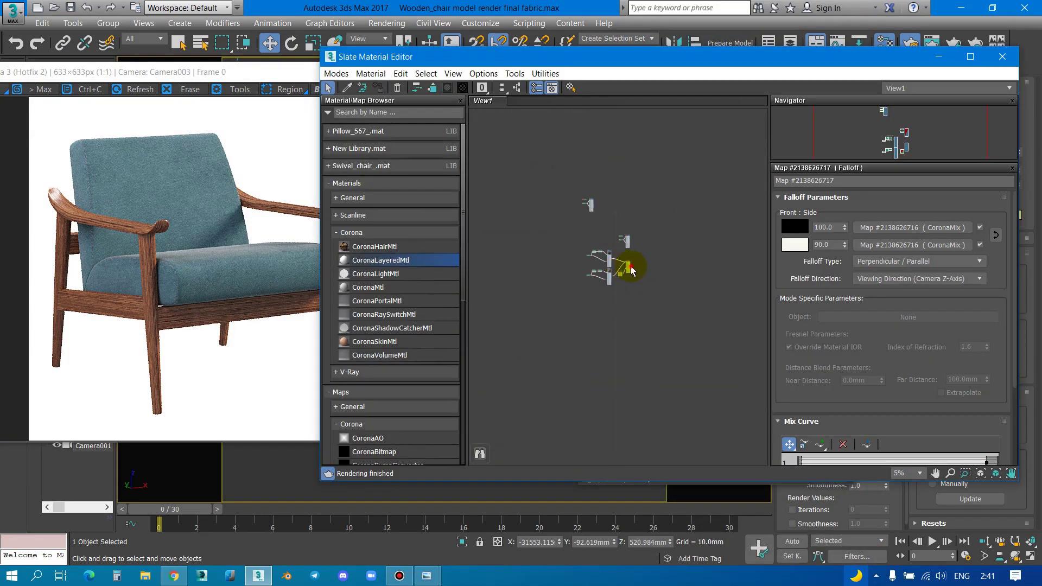
{"action": "left_click", "coordinate": [569, 201]}
{"action": "middle_click_drag", "start_coordinate": [629, 271], "coordinate": [569, 228]}
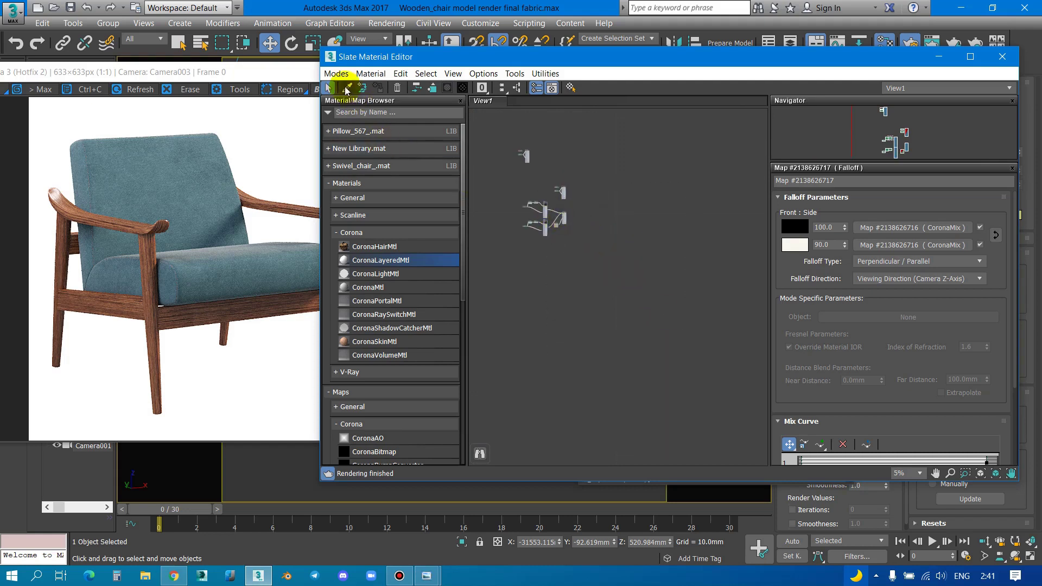
{"action": "left_click_drag", "start_coordinate": [265, 72], "coordinate": [270, 309]}
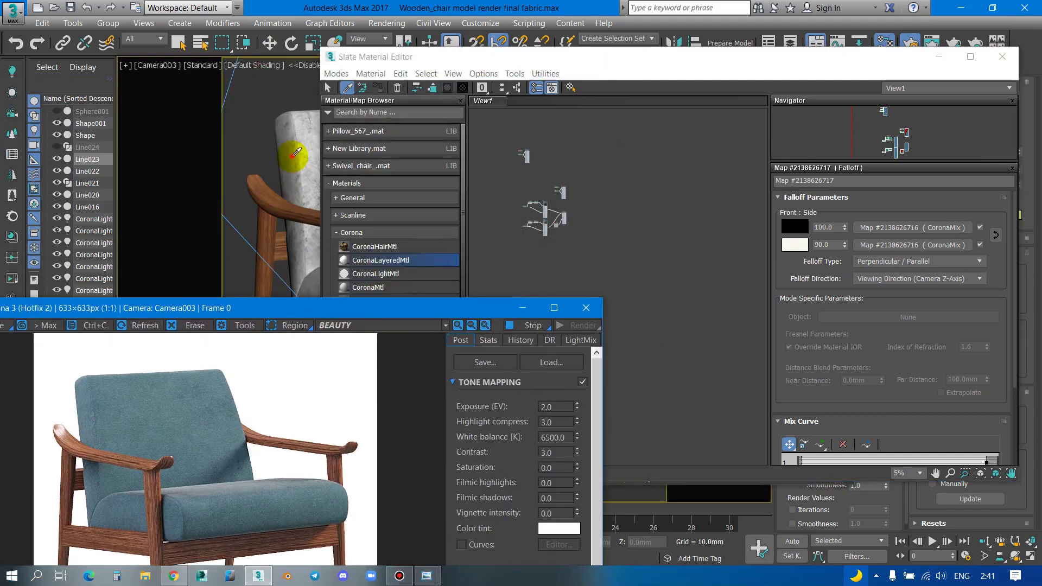
{"action": "left_click", "coordinate": [293, 157]}
{"action": "scroll", "coordinate": [617, 278], "scroll_direction": "up", "scroll_amount": 4}
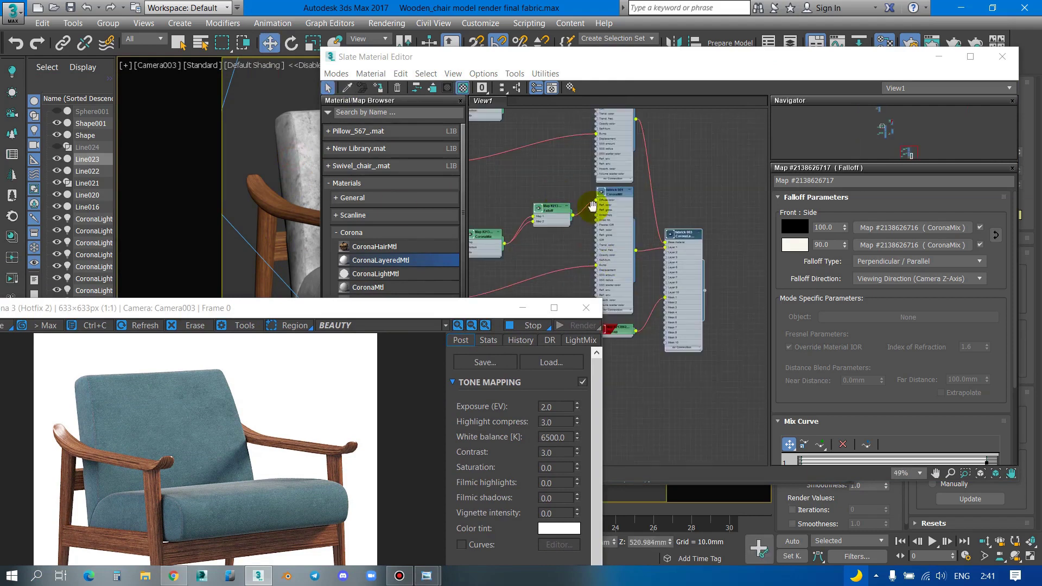
{"action": "scroll", "coordinate": [601, 160], "scroll_direction": "up", "scroll_amount": 2}
Step: Make the upper Falloff's side colour neutral light grey with saturation 0
{"action": "left_click", "coordinate": [662, 133]}
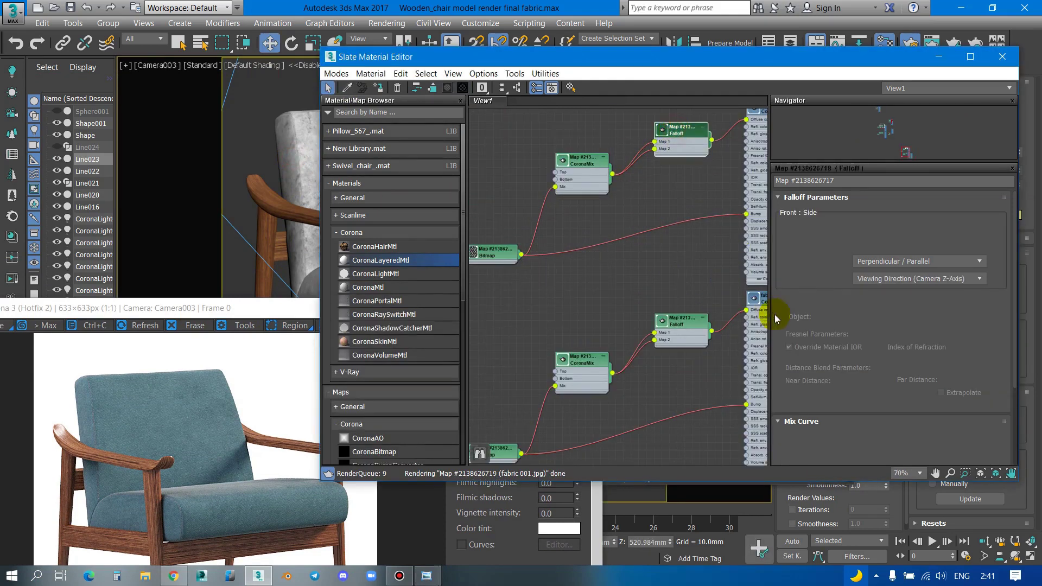
{"action": "left_click", "coordinate": [795, 246]}
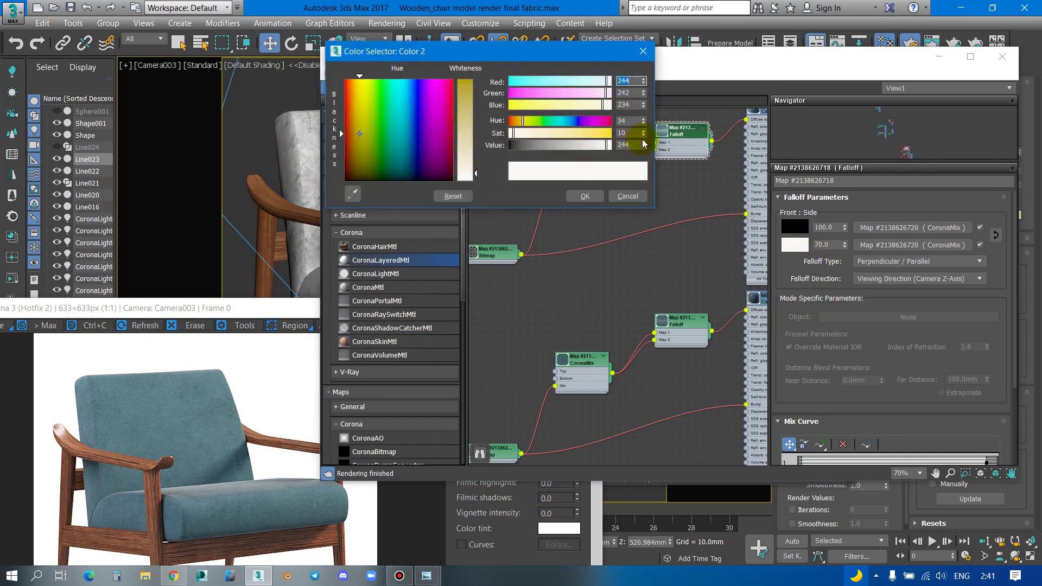
{"action": "left_click", "coordinate": [644, 136]}
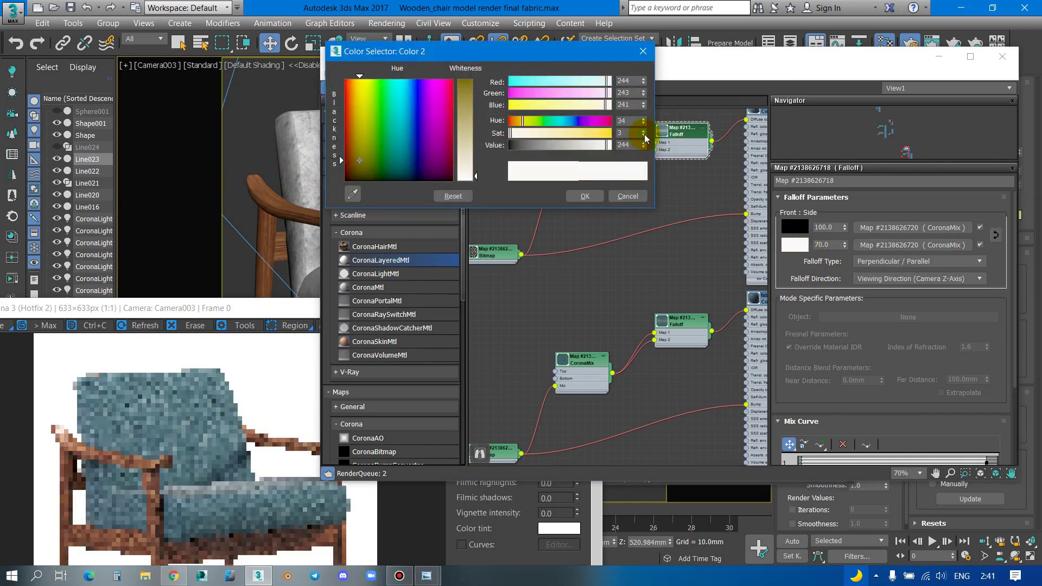
{"action": "left_click", "coordinate": [644, 136]}
{"action": "left_click", "coordinate": [644, 135]}
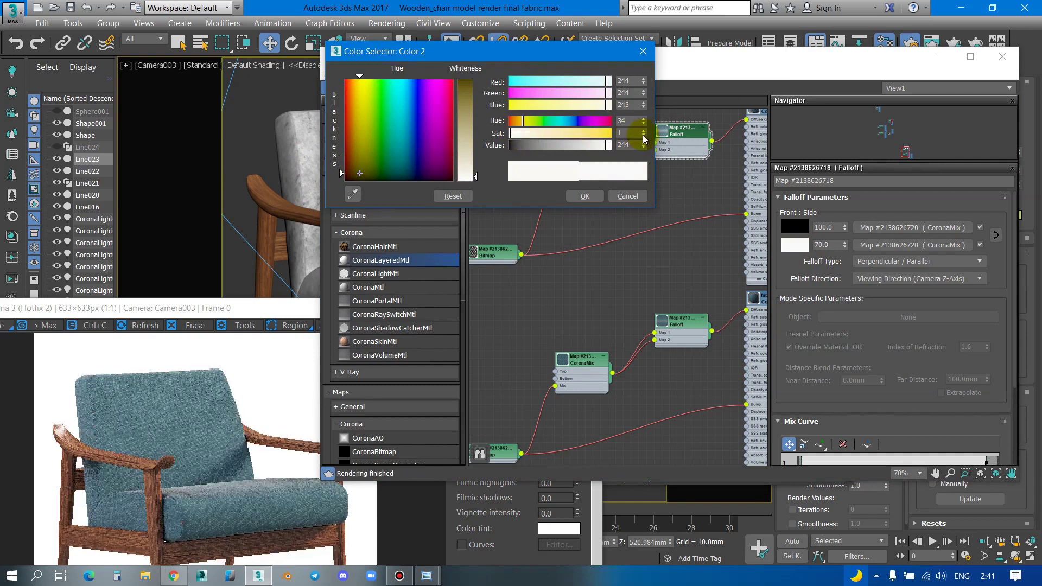
{"action": "left_click", "coordinate": [586, 197]}
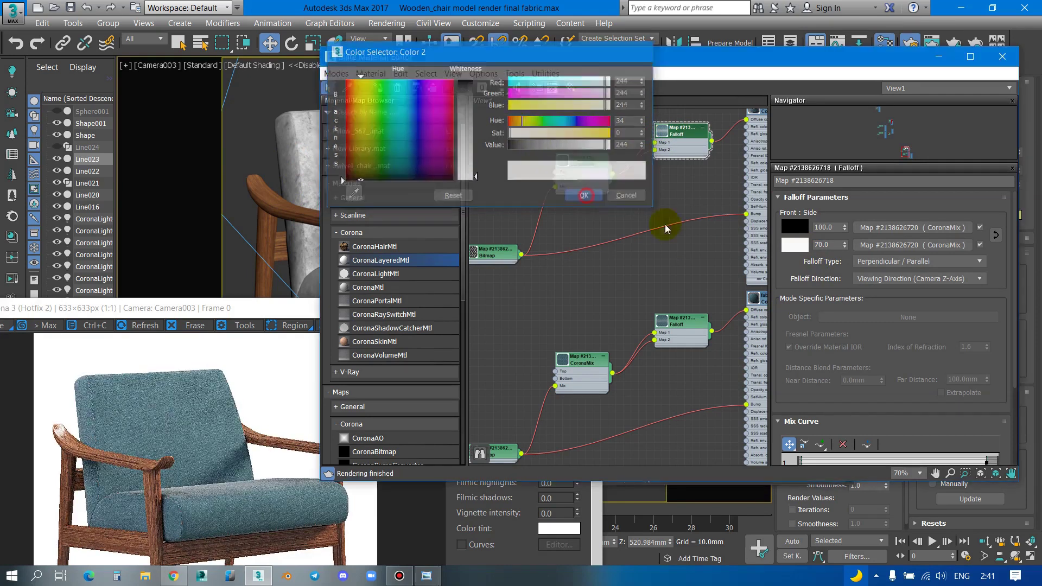
Step: Set the lower Falloff's side colour to pale cyan, Hue 128 and Sat 30
{"action": "double_click", "coordinate": [683, 325]}
{"action": "left_click", "coordinate": [794, 245]}
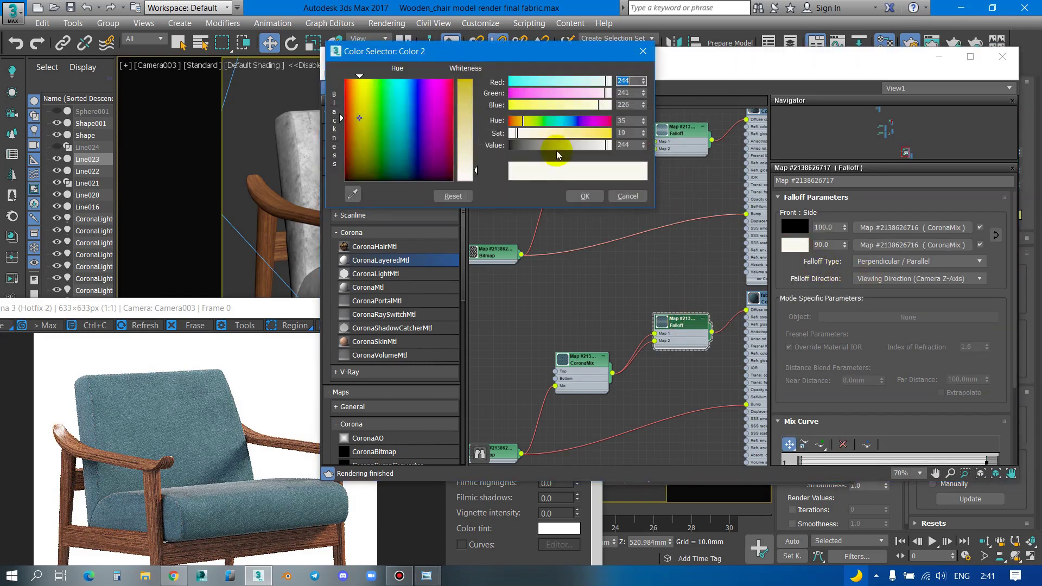
{"action": "left_click_drag", "start_coordinate": [554, 120], "coordinate": [520, 136]}
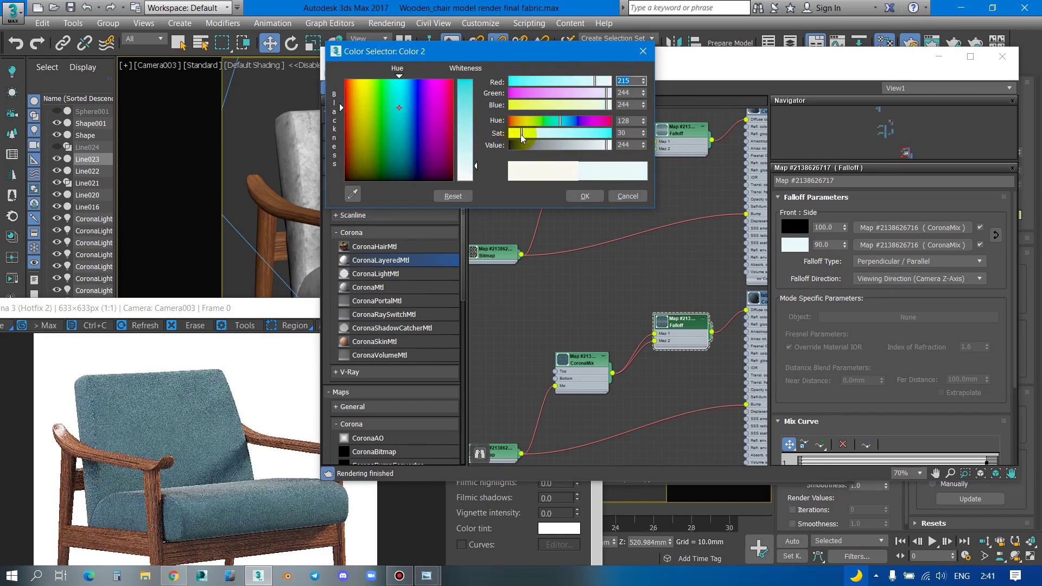
{"action": "left_click", "coordinate": [585, 196]}
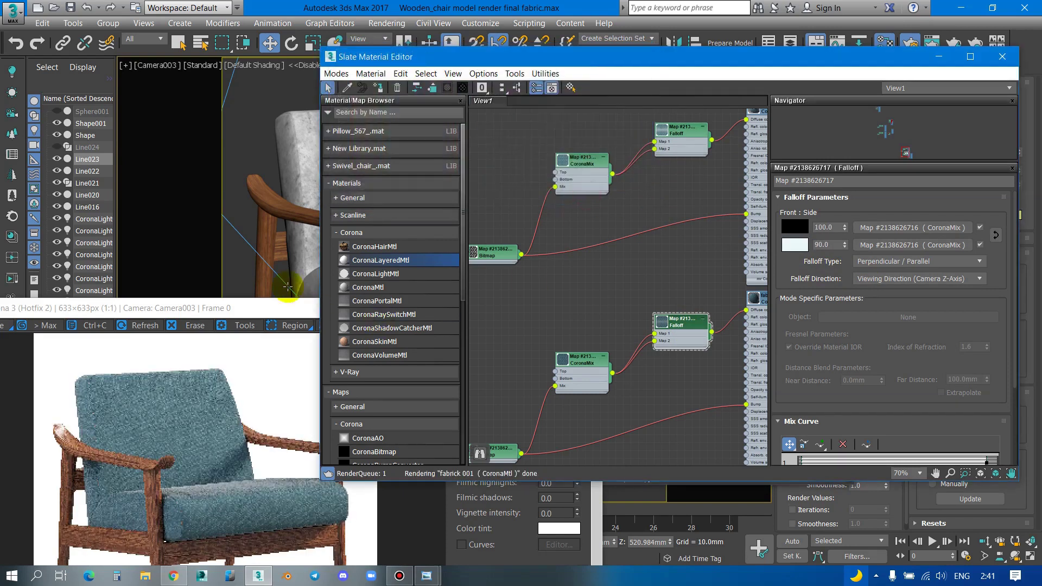
Step: Zoom around the Corona render window to inspect the teal chair, then close it
{"action": "left_click_drag", "start_coordinate": [269, 305], "coordinate": [348, 56]}
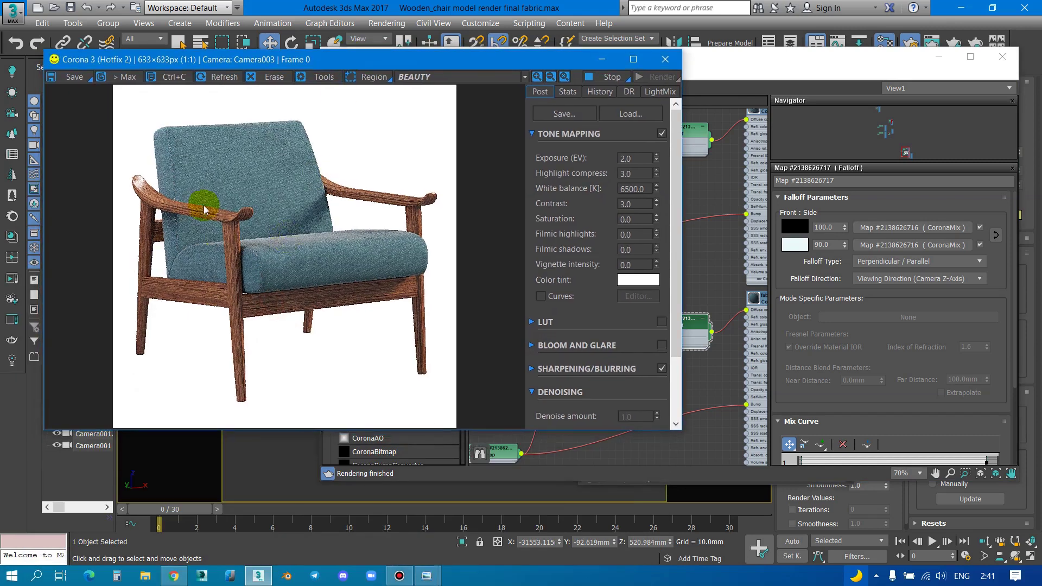
{"action": "scroll", "coordinate": [275, 229], "scroll_direction": "up", "scroll_amount": 2}
{"action": "scroll", "coordinate": [282, 239], "scroll_direction": "down", "scroll_amount": 1}
{"action": "scroll", "coordinate": [292, 246], "scroll_direction": "down", "scroll_amount": 1}
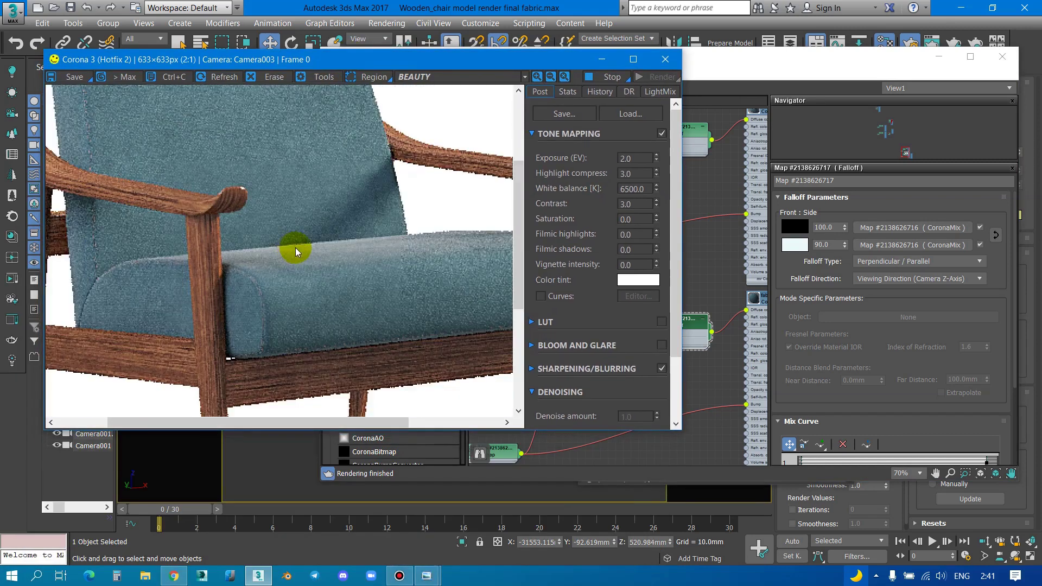
{"action": "scroll", "coordinate": [231, 163], "scroll_direction": "up", "scroll_amount": 3}
{"action": "scroll", "coordinate": [332, 234], "scroll_direction": "down", "scroll_amount": 1}
{"action": "scroll", "coordinate": [317, 226], "scroll_direction": "down", "scroll_amount": 1}
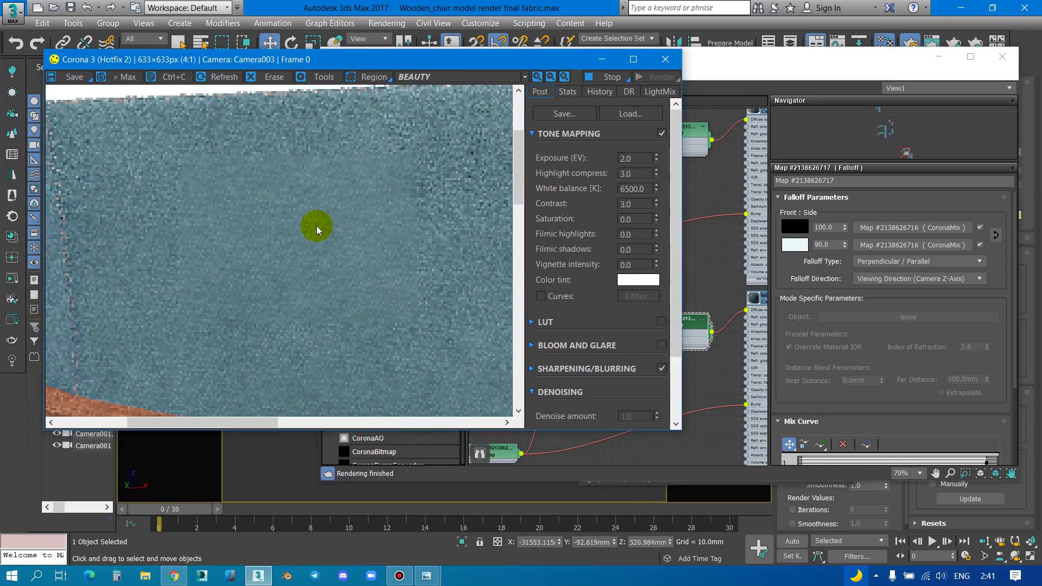
{"action": "scroll", "coordinate": [320, 233], "scroll_direction": "down", "scroll_amount": 1}
{"action": "scroll", "coordinate": [335, 256], "scroll_direction": "up", "scroll_amount": 1}
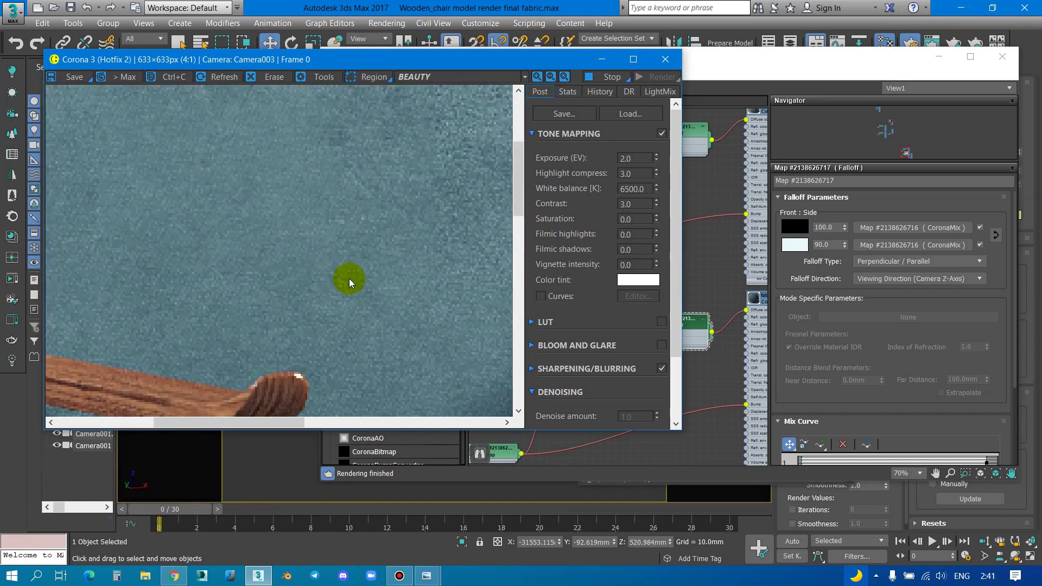
{"action": "left_click", "coordinate": [665, 61]}
Step: Maximize the Slate editor and move the upper fabric 001.jpg Bitmap node up and left
{"action": "left_click_drag", "start_coordinate": [675, 64], "coordinate": [689, 7]}
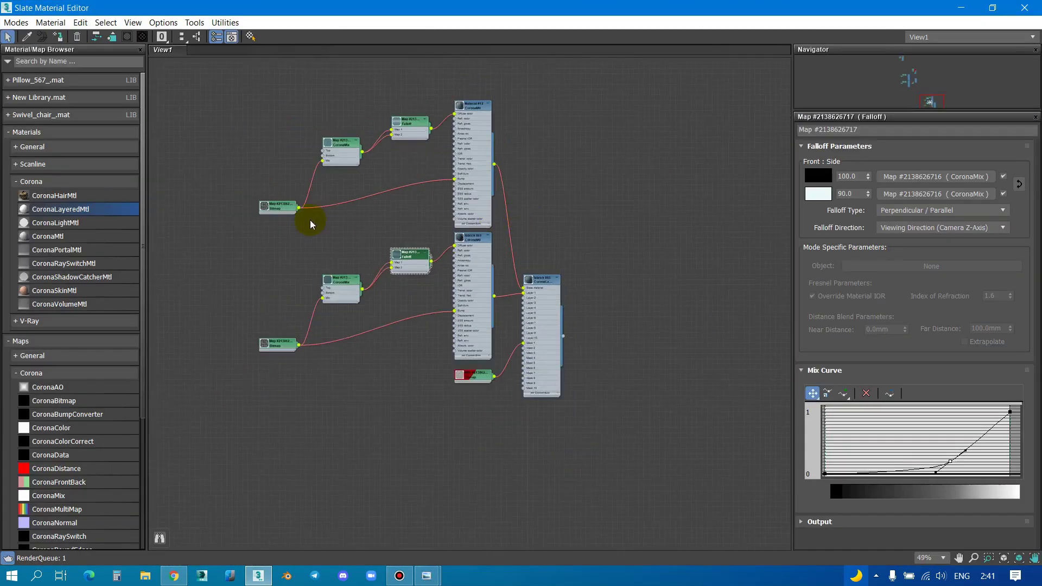
{"action": "middle_click_drag", "start_coordinate": [311, 224], "coordinate": [429, 185]}
{"action": "scroll", "coordinate": [428, 184], "scroll_direction": "up", "scroll_amount": 3}
{"action": "left_click", "coordinate": [428, 181]}
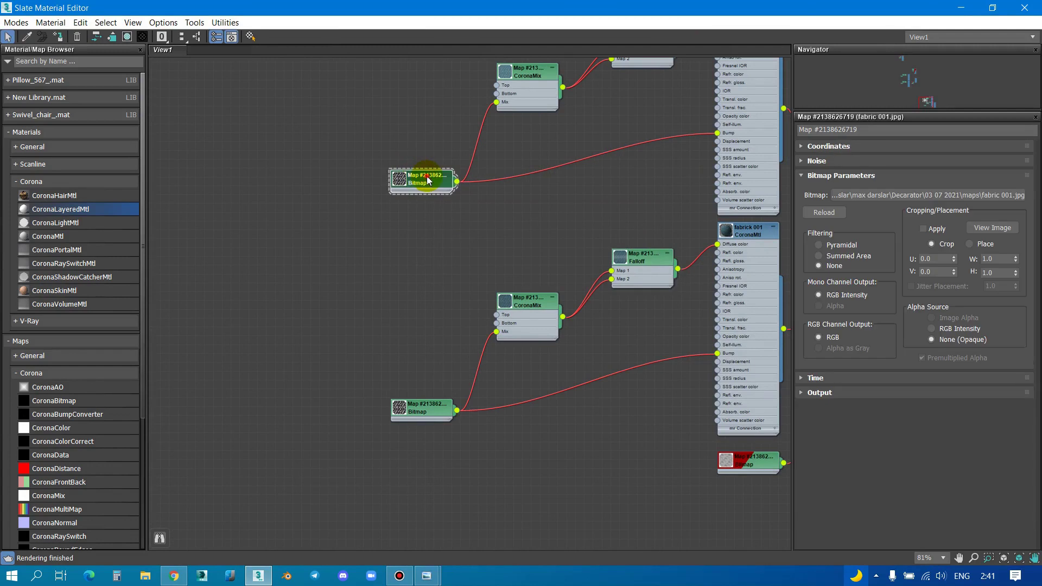
{"action": "left_click_drag", "start_coordinate": [428, 181], "coordinate": [385, 145]}
{"action": "double_click", "coordinate": [423, 408]}
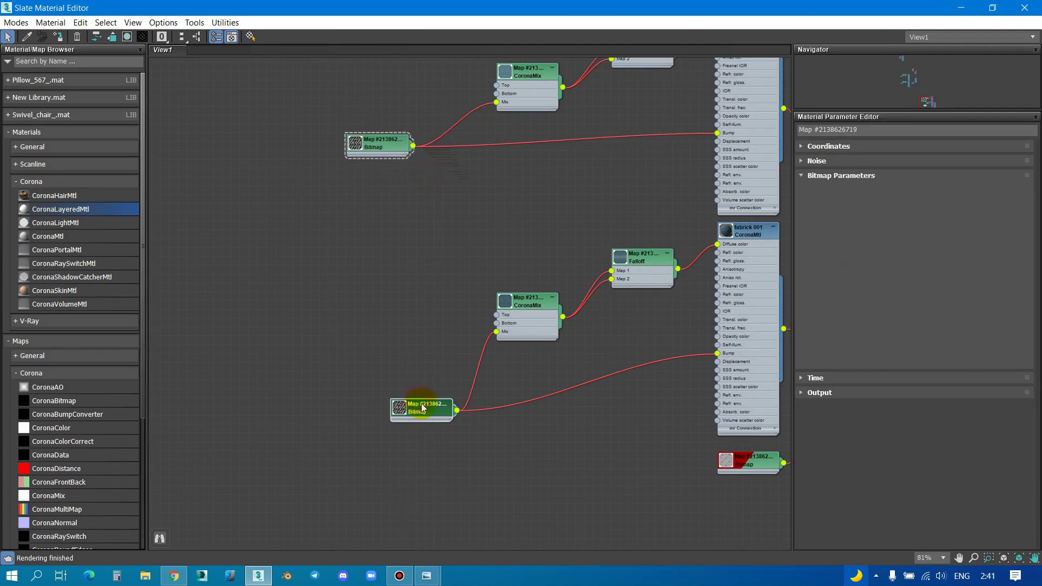
Step: Restore the editor window and turn on Show Shaded Material in Viewport for the fabric bitmap
{"action": "left_click_drag", "start_coordinate": [616, 11], "coordinate": [535, 456]}
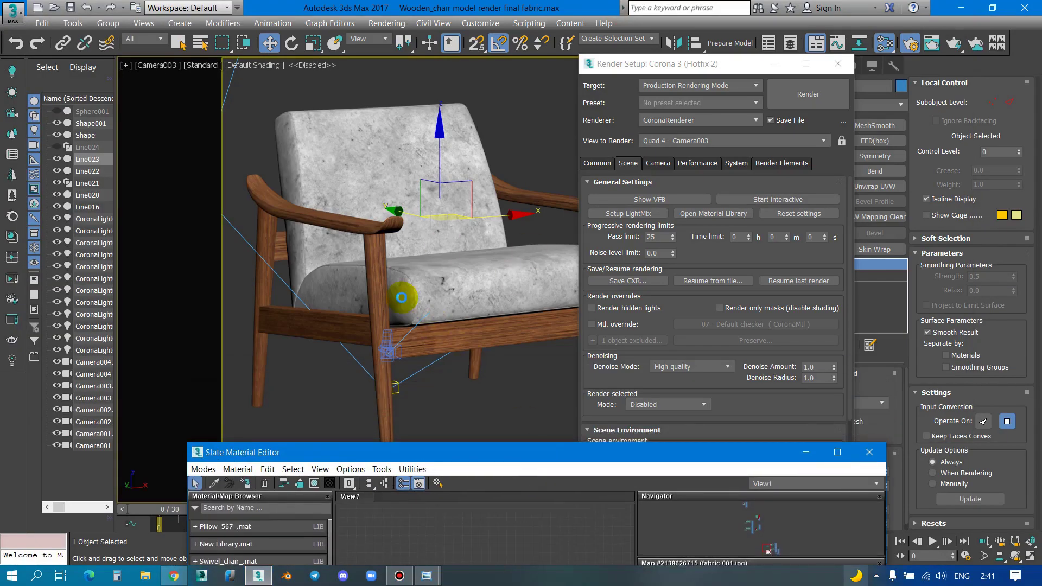
{"action": "left_click_drag", "start_coordinate": [462, 458], "coordinate": [438, 221]}
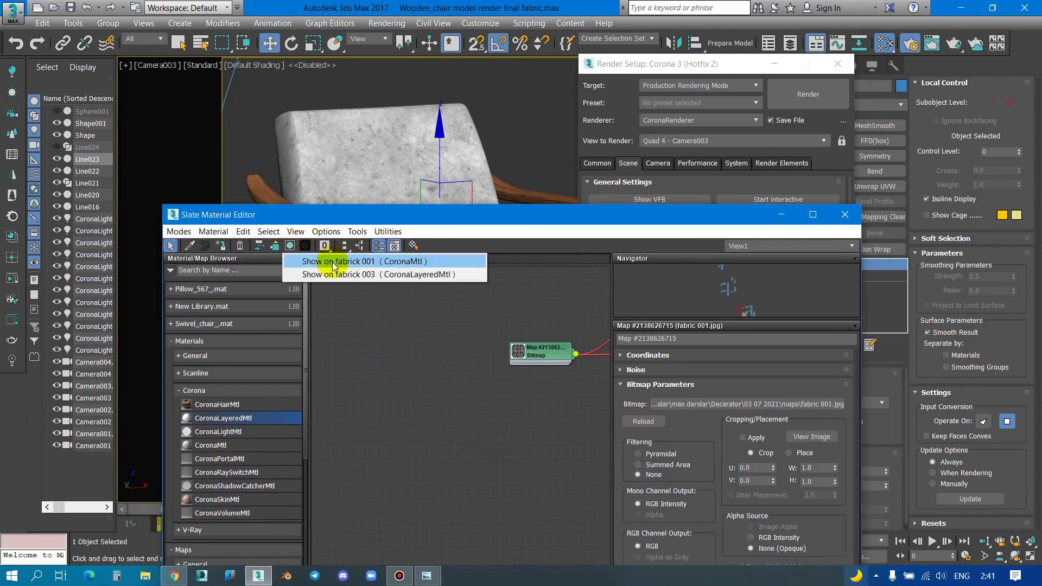
{"action": "left_click_drag", "start_coordinate": [292, 249], "coordinate": [331, 262]}
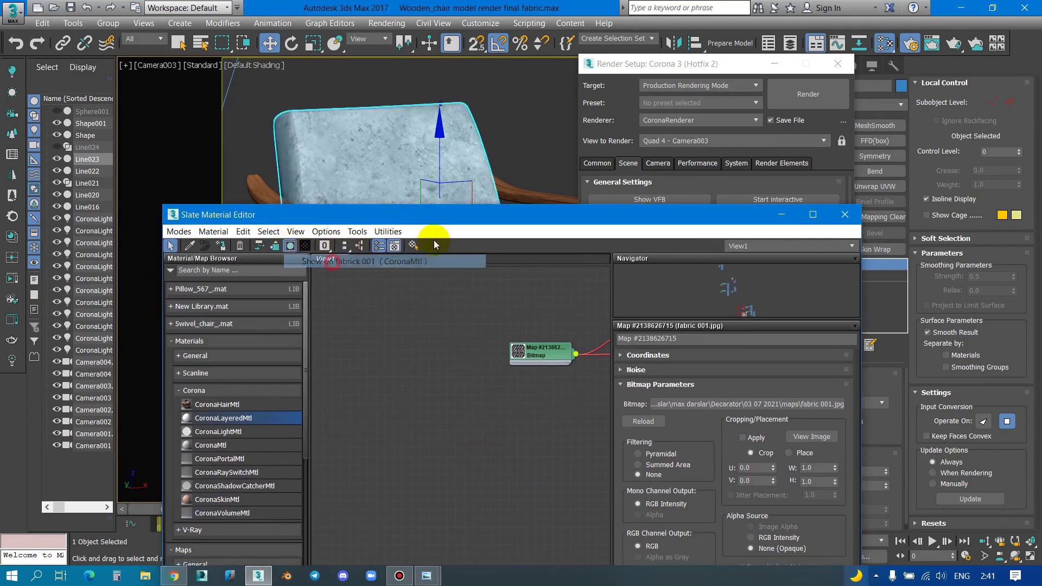
{"action": "left_click", "coordinate": [291, 246]}
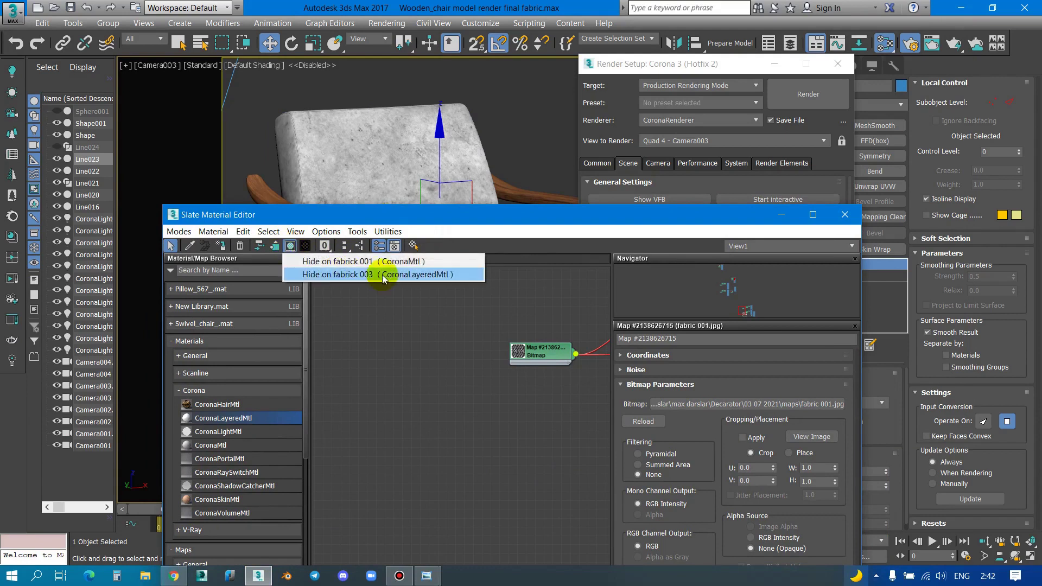
{"action": "left_click", "coordinate": [400, 276]}
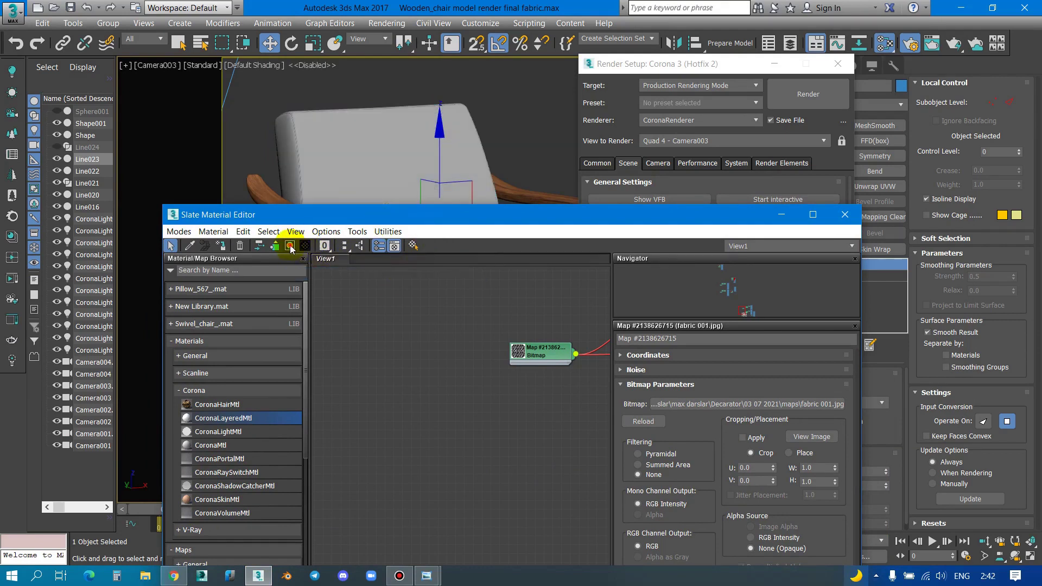
{"action": "left_click_drag", "start_coordinate": [291, 245], "coordinate": [309, 261]}
Step: Display the fabric 001.jpg bitmap on the chair in the viewport and rearrange the node graph
{"action": "left_click_drag", "start_coordinate": [405, 215], "coordinate": [502, 73]}
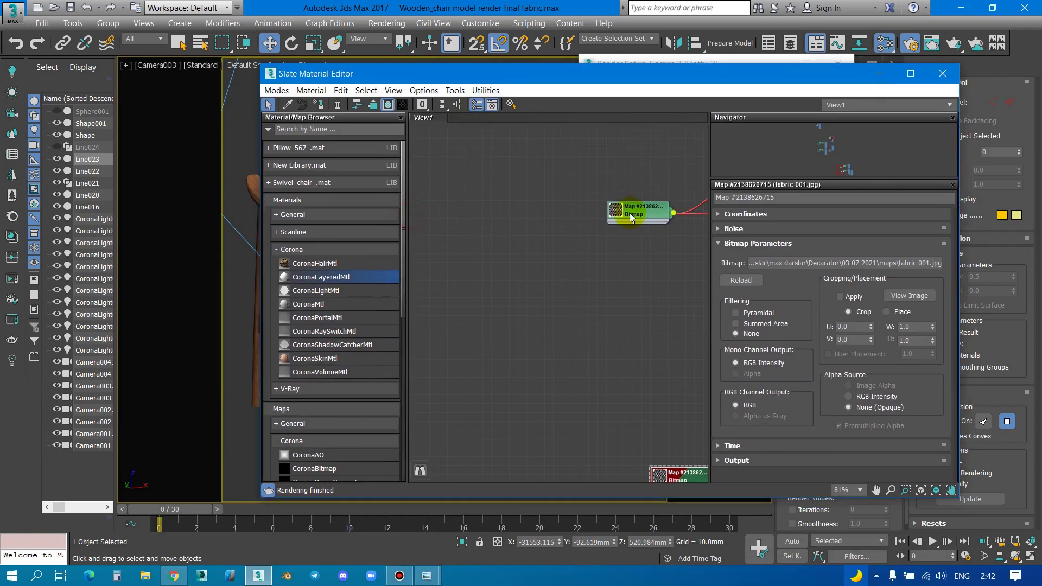
{"action": "middle_click_drag", "start_coordinate": [631, 218], "coordinate": [553, 319]}
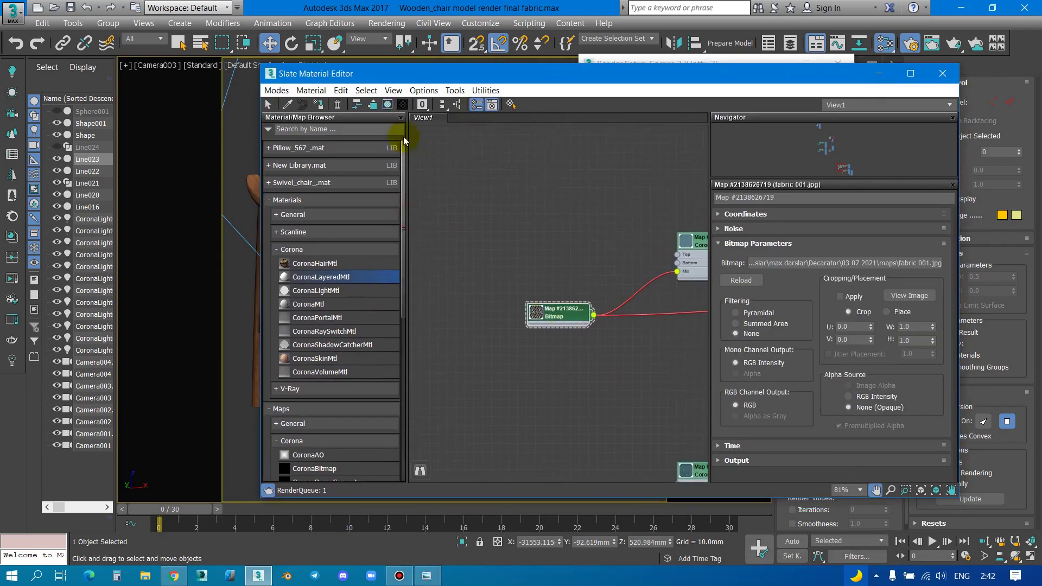
{"action": "left_click_drag", "start_coordinate": [387, 108], "coordinate": [423, 124]}
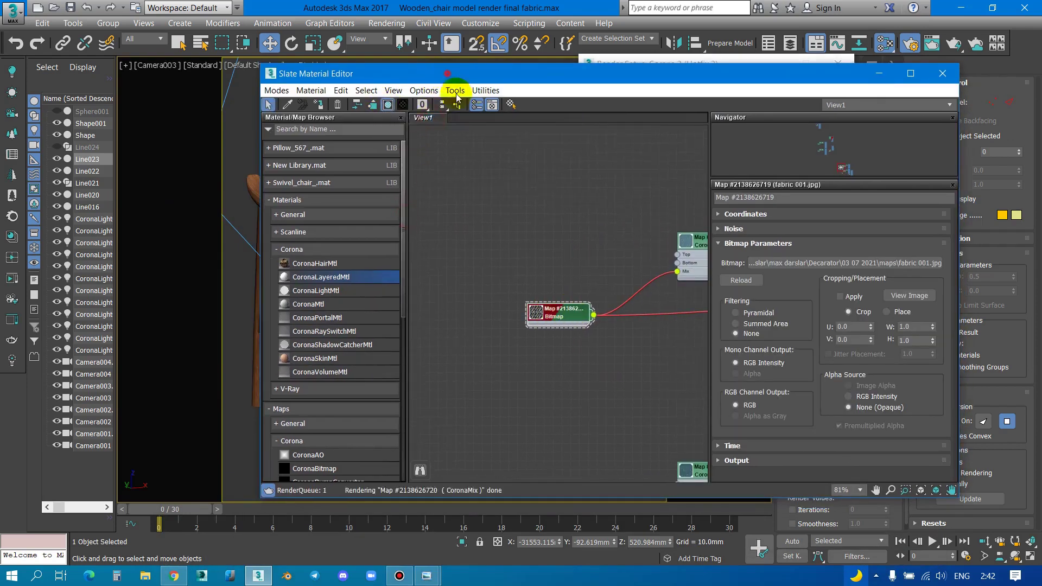
{"action": "mouse_move", "coordinate": [445, 73]}
{"action": "left_mouse_down"}
{"action": "mouse_move", "coordinate": [481, 220]}
{"action": "mouse_move", "coordinate": [470, 132]}
{"action": "left_mouse_up"}
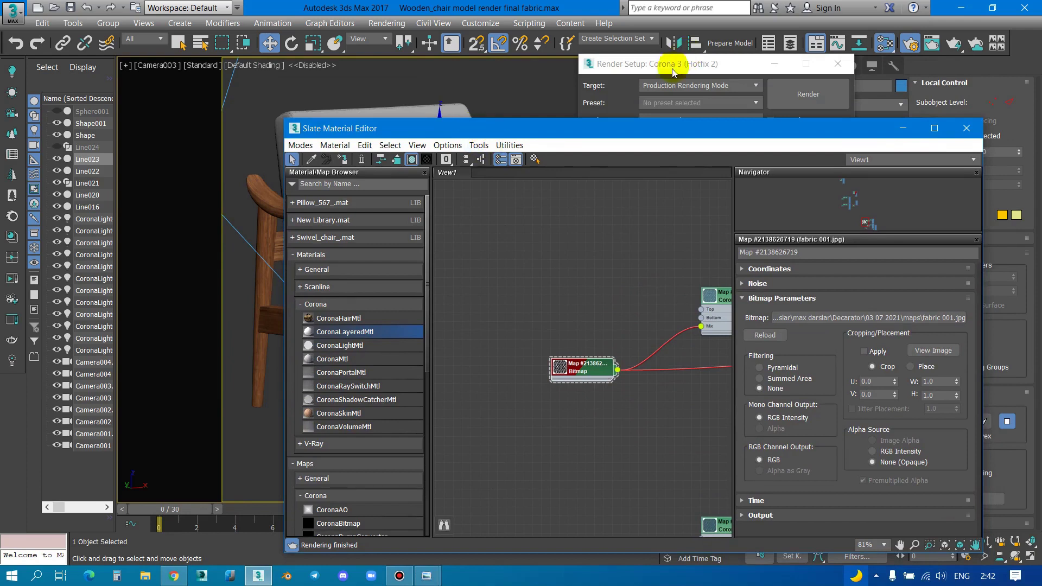
{"action": "scroll", "coordinate": [565, 309], "scroll_direction": "down", "scroll_amount": 2}
{"action": "scroll", "coordinate": [619, 353], "scroll_direction": "down", "scroll_amount": 2}
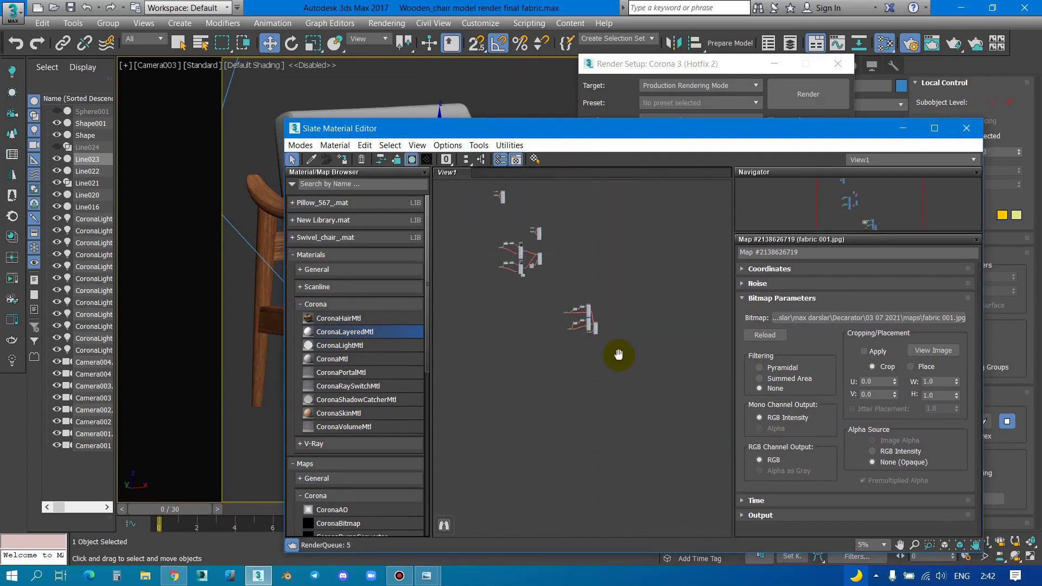
{"action": "scroll", "coordinate": [636, 334], "scroll_direction": "up", "scroll_amount": 2}
{"action": "middle_click_drag", "start_coordinate": [637, 333], "coordinate": [512, 302]}
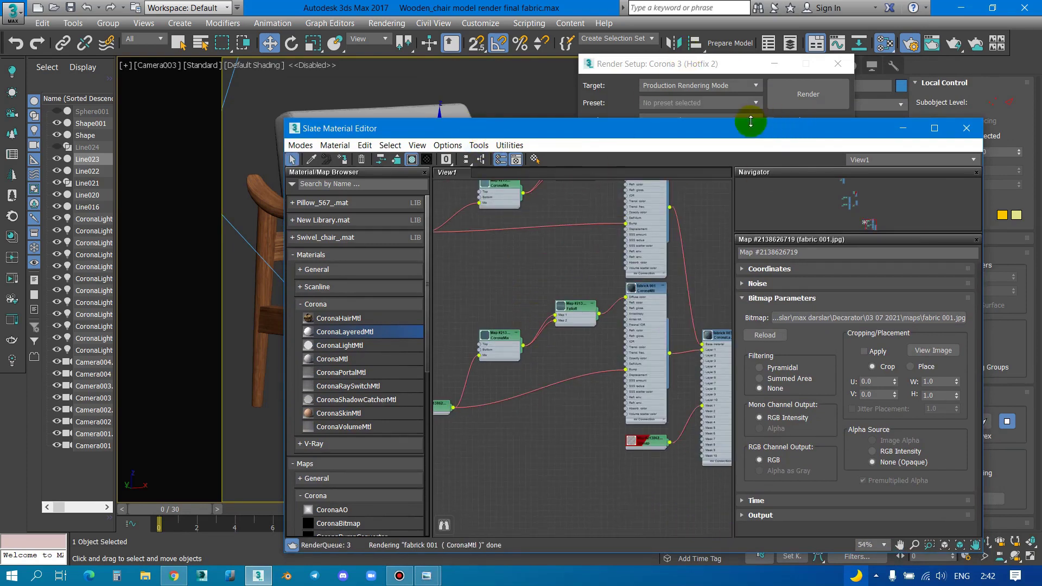
{"action": "left_click_drag", "start_coordinate": [748, 130], "coordinate": [749, 127]}
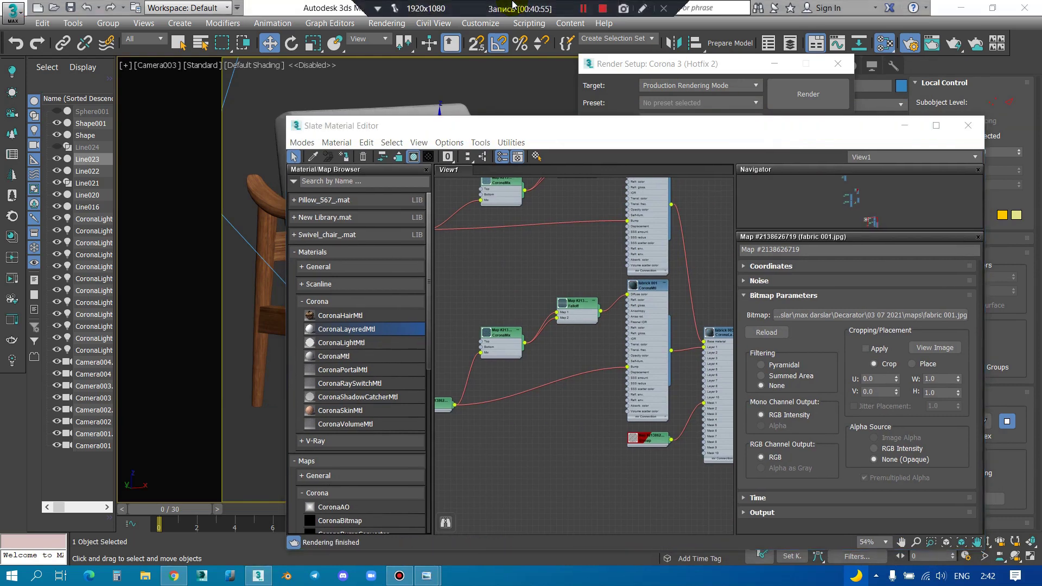
{"action": "mouse_move", "coordinate": [173, 576]}
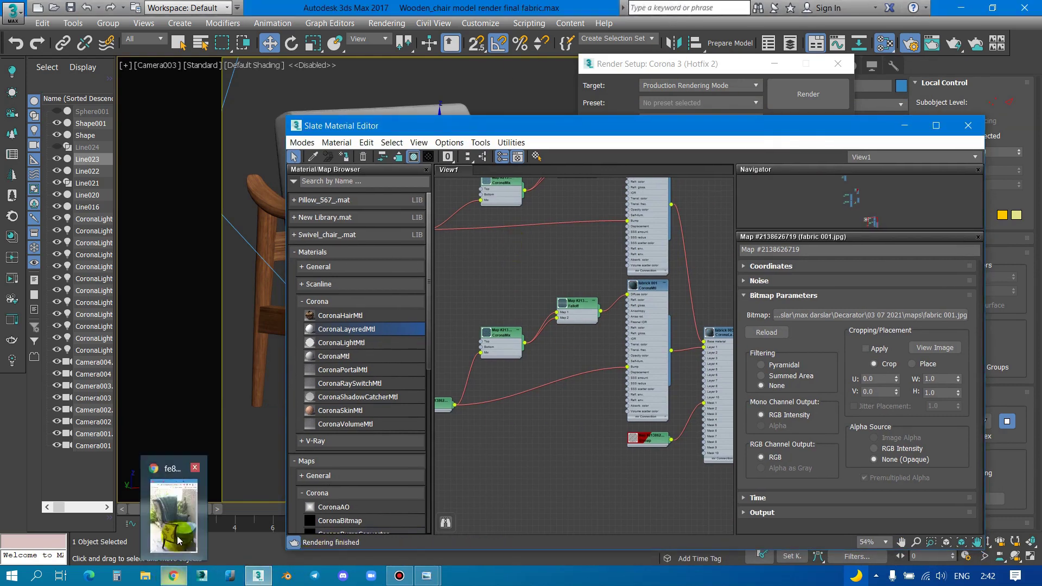
{"action": "left_click", "coordinate": [176, 534]}
Step: Run a Google Images search for 'velvet texture seamless' in a new tab
{"action": "left_click", "coordinate": [680, 14]}
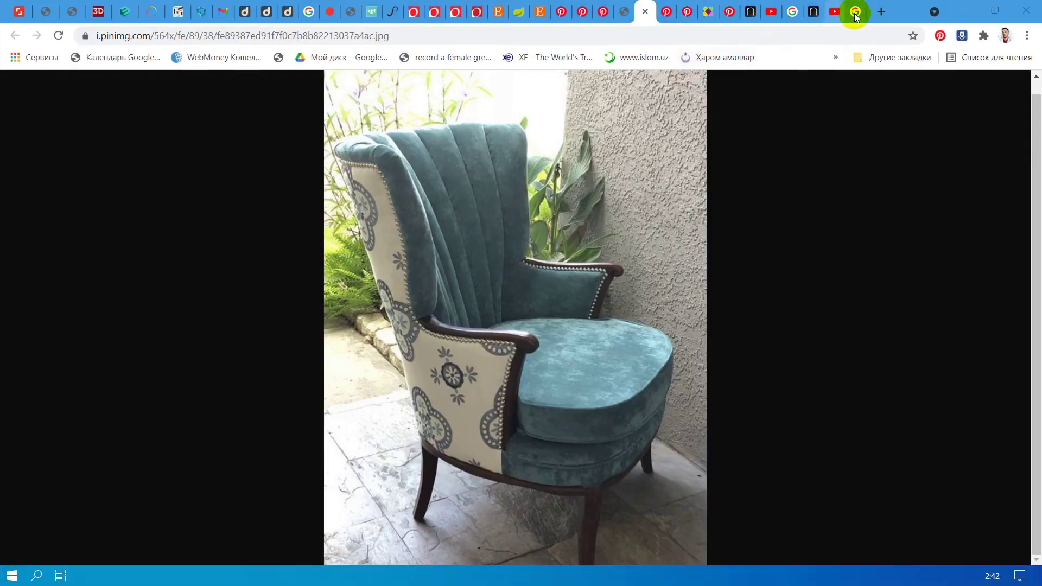
{"action": "left_click", "coordinate": [855, 11]}
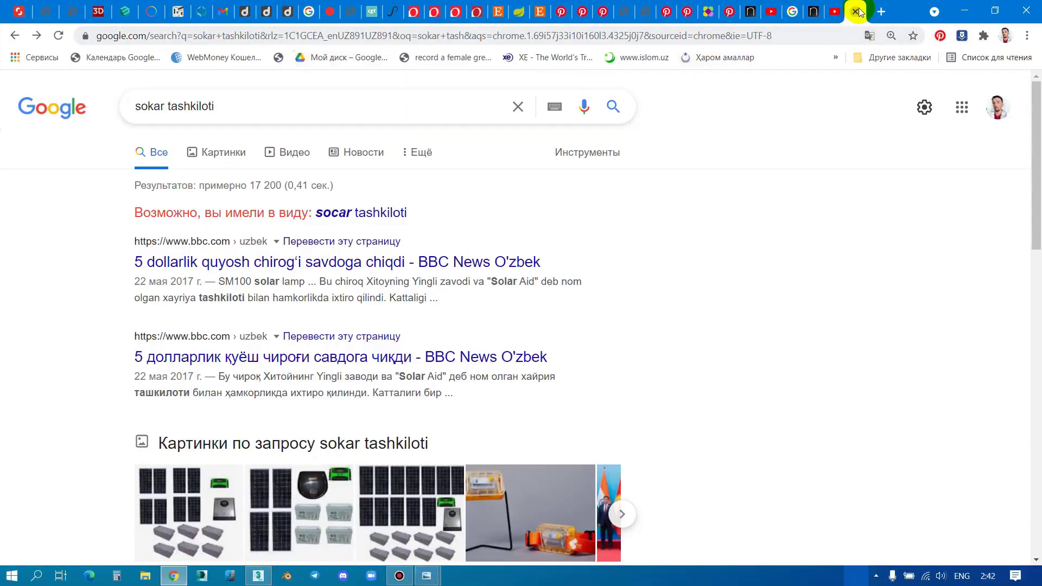
{"action": "left_click", "coordinate": [882, 11]}
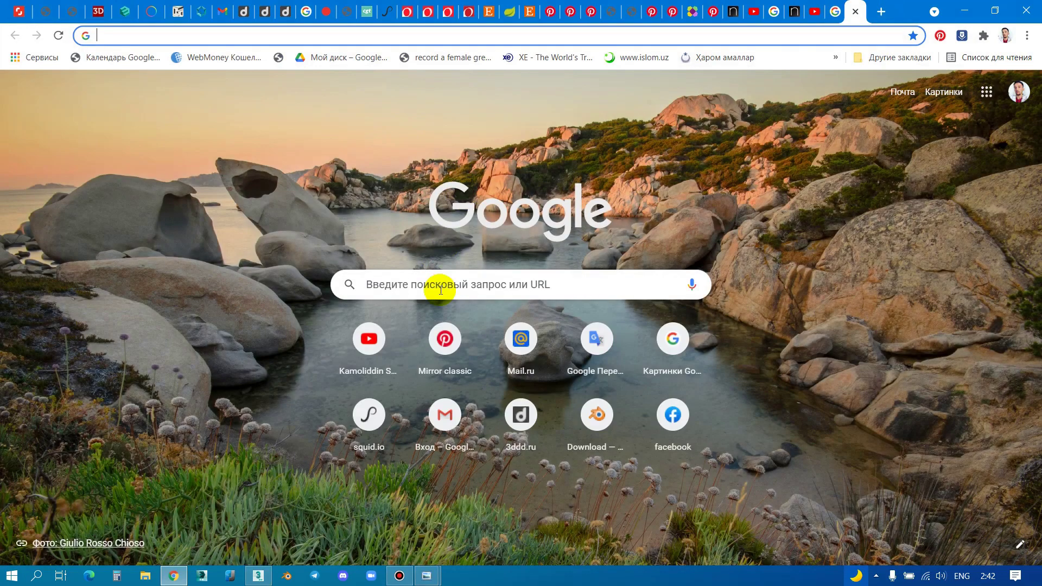
{"action": "left_click", "coordinate": [443, 286]}
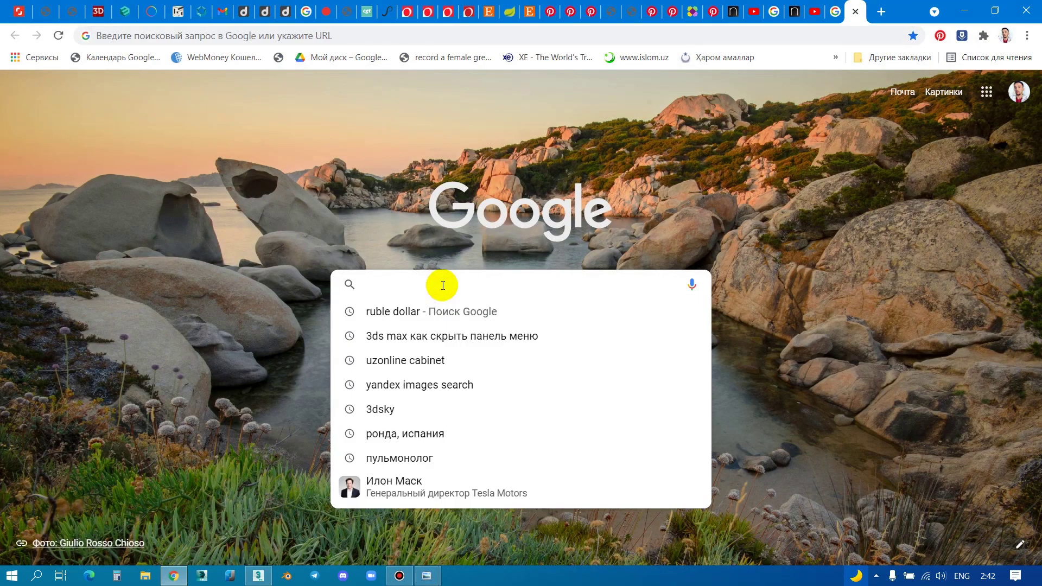
{"action": "type", "text": "velv"}
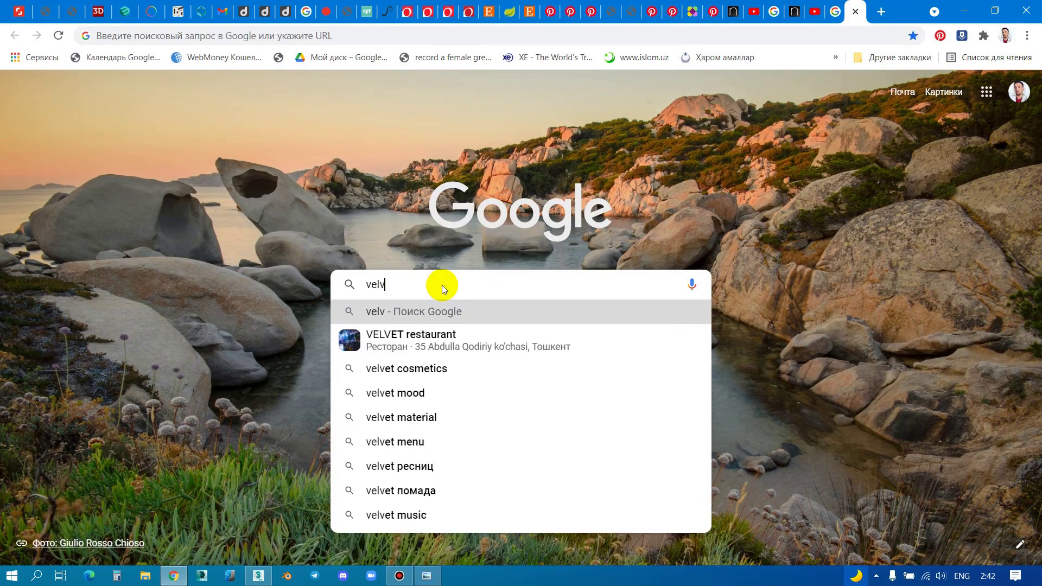
{"action": "type", "text": "et"}
{"action": "key", "text": "Return"}
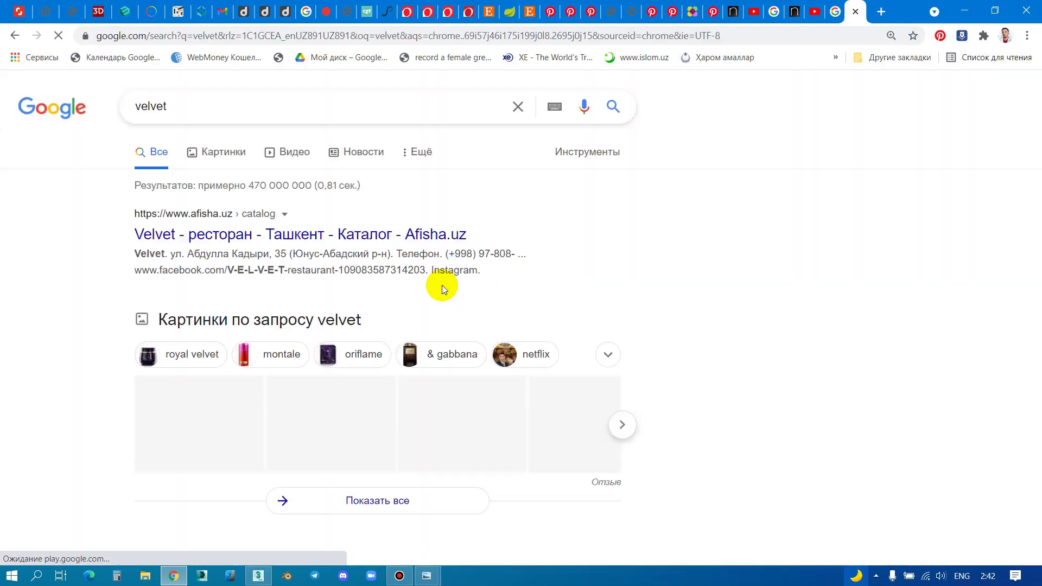
{"action": "left_click", "coordinate": [220, 156]}
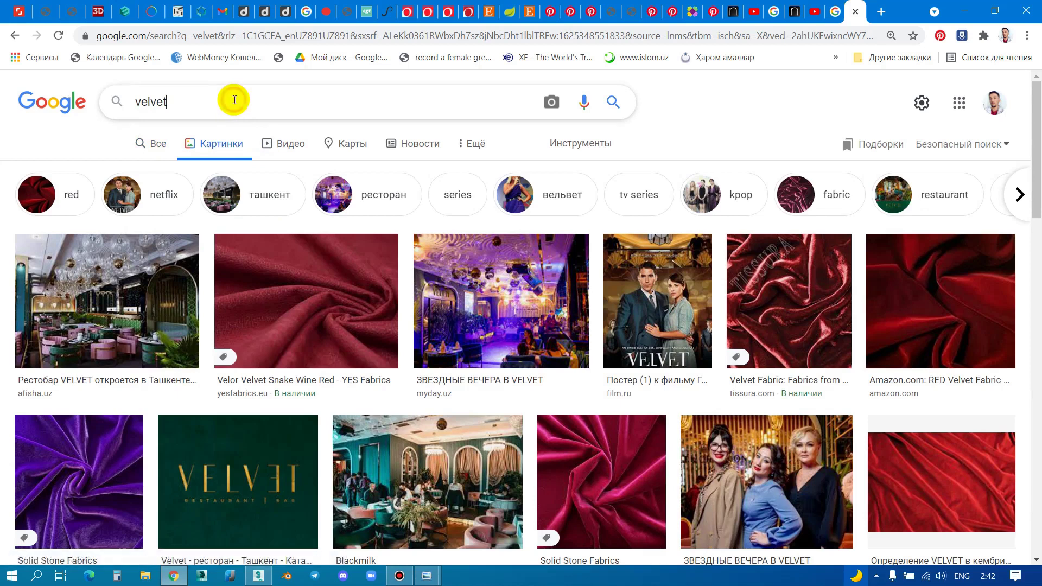
{"action": "left_click", "coordinate": [235, 100]}
{"action": "left_click", "coordinate": [231, 134]}
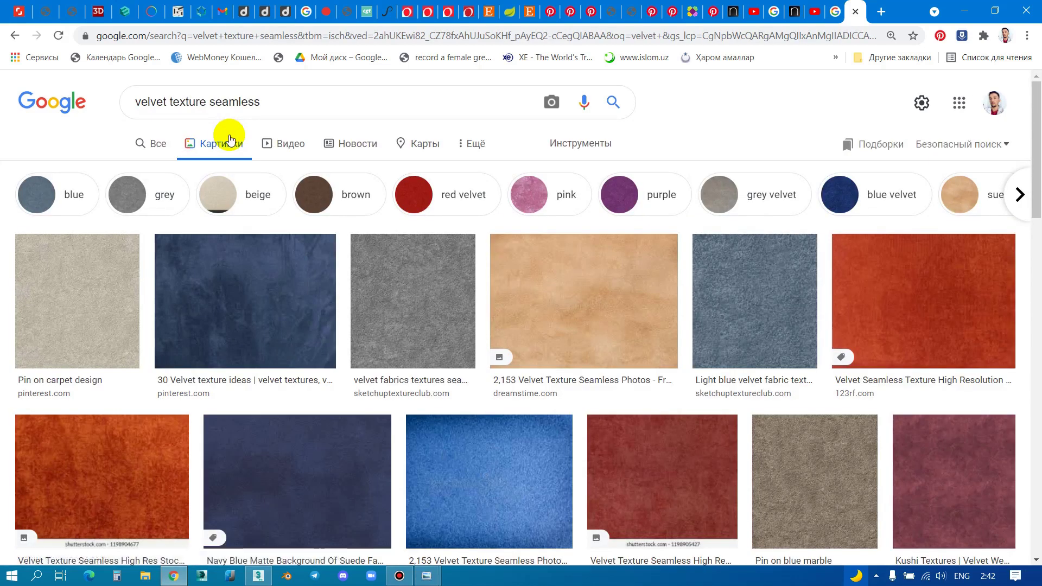
Step: Filter the image results to Large size using Tools > Size
{"action": "scroll", "coordinate": [509, 172], "scroll_direction": "down", "scroll_amount": 3}
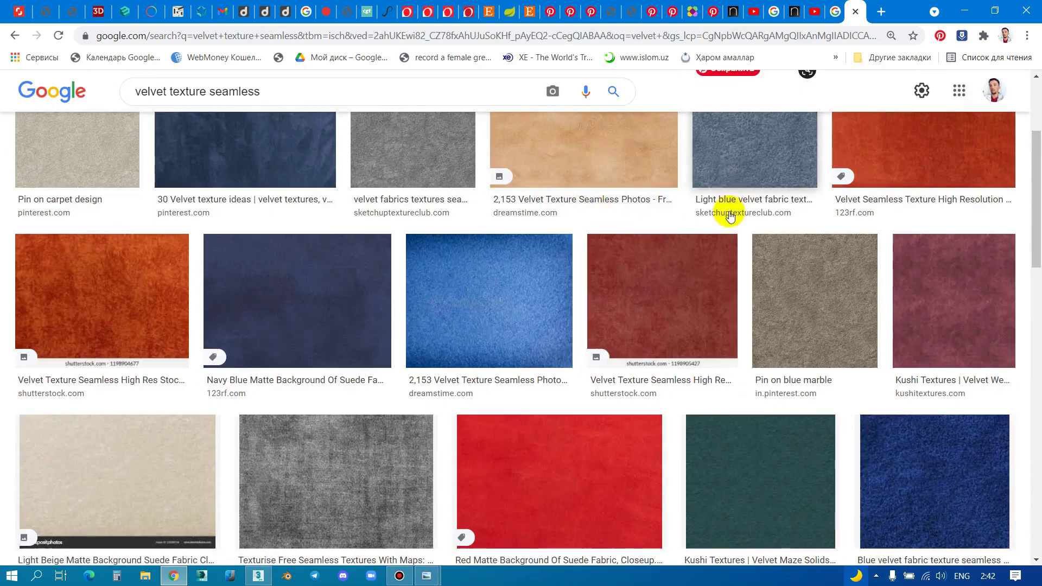
{"action": "scroll", "coordinate": [679, 266], "scroll_direction": "down", "scroll_amount": 3}
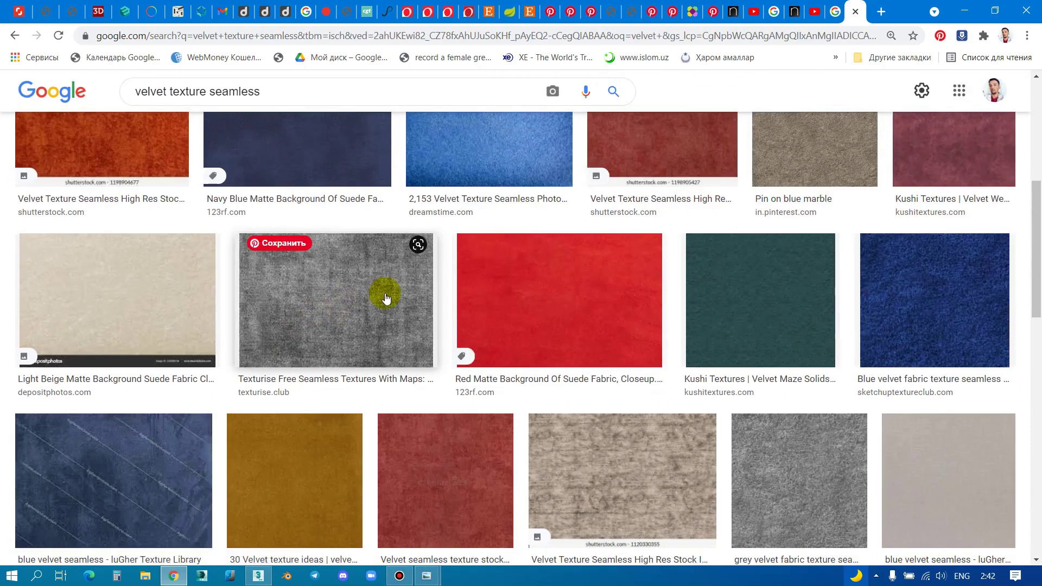
{"action": "scroll", "coordinate": [507, 344], "scroll_direction": "up", "scroll_amount": 6}
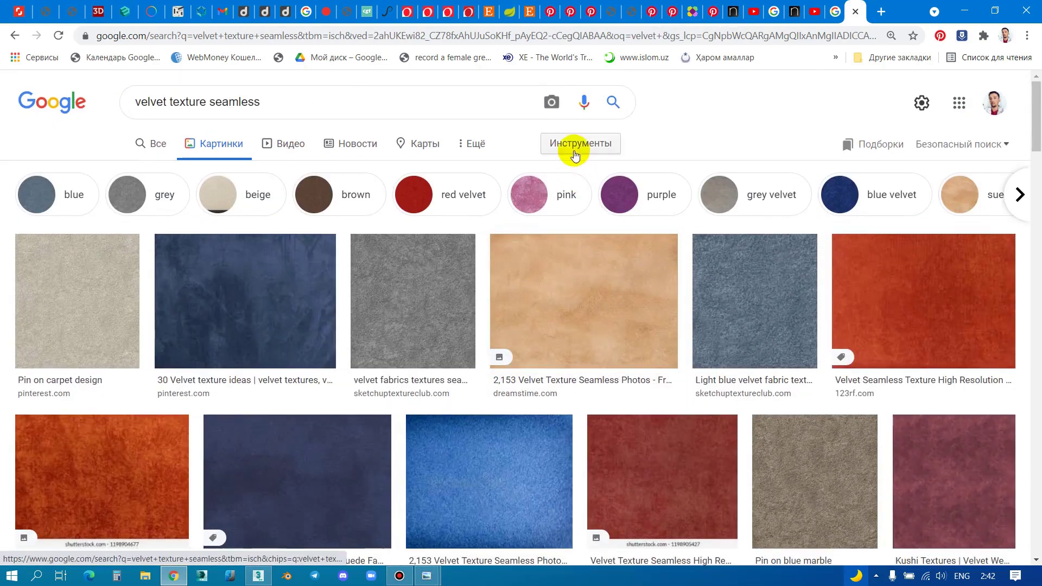
{"action": "left_click", "coordinate": [575, 156]}
{"action": "left_click", "coordinate": [150, 171]}
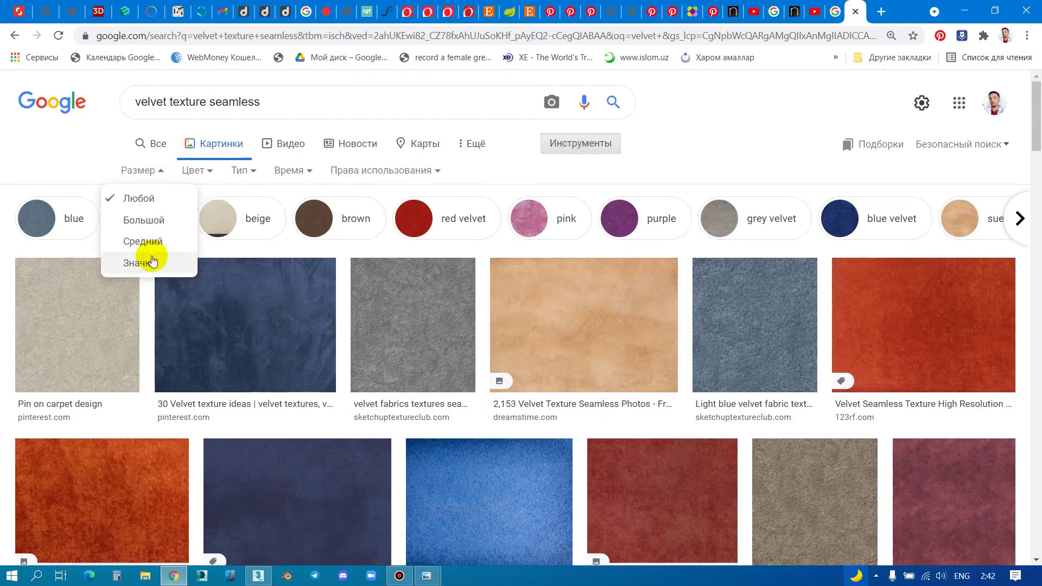
{"action": "left_click", "coordinate": [154, 219]}
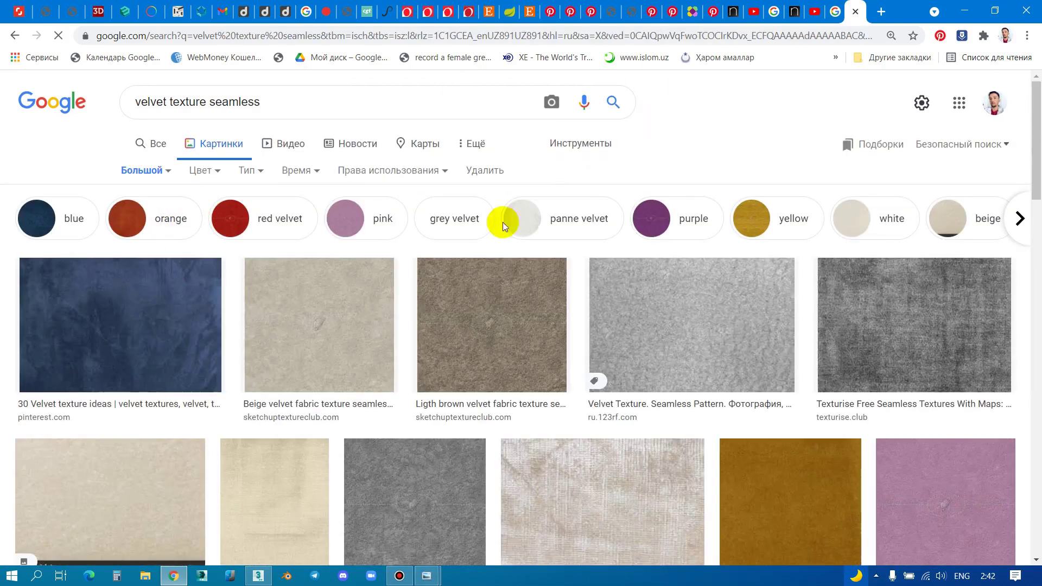
Step: Open the dark blue velvet texture in a new tab and check it at full size
{"action": "scroll", "coordinate": [540, 207], "scroll_direction": "down", "scroll_amount": 5}
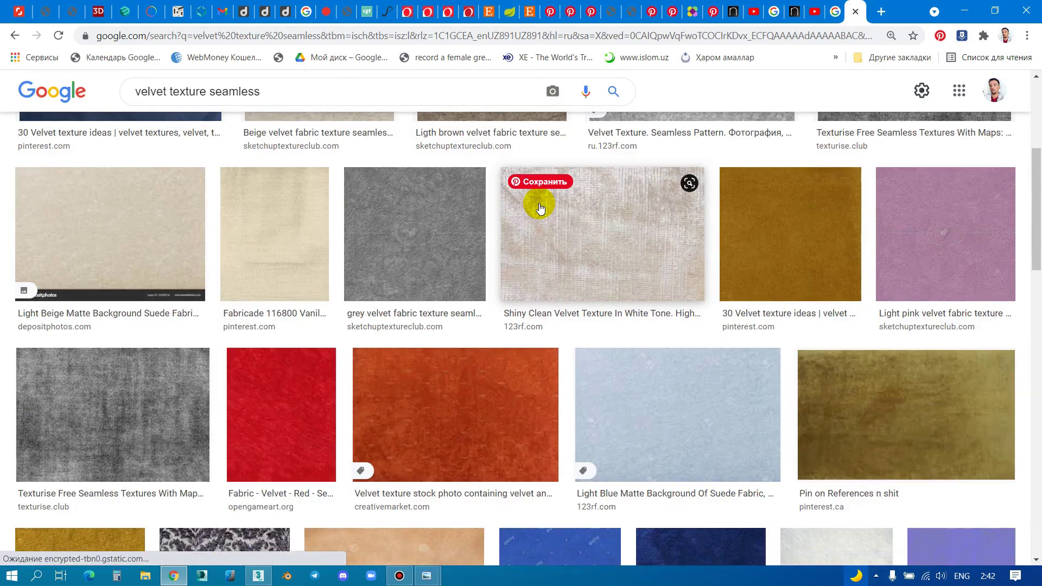
{"action": "scroll", "coordinate": [929, 235], "scroll_direction": "down", "scroll_amount": 3}
{"action": "scroll", "coordinate": [730, 369], "scroll_direction": "down", "scroll_amount": 5}
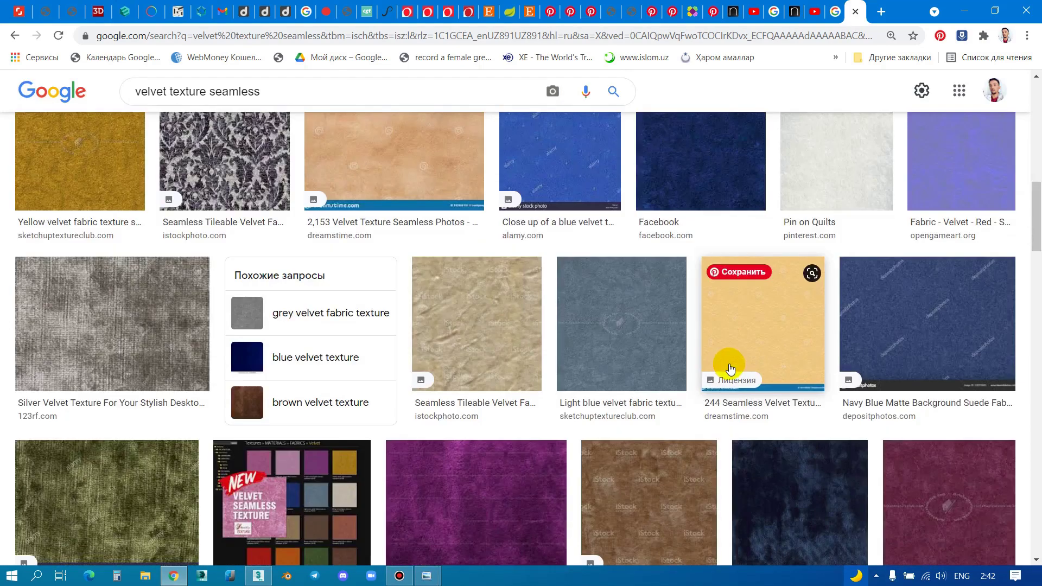
{"action": "scroll", "coordinate": [733, 345], "scroll_direction": "up", "scroll_amount": 3}
{"action": "scroll", "coordinate": [736, 345], "scroll_direction": "up", "scroll_amount": 10}
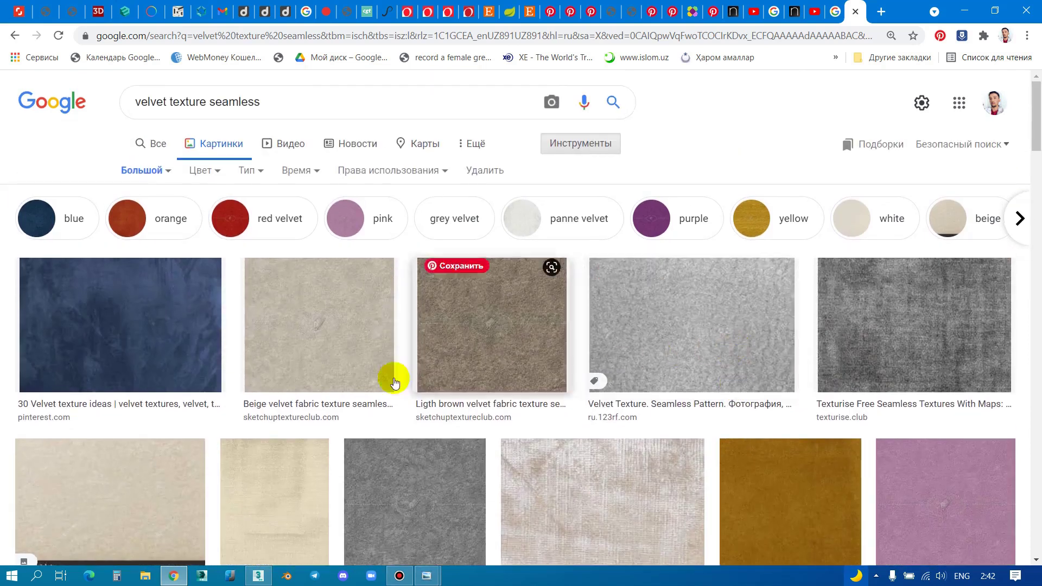
{"action": "left_click", "coordinate": [162, 332]}
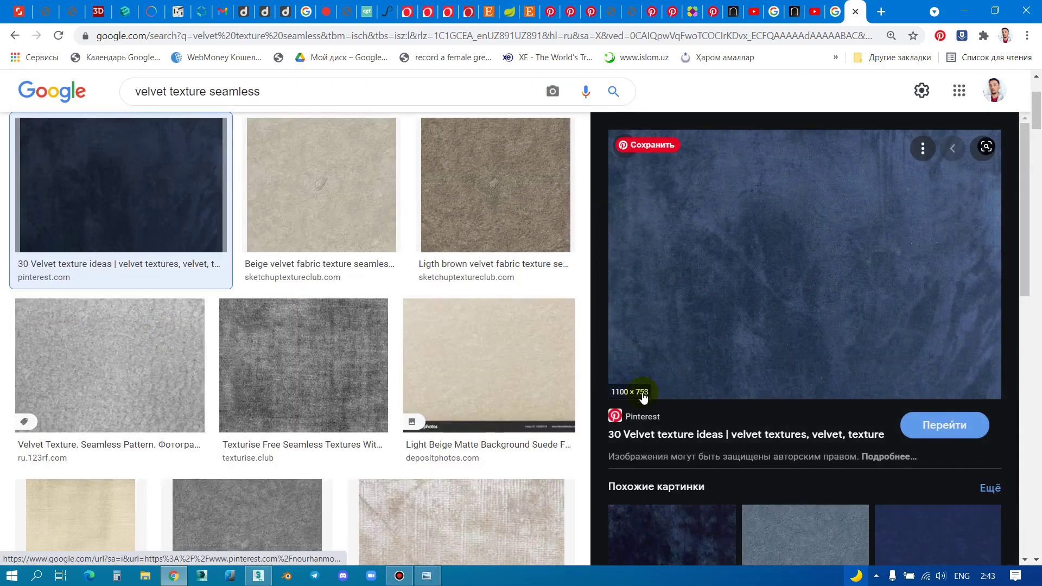
{"action": "right_click", "coordinate": [798, 251]}
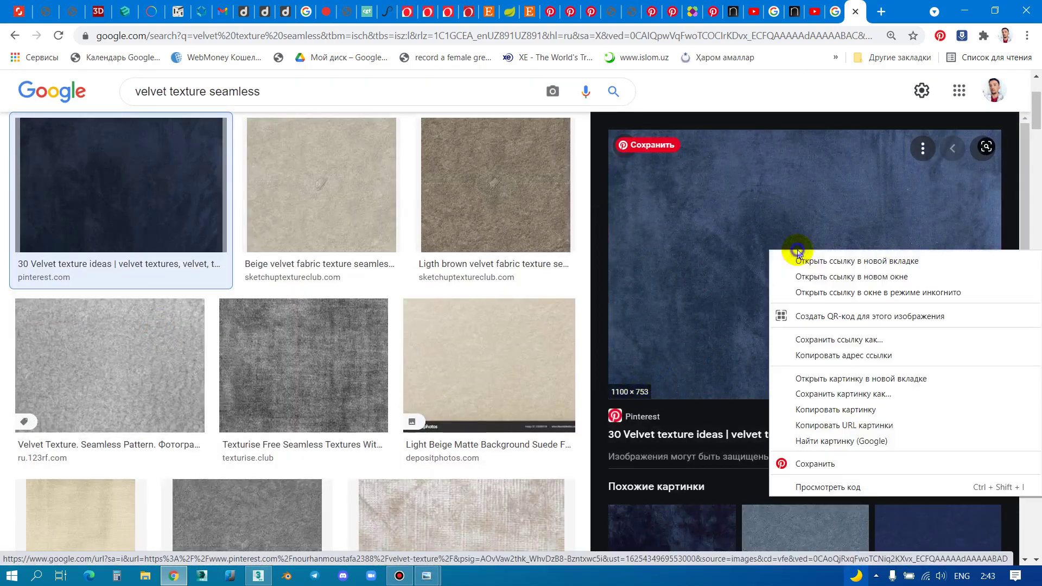
{"action": "left_click", "coordinate": [825, 382]}
{"action": "left_click", "coordinate": [856, 12]}
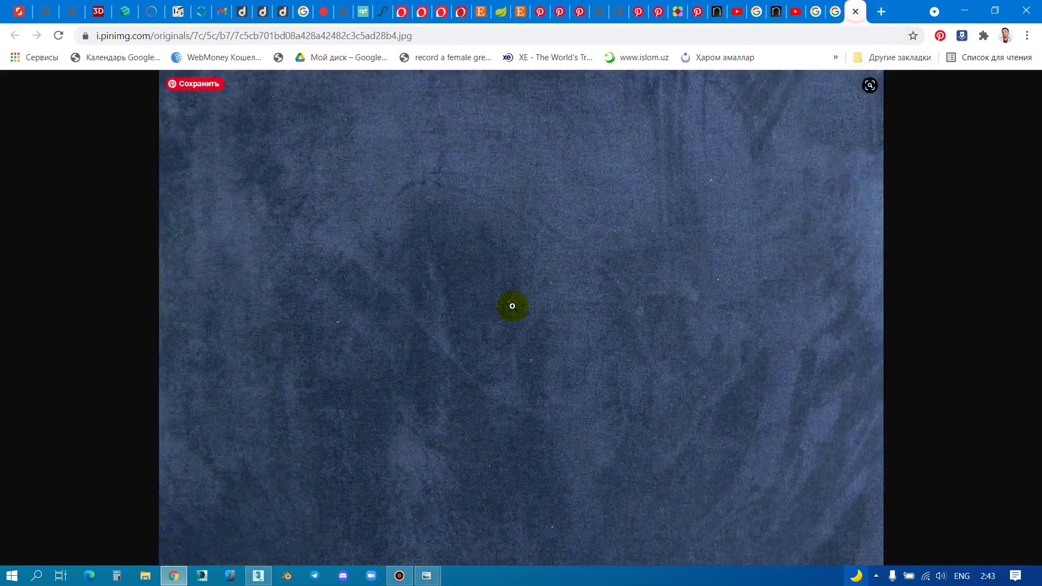
{"action": "left_click", "coordinate": [509, 306]}
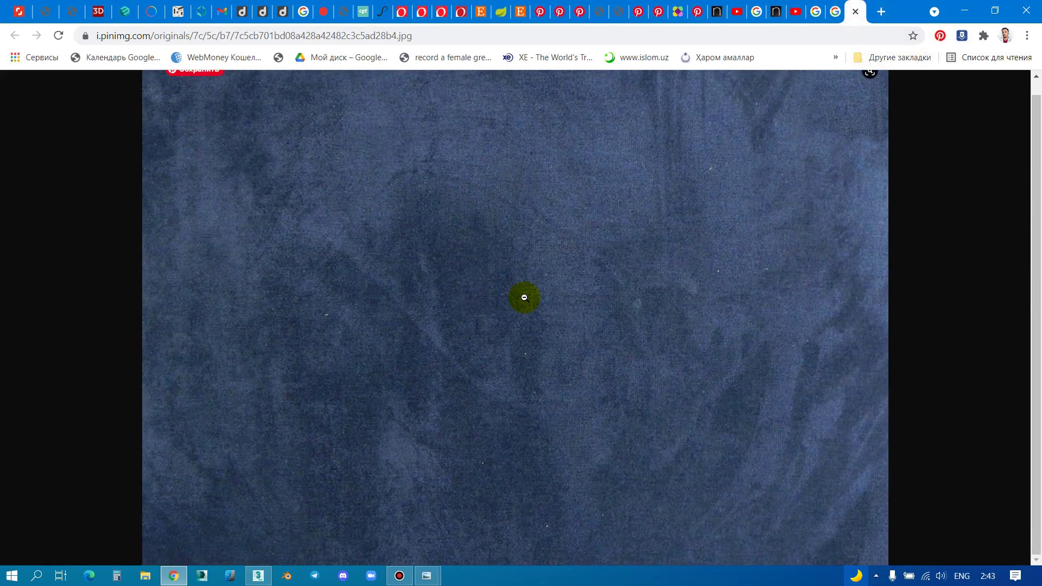
{"action": "left_click", "coordinate": [524, 297]}
{"action": "left_click", "coordinate": [831, 13]}
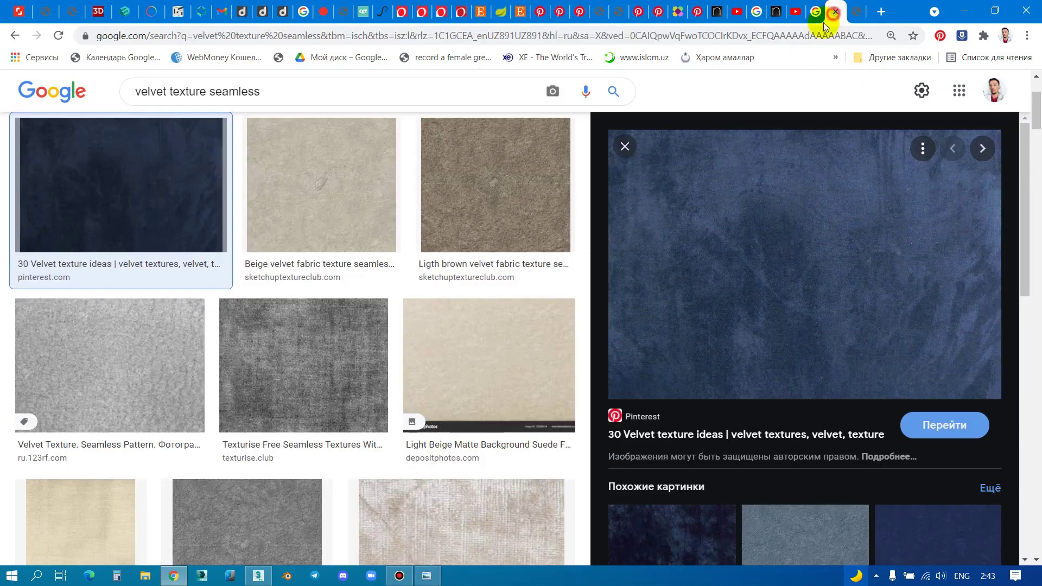
Step: Preview light brown, grey Texturise, grey 123RF, yellow and olive velvet results
{"action": "left_click", "coordinate": [488, 215]}
{"action": "mouse_move", "coordinate": [805, 303]}
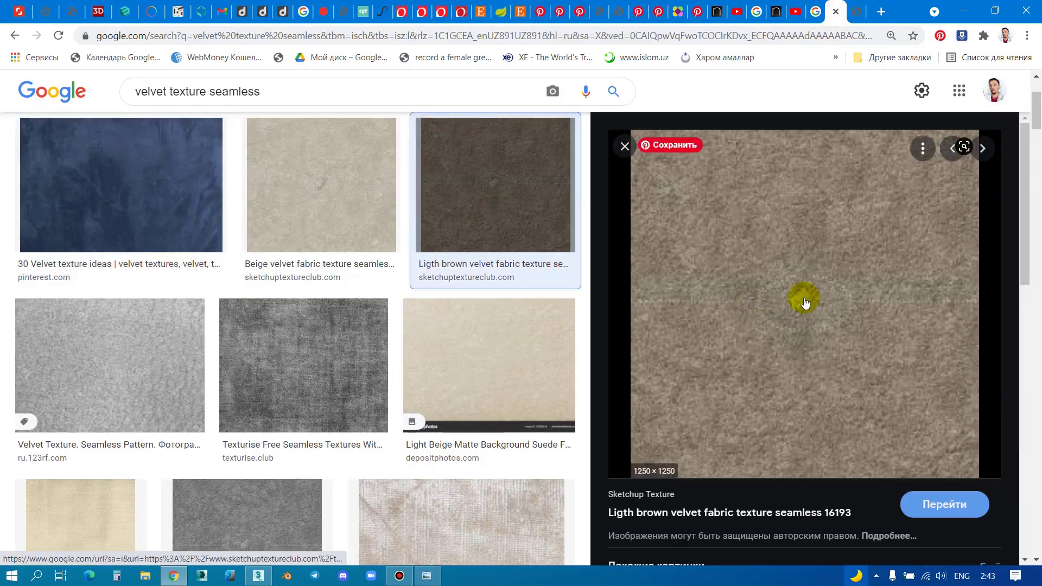
{"action": "left_click", "coordinate": [326, 372]}
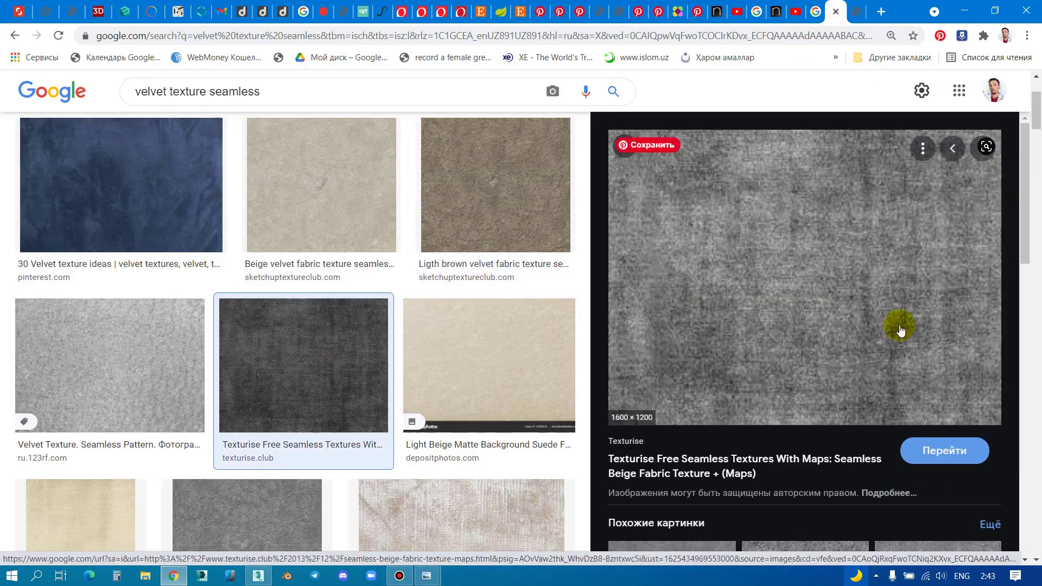
{"action": "left_click", "coordinate": [160, 374]}
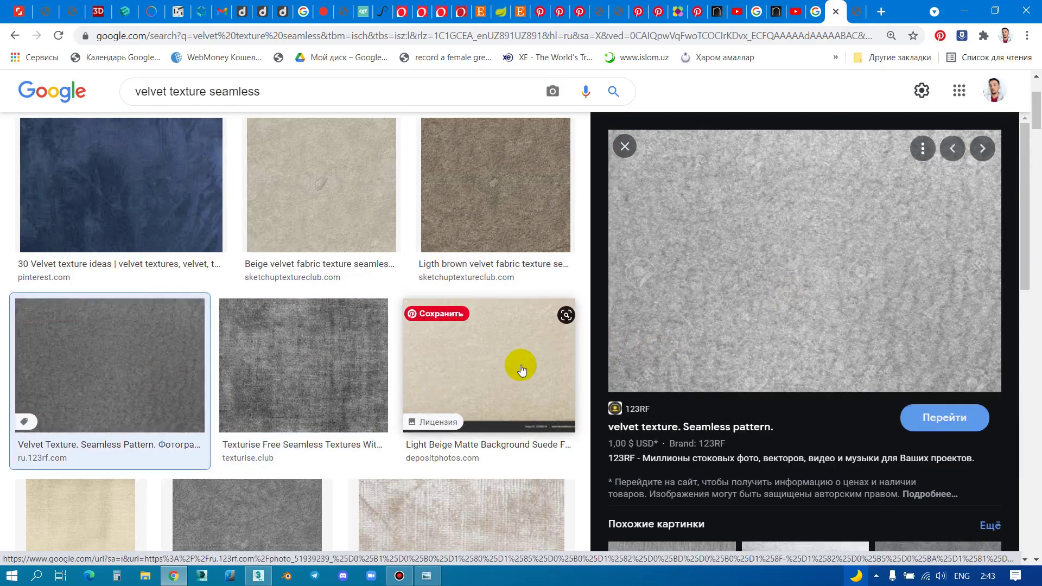
{"action": "scroll", "coordinate": [511, 372], "scroll_direction": "down", "scroll_amount": 5}
{"action": "scroll", "coordinate": [510, 372], "scroll_direction": "down", "scroll_amount": 5}
{"action": "scroll", "coordinate": [511, 372], "scroll_direction": "up", "scroll_amount": 3}
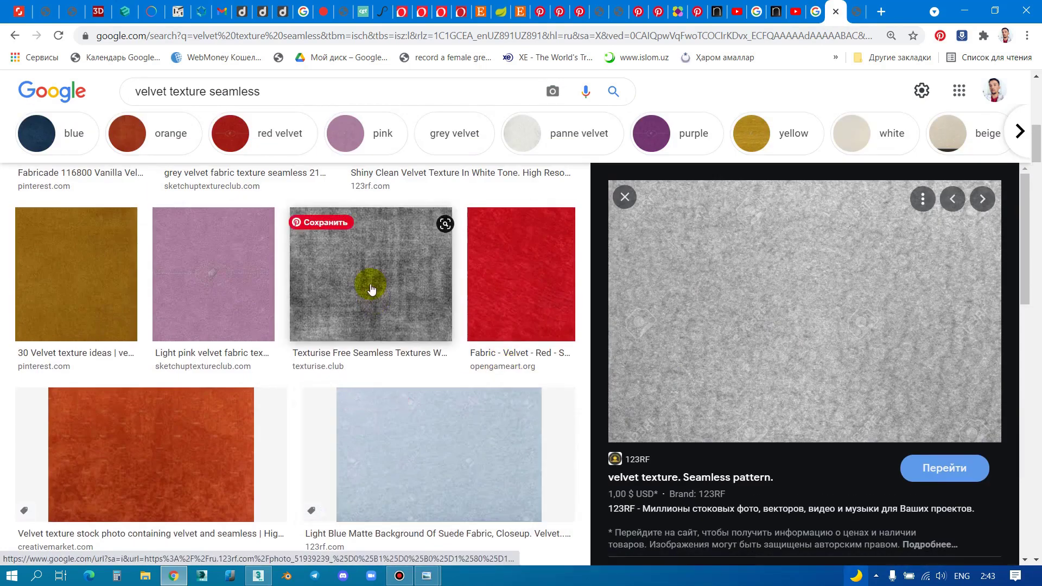
{"action": "left_click", "coordinate": [379, 320]}
{"action": "scroll", "coordinate": [384, 331], "scroll_direction": "down", "scroll_amount": 6}
{"action": "left_click", "coordinate": [328, 271]}
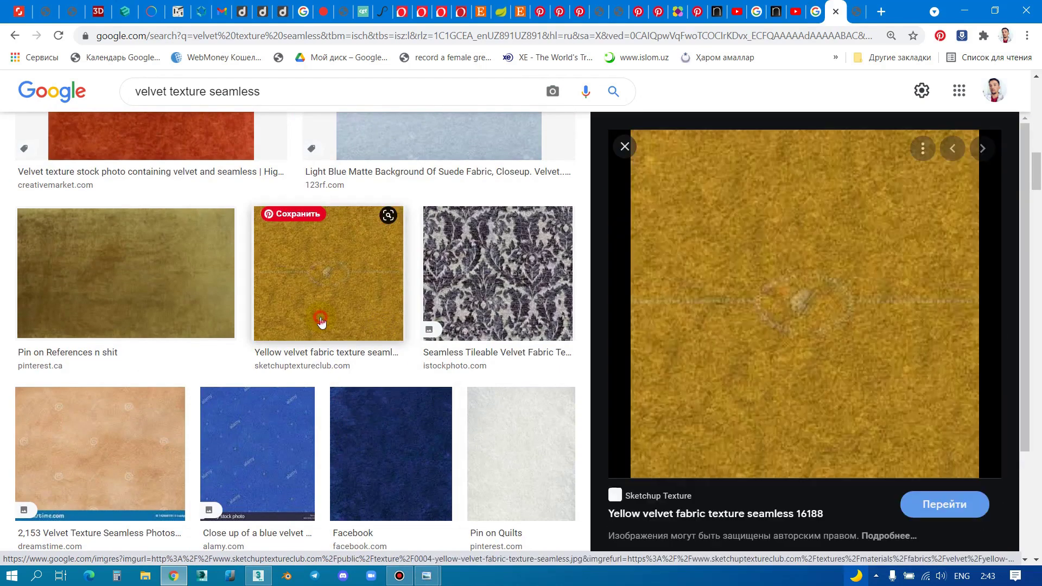
{"action": "left_click", "coordinate": [165, 283]}
{"action": "scroll", "coordinate": [174, 288], "scroll_direction": "down", "scroll_amount": 6}
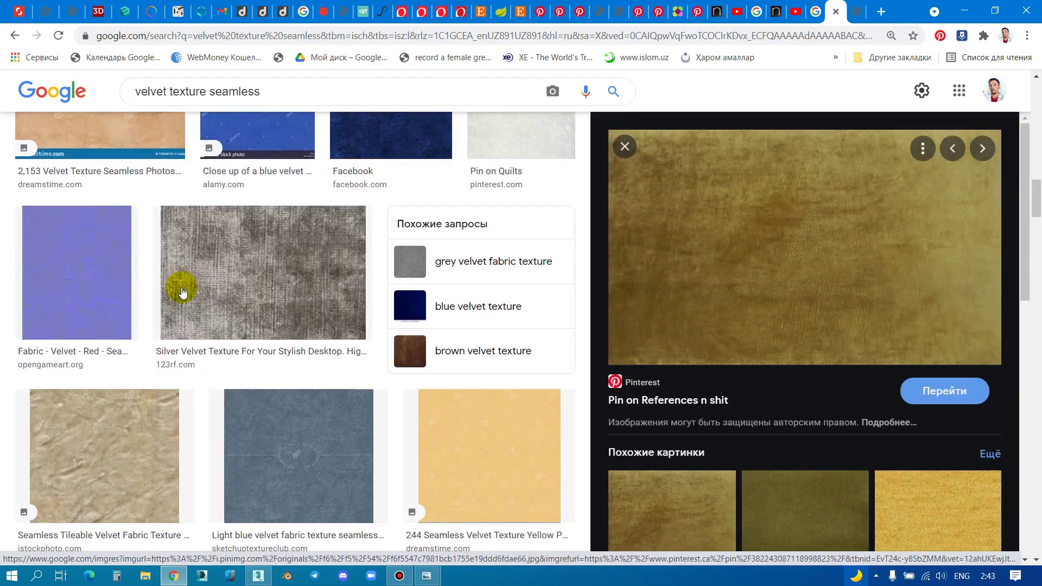
{"action": "scroll", "coordinate": [791, 361], "scroll_direction": "down", "scroll_amount": 1}
{"action": "scroll", "coordinate": [832, 390], "scroll_direction": "down", "scroll_amount": 3}
Step: Open the brown Martello Otter velvet texture in its own tab
{"action": "left_click", "coordinate": [673, 427]}
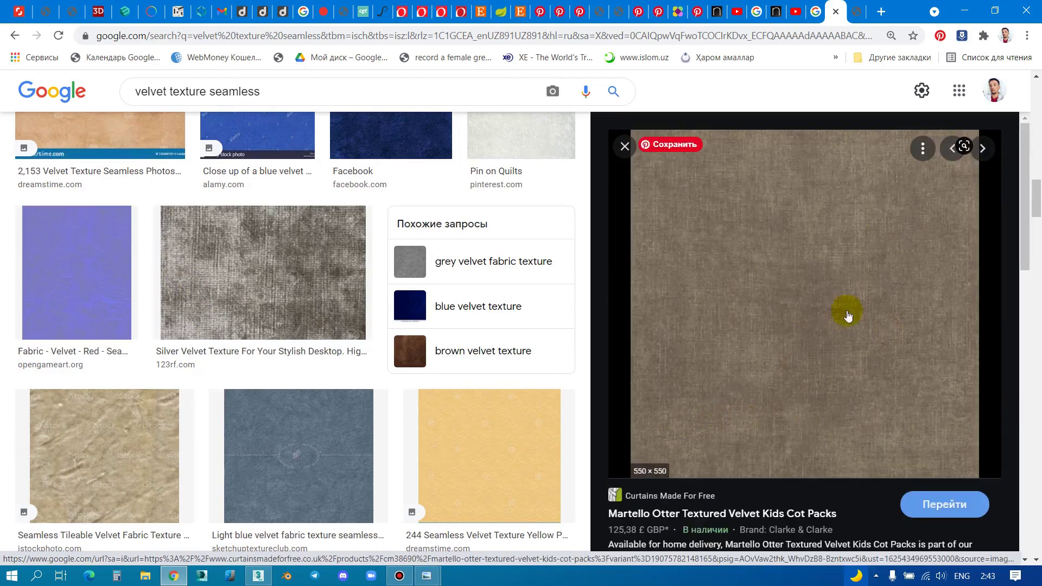
{"action": "right_click", "coordinate": [757, 293]}
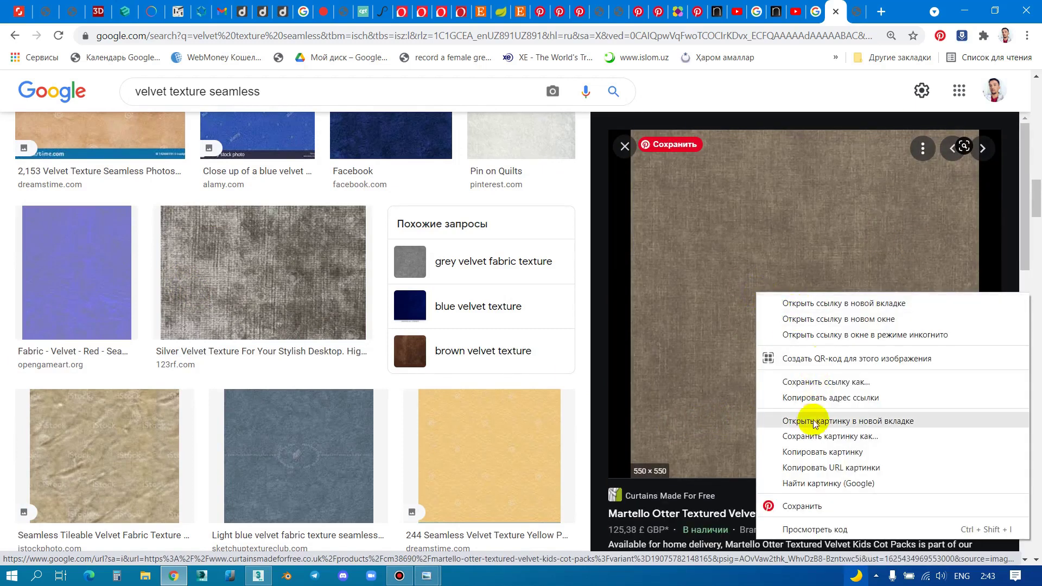
{"action": "left_click", "coordinate": [834, 422]}
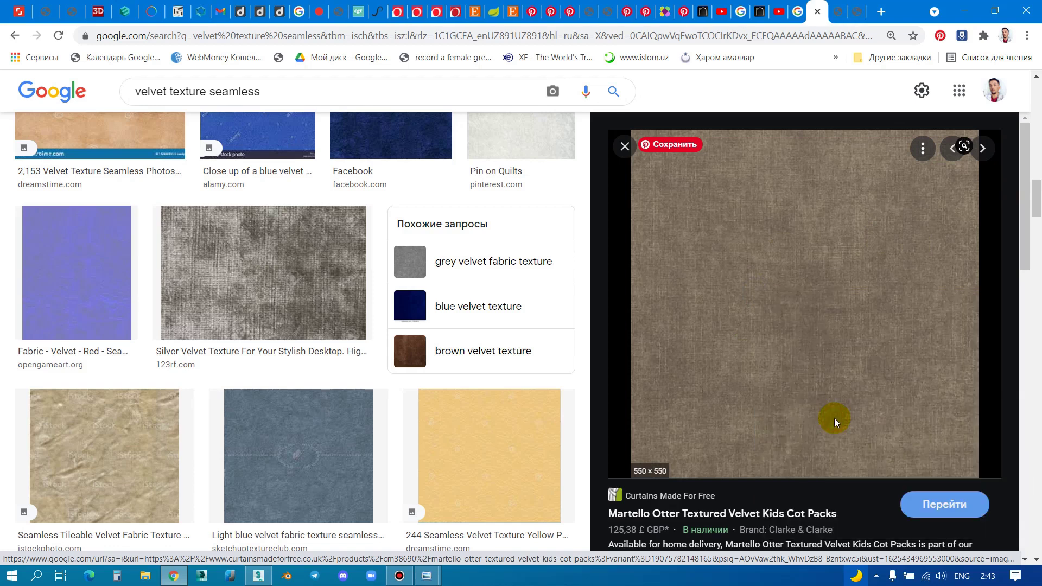
{"action": "left_click", "coordinate": [837, 15]}
{"action": "left_click", "coordinate": [859, 20]}
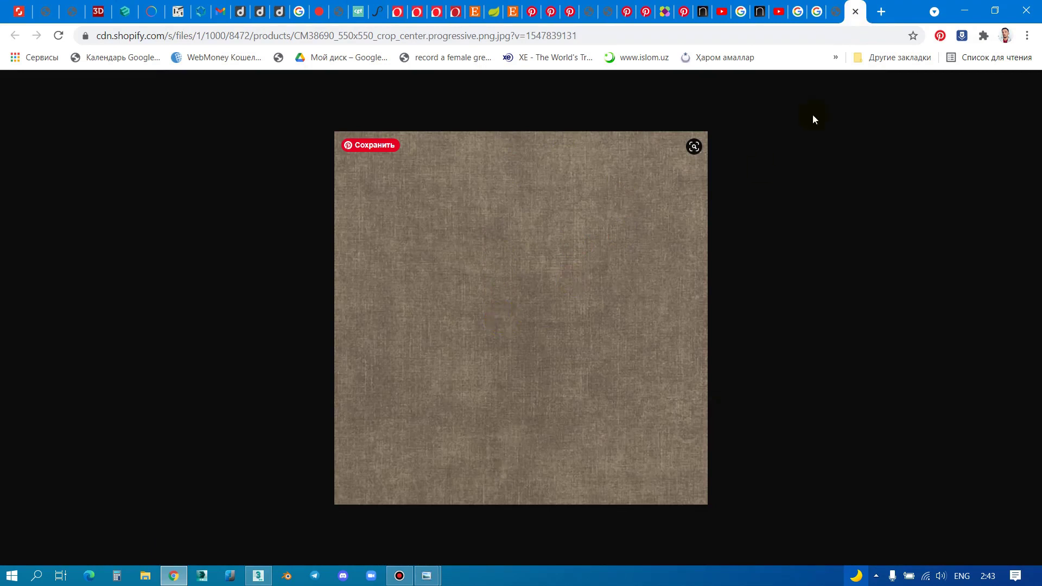
Step: Save the brown velvet texture as 'velvet gen 01.jpg' in the project's maps folder
{"action": "right_click", "coordinate": [506, 274]}
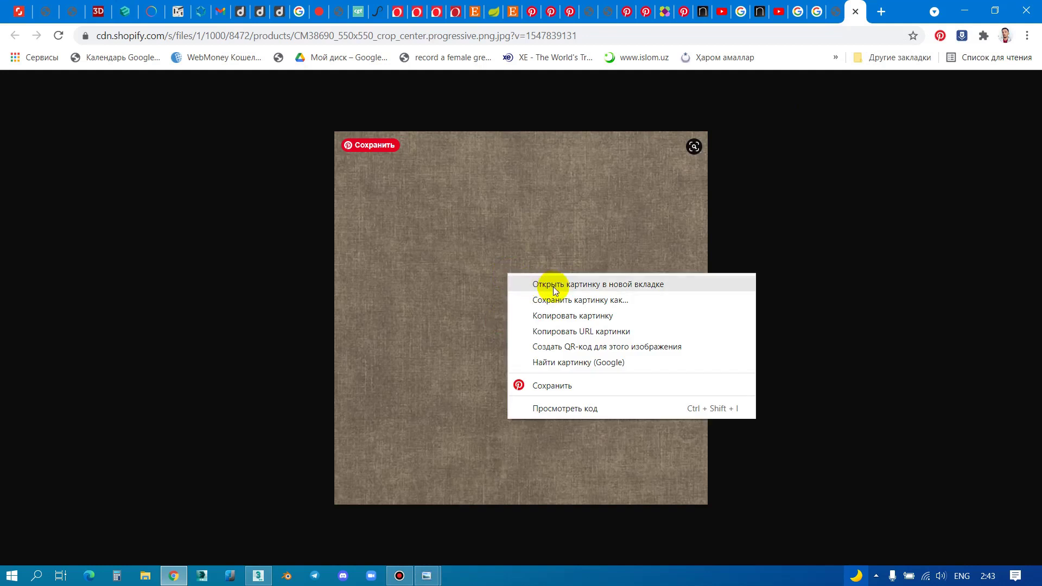
{"action": "left_click", "coordinate": [556, 299]}
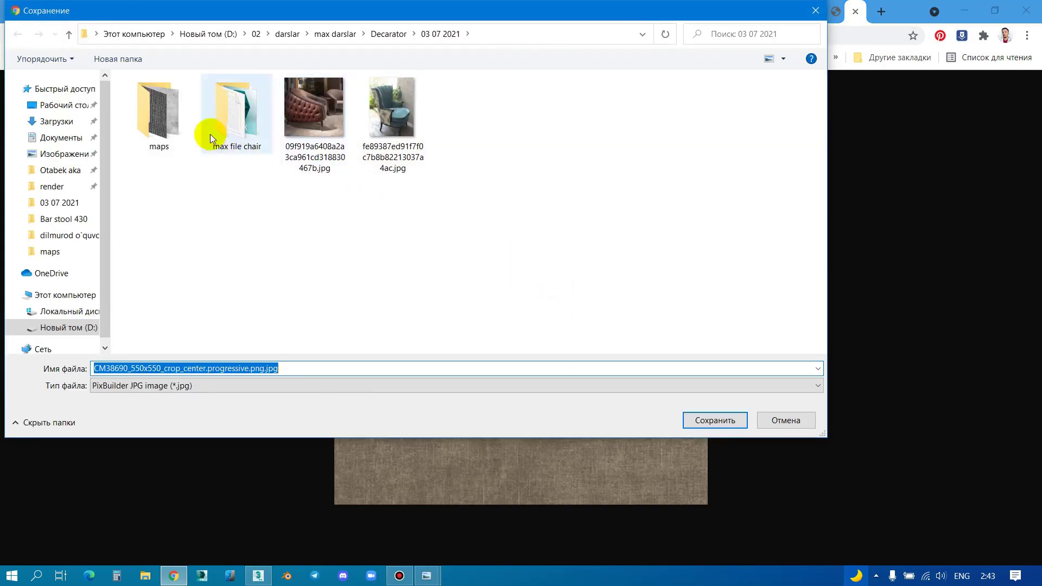
{"action": "double_click", "coordinate": [164, 132]}
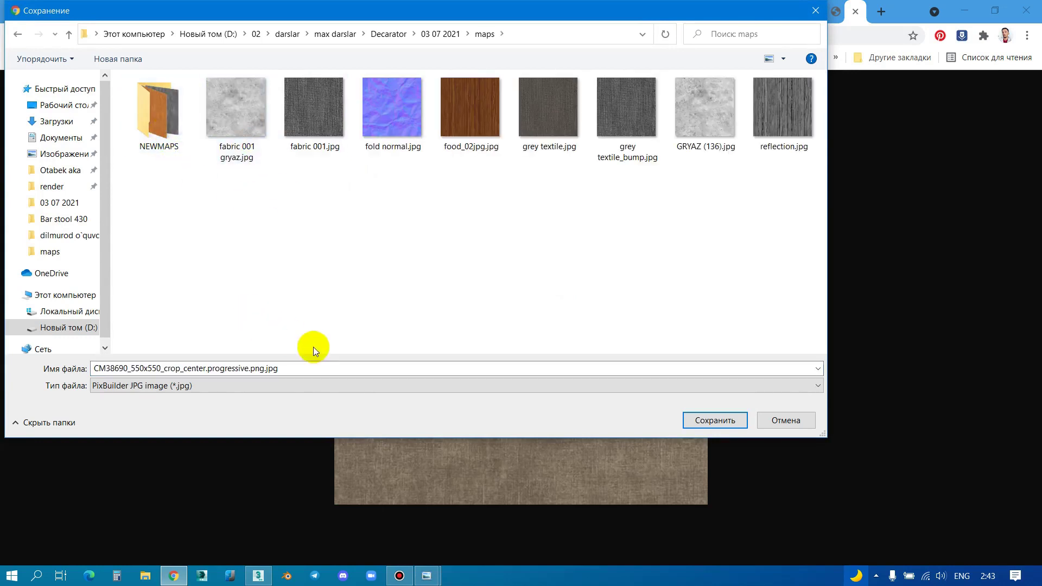
{"action": "double_click", "coordinate": [314, 368]}
{"action": "type", "text": "velvet gen"}
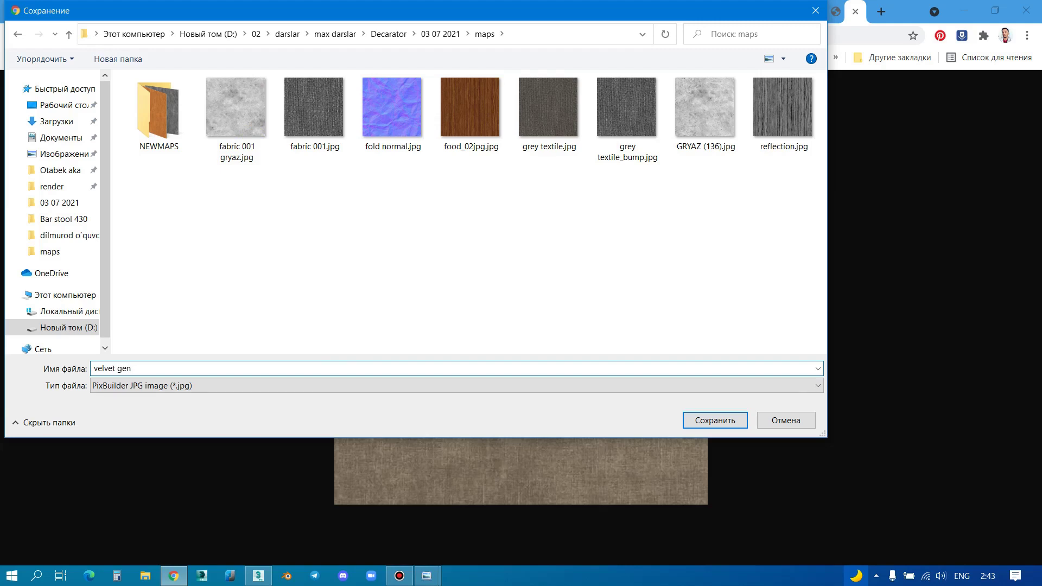
{"action": "type", "text": "1"}
{"action": "key", "text": "Return"}
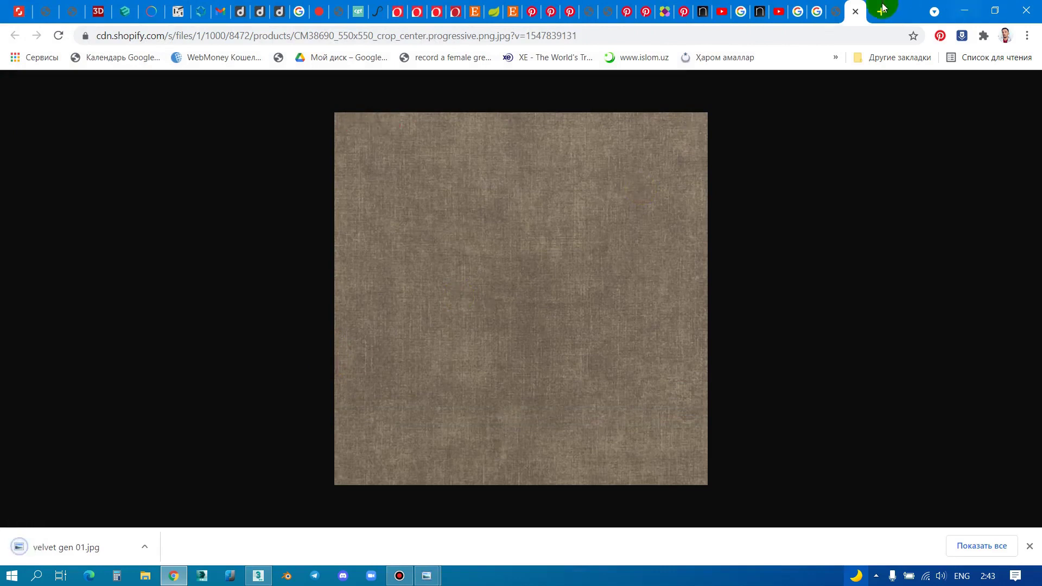
Step: Close two leftover image tabs and preview similar velvet results such as Martello Cinnamon
{"action": "middle_click", "coordinate": [843, 21]}
{"action": "middle_click", "coordinate": [813, 17]}
{"action": "scroll", "coordinate": [412, 320], "scroll_direction": "down", "scroll_amount": 6}
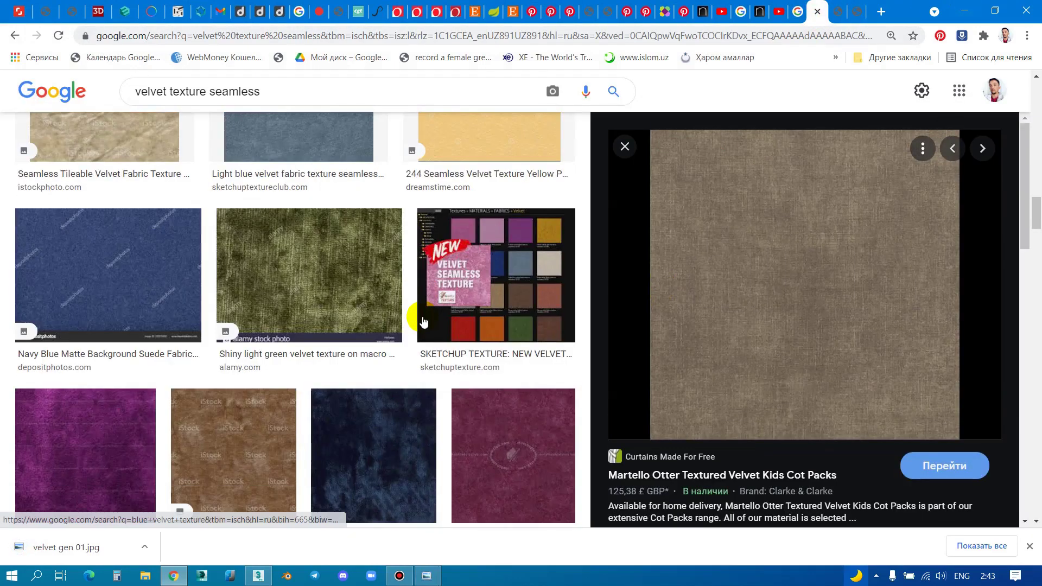
{"action": "scroll", "coordinate": [431, 322], "scroll_direction": "down", "scroll_amount": 6}
{"action": "scroll", "coordinate": [770, 337], "scroll_direction": "down", "scroll_amount": 6}
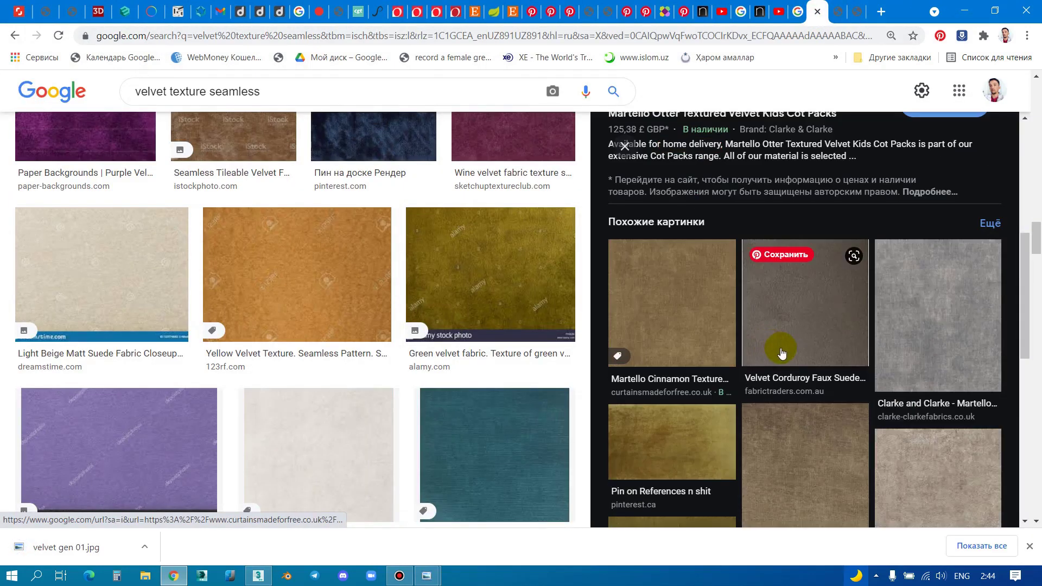
{"action": "left_click", "coordinate": [676, 316]}
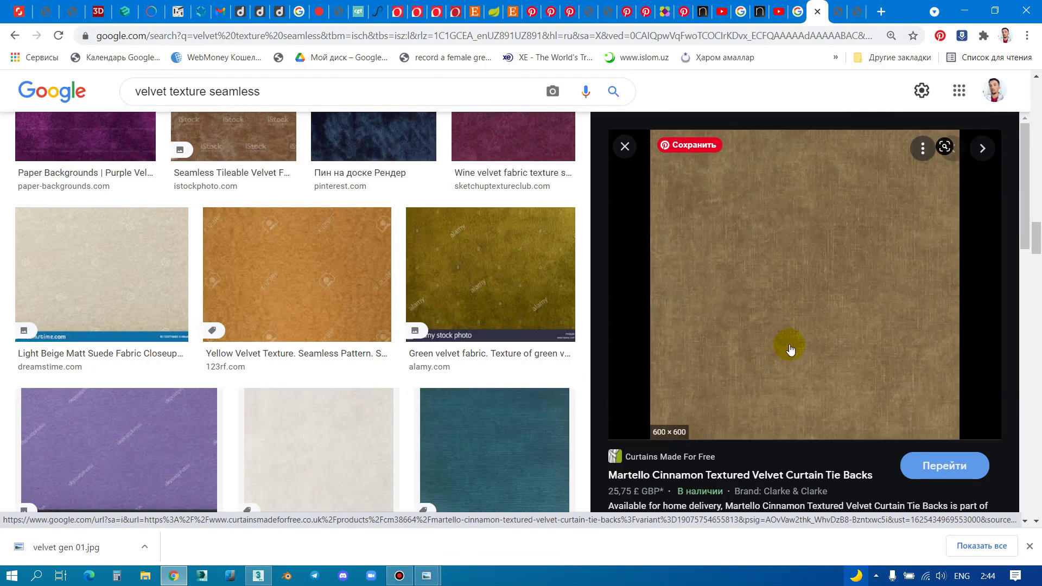
{"action": "scroll", "coordinate": [790, 349], "scroll_direction": "down", "scroll_amount": 5}
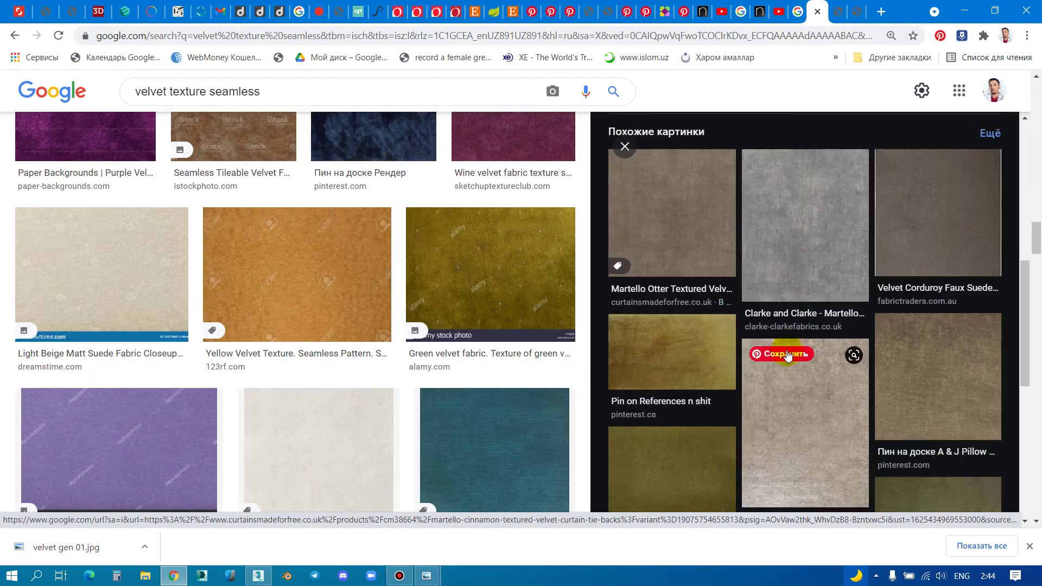
{"action": "left_click", "coordinate": [828, 418]}
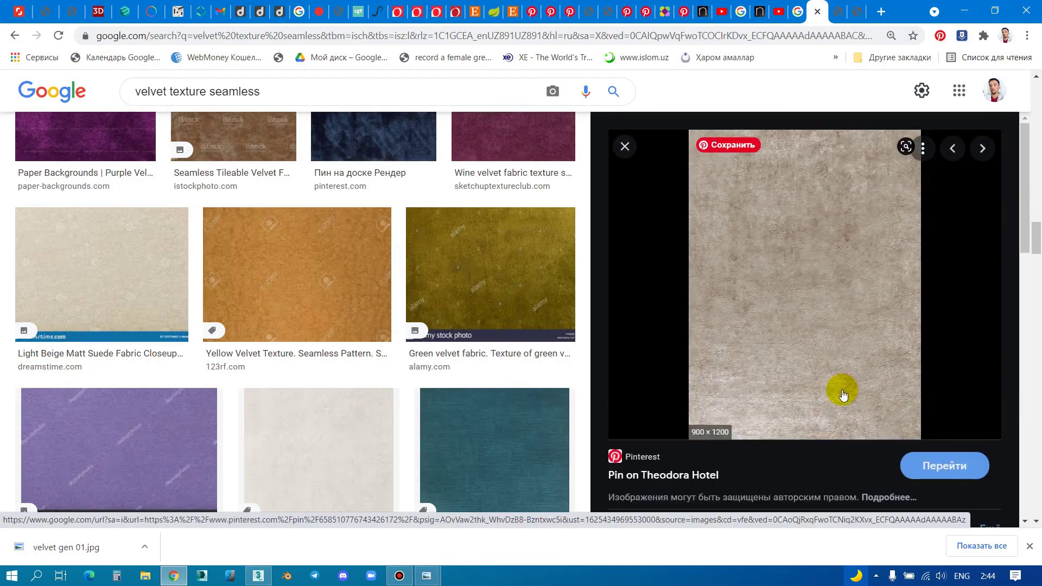
{"action": "scroll", "coordinate": [844, 374], "scroll_direction": "down", "scroll_amount": 5}
{"action": "scroll", "coordinate": [844, 358], "scroll_direction": "down", "scroll_amount": 3}
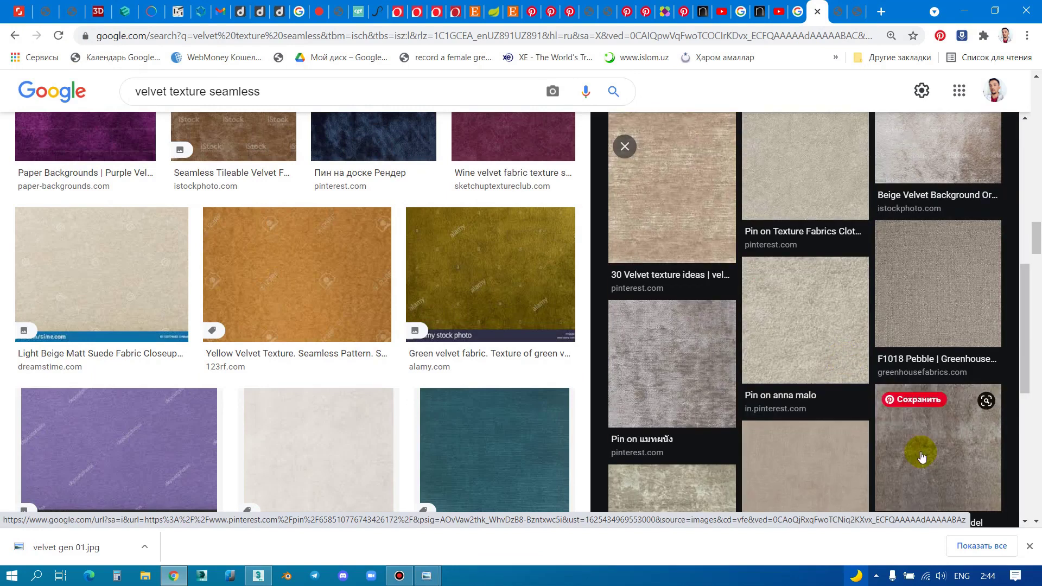
{"action": "left_click", "coordinate": [699, 390]}
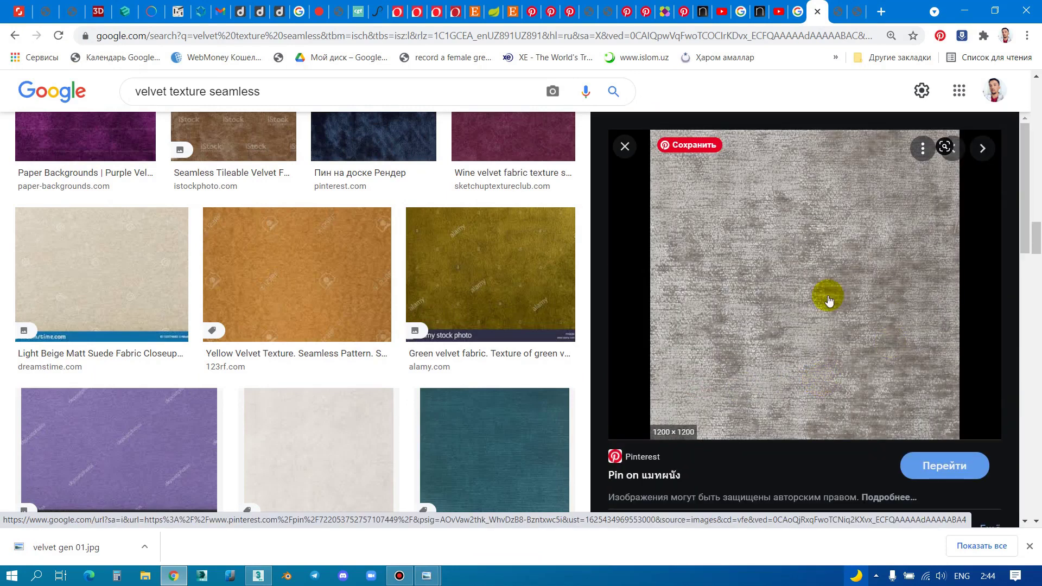
{"action": "scroll", "coordinate": [829, 300], "scroll_direction": "down", "scroll_amount": 5}
{"action": "left_click", "coordinate": [731, 337]}
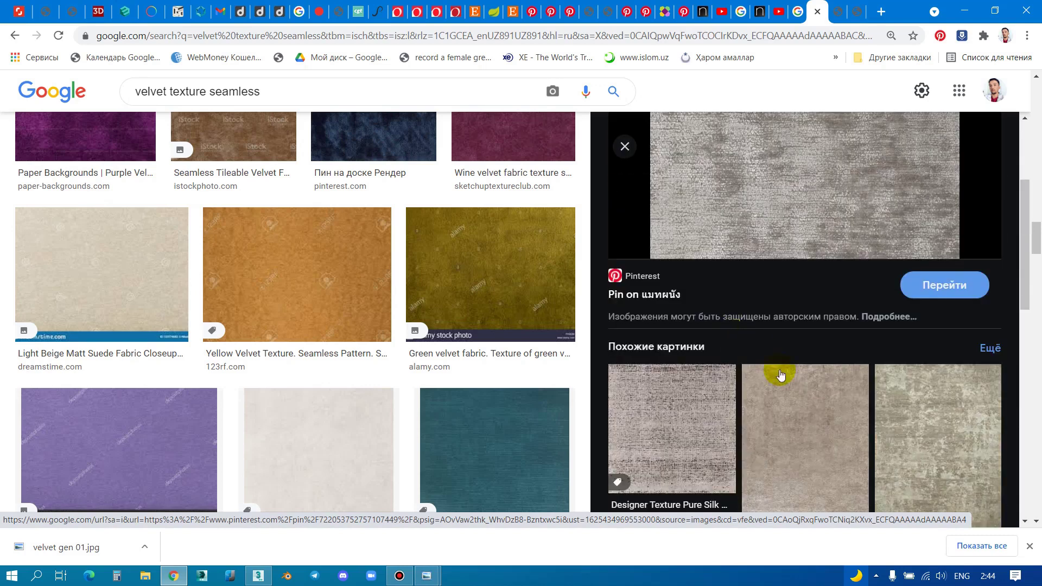
Step: Open the grey Bohemia Ashwood velvet image in its own tab and inspect it at full size
{"action": "left_click", "coordinate": [927, 428]}
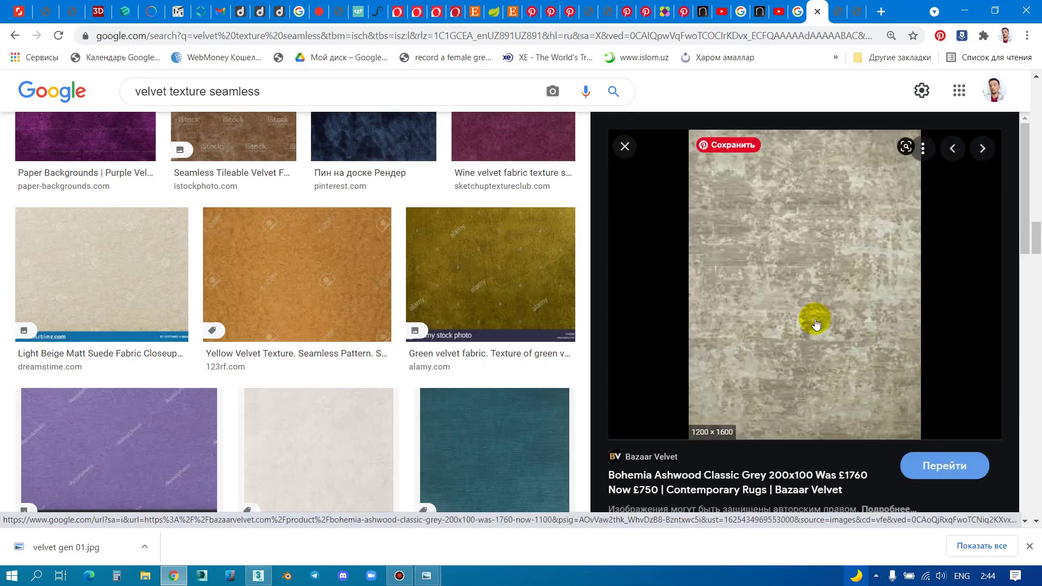
{"action": "right_click", "coordinate": [808, 264]}
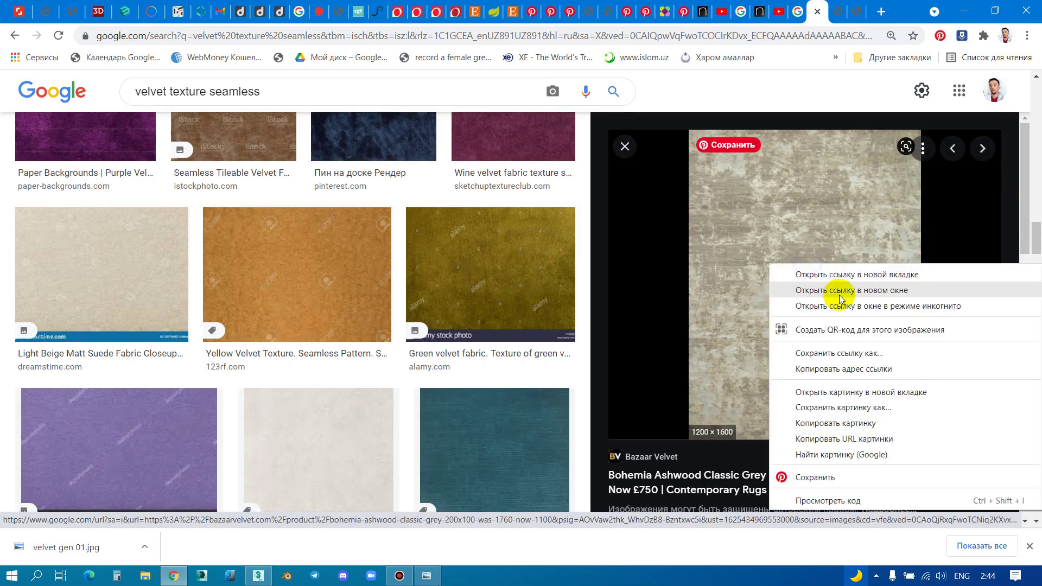
{"action": "left_click", "coordinate": [850, 391]}
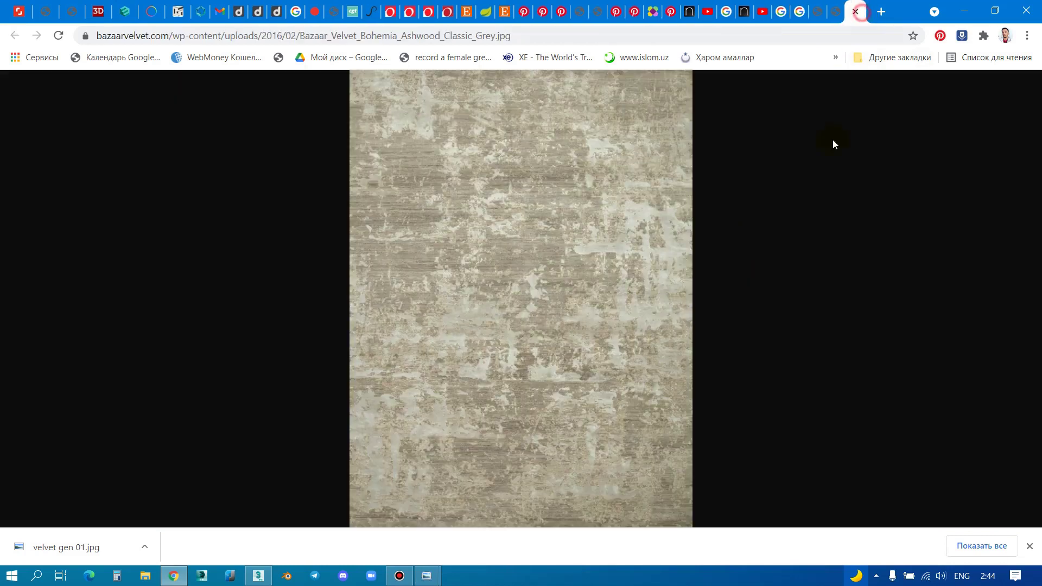
{"action": "left_click", "coordinate": [498, 272]}
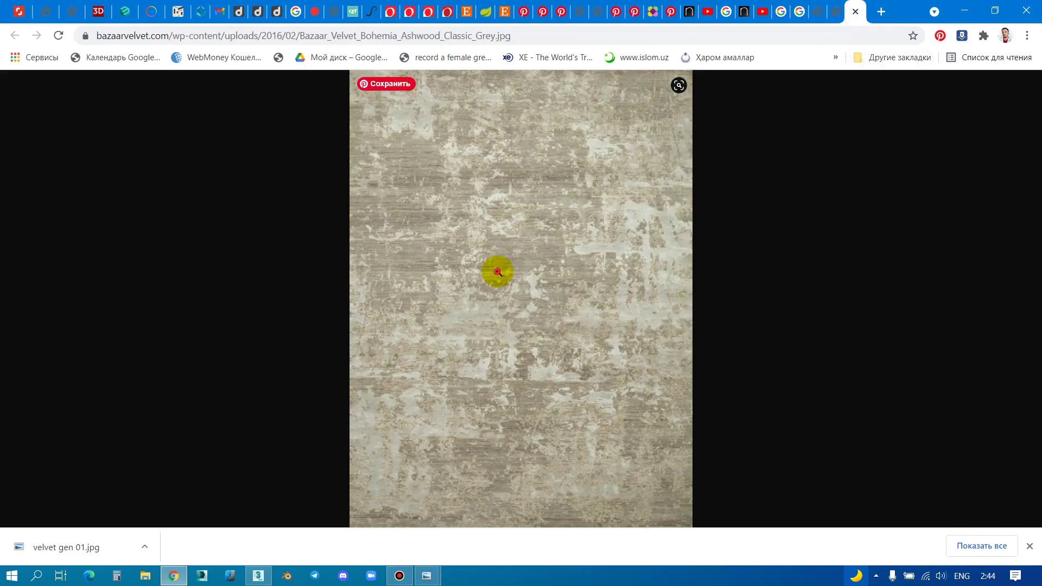
{"action": "scroll", "coordinate": [546, 275], "scroll_direction": "down", "scroll_amount": 5}
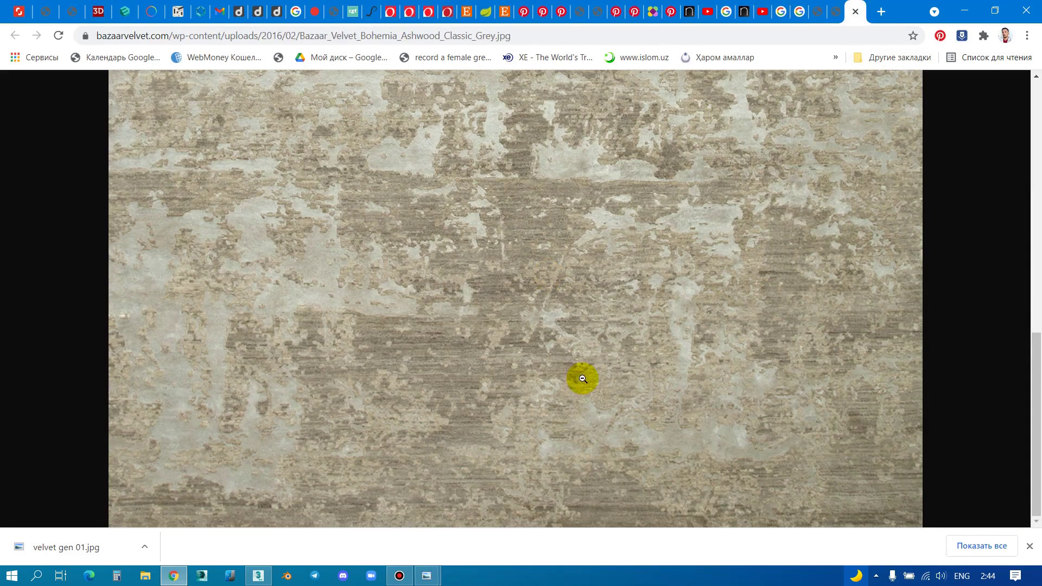
{"action": "scroll", "coordinate": [582, 376], "scroll_direction": "up", "scroll_amount": 5}
{"action": "scroll", "coordinate": [581, 376], "scroll_direction": "up", "scroll_amount": 5}
{"action": "left_click", "coordinate": [589, 319]}
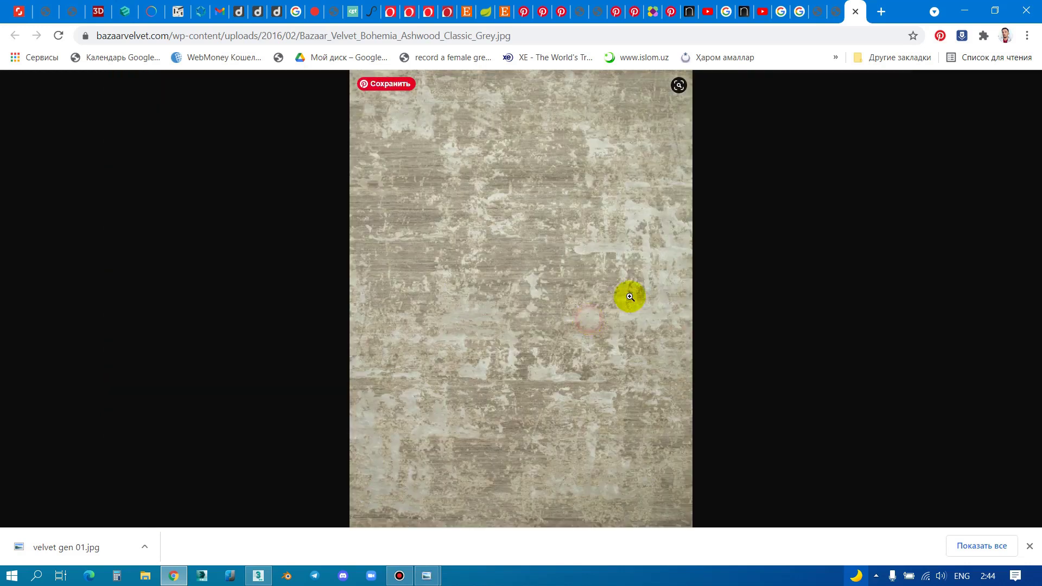
{"action": "left_click", "coordinate": [836, 12]}
Step: Save the blue velvet texture as 'velvet gen 02.jpg' in the maps folder and show it there
{"action": "left_click", "coordinate": [837, 11]}
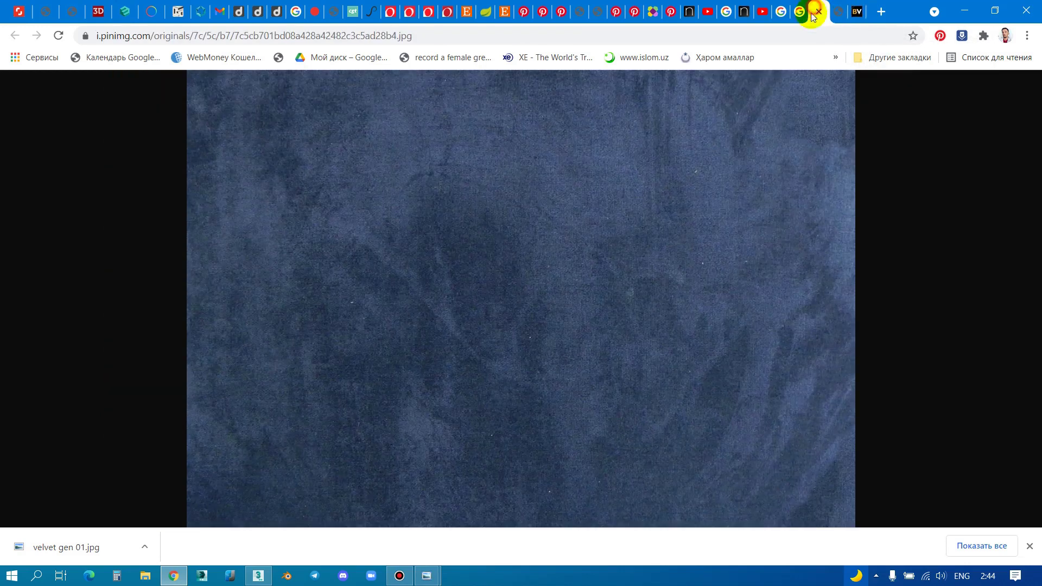
{"action": "left_click", "coordinate": [512, 227]}
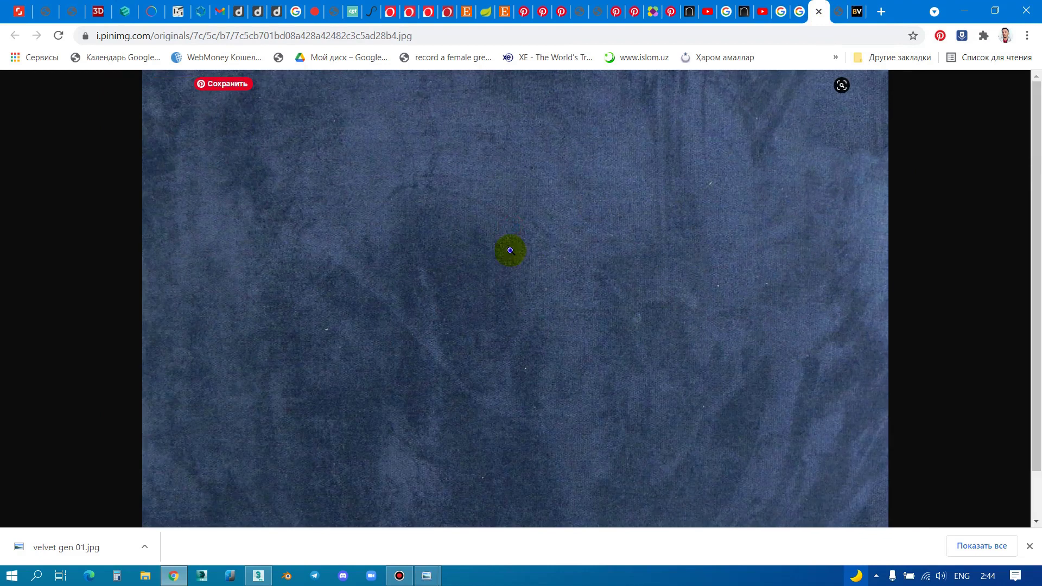
{"action": "right_click", "coordinate": [511, 250]}
{"action": "left_click", "coordinate": [558, 277]}
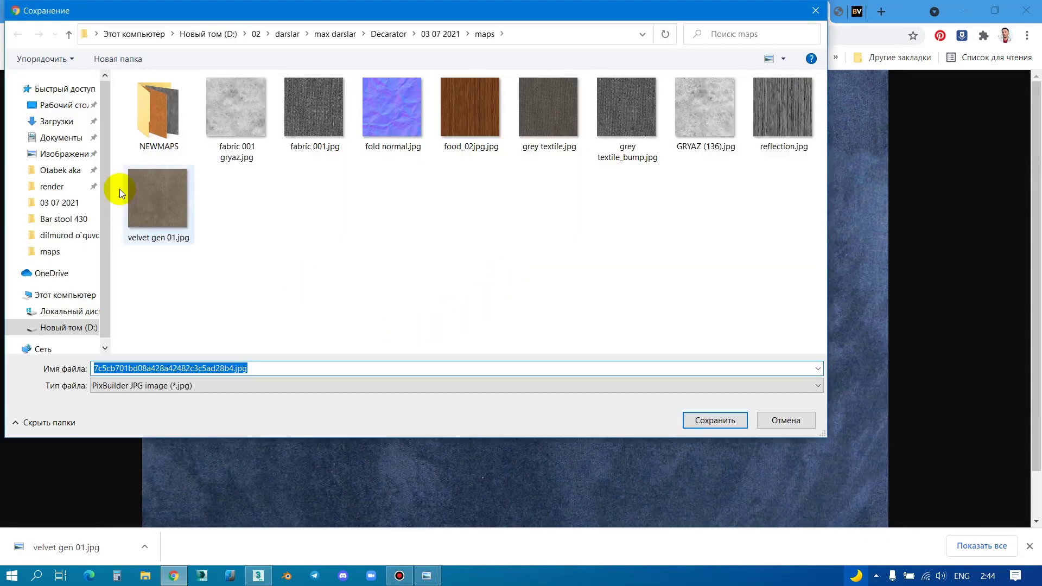
{"action": "left_click", "coordinate": [158, 201]}
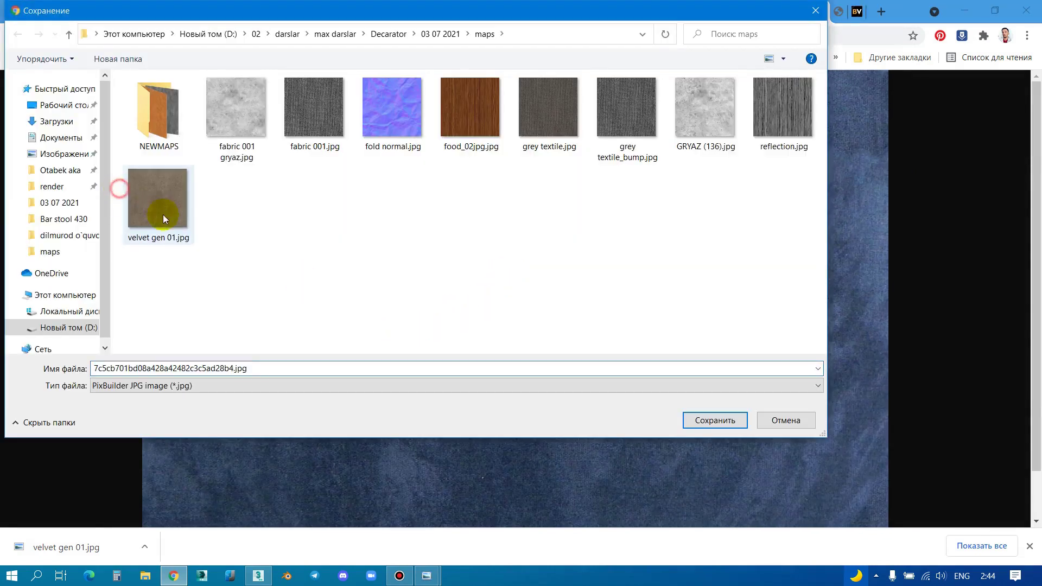
{"action": "left_click", "coordinate": [217, 368]}
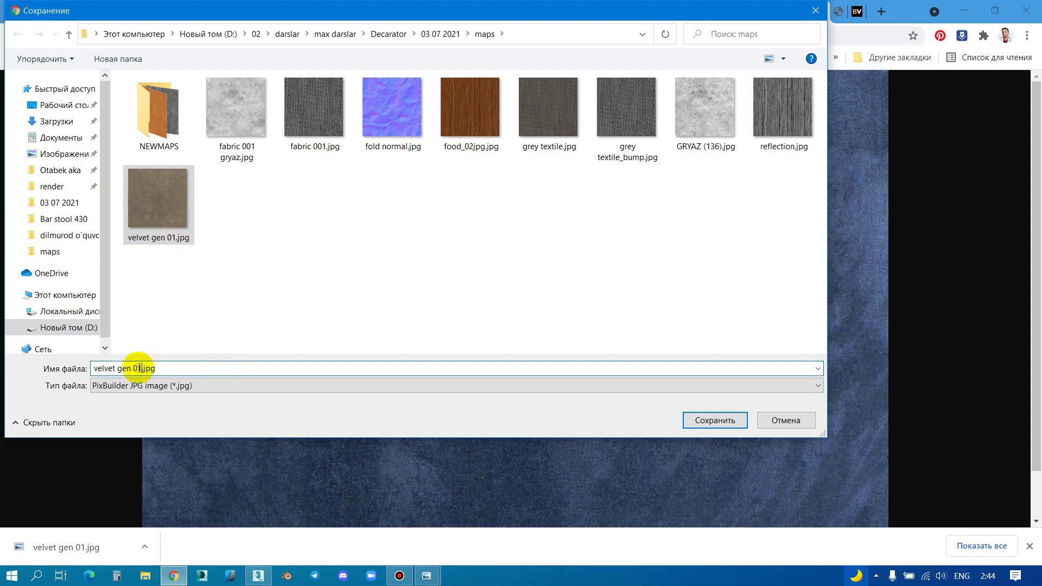
{"action": "type", "text": "2"}
{"action": "key", "text": "Return"}
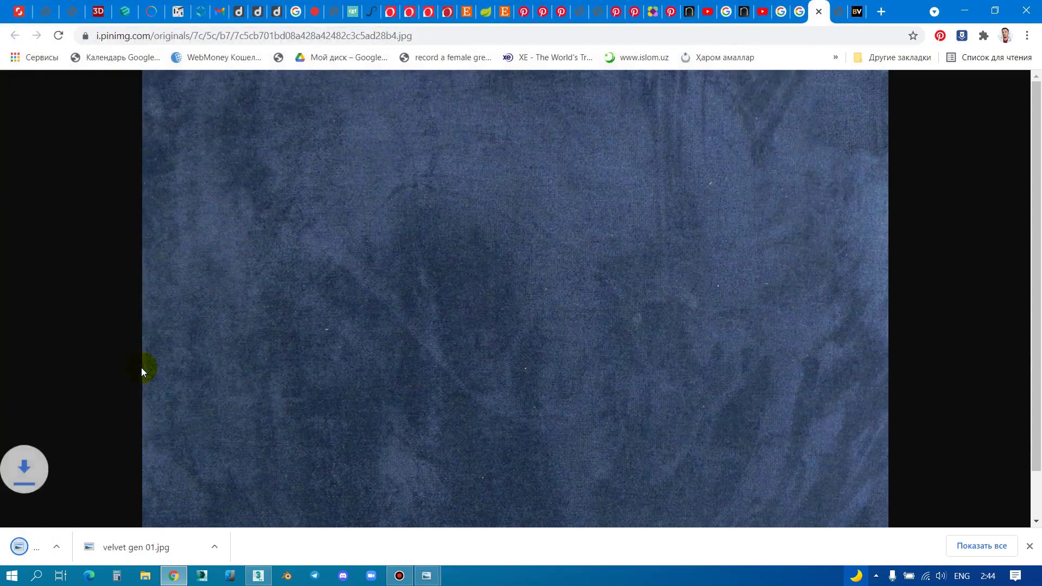
{"action": "left_click", "coordinate": [145, 546]}
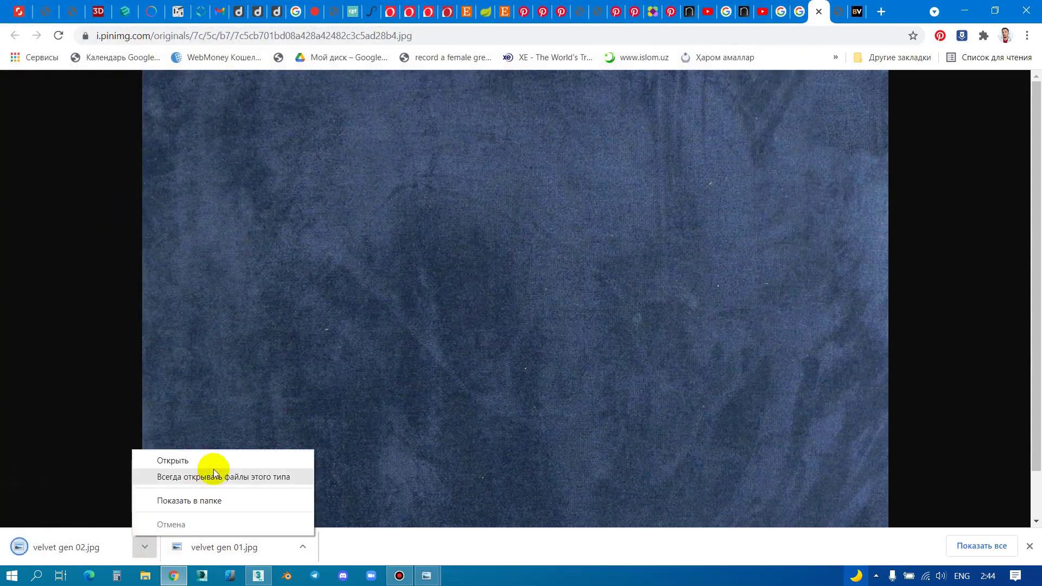
{"action": "left_click", "coordinate": [209, 499]}
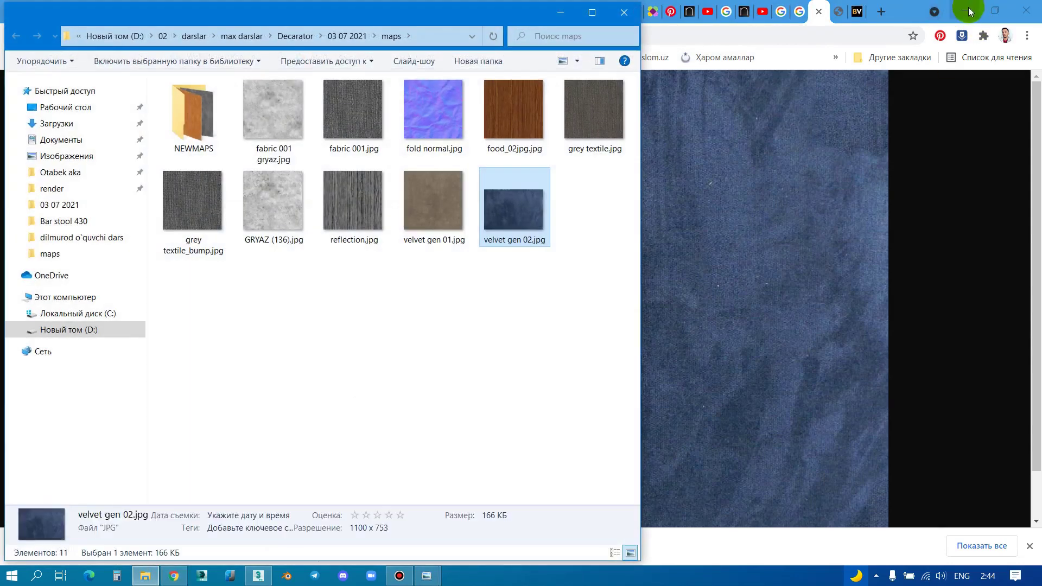
Step: Move Chrome aside and open velvet gen 01.jpg from the maps folder with GIMP
{"action": "mouse_move", "coordinate": [970, 12]}
{"action": "left_mouse_down"}
{"action": "mouse_move", "coordinate": [909, 11]}
{"action": "mouse_move", "coordinate": [599, 239]}
{"action": "mouse_move", "coordinate": [891, 86]}
{"action": "mouse_move", "coordinate": [886, 59]}
{"action": "left_mouse_up"}
{"action": "left_click_drag", "start_coordinate": [502, 12], "coordinate": [635, 36]}
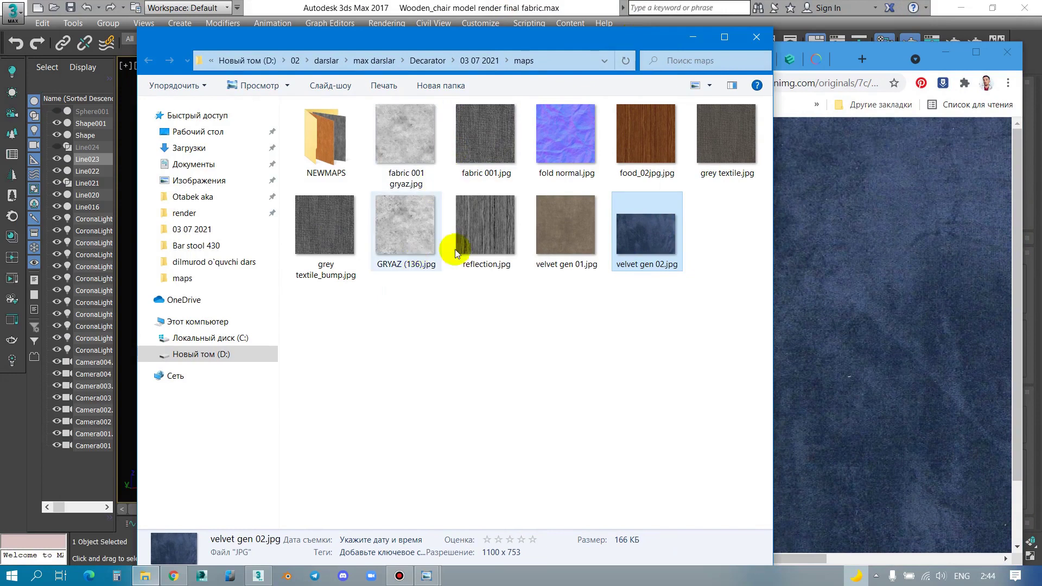
{"action": "left_click", "coordinate": [514, 329]}
{"action": "left_click", "coordinate": [566, 234]}
{"action": "right_click", "coordinate": [566, 234]}
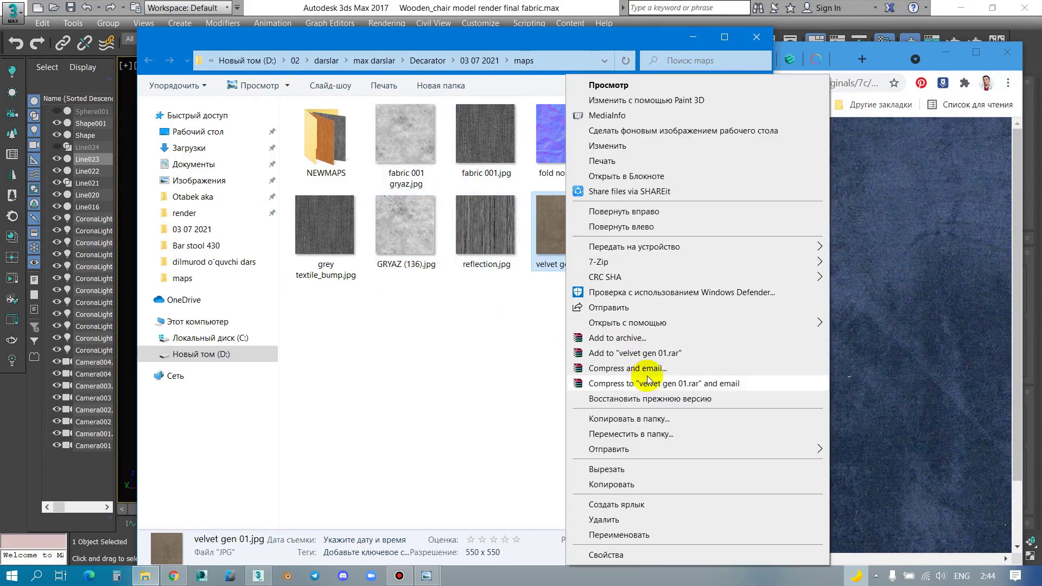
{"action": "mouse_move", "coordinate": [627, 322]}
{"action": "left_click", "coordinate": [858, 339]}
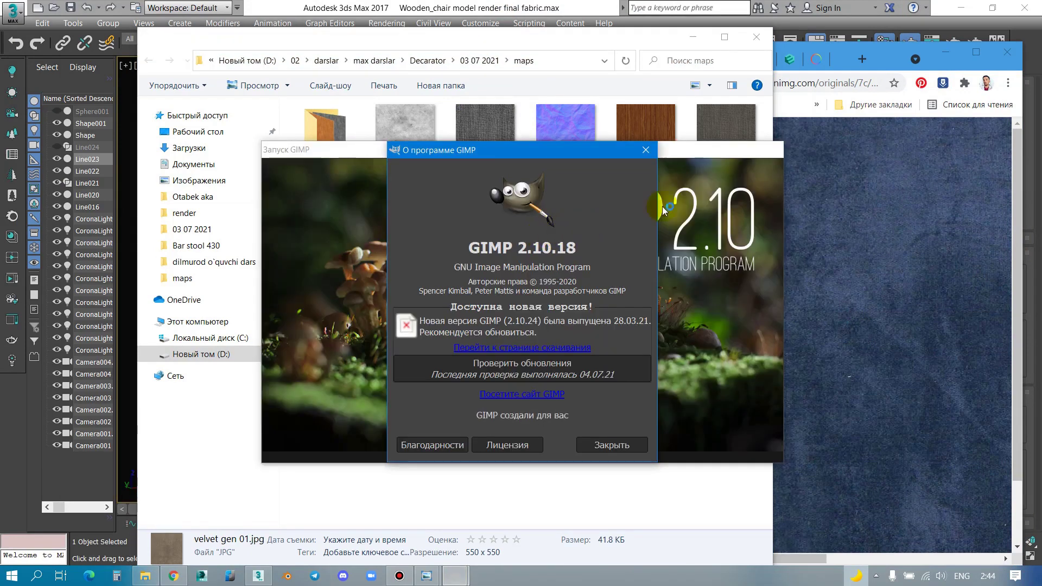
Step: Add an alpha channel to the velvet gen 01.jpg layer
{"action": "left_click", "coordinate": [646, 151]}
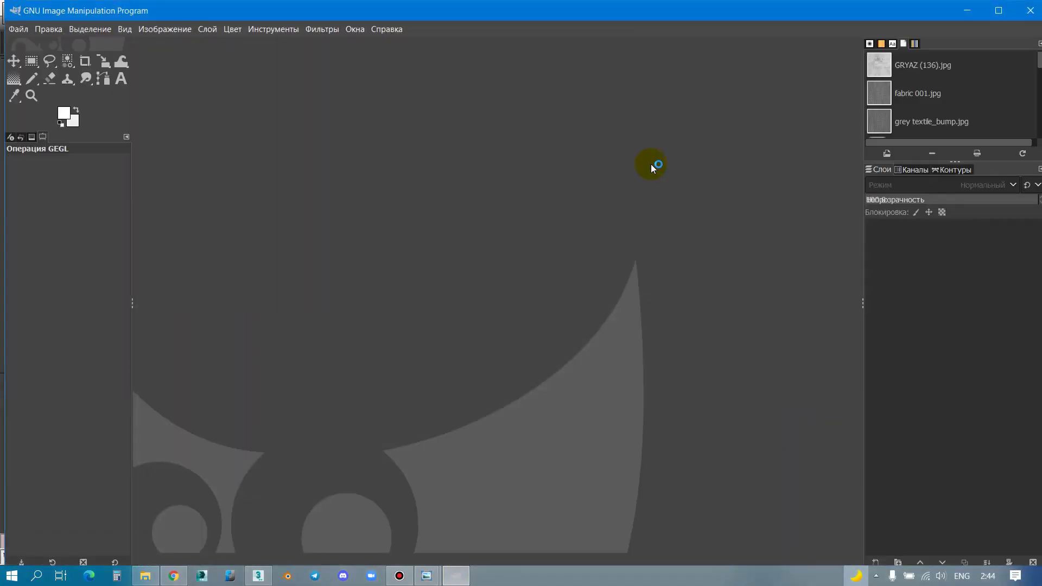
{"action": "right_click", "coordinate": [956, 232]}
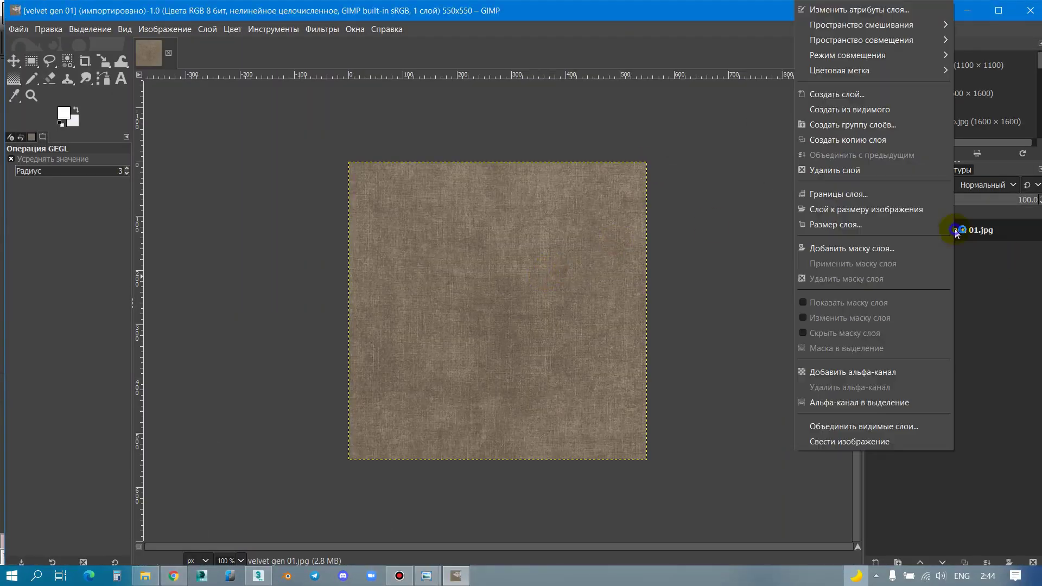
{"action": "left_click", "coordinate": [863, 372]}
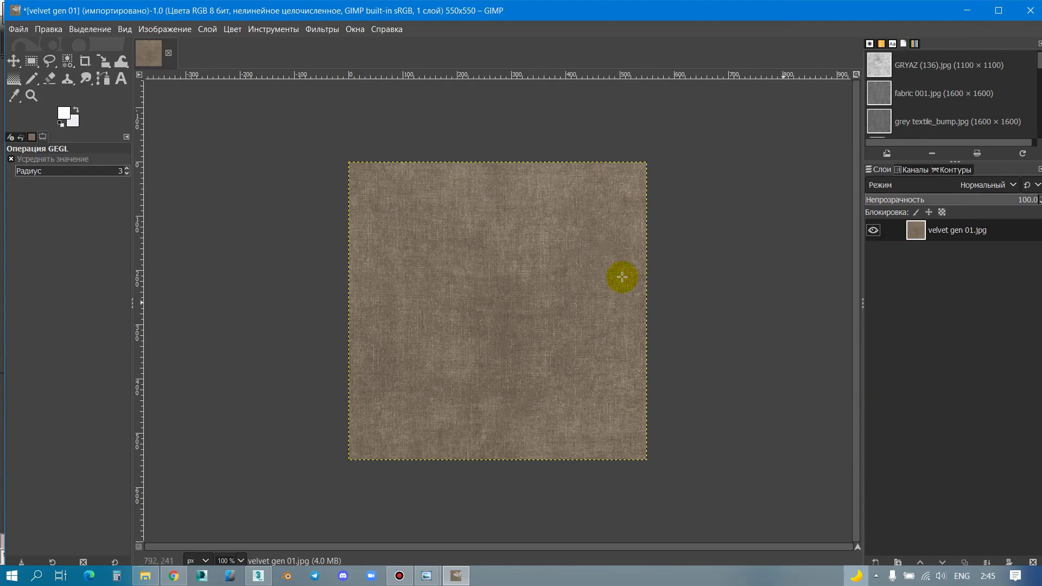
{"action": "right_click", "coordinate": [474, 280]}
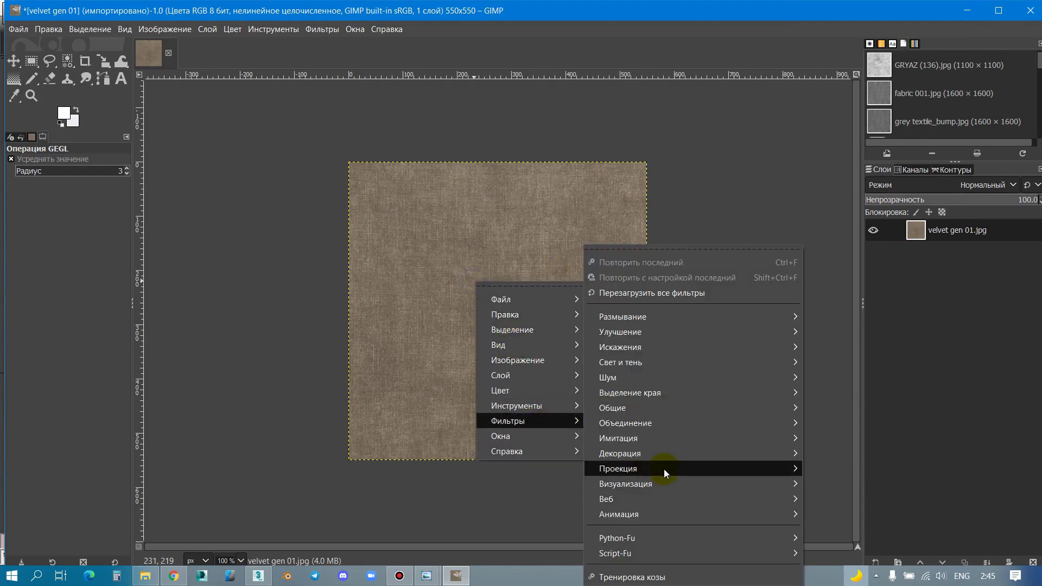
{"action": "mouse_move", "coordinate": [619, 468]}
{"action": "left_click", "coordinate": [863, 518]}
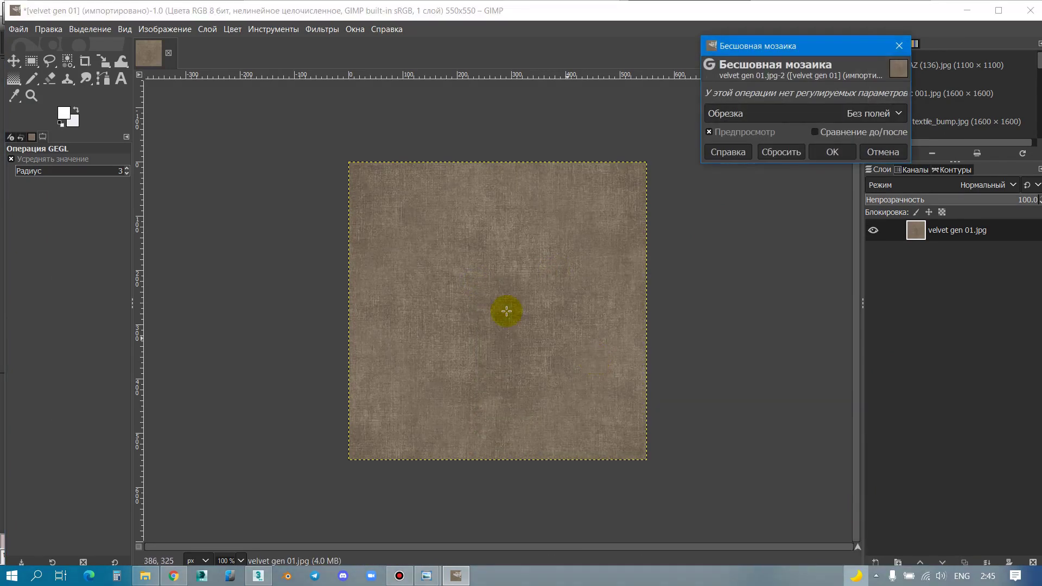
{"action": "scroll", "coordinate": [481, 286], "scroll_direction": "up", "scroll_amount": 1, "text": "ctrl"}
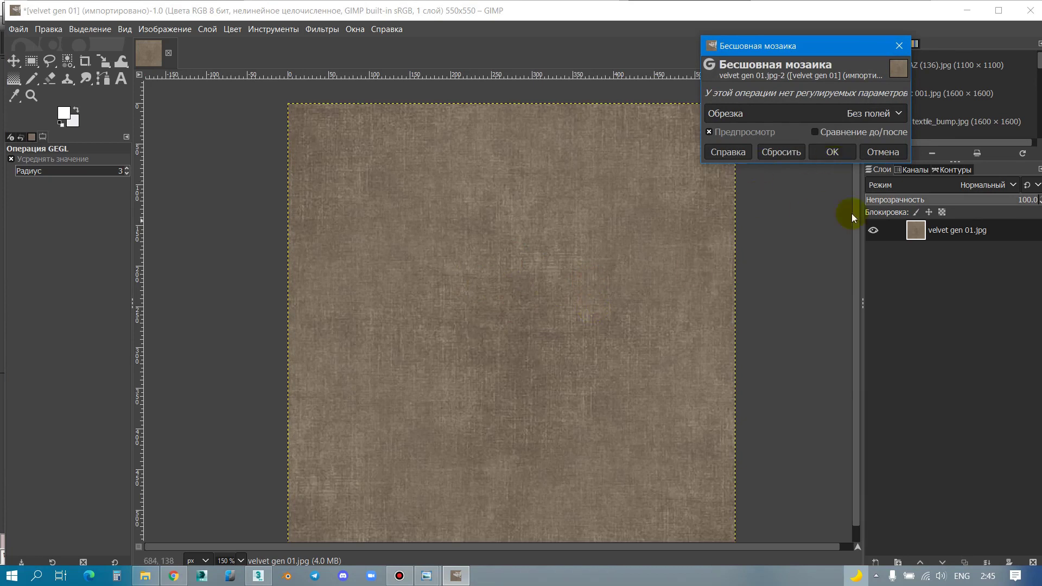
{"action": "left_click", "coordinate": [903, 155]}
Step: Duplicate the velvet texture layer
{"action": "right_click", "coordinate": [923, 231]}
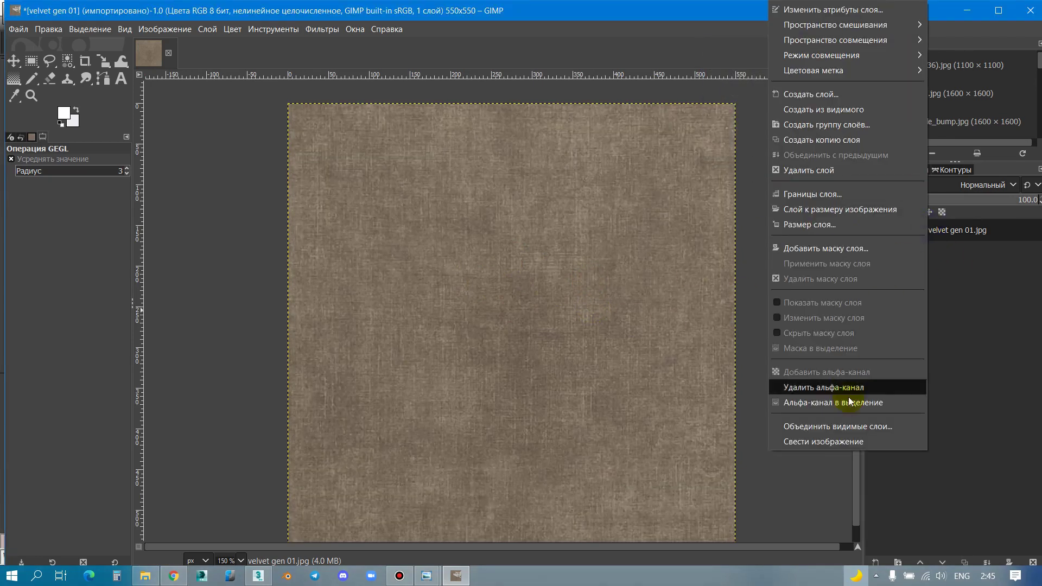
{"action": "left_click", "coordinate": [827, 94]}
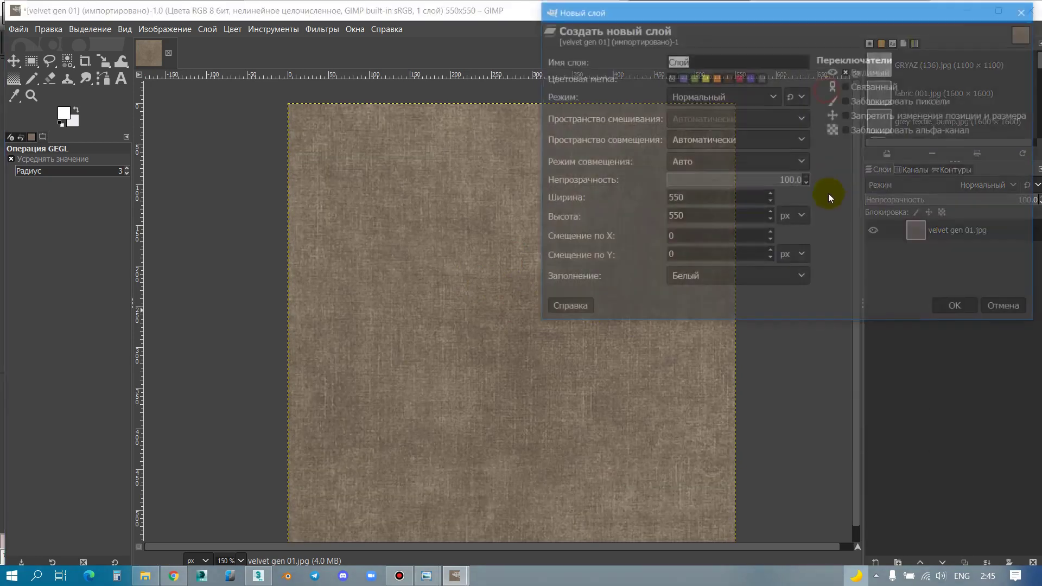
{"action": "left_click", "coordinate": [1001, 305]}
{"action": "right_click", "coordinate": [941, 233]}
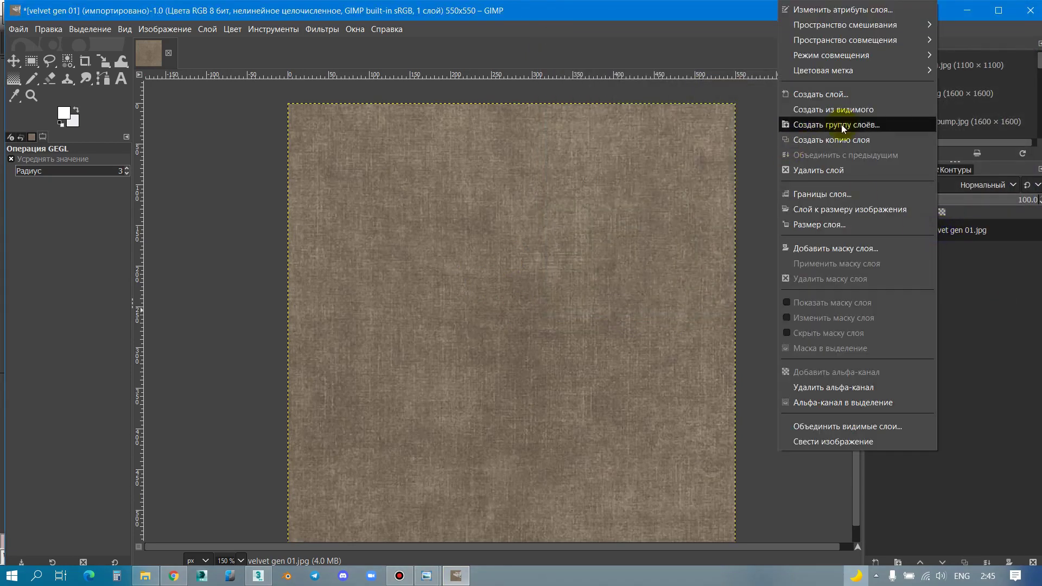
{"action": "left_click", "coordinate": [830, 141]}
Step: Apply Tile Seamless to the copy layer and toggle layer visibility to compare
{"action": "right_click", "coordinate": [511, 232]}
{"action": "mouse_move", "coordinate": [542, 370]}
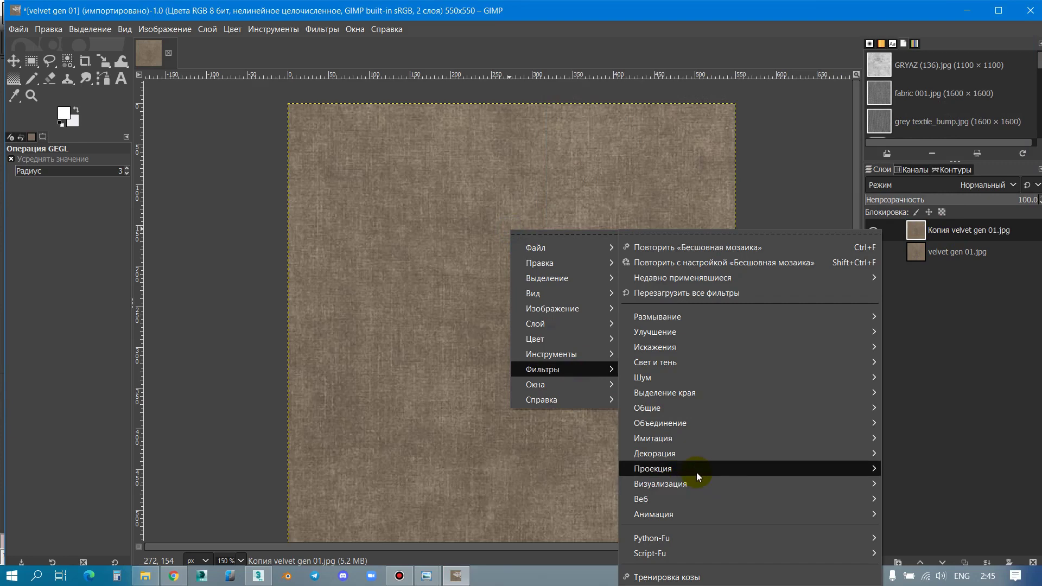
{"action": "mouse_move", "coordinate": [653, 468]}
{"action": "left_click", "coordinate": [939, 519]}
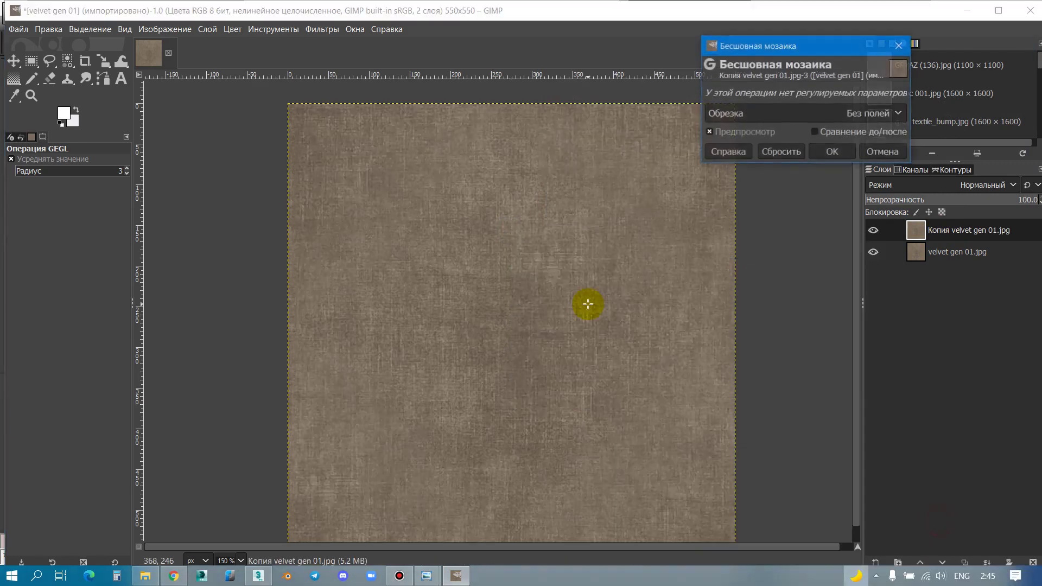
{"action": "left_click", "coordinate": [832, 154]}
{"action": "left_click", "coordinate": [873, 231]}
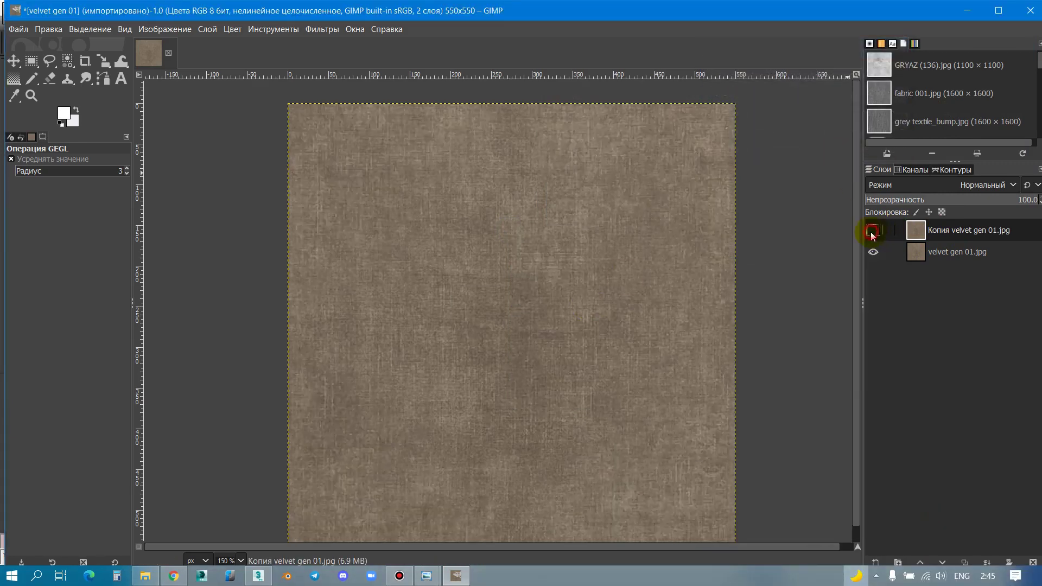
{"action": "left_click", "coordinate": [873, 231]}
{"action": "left_click", "coordinate": [873, 231]}
{"action": "left_click", "coordinate": [873, 230]}
{"action": "left_click", "coordinate": [873, 253]}
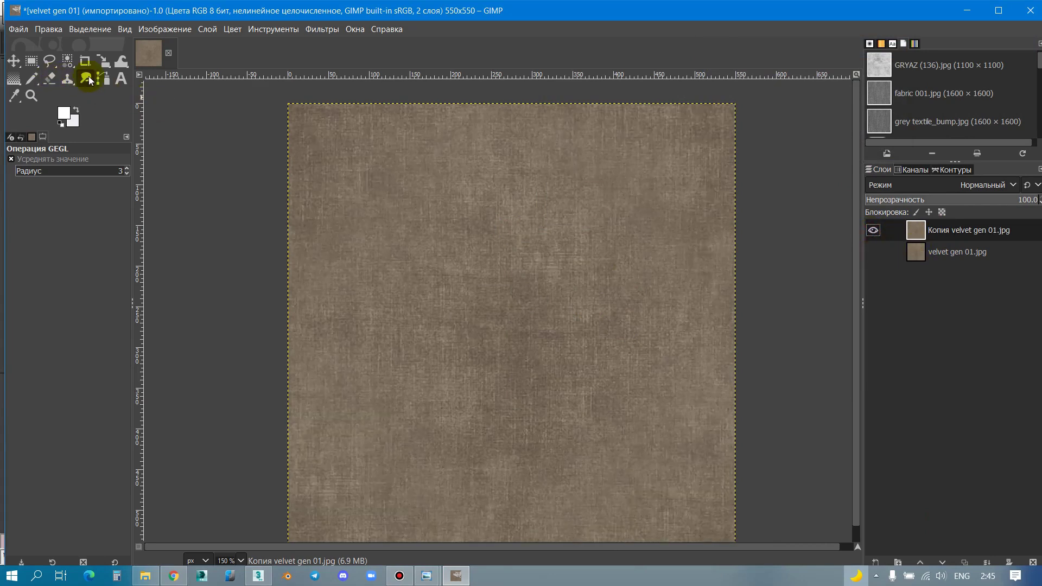
Step: Erase soft patches across the seamless copy with a 201-px eraser, checking the original underneath
{"action": "left_click", "coordinate": [51, 82]}
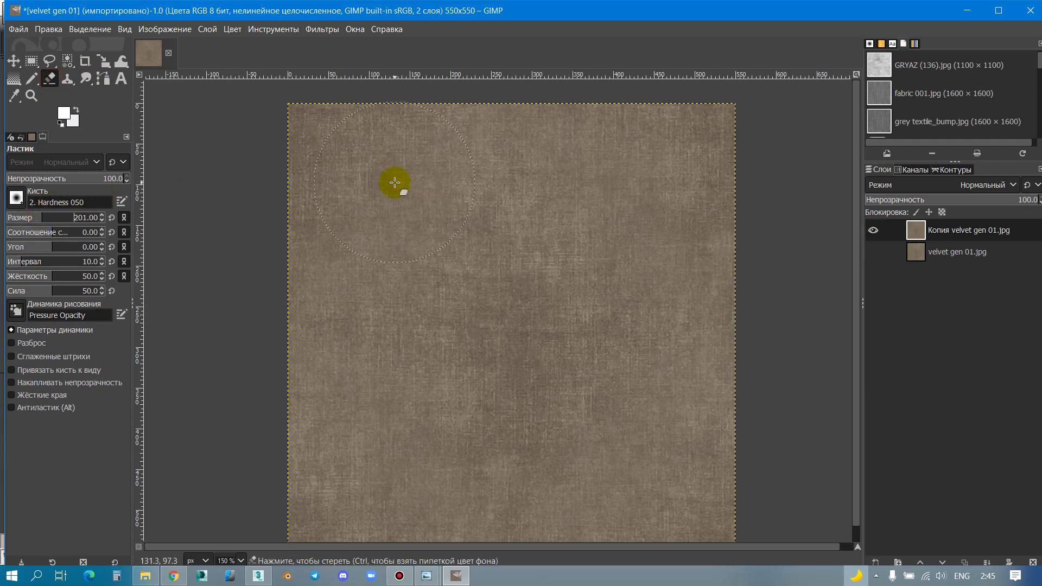
{"action": "left_click_drag", "start_coordinate": [405, 226], "coordinate": [591, 224]}
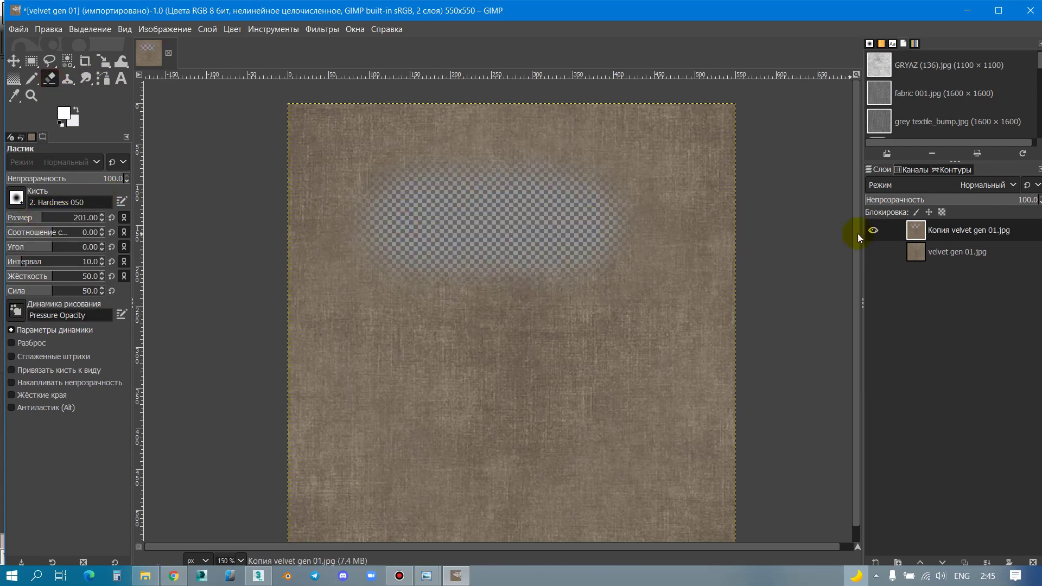
{"action": "left_click", "coordinate": [874, 252]}
{"action": "left_click", "coordinate": [874, 252]}
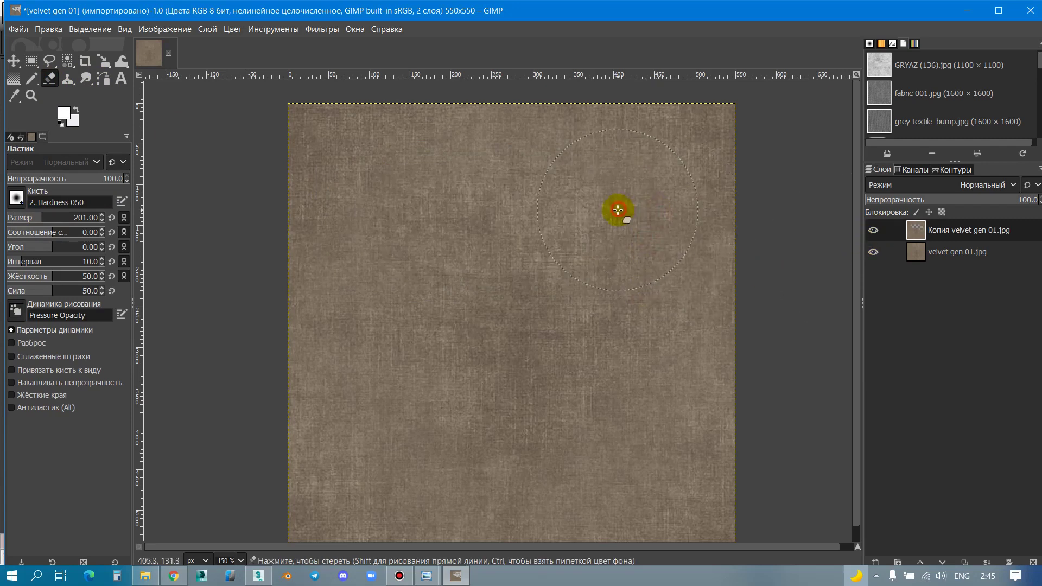
{"action": "left_click", "coordinate": [618, 210]}
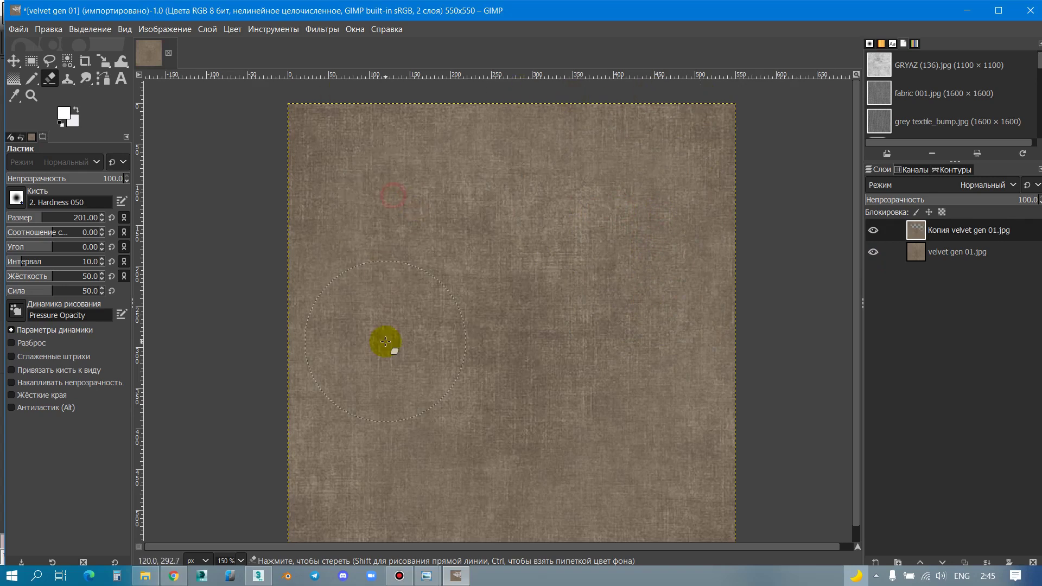
{"action": "left_click_drag", "start_coordinate": [365, 184], "coordinate": [370, 291]}
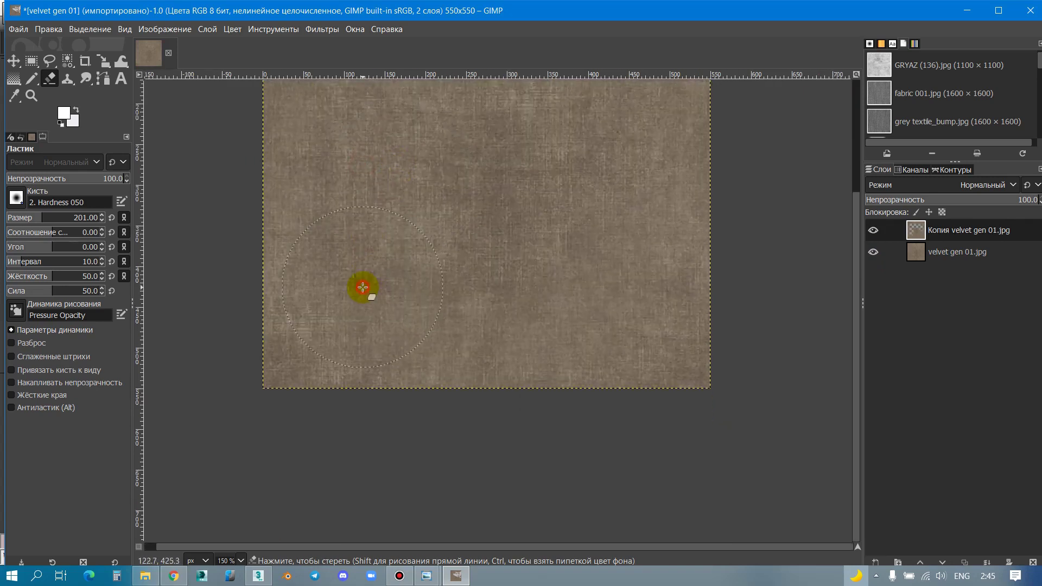
{"action": "mouse_move", "coordinate": [435, 293]}
{"action": "left_mouse_down"}
{"action": "mouse_move", "coordinate": [474, 292]}
{"action": "mouse_move", "coordinate": [459, 255]}
{"action": "mouse_move", "coordinate": [356, 444]}
{"action": "mouse_move", "coordinate": [353, 351]}
{"action": "mouse_move", "coordinate": [439, 205]}
{"action": "mouse_move", "coordinate": [509, 228]}
{"action": "mouse_move", "coordinate": [918, 248]}
{"action": "left_mouse_up"}
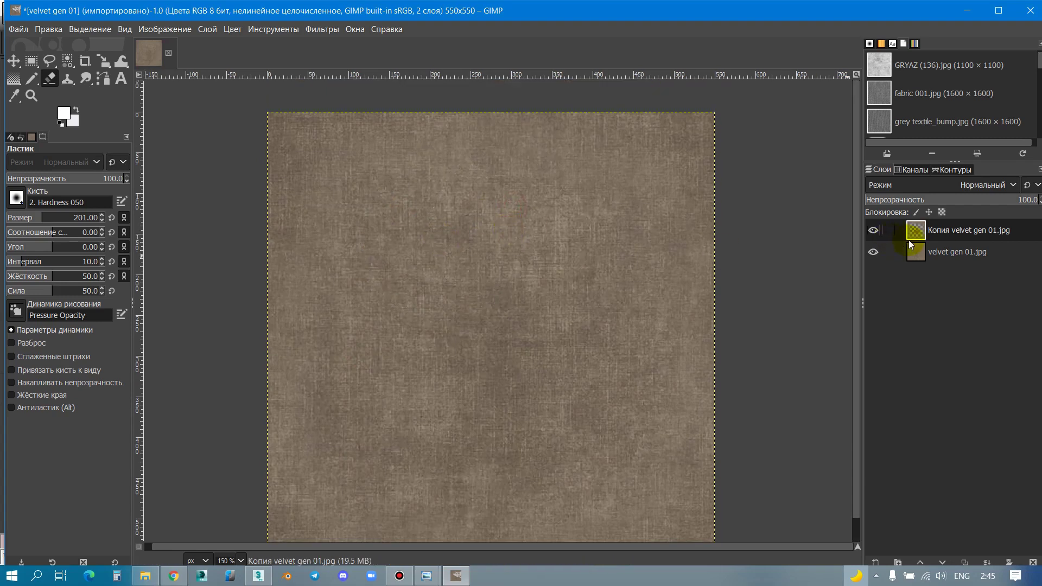
Step: Merge the visible layers into a single layer
{"action": "right_click", "coordinate": [912, 246]}
{"action": "left_click", "coordinate": [822, 430]}
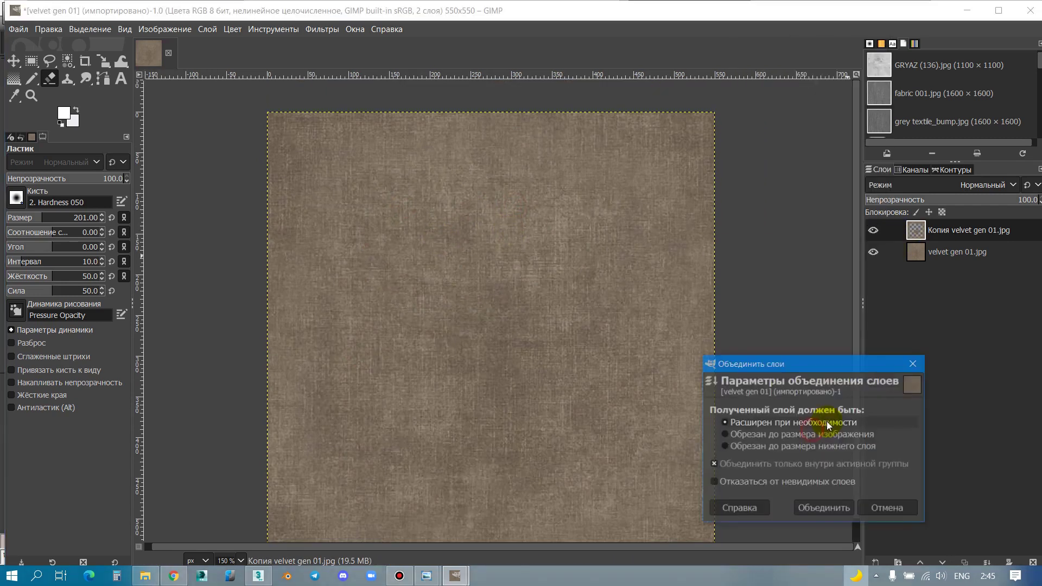
{"action": "left_click", "coordinate": [823, 507]}
Step: Sharpen the texture with Unsharp Mask at radius 0.810 and amount 0.165
{"action": "right_click", "coordinate": [471, 248]}
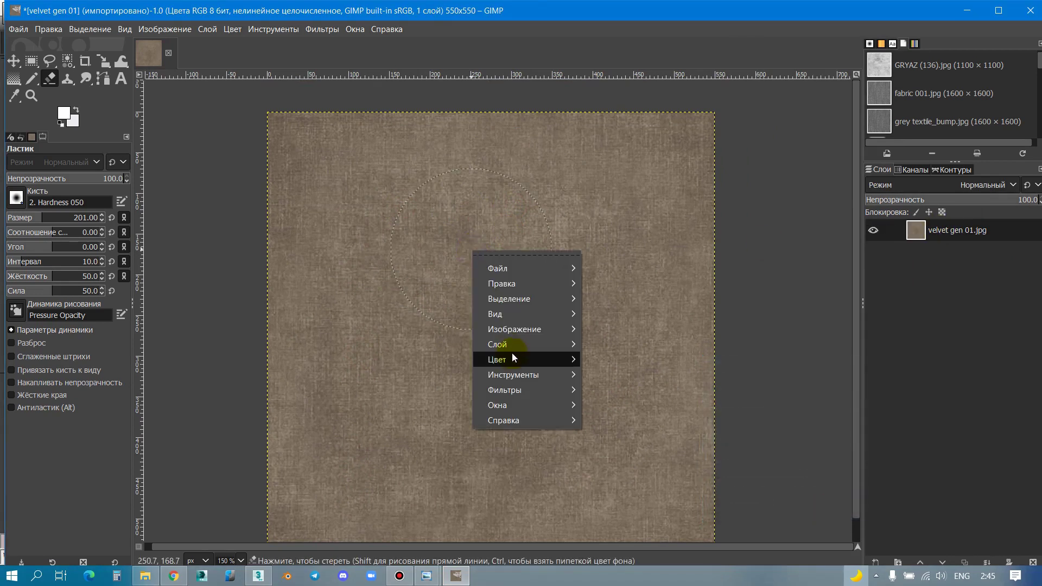
{"action": "mouse_move", "coordinate": [505, 390]}
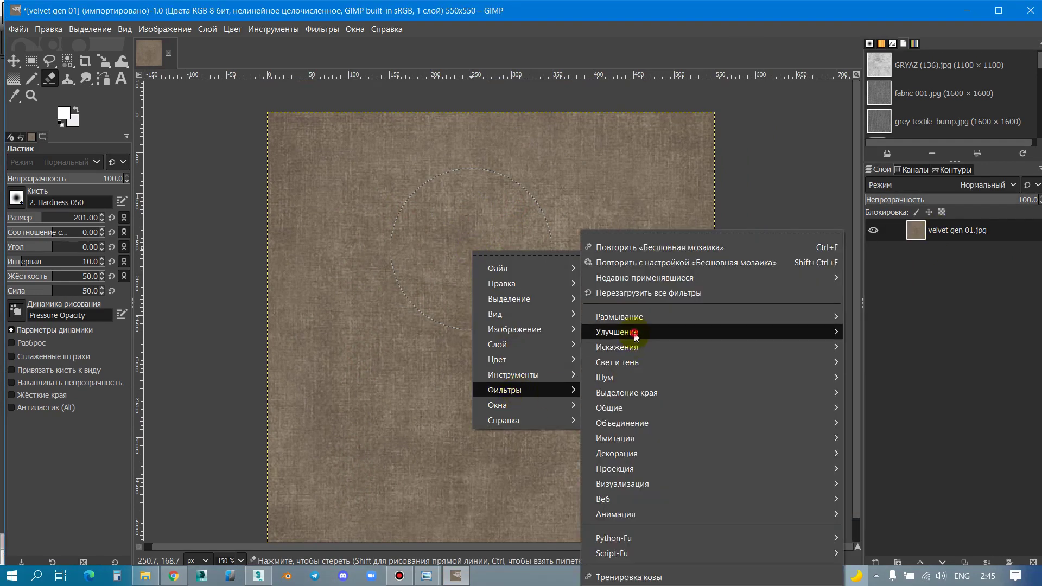
{"action": "mouse_move", "coordinate": [617, 332]}
{"action": "left_click", "coordinate": [923, 433]}
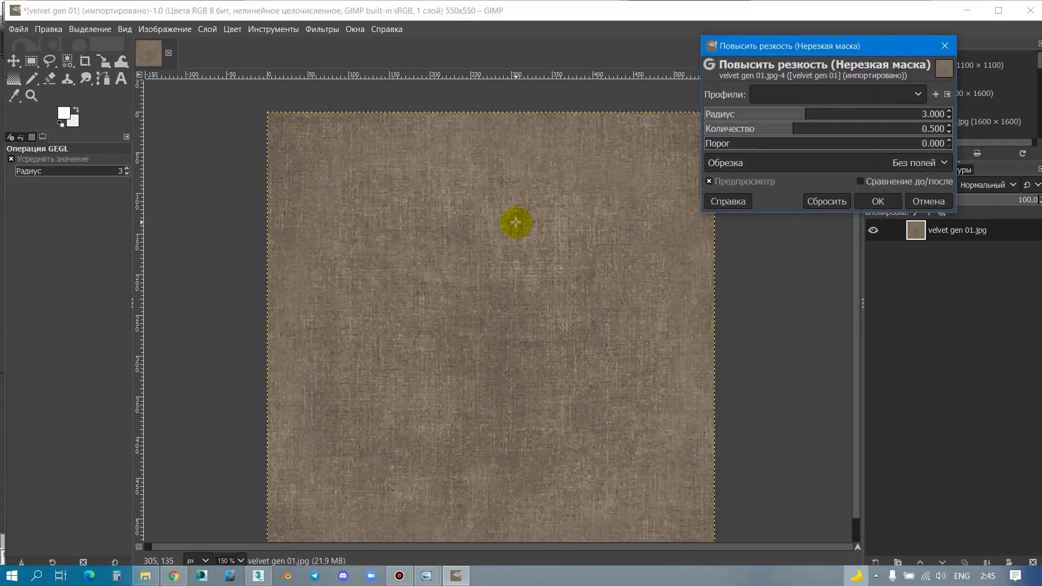
{"action": "scroll", "coordinate": [516, 222], "scroll_direction": "up", "scroll_amount": 3, "text": "ctrl"}
{"action": "scroll", "coordinate": [692, 239], "scroll_direction": "down", "scroll_amount": 2, "text": "ctrl"}
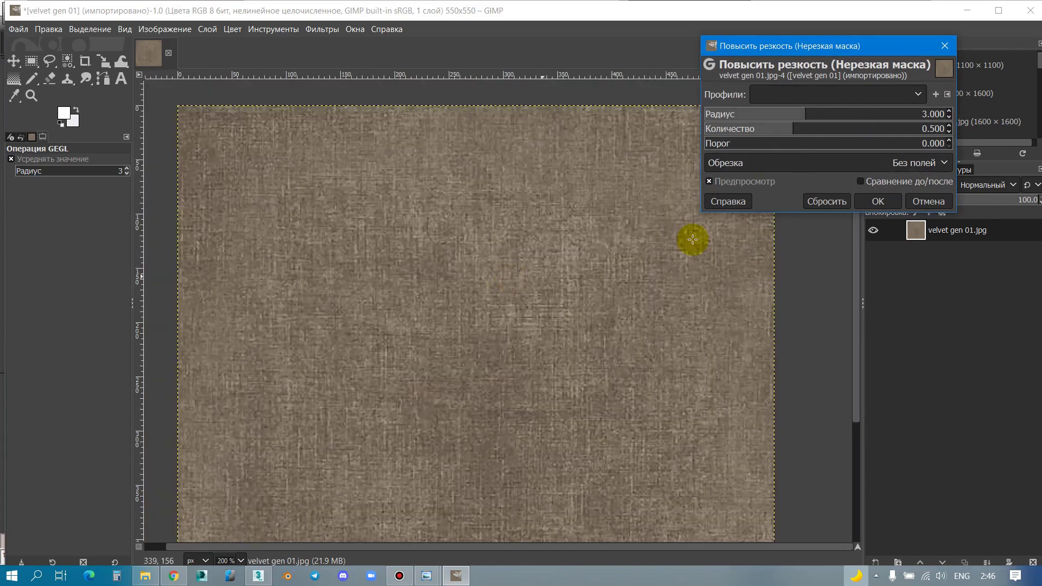
{"action": "left_click", "coordinate": [863, 184]}
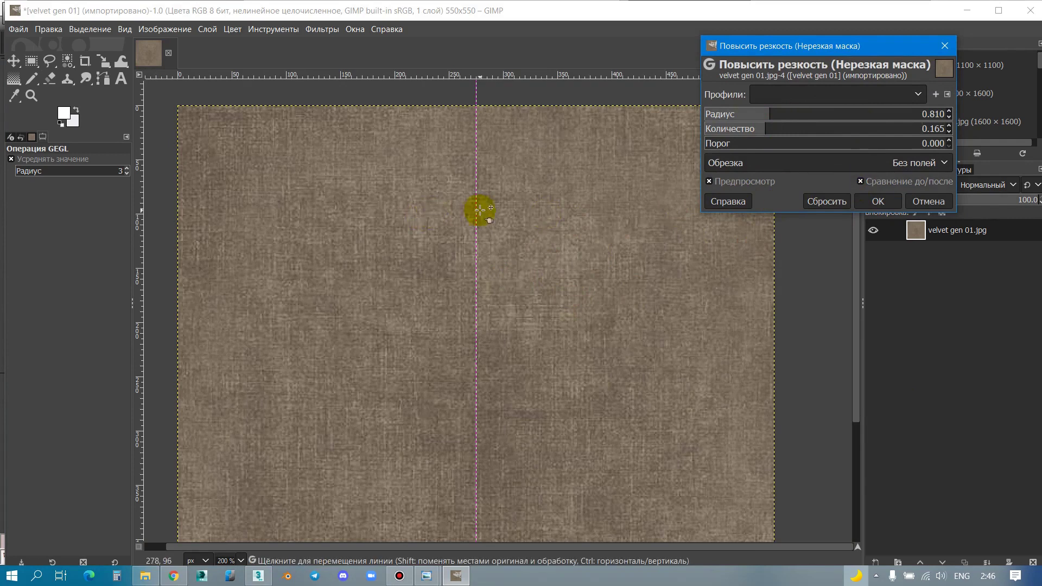
{"action": "left_click_drag", "start_coordinate": [474, 212], "coordinate": [614, 234]}
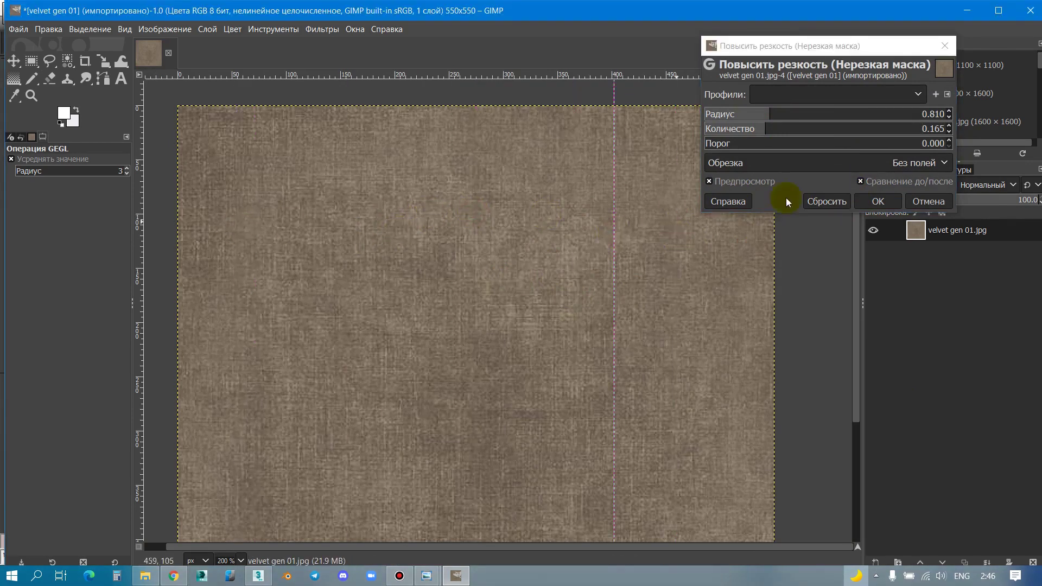
{"action": "left_click", "coordinate": [870, 204]}
{"action": "scroll", "coordinate": [432, 201], "scroll_direction": "down", "scroll_amount": 1, "text": "ctrl"}
{"action": "right_click", "coordinate": [434, 217]}
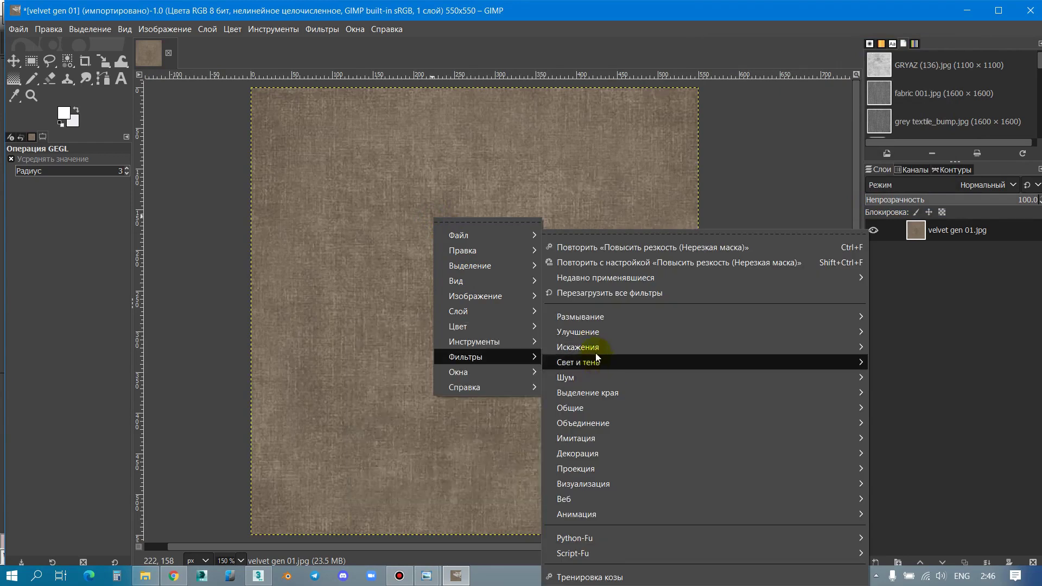
{"action": "mouse_move", "coordinate": [487, 326]}
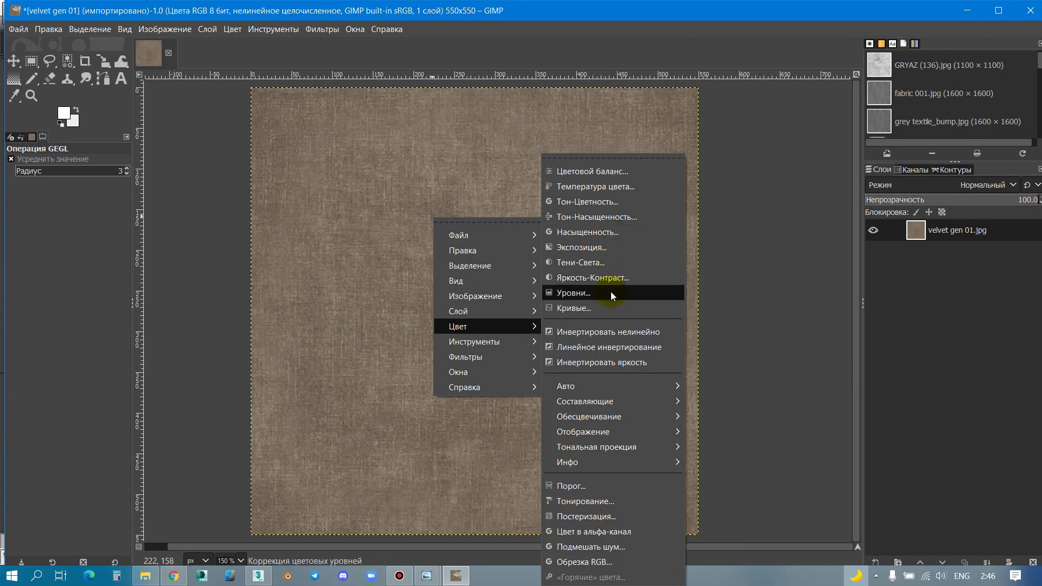
Step: Desaturate the velvet texture fully to grey with Hue-Saturation
{"action": "left_click", "coordinate": [617, 218]}
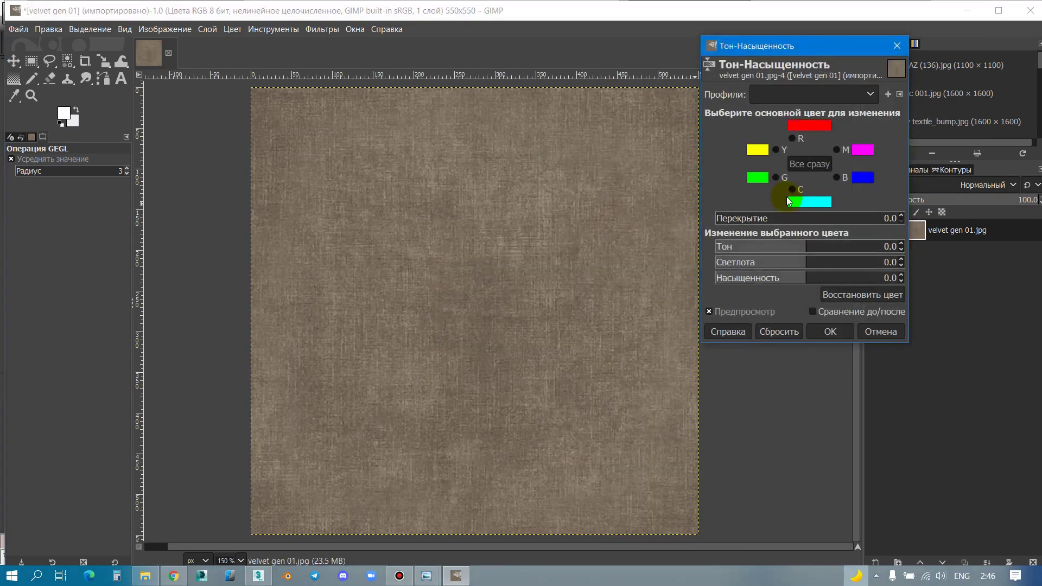
{"action": "left_click_drag", "start_coordinate": [804, 283], "coordinate": [661, 284]}
{"action": "left_click", "coordinate": [829, 332]}
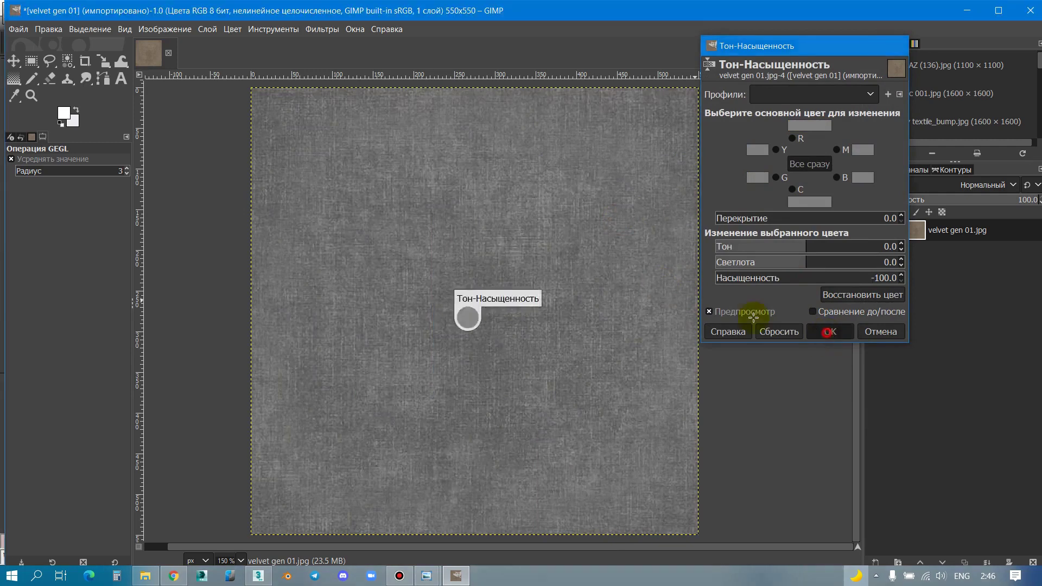
{"action": "right_click", "coordinate": [489, 247]}
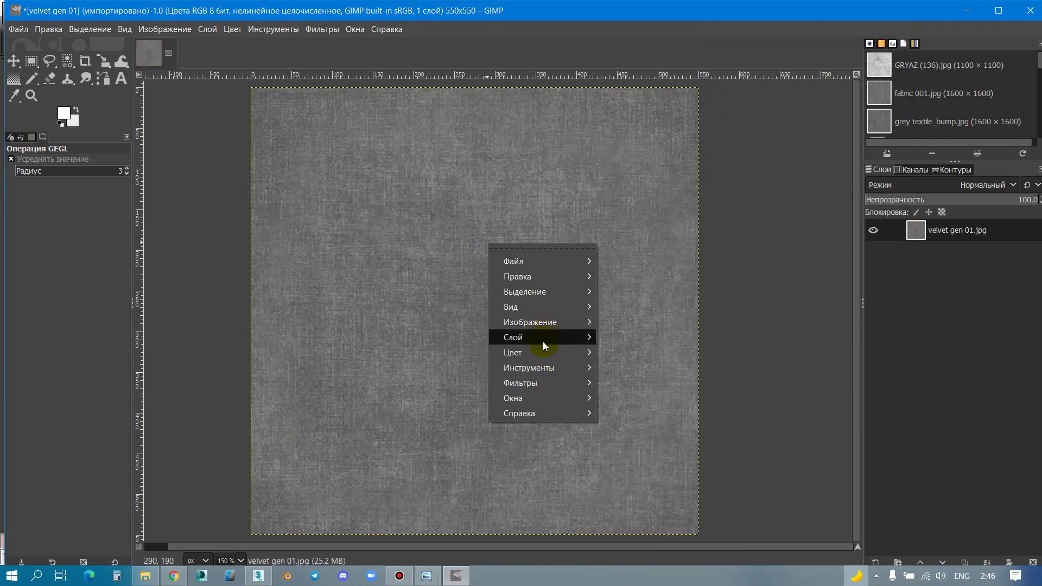
{"action": "left_click", "coordinate": [642, 307]}
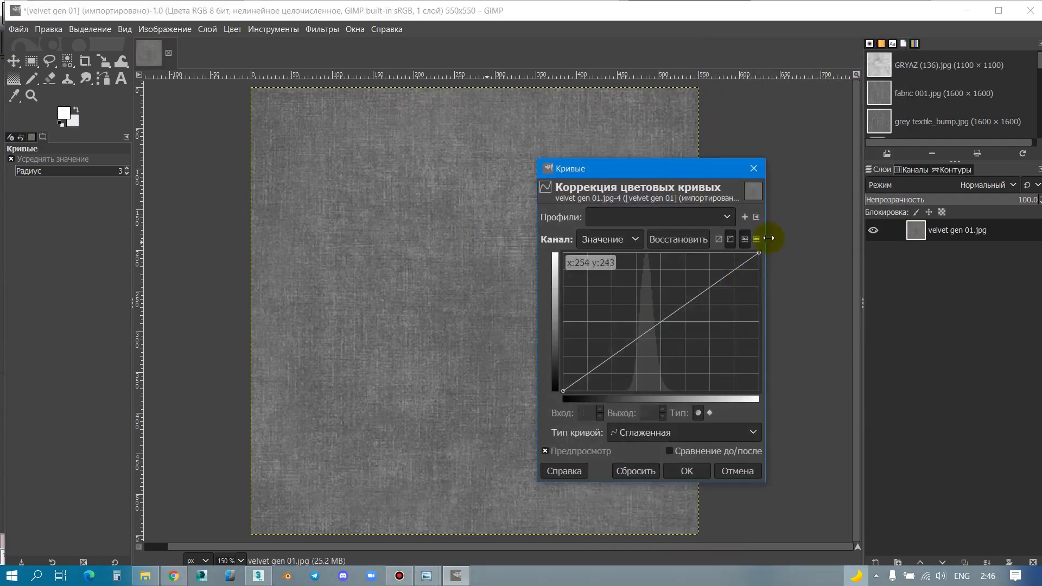
{"action": "left_click", "coordinate": [750, 172]}
Step: Apply Levels with black input 49 and white input 161
{"action": "right_click", "coordinate": [558, 196]}
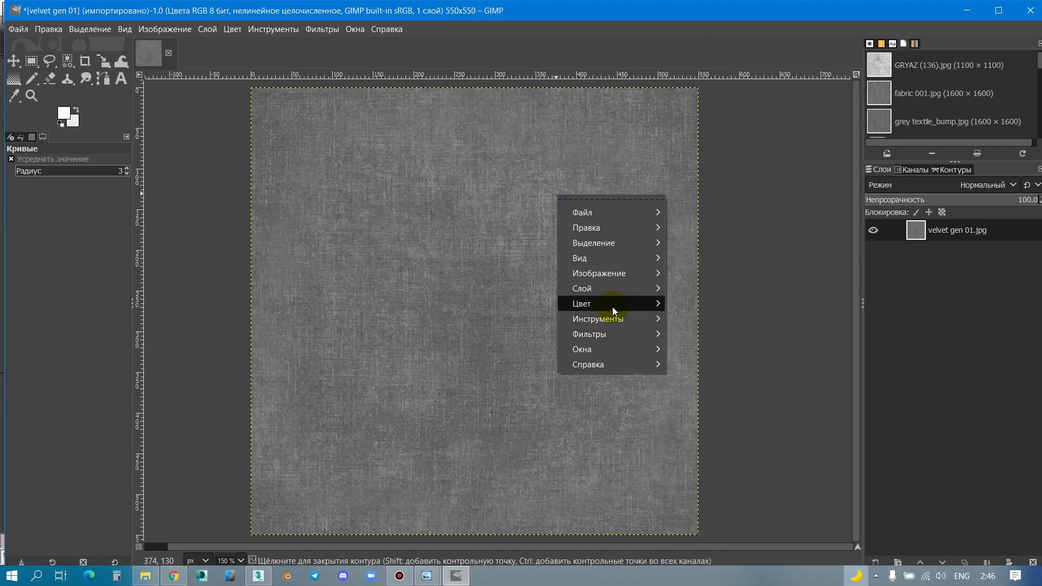
{"action": "mouse_move", "coordinate": [581, 304]}
{"action": "left_click", "coordinate": [712, 290]}
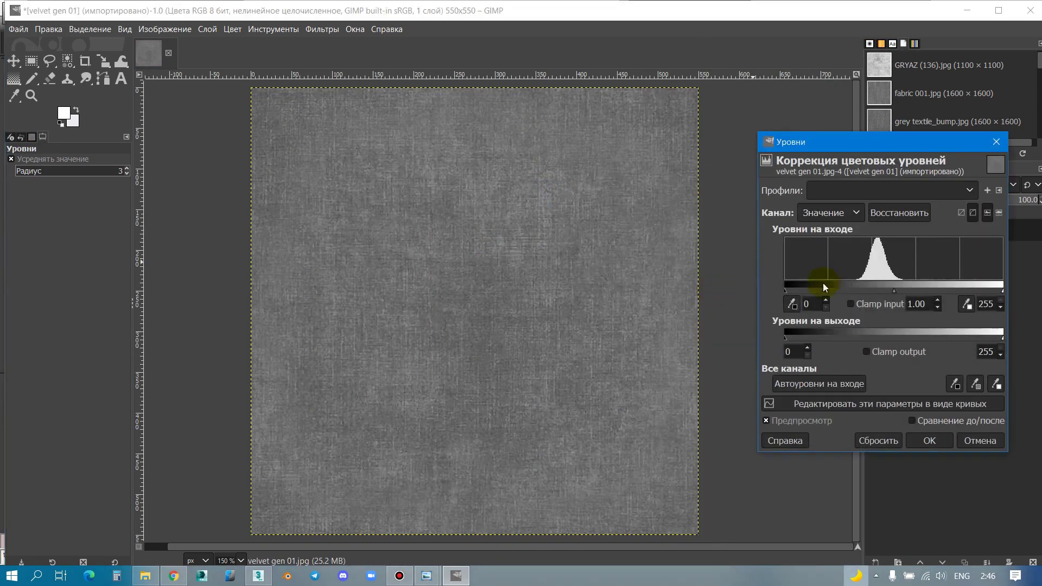
{"action": "left_click_drag", "start_coordinate": [792, 288], "coordinate": [817, 288]}
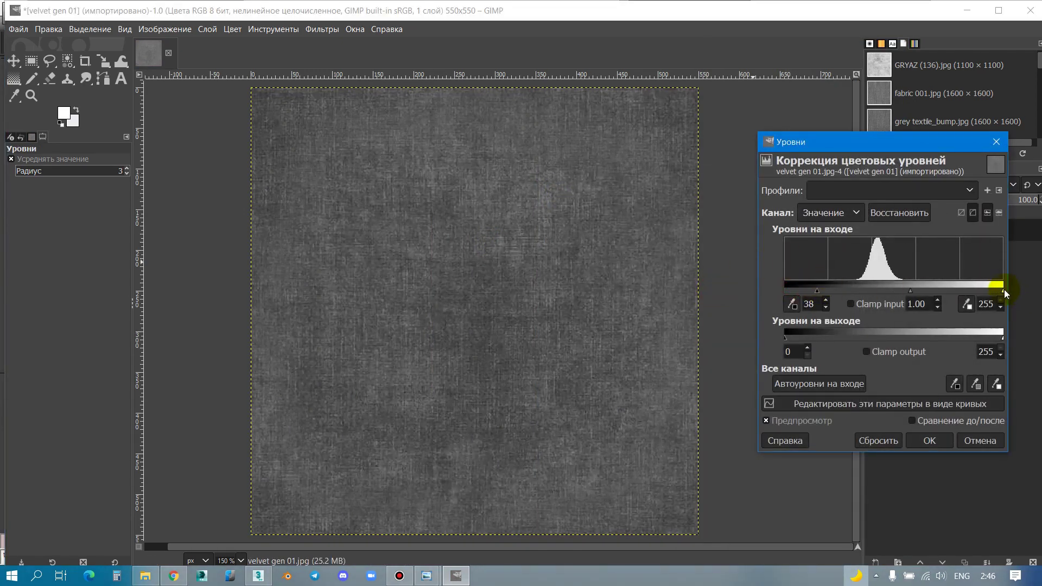
{"action": "left_click_drag", "start_coordinate": [1001, 292], "coordinate": [923, 289]}
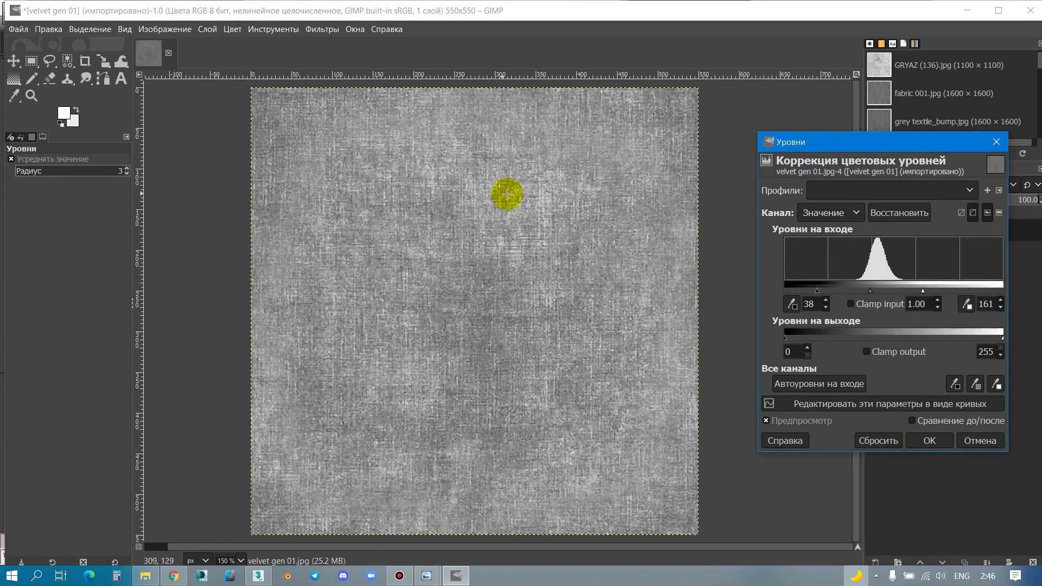
{"action": "left_click_drag", "start_coordinate": [820, 293], "coordinate": [829, 295]}
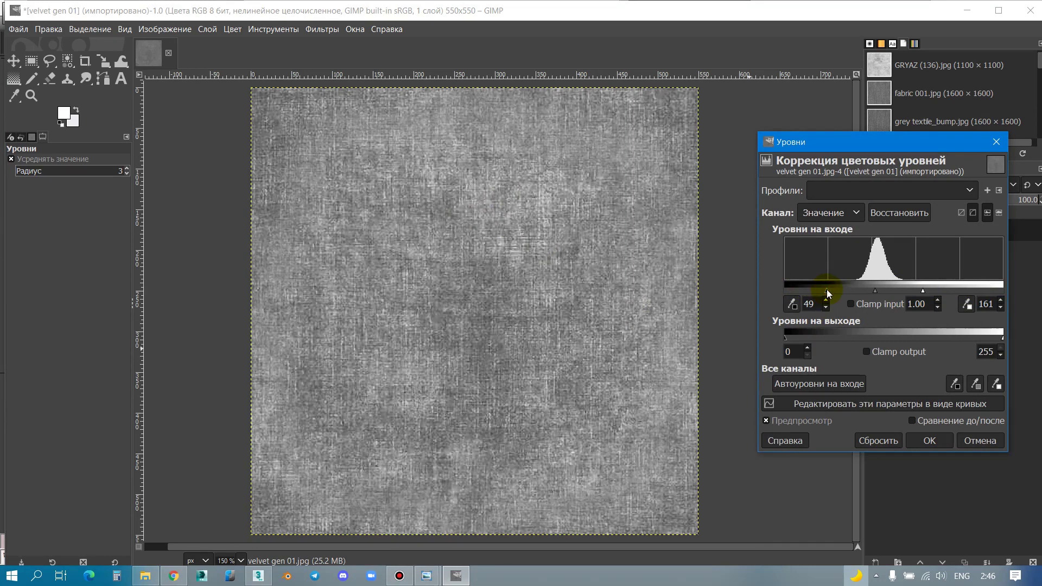
{"action": "left_click", "coordinate": [943, 440]}
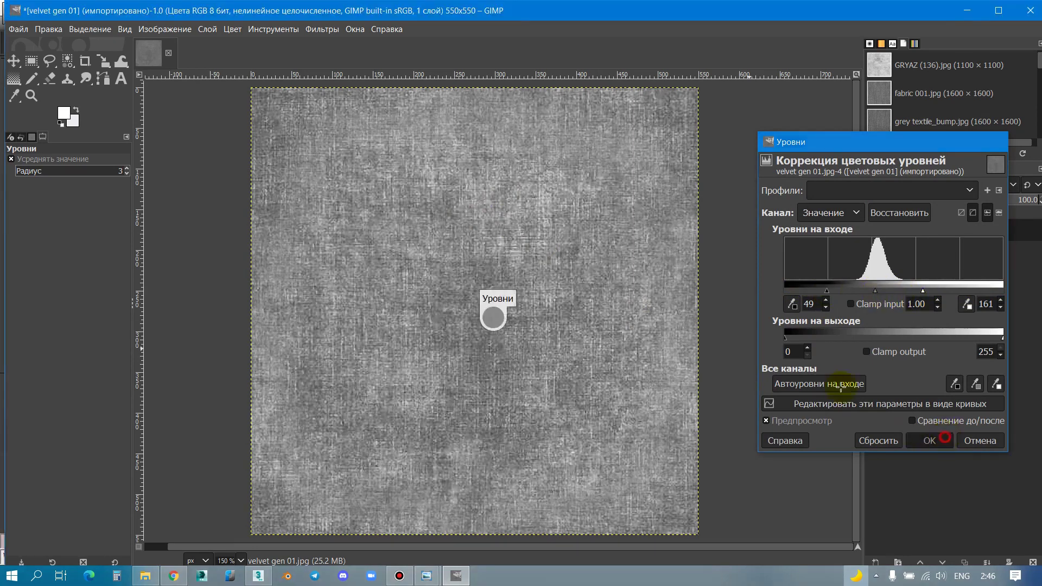
{"action": "key", "text": "ctrl+shift+e"}
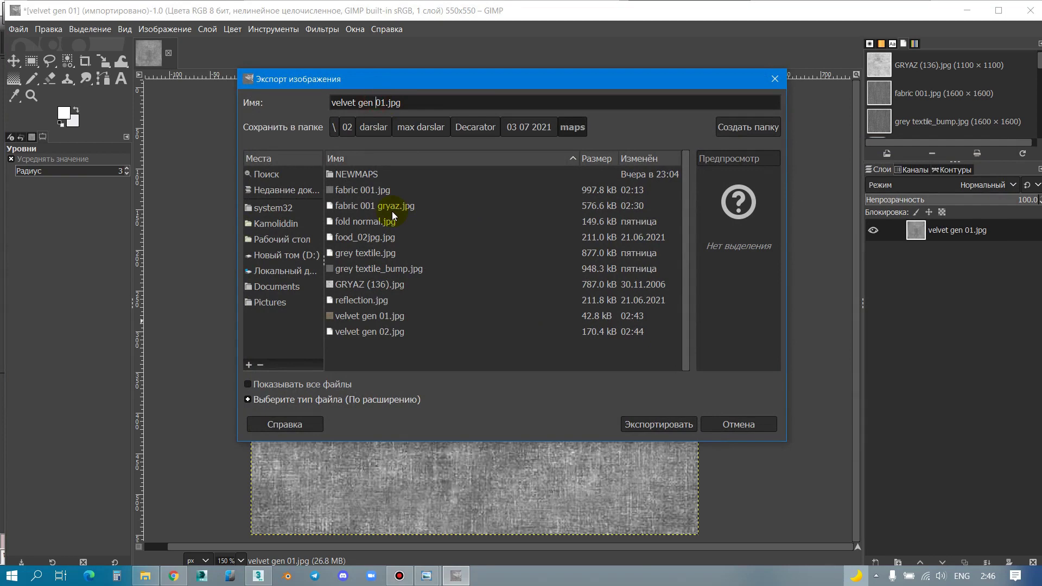
Step: Export as velvet gen wb01.jpg at quality 90, then quit GIMP discarding changes
{"action": "type", "text": "wb"}
{"action": "key", "text": "Return"}
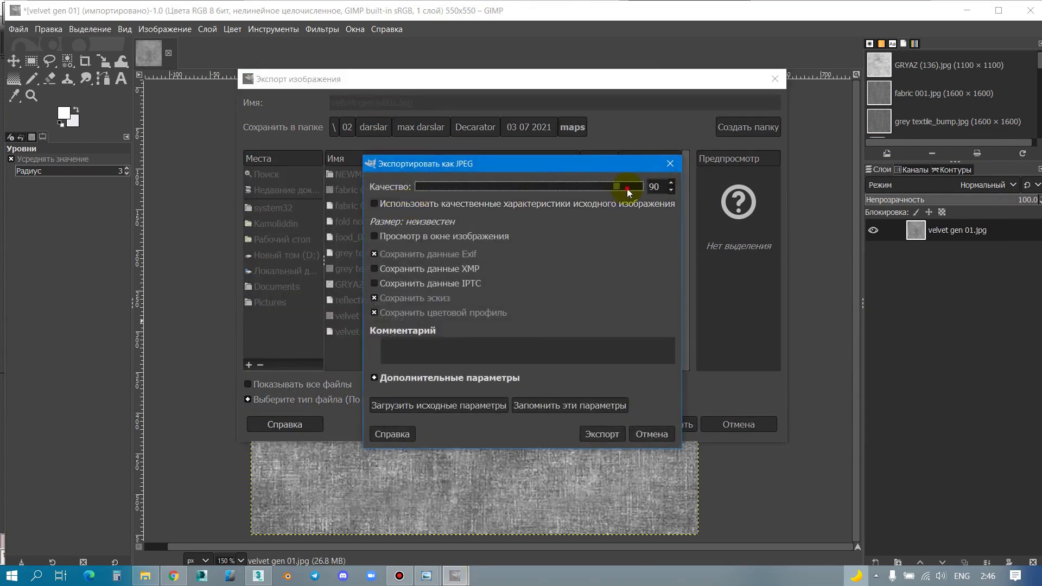
{"action": "left_click", "coordinate": [602, 433]}
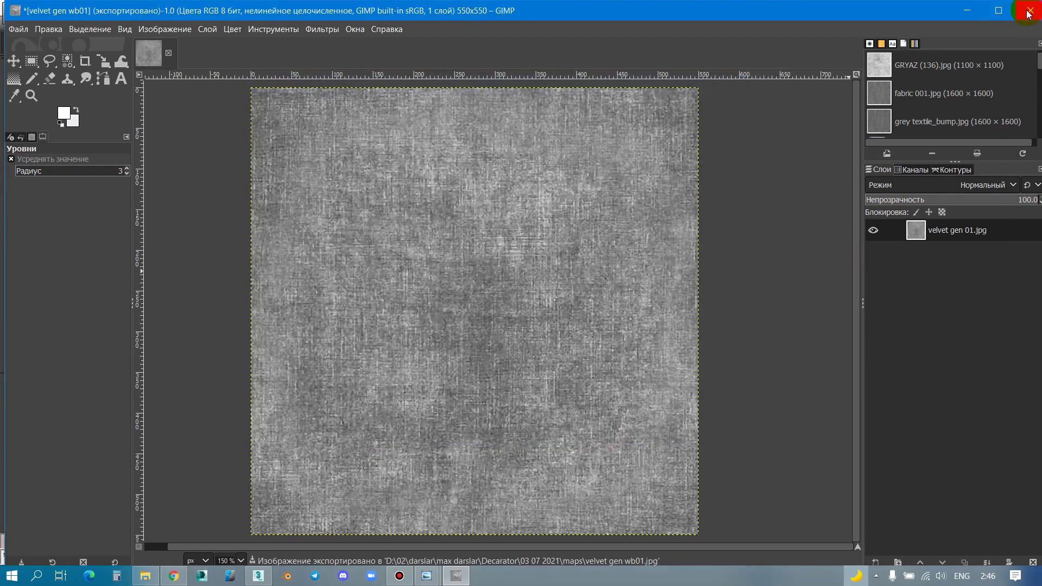
{"action": "left_click", "coordinate": [1028, 13]}
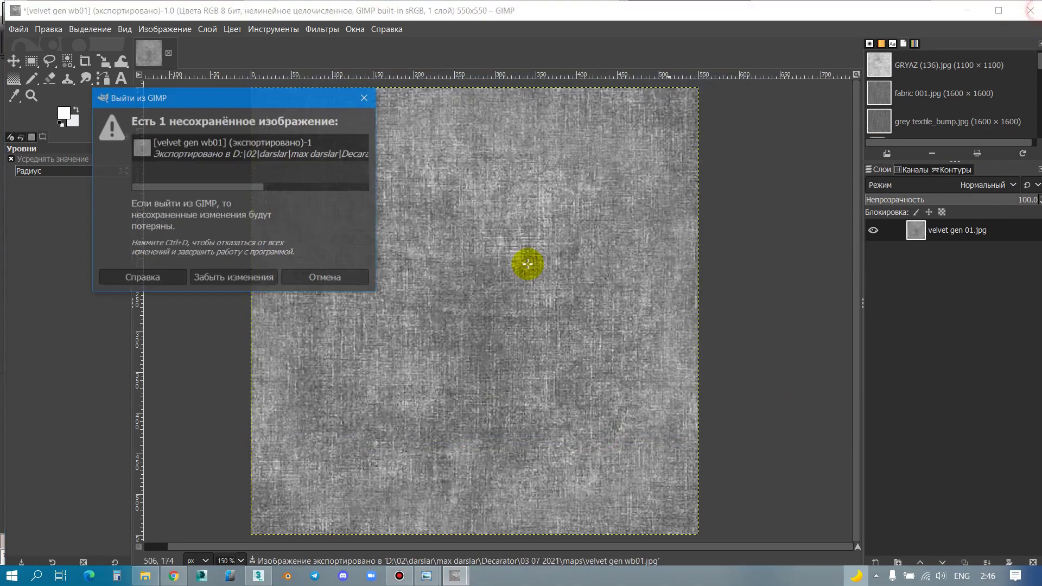
{"action": "left_click", "coordinate": [257, 279]}
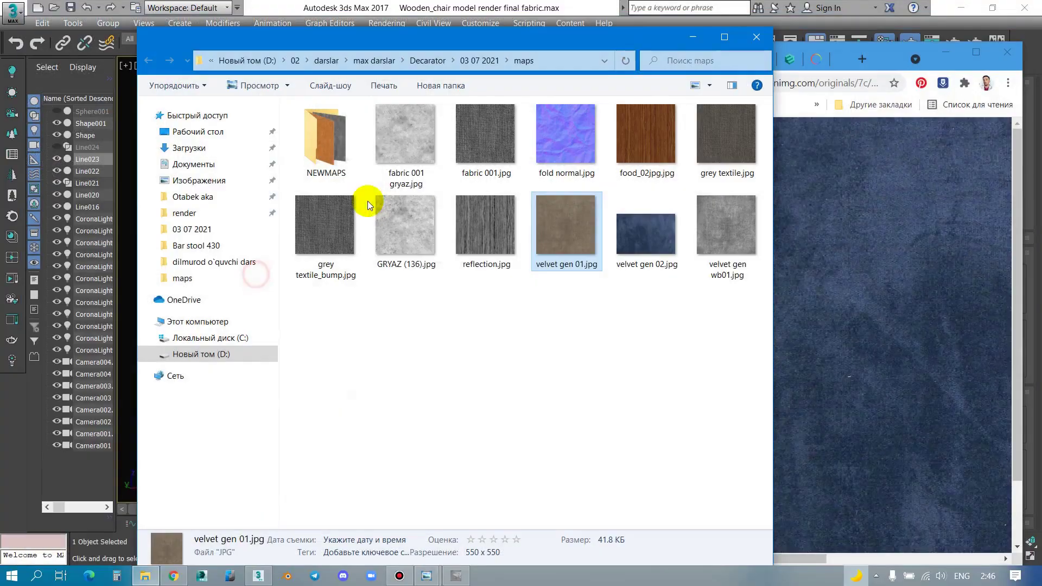
Step: Return to 3ds Max and start an interactive Corona render of the chair
{"action": "left_click", "coordinate": [693, 37]}
{"action": "left_click", "coordinate": [570, 7]}
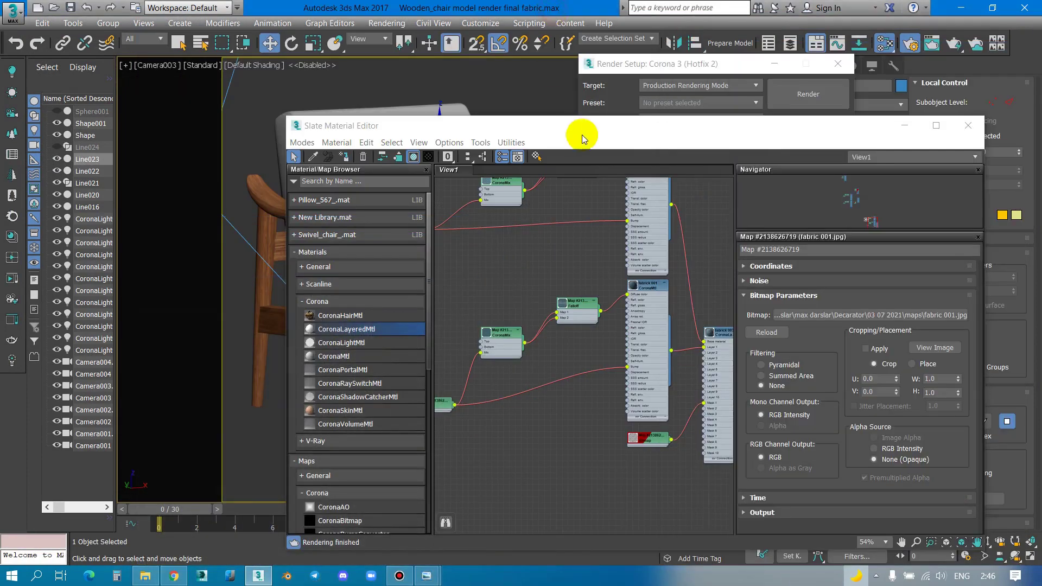
{"action": "left_click_drag", "start_coordinate": [590, 137], "coordinate": [609, 84]}
{"action": "scroll", "coordinate": [600, 275], "scroll_direction": "down", "scroll_amount": 5}
{"action": "scroll", "coordinate": [601, 275], "scroll_direction": "down", "scroll_amount": 5}
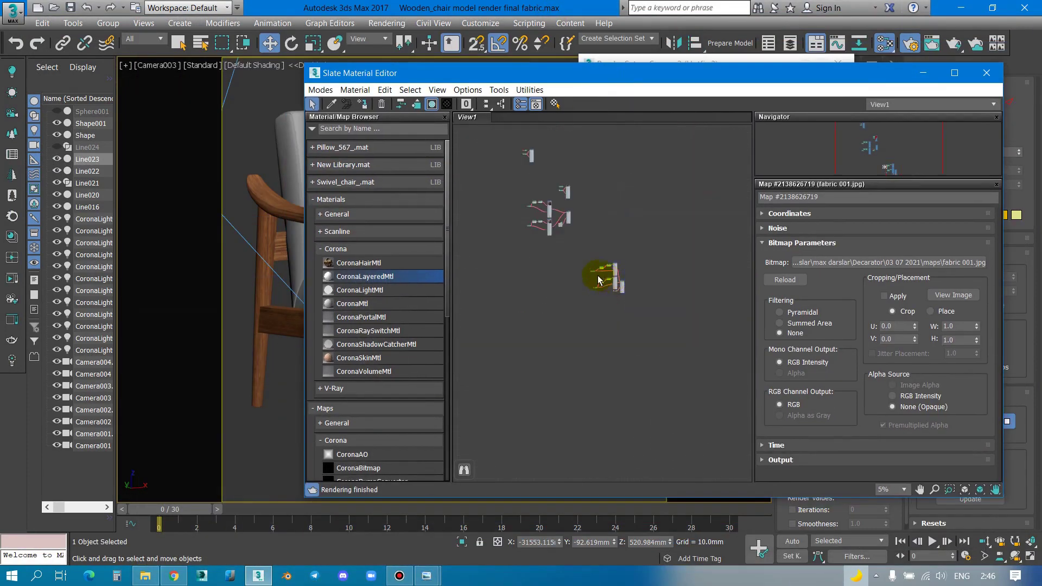
{"action": "scroll", "coordinate": [600, 274], "scroll_direction": "up", "scroll_amount": 5}
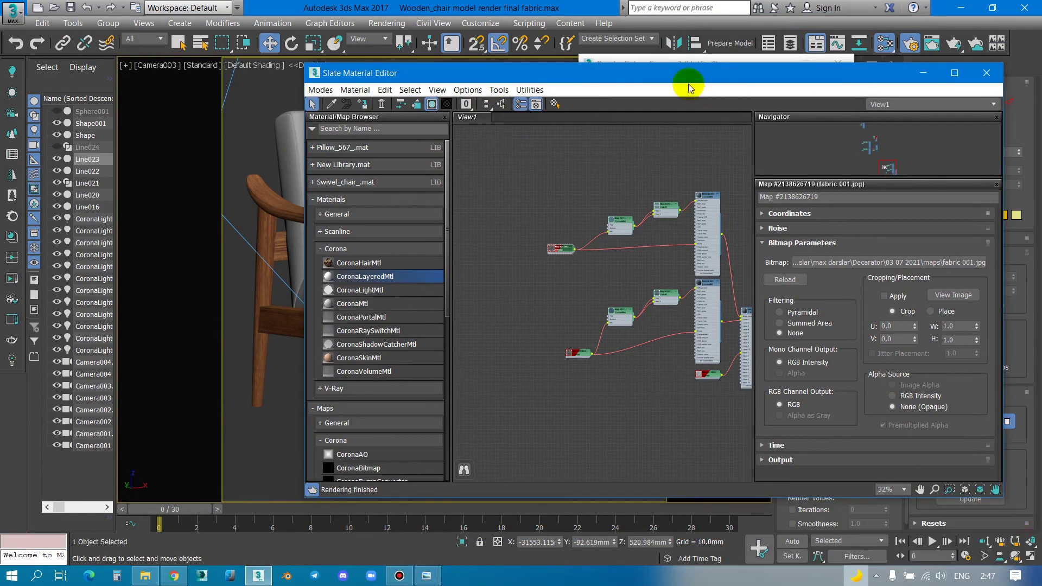
{"action": "mouse_move", "coordinate": [652, 63]}
{"action": "left_mouse_down"}
{"action": "mouse_move", "coordinate": [463, 61]}
{"action": "mouse_move", "coordinate": [583, 60]}
{"action": "left_mouse_up"}
{"action": "left_click", "coordinate": [683, 190]}
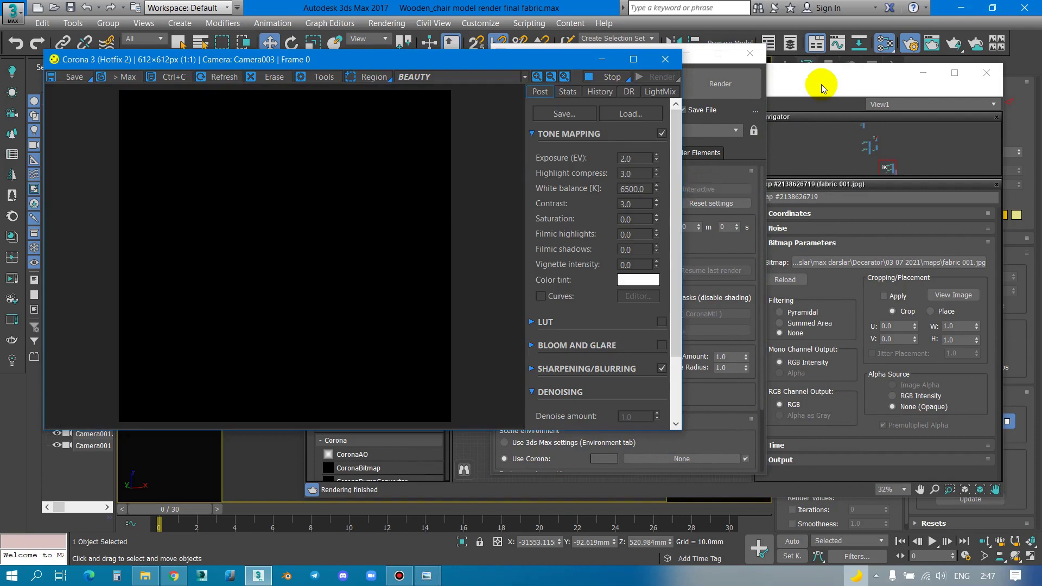
Step: Move the Material Editor off the render and zoom in on the teal fabric
{"action": "left_click", "coordinate": [822, 87]}
{"action": "left_click_drag", "start_coordinate": [602, 74], "coordinate": [719, 79]}
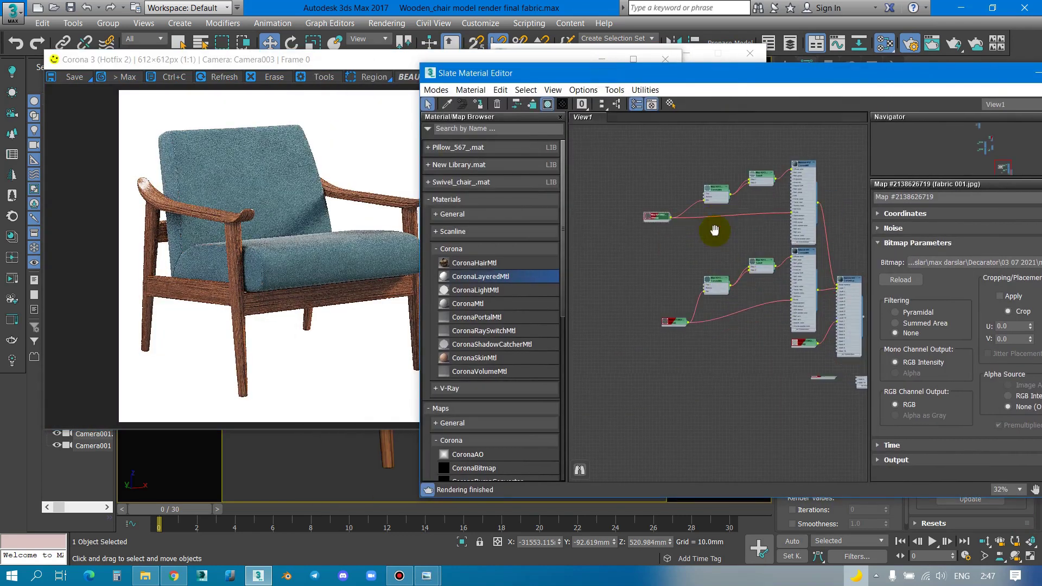
{"action": "scroll", "coordinate": [679, 232], "scroll_direction": "up", "scroll_amount": 3}
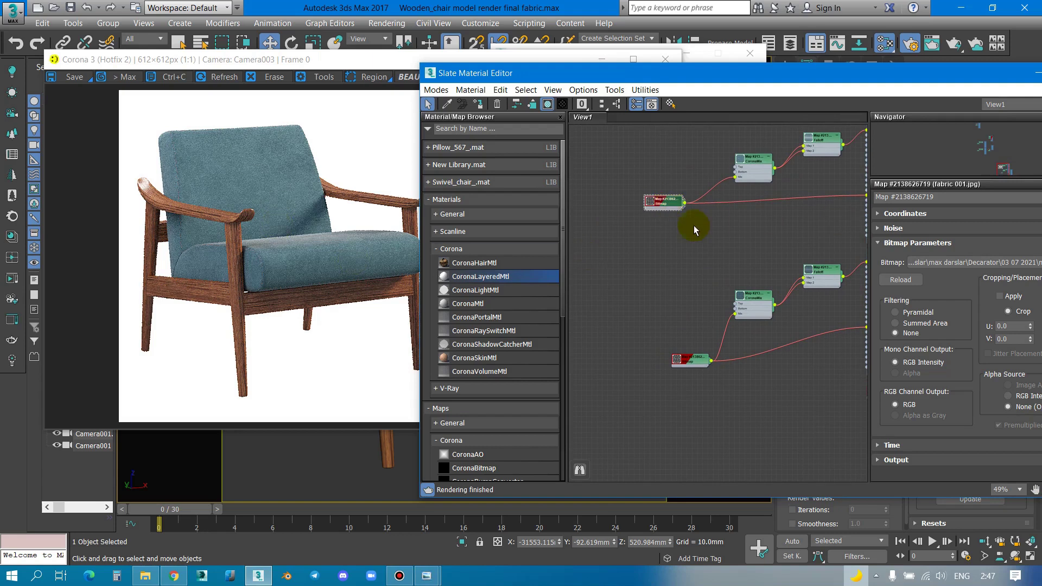
{"action": "scroll", "coordinate": [695, 231], "scroll_direction": "down", "scroll_amount": 5}
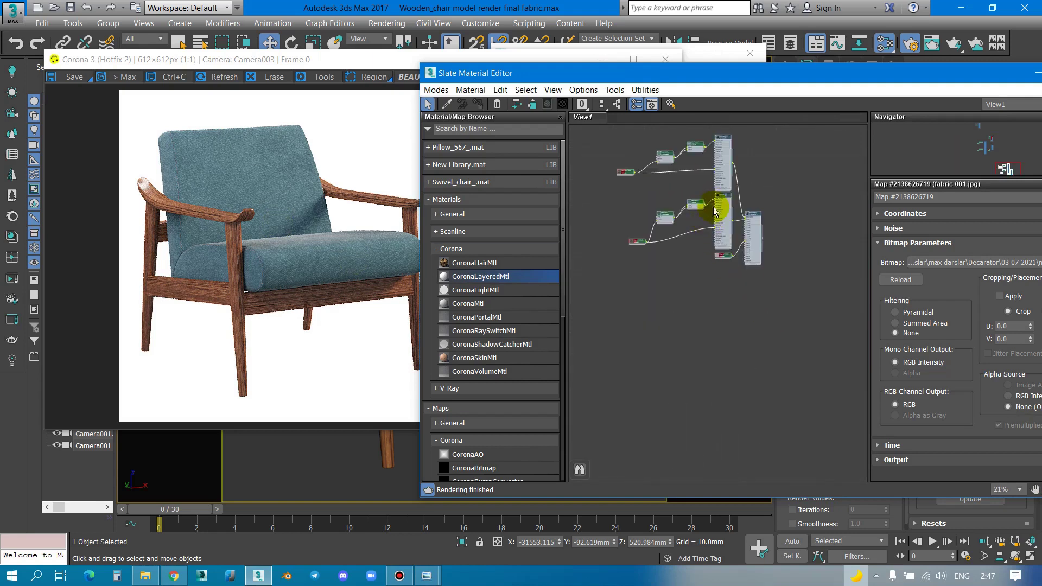
{"action": "scroll", "coordinate": [715, 211], "scroll_direction": "down", "scroll_amount": 3}
{"action": "scroll", "coordinate": [718, 213], "scroll_direction": "down", "scroll_amount": 2}
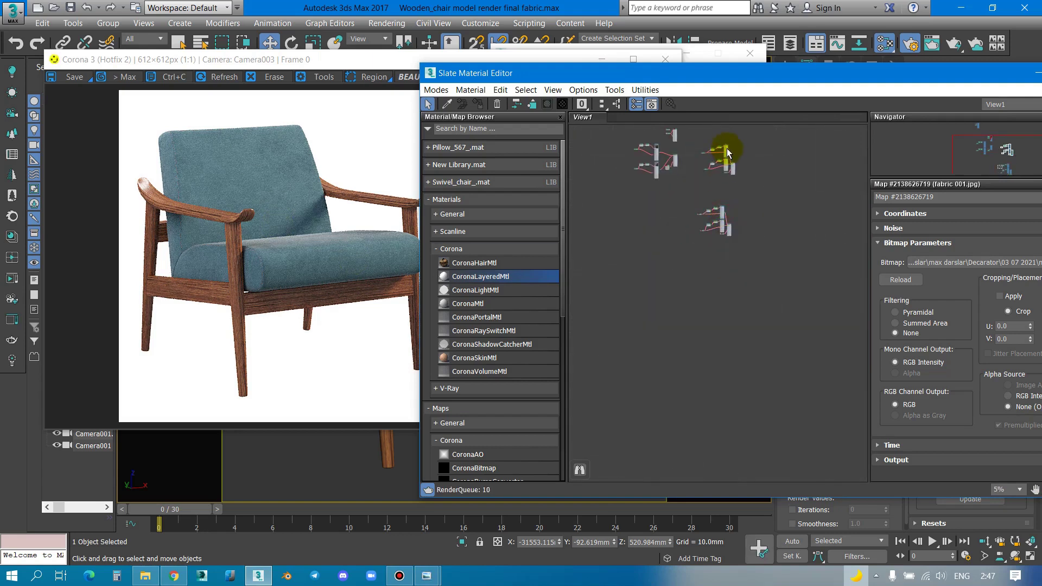
{"action": "scroll", "coordinate": [729, 199], "scroll_direction": "up", "scroll_amount": 2}
{"action": "scroll", "coordinate": [724, 216], "scroll_direction": "up", "scroll_amount": 3}
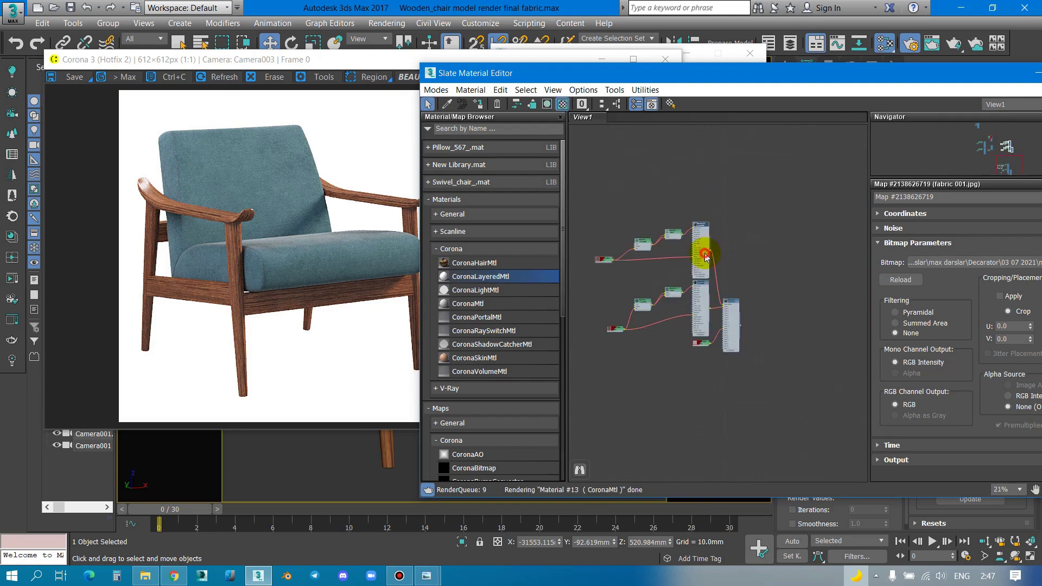
Step: Inspect the fabric closely in the Corona VFB, then close the render window
{"action": "left_click", "coordinate": [233, 205]}
{"action": "scroll", "coordinate": [246, 216], "scroll_direction": "up", "scroll_amount": 1}
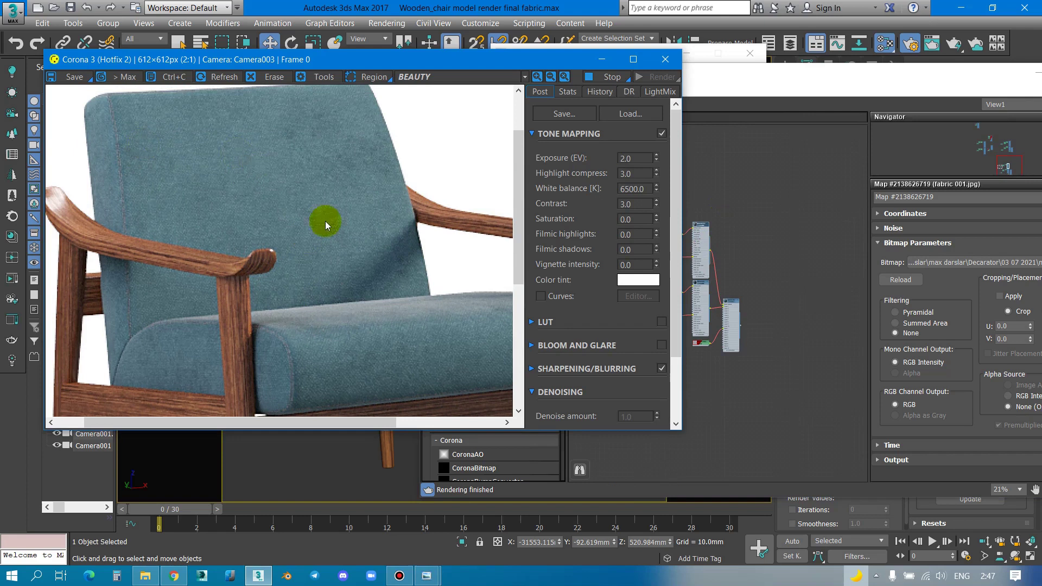
{"action": "scroll", "coordinate": [320, 227], "scroll_direction": "down", "scroll_amount": 1}
{"action": "scroll", "coordinate": [257, 262], "scroll_direction": "up", "scroll_amount": 2}
{"action": "scroll", "coordinate": [304, 263], "scroll_direction": "down", "scroll_amount": 1}
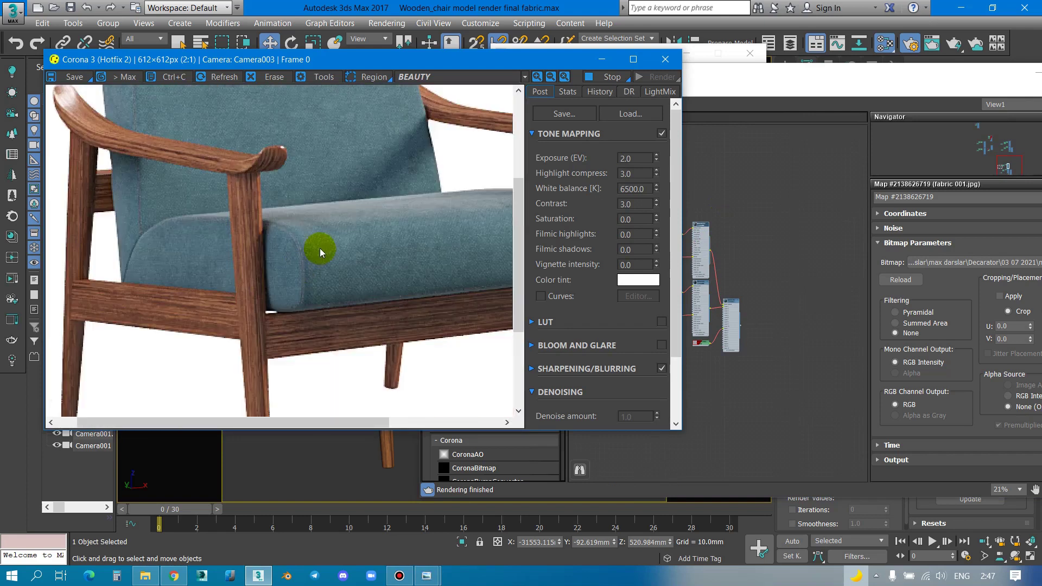
{"action": "scroll", "coordinate": [320, 248], "scroll_direction": "down", "scroll_amount": 1}
{"action": "left_click", "coordinate": [815, 298]}
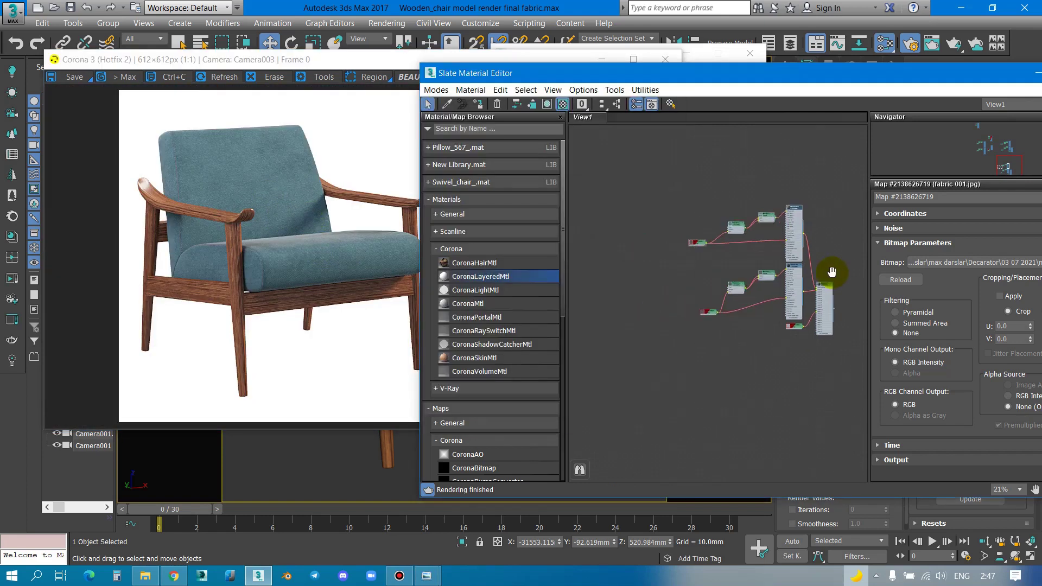
{"action": "scroll", "coordinate": [730, 226], "scroll_direction": "up", "scroll_amount": 5}
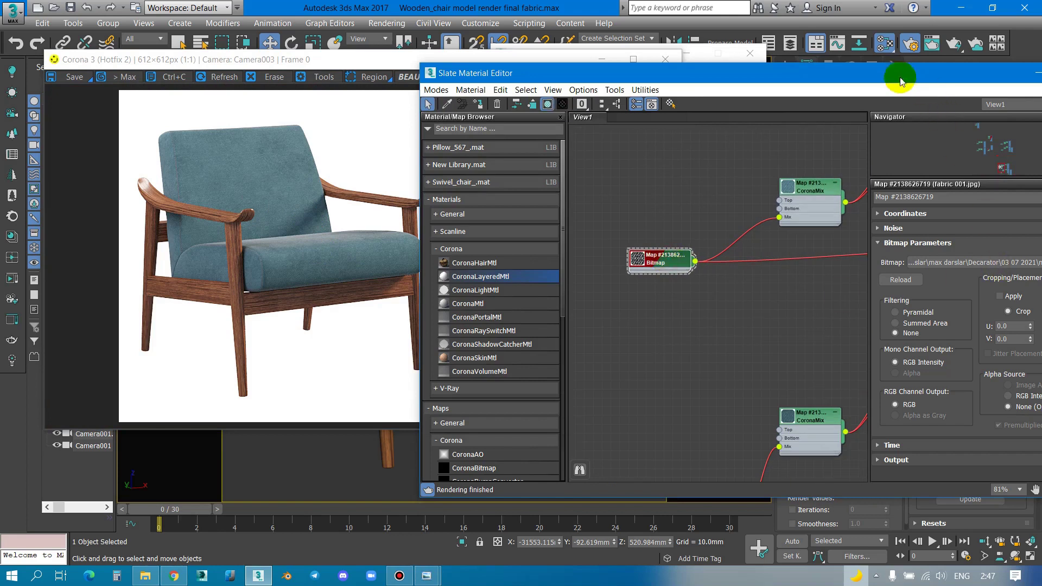
{"action": "left_click", "coordinate": [651, 60]}
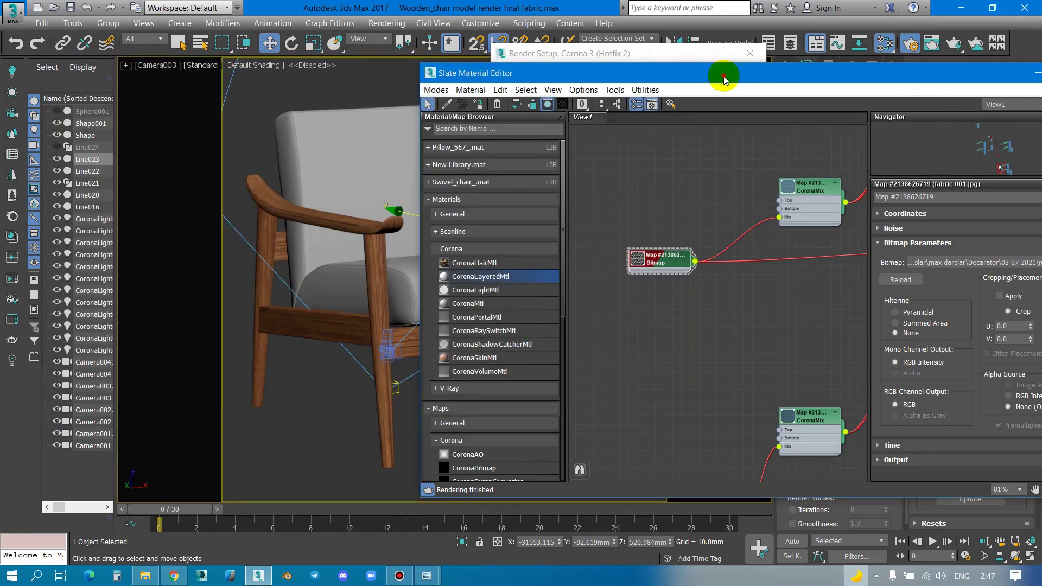
{"action": "left_click_drag", "start_coordinate": [723, 77], "coordinate": [649, 59]}
Step: Load velvet gen wb01.jpg into the fabric bitmap and stop showing Material #12's map
{"action": "left_click", "coordinate": [945, 245]}
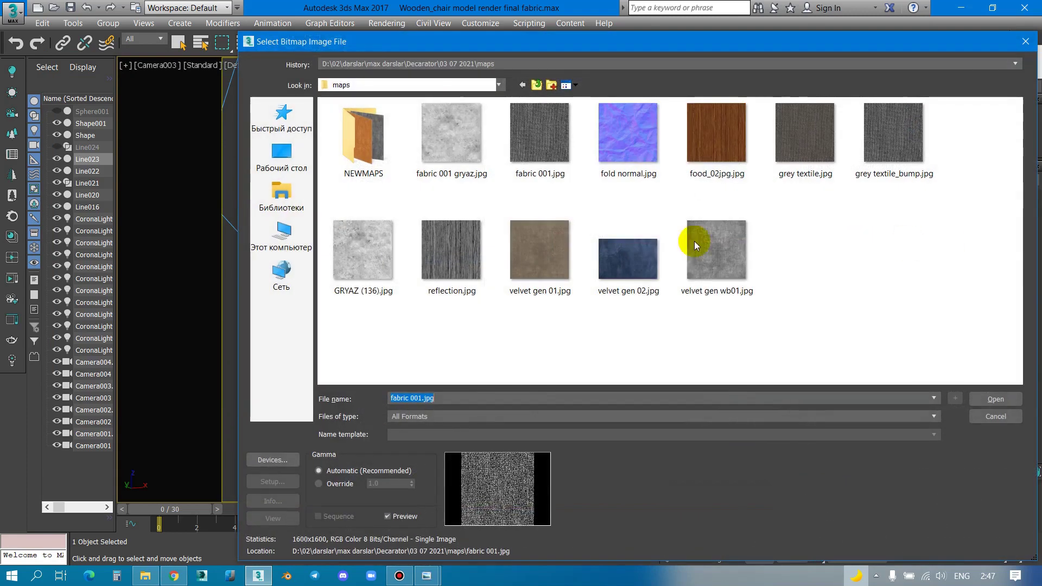
{"action": "left_click", "coordinate": [716, 255]}
{"action": "double_click", "coordinate": [735, 261]}
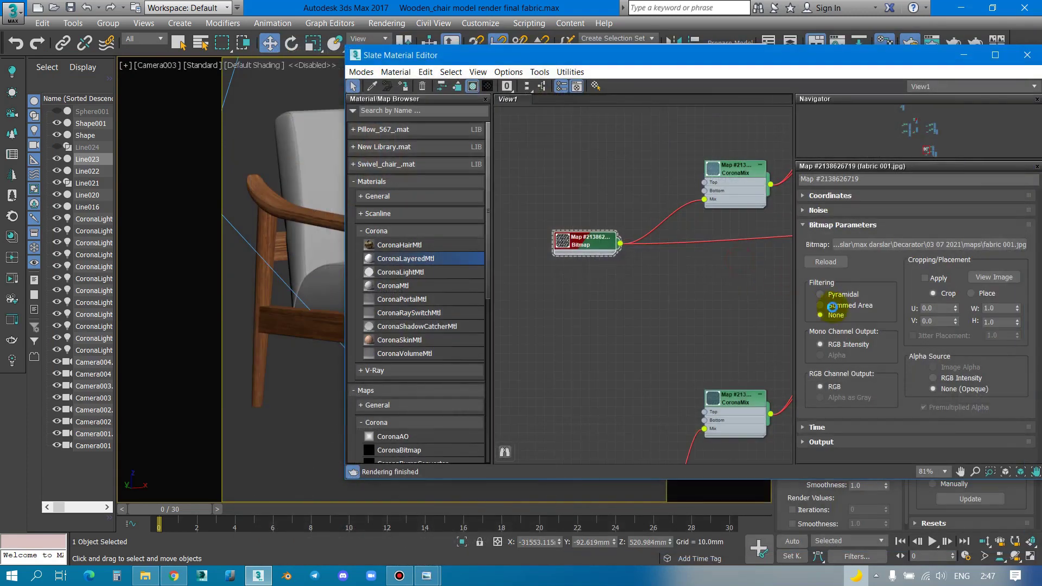
{"action": "left_click", "coordinate": [478, 89]}
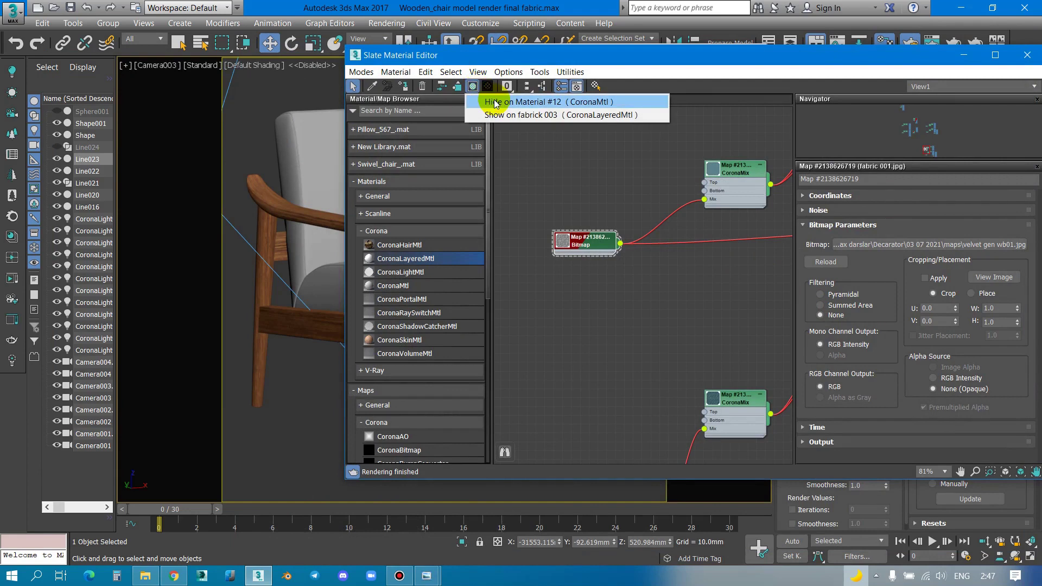
{"action": "left_click", "coordinate": [541, 102]}
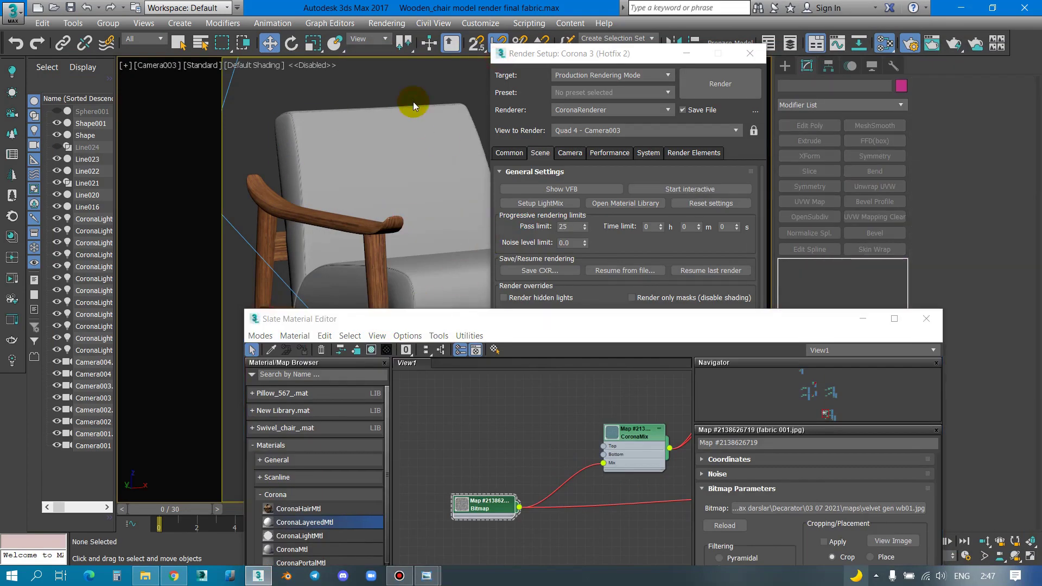
Step: Select the chair's seat cushion object, Line023
{"action": "scroll", "coordinate": [413, 102], "scroll_direction": "down", "scroll_amount": 10}
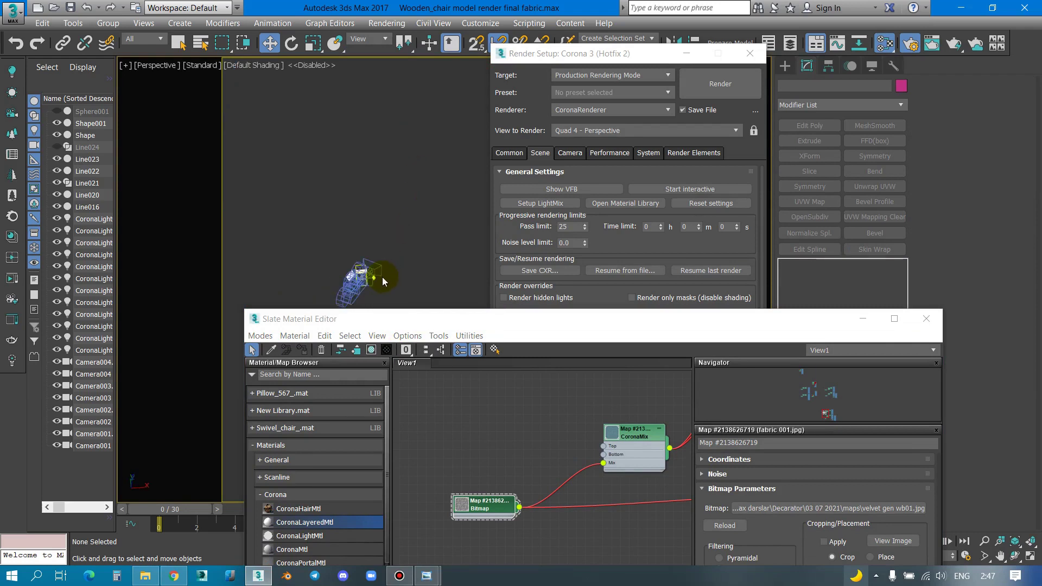
{"action": "scroll", "coordinate": [383, 272], "scroll_direction": "up", "scroll_amount": 3}
{"action": "scroll", "coordinate": [382, 231], "scroll_direction": "up", "scroll_amount": 5}
{"action": "scroll", "coordinate": [410, 166], "scroll_direction": "up", "scroll_amount": 3}
{"action": "left_click", "coordinate": [412, 155]}
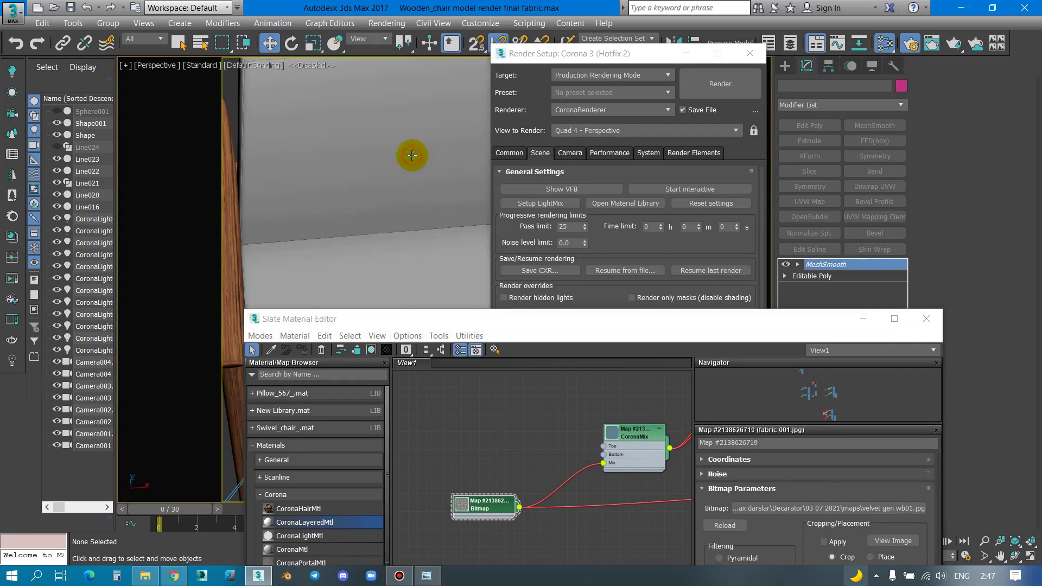
{"action": "scroll", "coordinate": [430, 205], "scroll_direction": "down", "scroll_amount": 2}
{"action": "scroll", "coordinate": [453, 186], "scroll_direction": "down", "scroll_amount": 2}
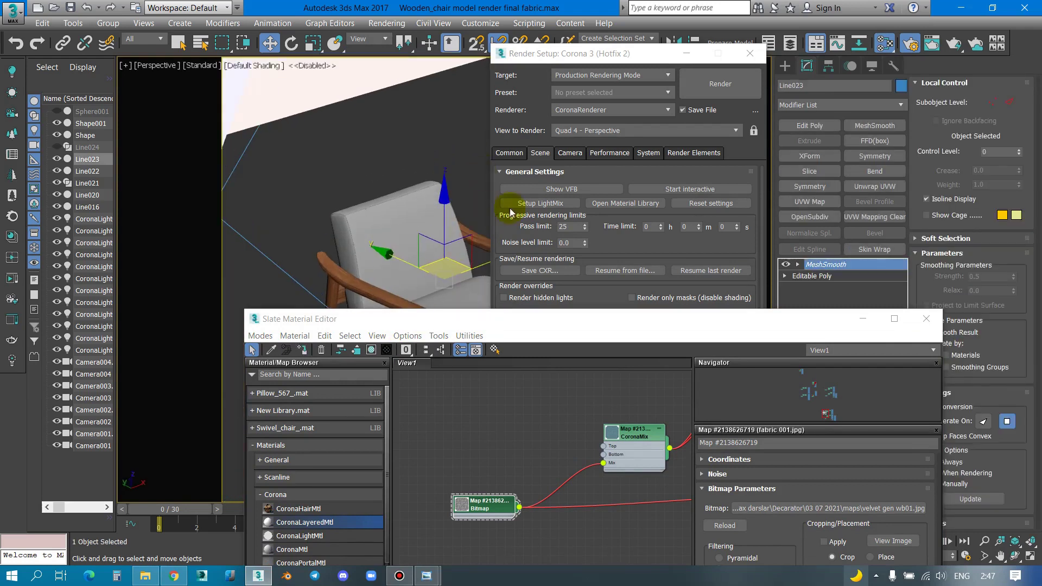
Step: Show the velvet bitmap shaded in the viewport and view it on the seat
{"action": "left_click_drag", "start_coordinate": [654, 53], "coordinate": [871, 46]}
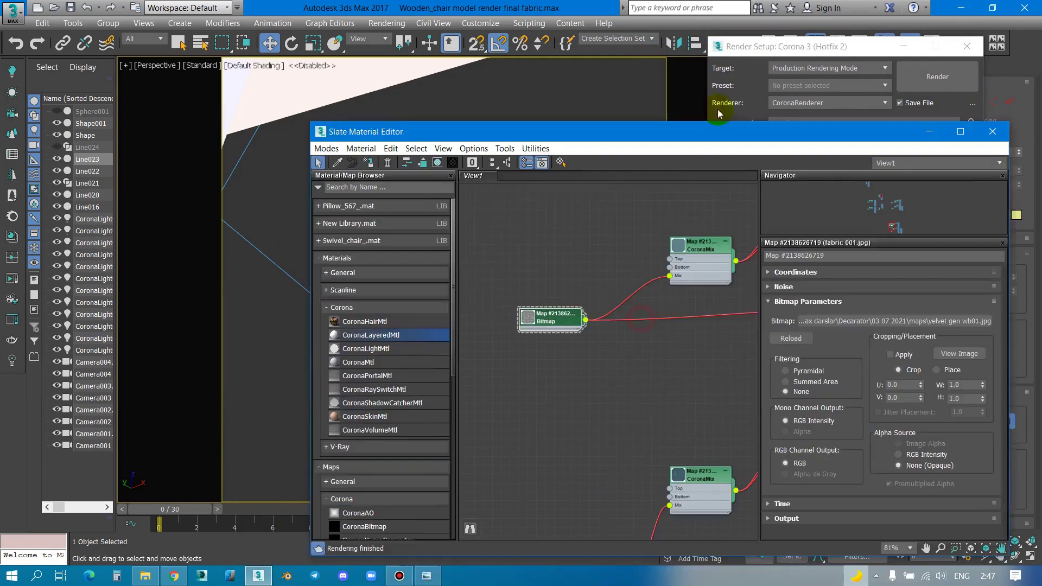
{"action": "left_click_drag", "start_coordinate": [641, 325], "coordinate": [745, 69]}
{"action": "left_click_drag", "start_coordinate": [476, 90], "coordinate": [518, 123]}
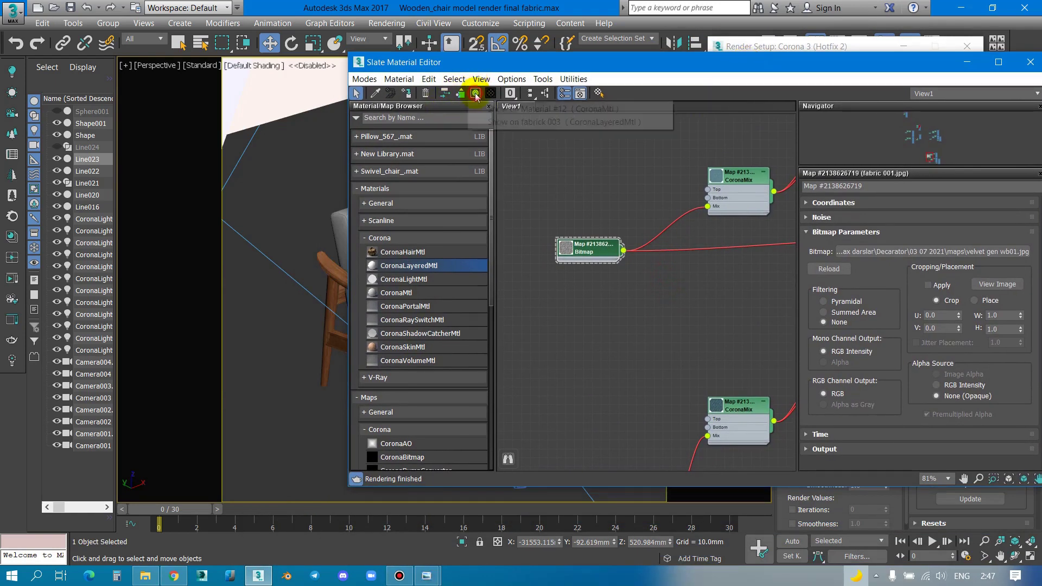
{"action": "left_click_drag", "start_coordinate": [517, 54], "coordinate": [691, 87]}
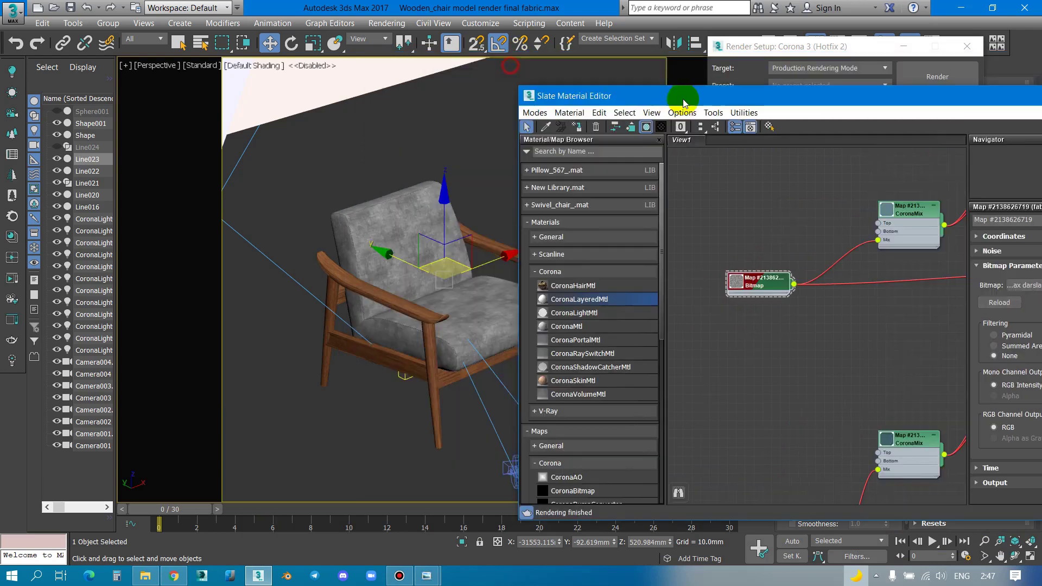
{"action": "scroll", "coordinate": [434, 303], "scroll_direction": "up", "scroll_amount": 3}
{"action": "scroll", "coordinate": [413, 295], "scroll_direction": "up", "scroll_amount": 3}
{"action": "middle_click_drag", "start_coordinate": [413, 295], "coordinate": [394, 310]}
{"action": "scroll", "coordinate": [394, 311], "scroll_direction": "down", "scroll_amount": 3}
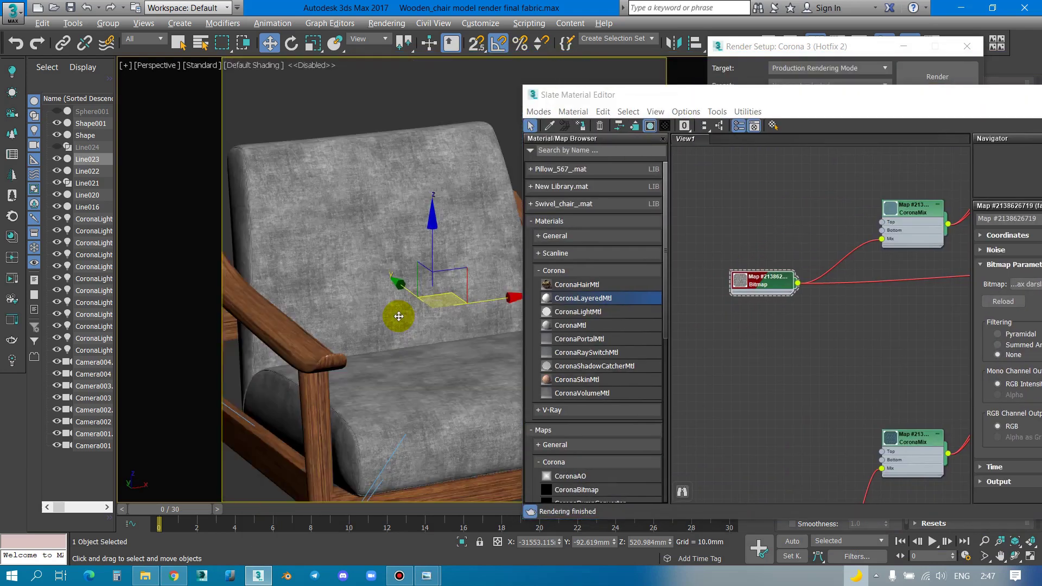
{"action": "scroll", "coordinate": [404, 312], "scroll_direction": "down", "scroll_amount": 1}
{"action": "left_click_drag", "start_coordinate": [683, 98], "coordinate": [517, 76]}
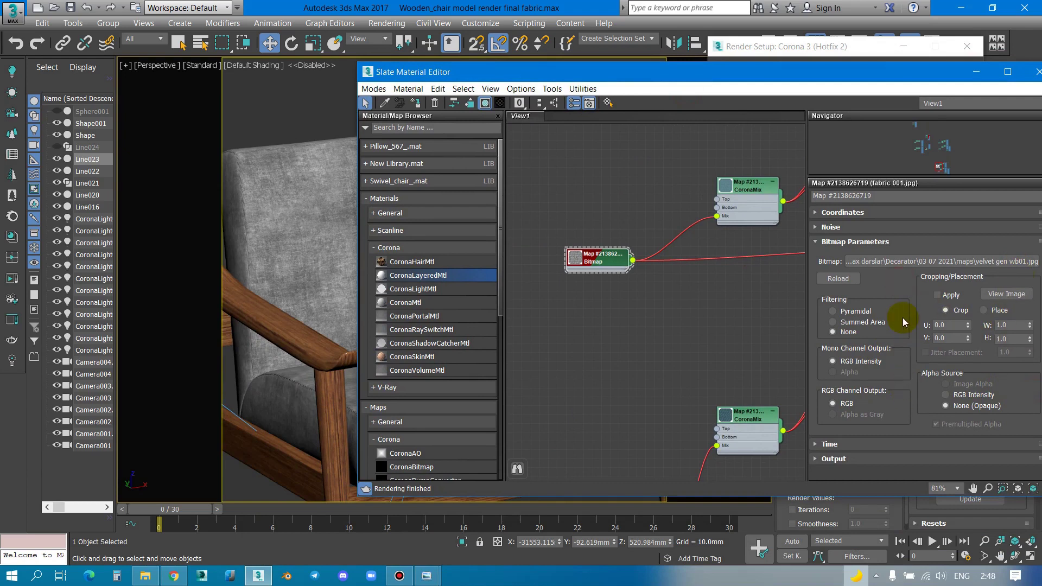
Step: Change the bitmap's Tiling U and V from 6.0 to 3.0
{"action": "left_click", "coordinate": [879, 444]}
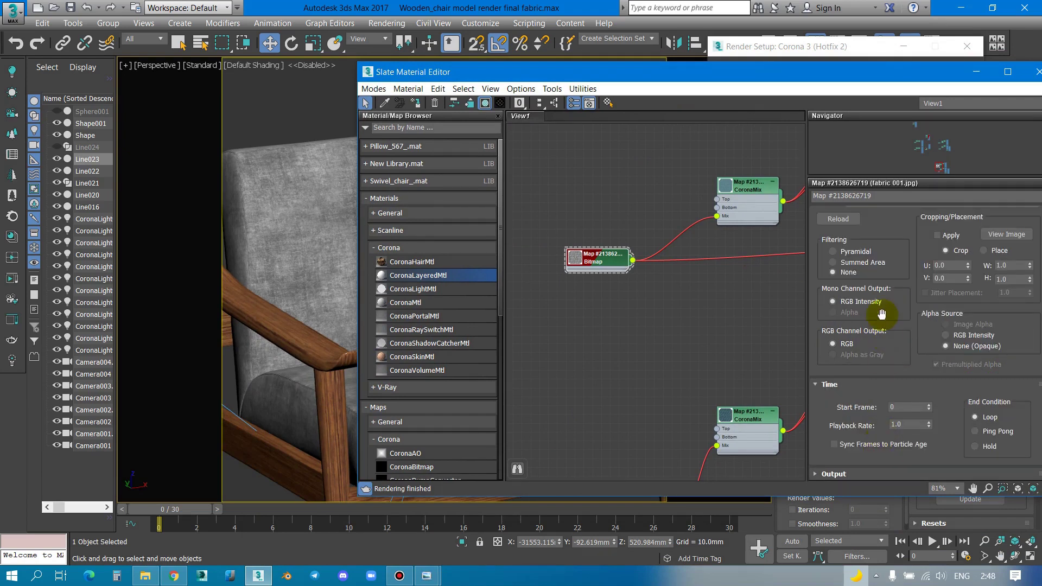
{"action": "left_click_drag", "start_coordinate": [885, 228], "coordinate": [886, 360]}
{"action": "left_click", "coordinate": [830, 241]}
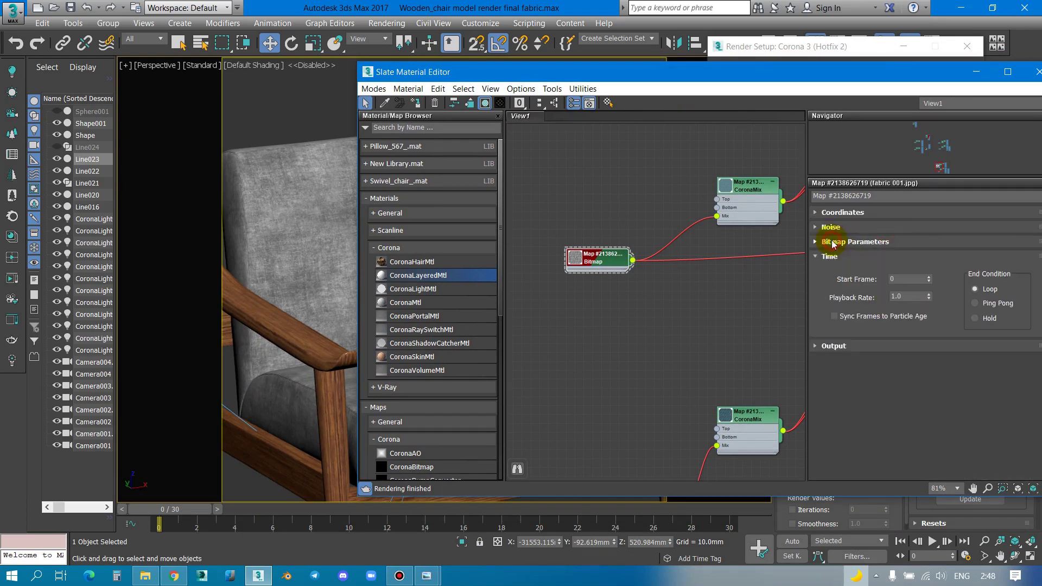
{"action": "left_click", "coordinate": [830, 257]}
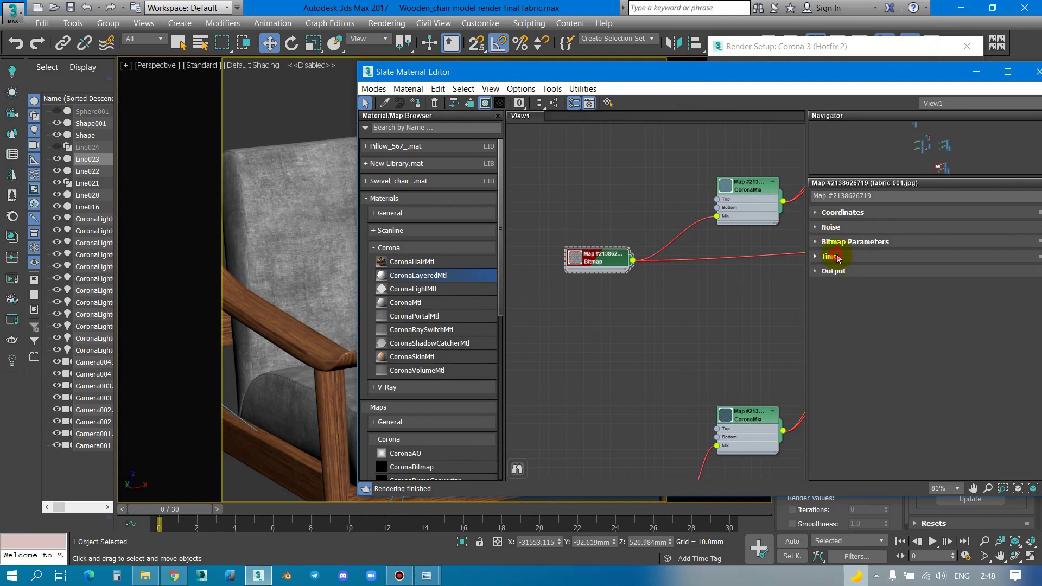
{"action": "left_click", "coordinate": [845, 212]}
{"action": "double_click", "coordinate": [923, 278]}
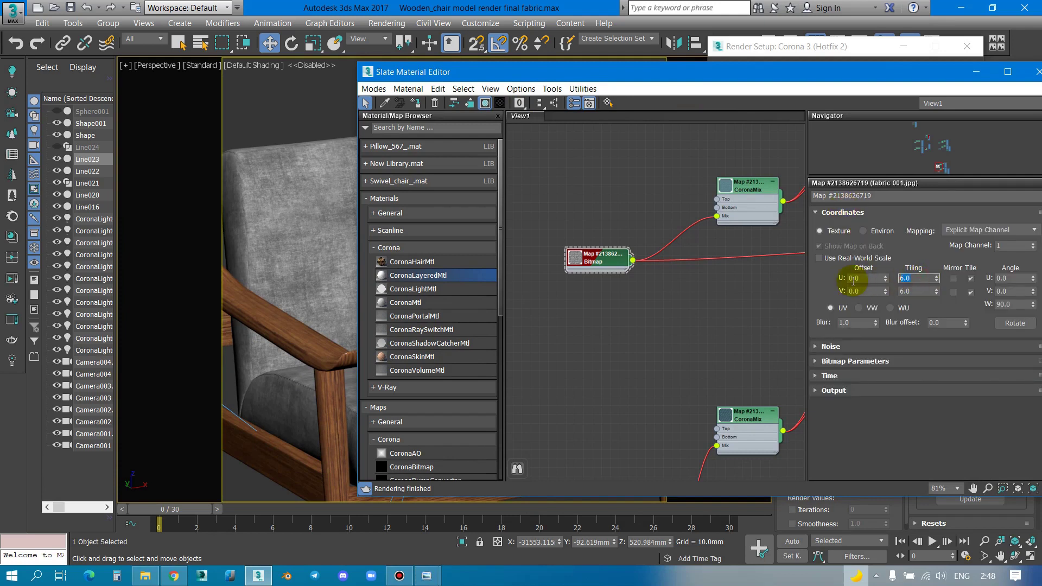
{"action": "type", "text": "3"}
{"action": "key", "text": "Tab"}
{"action": "type", "text": "3"}
{"action": "key", "text": "Return"}
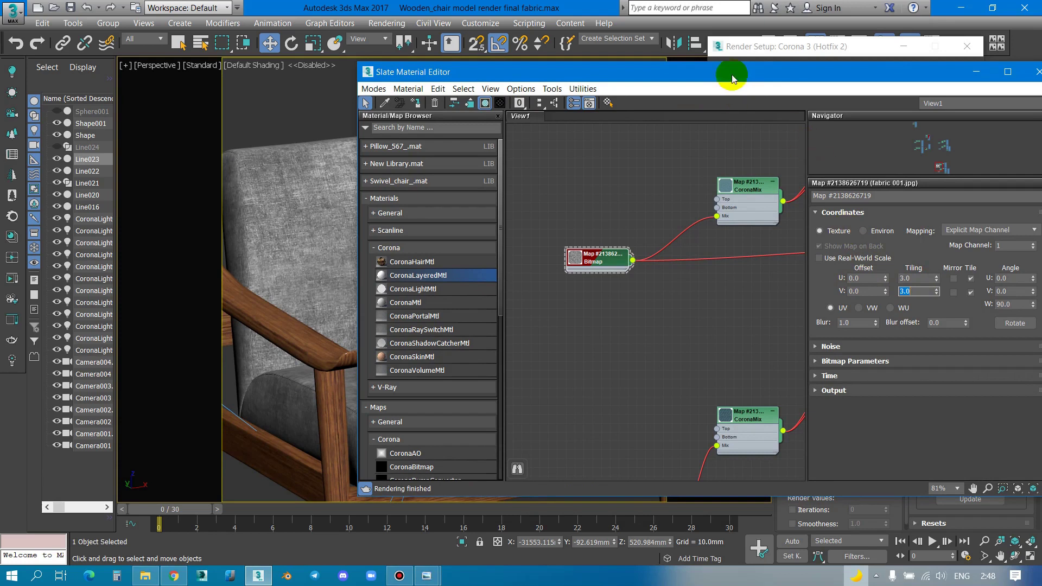
Step: Orbit the viewport to check the larger fabric grain on the whole chair
{"action": "left_click_drag", "start_coordinate": [732, 78], "coordinate": [569, 492]}
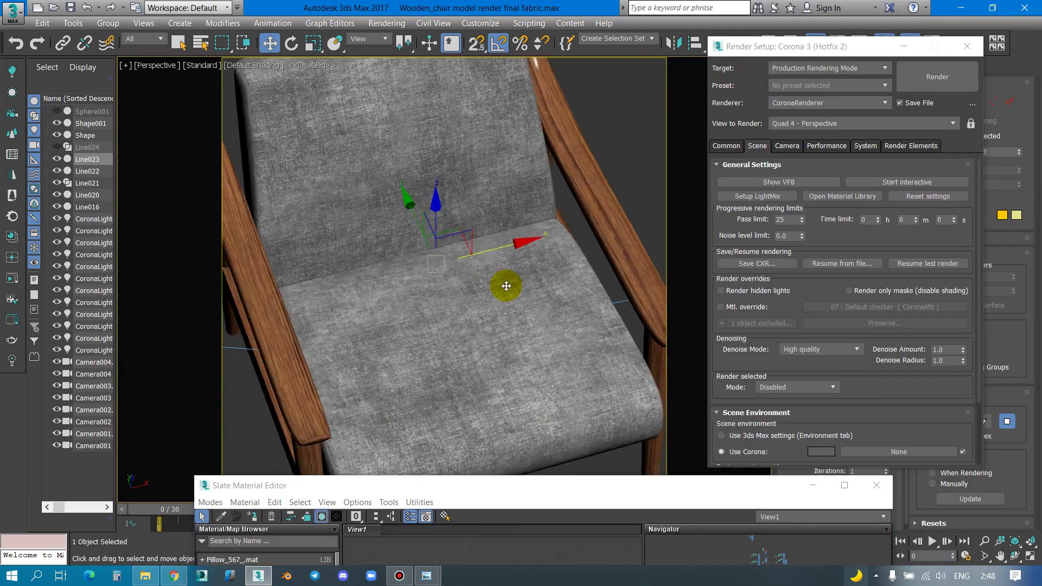
{"action": "scroll", "coordinate": [506, 286], "scroll_direction": "down", "scroll_amount": 3}
{"action": "mouse_move", "coordinate": [531, 273]}
{"action": "middle_mouse_down", "text": "alt"}
{"action": "mouse_move", "coordinate": [524, 235]}
{"action": "mouse_move", "coordinate": [508, 352]}
{"action": "middle_mouse_up", "text": "alt"}
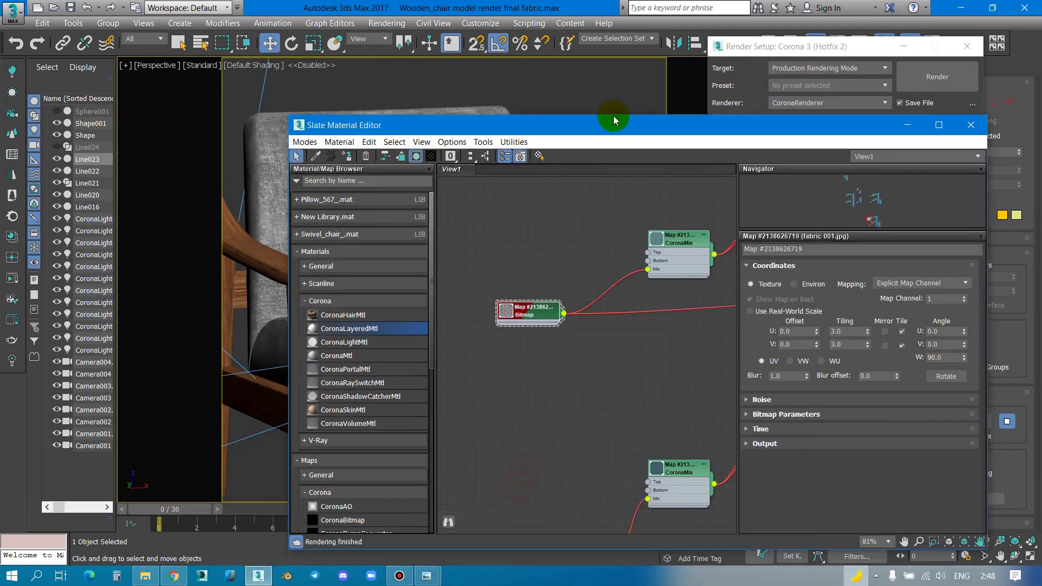
{"action": "left_click_drag", "start_coordinate": [517, 486], "coordinate": [618, 94]}
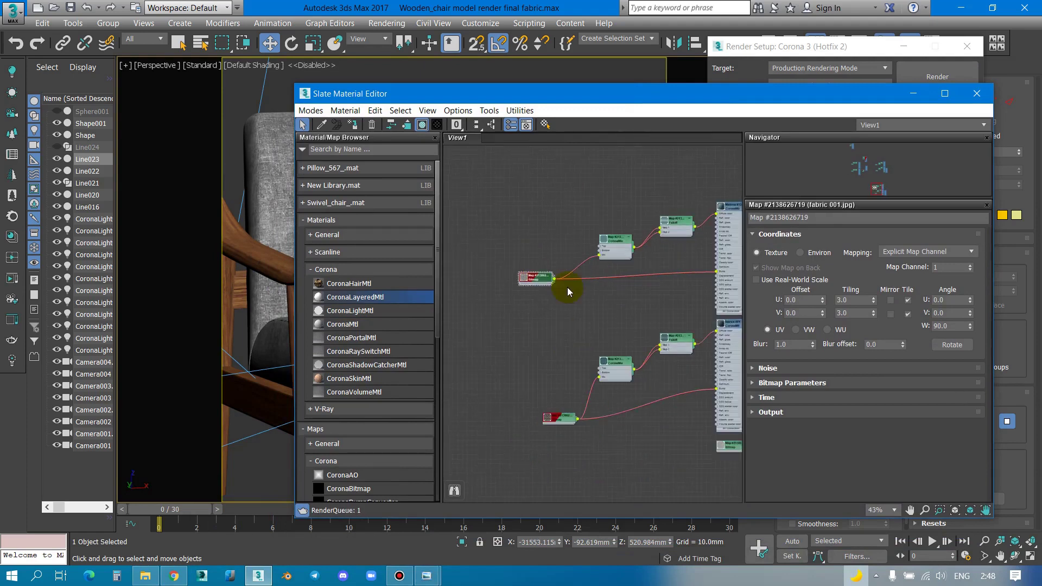
Step: Duplicate the velvet Bitmap node and wire it into the lower CoronaMix's Mix input
{"action": "scroll", "coordinate": [568, 291], "scroll_direction": "up", "scroll_amount": 3}
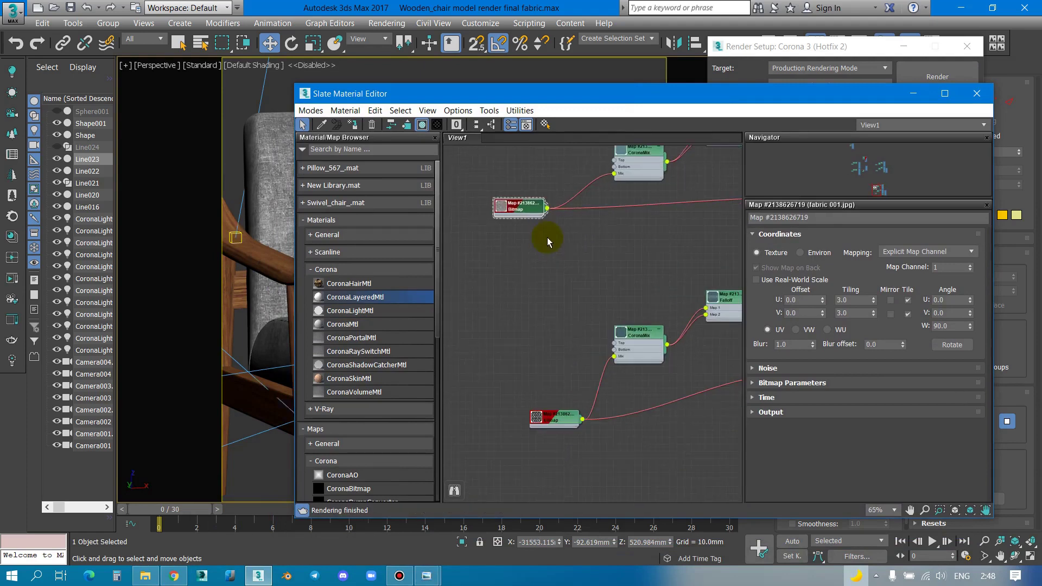
{"action": "left_click", "coordinate": [753, 235]}
{"action": "left_click_drag", "start_coordinate": [518, 208], "coordinate": [494, 383], "text": "shift"}
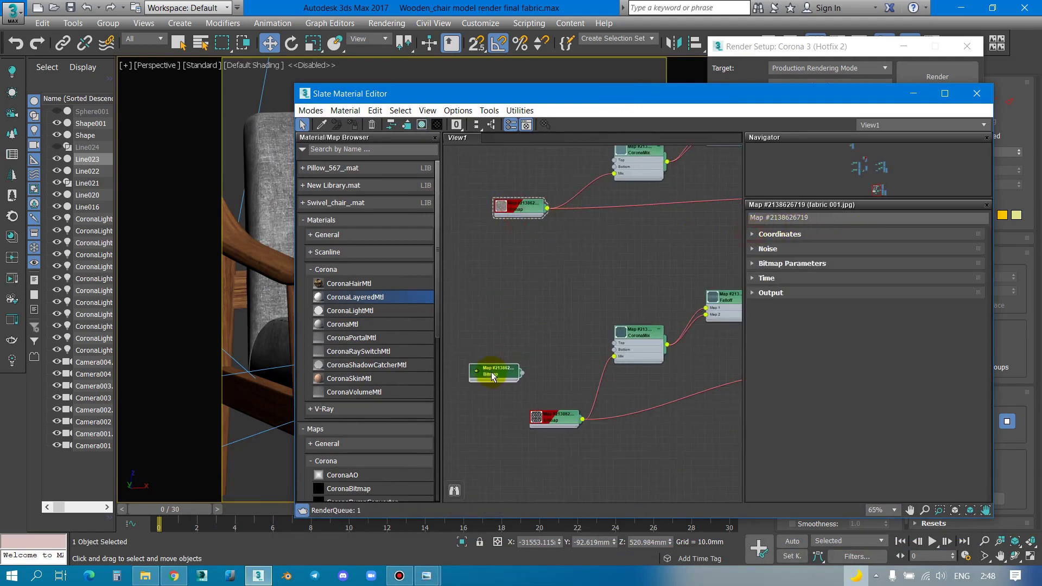
{"action": "middle_click_drag", "start_coordinate": [555, 345], "coordinate": [557, 339]}
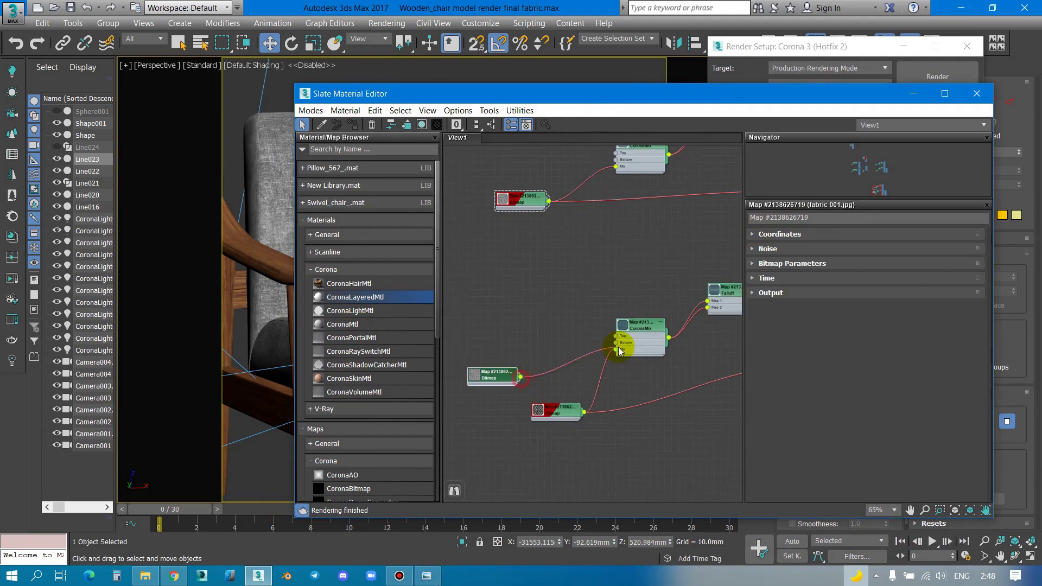
{"action": "left_click_drag", "start_coordinate": [619, 351], "coordinate": [618, 355]}
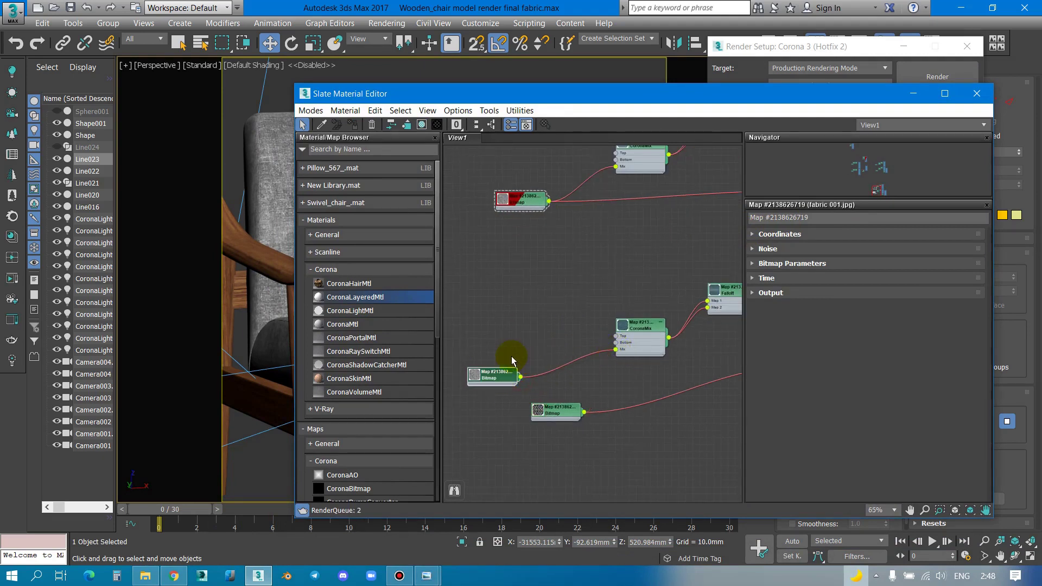
Step: Connect the new Bitmap to the material's Bump input and tidy the node graph
{"action": "scroll", "coordinate": [512, 361], "scroll_direction": "down", "scroll_amount": 1}
{"action": "scroll", "coordinate": [515, 367], "scroll_direction": "down", "scroll_amount": 1}
{"action": "scroll", "coordinate": [510, 374], "scroll_direction": "down", "scroll_amount": 1}
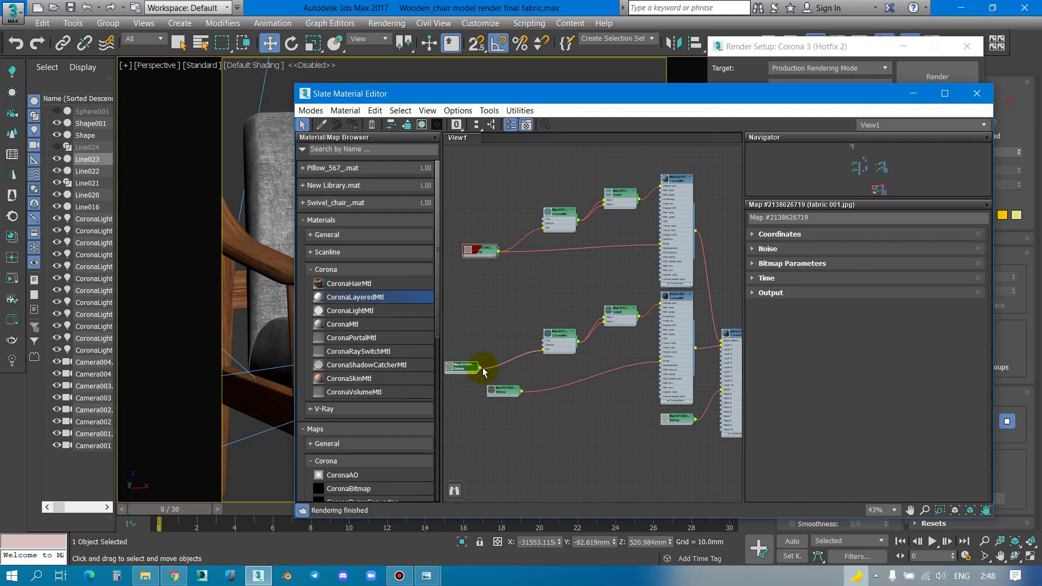
{"action": "left_click_drag", "start_coordinate": [480, 372], "coordinate": [662, 362]}
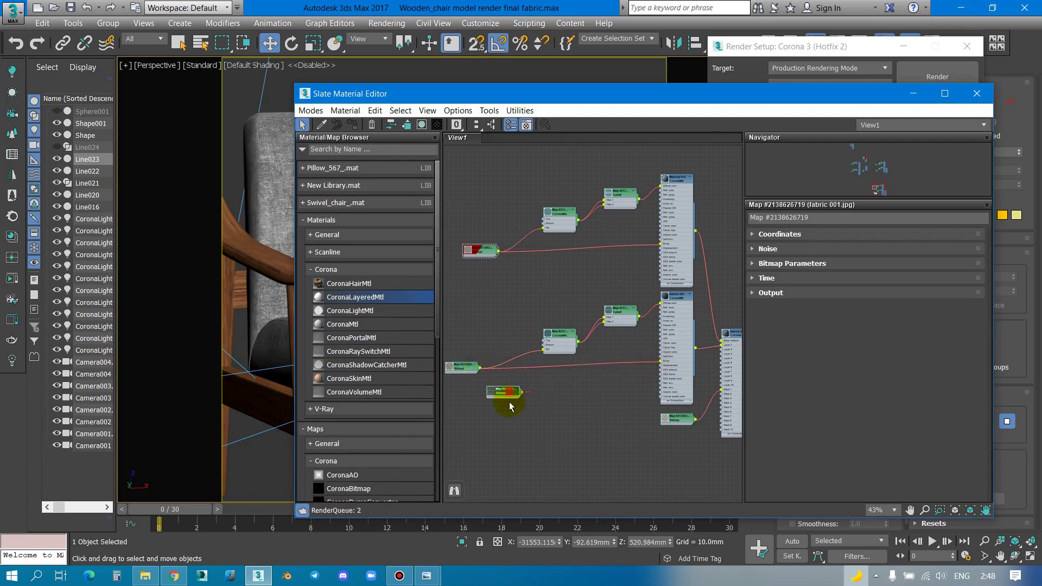
{"action": "left_click_drag", "start_coordinate": [502, 392], "coordinate": [504, 418]}
{"action": "scroll", "coordinate": [521, 394], "scroll_direction": "up", "scroll_amount": 2}
{"action": "left_click_drag", "start_coordinate": [458, 351], "coordinate": [525, 373]}
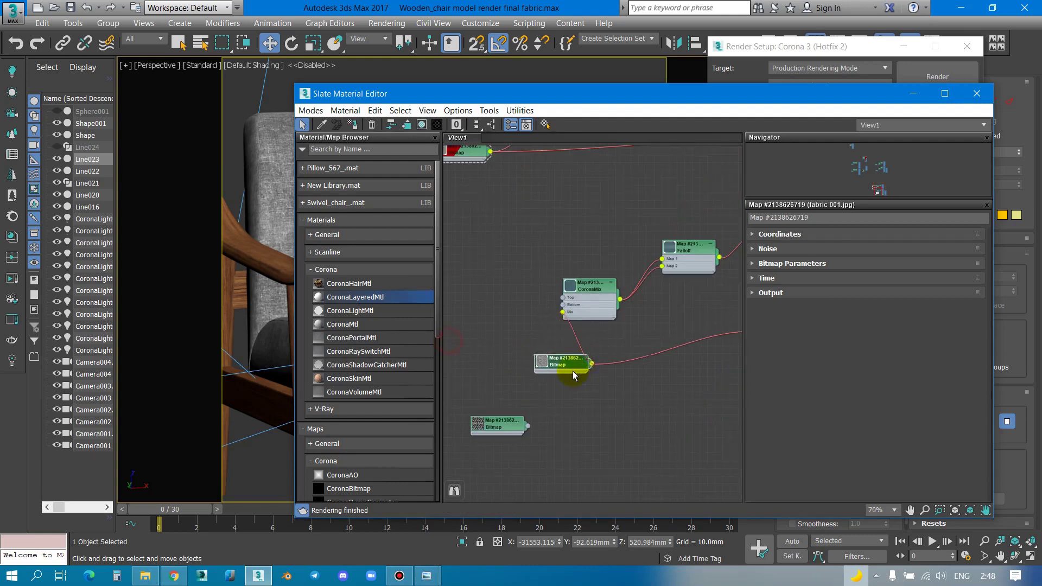
{"action": "scroll", "coordinate": [560, 324], "scroll_direction": "down", "scroll_amount": 5}
{"action": "left_click_drag", "start_coordinate": [513, 93], "coordinate": [663, 342]}
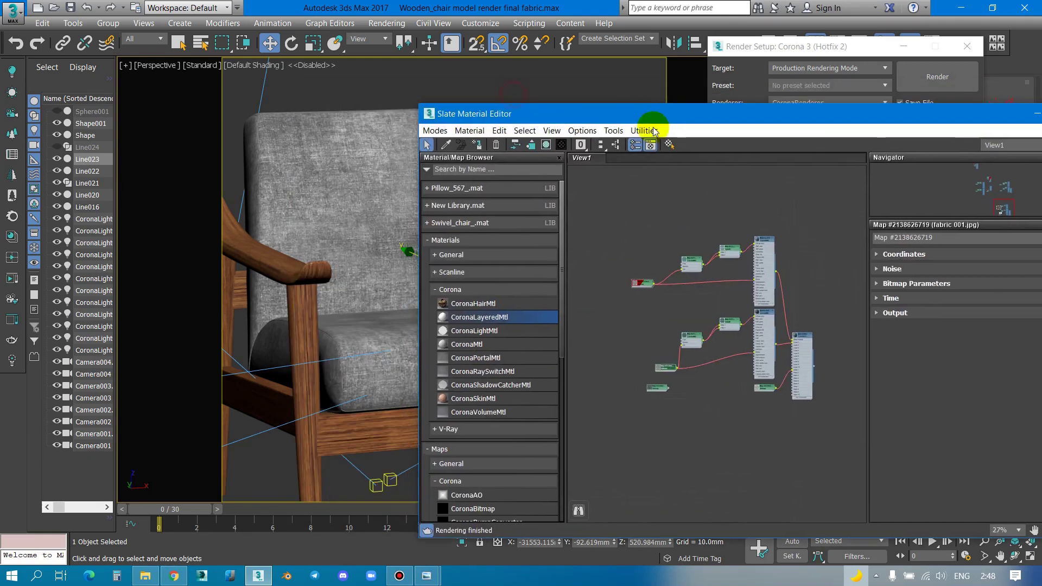
Step: Start an interactive Corona render, maximize the frame buffer, and render from Camera003
{"action": "left_click", "coordinate": [864, 183]}
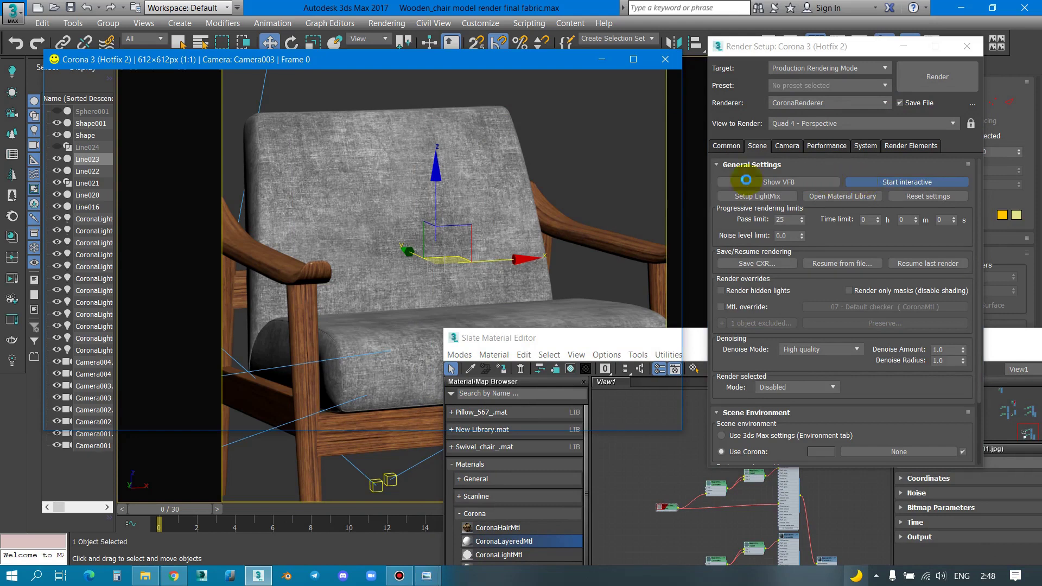
{"action": "left_click", "coordinate": [345, 236]}
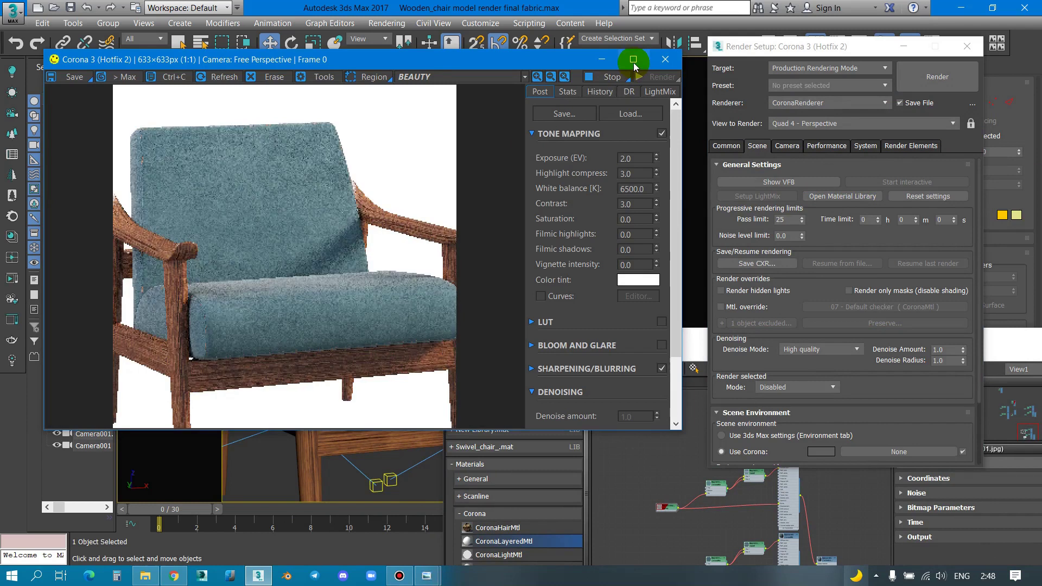
{"action": "left_click", "coordinate": [634, 64]}
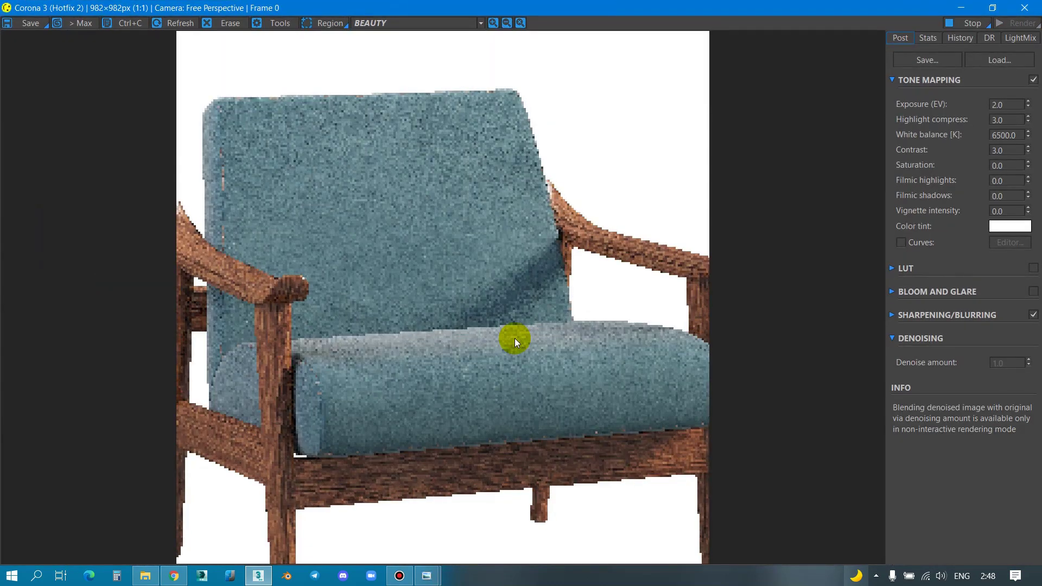
{"action": "key", "text": "c"}
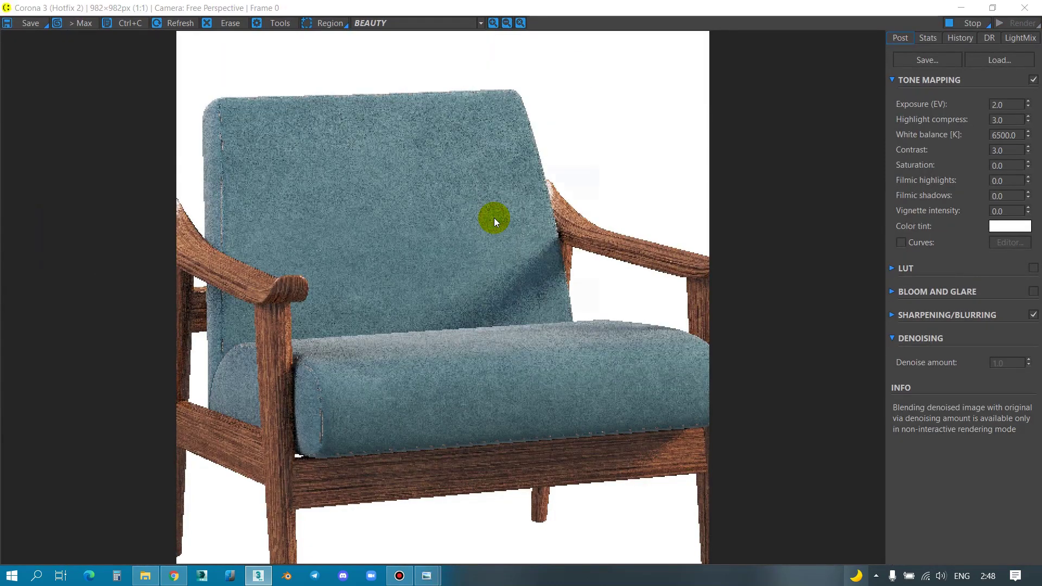
{"action": "double_click", "coordinate": [474, 207]}
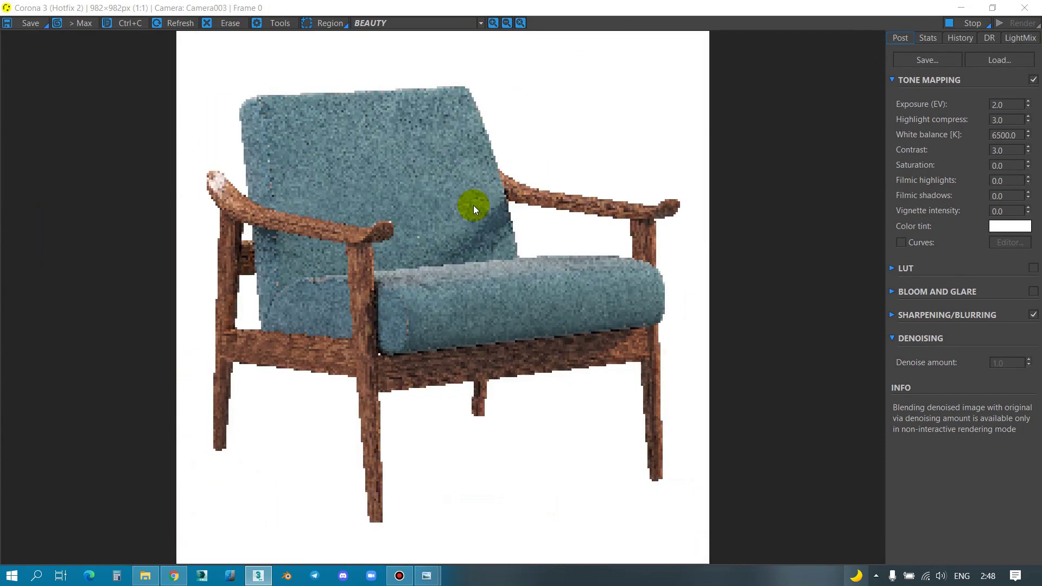
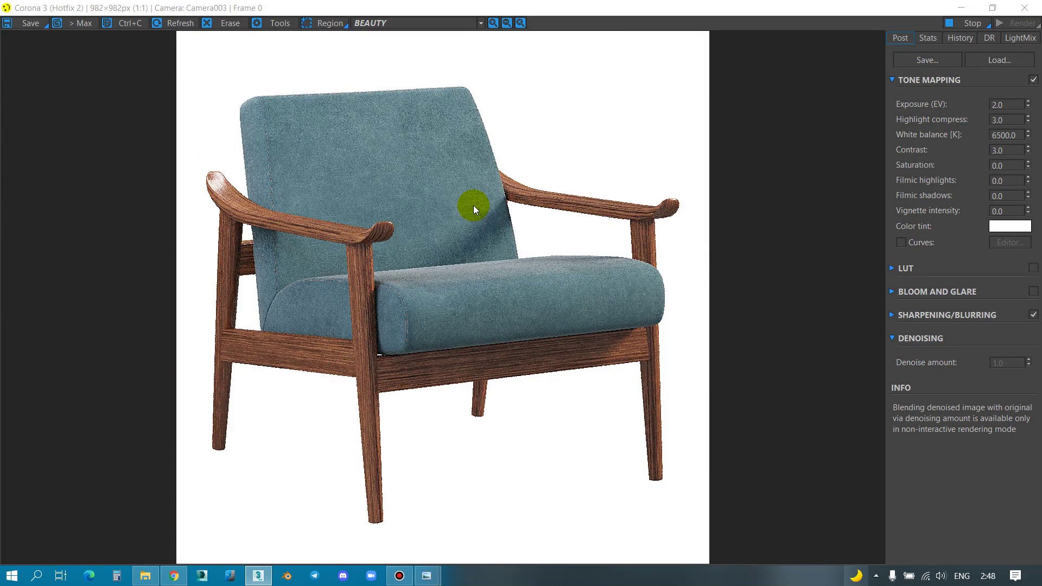
Step: Zoom and pan the blue-fabric armchair render to inspect the seat fabric
{"action": "scroll", "coordinate": [500, 310], "scroll_direction": "up", "scroll_amount": 2}
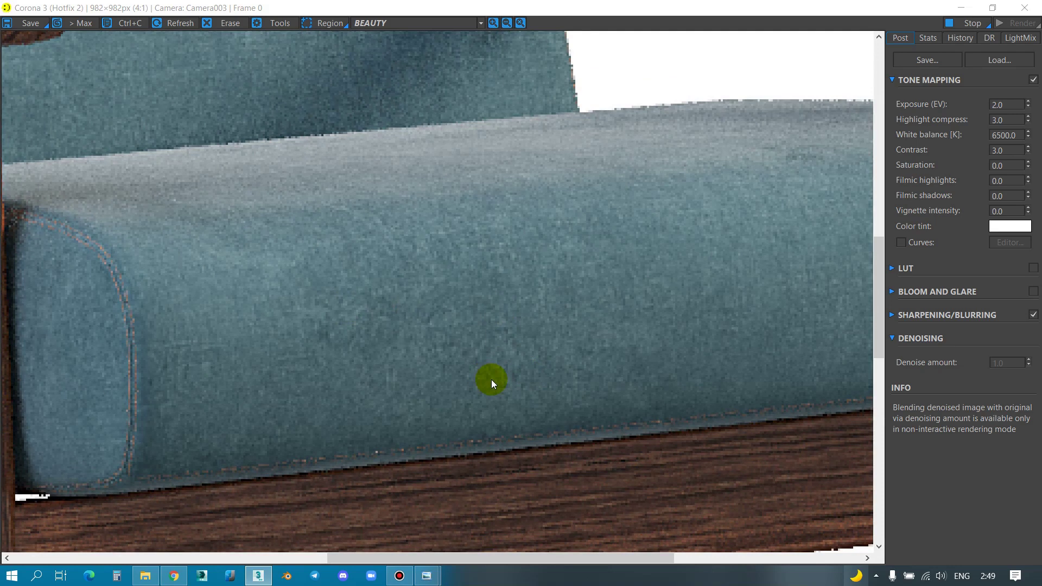
{"action": "scroll", "coordinate": [492, 383], "scroll_direction": "down", "scroll_amount": 1}
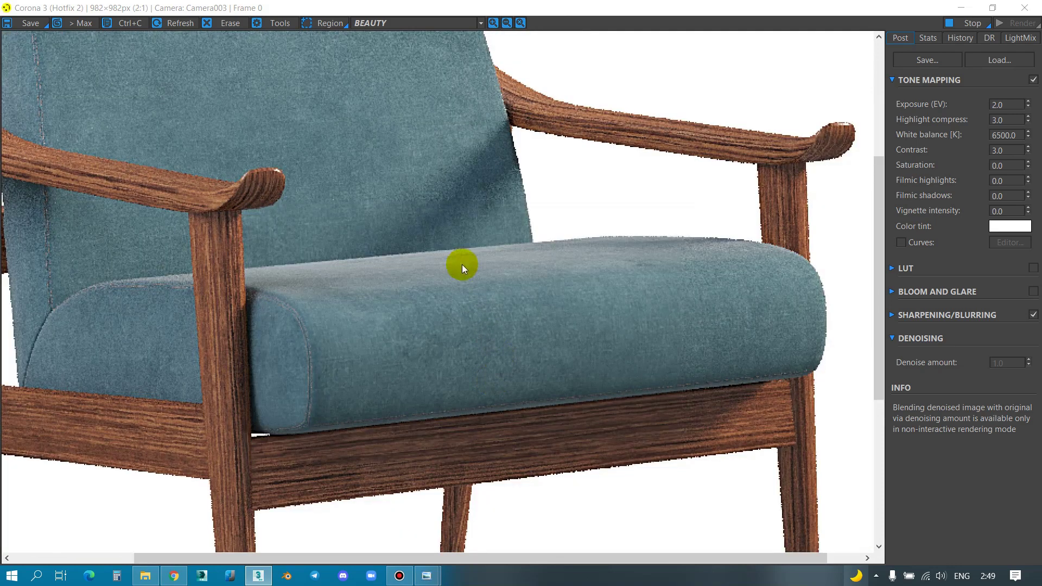
{"action": "left_click_drag", "start_coordinate": [461, 265], "coordinate": [500, 448]}
{"action": "scroll", "coordinate": [301, 129], "scroll_direction": "up", "scroll_amount": 2}
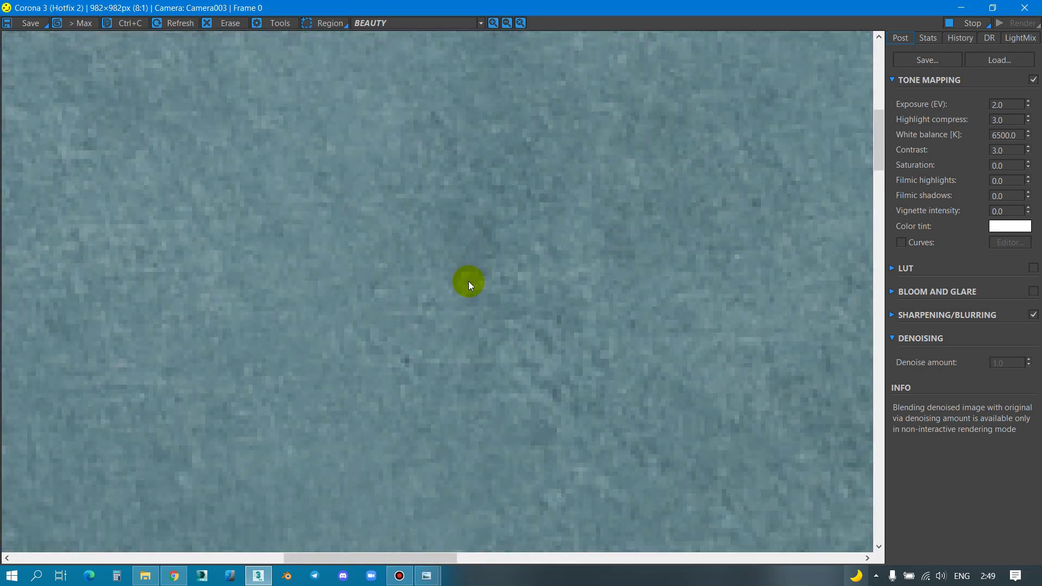
{"action": "scroll", "coordinate": [477, 256], "scroll_direction": "down", "scroll_amount": 1}
{"action": "scroll", "coordinate": [507, 205], "scroll_direction": "down", "scroll_amount": 1}
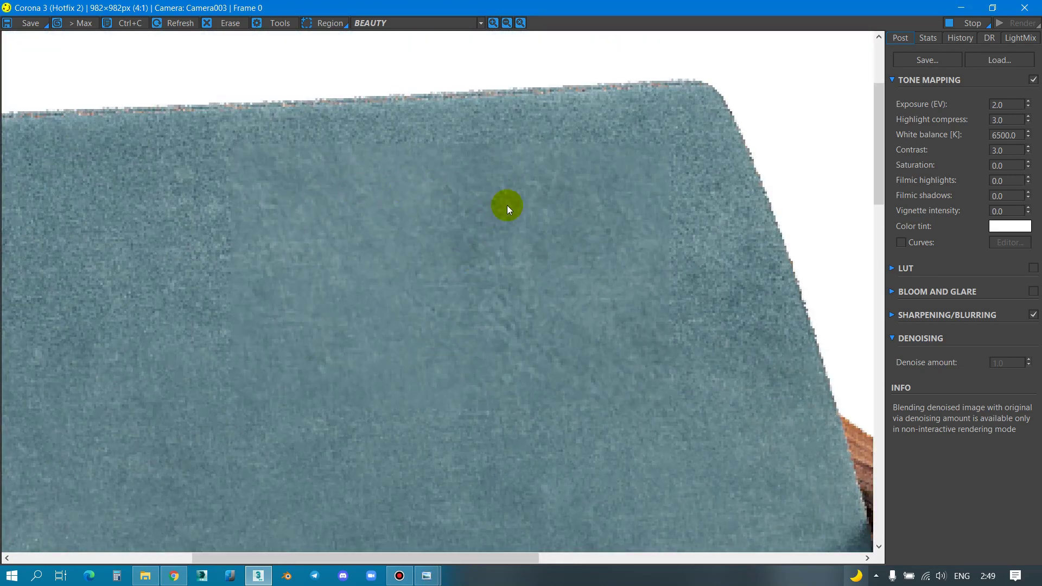
{"action": "scroll", "coordinate": [507, 205], "scroll_direction": "down", "scroll_amount": 1}
Step: Finish zooming over the fabric, then restore the Corona VFB to a smaller window
{"action": "scroll", "coordinate": [262, 363], "scroll_direction": "up", "scroll_amount": 3}
{"action": "scroll", "coordinate": [309, 249], "scroll_direction": "down", "scroll_amount": 2}
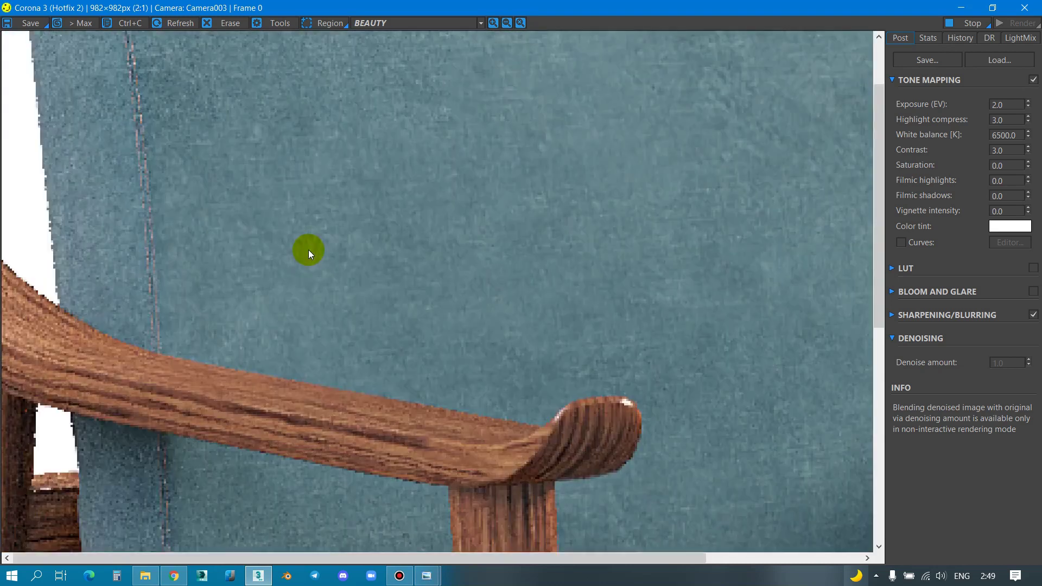
{"action": "scroll", "coordinate": [416, 249], "scroll_direction": "down", "scroll_amount": 1}
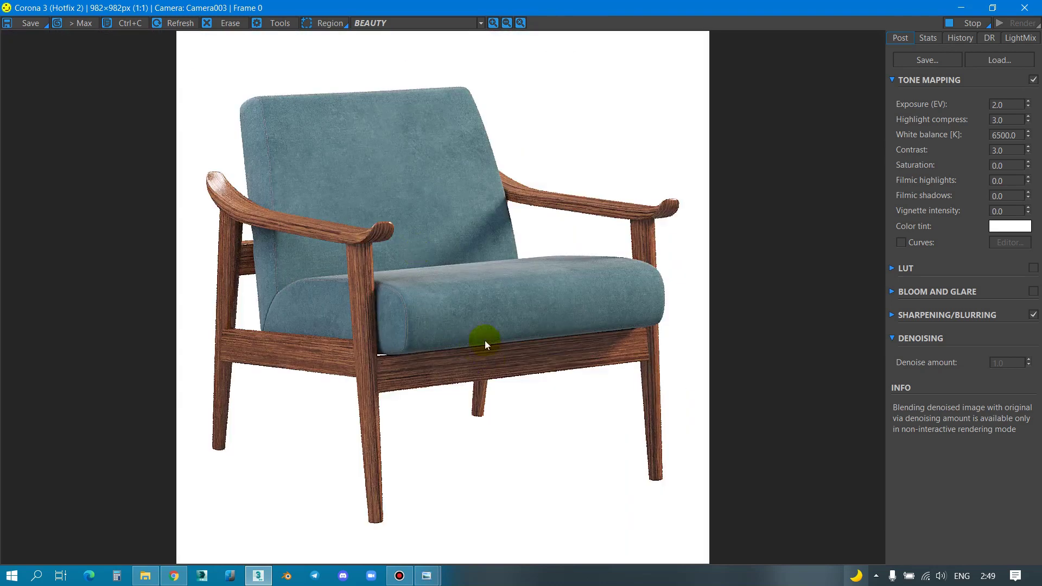
{"action": "scroll", "coordinate": [447, 288], "scroll_direction": "up", "scroll_amount": 2}
{"action": "scroll", "coordinate": [447, 293], "scroll_direction": "down", "scroll_amount": 1}
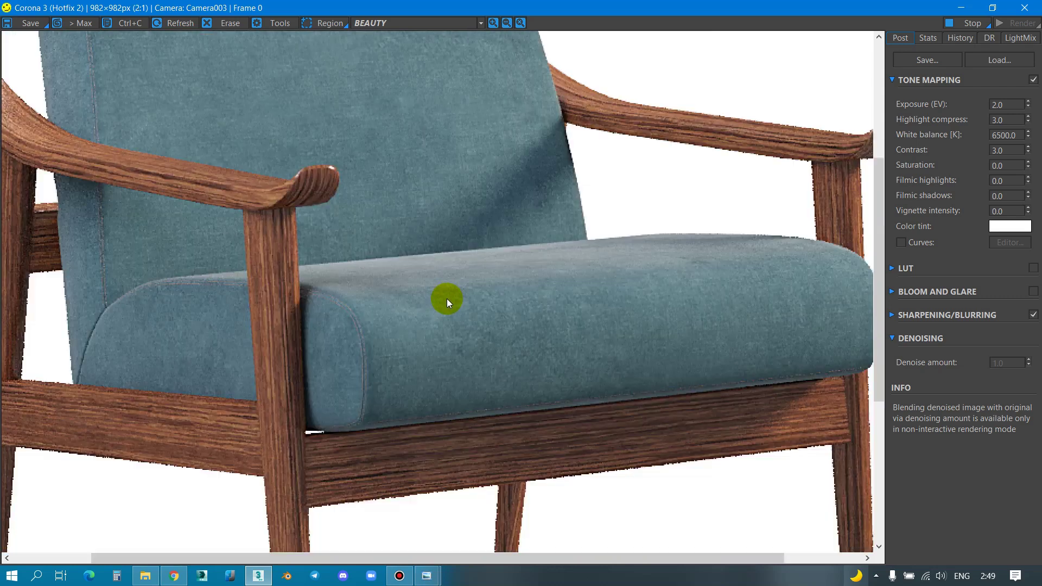
{"action": "scroll", "coordinate": [447, 302], "scroll_direction": "down", "scroll_amount": 1}
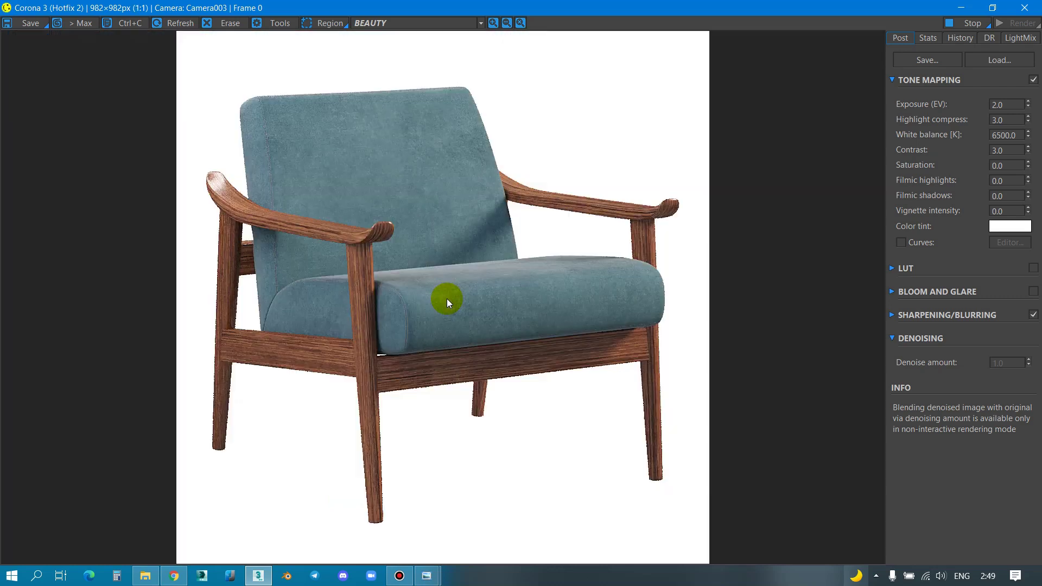
{"action": "double_click", "coordinate": [571, 8]}
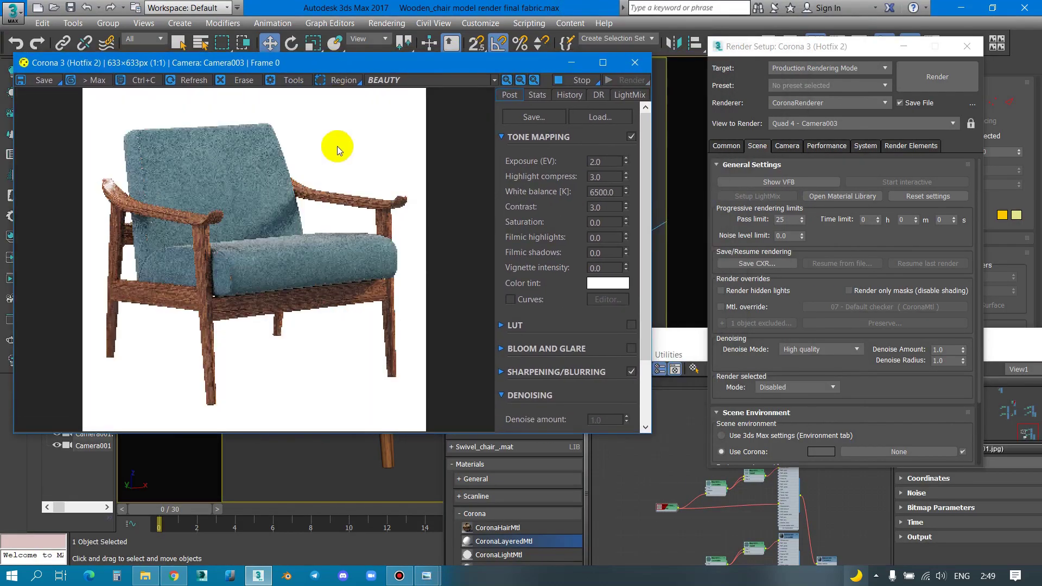
Step: Move the Slate Material Editor to the top and show fabrick 001 CoronaMtl parameters (diffuse level 0.5)
{"action": "left_click", "coordinate": [672, 340]}
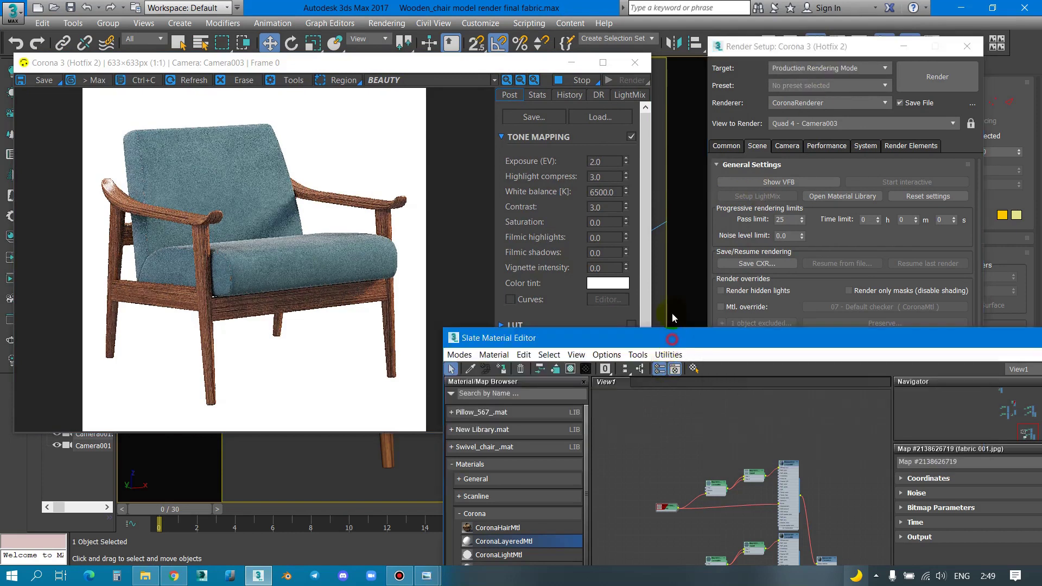
{"action": "left_click_drag", "start_coordinate": [672, 337], "coordinate": [539, 52]}
{"action": "double_click", "coordinate": [658, 178]}
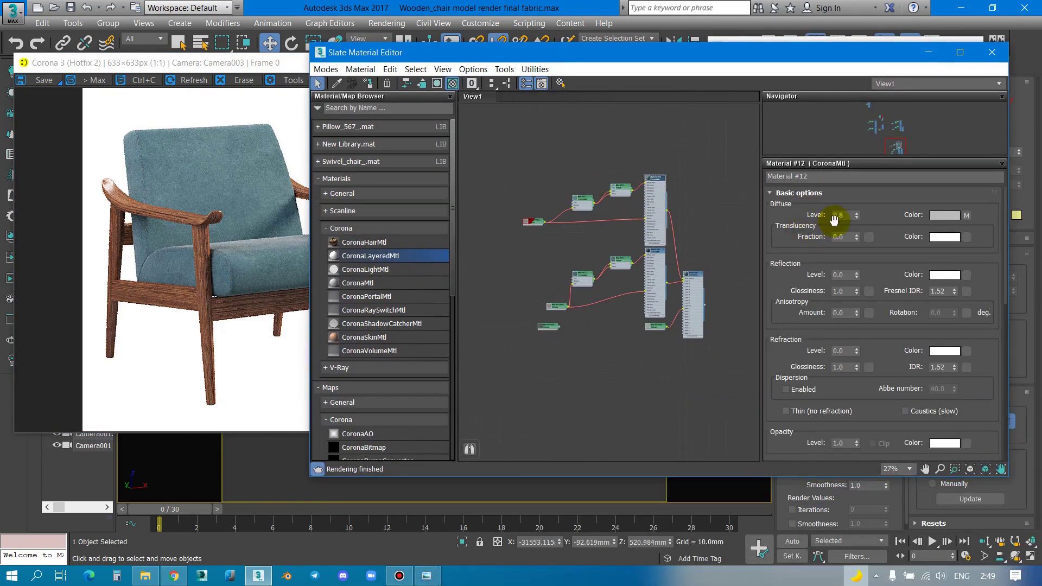
{"action": "double_click", "coordinate": [653, 252]}
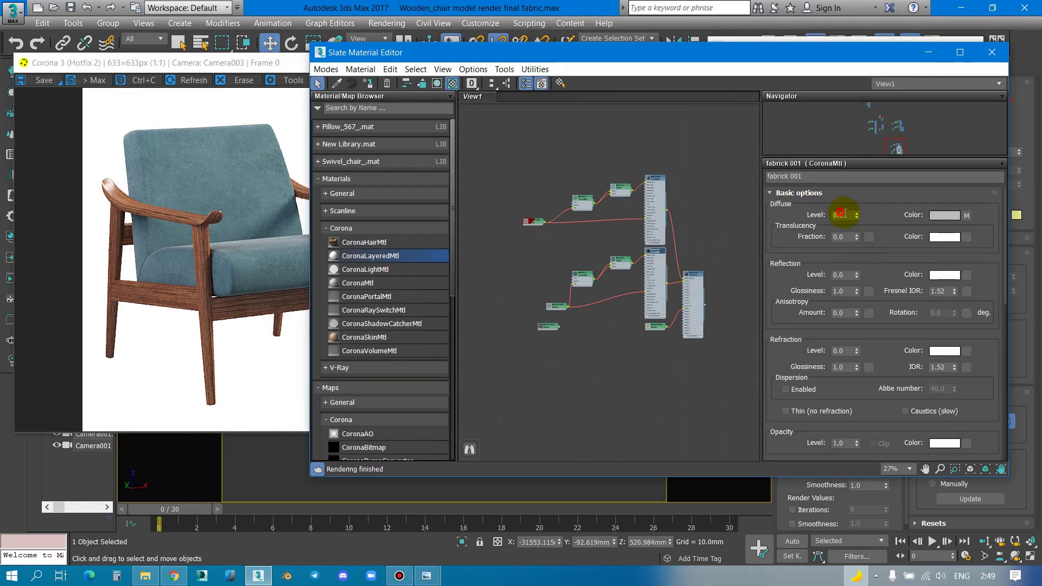
{"action": "type", "text": "0.5"}
{"action": "left_click", "coordinate": [864, 220]}
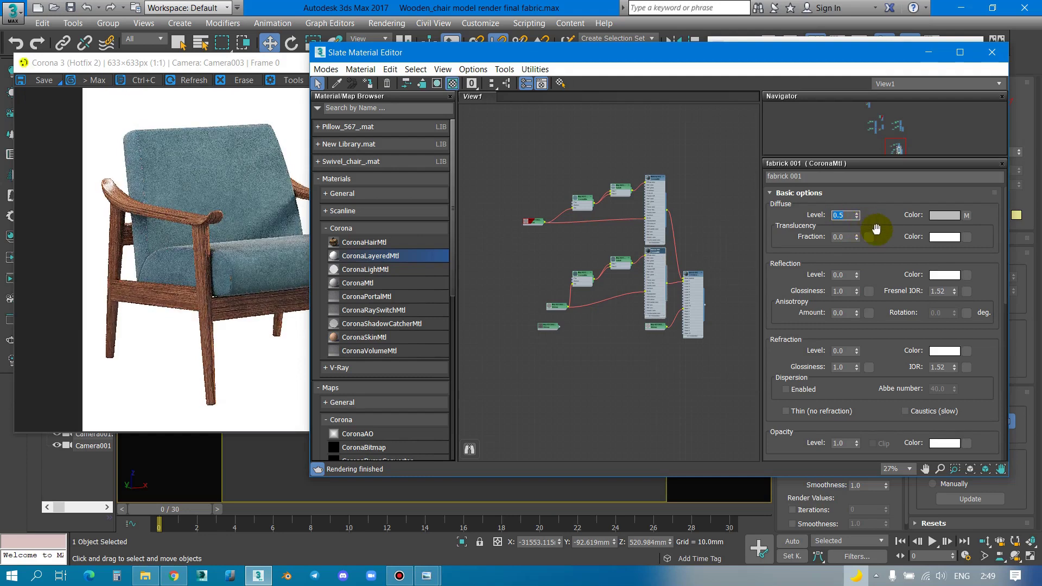
{"action": "scroll", "coordinate": [652, 326], "scroll_direction": "up", "scroll_amount": 5}
{"action": "scroll", "coordinate": [659, 326], "scroll_direction": "up", "scroll_amount": 3}
Step: Show the fabric 001 gryaz.jpg mask bitmap's parameters with the Output rollout expanded
{"action": "left_click", "coordinate": [660, 324]}
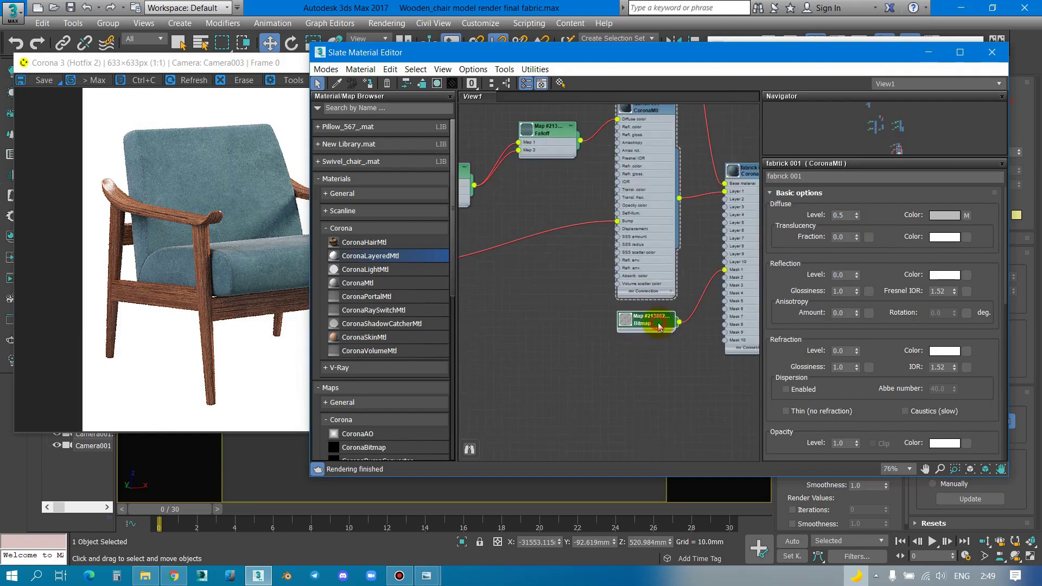
{"action": "double_click", "coordinate": [660, 321]}
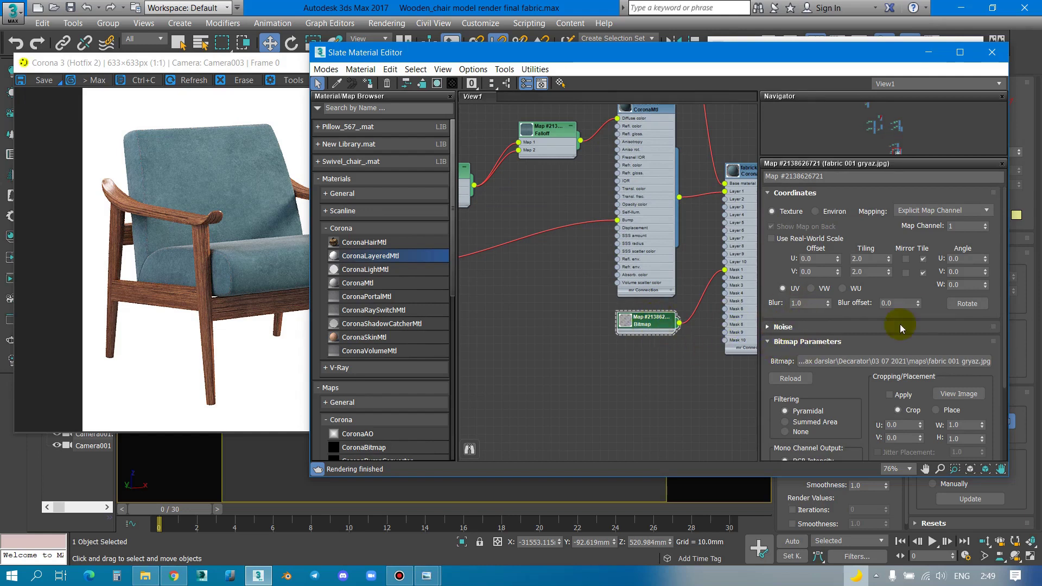
{"action": "left_click_drag", "start_coordinate": [880, 312], "coordinate": [874, 103]}
{"action": "left_click", "coordinate": [786, 454]}
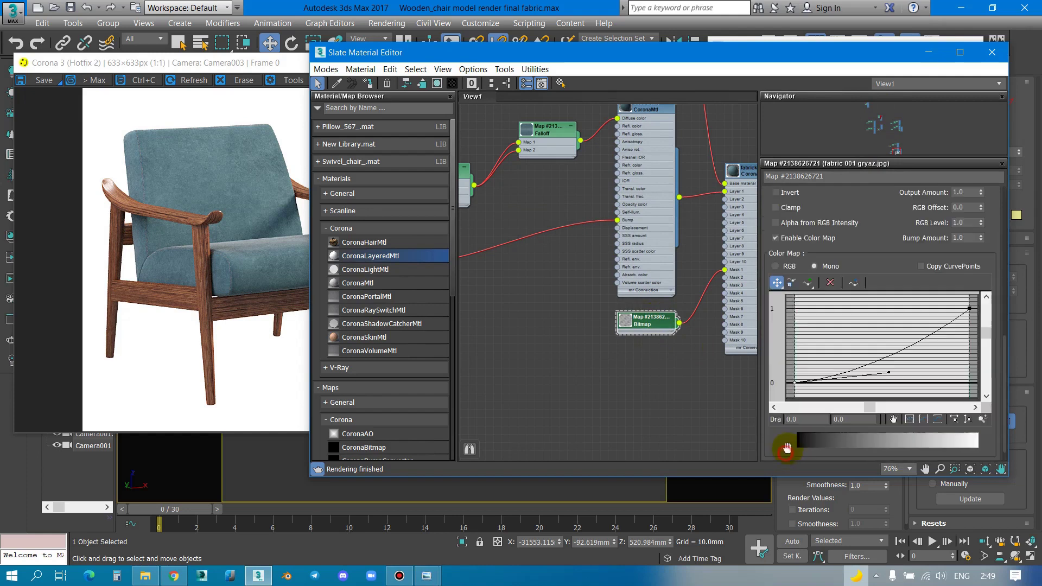
Step: Pull the mask bitmap's Color Map curve point lower to darken the mask
{"action": "middle_click_drag", "start_coordinate": [691, 349], "coordinate": [648, 386]}
{"action": "scroll", "coordinate": [648, 386], "scroll_direction": "up", "scroll_amount": 2}
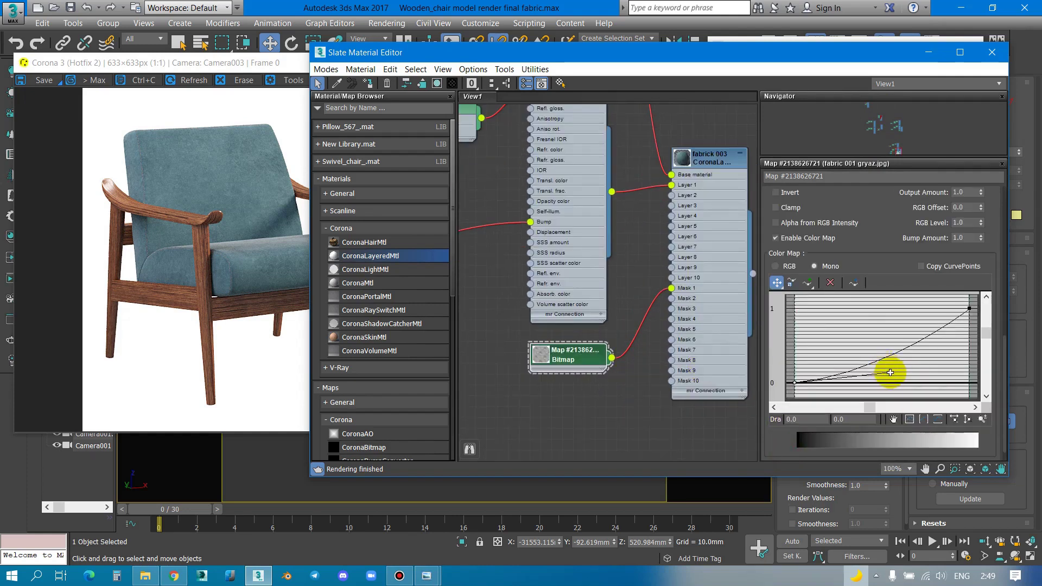
{"action": "left_click_drag", "start_coordinate": [891, 372], "coordinate": [934, 385]}
{"action": "left_click", "coordinate": [545, 361]}
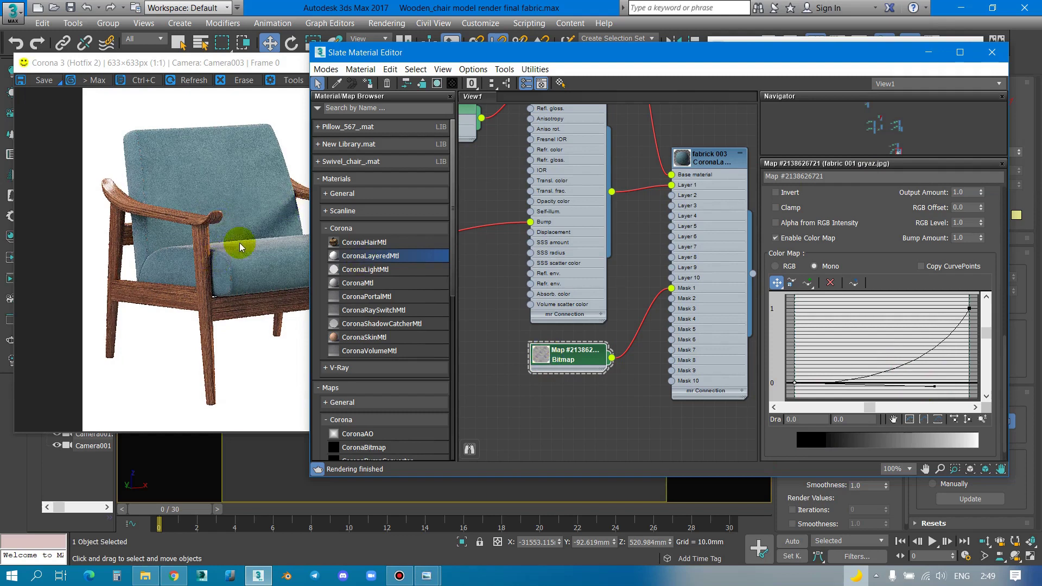
Step: Check the updated armchair render in the VFB, then return to the material editor
{"action": "scroll", "coordinate": [243, 246], "scroll_direction": "up", "scroll_amount": 3}
{"action": "scroll", "coordinate": [242, 246], "scroll_direction": "down", "scroll_amount": 1}
{"action": "left_click", "coordinate": [249, 349]}
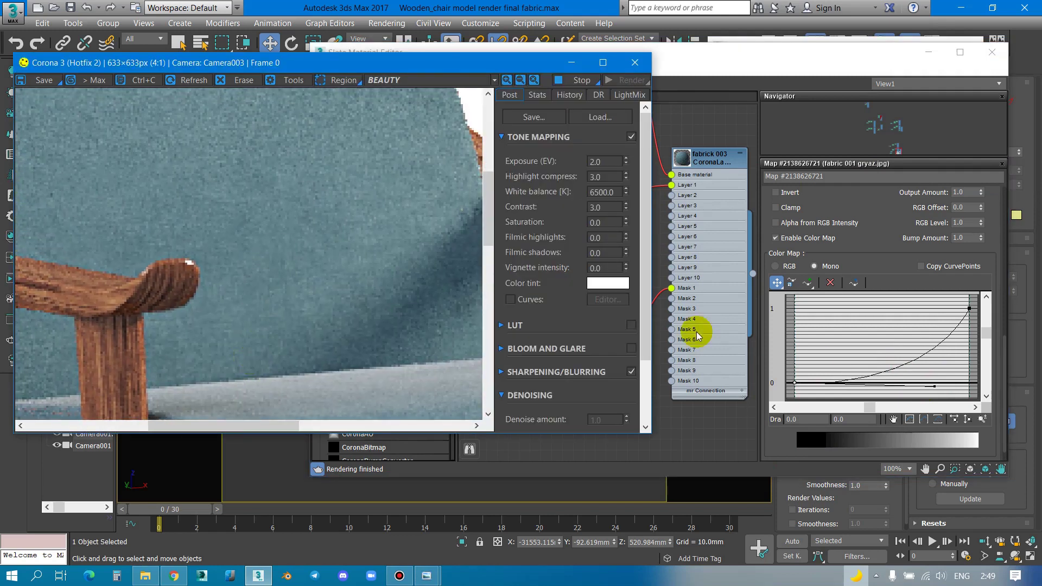
{"action": "scroll", "coordinate": [829, 326], "scroll_direction": "down", "scroll_amount": 2}
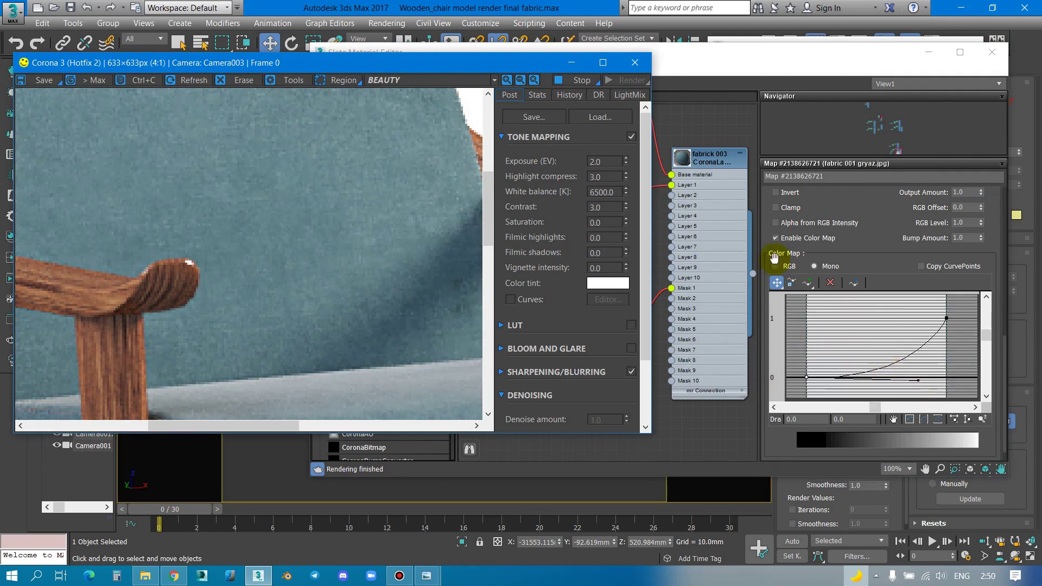
{"action": "scroll", "coordinate": [742, 188], "scroll_direction": "down", "scroll_amount": 1}
{"action": "scroll", "coordinate": [743, 188], "scroll_direction": "down", "scroll_amount": 1}
{"action": "left_click", "coordinate": [674, 290]}
Step: Insert a Color Correction map between the fabric Bitmap and Mask 1
{"action": "left_click_drag", "start_coordinate": [695, 279], "coordinate": [547, 298]}
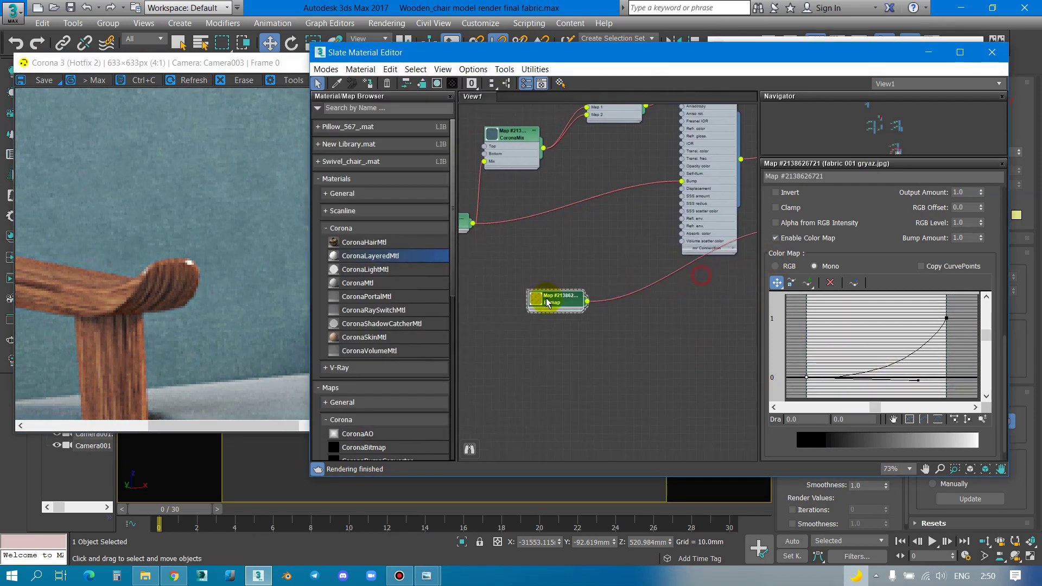
{"action": "mouse_move", "coordinate": [546, 298]}
{"action": "middle_mouse_down"}
{"action": "mouse_move", "coordinate": [585, 337]}
{"action": "mouse_move", "coordinate": [557, 349]}
{"action": "middle_mouse_up"}
{"action": "left_click", "coordinate": [368, 197]}
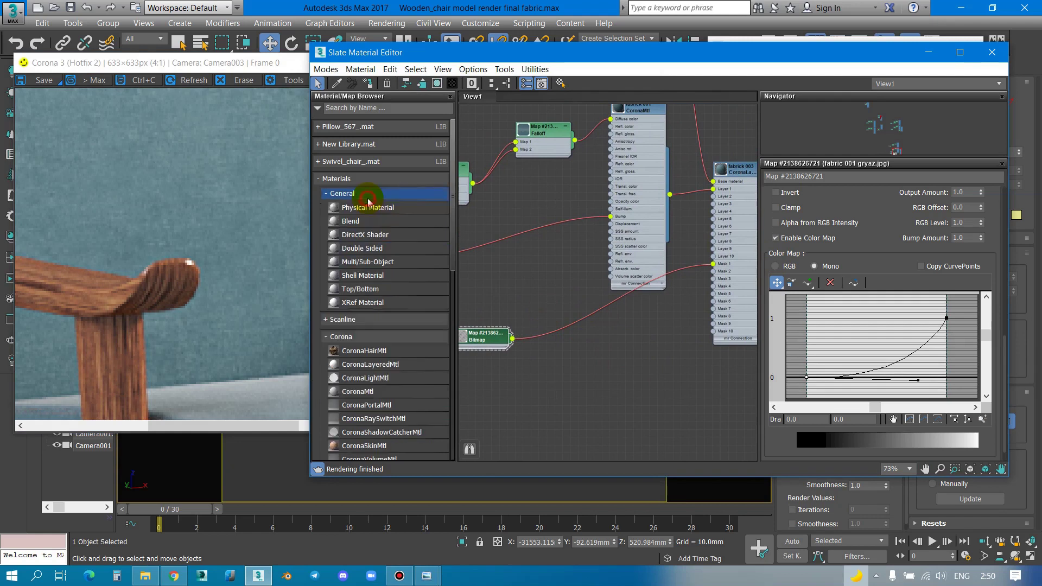
{"action": "left_click", "coordinate": [365, 193]}
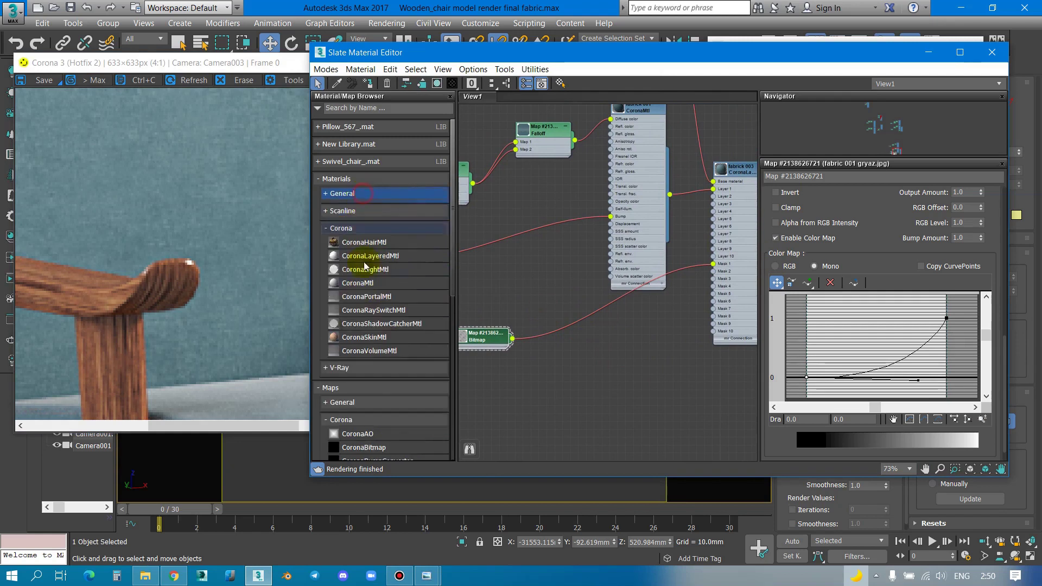
{"action": "left_click", "coordinate": [366, 404]}
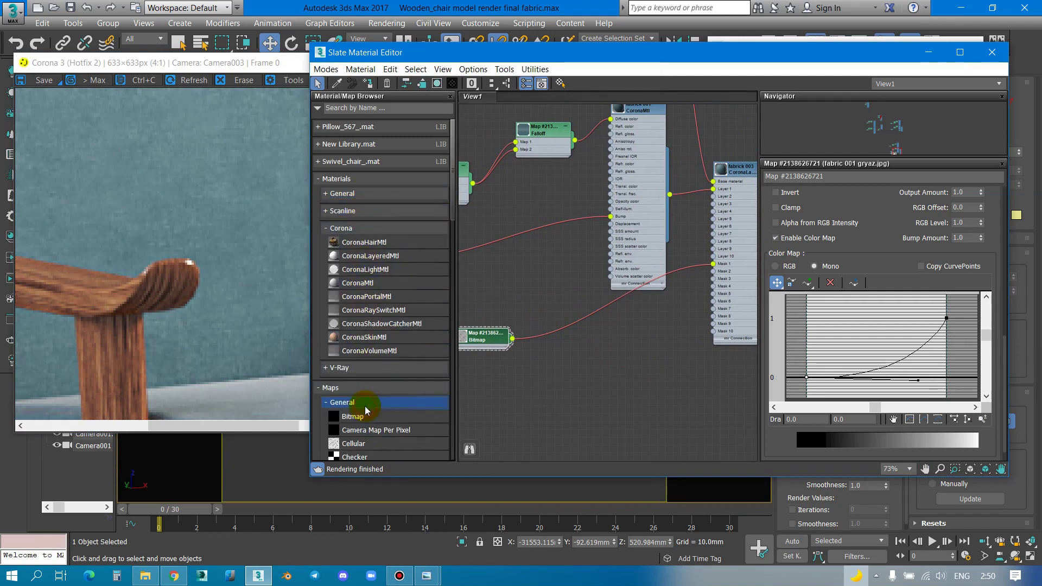
{"action": "scroll", "coordinate": [374, 420], "scroll_direction": "down", "scroll_amount": 3}
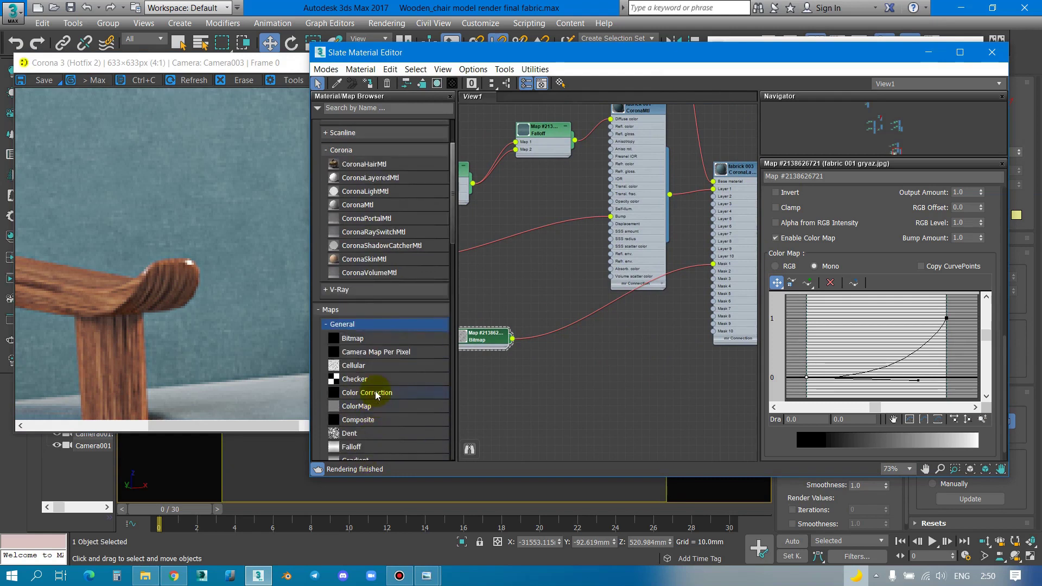
{"action": "left_click_drag", "start_coordinate": [376, 395], "coordinate": [577, 324]}
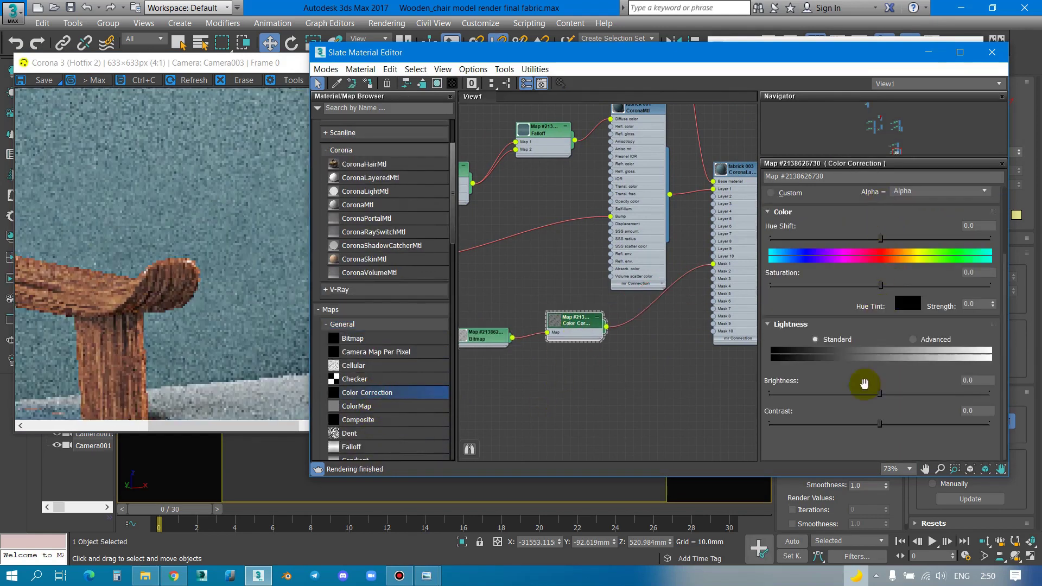
Step: Trial-adjust the Color Correction by lowering brightness and raising contrast
{"action": "left_click_drag", "start_coordinate": [881, 396], "coordinate": [855, 395]}
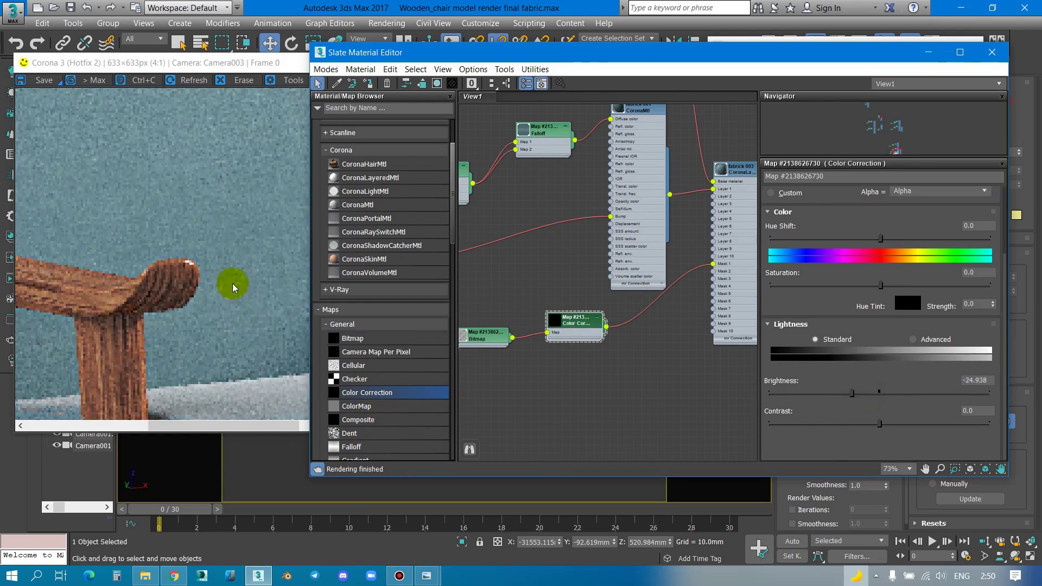
{"action": "scroll", "coordinate": [230, 271], "scroll_direction": "down", "scroll_amount": 2}
{"action": "scroll", "coordinate": [237, 251], "scroll_direction": "up", "scroll_amount": 1}
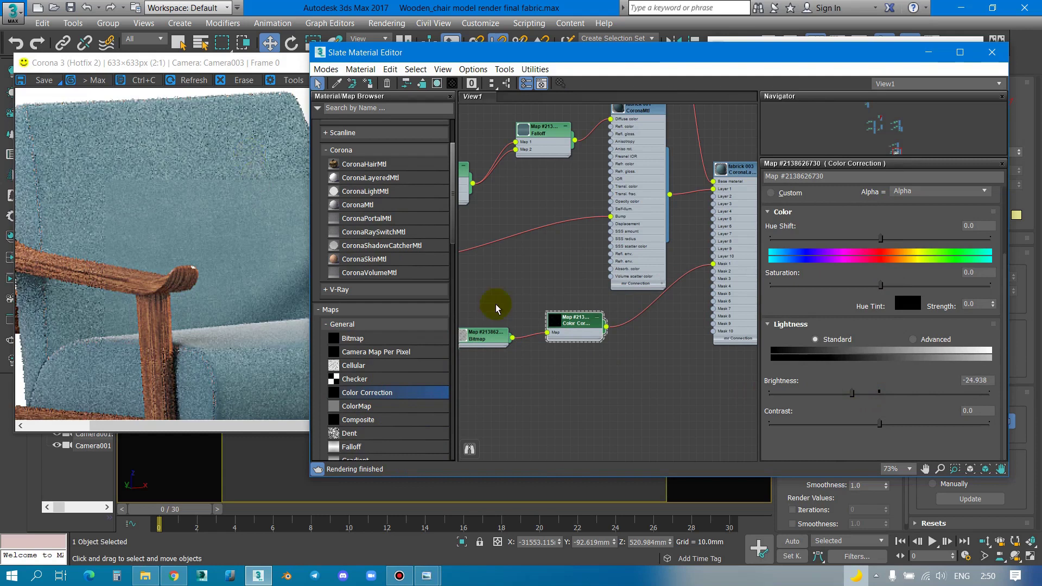
{"action": "left_click_drag", "start_coordinate": [887, 425], "coordinate": [907, 424]}
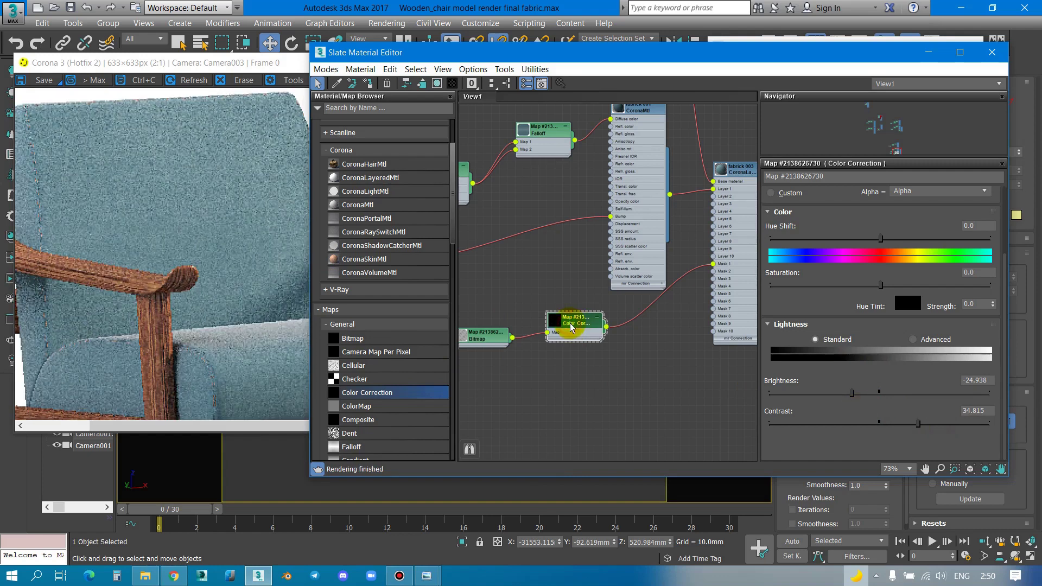
{"action": "scroll", "coordinate": [571, 328], "scroll_direction": "up", "scroll_amount": 2}
{"action": "scroll", "coordinate": [623, 318], "scroll_direction": "up", "scroll_amount": 2}
{"action": "scroll", "coordinate": [651, 318], "scroll_direction": "up", "scroll_amount": 1}
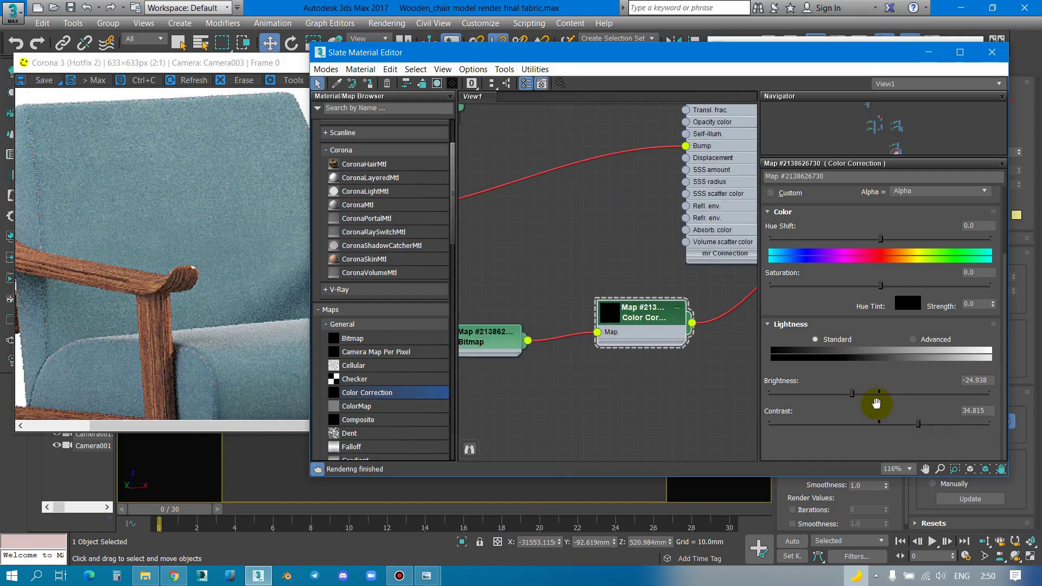
Step: Reset the Color Correction, then set Contrast 19.506 and Brightness -5.679
{"action": "left_click", "coordinate": [878, 394]}
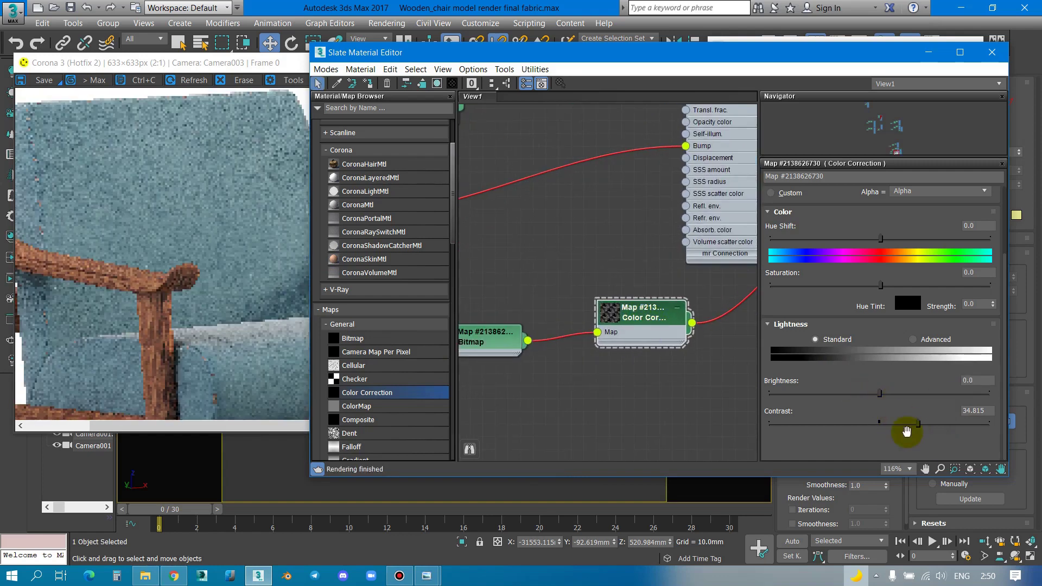
{"action": "right_click", "coordinate": [906, 432]}
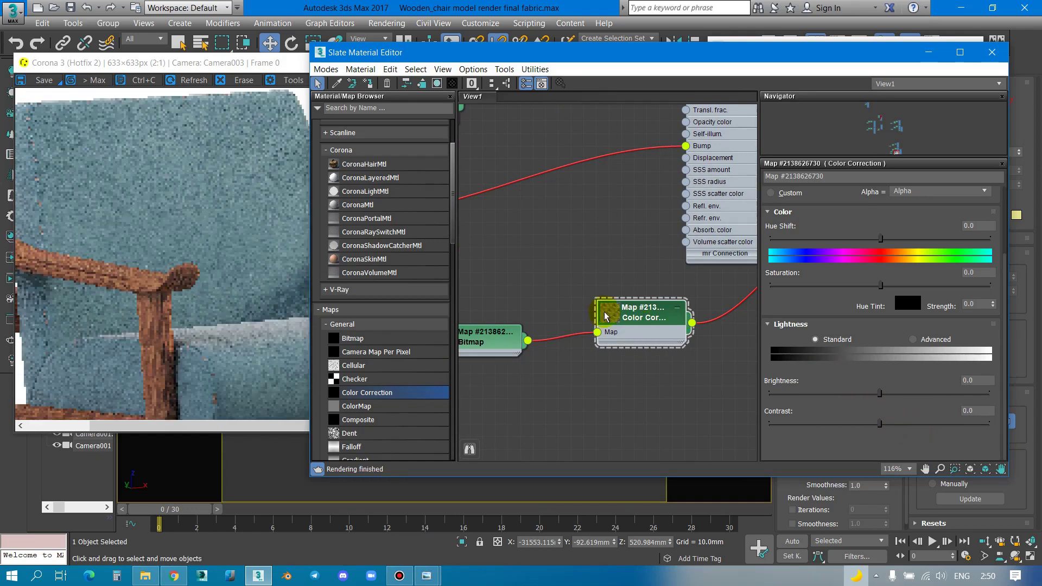
{"action": "left_click", "coordinate": [901, 424]}
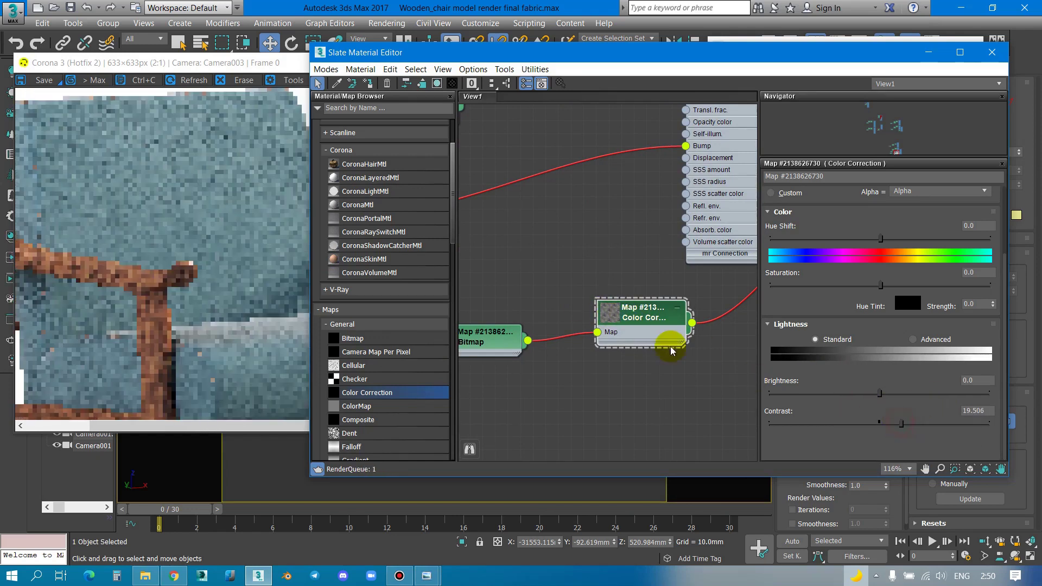
{"action": "left_click", "coordinate": [874, 394]}
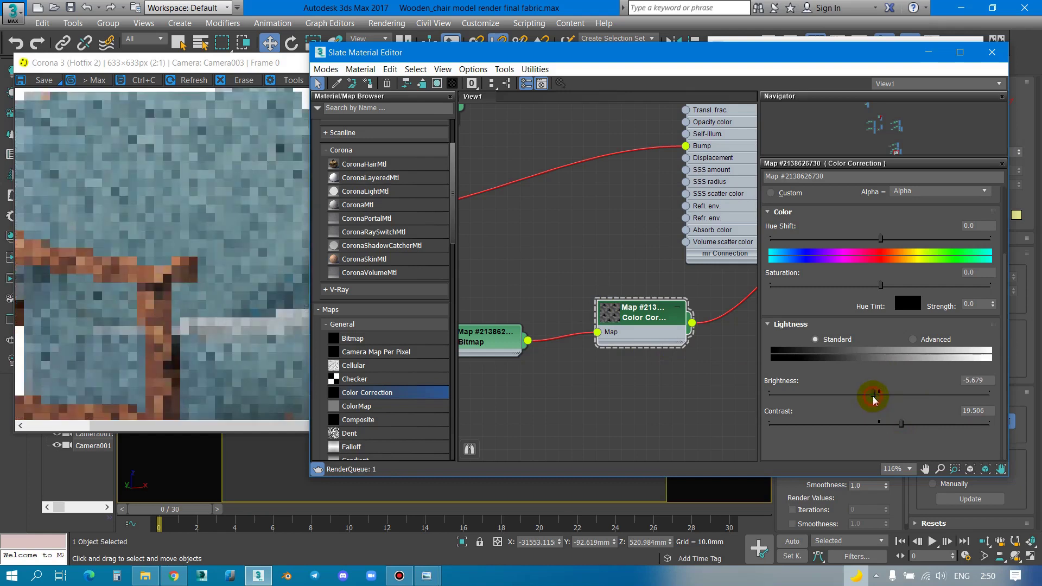
{"action": "scroll", "coordinate": [181, 228], "scroll_direction": "down", "scroll_amount": 1}
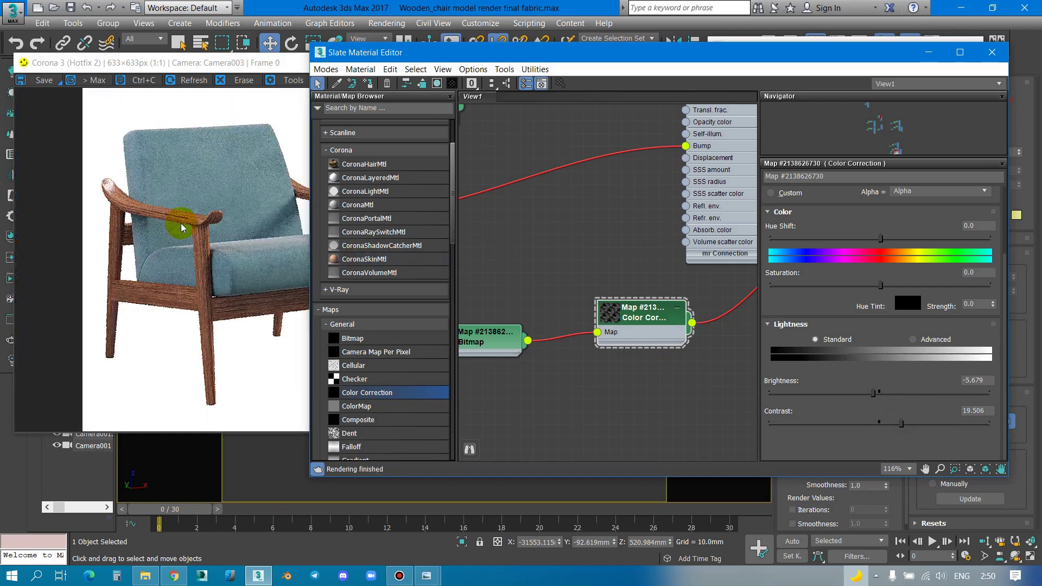
Step: Check the adjusted fabric render and pan the node graph to other materials
{"action": "left_click", "coordinate": [166, 260]}
{"action": "left_click", "coordinate": [733, 160]}
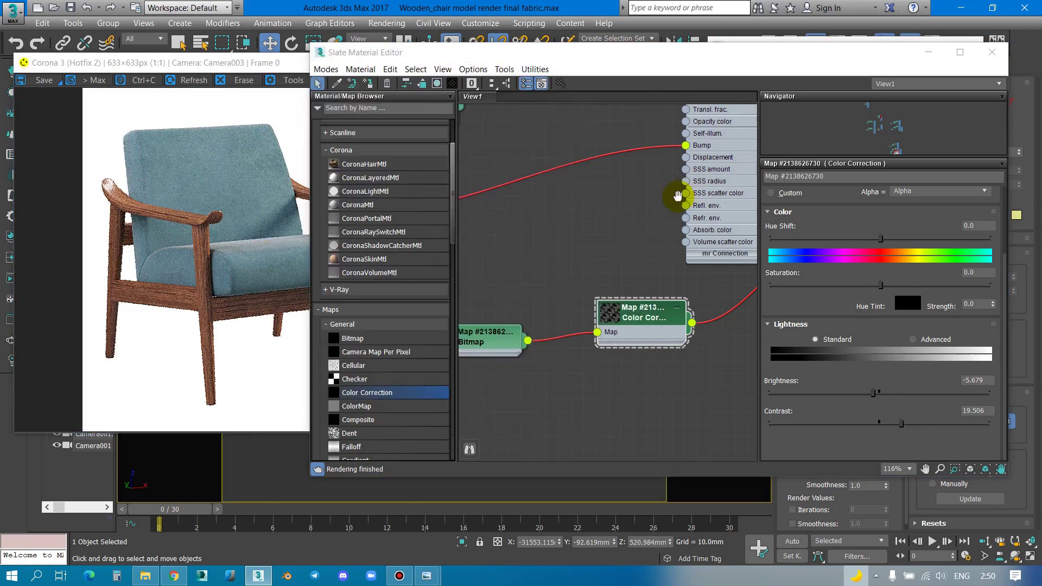
{"action": "scroll", "coordinate": [722, 239], "scroll_direction": "down", "scroll_amount": 4}
{"action": "mouse_move", "coordinate": [727, 280]}
{"action": "middle_mouse_down"}
{"action": "mouse_move", "coordinate": [589, 349]}
{"action": "mouse_move", "coordinate": [628, 221]}
{"action": "mouse_move", "coordinate": [623, 252]}
{"action": "middle_mouse_up"}
{"action": "scroll", "coordinate": [609, 293], "scroll_direction": "down", "scroll_amount": 1}
Step: Pan the node graph to reveal the fabric bitmap feeding the Color Correction map
{"action": "middle_click_drag", "start_coordinate": [608, 293], "coordinate": [617, 319]}
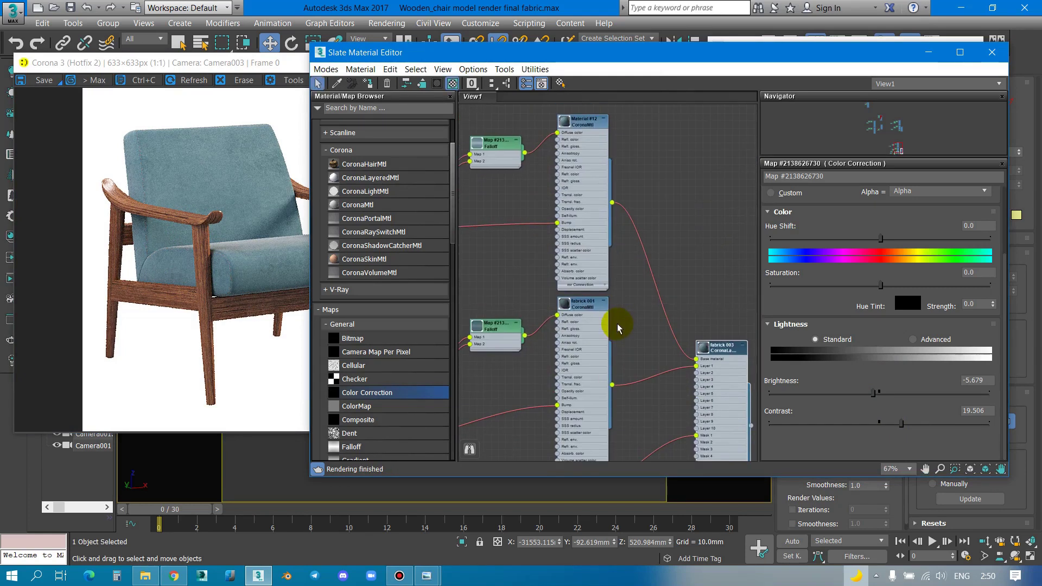
{"action": "left_click", "coordinate": [212, 171]}
{"action": "scroll", "coordinate": [213, 172], "scroll_direction": "up", "scroll_amount": 1}
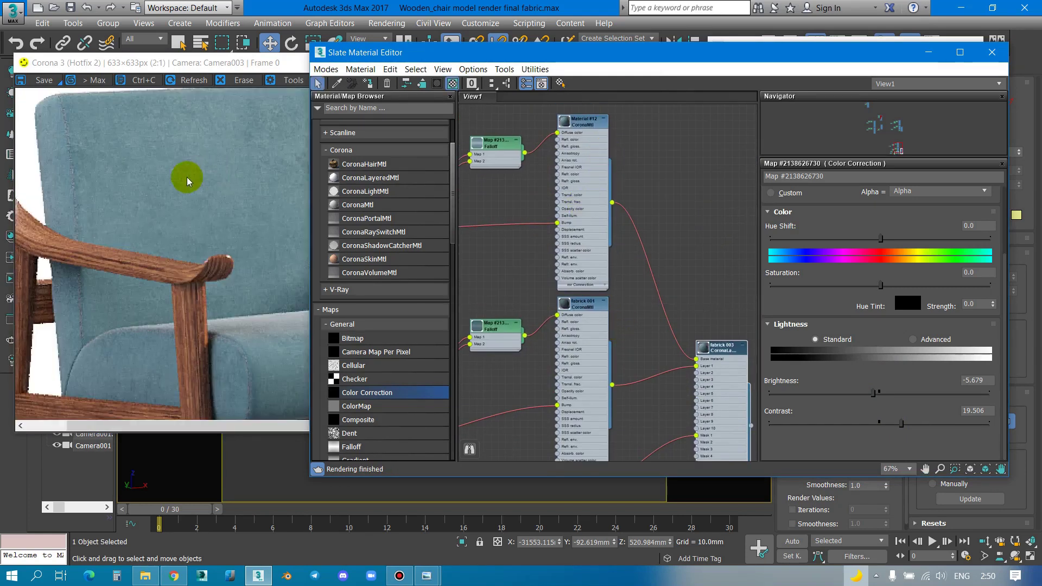
{"action": "scroll", "coordinate": [113, 200], "scroll_direction": "down", "scroll_amount": 1}
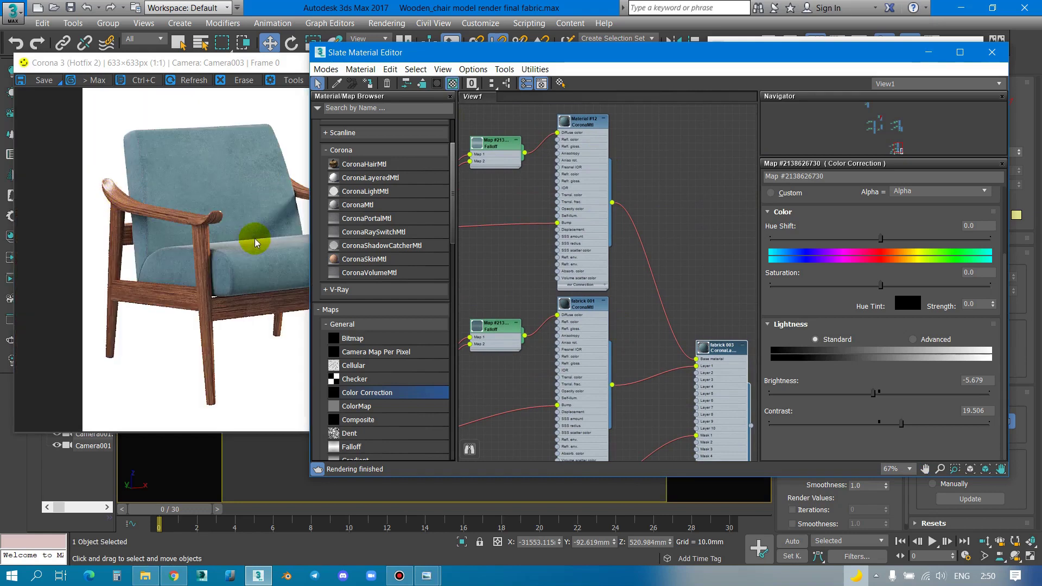
{"action": "middle_click_drag", "start_coordinate": [573, 199], "coordinate": [582, 112]}
{"action": "scroll", "coordinate": [531, 343], "scroll_direction": "up", "scroll_amount": 2}
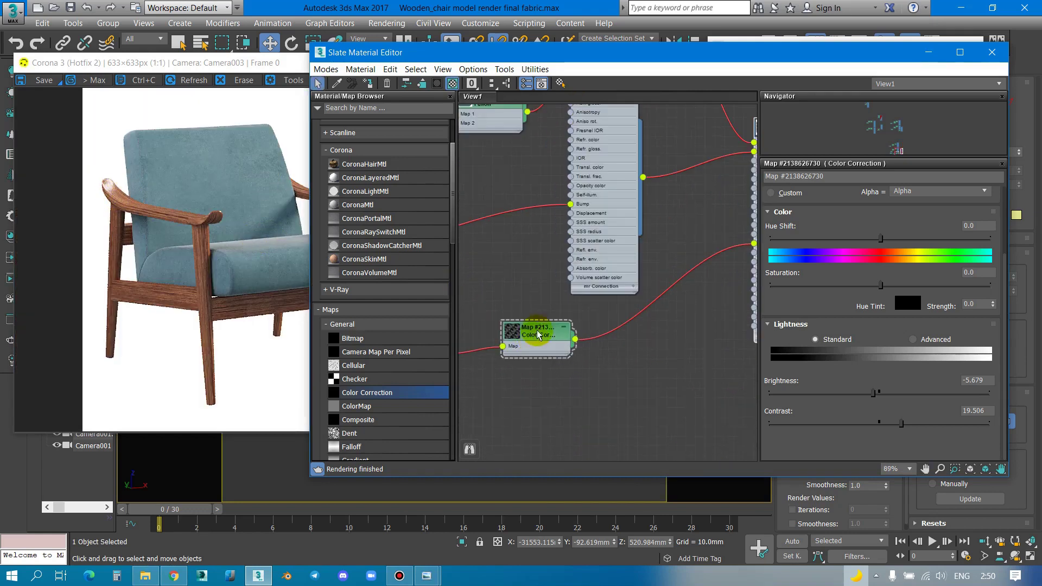
{"action": "middle_click_drag", "start_coordinate": [538, 335], "coordinate": [673, 320]}
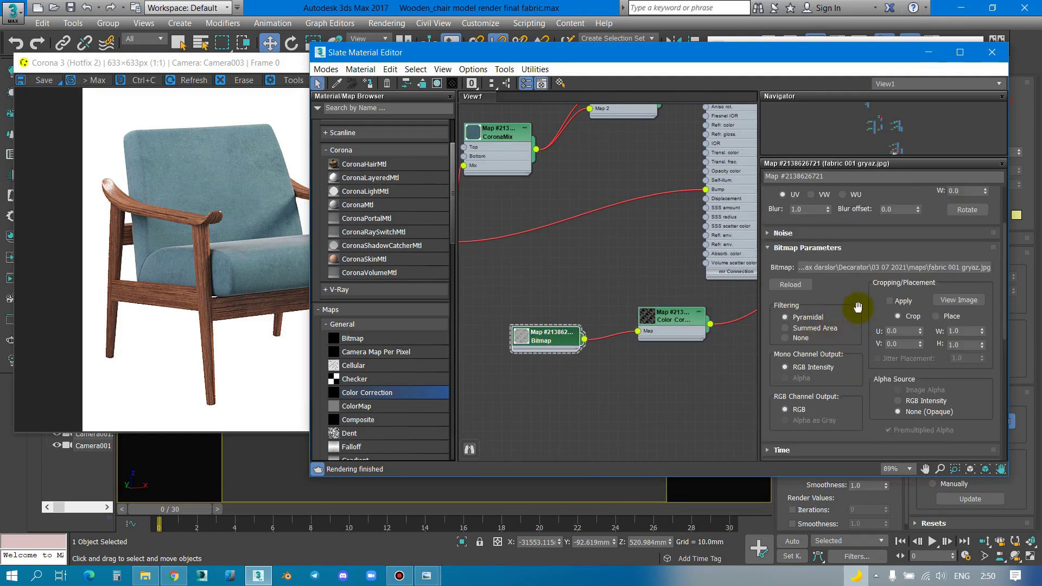
Step: Set the fabric bitmap's U and V tiling to 3 and inspect the test render
{"action": "mouse_move", "coordinate": [858, 287]}
{"action": "left_mouse_down"}
{"action": "mouse_move", "coordinate": [852, 393]}
{"action": "mouse_move", "coordinate": [854, 360]}
{"action": "left_mouse_up"}
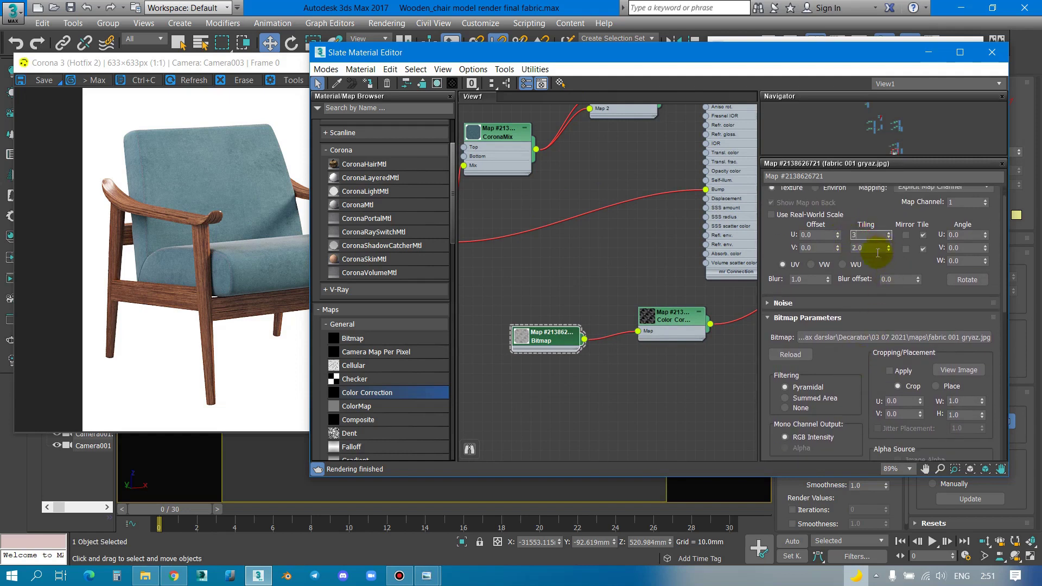
{"action": "key", "text": "Tab"}
{"action": "type", "text": "3"}
{"action": "key", "text": "Return"}
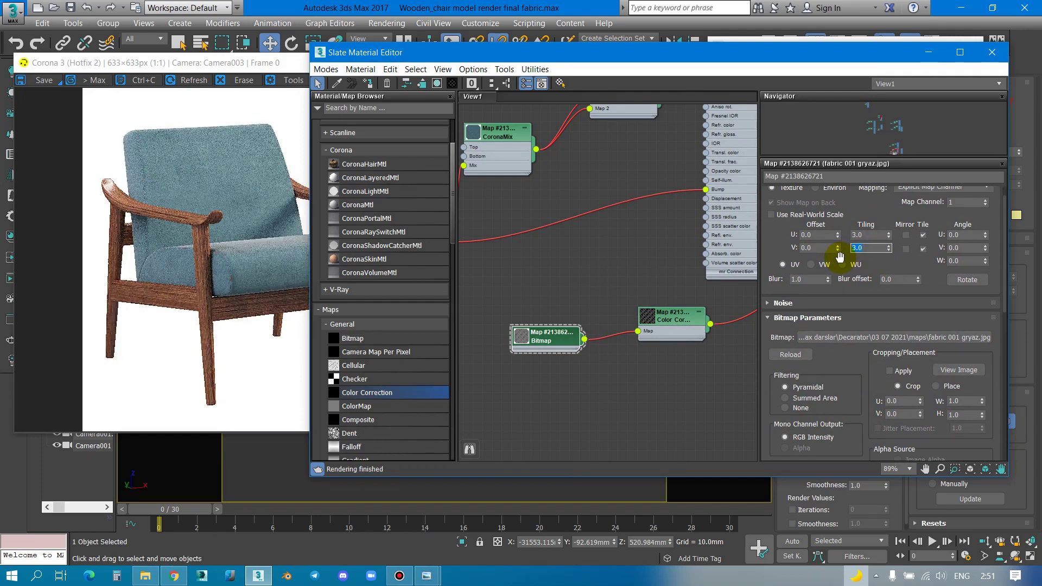
{"action": "left_click", "coordinate": [275, 152]}
{"action": "scroll", "coordinate": [226, 204], "scroll_direction": "up", "scroll_amount": 1}
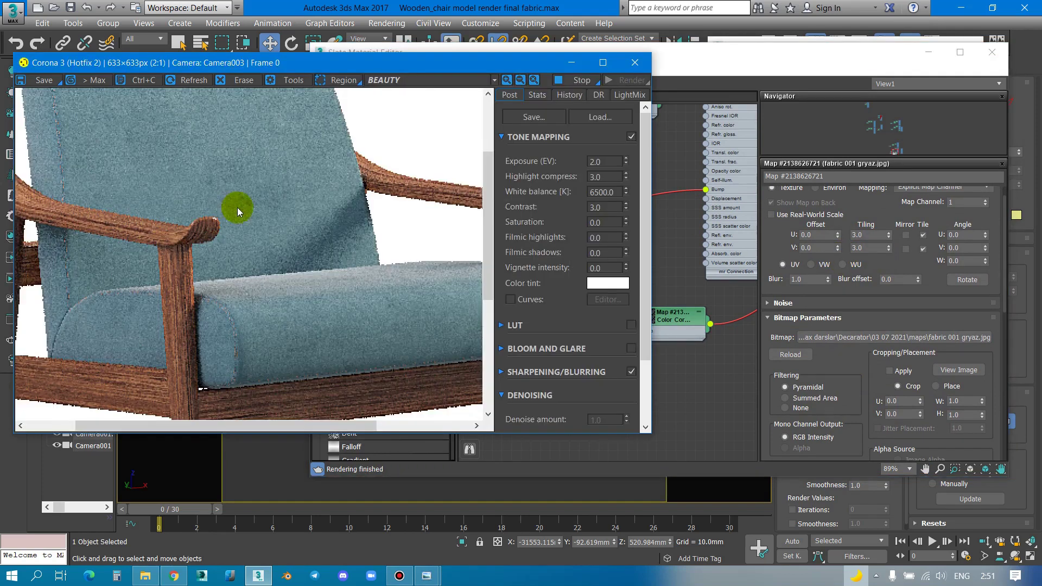
{"action": "left_click_drag", "start_coordinate": [280, 223], "coordinate": [310, 272]}
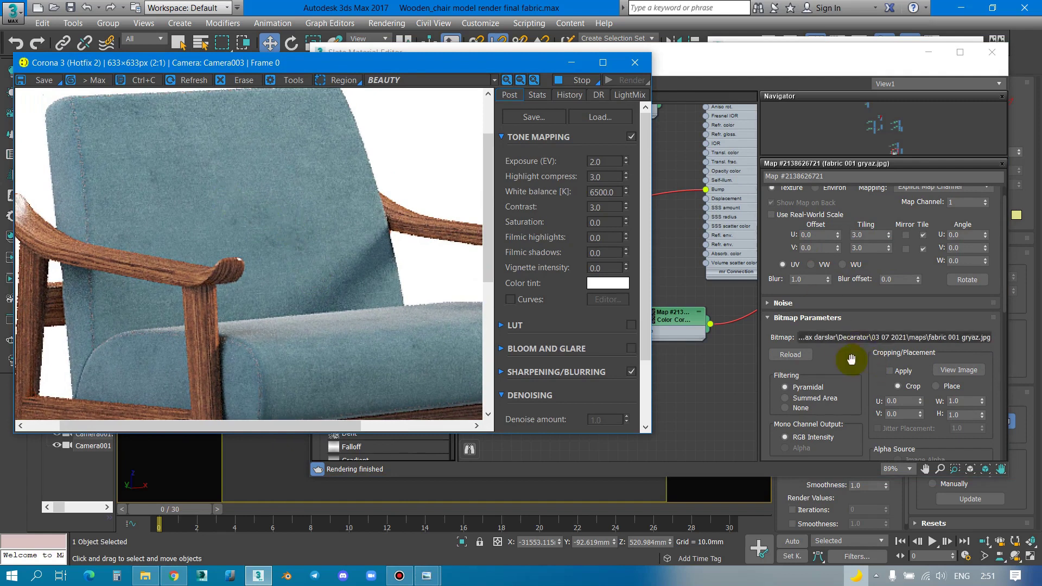
Step: Set the fabric bitmap's U and V tiling back to 1.0
{"action": "left_click_drag", "start_coordinate": [863, 371], "coordinate": [865, 242]}
{"action": "scroll", "coordinate": [887, 250], "scroll_direction": "up", "scroll_amount": 3}
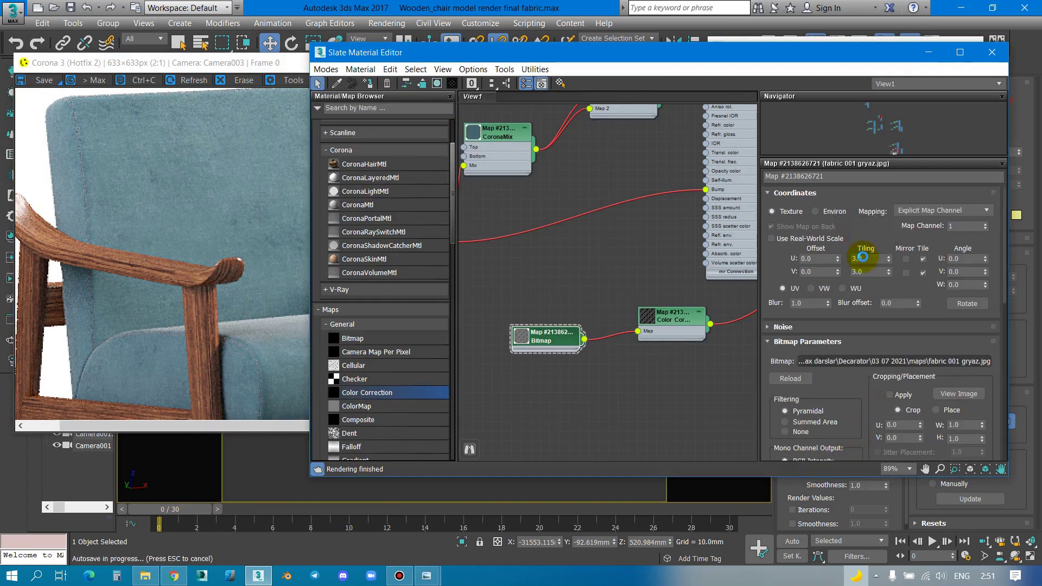
{"action": "left_click", "coordinate": [865, 257]}
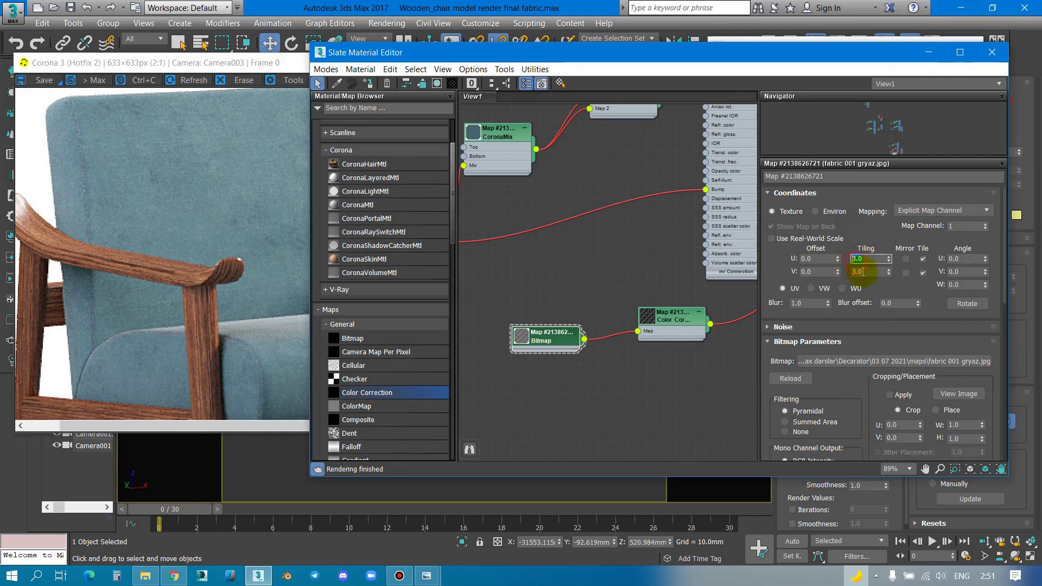
{"action": "type", "text": "1"}
{"action": "key", "text": "Tab"}
{"action": "type", "text": "1"}
{"action": "key", "text": "Return"}
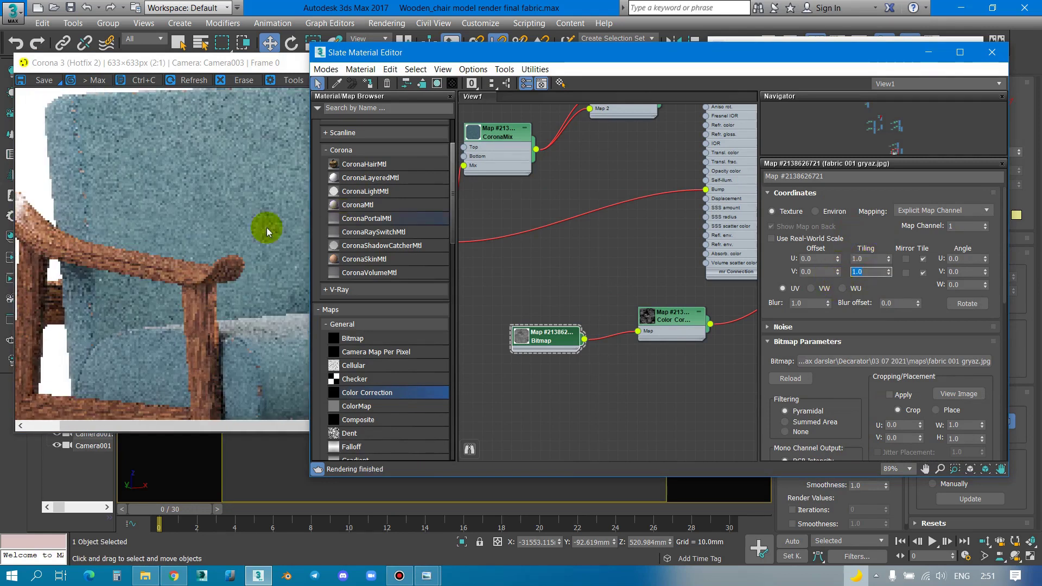
Step: Enable Show Shaded Material in Viewport so the chair shows the fabric texture
{"action": "left_click", "coordinate": [228, 223]}
{"action": "scroll", "coordinate": [228, 222], "scroll_direction": "down", "scroll_amount": 1}
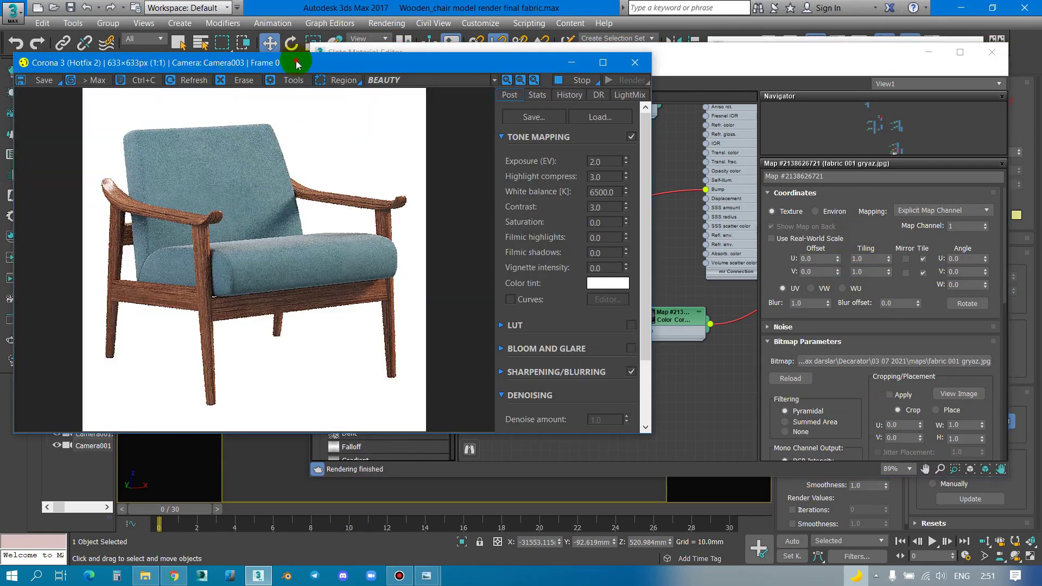
{"action": "left_click_drag", "start_coordinate": [297, 63], "coordinate": [294, 344]}
{"action": "left_click_drag", "start_coordinate": [413, 47], "coordinate": [529, 54]}
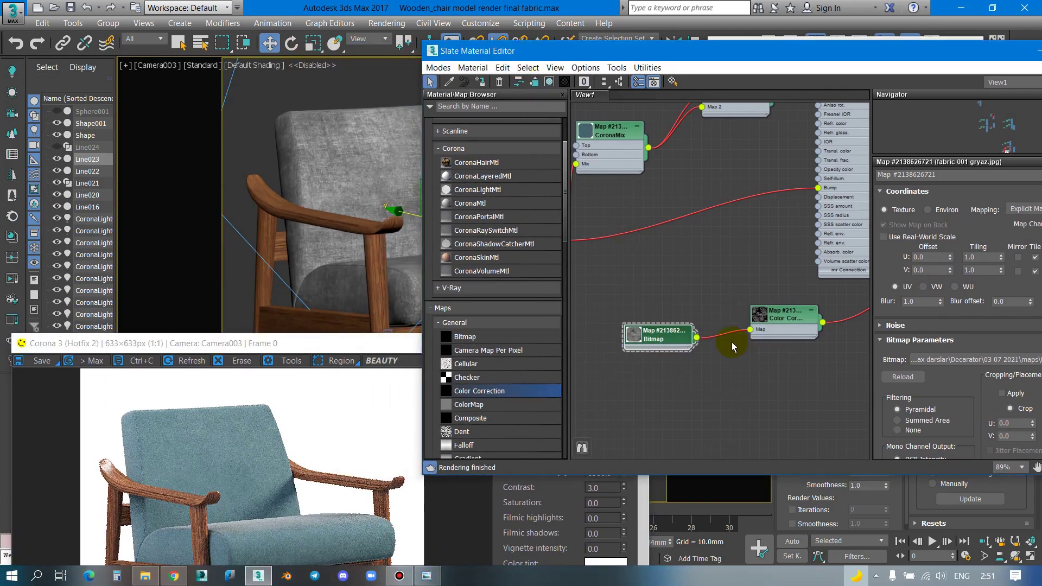
{"action": "left_click", "coordinate": [550, 82]}
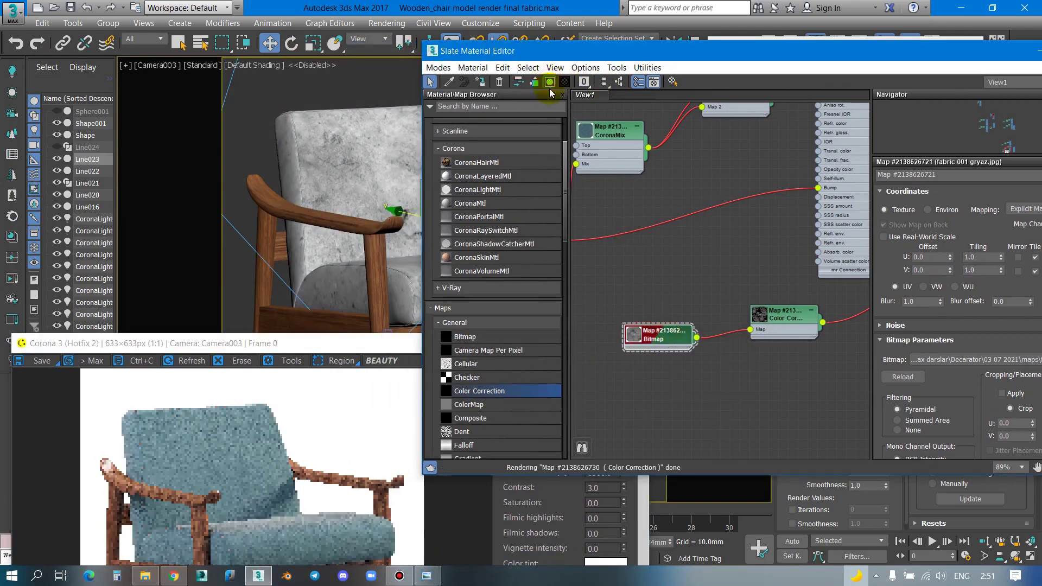
{"action": "left_click_drag", "start_coordinate": [537, 55], "coordinate": [664, 66]}
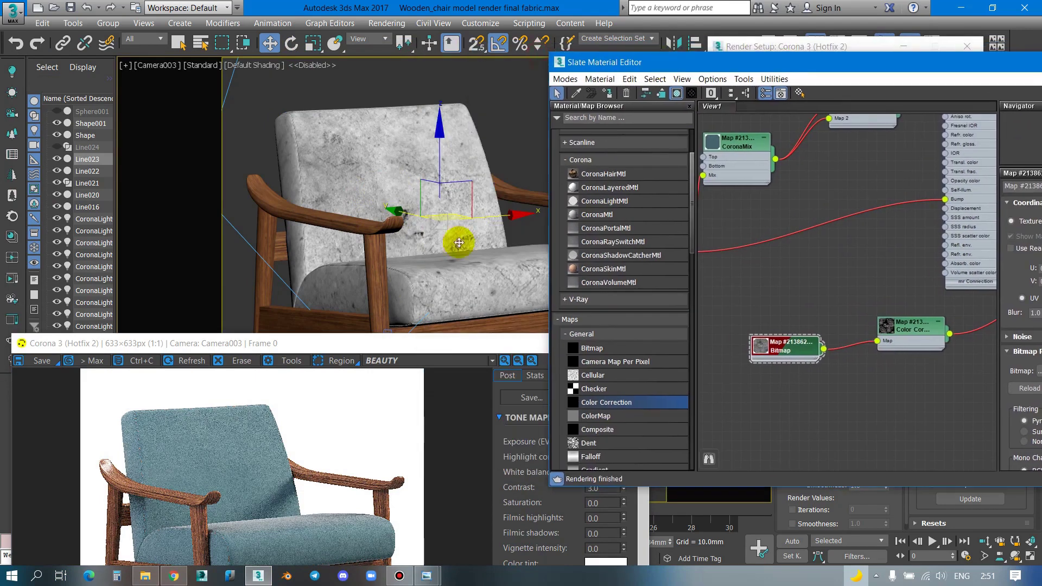
{"action": "left_click_drag", "start_coordinate": [326, 349], "coordinate": [426, 257]}
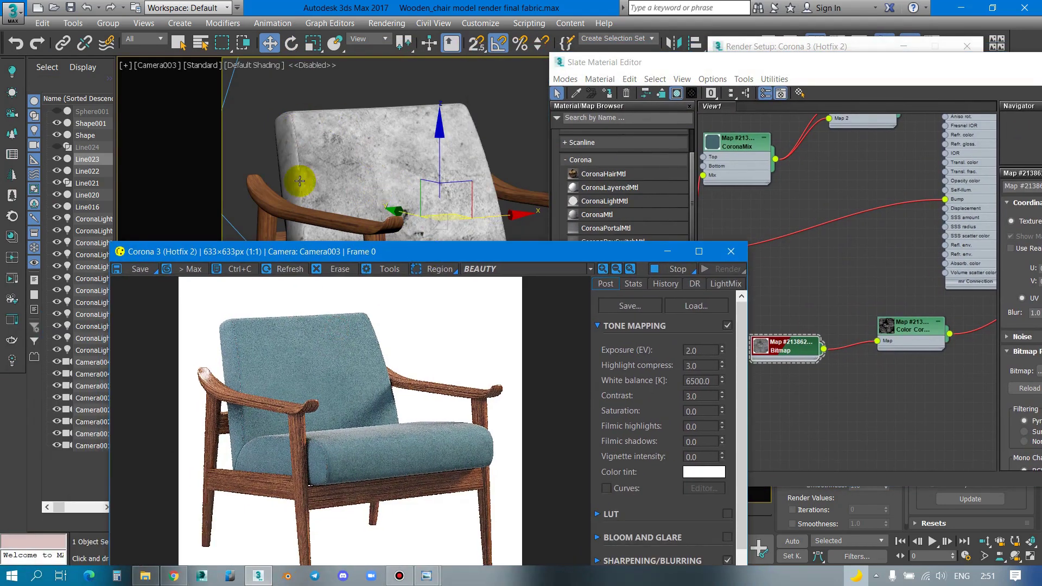
Step: Zoom over the render and pan the node graph to the layered fabric material
{"action": "scroll", "coordinate": [247, 353], "scroll_direction": "up", "scroll_amount": 2}
{"action": "scroll", "coordinate": [248, 358], "scroll_direction": "down", "scroll_amount": 1}
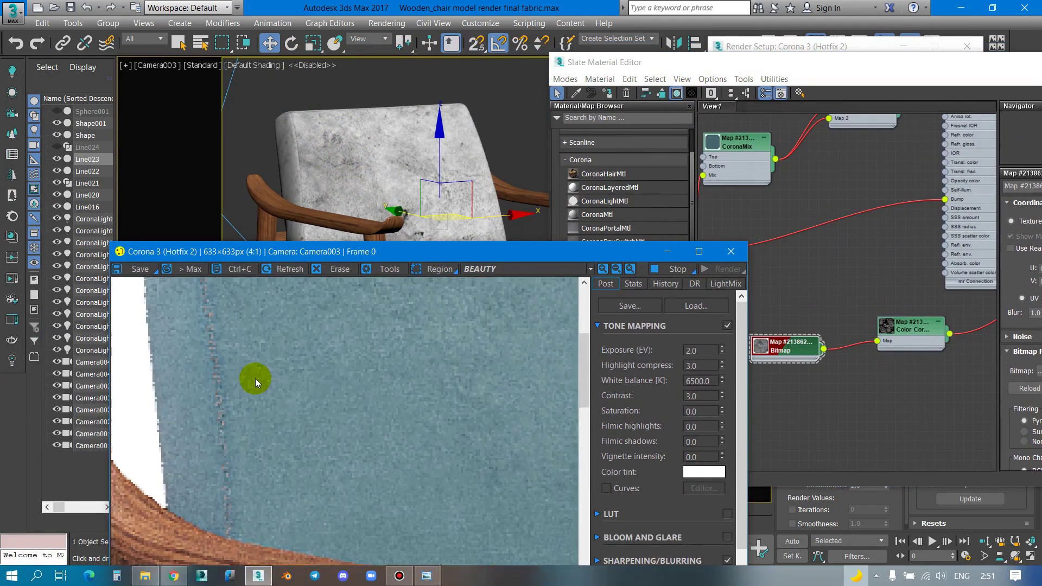
{"action": "scroll", "coordinate": [255, 380], "scroll_direction": "down", "scroll_amount": 1}
{"action": "scroll", "coordinate": [264, 403], "scroll_direction": "down", "scroll_amount": 1}
{"action": "scroll", "coordinate": [263, 370], "scroll_direction": "up", "scroll_amount": 2}
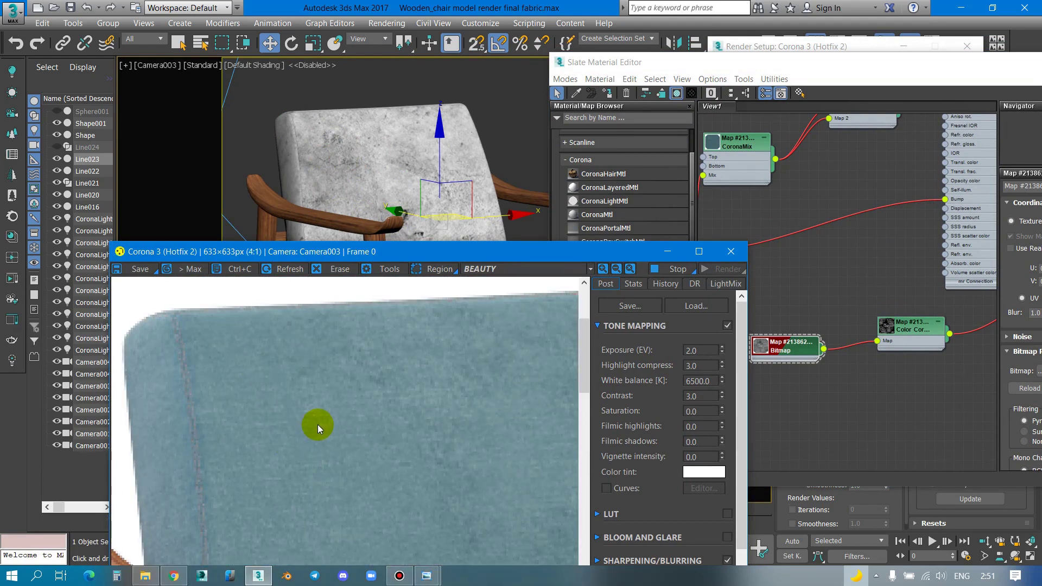
{"action": "scroll", "coordinate": [315, 392], "scroll_direction": "down", "scroll_amount": 1}
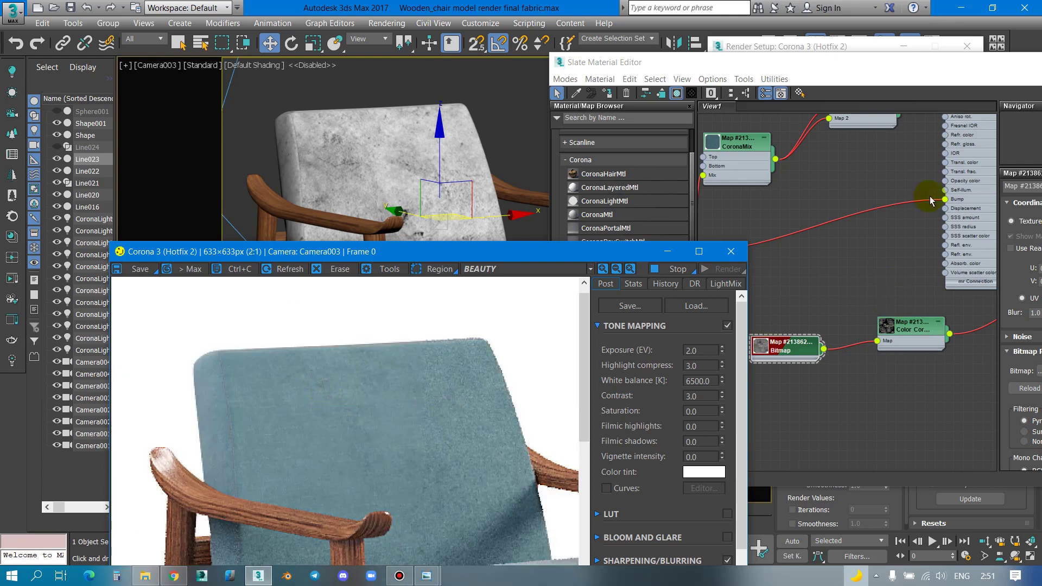
{"action": "mouse_move", "coordinate": [931, 201]}
{"action": "middle_mouse_down"}
{"action": "mouse_move", "coordinate": [791, 326]}
{"action": "mouse_move", "coordinate": [834, 279]}
{"action": "mouse_move", "coordinate": [825, 298]}
{"action": "middle_mouse_up"}
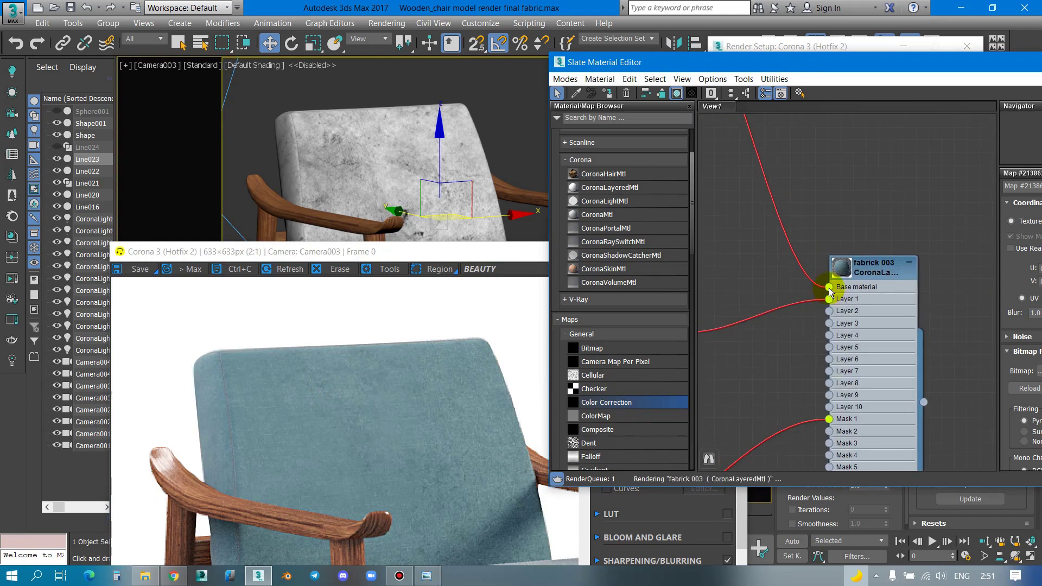
Step: Reconnect the incoming material to Layer 2 and dismiss the empty base material error
{"action": "mouse_move", "coordinate": [829, 287]}
{"action": "left_mouse_down"}
{"action": "mouse_move", "coordinate": [829, 310]}
{"action": "mouse_move", "coordinate": [828, 287]}
{"action": "mouse_move", "coordinate": [829, 299]}
{"action": "mouse_move", "coordinate": [878, 220]}
{"action": "left_mouse_up"}
{"action": "left_click", "coordinate": [524, 115]}
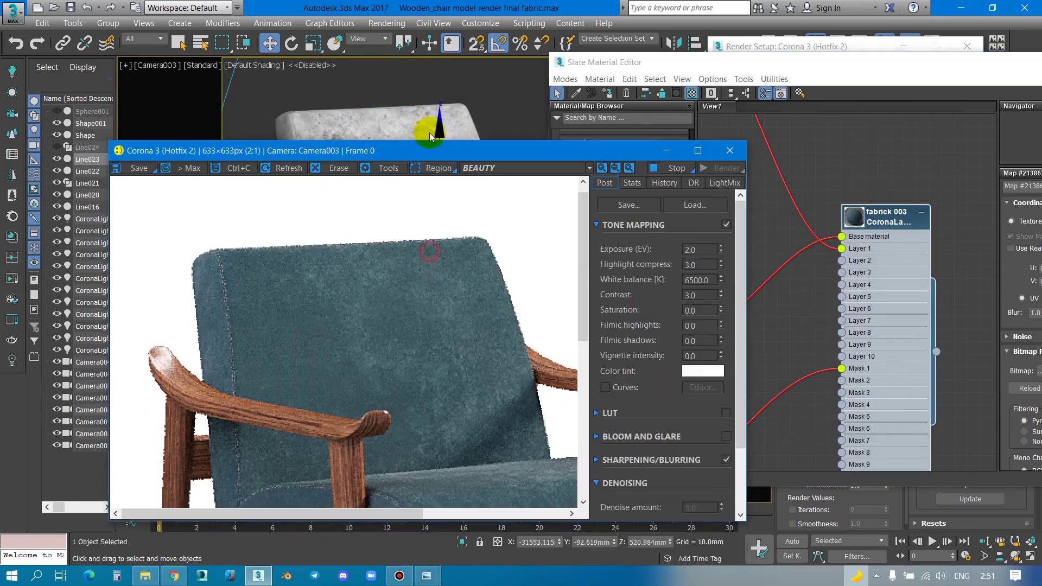
{"action": "left_click_drag", "start_coordinate": [424, 259], "coordinate": [426, 104]}
{"action": "scroll", "coordinate": [381, 260], "scroll_direction": "down", "scroll_amount": 2}
{"action": "scroll", "coordinate": [381, 260], "scroll_direction": "up", "scroll_amount": 3}
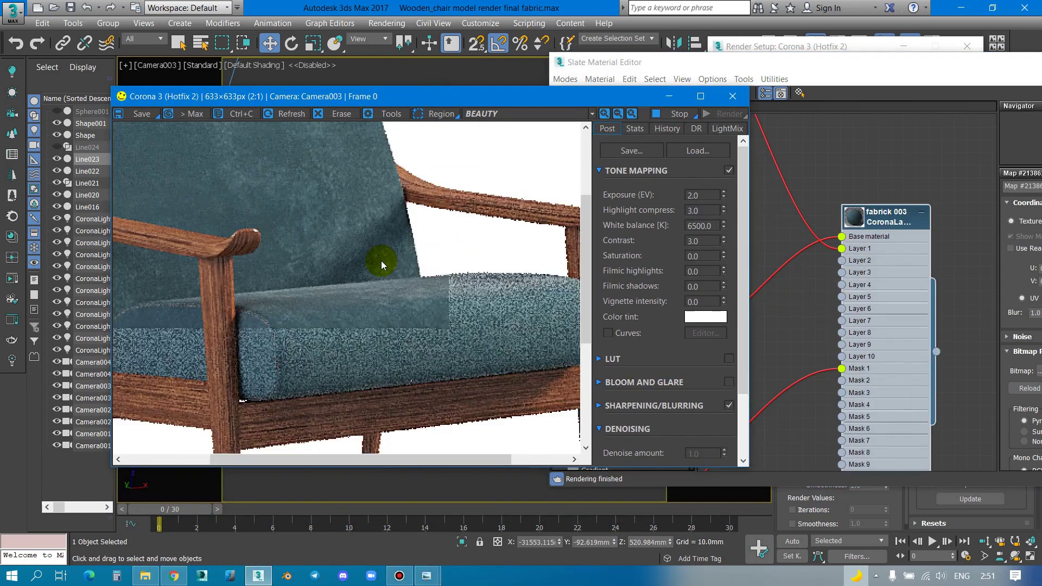
{"action": "mouse_move", "coordinate": [381, 261]}
{"action": "left_mouse_down"}
{"action": "mouse_move", "coordinate": [351, 289]}
{"action": "mouse_move", "coordinate": [379, 312]}
{"action": "left_mouse_up"}
Step: Reposition the layered fabric material node and widen the parameter panel
{"action": "left_click", "coordinate": [863, 222]}
{"action": "left_click_drag", "start_coordinate": [863, 234], "coordinate": [874, 280]}
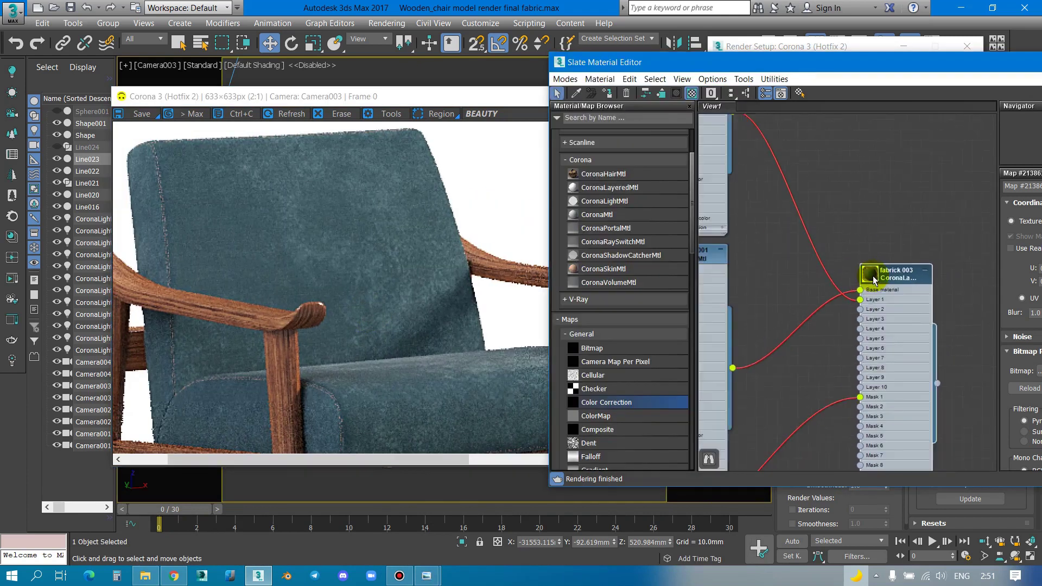
{"action": "scroll", "coordinate": [872, 280], "scroll_direction": "down", "scroll_amount": 2}
{"action": "scroll", "coordinate": [869, 293], "scroll_direction": "down", "scroll_amount": 2}
{"action": "scroll", "coordinate": [880, 276], "scroll_direction": "down", "scroll_amount": 1}
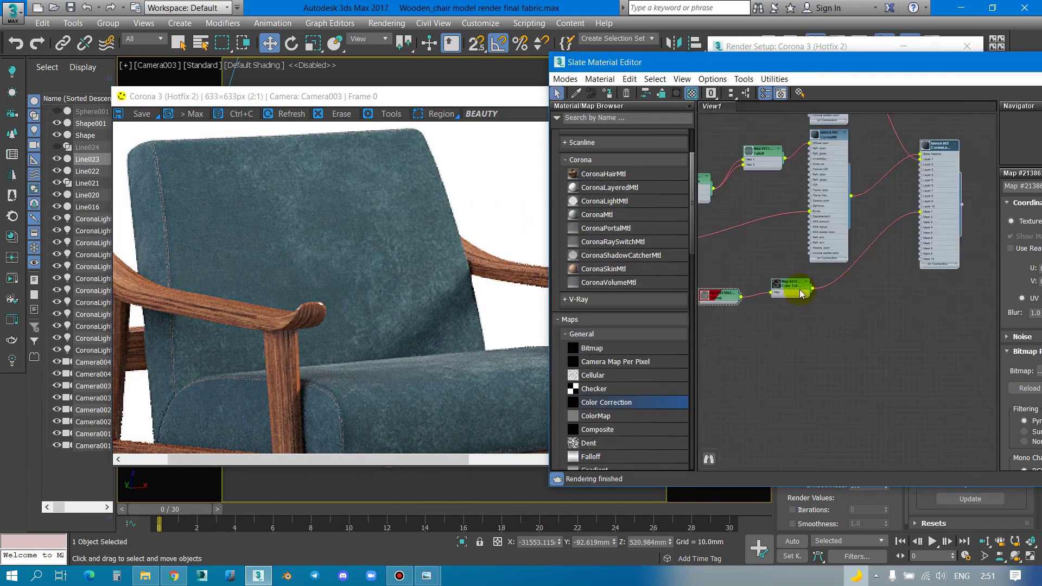
{"action": "scroll", "coordinate": [801, 294], "scroll_direction": "up", "scroll_amount": 2}
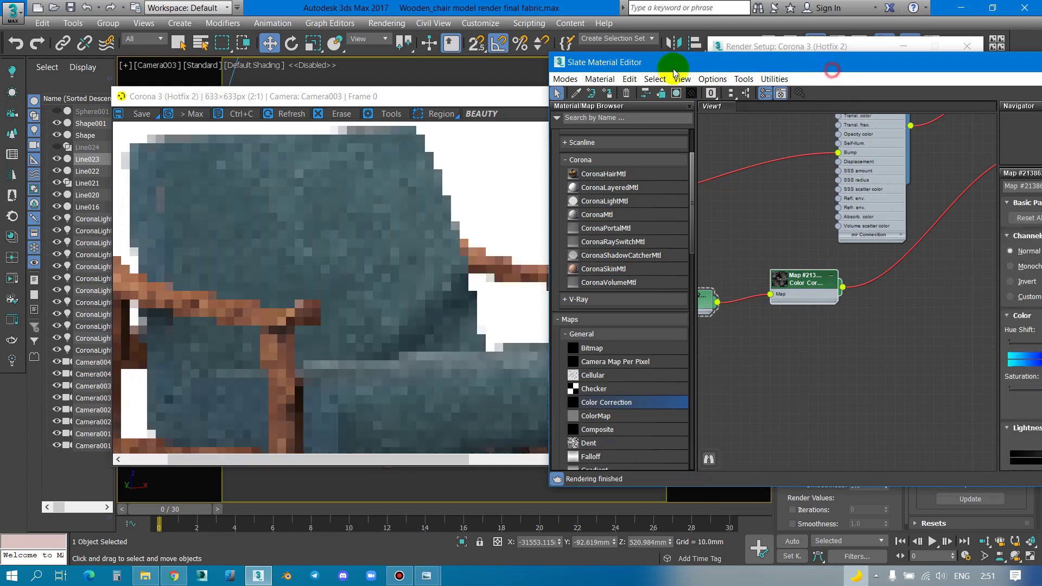
{"action": "left_click_drag", "start_coordinate": [698, 59], "coordinate": [442, 56]}
Step: Set the Color Correction node to Brightness 7.16 and Contrast 9.136
{"action": "double_click", "coordinate": [546, 279]}
{"action": "left_click_drag", "start_coordinate": [830, 403], "coordinate": [850, 318]}
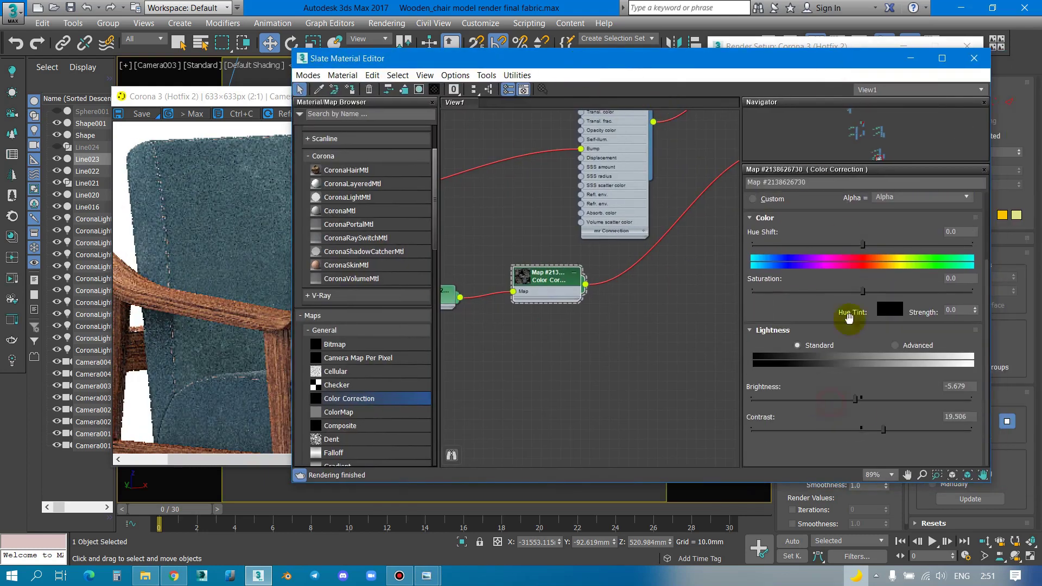
{"action": "mouse_move", "coordinate": [884, 430]}
{"action": "left_mouse_down"}
{"action": "mouse_move", "coordinate": [872, 430]}
{"action": "mouse_move", "coordinate": [870, 404]}
{"action": "left_mouse_up"}
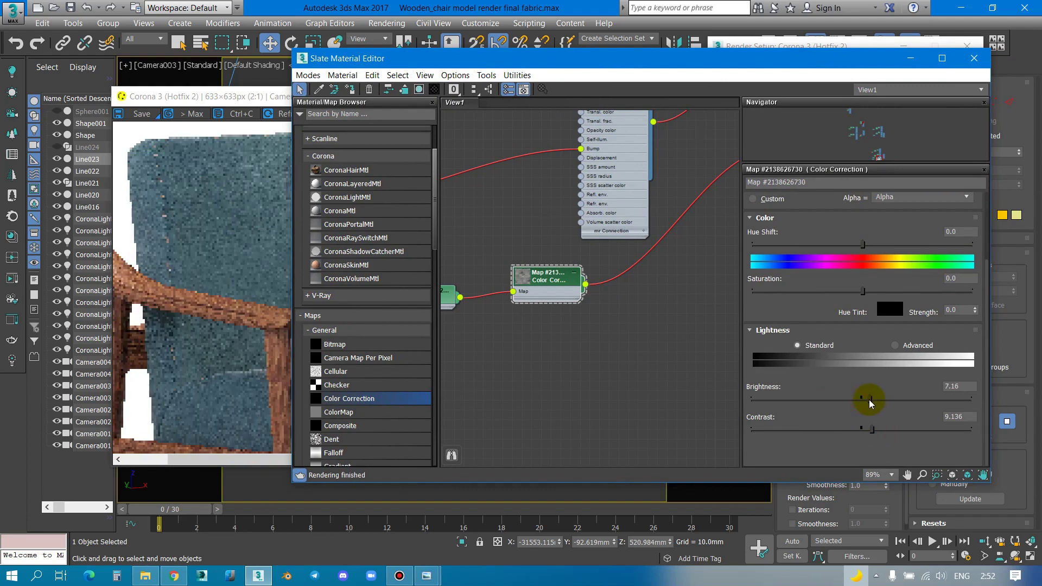
Step: Uncover the fabric render and show the fabrick 001 CoronaMtl settings
{"action": "left_click_drag", "start_coordinate": [563, 58], "coordinate": [756, 87]}
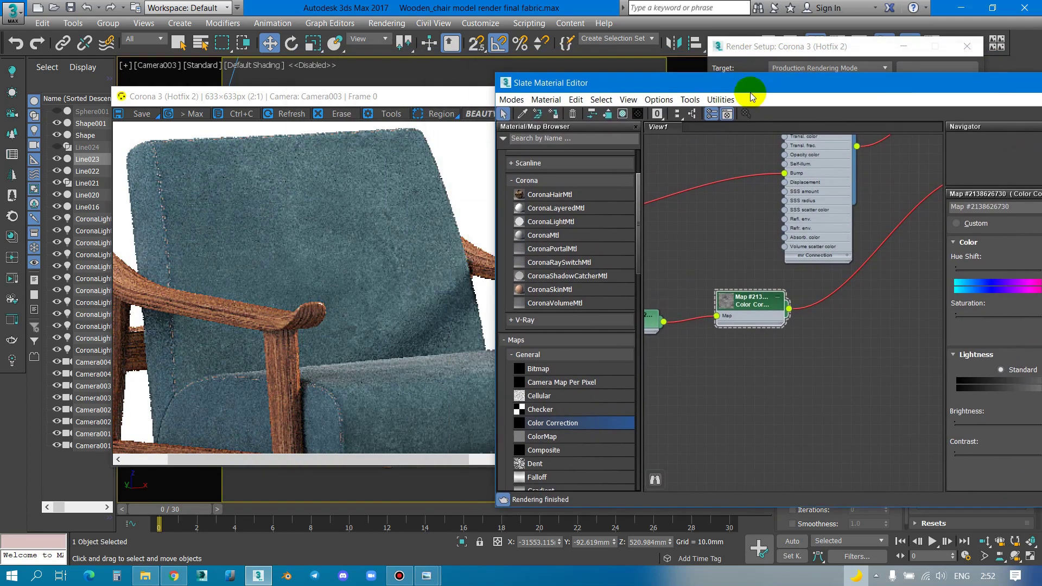
{"action": "scroll", "coordinate": [758, 247], "scroll_direction": "down", "scroll_amount": 3}
{"action": "middle_click_drag", "start_coordinate": [740, 343], "coordinate": [793, 186]}
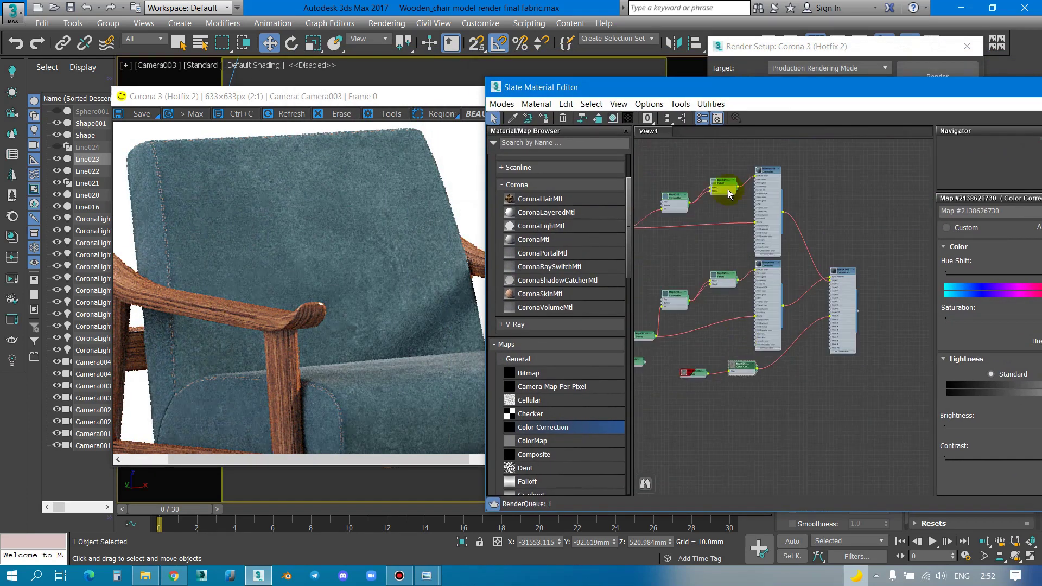
{"action": "scroll", "coordinate": [793, 186], "scroll_direction": "up", "scroll_amount": 1}
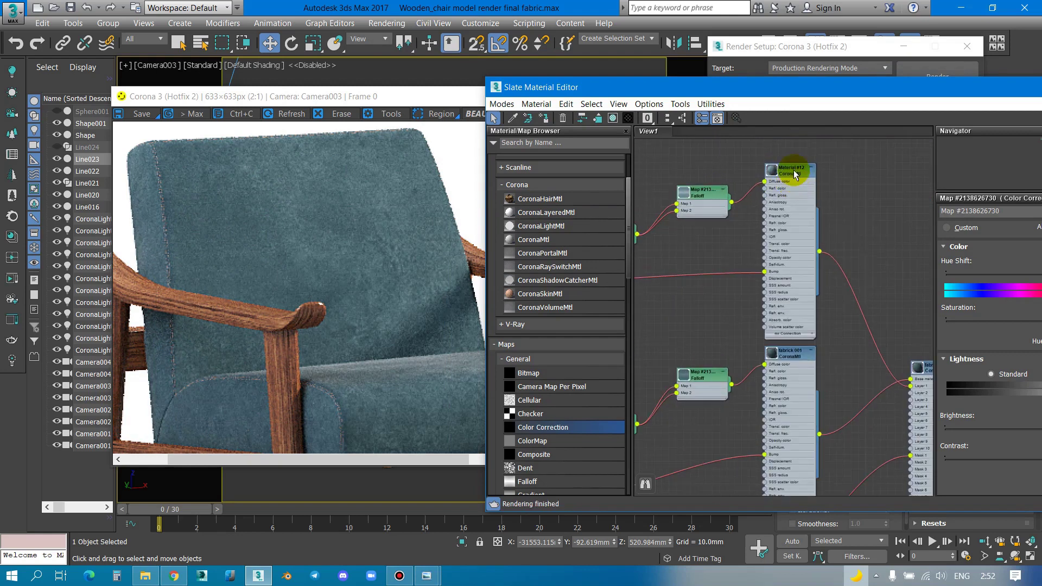
{"action": "double_click", "coordinate": [794, 356]}
Step: Set the fabrick 001 material's diffuse level to 0.75
{"action": "left_click_drag", "start_coordinate": [913, 91], "coordinate": [728, 67]}
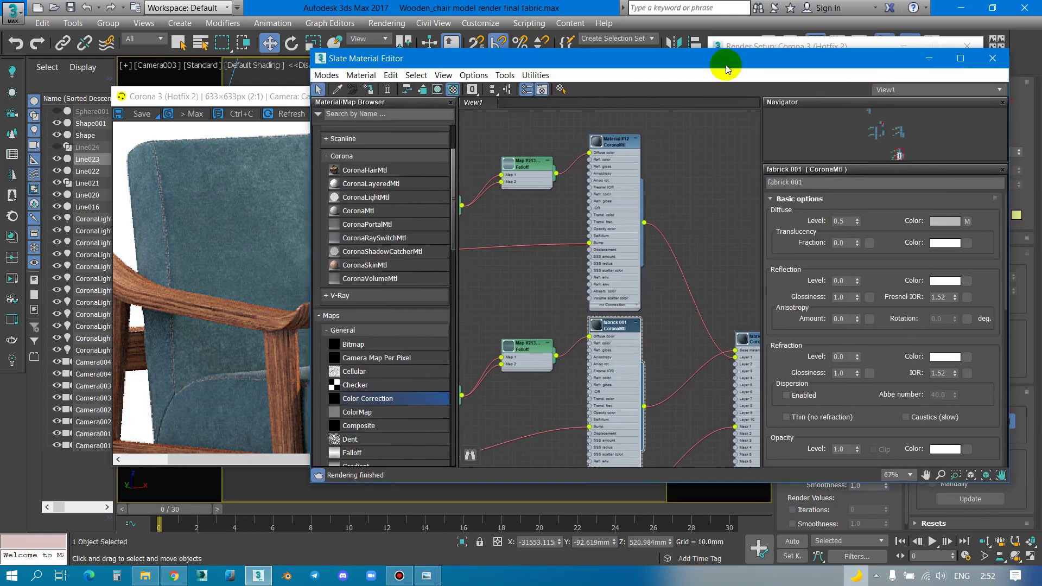
{"action": "double_click", "coordinate": [844, 222]}
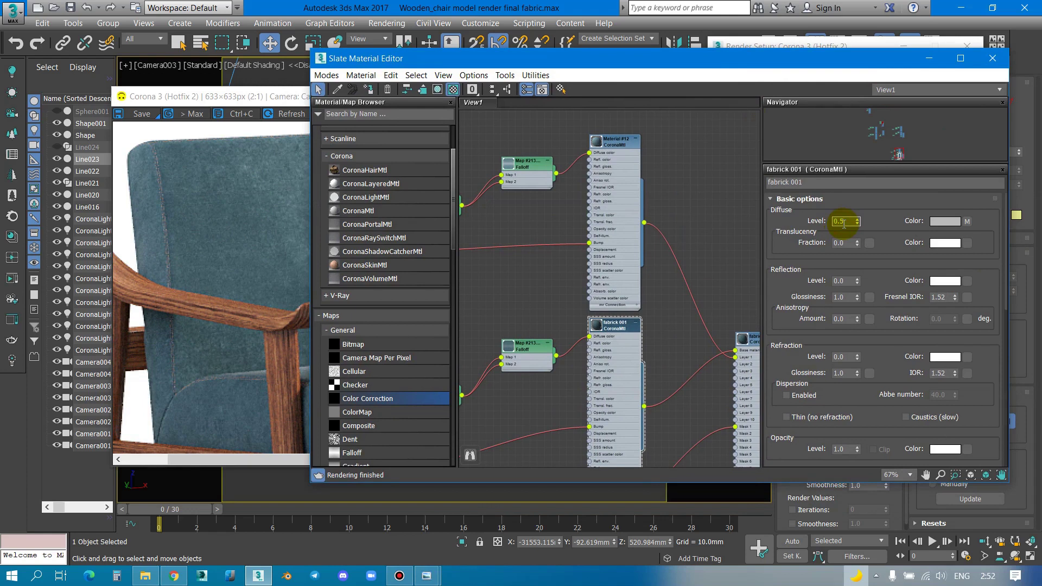
{"action": "type", "text": "0.75"}
{"action": "key", "text": "Return"}
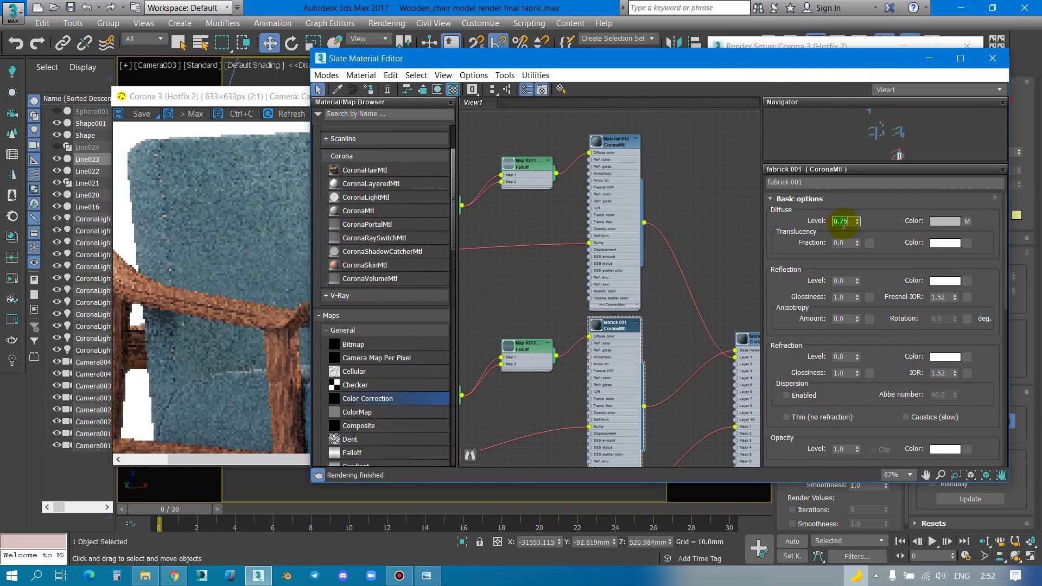
Step: Inspect the brighter fabric render full screen, then shrink the VFB back
{"action": "left_click_drag", "start_coordinate": [234, 97], "coordinate": [198, 72]}
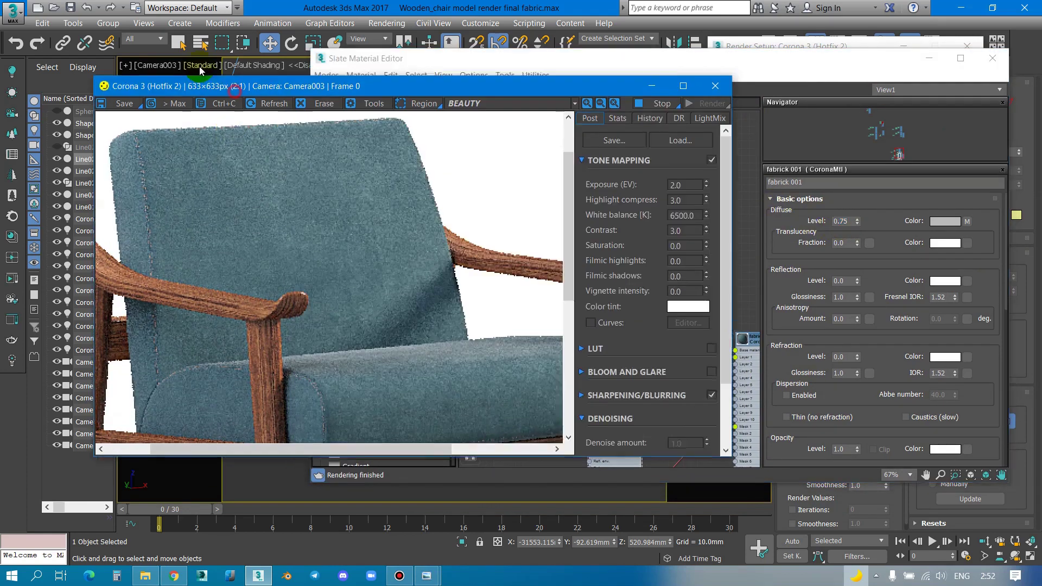
{"action": "scroll", "coordinate": [337, 268], "scroll_direction": "down", "scroll_amount": 1}
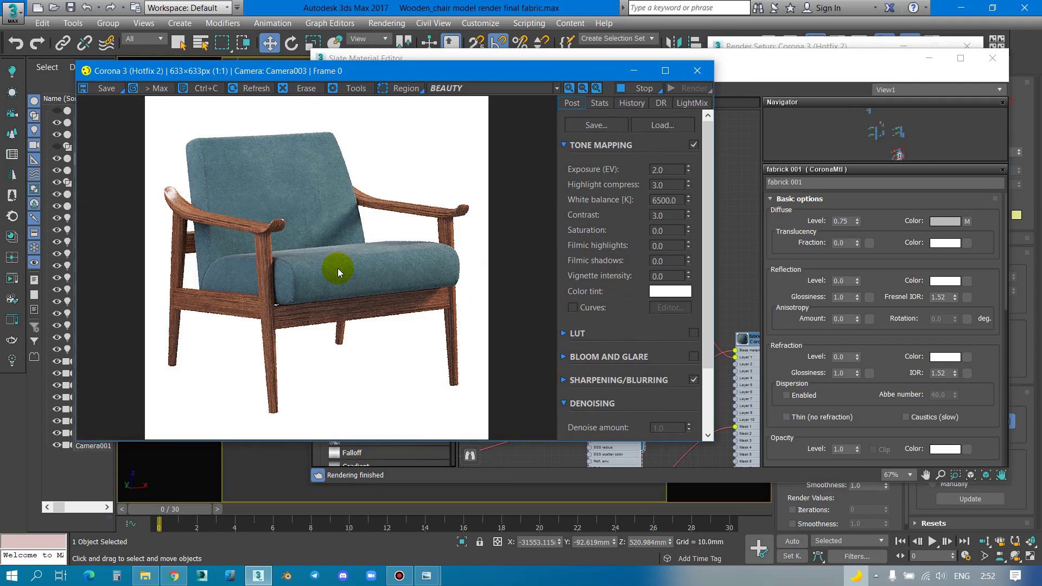
{"action": "left_click", "coordinate": [663, 72]}
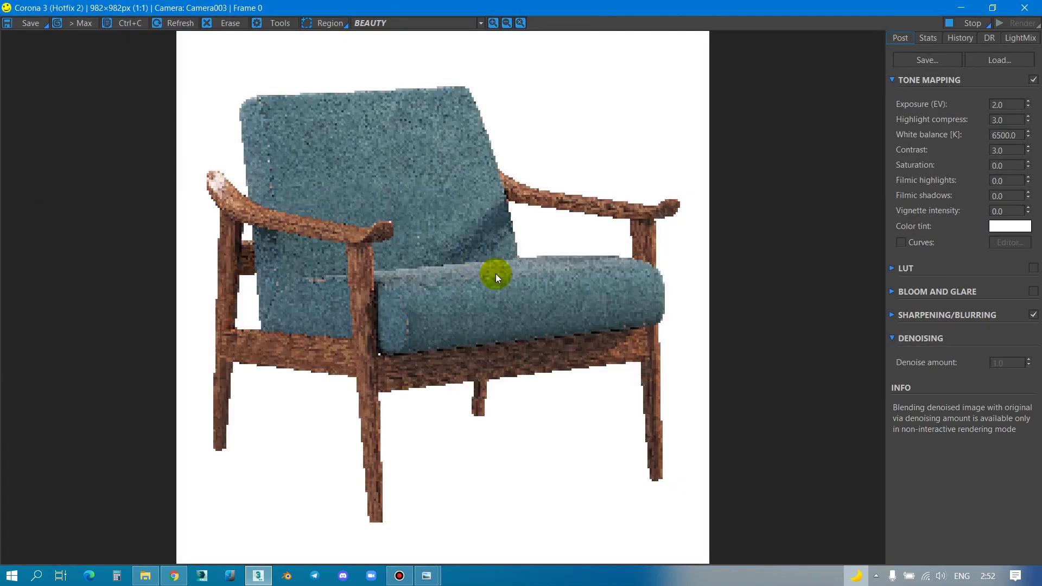
{"action": "scroll", "coordinate": [385, 180], "scroll_direction": "up", "scroll_amount": 1}
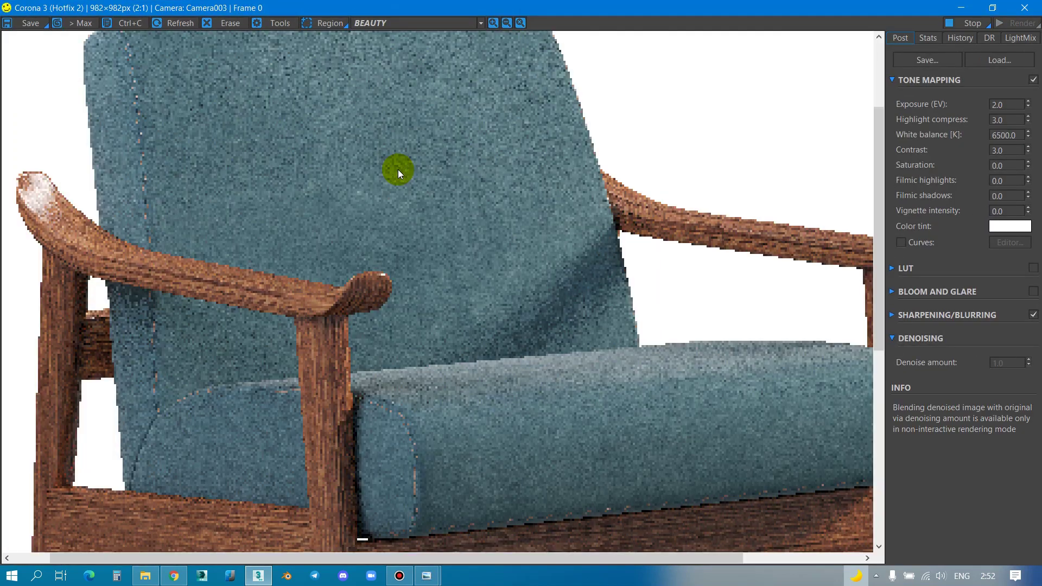
{"action": "double_click", "coordinate": [542, 7]}
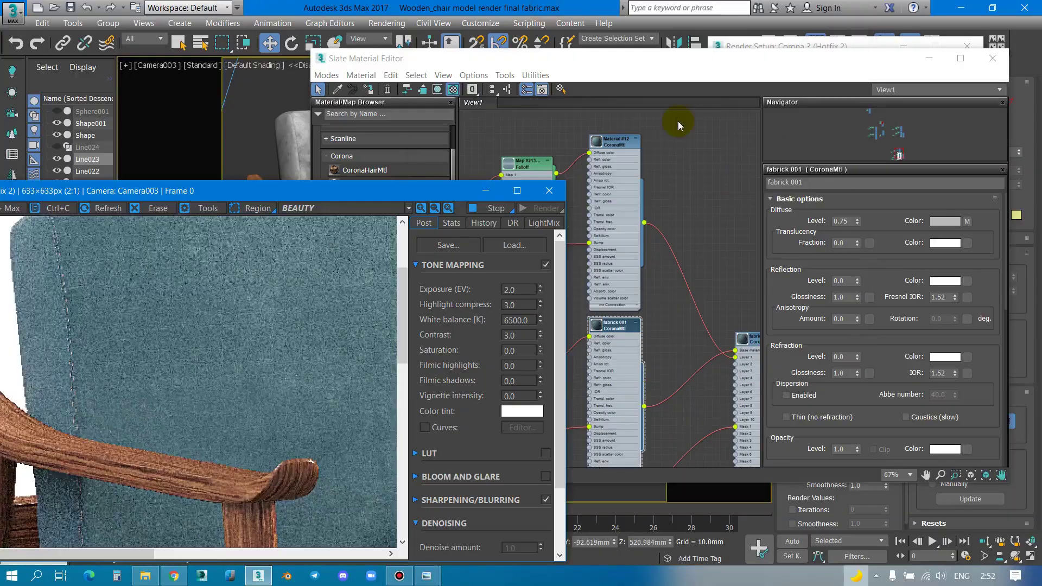
Step: Close the render result and restore down the 3ds Max window
{"action": "left_click", "coordinate": [550, 191]}
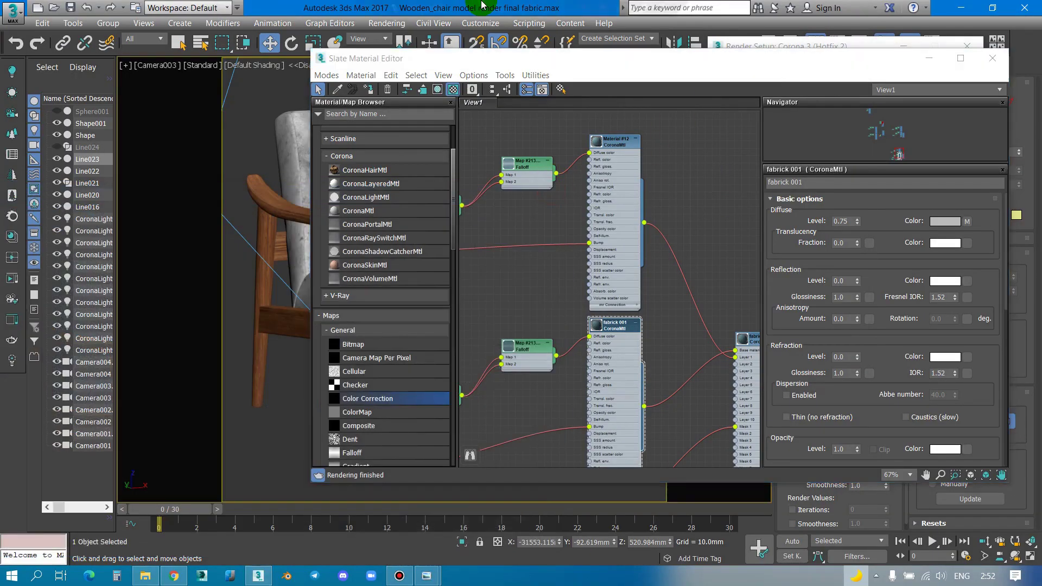
{"action": "mouse_move", "coordinate": [521, 6]}
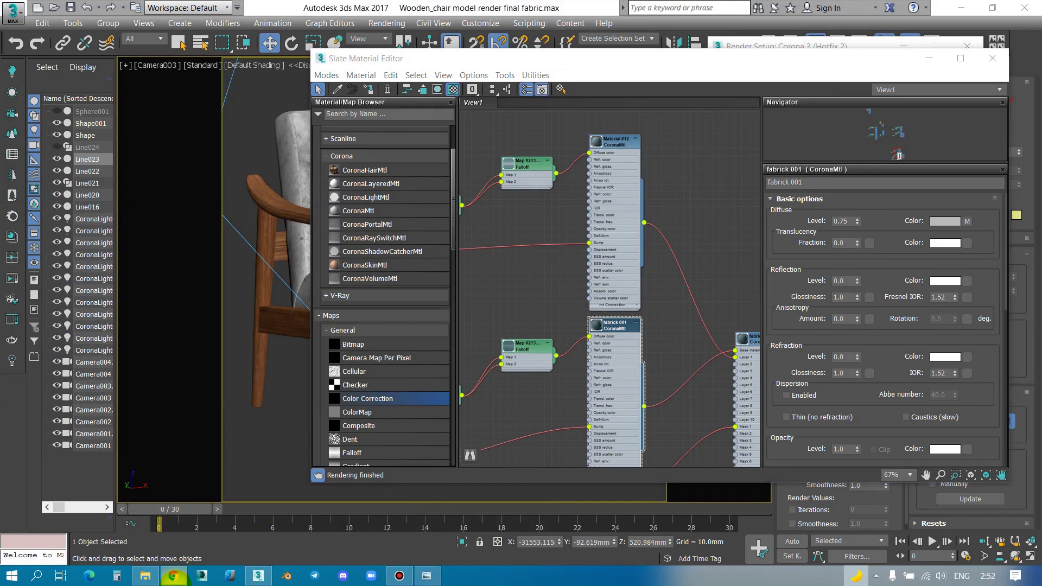
{"action": "left_click", "coordinate": [192, 497]}
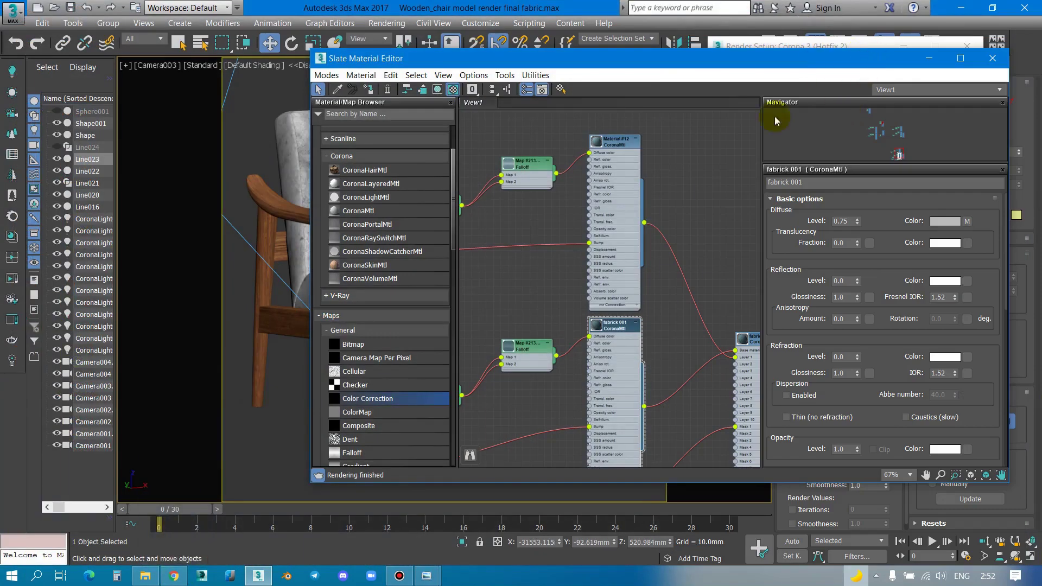
{"action": "double_click", "coordinate": [591, 10]}
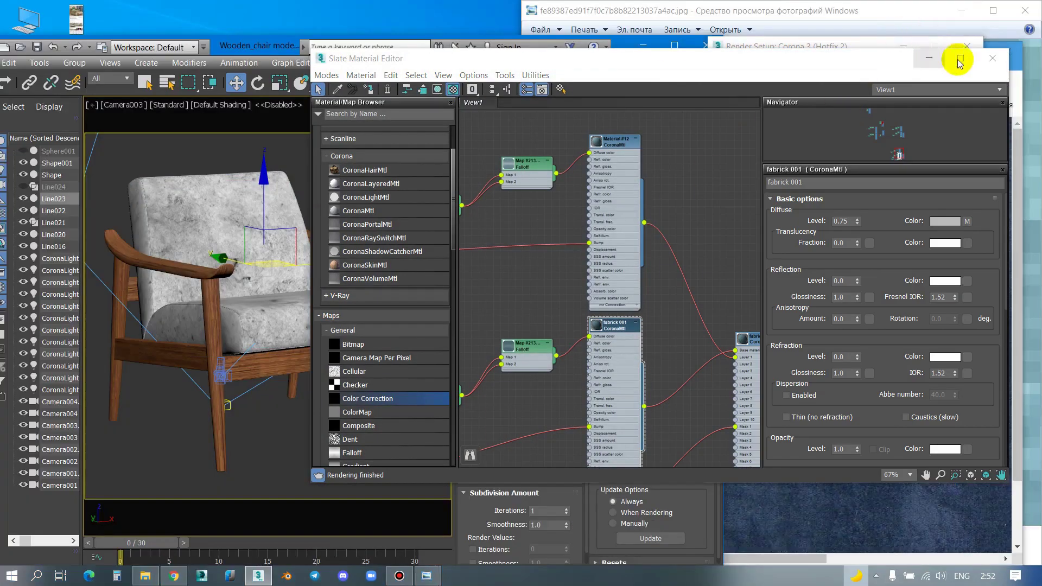
Step: View the blue velvet texture page in Chrome, maximized then restored
{"action": "left_click", "coordinate": [1021, 97]}
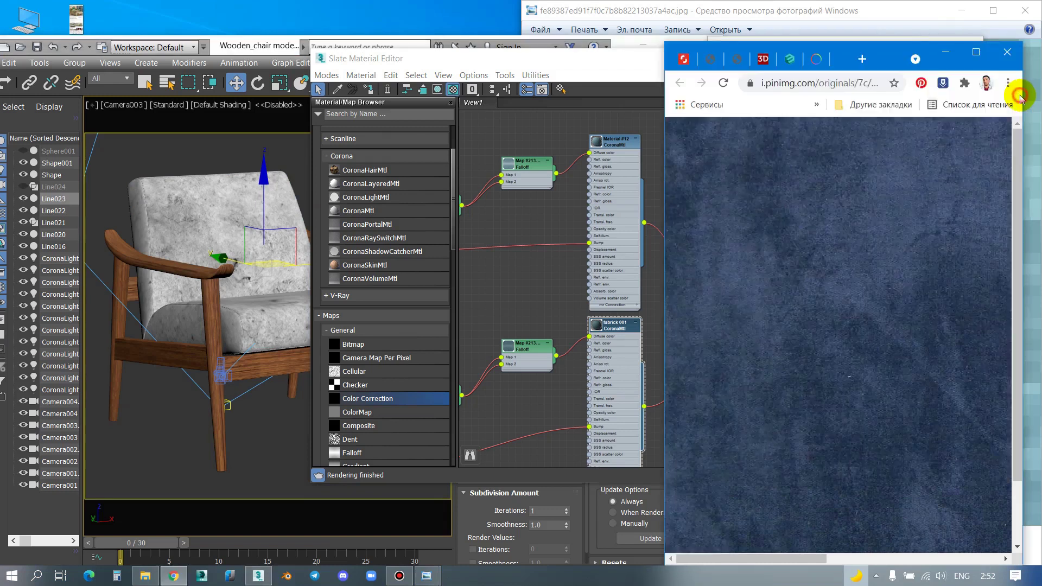
{"action": "left_click", "coordinate": [978, 52]}
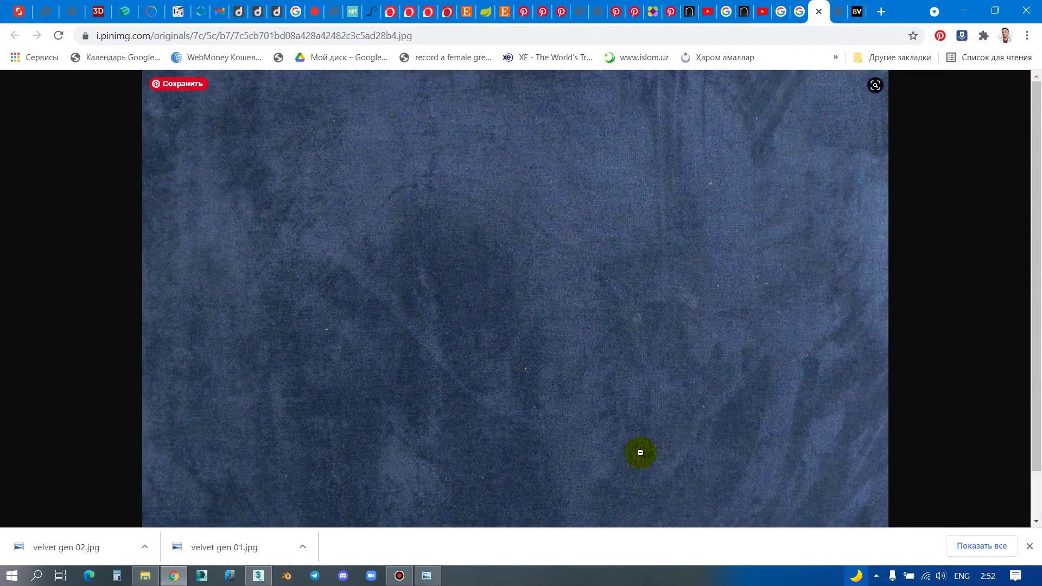
{"action": "left_click", "coordinate": [997, 7]}
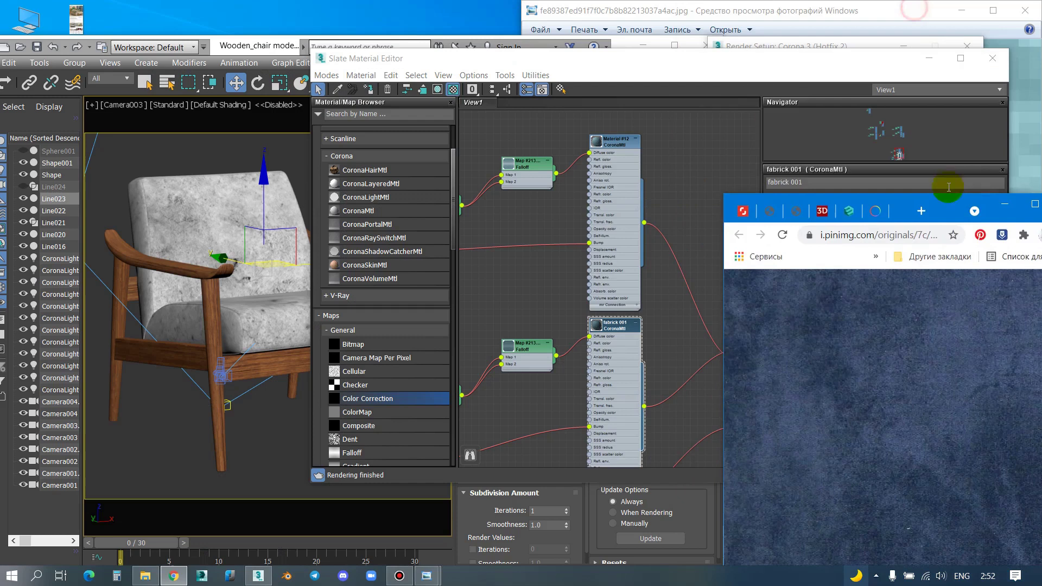
Step: Restore 3ds Max and shift it and the material editor toward the upper left
{"action": "left_click", "coordinate": [594, 7]}
{"action": "left_click", "coordinate": [399, 60]}
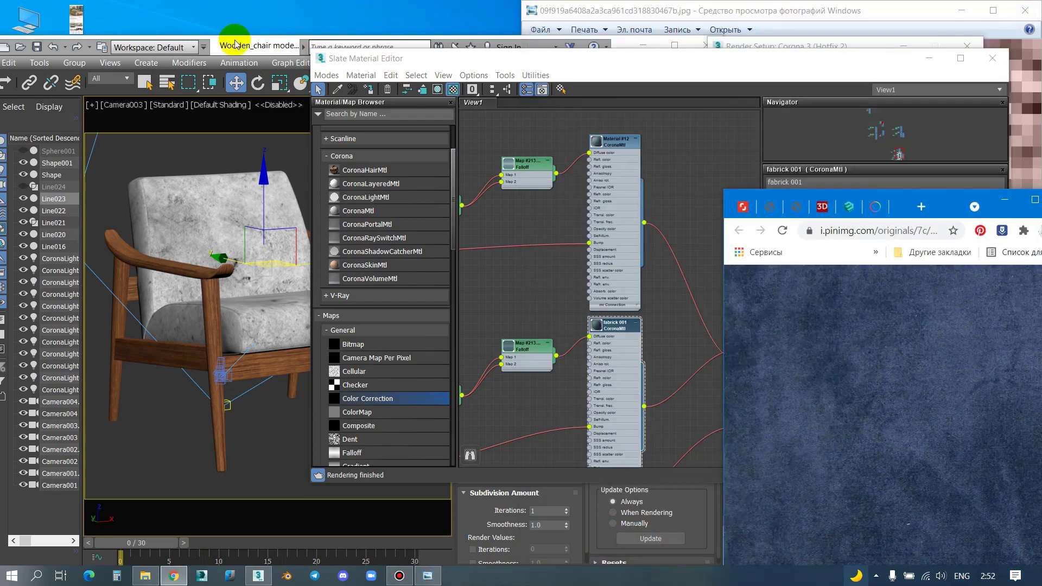
{"action": "double_click", "coordinate": [234, 46]}
{"action": "left_click_drag", "start_coordinate": [691, 12], "coordinate": [378, 46]}
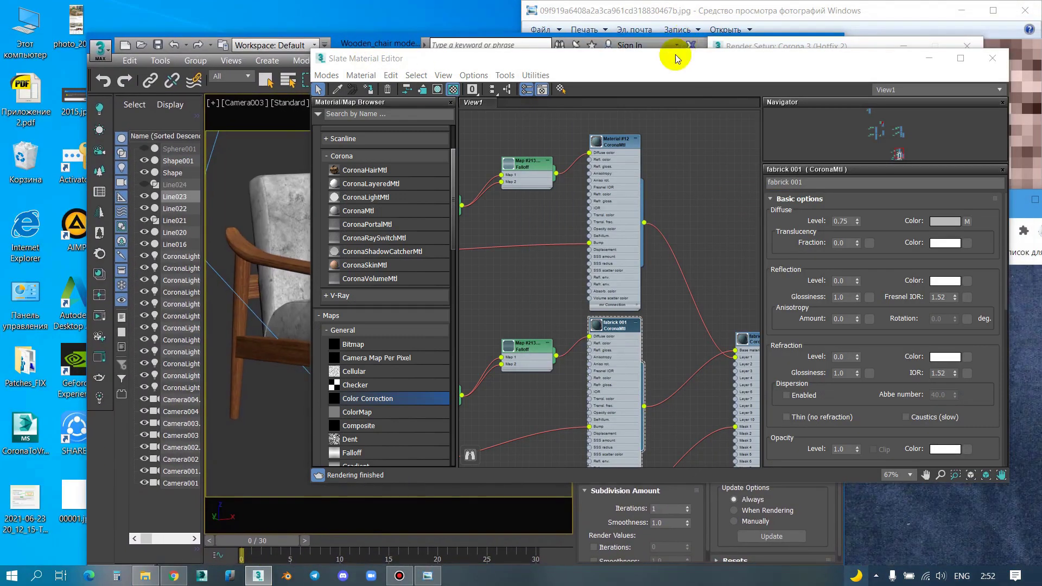
{"action": "mouse_move", "coordinate": [675, 58]}
{"action": "left_mouse_down"}
{"action": "mouse_move", "coordinate": [511, 133]}
{"action": "mouse_move", "coordinate": [375, 109]}
{"action": "left_mouse_up"}
Step: Close the photo viewer and place the velvet image beside the material editor
{"action": "left_click_drag", "start_coordinate": [706, 11], "coordinate": [271, 57]}
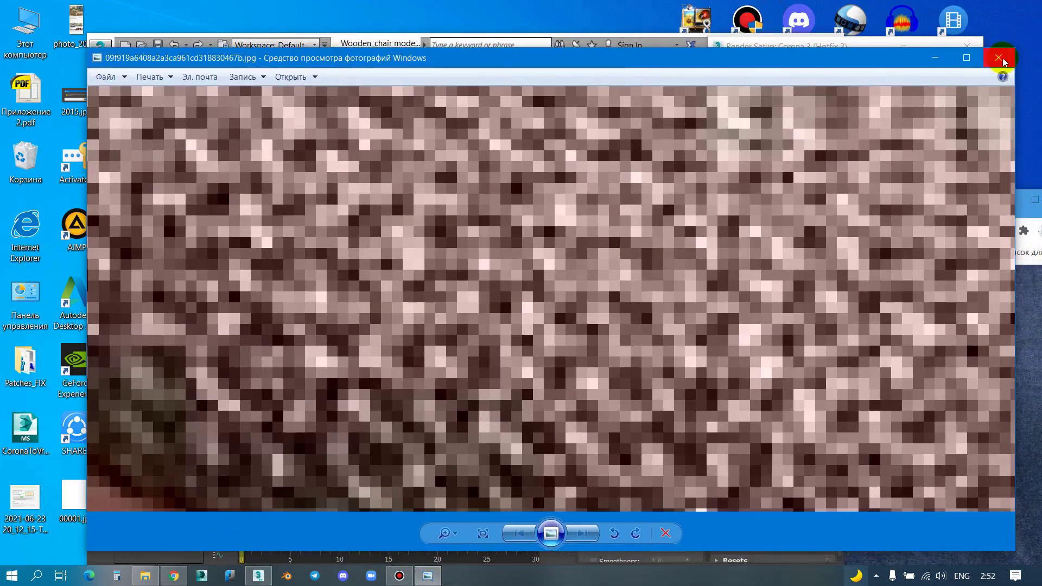
{"action": "left_click", "coordinate": [998, 57]}
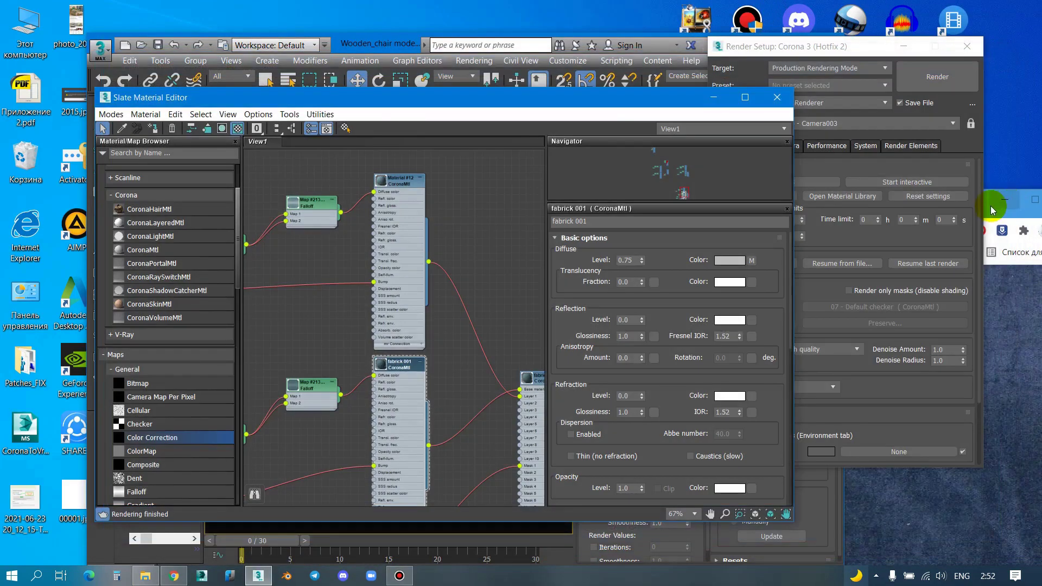
{"action": "left_click_drag", "start_coordinate": [993, 211], "coordinate": [921, 33]}
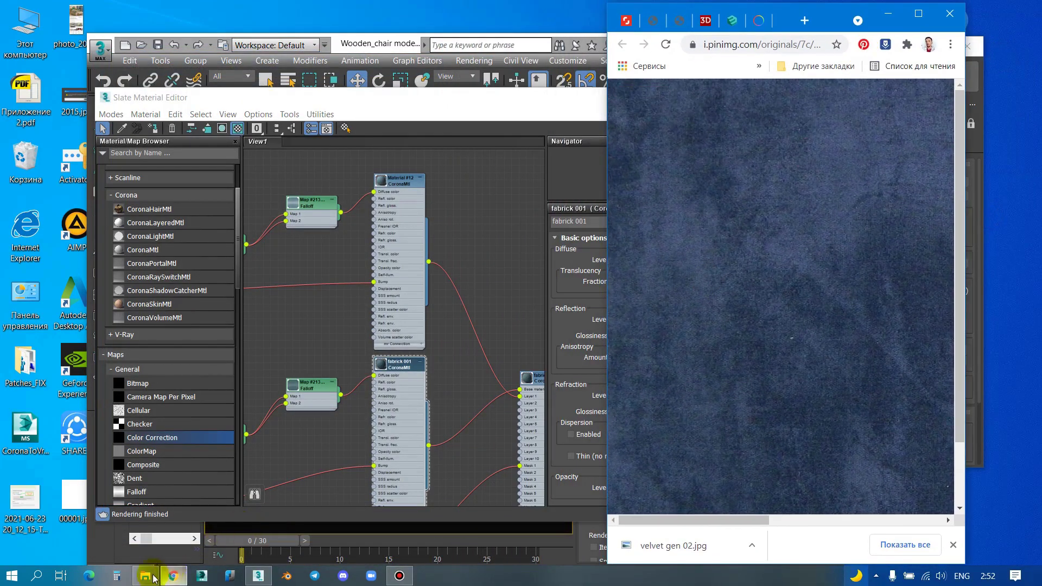
Step: Open the project's maps folder in File Explorer from the recent folders list
{"action": "mouse_move", "coordinate": [145, 577]}
{"action": "left_click", "coordinate": [151, 523]}
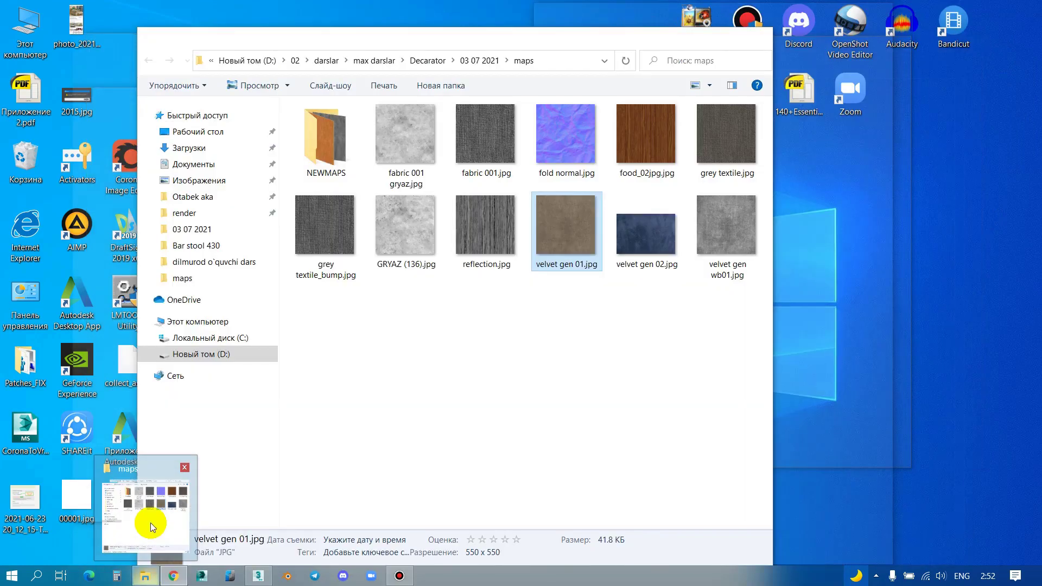
{"action": "left_click", "coordinate": [151, 523]}
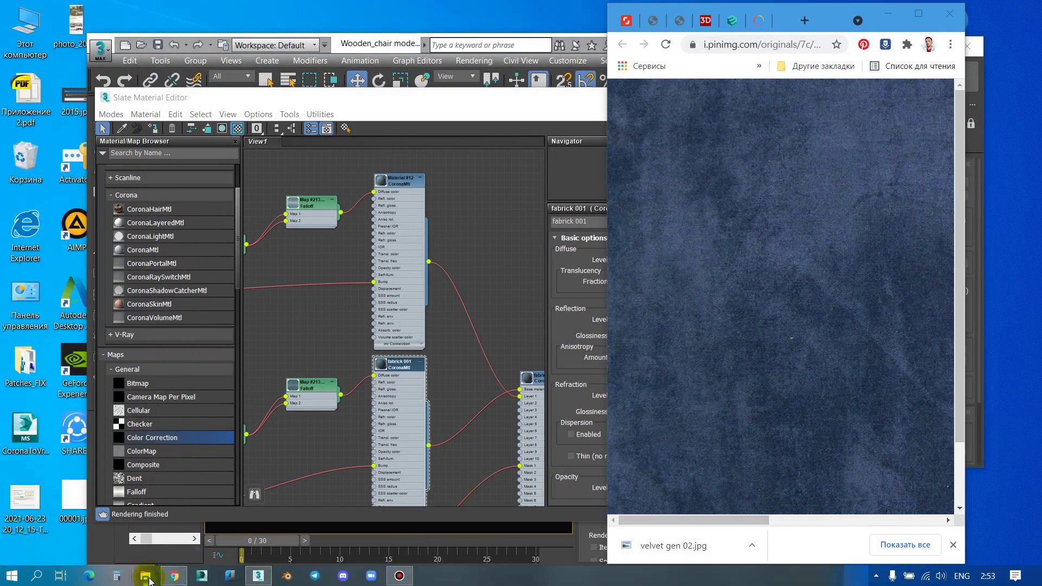
{"action": "right_click", "coordinate": [149, 580]}
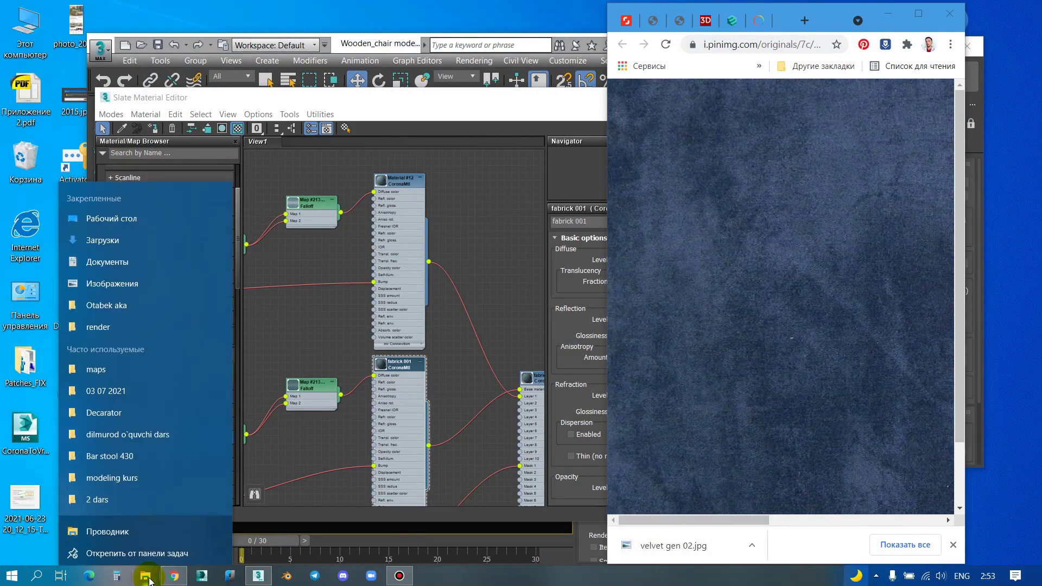
{"action": "left_click", "coordinate": [116, 369]}
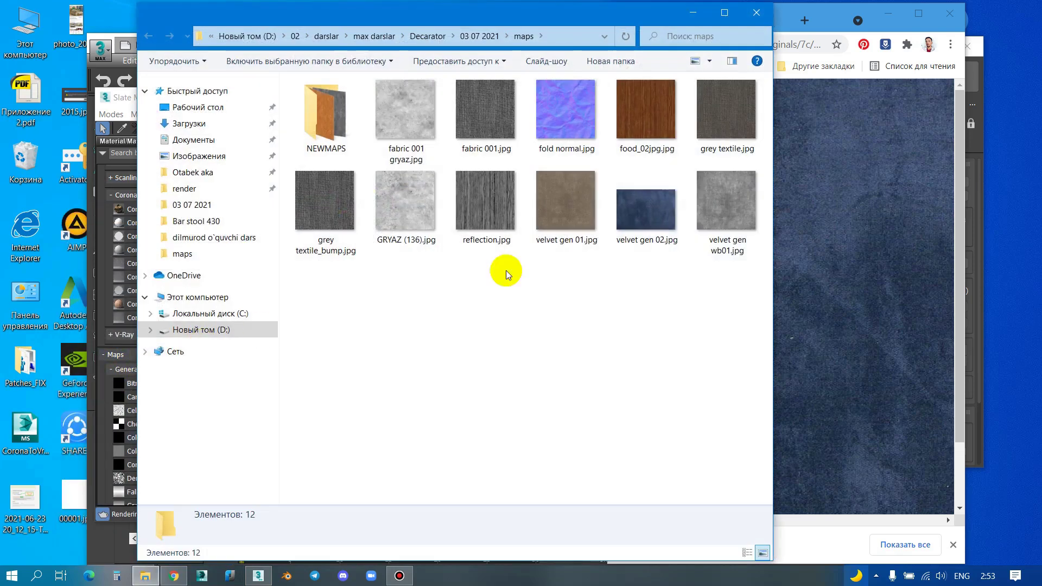
Step: Select velvet gen 02.jpg, move Explorer aside, and bring 3ds Max back to the front
{"action": "left_click", "coordinate": [647, 205]}
{"action": "right_click", "coordinate": [647, 205]}
{"action": "mouse_move", "coordinate": [709, 322]}
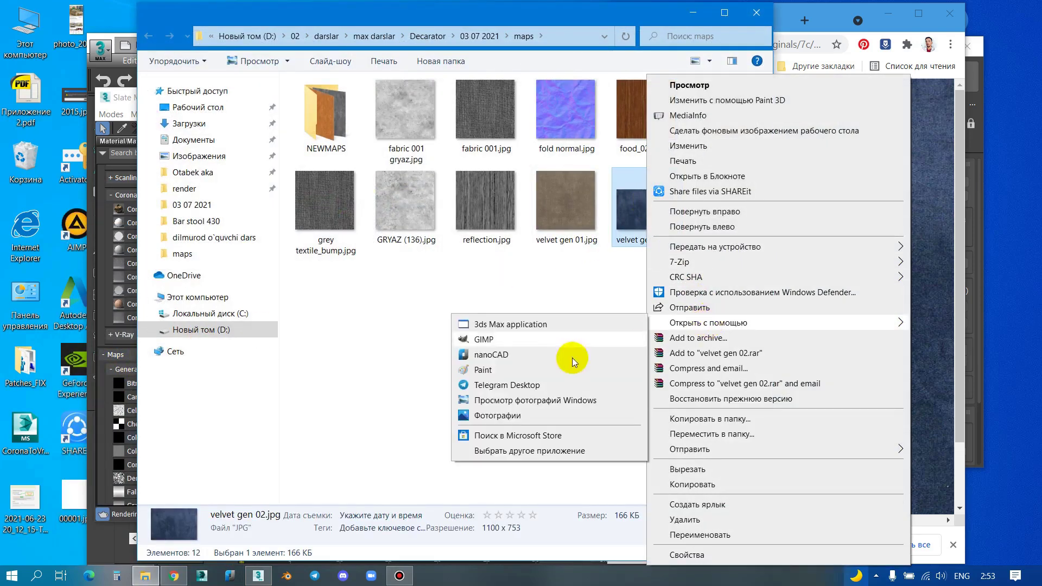
{"action": "left_click", "coordinate": [556, 334]}
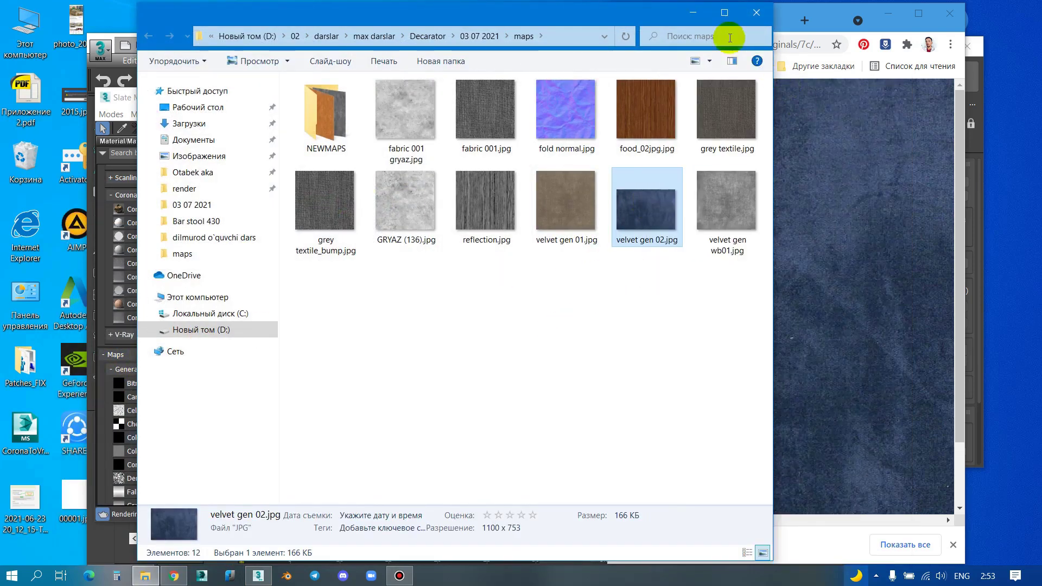
{"action": "left_click_drag", "start_coordinate": [658, 19], "coordinate": [515, 122]}
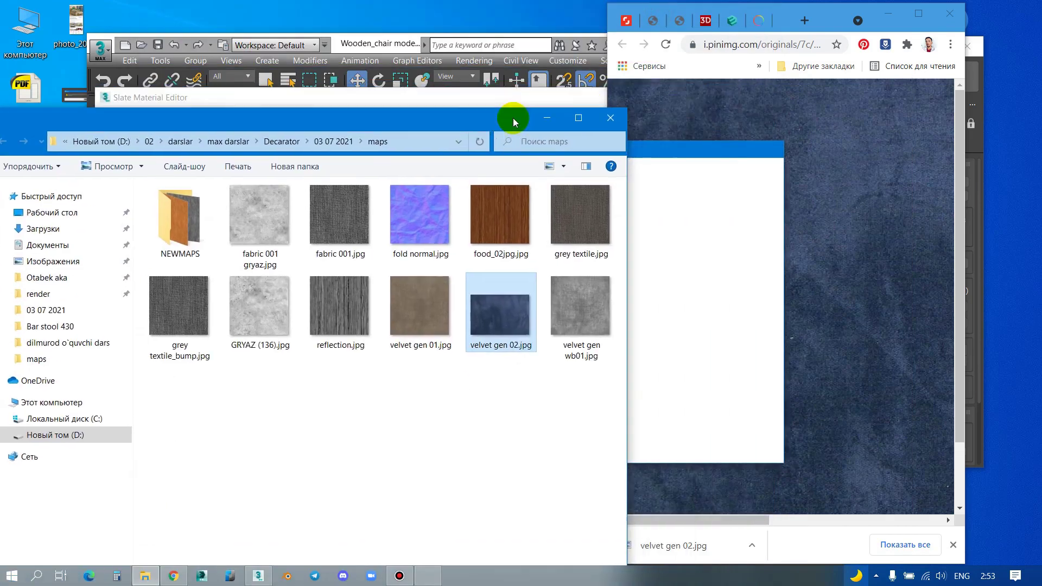
{"action": "double_click", "coordinate": [373, 46]}
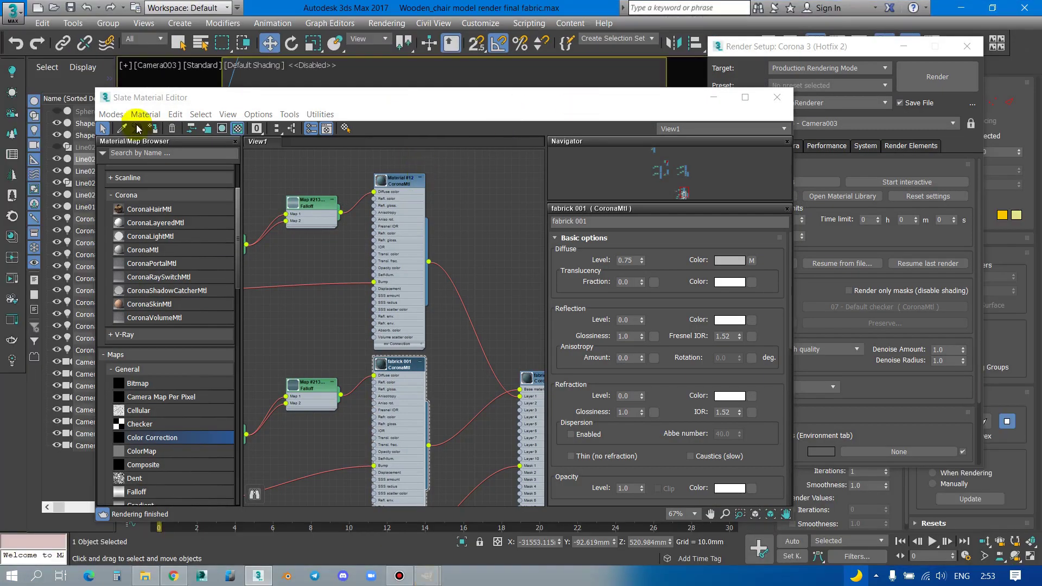
Step: Switch to the Compact Material Editor and pick a sample slot for fabrick 004
{"action": "left_click_drag", "start_coordinate": [152, 97], "coordinate": [399, 50]}
{"action": "left_click", "coordinate": [359, 66]}
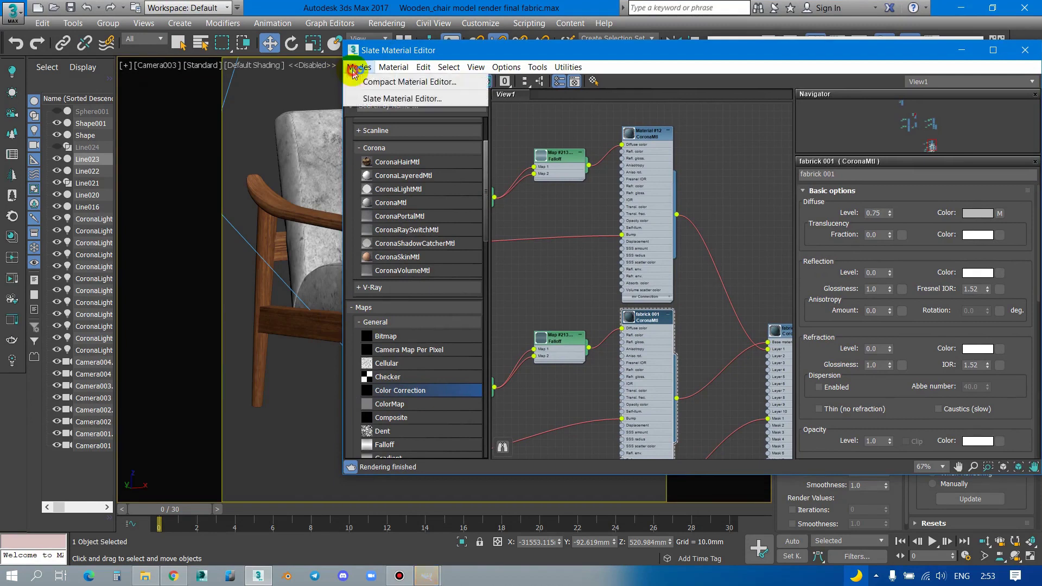
{"action": "left_click", "coordinate": [375, 98]}
{"action": "left_click", "coordinate": [358, 67]}
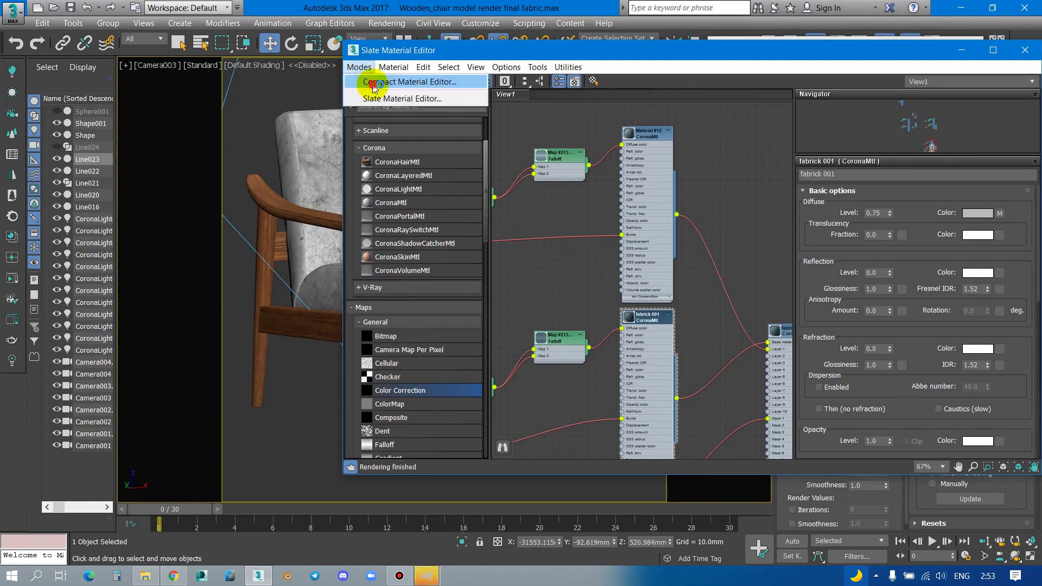
{"action": "left_click", "coordinate": [410, 81]}
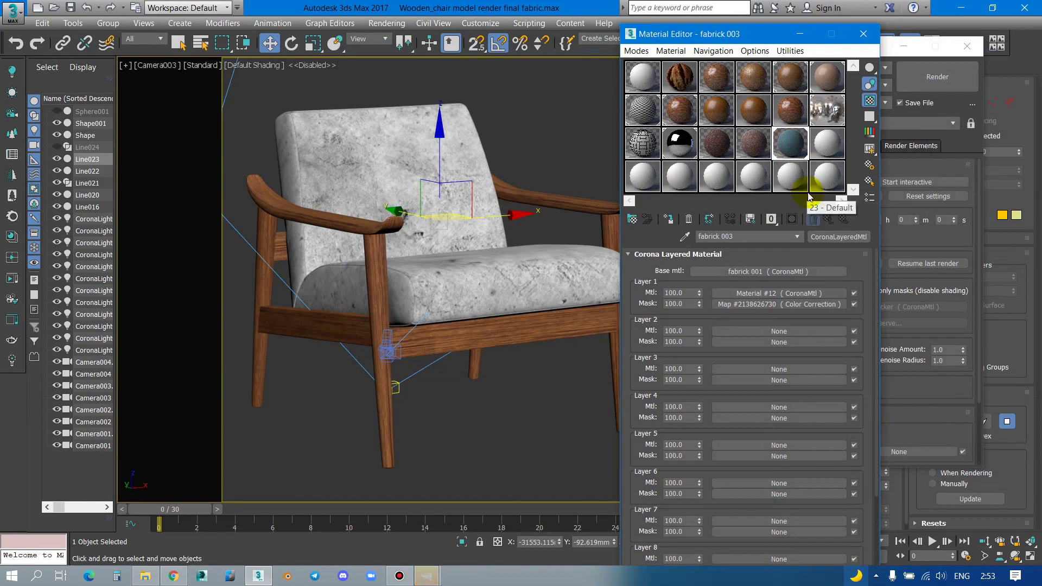
{"action": "left_click", "coordinate": [824, 146]}
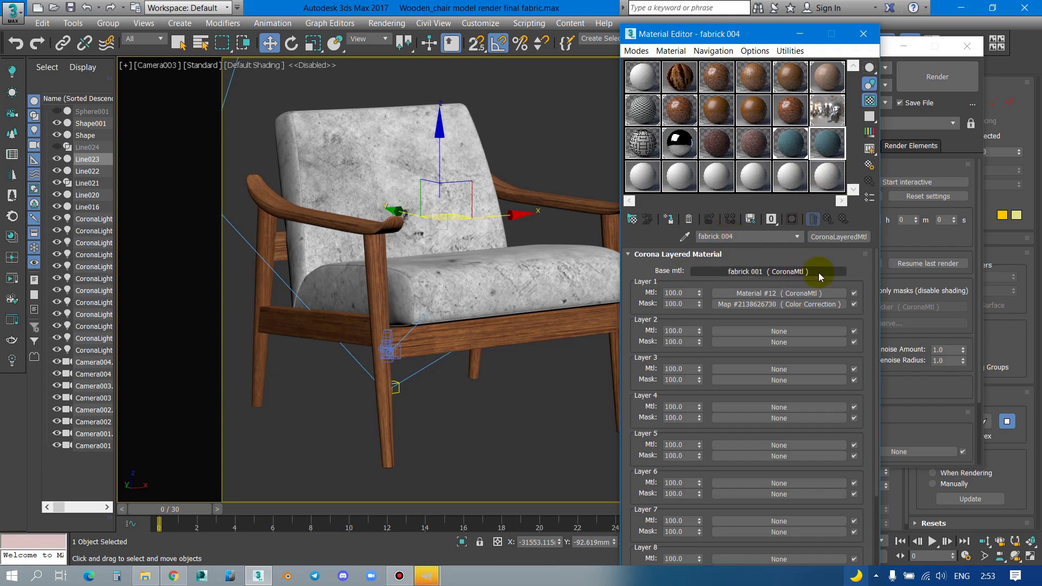
Step: Save the scene and restore the 3ds Max window to reveal GIMP behind it
{"action": "left_click", "coordinate": [70, 7]}
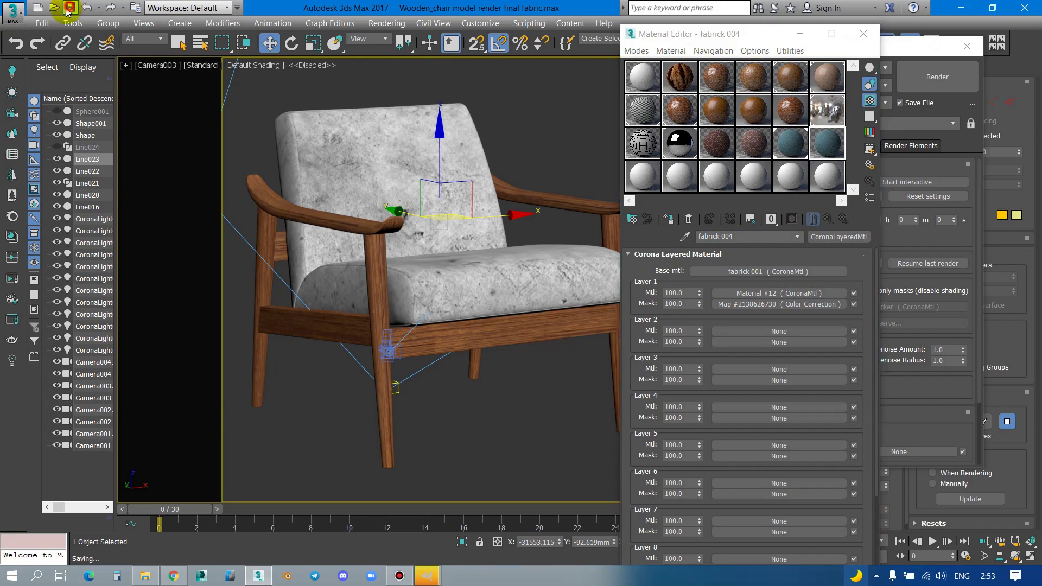
{"action": "double_click", "coordinate": [510, 7]}
{"action": "left_click", "coordinate": [466, 19]}
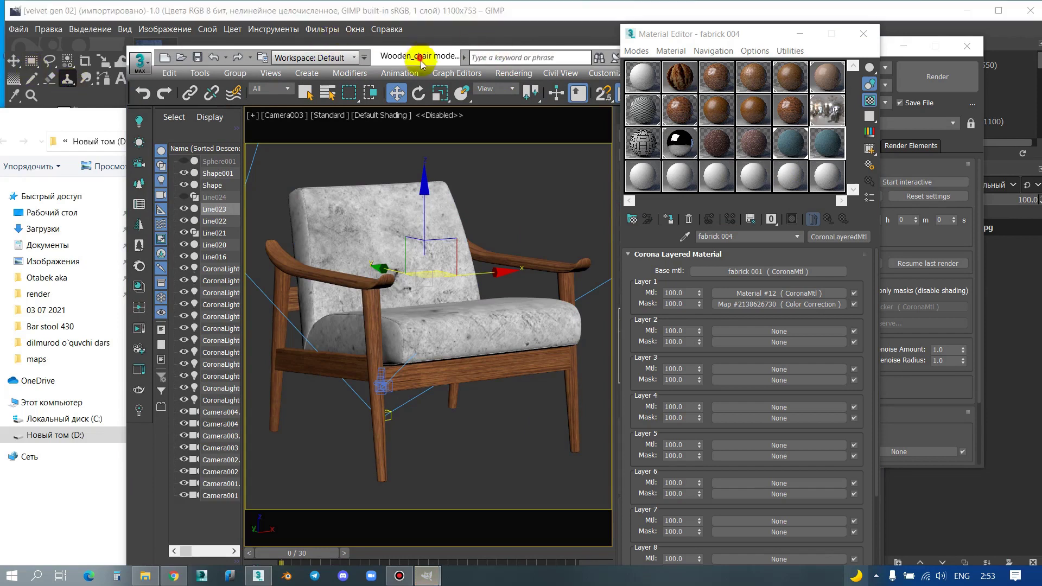
Step: Add an alpha channel to the velvet gen 02 layer in GIMP
{"action": "left_click_drag", "start_coordinate": [497, 49], "coordinate": [451, 201]}
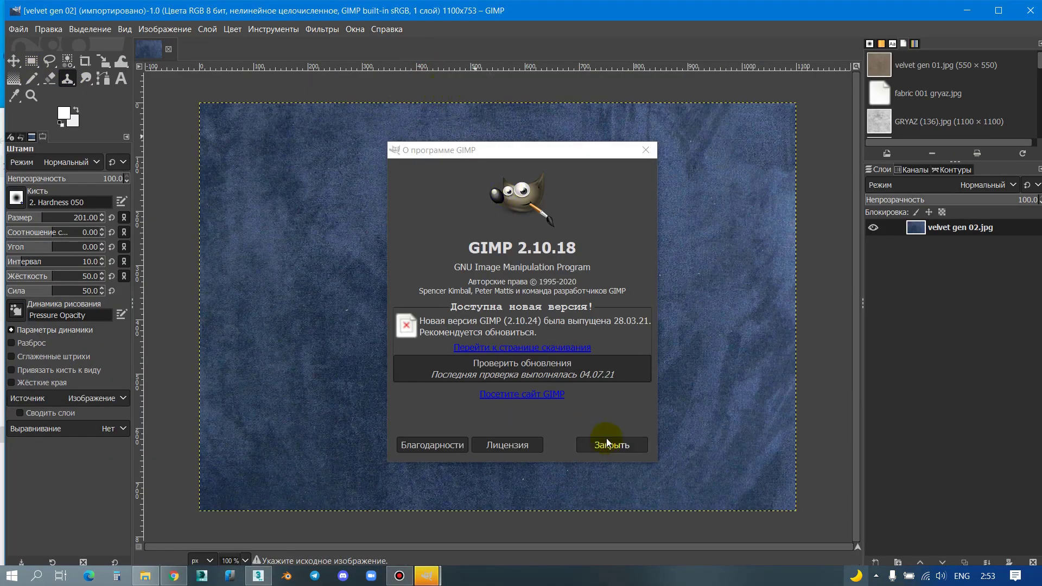
{"action": "left_click", "coordinate": [608, 443]}
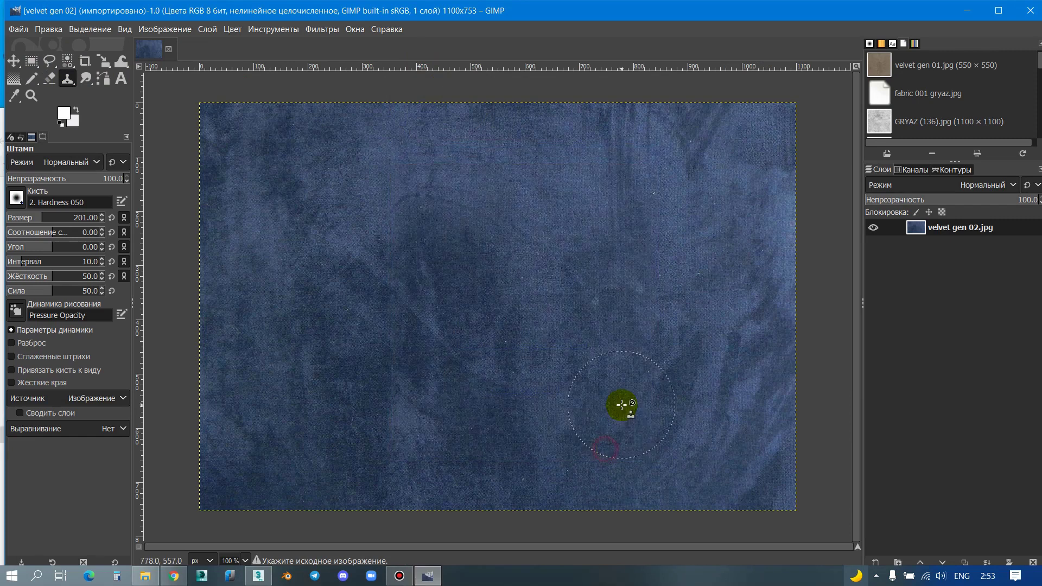
{"action": "right_click", "coordinate": [945, 233]}
{"action": "left_click", "coordinate": [894, 373]}
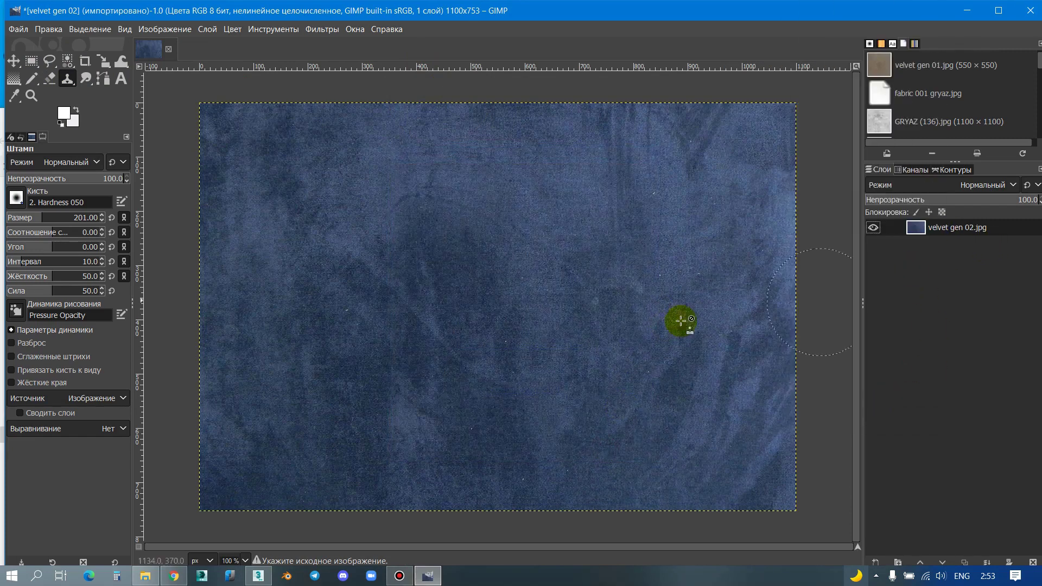
Step: Enlarge the canvas to 1100×1100 with a height of 1100
{"action": "scroll", "coordinate": [463, 268], "scroll_direction": "down", "scroll_amount": 2, "text": "ctrl"}
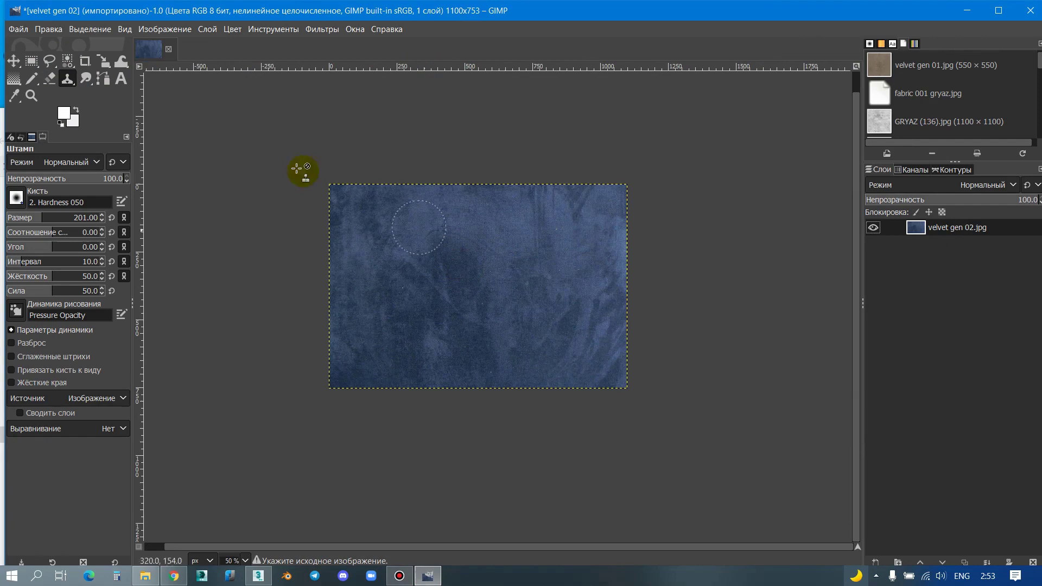
{"action": "left_click", "coordinate": [151, 31]}
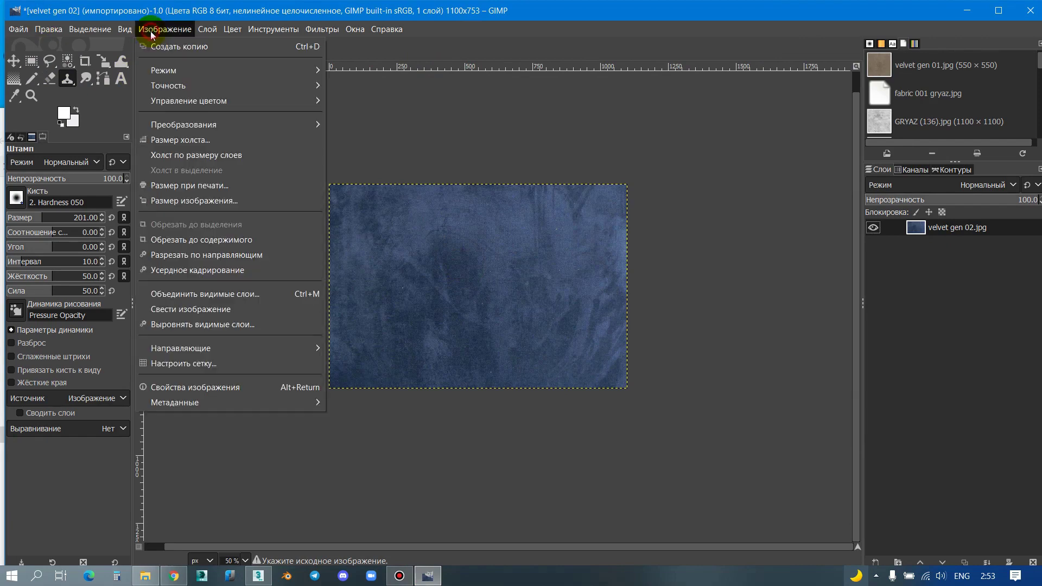
{"action": "left_click", "coordinate": [185, 140]}
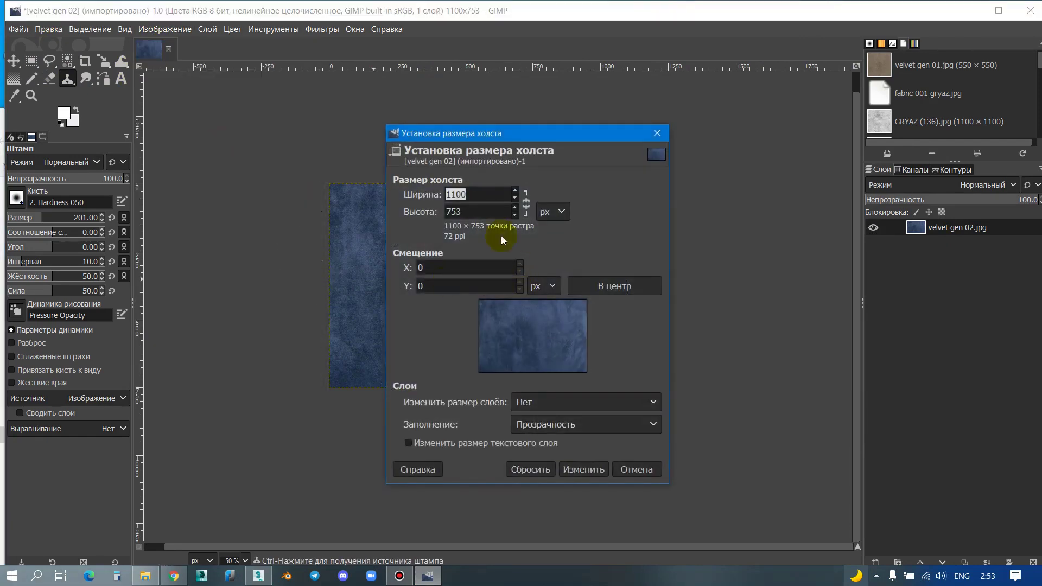
{"action": "type", "text": "11"}
{"action": "type", "text": "00"}
{"action": "left_click", "coordinate": [595, 509]}
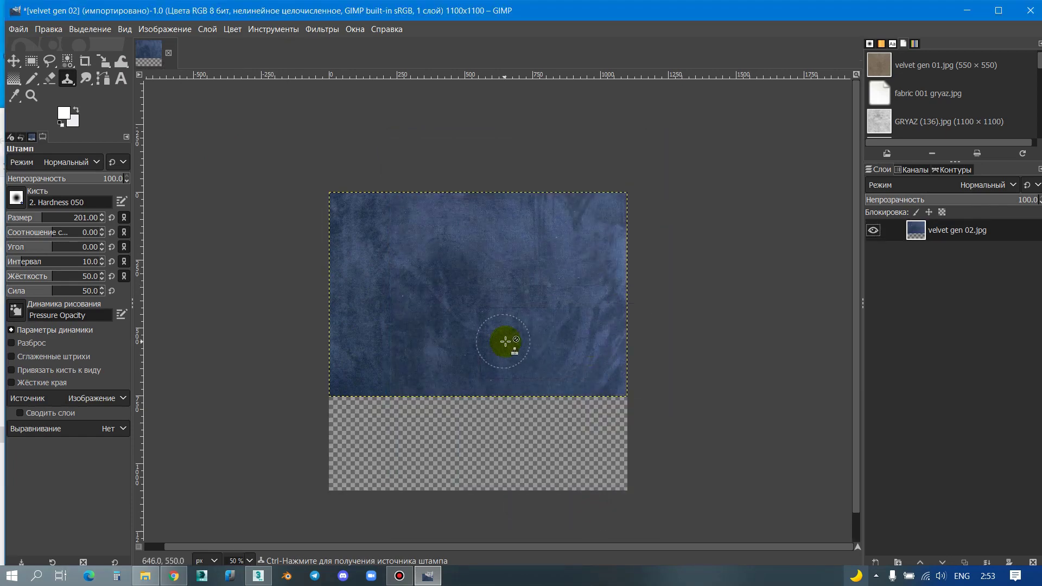
Step: Duplicate the velvet layer, flip the copy vertically, and align it into the lower gap
{"action": "right_click", "coordinate": [941, 232]}
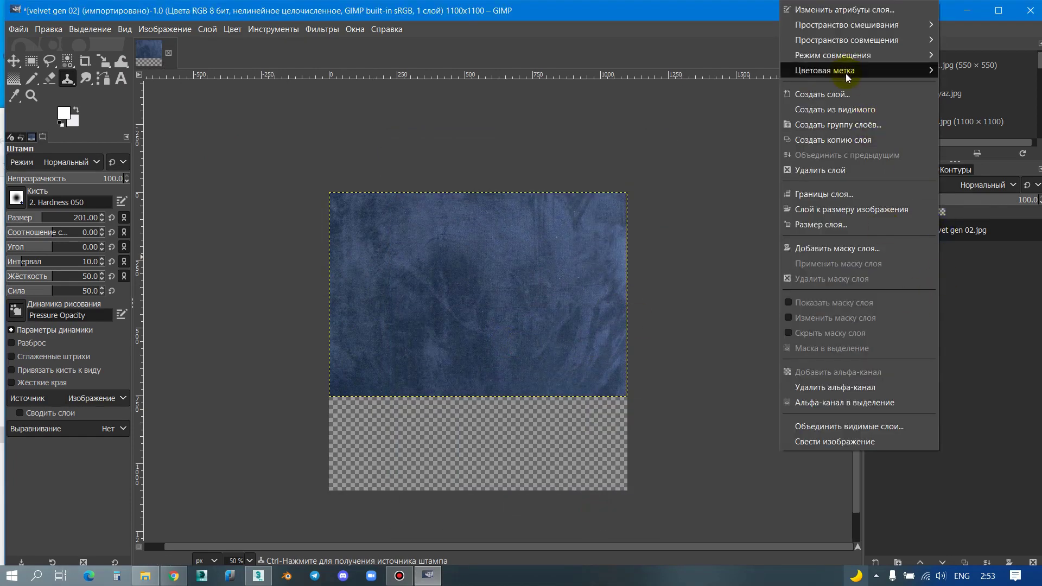
{"action": "left_click", "coordinate": [856, 151]}
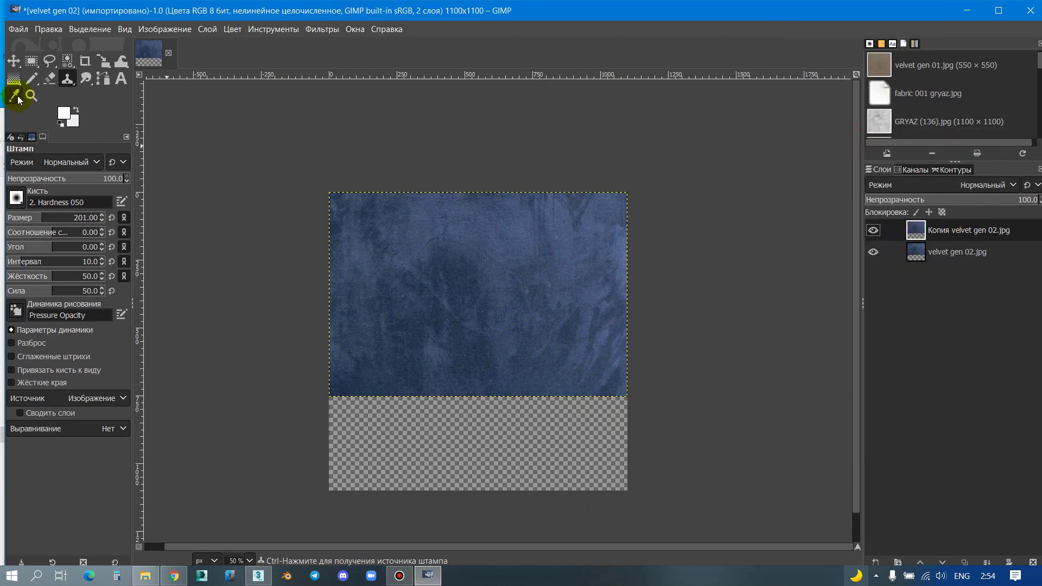
{"action": "left_click", "coordinate": [11, 61]}
{"action": "left_click_drag", "start_coordinate": [514, 252], "coordinate": [509, 376]}
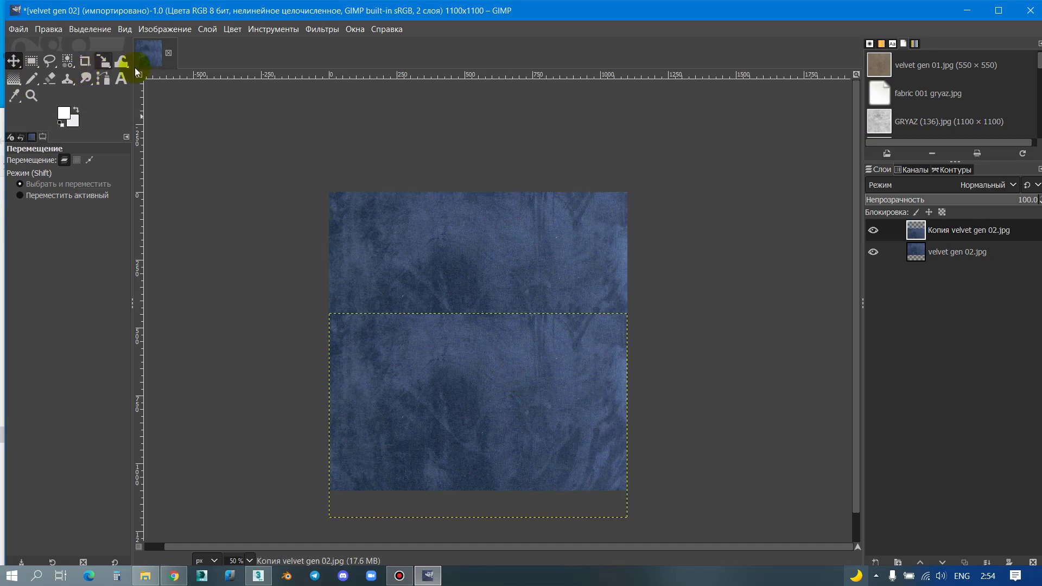
{"action": "right_click", "coordinate": [419, 260]}
{"action": "mouse_move", "coordinate": [473, 356]}
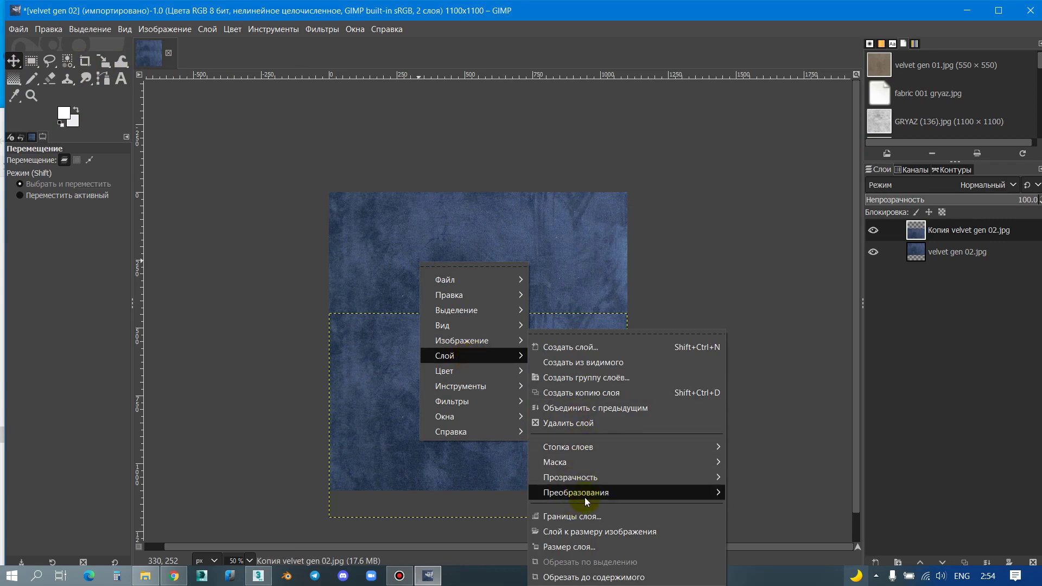
{"action": "mouse_move", "coordinate": [575, 493]}
{"action": "left_click", "coordinate": [754, 489]}
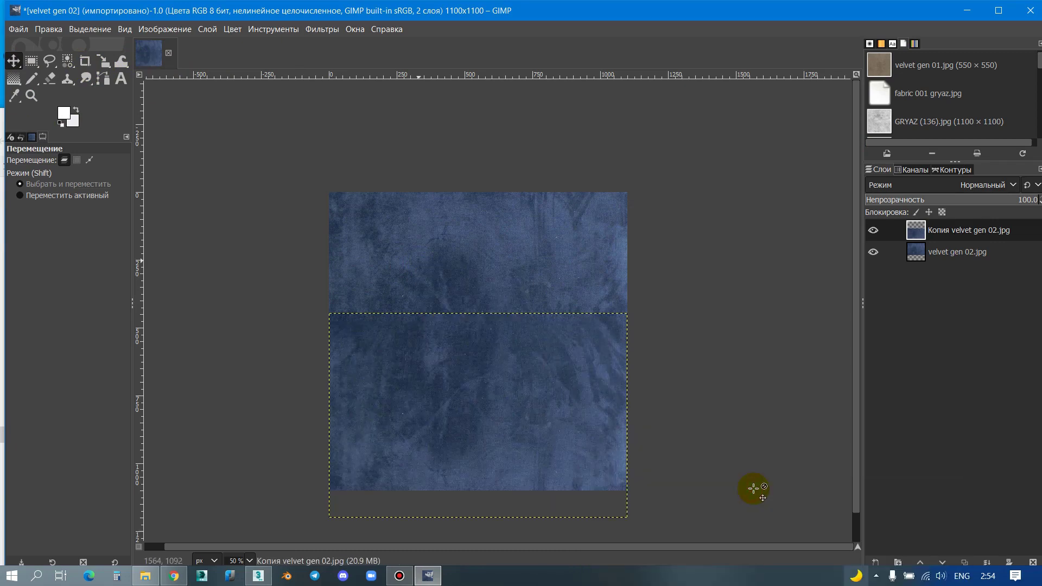
{"action": "mouse_move", "coordinate": [583, 350]}
{"action": "left_mouse_down"}
{"action": "mouse_move", "coordinate": [579, 439]}
{"action": "mouse_move", "coordinate": [588, 384]}
{"action": "mouse_move", "coordinate": [600, 444]}
{"action": "left_mouse_up"}
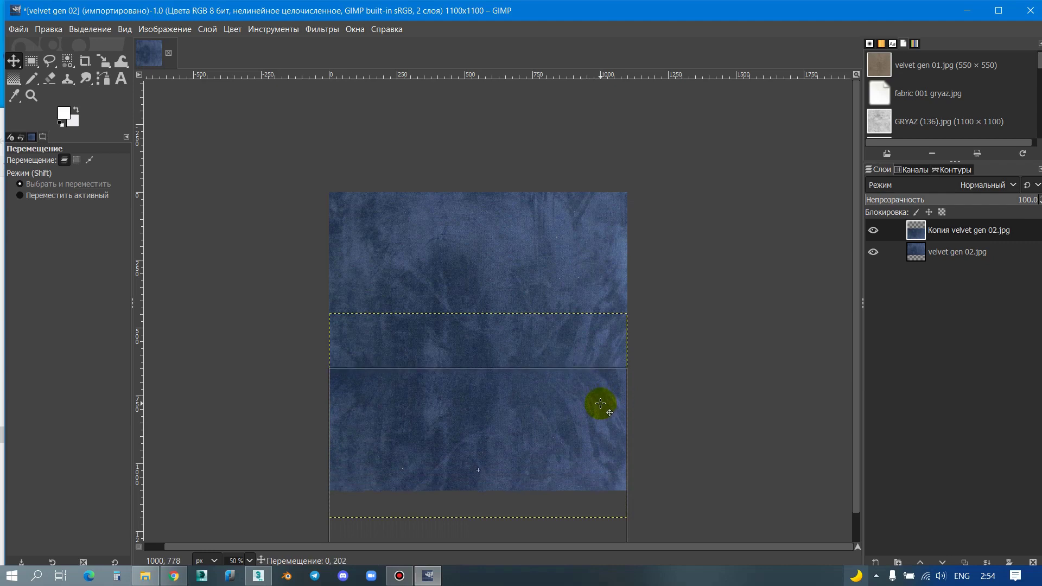
{"action": "left_click_drag", "start_coordinate": [601, 444], "coordinate": [599, 404]}
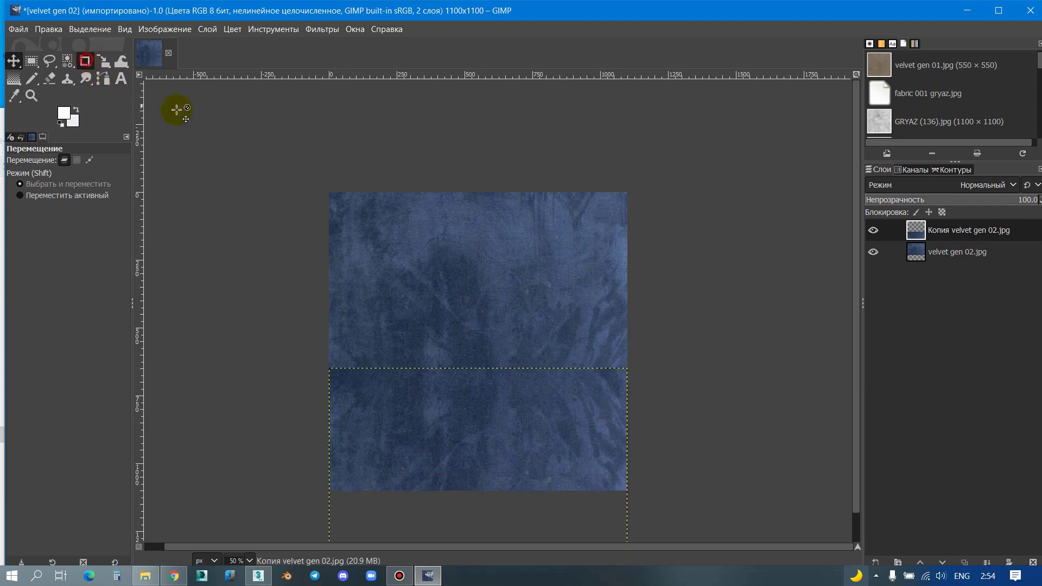
Step: Merge the visible layers into one and view it at 100%
{"action": "left_click", "coordinate": [494, 323]}
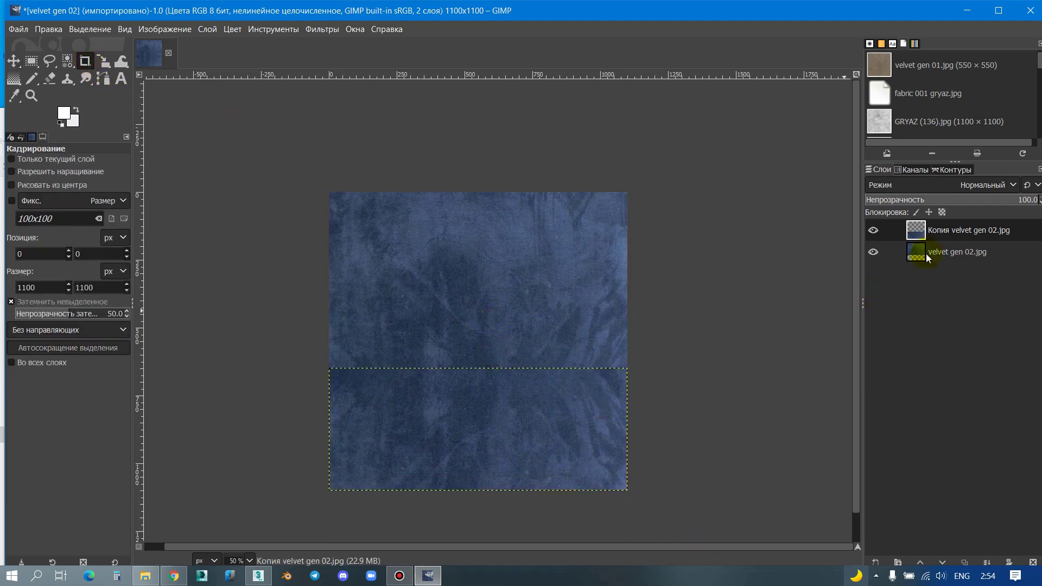
{"action": "right_click", "coordinate": [909, 252]}
{"action": "left_click", "coordinate": [869, 426]}
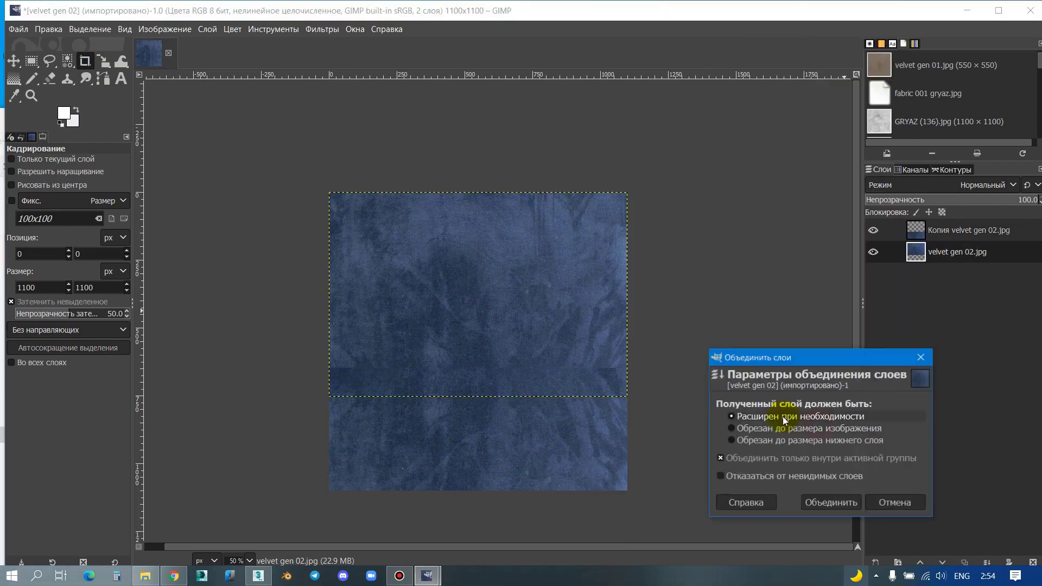
{"action": "left_click", "coordinate": [832, 503]}
{"action": "key", "text": "1"}
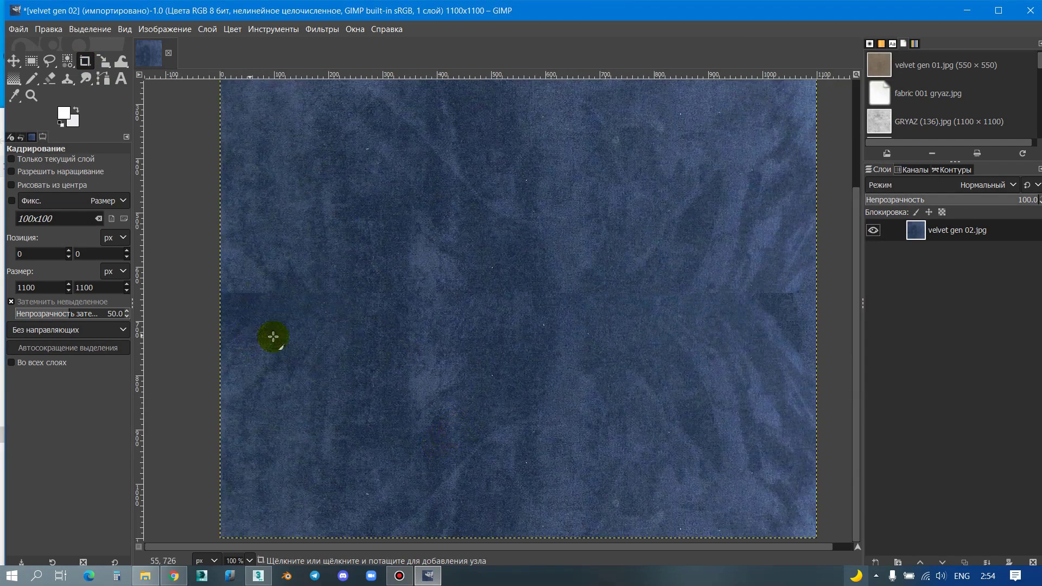
Step: Use the Heal tool with a clean source to heal the horizontal seam across the middle
{"action": "left_click", "coordinate": [54, 83]}
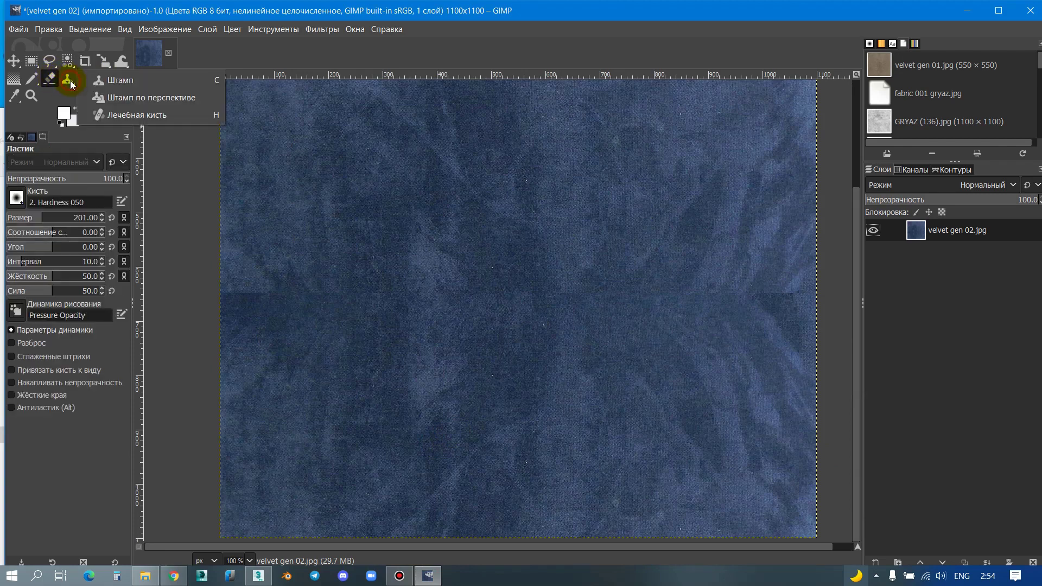
{"action": "left_click", "coordinate": [138, 115]}
{"action": "scroll", "coordinate": [368, 338], "scroll_direction": "up", "scroll_amount": 1, "text": "ctrl"}
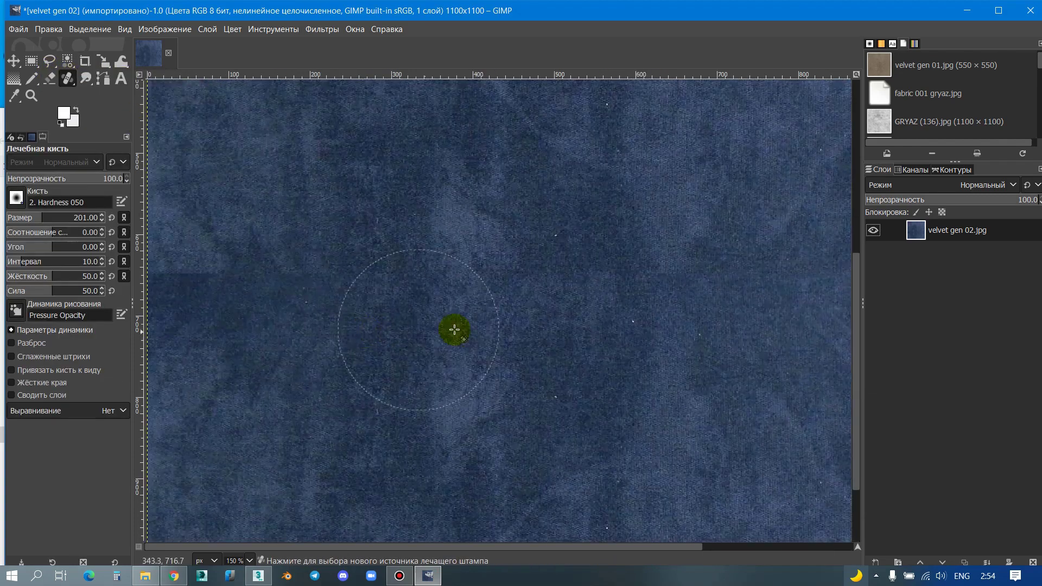
{"action": "scroll", "coordinate": [435, 326], "scroll_direction": "left", "scroll_amount": 3}
{"action": "left_click", "coordinate": [501, 199], "text": "ctrl"}
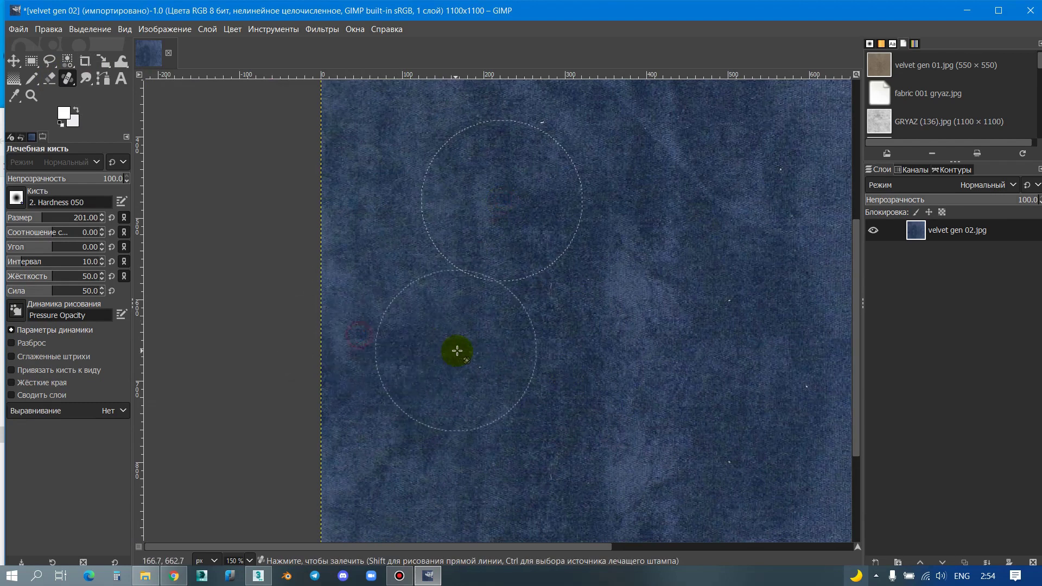
{"action": "scroll", "coordinate": [512, 309], "scroll_direction": "down", "scroll_amount": 3, "text": "ctrl"}
{"action": "left_click_drag", "start_coordinate": [567, 313], "coordinate": [664, 314]}
Step: Heal spots over the seam, lower middle, and right side from a new source near the top
{"action": "left_click", "coordinate": [559, 183], "text": "ctrl"}
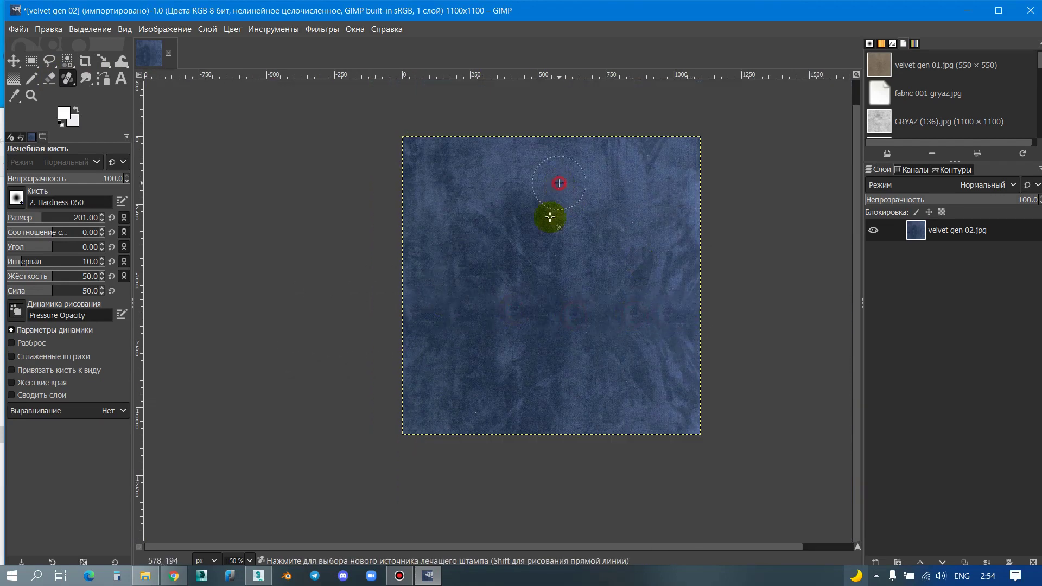
{"action": "left_click", "coordinate": [529, 248]}
{"action": "left_click", "coordinate": [549, 345]}
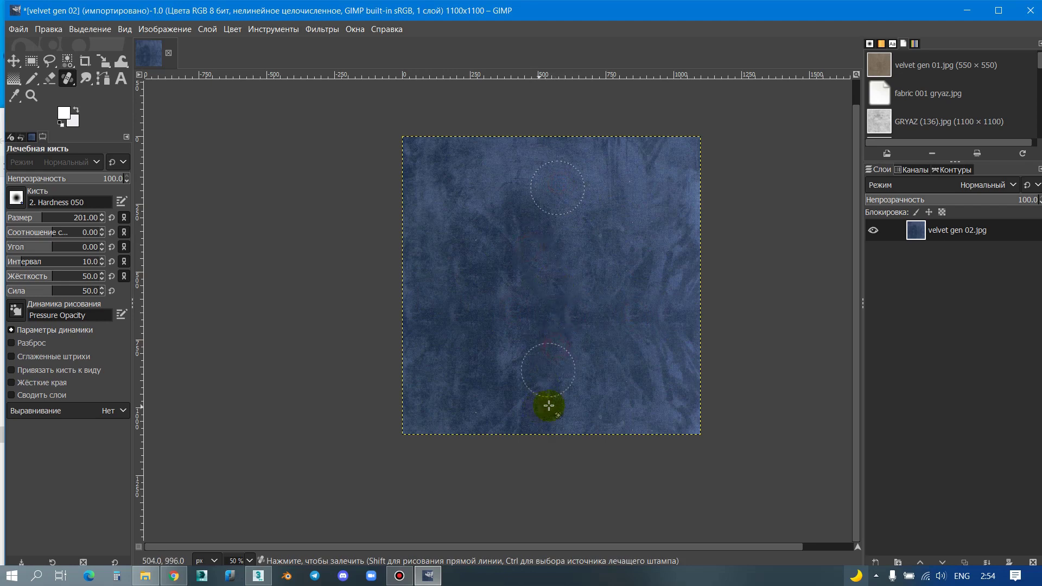
{"action": "left_click", "coordinate": [630, 269]}
{"action": "left_click", "coordinate": [630, 355]}
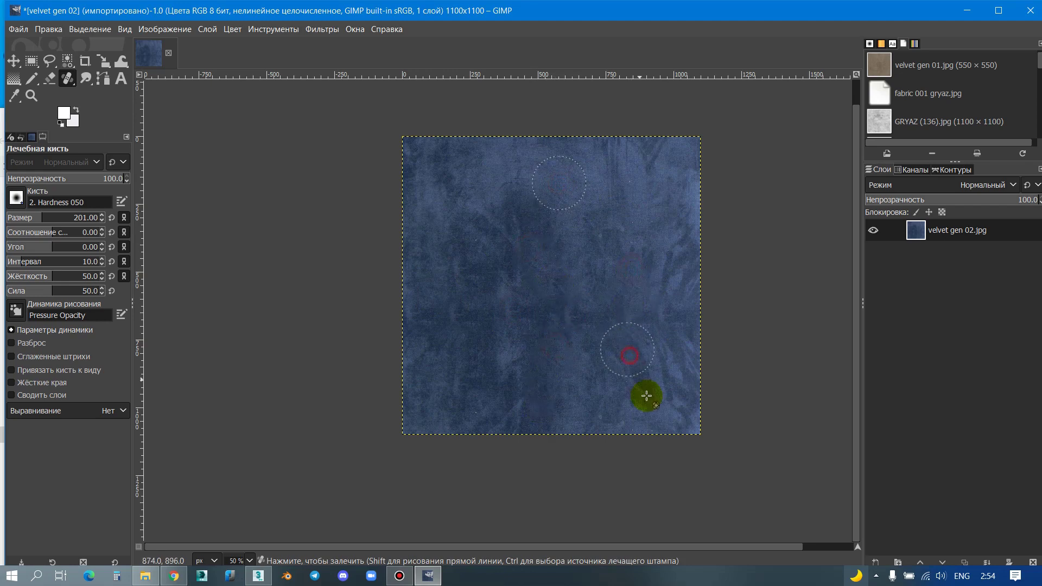
{"action": "left_click", "coordinate": [676, 238]}
Step: Heal the remaining light blemishes across the centre and lower left of the velvet
{"action": "left_click", "coordinate": [605, 307]}
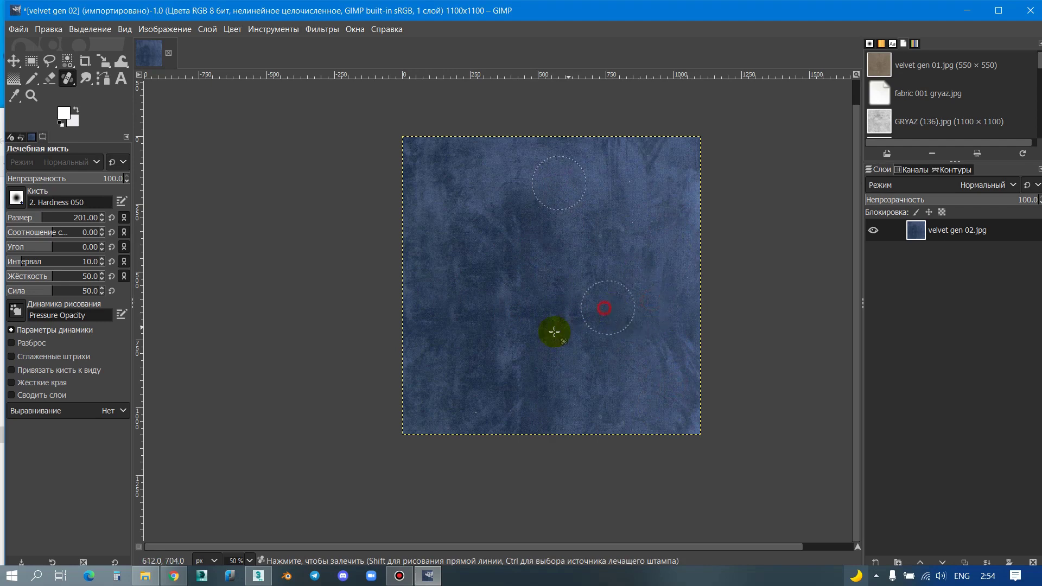
{"action": "left_click", "coordinate": [512, 268]}
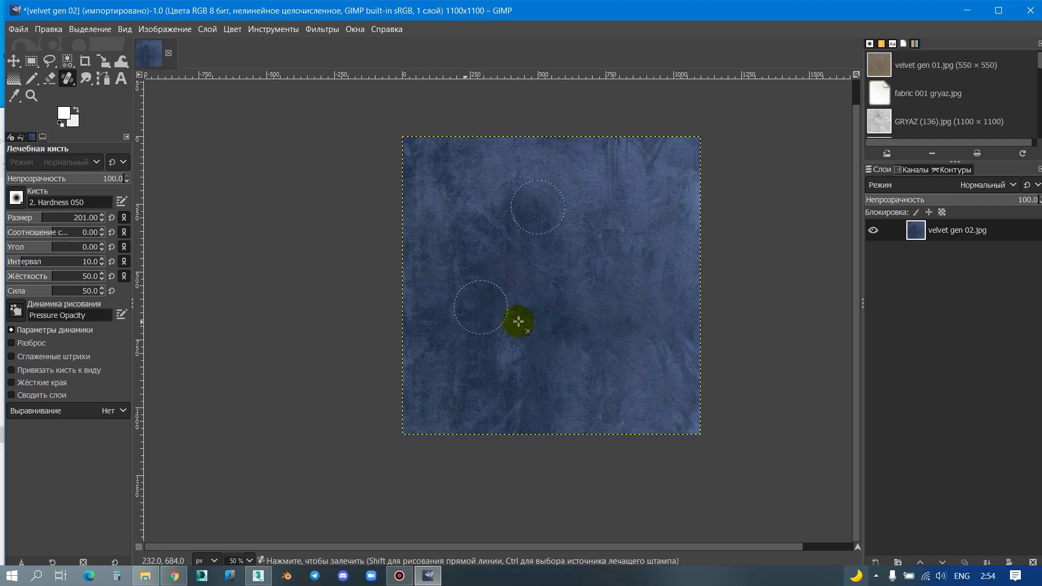
{"action": "left_click", "coordinate": [521, 365]}
{"action": "left_click", "coordinate": [466, 266]}
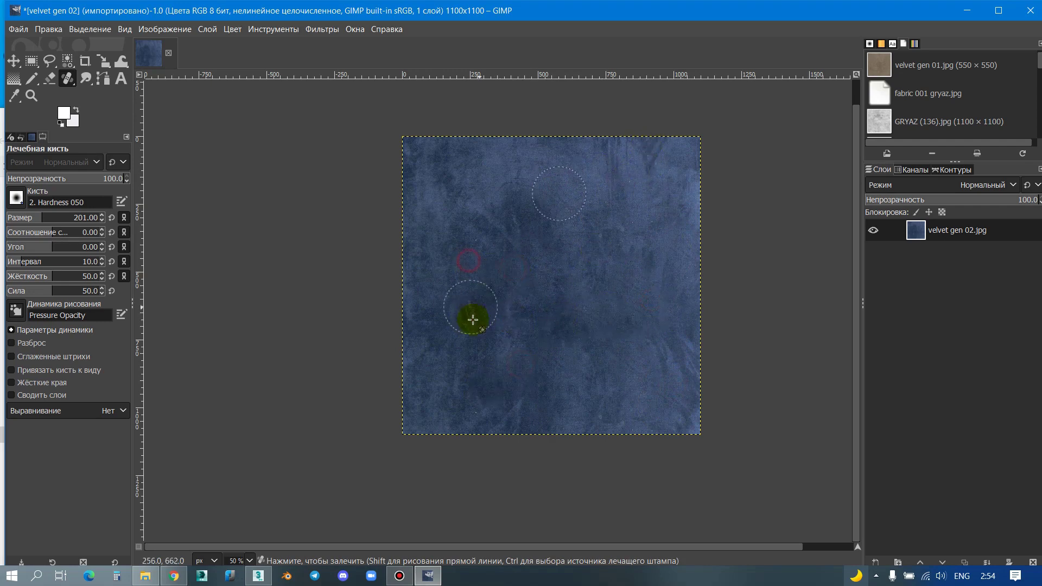
{"action": "left_click", "coordinate": [545, 300]}
{"action": "scroll", "coordinate": [553, 316], "scroll_direction": "up", "scroll_amount": 2, "text": "ctrl"}
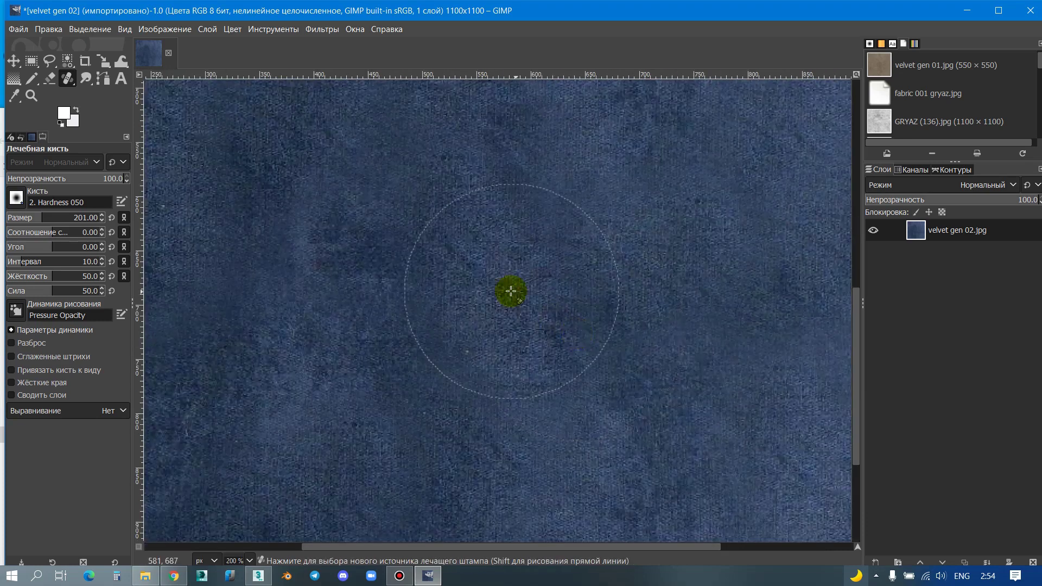
{"action": "scroll", "coordinate": [507, 288], "scroll_direction": "down", "scroll_amount": 1, "text": "ctrl"}
{"action": "left_click", "coordinate": [460, 391]}
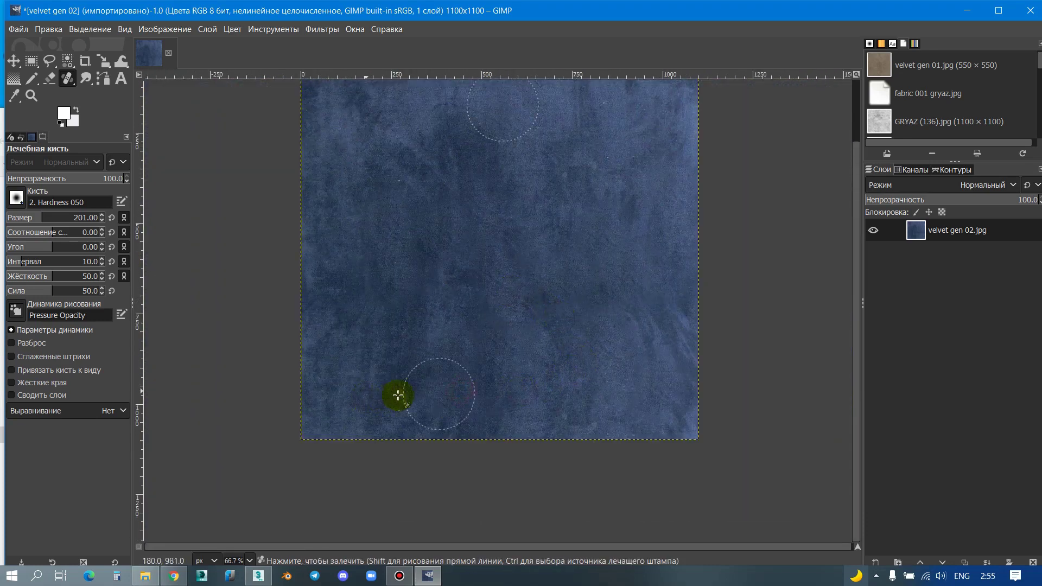
{"action": "scroll", "coordinate": [466, 365], "scroll_direction": "down", "scroll_amount": 1, "text": "ctrl"}
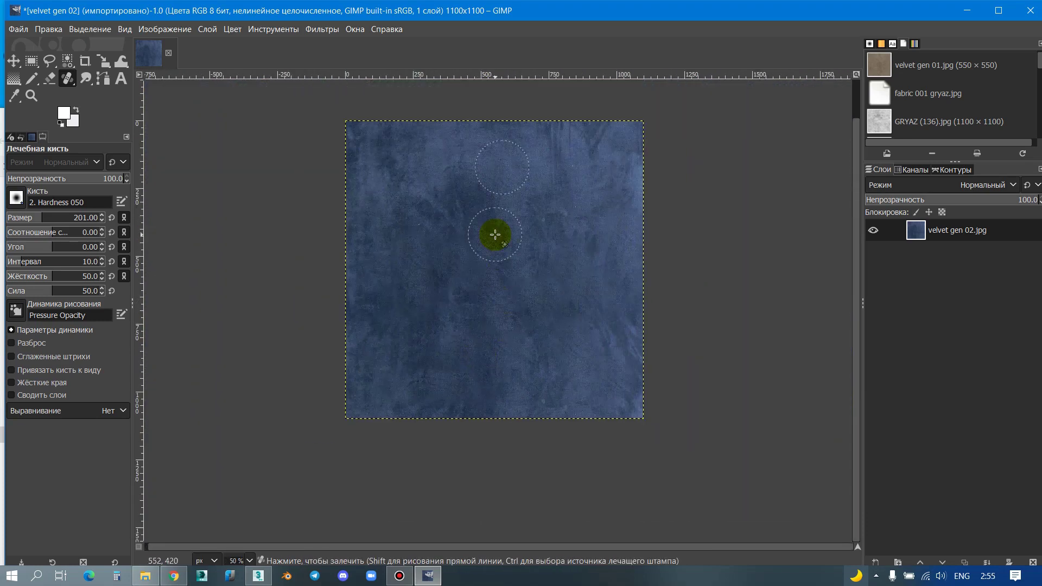
Step: Create a new layer from visible of the velvet texture
{"action": "right_click", "coordinate": [954, 232]}
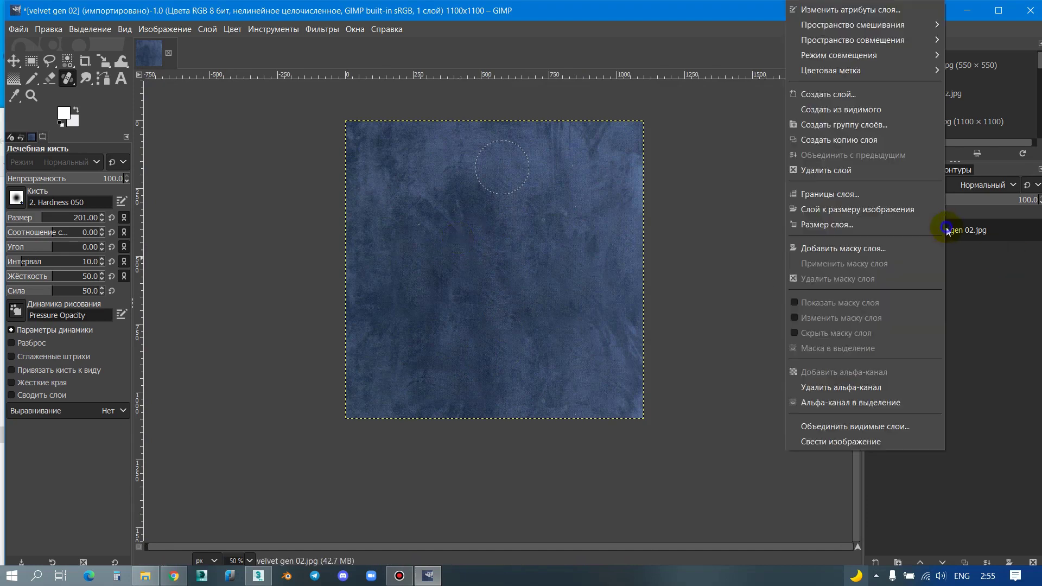
{"action": "left_click", "coordinate": [515, 278]}
{"action": "right_click", "coordinate": [514, 278]}
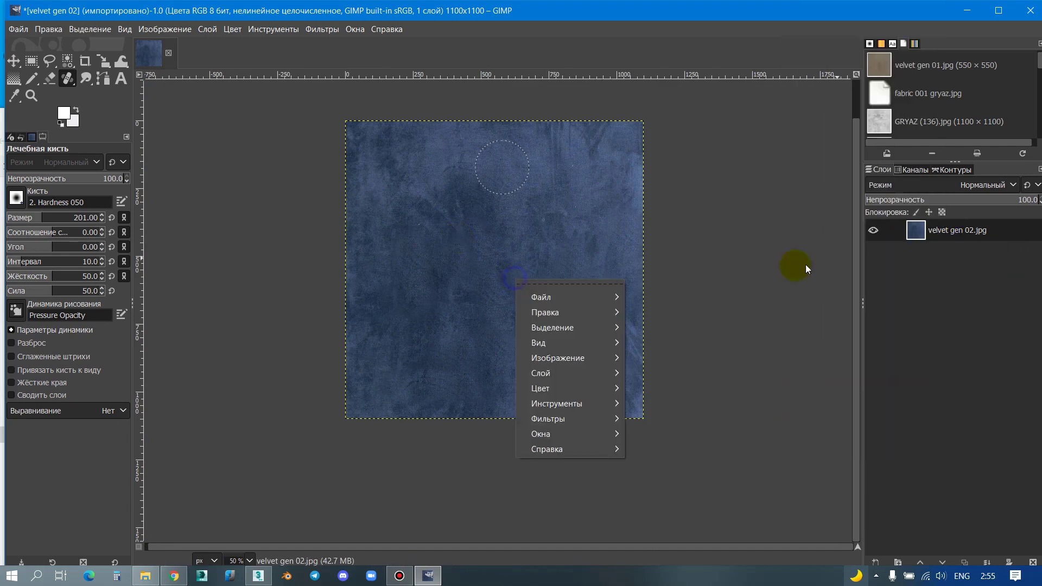
{"action": "right_click", "coordinate": [947, 237]}
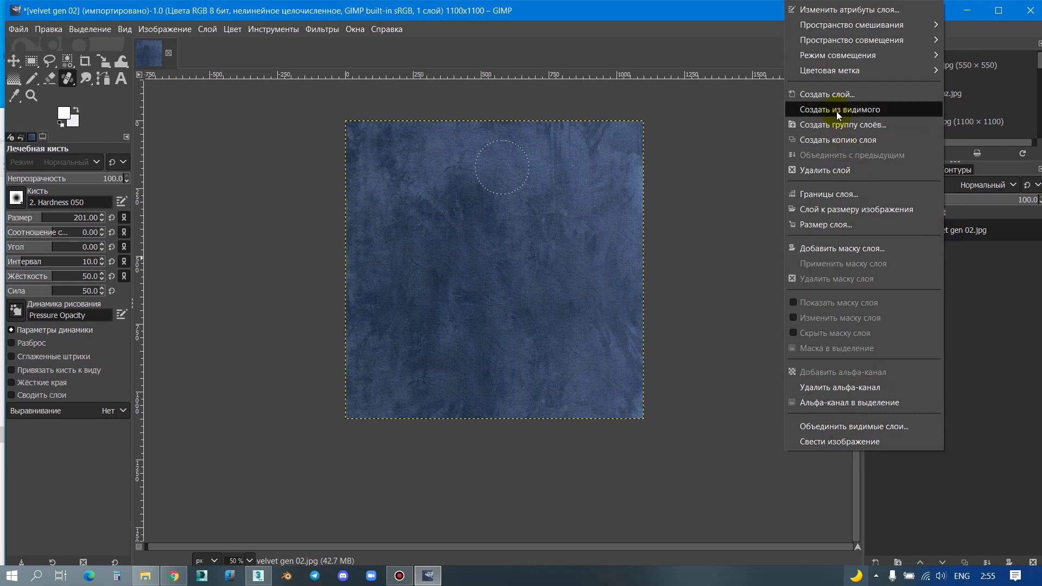
{"action": "left_click", "coordinate": [839, 141]}
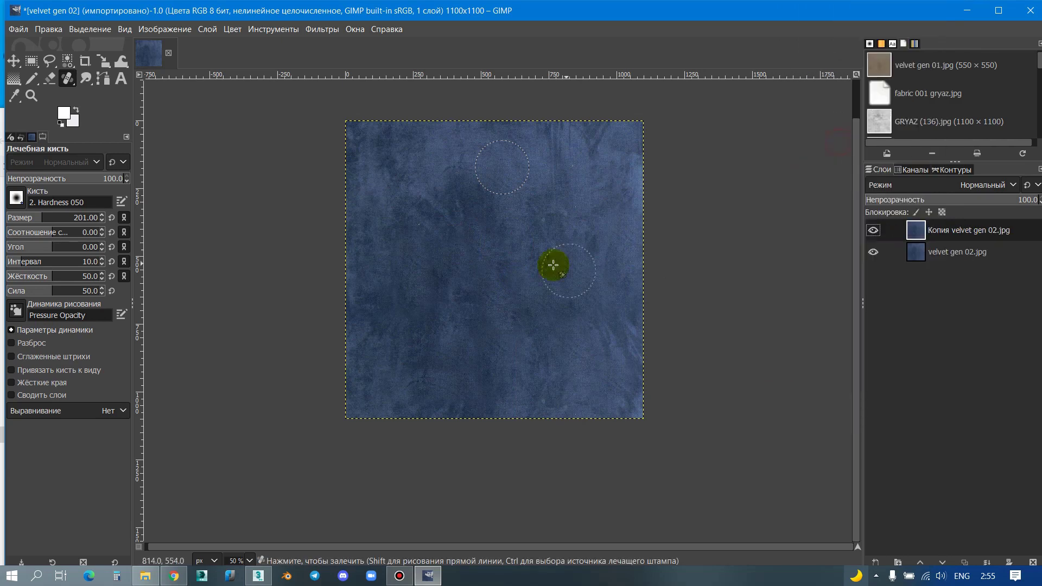
Step: Apply Tile Seamless to the new layer and erase part of it near the upper right
{"action": "right_click", "coordinate": [471, 235]}
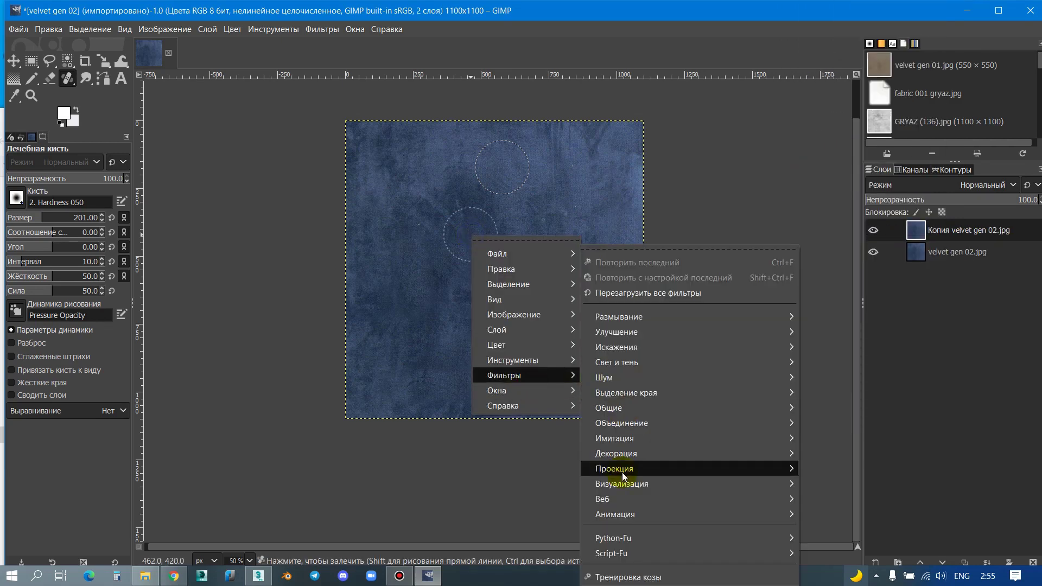
{"action": "mouse_move", "coordinate": [614, 469]}
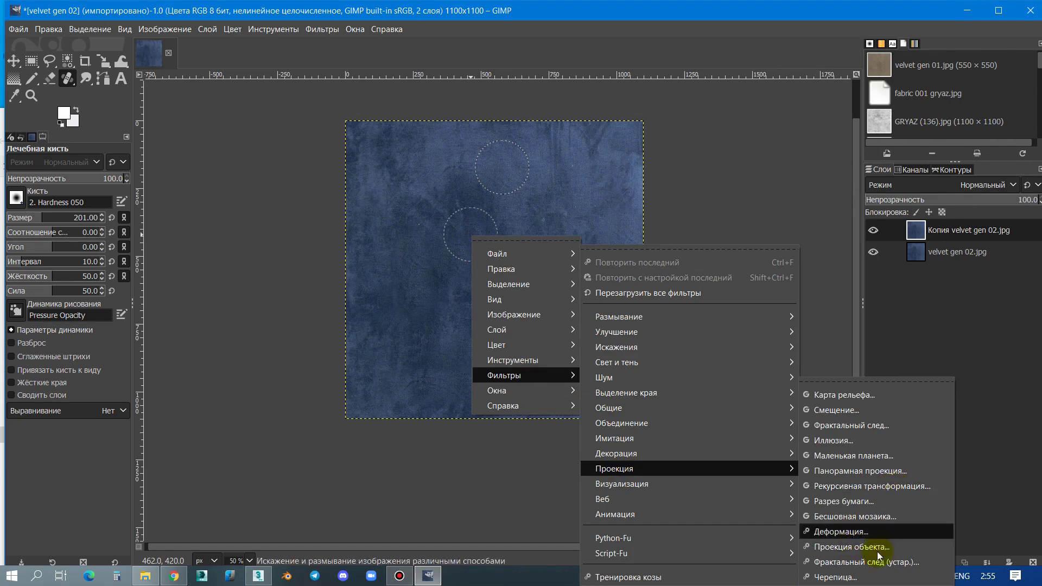
{"action": "left_click", "coordinate": [855, 522]}
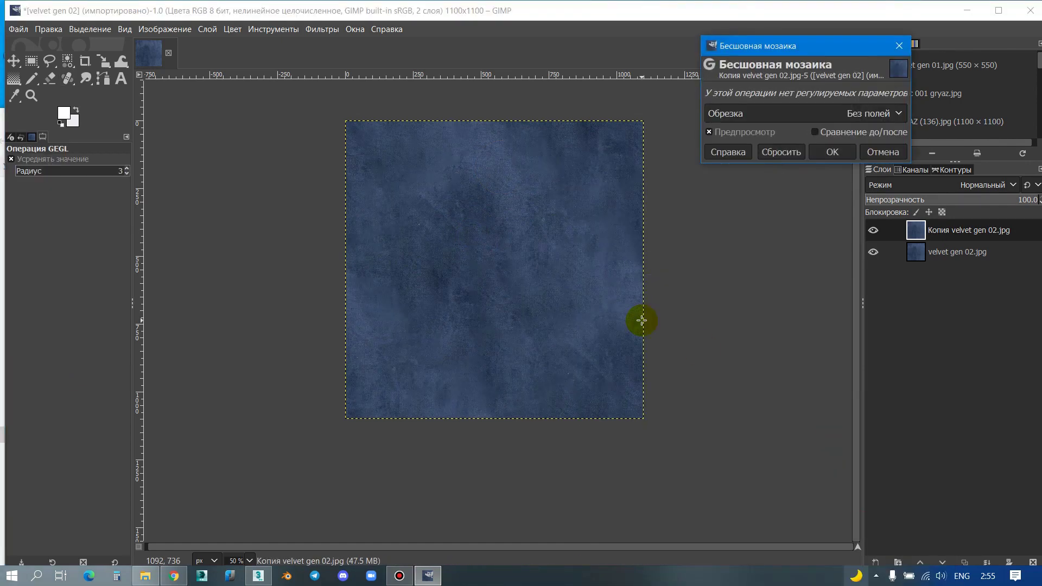
{"action": "left_click", "coordinate": [820, 155]}
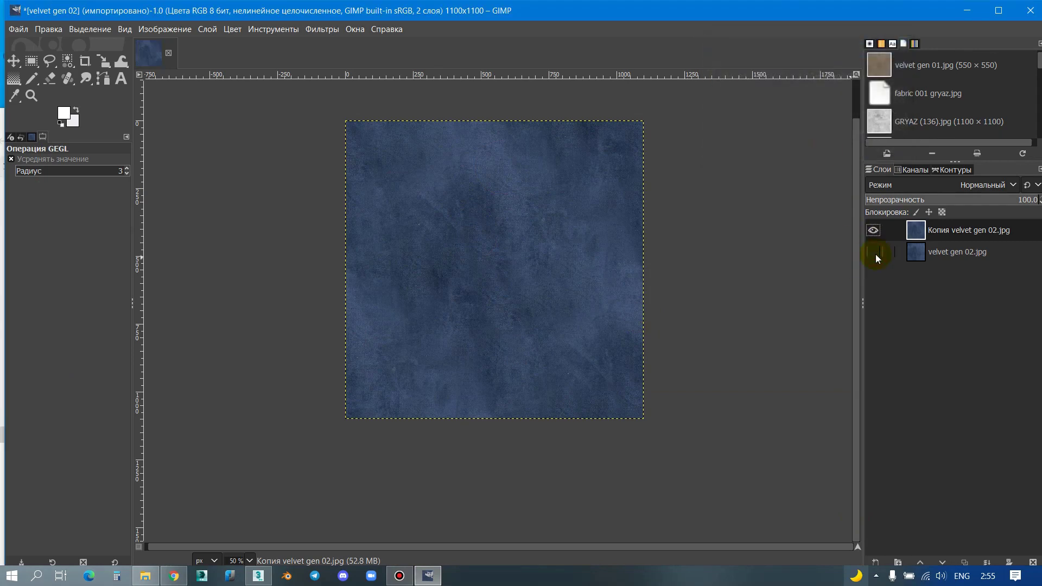
{"action": "left_click", "coordinate": [50, 79]}
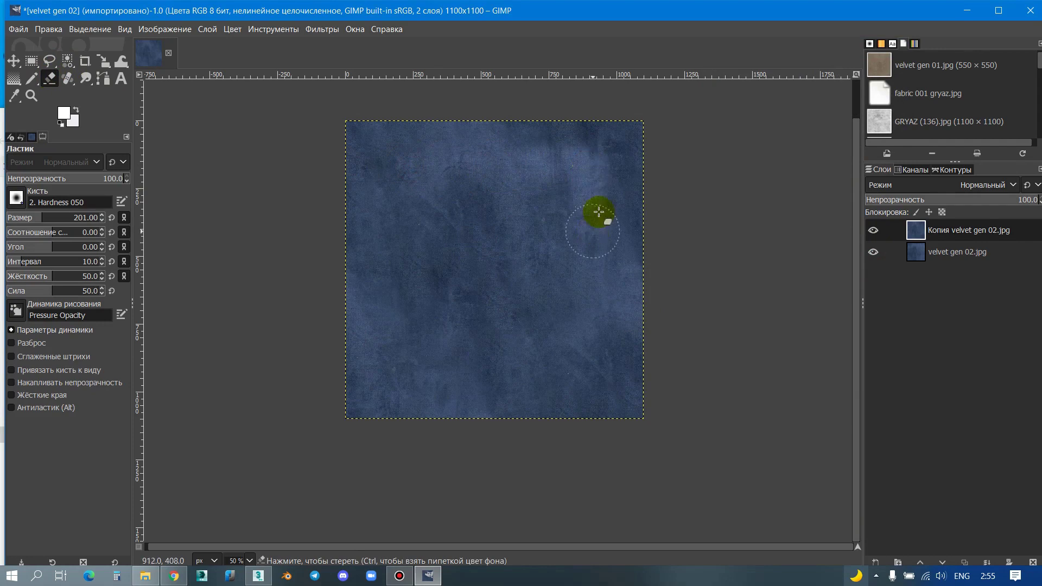
{"action": "left_click_drag", "start_coordinate": [542, 209], "coordinate": [595, 165]}
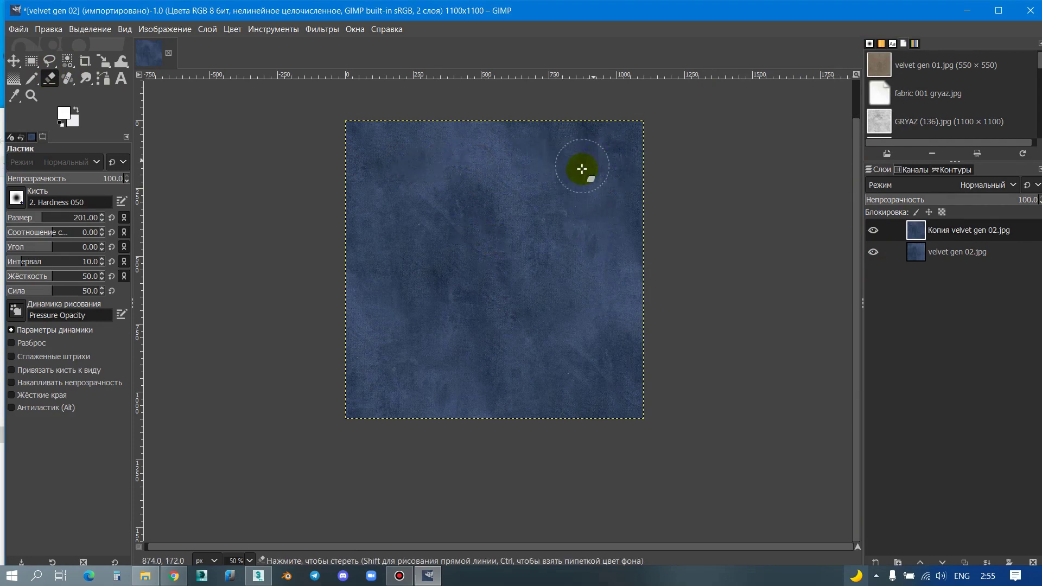
Step: Hide the original velvet gen 02.jpg layer
{"action": "scroll", "coordinate": [617, 168], "scroll_direction": "up", "scroll_amount": 2, "text": "ctrl"}
{"action": "scroll", "coordinate": [618, 147], "scroll_direction": "down", "scroll_amount": 1, "text": "ctrl"}
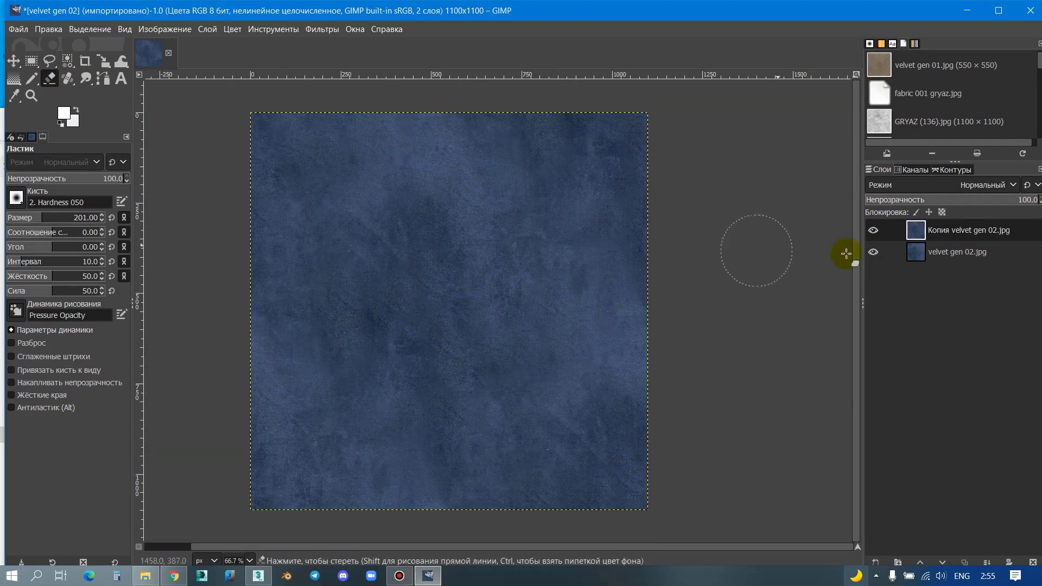
{"action": "left_click", "coordinate": [874, 252]}
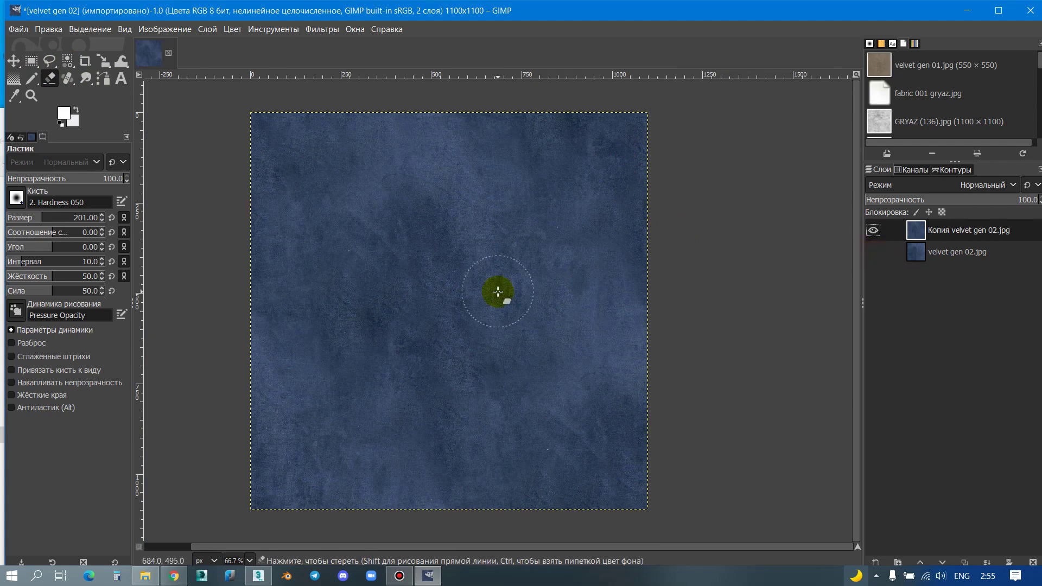
Step: Sharpen the copied texture with Unsharp Mask at radius 1.336 and amount 0.240
{"action": "right_click", "coordinate": [460, 262]}
{"action": "mouse_move", "coordinate": [494, 401]}
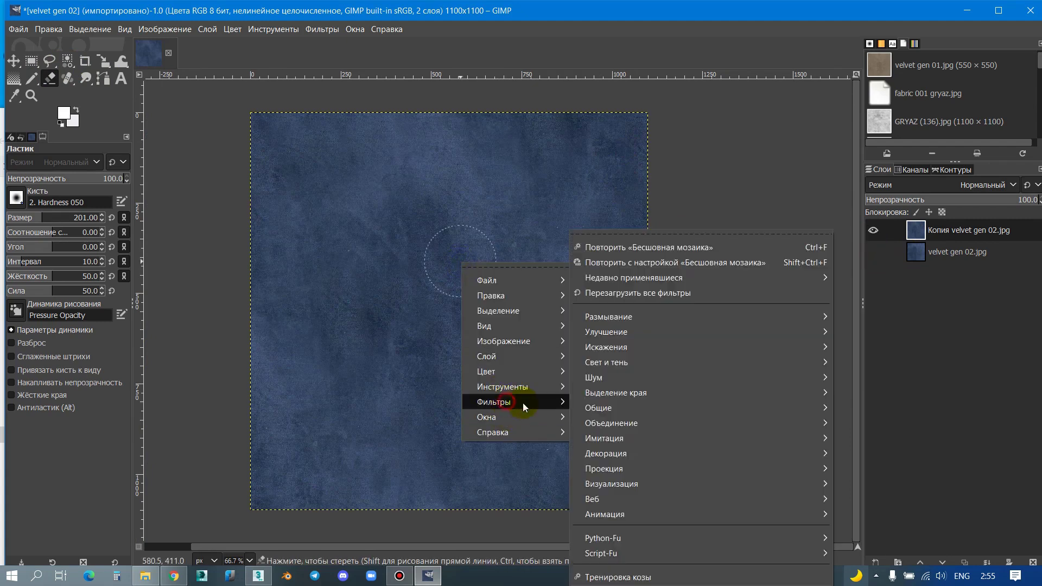
{"action": "left_click", "coordinate": [628, 335]}
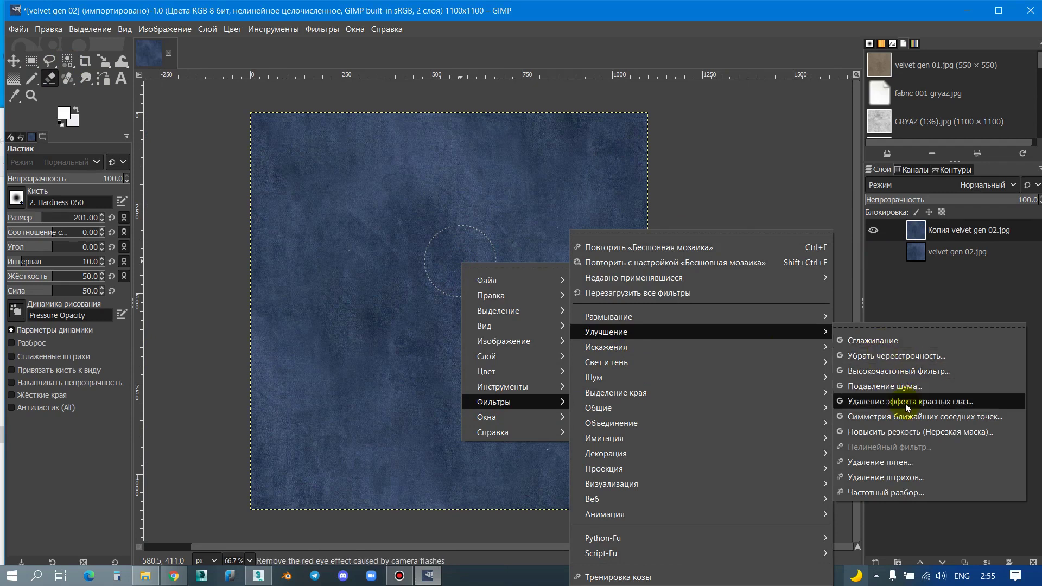
{"action": "left_click", "coordinate": [911, 433]}
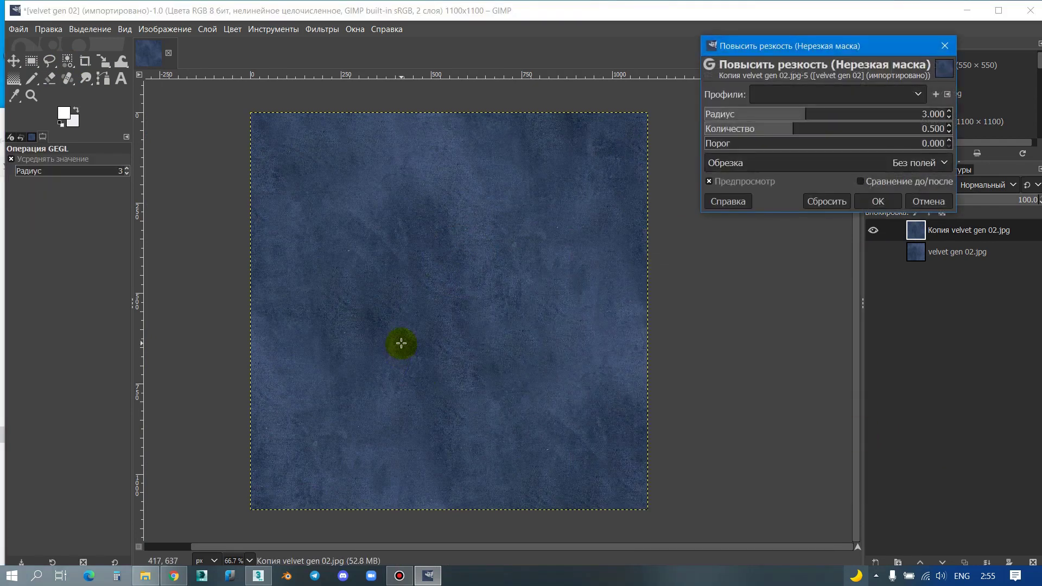
{"action": "scroll", "coordinate": [400, 345], "scroll_direction": "up", "scroll_amount": 3, "text": "ctrl"}
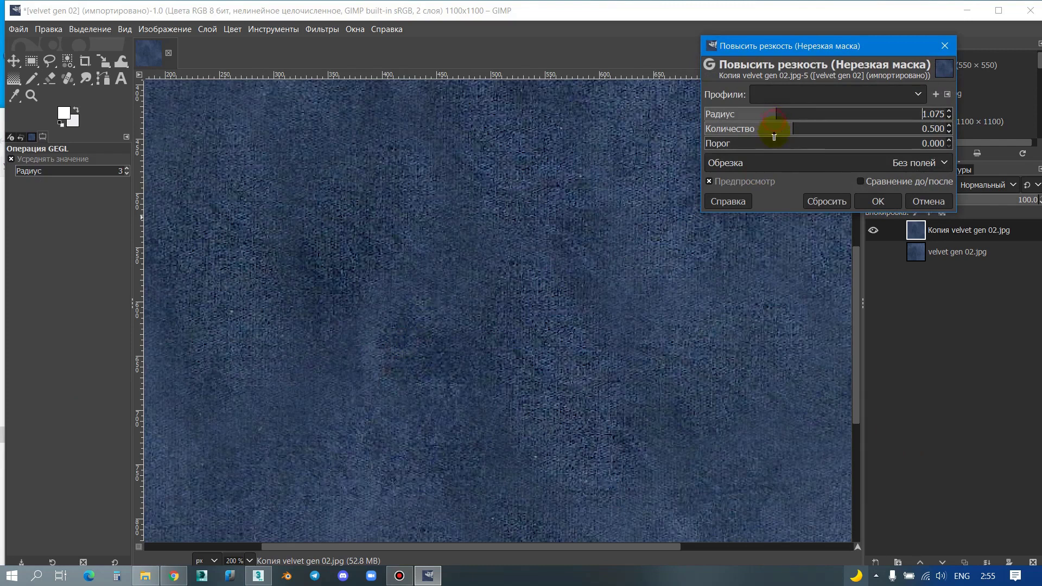
{"action": "left_click", "coordinate": [861, 183]}
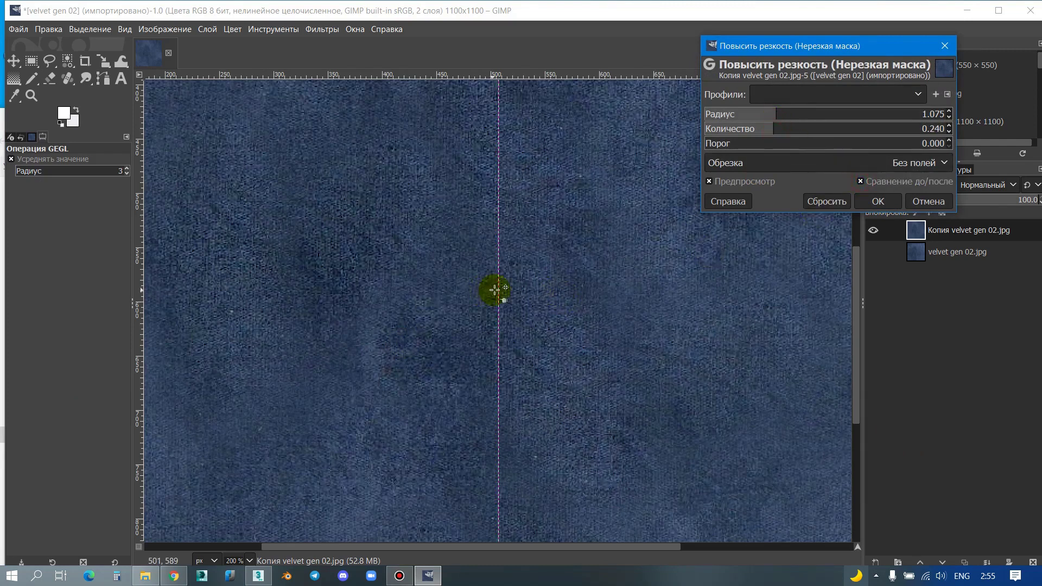
{"action": "mouse_move", "coordinate": [495, 289]}
{"action": "left_mouse_down"}
{"action": "mouse_move", "coordinate": [146, 291]}
{"action": "mouse_move", "coordinate": [554, 302]}
{"action": "left_mouse_up"}
{"action": "left_click", "coordinate": [781, 114]}
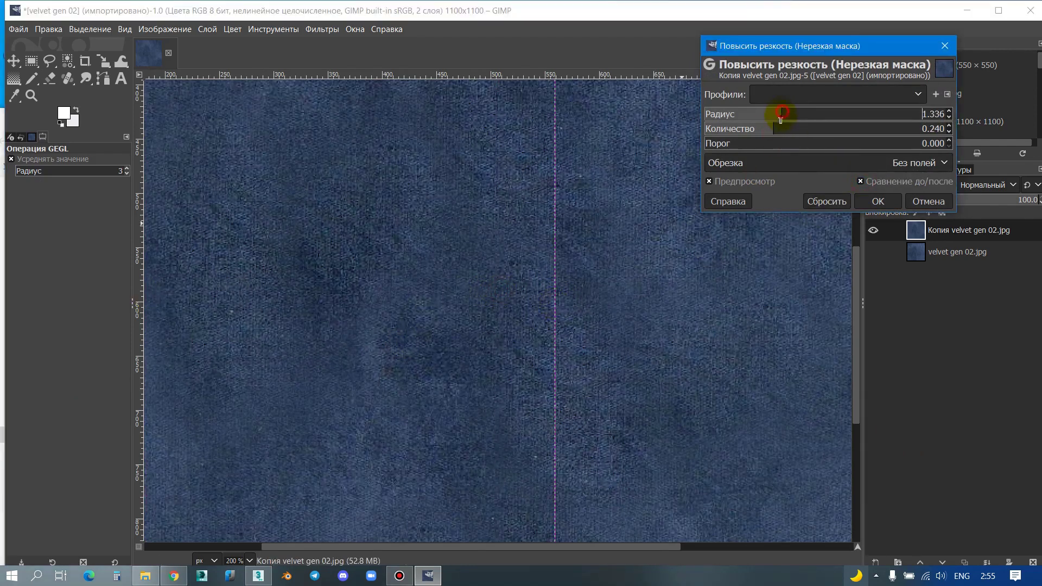
{"action": "type", "text": "0.300"}
{"action": "left_click", "coordinate": [864, 205]}
{"action": "scroll", "coordinate": [521, 277], "scroll_direction": "down", "scroll_amount": 3, "text": "ctrl"}
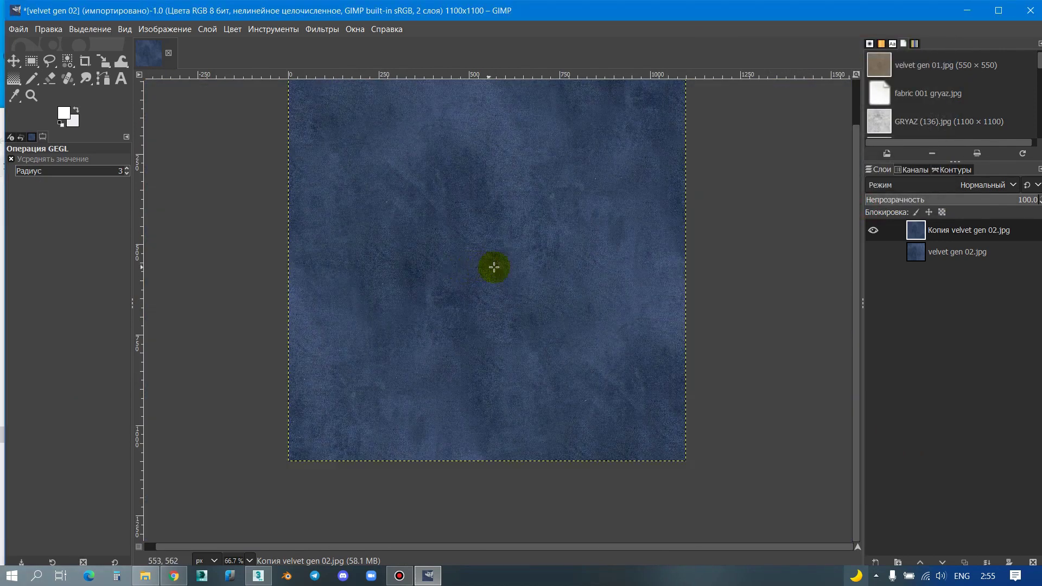
{"action": "key", "text": "ctrl+shift+e"}
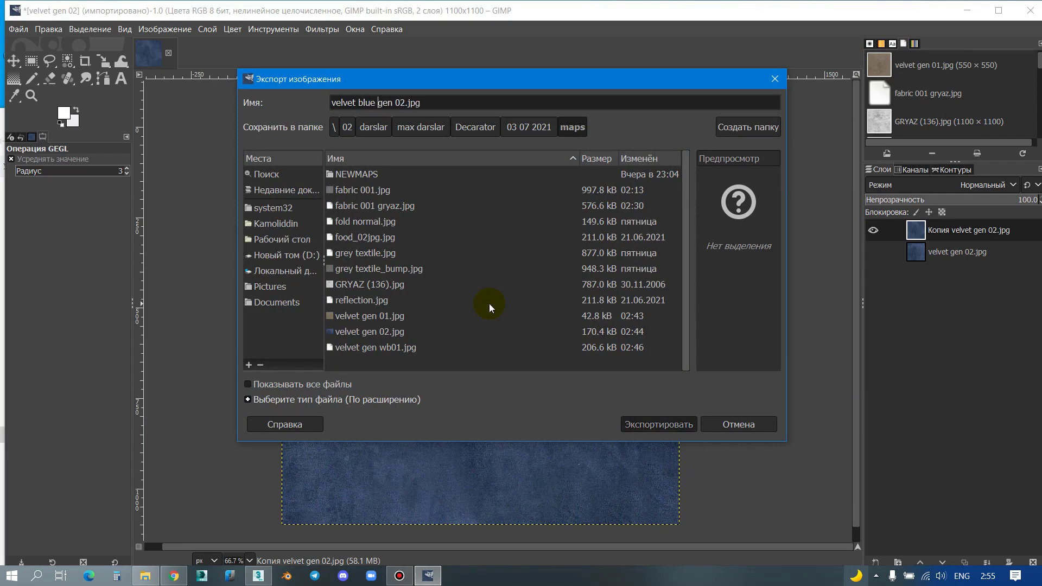
Step: Export the texture as velvet blue gen 02.jpg at JPEG quality 90
{"action": "key", "text": "Return"}
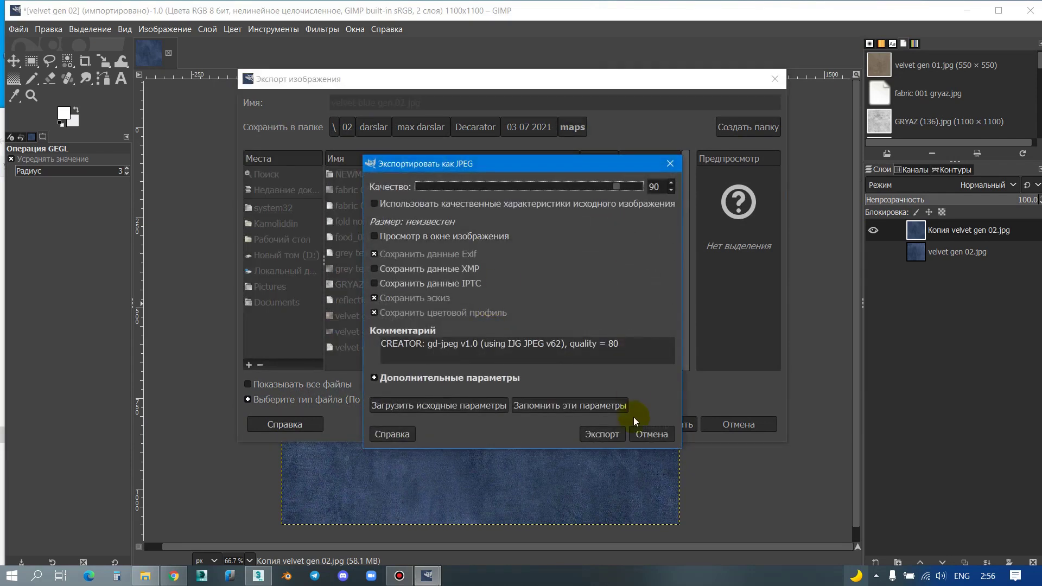
{"action": "left_click", "coordinate": [592, 431]}
{"action": "right_click", "coordinate": [477, 289]}
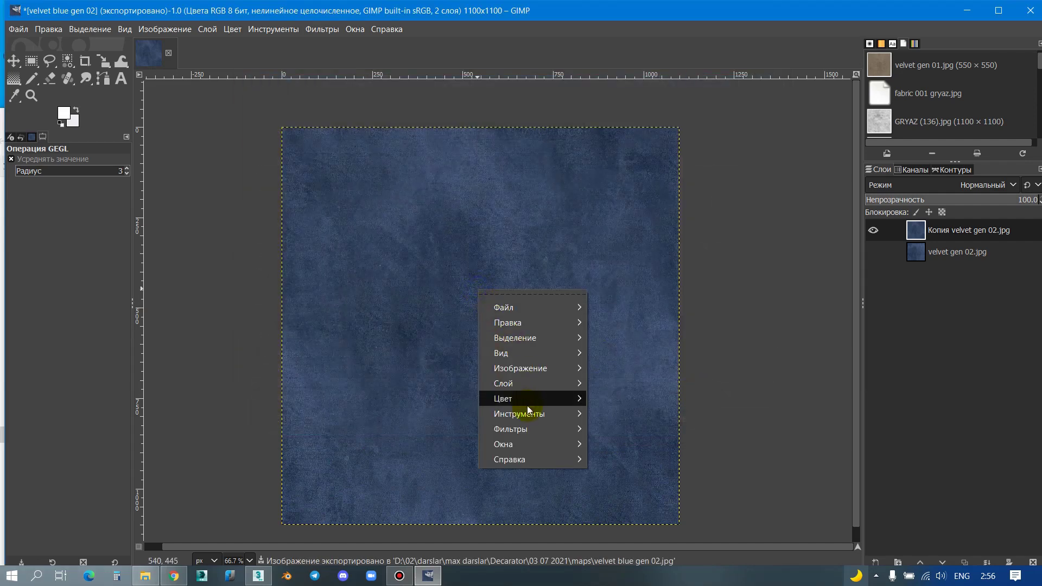
{"action": "mouse_move", "coordinate": [521, 398]}
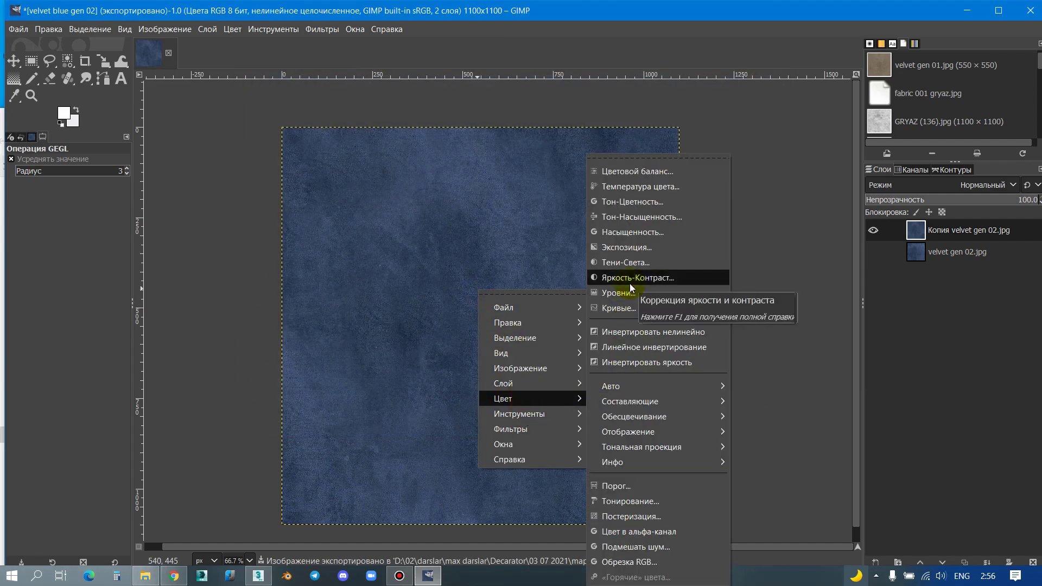
Step: Fully desaturate the texture and set Levels input to about 8–126 to brighten it
{"action": "left_click", "coordinate": [640, 217]}
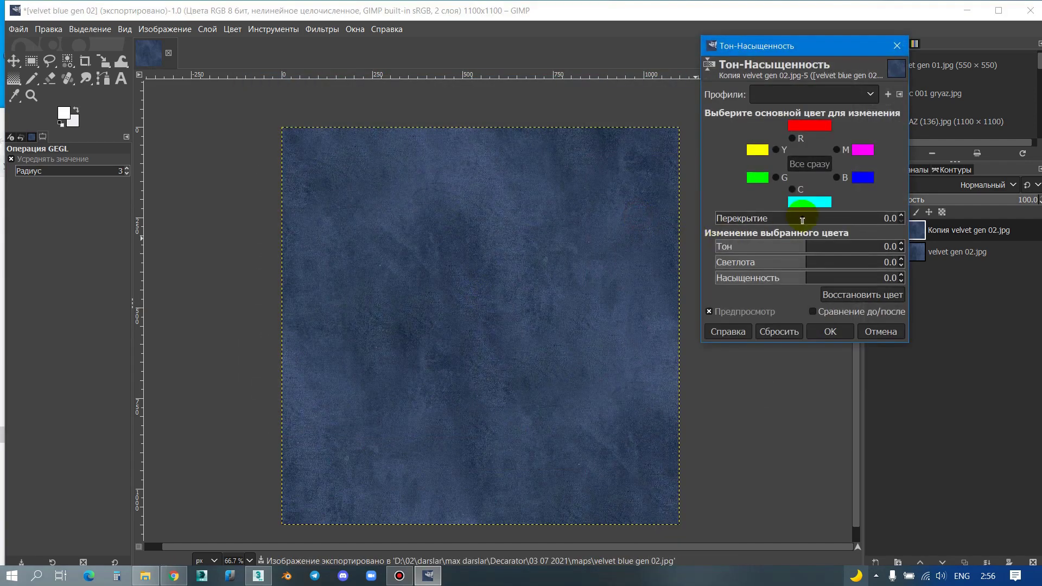
{"action": "left_click_drag", "start_coordinate": [786, 276], "coordinate": [644, 275]}
{"action": "left_click", "coordinate": [823, 335]}
{"action": "right_click", "coordinate": [471, 270]}
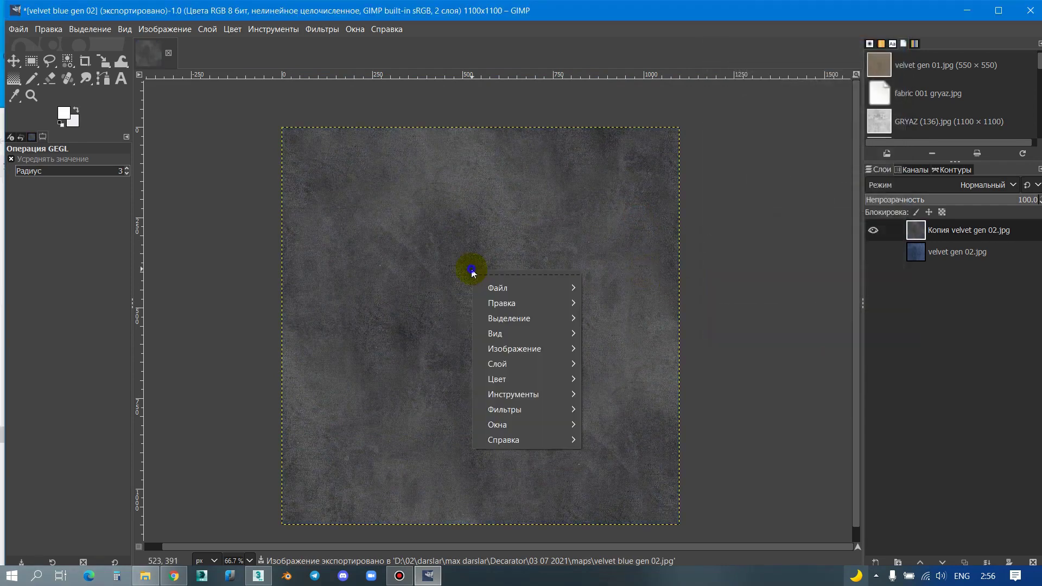
{"action": "left_click", "coordinate": [633, 298]}
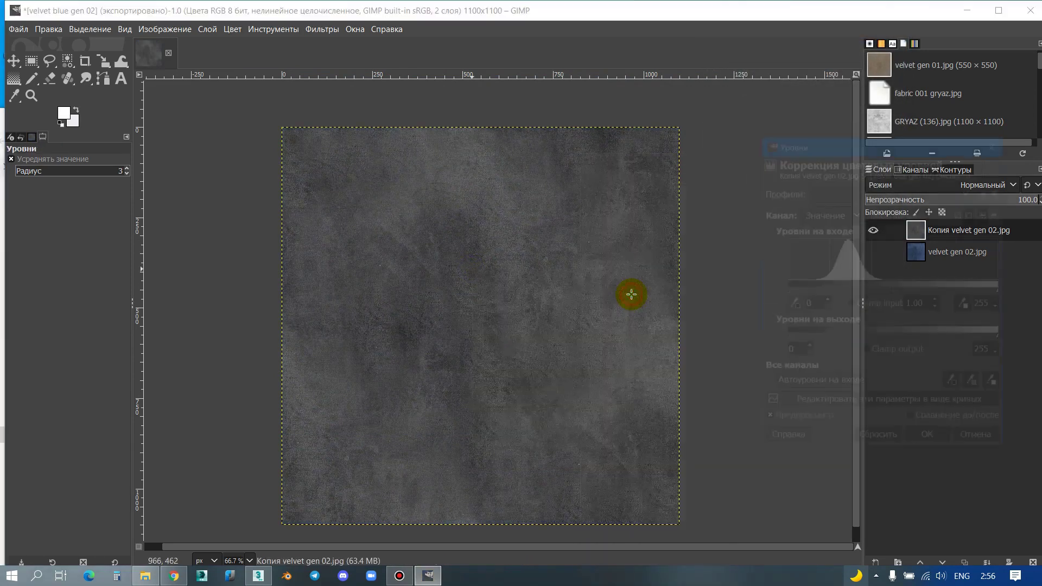
{"action": "left_click_drag", "start_coordinate": [1002, 289], "coordinate": [913, 284]}
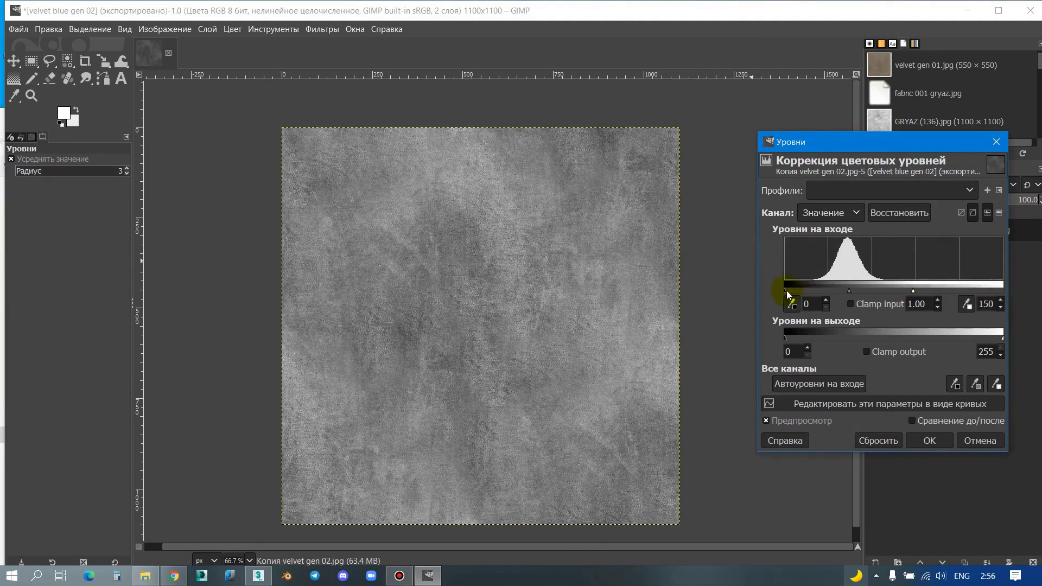
{"action": "left_click_drag", "start_coordinate": [787, 291], "coordinate": [796, 289]}
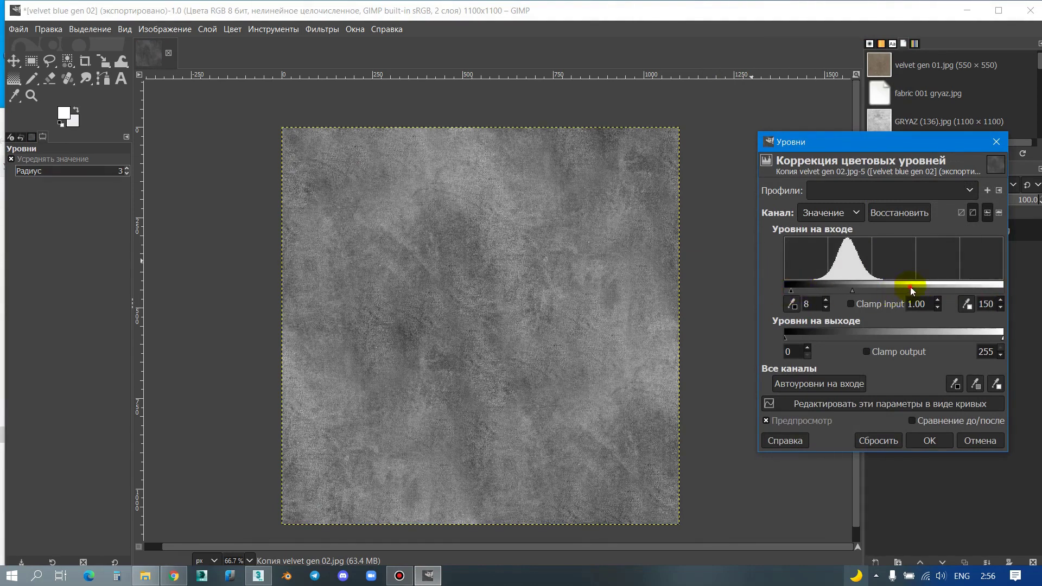
{"action": "left_click_drag", "start_coordinate": [911, 288], "coordinate": [889, 289]}
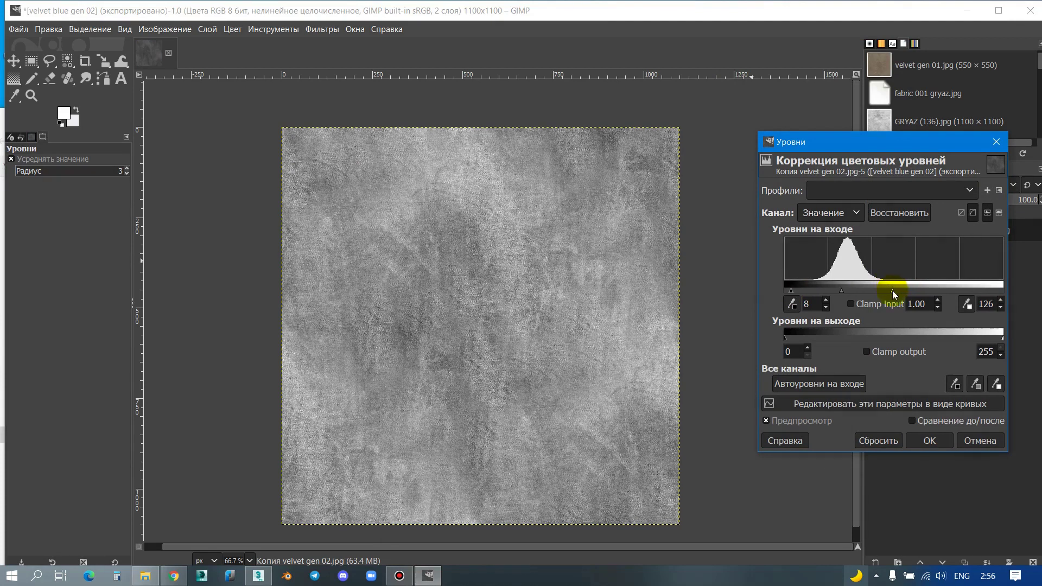
{"action": "left_click", "coordinate": [927, 439]}
Step: Heal three dark blotches on the left and upper right with the Heal tool
{"action": "left_click", "coordinate": [52, 80]}
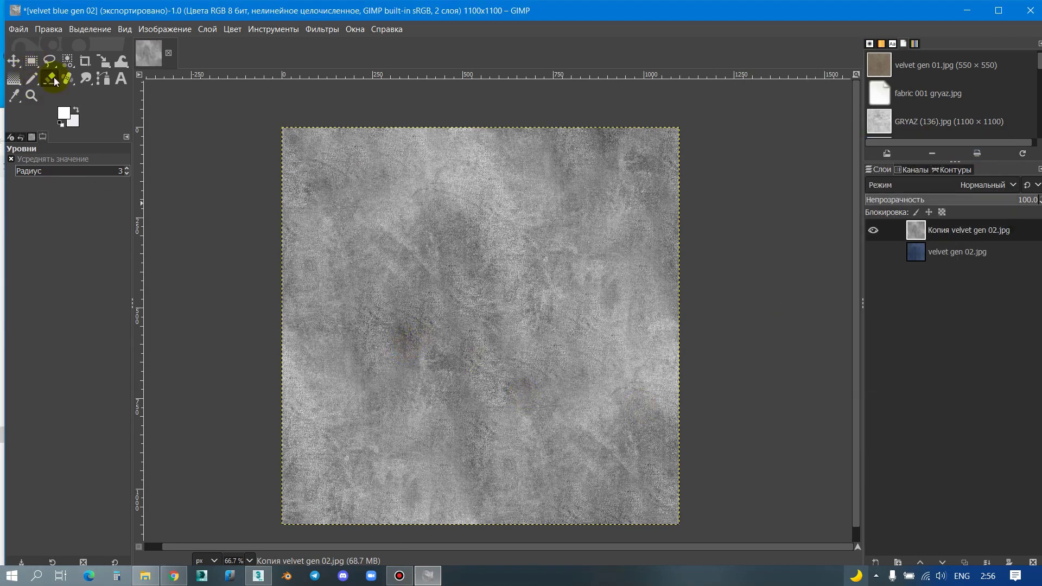
{"action": "left_click", "coordinate": [408, 264], "text": "ctrl"}
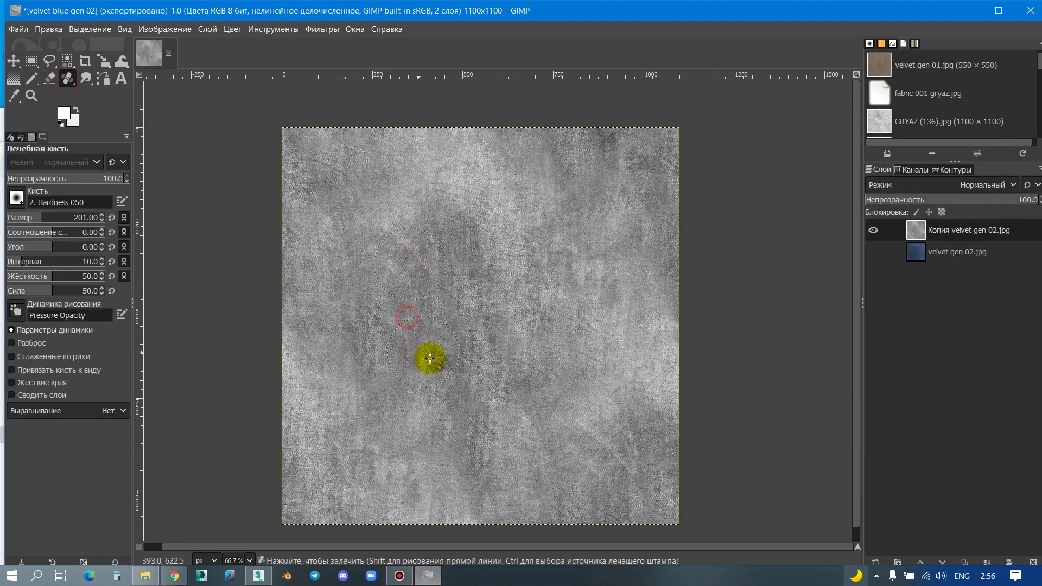
{"action": "left_click", "coordinate": [400, 434]}
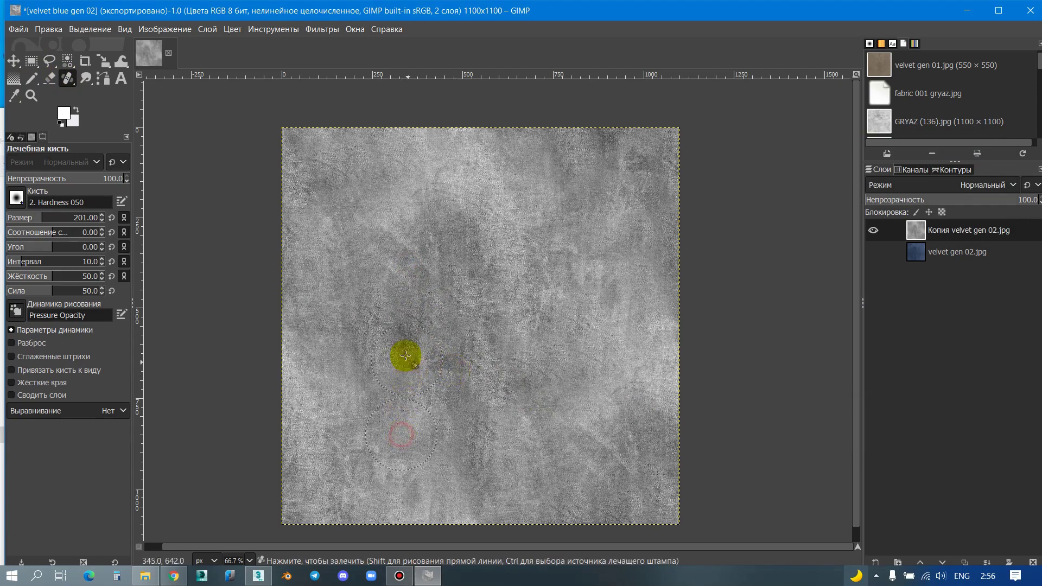
{"action": "left_click", "coordinate": [400, 329]}
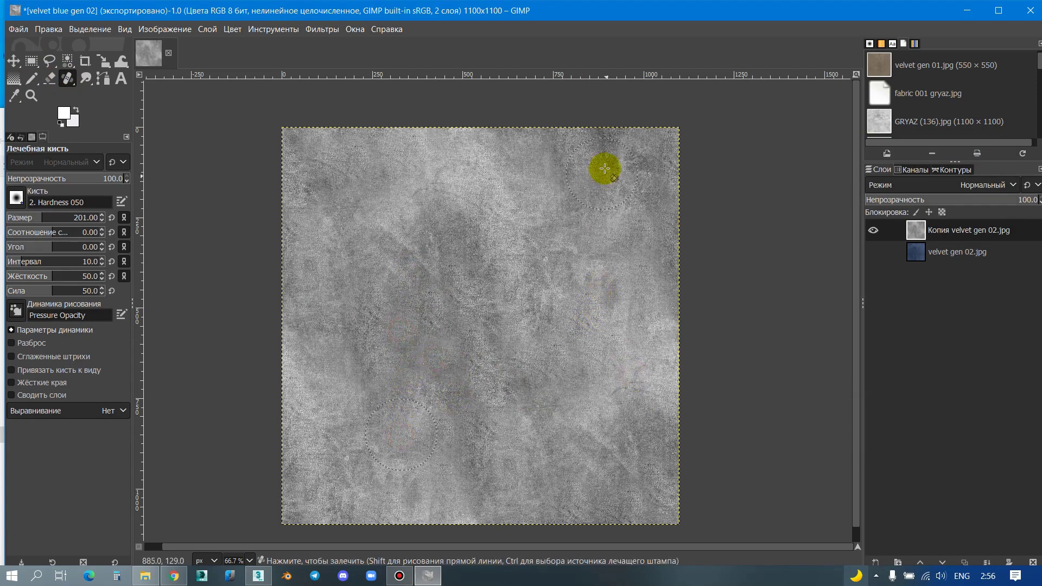
{"action": "left_click", "coordinate": [631, 217]}
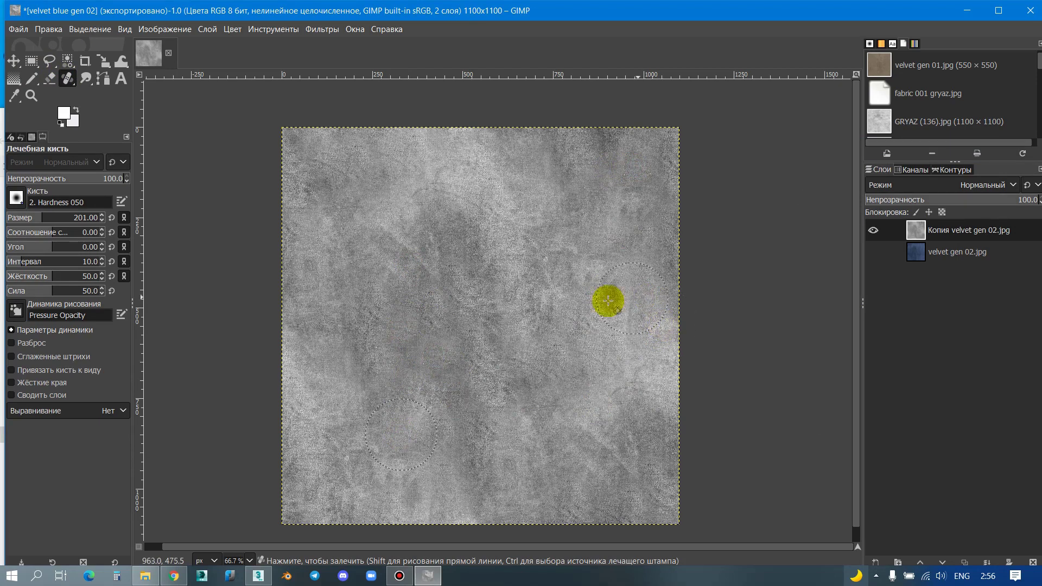
Step: Export the texture as velvet gen 03.jpg, then quit GIMP discarding changes
{"action": "key", "text": "ctrl+shift+e"}
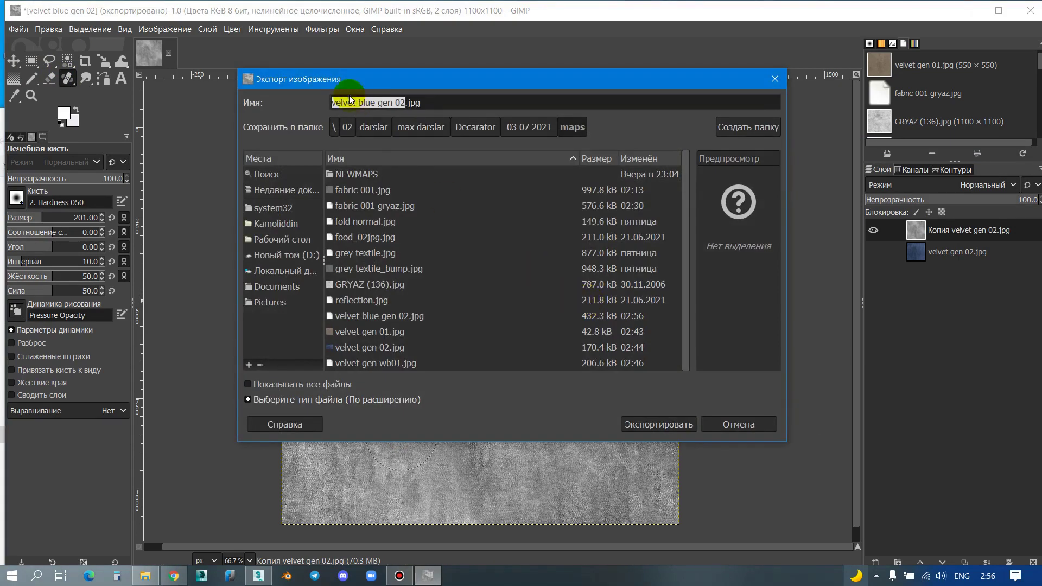
{"action": "key", "text": "BackSpace"}
{"action": "key", "text": "BackSpace"}
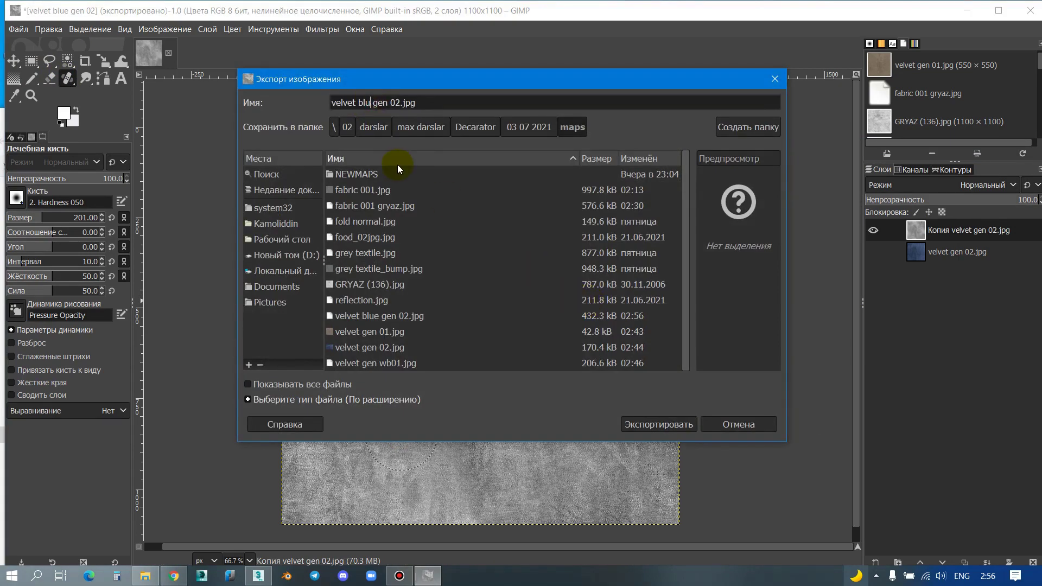
{"action": "key", "text": "BackSpace"}
{"action": "key", "text": "BackSpace"}
{"action": "key", "text": "BackSpace"}
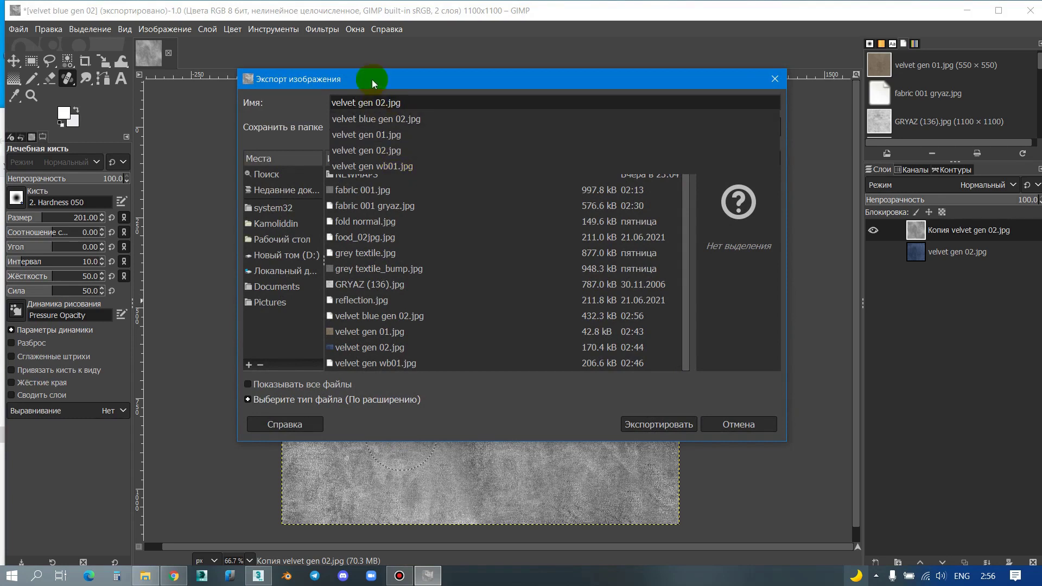
{"action": "left_click", "coordinate": [384, 102]}
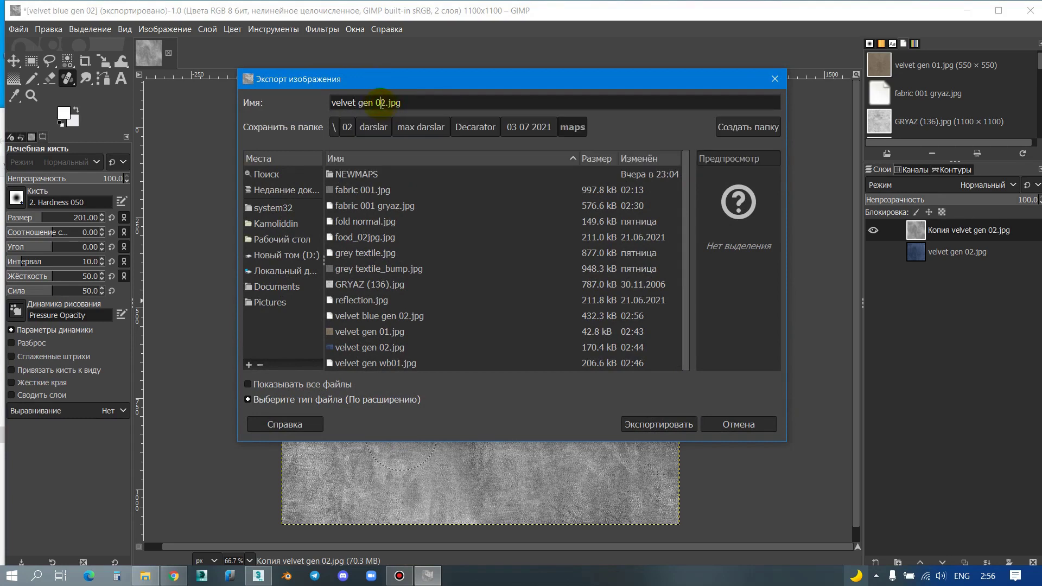
{"action": "type", "text": "3"}
{"action": "key", "text": "Return"}
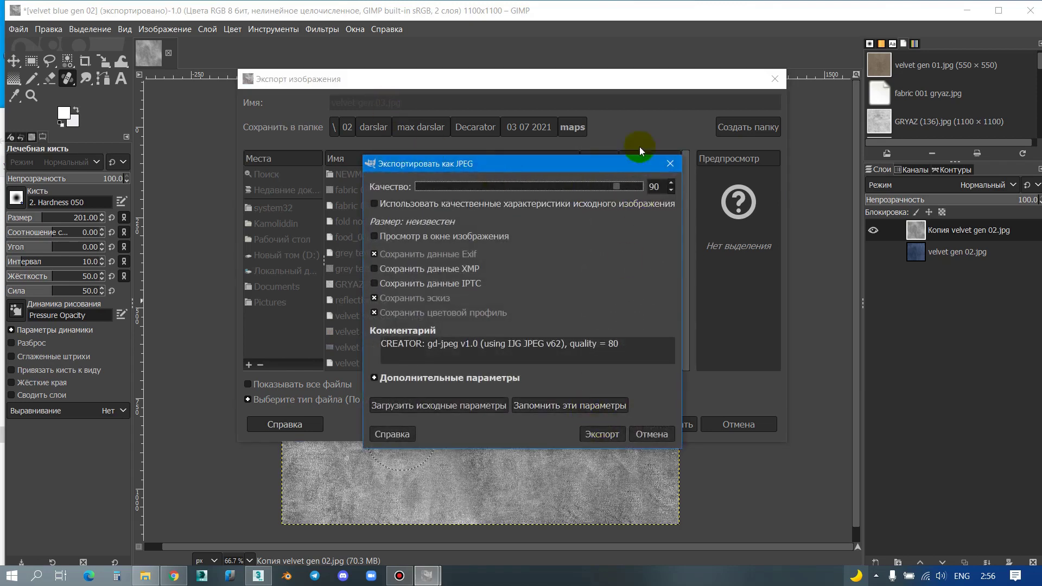
{"action": "left_click", "coordinate": [601, 434]}
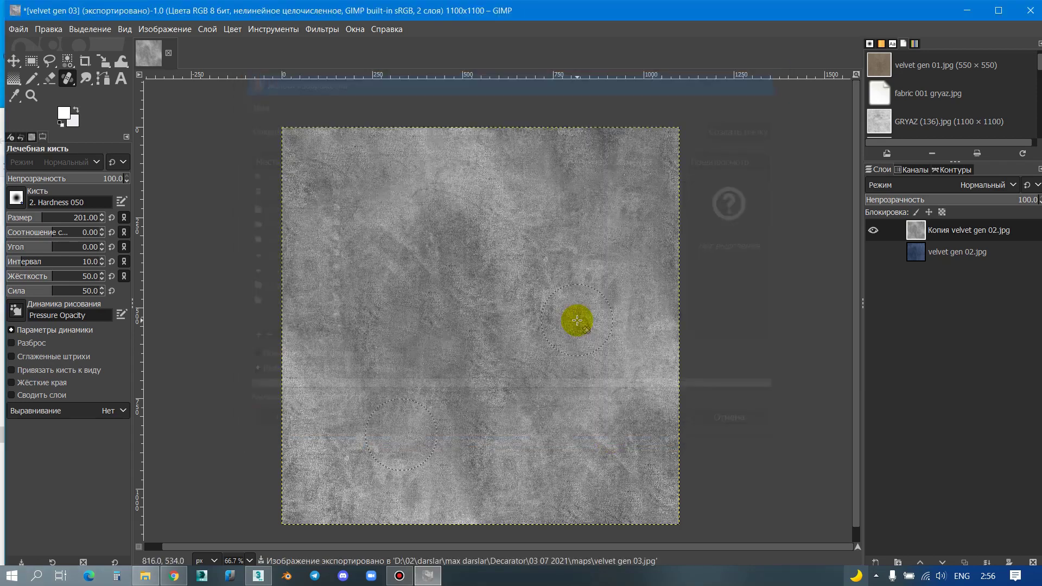
{"action": "left_click", "coordinate": [1031, 11]}
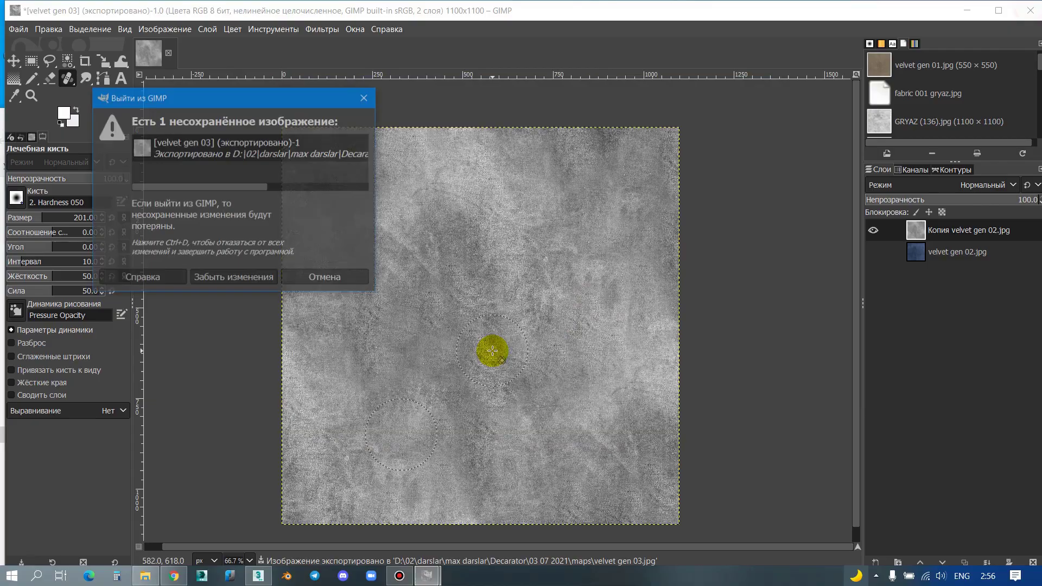
{"action": "left_click", "coordinate": [216, 276]}
Step: Maximize 3ds Max, switch to the Slate node editor, and clear all nodes from its view
{"action": "double_click", "coordinate": [412, 217]}
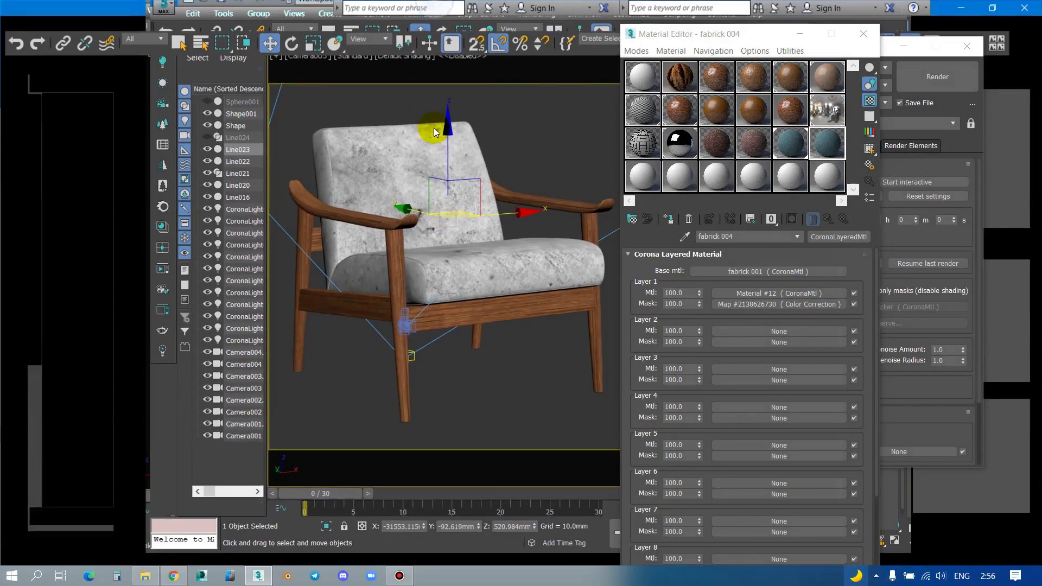
{"action": "left_click", "coordinate": [798, 160]}
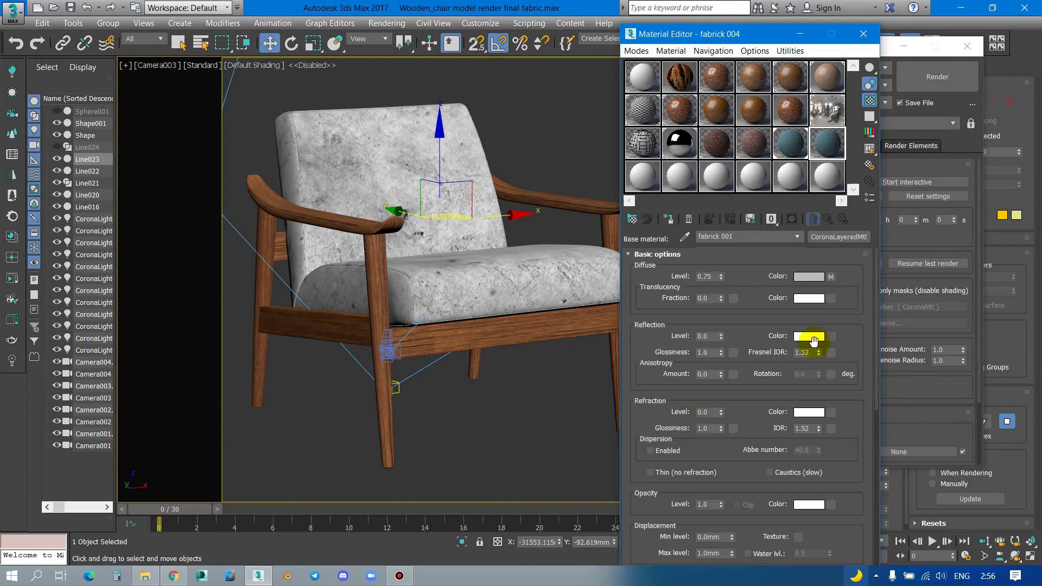
{"action": "left_click", "coordinate": [636, 52]}
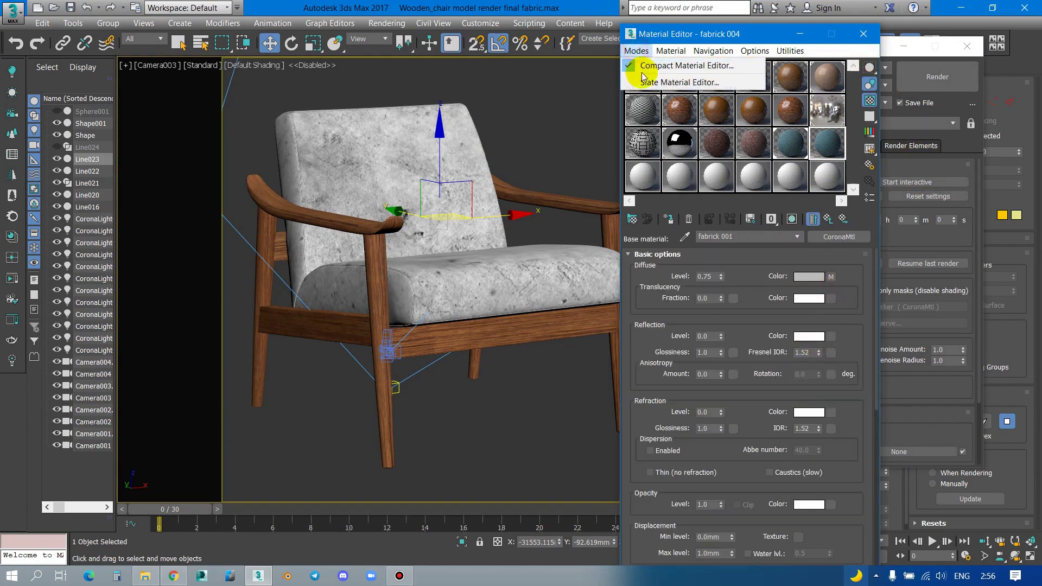
{"action": "left_click", "coordinate": [648, 79]}
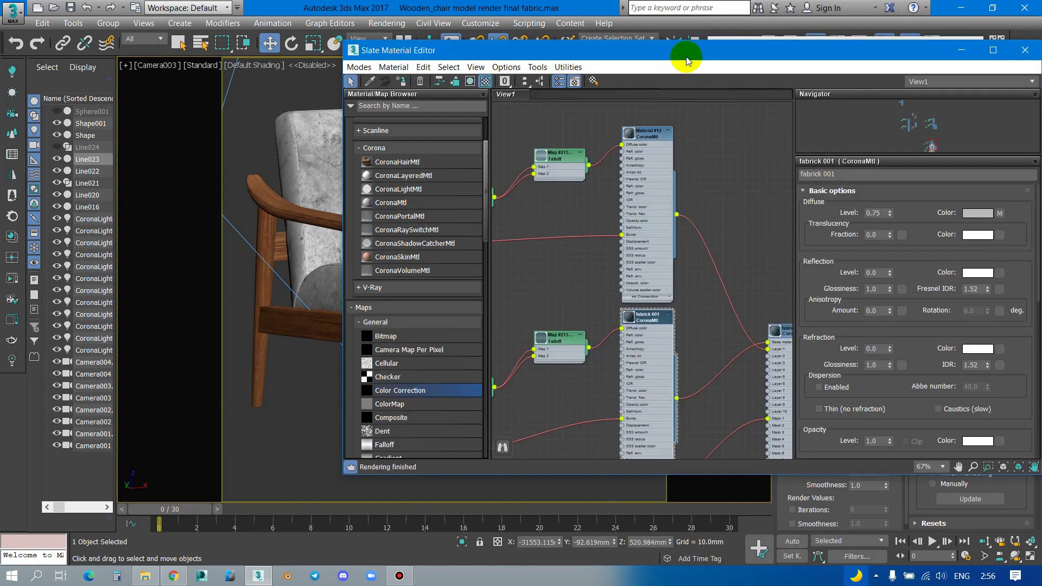
{"action": "scroll", "coordinate": [638, 307], "scroll_direction": "down", "scroll_amount": 3}
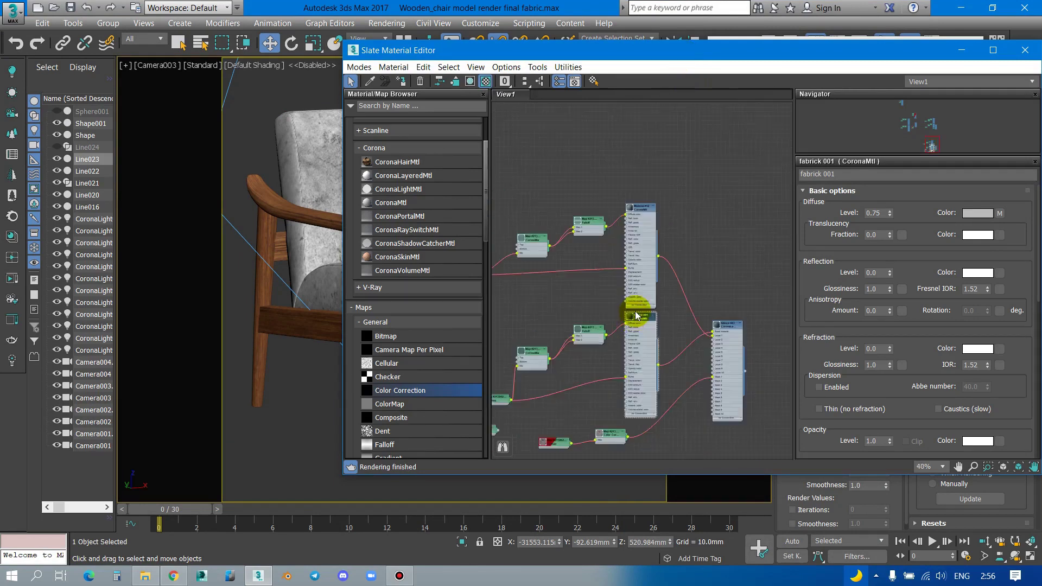
{"action": "scroll", "coordinate": [639, 307], "scroll_direction": "down", "scroll_amount": 3}
{"action": "scroll", "coordinate": [639, 308], "scroll_direction": "down", "scroll_amount": 5}
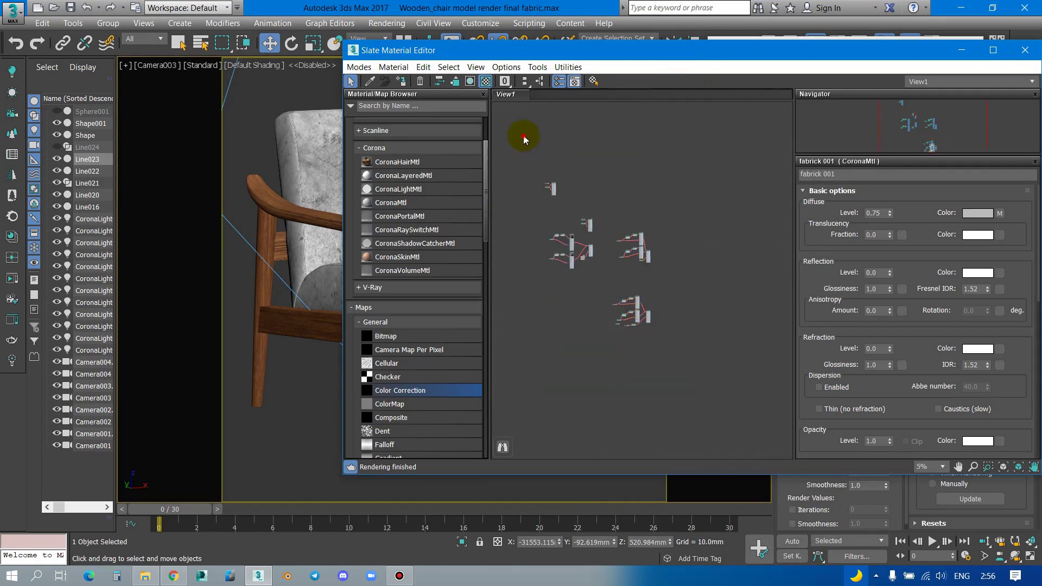
{"action": "key", "text": "Delete"}
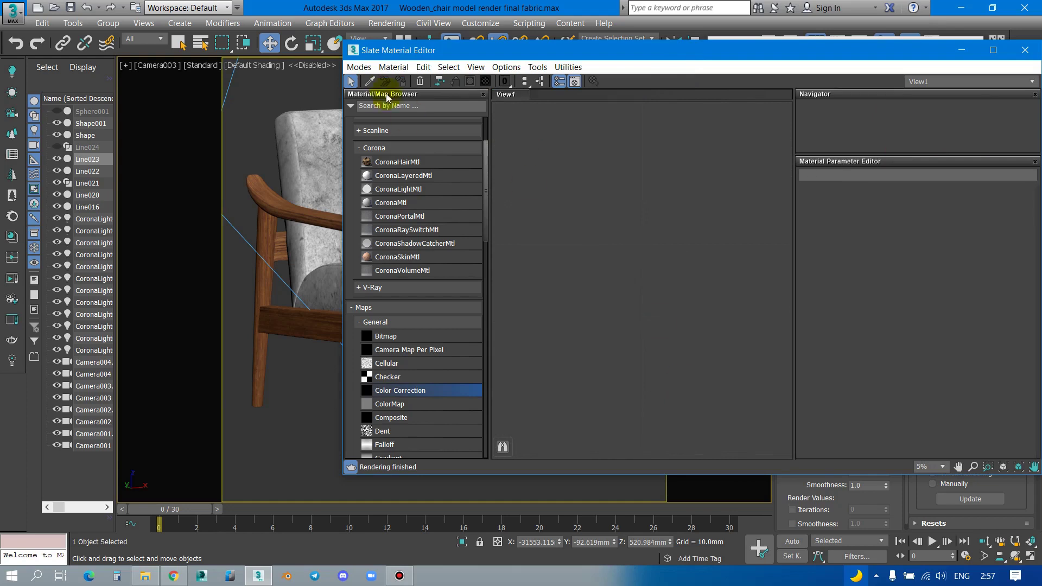
Step: In the Compact editor, assign the fabrick 004 layered material to the chair's Line023 object
{"action": "left_click", "coordinate": [358, 67]}
{"action": "left_click", "coordinate": [402, 98]}
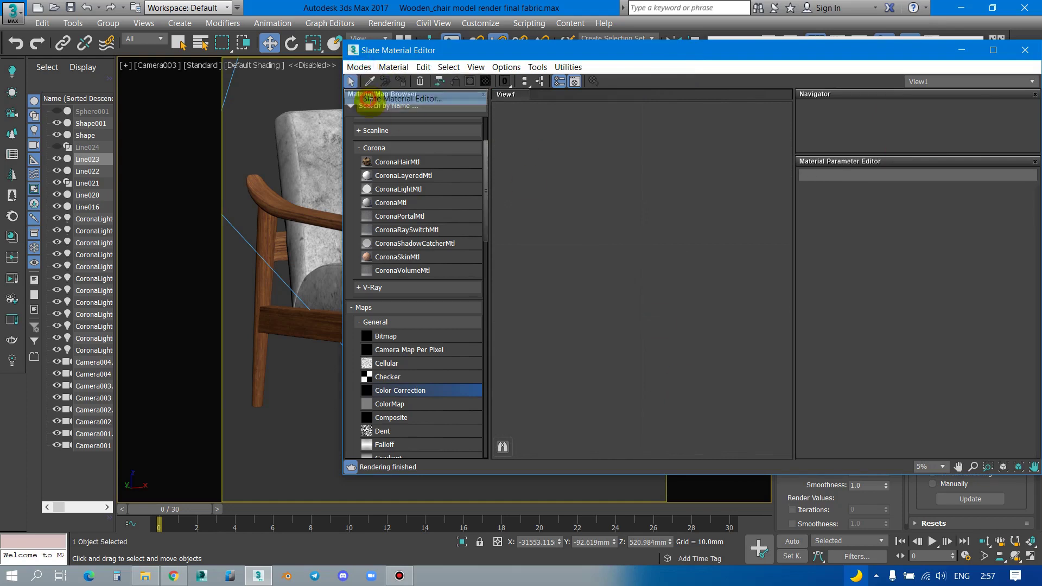
{"action": "left_click", "coordinate": [359, 67]}
{"action": "left_click", "coordinate": [391, 81]}
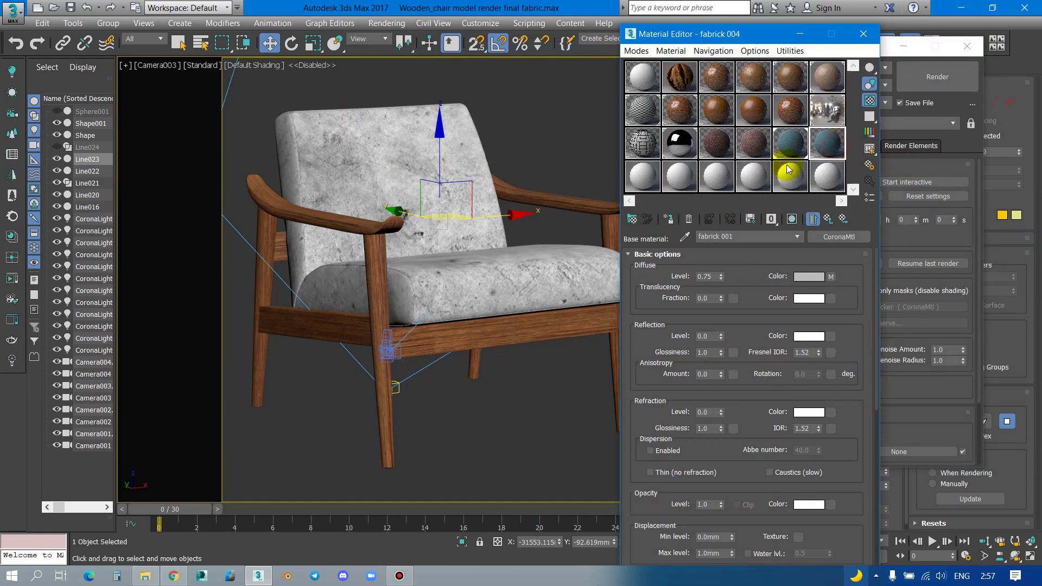
{"action": "left_click", "coordinate": [823, 149]}
{"action": "left_click", "coordinate": [821, 228]}
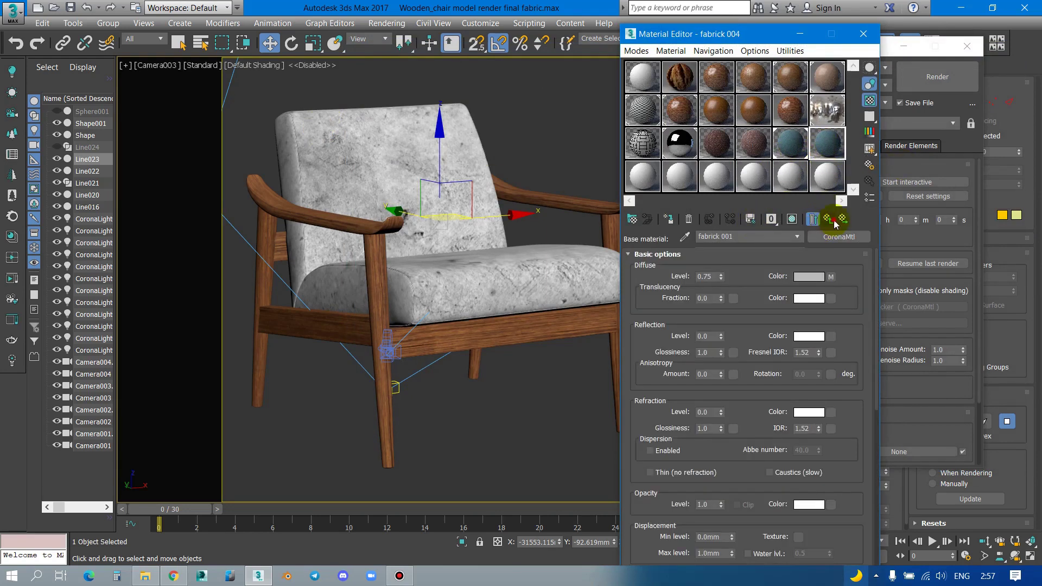
{"action": "left_click", "coordinate": [834, 222]}
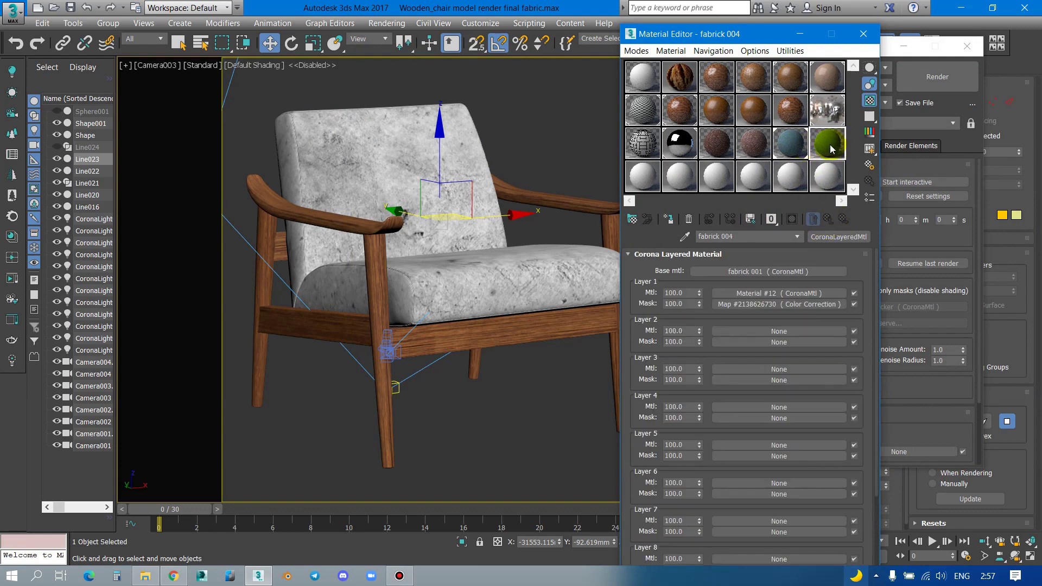
{"action": "left_click_drag", "start_coordinate": [831, 149], "coordinate": [418, 149]}
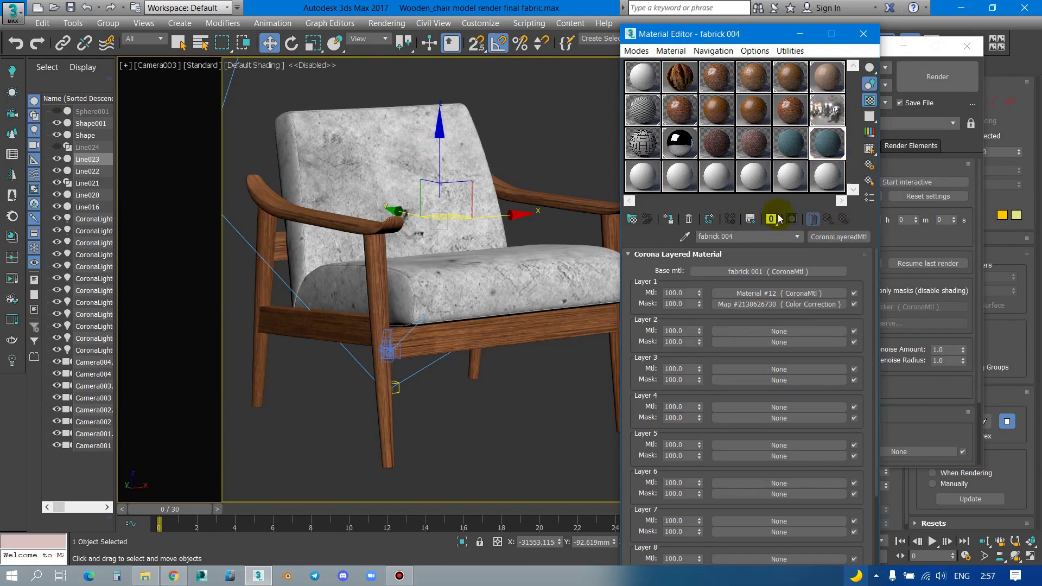
Step: In the Slate editor, pick the chair's material from the scene and show its full node tree
{"action": "left_click", "coordinate": [634, 53]}
{"action": "left_click", "coordinate": [642, 78]}
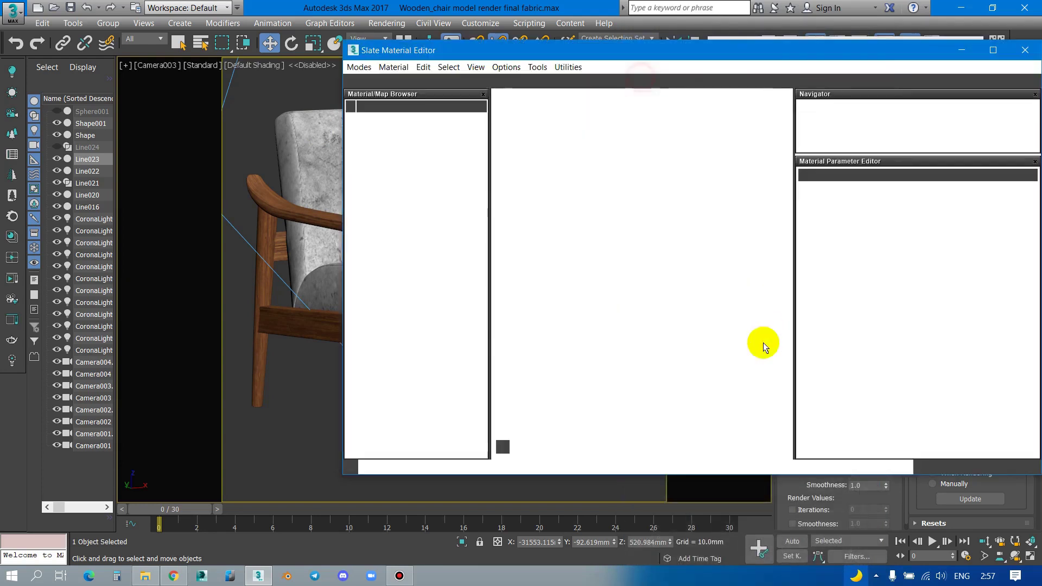
{"action": "left_click", "coordinate": [369, 80]}
{"action": "left_click", "coordinate": [293, 138]}
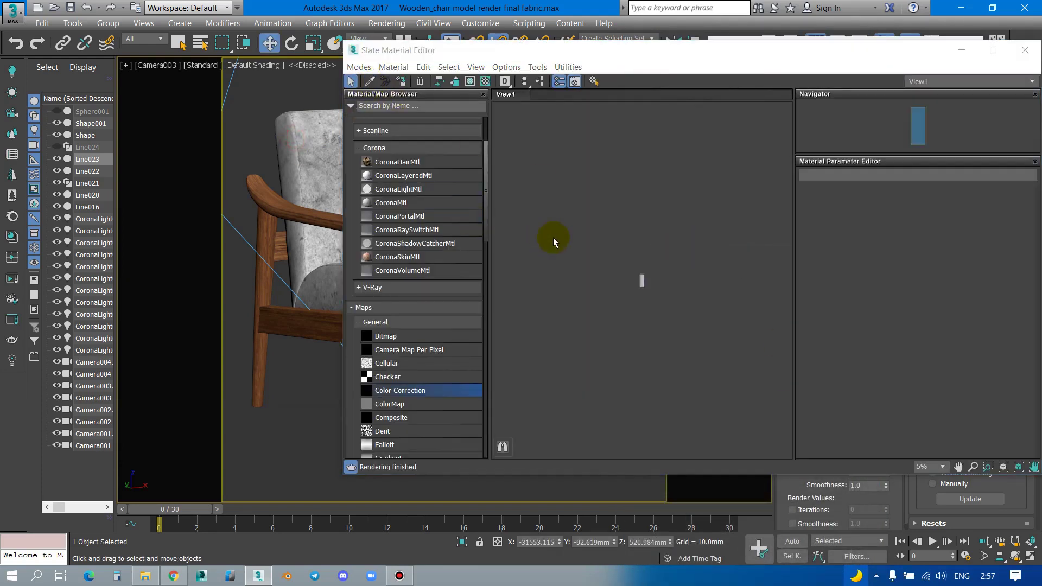
{"action": "scroll", "coordinate": [627, 269], "scroll_direction": "up", "scroll_amount": 4}
{"action": "scroll", "coordinate": [698, 313], "scroll_direction": "up", "scroll_amount": 6}
{"action": "left_click_drag", "start_coordinate": [728, 344], "coordinate": [633, 221]}
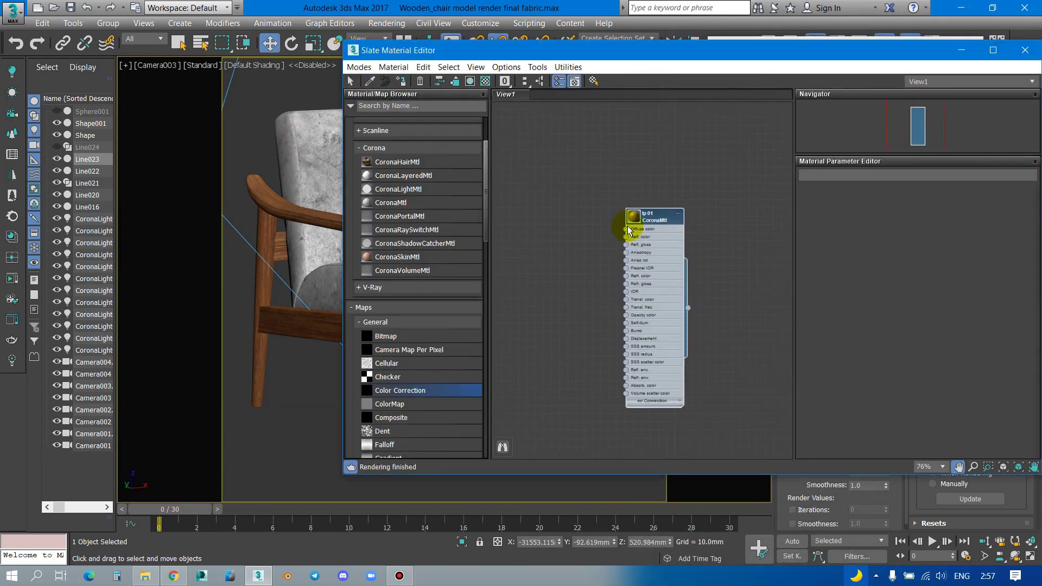
{"action": "left_click", "coordinate": [313, 123]}
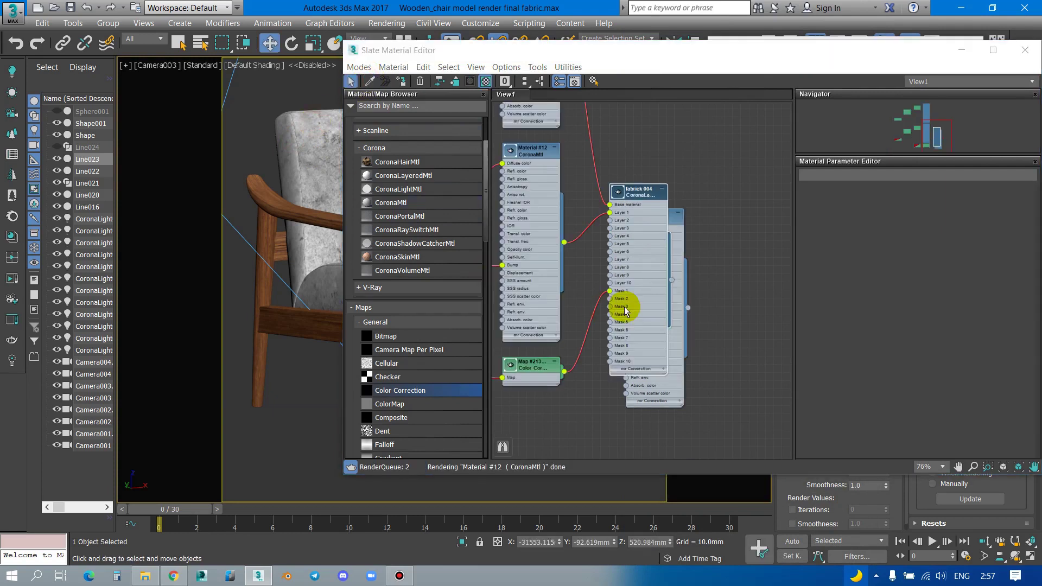
{"action": "left_click_drag", "start_coordinate": [693, 232], "coordinate": [704, 243]}
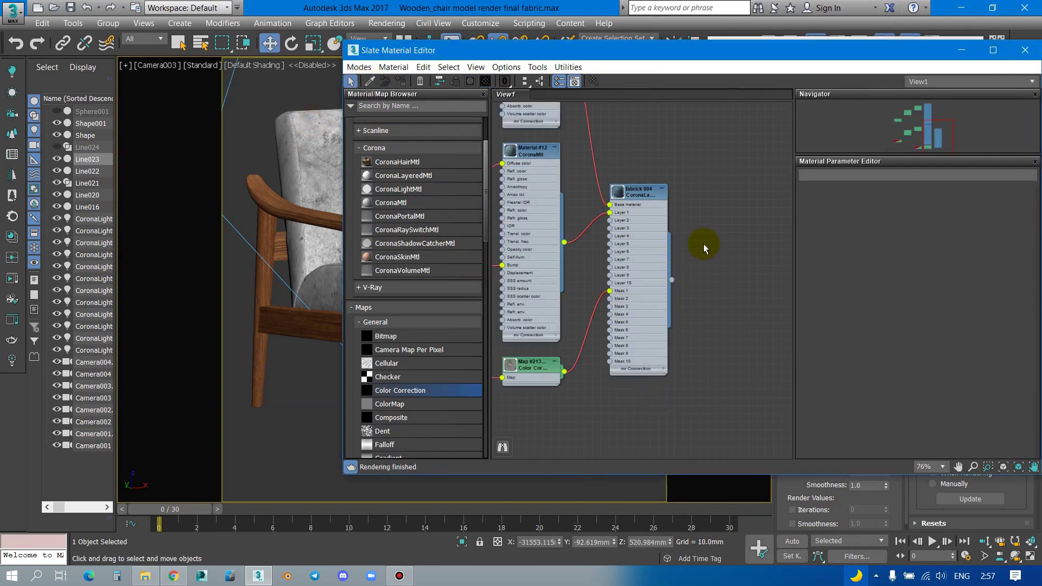
Step: Enlarge the velvet gen wb01.jpg bitmap node's preview and open its image file picker
{"action": "scroll", "coordinate": [700, 244], "scroll_direction": "down", "scroll_amount": 3}
{"action": "scroll", "coordinate": [684, 261], "scroll_direction": "down", "scroll_amount": 3}
{"action": "scroll", "coordinate": [685, 265], "scroll_direction": "up", "scroll_amount": 2}
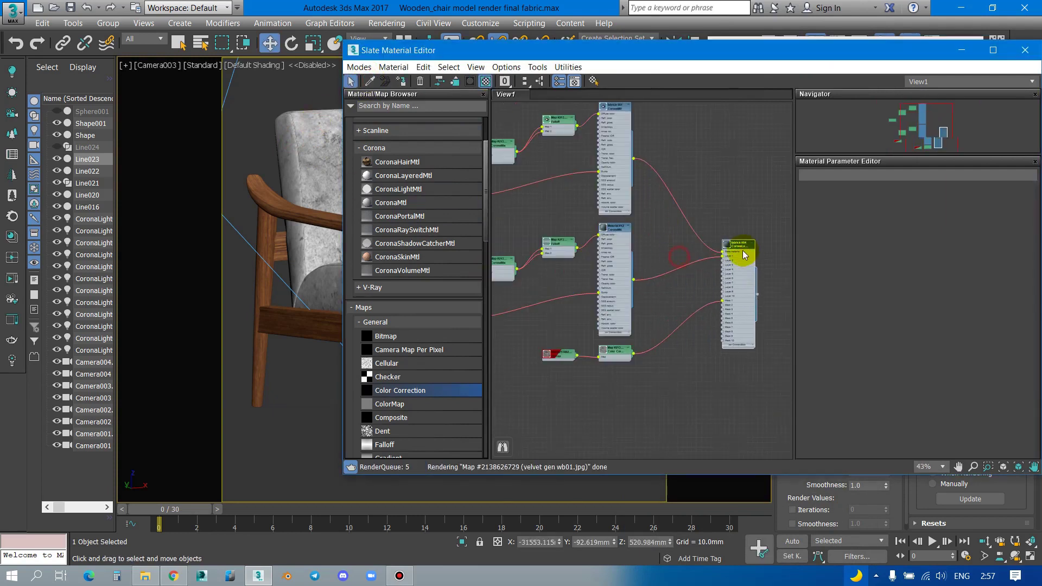
{"action": "scroll", "coordinate": [717, 274], "scroll_direction": "up", "scroll_amount": 1}
{"action": "scroll", "coordinate": [622, 296], "scroll_direction": "up", "scroll_amount": 1}
{"action": "scroll", "coordinate": [622, 296], "scroll_direction": "up", "scroll_amount": 2}
{"action": "scroll", "coordinate": [600, 228], "scroll_direction": "up", "scroll_amount": 1}
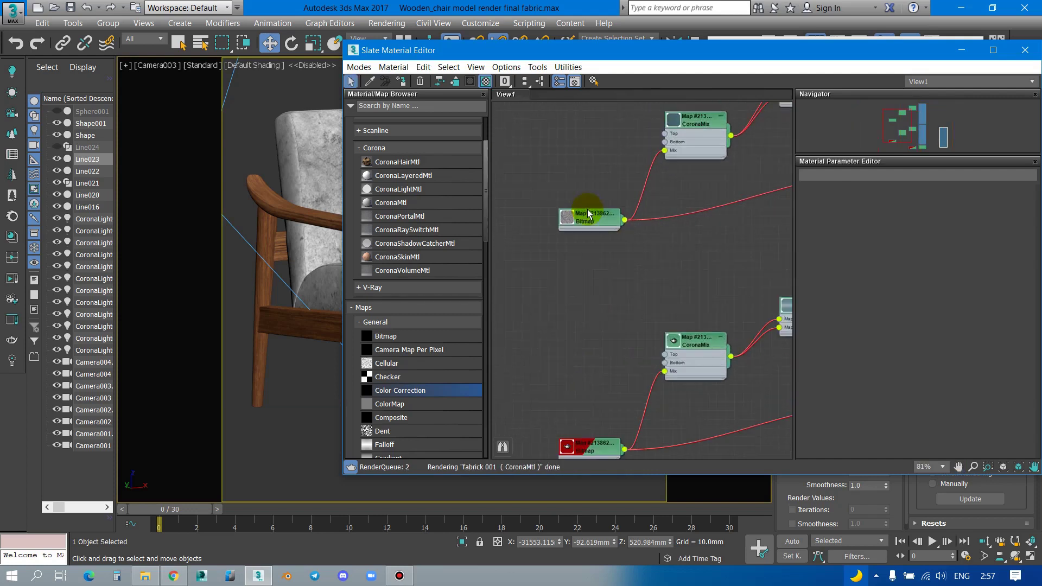
{"action": "scroll", "coordinate": [628, 298], "scroll_direction": "up", "scroll_amount": 1}
{"action": "double_click", "coordinate": [553, 161]}
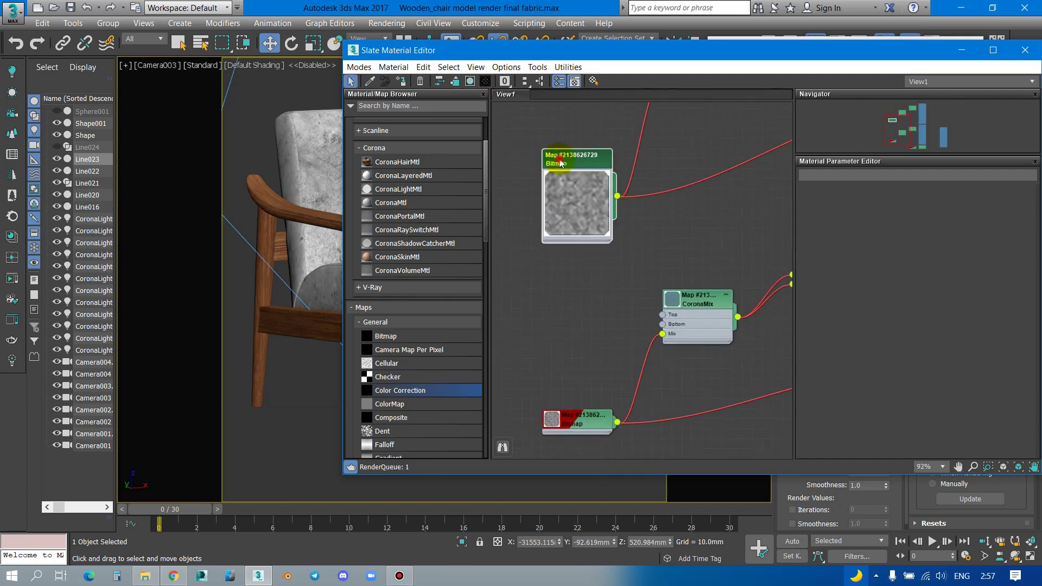
{"action": "double_click", "coordinate": [565, 159]}
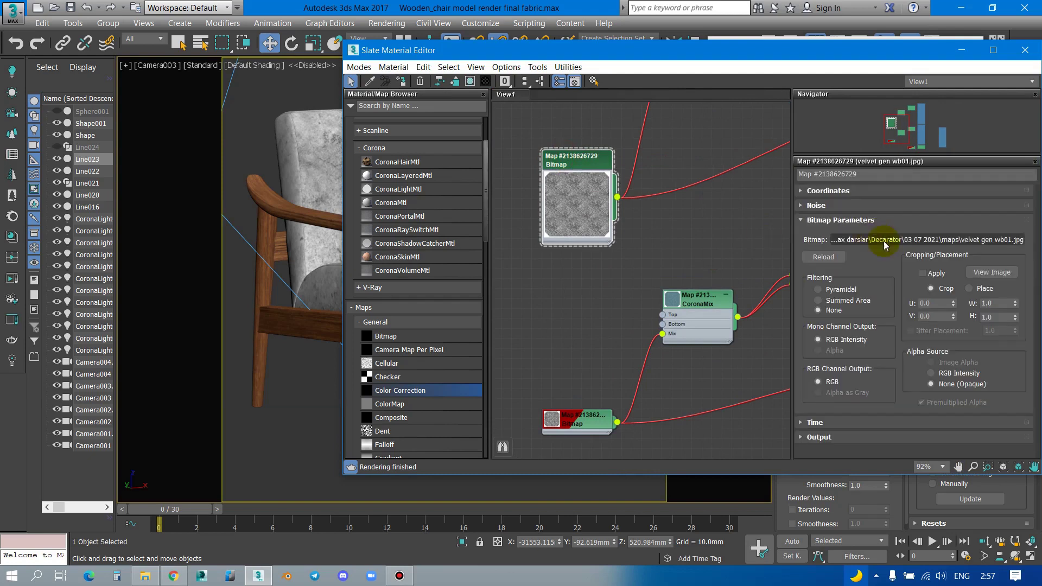
{"action": "left_click", "coordinate": [986, 241]}
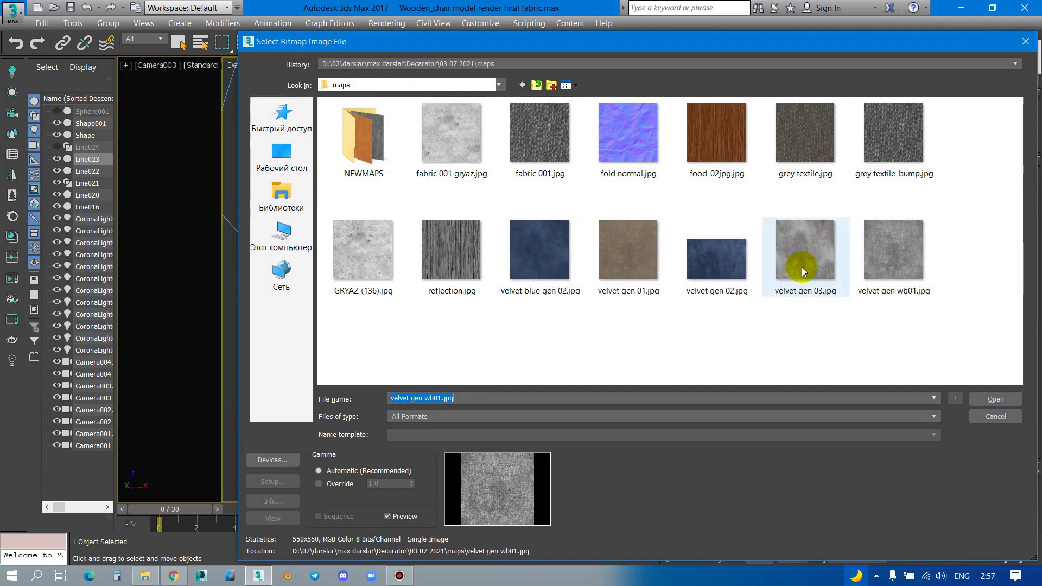
Step: Load velvet gen 03.jpg from the maps folder as the fabric bitmap
{"action": "double_click", "coordinate": [807, 257]}
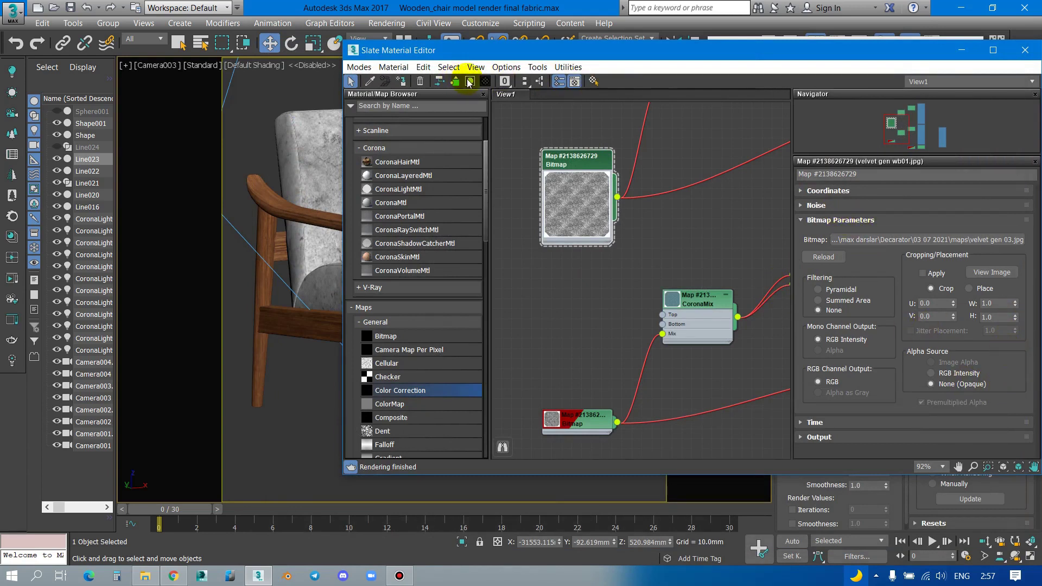
Step: Toggle the fabric map's Show Shaded Material in Viewport option
{"action": "left_click", "coordinate": [469, 83]}
{"action": "left_click", "coordinate": [520, 112]}
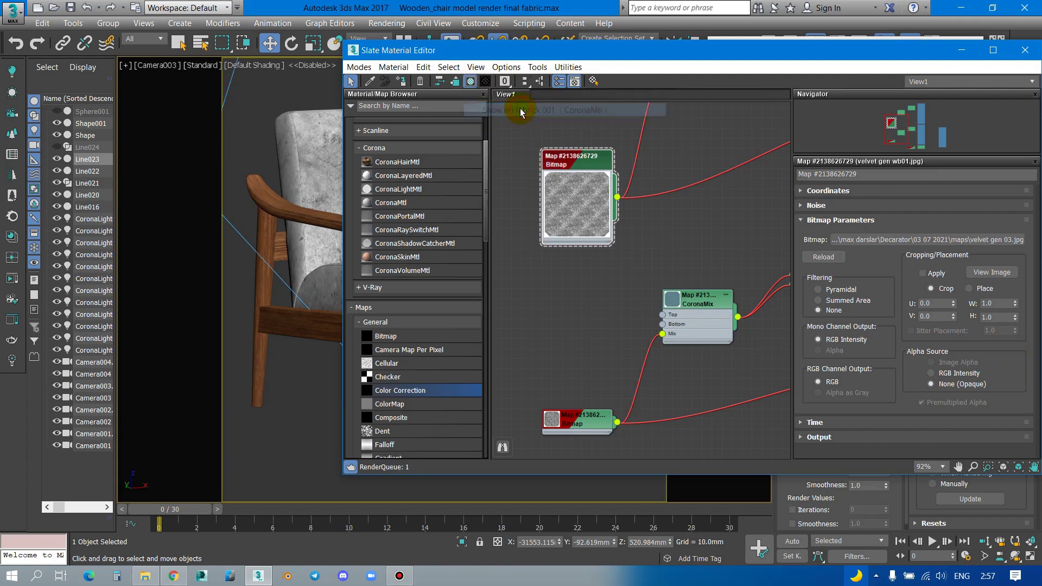
{"action": "left_click", "coordinate": [470, 81]}
{"action": "left_click", "coordinate": [491, 98]}
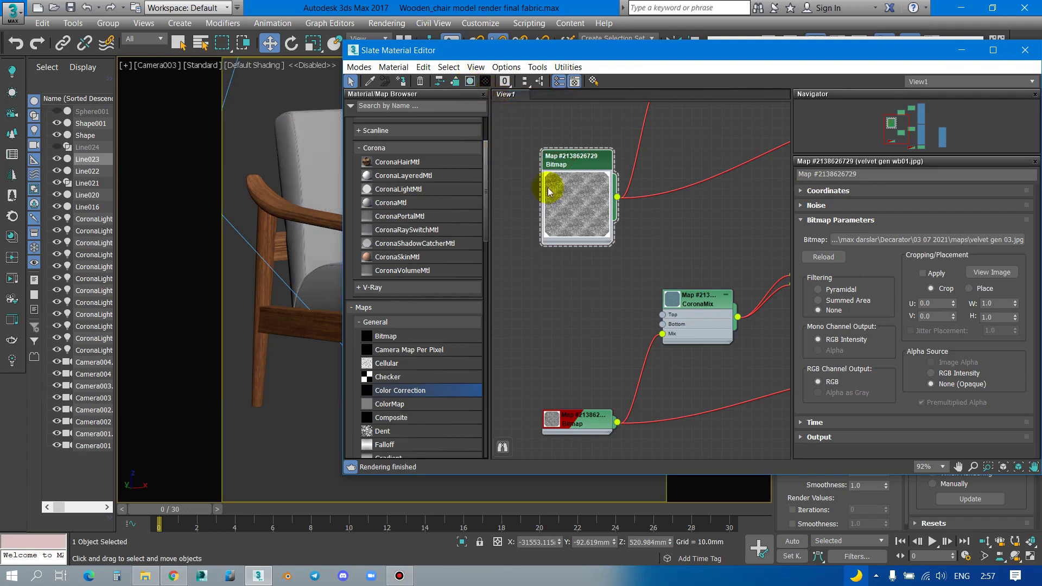
{"action": "scroll", "coordinate": [607, 259], "scroll_direction": "down", "scroll_amount": 2}
{"action": "scroll", "coordinate": [607, 260], "scroll_direction": "down", "scroll_amount": 2}
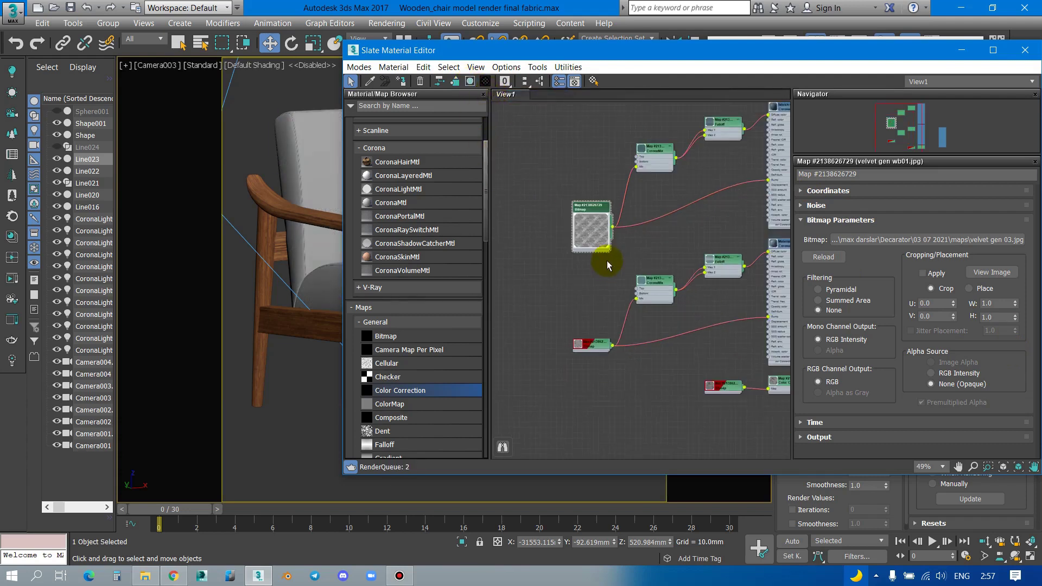
{"action": "left_click_drag", "start_coordinate": [624, 284], "coordinate": [597, 298]}
Step: Set the map to show on fabrick 001 and check the velvet texture on the chair
{"action": "left_click_drag", "start_coordinate": [506, 51], "coordinate": [576, 92]}
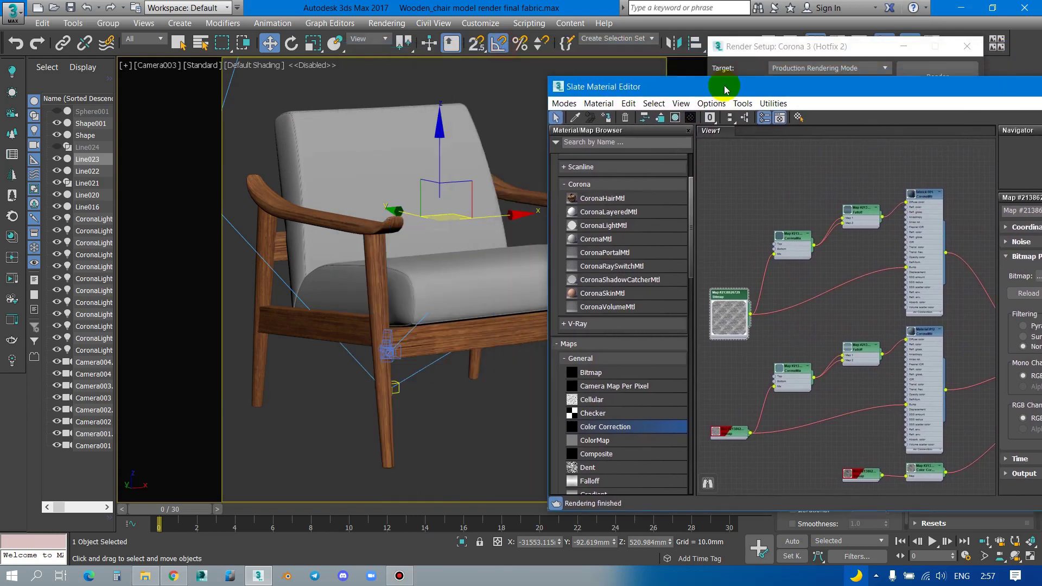
{"action": "left_click", "coordinate": [541, 120]}
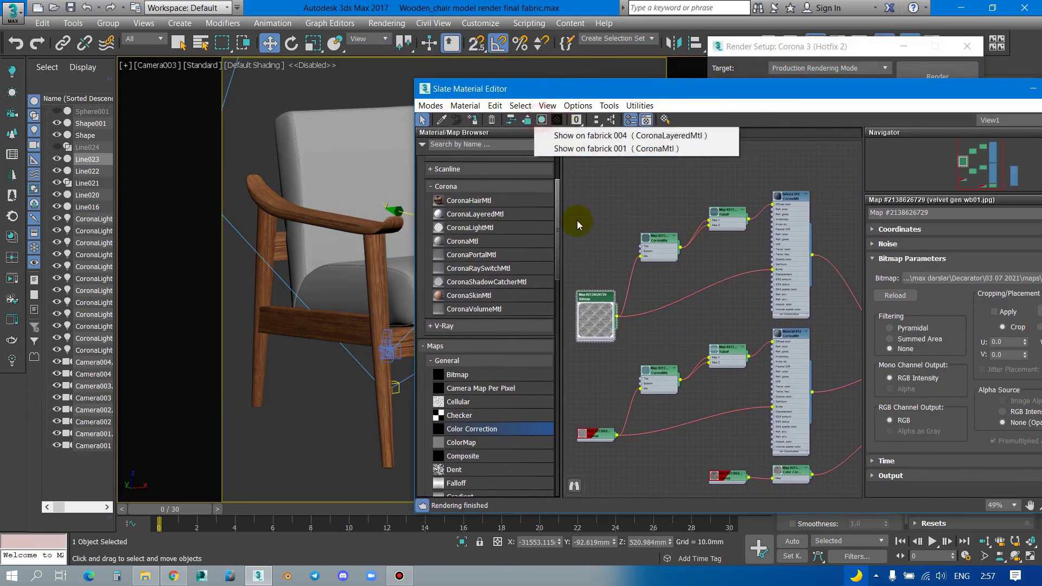
{"action": "left_click", "coordinate": [627, 147]}
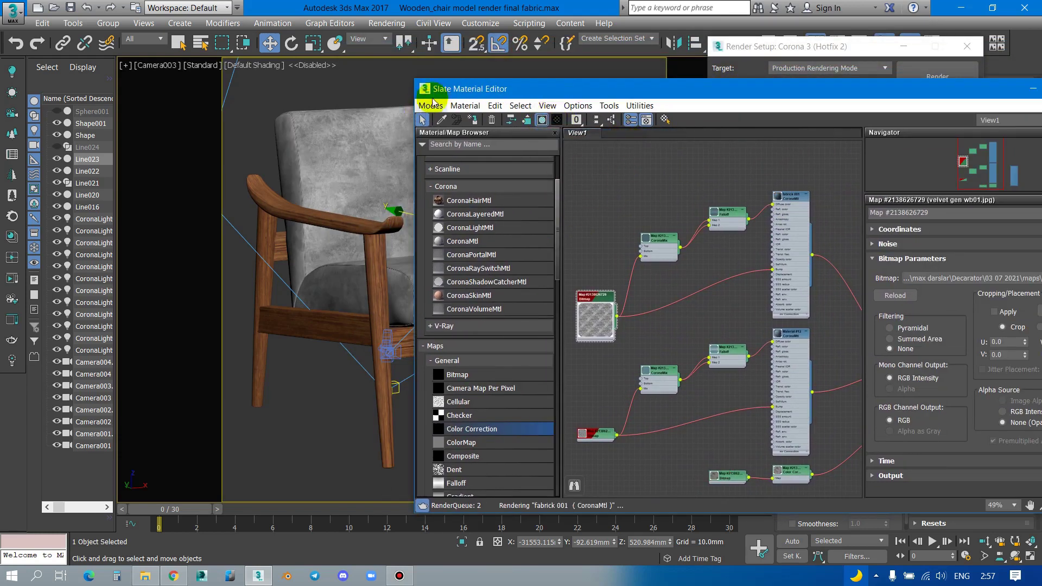
{"action": "left_click_drag", "start_coordinate": [466, 90], "coordinate": [394, 321]}
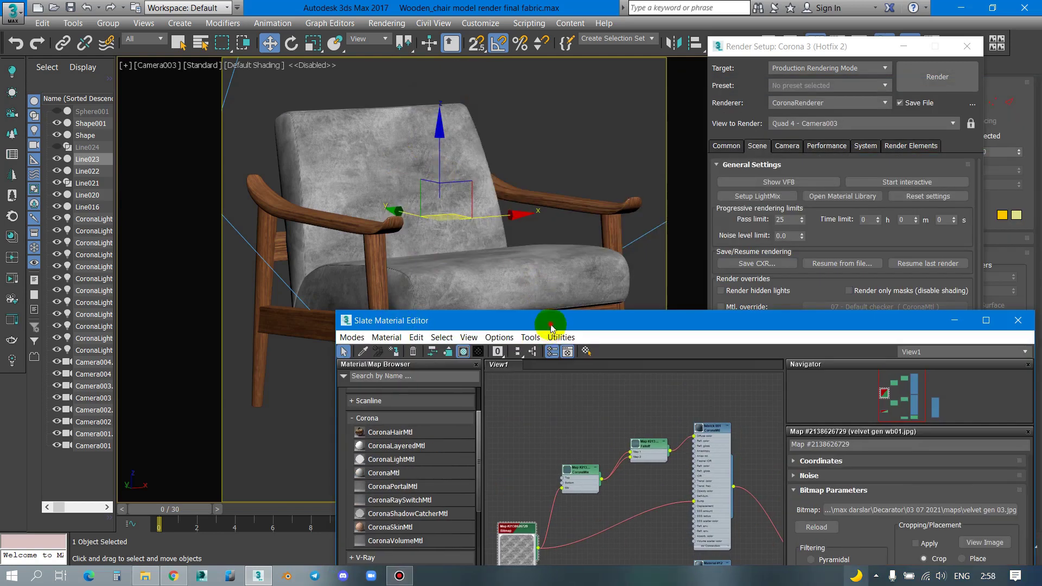
{"action": "left_click_drag", "start_coordinate": [551, 326], "coordinate": [387, 143]}
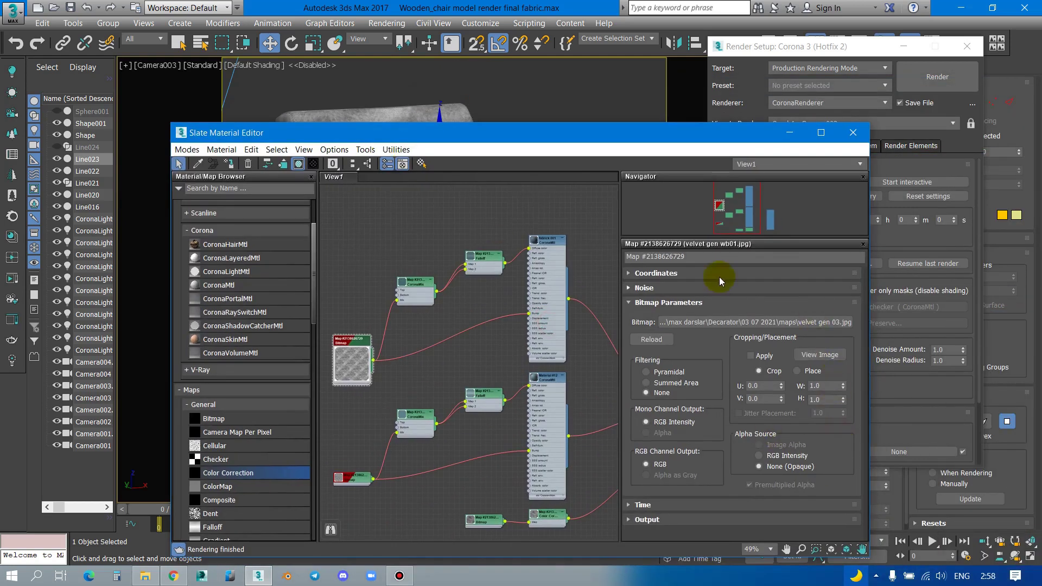
Step: Set the velvet bitmap's W angle to 0 in its Coordinates rollout
{"action": "left_click", "coordinate": [668, 302]}
{"action": "left_click", "coordinate": [668, 273]}
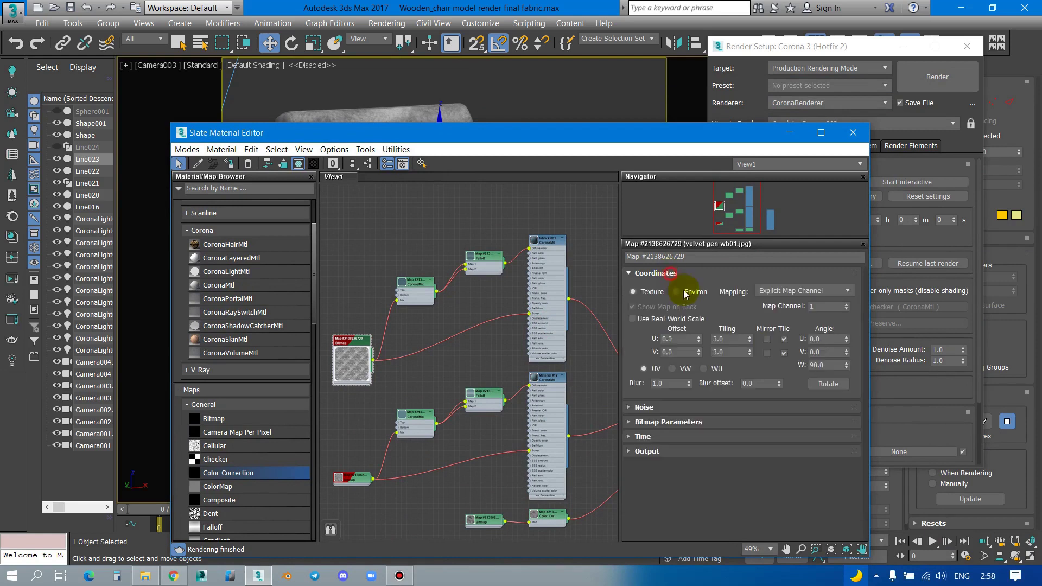
{"action": "double_click", "coordinate": [826, 365]}
{"action": "type", "text": "90"}
{"action": "key", "text": "Return"}
{"action": "type", "text": "0"}
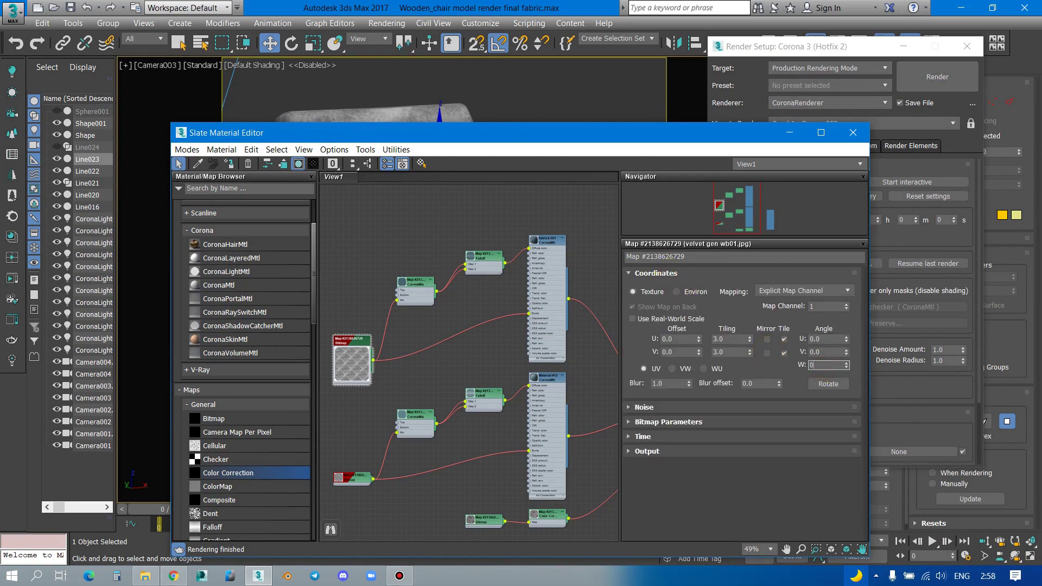
{"action": "key", "text": "Return"}
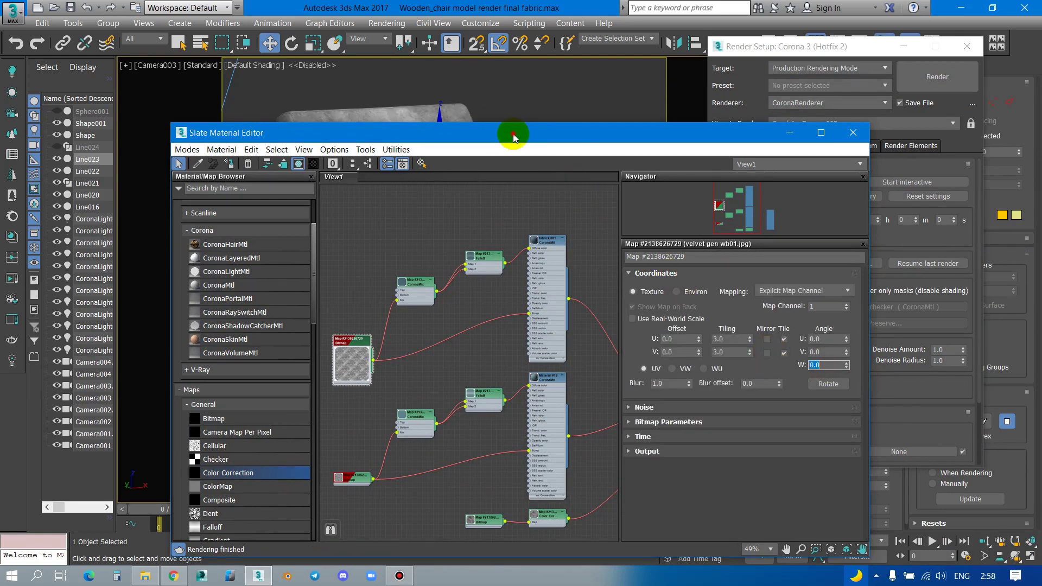
{"action": "mouse_move", "coordinate": [513, 136]}
{"action": "left_mouse_down"}
{"action": "mouse_move", "coordinate": [500, 422]}
{"action": "mouse_move", "coordinate": [685, 161]}
{"action": "mouse_move", "coordinate": [593, 107]}
{"action": "left_mouse_up"}
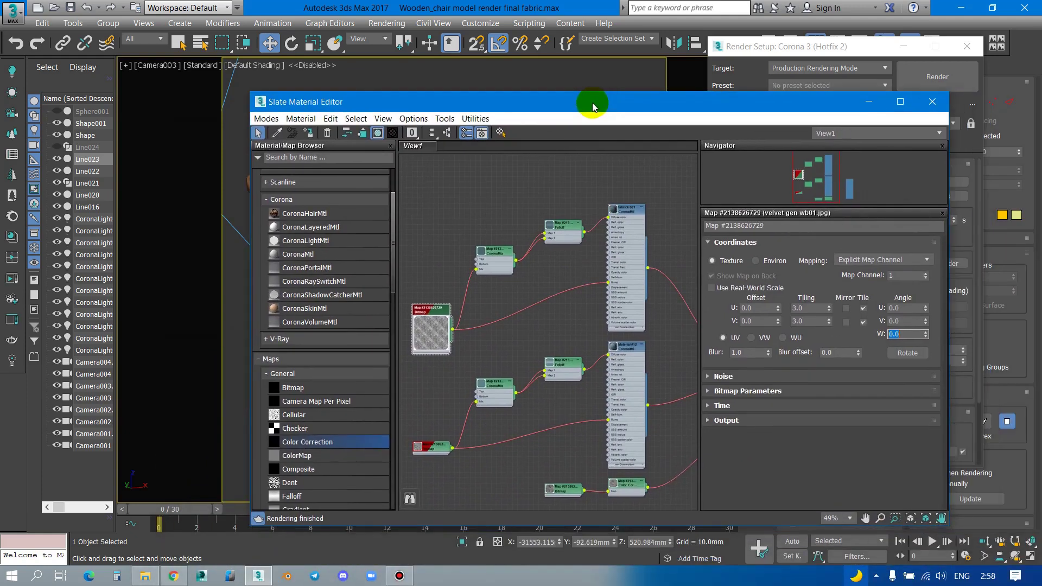
Step: Set the bitmap's U and V tiling to 2.0
{"action": "double_click", "coordinate": [809, 308]}
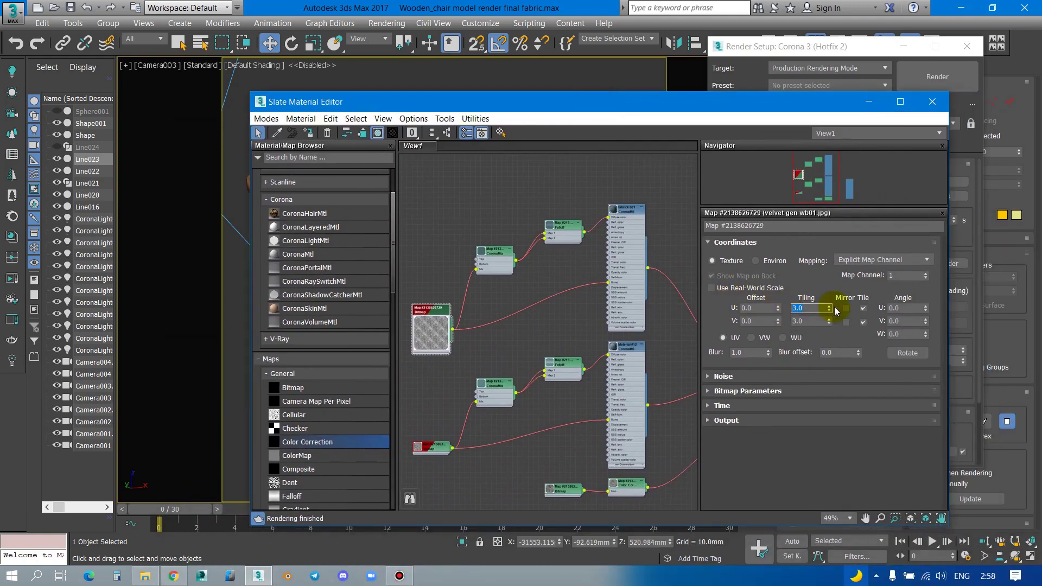
{"action": "double_click", "coordinate": [809, 321]}
{"action": "type", "text": "2"}
{"action": "key", "text": "Return"}
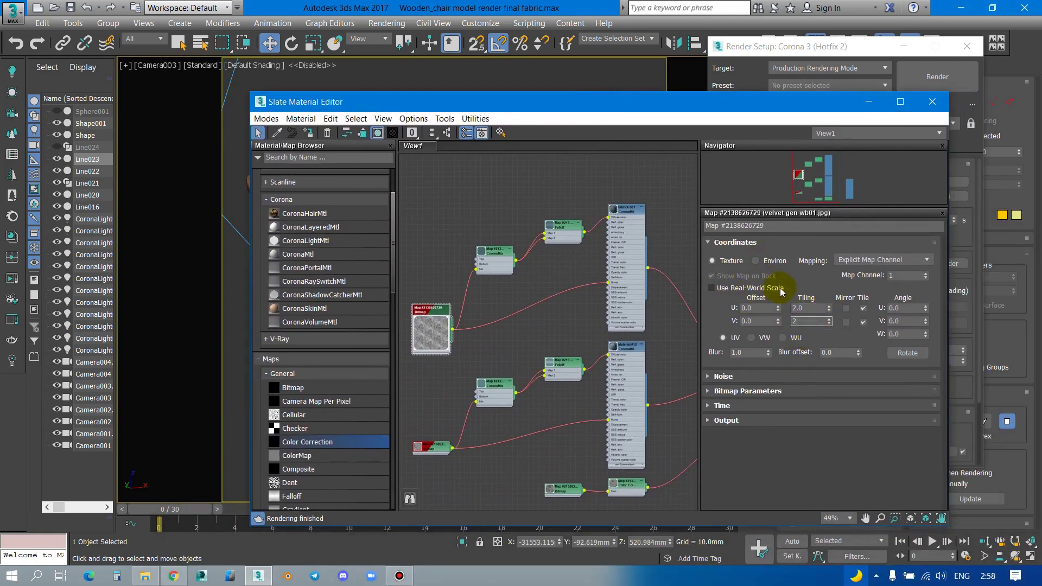
{"action": "mouse_move", "coordinate": [621, 110]}
{"action": "left_mouse_down"}
{"action": "mouse_move", "coordinate": [635, 438]}
{"action": "mouse_move", "coordinate": [784, 71]}
{"action": "mouse_move", "coordinate": [842, 33]}
{"action": "mouse_move", "coordinate": [783, 38]}
{"action": "mouse_move", "coordinate": [734, 64]}
{"action": "mouse_move", "coordinate": [786, 129]}
{"action": "mouse_move", "coordinate": [540, 40]}
{"action": "left_mouse_up"}
Step: Reposition the editor and Bitmap node, then auto-lay out all Slate nodes
{"action": "middle_click_drag", "start_coordinate": [405, 248], "coordinate": [467, 186]}
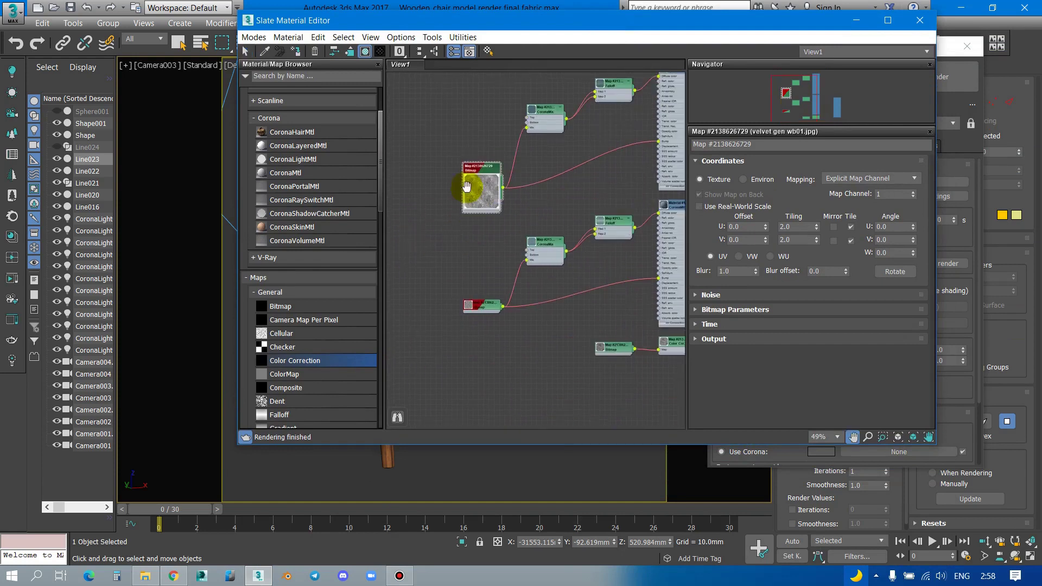
{"action": "mouse_move", "coordinate": [481, 190]}
{"action": "left_mouse_down"}
{"action": "mouse_move", "coordinate": [448, 190]}
{"action": "mouse_move", "coordinate": [482, 266]}
{"action": "mouse_move", "coordinate": [435, 211]}
{"action": "mouse_move", "coordinate": [599, 281]}
{"action": "left_mouse_up"}
{"action": "scroll", "coordinate": [464, 241], "scroll_direction": "down", "scroll_amount": 1}
{"action": "key", "text": "l"}
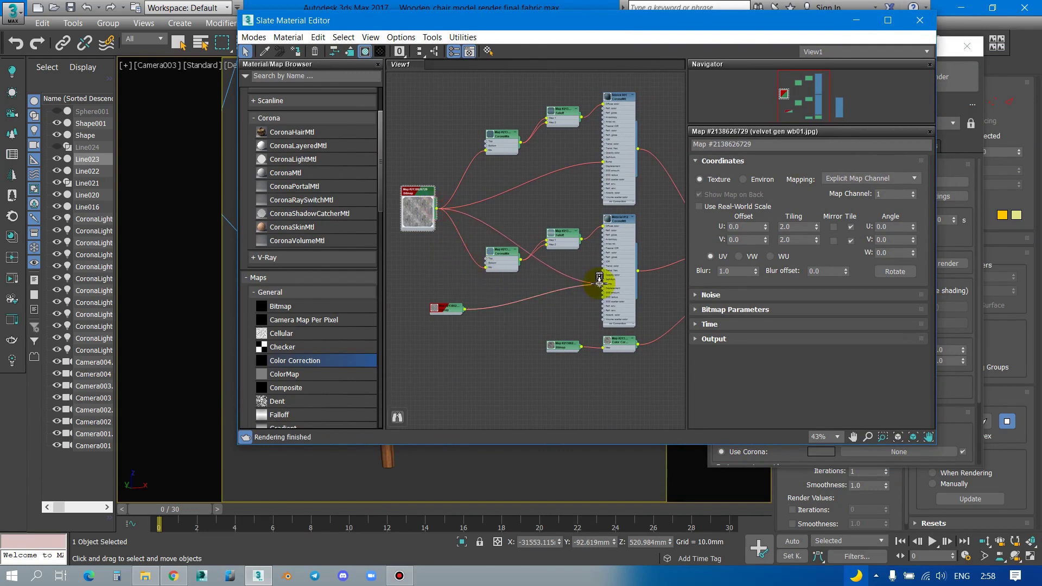
Step: Reposition the small red map, Bitmap, CoronaMix and Falloff nodes in the Slate view
{"action": "left_click_drag", "start_coordinate": [443, 308], "coordinate": [456, 411]}
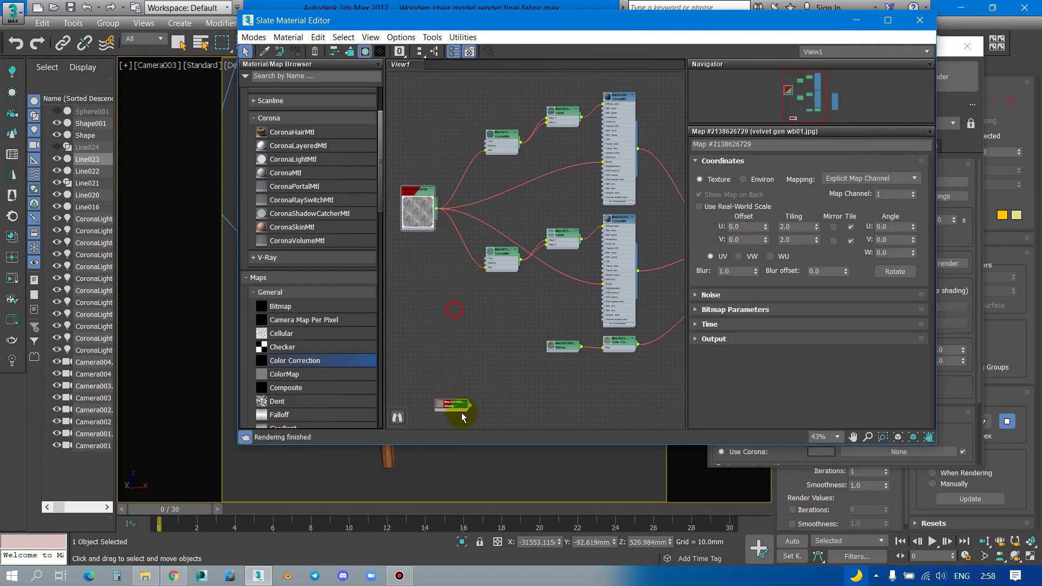
{"action": "left_click_drag", "start_coordinate": [421, 194], "coordinate": [387, 234]}
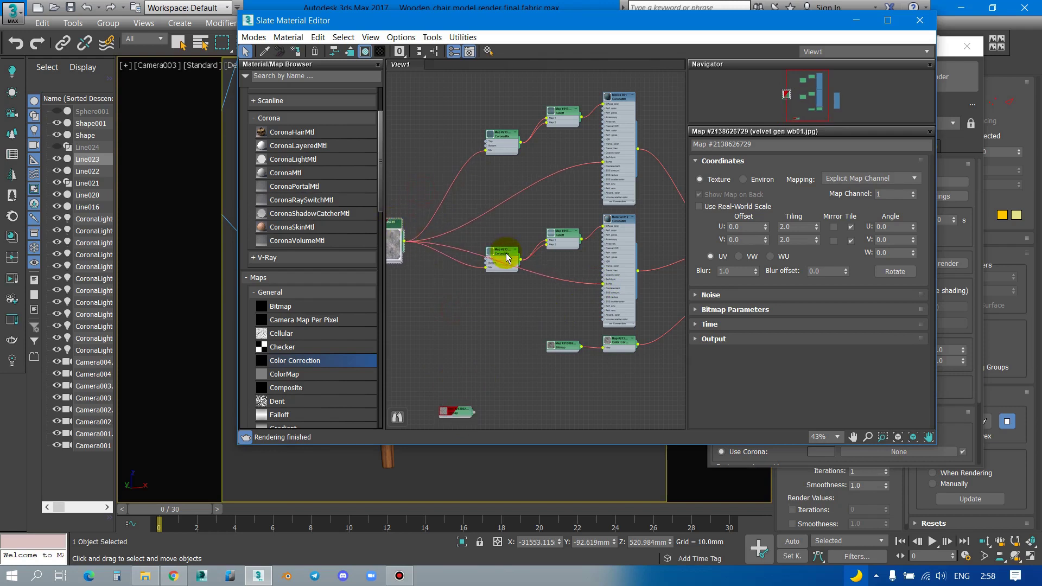
{"action": "mouse_move", "coordinate": [500, 257]}
{"action": "left_mouse_down"}
{"action": "mouse_move", "coordinate": [514, 233]}
{"action": "mouse_move", "coordinate": [562, 228]}
{"action": "left_mouse_up"}
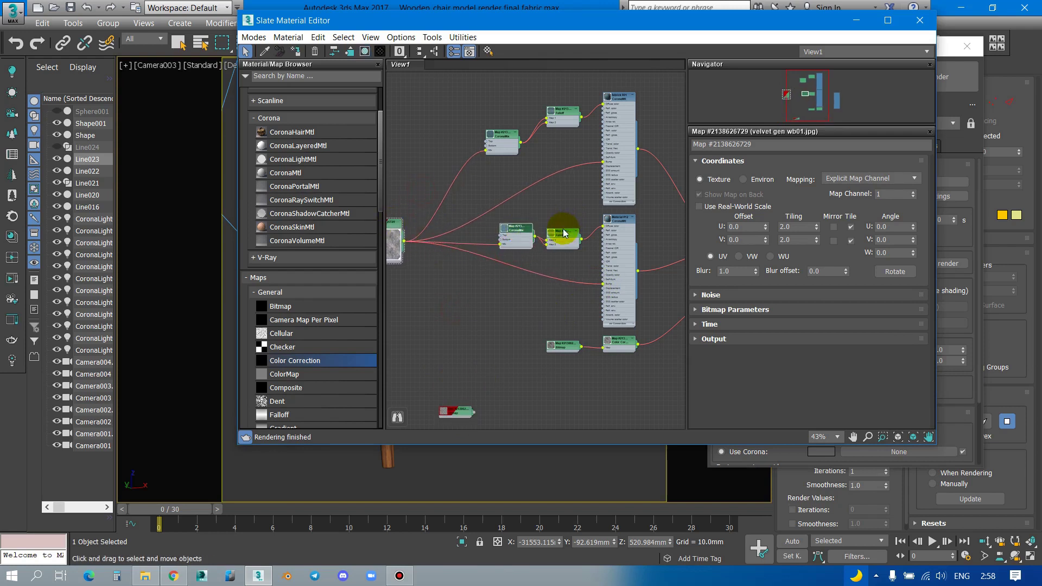
{"action": "right_click", "coordinate": [564, 233]}
{"action": "left_click", "coordinate": [567, 206]}
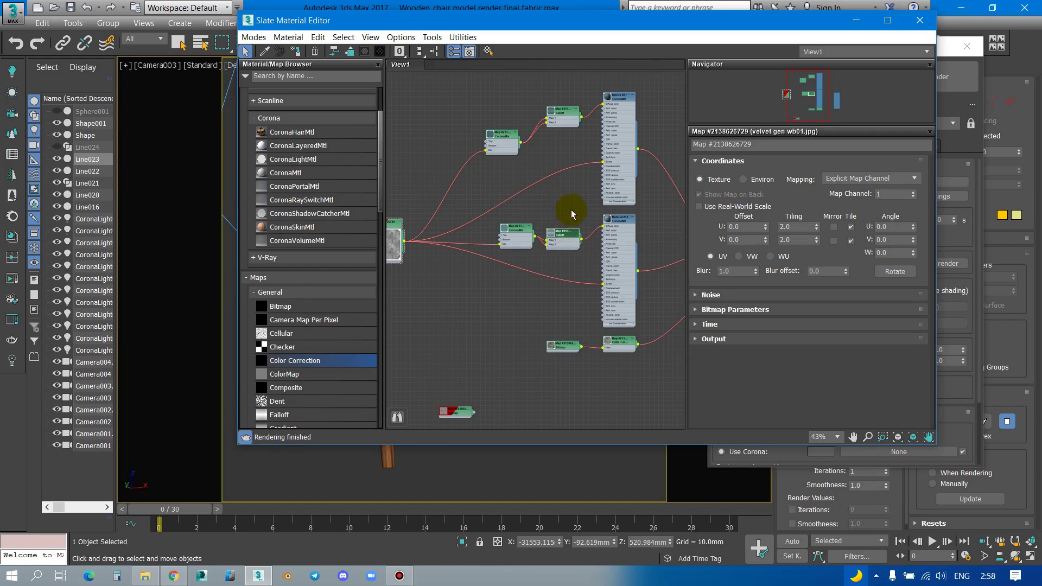
{"action": "left_click_drag", "start_coordinate": [567, 235], "coordinate": [569, 223]}
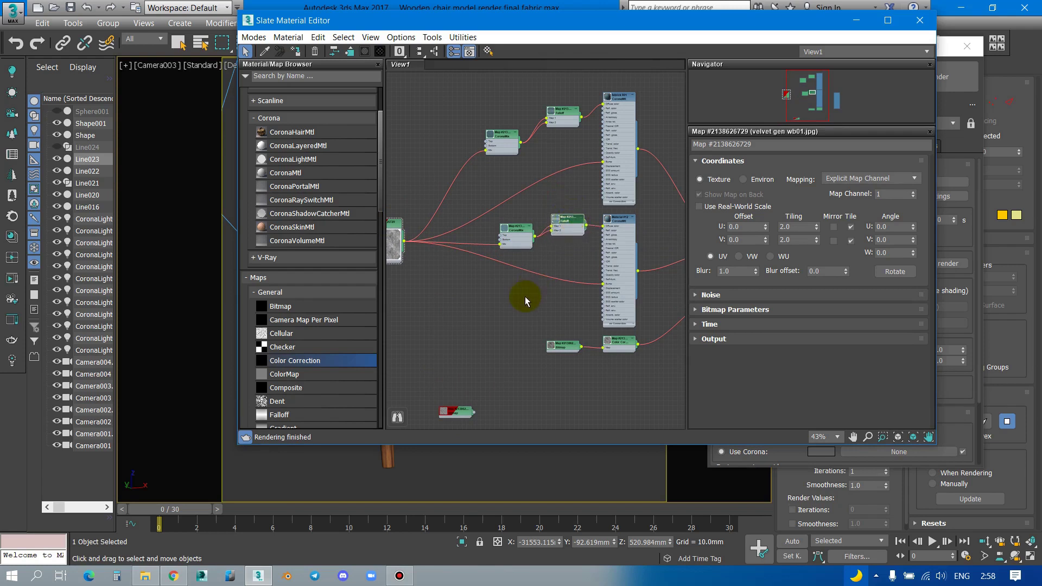
Step: Move the Color Correction node beside its Bitmap and bring Corona Render Setup forward
{"action": "scroll", "coordinate": [530, 295], "scroll_direction": "down", "scroll_amount": 3}
{"action": "scroll", "coordinate": [540, 309], "scroll_direction": "up", "scroll_amount": 3}
{"action": "scroll", "coordinate": [531, 291], "scroll_direction": "up", "scroll_amount": 3}
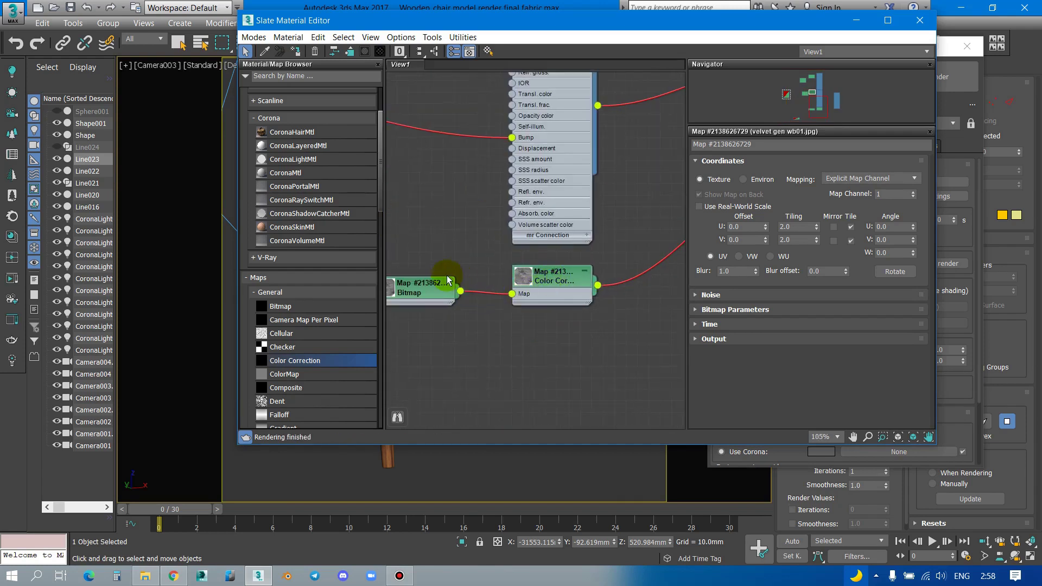
{"action": "scroll", "coordinate": [491, 289], "scroll_direction": "down", "scroll_amount": 2}
{"action": "mouse_move", "coordinate": [537, 276]}
{"action": "left_mouse_down"}
{"action": "mouse_move", "coordinate": [640, 263]}
{"action": "mouse_move", "coordinate": [507, 358]}
{"action": "left_mouse_up"}
{"action": "scroll", "coordinate": [547, 303], "scroll_direction": "up", "scroll_amount": 1}
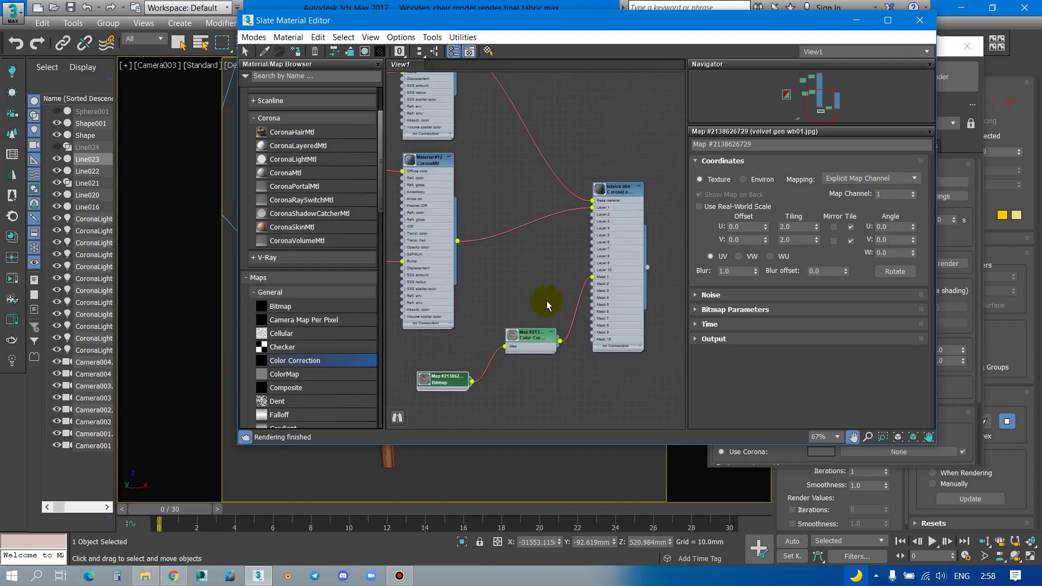
{"action": "left_click", "coordinate": [538, 341]}
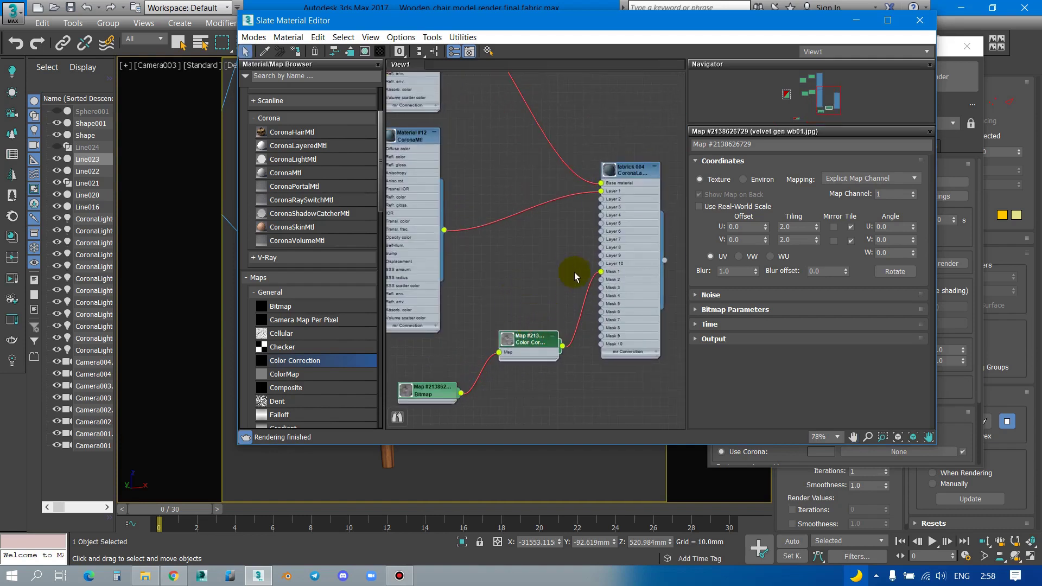
{"action": "scroll", "coordinate": [570, 275], "scroll_direction": "down", "scroll_amount": 3}
{"action": "scroll", "coordinate": [570, 275], "scroll_direction": "down", "scroll_amount": 7}
{"action": "left_click_drag", "start_coordinate": [561, 27], "coordinate": [642, 155]}
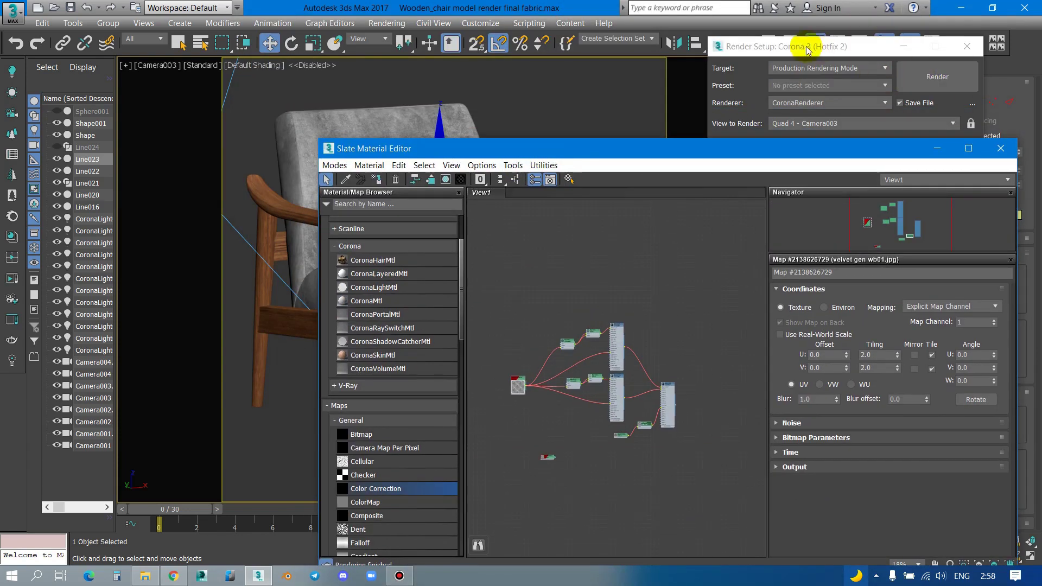
{"action": "left_click_drag", "start_coordinate": [803, 44], "coordinate": [825, 32]}
{"action": "left_click", "coordinate": [956, 173]}
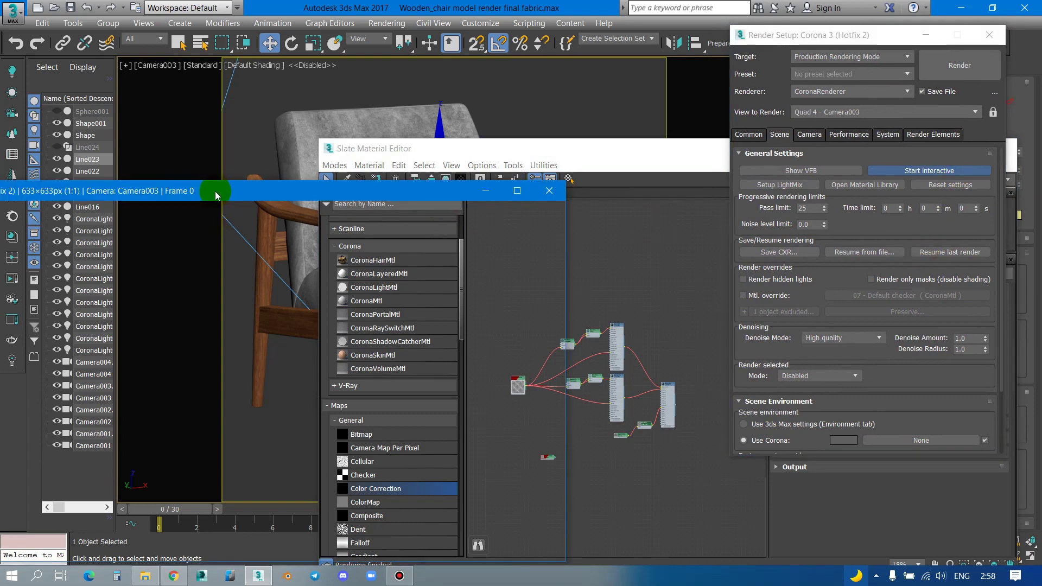
{"action": "left_click_drag", "start_coordinate": [215, 191], "coordinate": [398, 63]}
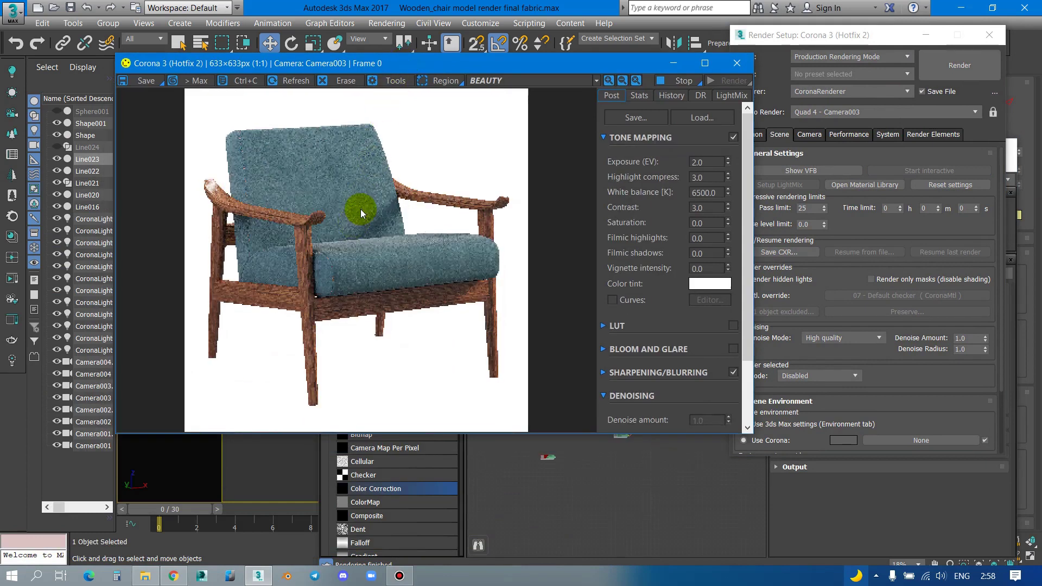
{"action": "left_click", "coordinate": [708, 64]}
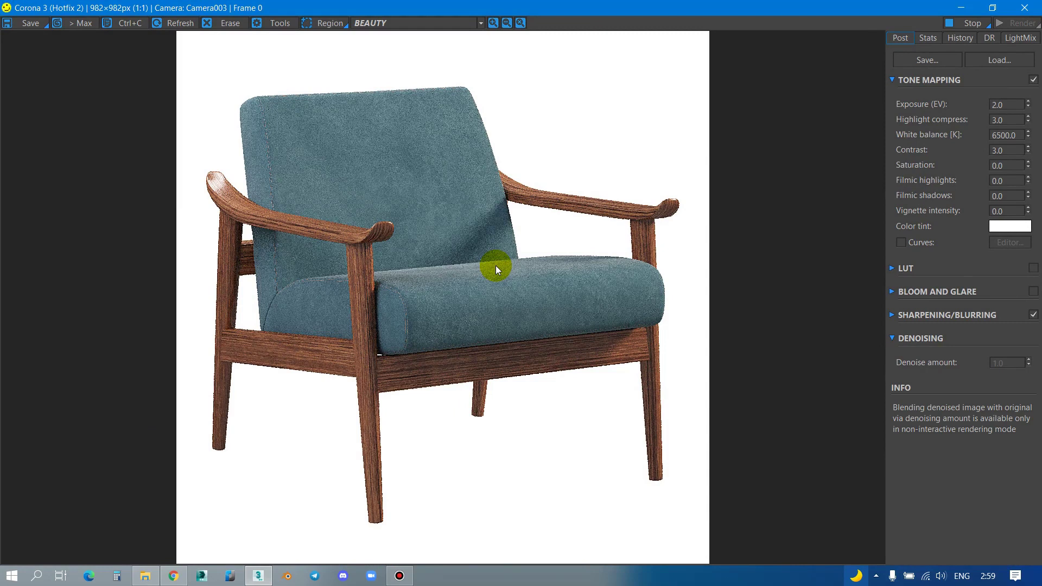
{"action": "scroll", "coordinate": [378, 161], "scroll_direction": "up", "scroll_amount": 1}
{"action": "scroll", "coordinate": [378, 161], "scroll_direction": "up", "scroll_amount": 1}
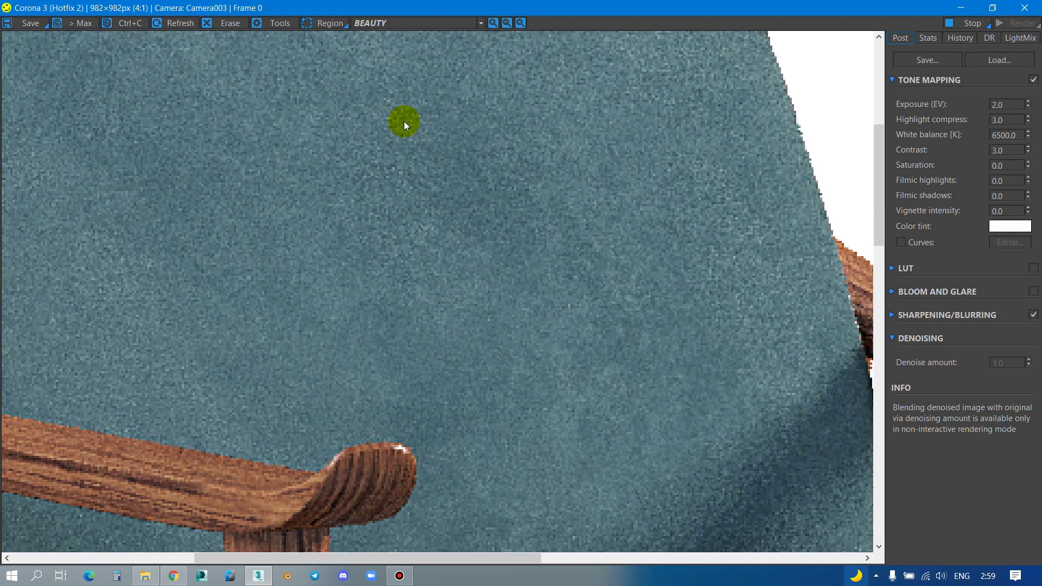
{"action": "scroll", "coordinate": [416, 287], "scroll_direction": "down", "scroll_amount": 1}
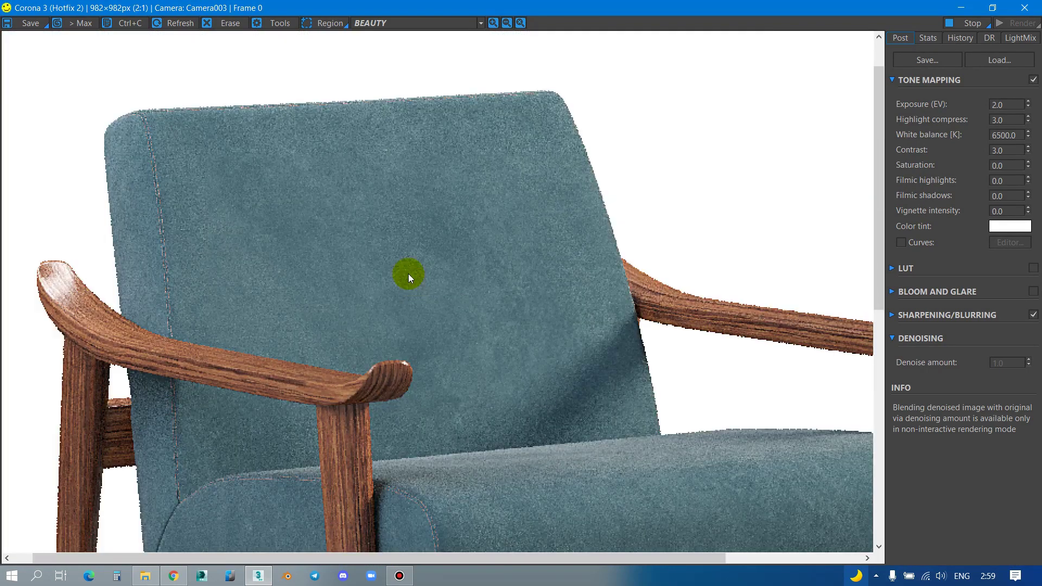
{"action": "scroll", "coordinate": [486, 131], "scroll_direction": "up", "scroll_amount": 2}
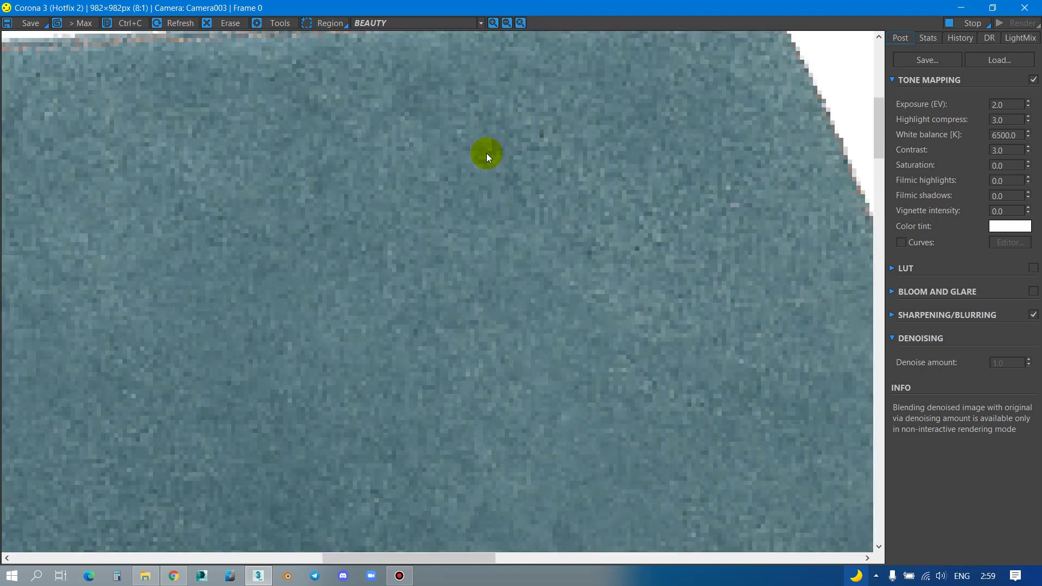
{"action": "scroll", "coordinate": [487, 153], "scroll_direction": "down", "scroll_amount": 2}
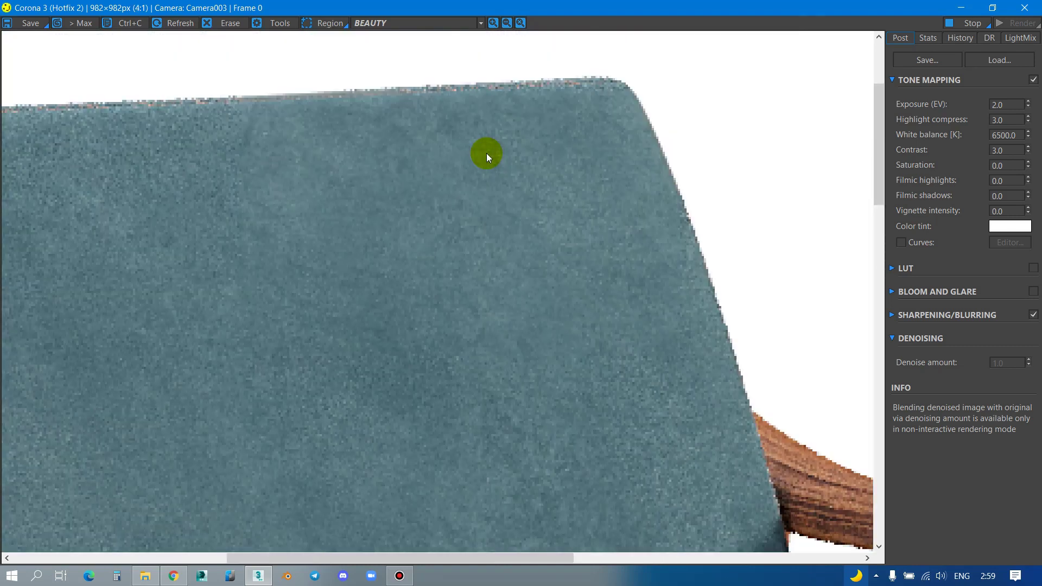
{"action": "scroll", "coordinate": [486, 153], "scroll_direction": "down", "scroll_amount": 1}
{"action": "scroll", "coordinate": [444, 168], "scroll_direction": "up", "scroll_amount": 1}
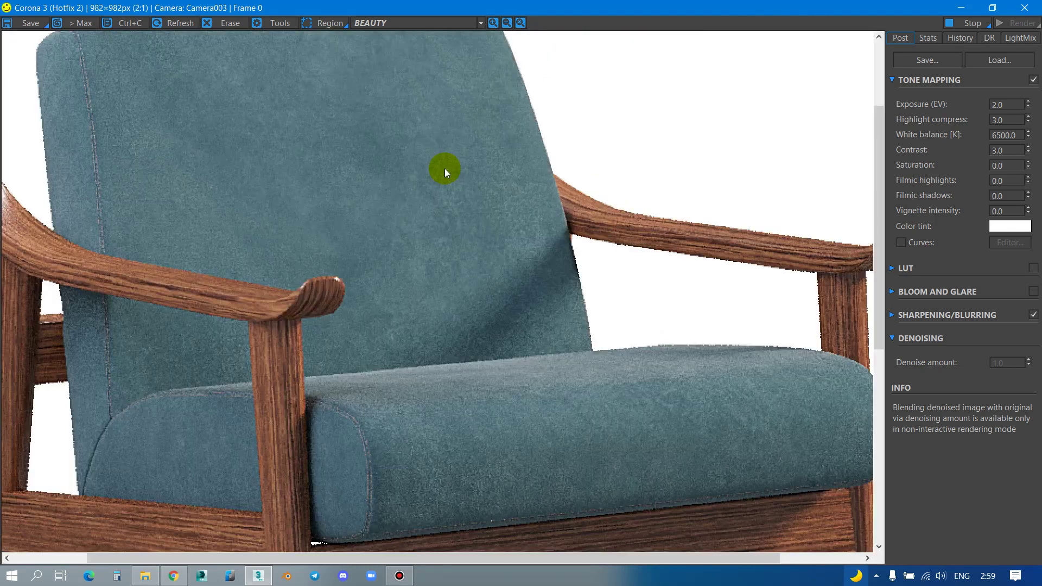
{"action": "scroll", "coordinate": [445, 168], "scroll_direction": "down", "scroll_amount": 1}
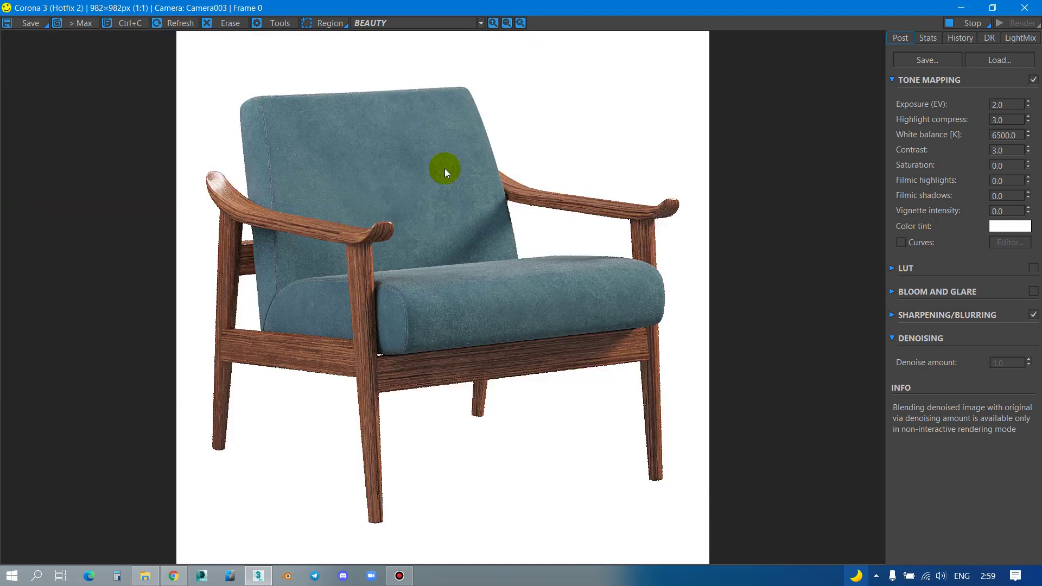
{"action": "scroll", "coordinate": [487, 224], "scroll_direction": "up", "scroll_amount": 2}
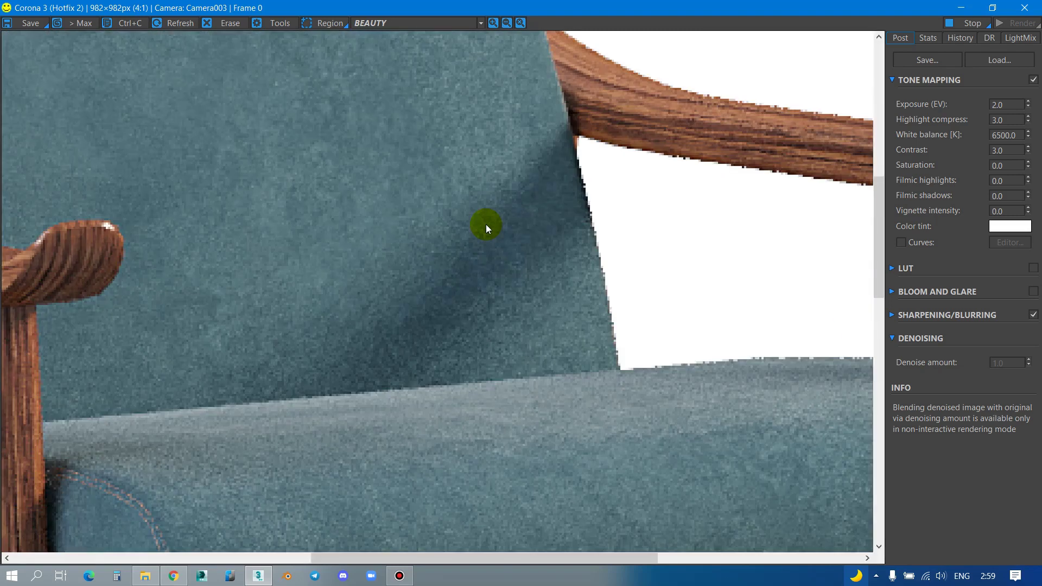
{"action": "scroll", "coordinate": [486, 223], "scroll_direction": "up", "scroll_amount": 2}
{"action": "scroll", "coordinate": [486, 224], "scroll_direction": "down", "scroll_amount": 2}
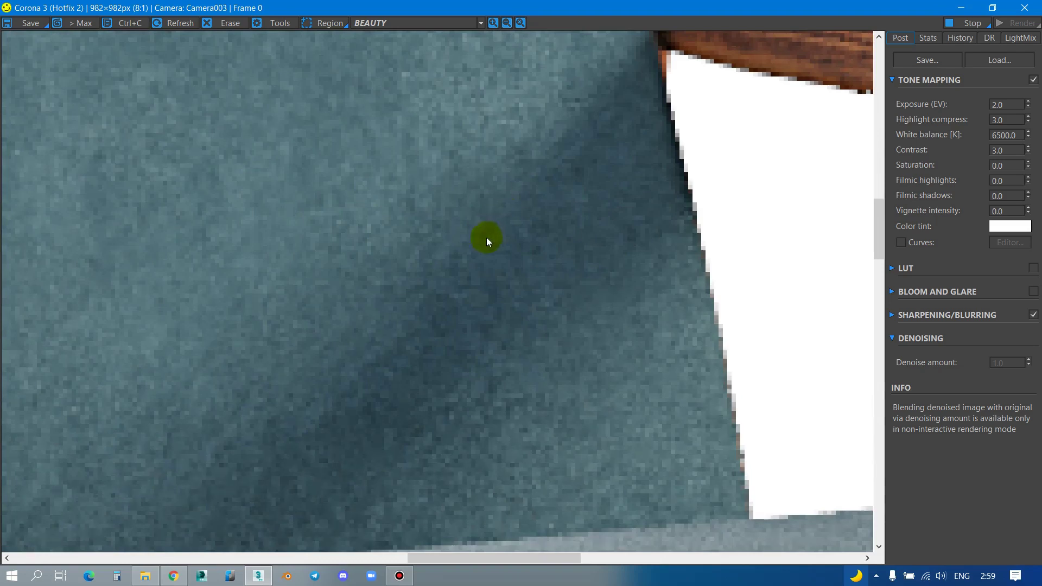
{"action": "scroll", "coordinate": [496, 236], "scroll_direction": "down", "scroll_amount": 1}
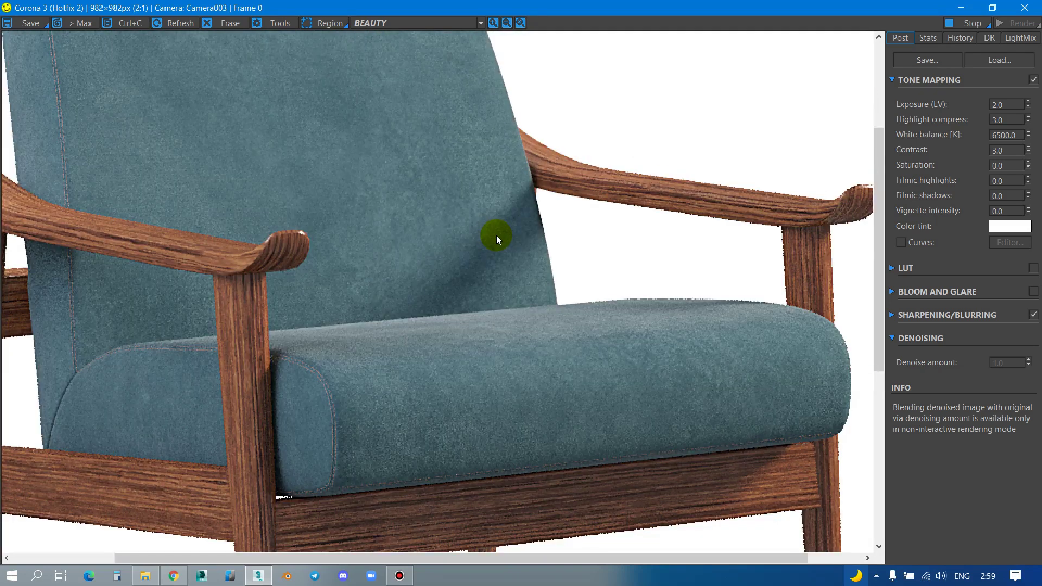
{"action": "left_click_drag", "start_coordinate": [497, 233], "coordinate": [440, 147]}
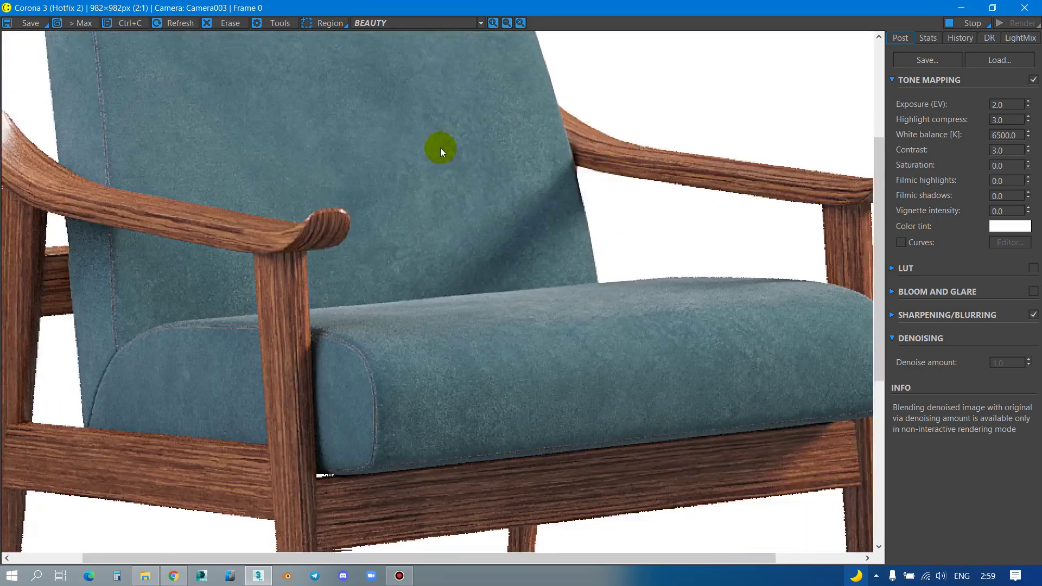
{"action": "scroll", "coordinate": [399, 400], "scroll_direction": "up", "scroll_amount": 2}
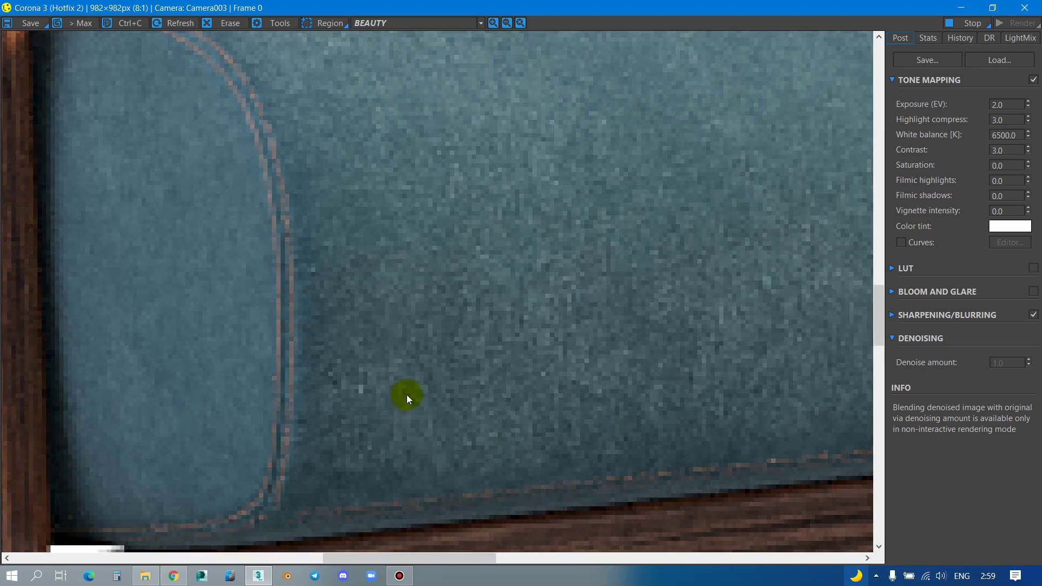
{"action": "scroll", "coordinate": [451, 382], "scroll_direction": "down", "scroll_amount": 1}
{"action": "scroll", "coordinate": [412, 322], "scroll_direction": "down", "scroll_amount": 1}
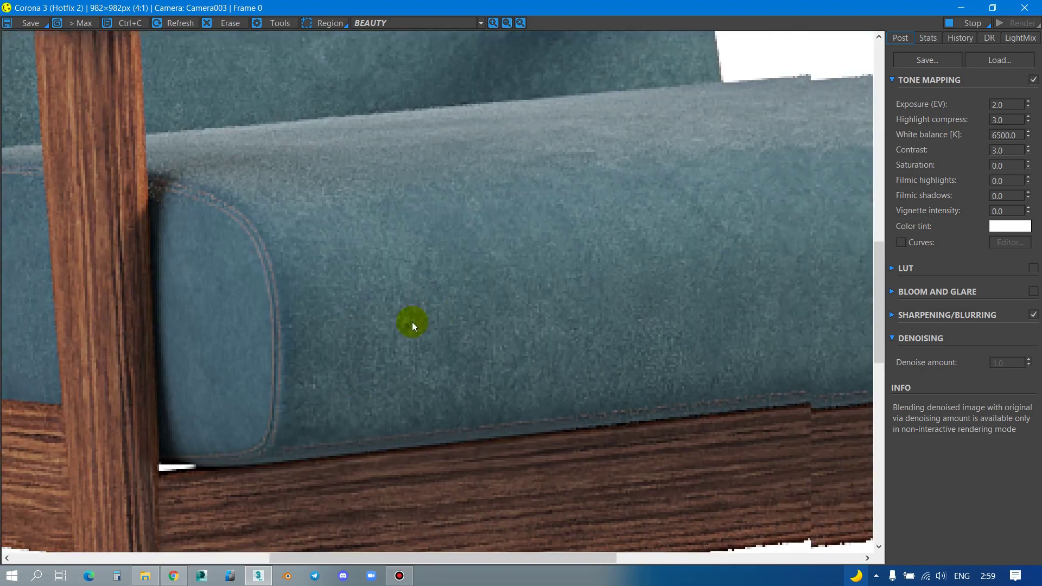
{"action": "scroll", "coordinate": [772, 262], "scroll_direction": "up", "scroll_amount": 2}
{"action": "scroll", "coordinate": [350, 302], "scroll_direction": "down", "scroll_amount": 1}
{"action": "scroll", "coordinate": [533, 299], "scroll_direction": "down", "scroll_amount": 1}
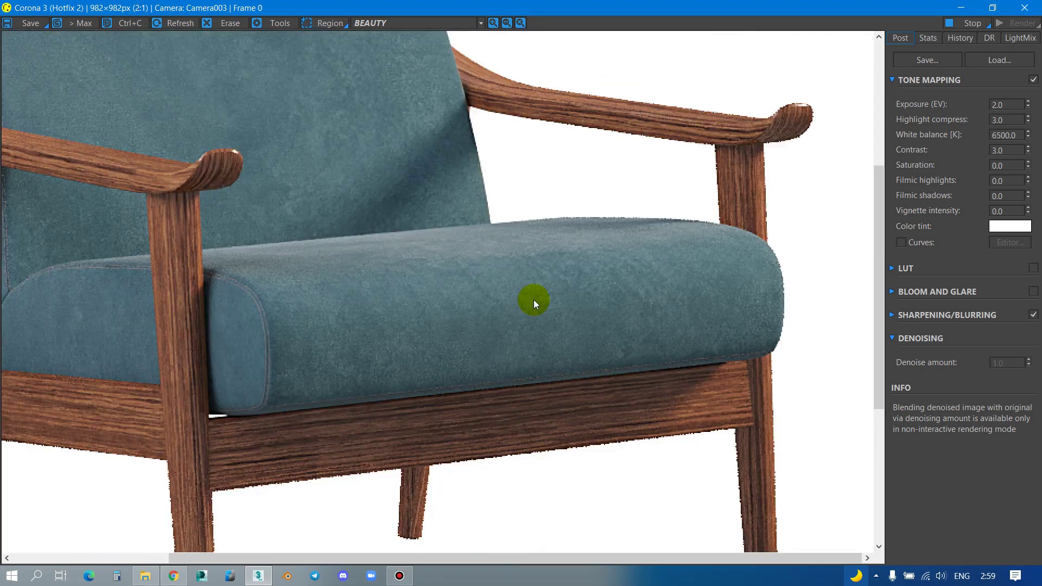
{"action": "left_click_drag", "start_coordinate": [400, 214], "coordinate": [535, 333]}
{"action": "scroll", "coordinate": [524, 296], "scroll_direction": "down", "scroll_amount": 1}
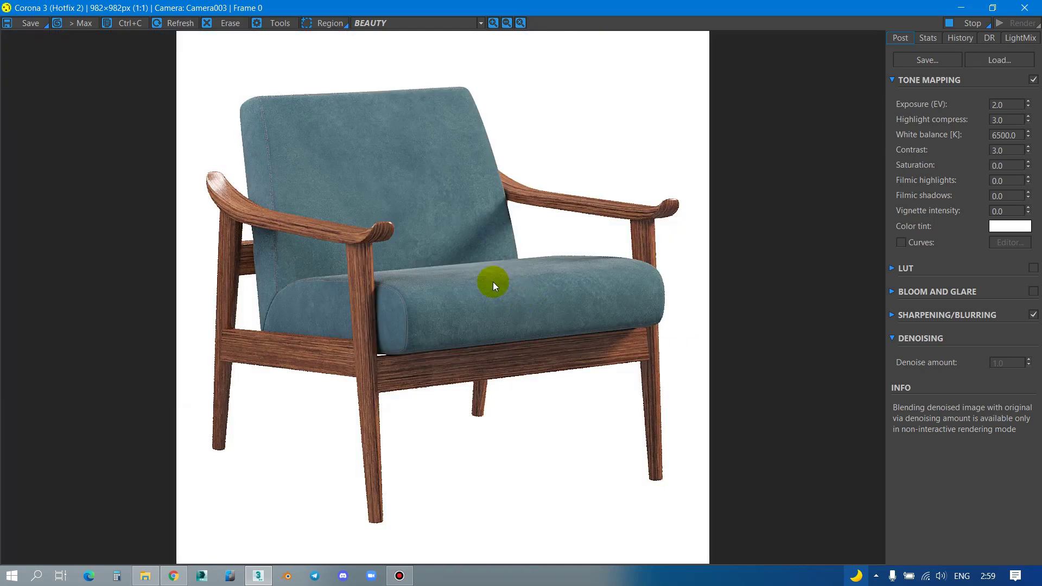
{"action": "left_click_drag", "start_coordinate": [607, 19], "coordinate": [272, 63]}
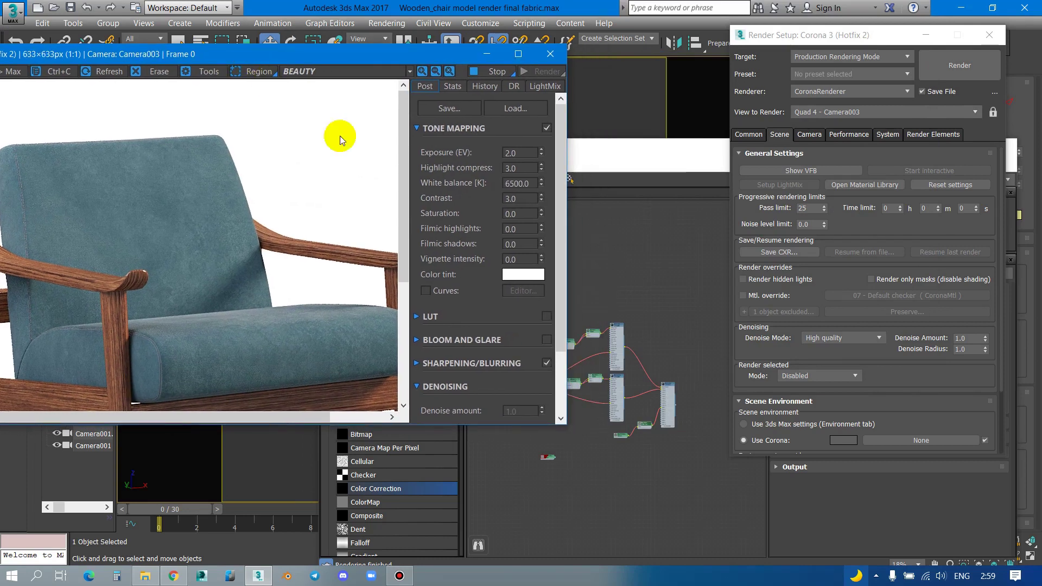
Step: Open the CoronaMix parameters and set its base layer colour to dark green
{"action": "left_click", "coordinate": [675, 115]}
{"action": "scroll", "coordinate": [663, 304], "scroll_direction": "up", "scroll_amount": 4}
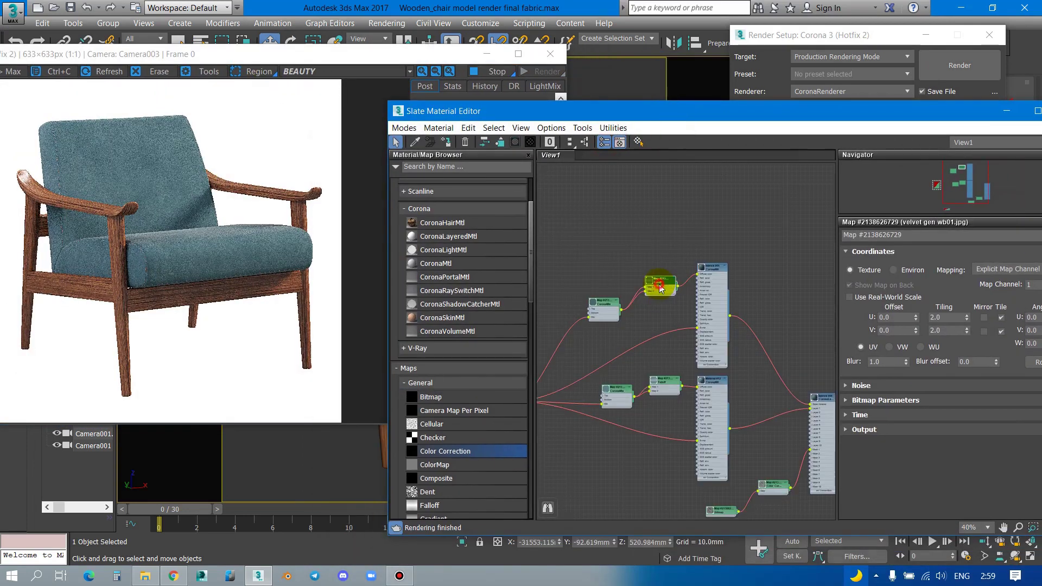
{"action": "left_click", "coordinate": [660, 285]}
{"action": "double_click", "coordinate": [599, 307]}
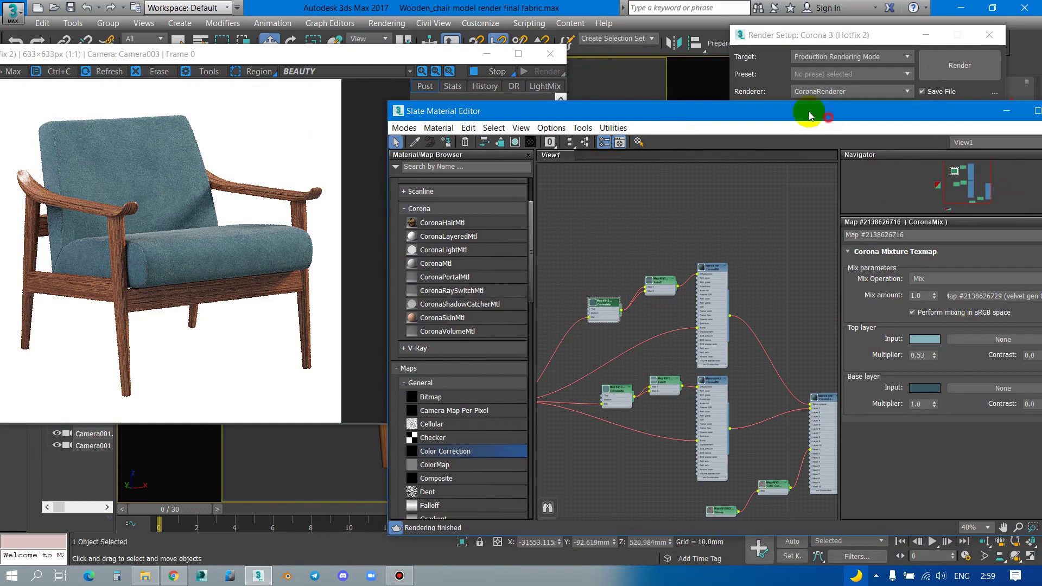
{"action": "left_click_drag", "start_coordinate": [809, 112], "coordinate": [671, 79]}
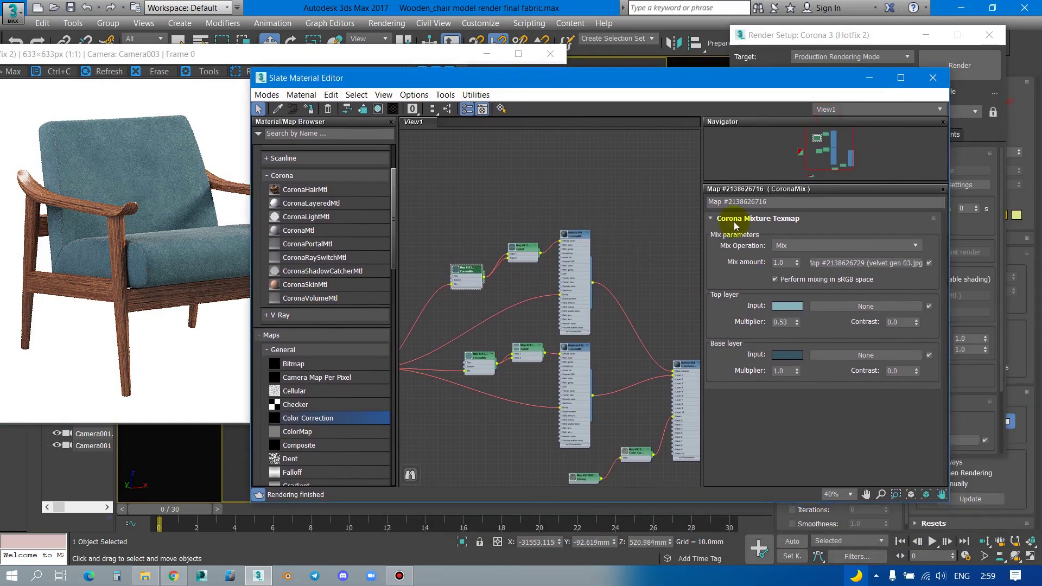
{"action": "left_click", "coordinate": [794, 356]}
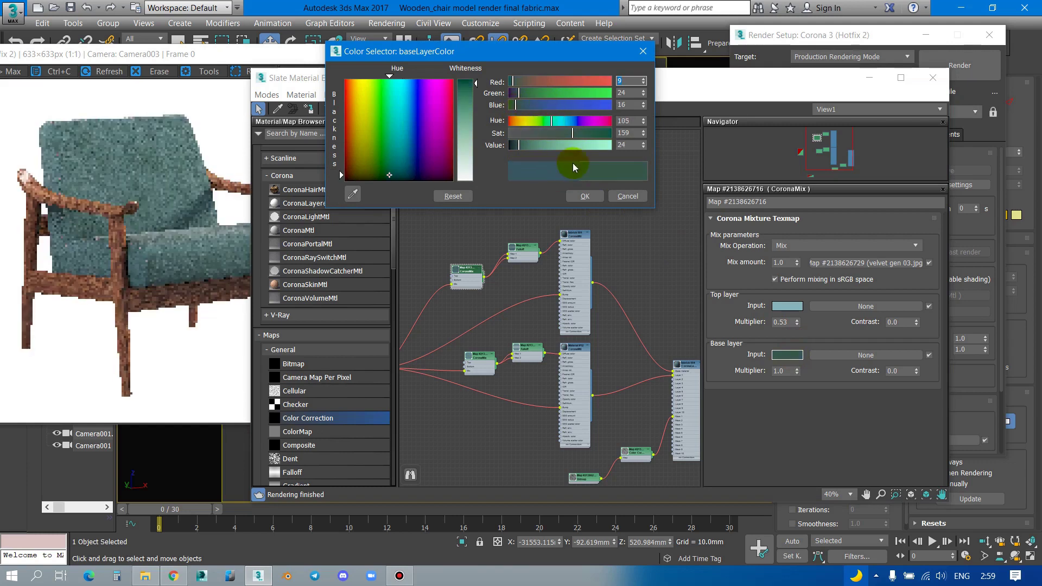
{"action": "left_click", "coordinate": [580, 138]}
{"action": "left_click_drag", "start_coordinate": [564, 120], "coordinate": [516, 152]}
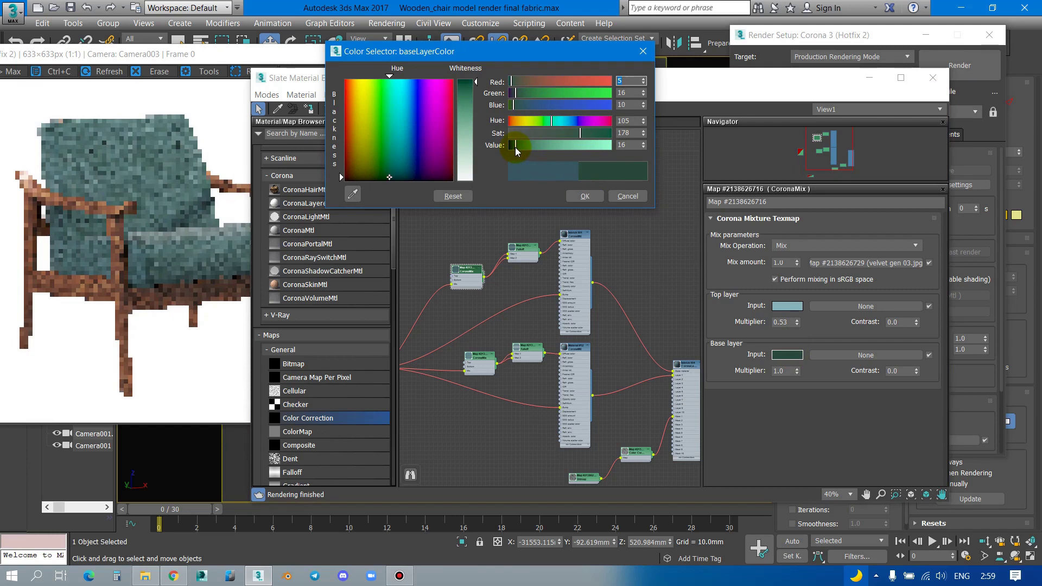
{"action": "left_click", "coordinate": [584, 195]}
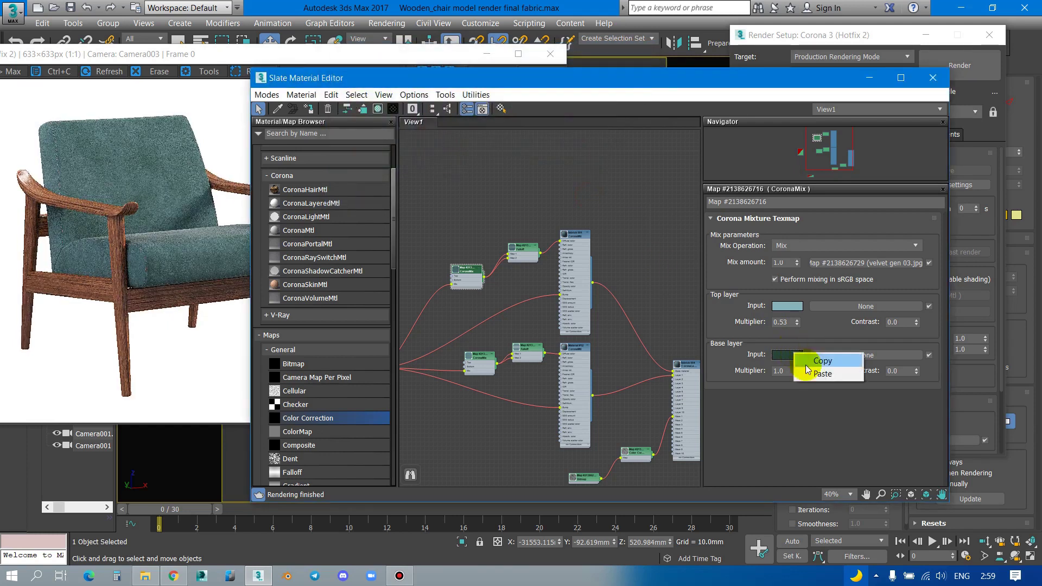
Step: Copy the dark green base colour onto the top layer and lighten it
{"action": "left_click_drag", "start_coordinate": [794, 355], "coordinate": [795, 307]}
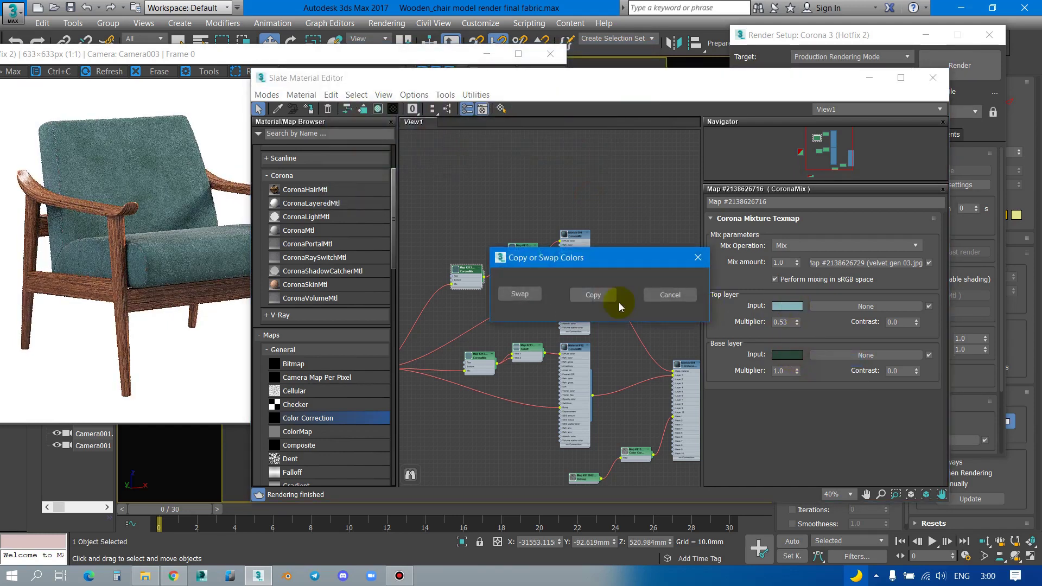
{"action": "left_click", "coordinate": [603, 296]}
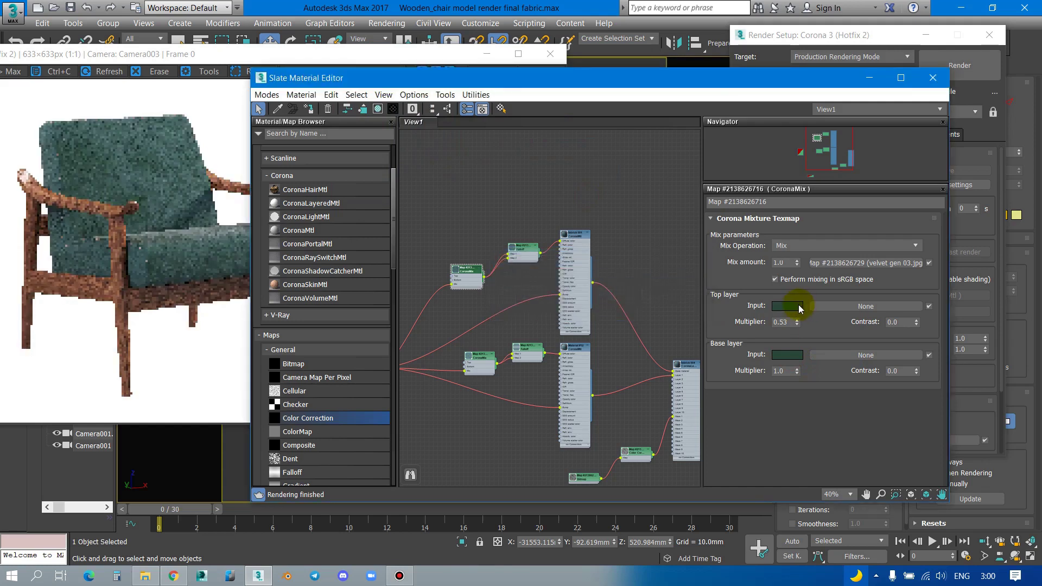
{"action": "left_click", "coordinate": [788, 306]}
{"action": "mouse_move", "coordinate": [535, 149]}
{"action": "left_mouse_down"}
{"action": "mouse_move", "coordinate": [551, 145]}
{"action": "mouse_move", "coordinate": [544, 133]}
{"action": "mouse_move", "coordinate": [553, 142]}
{"action": "left_mouse_up"}
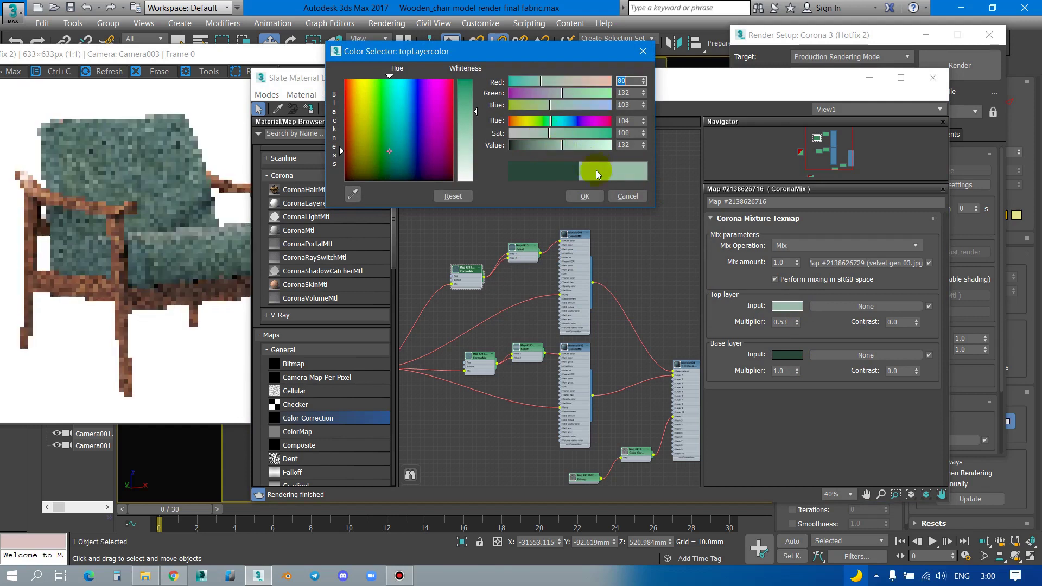
{"action": "left_click", "coordinate": [585, 196]}
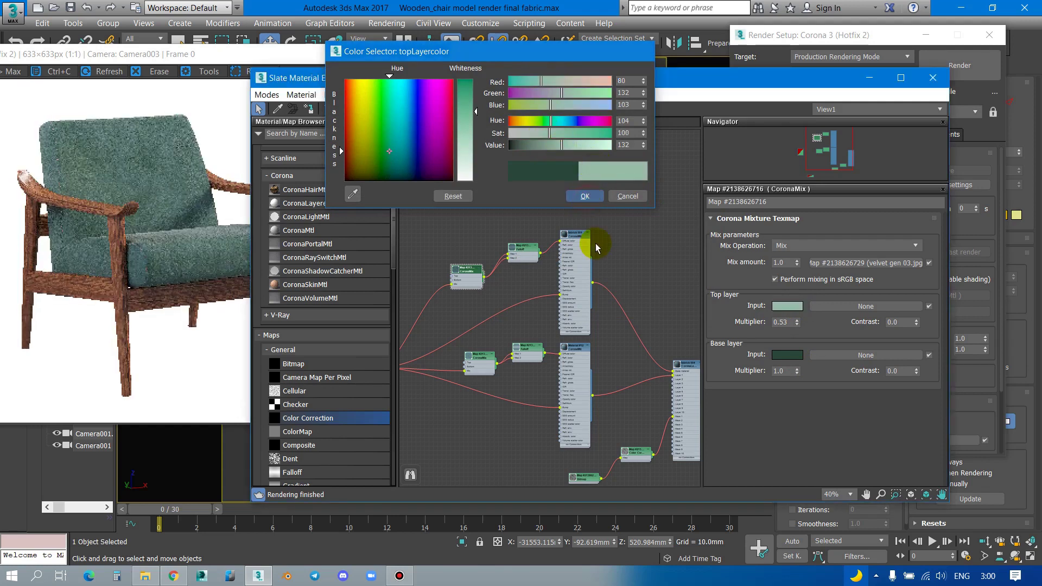
Step: In the second Falloff's front CoronaMix map, set a richer green base layer colour
{"action": "right_click", "coordinate": [797, 355]}
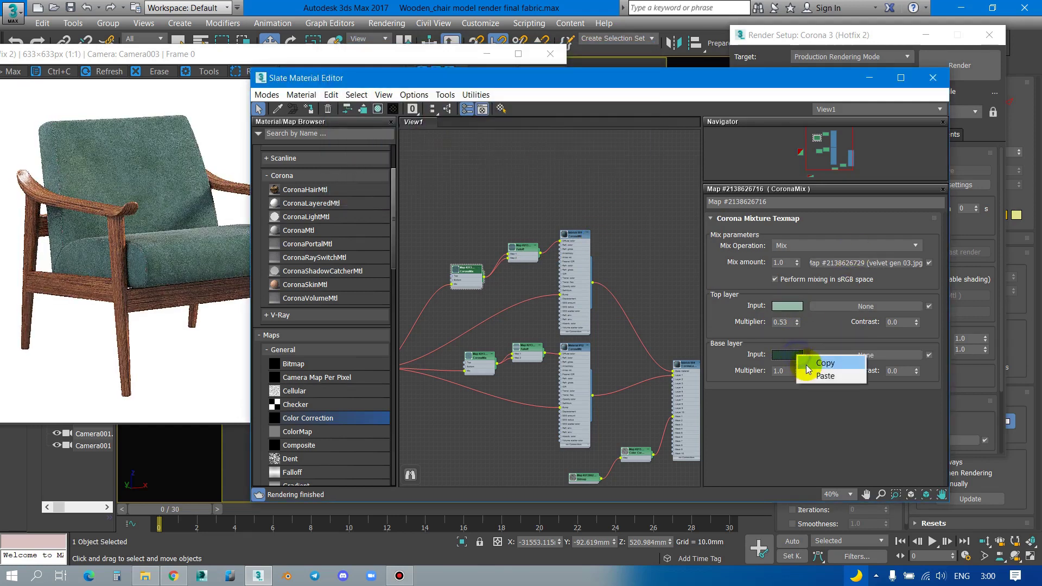
{"action": "double_click", "coordinate": [530, 350]}
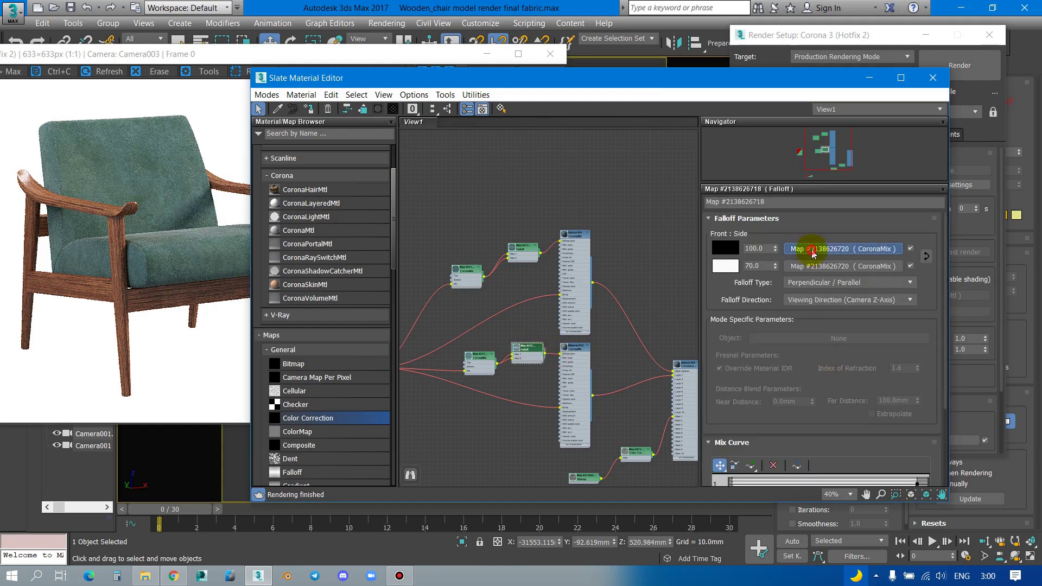
{"action": "left_click", "coordinate": [813, 250]}
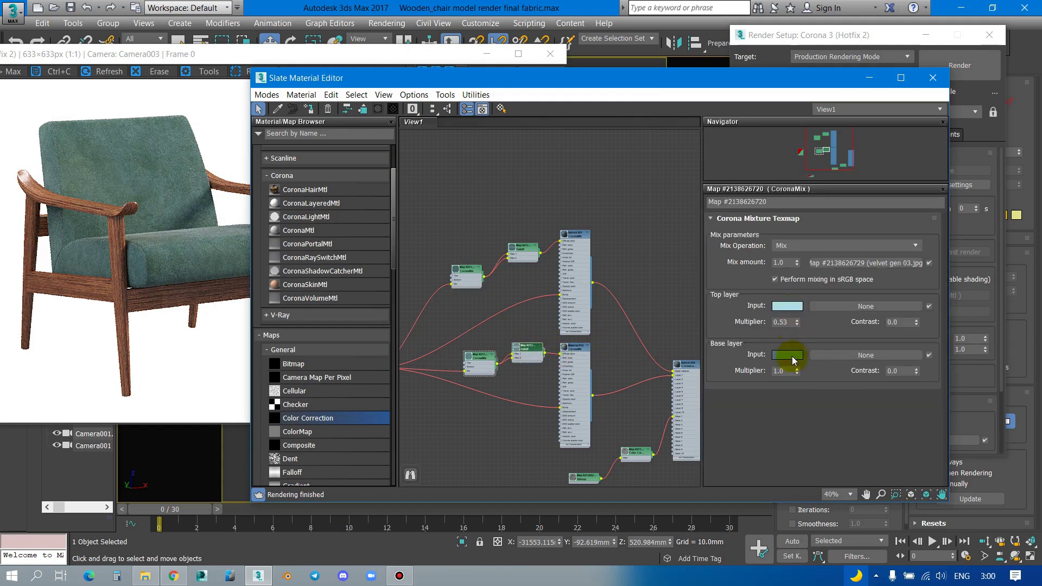
{"action": "left_click", "coordinate": [792, 360]}
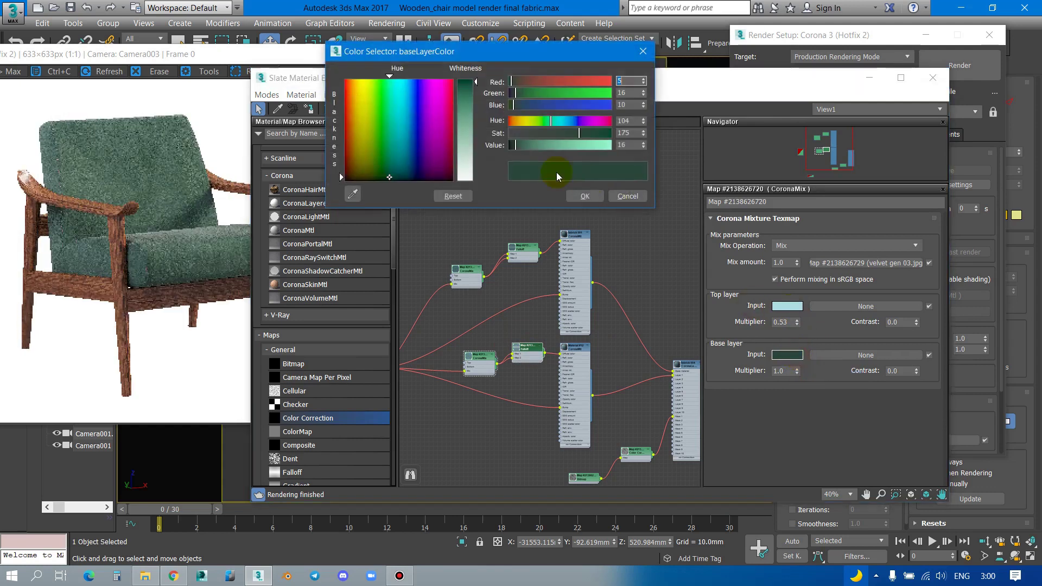
{"action": "left_click", "coordinate": [525, 152]}
{"action": "left_click_drag", "start_coordinate": [579, 134], "coordinate": [565, 133]}
{"action": "left_click", "coordinate": [520, 146]}
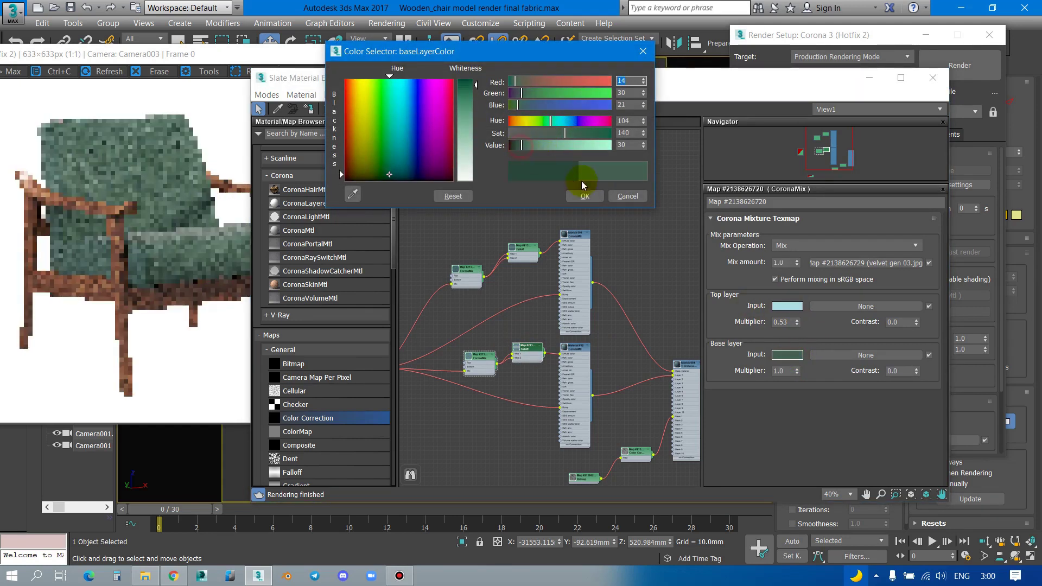
{"action": "left_click", "coordinate": [584, 196]}
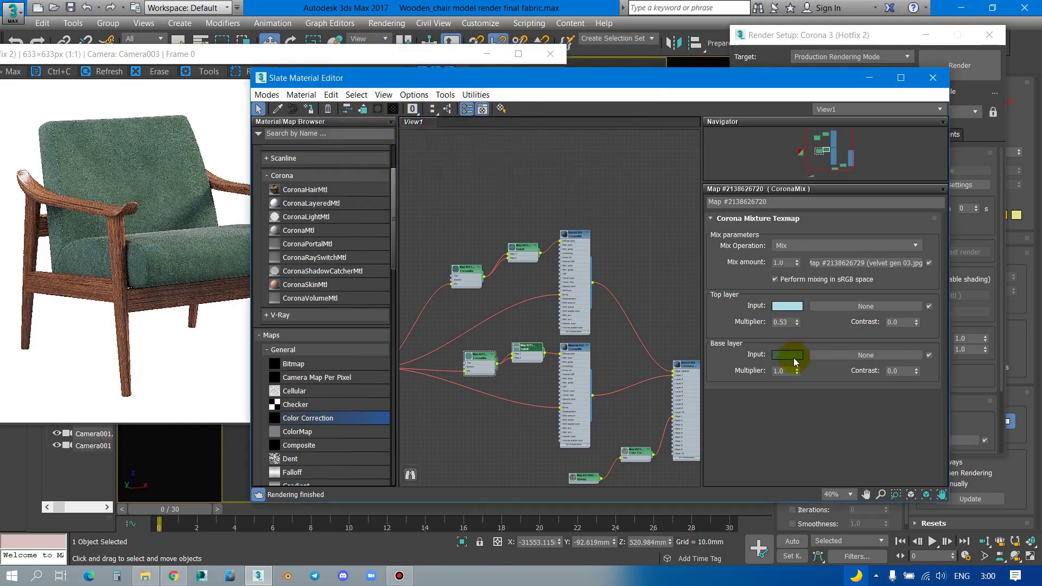
Step: Copy that base green to the top layer, lighten it, and maximise the render window
{"action": "left_click_drag", "start_coordinate": [793, 355], "coordinate": [787, 307]}
{"action": "left_click", "coordinate": [584, 299]}
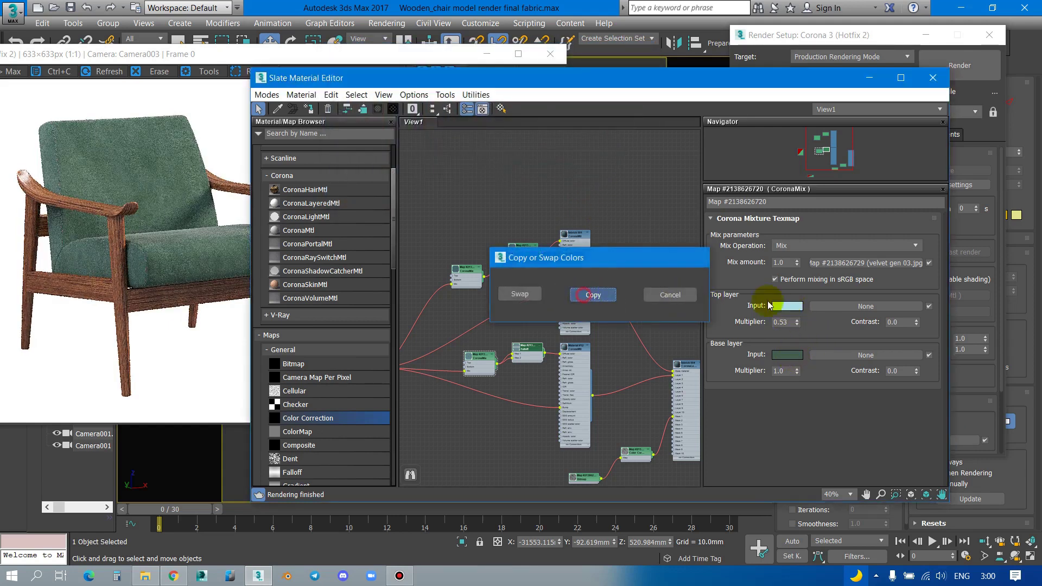
{"action": "left_click", "coordinate": [788, 305]}
{"action": "mouse_move", "coordinate": [542, 142]}
{"action": "left_mouse_down"}
{"action": "mouse_move", "coordinate": [578, 149]}
{"action": "mouse_move", "coordinate": [549, 133]}
{"action": "left_mouse_up"}
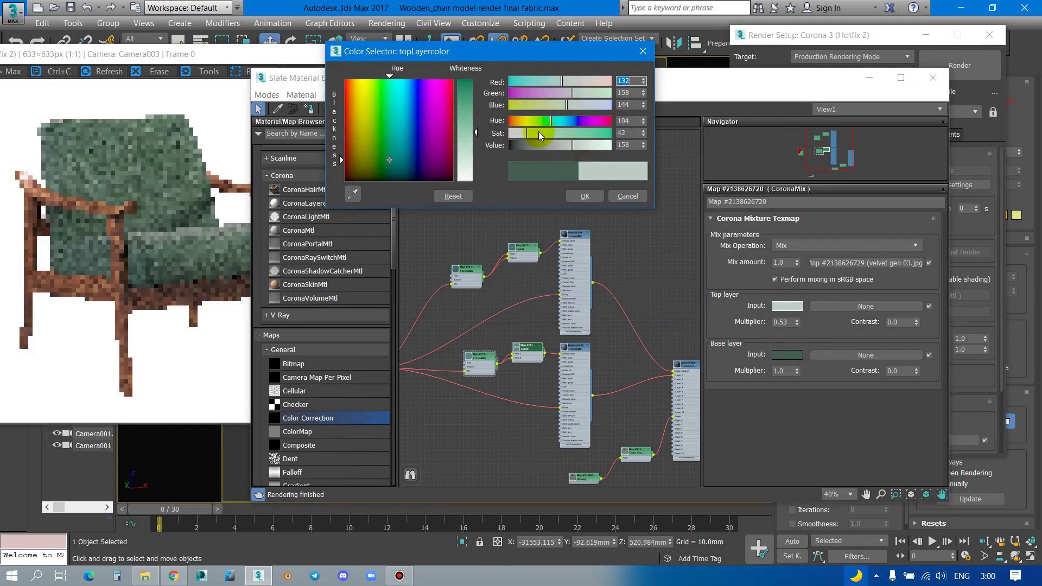
{"action": "left_click", "coordinate": [588, 199]}
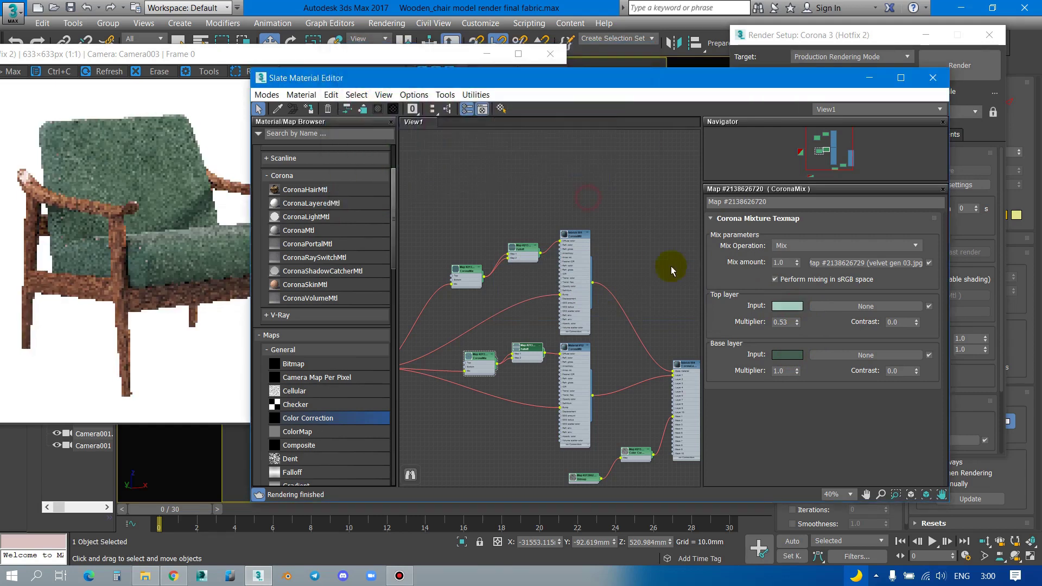
{"action": "left_click", "coordinate": [263, 58]}
{"action": "double_click", "coordinate": [263, 58]}
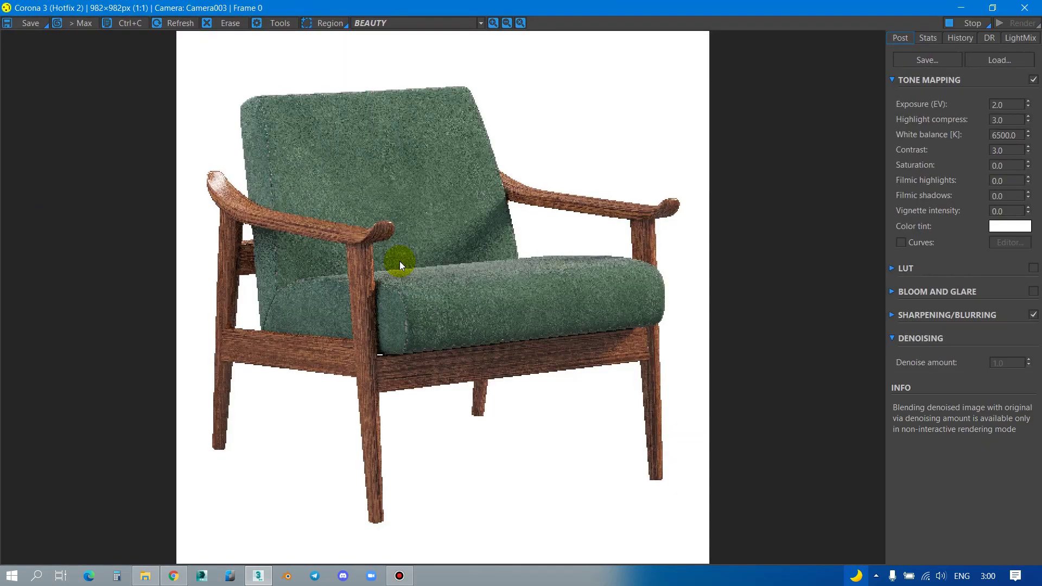
Step: Zoom the Corona render, restore its window size, and switch to the Compact Material Editor
{"action": "scroll", "coordinate": [400, 261], "scroll_direction": "up", "scroll_amount": 2}
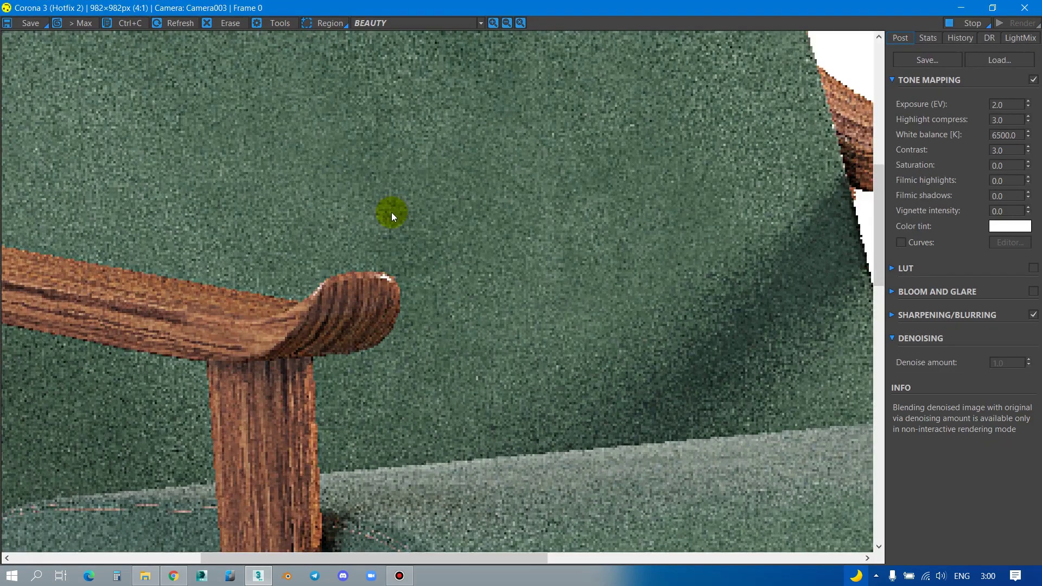
{"action": "scroll", "coordinate": [392, 213], "scroll_direction": "down", "scroll_amount": 1}
{"action": "scroll", "coordinate": [401, 239], "scroll_direction": "down", "scroll_amount": 1}
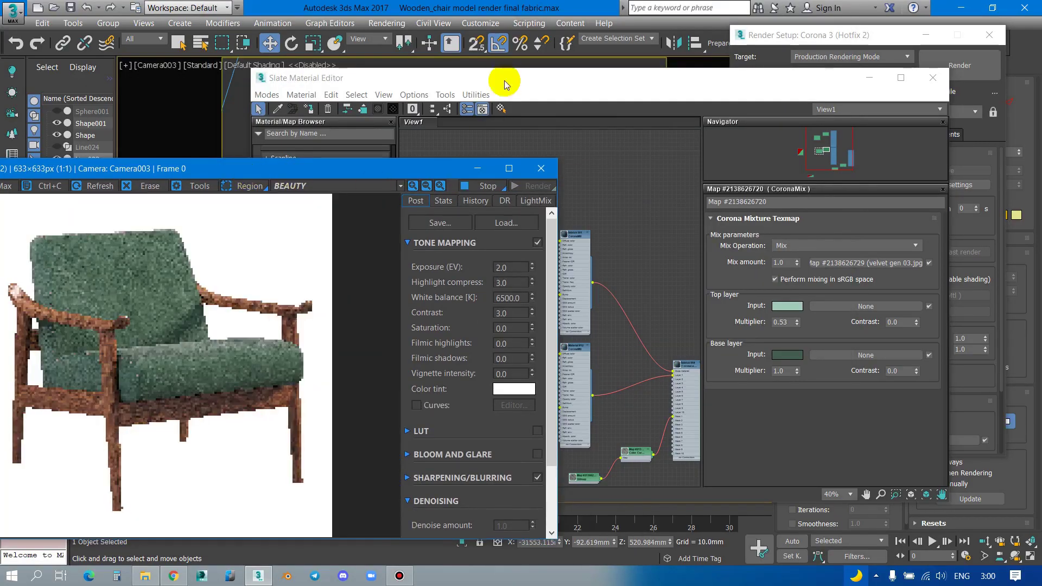
{"action": "left_click", "coordinate": [507, 78]}
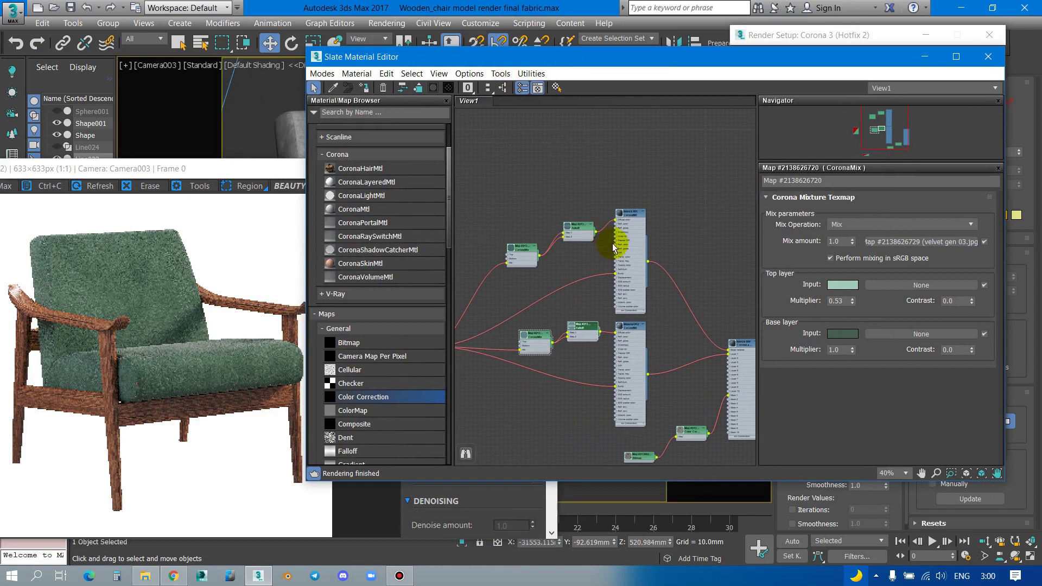
{"action": "scroll", "coordinate": [616, 239], "scroll_direction": "down", "scroll_amount": 5}
{"action": "left_click", "coordinate": [322, 73]}
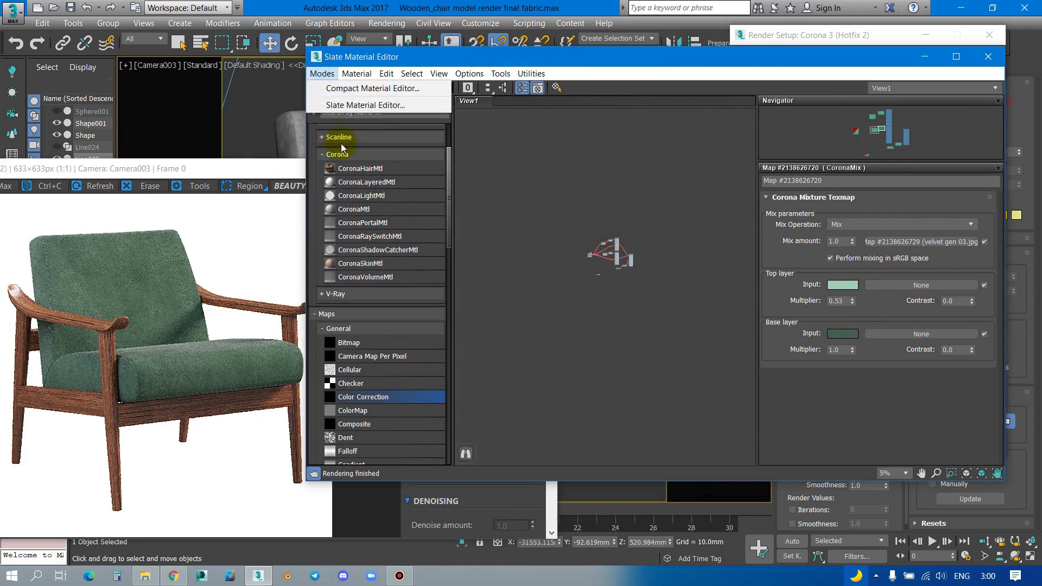
{"action": "left_click", "coordinate": [372, 87]}
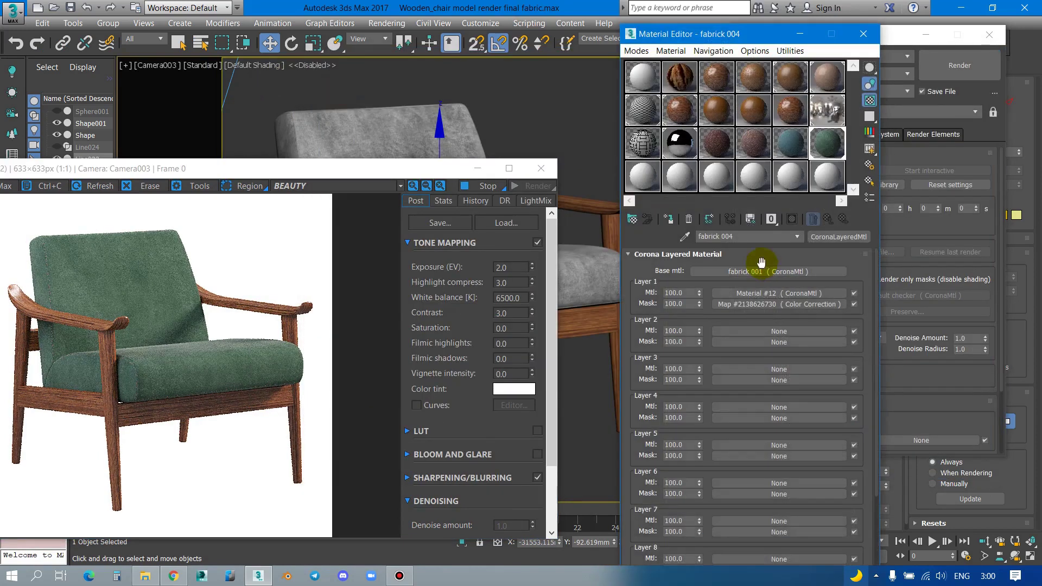
Step: Put the green fabric material in a sample slot, rename it fabrick 005, and inspect the render
{"action": "left_click", "coordinate": [639, 186]}
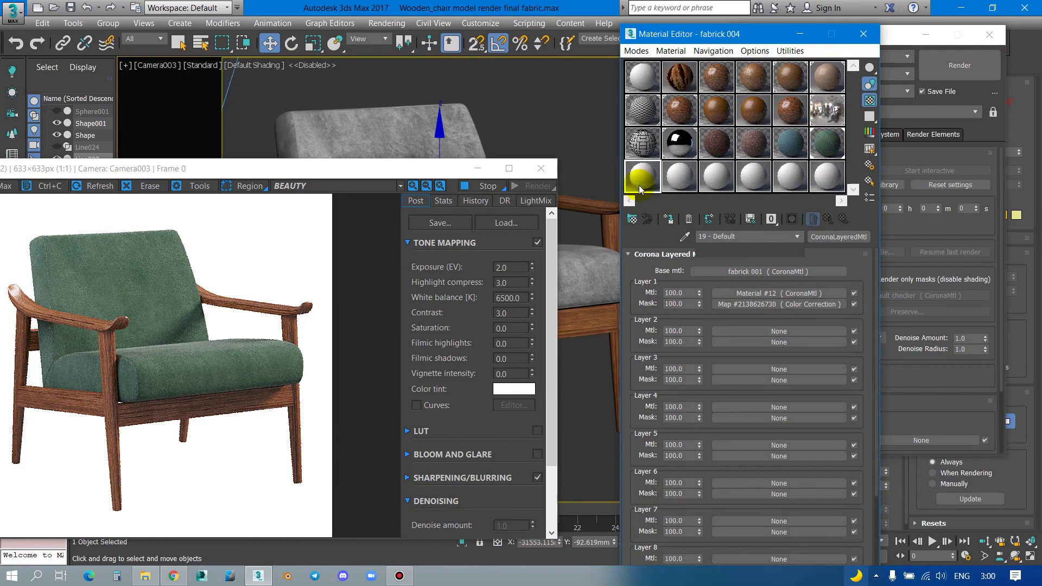
{"action": "left_click", "coordinate": [734, 236]}
{"action": "type", "text": "5"}
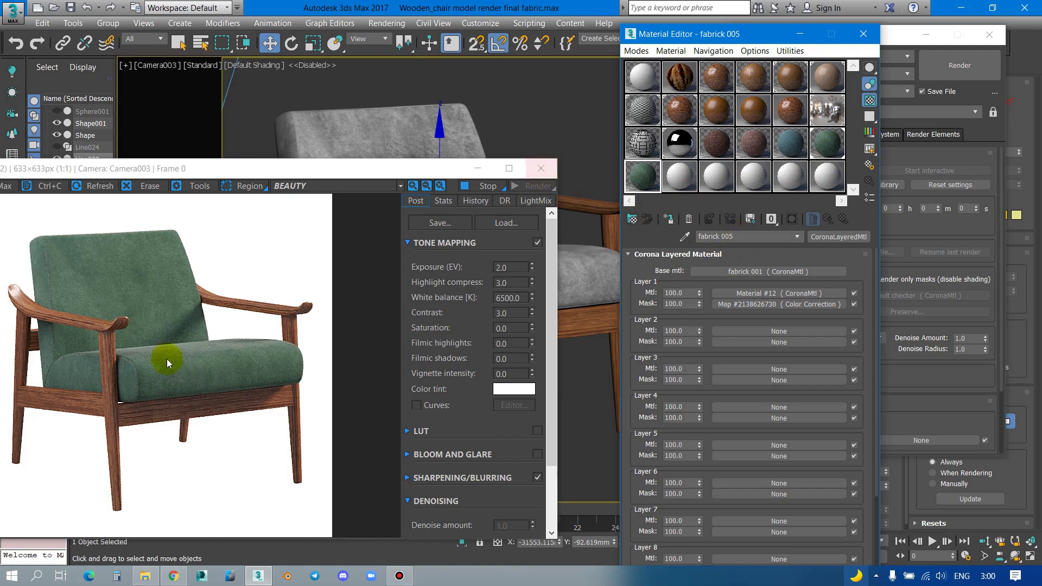
{"action": "scroll", "coordinate": [163, 356], "scroll_direction": "up", "scroll_amount": 2}
{"action": "left_click_drag", "start_coordinate": [151, 351], "coordinate": [214, 449]}
{"action": "scroll", "coordinate": [210, 327], "scroll_direction": "down", "scroll_amount": 1}
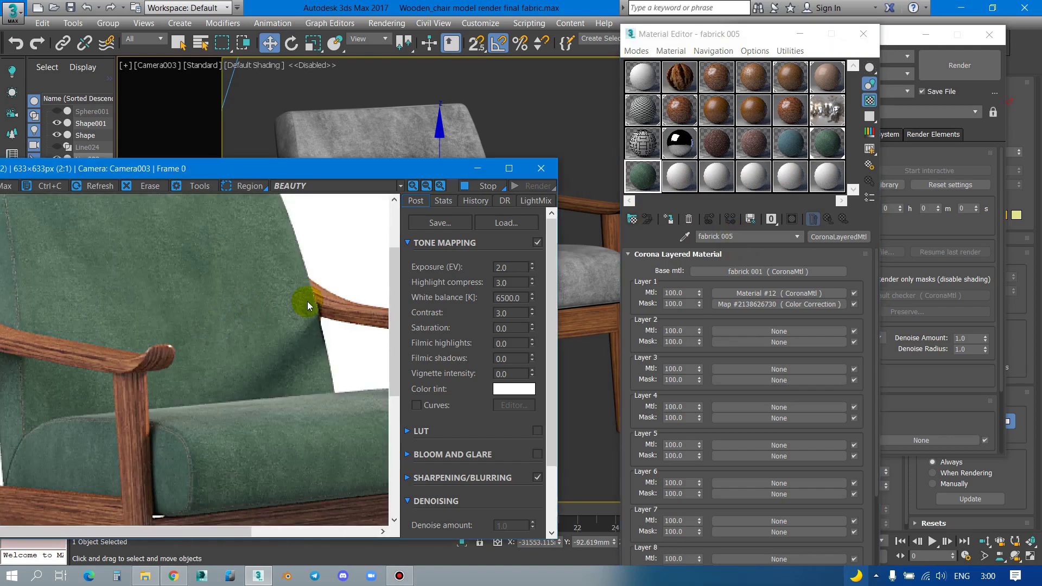
{"action": "scroll", "coordinate": [307, 301], "scroll_direction": "down", "scroll_amount": 1}
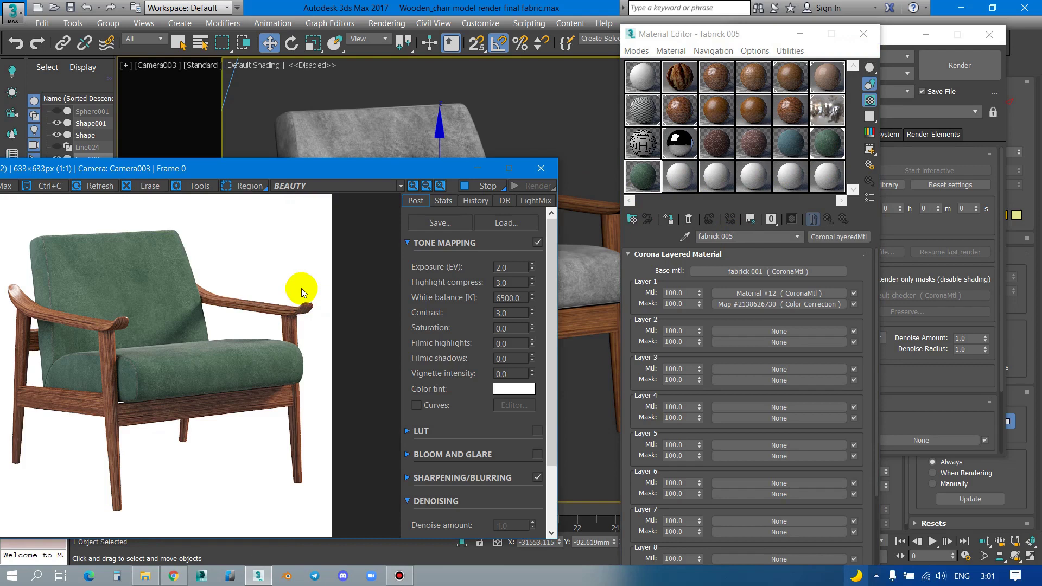
{"action": "scroll", "coordinate": [147, 356], "scroll_direction": "up", "scroll_amount": 1}
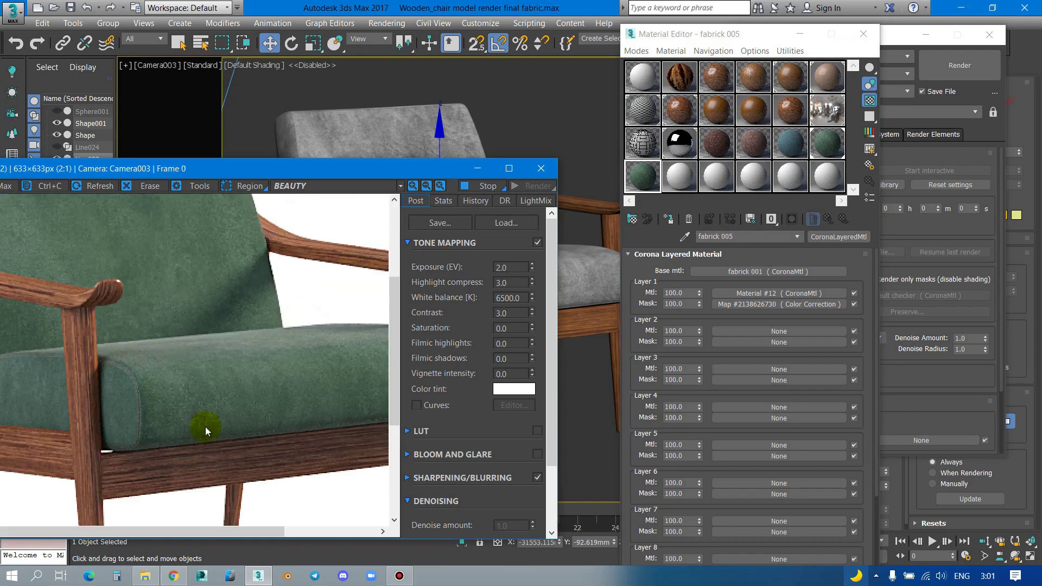
{"action": "left_click_drag", "start_coordinate": [156, 295], "coordinate": [227, 396]}
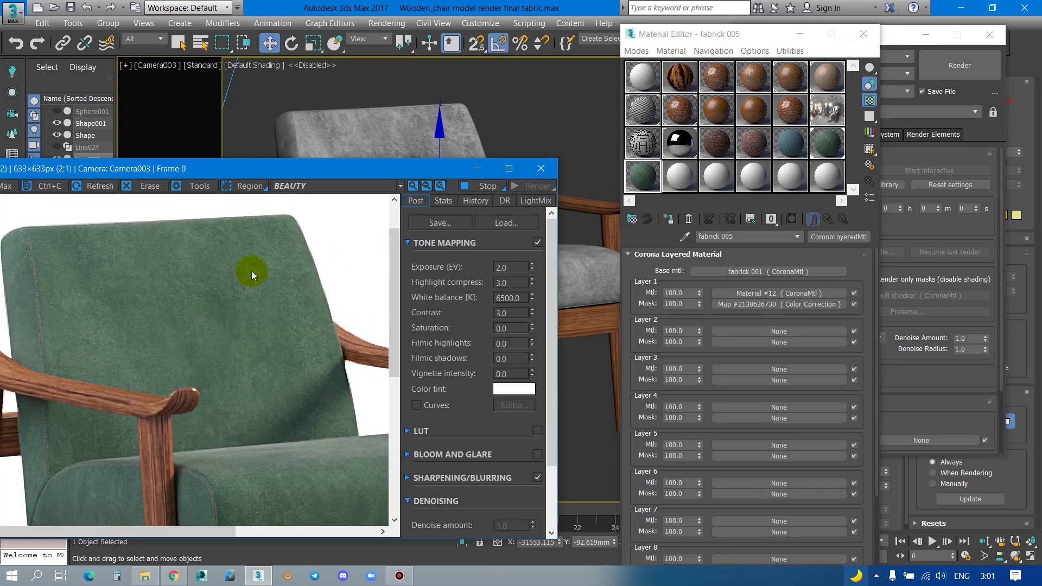
Step: Close the render window and open fabrick 005's Base mtl, Diffuse falloff, then Front CoronaMix map
{"action": "left_click", "coordinate": [529, 173]}
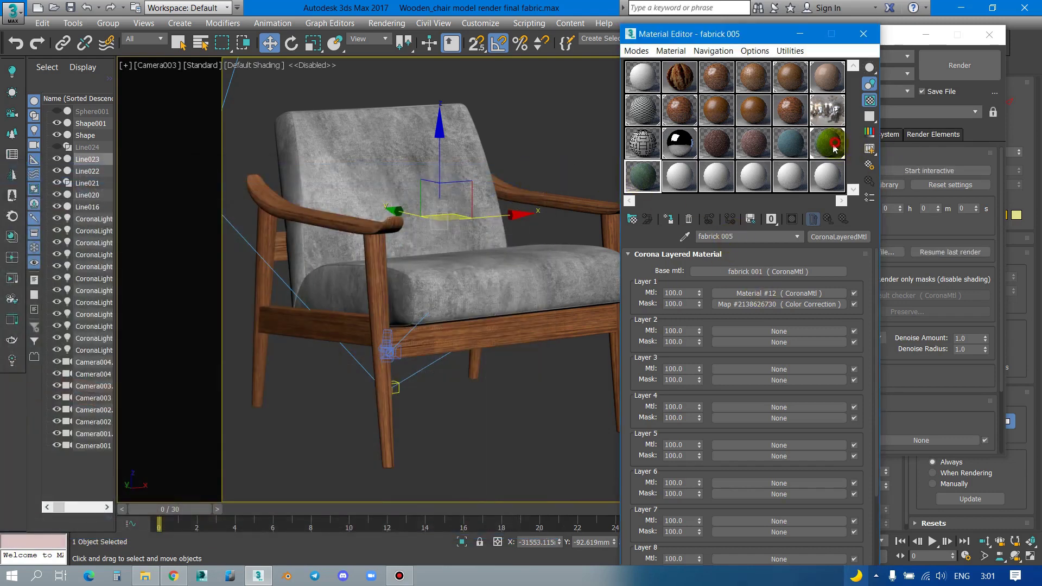
{"action": "left_click", "coordinate": [643, 176]}
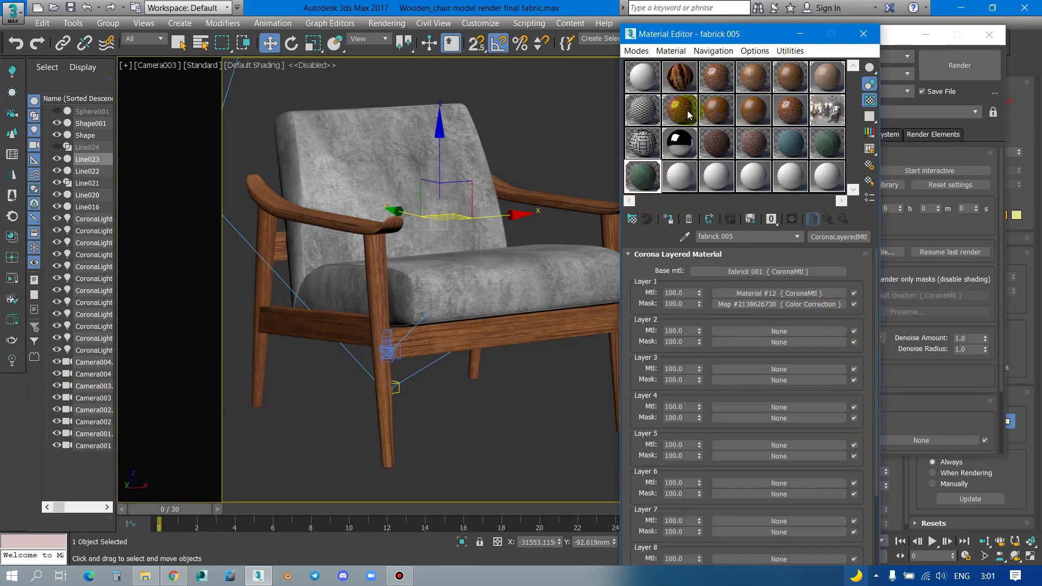
{"action": "left_click", "coordinate": [787, 272]}
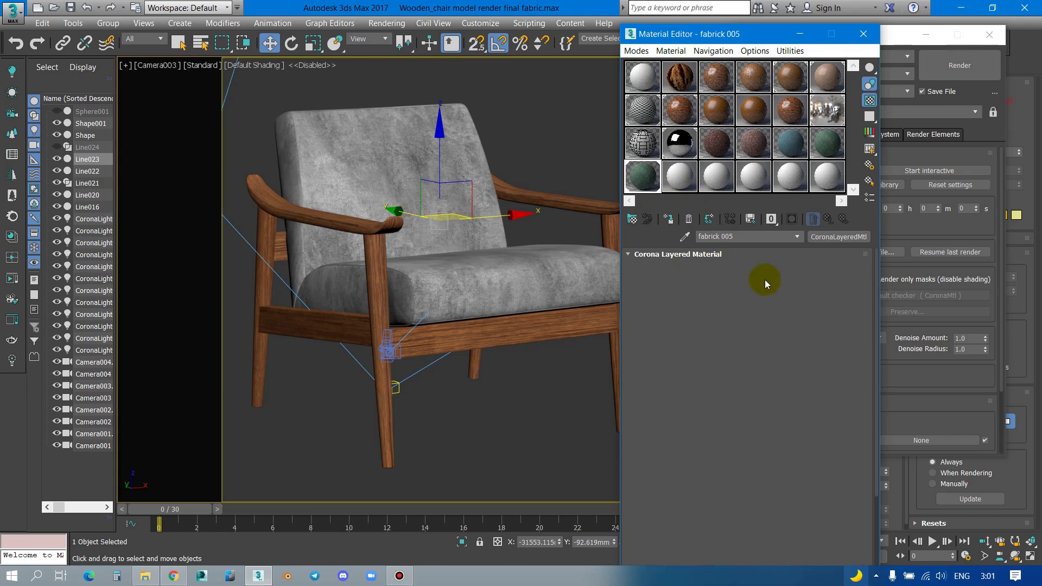
{"action": "left_click", "coordinate": [833, 279]}
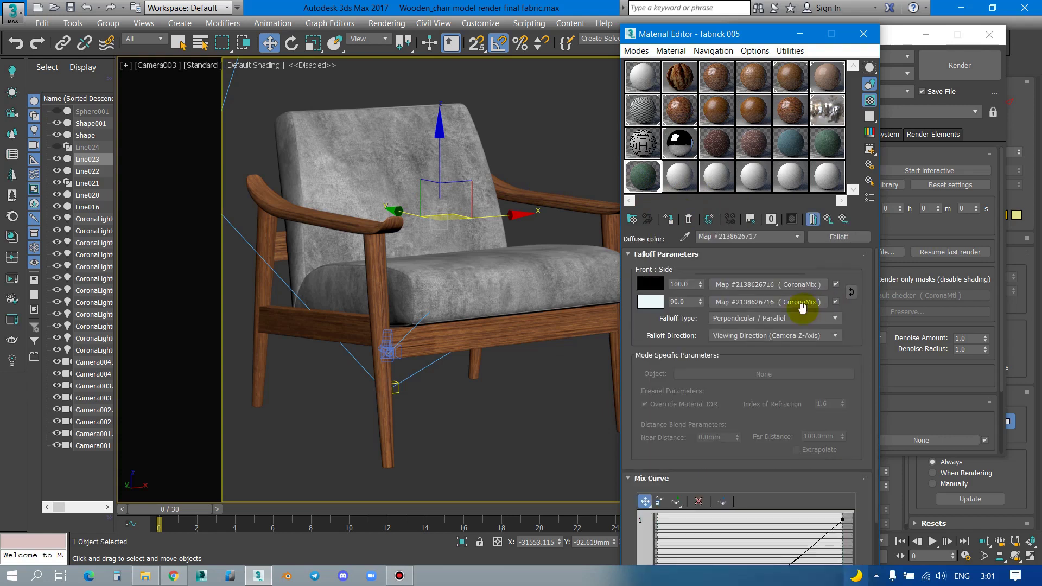
{"action": "left_click", "coordinate": [810, 308]}
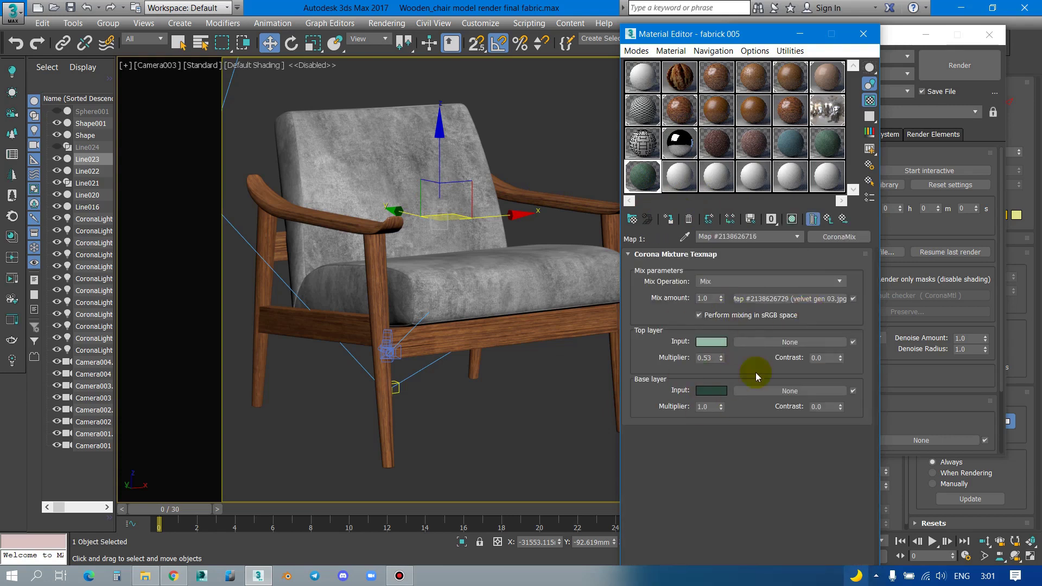
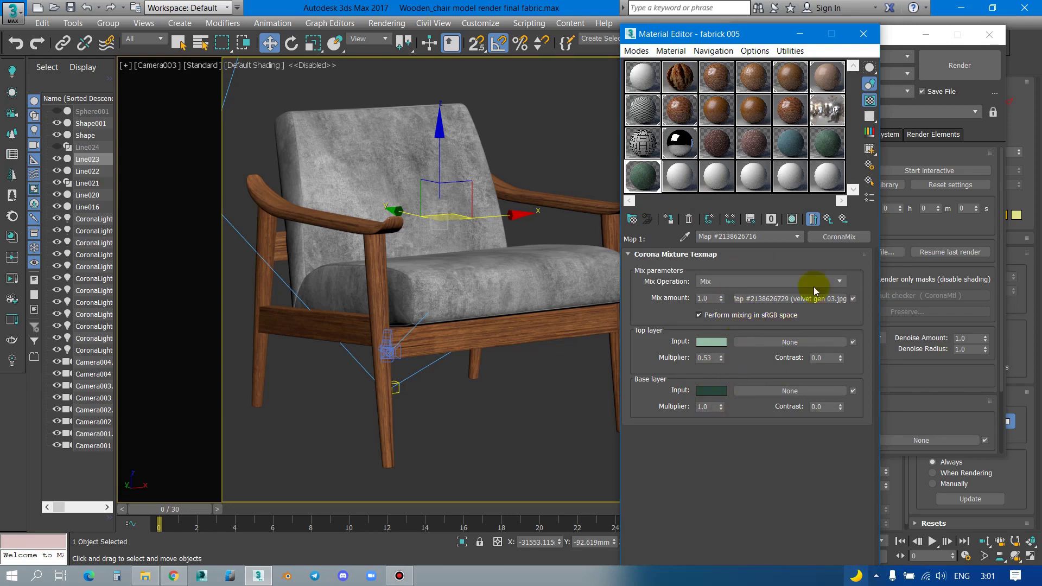
Step: Clear both the Front and Side map slots of the fabric falloff
{"action": "left_click", "coordinate": [827, 219]}
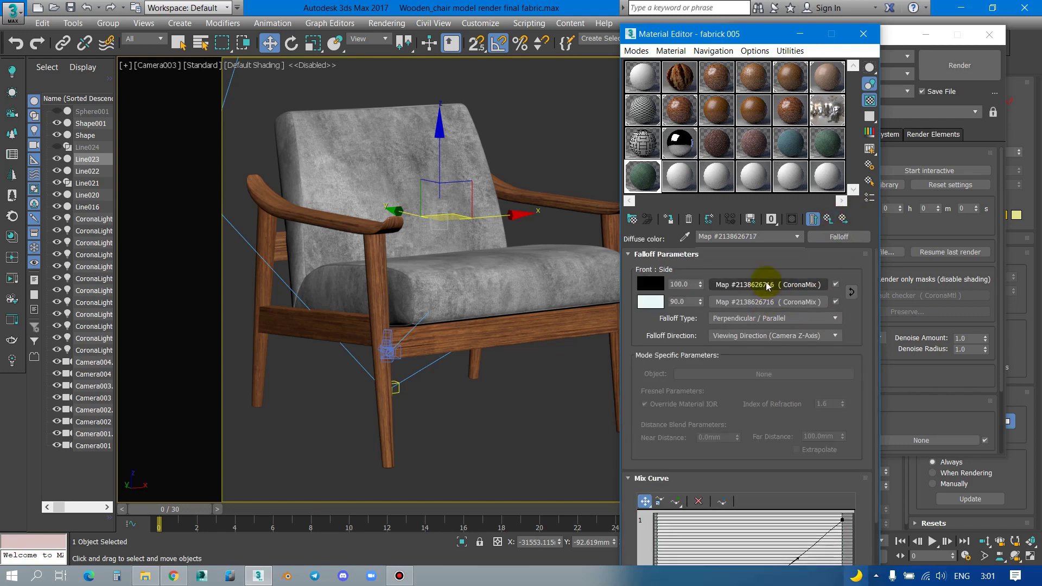
{"action": "right_click", "coordinate": [765, 284]}
{"action": "left_click", "coordinate": [775, 293]}
{"action": "right_click", "coordinate": [775, 303]}
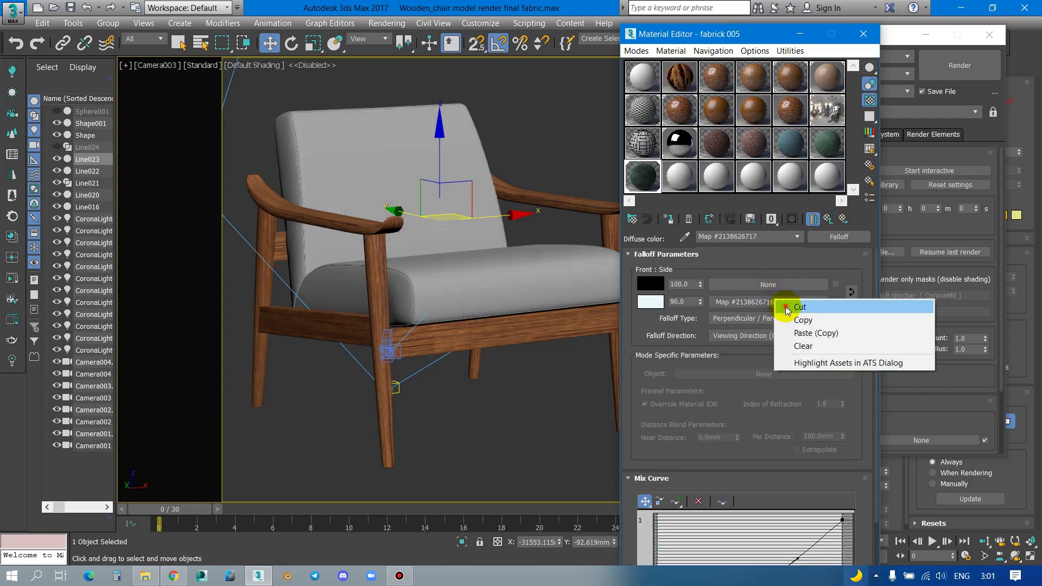
{"action": "left_click", "coordinate": [787, 313]}
Step: Assign a new Front map to the falloff: the velvet blue gen 02.jpg bitmap
{"action": "left_click", "coordinate": [775, 284]}
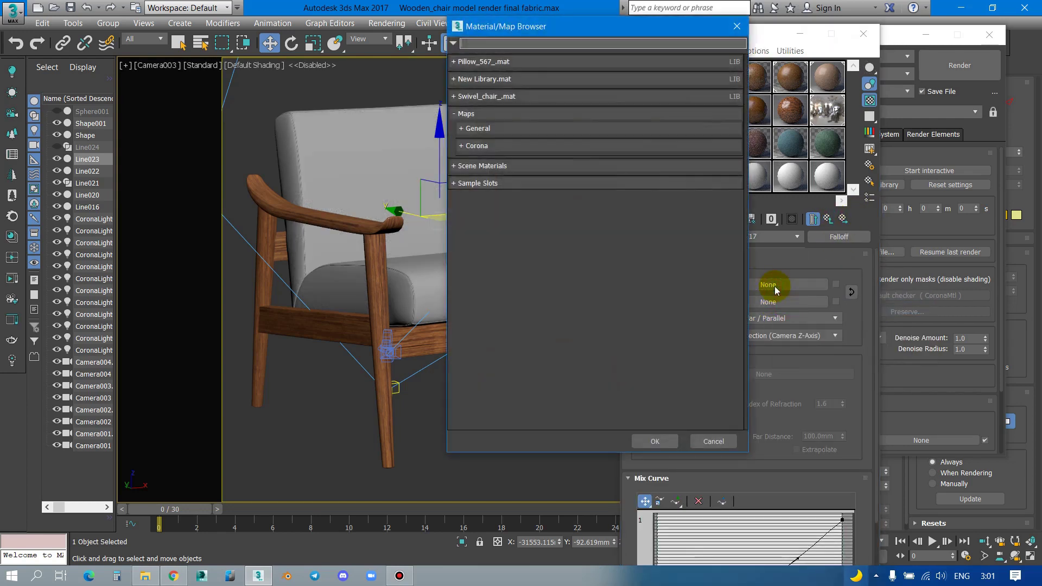
{"action": "left_click", "coordinate": [462, 146]}
{"action": "left_click", "coordinate": [461, 145]}
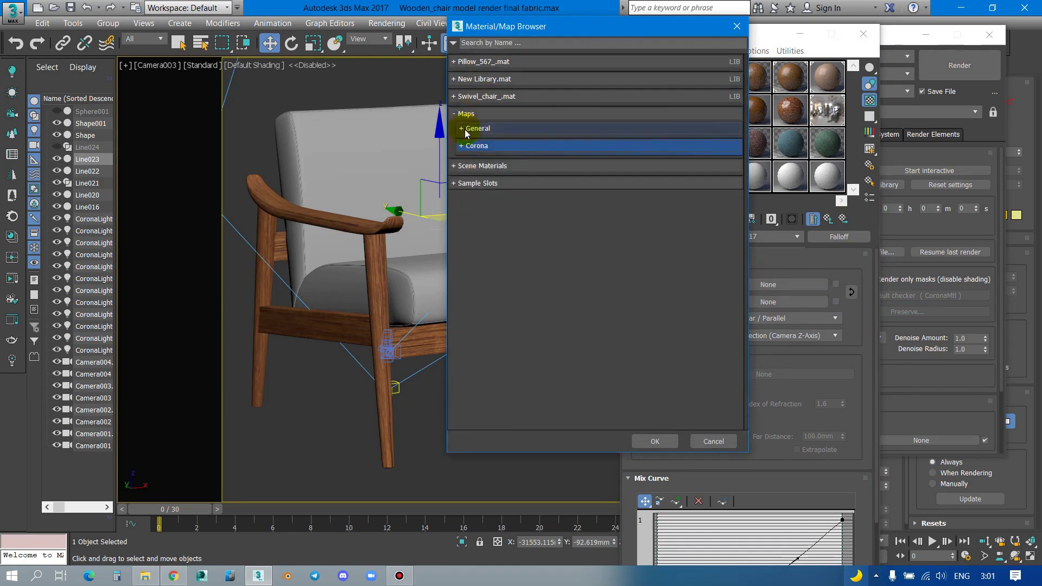
{"action": "key", "text": "Escape"}
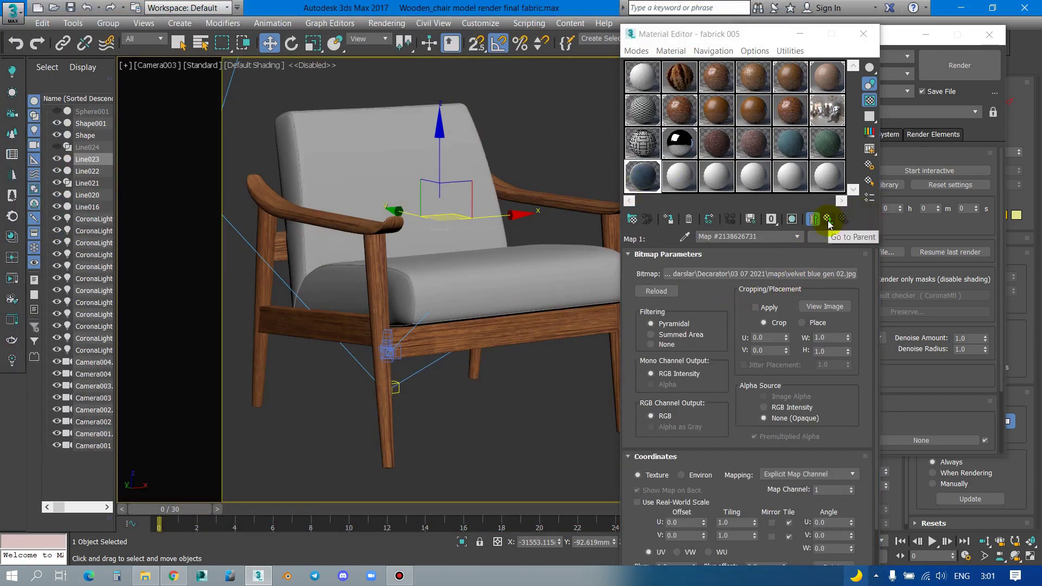
Step: Show the velvet bitmap in the viewport and set its U and V tiling to 3.0
{"action": "left_click", "coordinate": [792, 219]}
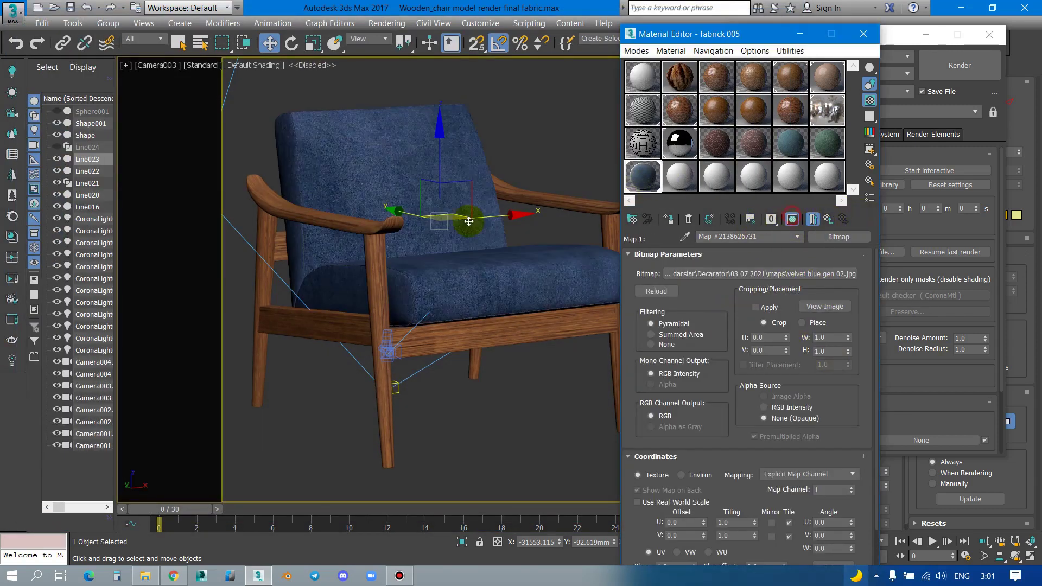
{"action": "scroll", "coordinate": [846, 419], "scroll_direction": "down", "scroll_amount": 2}
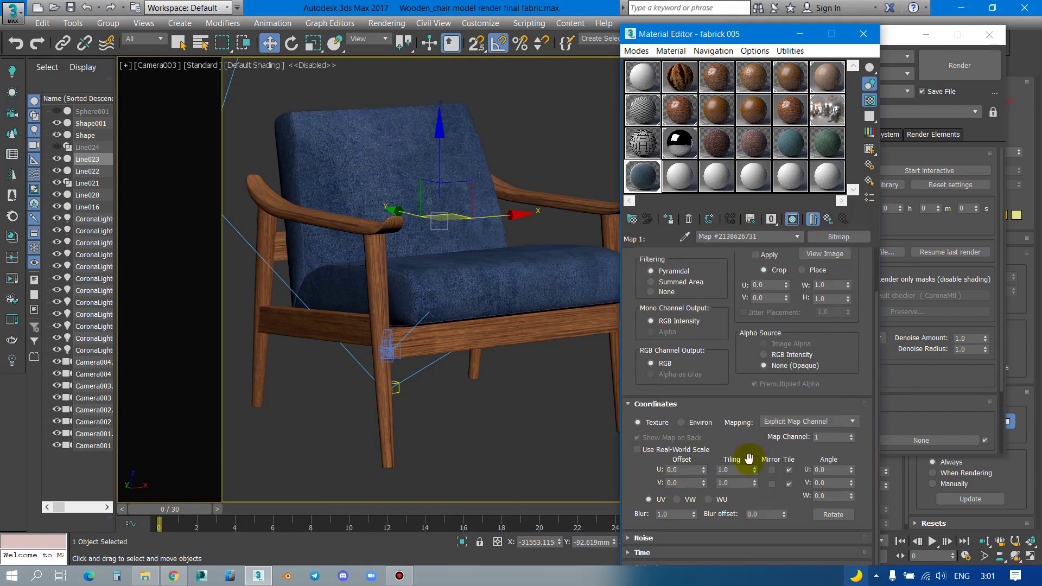
{"action": "double_click", "coordinate": [739, 470]}
{"action": "type", "text": "3"}
{"action": "key", "text": "Return"}
{"action": "type", "text": "3"}
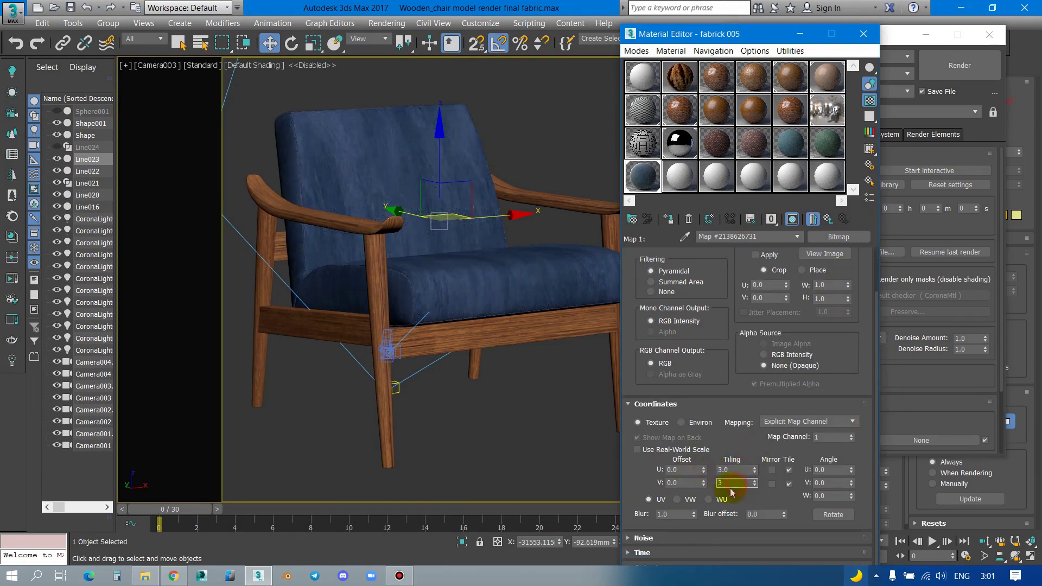
{"action": "double_click", "coordinate": [728, 482]}
{"action": "type", "text": "3"}
{"action": "key", "text": "Return"}
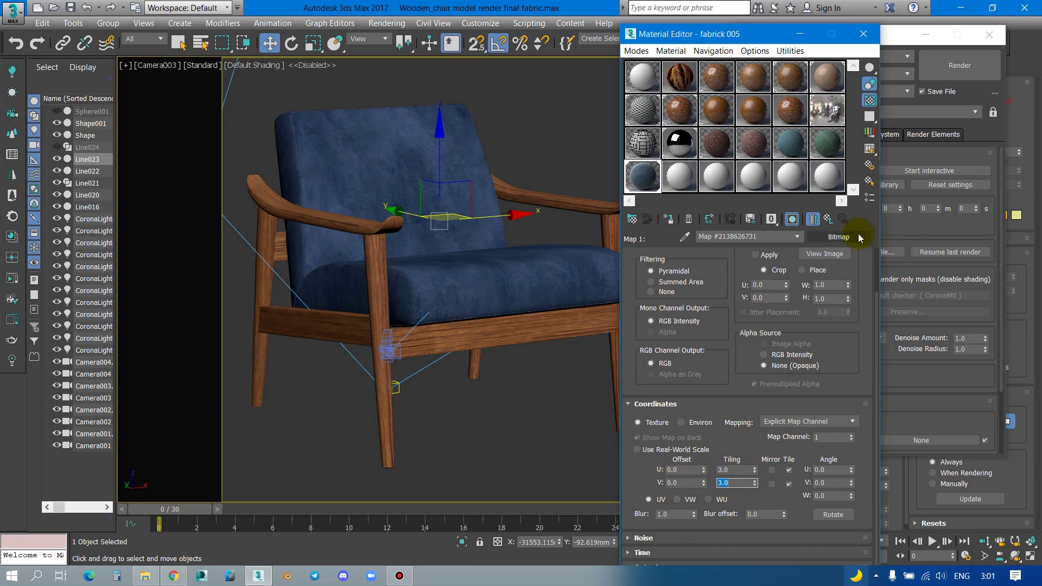
Step: Instance the velvet Front map into the falloff's Side slot and copy it for reuse
{"action": "left_click", "coordinate": [828, 219]}
{"action": "scroll", "coordinate": [854, 261], "scroll_direction": "up", "scroll_amount": 2}
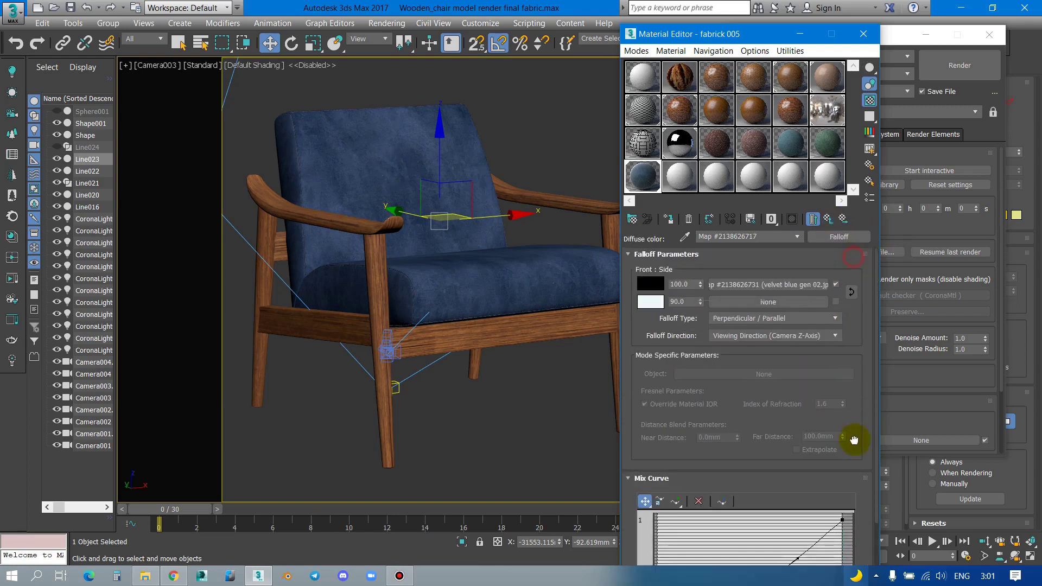
{"action": "left_click_drag", "start_coordinate": [771, 284], "coordinate": [773, 304]}
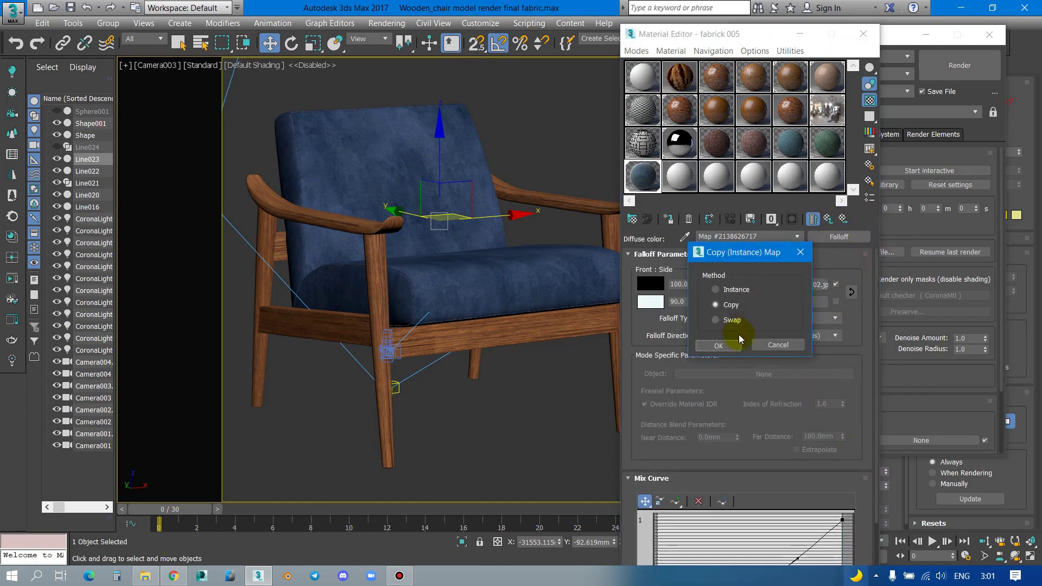
{"action": "left_click", "coordinate": [738, 290]}
{"action": "left_click", "coordinate": [718, 346]}
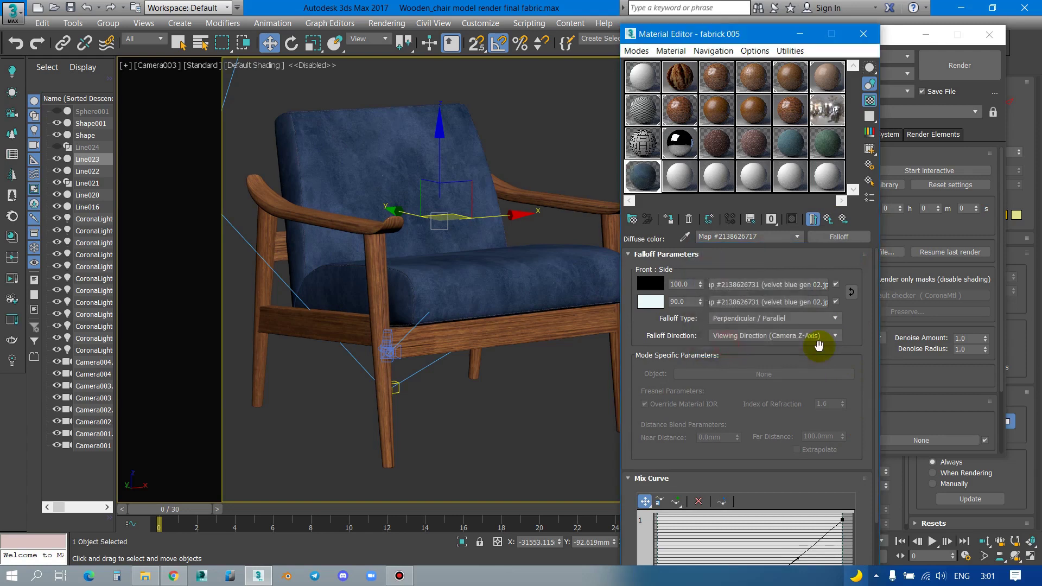
{"action": "right_click", "coordinate": [788, 285]}
{"action": "left_click", "coordinate": [817, 304]}
{"action": "left_click", "coordinate": [830, 220]}
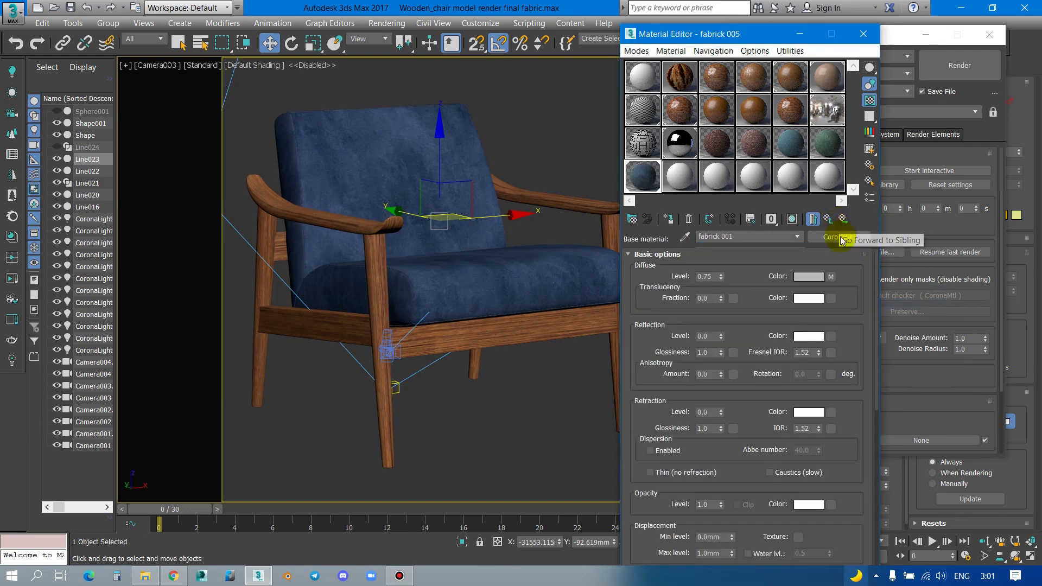
Step: Paste the velvet map as an instance into Front and Side of Material #12's diffuse falloff
{"action": "left_click", "coordinate": [830, 219]}
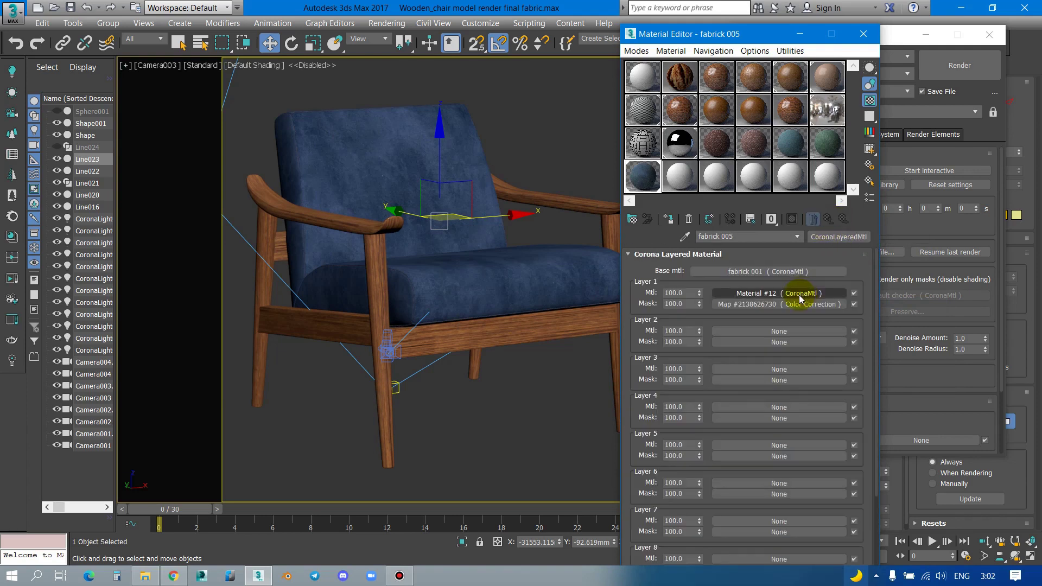
{"action": "left_click", "coordinate": [799, 295]}
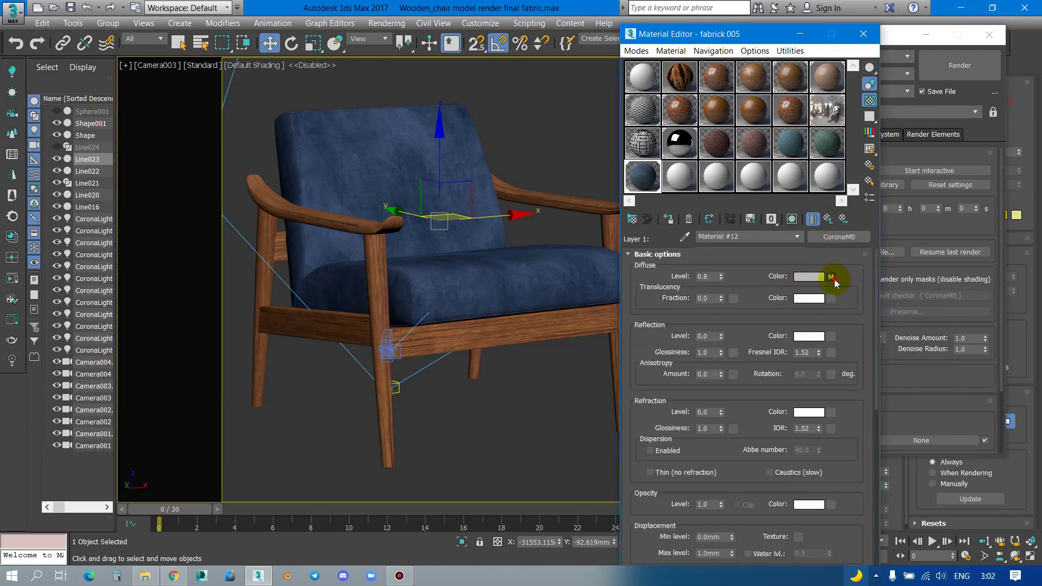
{"action": "left_click", "coordinate": [830, 282]}
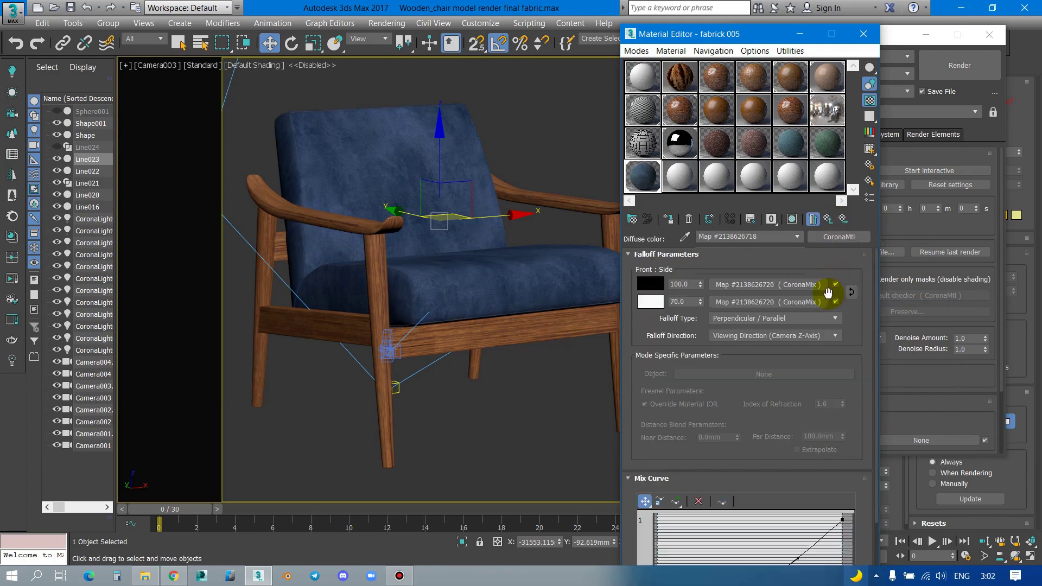
{"action": "right_click", "coordinate": [796, 286]}
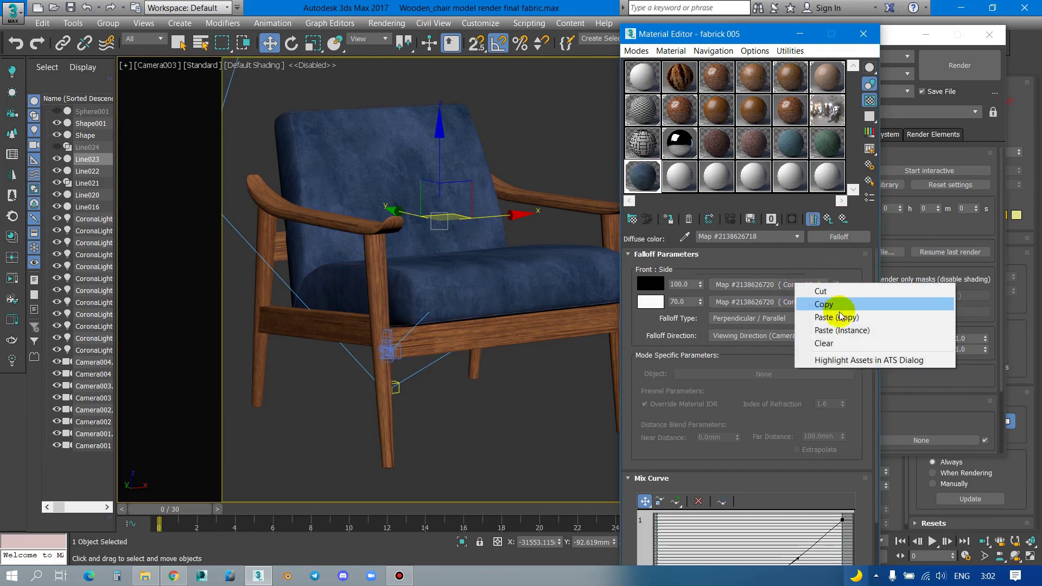
{"action": "left_click", "coordinate": [842, 330]}
{"action": "right_click", "coordinate": [806, 307]}
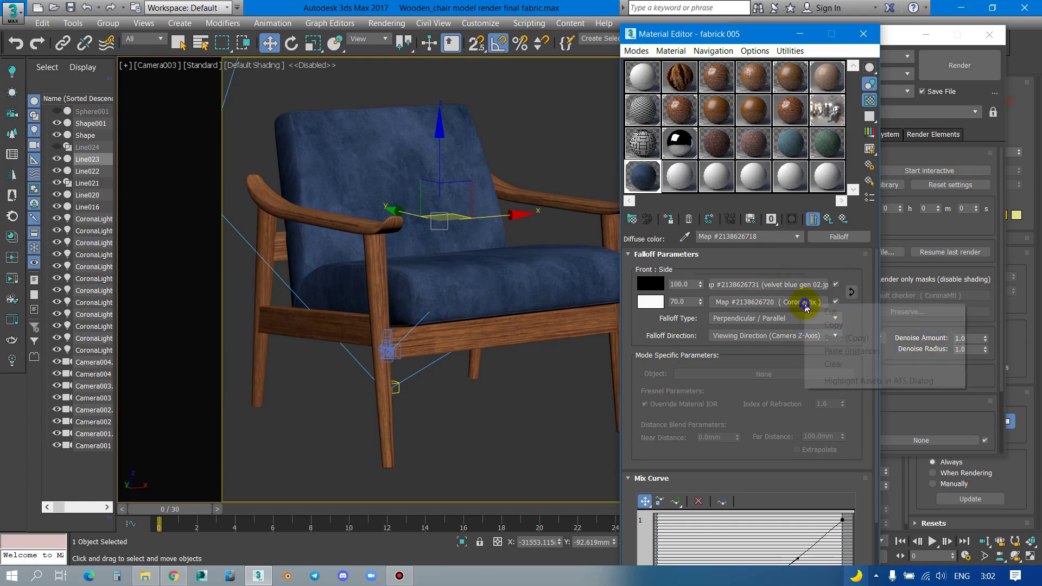
{"action": "left_click", "coordinate": [845, 350]}
{"action": "double_click", "coordinate": [638, 188]}
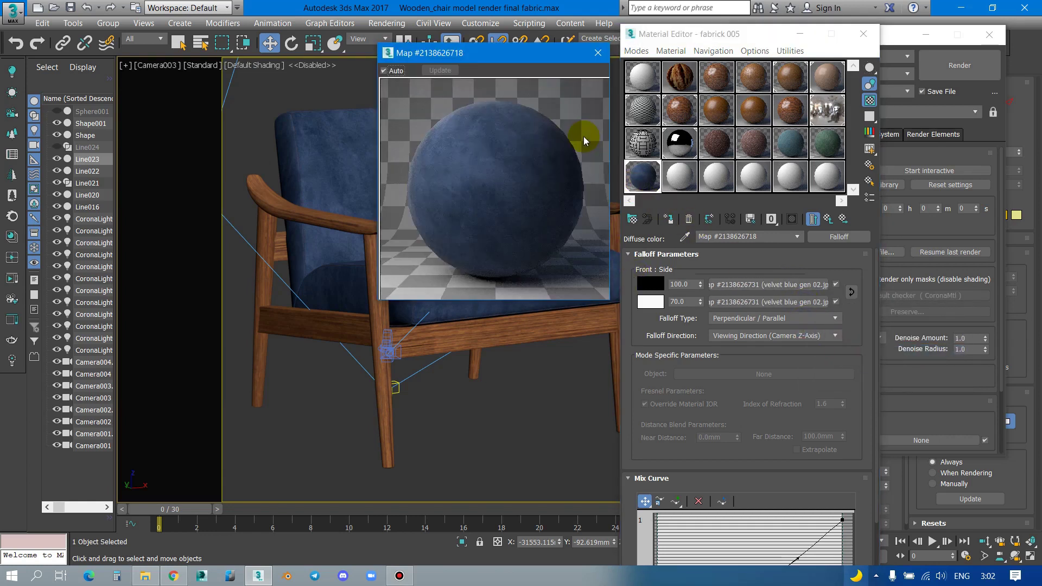
{"action": "left_click", "coordinate": [591, 53]}
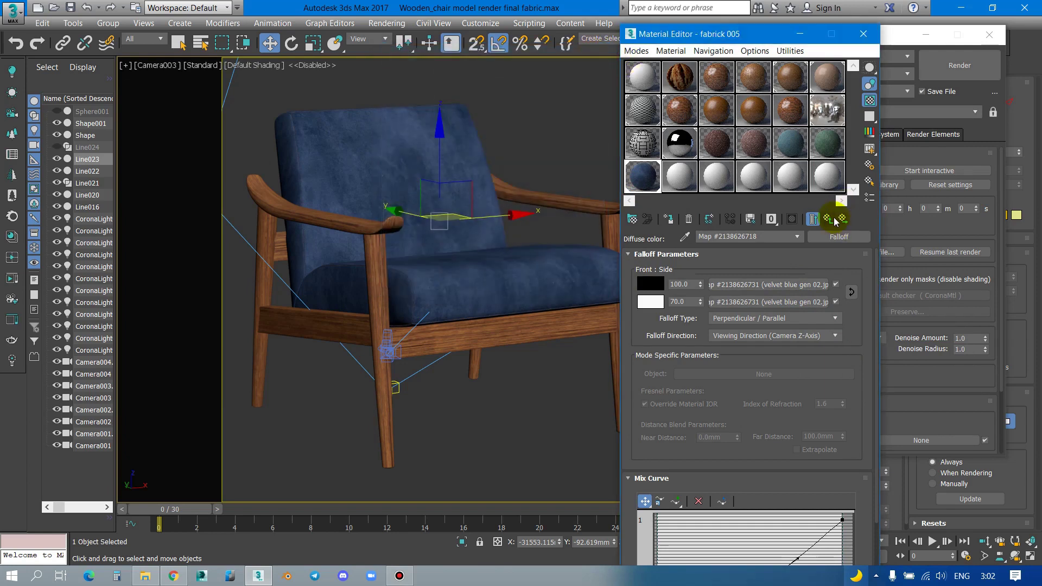
{"action": "left_click", "coordinate": [828, 219]}
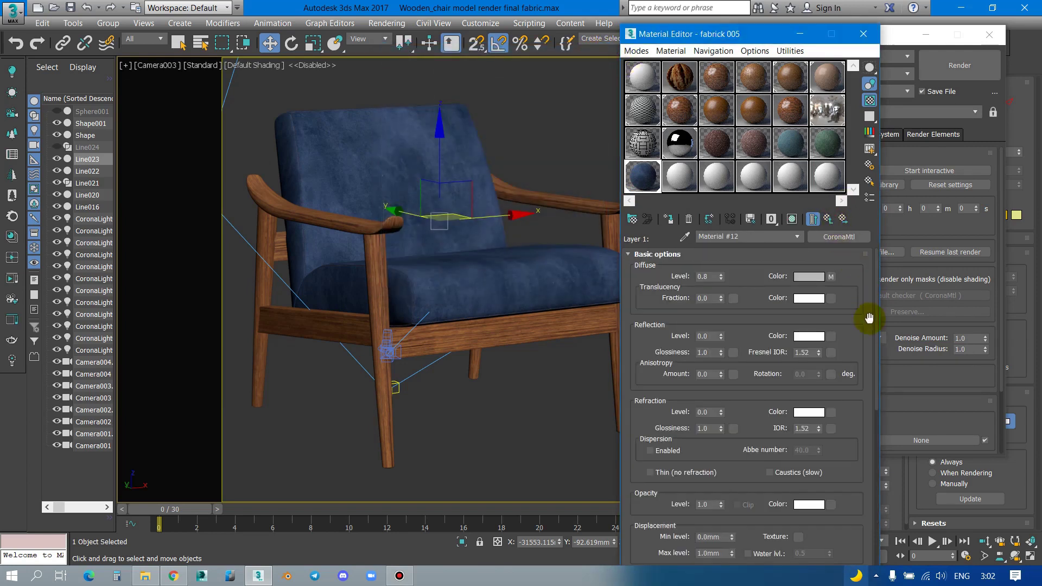
Step: Open Material #12's bump map and inspect its bitmap image
{"action": "scroll", "coordinate": [860, 429], "scroll_direction": "down", "scroll_amount": 5}
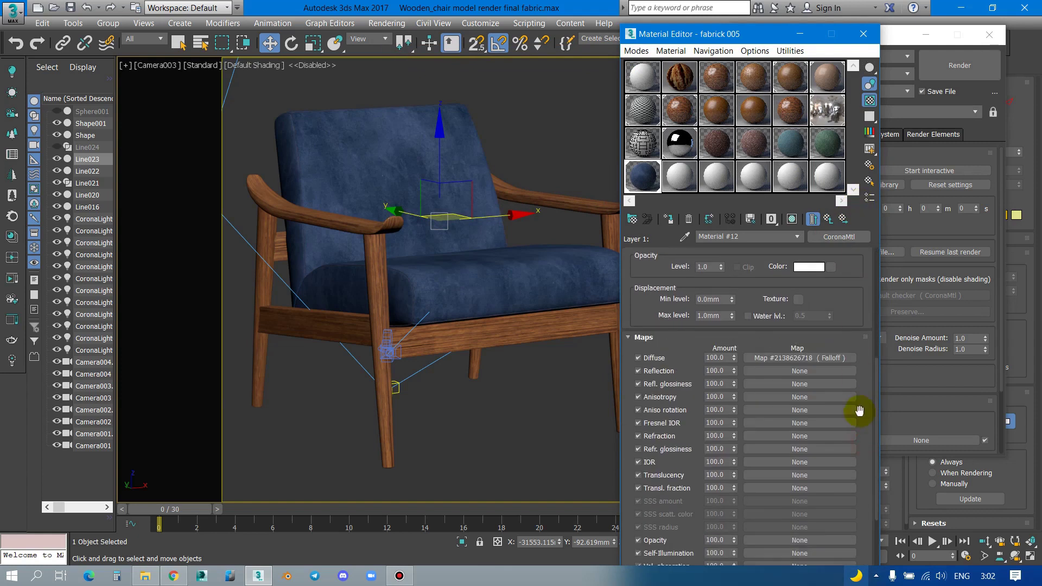
{"action": "scroll", "coordinate": [867, 402], "scroll_direction": "down", "scroll_amount": 3}
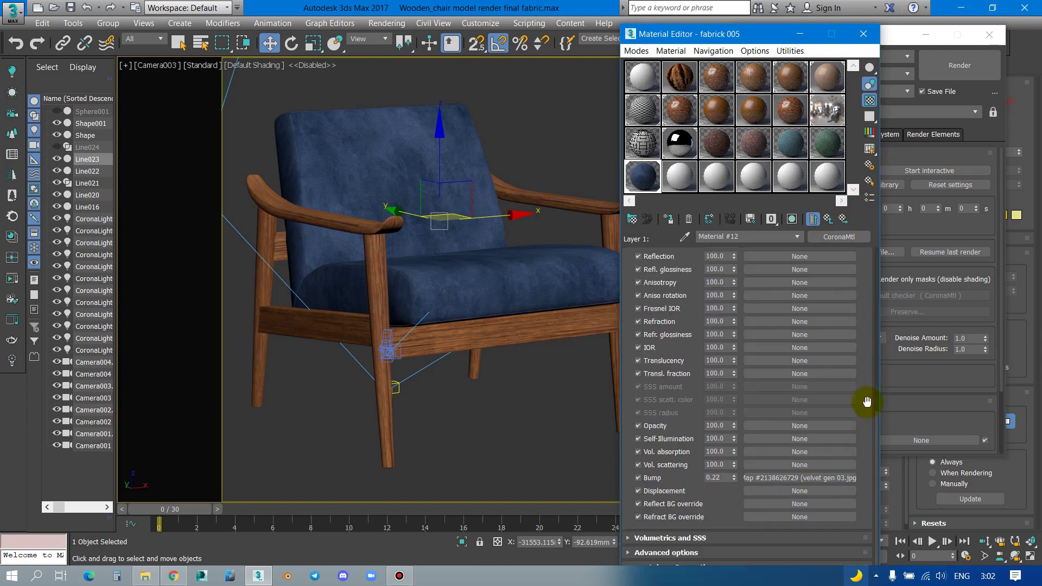
{"action": "left_click", "coordinate": [840, 476]}
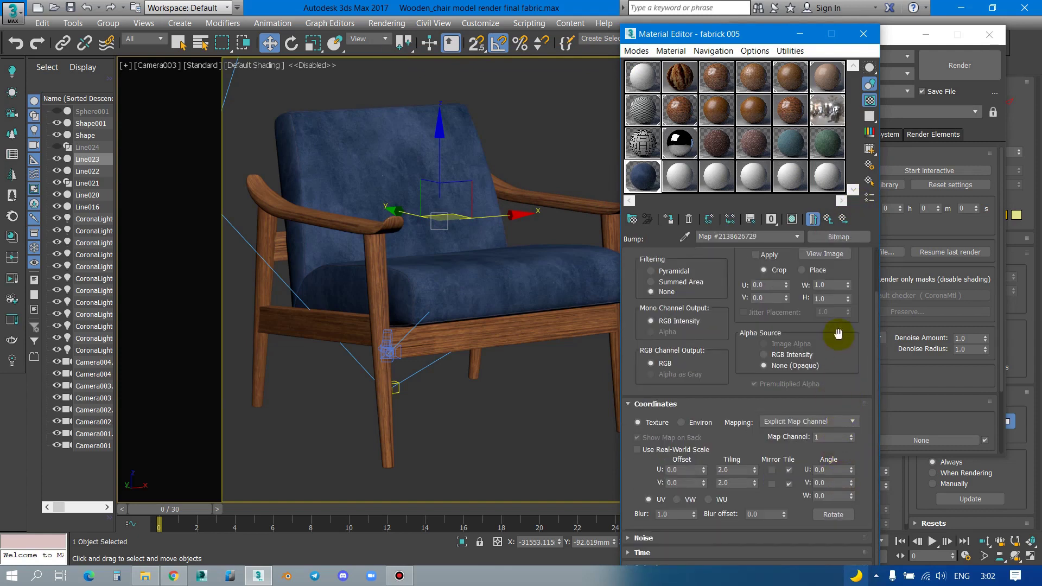
{"action": "scroll", "coordinate": [843, 488], "scroll_direction": "up", "scroll_amount": 2}
{"action": "left_click", "coordinate": [836, 305]}
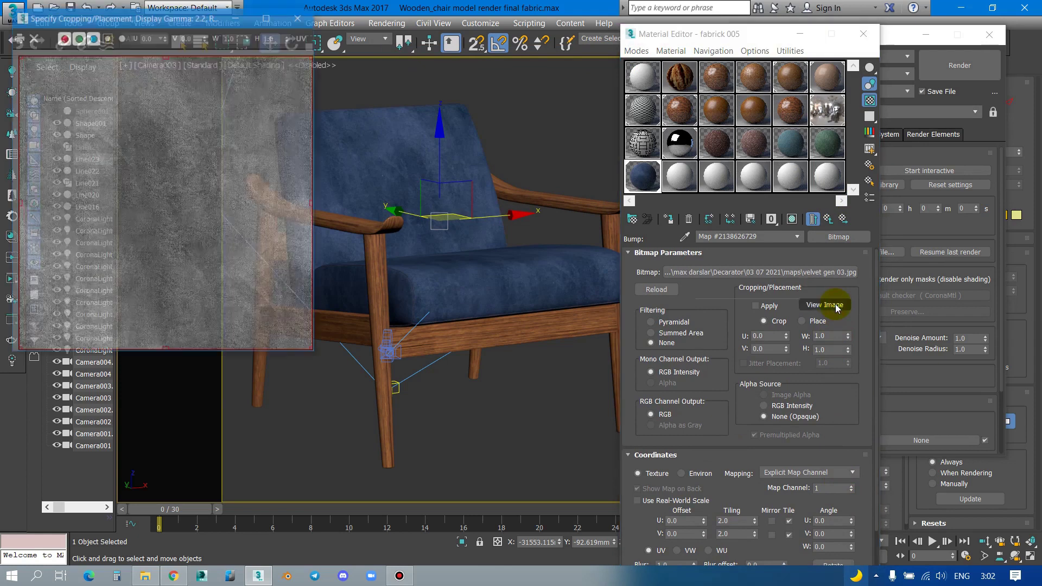
{"action": "left_click", "coordinate": [292, 23]}
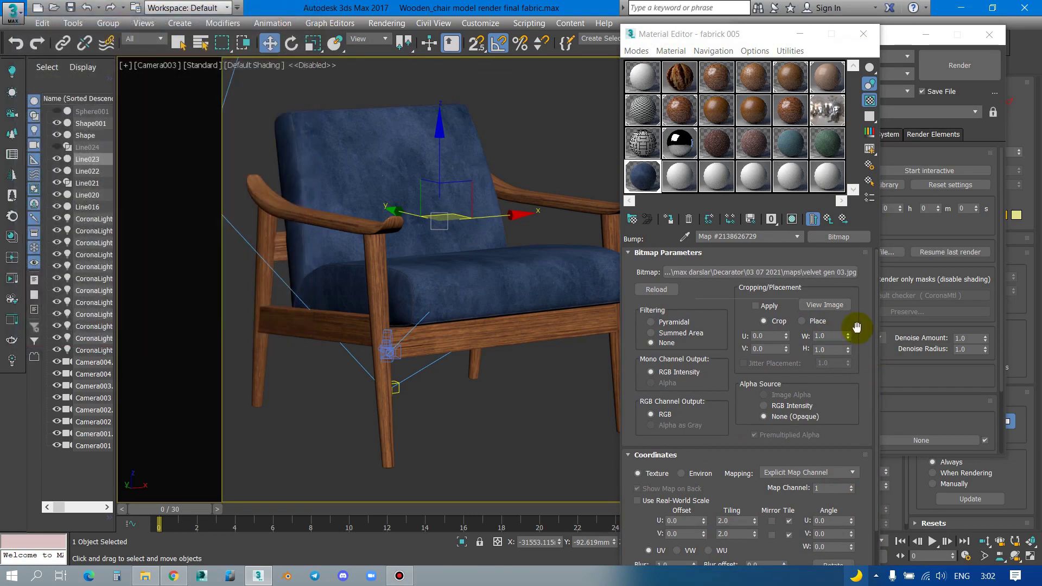
{"action": "scroll", "coordinate": [851, 348], "scroll_direction": "down", "scroll_amount": 2}
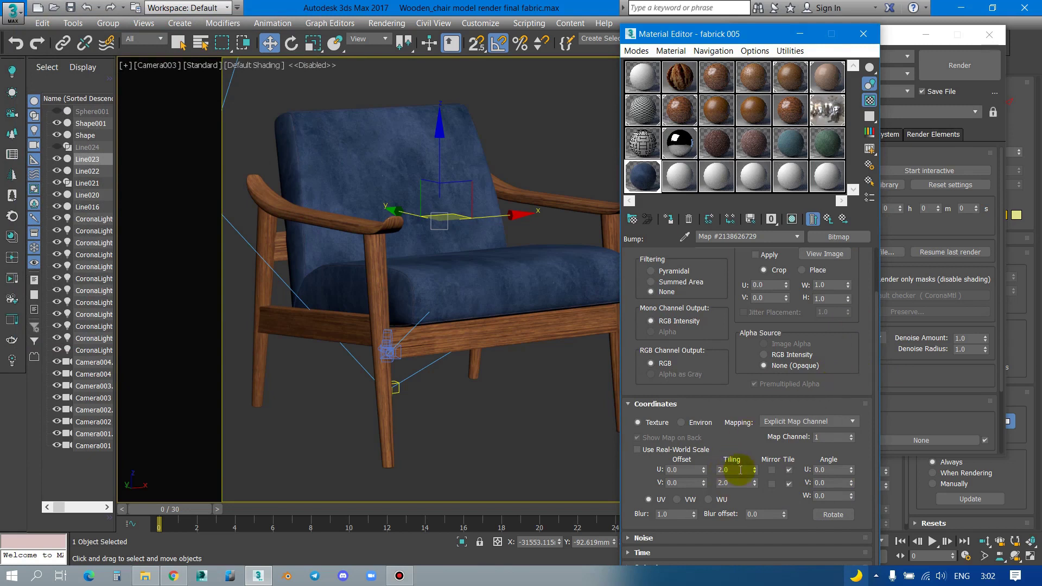
Step: Step from the front and side velvet bitmaps through to the bump bitmap's settings
{"action": "left_click", "coordinate": [833, 222]}
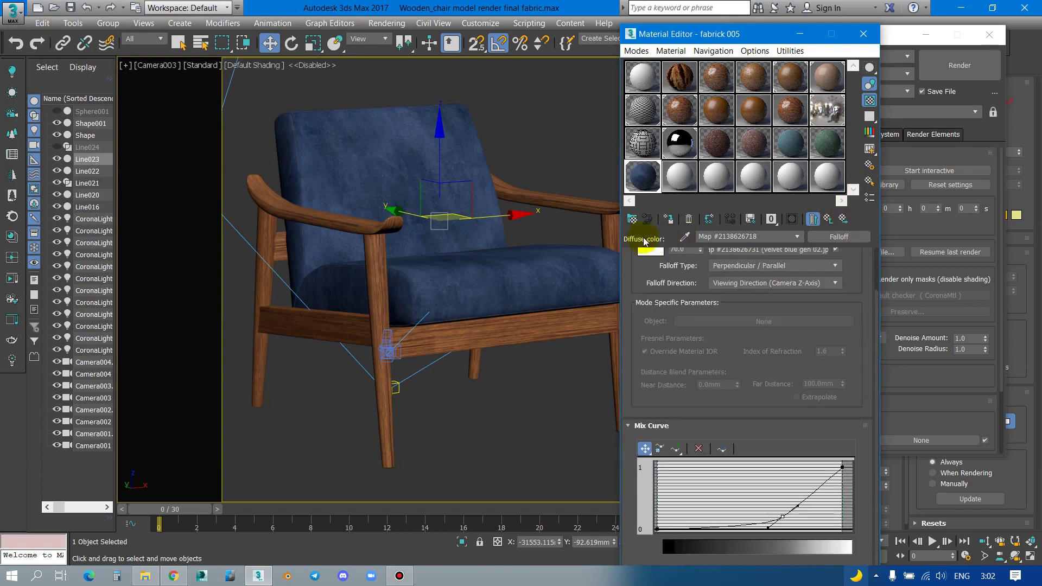
{"action": "left_click_drag", "start_coordinate": [864, 261], "coordinate": [847, 426]}
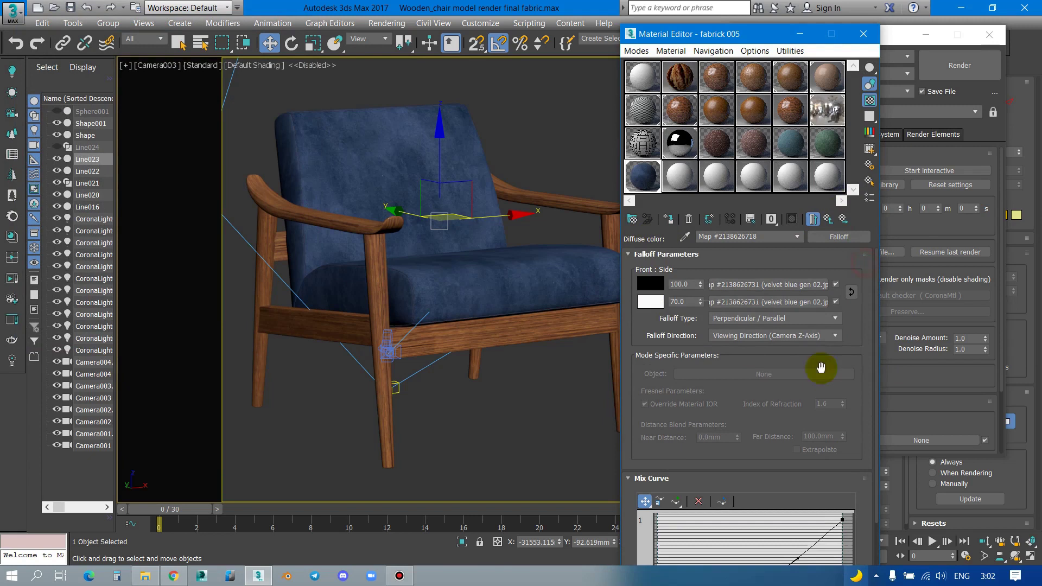
{"action": "left_click", "coordinate": [798, 292]}
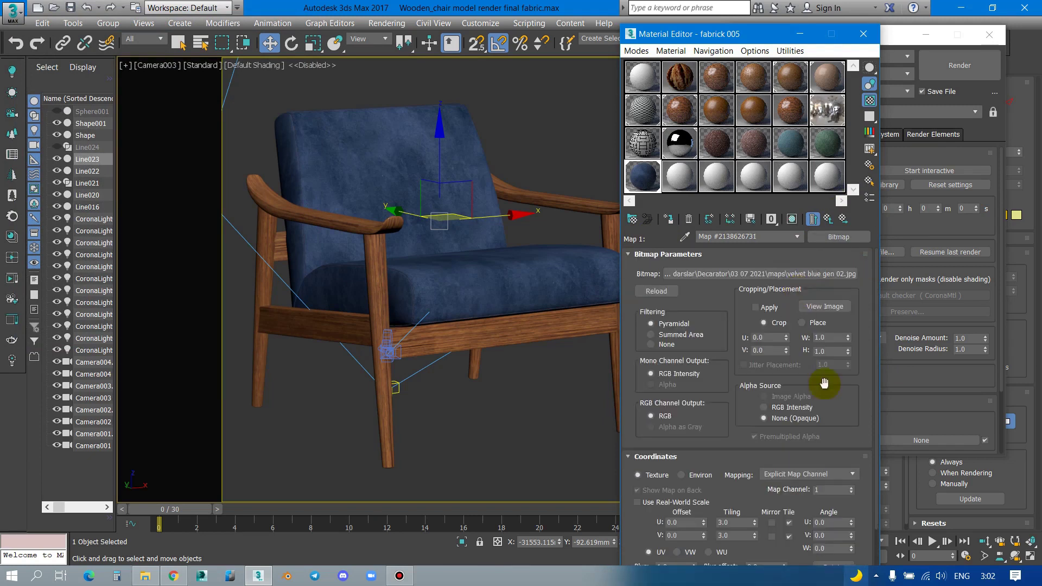
{"action": "left_click_drag", "start_coordinate": [855, 424], "coordinate": [856, 324]}
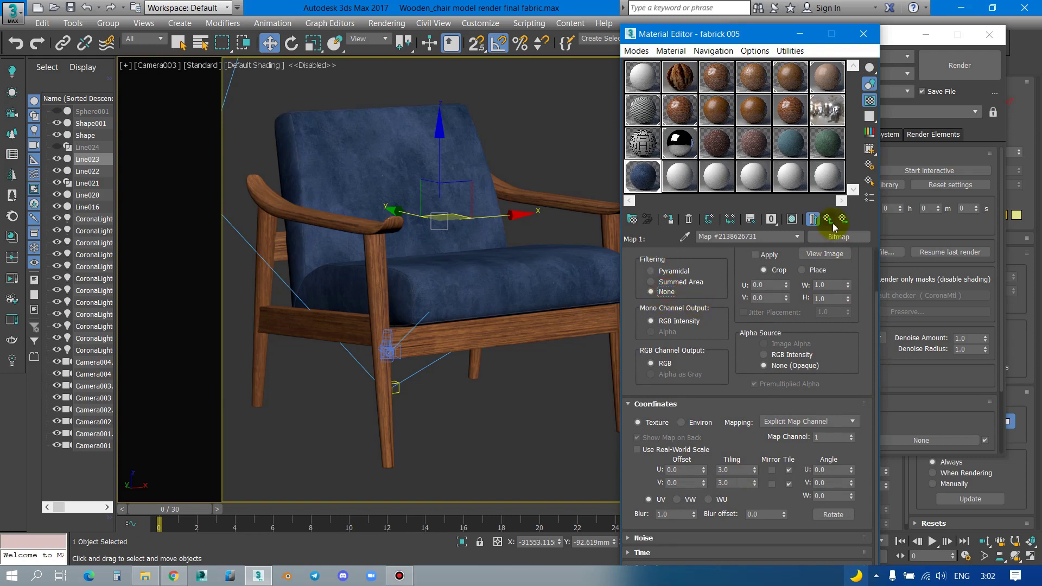
{"action": "left_click", "coordinate": [838, 223]}
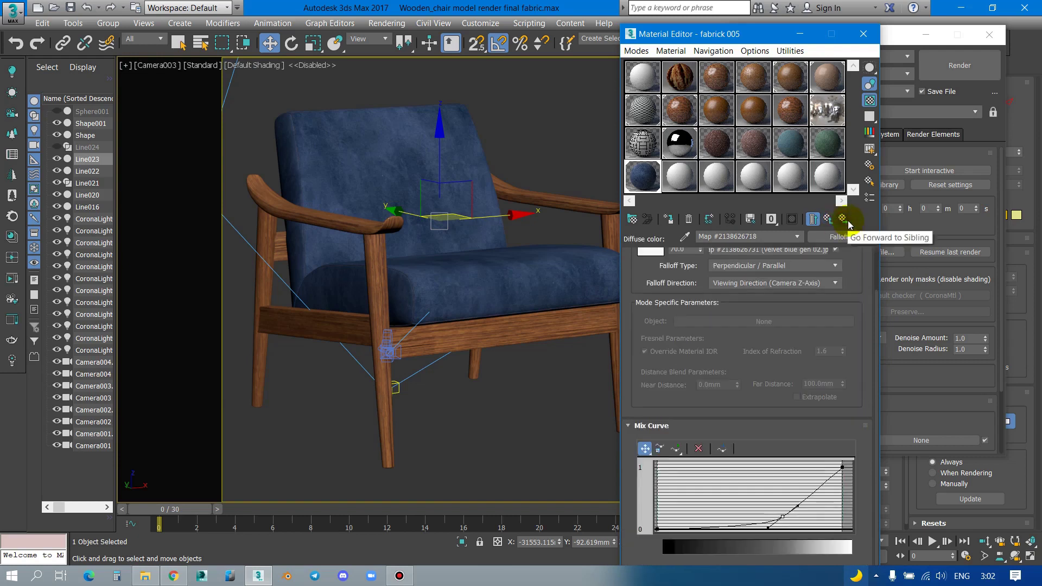
{"action": "left_click", "coordinate": [843, 220]}
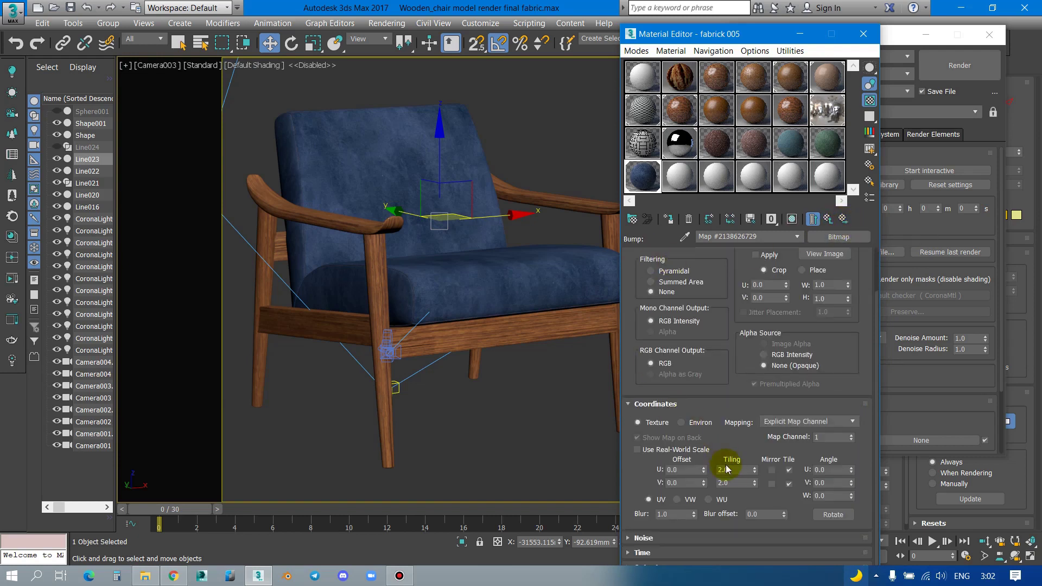
Step: Set the bump bitmap tiling to 3.0 in U and V, then start an interactive render
{"action": "type", "text": "3"}
{"action": "left_click", "coordinate": [728, 483]}
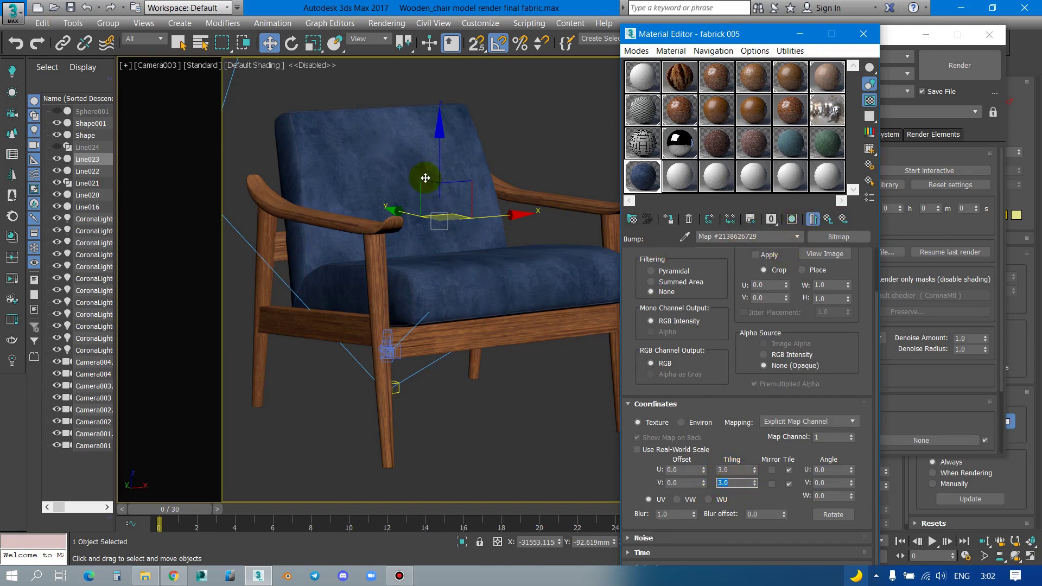
{"action": "left_click", "coordinate": [792, 219]}
{"action": "left_click", "coordinate": [794, 219]}
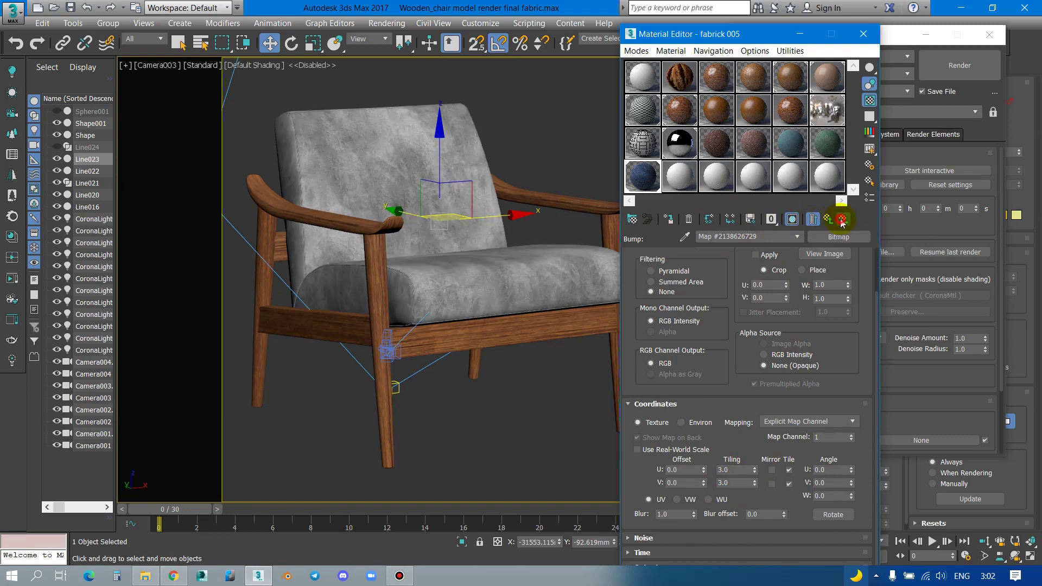
{"action": "left_click", "coordinate": [828, 219]}
{"action": "left_click", "coordinate": [810, 251]}
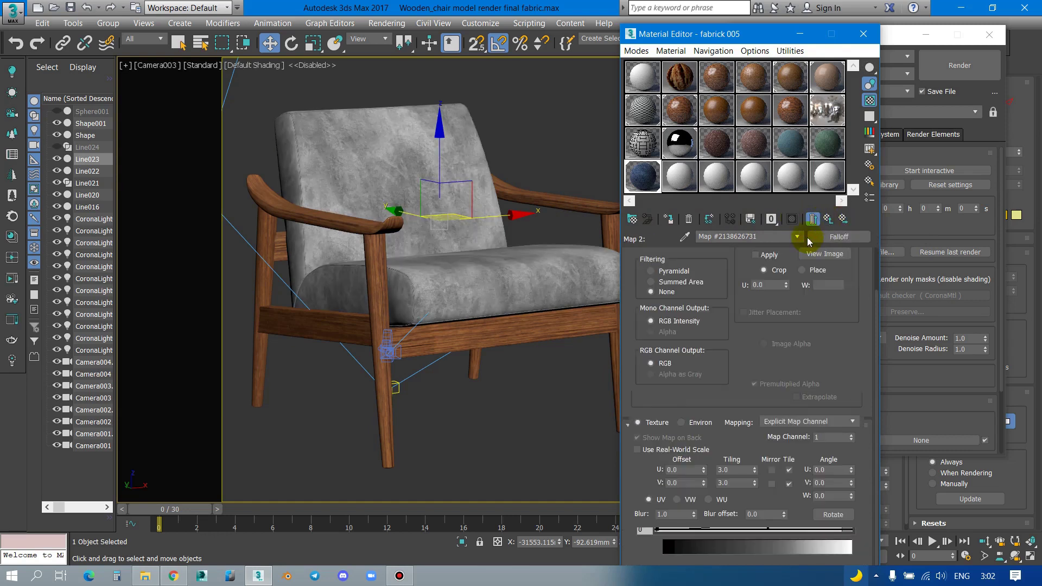
{"action": "left_click", "coordinate": [793, 218]}
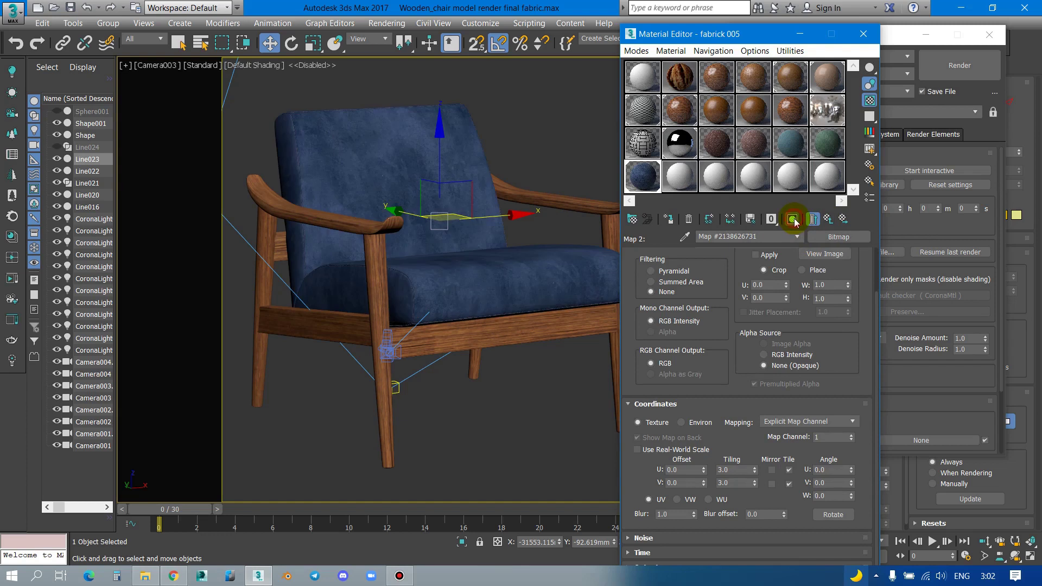
{"action": "left_click", "coordinate": [827, 219]}
{"action": "left_click", "coordinate": [926, 169]}
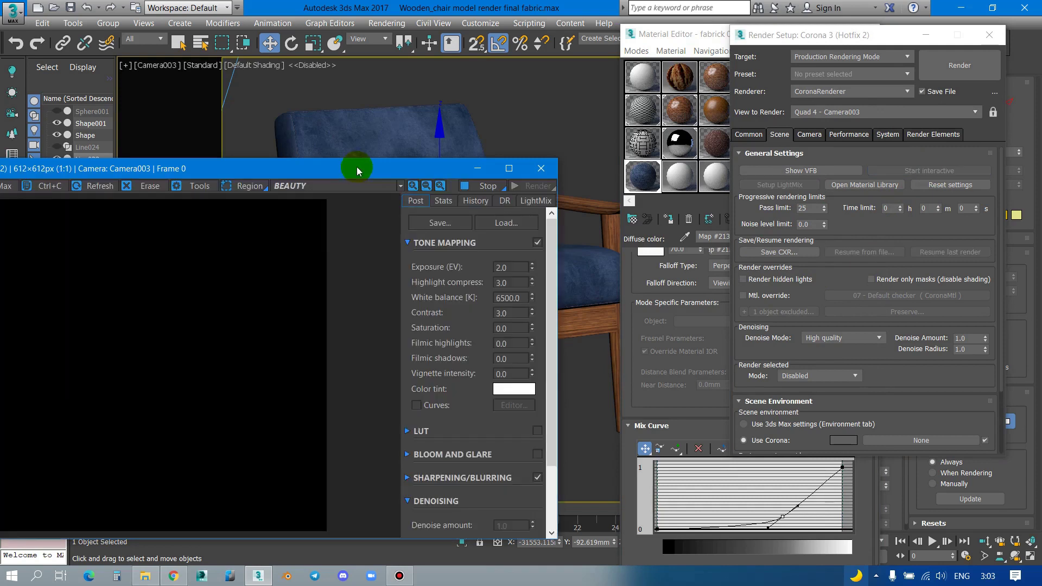
{"action": "mouse_move", "coordinate": [356, 167]}
{"action": "left_mouse_down"}
{"action": "mouse_move", "coordinate": [583, 60]}
{"action": "mouse_move", "coordinate": [575, 0]}
{"action": "left_mouse_up"}
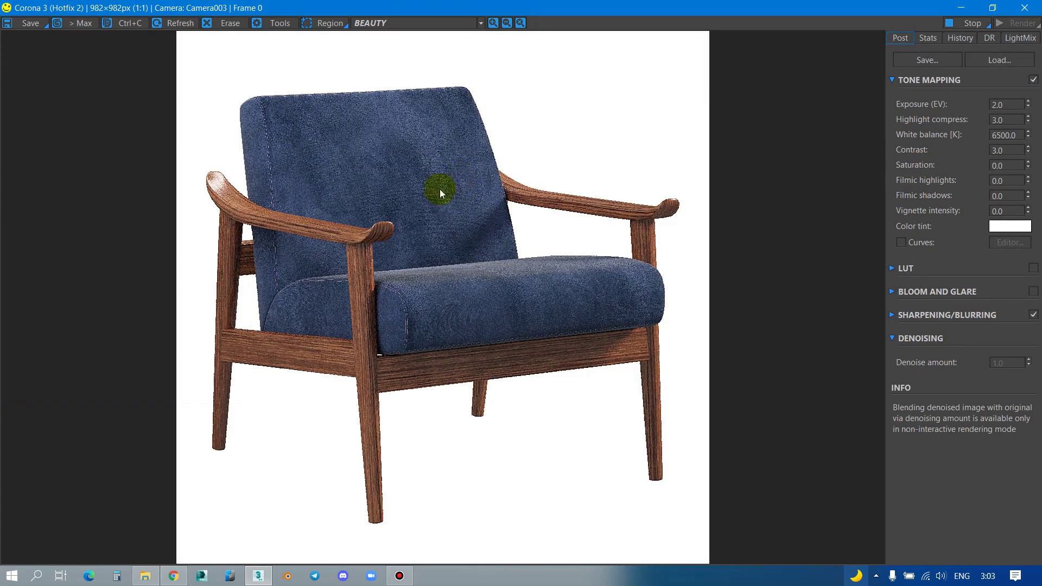
{"action": "scroll", "coordinate": [412, 170], "scroll_direction": "up", "scroll_amount": 2}
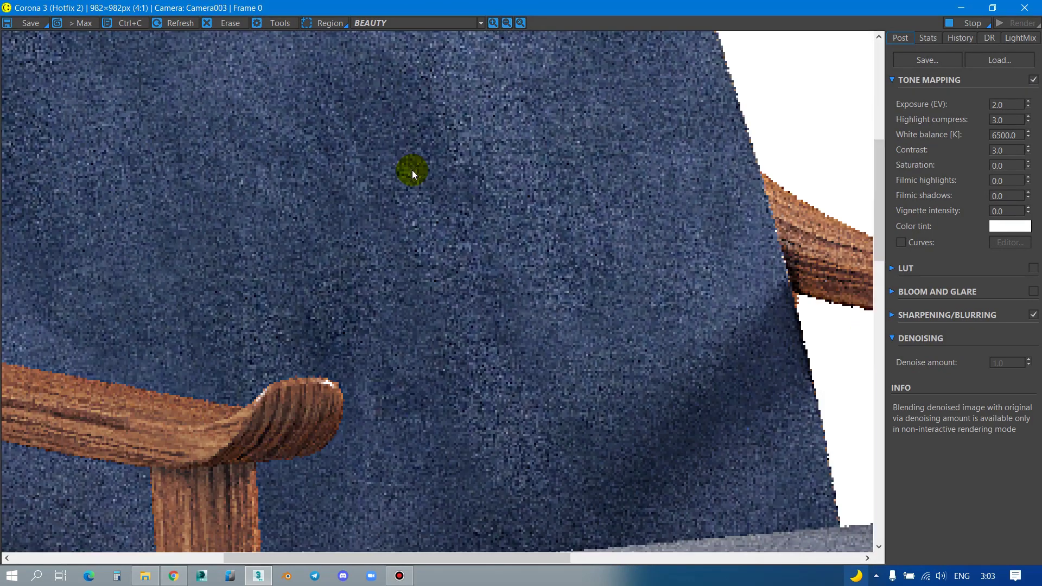
{"action": "scroll", "coordinate": [423, 199], "scroll_direction": "down", "scroll_amount": 1}
{"action": "scroll", "coordinate": [425, 201], "scroll_direction": "down", "scroll_amount": 1}
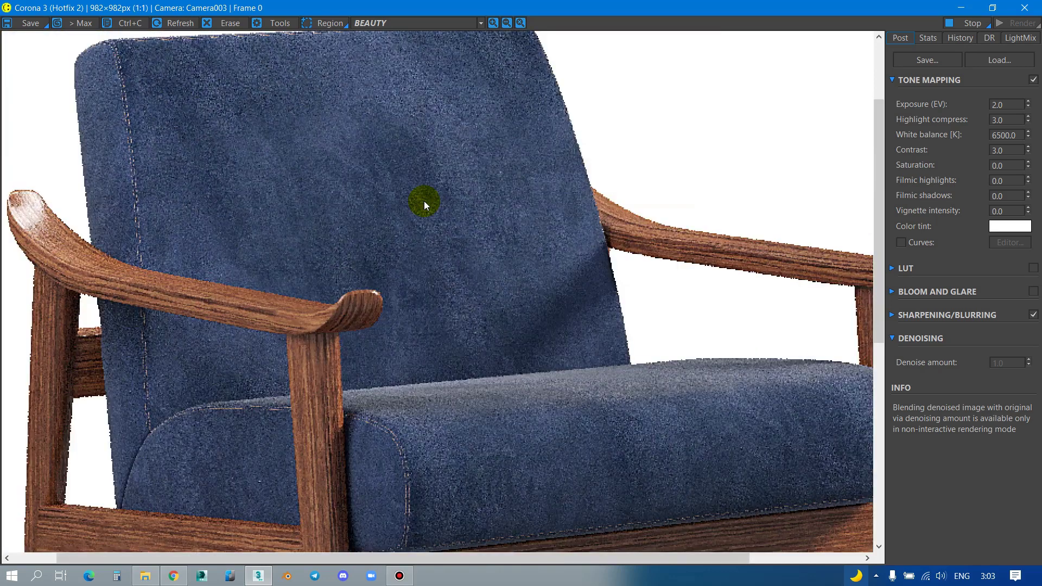
{"action": "scroll", "coordinate": [425, 201], "scroll_direction": "down", "scroll_amount": 1}
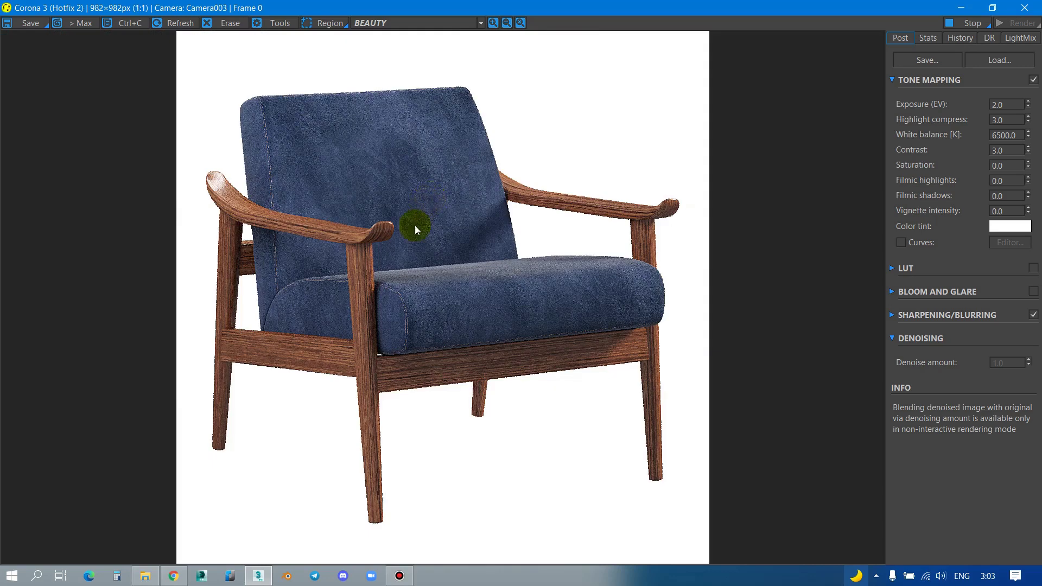
{"action": "scroll", "coordinate": [395, 315], "scroll_direction": "up", "scroll_amount": 1}
{"action": "scroll", "coordinate": [481, 251], "scroll_direction": "up", "scroll_amount": 2}
{"action": "scroll", "coordinate": [491, 294], "scroll_direction": "down", "scroll_amount": 1}
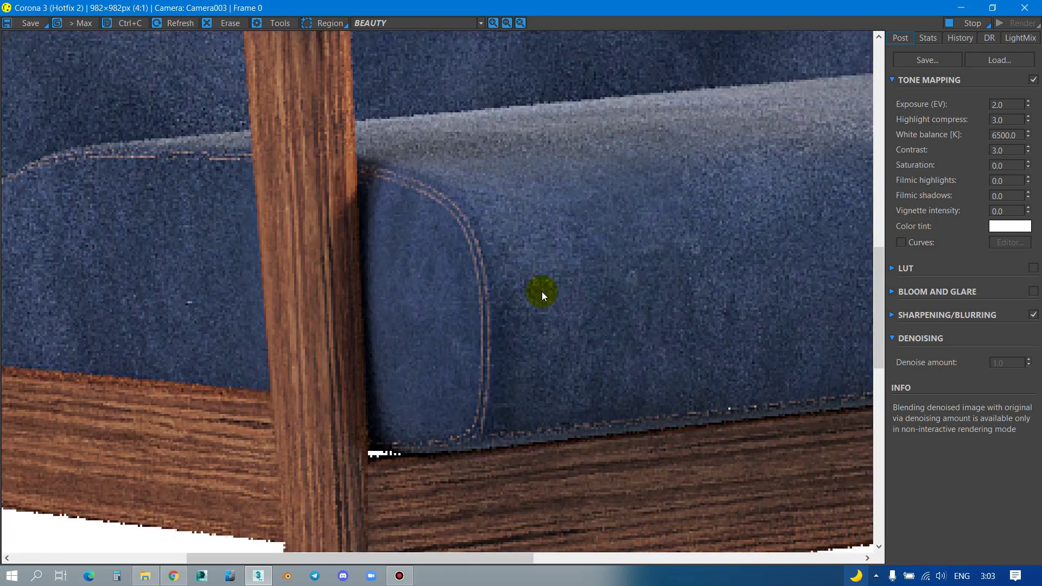
{"action": "scroll", "coordinate": [475, 307], "scroll_direction": "down", "scroll_amount": 1}
{"action": "scroll", "coordinate": [477, 234], "scroll_direction": "down", "scroll_amount": 1}
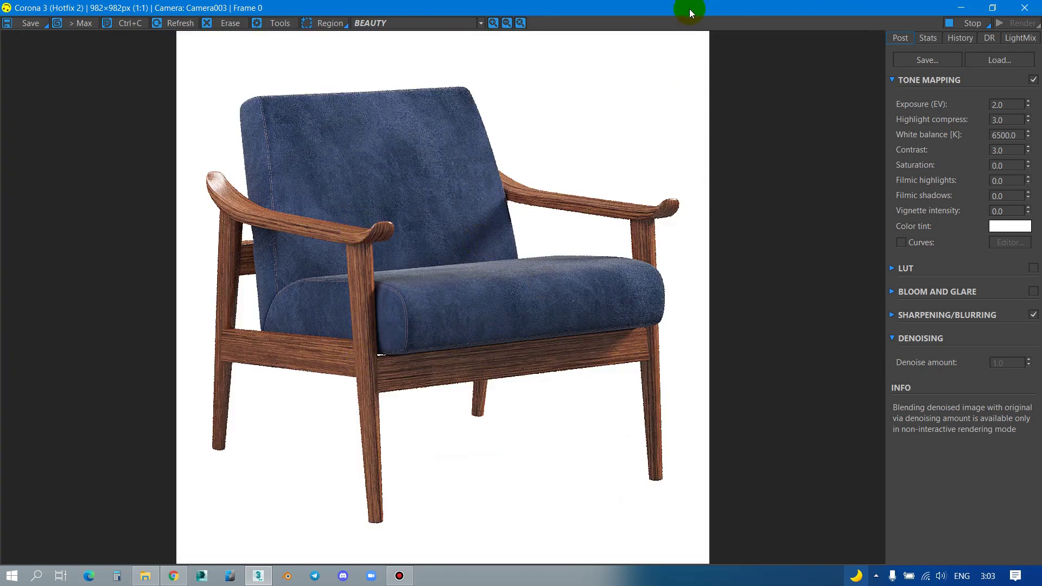
{"action": "left_click_drag", "start_coordinate": [685, 15], "coordinate": [279, 146]}
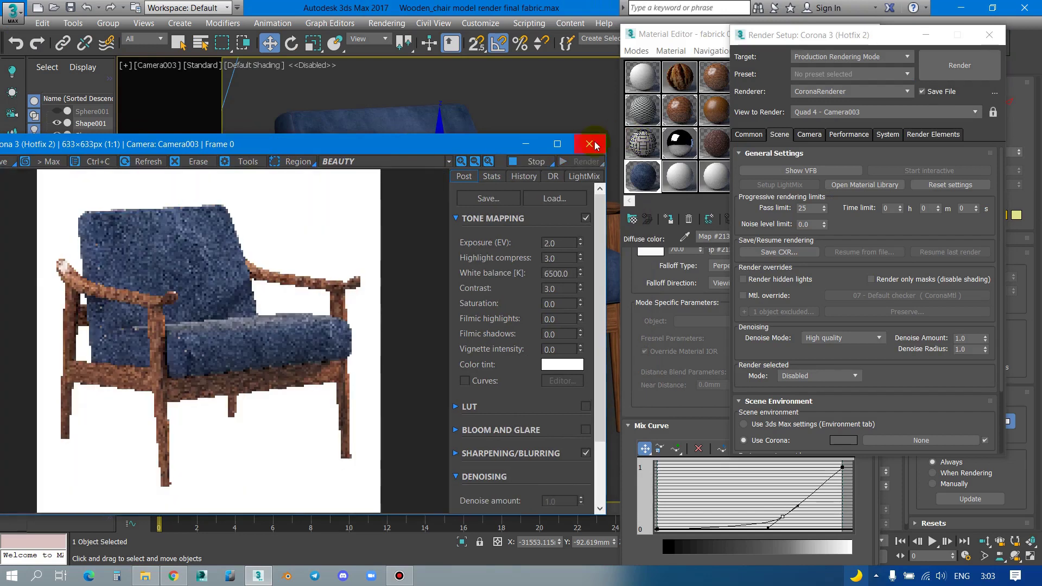
{"action": "left_click", "coordinate": [661, 143]}
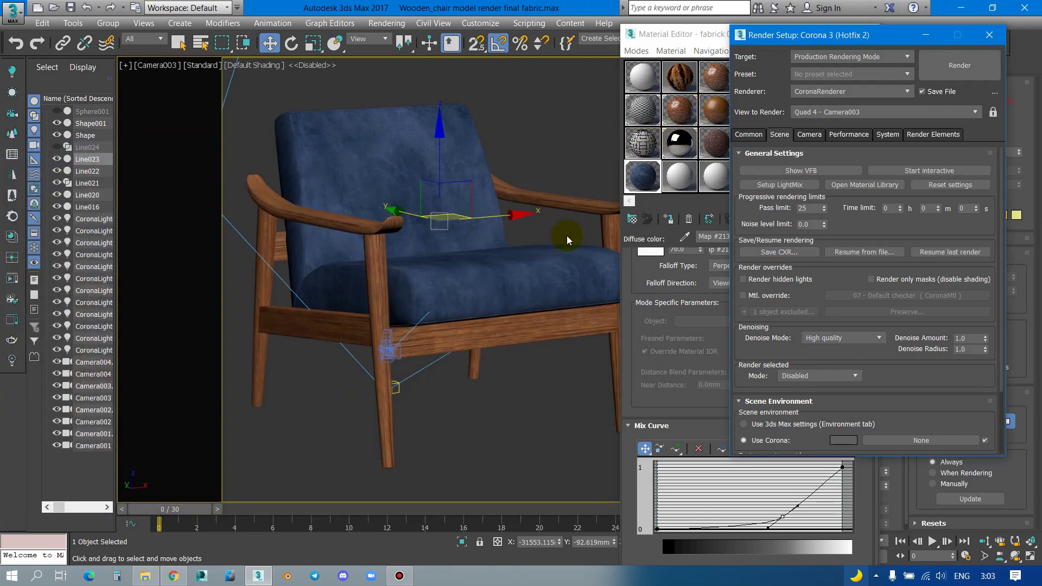
Step: Select Shape001 and load the unused 20 - Default material from an empty sample slot
{"action": "left_click", "coordinate": [678, 33]}
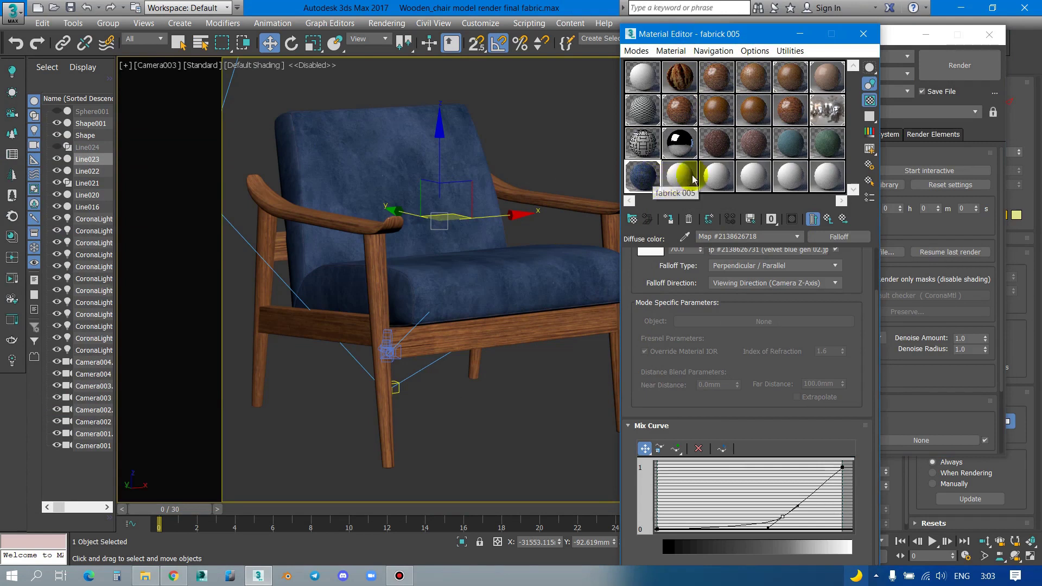
{"action": "left_click", "coordinate": [409, 279]}
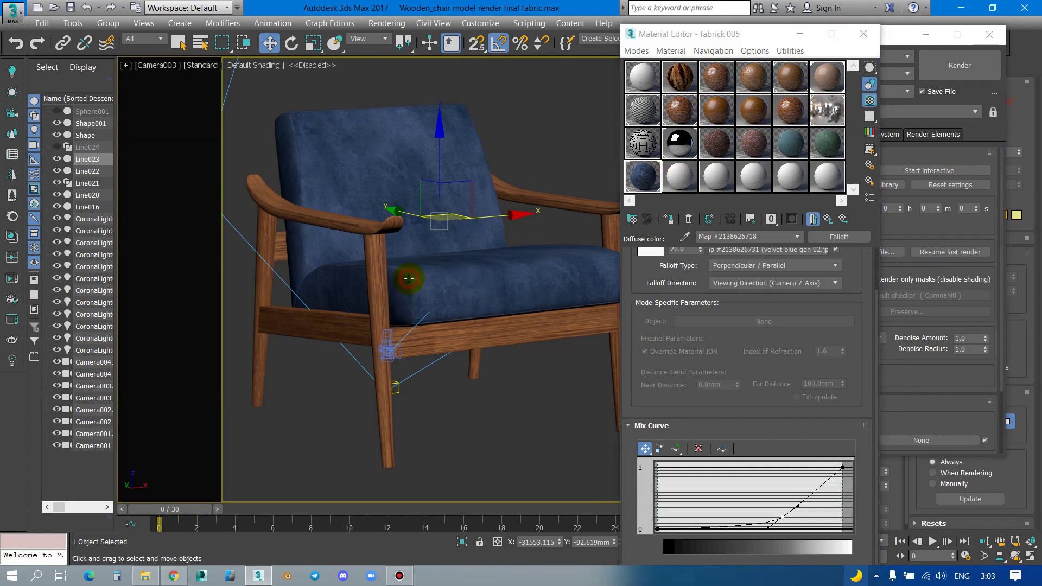
{"action": "left_click", "coordinate": [409, 278]}
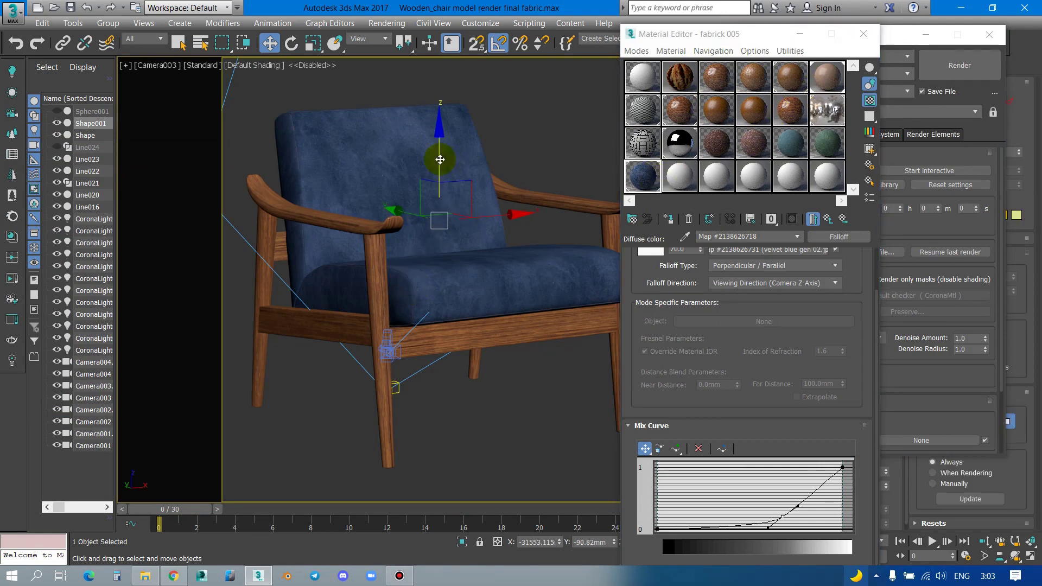
{"action": "left_click_drag", "start_coordinate": [439, 104], "coordinate": [446, 160]}
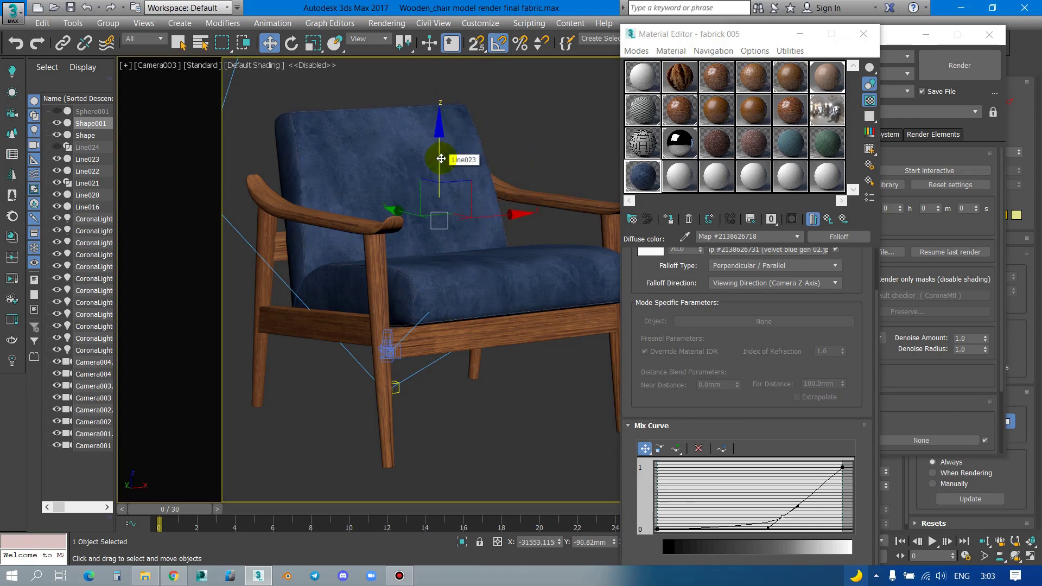
{"action": "left_click", "coordinate": [437, 162]}
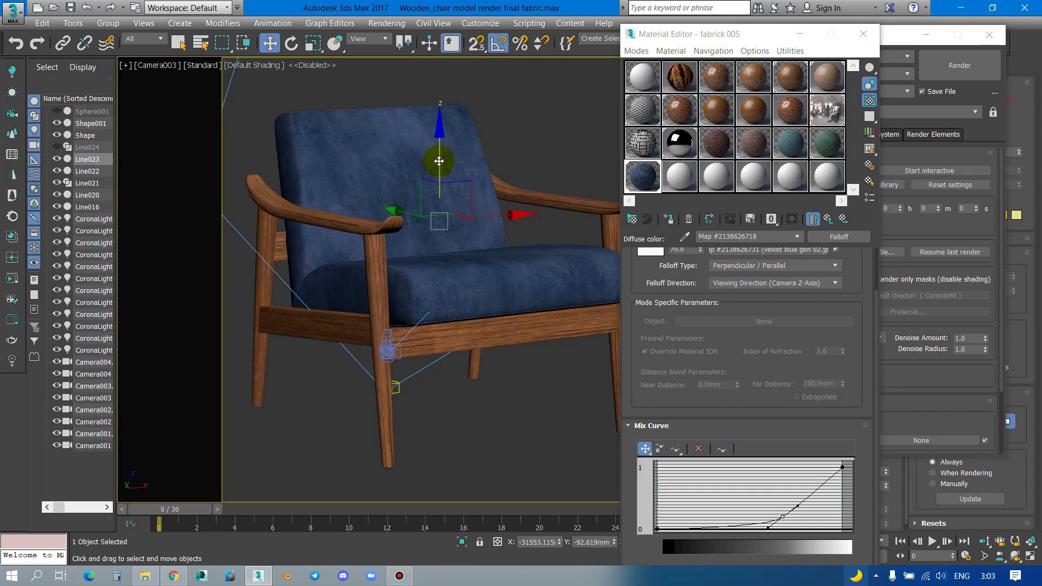
{"action": "left_click", "coordinate": [410, 286]}
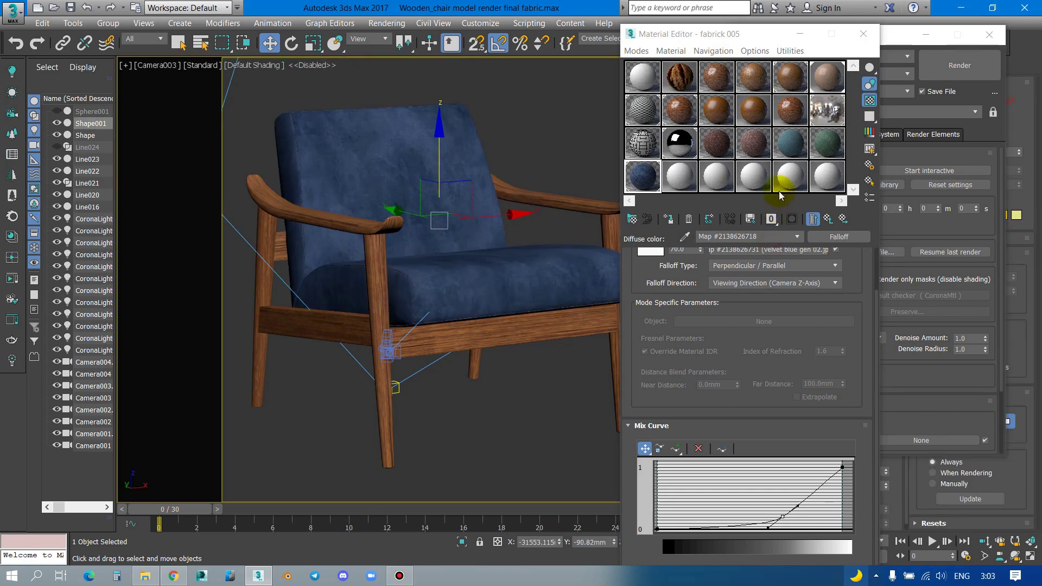
{"action": "left_click", "coordinate": [812, 79]}
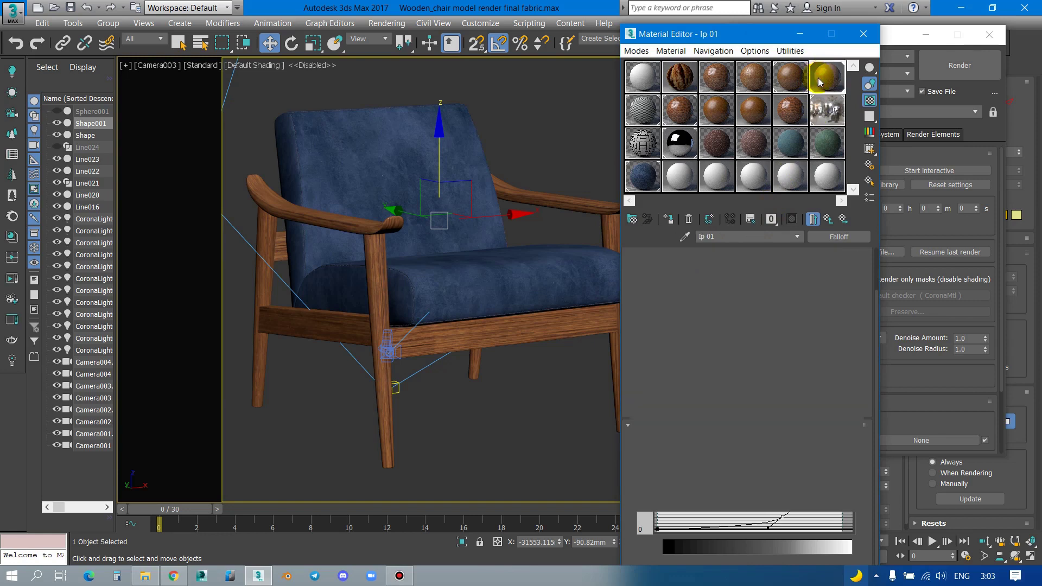
{"action": "left_click", "coordinate": [680, 176]}
Step: Convert the 20 - Default material to a CoronaMtl
{"action": "left_click", "coordinate": [673, 227]}
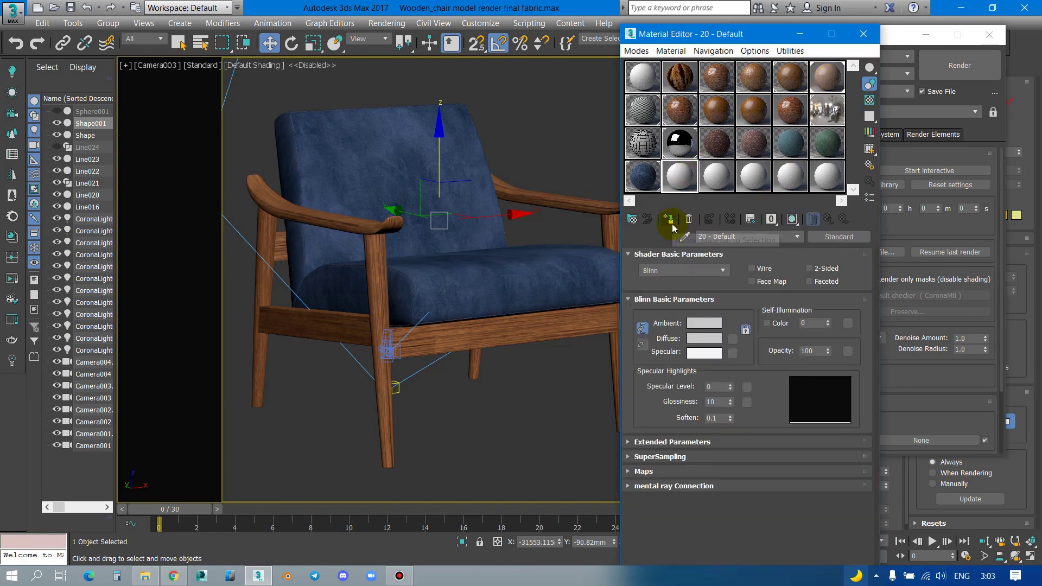
{"action": "left_click", "coordinate": [839, 237]}
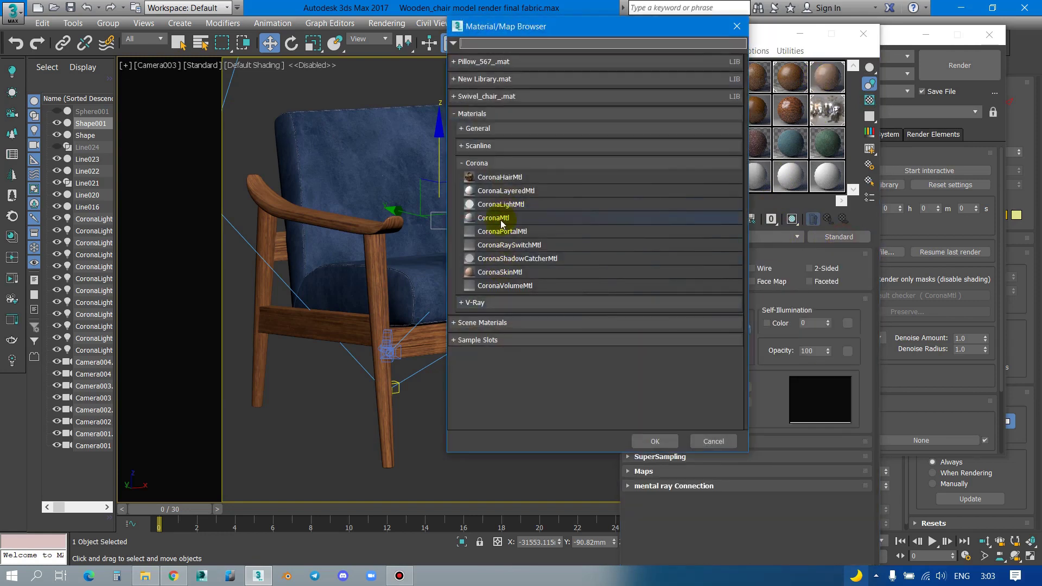
{"action": "double_click", "coordinate": [502, 222]}
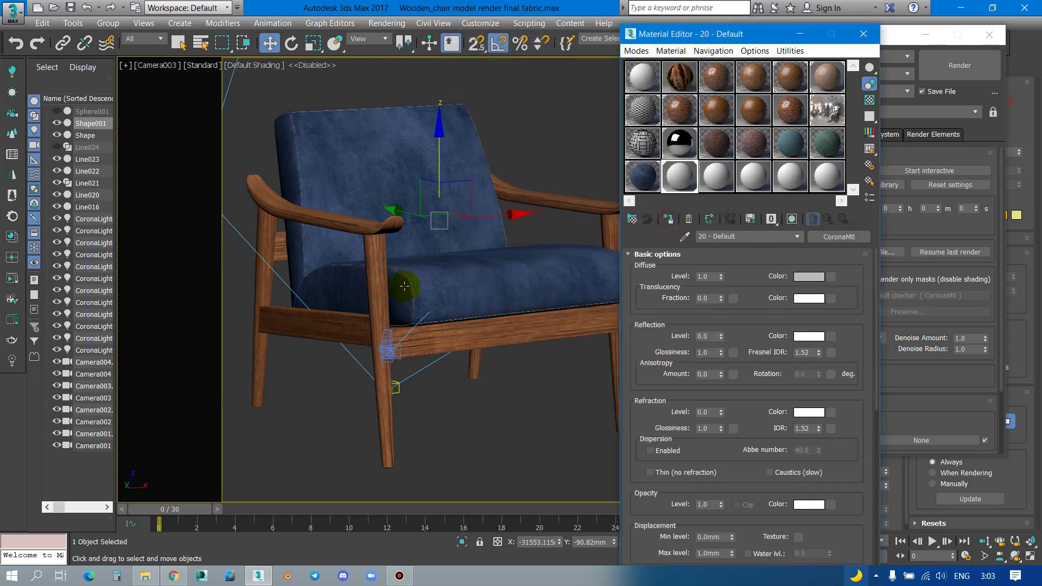
{"action": "key", "text": "p"}
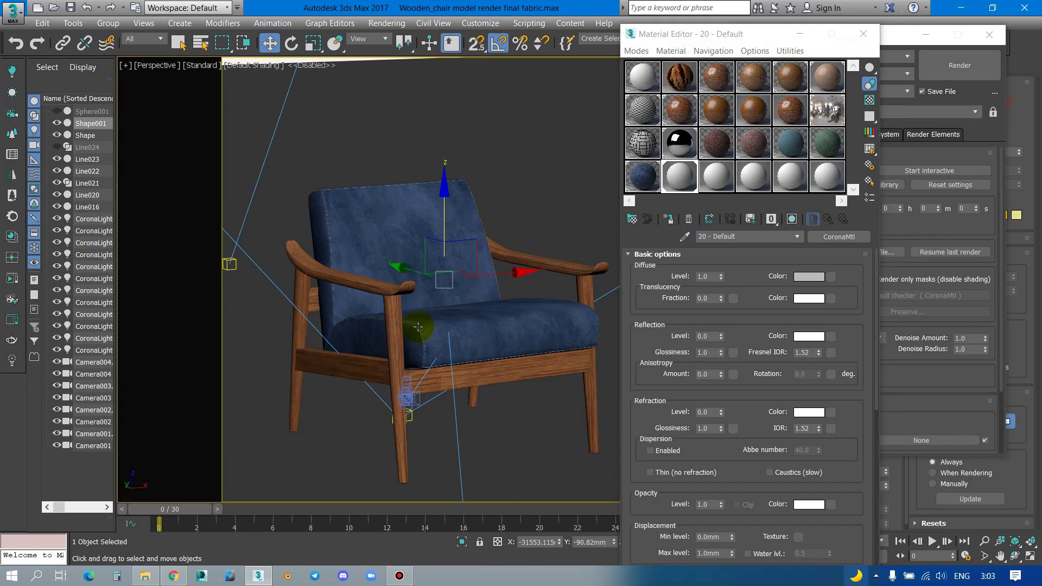
{"action": "scroll", "coordinate": [418, 326], "scroll_direction": "up", "scroll_amount": 5}
{"action": "scroll", "coordinate": [429, 342], "scroll_direction": "up", "scroll_amount": 5}
{"action": "scroll", "coordinate": [430, 345], "scroll_direction": "up", "scroll_amount": 5}
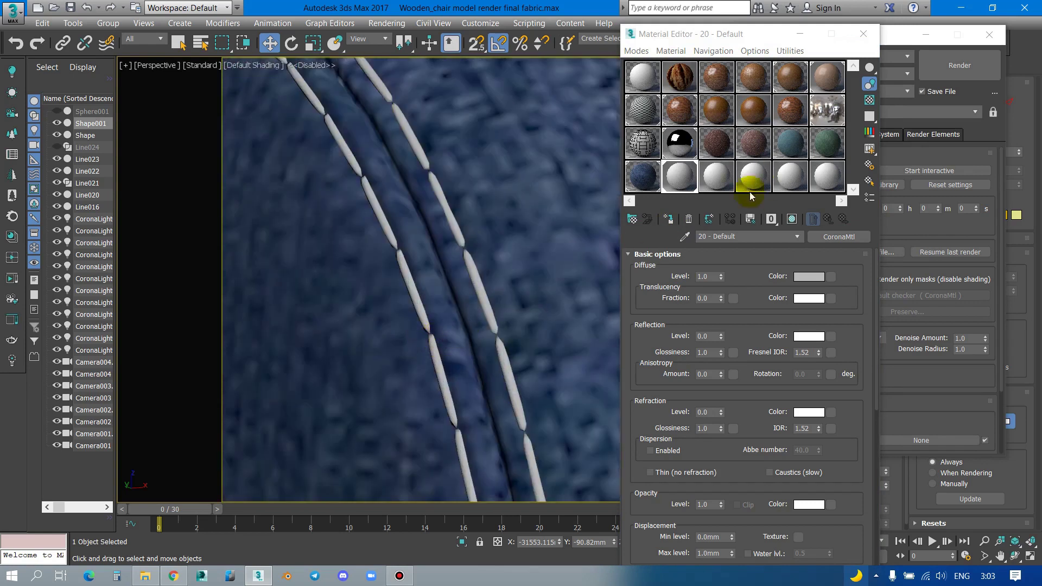
Step: Give it a lightened fabric-blue diffuse colour at diffuse level 0.73
{"action": "left_click", "coordinate": [808, 277]}
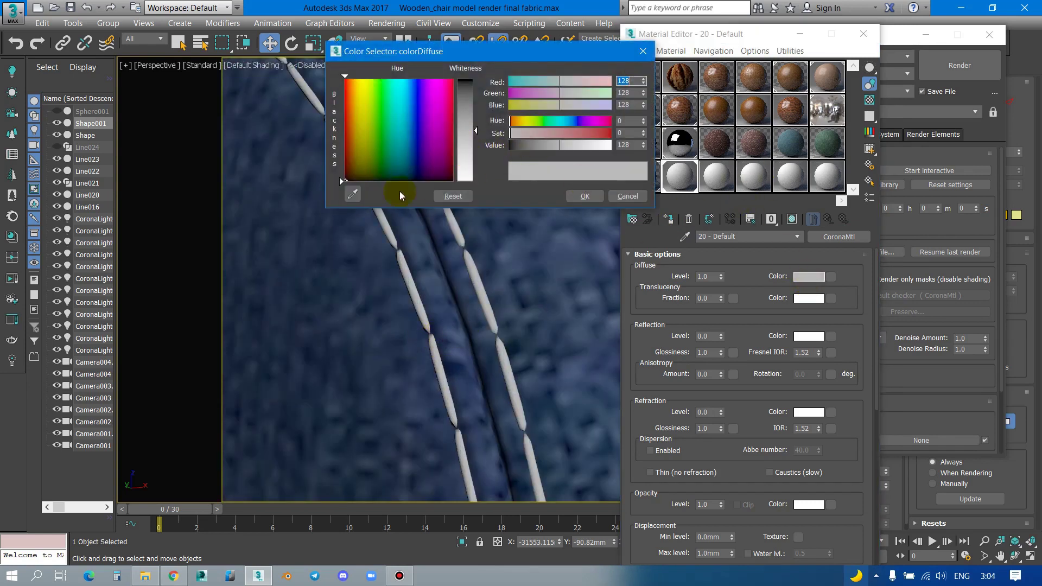
{"action": "left_click", "coordinate": [353, 194]}
{"action": "left_click", "coordinate": [508, 255]}
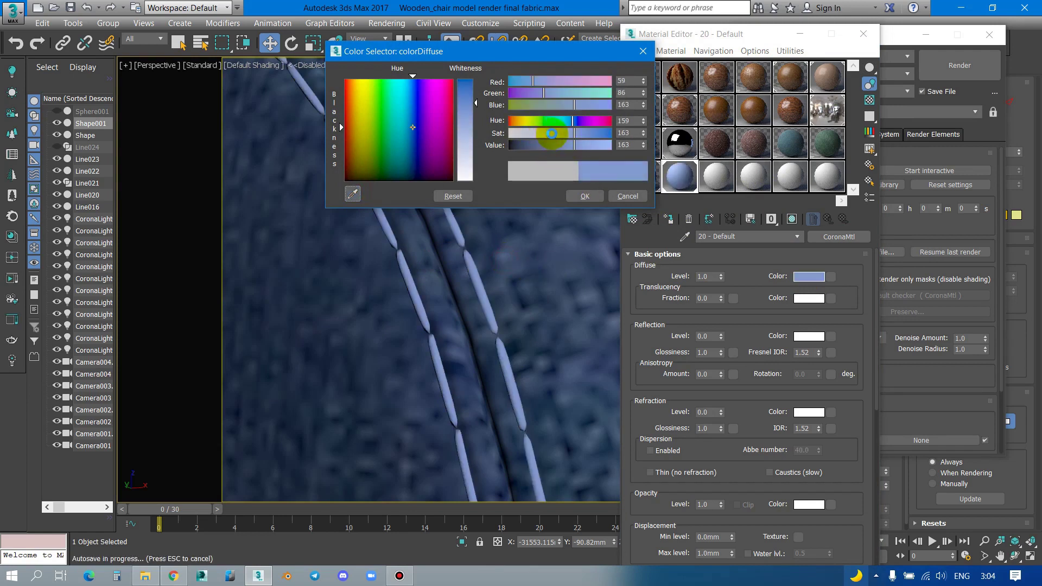
{"action": "left_click_drag", "start_coordinate": [551, 133], "coordinate": [586, 146]}
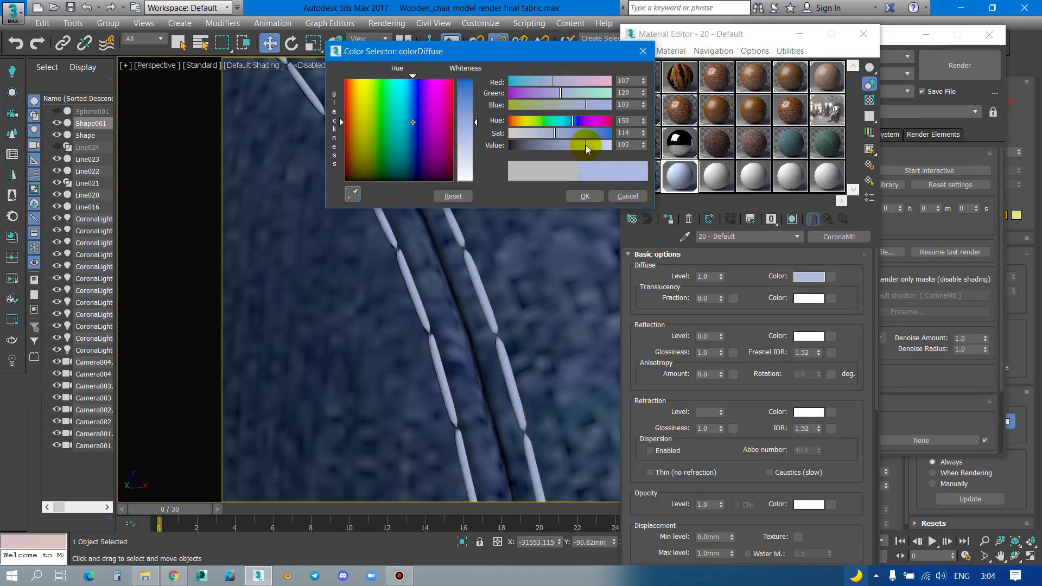
{"action": "left_click", "coordinate": [584, 196]}
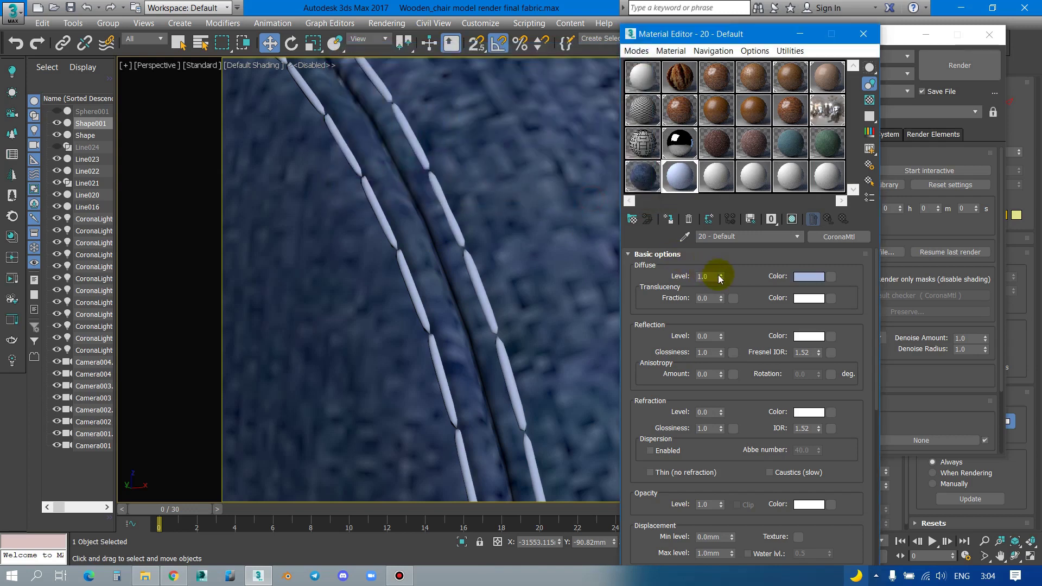
{"action": "left_click_drag", "start_coordinate": [720, 279], "coordinate": [724, 293]}
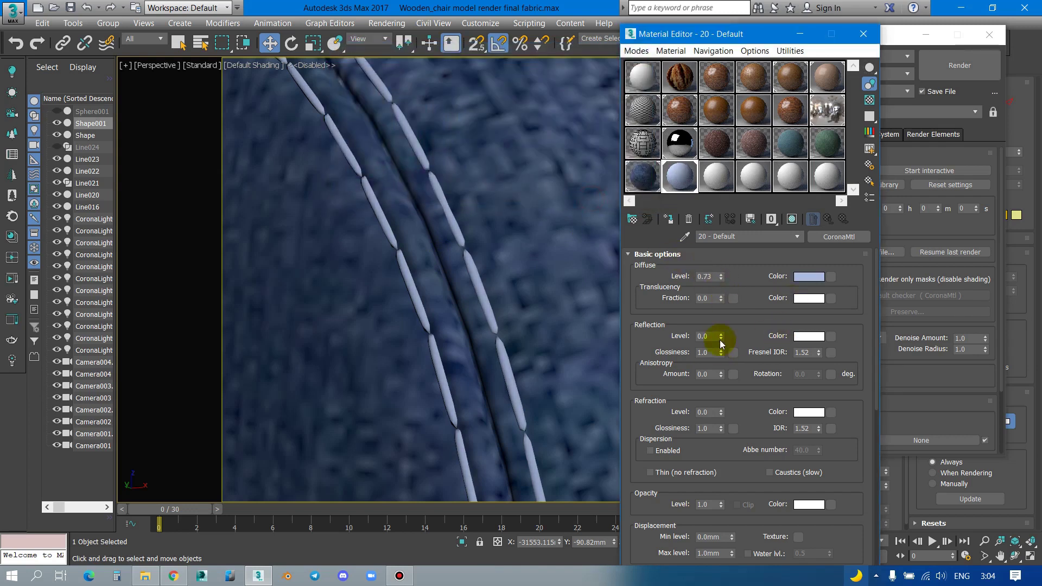
Step: Set a grey reflection at level 0.41 with glossiness 0.73, then close the editor
{"action": "left_click_drag", "start_coordinate": [723, 352], "coordinate": [722, 329]}
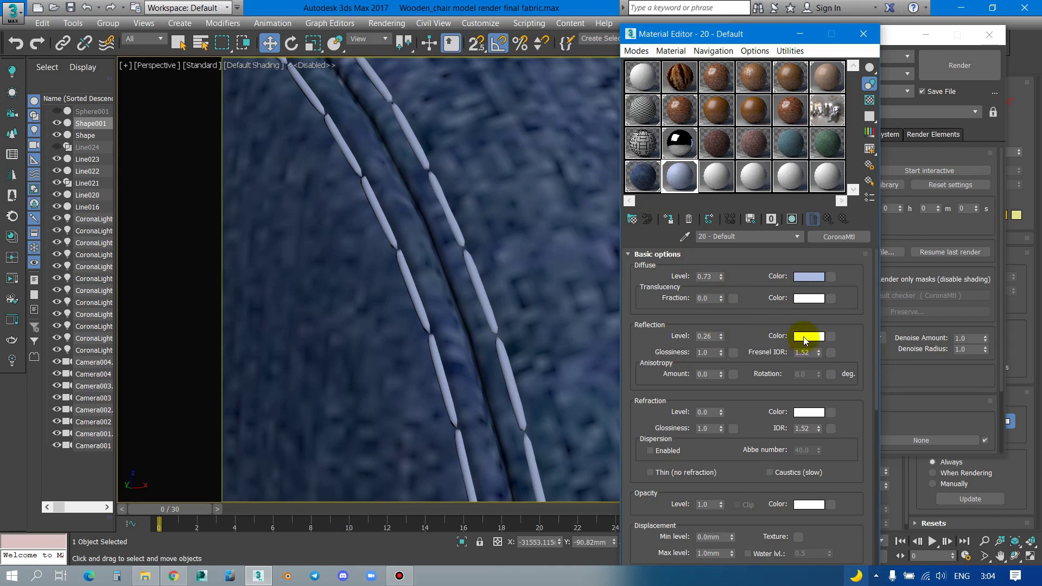
{"action": "left_click", "coordinate": [808, 337]}
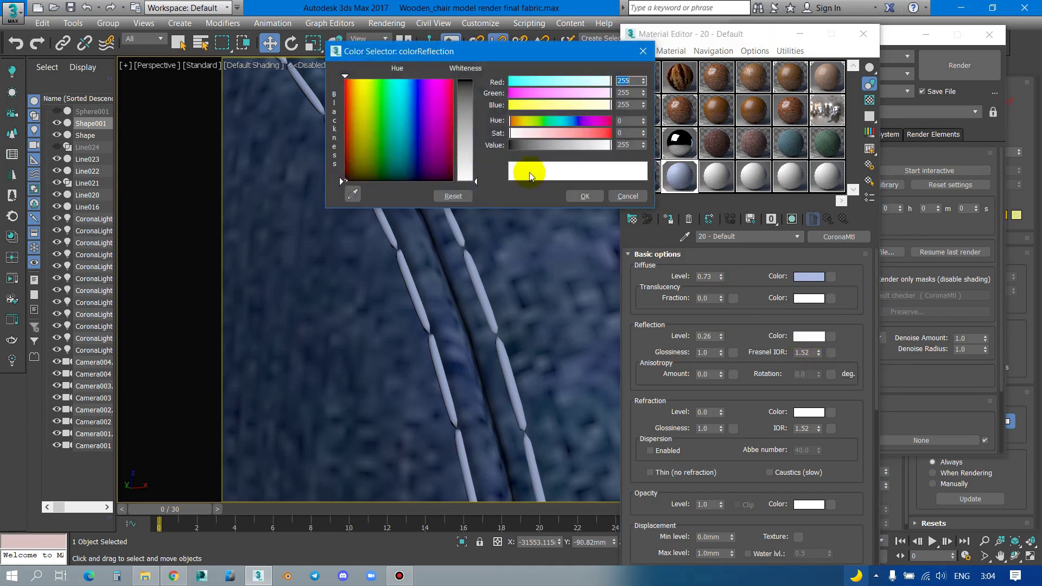
{"action": "left_click_drag", "start_coordinate": [577, 145], "coordinate": [566, 145]}
{"action": "left_click", "coordinate": [586, 196]}
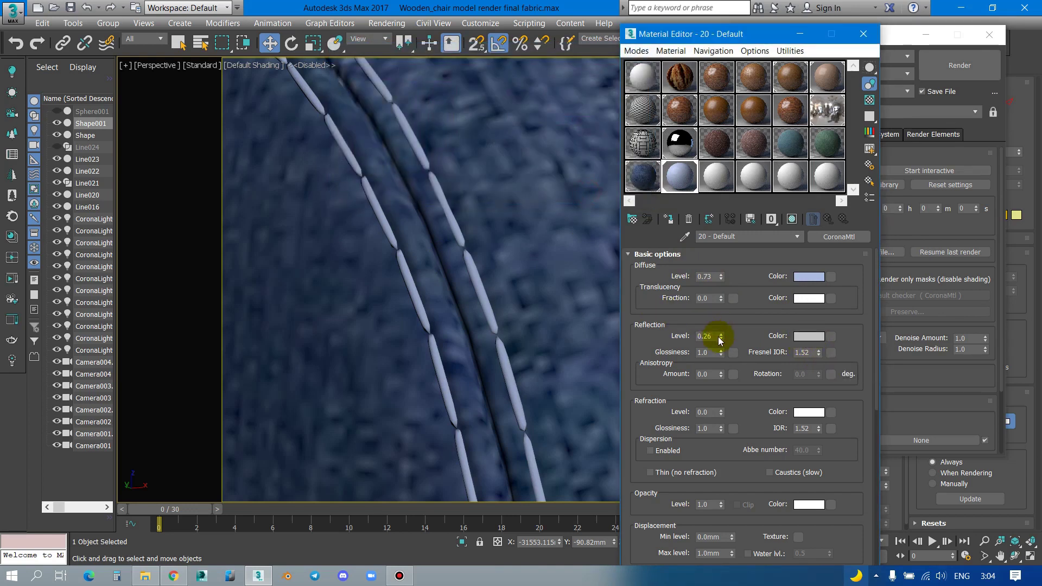
{"action": "left_click_drag", "start_coordinate": [721, 353], "coordinate": [725, 366]}
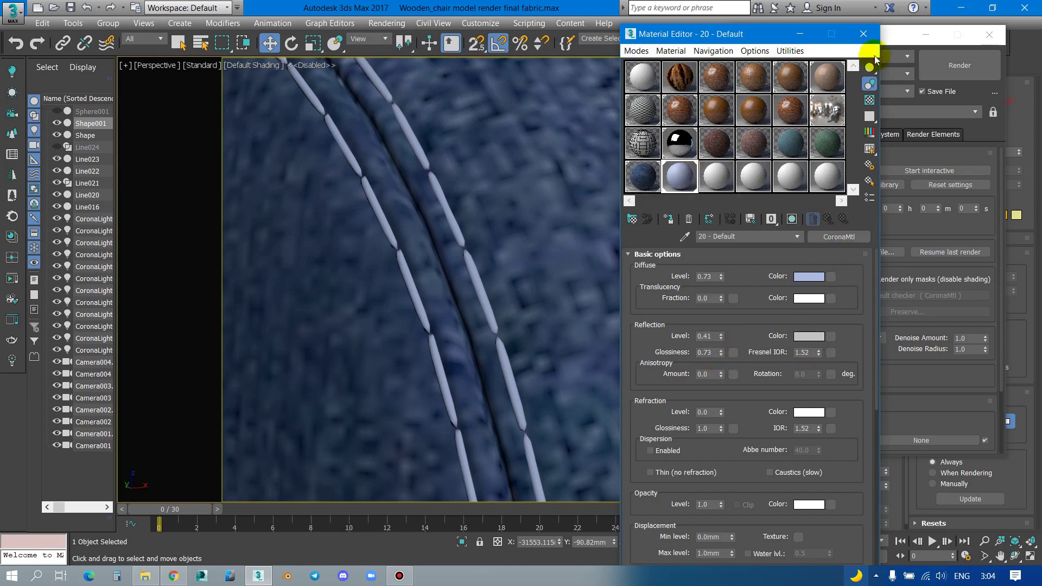
{"action": "left_click", "coordinate": [864, 35]}
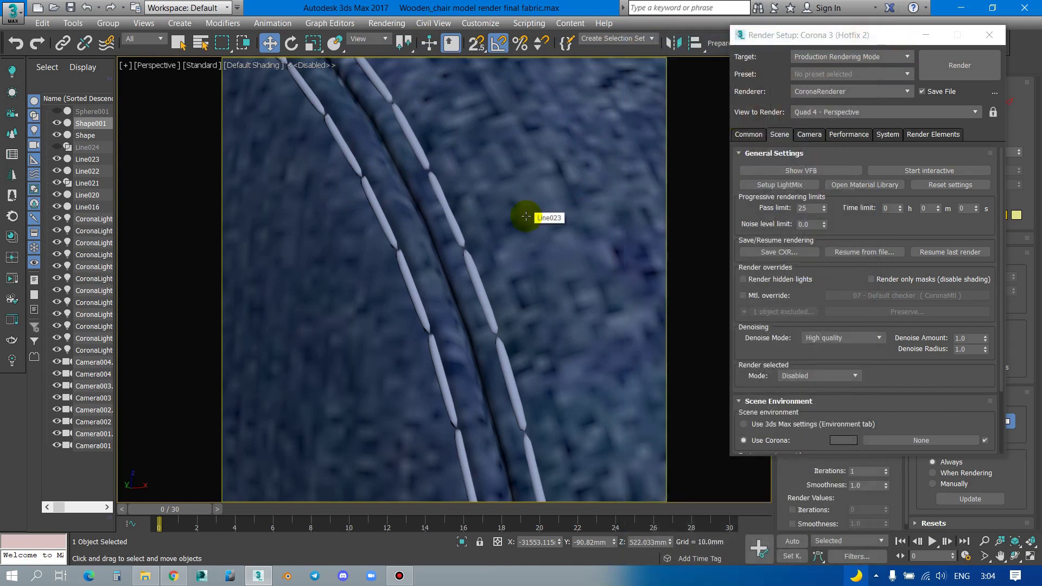
Step: Switch the viewport to Camera003 and reopen the Material Editor
{"action": "key", "text": "c"}
{"action": "double_click", "coordinate": [485, 210]}
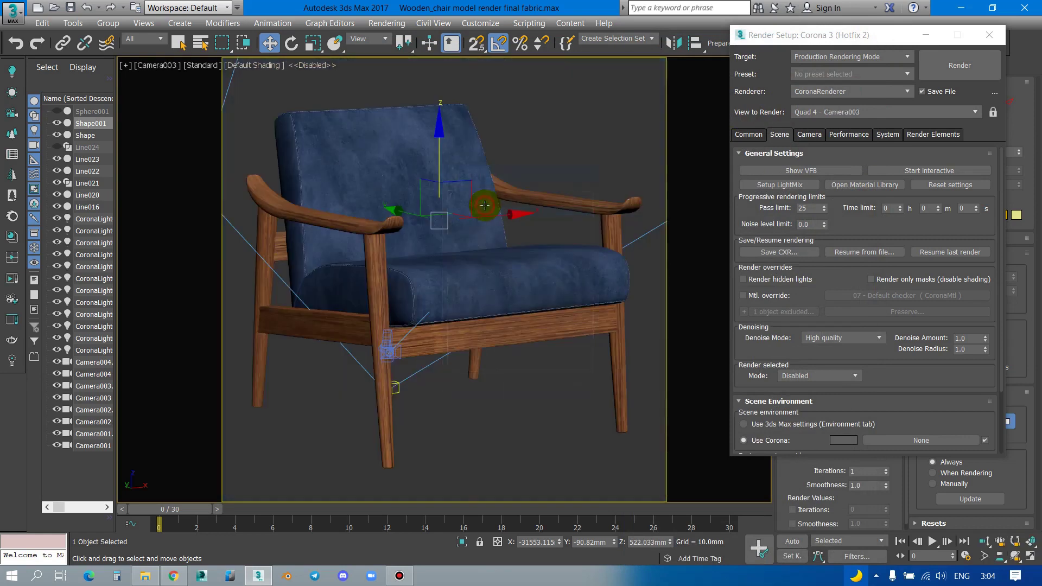
{"action": "left_click_drag", "start_coordinate": [858, 33], "coordinate": [846, 90]}
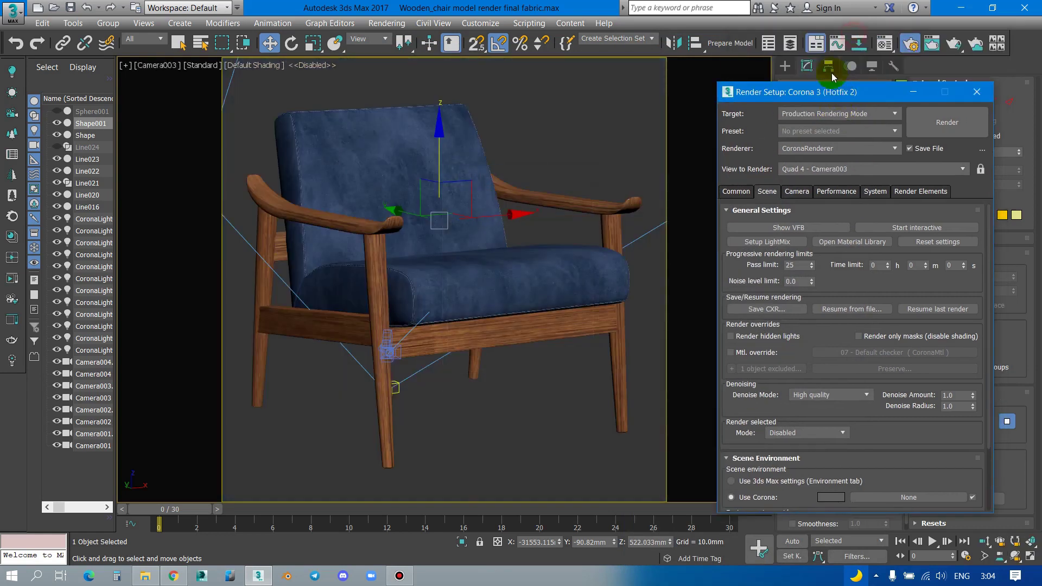
{"action": "left_click", "coordinate": [885, 44]}
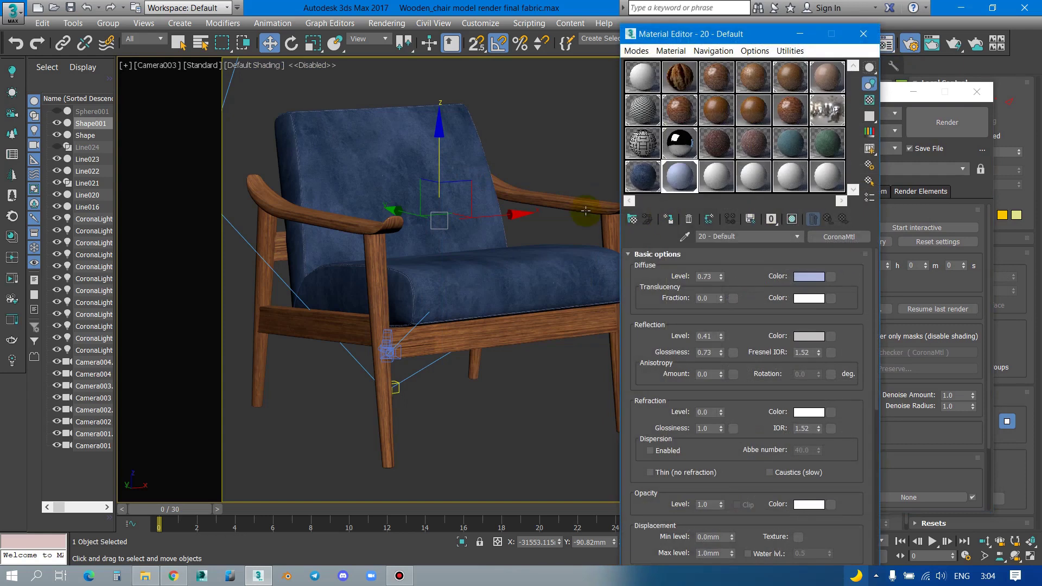
Step: Browse the sample slots to the wood foot 04 material and pick its diffuse map
{"action": "left_click", "coordinate": [679, 111]}
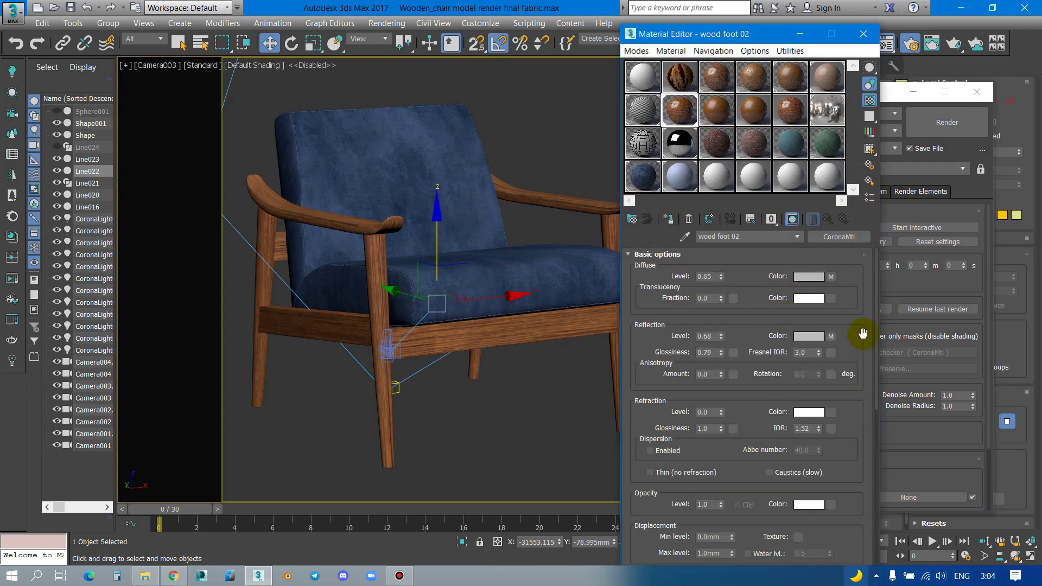
{"action": "scroll", "coordinate": [799, 299], "scroll_direction": "down", "scroll_amount": 3}
{"action": "scroll", "coordinate": [851, 444], "scroll_direction": "up", "scroll_amount": 3}
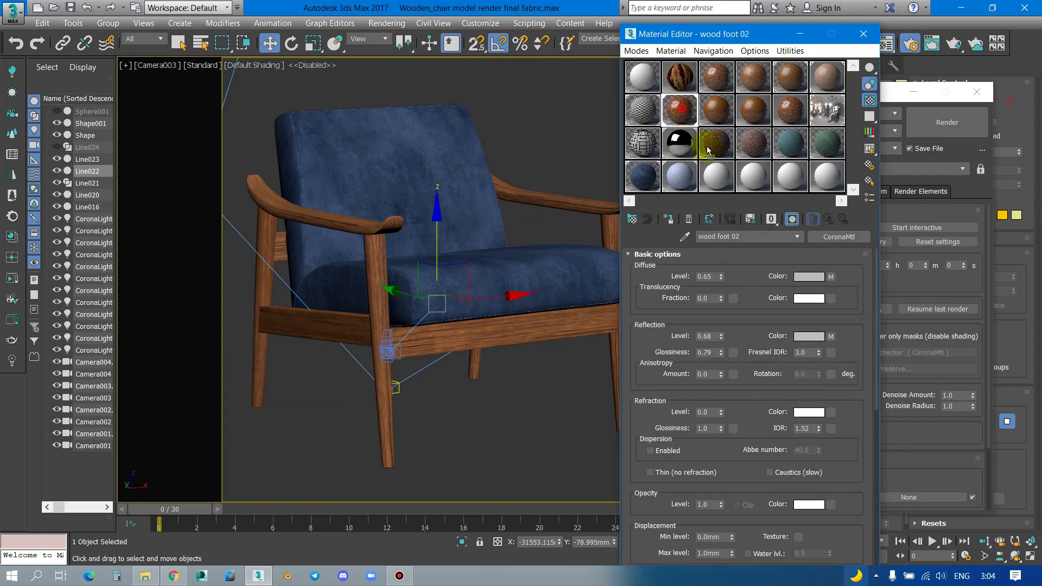
{"action": "left_click", "coordinate": [717, 182]}
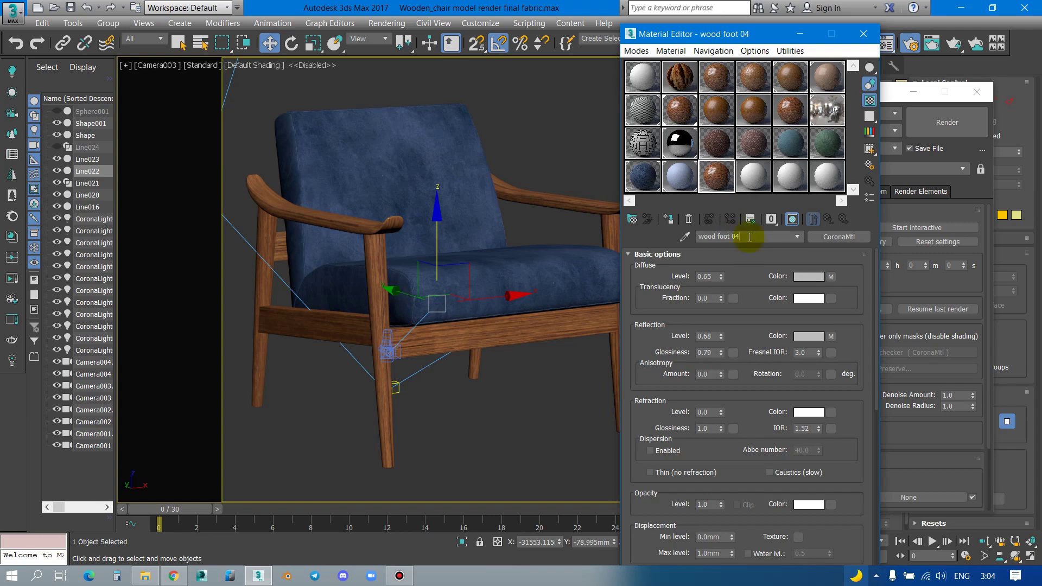
{"action": "left_click", "coordinate": [750, 113]}
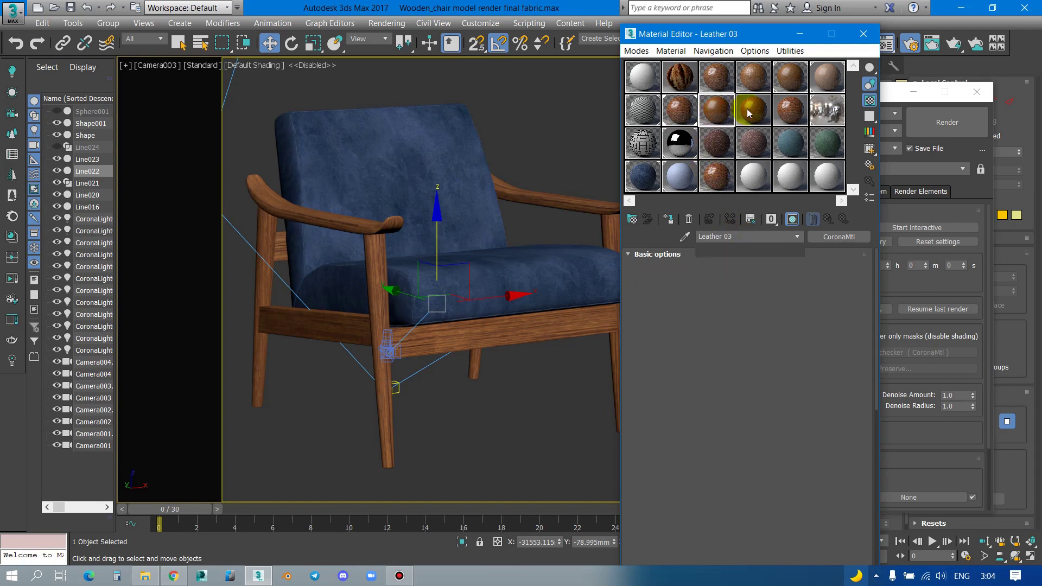
{"action": "left_click", "coordinate": [802, 114]}
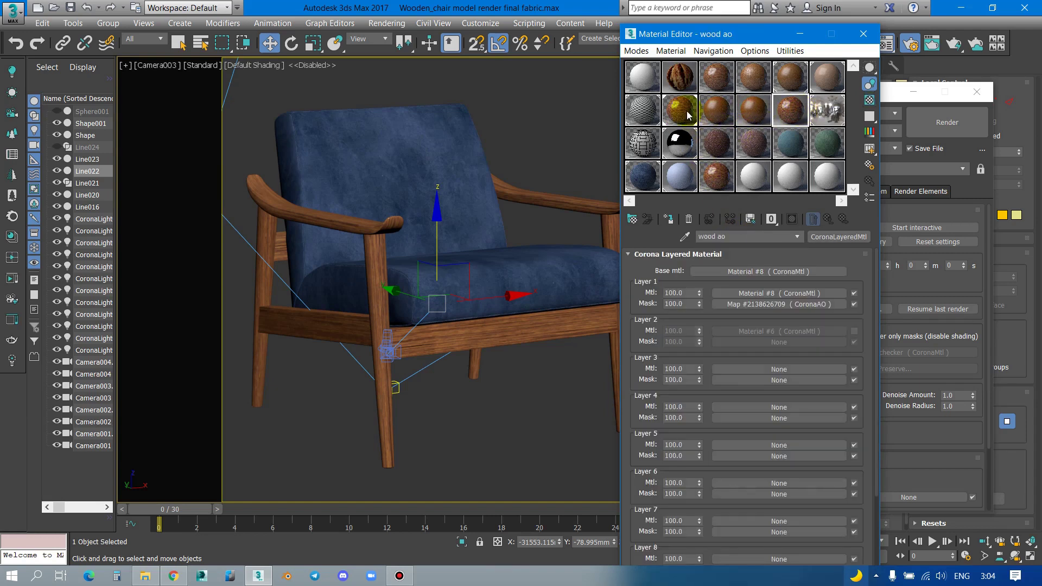
{"action": "left_click", "coordinate": [764, 86]}
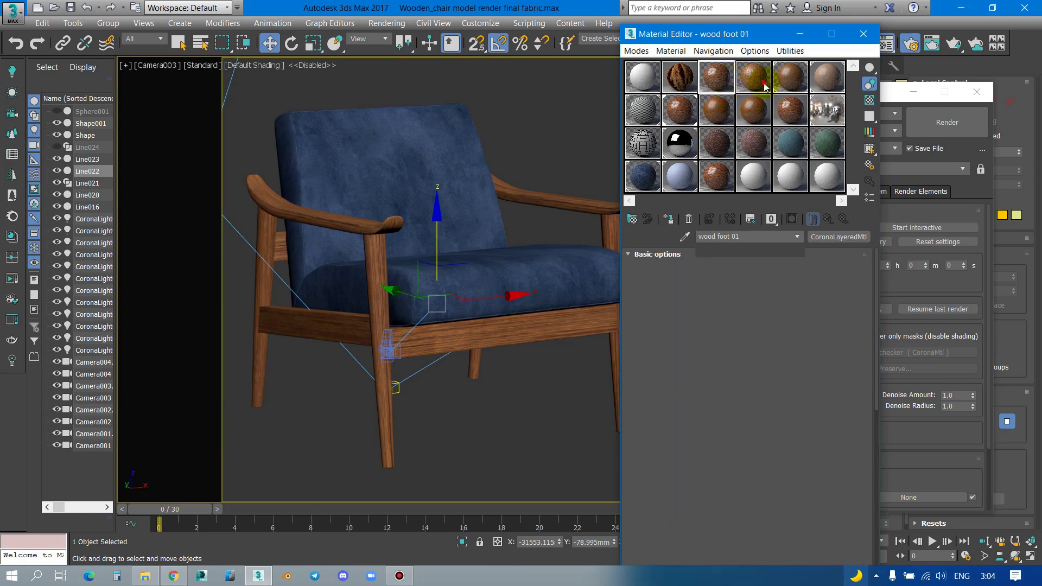
{"action": "left_click", "coordinate": [713, 184]}
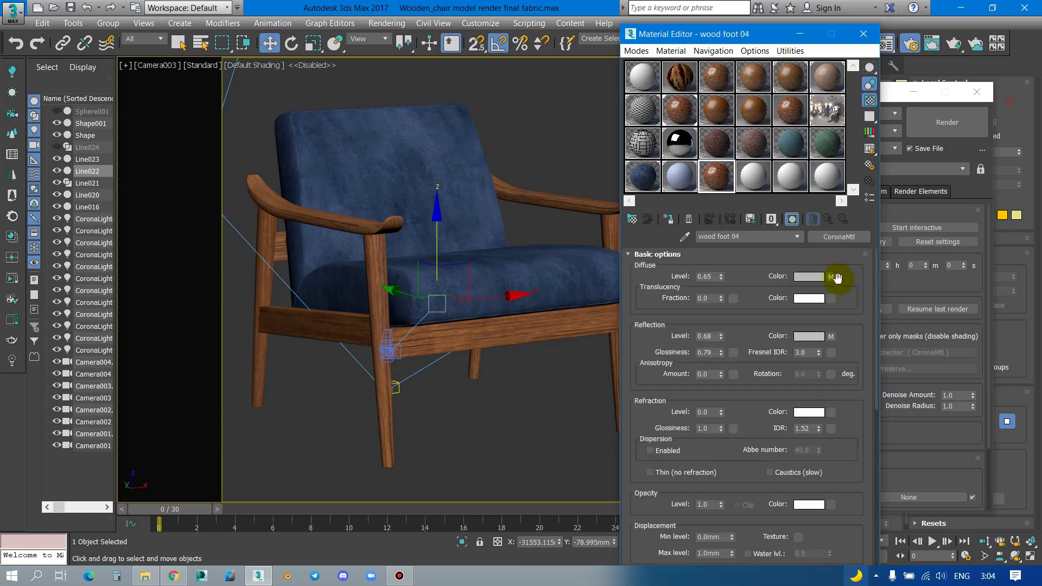
{"action": "left_click", "coordinate": [832, 278]}
Step: Browse the maps folder for the diffuse bitmap and preview wood 01 foot.jpg in a photo viewer
{"action": "left_click", "coordinate": [835, 273]}
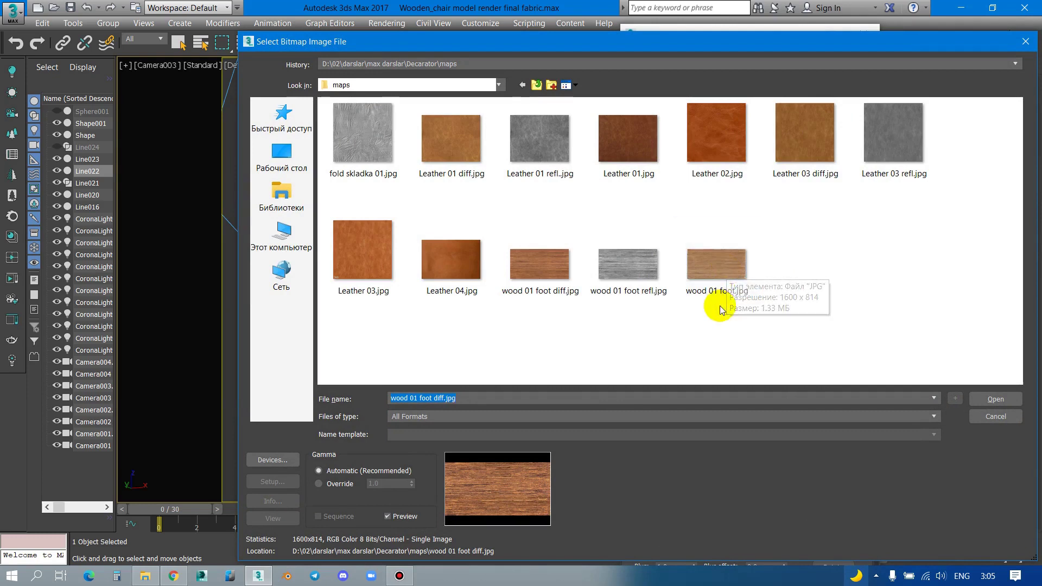
{"action": "left_click", "coordinate": [724, 268]}
{"action": "right_click", "coordinate": [724, 268]}
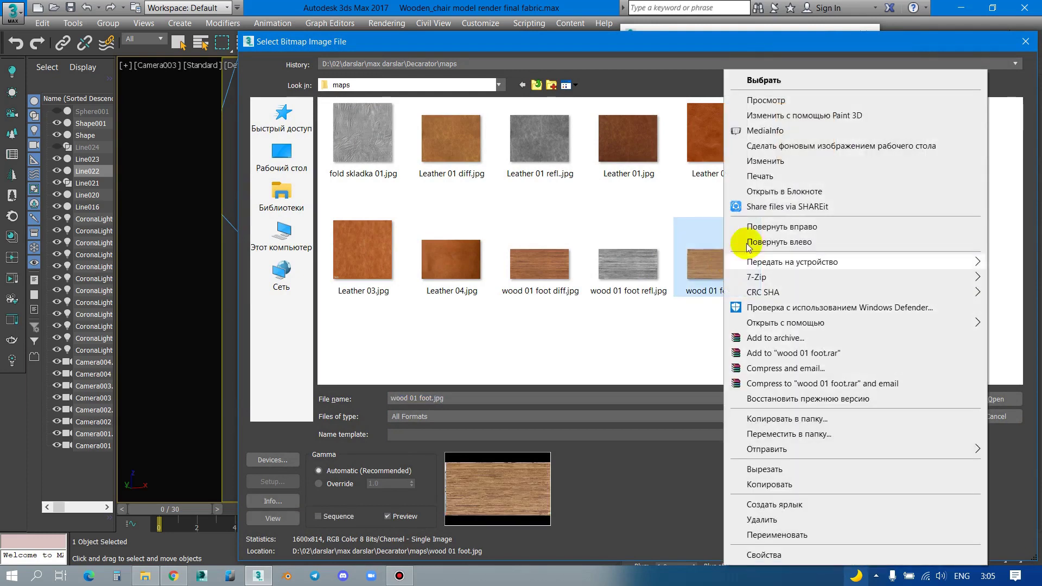
{"action": "left_click", "coordinate": [766, 100]}
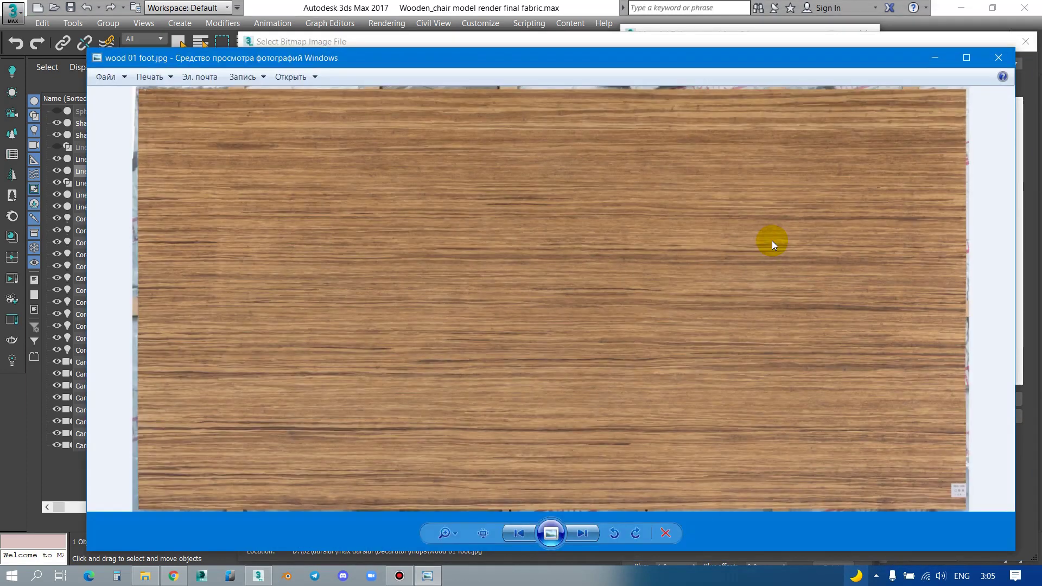
Step: Compare the wood foot textures in Photo Viewer, zooming and panning, then close it
{"action": "key", "text": "Right"}
{"action": "key", "text": "Right"}
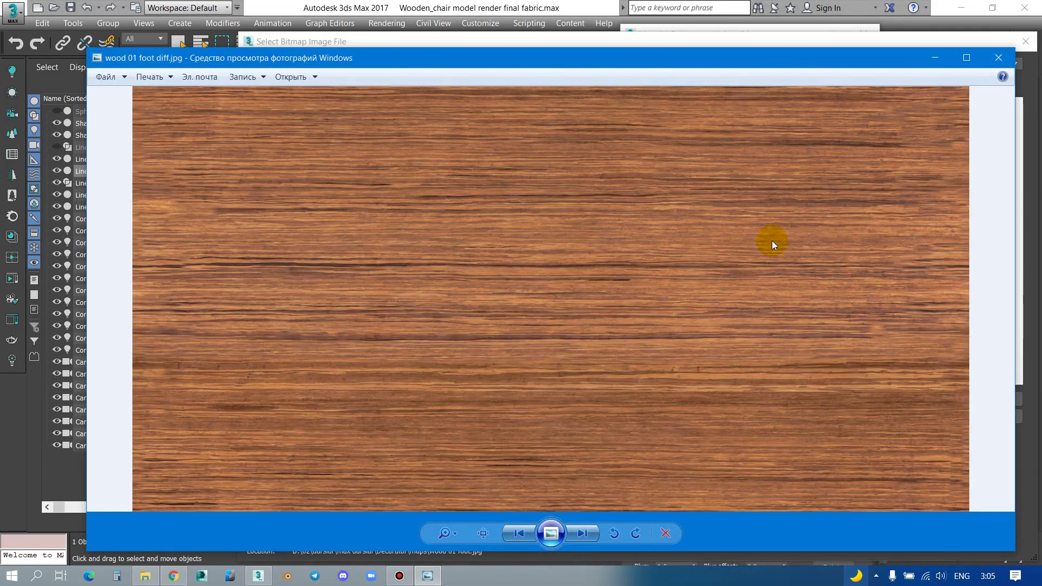
{"action": "key", "text": "Left"}
{"action": "key", "text": "Left"}
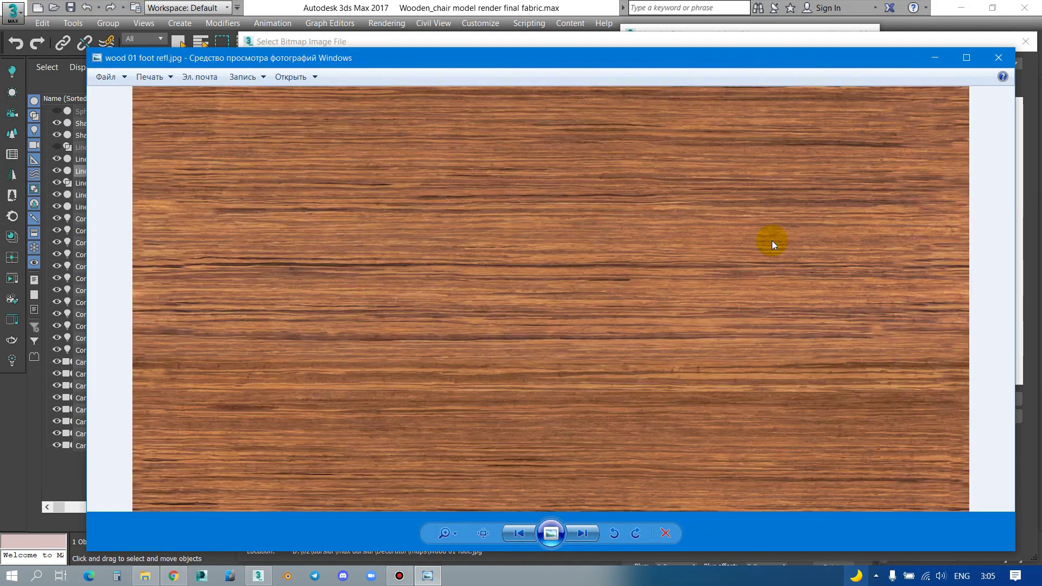
{"action": "scroll", "coordinate": [955, 239], "scroll_direction": "up", "scroll_amount": 1}
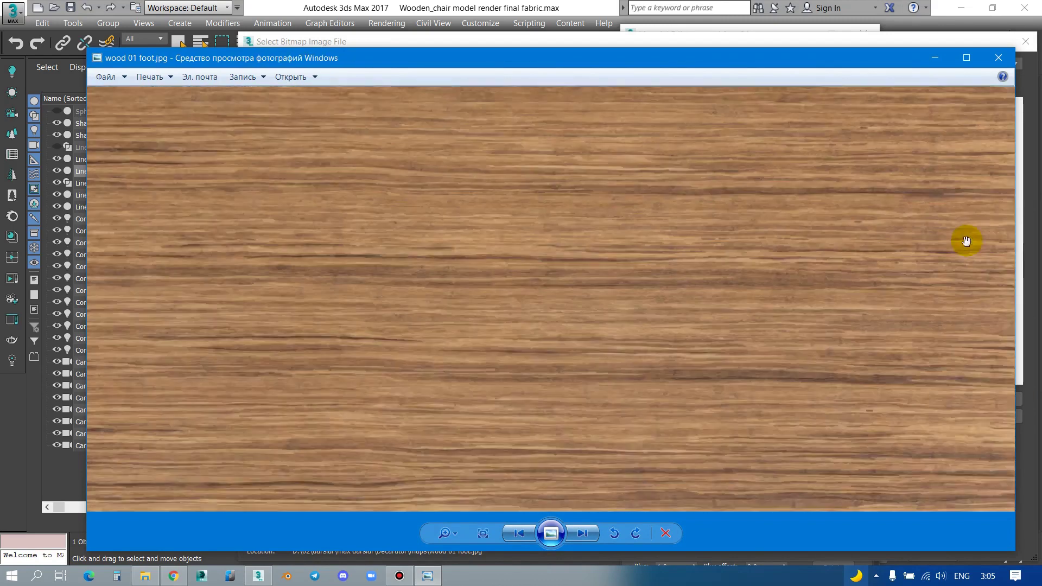
{"action": "scroll", "coordinate": [885, 222], "scroll_direction": "up", "scroll_amount": 1}
{"action": "scroll", "coordinate": [847, 213], "scroll_direction": "down", "scroll_amount": 1}
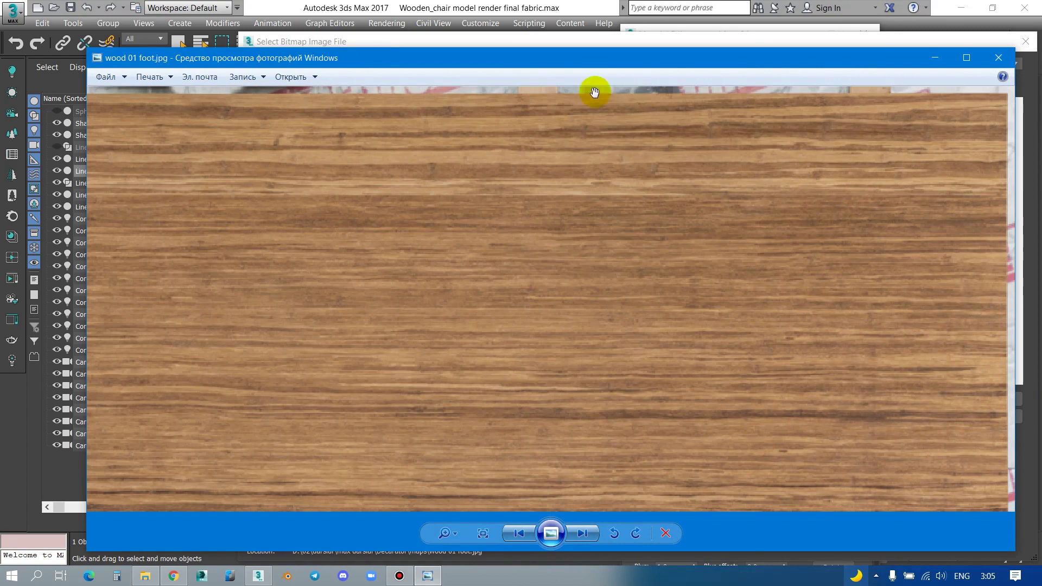
{"action": "left_click_drag", "start_coordinate": [458, 89], "coordinate": [643, 217]}
{"action": "scroll", "coordinate": [671, 227], "scroll_direction": "down", "scroll_amount": 1}
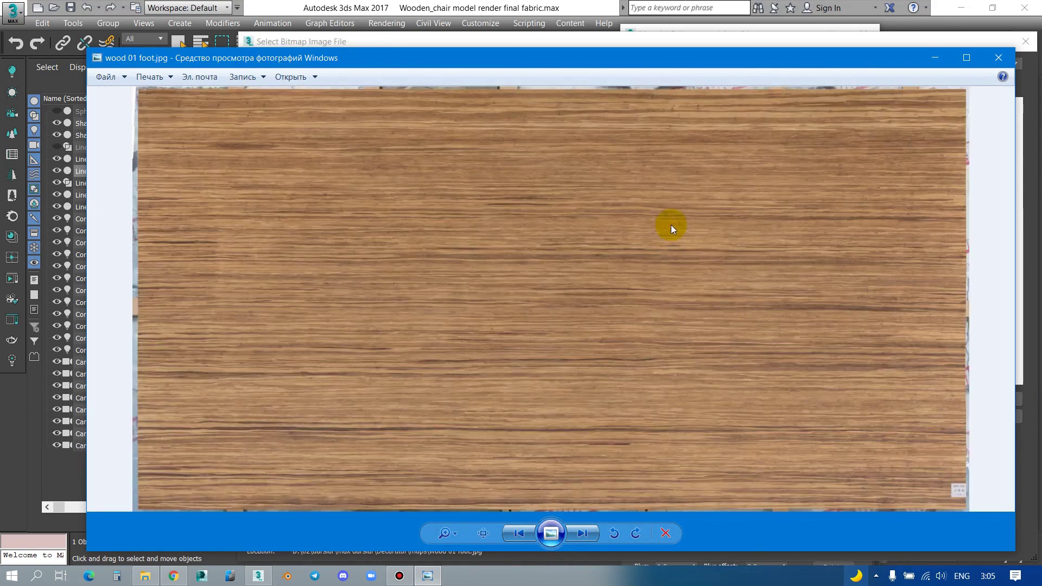
{"action": "left_click", "coordinate": [1008, 56]}
Step: Load wood 01 foot.jpg as wood foot 04's diffuse map and show it in the viewport
{"action": "double_click", "coordinate": [709, 251]}
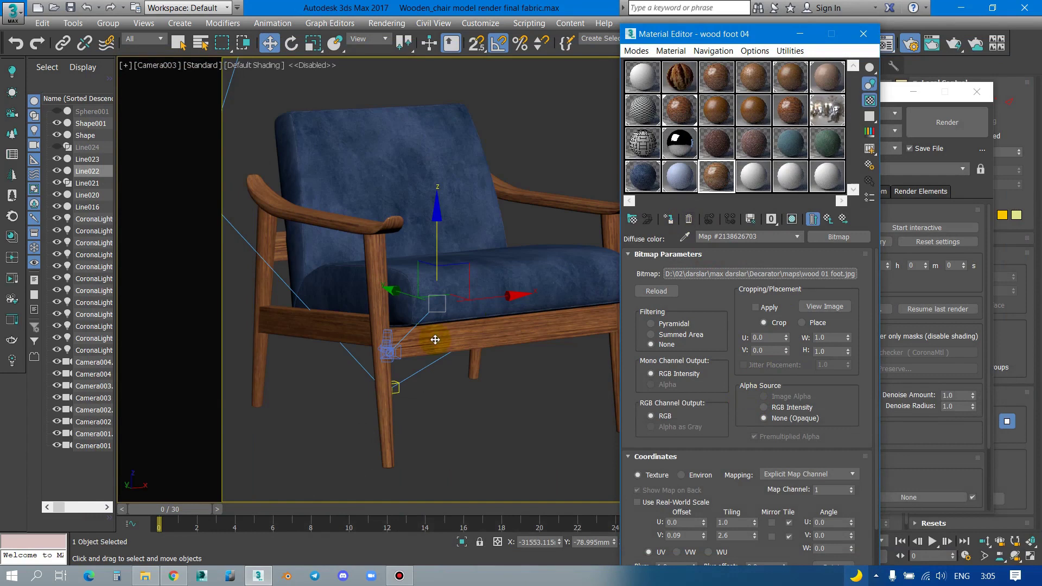
{"action": "left_click", "coordinate": [473, 365]}
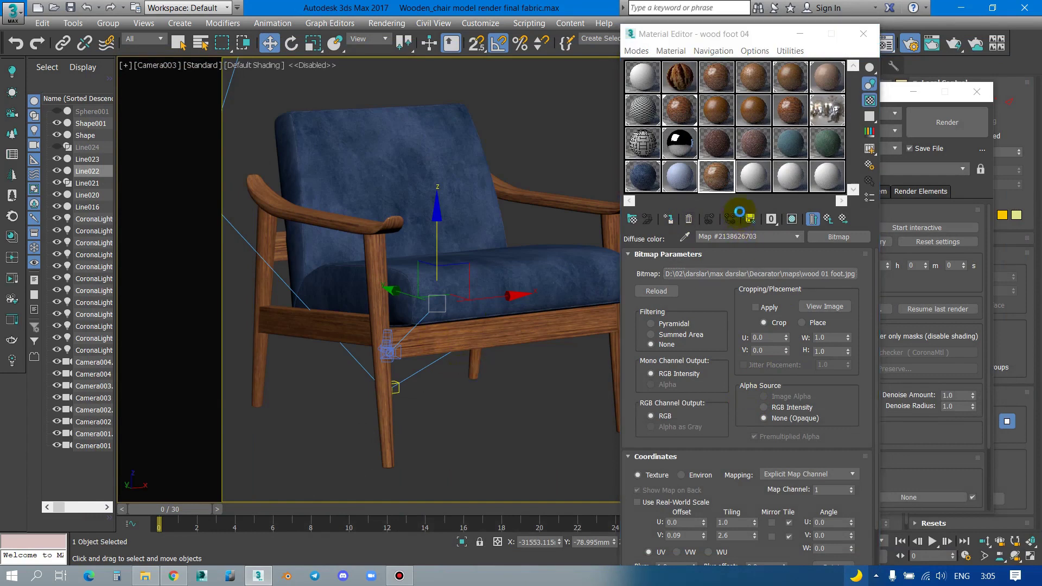
{"action": "left_click", "coordinate": [668, 217]}
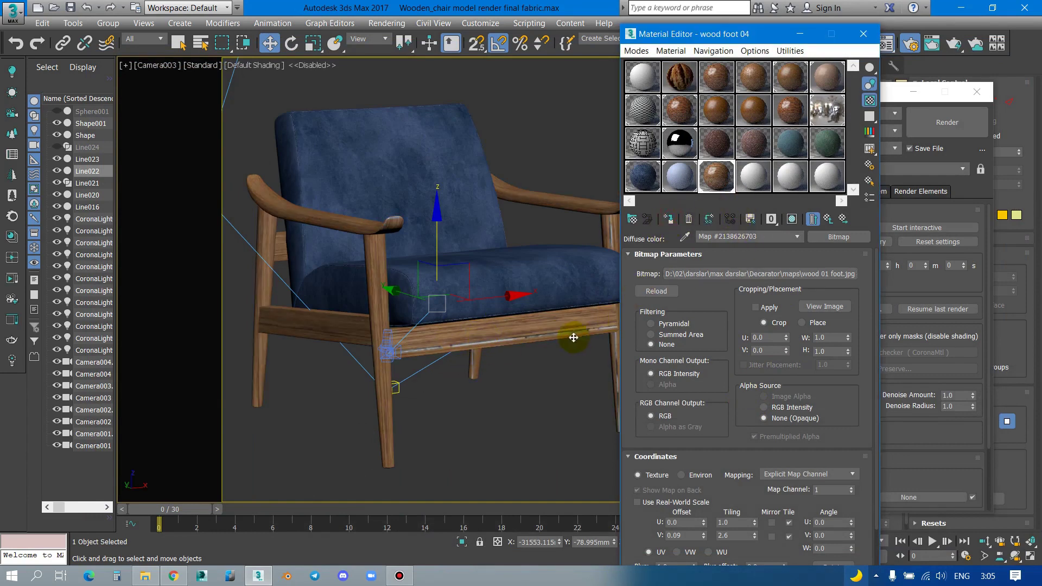
Step: Crop the wood texture to U 0.013, V 0.016, W 0.979, H 0.968
{"action": "left_click", "coordinate": [825, 306]}
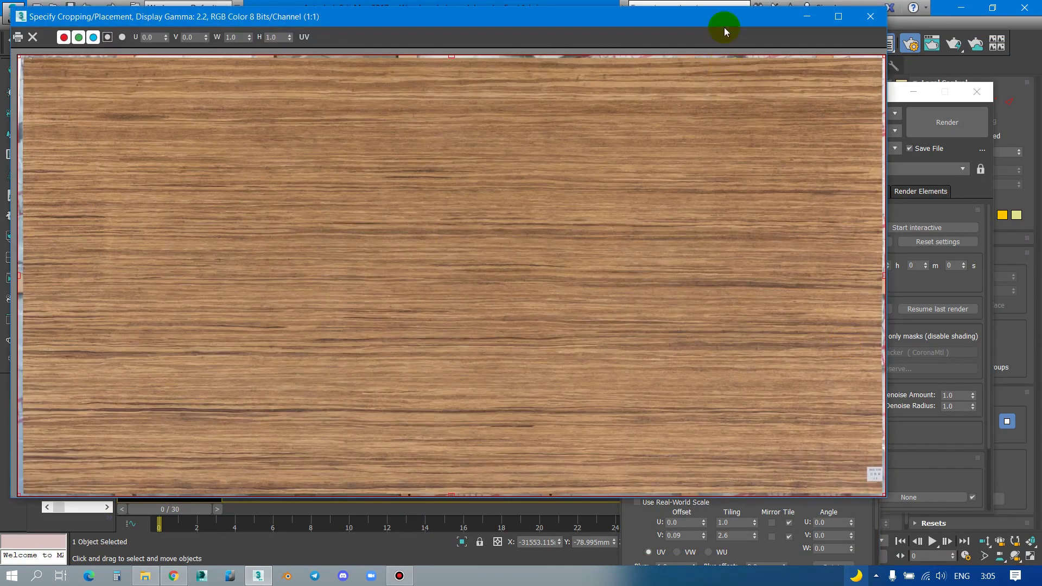
{"action": "left_click_drag", "start_coordinate": [725, 25], "coordinate": [396, 261]}
{"action": "left_click", "coordinate": [765, 310]}
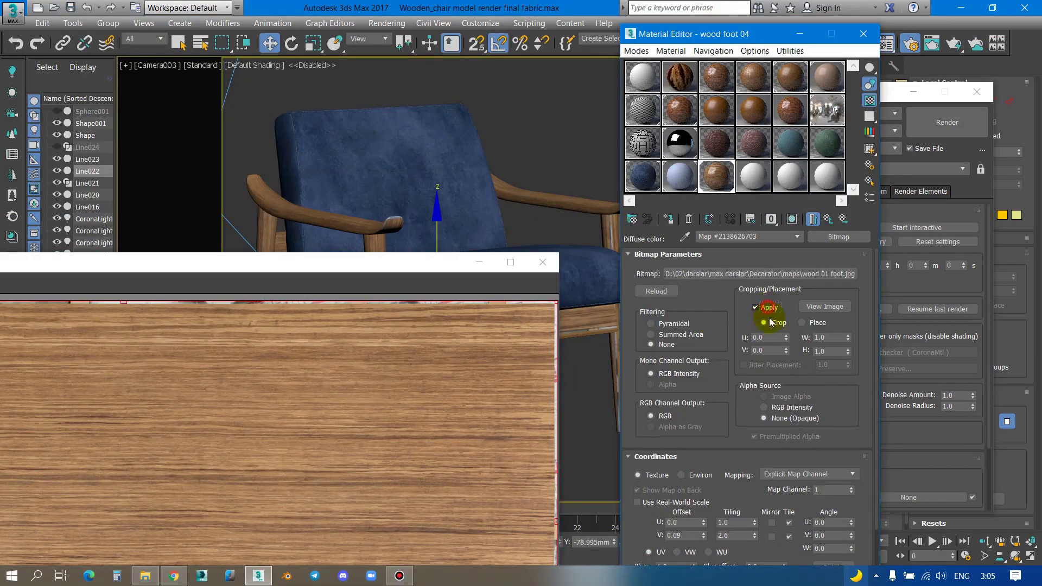
{"action": "mouse_move", "coordinate": [458, 262]}
{"action": "left_mouse_down"}
{"action": "mouse_move", "coordinate": [344, 160]}
{"action": "mouse_move", "coordinate": [770, 387]}
{"action": "left_mouse_up"}
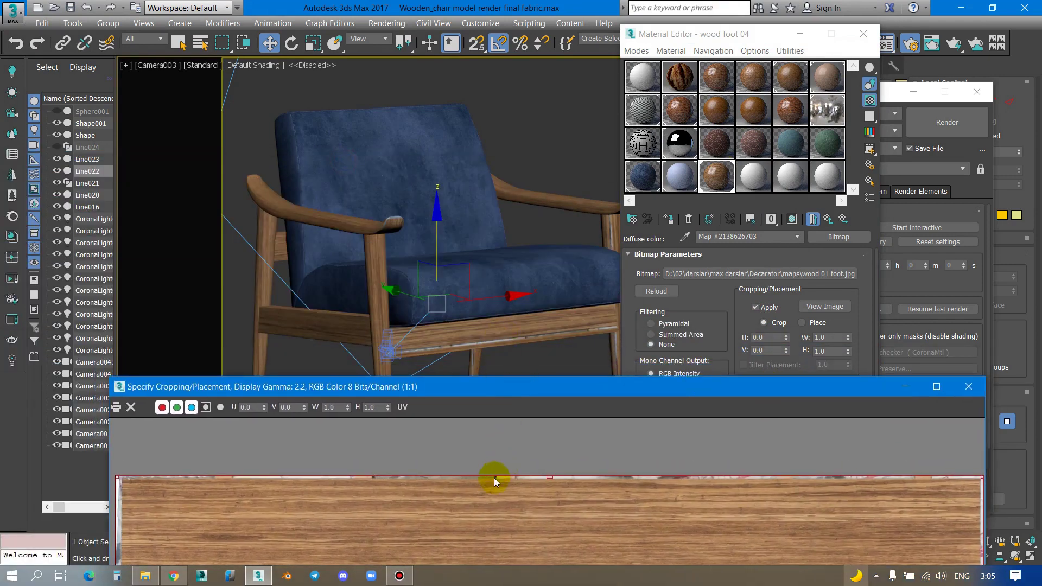
{"action": "left_click_drag", "start_coordinate": [550, 476], "coordinate": [550, 482]}
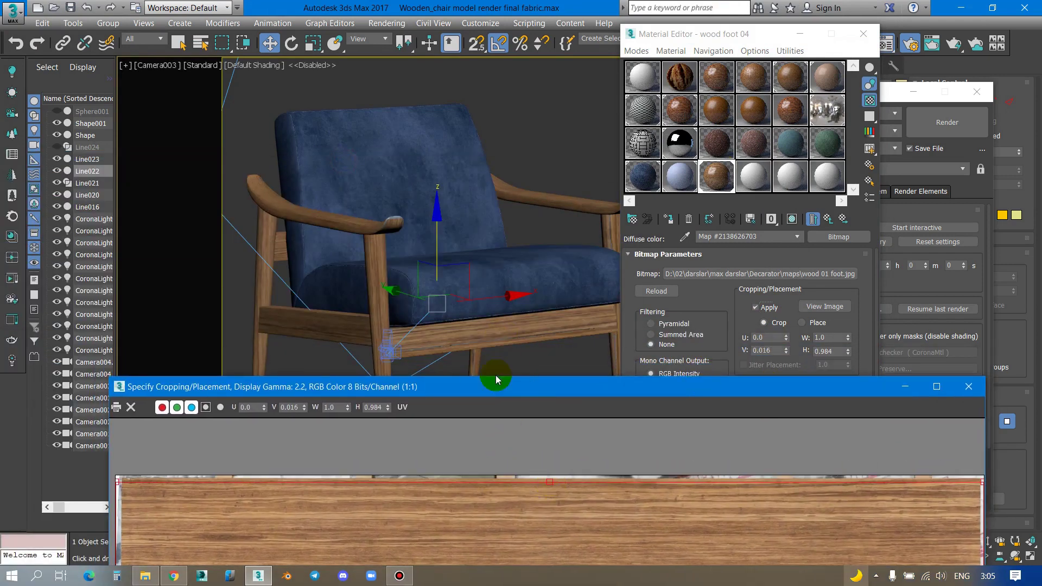
{"action": "left_click_drag", "start_coordinate": [535, 391], "coordinate": [564, 84]}
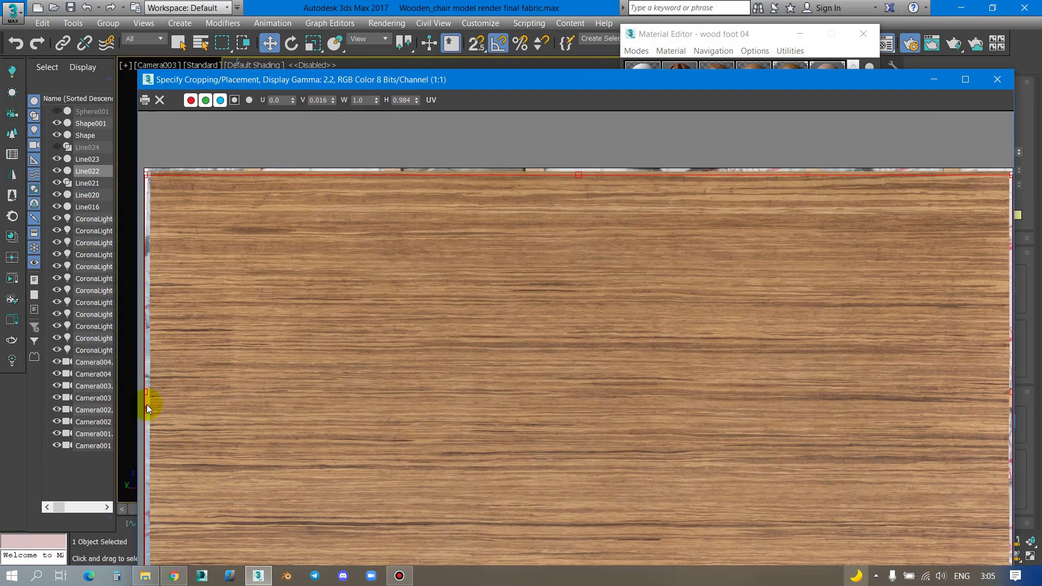
{"action": "left_click_drag", "start_coordinate": [147, 394], "coordinate": [156, 393]}
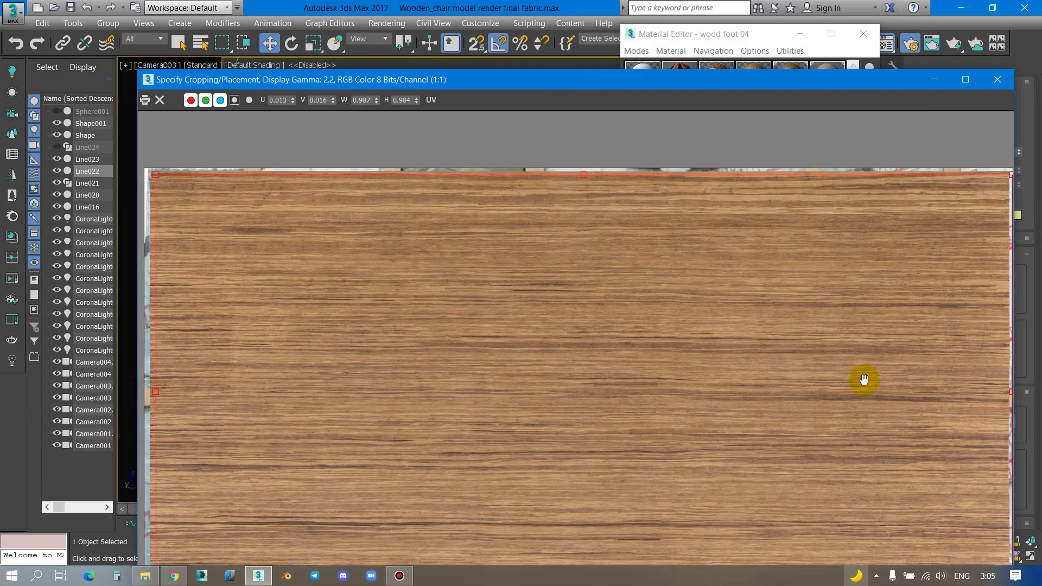
{"action": "left_click_drag", "start_coordinate": [1012, 392], "coordinate": [1006, 392]}
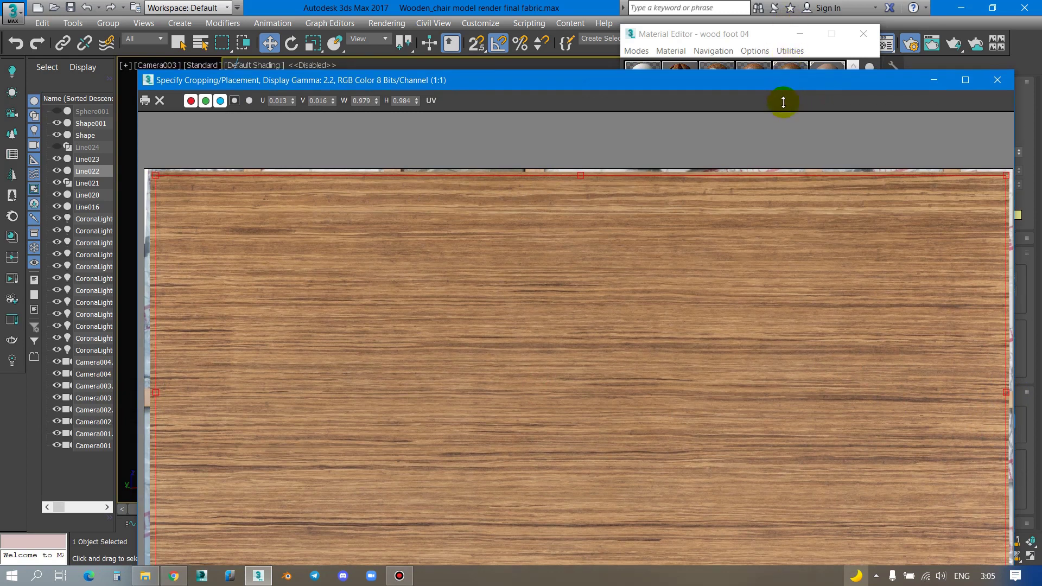
{"action": "left_click_drag", "start_coordinate": [785, 80], "coordinate": [780, 22]}
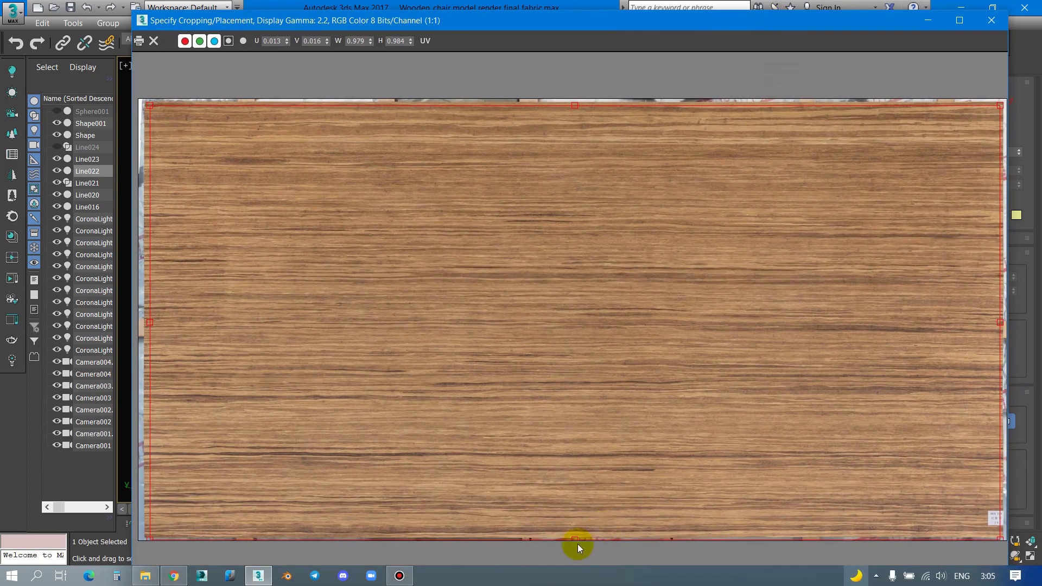
{"action": "left_click_drag", "start_coordinate": [577, 540], "coordinate": [572, 533]}
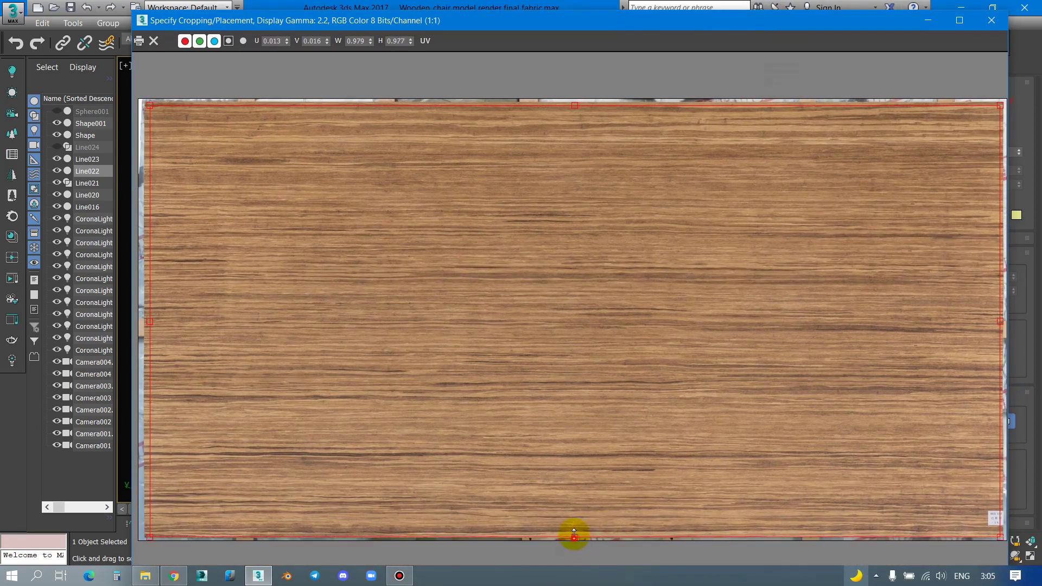
{"action": "left_click", "coordinate": [993, 22]}
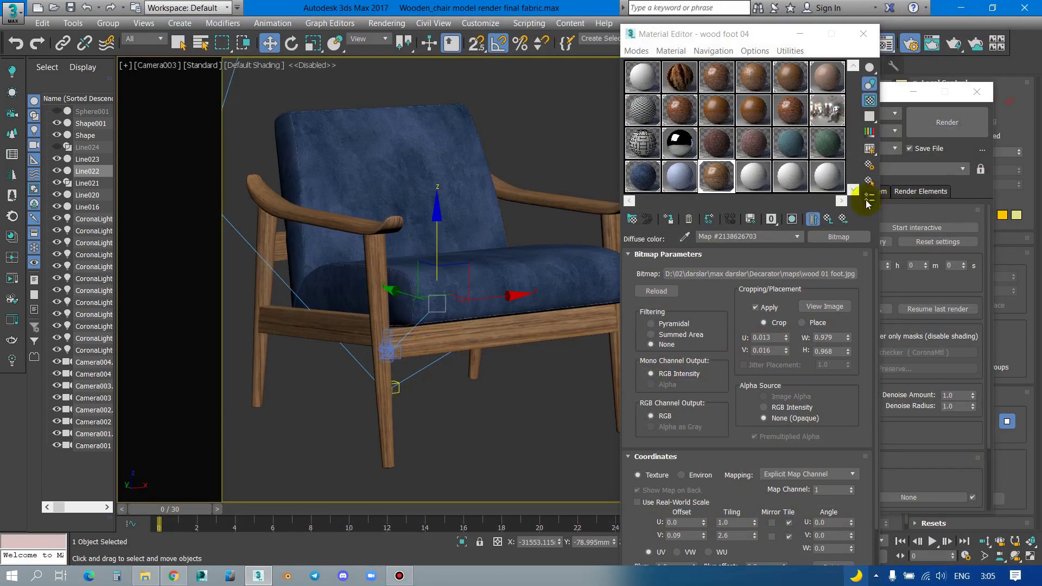
Step: Open wood foot 04's reflection bitmap and load its node tree in the Slate Material Editor
{"action": "left_click", "coordinate": [828, 219]}
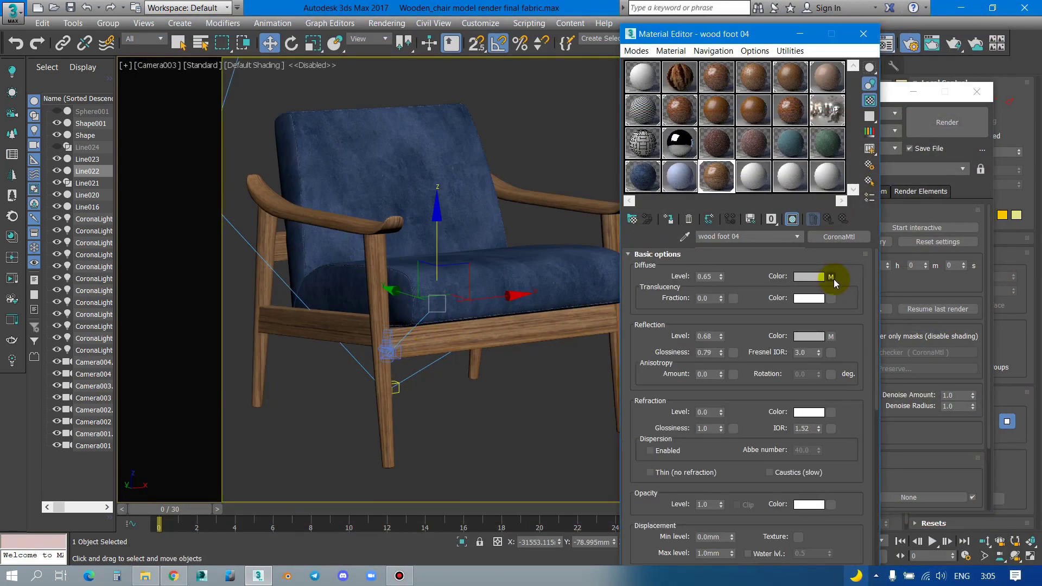
{"action": "left_click", "coordinate": [831, 336]}
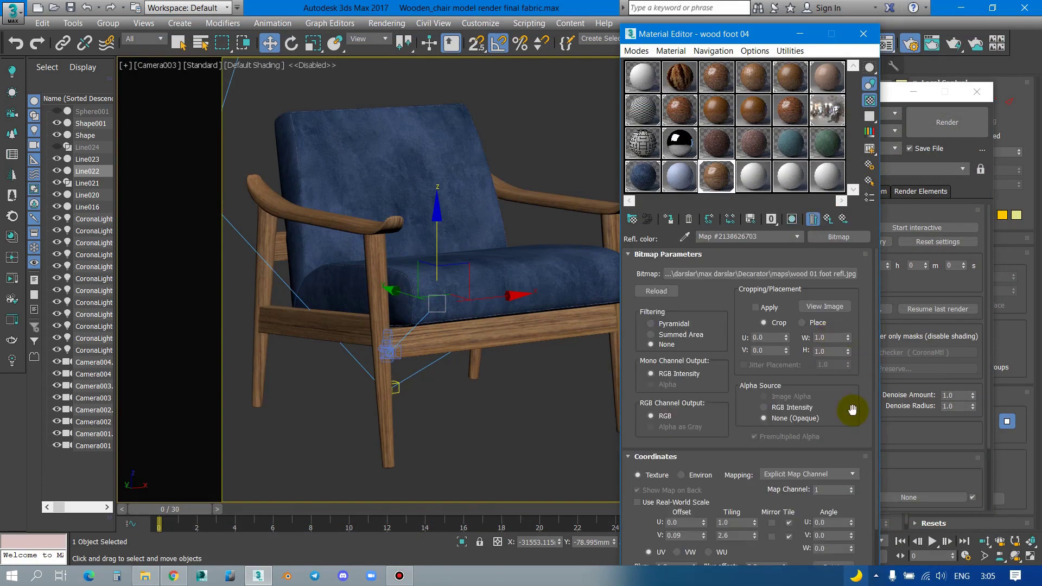
{"action": "scroll", "coordinate": [853, 331], "scroll_direction": "down", "scroll_amount": 2}
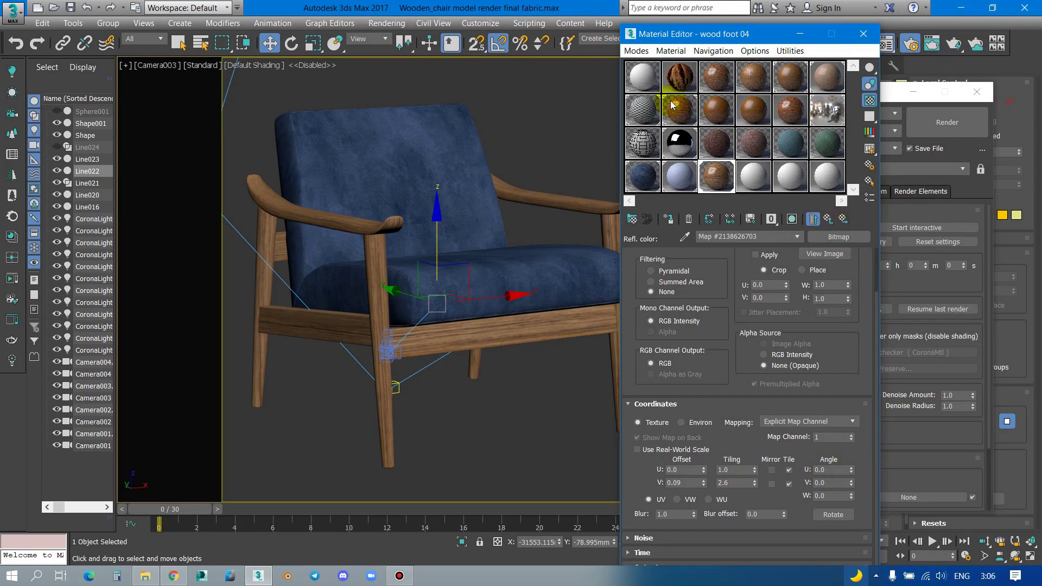
{"action": "left_click", "coordinate": [637, 50]}
{"action": "left_click", "coordinate": [655, 84]}
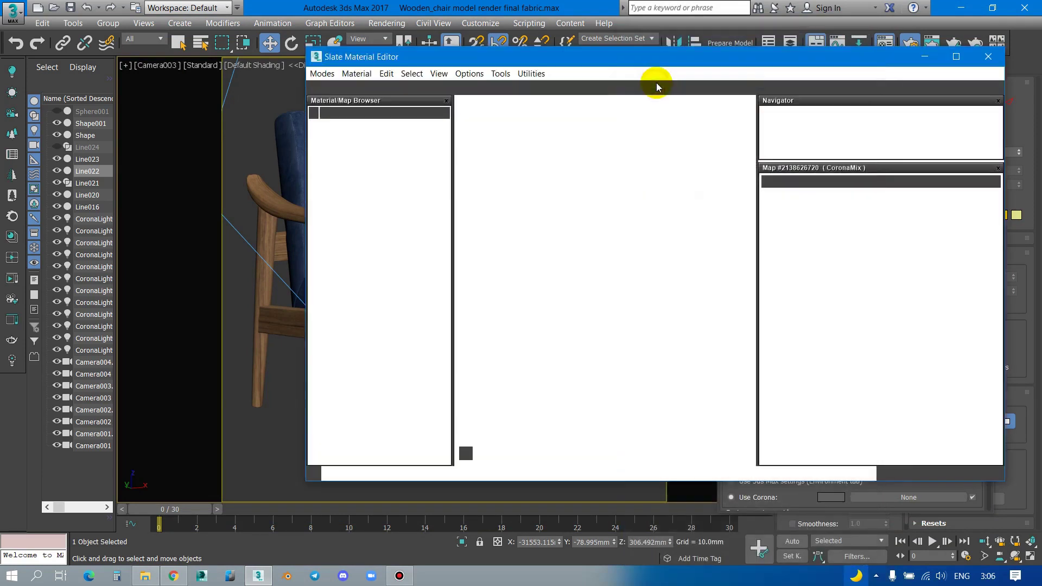
{"action": "left_click", "coordinate": [576, 229]}
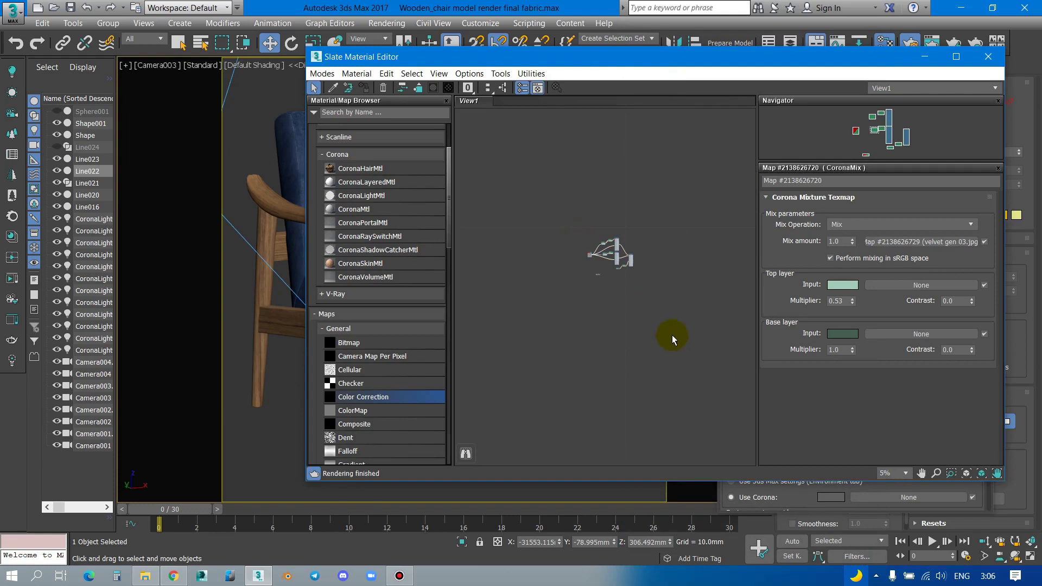
{"action": "left_click", "coordinate": [333, 91]}
{"action": "left_click", "coordinate": [285, 192]}
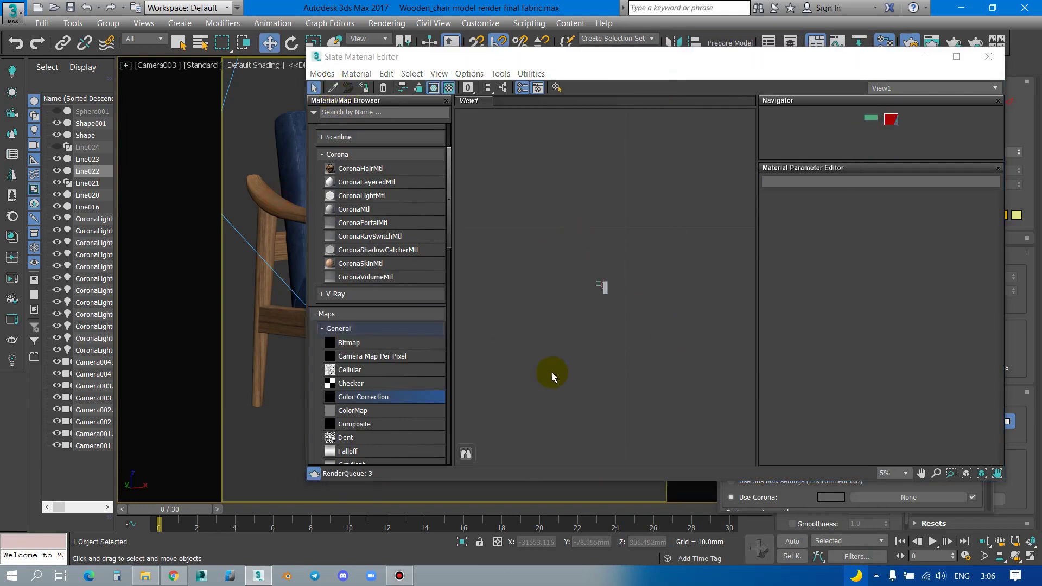
{"action": "scroll", "coordinate": [657, 255], "scroll_direction": "up", "scroll_amount": 4}
Step: Rearrange the two wood bitmap nodes up and left in the node graph
{"action": "left_click", "coordinate": [537, 206]}
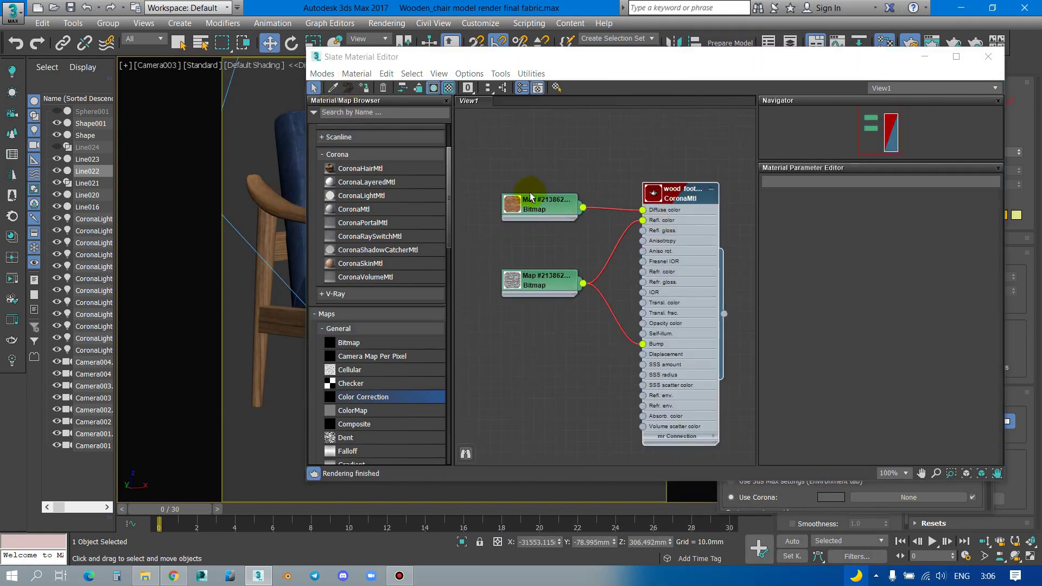
{"action": "left_click_drag", "start_coordinate": [551, 207], "coordinate": [482, 157]}
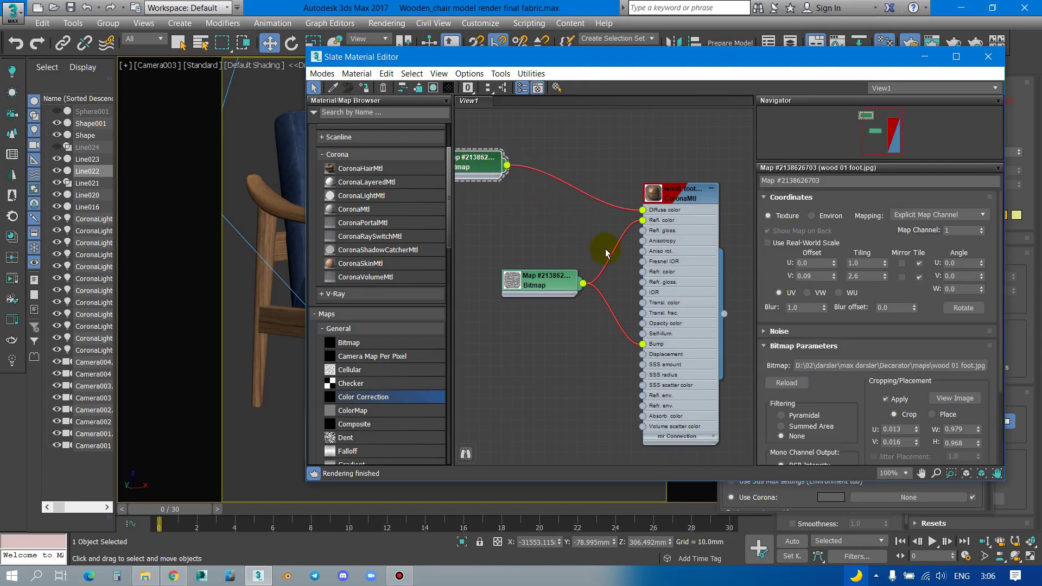
{"action": "scroll", "coordinate": [600, 244], "scroll_direction": "down", "scroll_amount": 1}
{"action": "scroll", "coordinate": [614, 261], "scroll_direction": "down", "scroll_amount": 1}
{"action": "left_click_drag", "start_coordinate": [609, 271], "coordinate": [524, 277]}
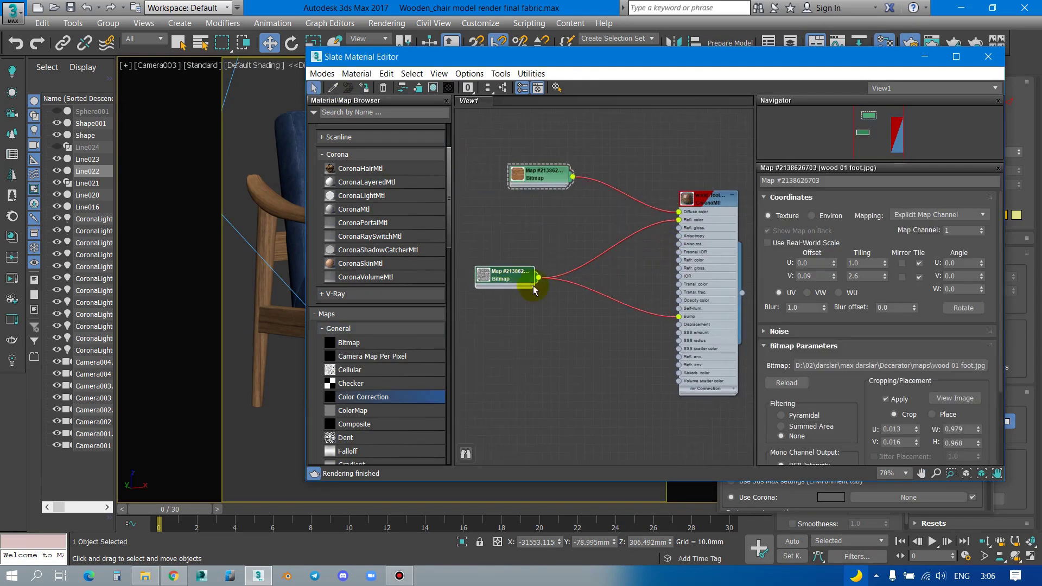
{"action": "middle_click_drag", "start_coordinate": [600, 284], "coordinate": [717, 322]}
{"action": "left_click_drag", "start_coordinate": [671, 210], "coordinate": [528, 176]}
{"action": "middle_click_drag", "start_coordinate": [612, 235], "coordinate": [545, 204]}
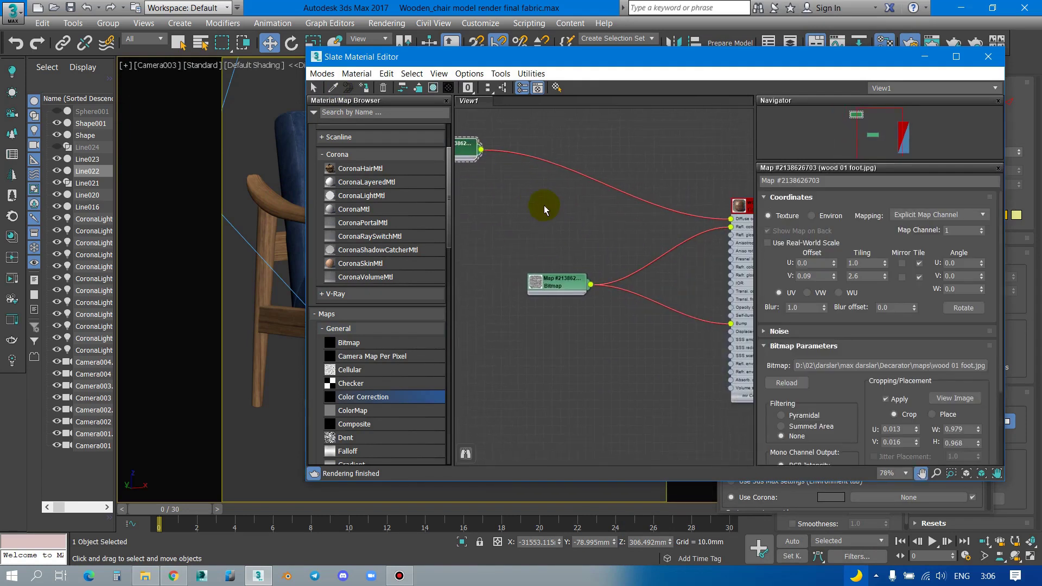
Step: Route the wood bitmap through a monochrome Color Correction map into reflection colour and bump
{"action": "mouse_move", "coordinate": [494, 354]}
{"action": "left_mouse_down"}
{"action": "mouse_move", "coordinate": [562, 239]}
{"action": "mouse_move", "coordinate": [611, 234]}
{"action": "left_mouse_up"}
{"action": "scroll", "coordinate": [610, 234], "scroll_direction": "down", "scroll_amount": 1}
{"action": "scroll", "coordinate": [611, 235], "scroll_direction": "up", "scroll_amount": 1}
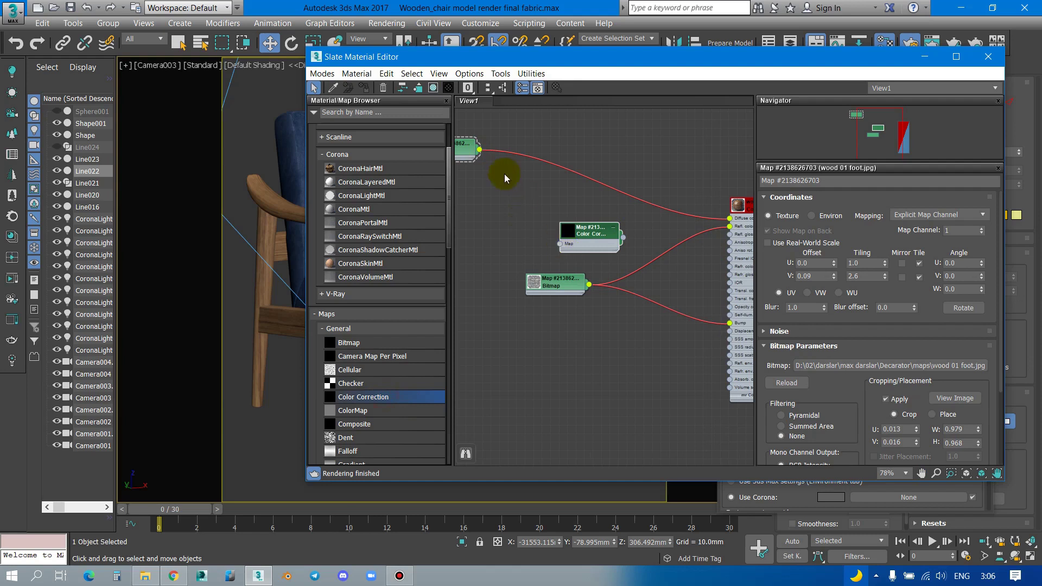
{"action": "left_click_drag", "start_coordinate": [479, 149], "coordinate": [560, 244]}
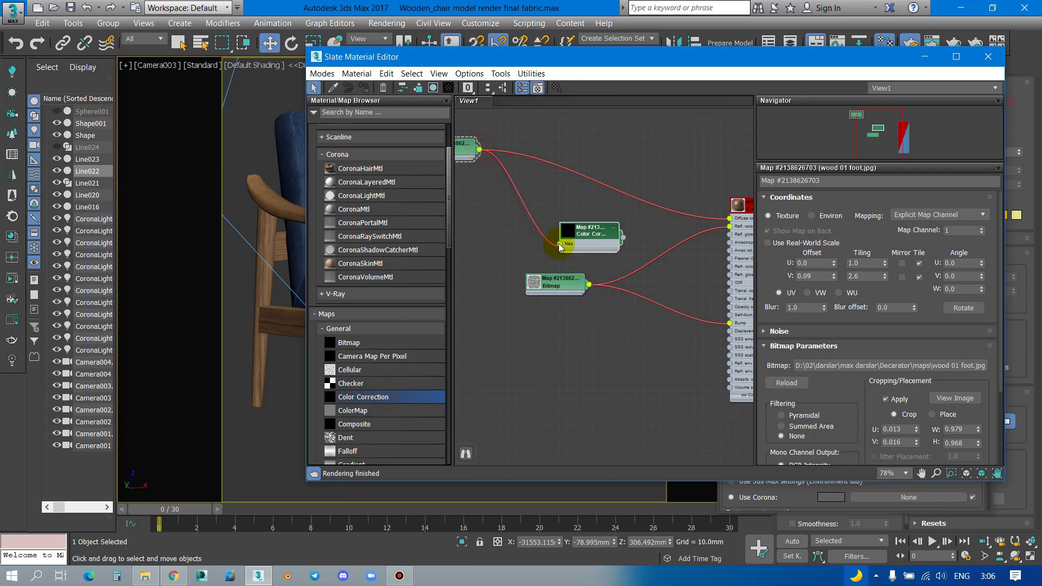
{"action": "double_click", "coordinate": [594, 235]}
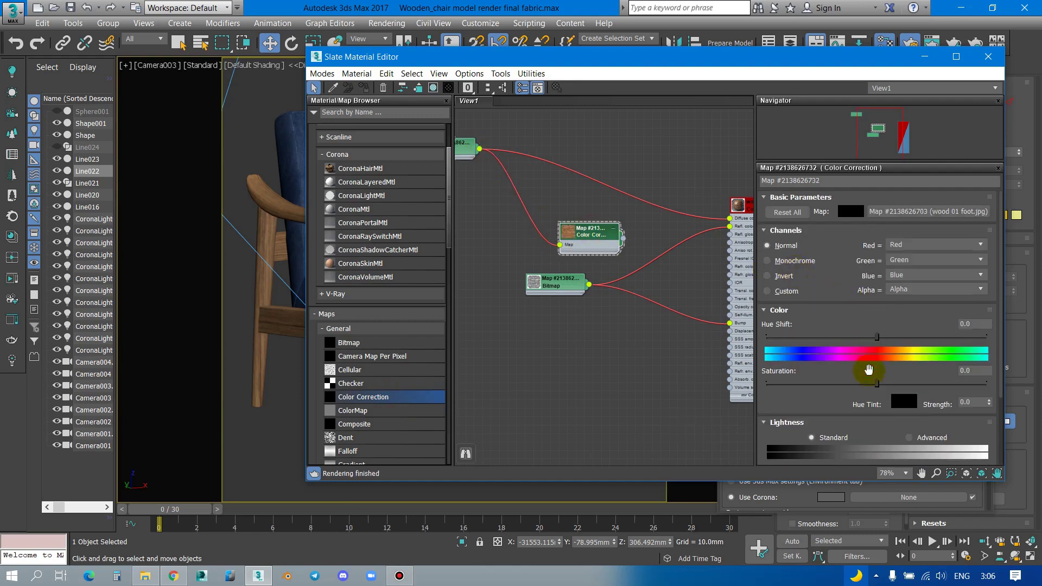
{"action": "left_click", "coordinate": [791, 262]}
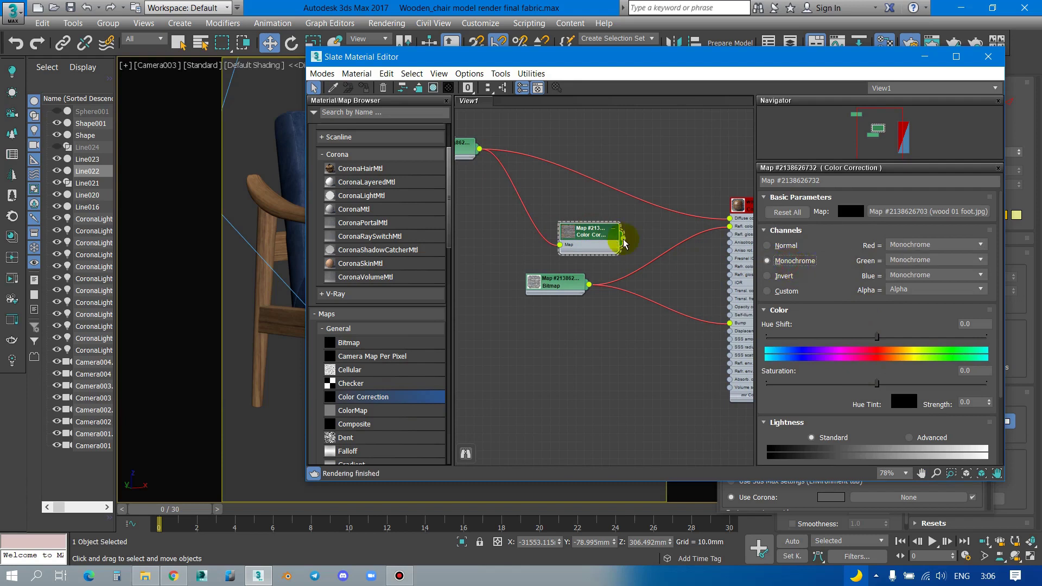
{"action": "left_click_drag", "start_coordinate": [624, 237], "coordinate": [730, 227]}
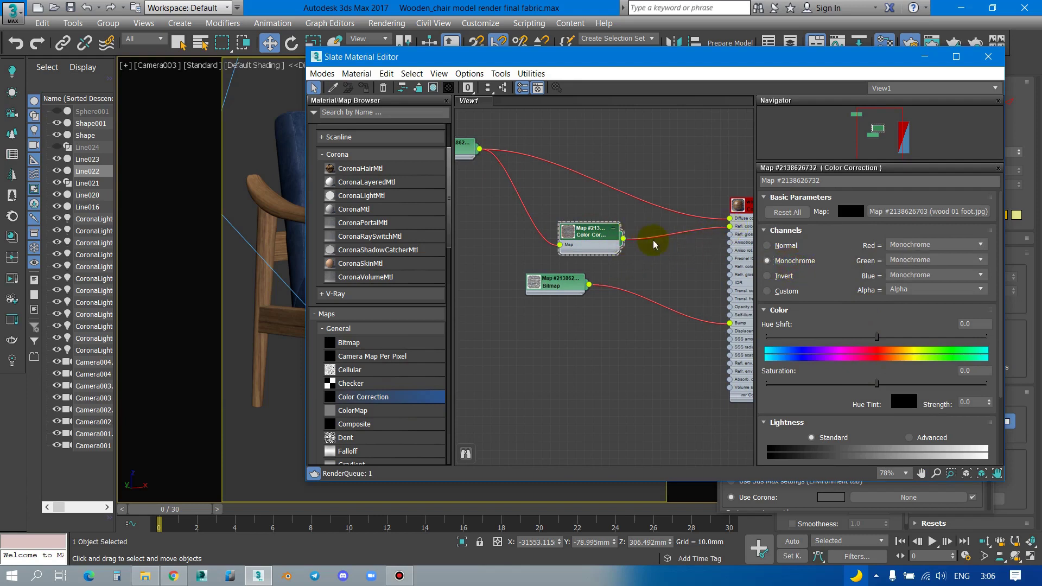
{"action": "left_click_drag", "start_coordinate": [623, 238], "coordinate": [727, 331]}
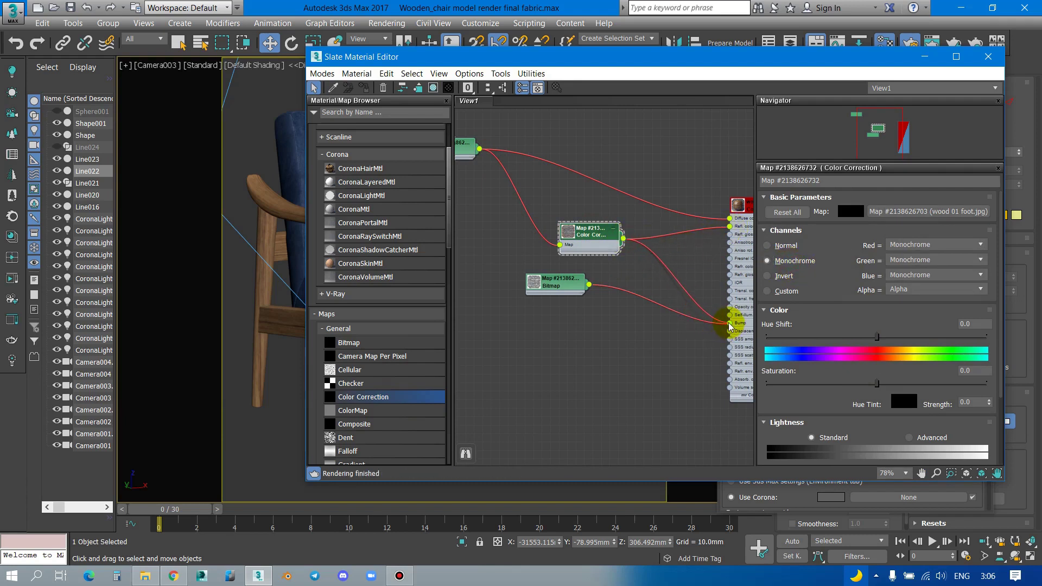
Step: Move the spare bitmap node aside and inspect wood 01 foot.jpg's 1.0 by 2.6 tiling
{"action": "left_click_drag", "start_coordinate": [559, 284], "coordinate": [551, 309]}
{"action": "left_click", "coordinate": [591, 244]}
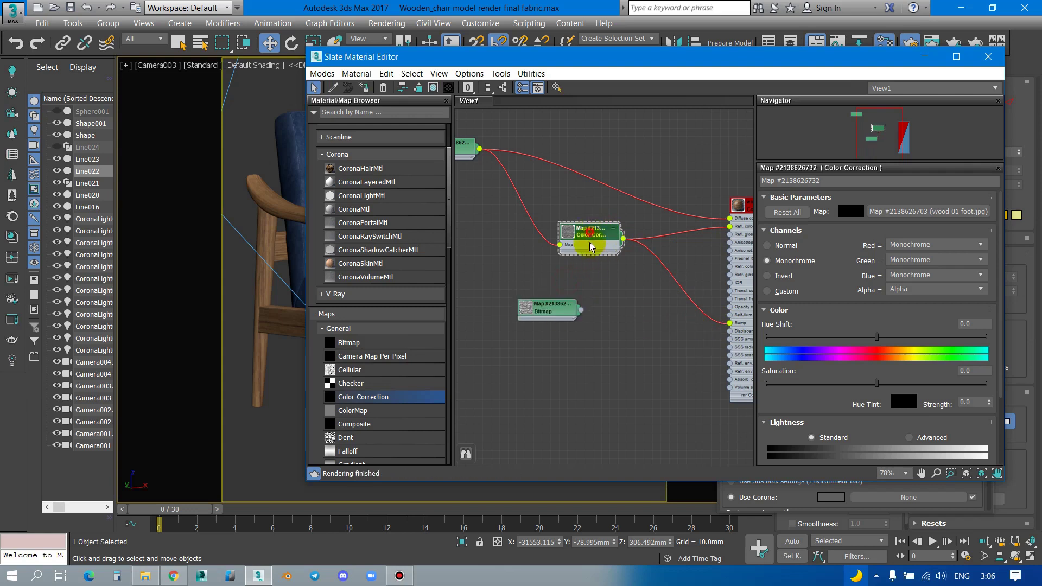
{"action": "scroll", "coordinate": [586, 233], "scroll_direction": "down", "scroll_amount": 4}
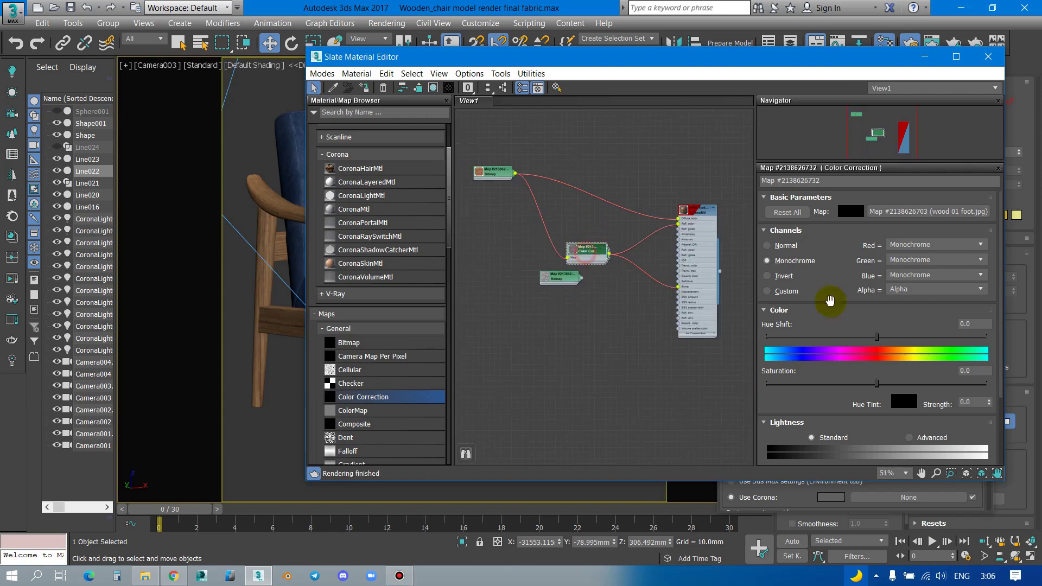
{"action": "double_click", "coordinate": [492, 170]}
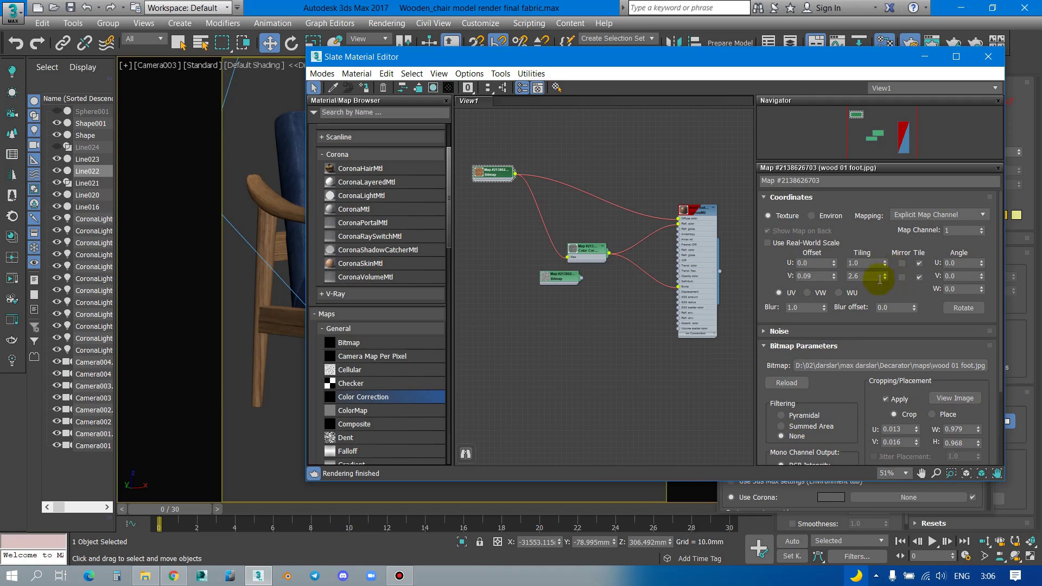
{"action": "left_click_drag", "start_coordinate": [921, 291], "coordinate": [922, 188]}
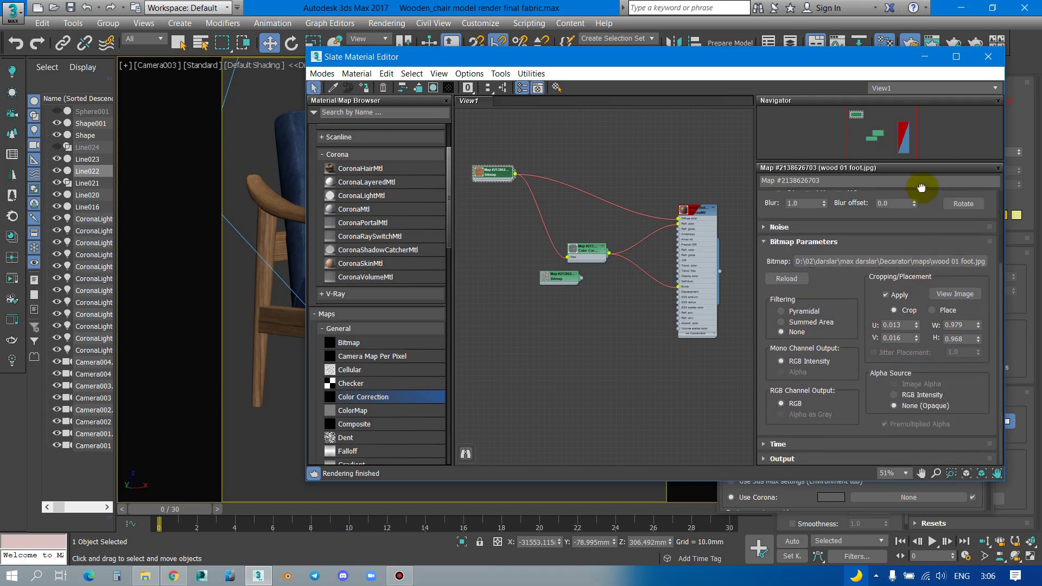
{"action": "scroll", "coordinate": [921, 187], "scroll_direction": "up", "scroll_amount": 3}
{"action": "left_click", "coordinate": [321, 73]}
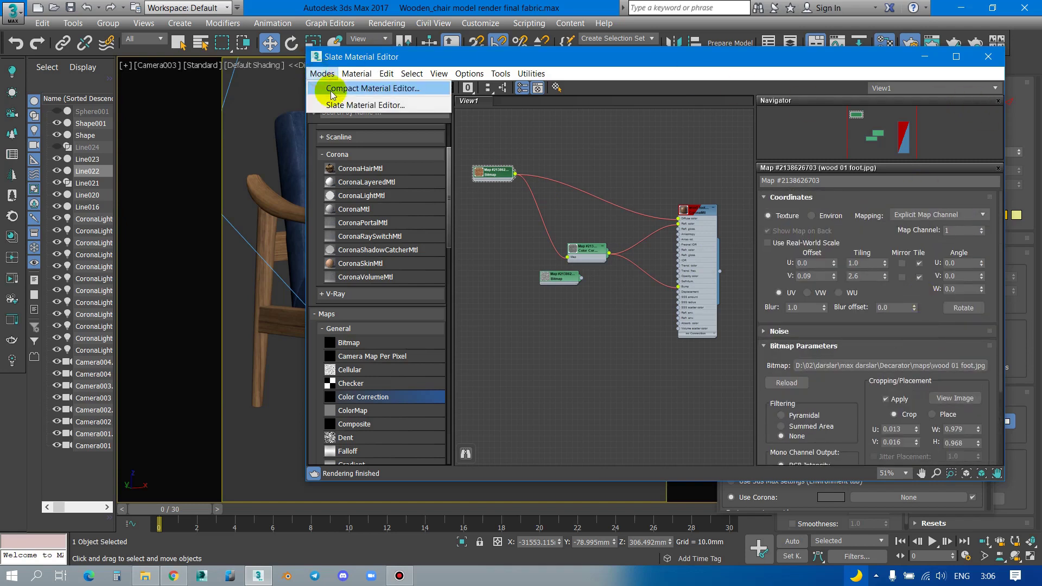
Step: Switch to the Compact Material Editor and close it, save the scene, and render Camera003
{"action": "left_click", "coordinate": [332, 89]}
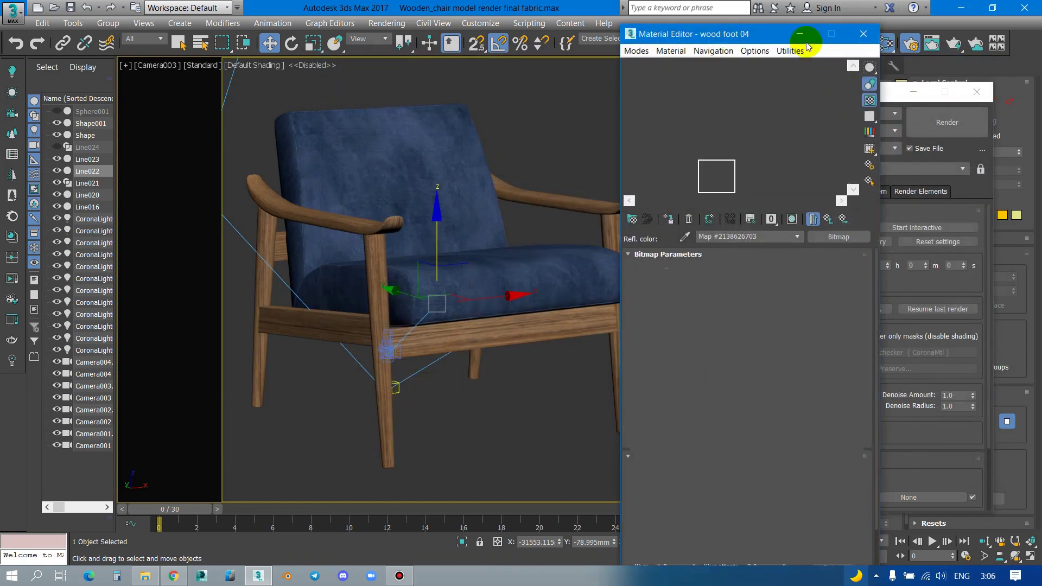
{"action": "left_click", "coordinate": [864, 33]}
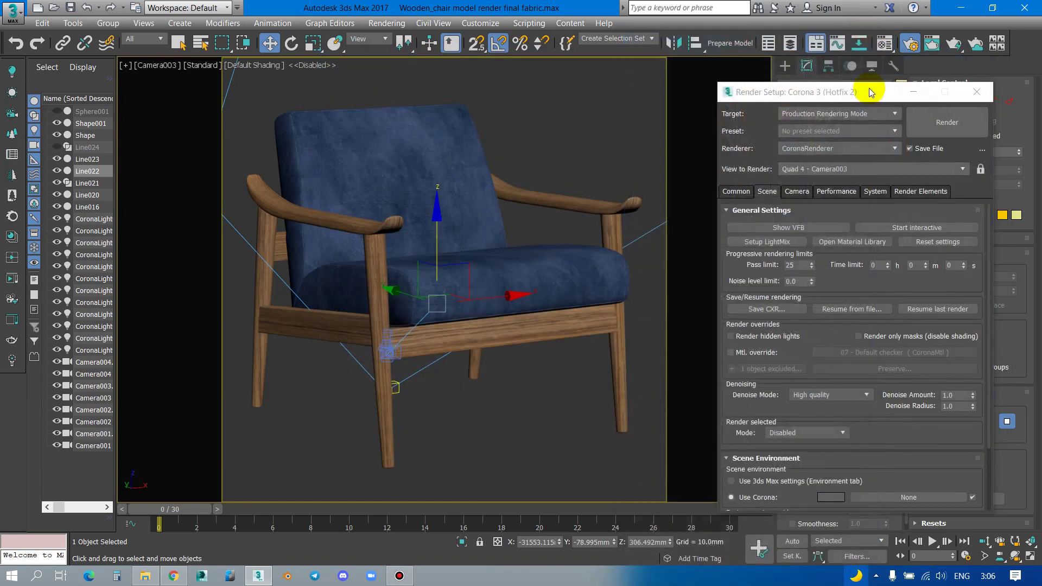
{"action": "left_click_drag", "start_coordinate": [868, 92], "coordinate": [870, 63]}
{"action": "left_click", "coordinate": [71, 7]}
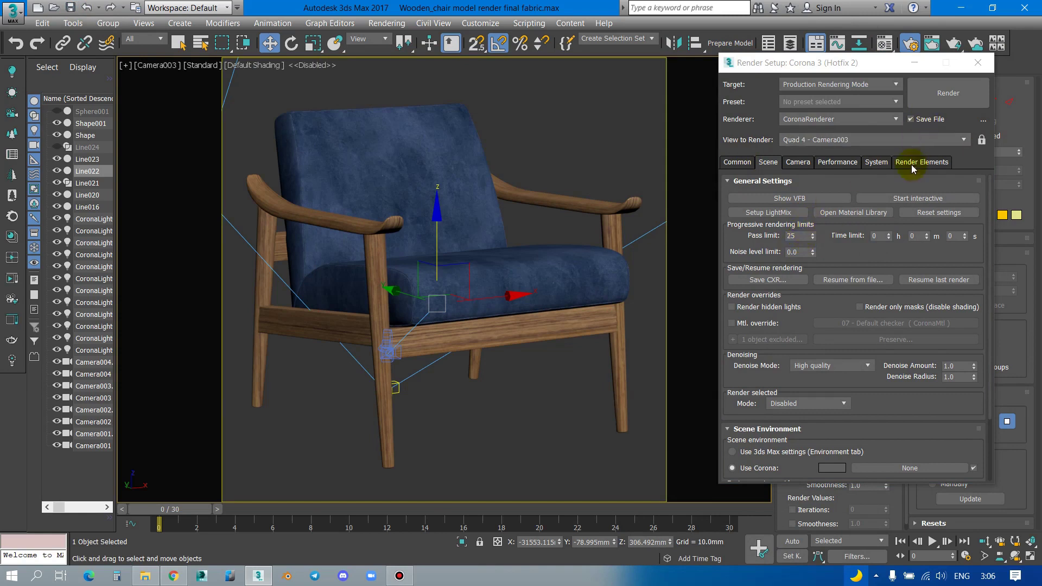
{"action": "left_click", "coordinate": [947, 91]}
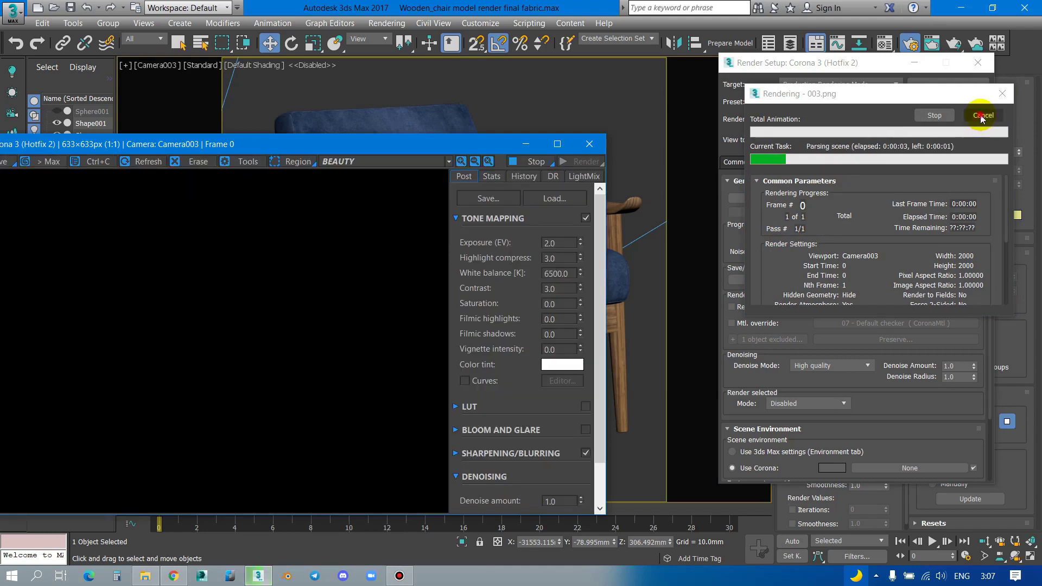
Step: Halt the running render and show the Common render settings
{"action": "left_click", "coordinate": [947, 116]}
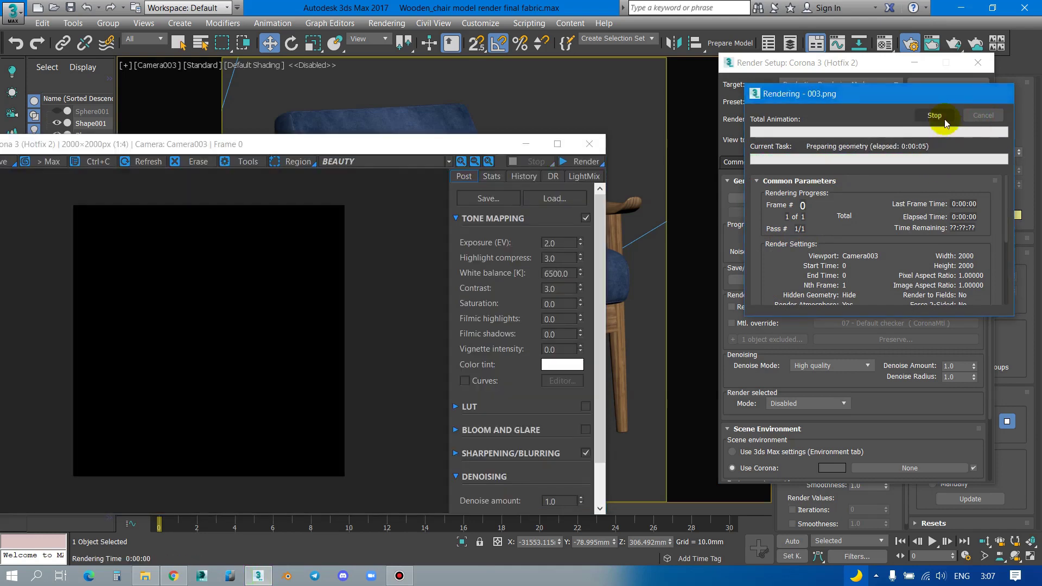
{"action": "left_click", "coordinate": [742, 161]}
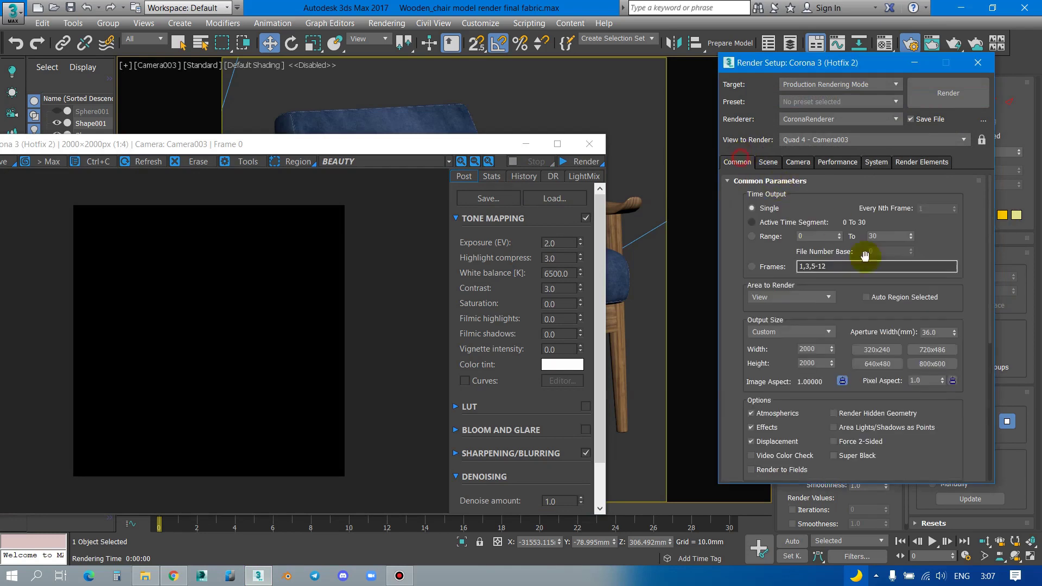
{"action": "scroll", "coordinate": [938, 407], "scroll_direction": "down", "scroll_amount": 1}
{"action": "scroll", "coordinate": [938, 348], "scroll_direction": "down", "scroll_amount": 5}
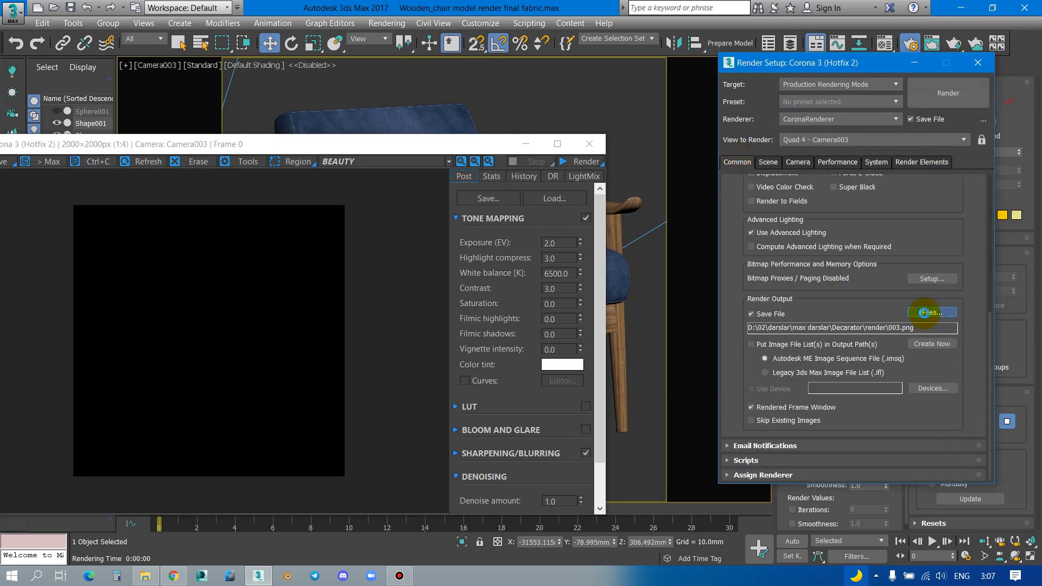
Step: Set render output to 003.png in a new 'render' folder inside 03 07 2021
{"action": "left_click", "coordinate": [926, 315]}
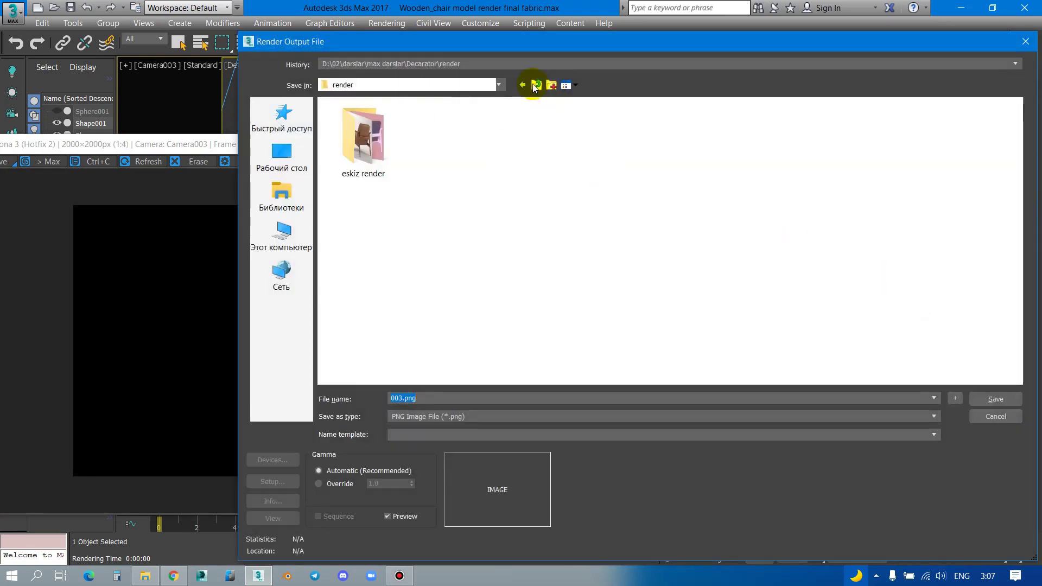
{"action": "left_click", "coordinate": [535, 86]}
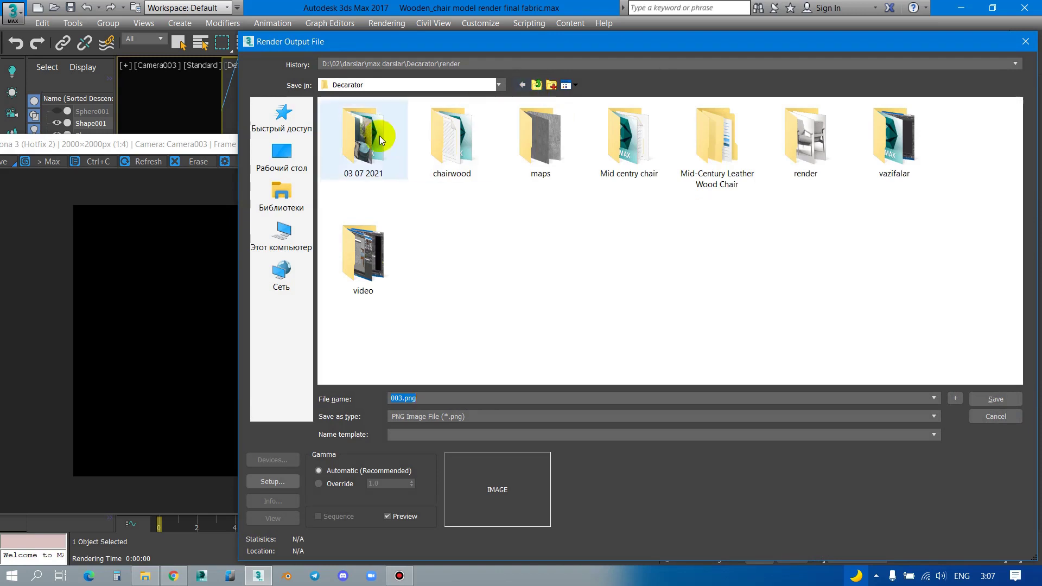
{"action": "left_click", "coordinate": [379, 139]}
{"action": "double_click", "coordinate": [379, 138]}
{"action": "left_click", "coordinate": [551, 85]}
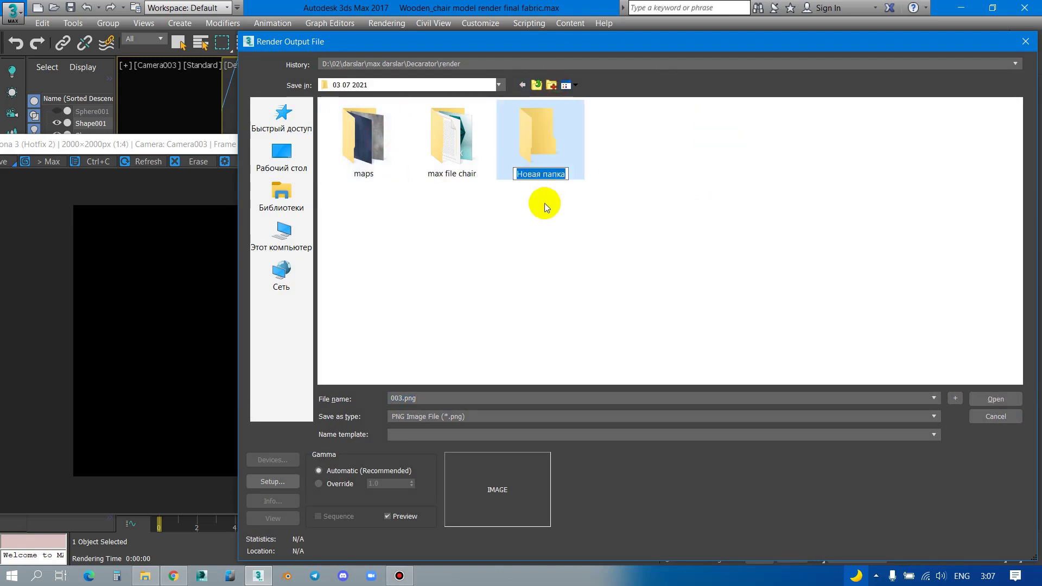
{"action": "type", "text": "render"}
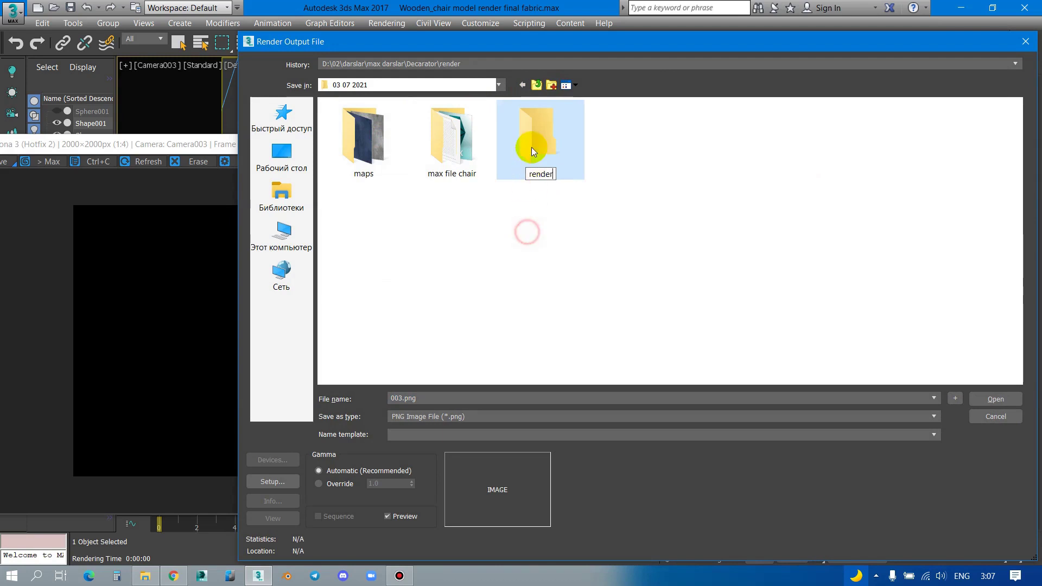
{"action": "key", "text": "Return"}
{"action": "double_click", "coordinate": [530, 148]}
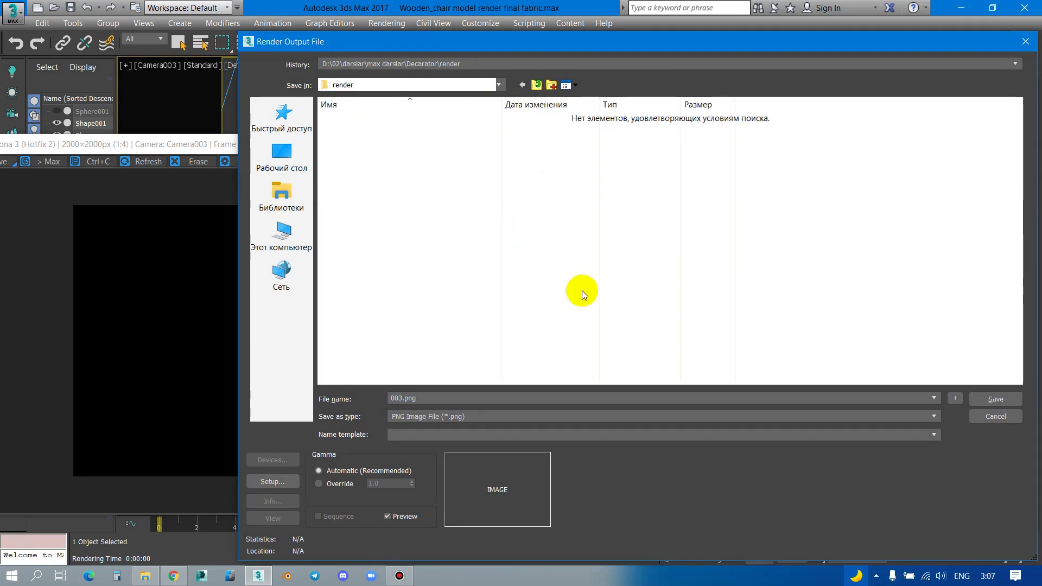
{"action": "left_click", "coordinate": [996, 399]}
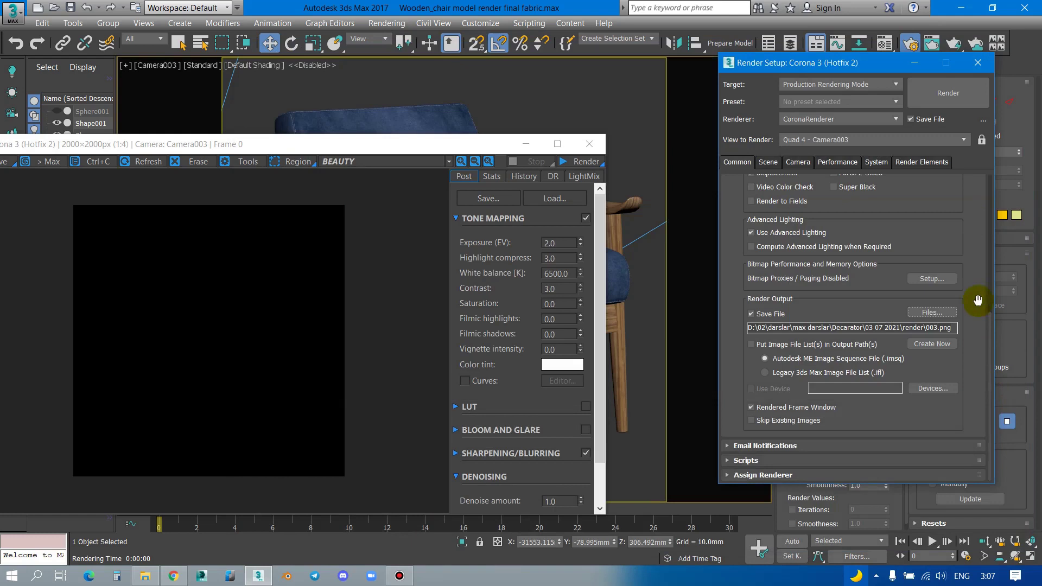
Step: Re-add the CMasking_ID render element, unhide all objects, and render Camera003 again
{"action": "left_click", "coordinate": [904, 163]}
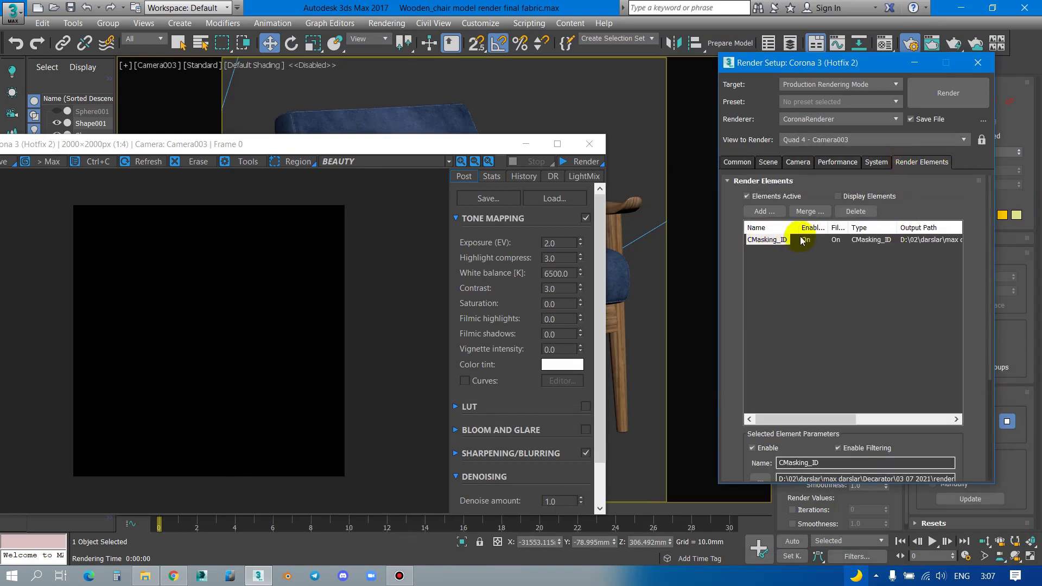
{"action": "left_click", "coordinate": [856, 211]}
{"action": "left_click", "coordinate": [760, 211]}
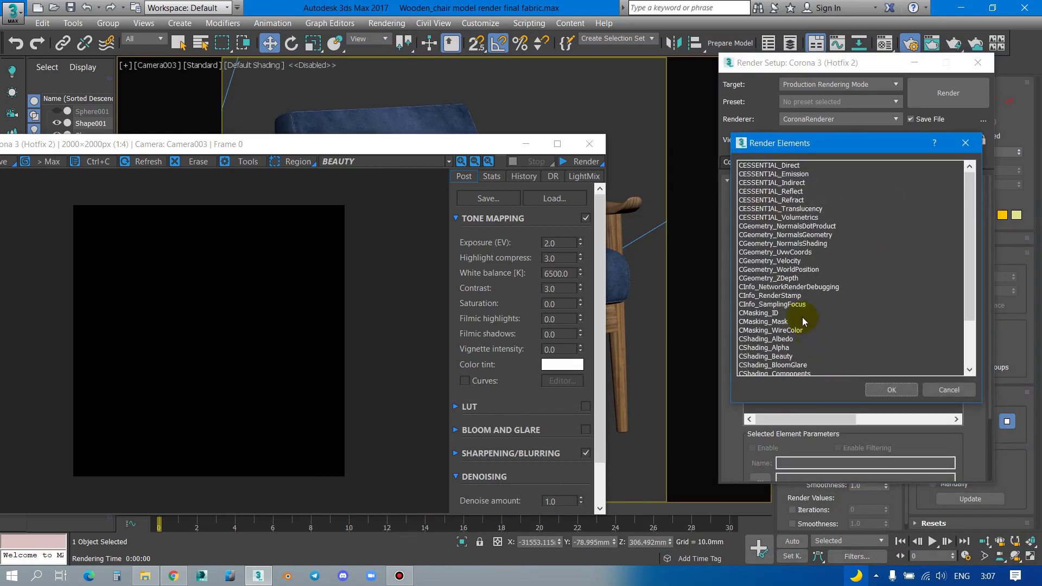
{"action": "double_click", "coordinate": [768, 315]}
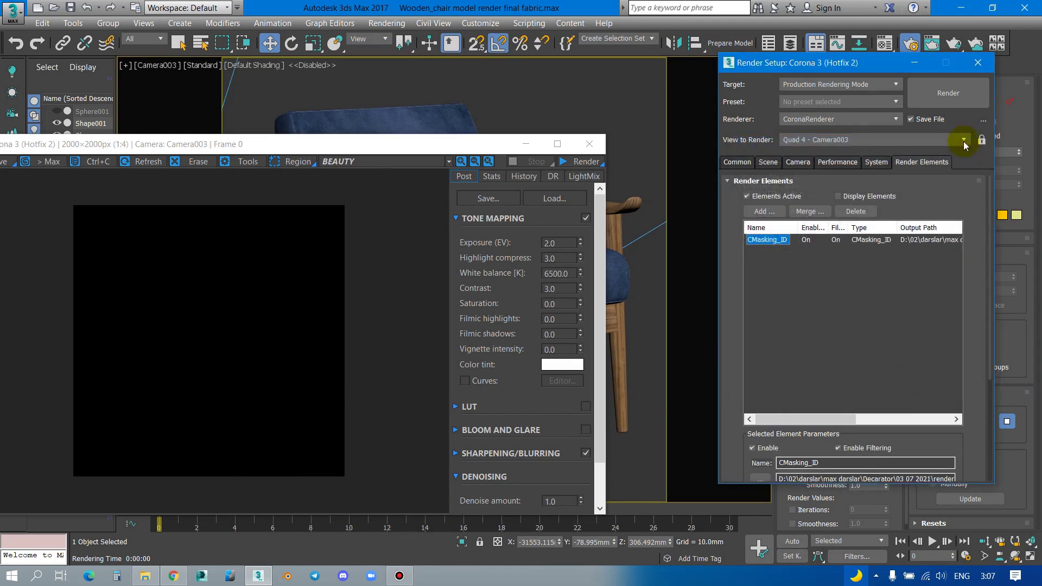
{"action": "right_click", "coordinate": [574, 130]}
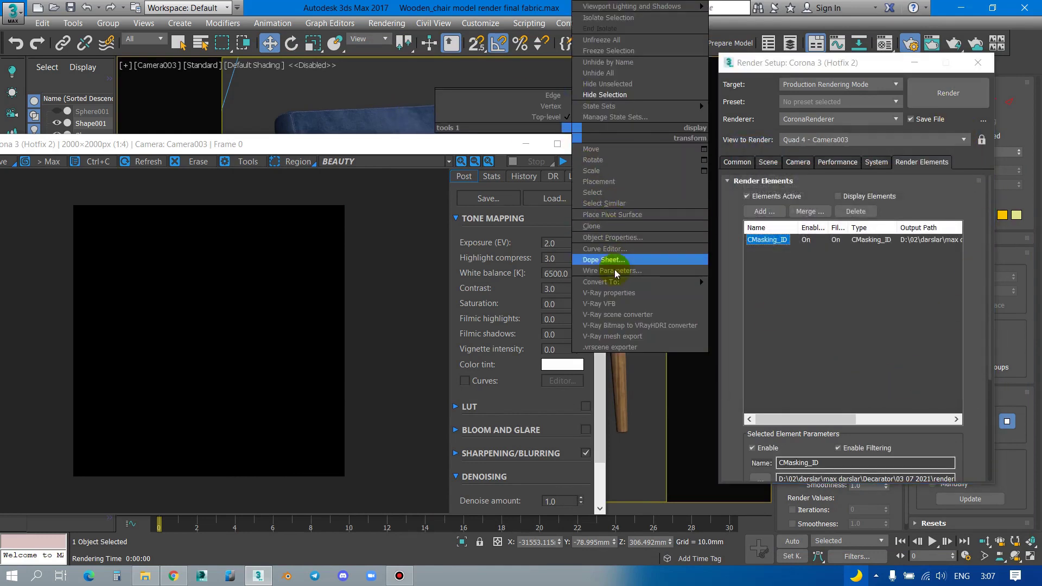
{"action": "left_click", "coordinate": [601, 52]}
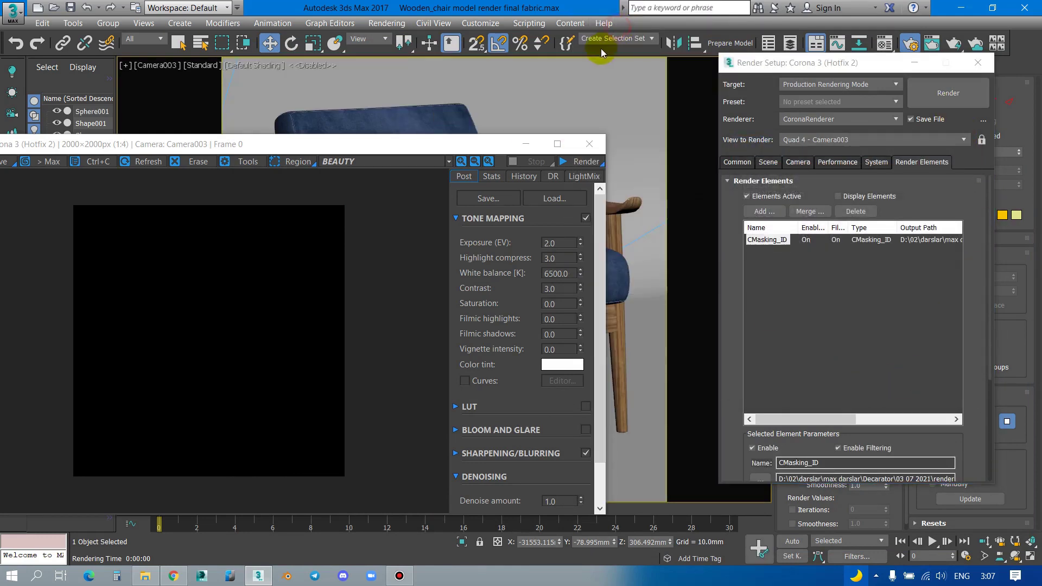
{"action": "left_click", "coordinate": [940, 102]}
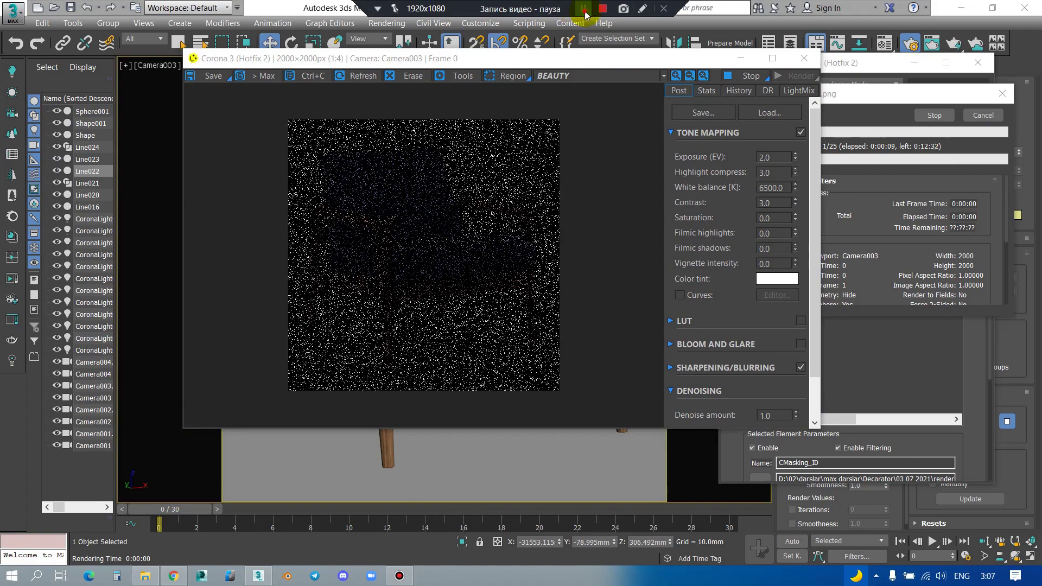
Step: Maximize the Corona frame buffer, zoom in and out to inspect the render, then shrink the window
{"action": "key", "text": "super+Up"}
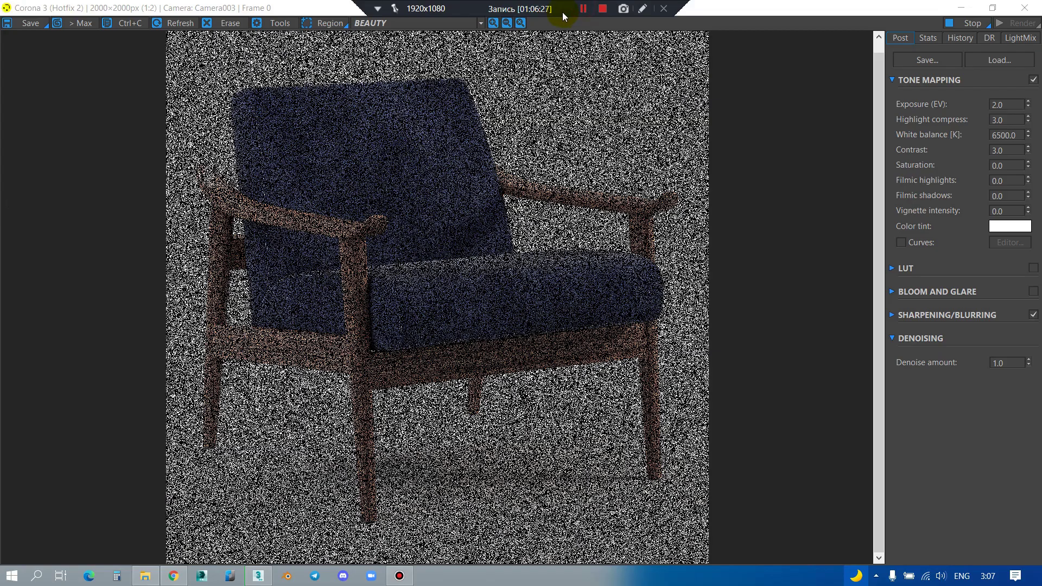
{"action": "left_click", "coordinate": [927, 38]}
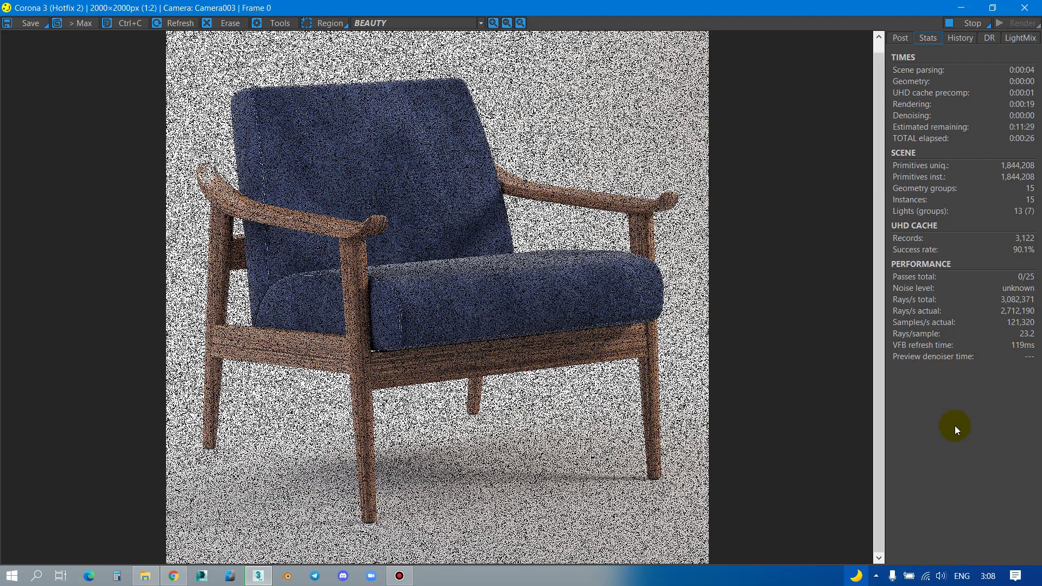
{"action": "scroll", "coordinate": [356, 313], "scroll_direction": "up", "scroll_amount": 2}
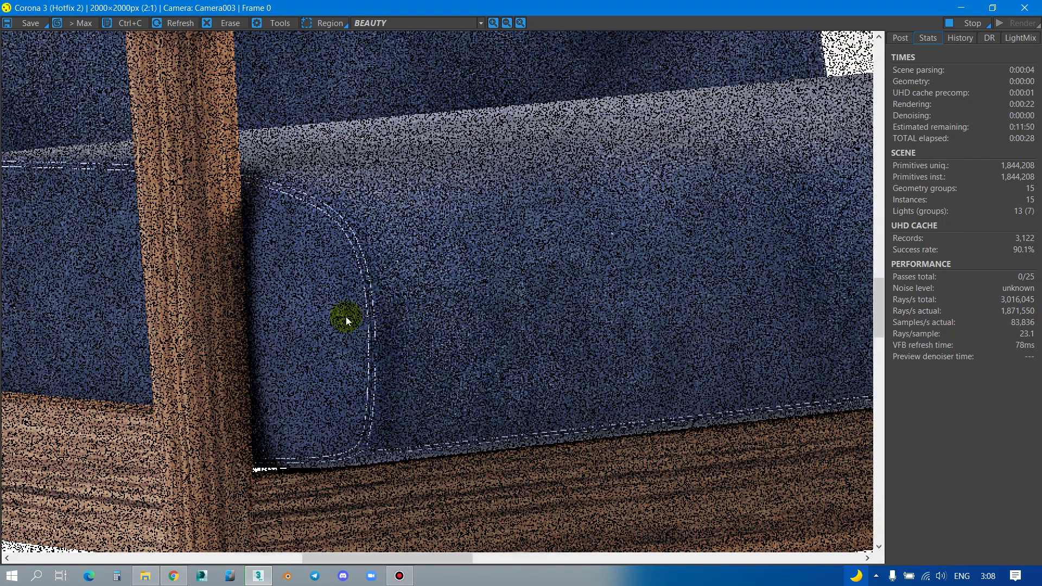
{"action": "scroll", "coordinate": [346, 317], "scroll_direction": "up", "scroll_amount": 2}
{"action": "scroll", "coordinate": [418, 247], "scroll_direction": "down", "scroll_amount": 1}
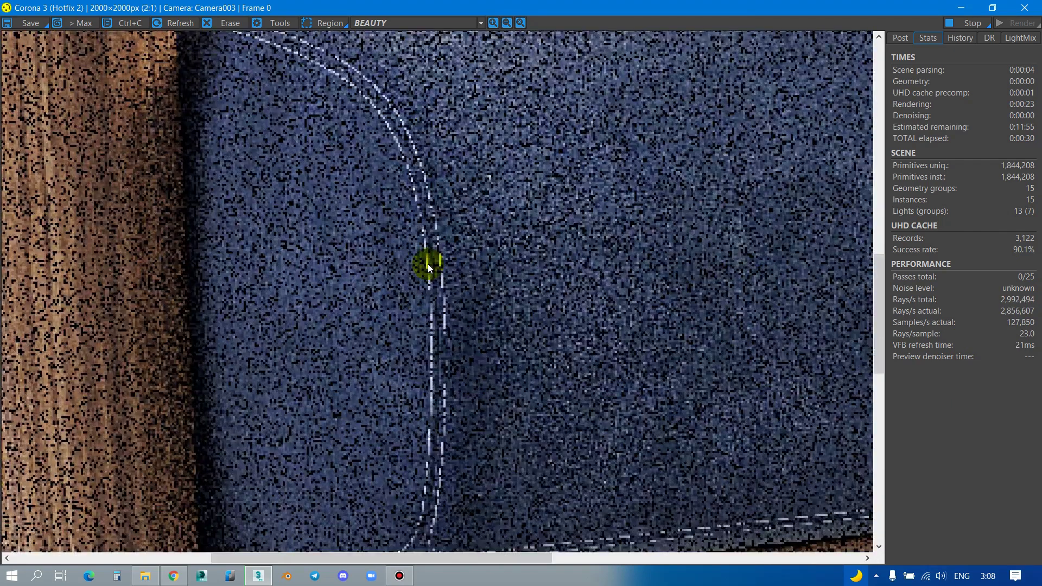
{"action": "scroll", "coordinate": [427, 264], "scroll_direction": "down", "scroll_amount": 1}
{"action": "scroll", "coordinate": [437, 407], "scroll_direction": "down", "scroll_amount": 1}
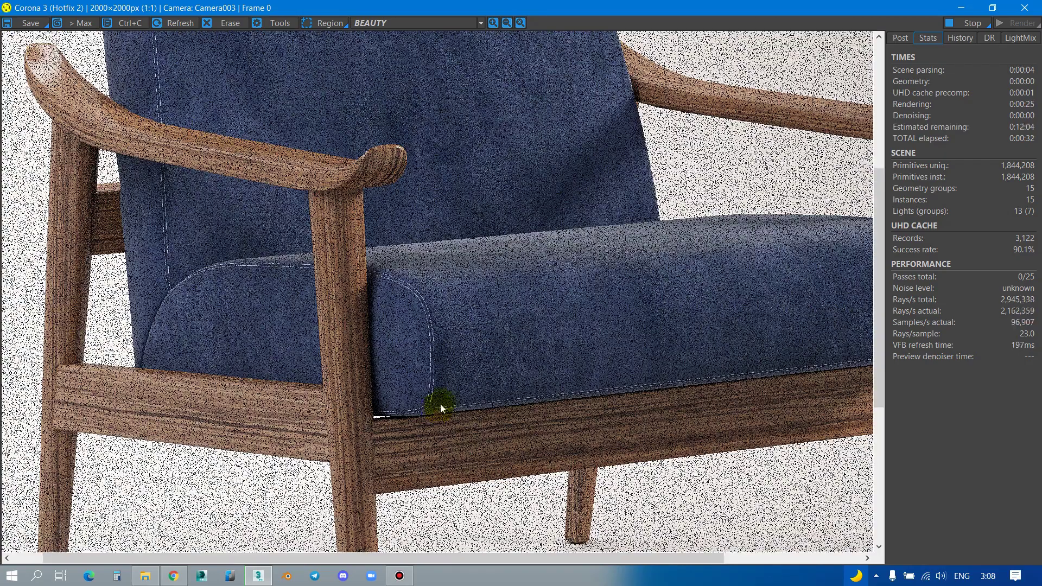
{"action": "scroll", "coordinate": [441, 404], "scroll_direction": "down", "scroll_amount": 1}
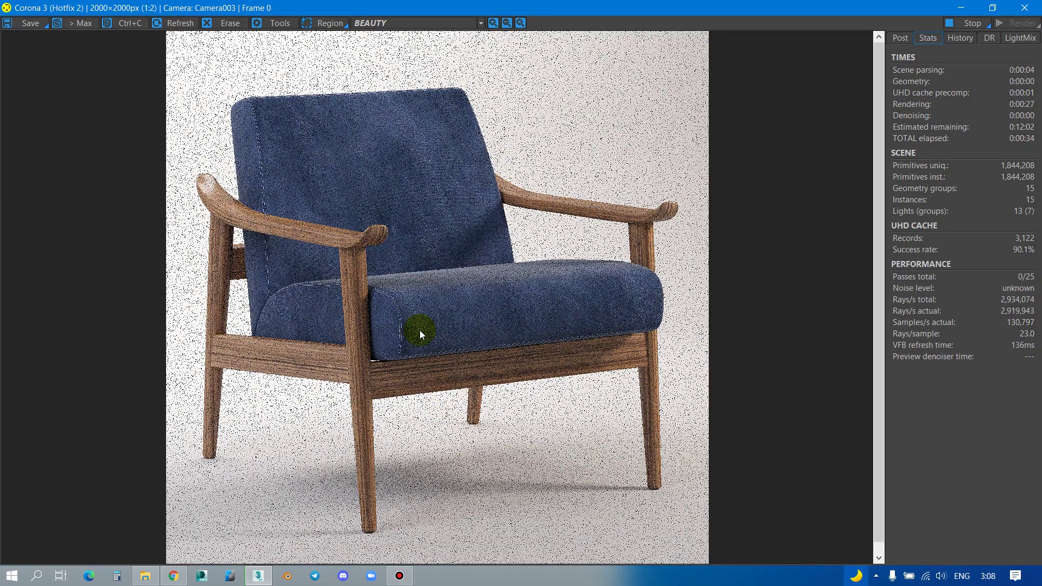
{"action": "scroll", "coordinate": [459, 207], "scroll_direction": "up", "scroll_amount": 1}
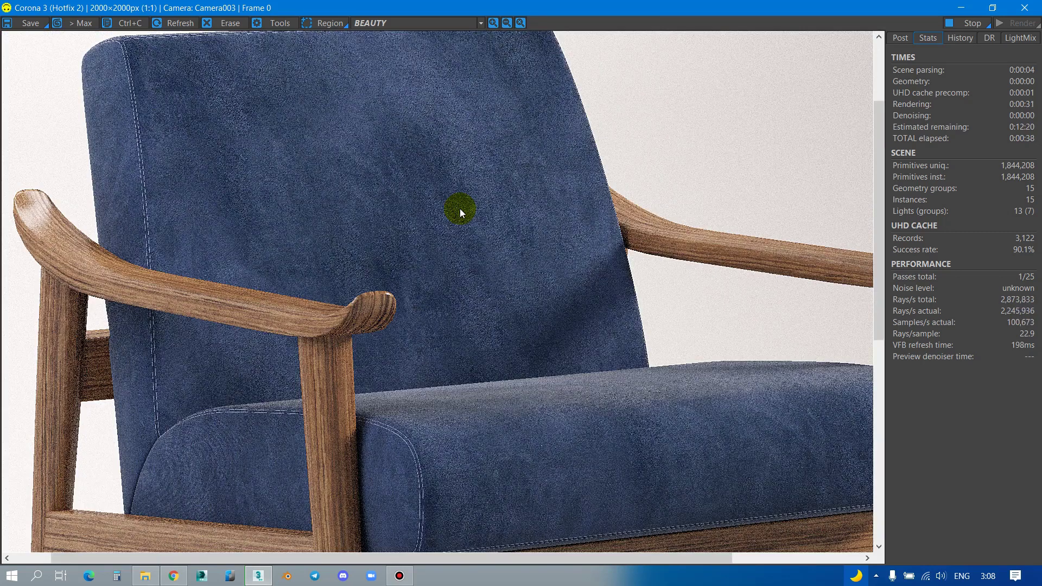
{"action": "scroll", "coordinate": [460, 213], "scroll_direction": "down", "scroll_amount": 1}
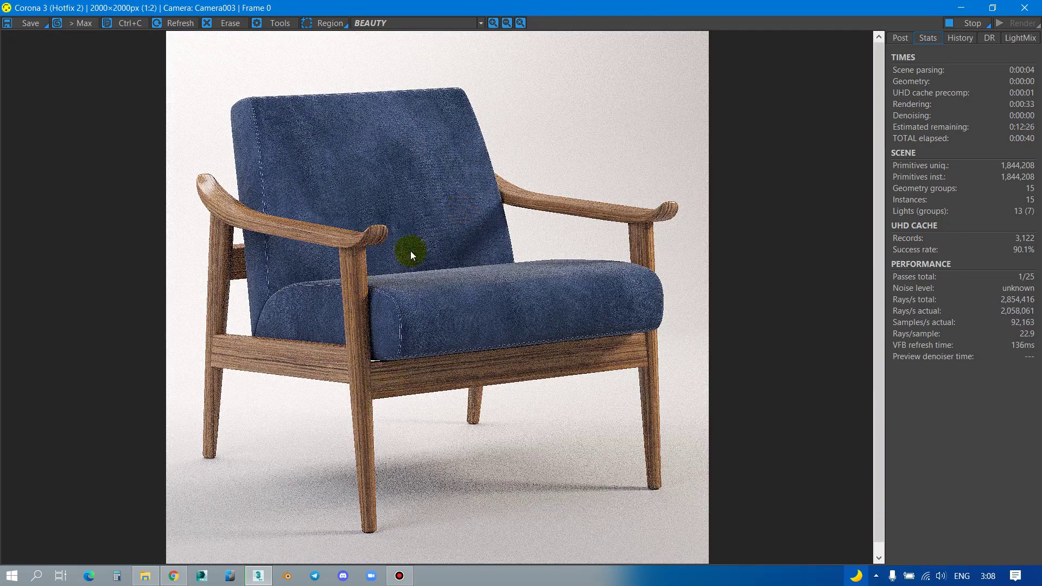
{"action": "scroll", "coordinate": [646, 210], "scroll_direction": "up", "scroll_amount": 1}
{"action": "scroll", "coordinate": [646, 226], "scroll_direction": "down", "scroll_amount": 1}
{"action": "scroll", "coordinate": [191, 184], "scroll_direction": "up", "scroll_amount": 2}
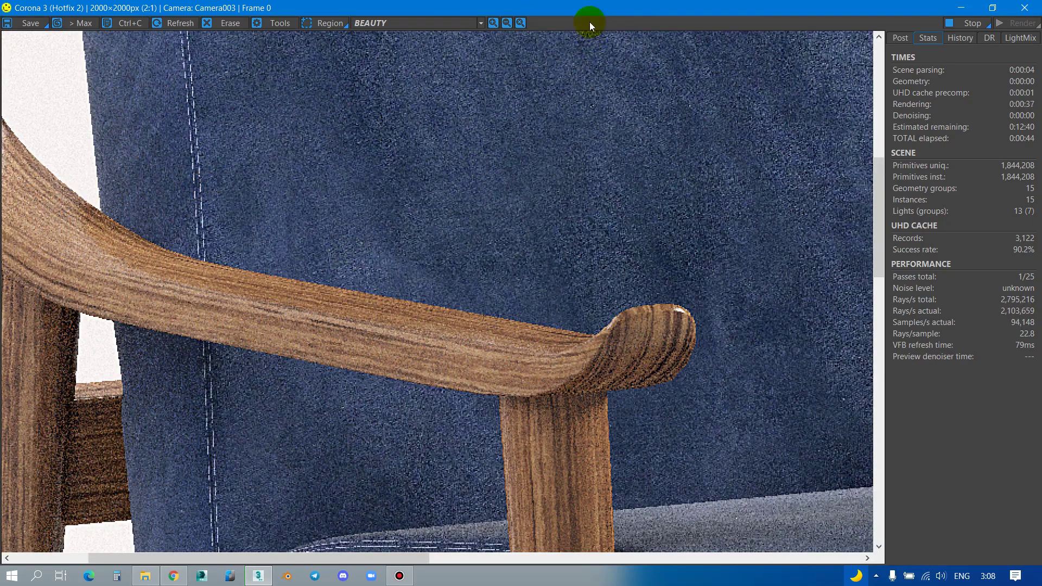
{"action": "left_click_drag", "start_coordinate": [589, 22], "coordinate": [336, 161]}
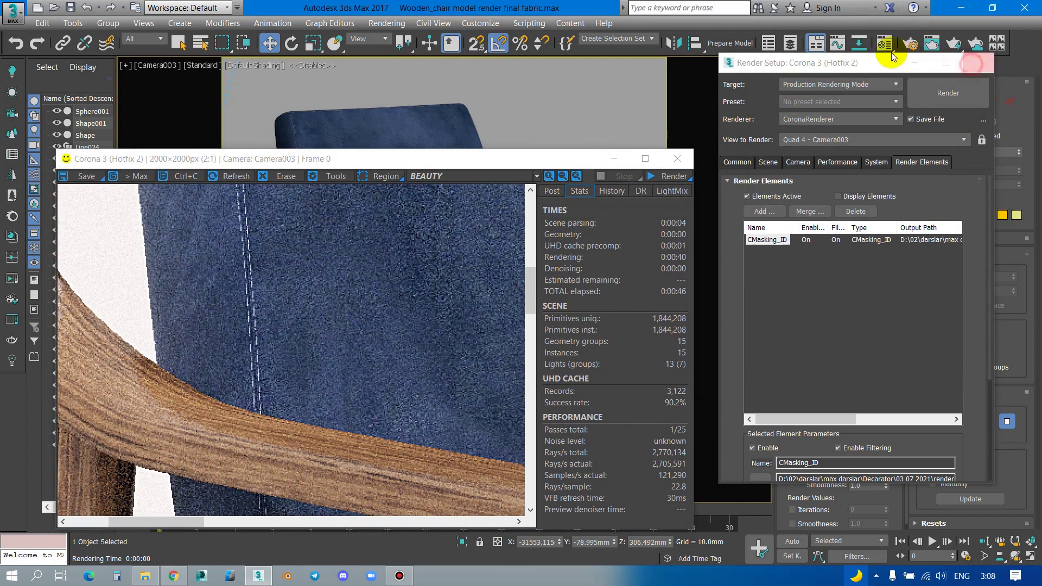
Step: Set wood foot 04's reflection level and glossiness to 0.65, save, and cancel a test render
{"action": "key", "text": "m"}
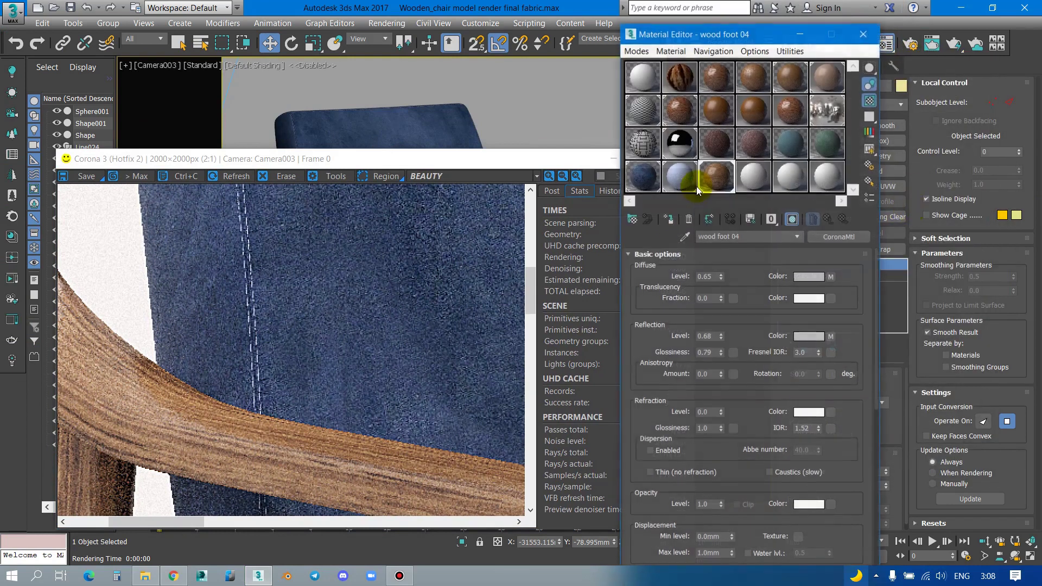
{"action": "double_click", "coordinate": [707, 353]}
{"action": "type", "text": "0.65"}
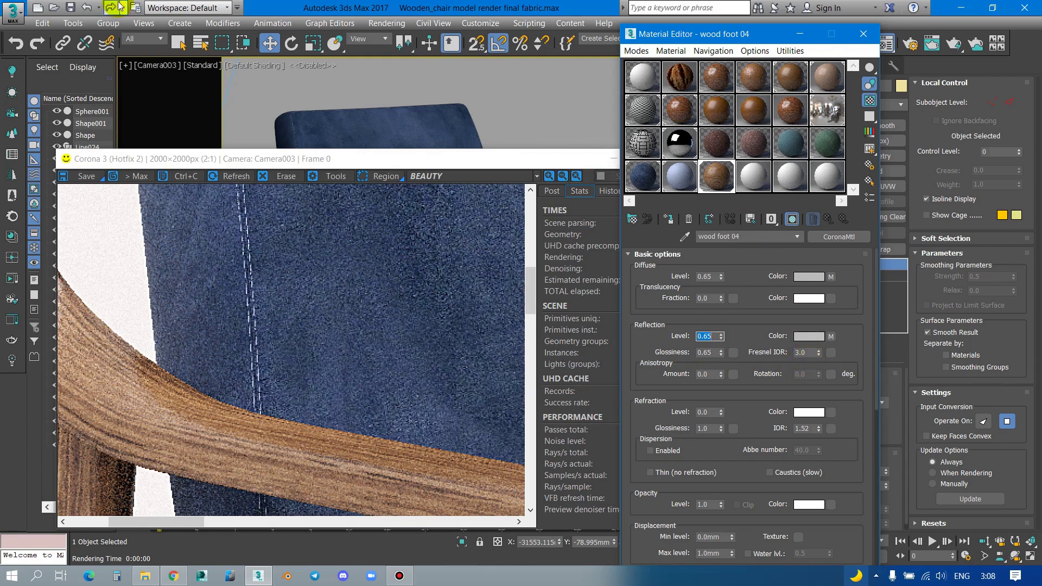
{"action": "left_click", "coordinate": [69, 8]}
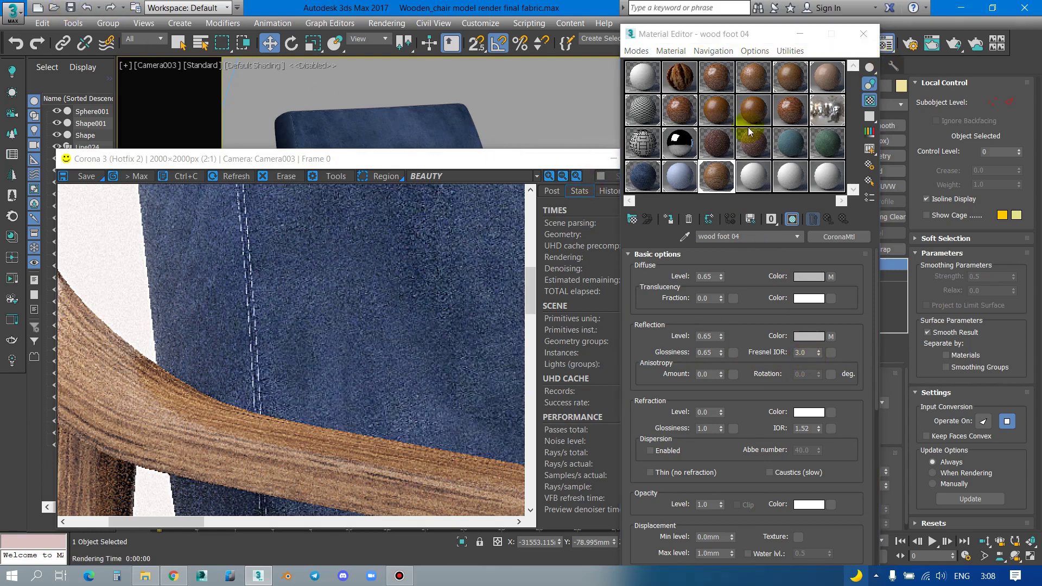
{"action": "left_click", "coordinate": [569, 159]}
{"action": "left_click_drag", "start_coordinate": [568, 159], "coordinate": [686, 92]}
{"action": "left_click", "coordinate": [790, 111]}
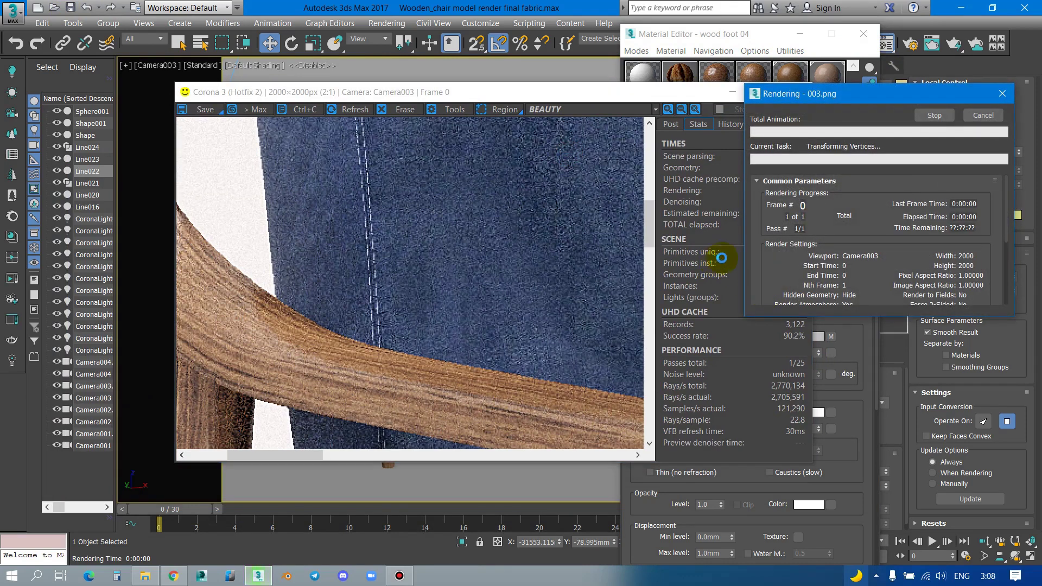
{"action": "left_click", "coordinate": [983, 115]}
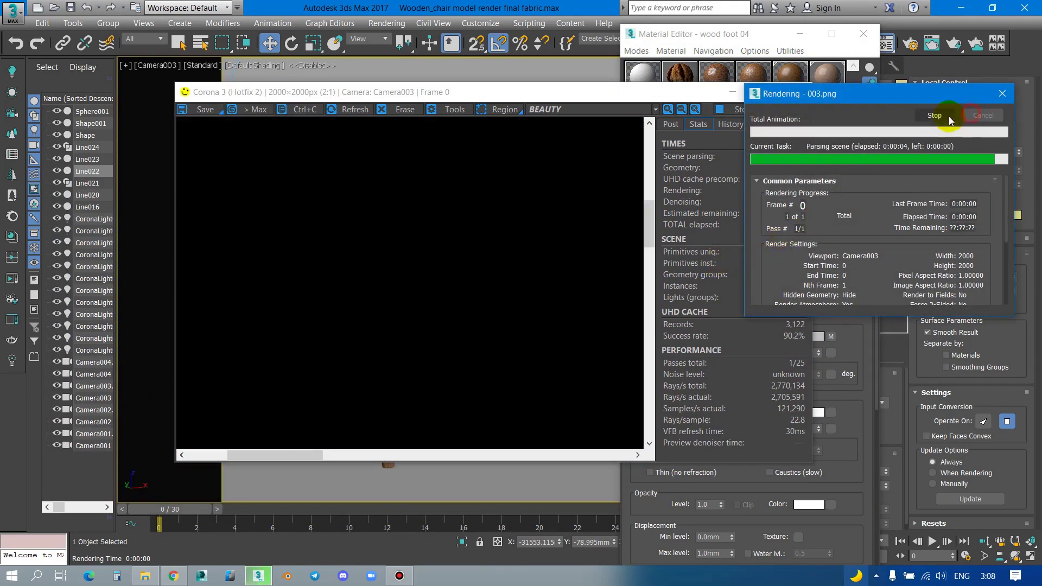
{"action": "left_click", "coordinate": [950, 121]}
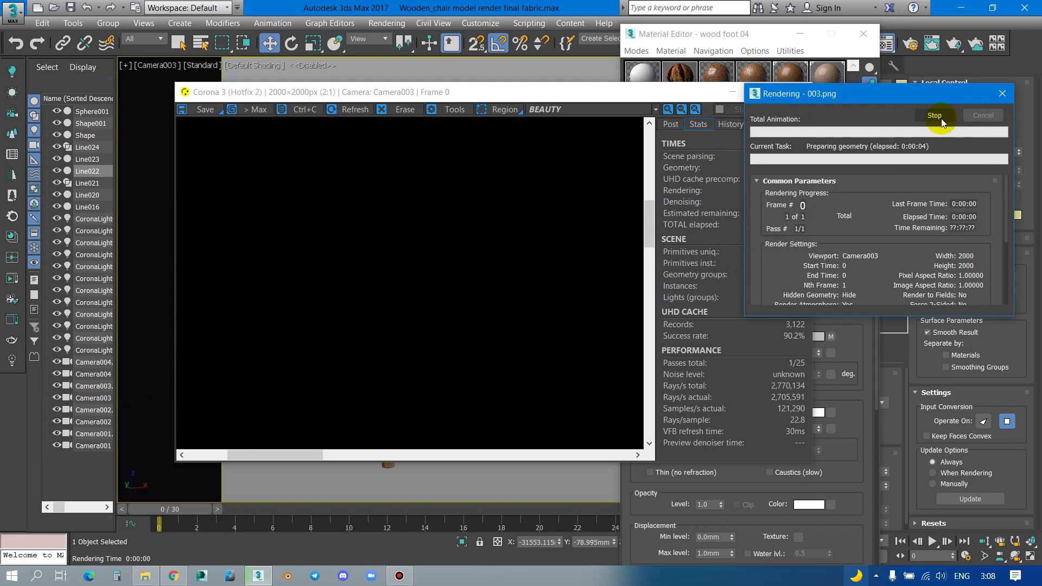
Step: Change the 20 - Default material's diffuse colour to RGB 92/105/141
{"action": "left_click", "coordinate": [760, 38]}
{"action": "left_click", "coordinate": [680, 176]}
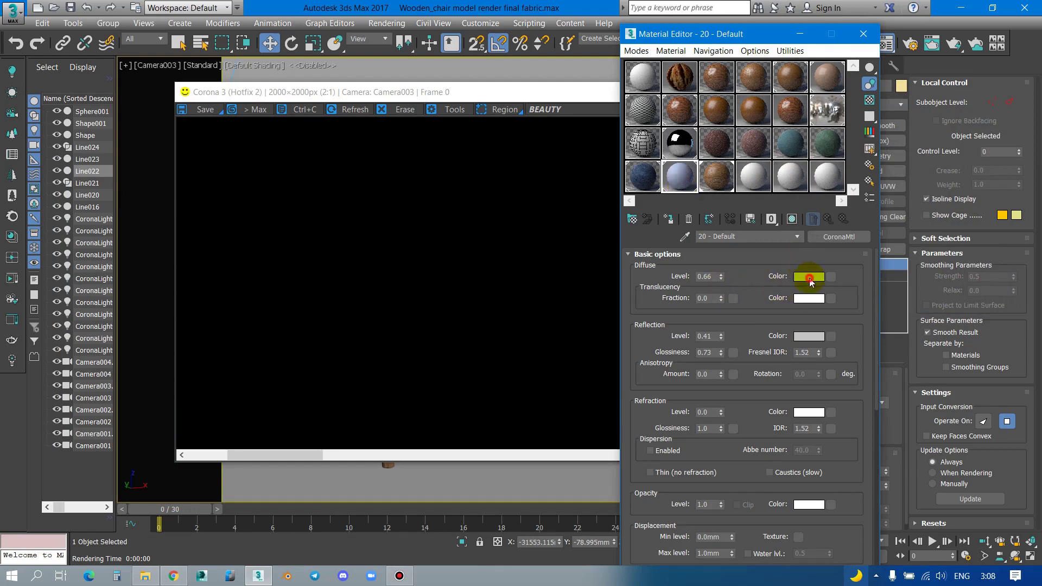
{"action": "left_click", "coordinate": [809, 277]}
{"action": "left_click", "coordinate": [555, 135]}
{"action": "mouse_move", "coordinate": [556, 135]}
{"action": "left_mouse_down"}
{"action": "mouse_move", "coordinate": [544, 134]}
{"action": "mouse_move", "coordinate": [565, 151]}
{"action": "left_mouse_up"}
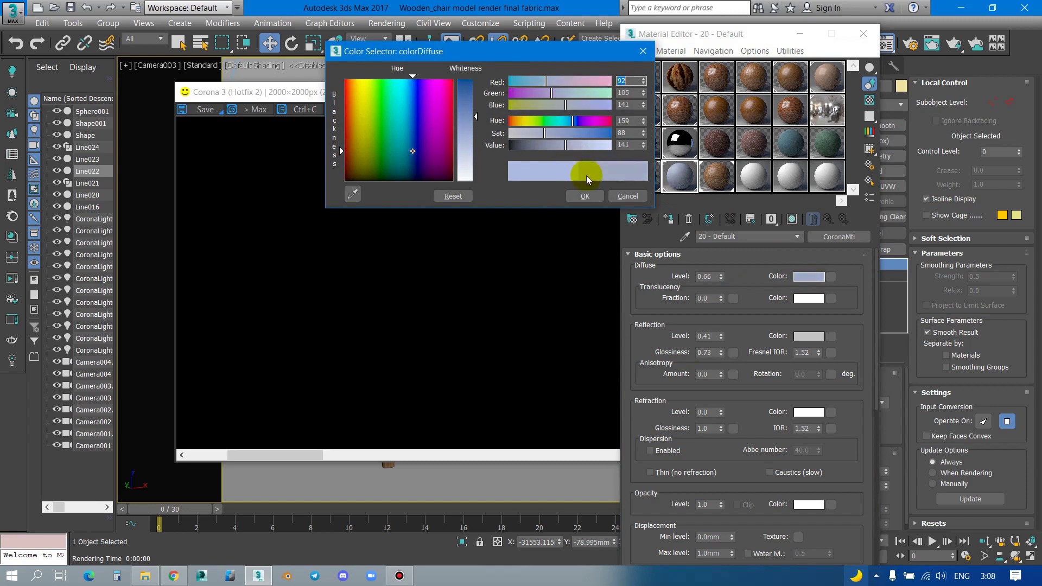
{"action": "left_click", "coordinate": [586, 197]}
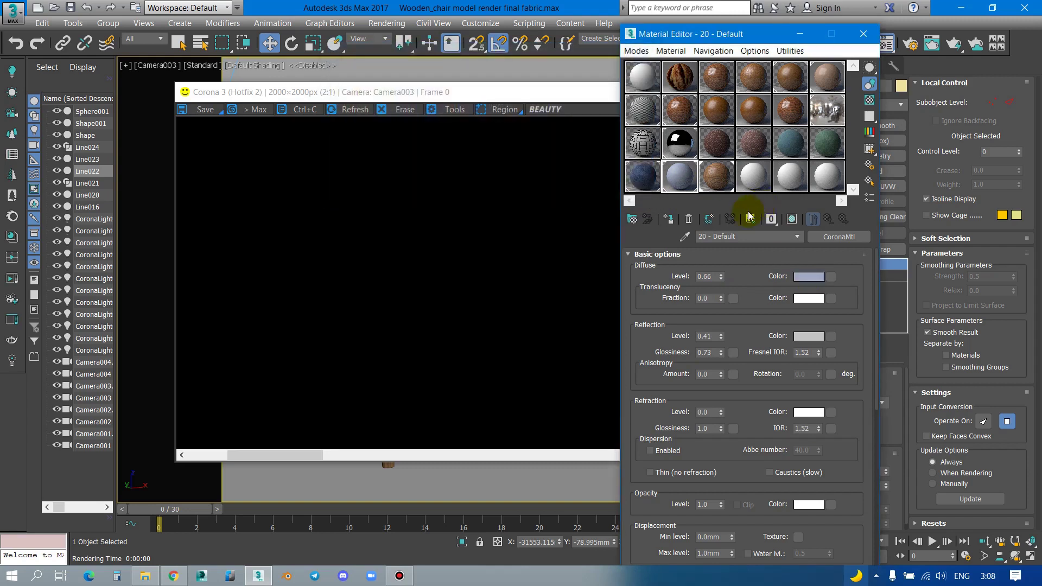
Step: Darken the 20 - Default reflection colour to a deeper grey and re-render
{"action": "left_click_drag", "start_coordinate": [814, 283], "coordinate": [810, 320]}
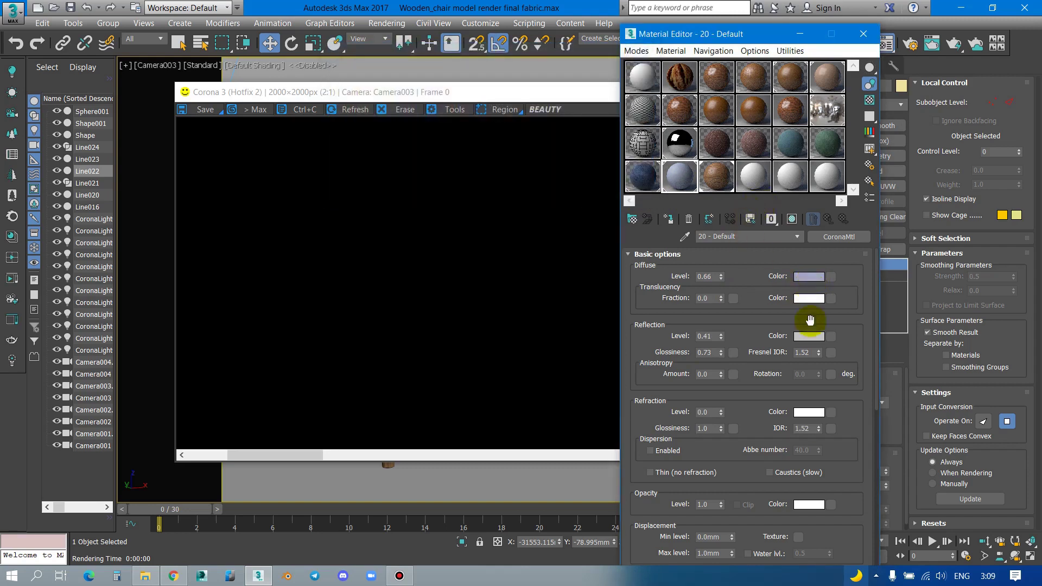
{"action": "left_click", "coordinate": [815, 342]}
{"action": "left_click_drag", "start_coordinate": [561, 144], "coordinate": [546, 145]}
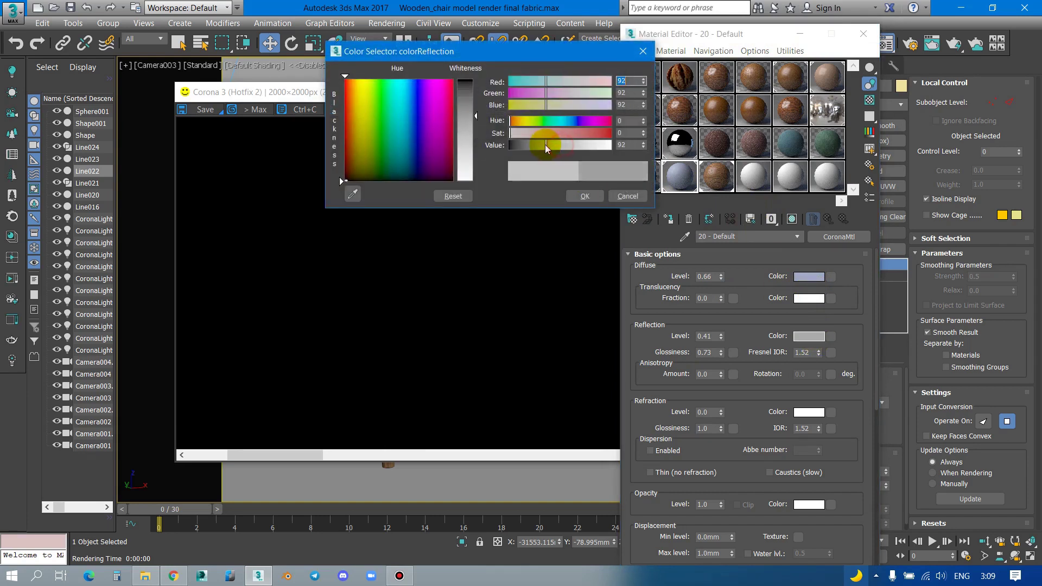
{"action": "left_click", "coordinate": [584, 191]}
{"action": "left_click", "coordinate": [590, 89]}
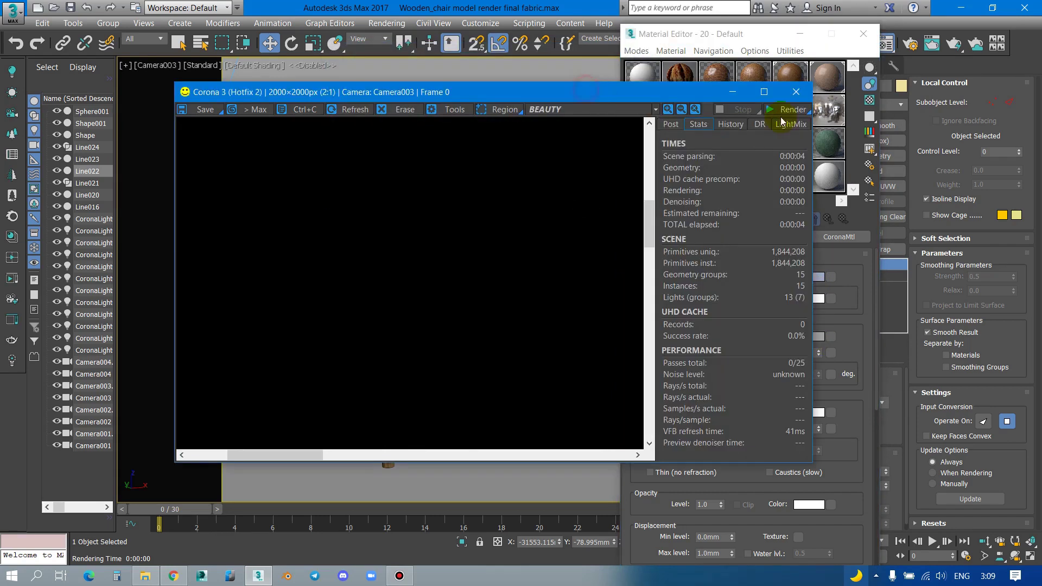
{"action": "left_click", "coordinate": [787, 108]}
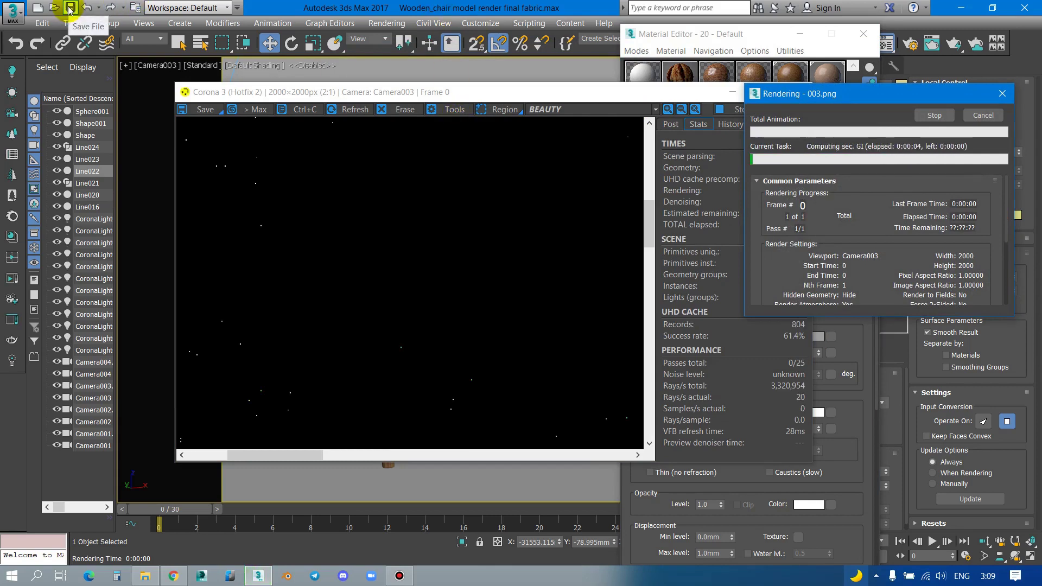
Step: Save the scene and watch the Camera003 render progress
{"action": "left_click", "coordinate": [70, 9]}
{"action": "left_click", "coordinate": [335, 97]}
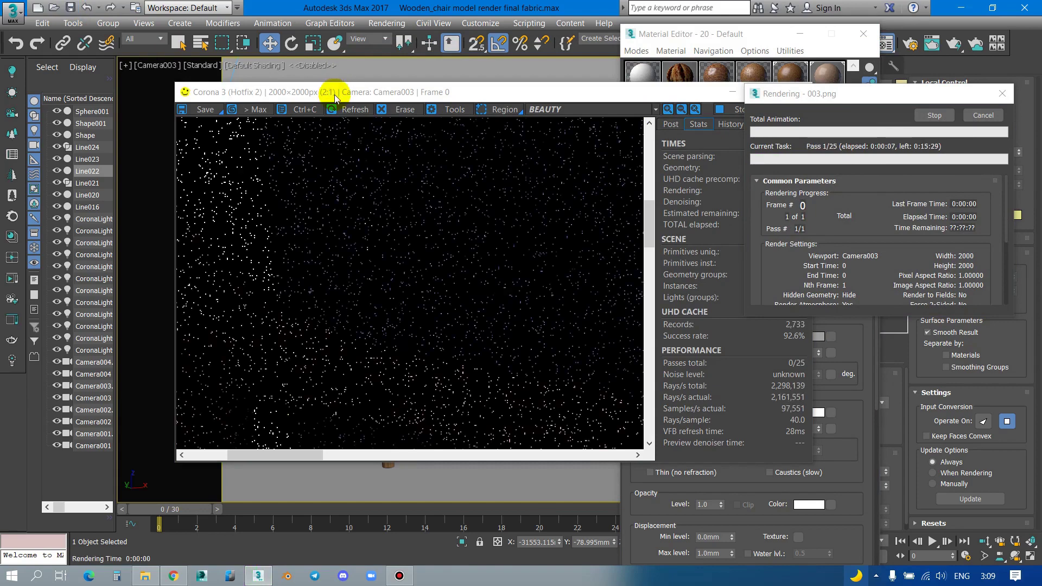
{"action": "scroll", "coordinate": [453, 259], "scroll_direction": "up", "scroll_amount": 1}
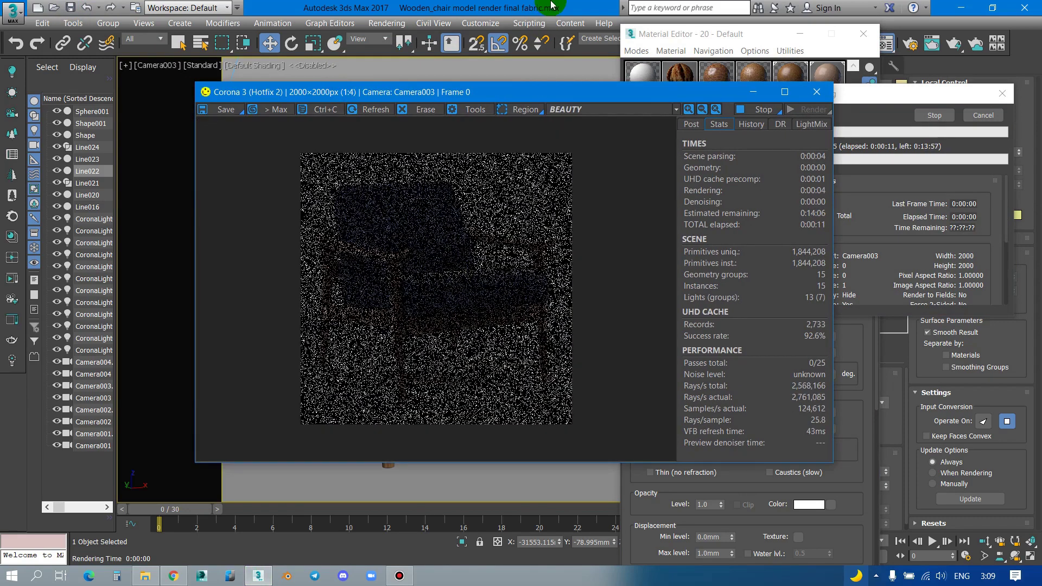
{"action": "scroll", "coordinate": [551, 6], "scroll_direction": "down", "scroll_amount": 1}
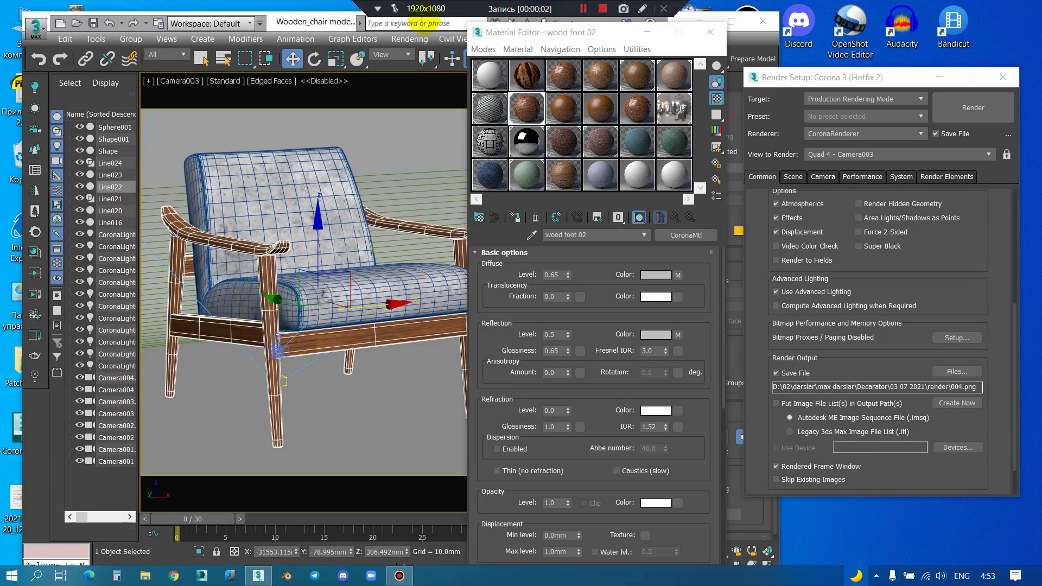
Step: Maximize 3ds Max and review Render Setup's Scene environment overrides, repositioning the editor windows
{"action": "double_click", "coordinate": [335, 23]}
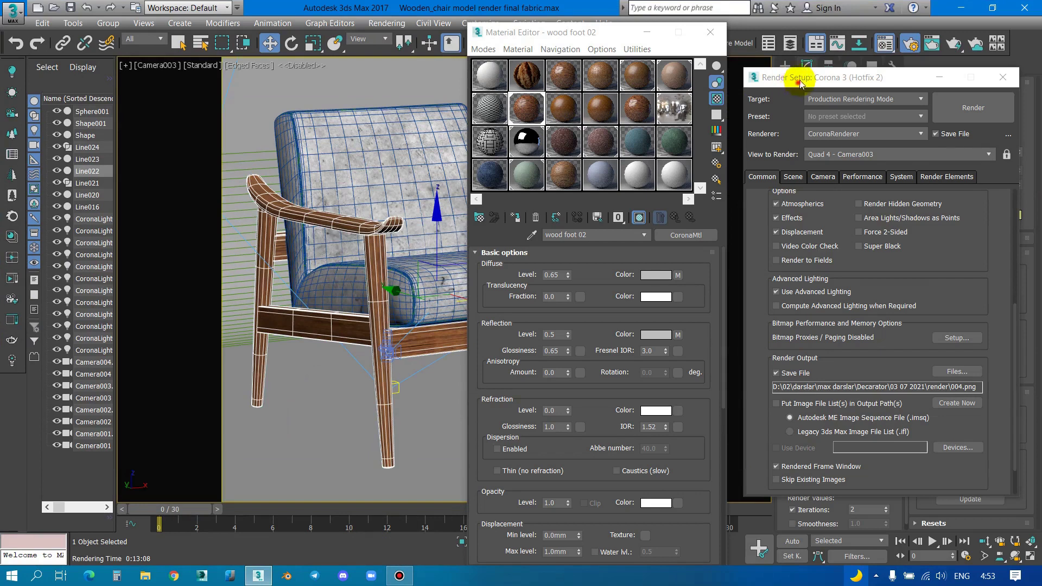
{"action": "left_click_drag", "start_coordinate": [801, 80], "coordinate": [772, 19]}
{"action": "left_click", "coordinate": [765, 115]}
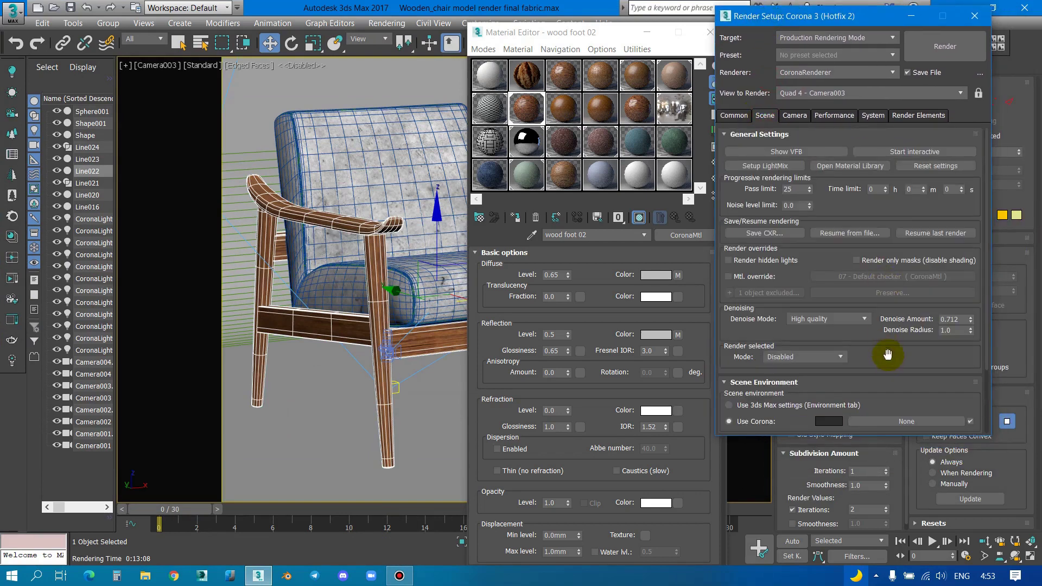
{"action": "left_click_drag", "start_coordinate": [887, 354], "coordinate": [891, 246]}
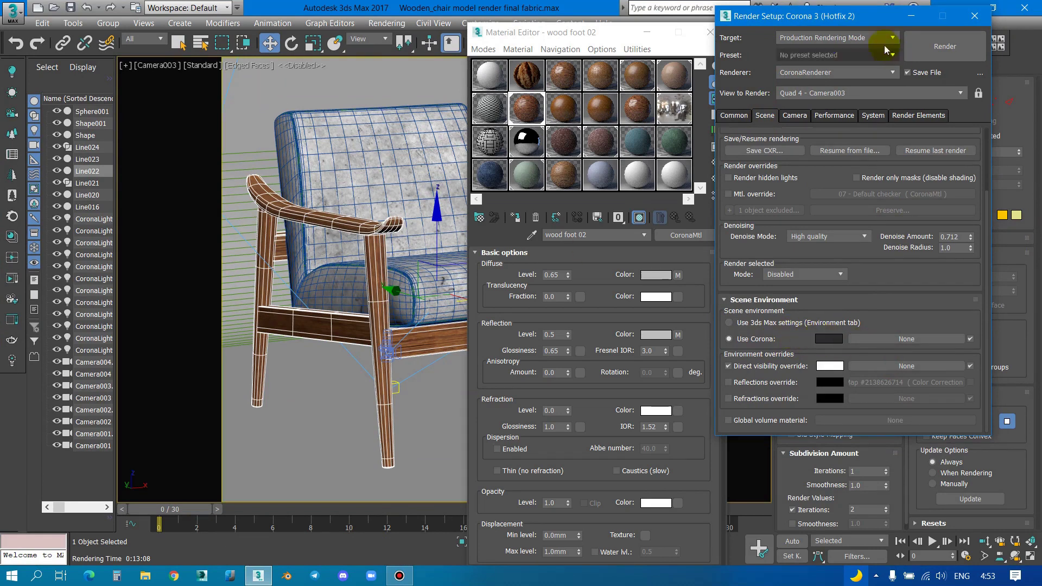
{"action": "left_click_drag", "start_coordinate": [835, 16], "coordinate": [880, 32]}
{"action": "left_click_drag", "start_coordinate": [605, 27], "coordinate": [633, 28]}
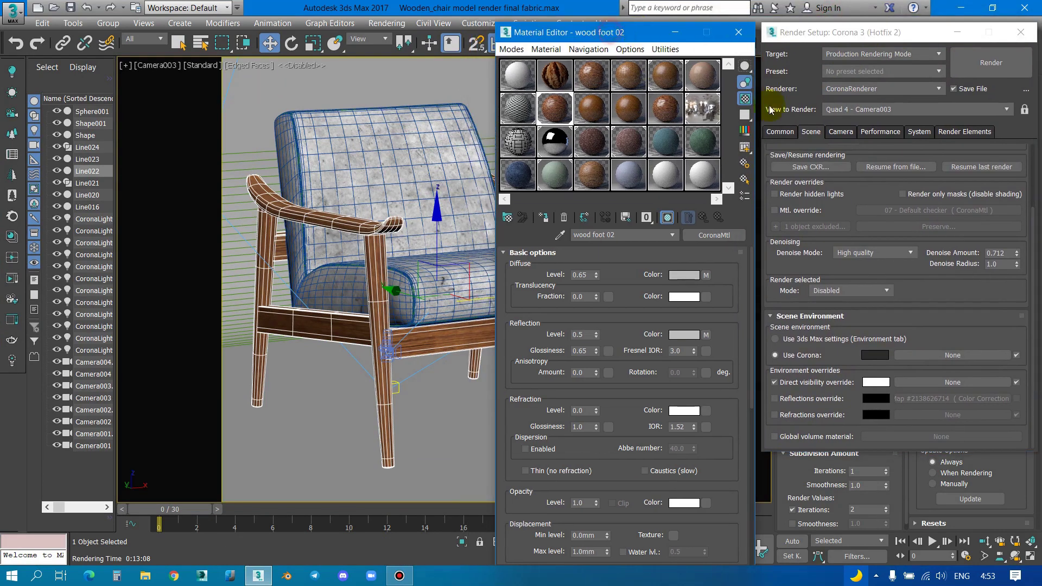
{"action": "scroll", "coordinate": [814, 185], "scroll_direction": "up", "scroll_amount": 1}
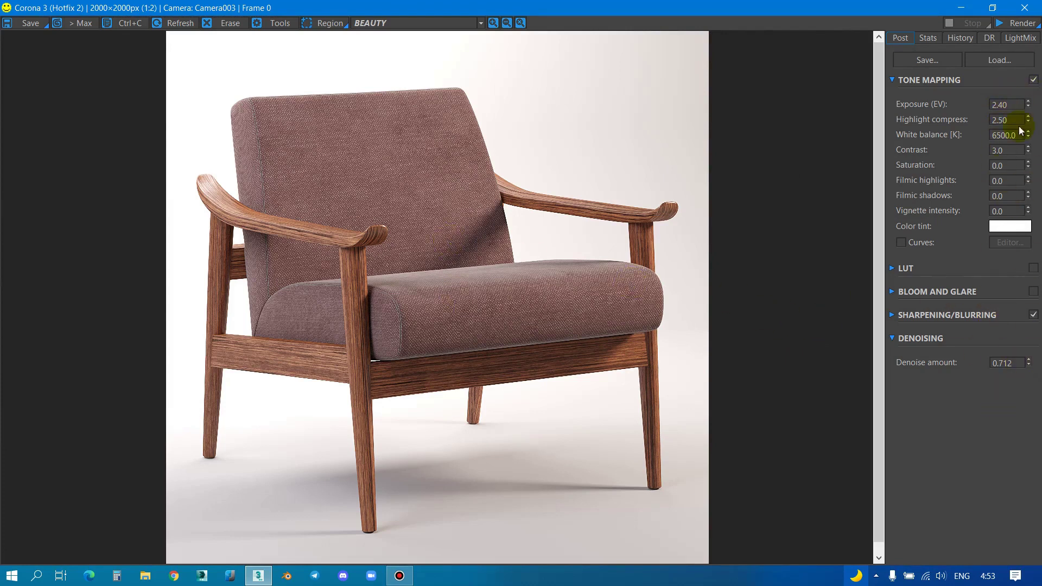
Step: Browse the render folder's images in the Save Image dialog, then close it
{"action": "double_click", "coordinate": [267, 6]}
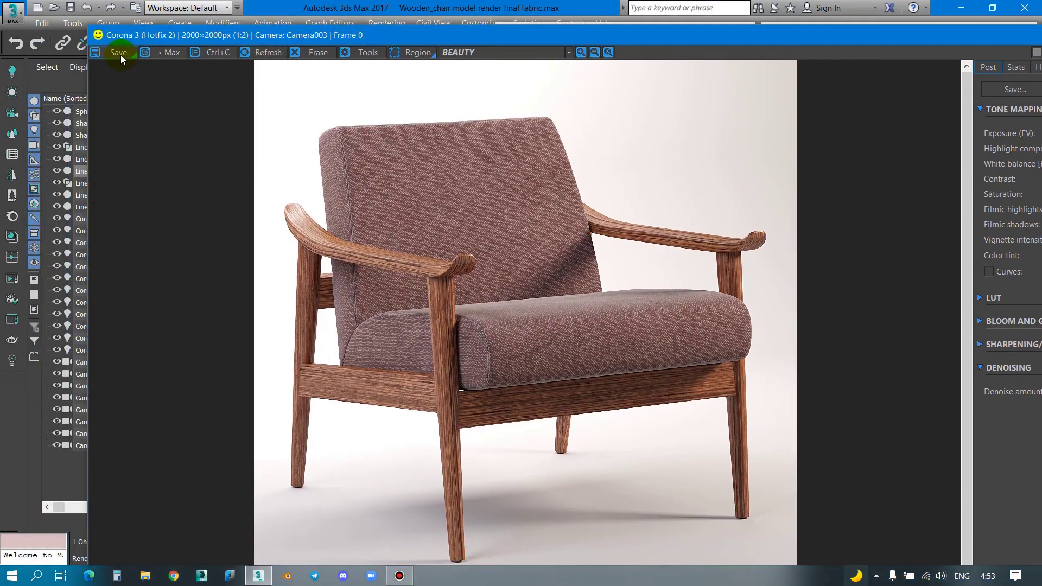
{"action": "left_click", "coordinate": [120, 55]}
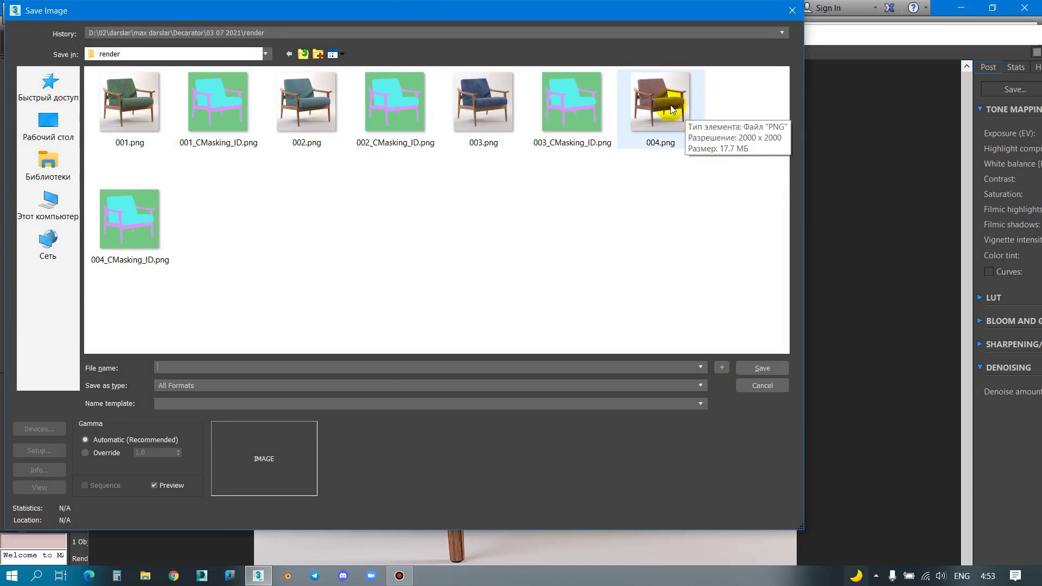
{"action": "left_click", "coordinate": [478, 108]}
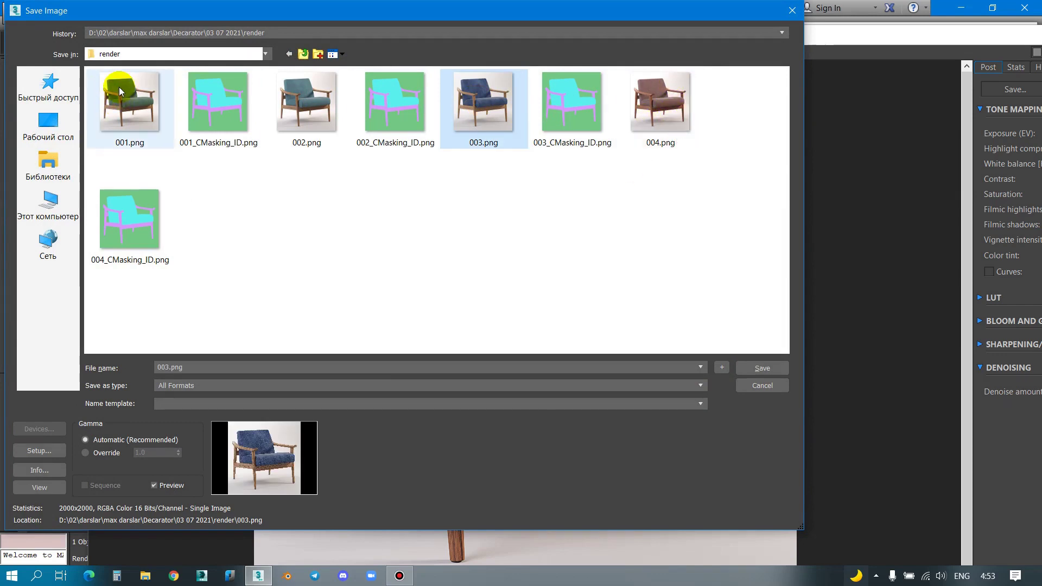
{"action": "left_click", "coordinate": [129, 102]}
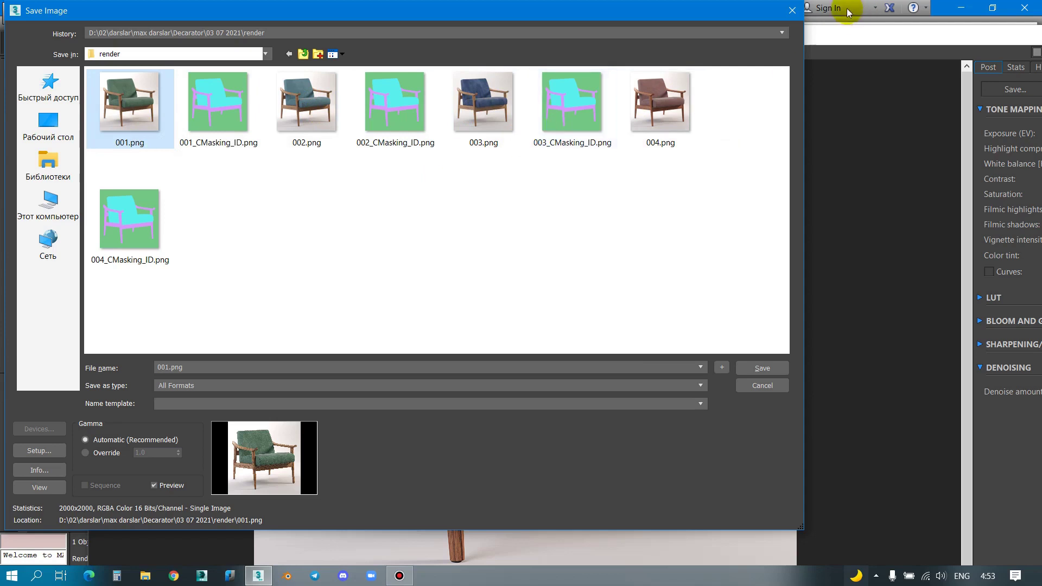
{"action": "left_click", "coordinate": [791, 12]}
Step: Close Render Setup and the Material Editor, then bring up File Explorer's recent folders
{"action": "left_click_drag", "start_coordinate": [804, 37], "coordinate": [470, 47]}
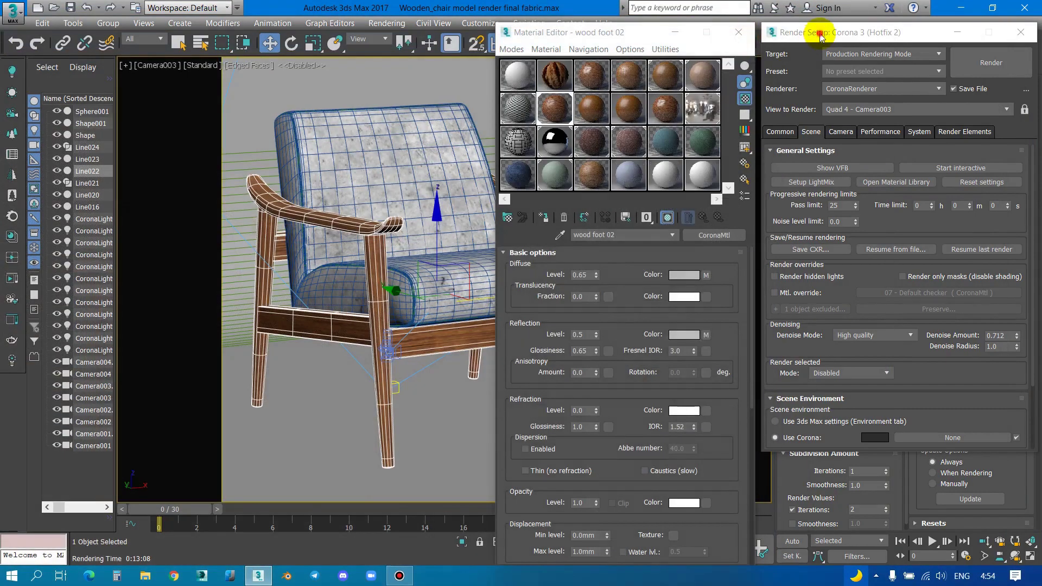
{"action": "left_click_drag", "start_coordinate": [970, 27], "coordinate": [633, 47]}
{"action": "left_click", "coordinate": [692, 53]}
{"action": "left_click", "coordinate": [737, 33]}
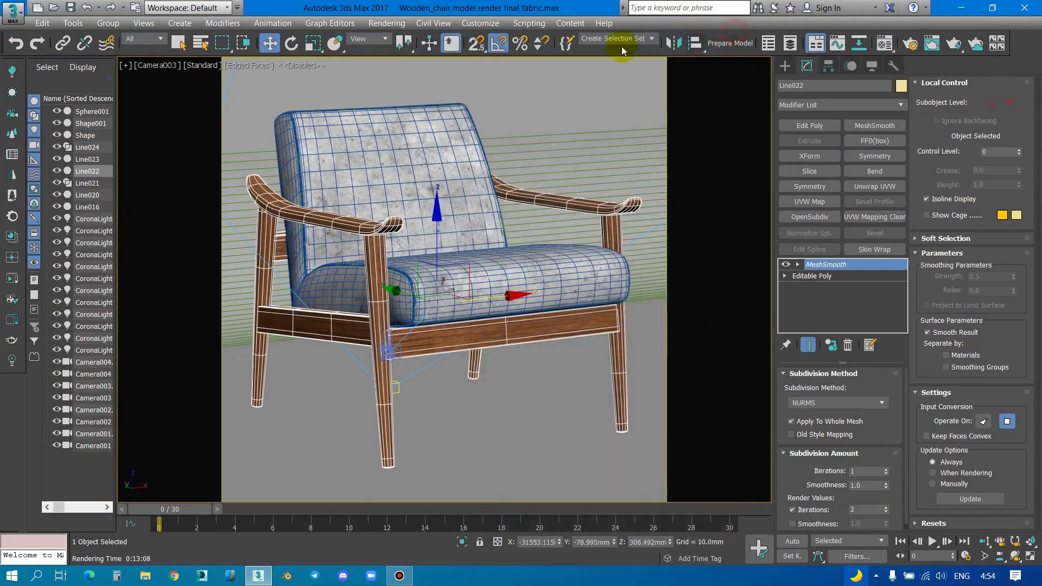
{"action": "left_click", "coordinate": [148, 575]}
{"action": "right_click", "coordinate": [152, 577]}
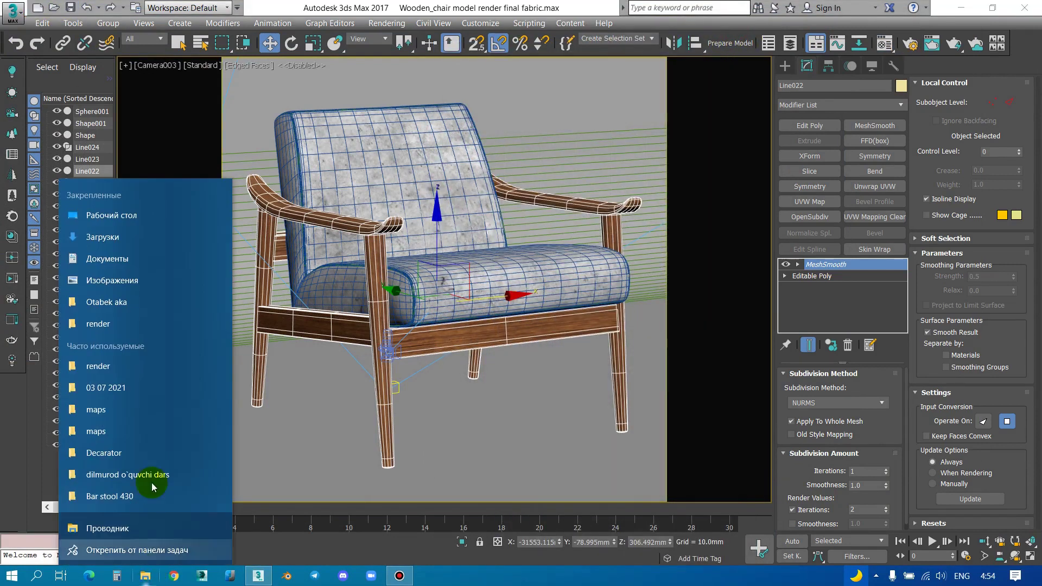
Step: Open the render folder and open 003.png with GIMP, dismissing the About dialog
{"action": "left_click", "coordinate": [119, 367]}
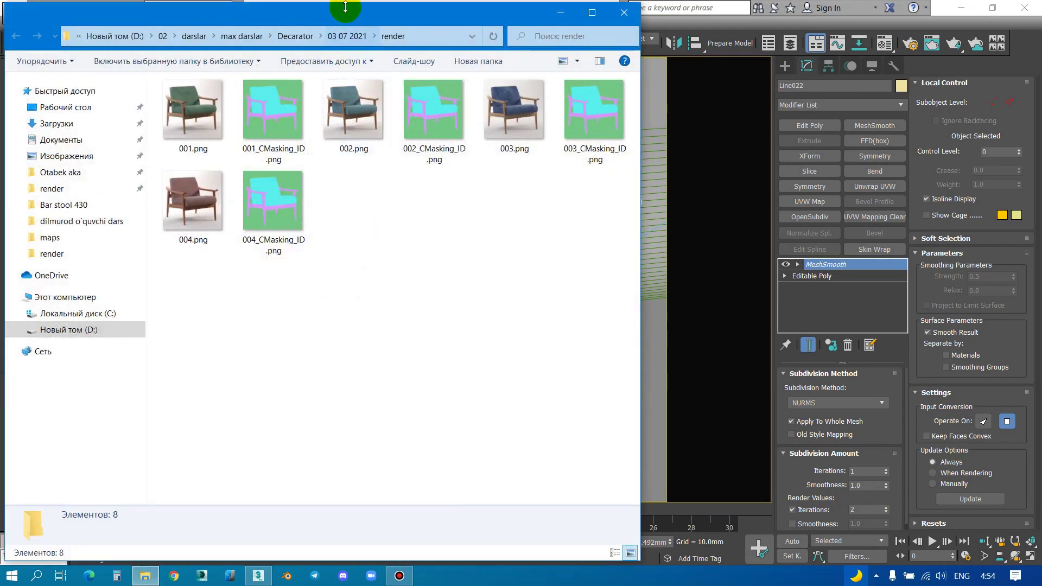
{"action": "left_click_drag", "start_coordinate": [380, 19], "coordinate": [413, 18]}
{"action": "left_click", "coordinate": [551, 114]}
{"action": "right_click", "coordinate": [551, 114]}
{"action": "mouse_move", "coordinate": [611, 322]}
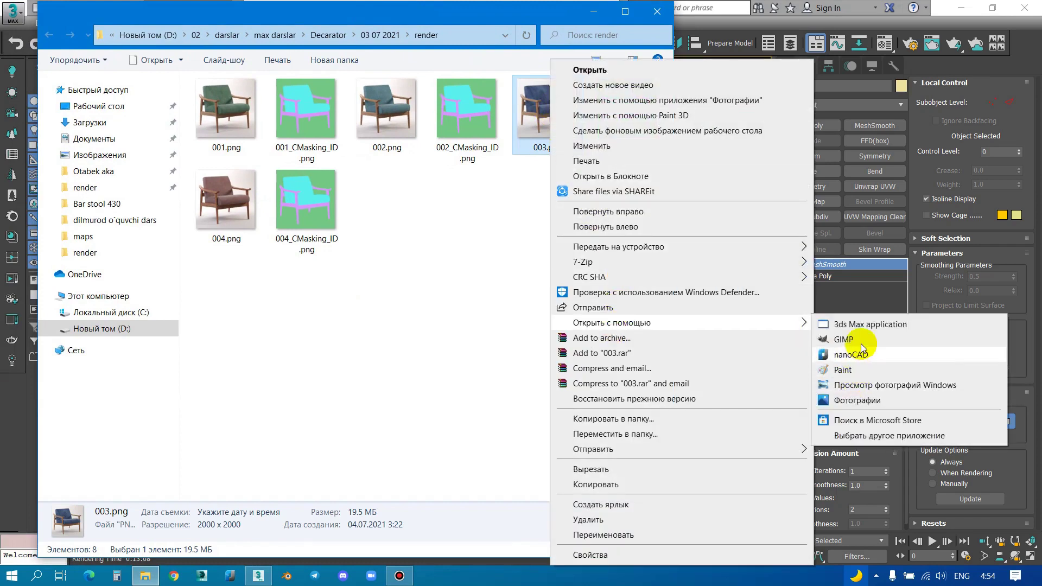
{"action": "left_click", "coordinate": [844, 340]}
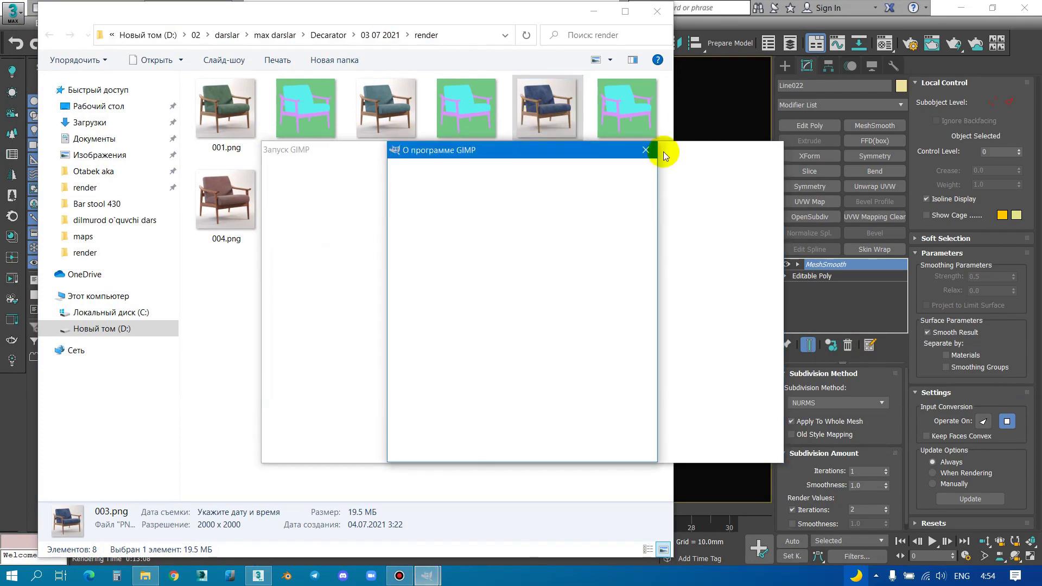
{"action": "left_click", "coordinate": [645, 152]}
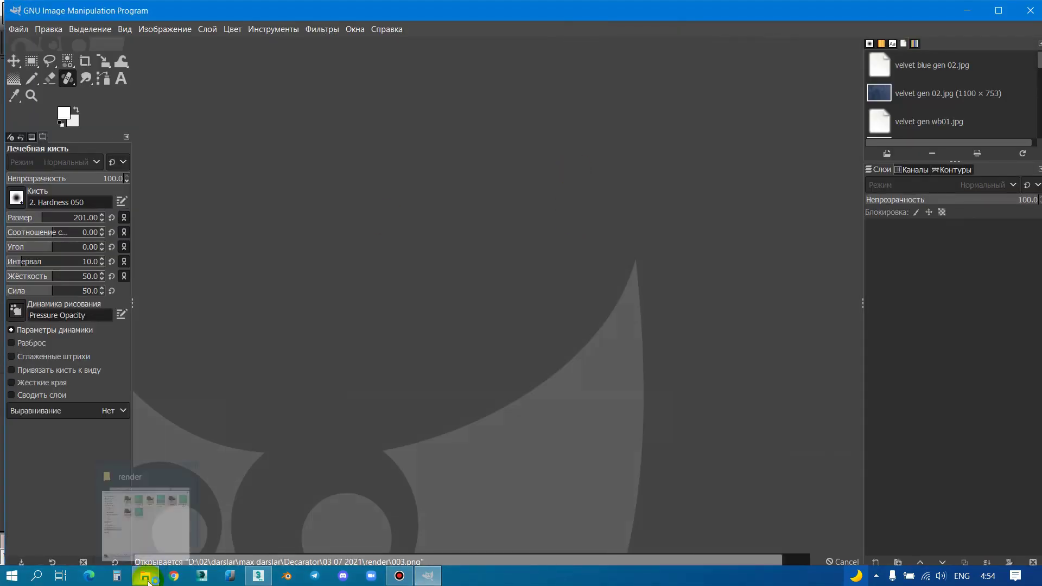
Step: Drag 003_CMasking_ID.png from Explorer into GIMP as a layer above 003.png
{"action": "left_click", "coordinate": [136, 510]}
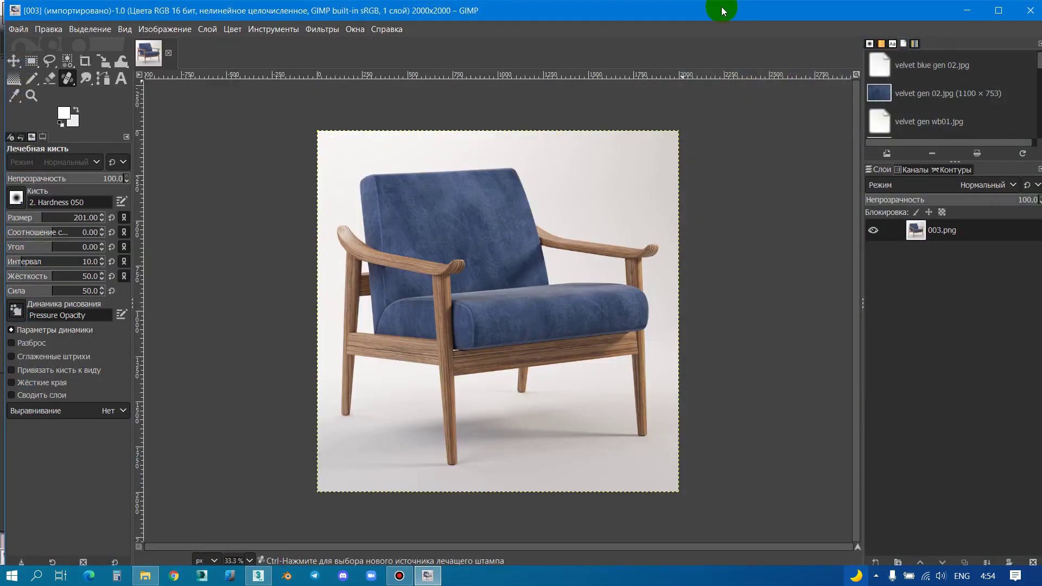
{"action": "mouse_move", "coordinate": [717, 5]}
{"action": "left_mouse_down"}
{"action": "mouse_move", "coordinate": [576, 117]}
{"action": "mouse_move", "coordinate": [684, 310]}
{"action": "left_mouse_up"}
{"action": "left_click", "coordinate": [624, 102]}
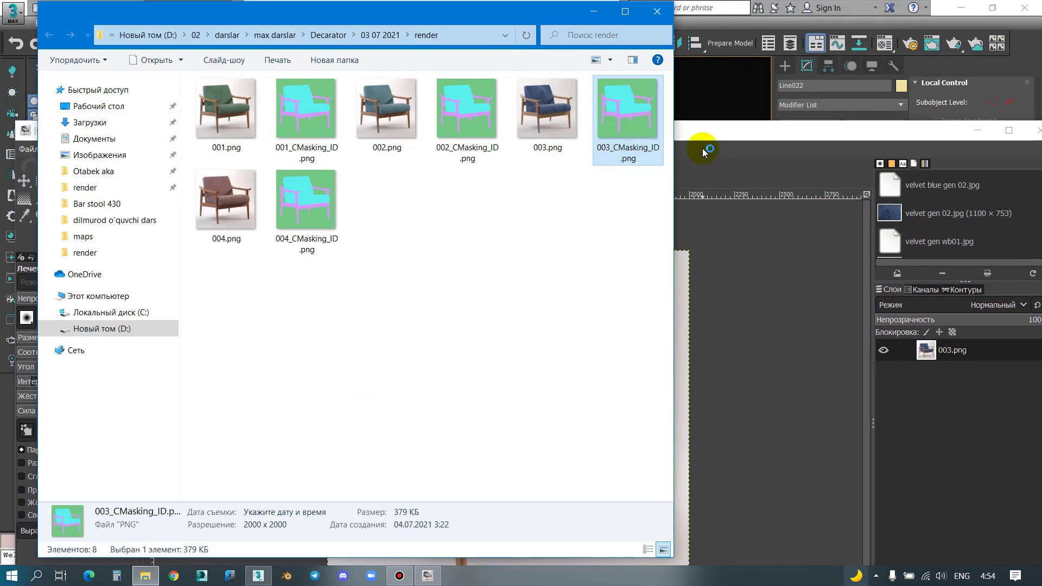
{"action": "mouse_move", "coordinate": [708, 136]}
{"action": "left_mouse_down"}
{"action": "mouse_move", "coordinate": [636, 144]}
{"action": "mouse_move", "coordinate": [646, 164]}
{"action": "mouse_move", "coordinate": [624, 198]}
{"action": "left_mouse_up"}
Step: Put the colour-ID layer under 003.png and delete the green-selected background from the chair layer
{"action": "double_click", "coordinate": [624, 198]}
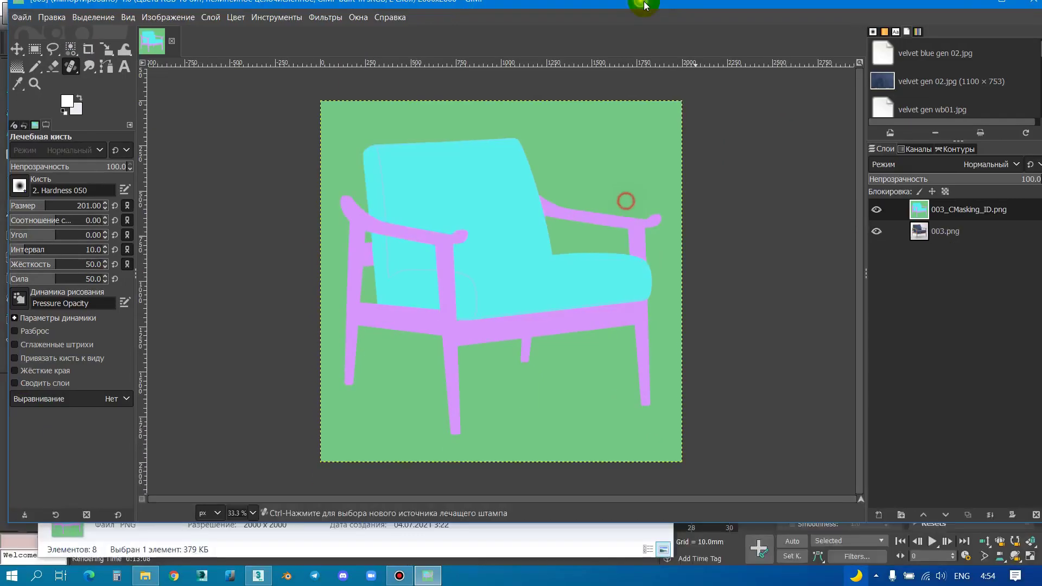
{"action": "left_click_drag", "start_coordinate": [958, 230], "coordinate": [954, 265]}
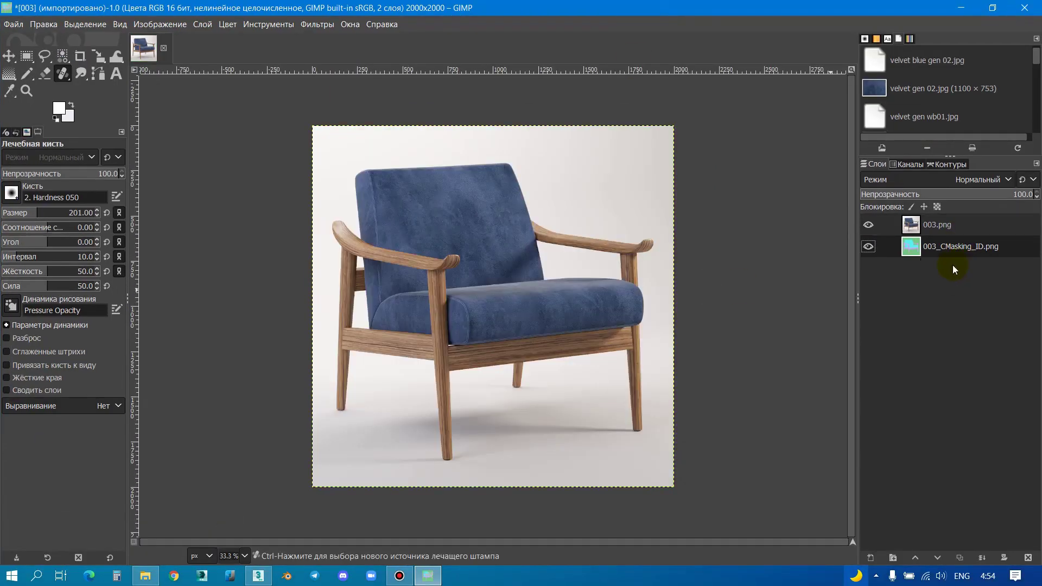
{"action": "left_click", "coordinate": [63, 57]}
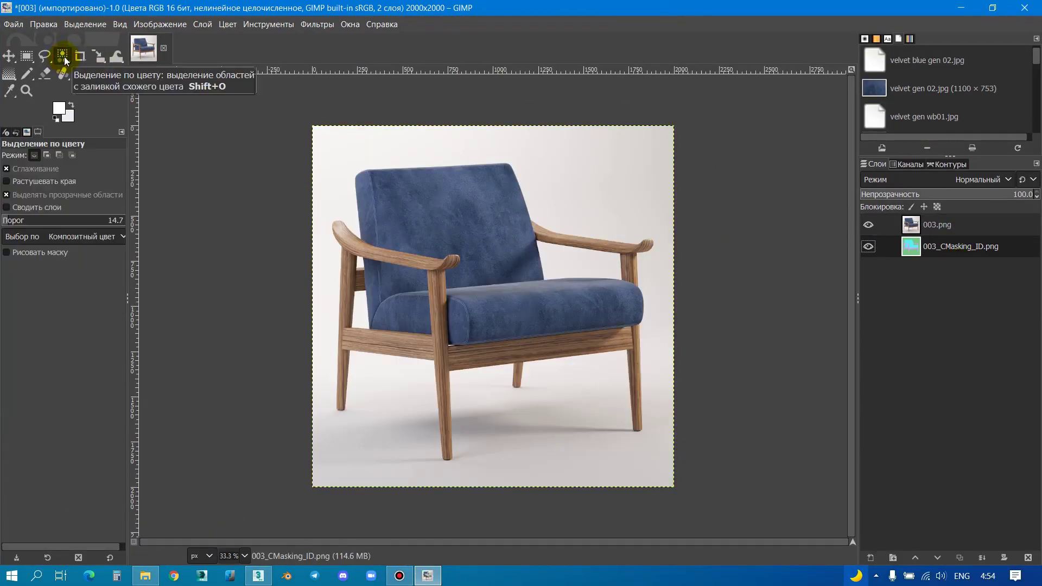
{"action": "left_click", "coordinate": [867, 225]}
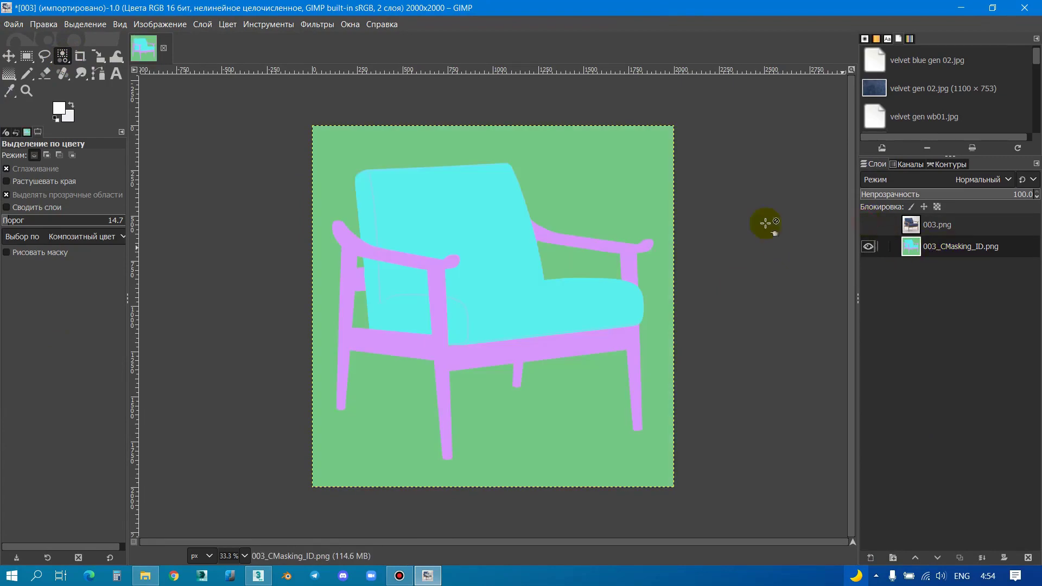
{"action": "left_click", "coordinate": [565, 163]}
{"action": "left_click", "coordinate": [869, 225]}
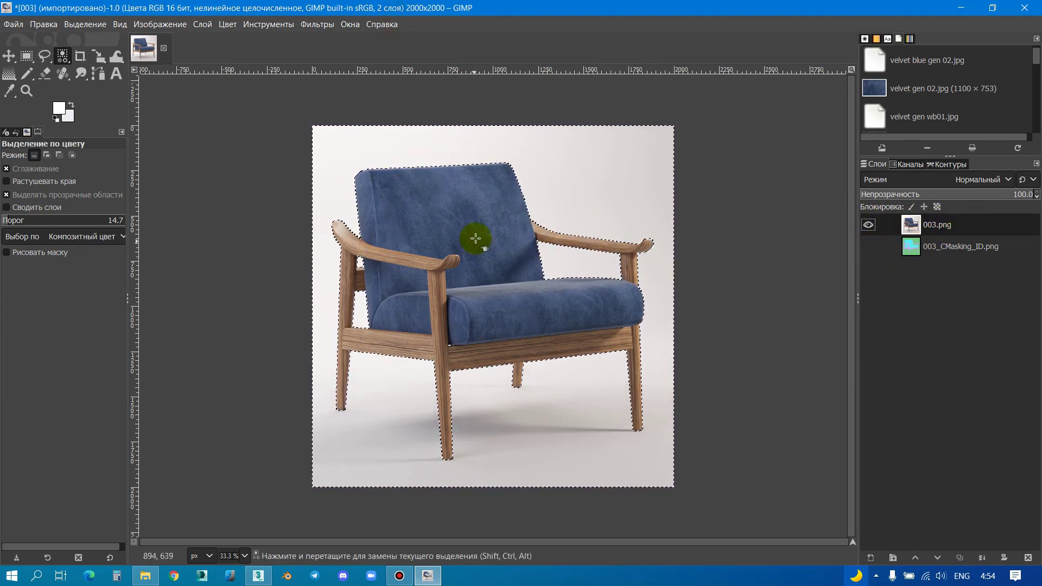
{"action": "key", "text": "Delete"}
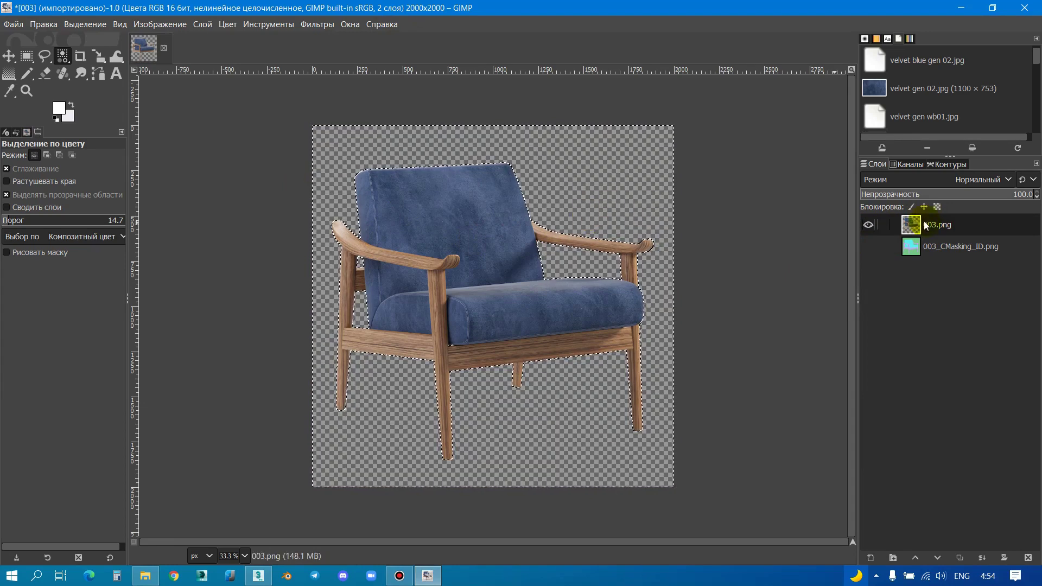
Step: Clear the selection with Select > None
{"action": "left_click", "coordinate": [160, 25]}
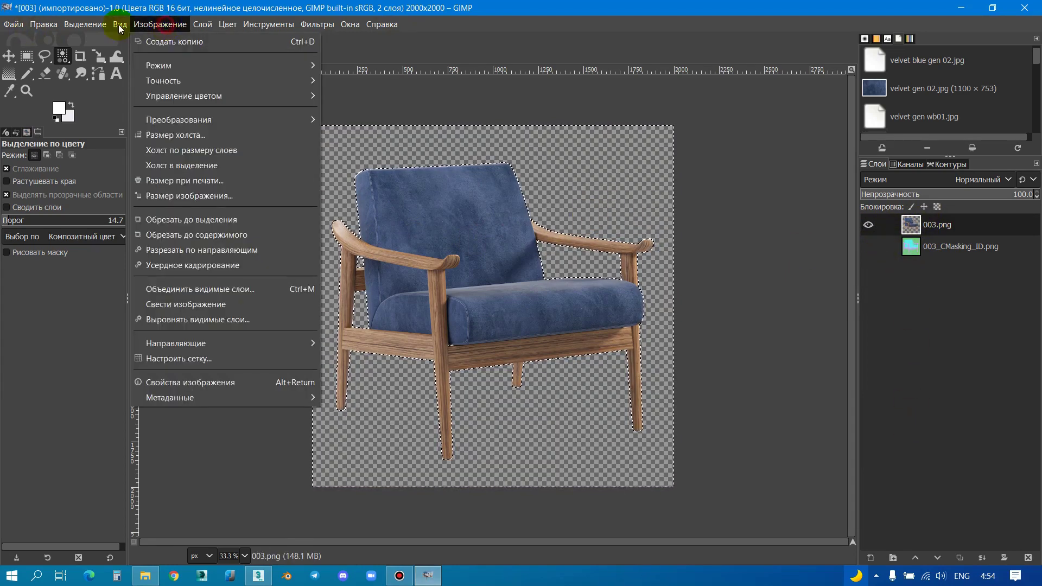
{"action": "left_click", "coordinate": [82, 24]}
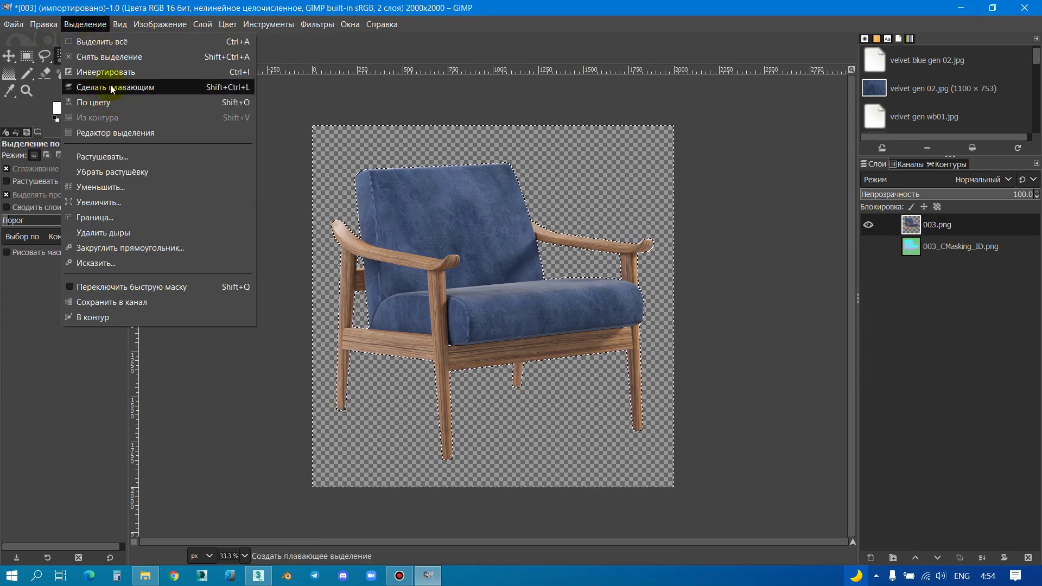
{"action": "left_click", "coordinate": [117, 57]}
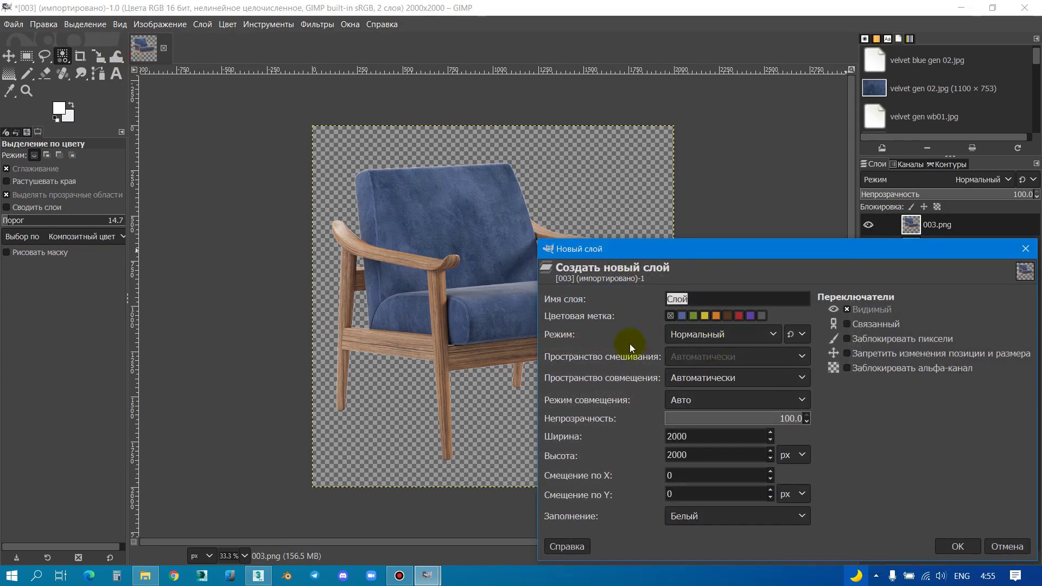
Step: Add the white-filled new layer and start entering 247 for the foreground colour's red and green
{"action": "left_click", "coordinate": [954, 546]}
{"action": "left_click", "coordinate": [59, 108]}
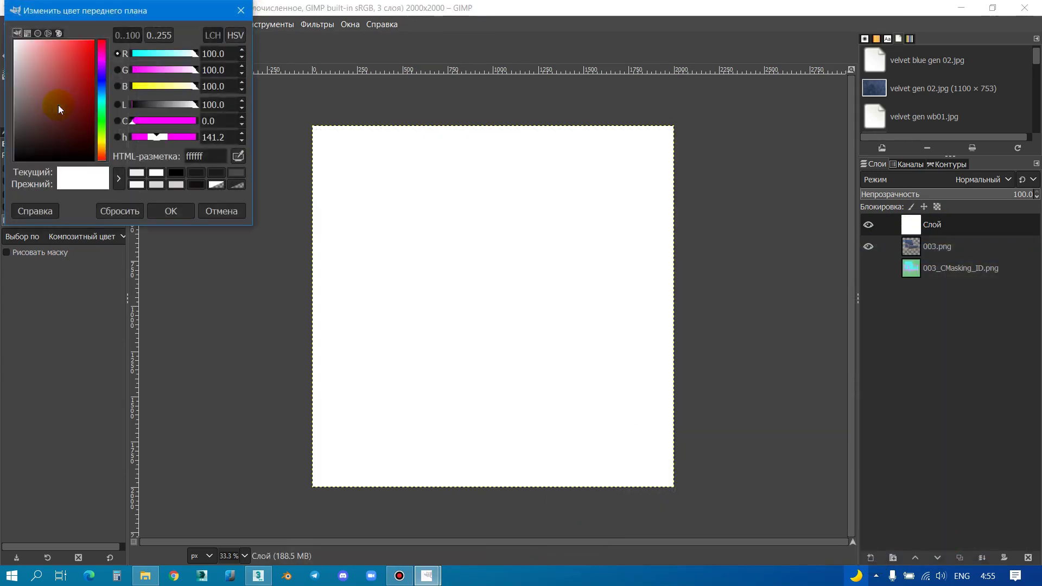
{"action": "left_click", "coordinate": [160, 37]}
{"action": "left_click", "coordinate": [225, 54]}
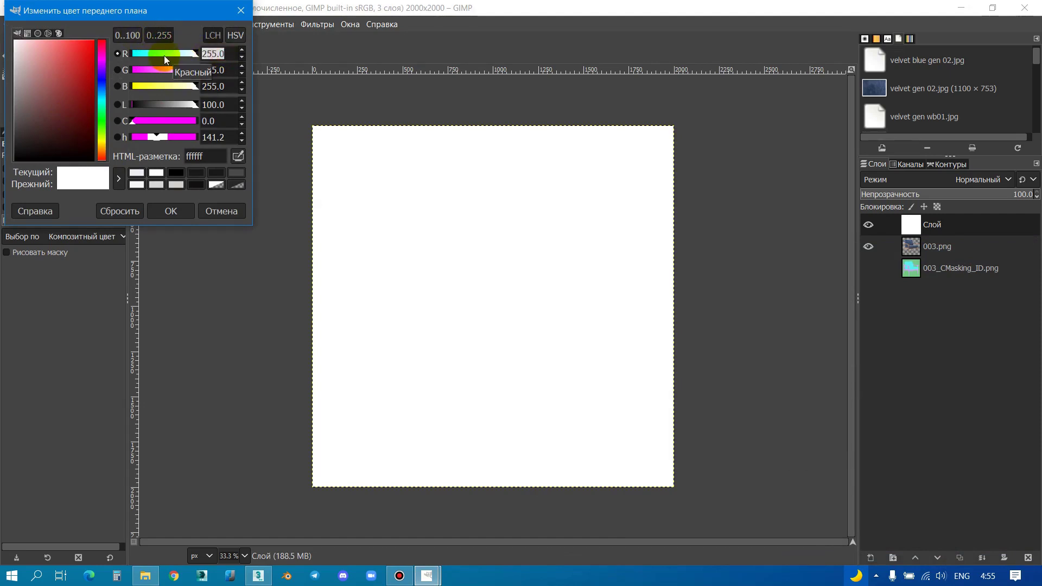
{"action": "type", "text": "247"}
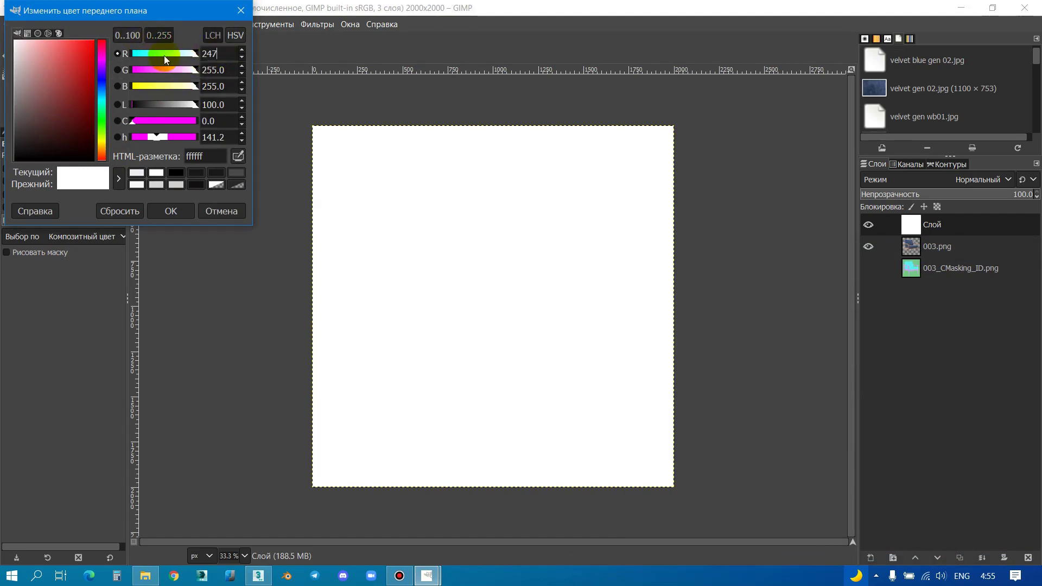
{"action": "type", "text": "24"}
{"action": "key", "text": "BackSpace"}
{"action": "key", "text": "BackSpace"}
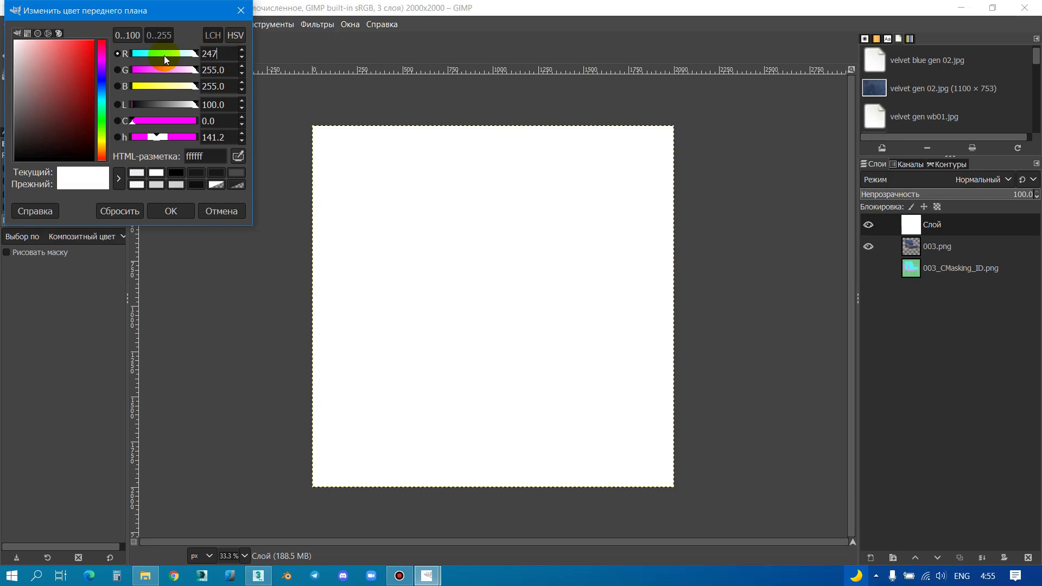
{"action": "key", "text": "Return"}
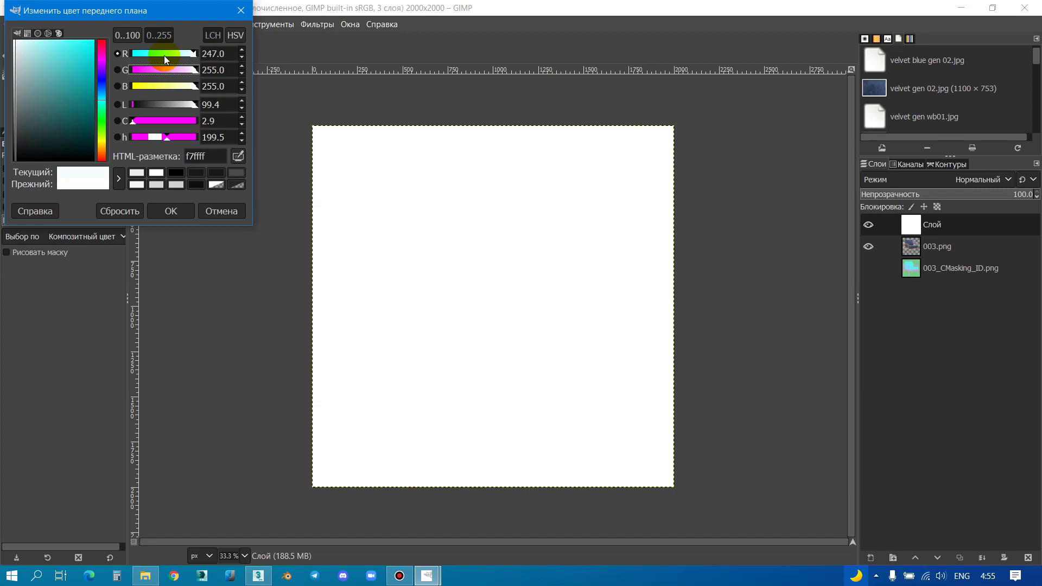
{"action": "left_click_drag", "start_coordinate": [203, 70], "coordinate": [218, 73]}
{"action": "key", "text": "BackSpace"}
{"action": "type", "text": "50"}
{"action": "key", "text": "Tab"}
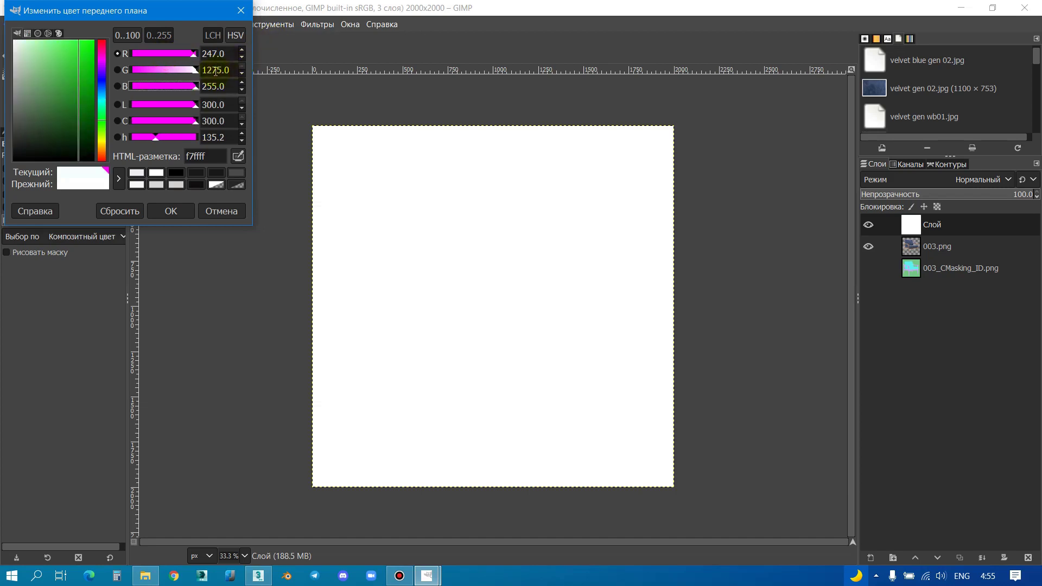
Step: Finish the foreground colour as light grey f7f7f7 (247, 247, 247) and fill the new layer with it
{"action": "left_click_drag", "start_coordinate": [202, 71], "coordinate": [215, 72]}
{"action": "type", "text": "47"}
{"action": "key", "text": "Return"}
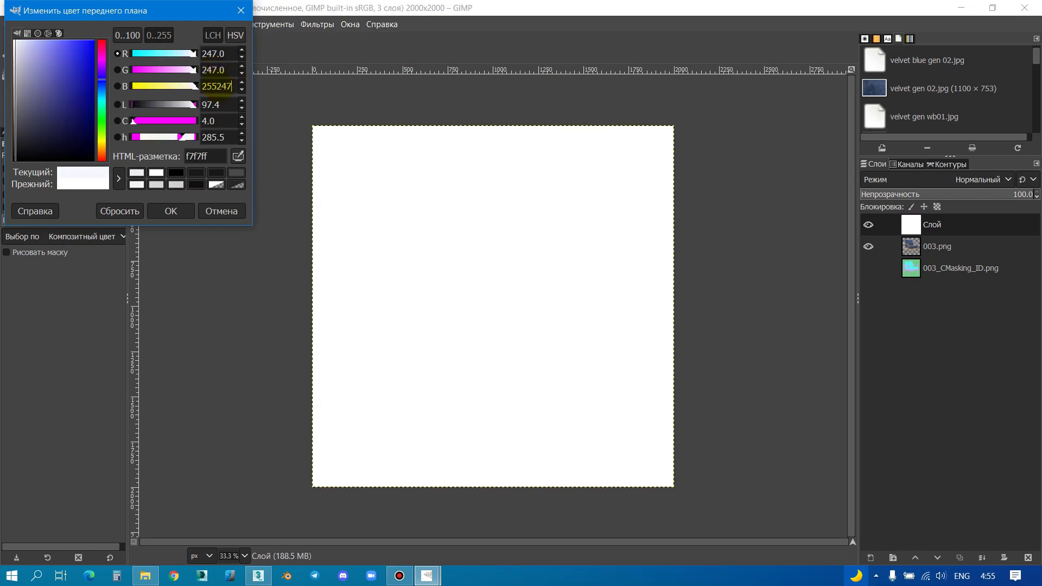
{"action": "key", "text": "Return"}
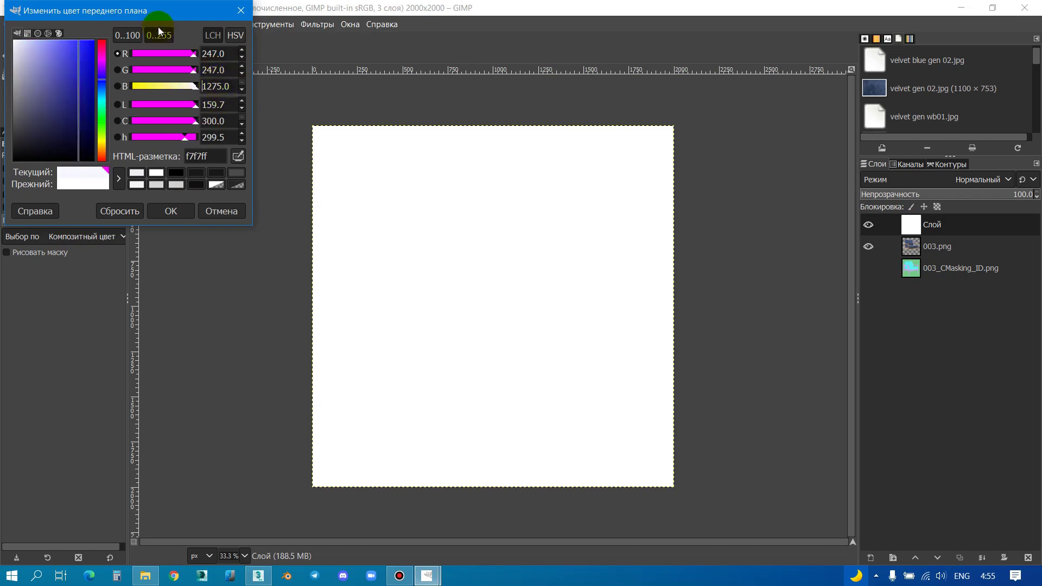
{"action": "left_click", "coordinate": [165, 41]}
{"action": "type", "text": "247"}
{"action": "key", "text": "Return"}
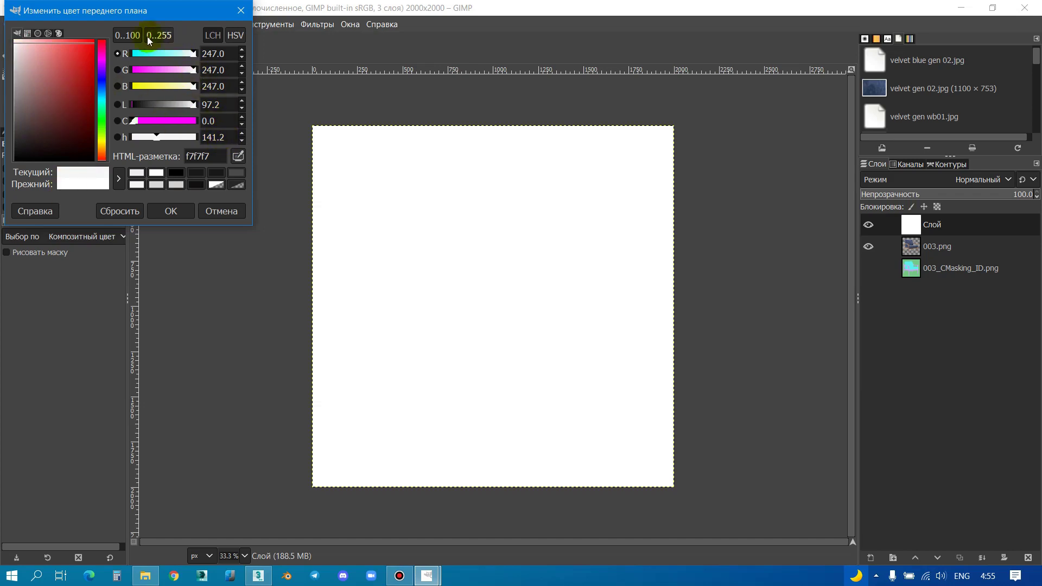
{"action": "left_click", "coordinate": [128, 37]}
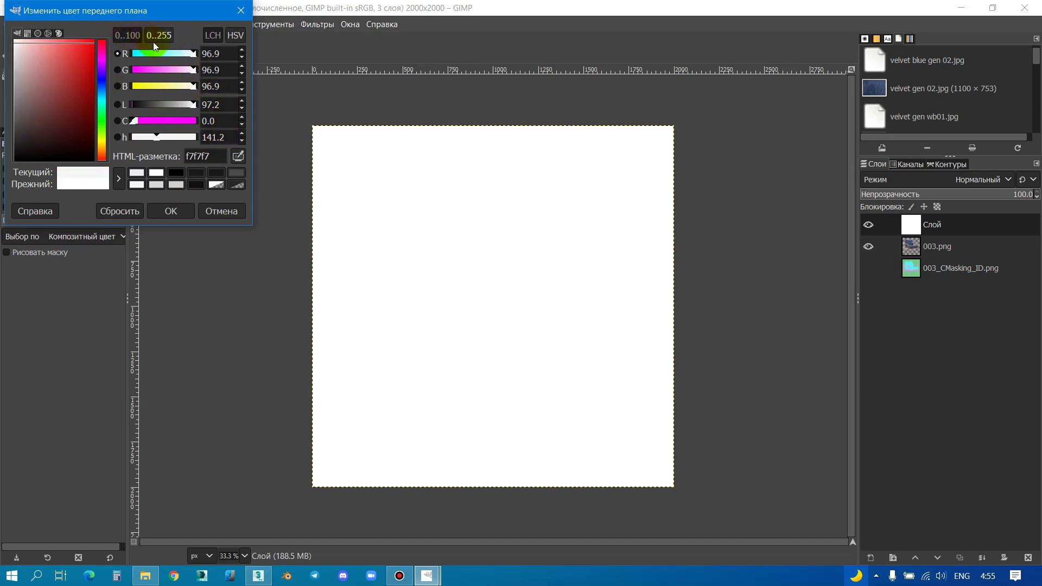
{"action": "left_click", "coordinate": [154, 44]}
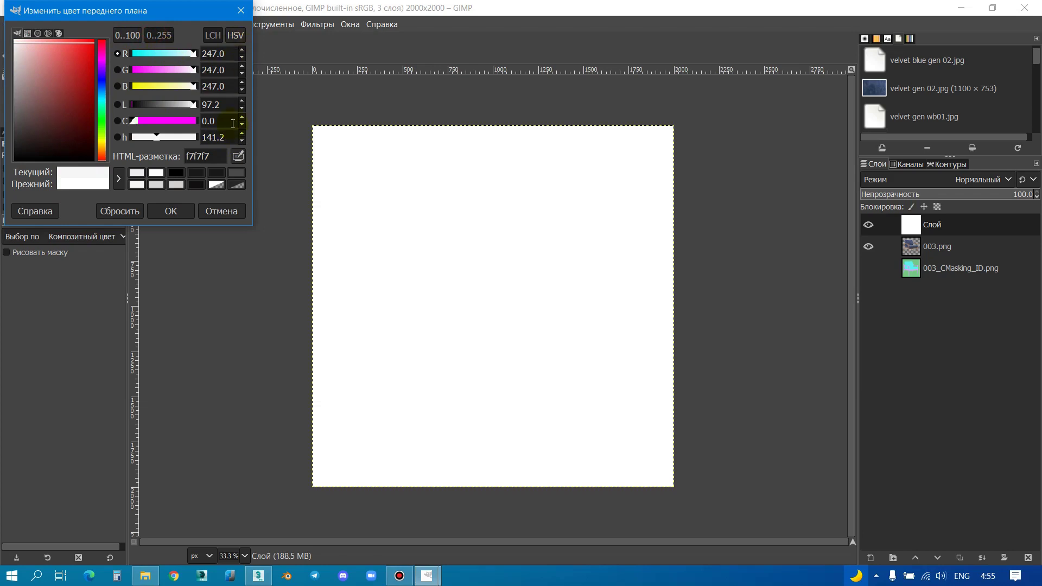
{"action": "left_click", "coordinate": [172, 211]}
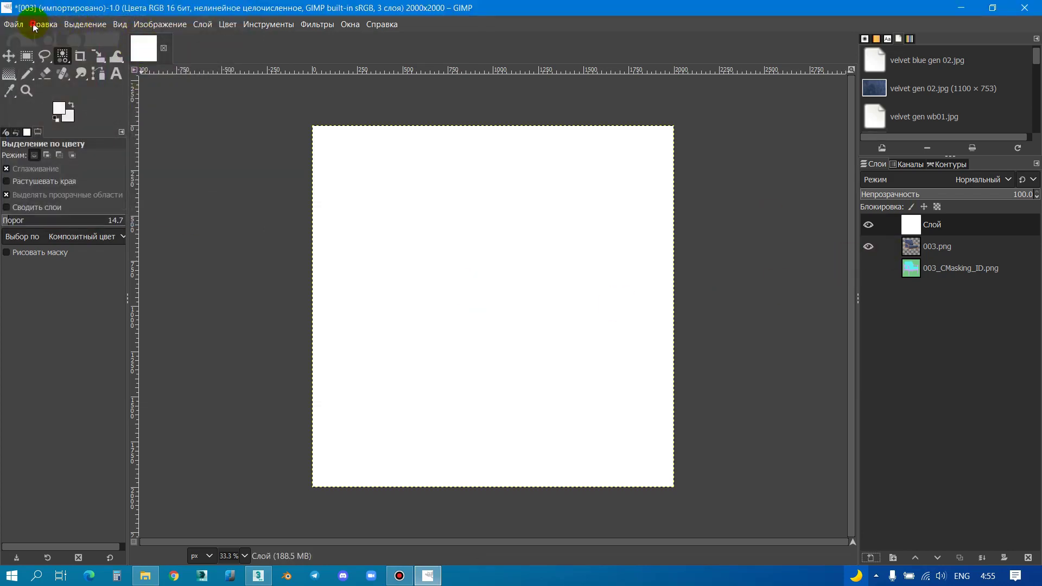
{"action": "left_click", "coordinate": [33, 25]}
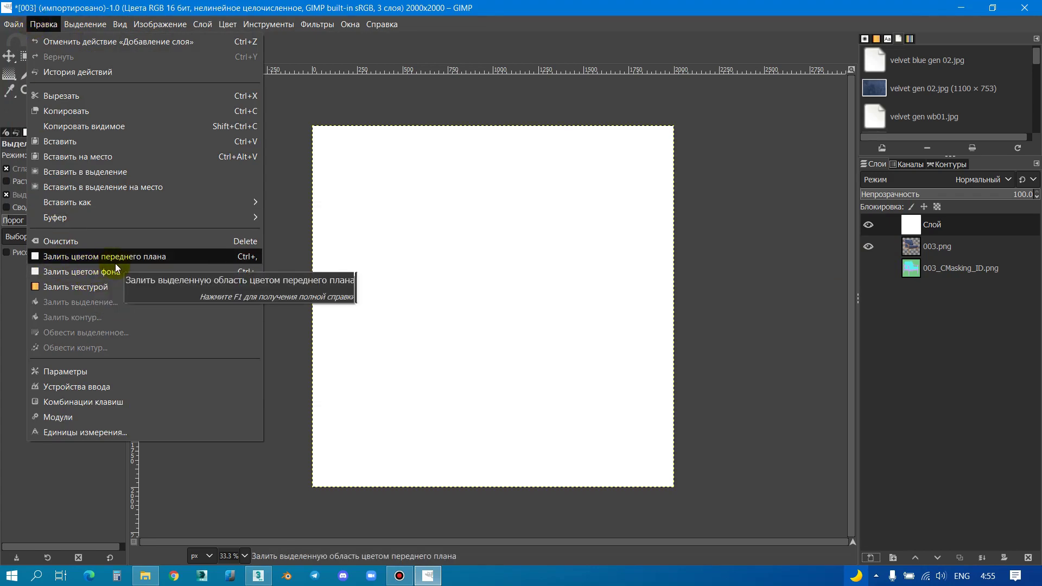
{"action": "left_click", "coordinate": [115, 260]}
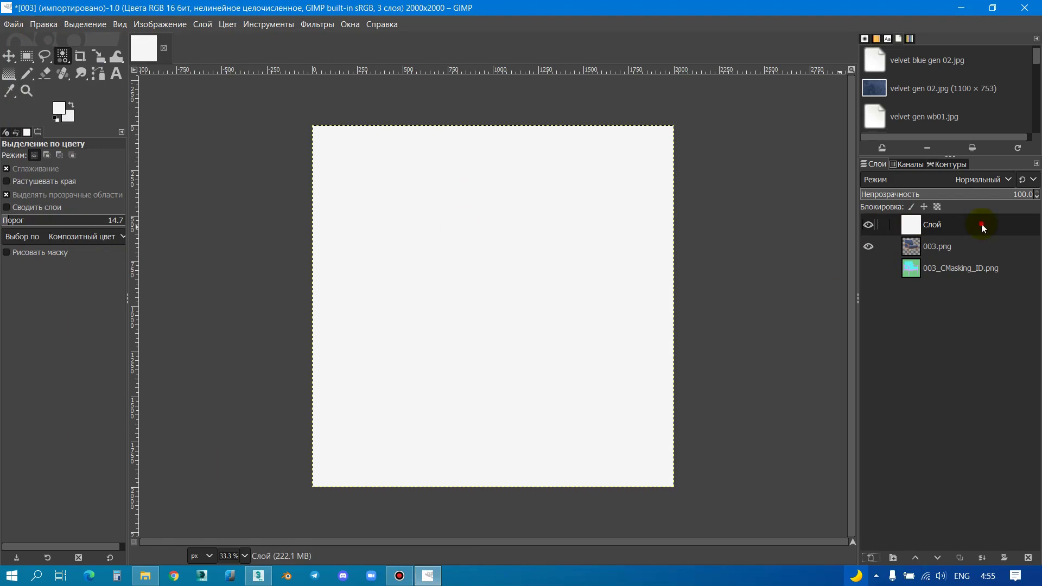
Step: Move the grey layer beneath 003.png and sample the background colour as 0–255 values
{"action": "left_click_drag", "start_coordinate": [980, 225], "coordinate": [979, 258]}
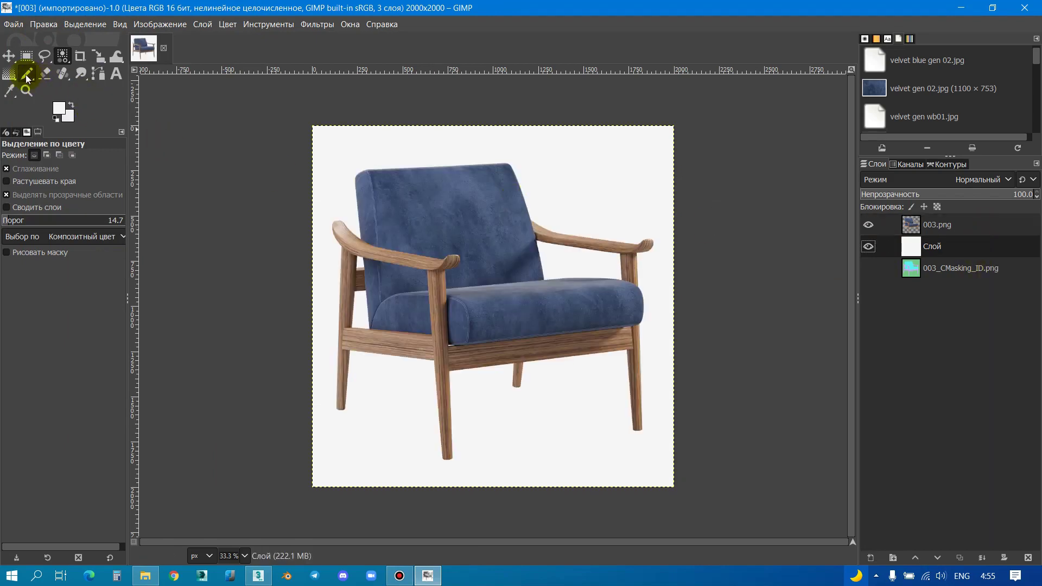
{"action": "left_click", "coordinate": [11, 94]}
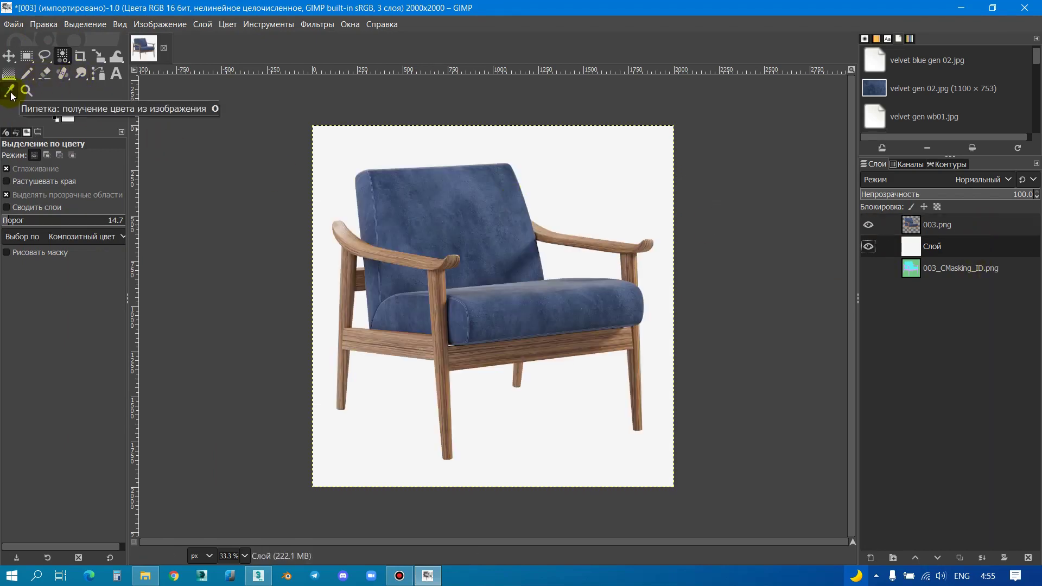
{"action": "right_click", "coordinate": [356, 151]}
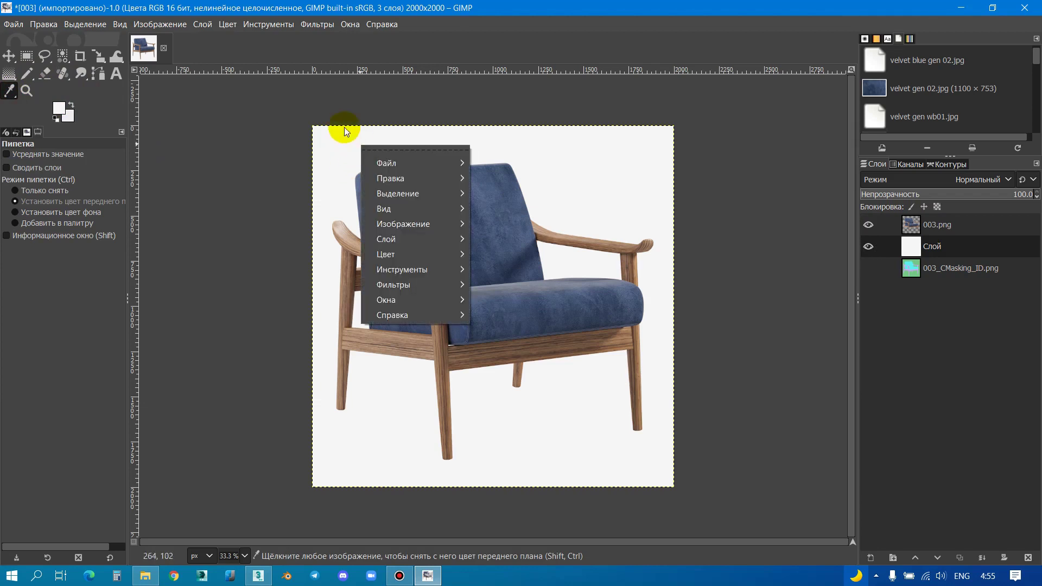
{"action": "left_click", "coordinate": [348, 145]}
{"action": "mouse_move", "coordinate": [352, 140]}
{"action": "left_mouse_down"}
{"action": "mouse_move", "coordinate": [594, 153]}
{"action": "mouse_move", "coordinate": [599, 180]}
{"action": "left_mouse_up"}
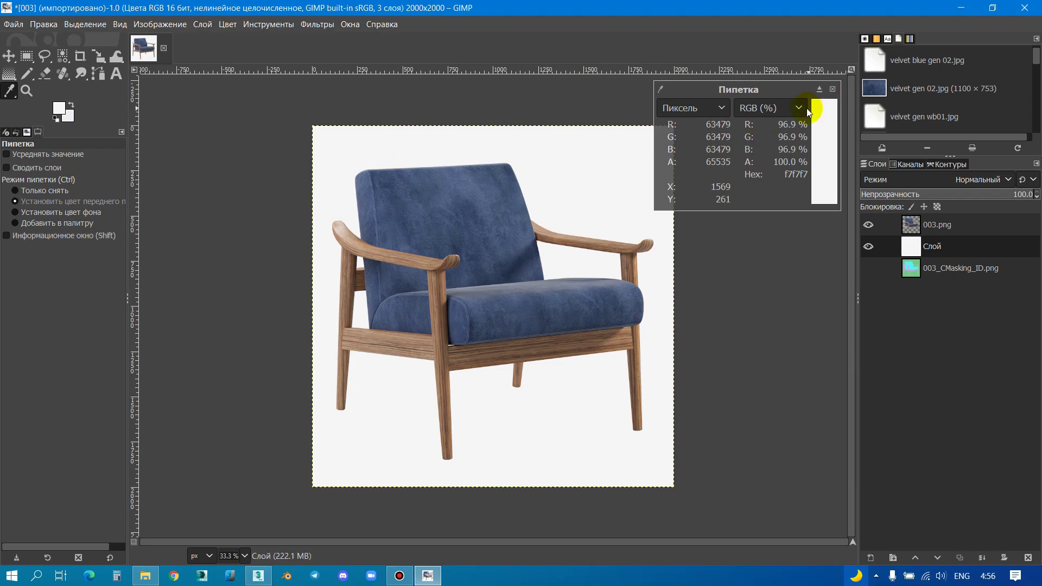
{"action": "left_click", "coordinate": [792, 111]}
{"action": "left_click", "coordinate": [785, 126]}
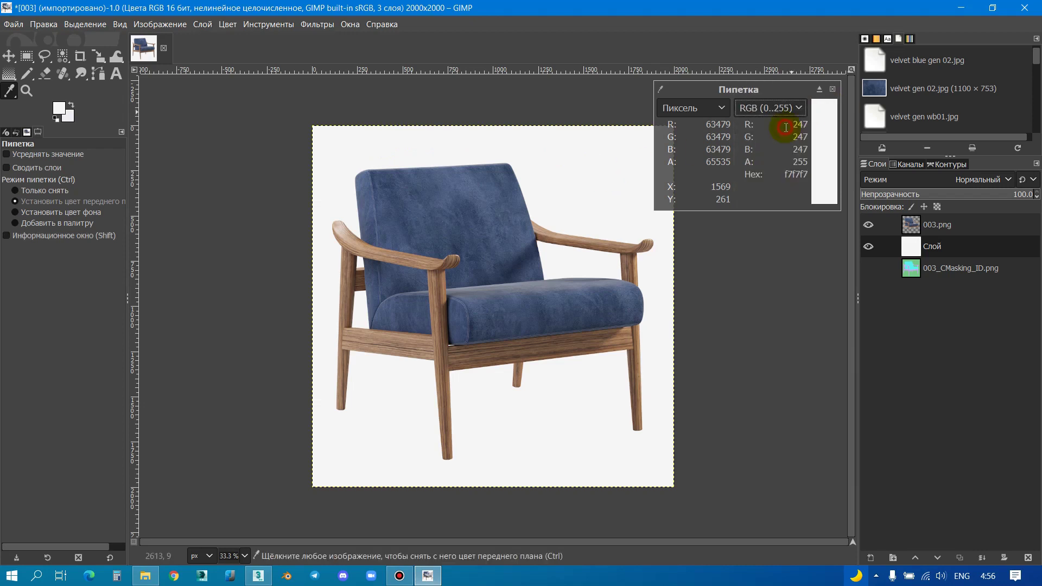
{"action": "left_click", "coordinate": [832, 89]}
Step: Make 003.png the active layer and open the Colors adjustments from the canvas context menu
{"action": "left_click", "coordinate": [968, 225]}
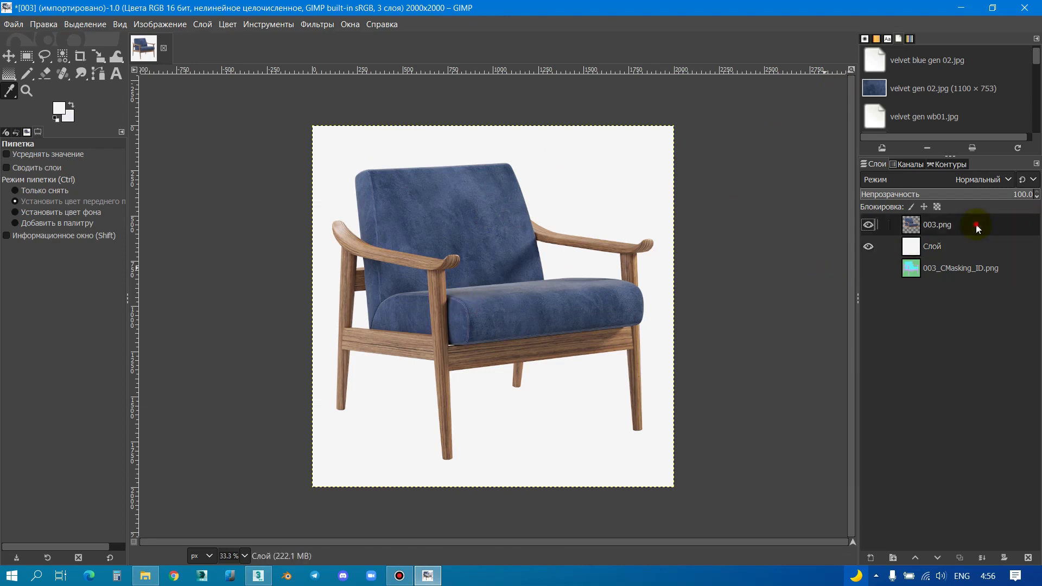
{"action": "scroll", "coordinate": [516, 302], "scroll_direction": "up", "scroll_amount": 1, "text": "ctrl"}
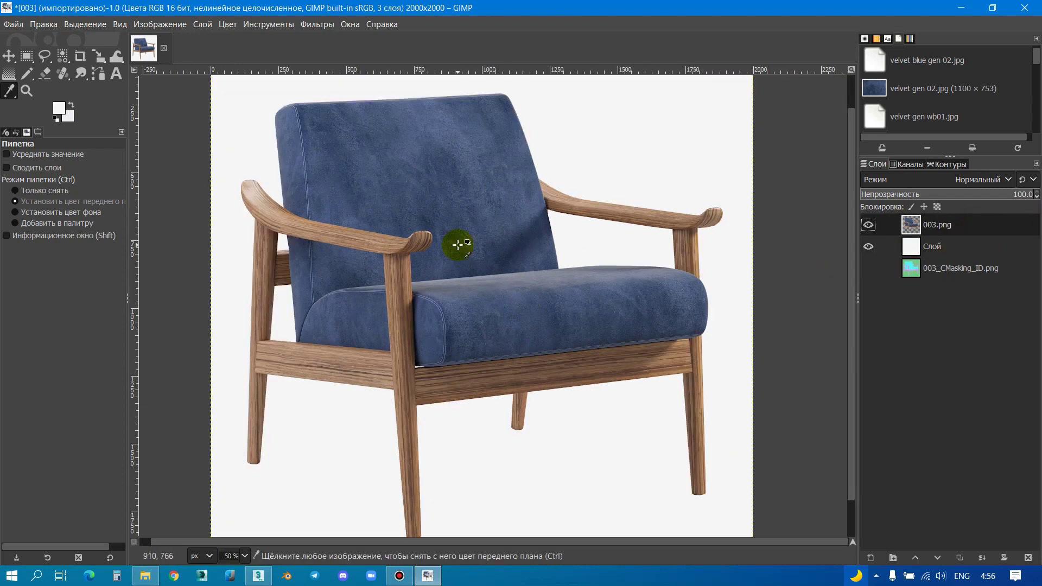
{"action": "scroll", "coordinate": [459, 244], "scroll_direction": "down", "scroll_amount": 1, "text": "ctrl"}
{"action": "scroll", "coordinate": [548, 232], "scroll_direction": "up", "scroll_amount": 1, "text": "ctrl"}
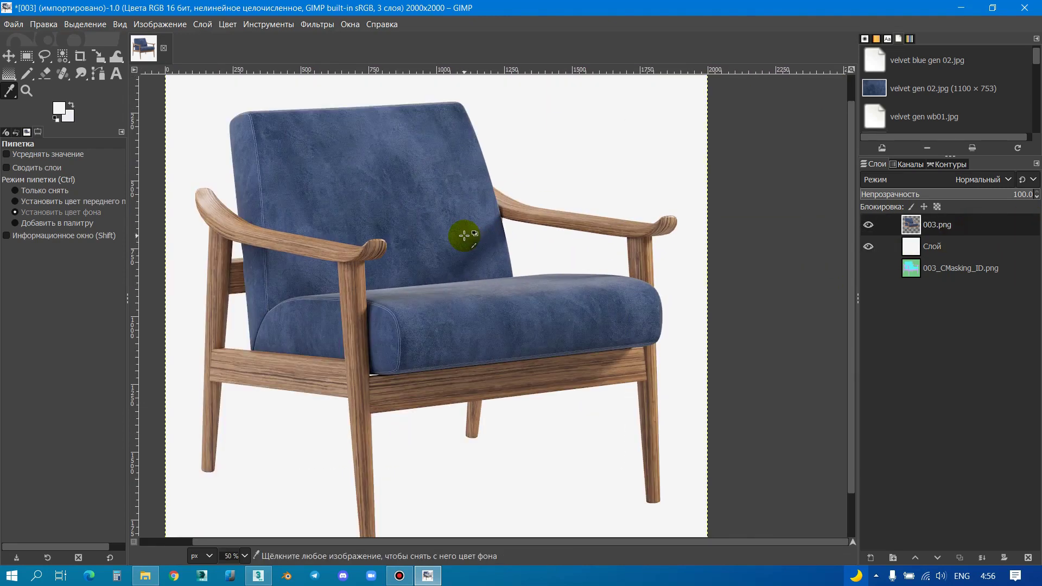
{"action": "right_click", "coordinate": [390, 235]}
{"action": "left_click", "coordinate": [951, 227]}
{"action": "right_click", "coordinate": [382, 236]}
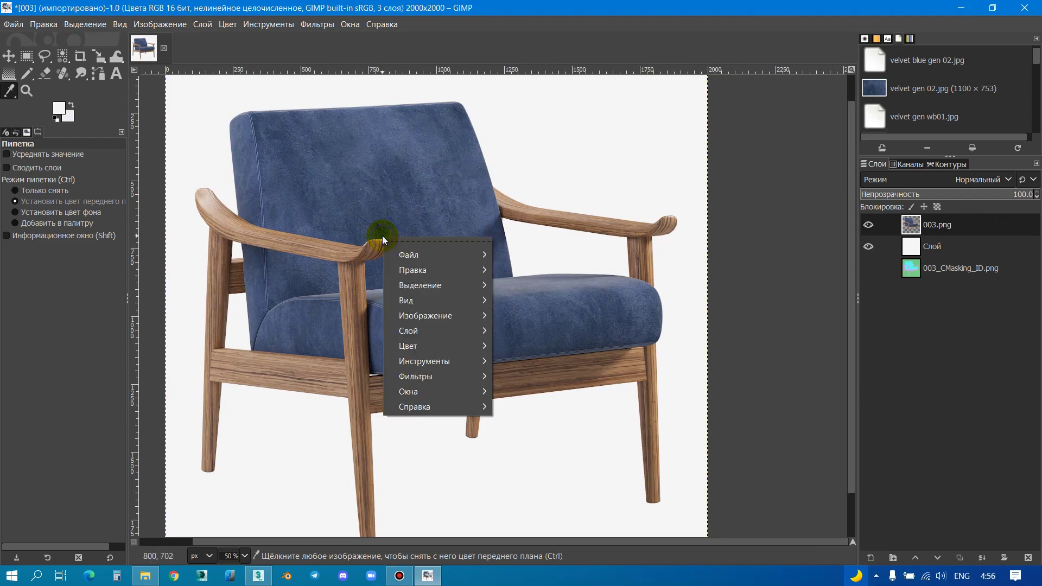
{"action": "left_click", "coordinate": [419, 340]}
Step: Set Levels on 003.png with input black point 10.92 and white point 82.38
{"action": "left_click", "coordinate": [524, 293]}
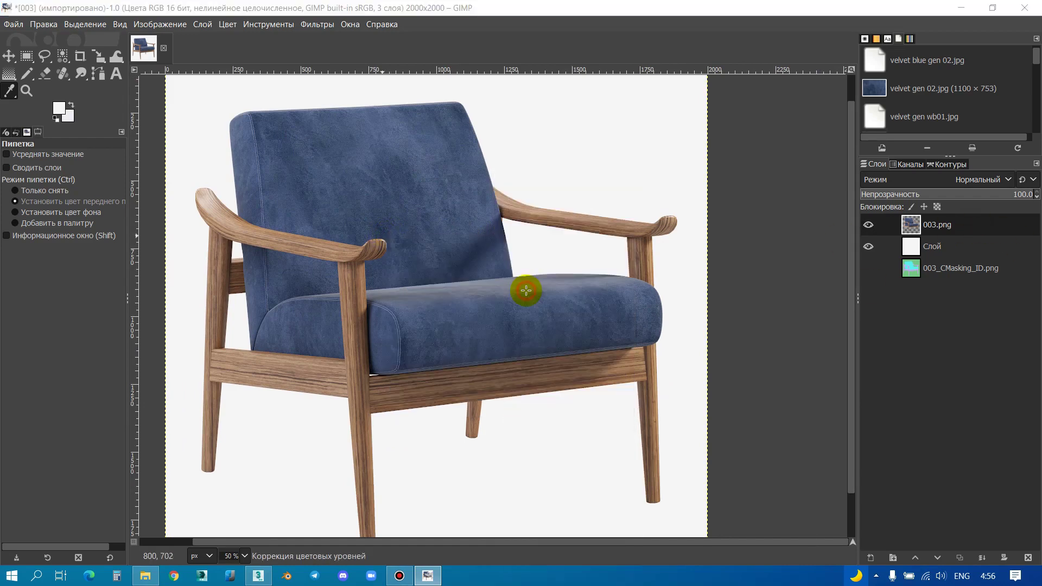
{"action": "left_click_drag", "start_coordinate": [845, 144], "coordinate": [832, 103]}
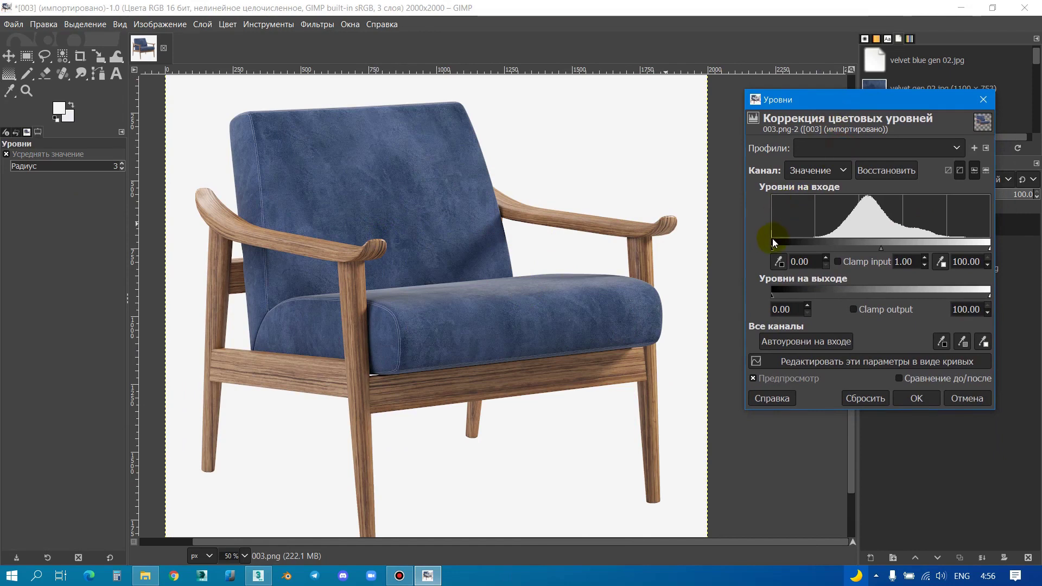
{"action": "left_click_drag", "start_coordinate": [774, 249], "coordinate": [804, 247]}
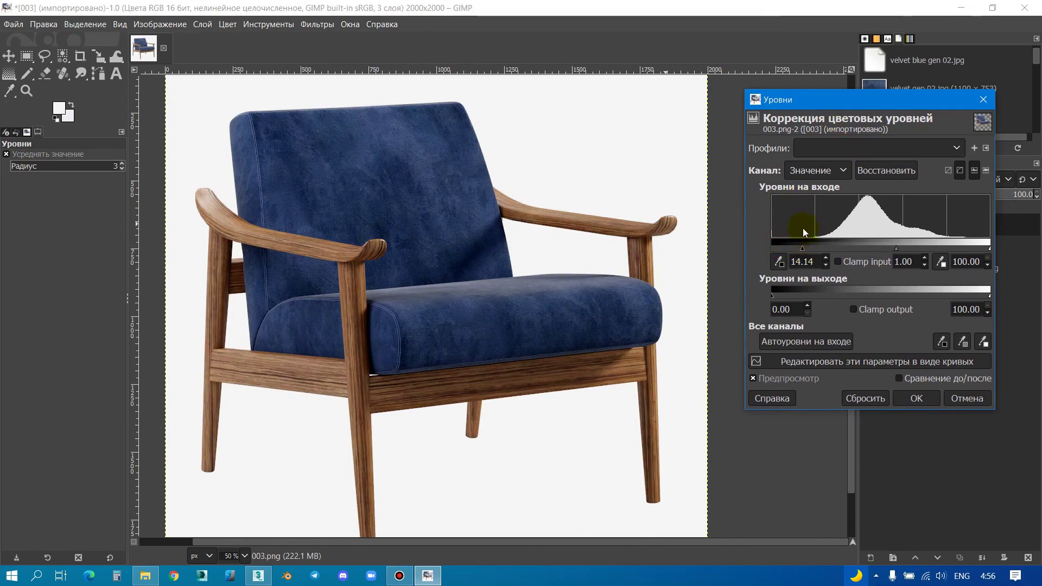
{"action": "left_click_drag", "start_coordinate": [986, 248], "coordinate": [970, 249]}
{"action": "left_click", "coordinate": [936, 265]}
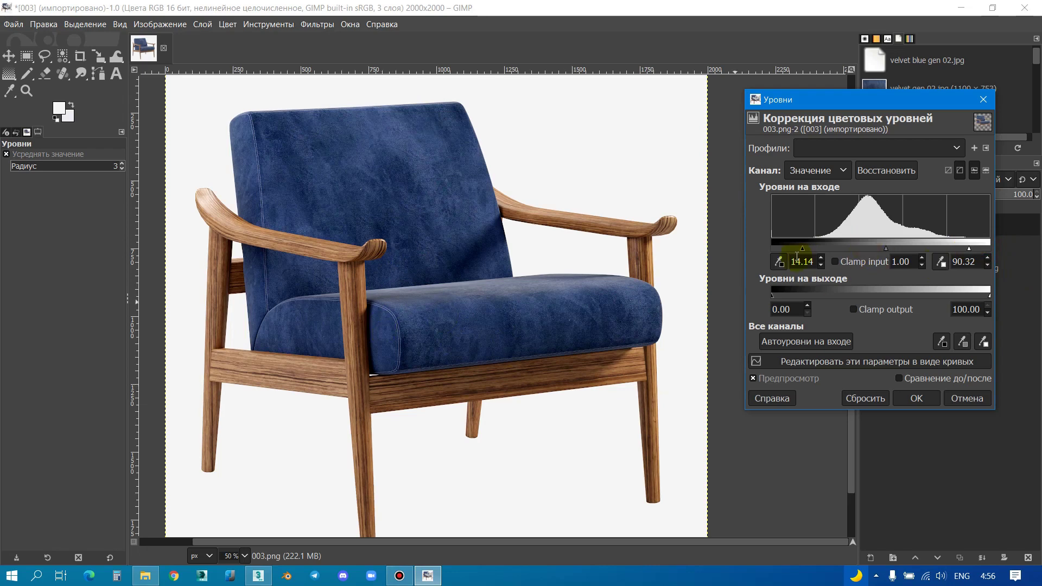
{"action": "left_click_drag", "start_coordinate": [803, 251], "coordinate": [796, 247]}
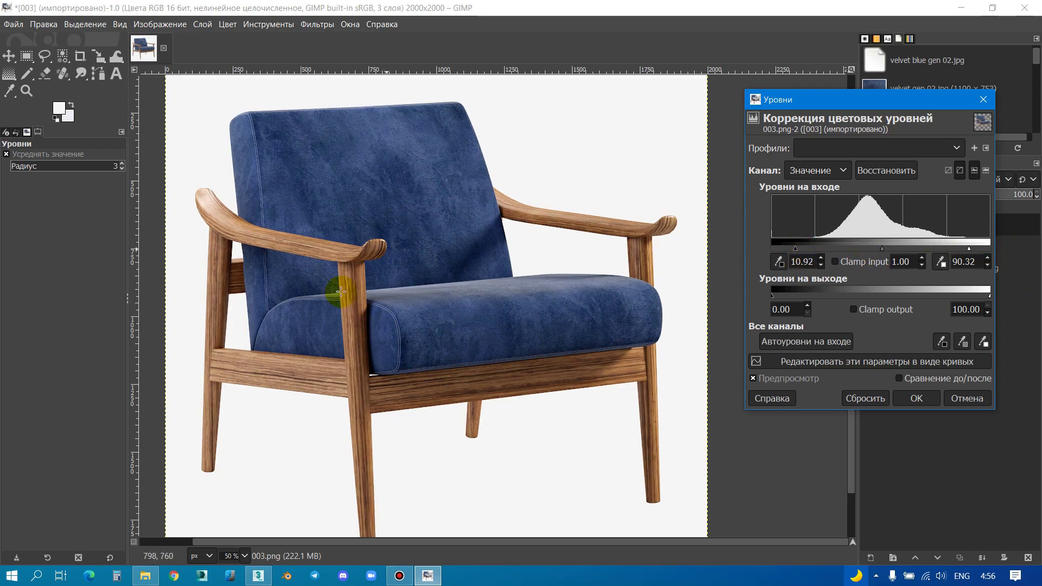
{"action": "left_click_drag", "start_coordinate": [971, 251], "coordinate": [953, 251]}
Step: Confirm the levels, inspect the chair zoomed in and out, then open the canvas context menu
{"action": "left_click", "coordinate": [908, 400]}
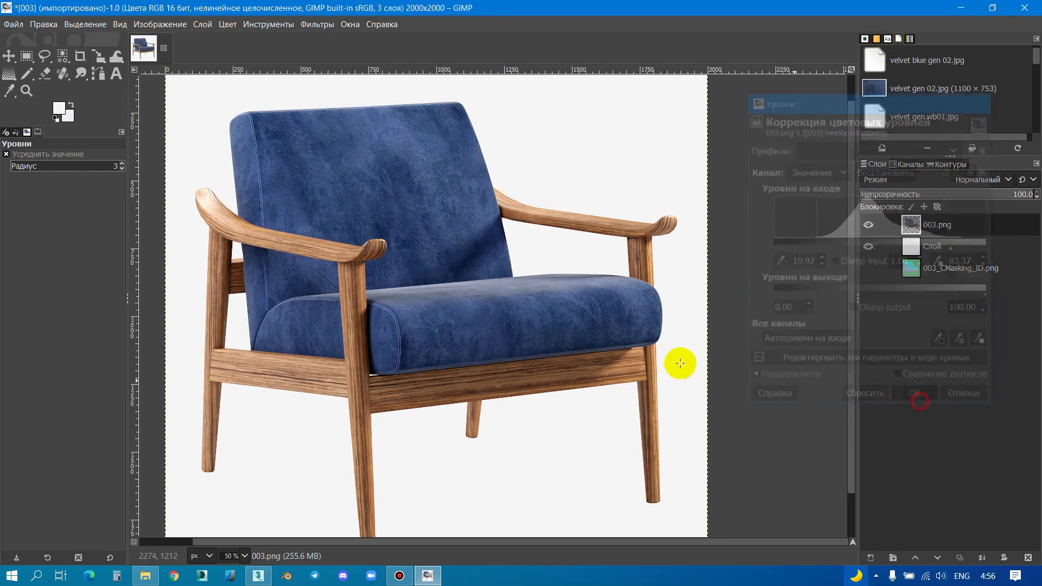
{"action": "scroll", "coordinate": [426, 301], "scroll_direction": "up", "scroll_amount": 3, "text": "ctrl"}
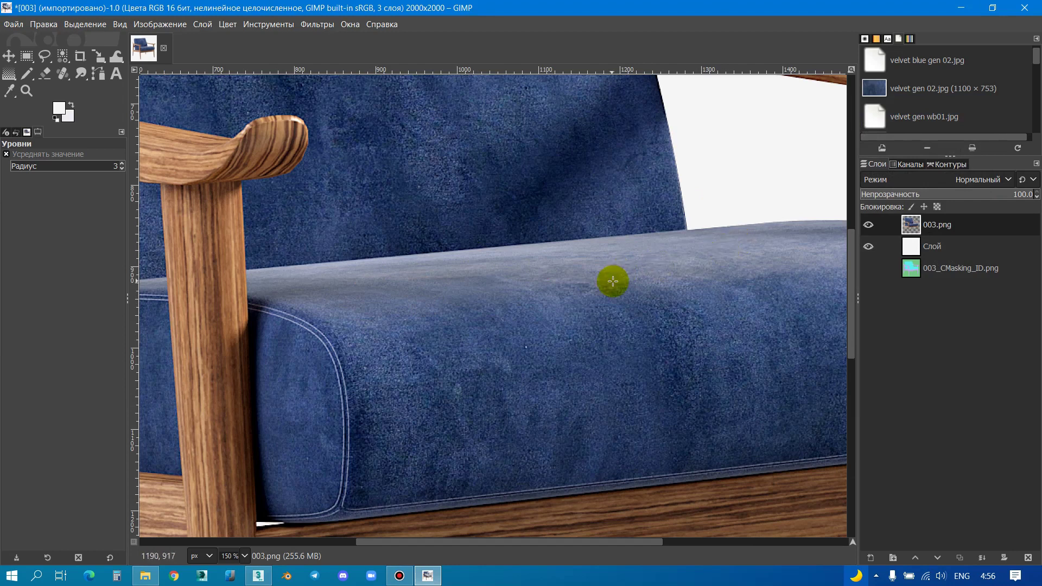
{"action": "scroll", "coordinate": [469, 290], "scroll_direction": "down", "scroll_amount": 2, "text": "ctrl"}
{"action": "scroll", "coordinate": [469, 290], "scroll_direction": "down", "scroll_amount": 2, "text": "ctrl"}
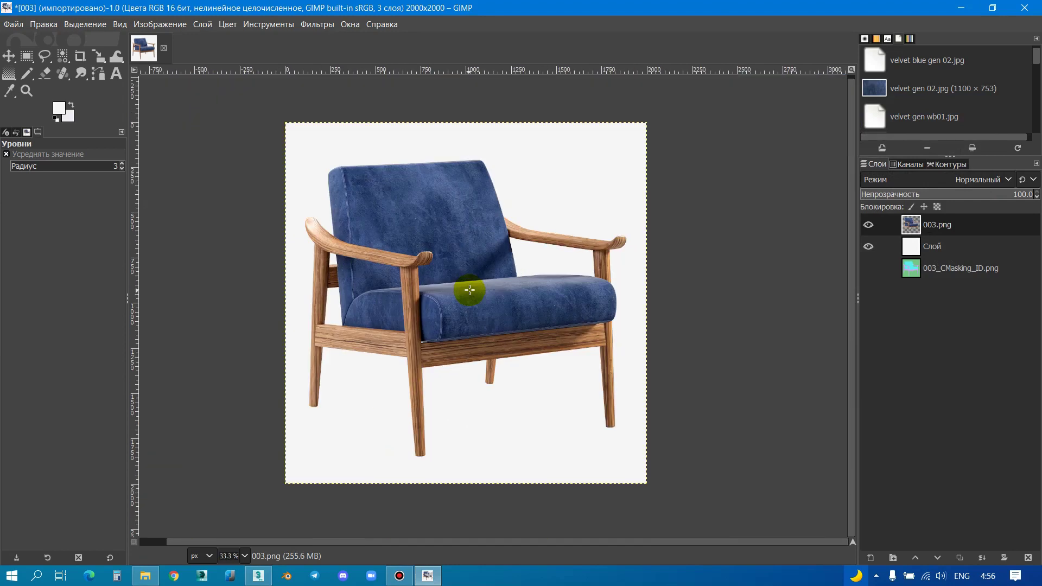
{"action": "middle_click_drag", "start_coordinate": [521, 291], "coordinate": [465, 265]}
{"action": "scroll", "coordinate": [376, 222], "scroll_direction": "up", "scroll_amount": 1, "text": "ctrl"}
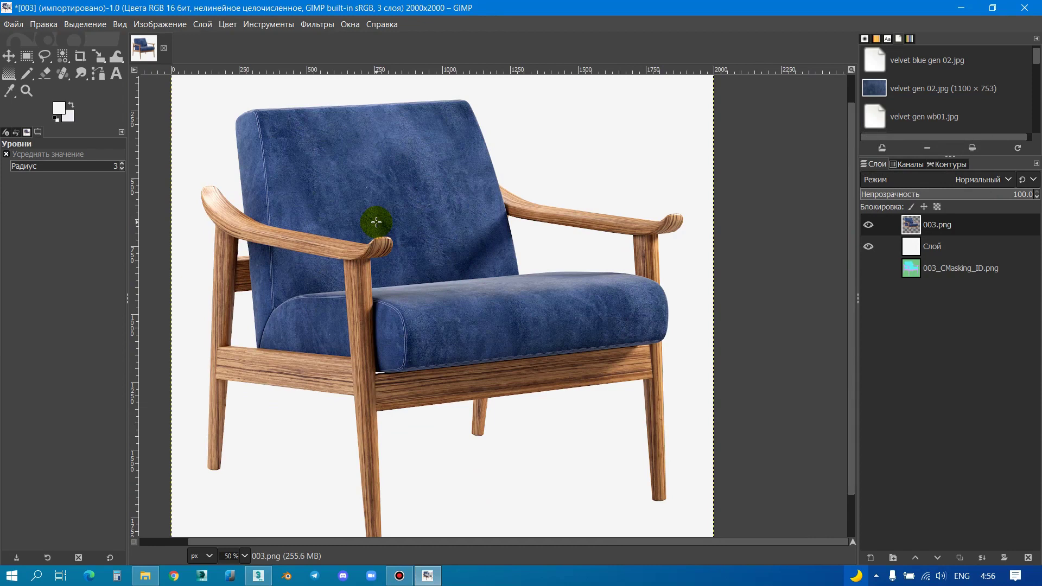
{"action": "scroll", "coordinate": [495, 217], "scroll_direction": "down", "scroll_amount": 1, "text": "ctrl"}
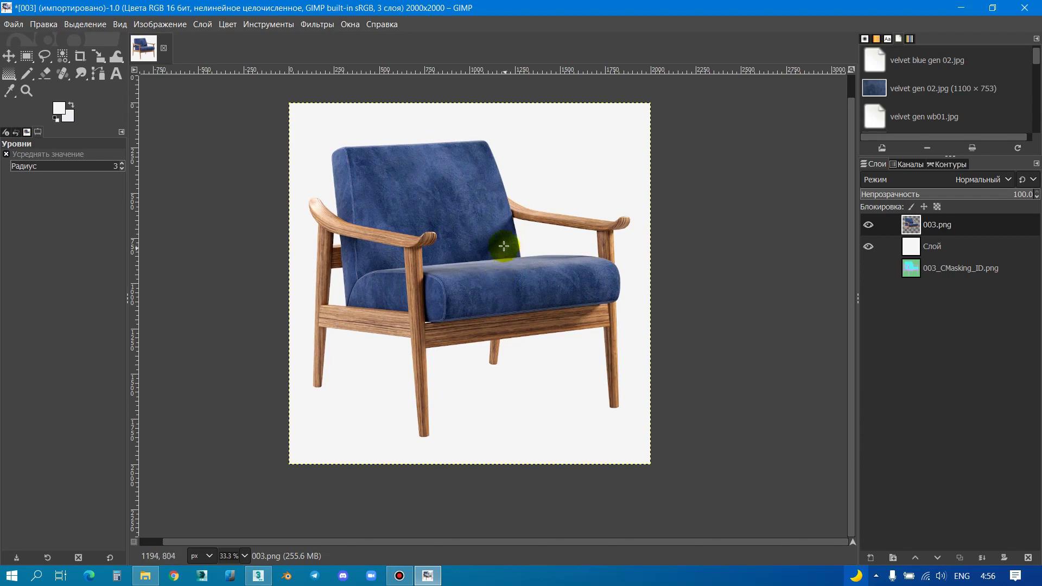
{"action": "right_click", "coordinate": [429, 263]}
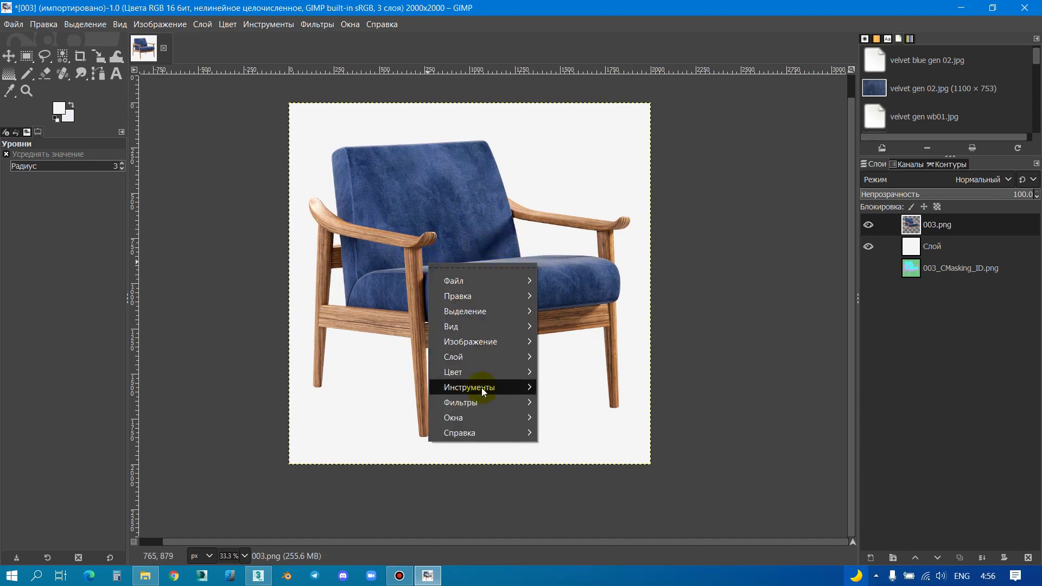
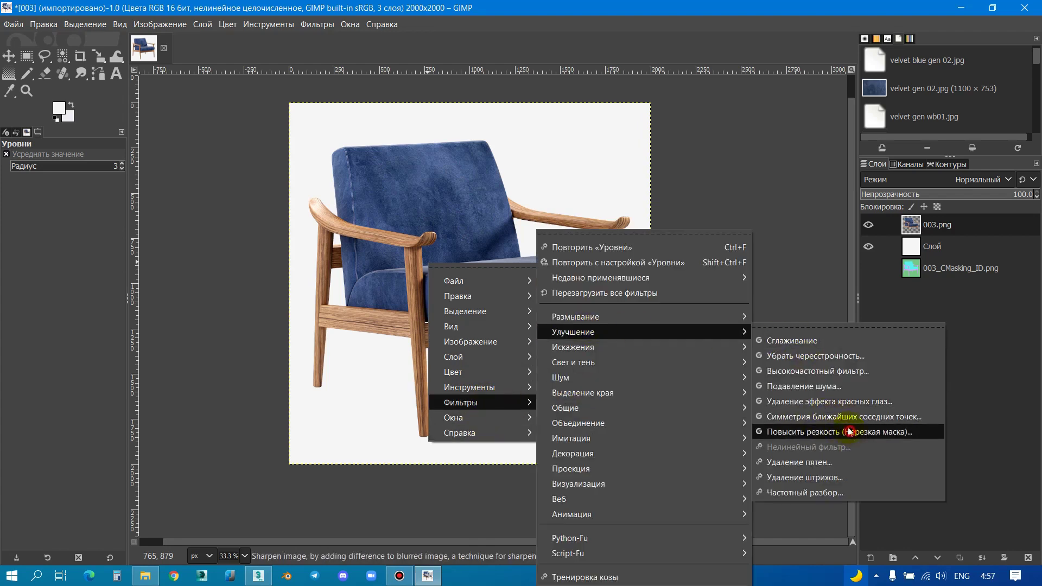
Step: Open Unsharp Mask at actual size with the before/after split placed across the chair seat
{"action": "left_click", "coordinate": [850, 431]}
{"action": "key", "text": "1"}
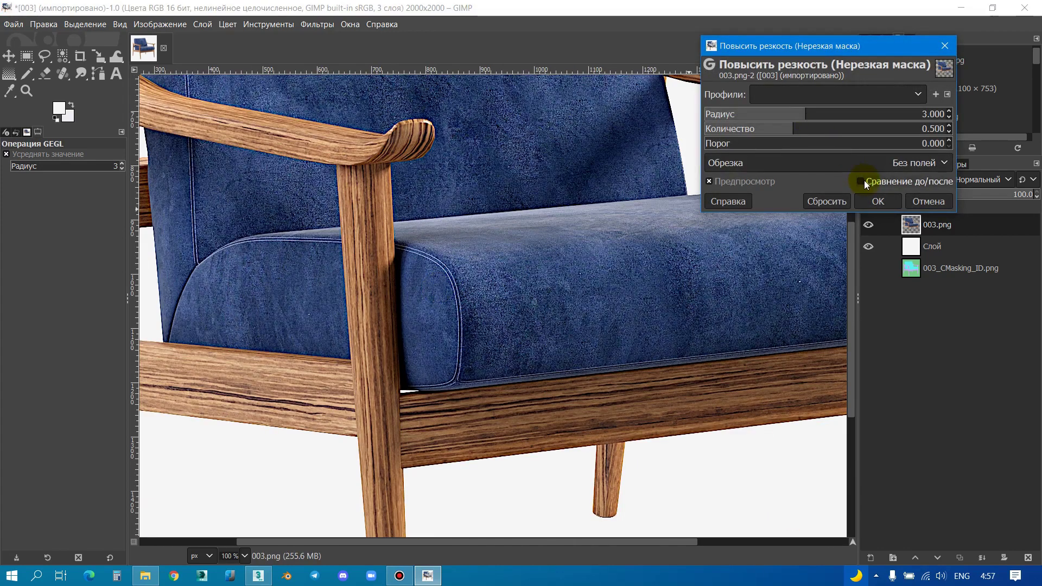
{"action": "left_click", "coordinate": [861, 181]}
{"action": "left_click_drag", "start_coordinate": [493, 315], "coordinate": [313, 325]}
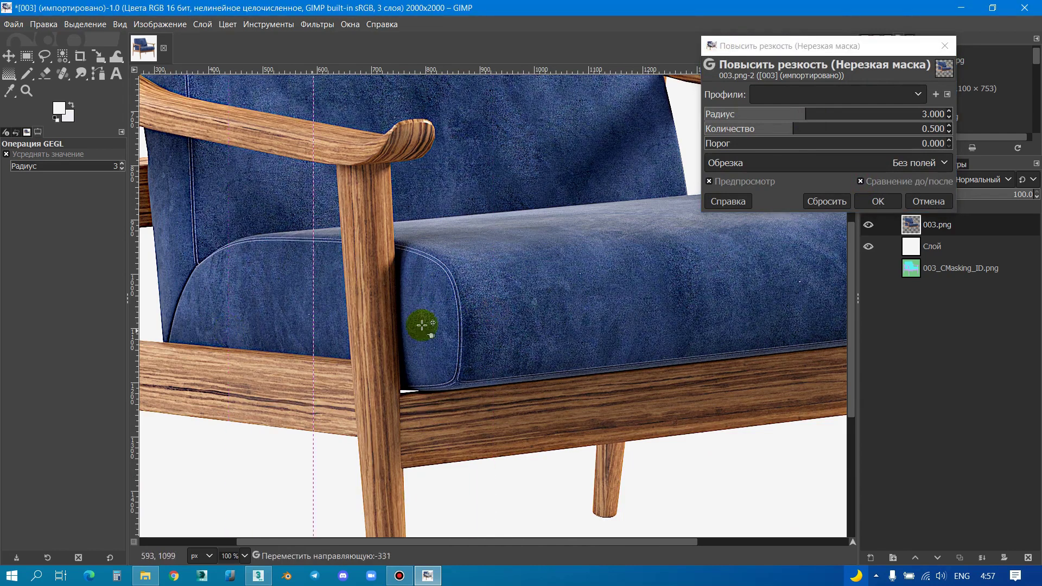
{"action": "mouse_move", "coordinate": [422, 325]}
{"action": "left_mouse_down"}
{"action": "mouse_move", "coordinate": [151, 328]}
{"action": "mouse_move", "coordinate": [733, 317]}
{"action": "mouse_move", "coordinate": [243, 319]}
{"action": "left_mouse_up"}
Step: Apply unsharp mask with radius 0.914, amount 0.193, threshold 0, then zoom back out
{"action": "left_click", "coordinate": [767, 114]}
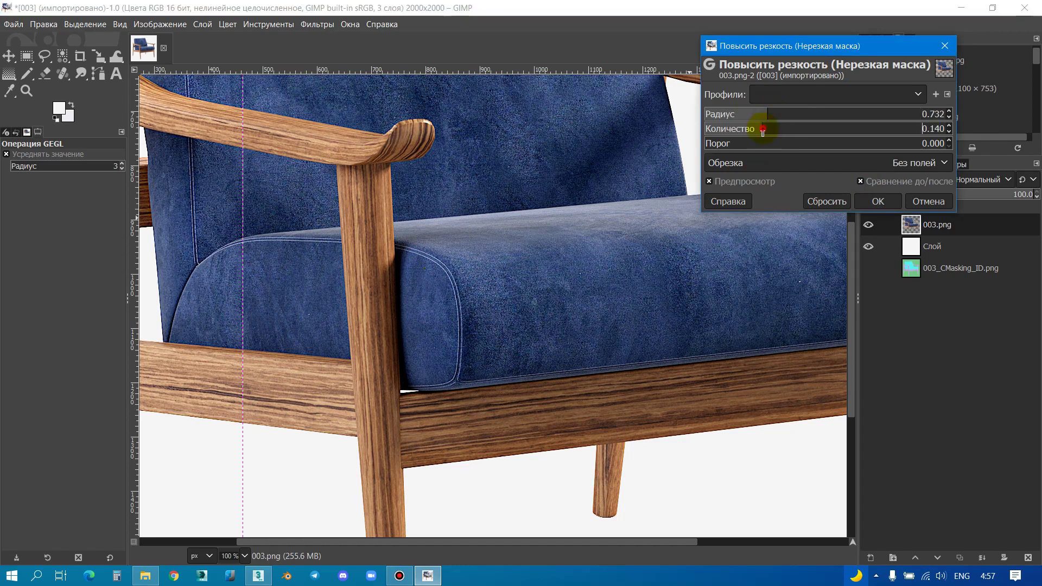
{"action": "left_click_drag", "start_coordinate": [243, 203], "coordinate": [337, 236]}
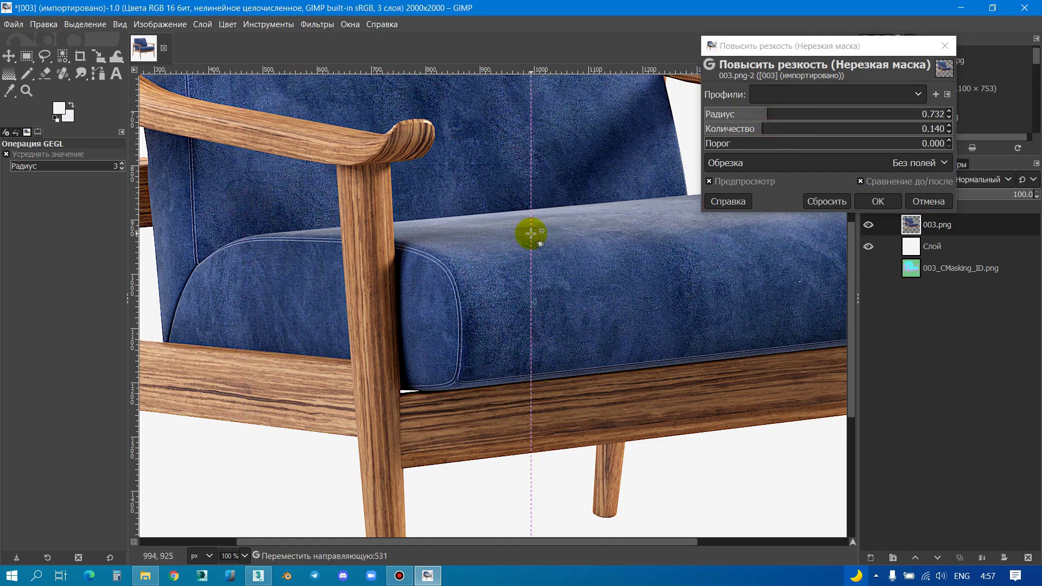
{"action": "scroll", "coordinate": [540, 360], "scroll_direction": "up", "scroll_amount": 3, "text": "ctrl"}
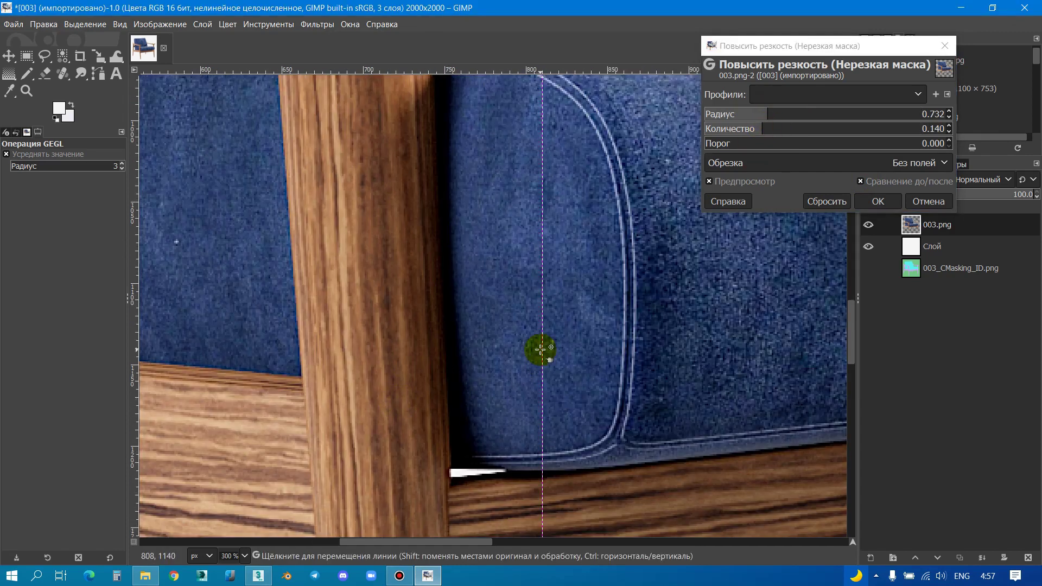
{"action": "mouse_move", "coordinate": [337, 236]}
{"action": "left_mouse_down"}
{"action": "mouse_move", "coordinate": [233, 355]}
{"action": "mouse_move", "coordinate": [679, 351]}
{"action": "left_mouse_up"}
{"action": "left_click", "coordinate": [772, 114]}
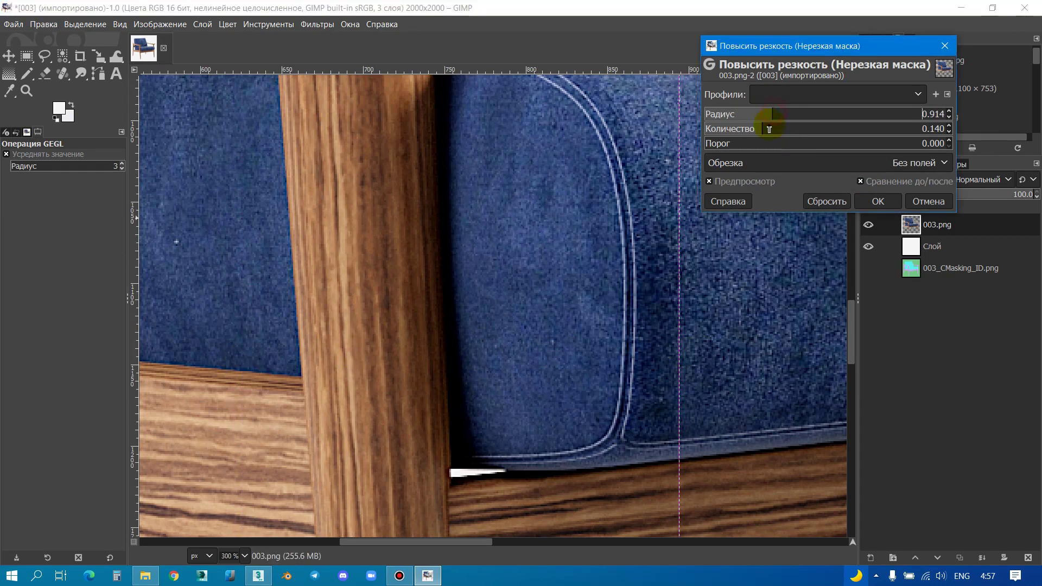
{"action": "mouse_move", "coordinate": [680, 247]}
{"action": "left_mouse_down"}
{"action": "mouse_move", "coordinate": [491, 261]}
{"action": "mouse_move", "coordinate": [679, 256]}
{"action": "mouse_move", "coordinate": [410, 263]}
{"action": "mouse_move", "coordinate": [735, 272]}
{"action": "mouse_move", "coordinate": [406, 276]}
{"action": "mouse_move", "coordinate": [742, 272]}
{"action": "mouse_move", "coordinate": [490, 275]}
{"action": "mouse_move", "coordinate": [715, 268]}
{"action": "mouse_move", "coordinate": [519, 271]}
{"action": "left_mouse_up"}
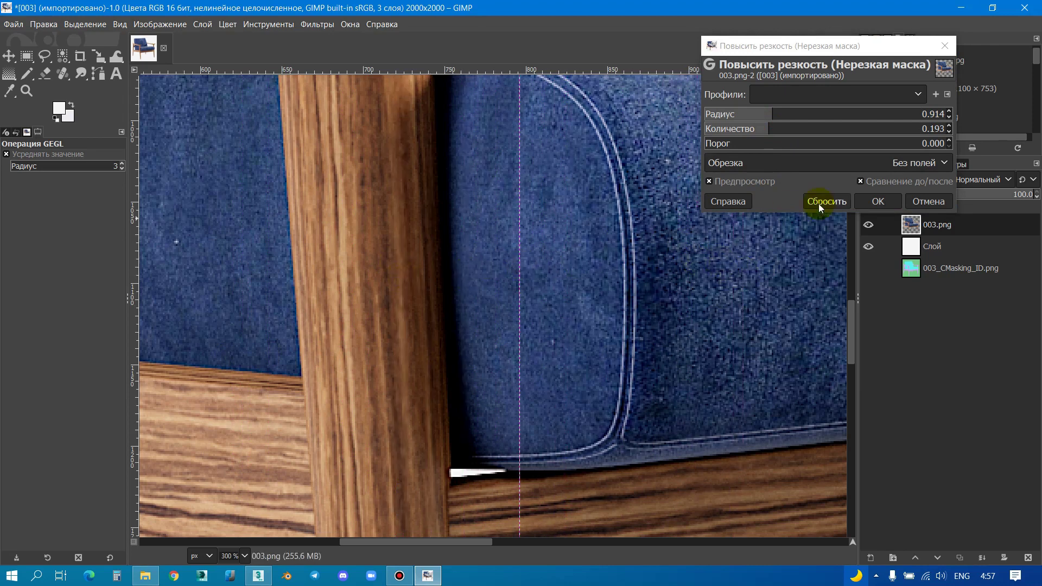
{"action": "left_click", "coordinate": [870, 204]}
{"action": "scroll", "coordinate": [423, 285], "scroll_direction": "down", "scroll_amount": 2, "text": "ctrl"}
{"action": "scroll", "coordinate": [424, 285], "scroll_direction": "down", "scroll_amount": 3, "text": "ctrl"}
{"action": "scroll", "coordinate": [424, 293], "scroll_direction": "down", "scroll_amount": 1, "text": "ctrl"}
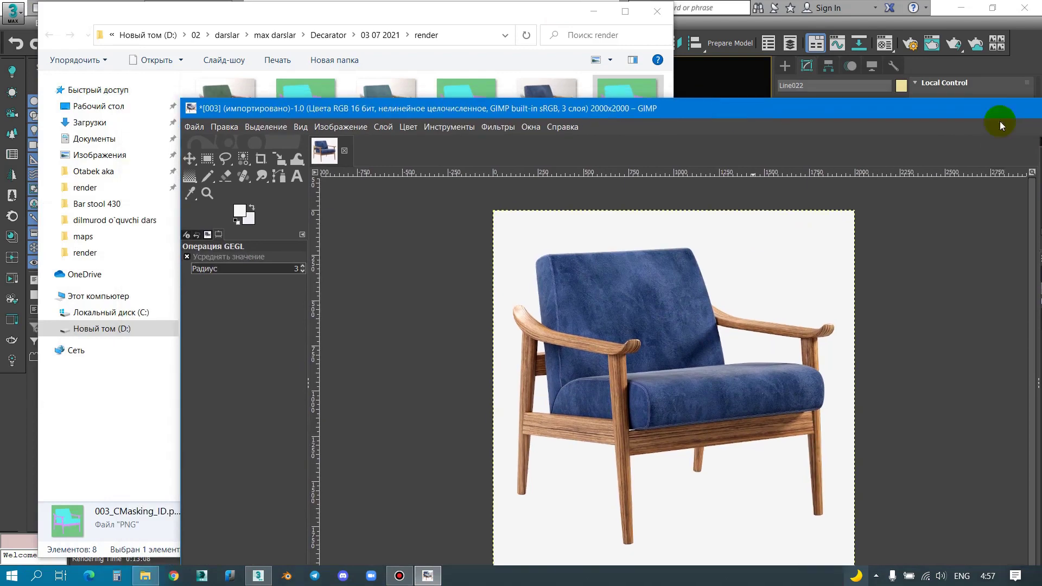
Step: Snap GIMP and the file browser side by side, then return GIMP to full screen
{"action": "left_click_drag", "start_coordinate": [561, 8], "coordinate": [1041, 121]}
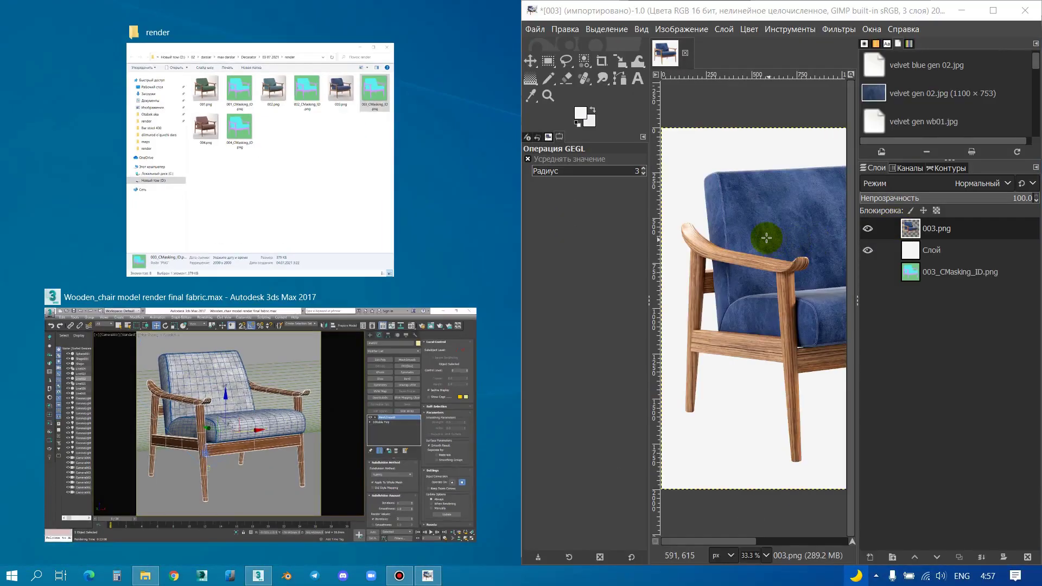
{"action": "left_click", "coordinate": [766, 237]}
{"action": "left_click", "coordinate": [949, 42]}
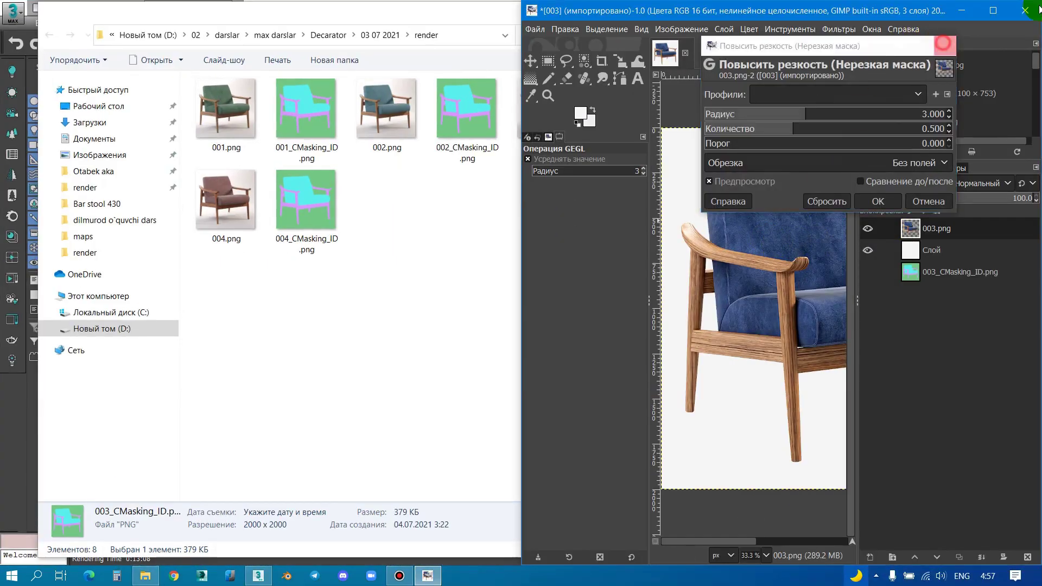
{"action": "left_click", "coordinate": [991, 10]}
Step: Export the image as a JPEG after correcting the file name
{"action": "key", "text": "ctrl+shift+e"}
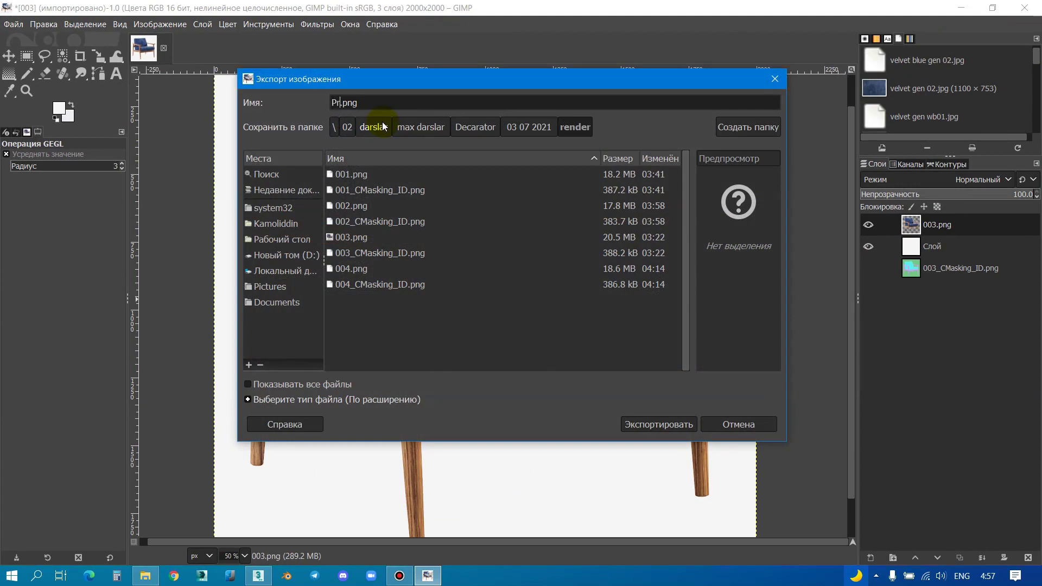
{"action": "key", "text": "BackSpace"}
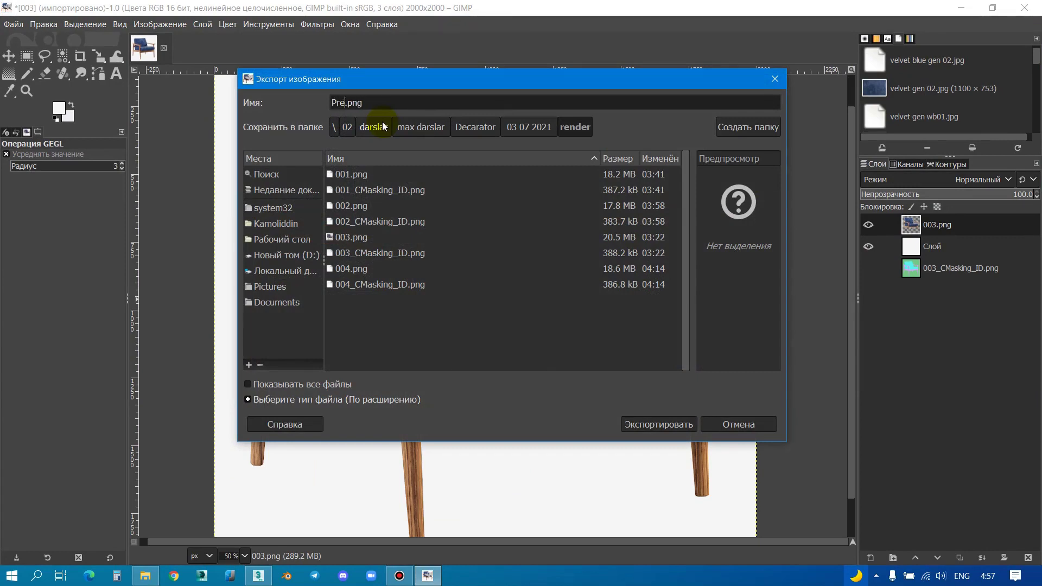
{"action": "type", "text": "ew 01"}
{"action": "key", "text": "Return"}
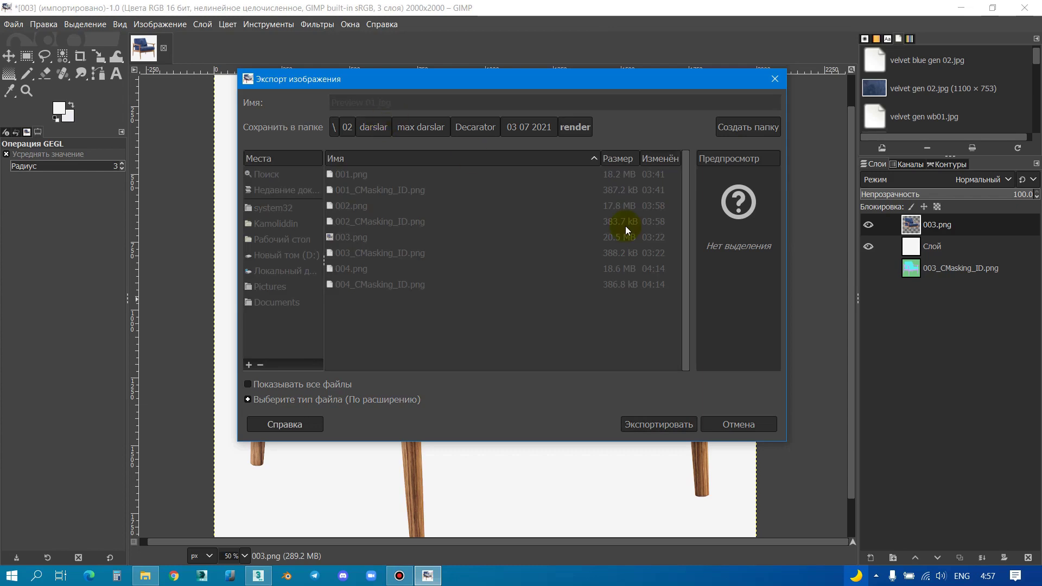
{"action": "left_click", "coordinate": [602, 441]}
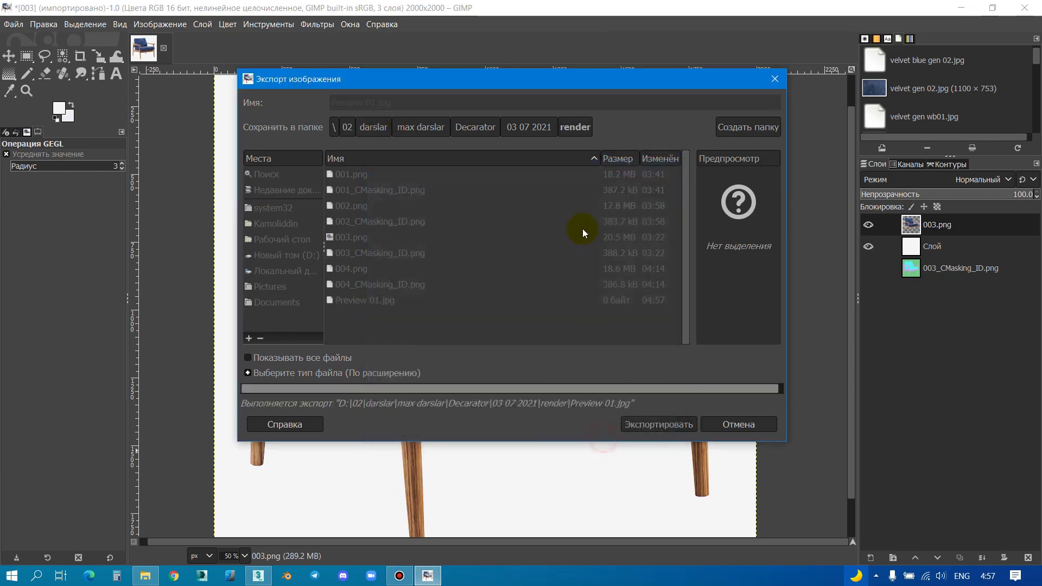
Step: Re-export over the existing Preview 01.jpg at JPEG quality 91
{"action": "key", "text": "shift+ctrl+e"}
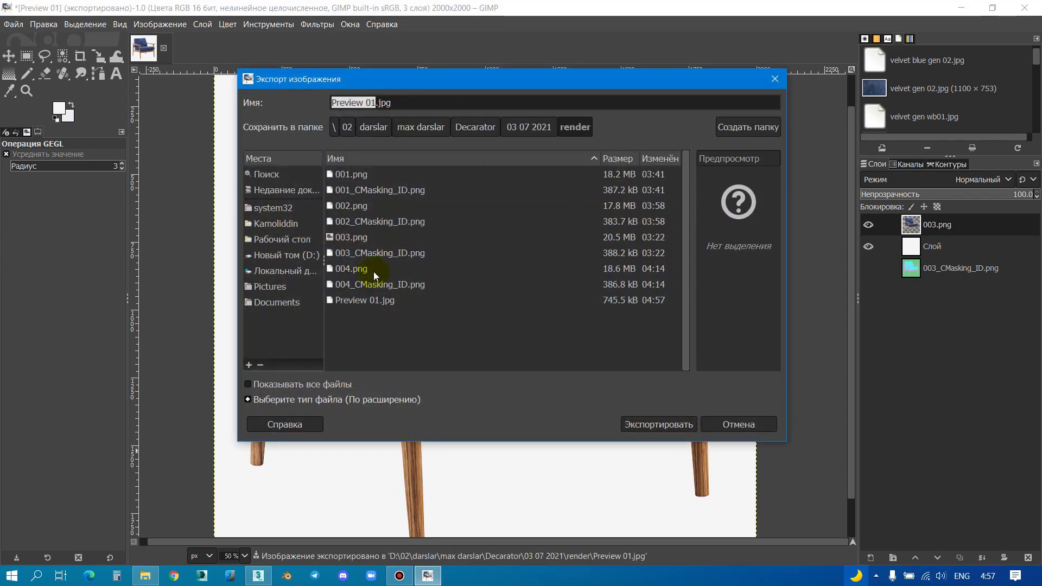
{"action": "left_click", "coordinate": [612, 302]}
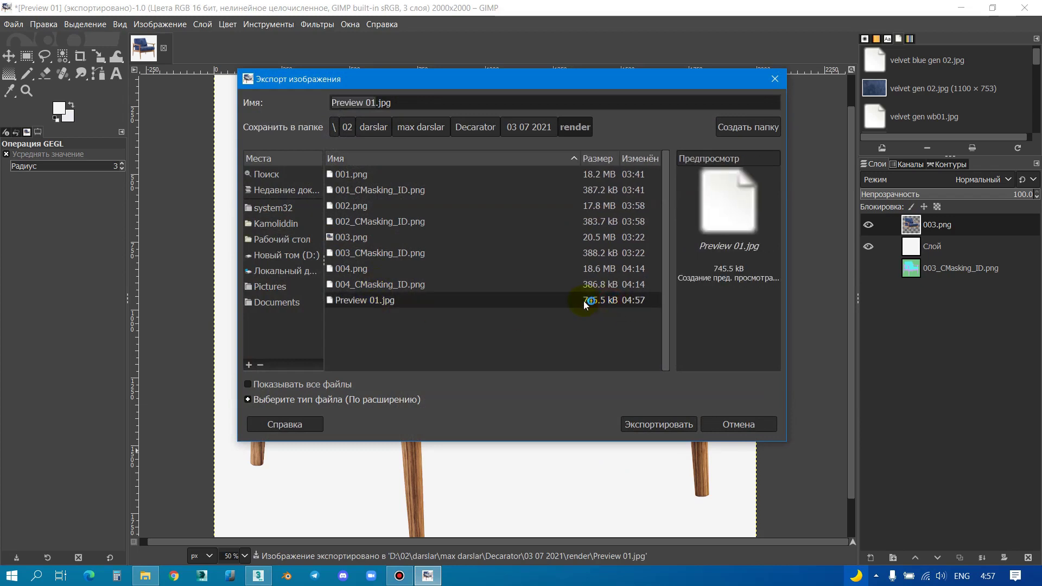
{"action": "double_click", "coordinate": [586, 302]}
{"action": "left_click", "coordinate": [558, 324]}
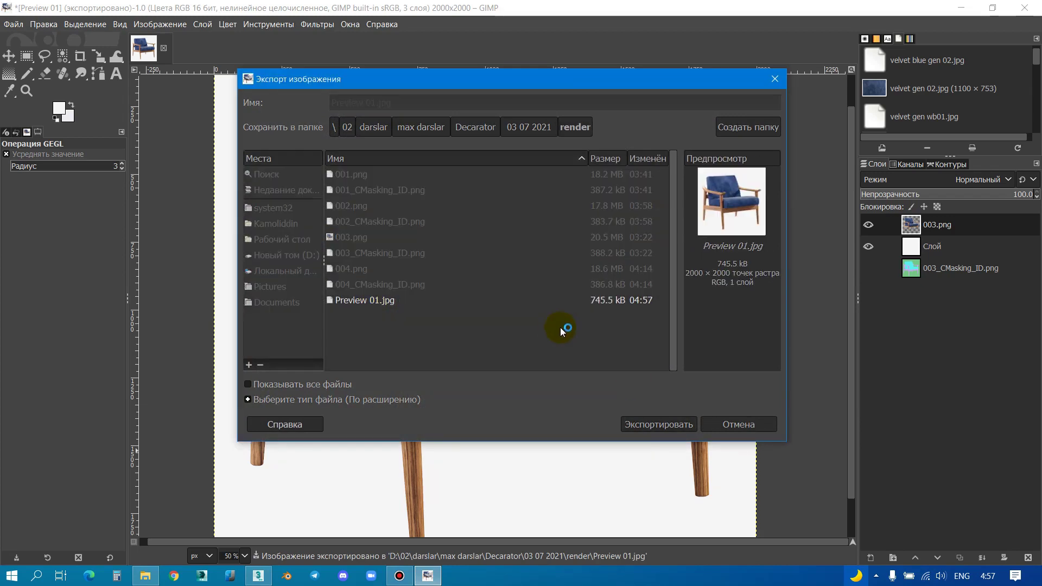
{"action": "left_click_drag", "start_coordinate": [621, 188], "coordinate": [624, 187]}
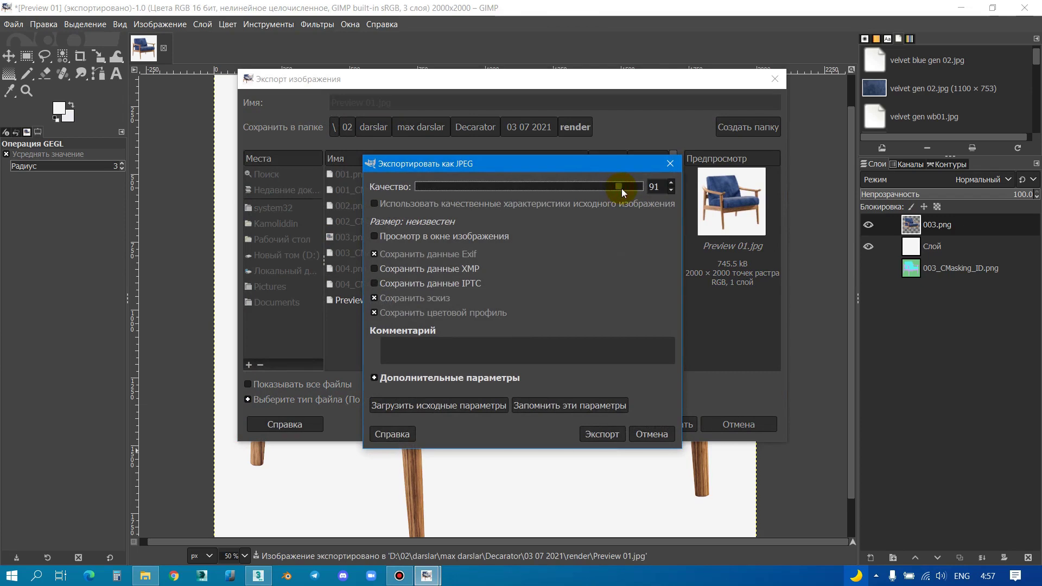
{"action": "left_click", "coordinate": [601, 433]}
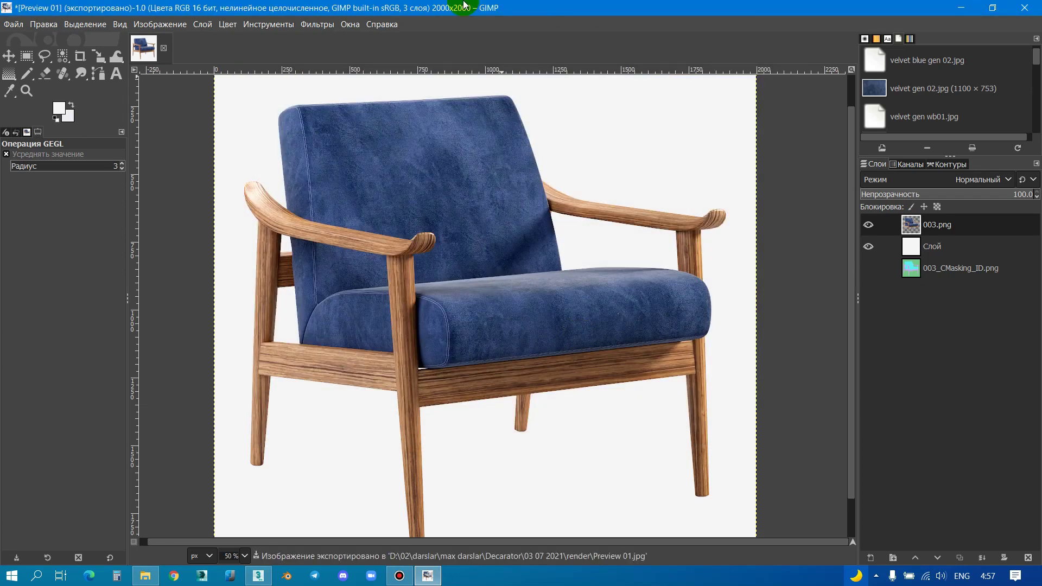
{"action": "double_click", "coordinate": [464, 5]}
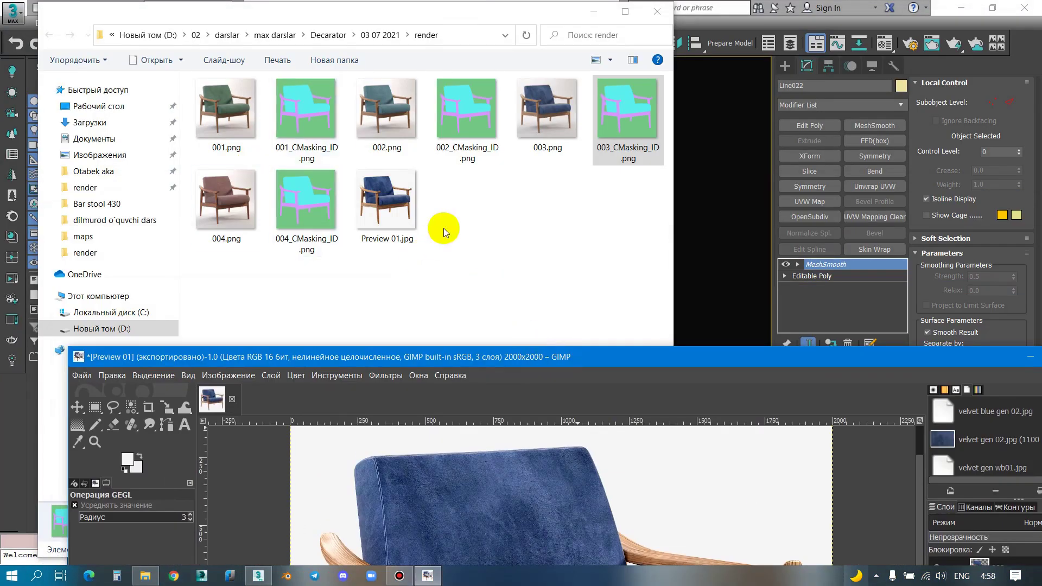
Step: Preview Preview 01.jpg in Photo Viewer snapped to the right half
{"action": "right_click", "coordinate": [385, 217]}
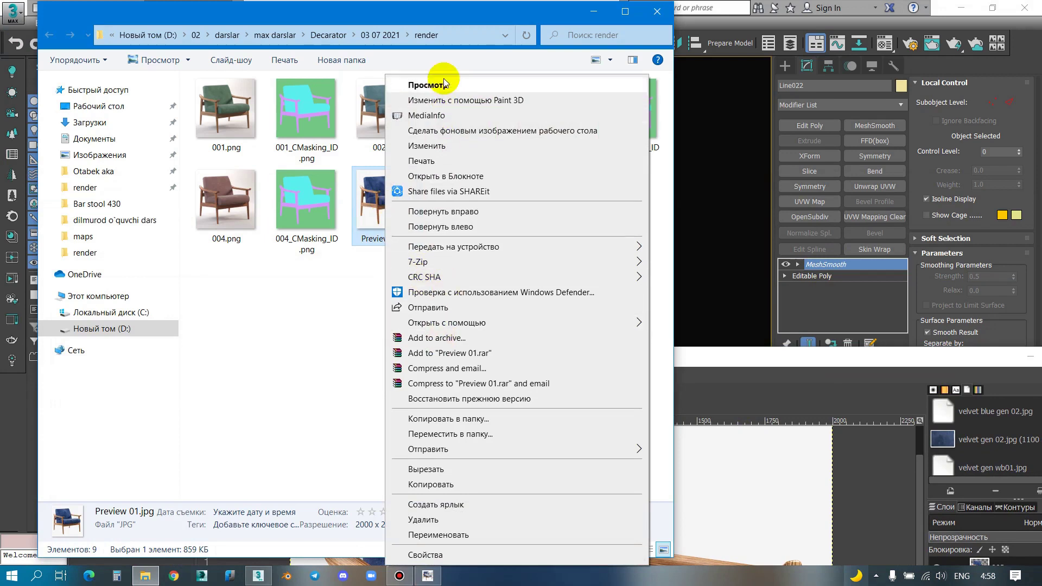
{"action": "left_click", "coordinate": [429, 85]}
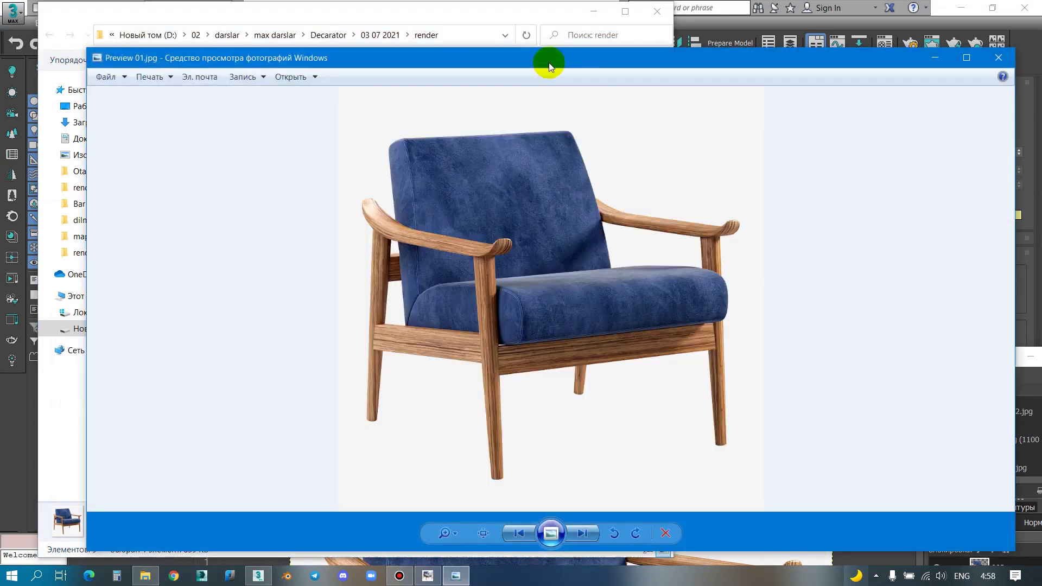
{"action": "mouse_move", "coordinate": [549, 63]}
{"action": "left_mouse_down"}
{"action": "mouse_move", "coordinate": [994, 140]}
{"action": "mouse_move", "coordinate": [1041, 138]}
{"action": "left_mouse_up"}
{"action": "left_click", "coordinate": [156, 146]}
{"action": "left_click", "coordinate": [458, 102]}
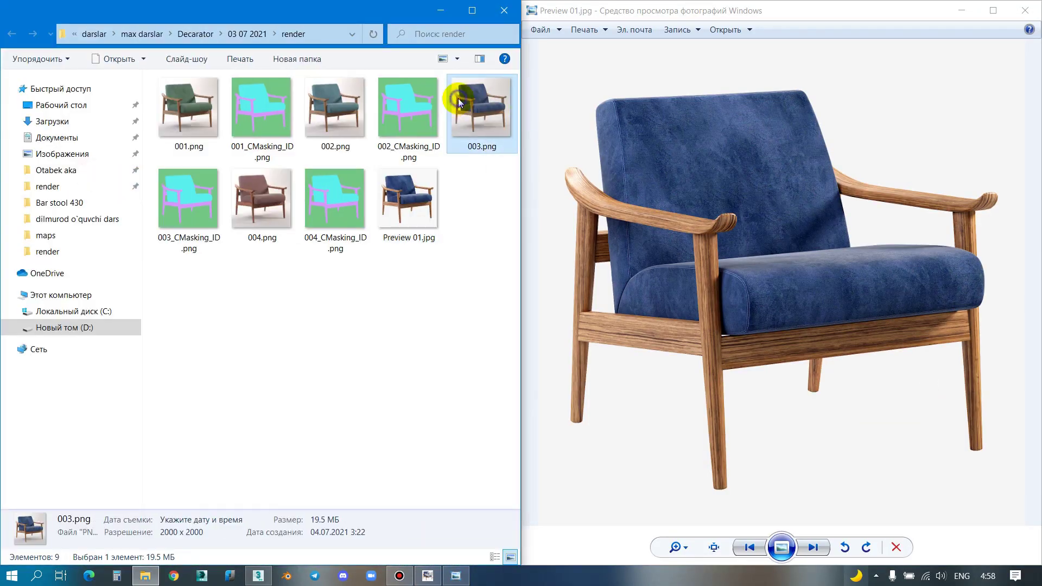
Step: Open the original 003.png in Windows Photo Viewer
{"action": "right_click", "coordinate": [458, 102]}
{"action": "mouse_move", "coordinate": [520, 323]}
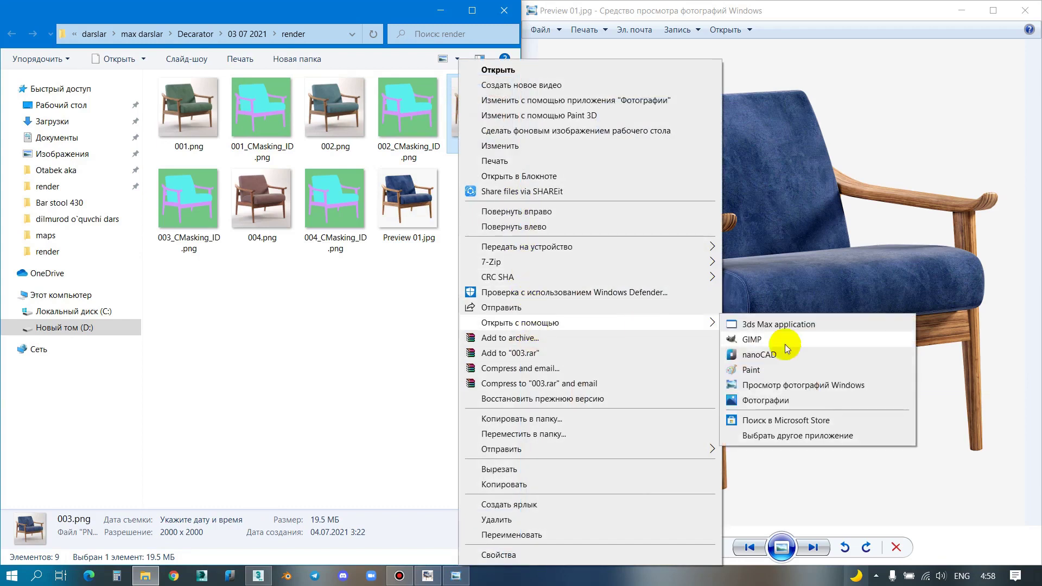
{"action": "left_click", "coordinate": [525, 70]}
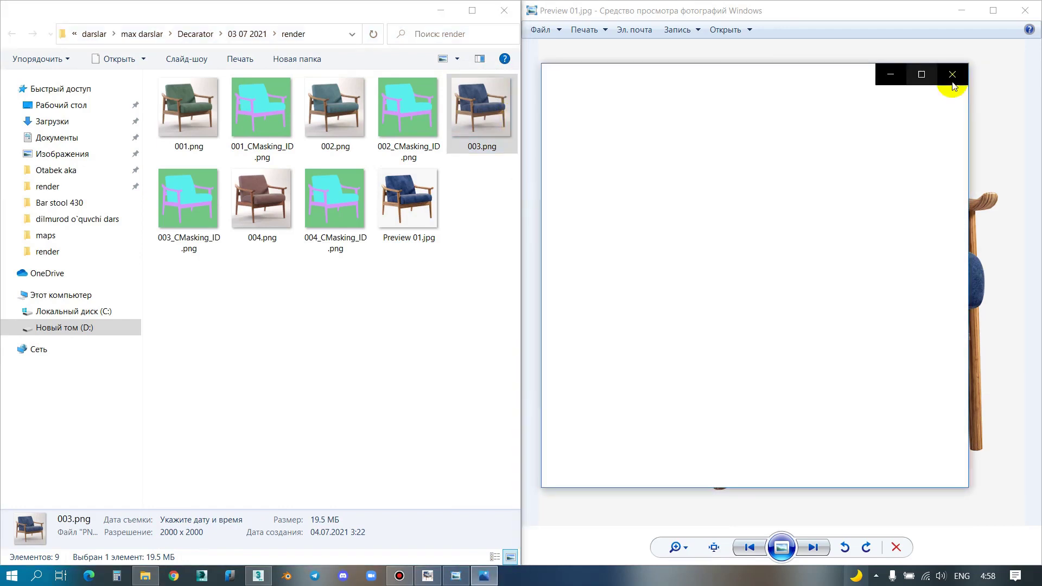
{"action": "left_click", "coordinate": [953, 74]}
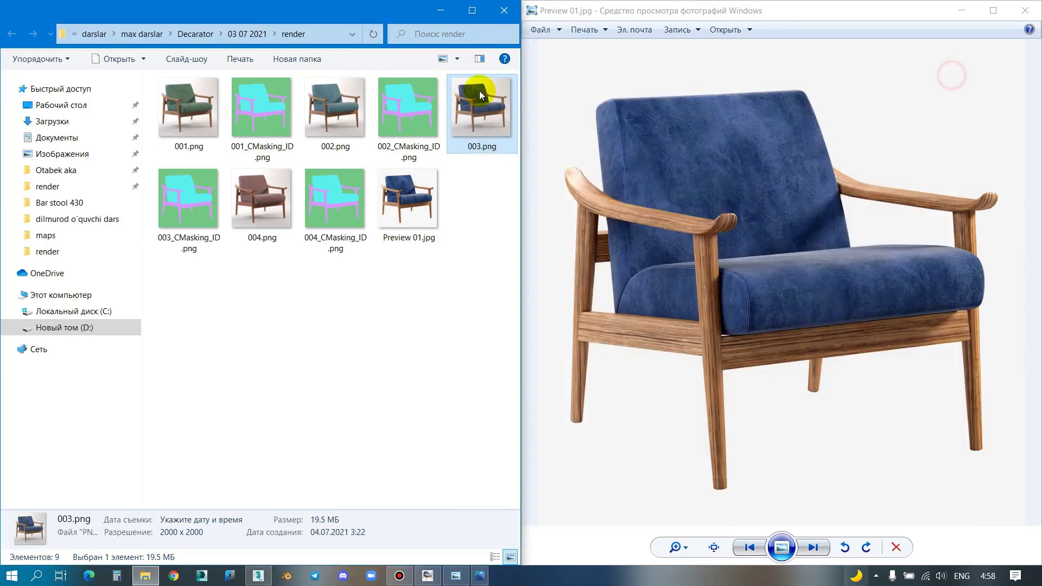
{"action": "right_click", "coordinate": [479, 90]}
{"action": "mouse_move", "coordinate": [542, 322]}
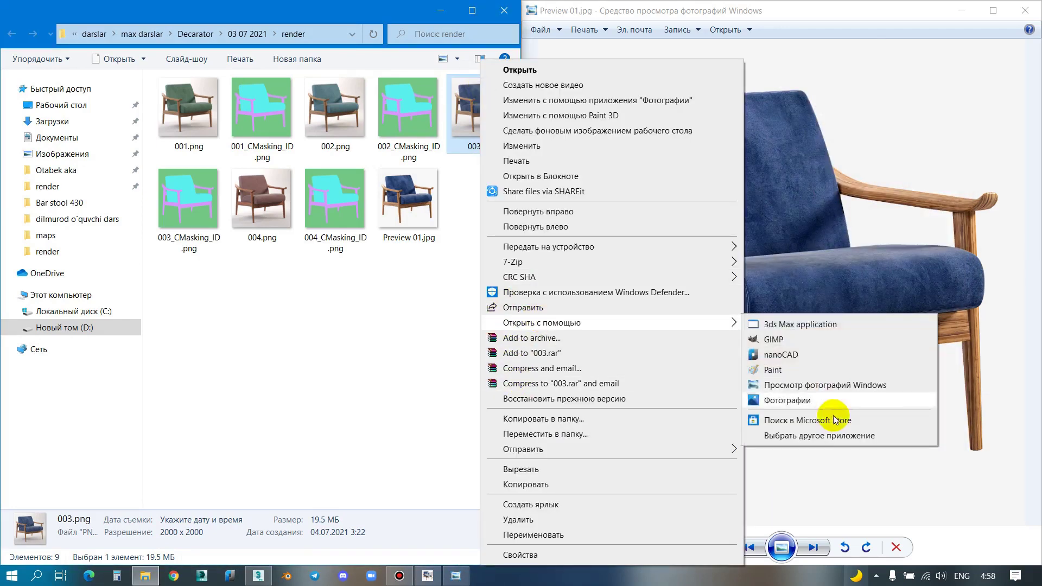
{"action": "left_click", "coordinate": [794, 386]}
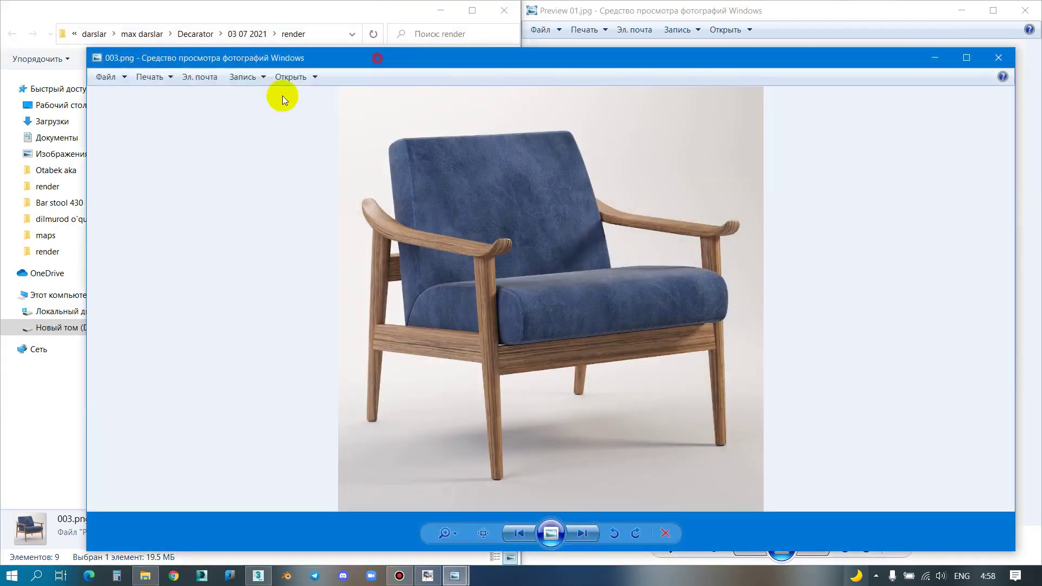
Step: Place the two viewers side by side and zoom Preview 01.jpg onto the armrest end
{"action": "key", "text": "super+Left"}
{"action": "left_click", "coordinate": [800, 223]}
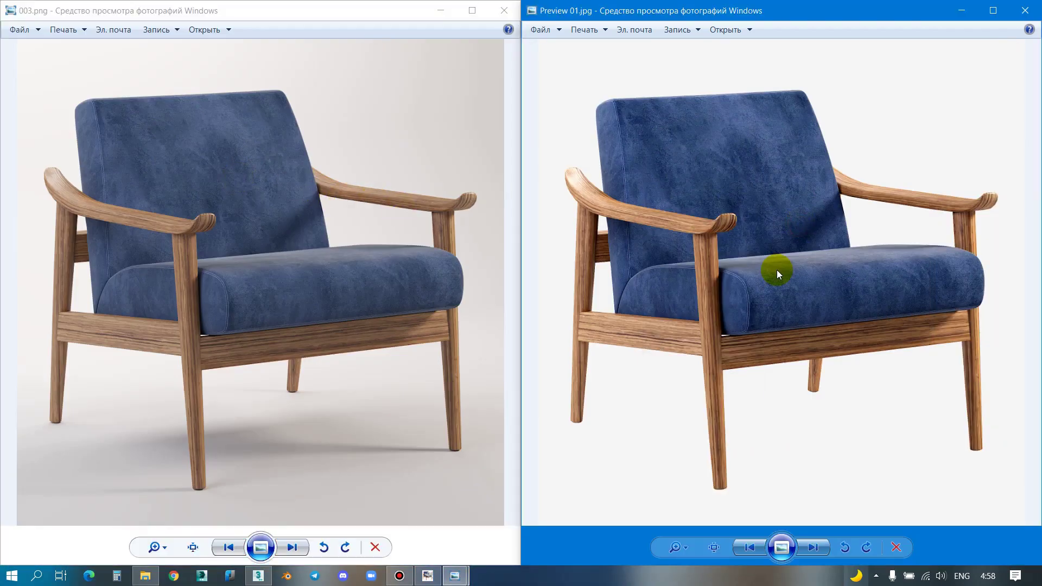
{"action": "scroll", "coordinate": [565, 181], "scroll_direction": "up", "scroll_amount": 3}
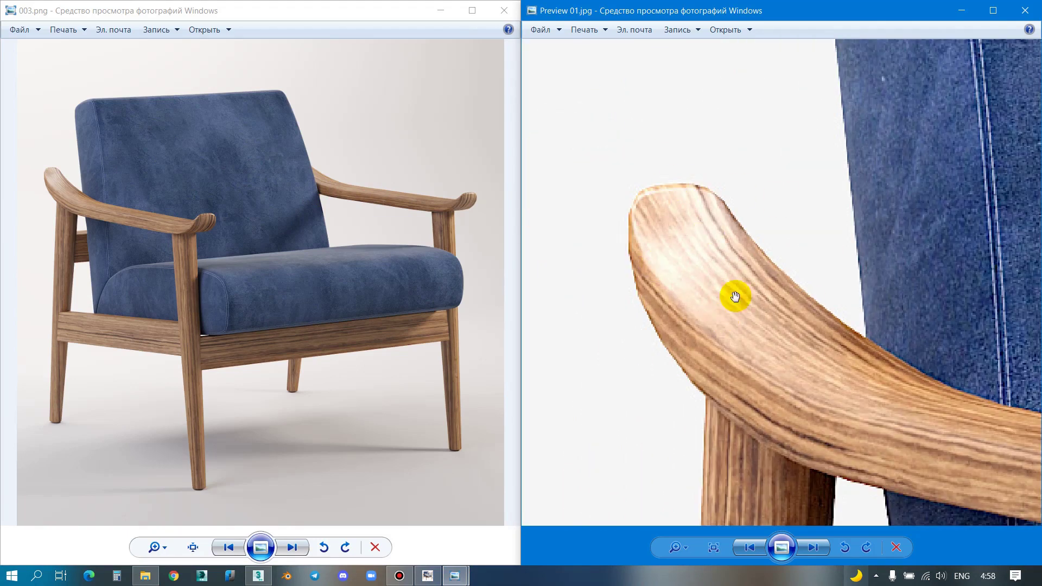
{"action": "scroll", "coordinate": [673, 274], "scroll_direction": "up", "scroll_amount": 5}
{"action": "scroll", "coordinate": [691, 268], "scroll_direction": "down", "scroll_amount": 3}
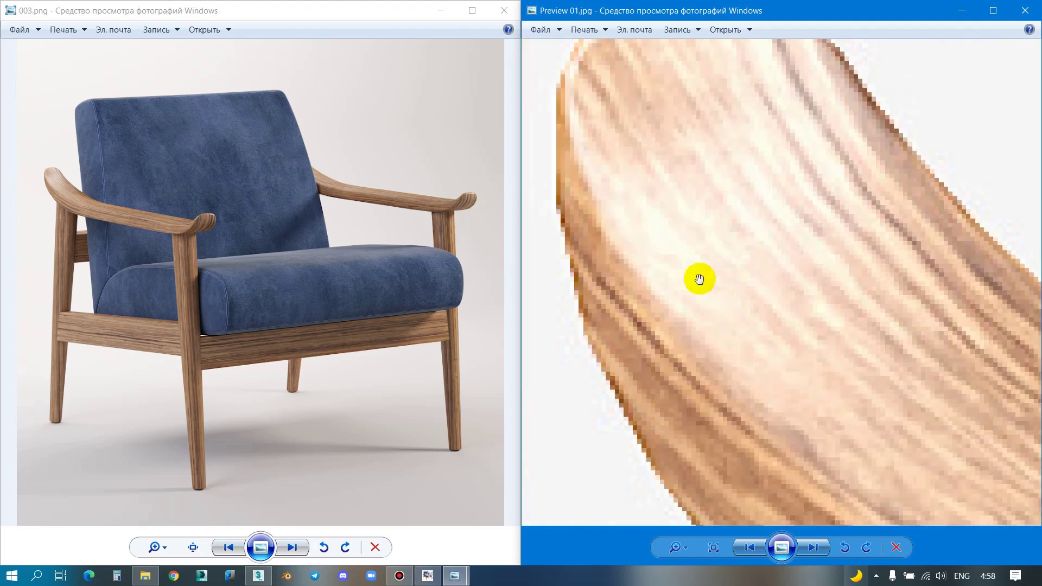
{"action": "left_click_drag", "start_coordinate": [805, 76], "coordinate": [744, 133]}
{"action": "scroll", "coordinate": [744, 216], "scroll_direction": "down", "scroll_amount": 2}
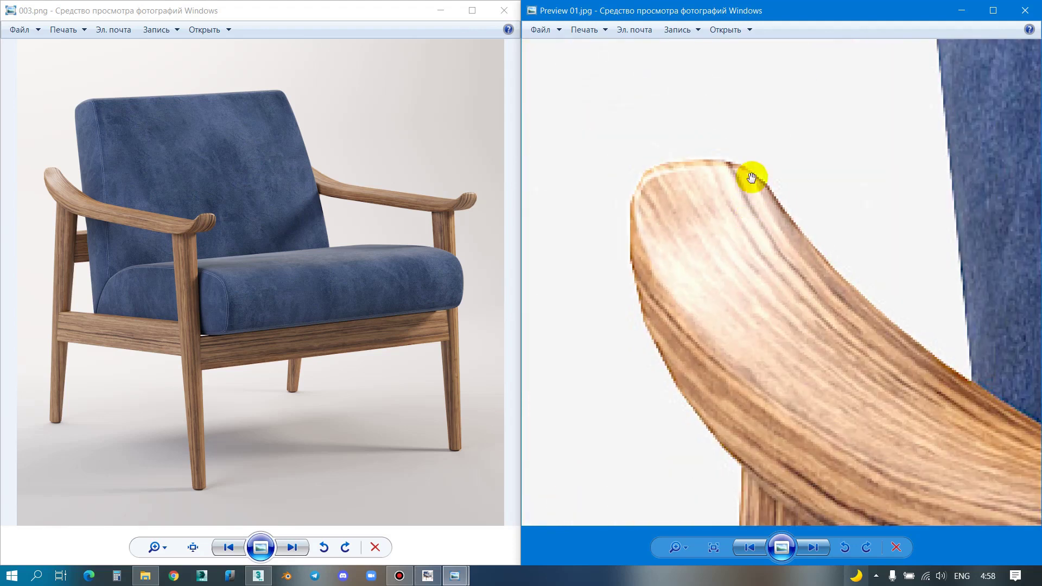
Step: Zoom the original 003.png in and out on the armrest to compare
{"action": "left_click", "coordinate": [43, 172]}
{"action": "scroll", "coordinate": [42, 172], "scroll_direction": "up", "scroll_amount": 3}
{"action": "scroll", "coordinate": [275, 206], "scroll_direction": "up", "scroll_amount": 2}
{"action": "scroll", "coordinate": [333, 177], "scroll_direction": "up", "scroll_amount": 2}
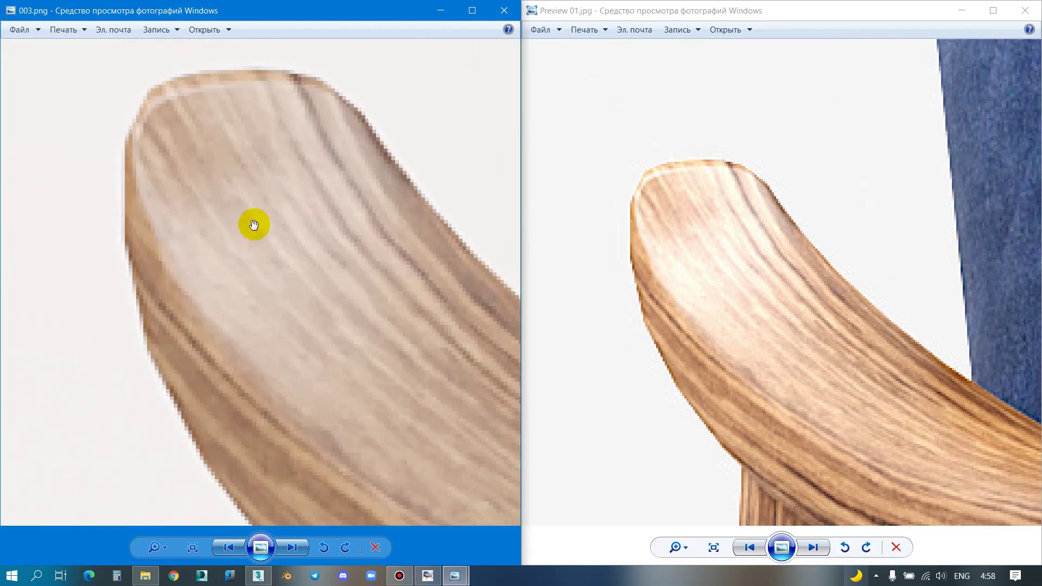
{"action": "scroll", "coordinate": [697, 278], "scroll_direction": "down", "scroll_amount": 1}
{"action": "scroll", "coordinate": [678, 271], "scroll_direction": "down", "scroll_amount": 1}
{"action": "scroll", "coordinate": [649, 271], "scroll_direction": "down", "scroll_amount": 1}
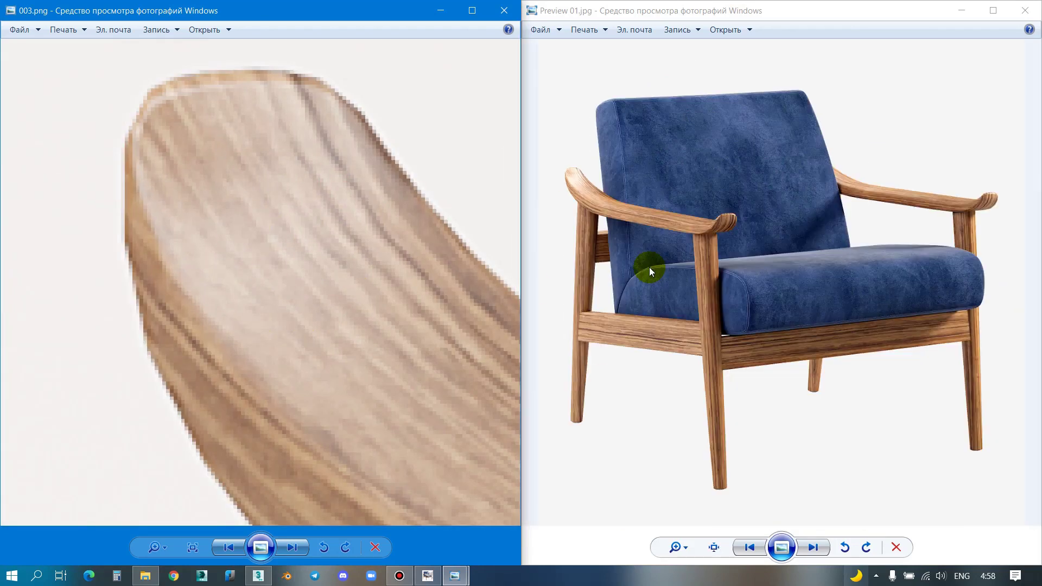
{"action": "scroll", "coordinate": [369, 277], "scroll_direction": "down", "scroll_amount": 2}
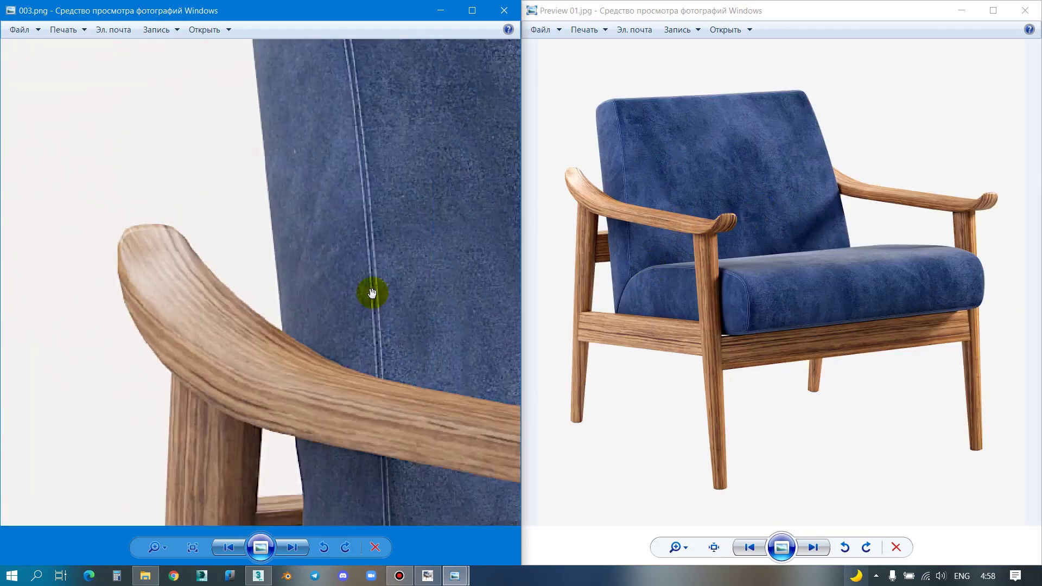
{"action": "scroll", "coordinate": [372, 291], "scroll_direction": "down", "scroll_amount": 1}
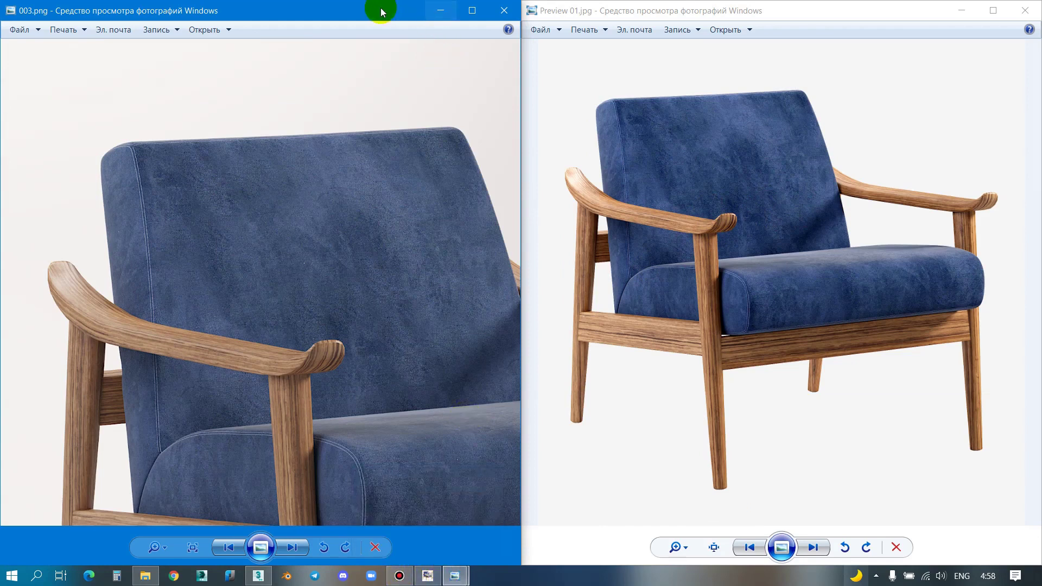
Step: Move the viewer aside and restore GIMP to full screen
{"action": "left_click_drag", "start_coordinate": [379, 10], "coordinate": [345, 158]}
{"action": "left_click_drag", "start_coordinate": [587, 11], "coordinate": [577, 225]}
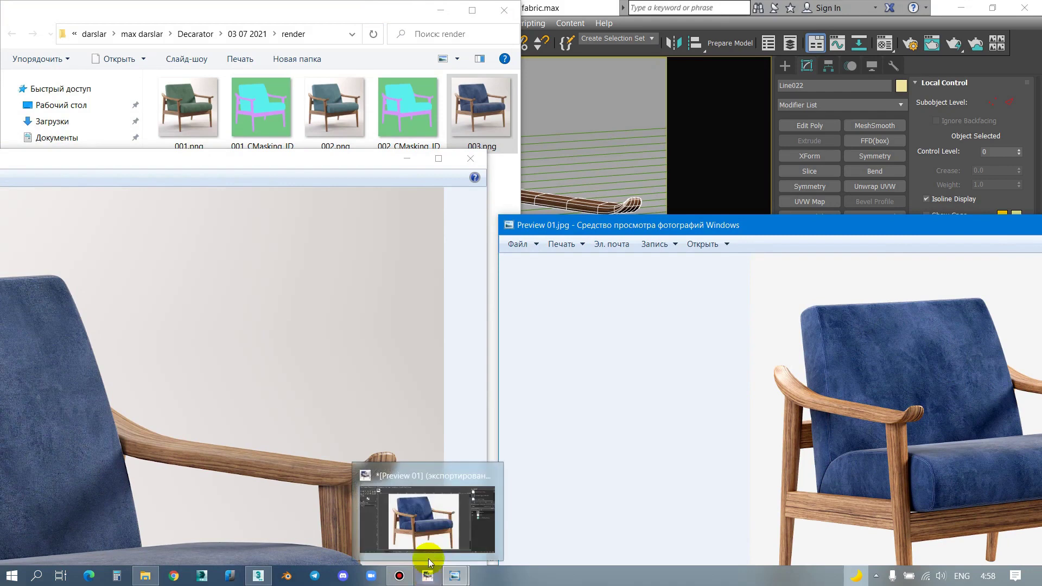
{"action": "left_click", "coordinate": [427, 577]}
{"action": "left_click_drag", "start_coordinate": [553, 361], "coordinate": [545, 1]}
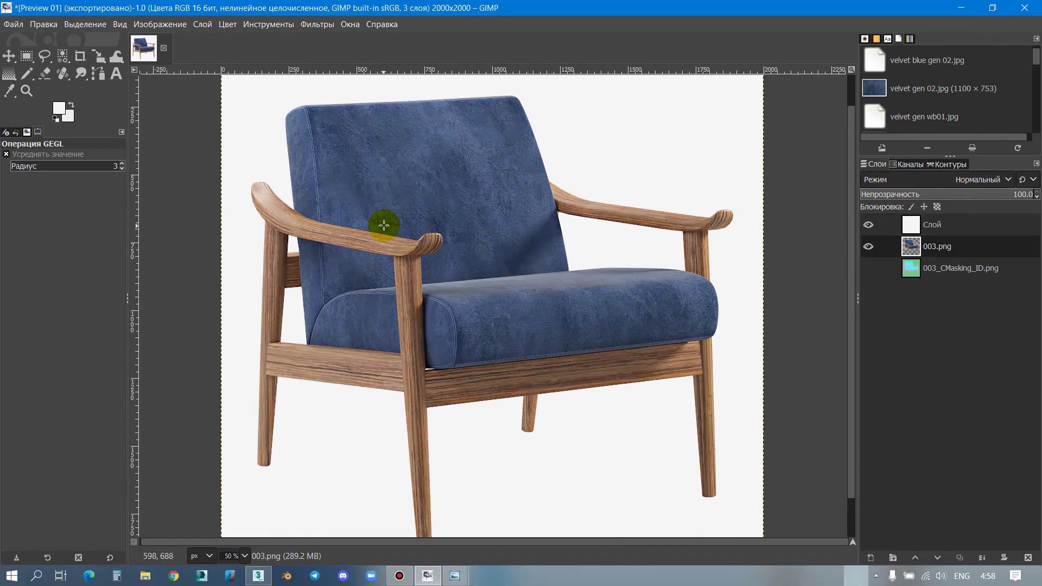
Step: Undo the layer swap, cancel Brightness-Contrast unchanged, and open Levels on 003.png
{"action": "key", "text": "ctrl+z"}
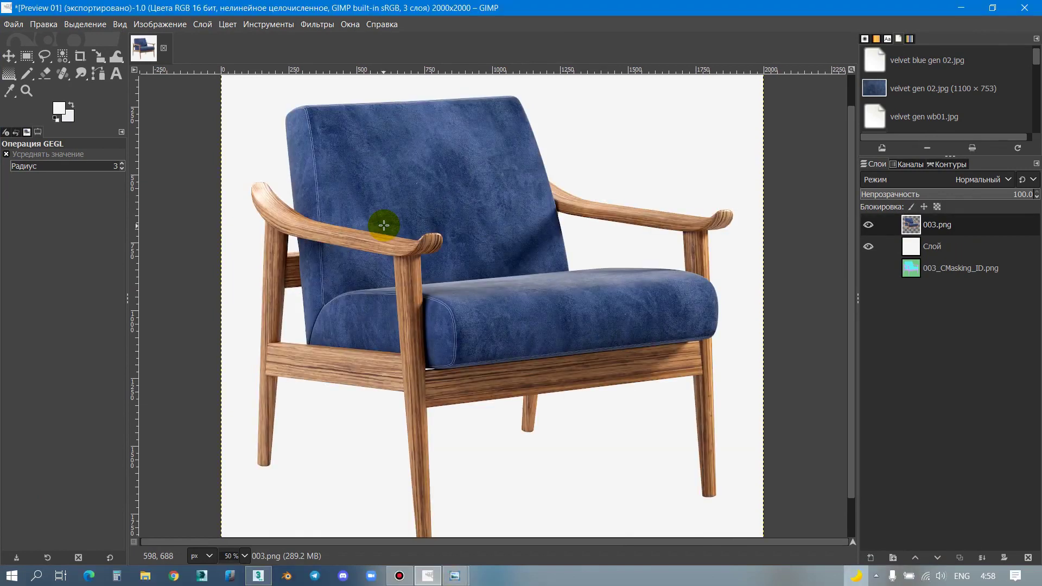
{"action": "right_click_drag", "start_coordinate": [464, 216], "coordinate": [521, 337]}
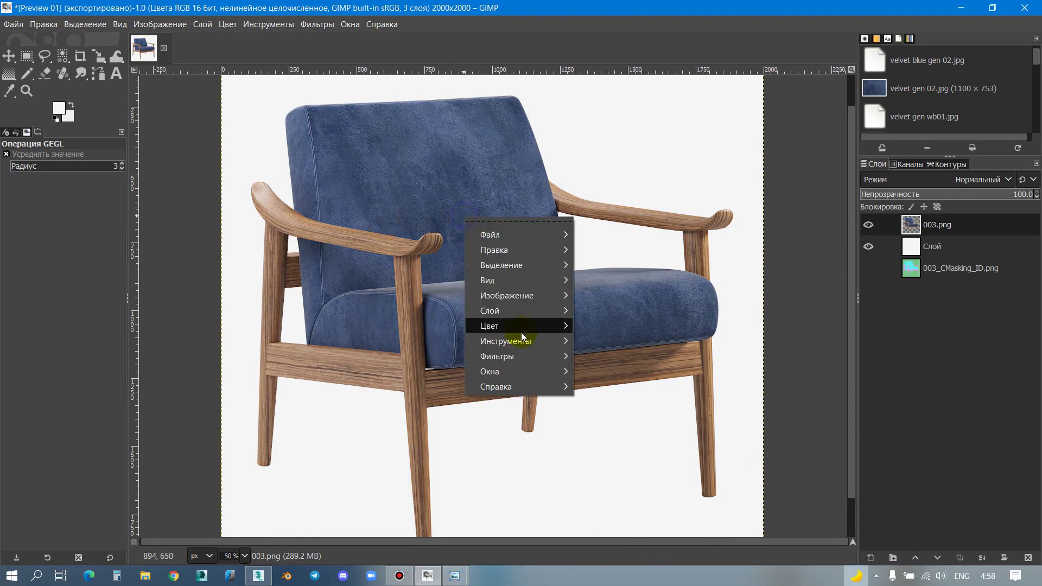
{"action": "left_click", "coordinate": [631, 277]}
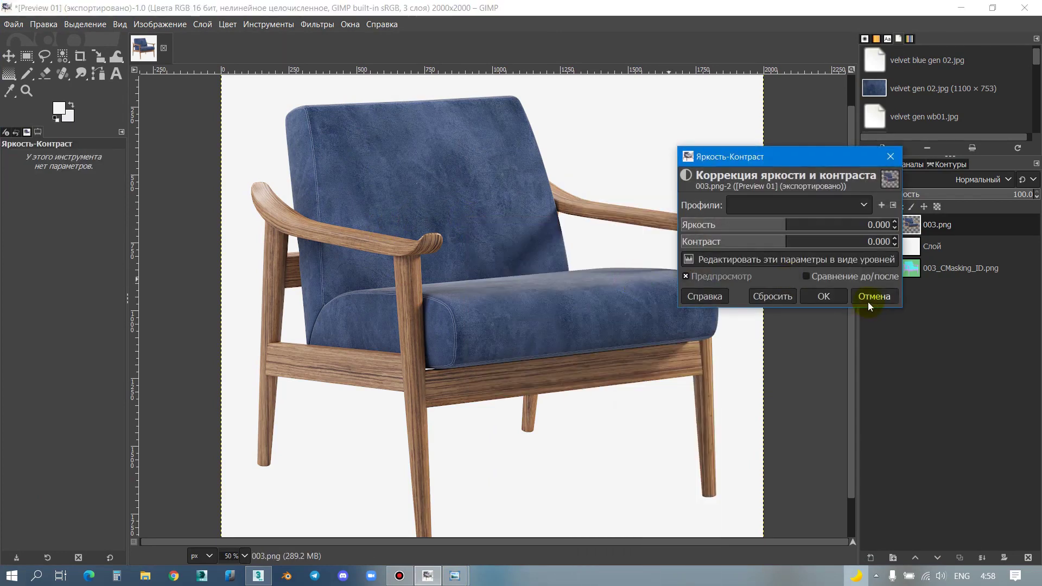
{"action": "left_click", "coordinate": [869, 303]}
{"action": "right_click_drag", "start_coordinate": [479, 259], "coordinate": [624, 310]}
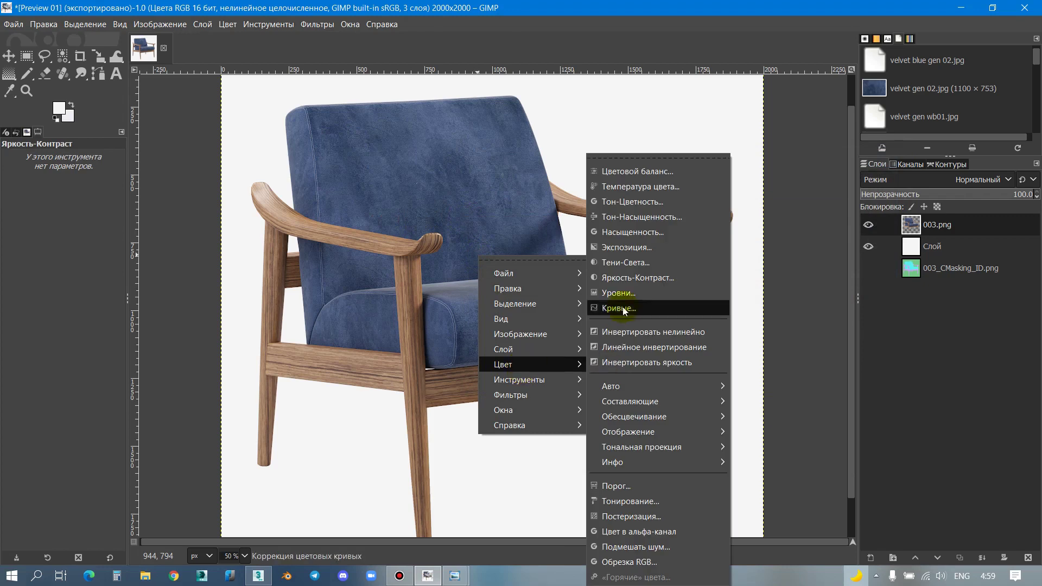
{"action": "left_click", "coordinate": [619, 293]}
Step: Raise the Levels black point to about 13 and try white points, settling at 89.83
{"action": "left_click_drag", "start_coordinate": [773, 248], "coordinate": [800, 244]}
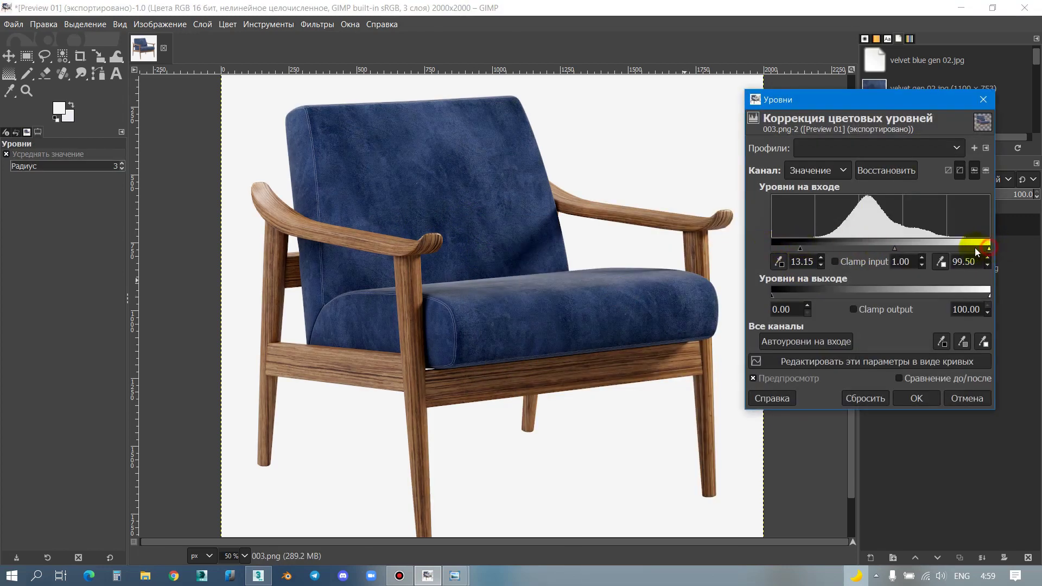
{"action": "left_click_drag", "start_coordinate": [975, 247], "coordinate": [962, 239]}
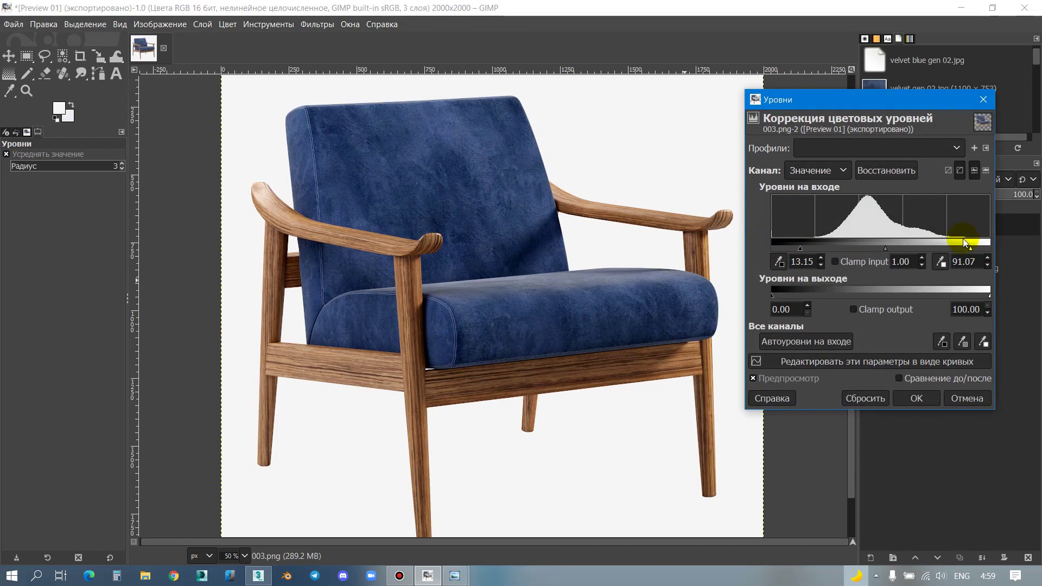
{"action": "left_click_drag", "start_coordinate": [968, 249], "coordinate": [940, 250]}
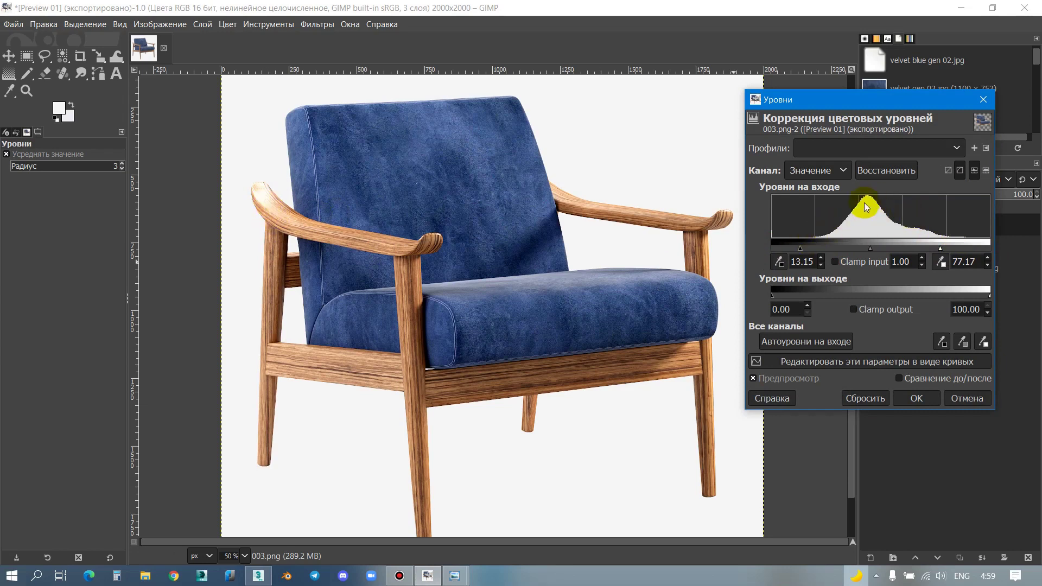
{"action": "mouse_move", "coordinate": [940, 248]}
{"action": "left_mouse_down"}
{"action": "mouse_move", "coordinate": [896, 248]}
{"action": "mouse_move", "coordinate": [970, 247]}
{"action": "left_mouse_up"}
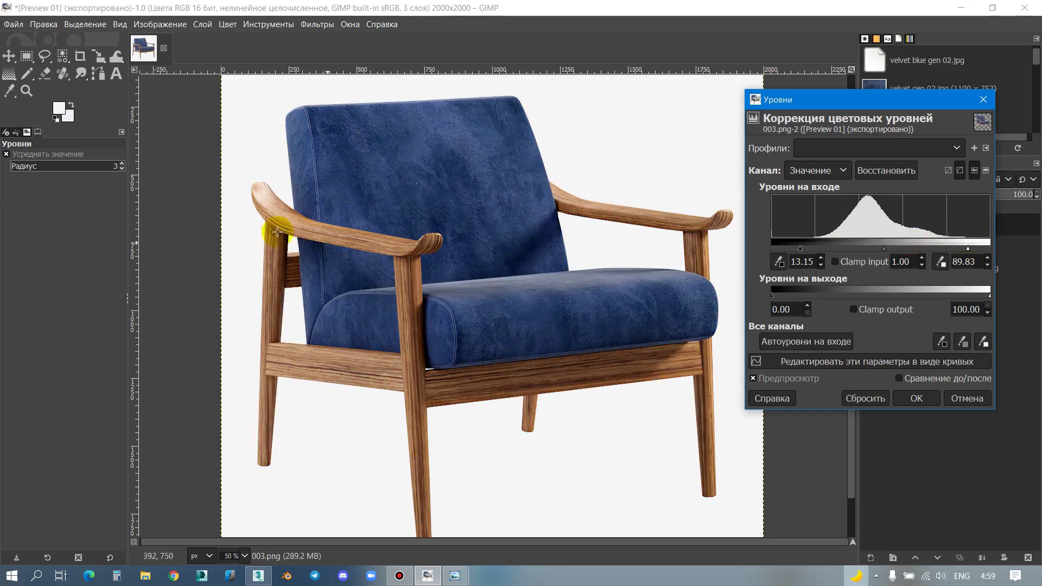
{"action": "scroll", "coordinate": [277, 230], "scroll_direction": "up", "scroll_amount": 3, "text": "ctrl"}
{"action": "scroll", "coordinate": [249, 186], "scroll_direction": "up", "scroll_amount": 2, "text": "ctrl"}
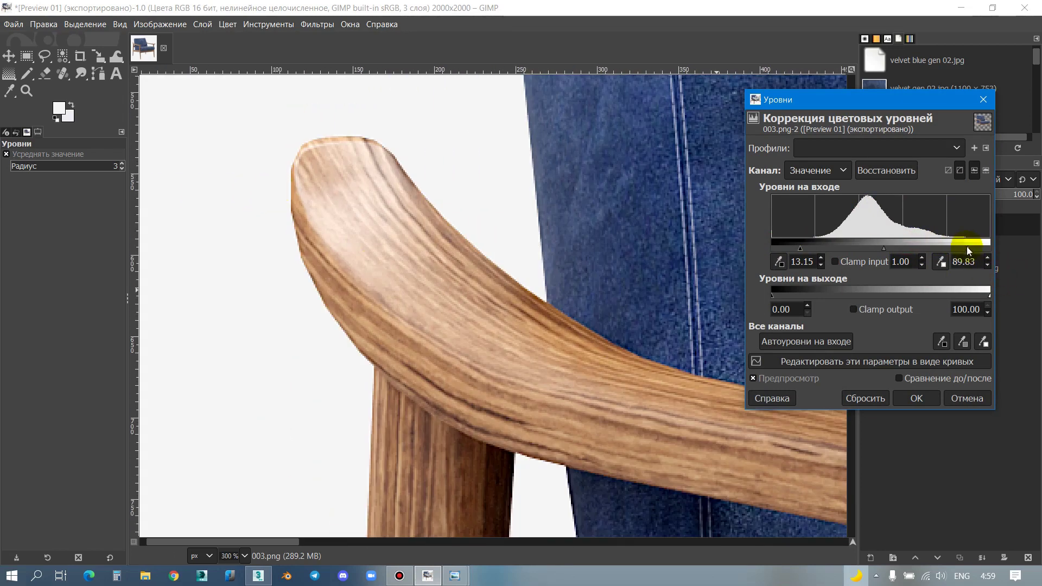
{"action": "left_click_drag", "start_coordinate": [969, 249], "coordinate": [948, 246]}
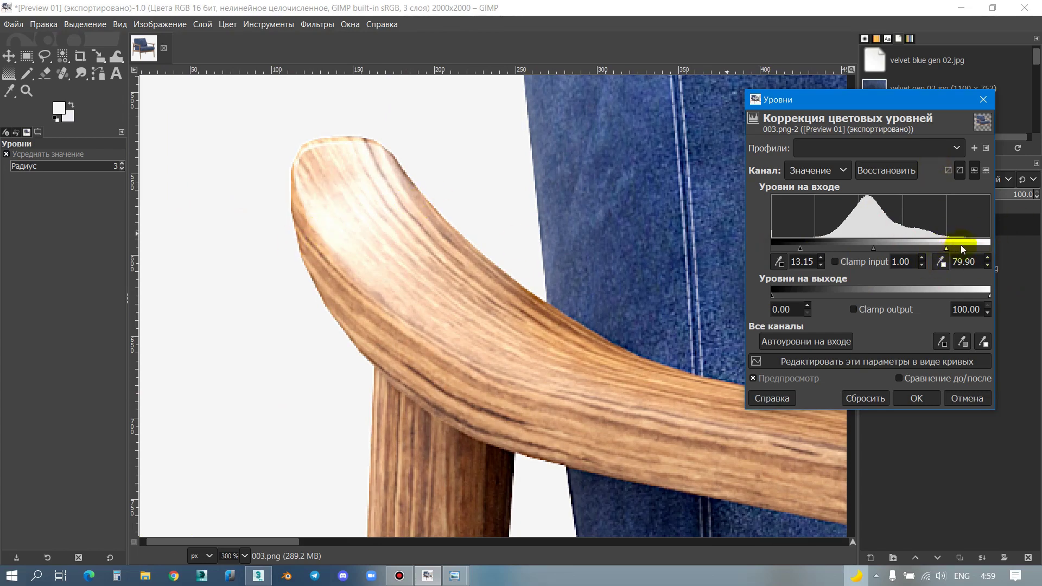
{"action": "left_click_drag", "start_coordinate": [962, 249], "coordinate": [962, 246]}
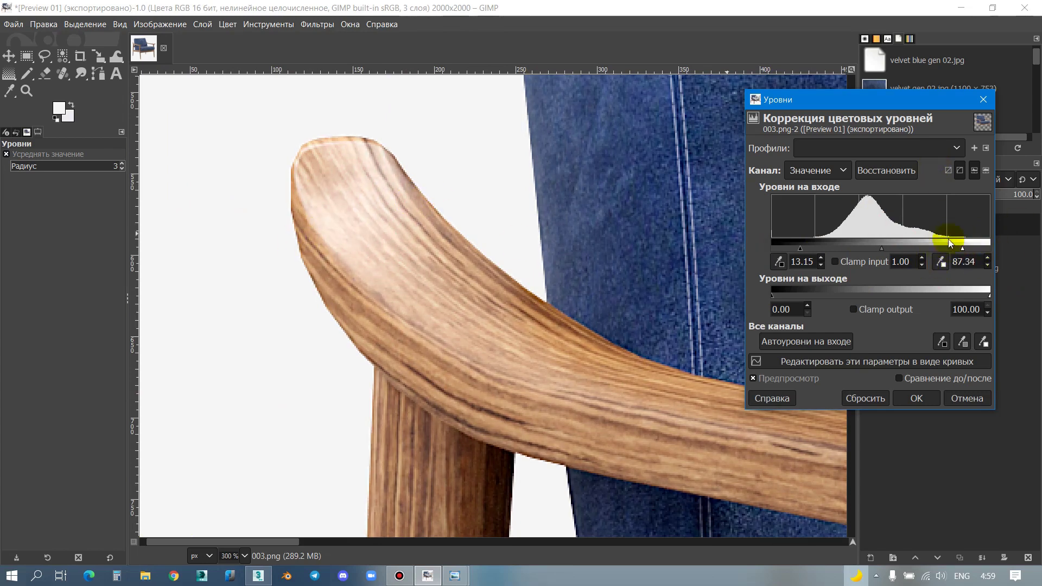
Step: Set Levels gamma to 1.18 with white point 89.83 and apply
{"action": "scroll", "coordinate": [373, 249], "scroll_direction": "down", "scroll_amount": 5, "text": "ctrl"}
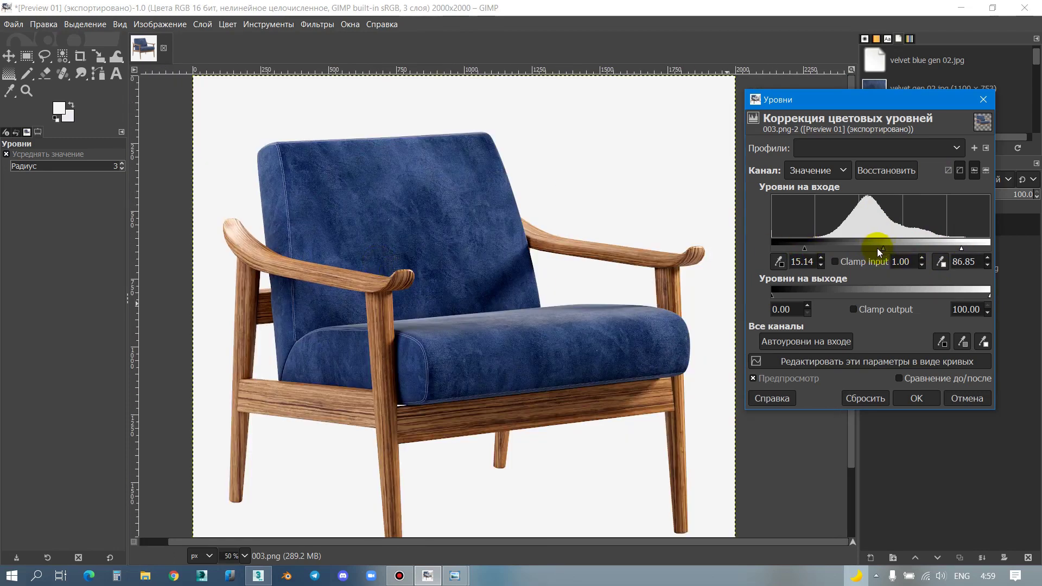
{"action": "left_click", "coordinate": [878, 248]}
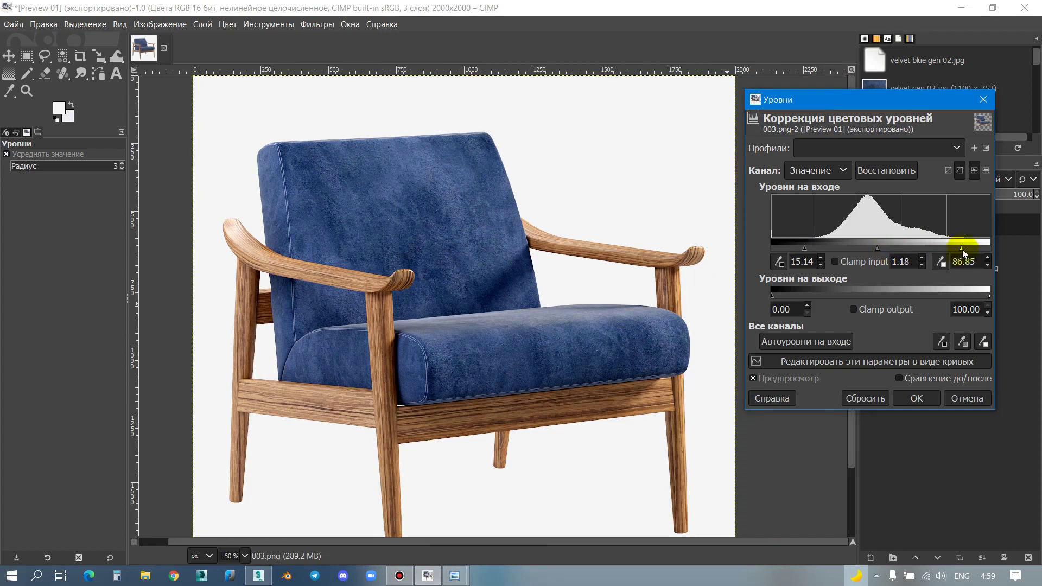
{"action": "left_click_drag", "start_coordinate": [968, 249], "coordinate": [970, 249]}
{"action": "left_click", "coordinate": [916, 398]}
Step: Open Unsharp Mask, set amount 0.240, and compare the before/after split over the armrest
{"action": "scroll", "coordinate": [447, 246], "scroll_direction": "down", "scroll_amount": 2, "text": "ctrl"}
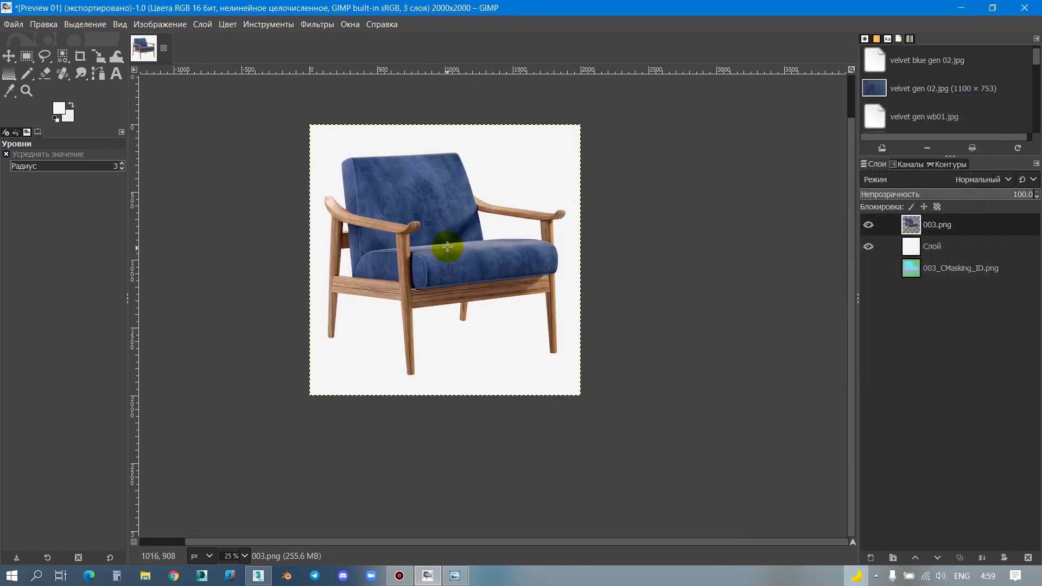
{"action": "scroll", "coordinate": [447, 246], "scroll_direction": "up", "scroll_amount": 1, "text": "ctrl"}
{"action": "scroll", "coordinate": [451, 255], "scroll_direction": "up", "scroll_amount": 1, "text": "ctrl"}
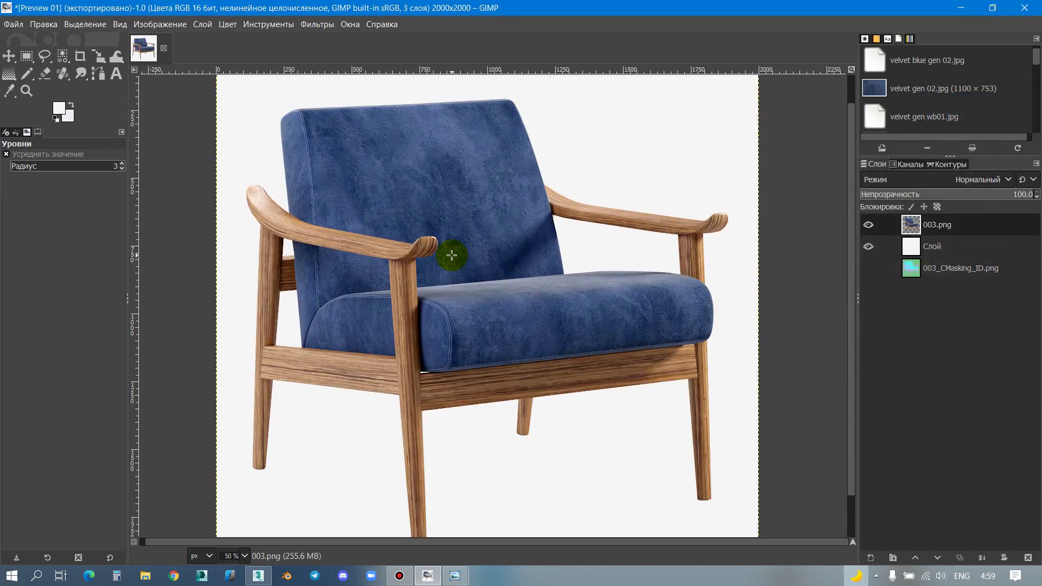
{"action": "scroll", "coordinate": [252, 196], "scroll_direction": "up", "scroll_amount": 3, "text": "ctrl"}
{"action": "right_click", "coordinate": [476, 251]}
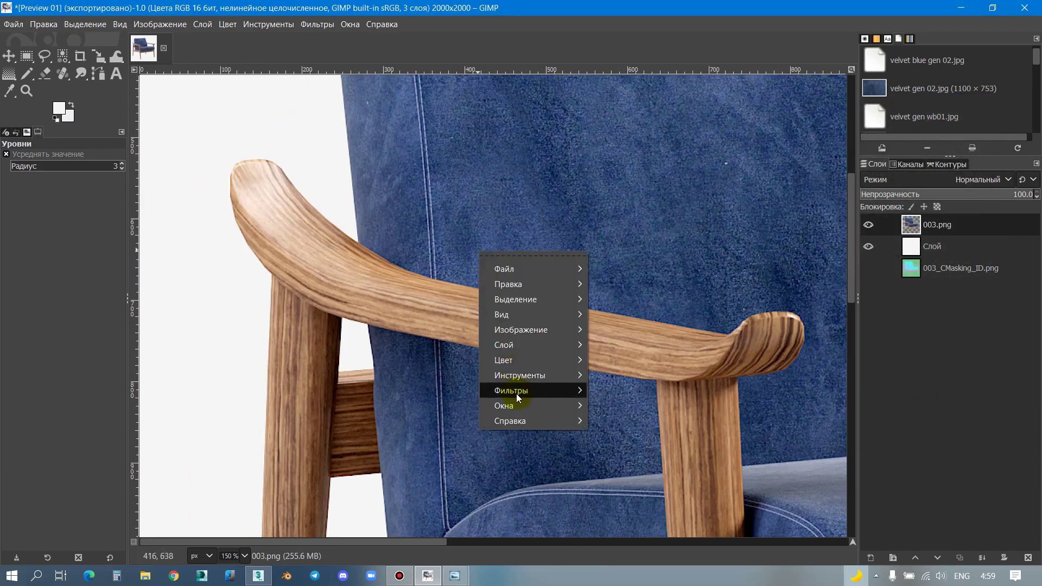
{"action": "mouse_move", "coordinate": [652, 278]}
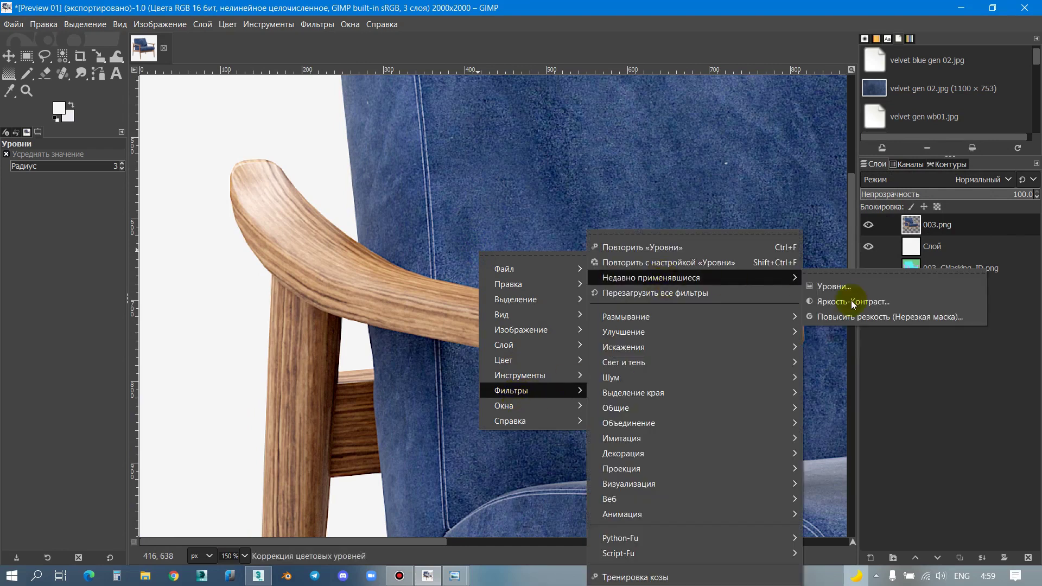
{"action": "left_click", "coordinate": [887, 318]}
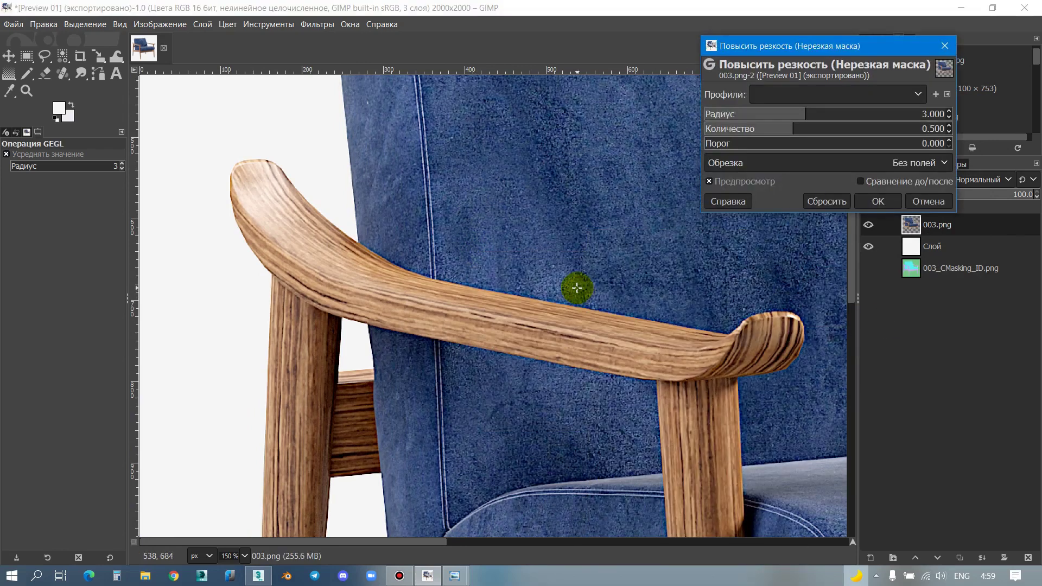
{"action": "left_click", "coordinate": [774, 126]}
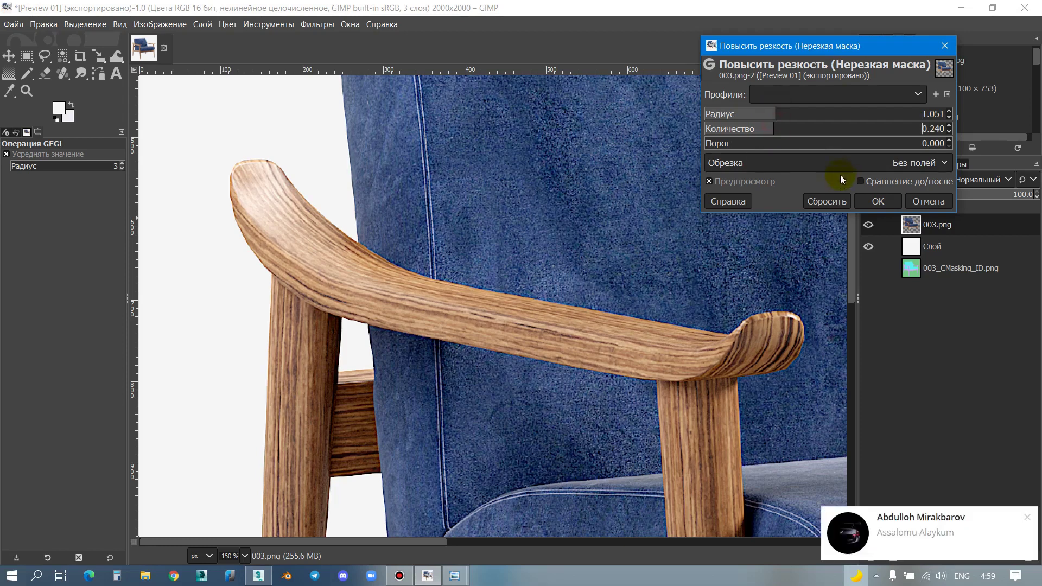
{"action": "left_click_drag", "start_coordinate": [493, 295], "coordinate": [279, 310]}
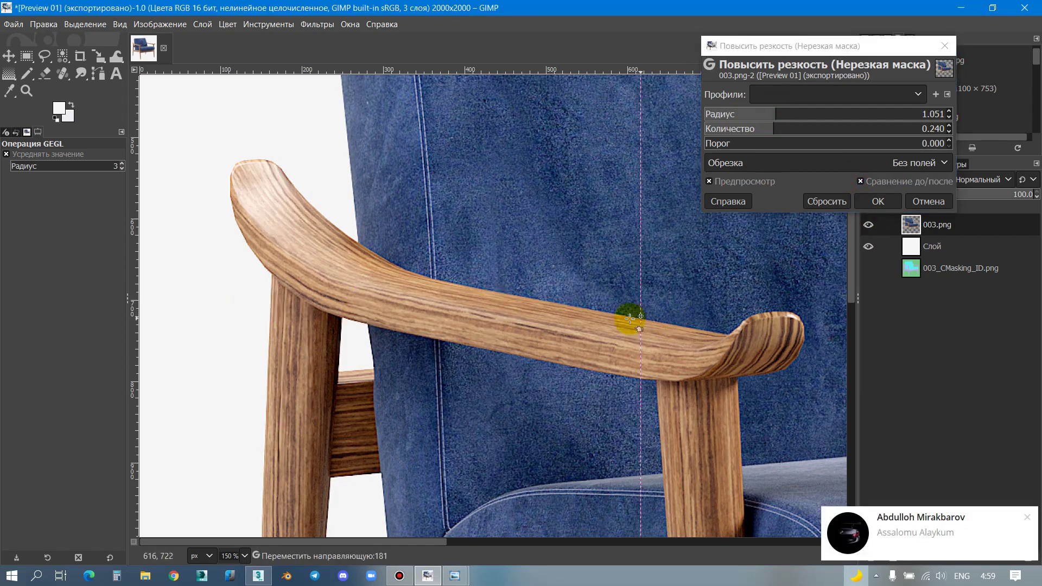
{"action": "left_click_drag", "start_coordinate": [279, 310], "coordinate": [546, 318]}
Step: Apply sharpening with radius 1.150 and amount 0.287, then zoom out to the whole chair
{"action": "left_click", "coordinate": [779, 115]}
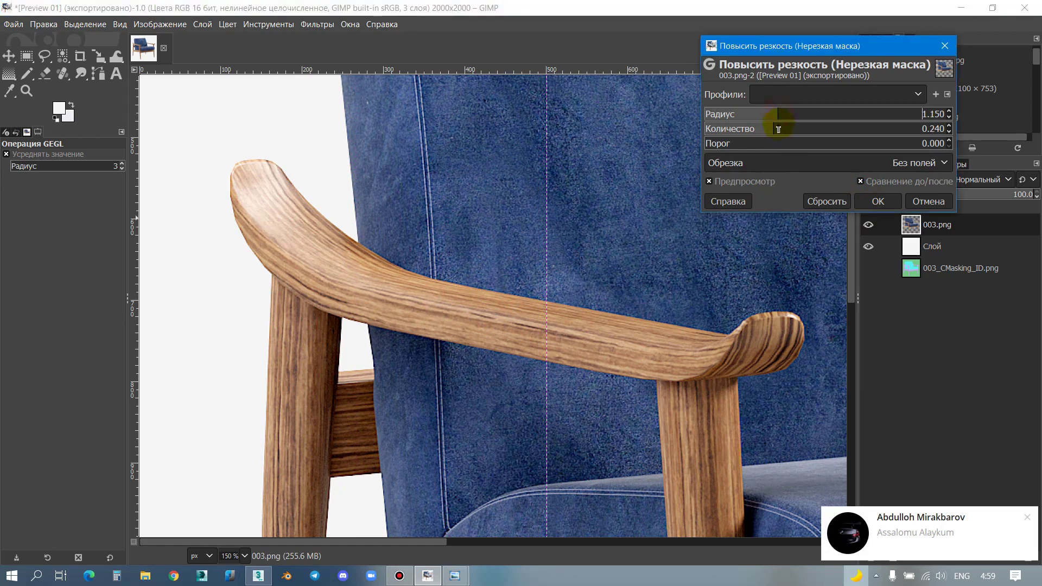
{"action": "left_click_drag", "start_coordinate": [545, 263], "coordinate": [610, 285]}
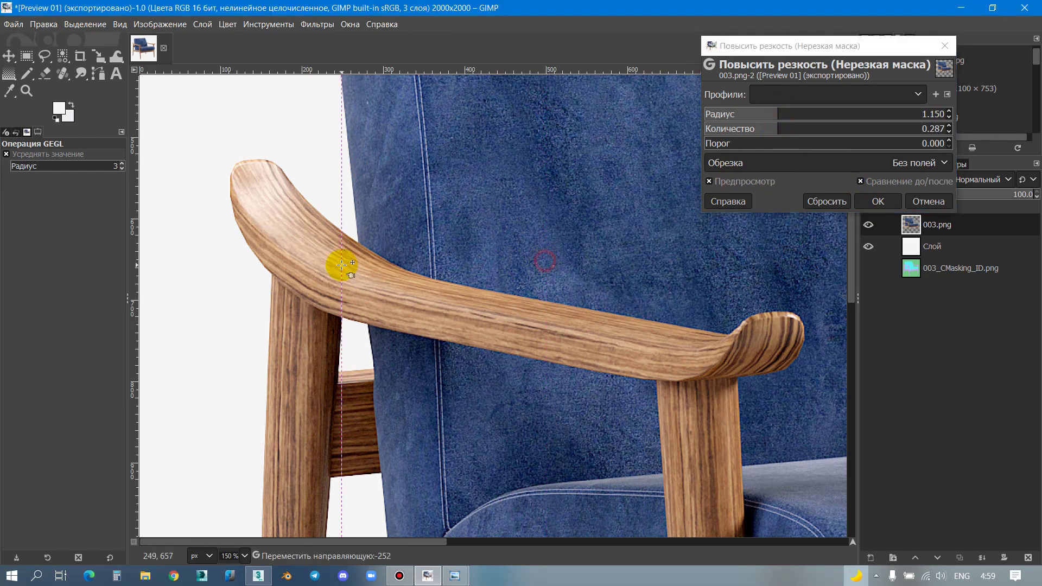
{"action": "left_click", "coordinate": [878, 202]}
{"action": "scroll", "coordinate": [445, 237], "scroll_direction": "down", "scroll_amount": 3, "text": "ctrl"}
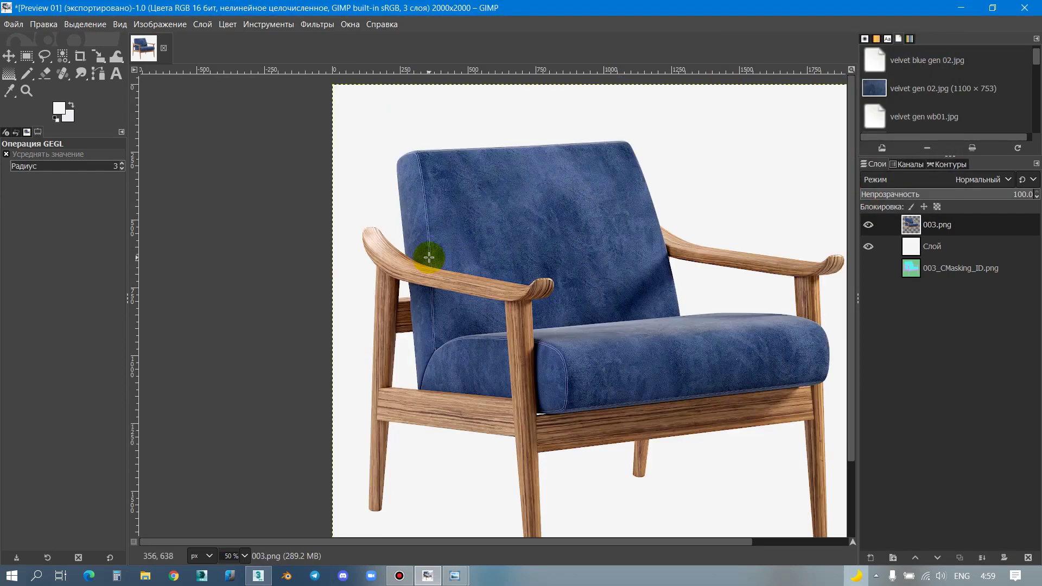
{"action": "scroll", "coordinate": [541, 274], "scroll_direction": "down", "scroll_amount": 1, "text": "ctrl"}
{"action": "scroll", "coordinate": [521, 278], "scroll_direction": "up", "scroll_amount": 1, "text": "ctrl"}
{"action": "scroll", "coordinate": [478, 286], "scroll_direction": "down", "scroll_amount": 1, "text": "ctrl"}
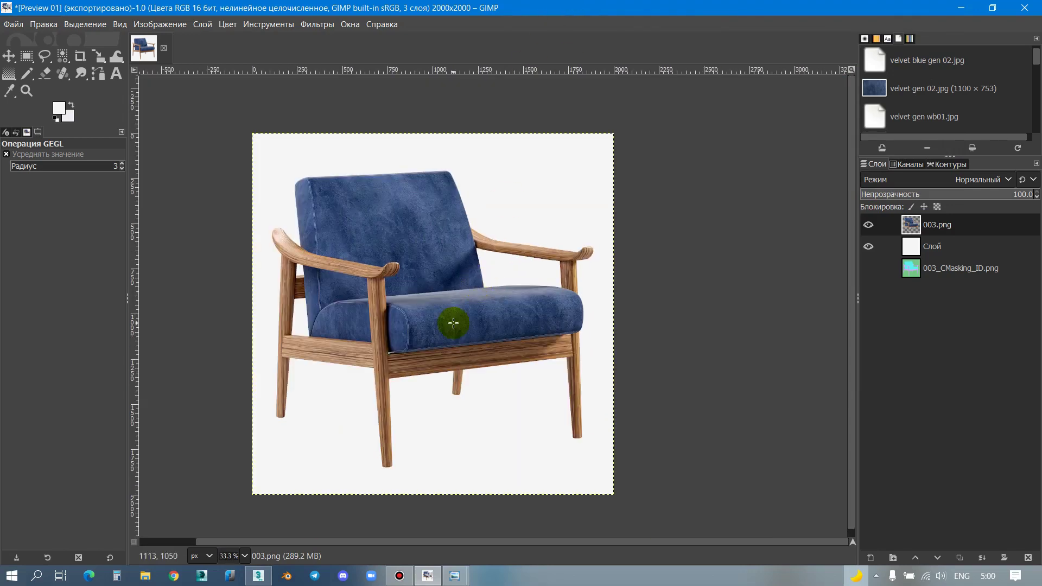
Step: Export the image over Preview 01.jpg, replacing it, at JPEG quality 93
{"action": "key", "text": "ctrl+shift+e"}
{"action": "left_click", "coordinate": [649, 434]}
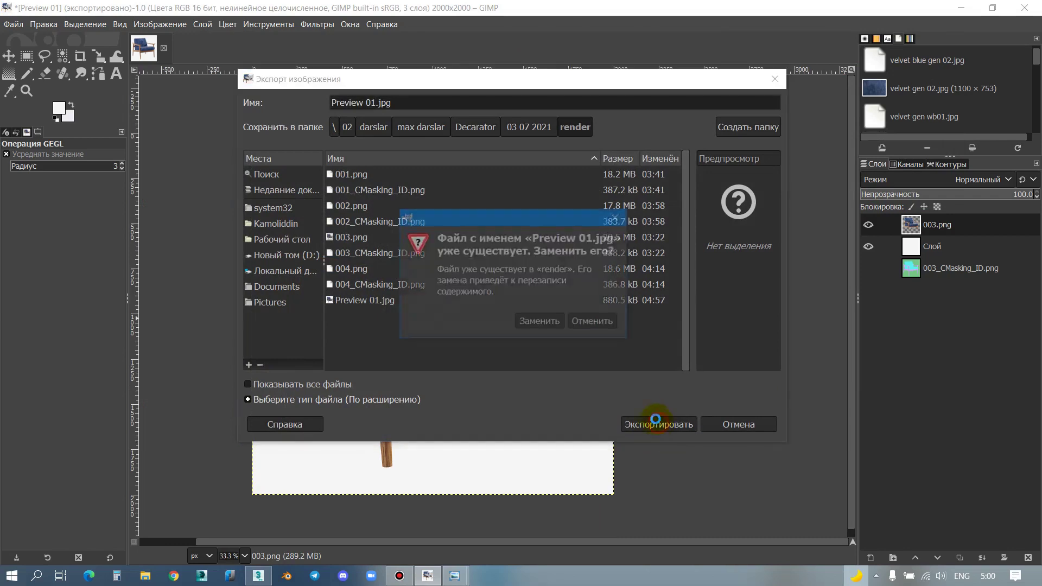
{"action": "left_click", "coordinate": [546, 325]}
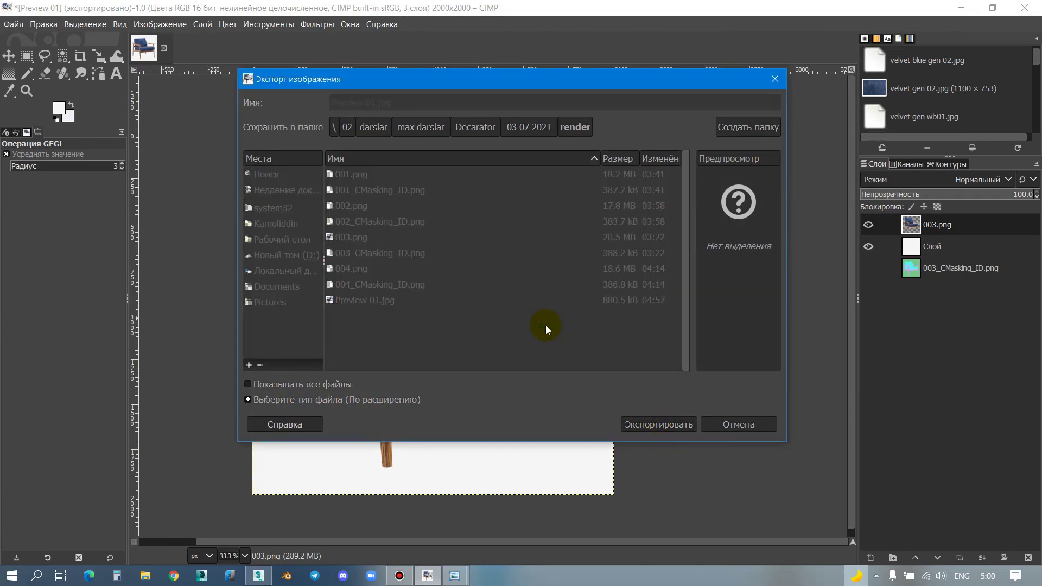
{"action": "left_click", "coordinate": [603, 433]}
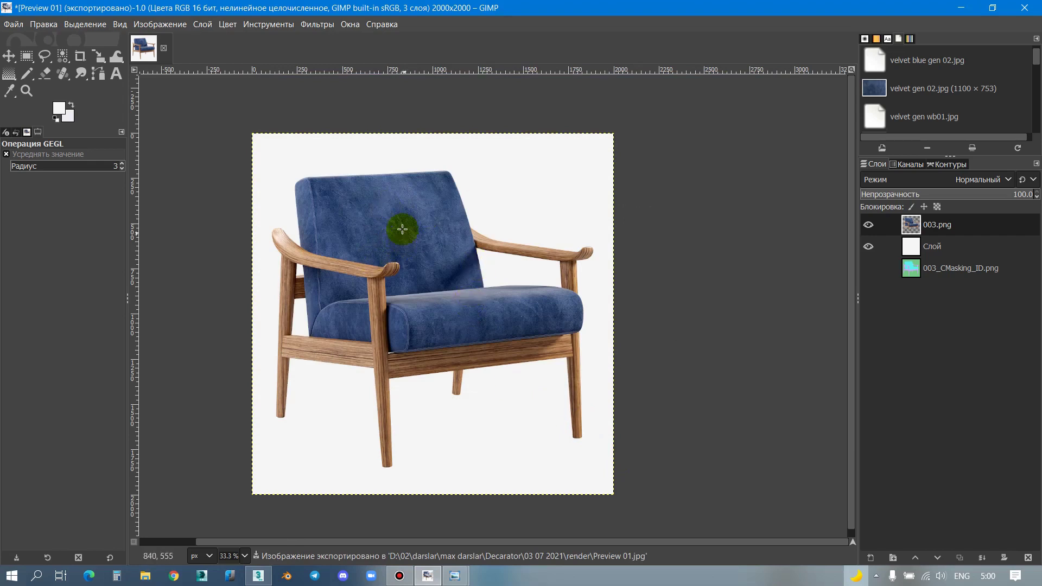
Step: Close Photo Viewer, minimize 3ds Max, and move GIMP to the top of the screen
{"action": "left_click_drag", "start_coordinate": [505, 8], "coordinate": [473, 237]}
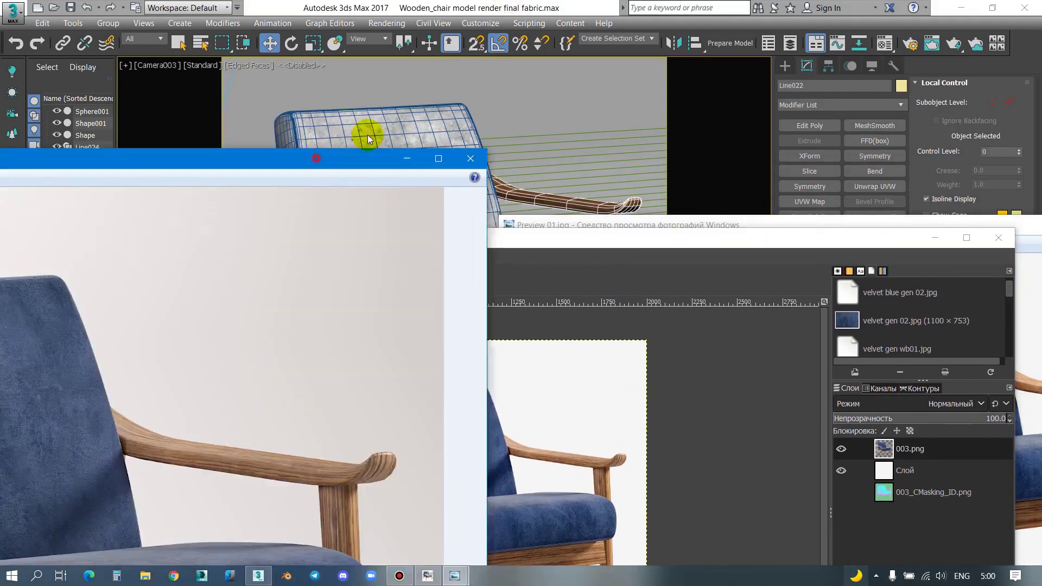
{"action": "left_click_drag", "start_coordinate": [347, 159], "coordinate": [798, 39]}
{"action": "left_click", "coordinate": [953, 39]}
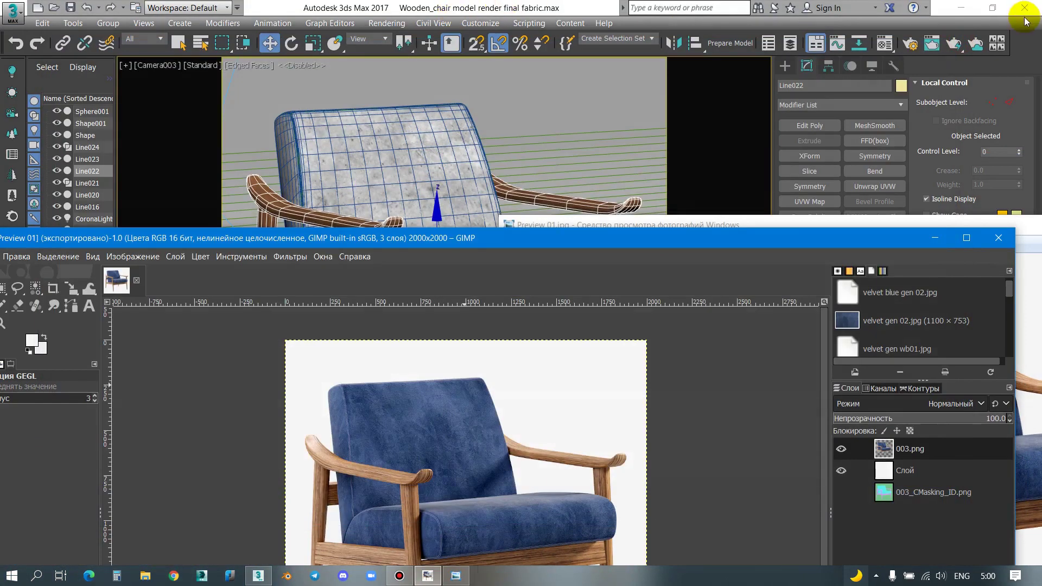
{"action": "left_click", "coordinate": [961, 8]}
{"action": "left_click_drag", "start_coordinate": [524, 225], "coordinate": [605, 148]}
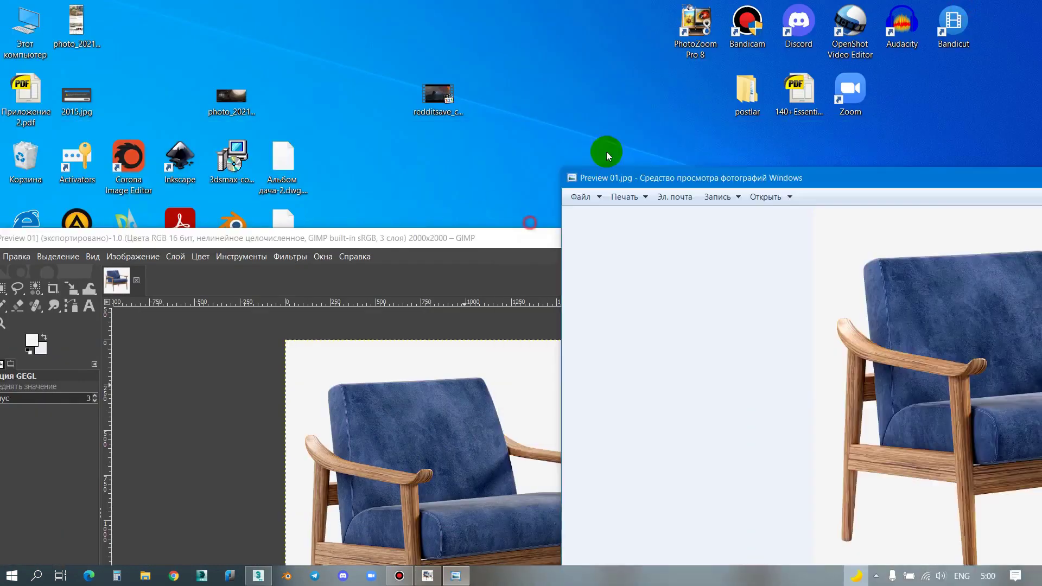
{"action": "left_click_drag", "start_coordinate": [442, 235], "coordinate": [611, 40]}
Step: Open the render folder and drag 001.png and 001_CMasking_ID.png into GIMP as layers
{"action": "left_click_drag", "start_coordinate": [145, 575], "coordinate": [111, 374]}
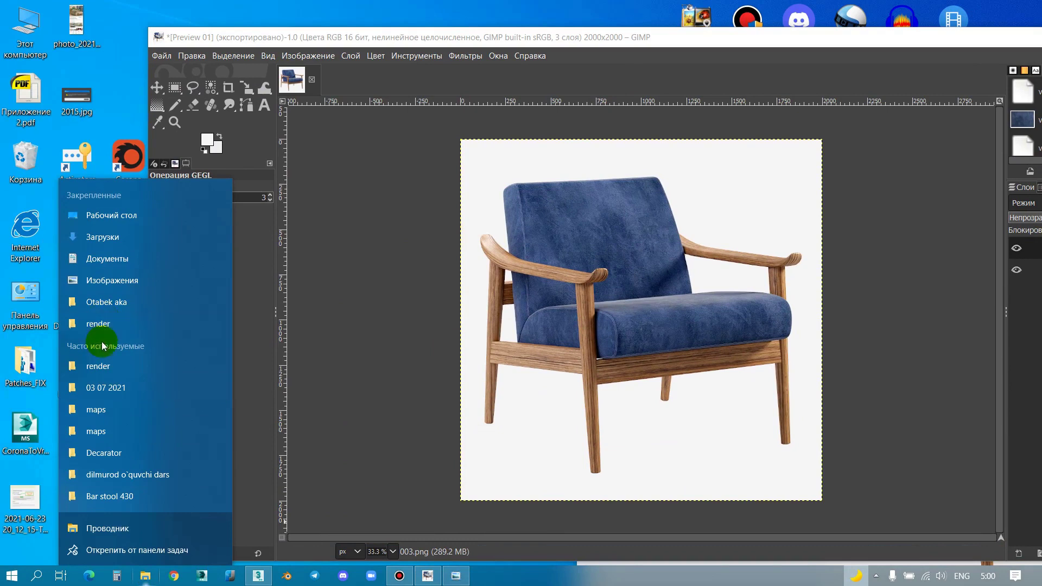
{"action": "left_click", "coordinate": [256, 358]}
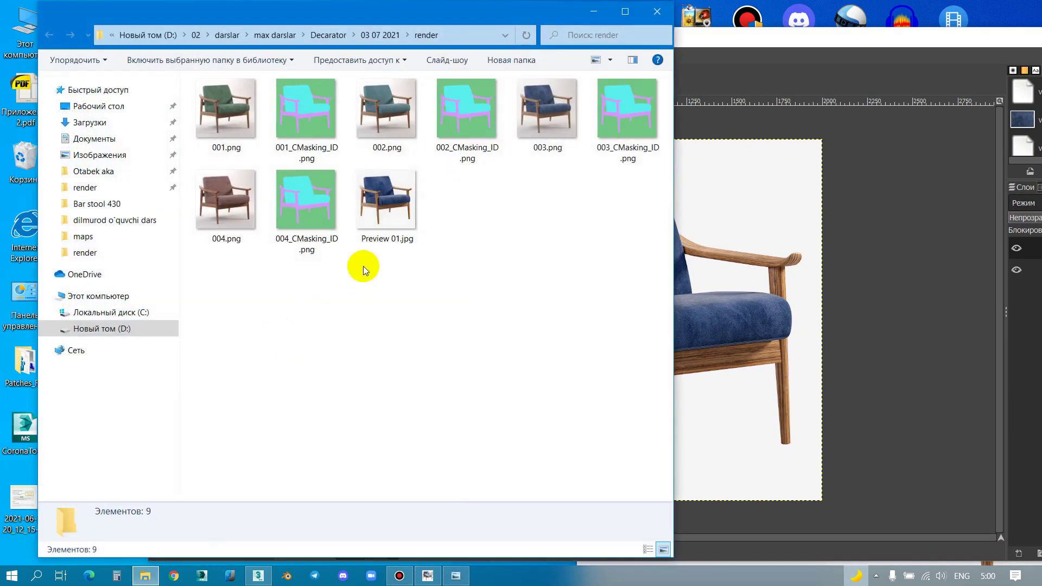
{"action": "left_click", "coordinate": [217, 109]}
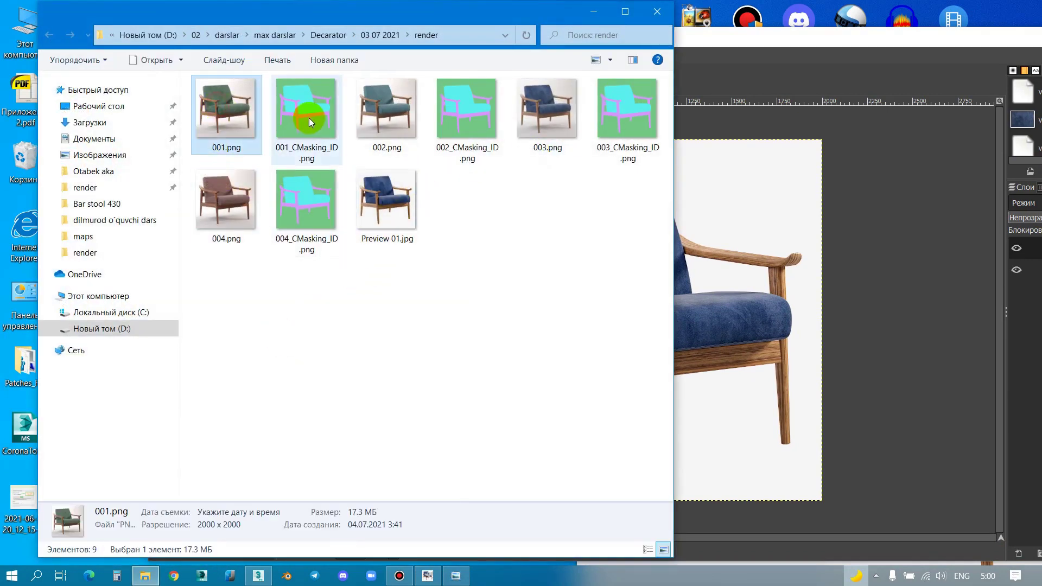
{"action": "left_click", "coordinate": [304, 106], "text": "ctrl"}
{"action": "left_click_drag", "start_coordinate": [304, 106], "coordinate": [727, 312]}
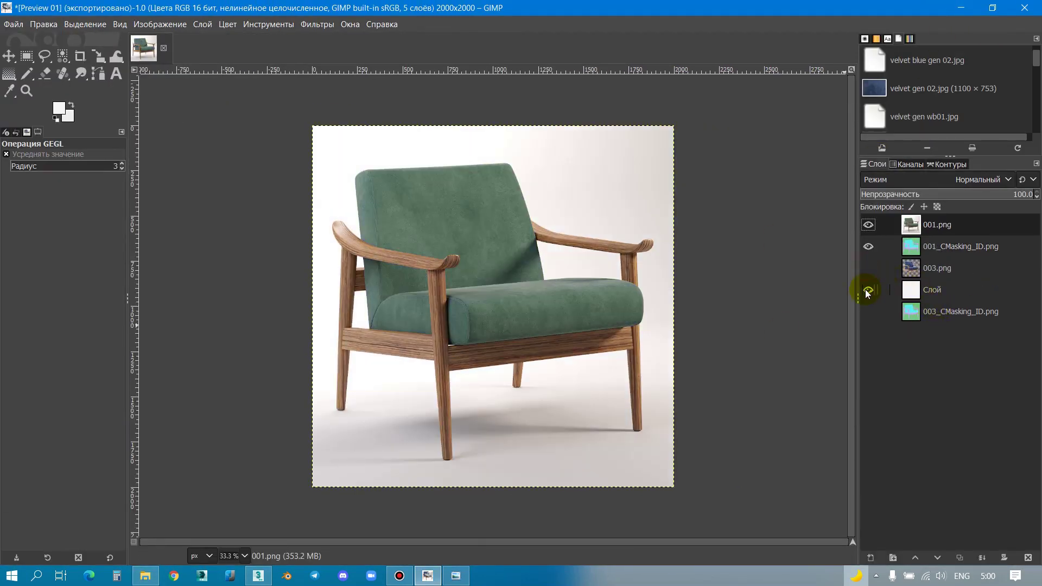
Step: Select the green background of 001_CMasking_ID.png by colour, then hide the mask layer
{"action": "left_click", "coordinate": [970, 245]}
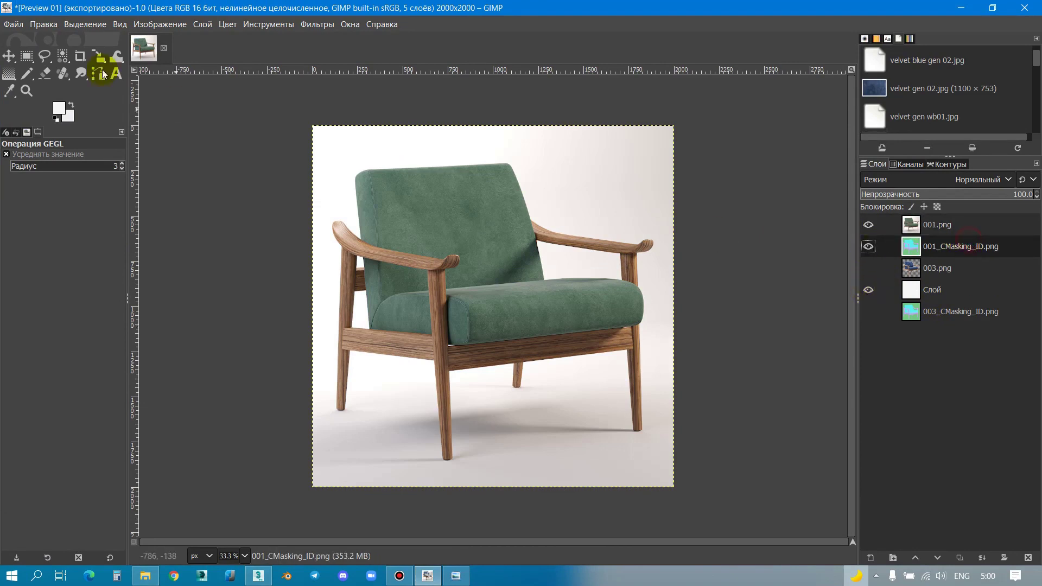
{"action": "left_click", "coordinate": [62, 55]}
{"action": "left_click", "coordinate": [869, 227]}
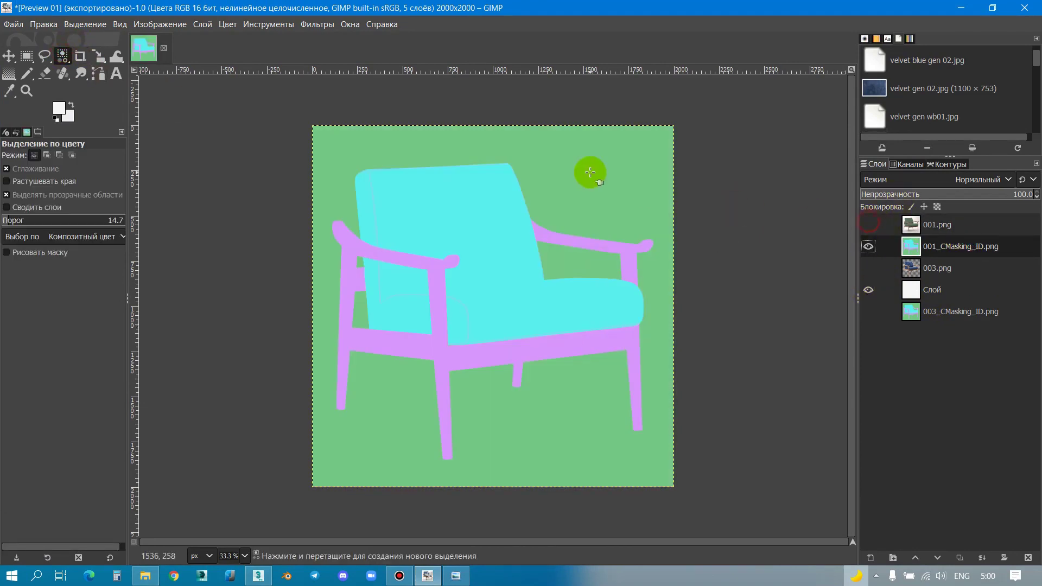
{"action": "left_click", "coordinate": [589, 170]}
{"action": "left_click", "coordinate": [868, 244]}
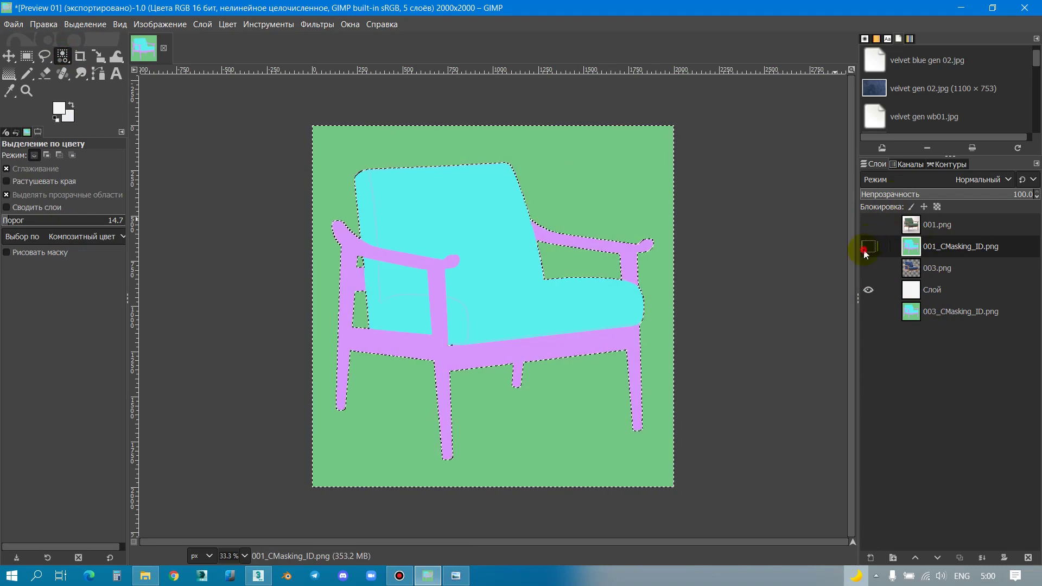
Step: Delete the selected background from 001.png to white and clear the selection
{"action": "left_click", "coordinate": [928, 227]}
{"action": "left_click", "coordinate": [875, 228]}
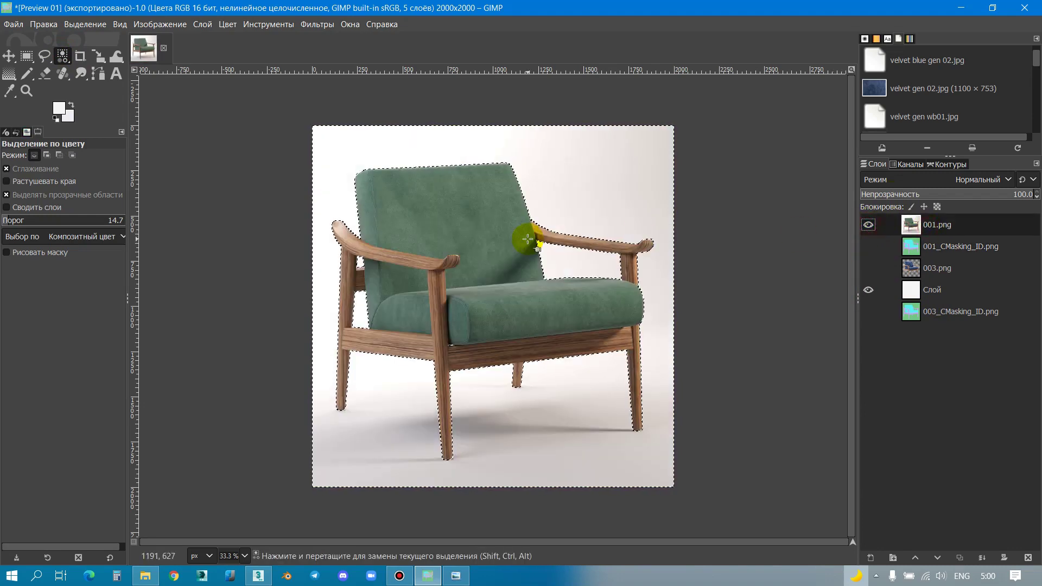
{"action": "key", "text": "Delete"}
{"action": "key", "text": "ctrl+shift+a"}
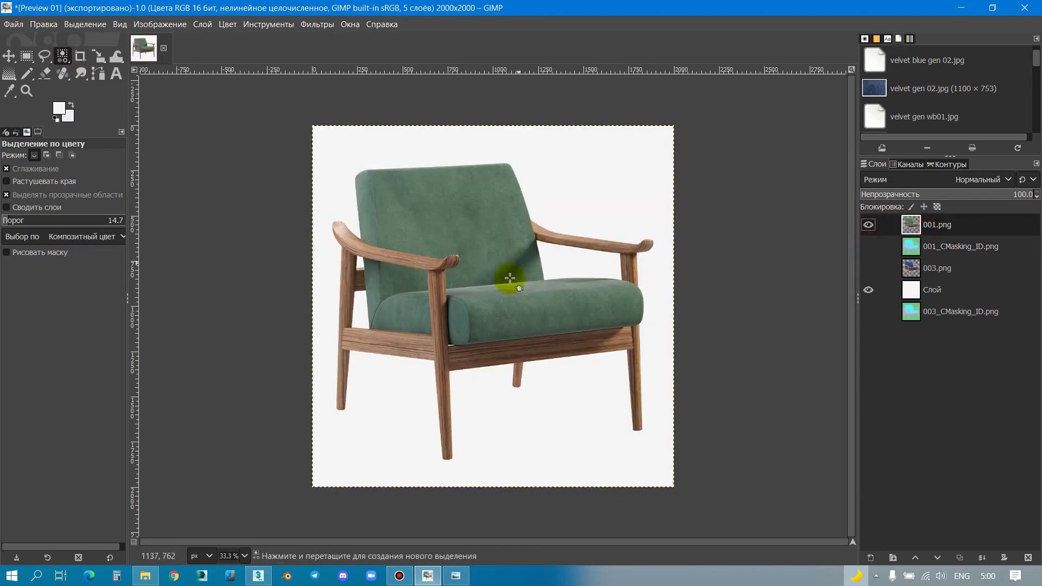
{"action": "scroll", "coordinate": [538, 257], "scroll_direction": "up", "scroll_amount": 1, "text": "ctrl"}
Step: Open Levels on 001.png and quit Telegram from the system tray
{"action": "right_click", "coordinate": [429, 261]}
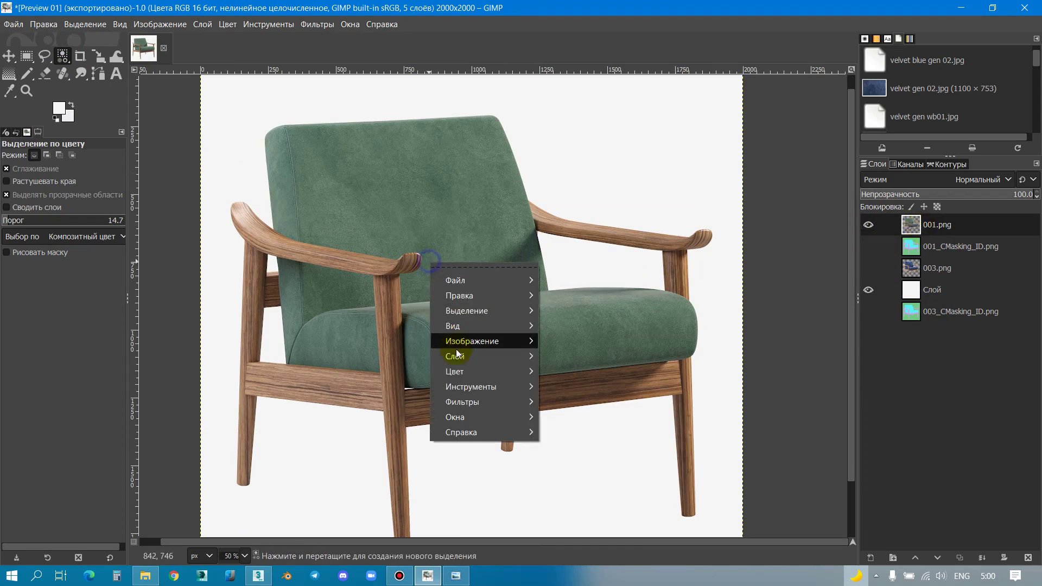
{"action": "mouse_move", "coordinate": [454, 371]}
{"action": "left_click", "coordinate": [600, 294]}
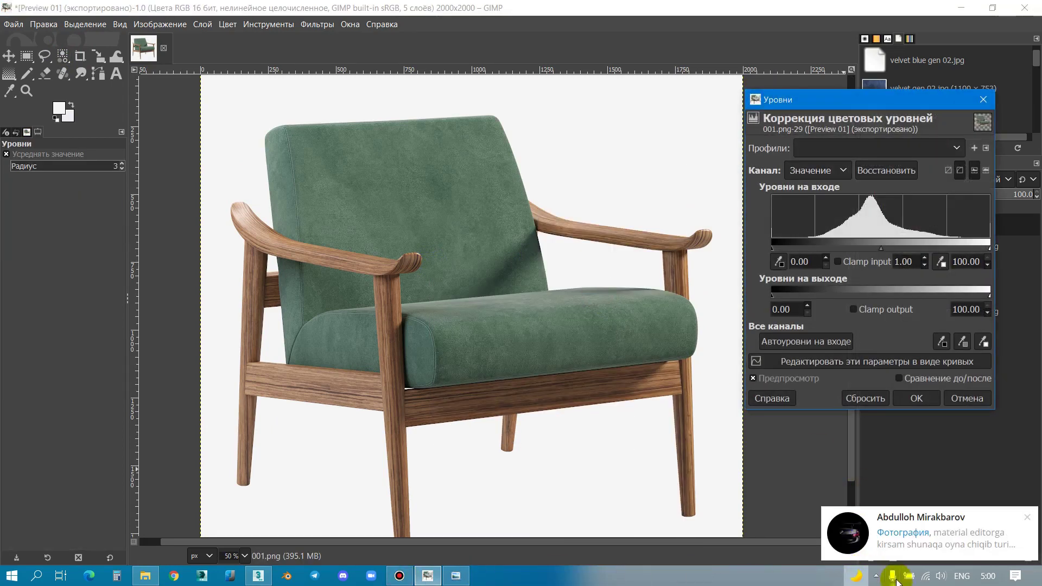
{"action": "left_click", "coordinate": [877, 577]}
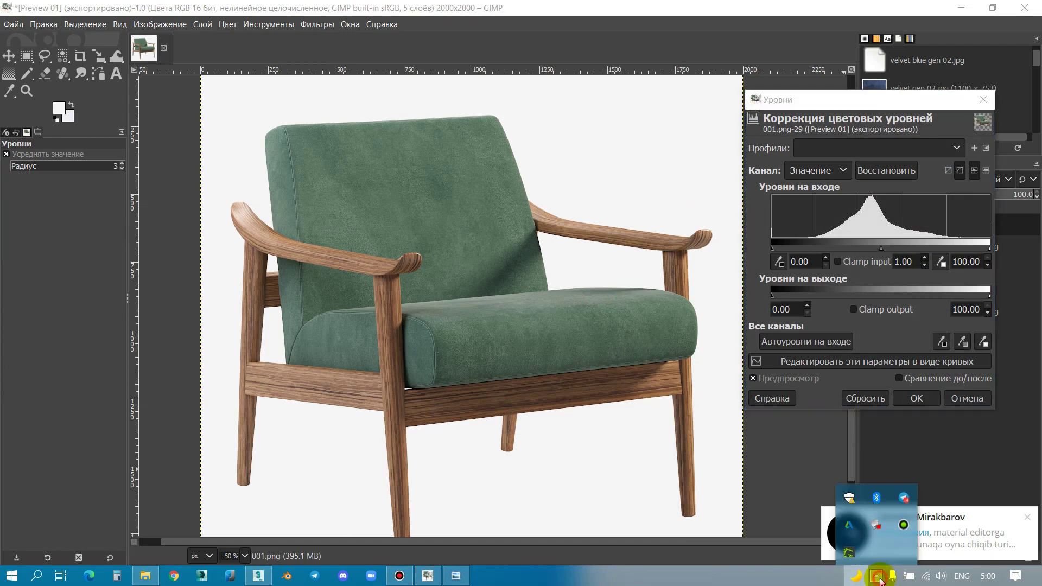
{"action": "right_click", "coordinate": [905, 500]}
{"action": "left_click", "coordinate": [936, 487]}
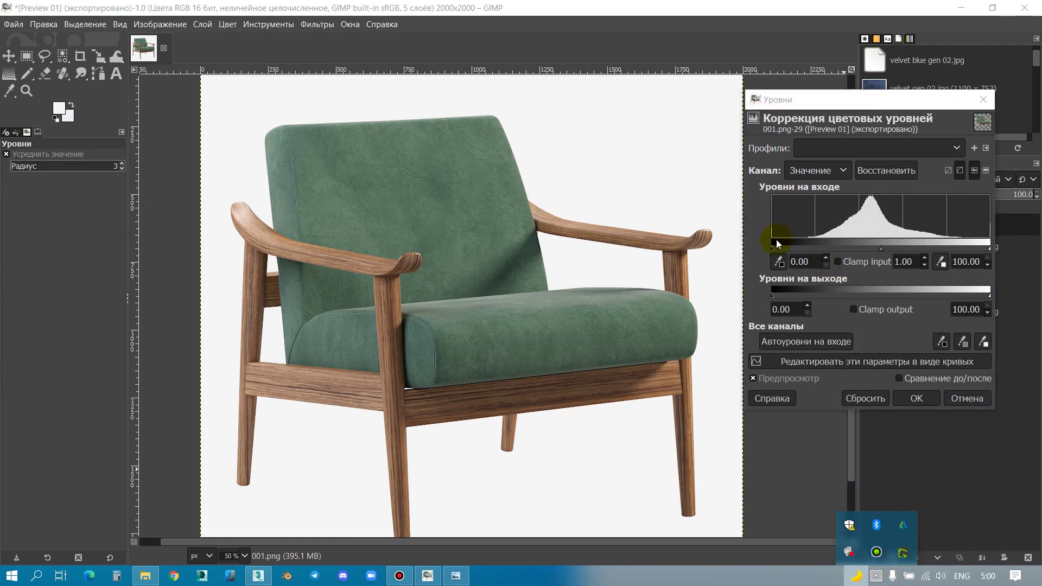
Step: Set input levels to black 13.40 and white 88.83 and apply them
{"action": "left_click_drag", "start_coordinate": [778, 242], "coordinate": [800, 242]}
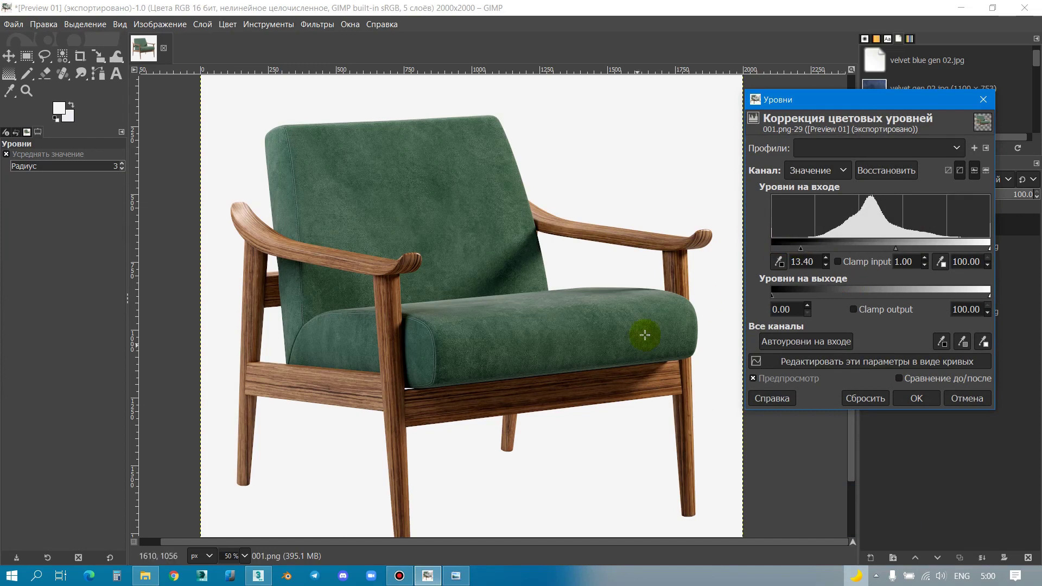
{"action": "left_click_drag", "start_coordinate": [982, 245], "coordinate": [967, 245]}
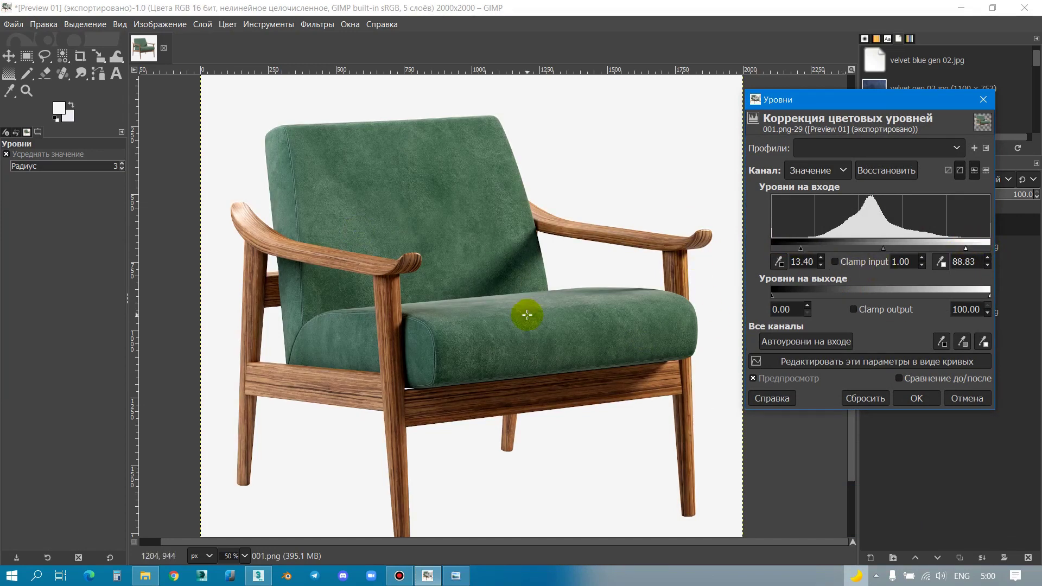
{"action": "scroll", "coordinate": [430, 435], "scroll_direction": "up", "scroll_amount": 1, "text": "ctrl"}
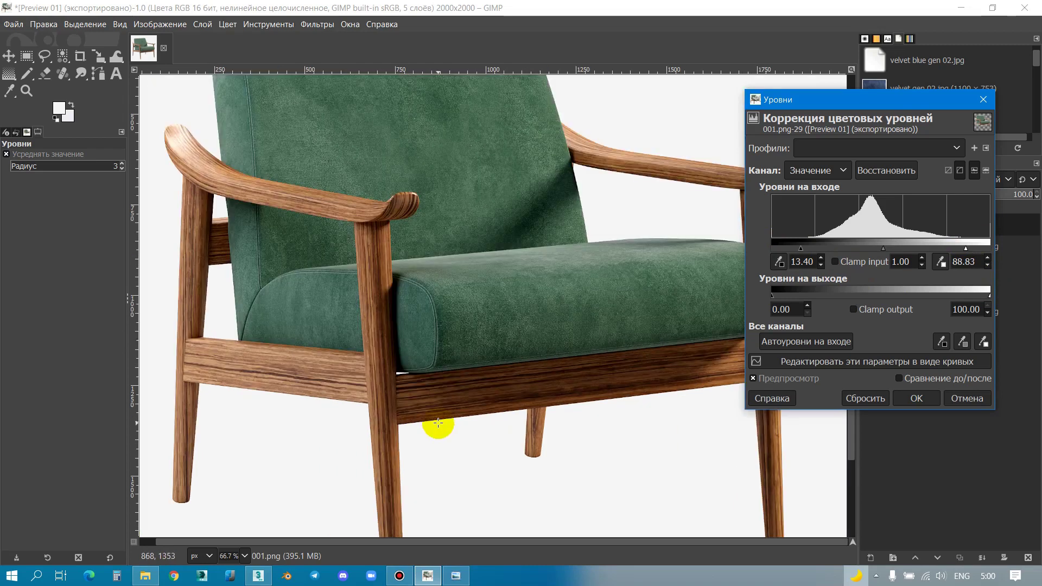
{"action": "scroll", "coordinate": [451, 321], "scroll_direction": "up", "scroll_amount": 2, "text": "ctrl"}
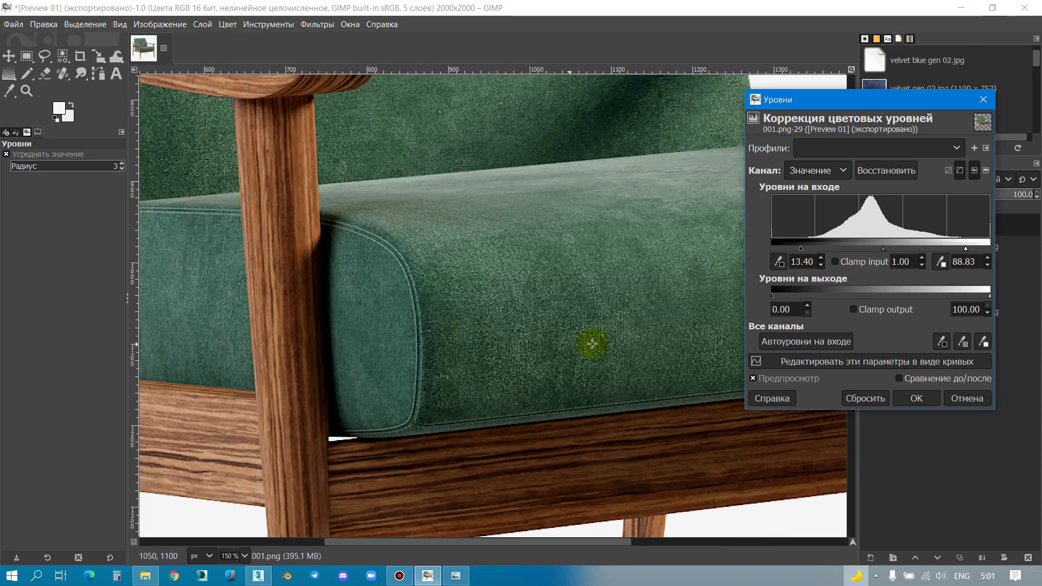
{"action": "left_click", "coordinate": [917, 399]}
{"action": "scroll", "coordinate": [485, 296], "scroll_direction": "down", "scroll_amount": 3, "text": "ctrl"}
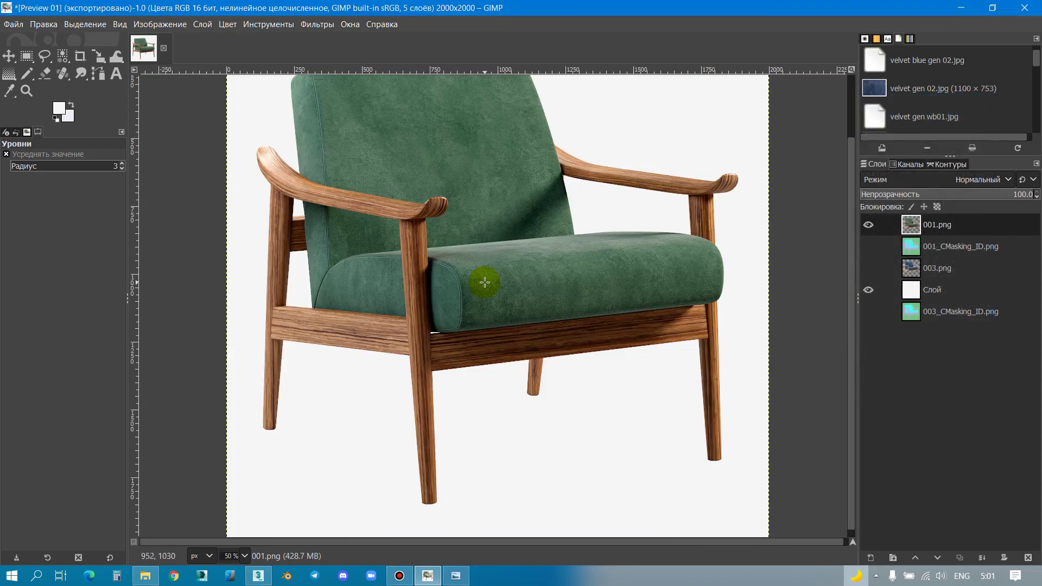
Step: Apply Unsharp Mask to 001.png with radius 0.981, amount 0.229, then zoom out to the whole chair
{"action": "right_click", "coordinate": [465, 234]}
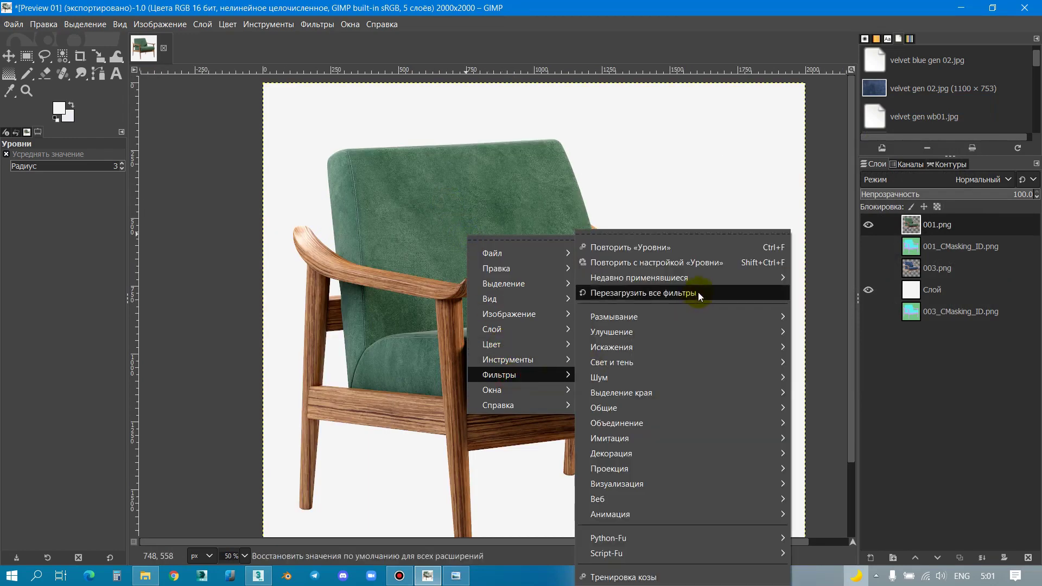
{"action": "mouse_move", "coordinate": [639, 278]}
{"action": "left_click", "coordinate": [866, 302]}
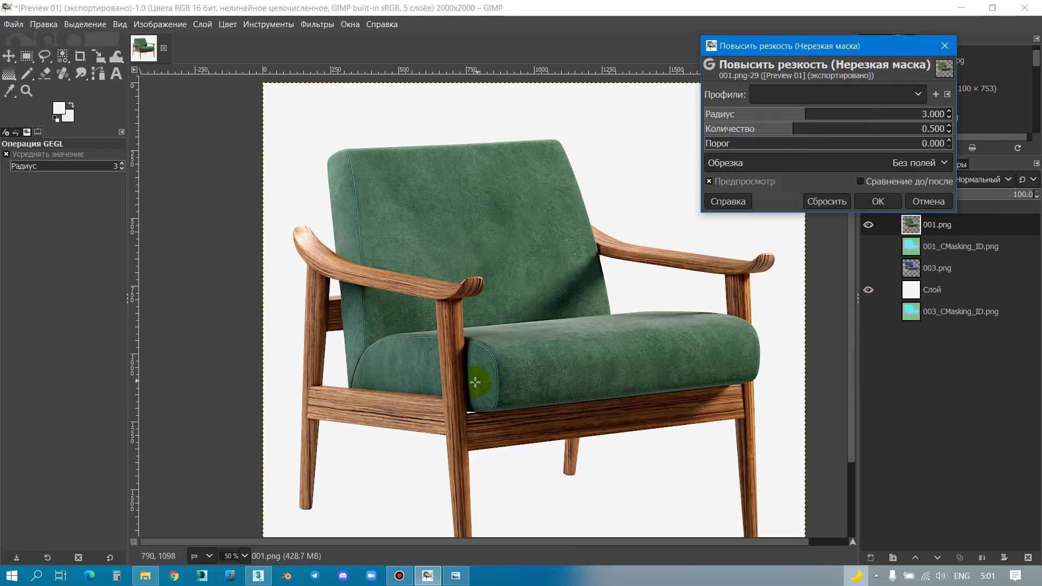
{"action": "scroll", "coordinate": [477, 380], "scroll_direction": "up", "scroll_amount": 4, "text": "ctrl"}
{"action": "left_click", "coordinate": [862, 181]}
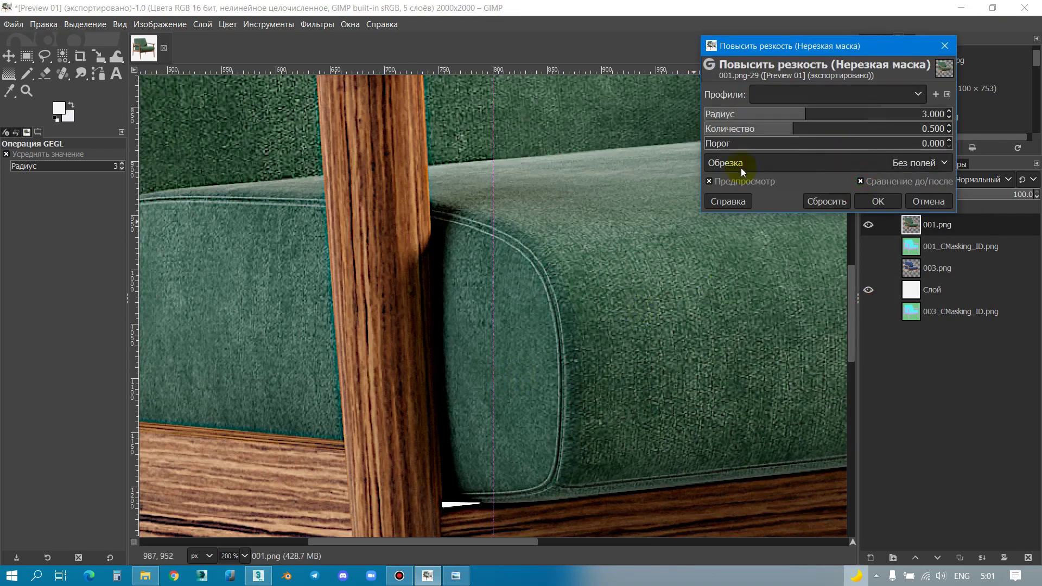
{"action": "left_click", "coordinate": [772, 115]}
{"action": "left_click", "coordinate": [770, 128]}
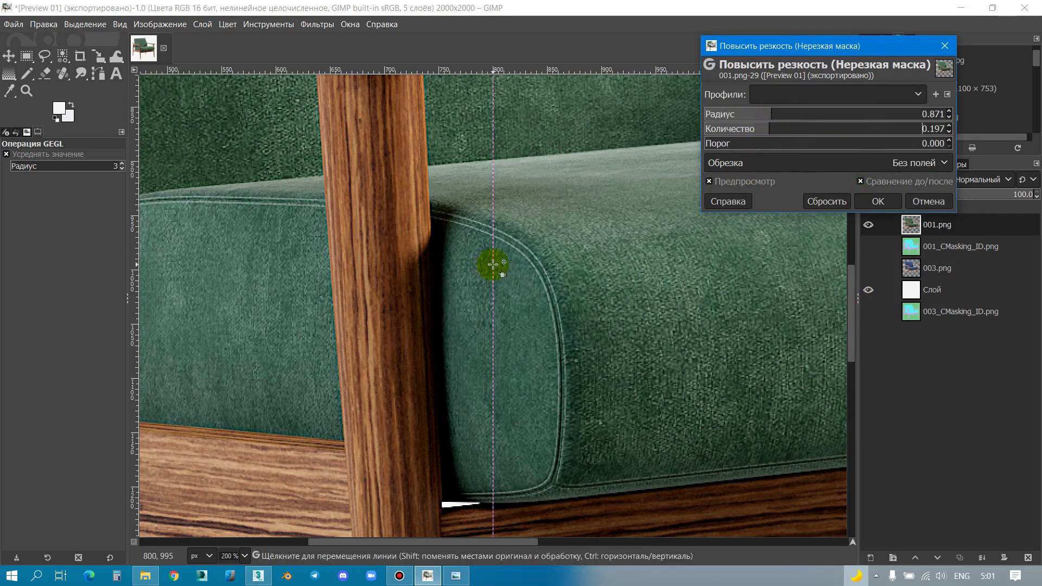
{"action": "mouse_move", "coordinate": [487, 264]}
{"action": "left_mouse_down"}
{"action": "mouse_move", "coordinate": [734, 300]}
{"action": "mouse_move", "coordinate": [676, 302]}
{"action": "left_mouse_up"}
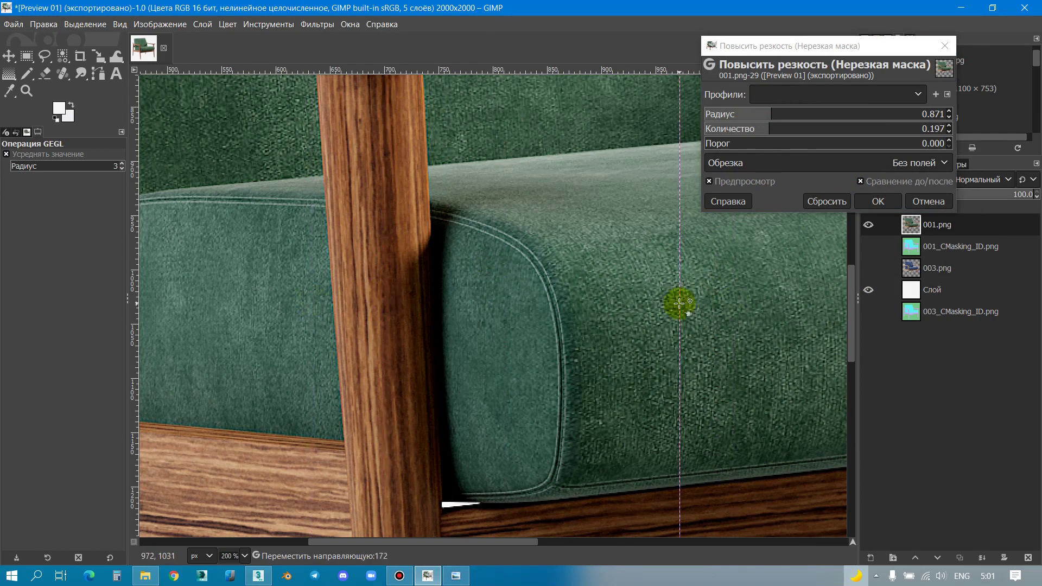
{"action": "left_click", "coordinate": [774, 114]}
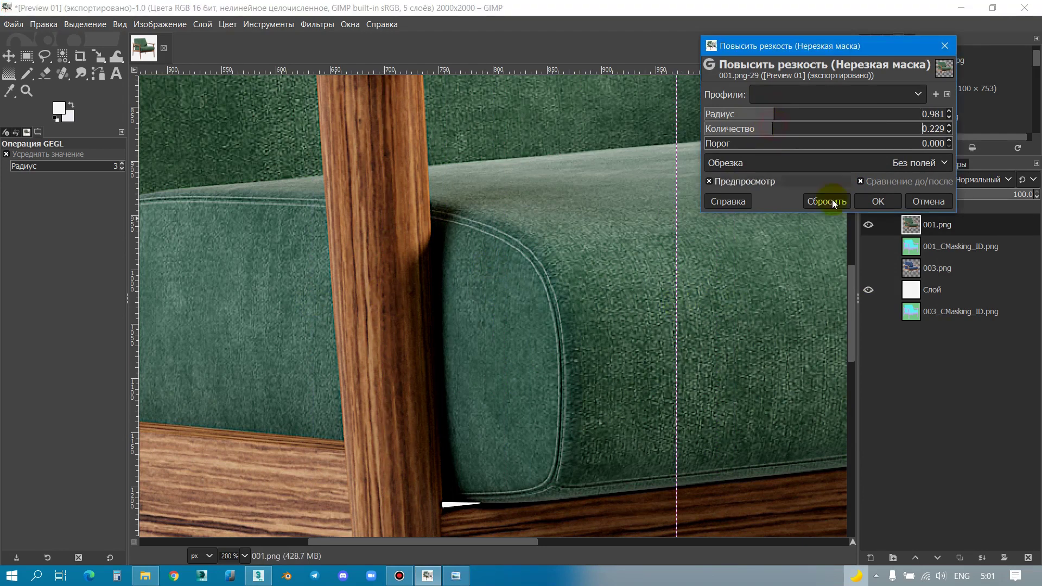
{"action": "left_click", "coordinate": [878, 203]}
{"action": "scroll", "coordinate": [493, 326], "scroll_direction": "down", "scroll_amount": 3, "text": "ctrl"}
{"action": "scroll", "coordinate": [543, 336], "scroll_direction": "down", "scroll_amount": 2, "text": "ctrl"}
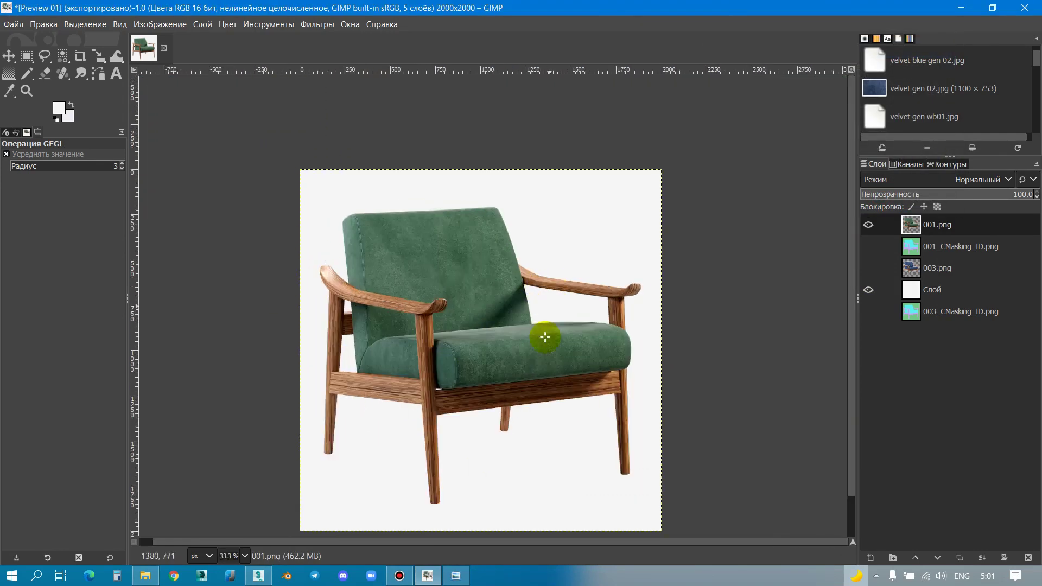
Step: Export the green chair as Preview 02.jpg and shrink GIMP to show the folder
{"action": "key", "text": "shift+ctrl+e"}
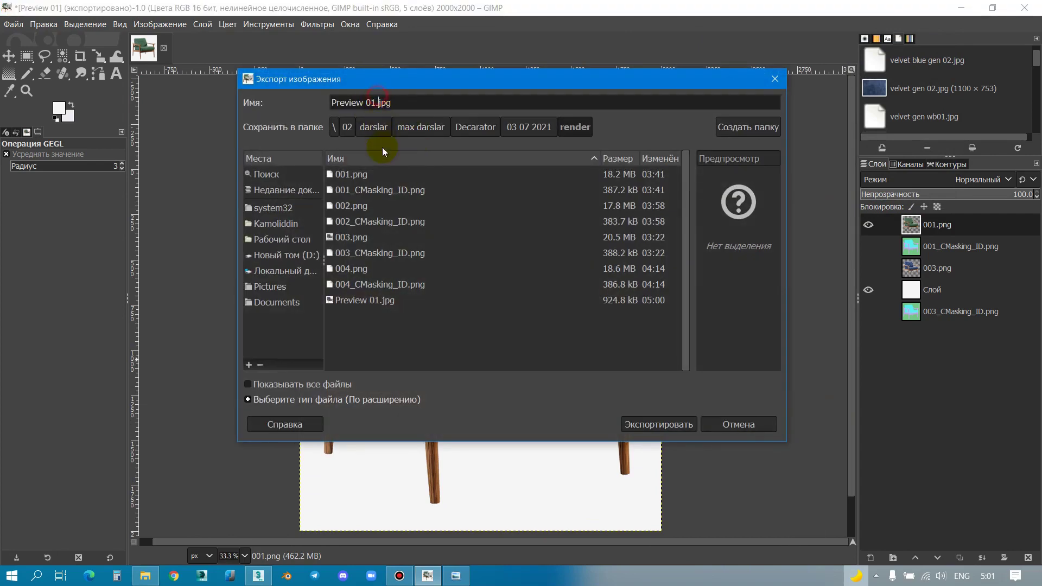
{"action": "key", "text": "BackSpace"}
{"action": "key", "text": "BackSpace"}
{"action": "key", "text": "BackSpace"}
{"action": "type", "text": "2.jpg"}
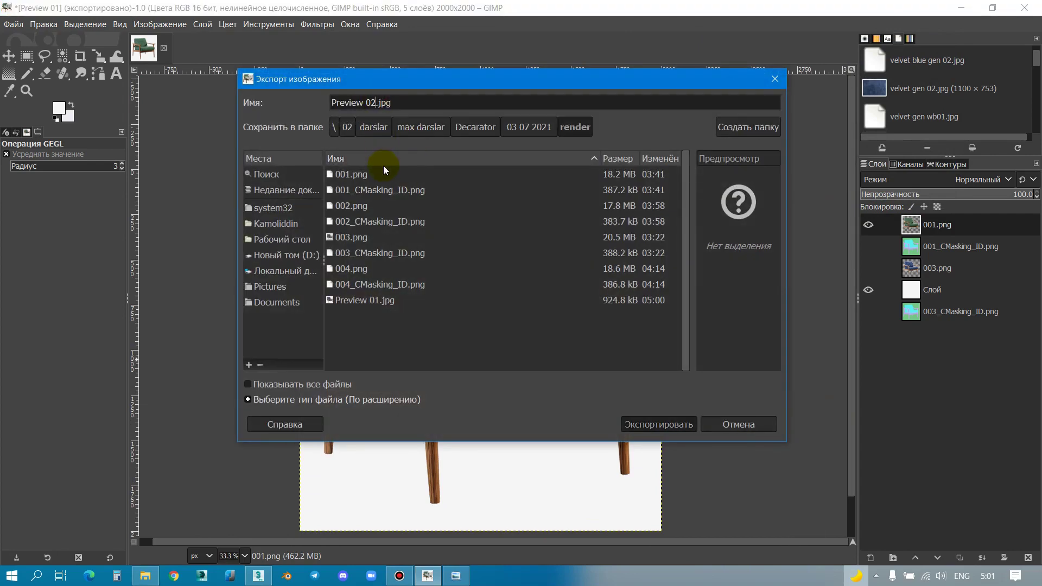
{"action": "key", "text": "Return"}
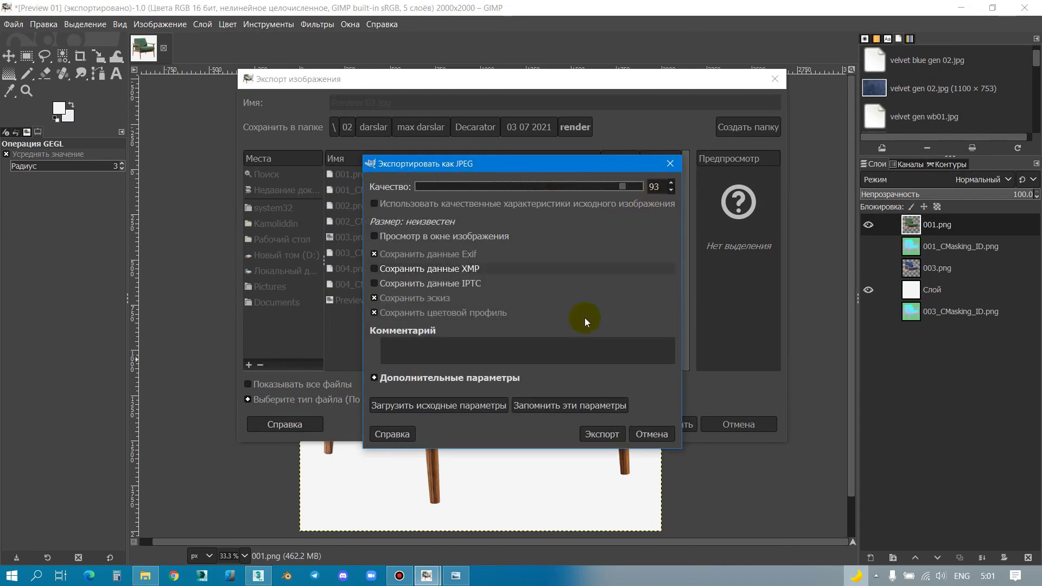
{"action": "left_click", "coordinate": [598, 436]}
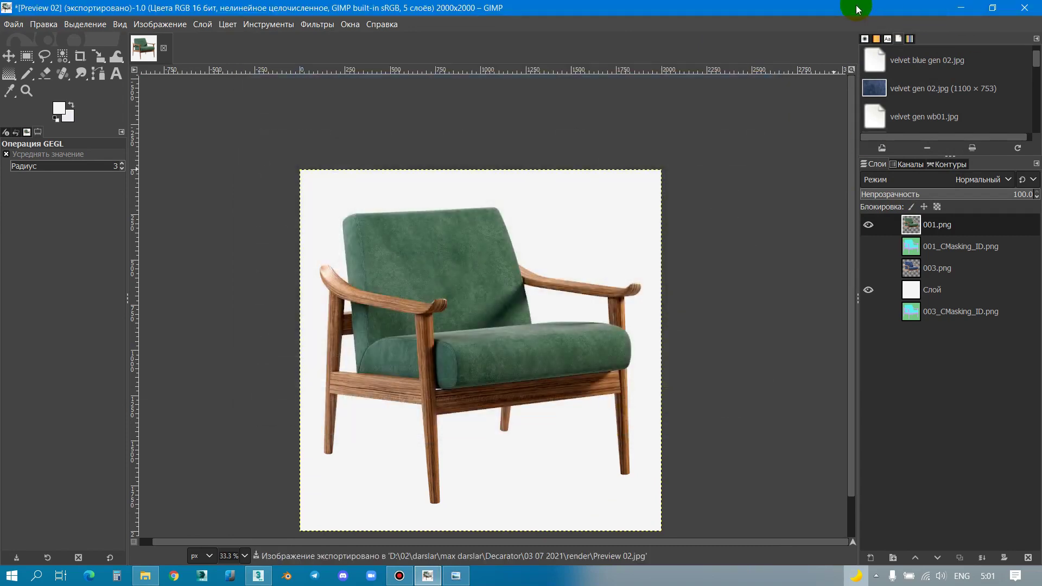
{"action": "left_click_drag", "start_coordinate": [851, 7], "coordinate": [603, 475]}
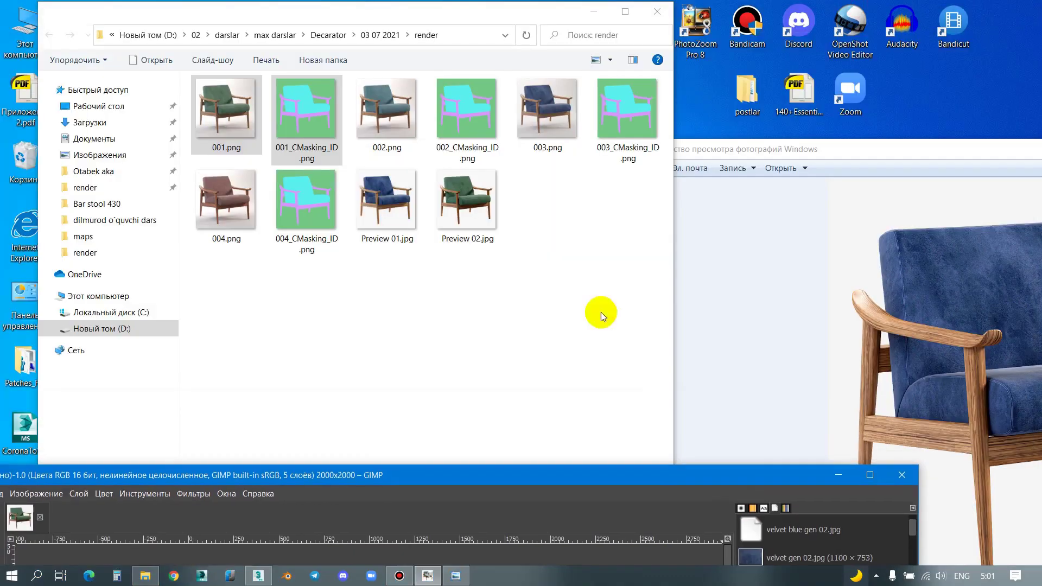
Step: Open Preview 01.jpg in Windows Photo Viewer, maximized
{"action": "right_click", "coordinate": [384, 213]}
{"action": "mouse_move", "coordinate": [445, 322]}
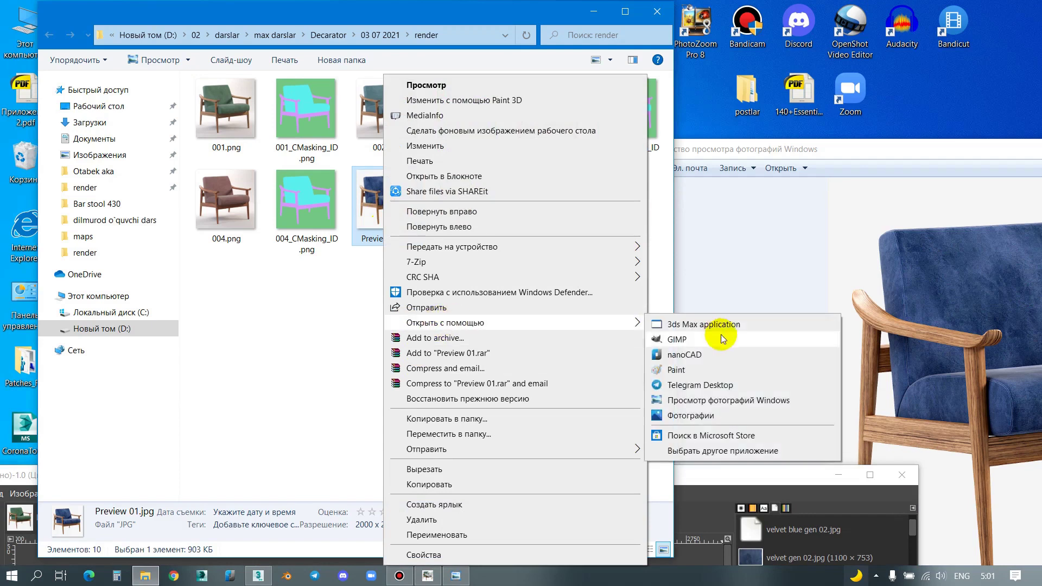
{"action": "left_click", "coordinate": [719, 403]}
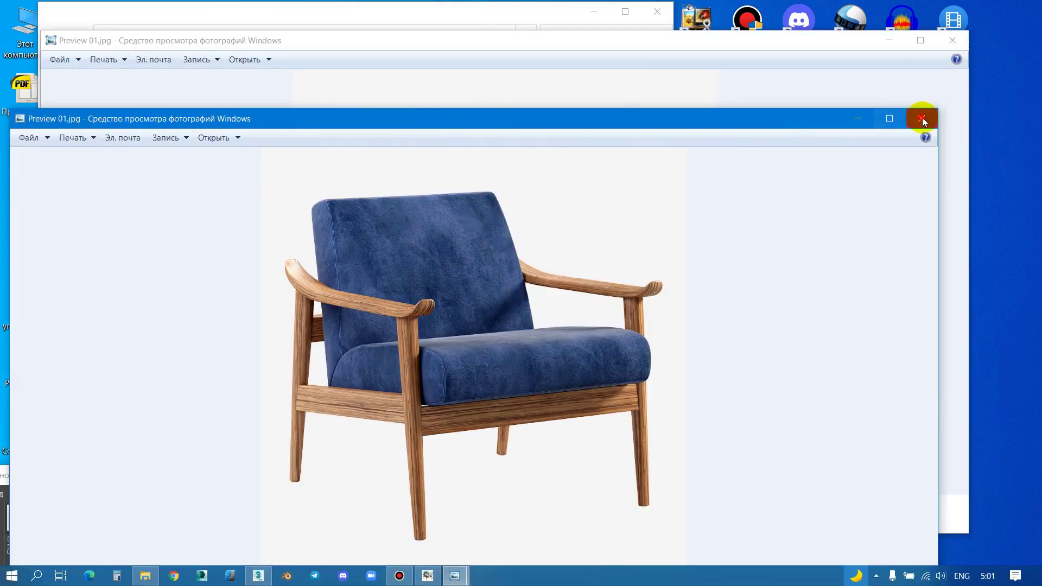
{"action": "left_click", "coordinate": [923, 120]}
{"action": "left_click", "coordinate": [919, 41]}
Step: Flip back and forth between Preview 01 and Preview 02
{"action": "key", "text": "Right"}
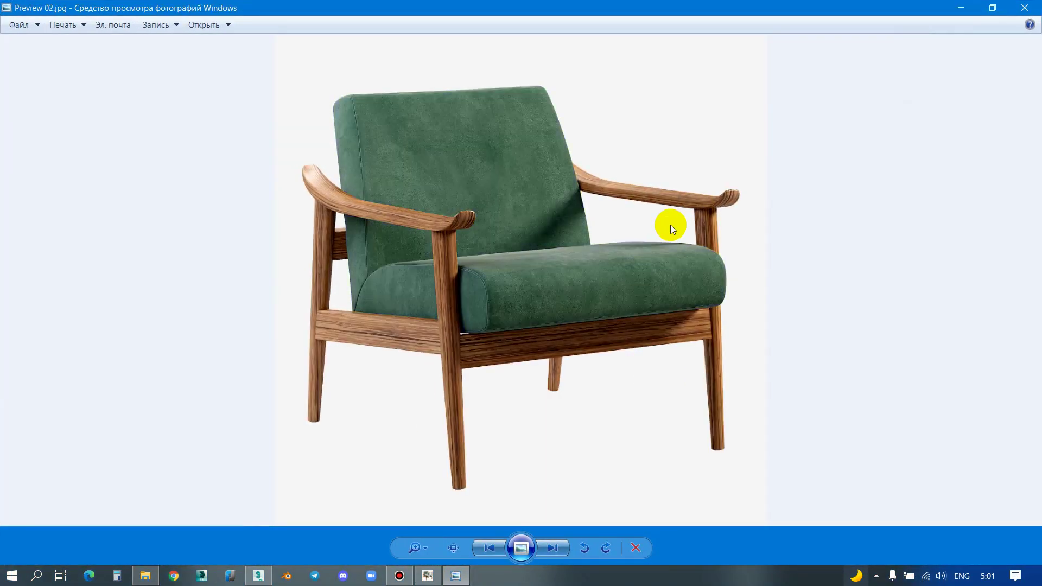
{"action": "key", "text": "Left"}
{"action": "key", "text": "Right"}
{"action": "key", "text": "Right"}
{"action": "key", "text": "Left"}
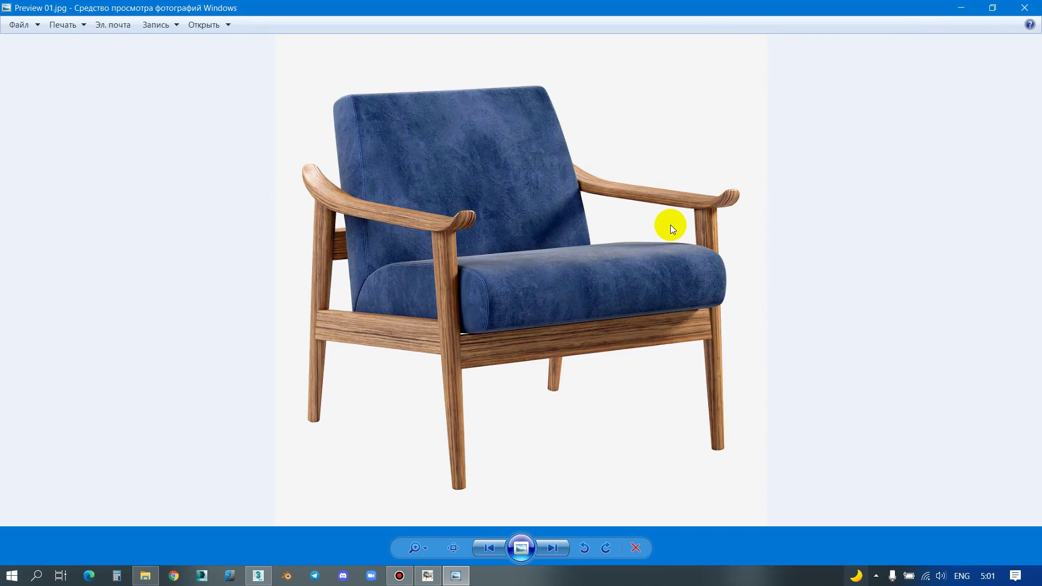
{"action": "key", "text": "Right"}
{"action": "key", "text": "Left"}
{"action": "key", "text": "Right"}
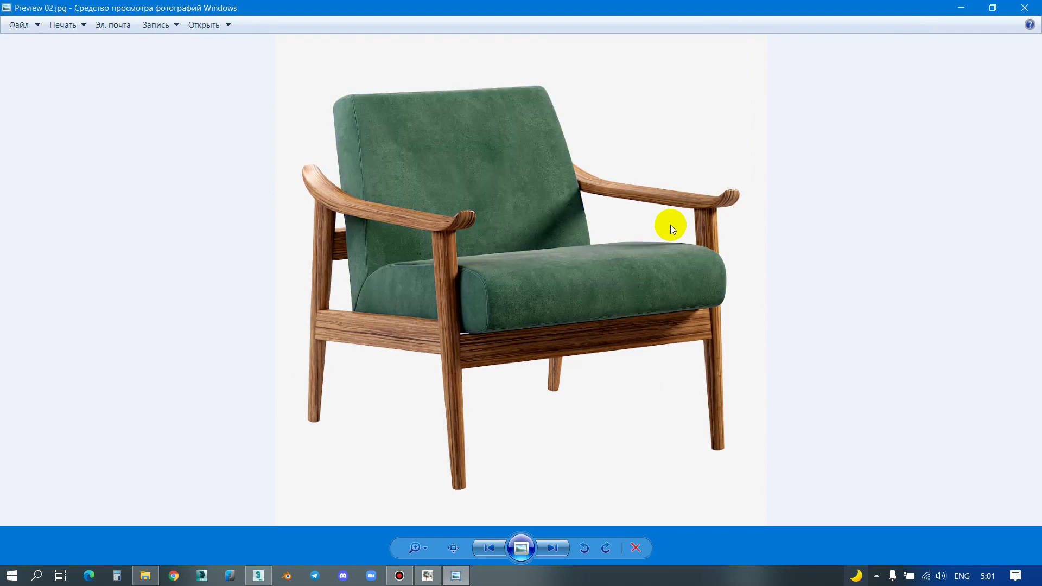
{"action": "key", "text": "Left"}
{"action": "key", "text": "Right"}
{"action": "key", "text": "Left"}
{"action": "key", "text": "Right"}
{"action": "key", "text": "Left"}
{"action": "key", "text": "Right"}
{"action": "key", "text": "Left"}
{"action": "key", "text": "Right"}
{"action": "key", "text": "Left"}
{"action": "key", "text": "Right"}
Step: Flip between Preview 02 and the original 001.png to compare them
{"action": "key", "text": "Right"}
{"action": "key", "text": "Left"}
{"action": "key", "text": "Right"}
{"action": "key", "text": "Left"}
{"action": "key", "text": "Right"}
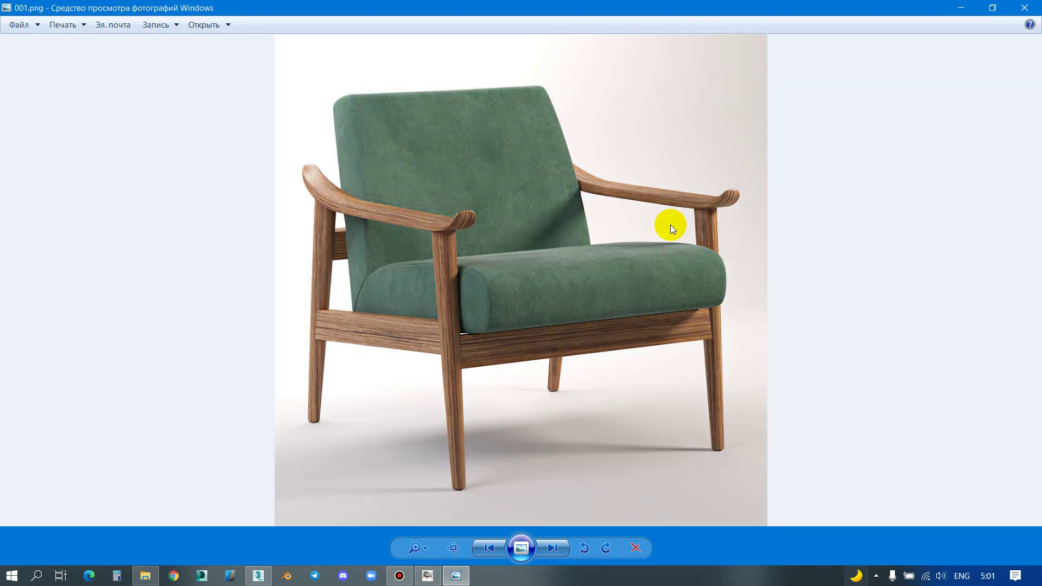
{"action": "key", "text": "Left"}
{"action": "key", "text": "Right"}
{"action": "key", "text": "Left"}
{"action": "key", "text": "Right"}
{"action": "key", "text": "Left"}
{"action": "key", "text": "Right"}
{"action": "key", "text": "Left"}
{"action": "key", "text": "Right"}
{"action": "key", "text": "Left"}
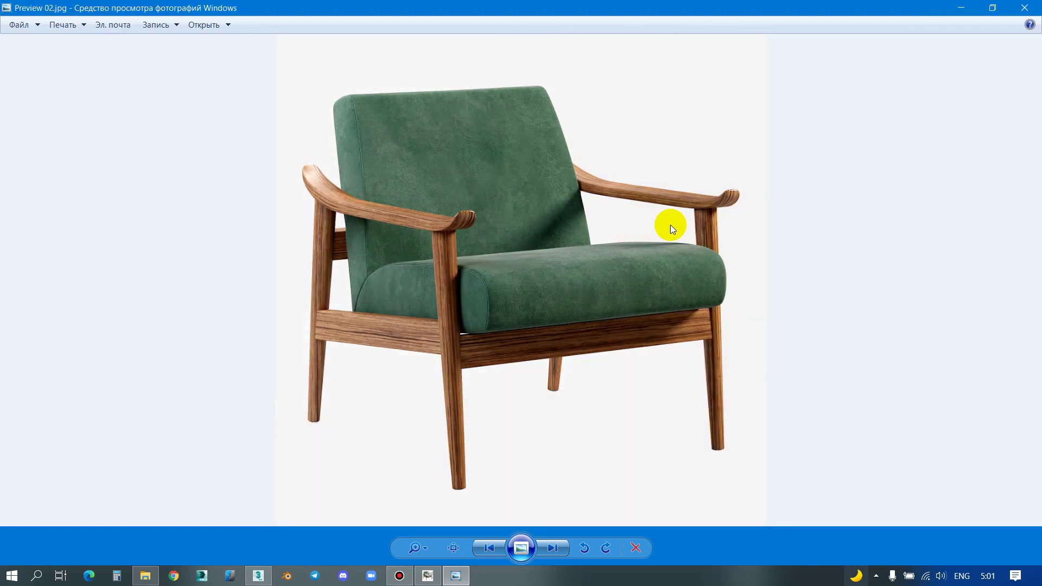
{"action": "key", "text": "Right"}
{"action": "key", "text": "Left"}
{"action": "key", "text": "Right"}
{"action": "key", "text": "Left"}
Step: Close the viewer and load 004.png and 004_CMasking_ID.png into GIMP, mask layer below
{"action": "left_click_drag", "start_coordinate": [743, 5], "coordinate": [653, 198]}
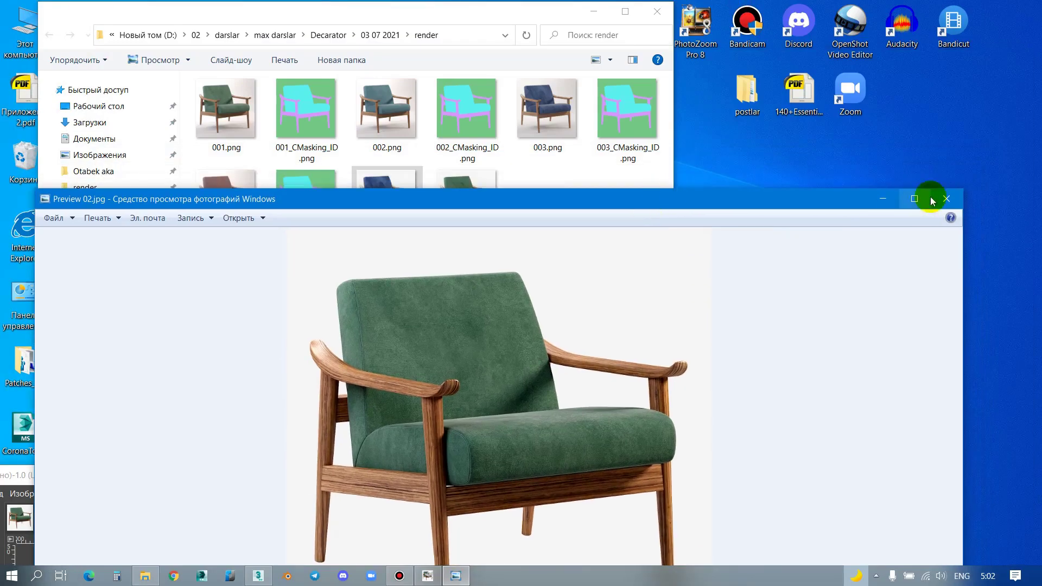
{"action": "left_click", "coordinate": [946, 200]}
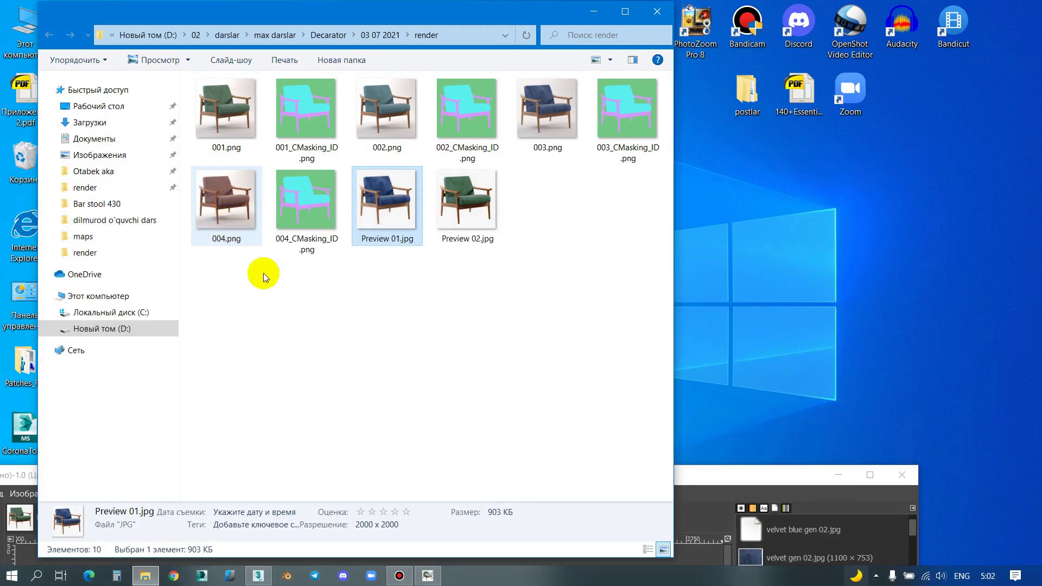
{"action": "left_click_drag", "start_coordinate": [704, 469], "coordinate": [764, 293]}
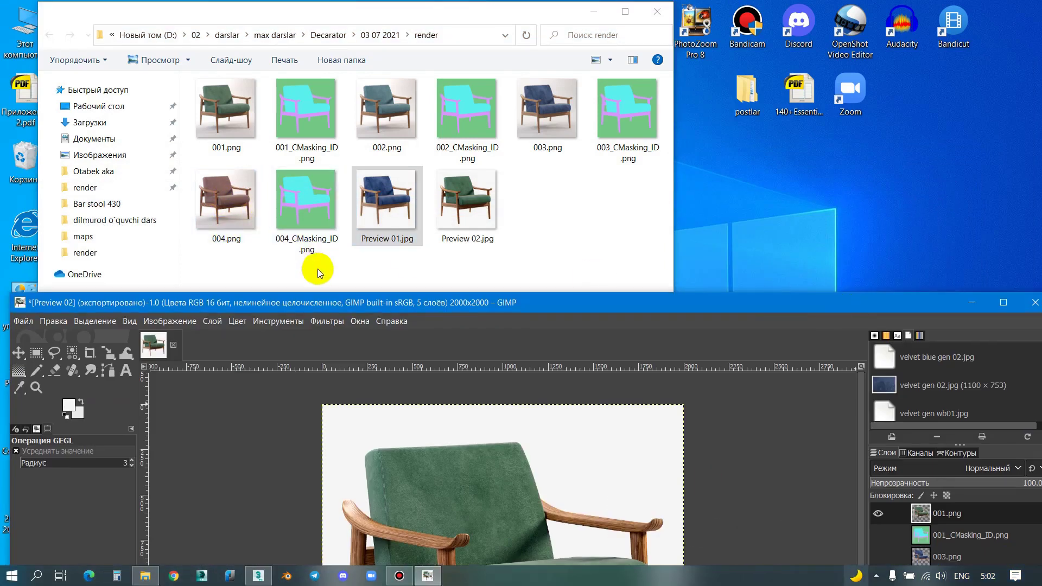
{"action": "mouse_move", "coordinate": [318, 268]}
{"action": "left_mouse_down"}
{"action": "mouse_move", "coordinate": [232, 237]}
{"action": "mouse_move", "coordinate": [692, 458]}
{"action": "left_mouse_up"}
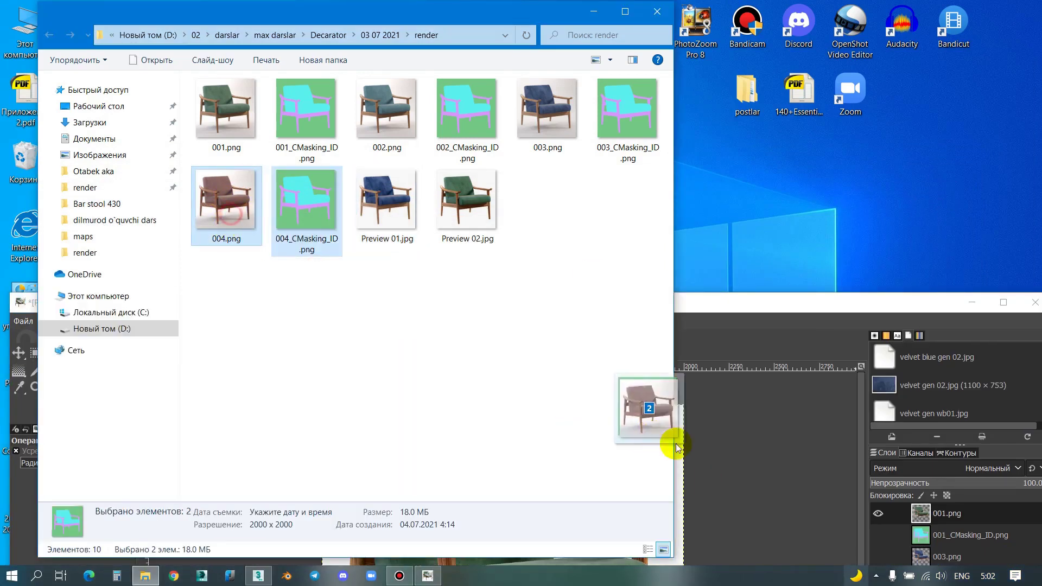
{"action": "double_click", "coordinate": [800, 302]}
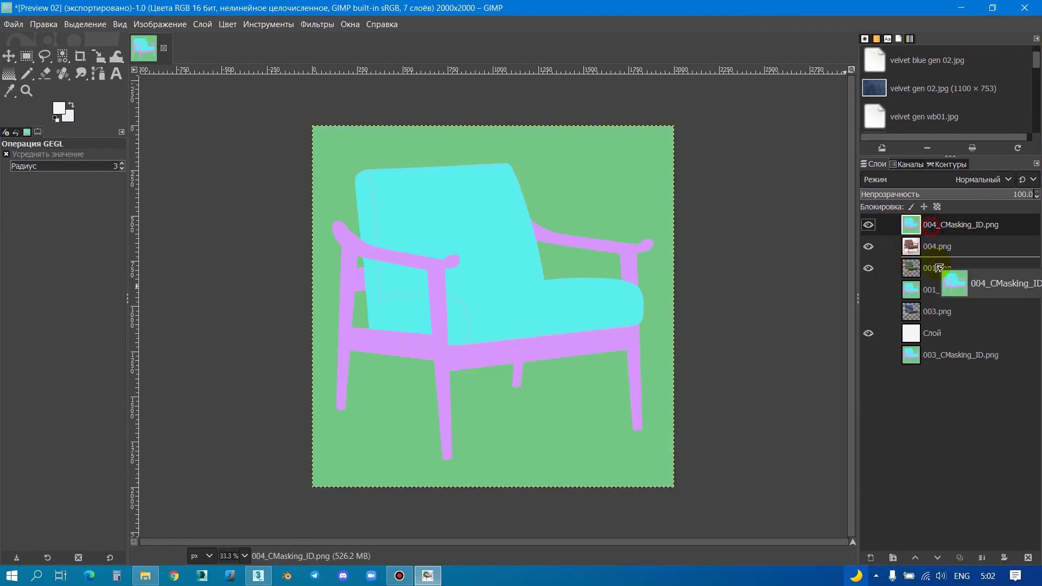
{"action": "left_click_drag", "start_coordinate": [926, 235], "coordinate": [917, 260]}
Step: Select by the mask's colour, hide the mask, and delete 004.png's background
{"action": "left_click", "coordinate": [63, 56]}
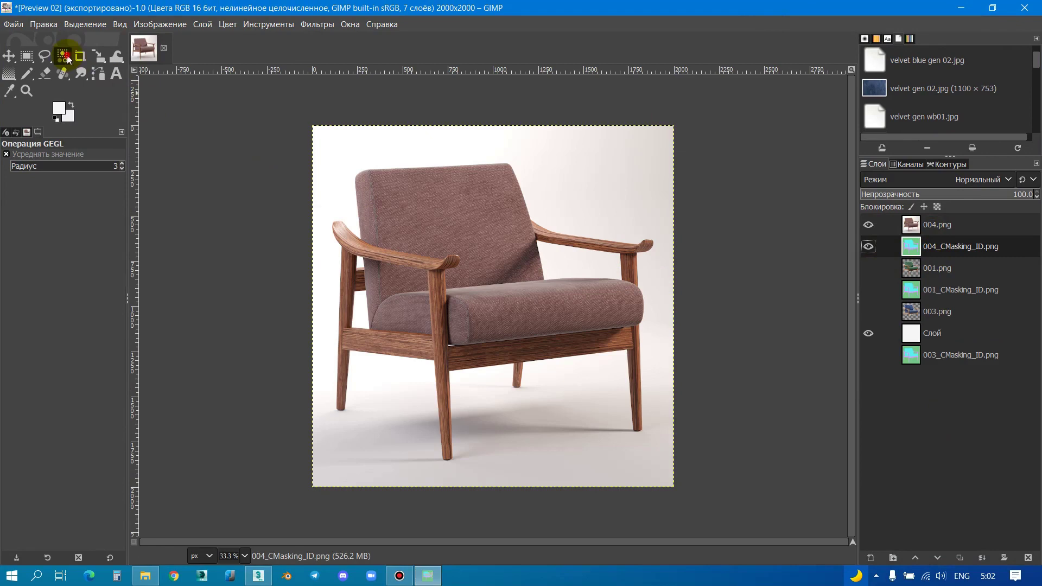
{"action": "left_click", "coordinate": [605, 152]}
{"action": "left_click", "coordinate": [869, 246]}
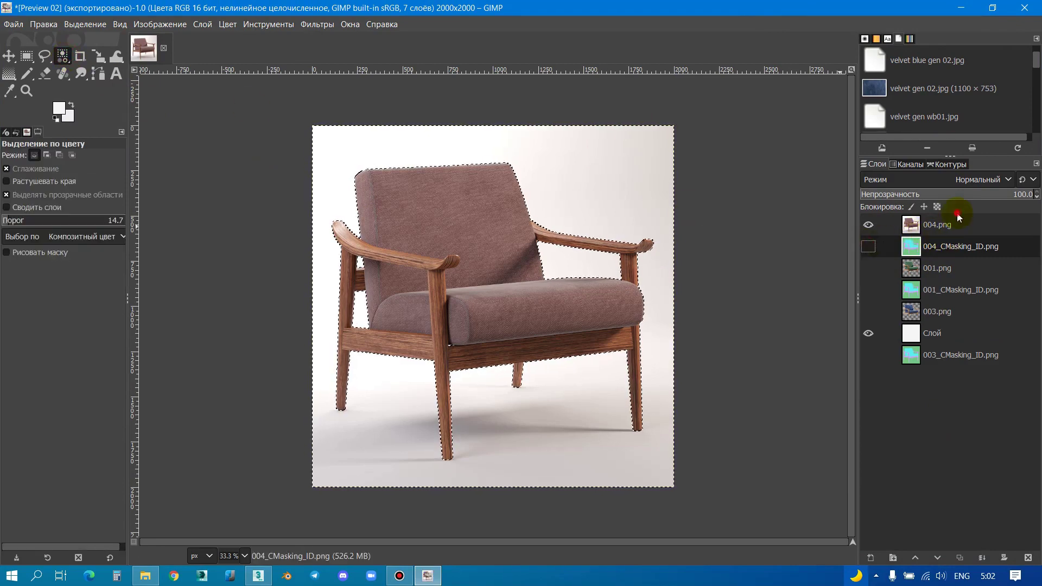
{"action": "left_click", "coordinate": [953, 224]}
{"action": "left_click", "coordinate": [486, 258]}
{"action": "left_click_drag", "start_coordinate": [486, 258], "coordinate": [462, 265]}
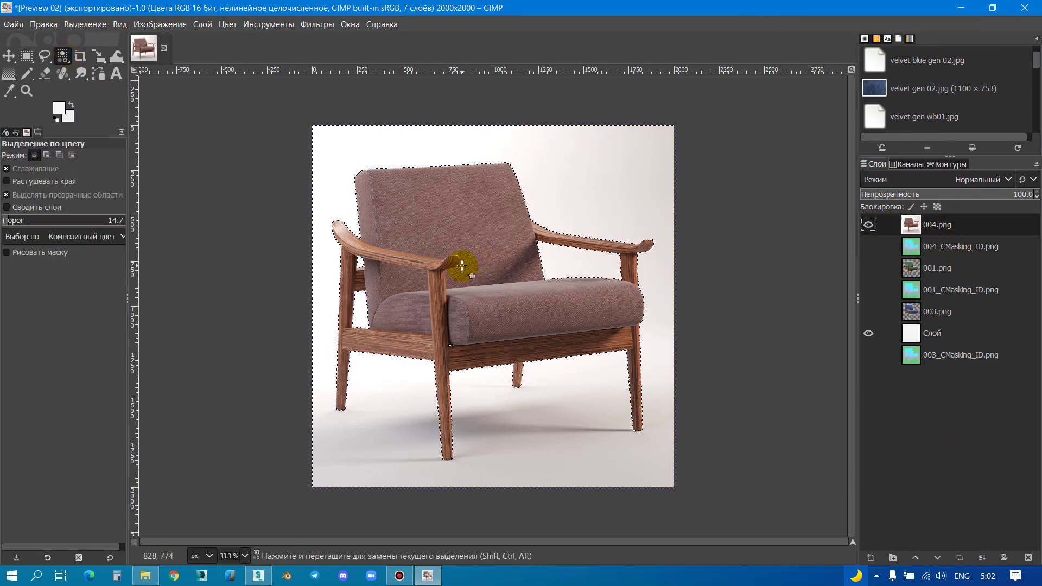
{"action": "key", "text": "Delete"}
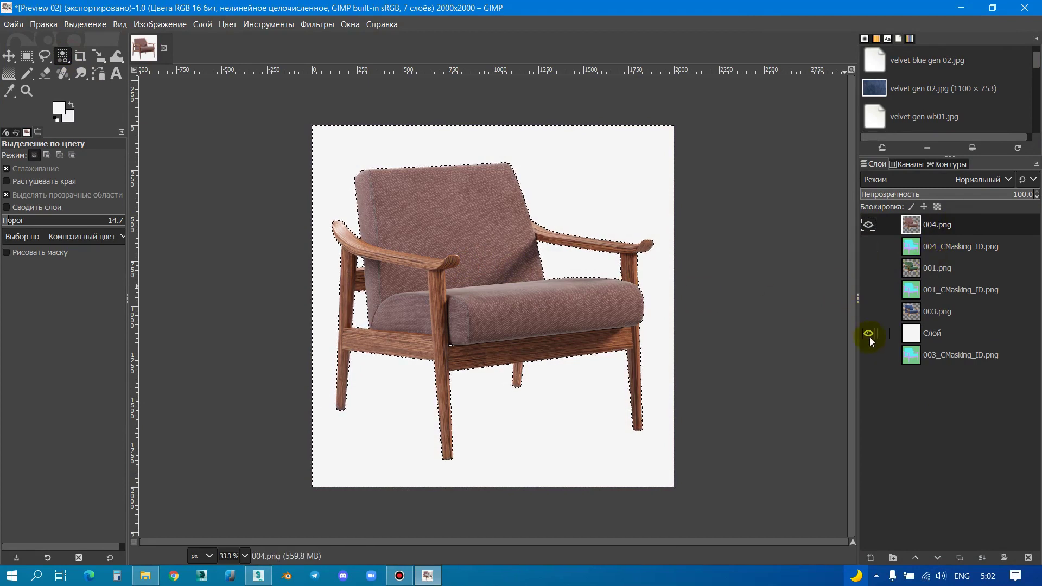
Step: Change the selection from the Select menu
{"action": "left_click", "coordinate": [92, 25]}
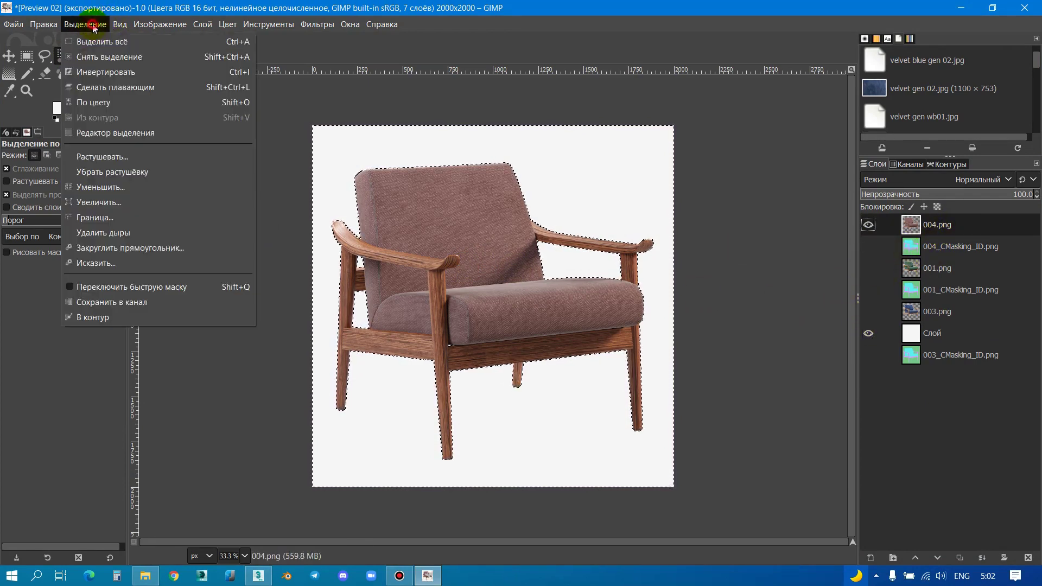
{"action": "left_click", "coordinate": [103, 42]}
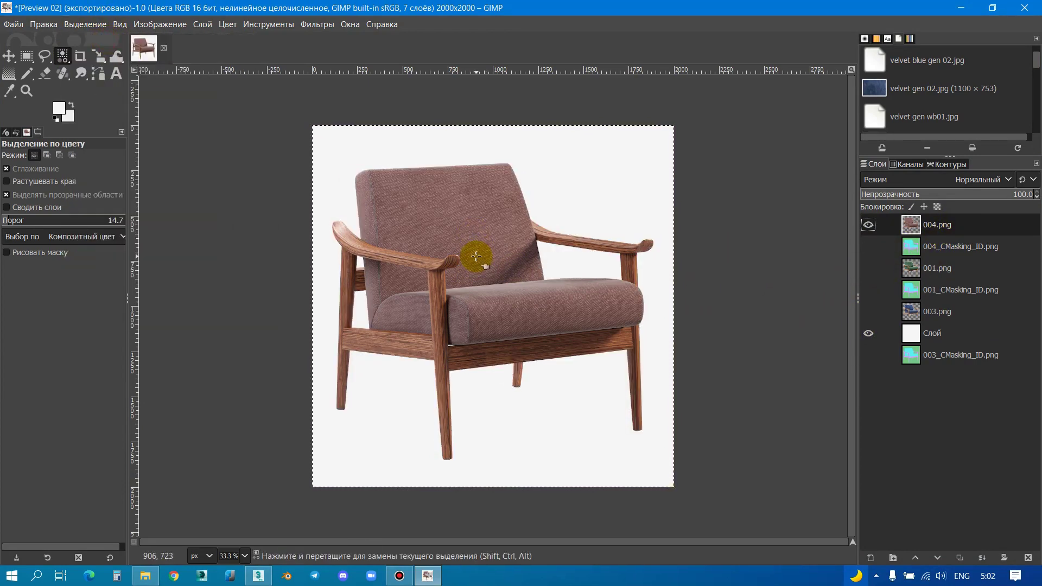
{"action": "left_click", "coordinate": [92, 25]}
Step: Deselect, then set Levels on 004.png to black input about 10.92 and white 95.29
{"action": "left_click", "coordinate": [89, 60]}
{"action": "right_click", "coordinate": [461, 254]}
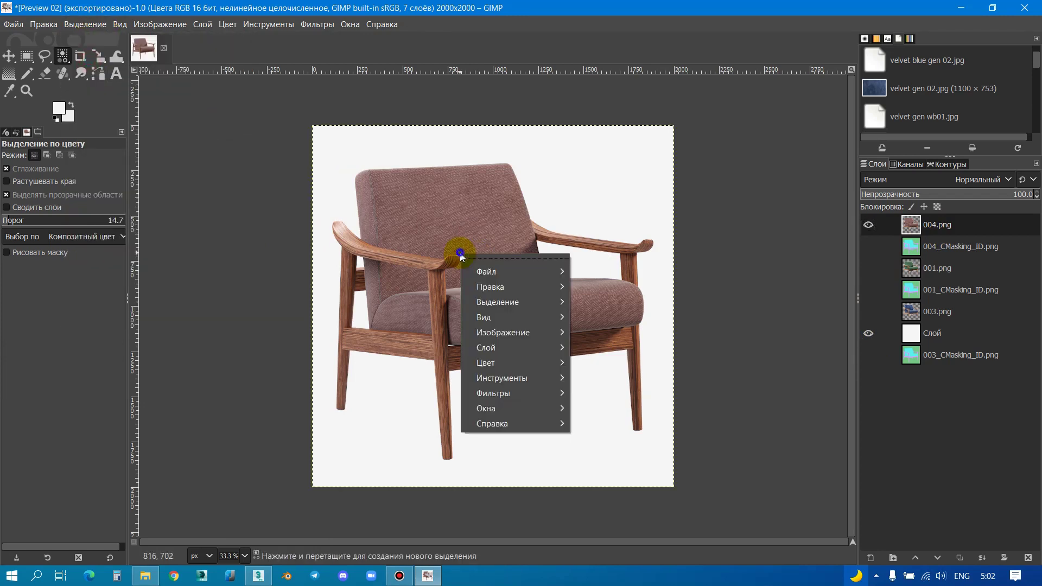
{"action": "mouse_move", "coordinate": [486, 363]}
{"action": "left_click", "coordinate": [613, 294]}
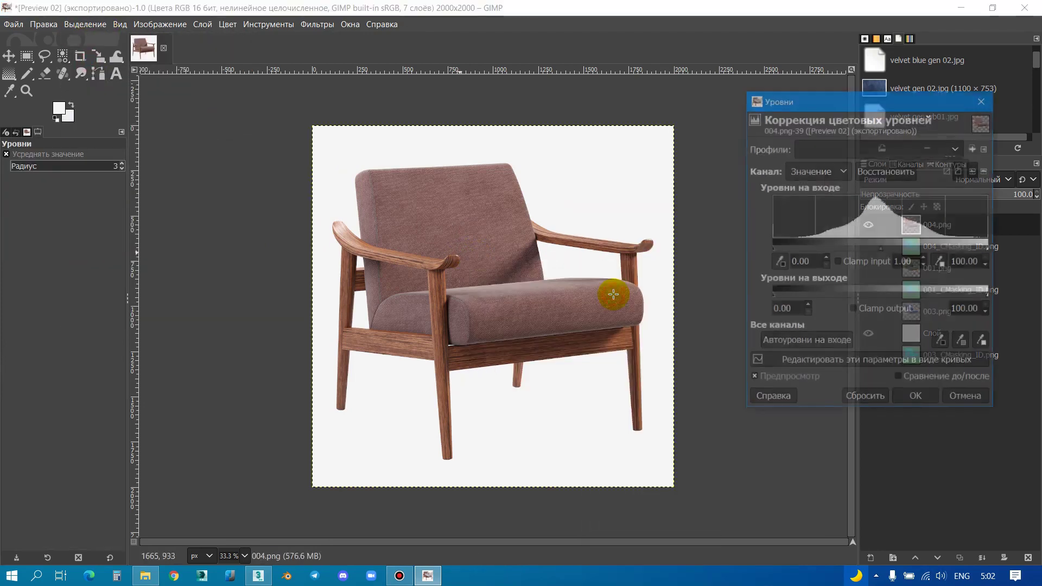
{"action": "left_click_drag", "start_coordinate": [863, 101], "coordinate": [665, 94]}
{"action": "left_click", "coordinate": [981, 225]}
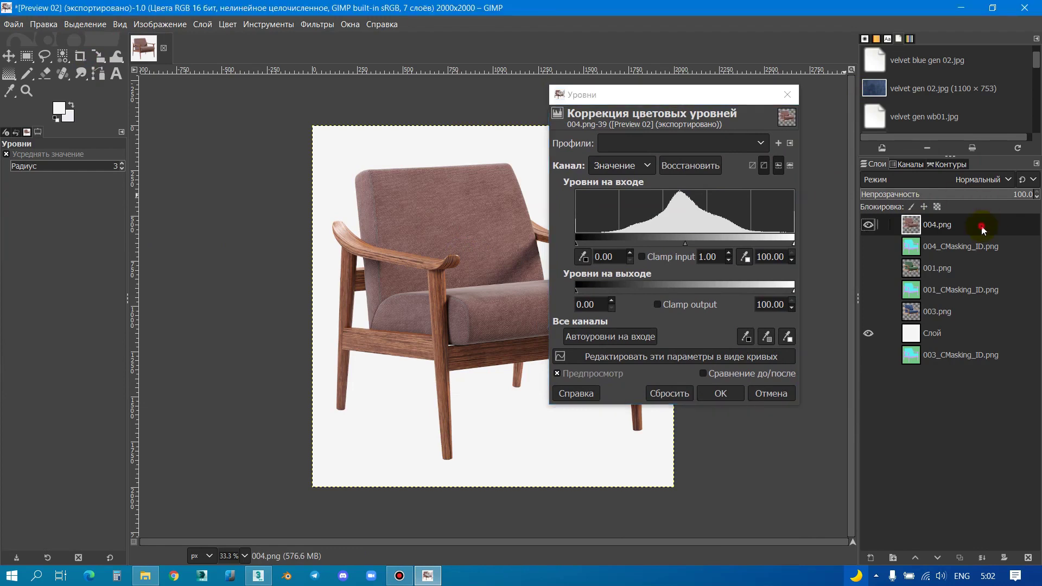
{"action": "left_click_drag", "start_coordinate": [651, 99], "coordinate": [755, 87]}
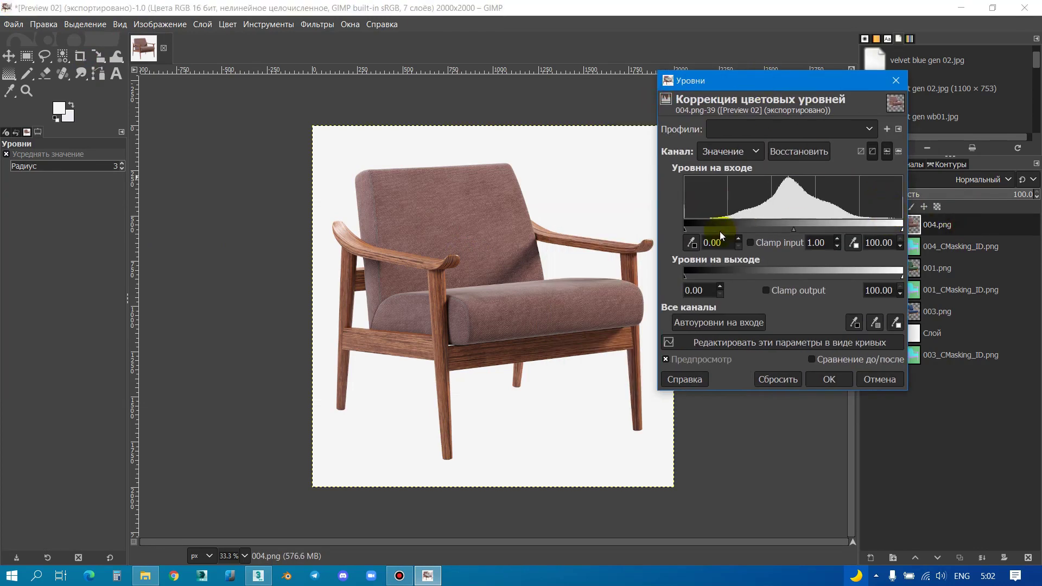
{"action": "left_click_drag", "start_coordinate": [685, 229], "coordinate": [704, 229]}
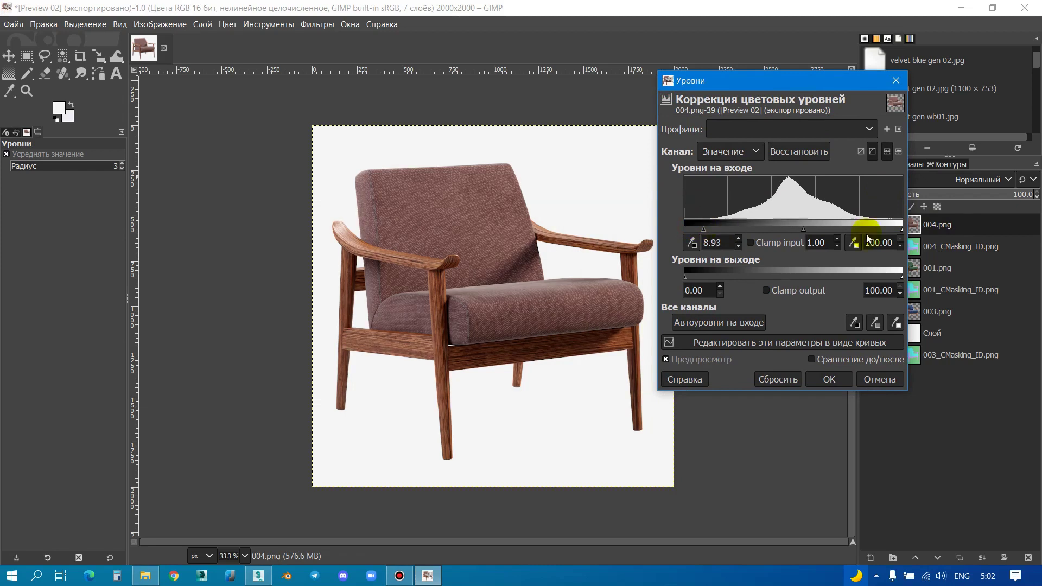
{"action": "left_click_drag", "start_coordinate": [901, 229], "coordinate": [891, 227]}
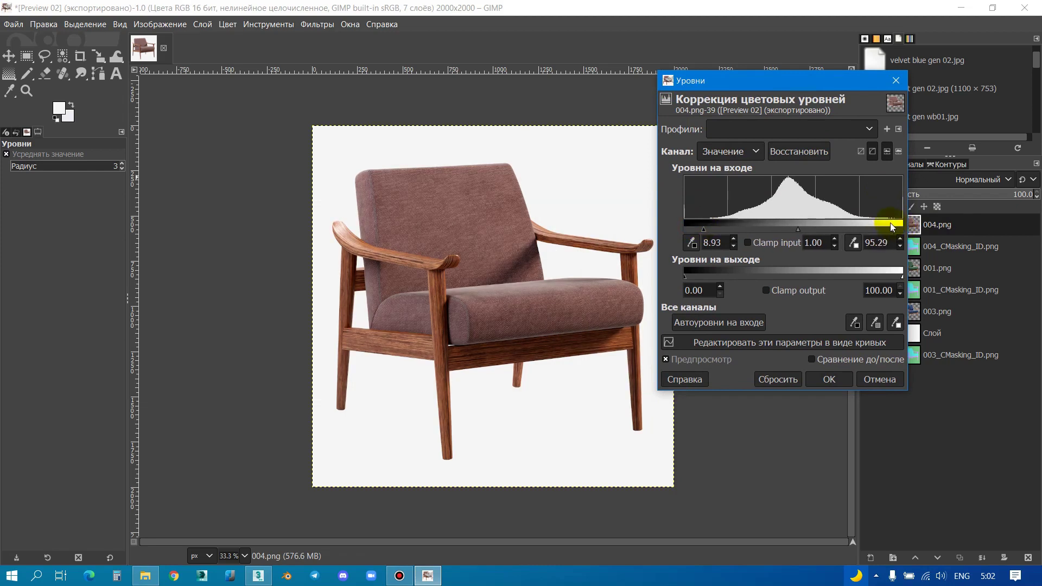
{"action": "left_click", "coordinate": [704, 230]}
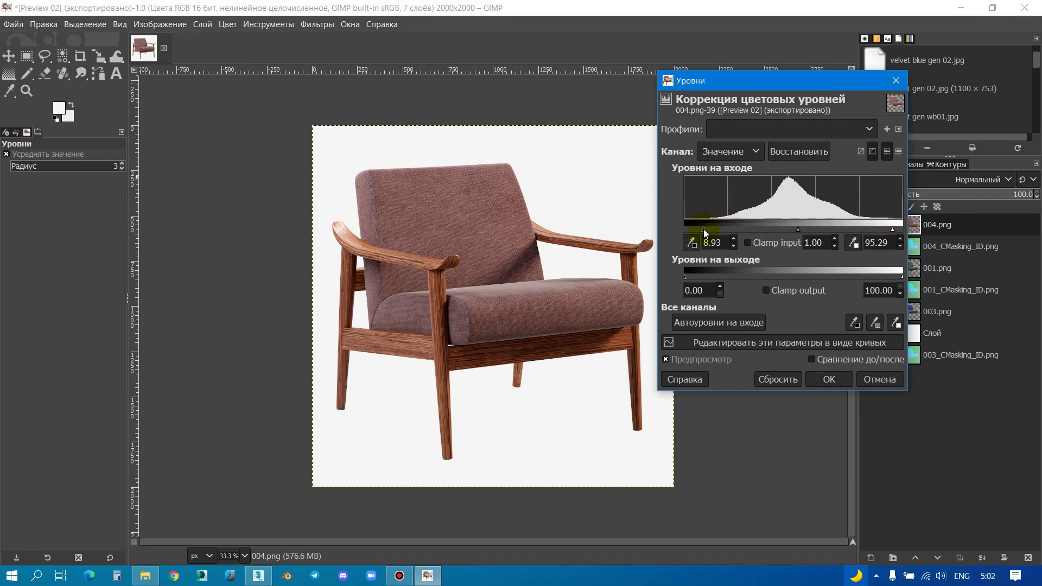
{"action": "left_click_drag", "start_coordinate": [703, 229], "coordinate": [707, 230]}
Step: Apply the levels adjustment to 004.png
{"action": "left_click", "coordinate": [831, 379]}
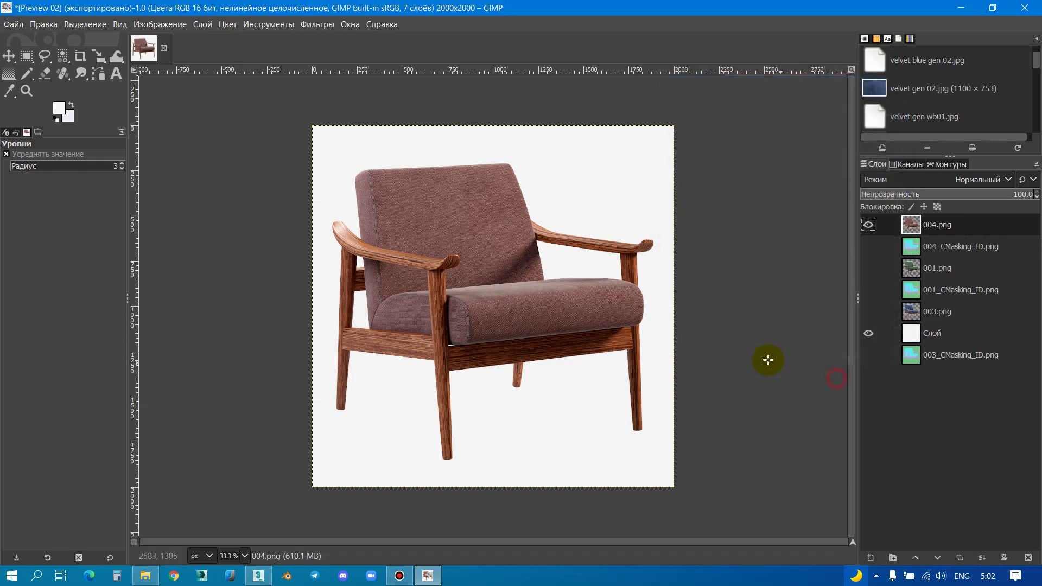
{"action": "scroll", "coordinate": [542, 327], "scroll_direction": "up", "scroll_amount": 1, "text": "ctrl"}
{"action": "scroll", "coordinate": [449, 331], "scroll_direction": "up", "scroll_amount": 2, "text": "ctrl"}
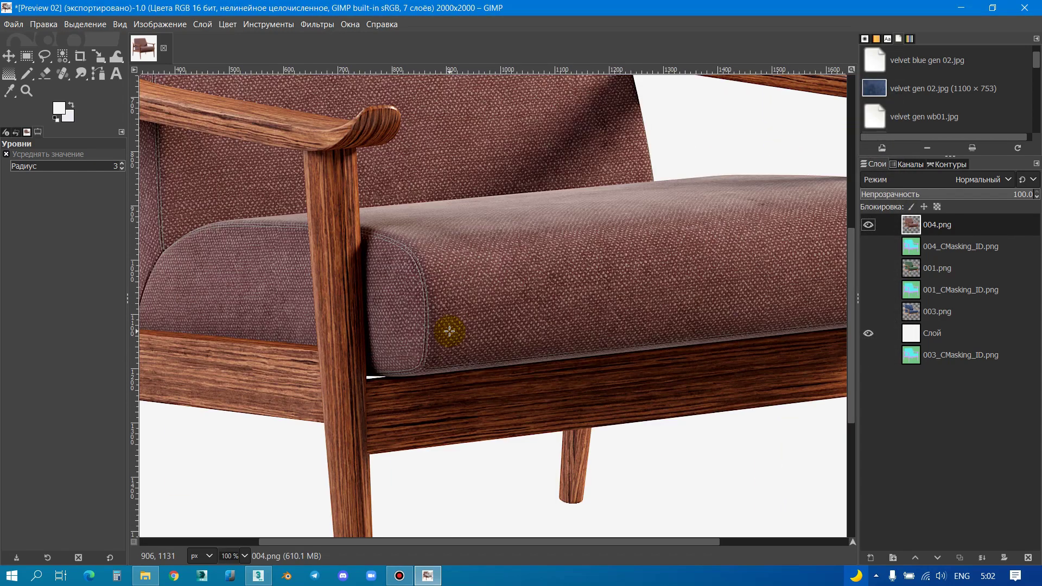
Step: Apply Unsharp Mask with radius 0.958 and amount 0.197, then zoom to fit
{"action": "right_click", "coordinate": [442, 287]}
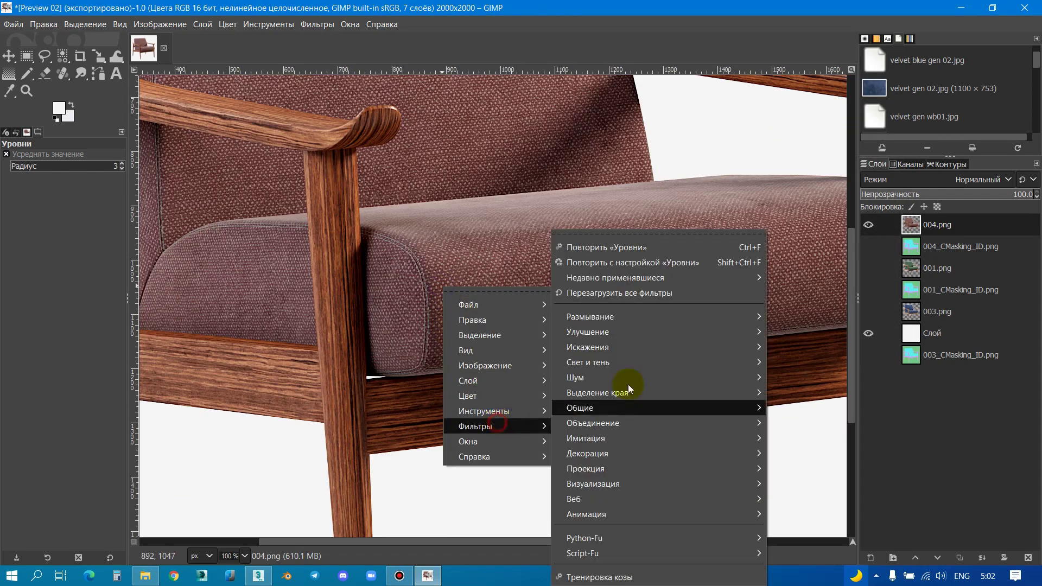
{"action": "mouse_move", "coordinate": [616, 277]}
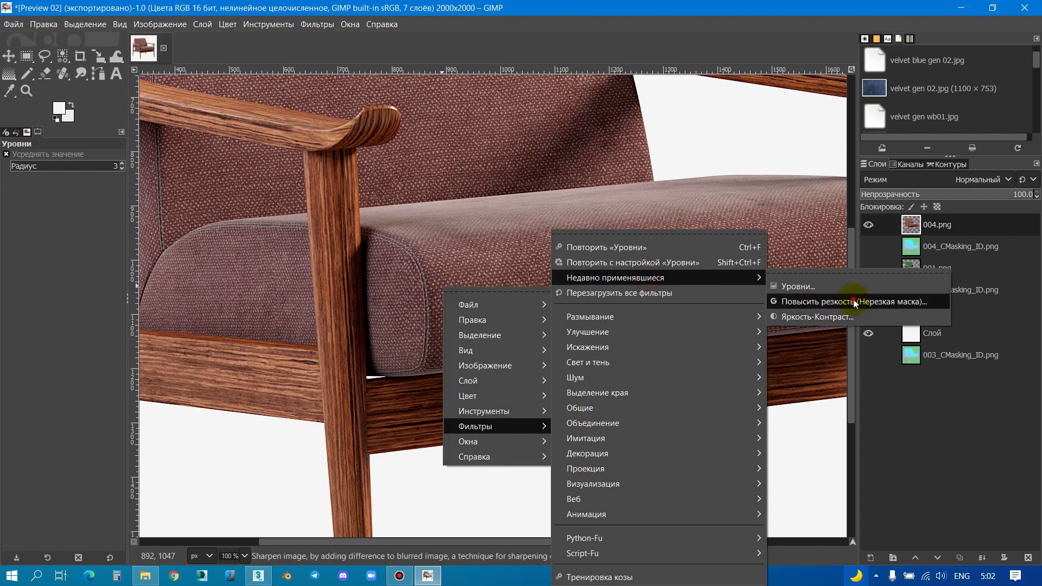
{"action": "left_click", "coordinate": [847, 301]}
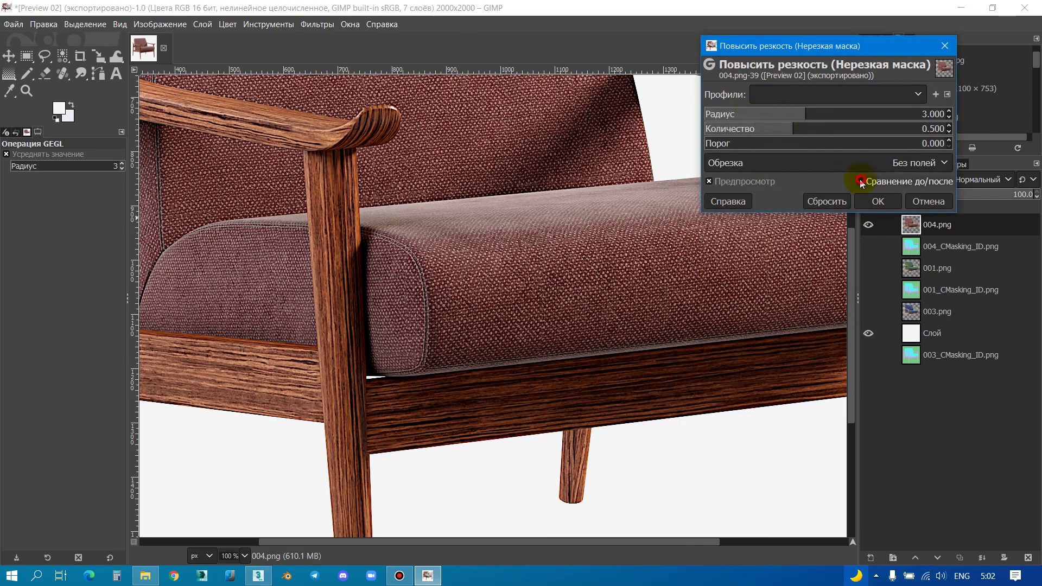
{"action": "left_click", "coordinate": [861, 181]}
{"action": "mouse_move", "coordinate": [774, 128]}
{"action": "left_mouse_down"}
{"action": "mouse_move", "coordinate": [764, 130]}
{"action": "mouse_move", "coordinate": [766, 113]}
{"action": "left_mouse_up"}
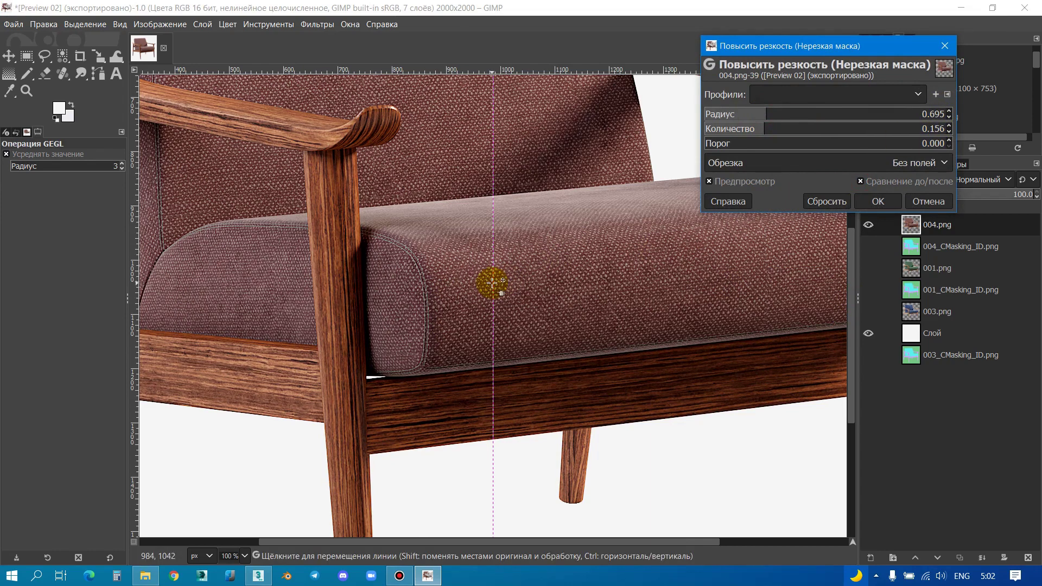
{"action": "left_click_drag", "start_coordinate": [493, 283], "coordinate": [254, 307]}
{"action": "left_click_drag", "start_coordinate": [437, 306], "coordinate": [429, 318]}
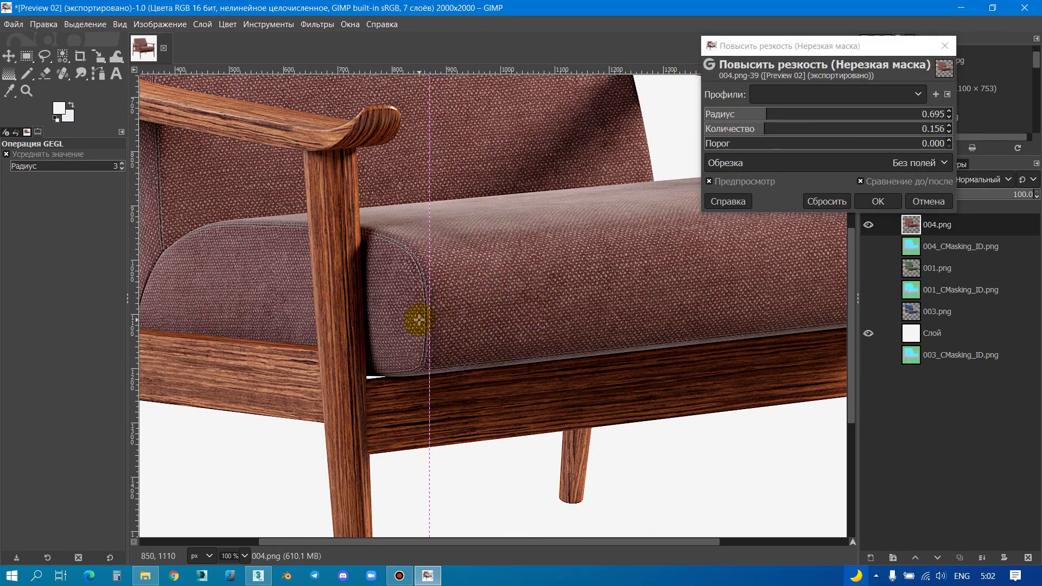
{"action": "left_click", "coordinate": [775, 129]}
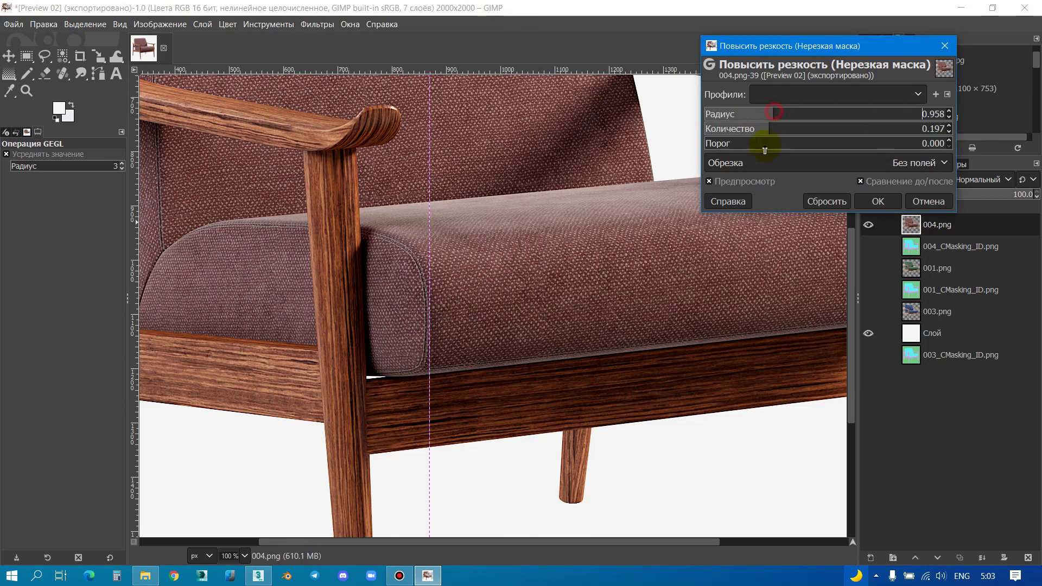
{"action": "scroll", "coordinate": [424, 318], "scroll_direction": "up", "scroll_amount": 3, "text": "ctrl"}
{"action": "mouse_move", "coordinate": [449, 305]}
{"action": "left_mouse_down"}
{"action": "mouse_move", "coordinate": [279, 313]}
{"action": "mouse_move", "coordinate": [651, 314]}
{"action": "mouse_move", "coordinate": [221, 313]}
{"action": "mouse_move", "coordinate": [581, 304]}
{"action": "mouse_move", "coordinate": [599, 314]}
{"action": "mouse_move", "coordinate": [291, 315]}
{"action": "mouse_move", "coordinate": [602, 331]}
{"action": "left_mouse_up"}
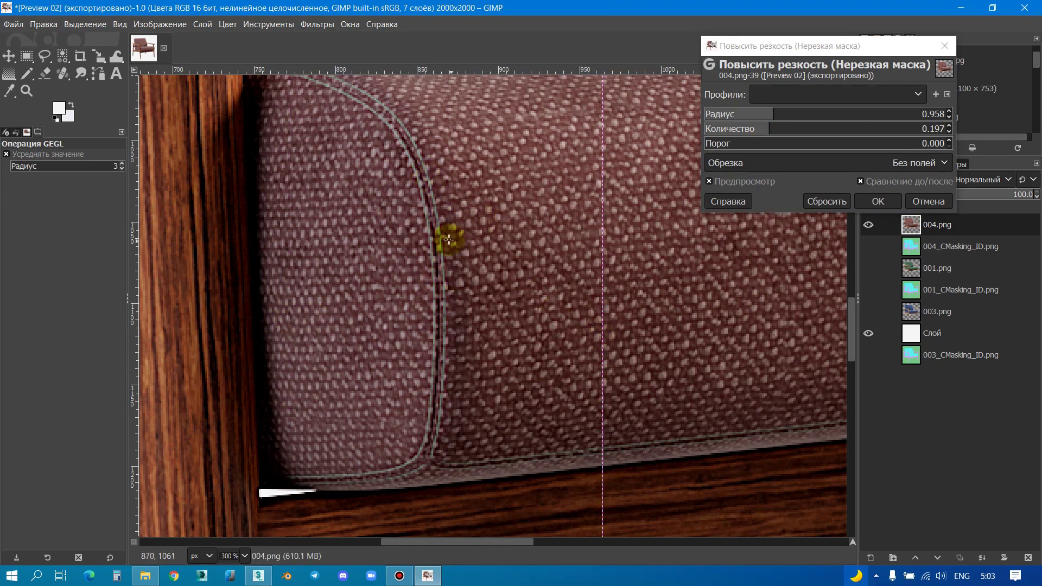
{"action": "mouse_move", "coordinate": [579, 231]}
{"action": "left_mouse_down"}
{"action": "mouse_move", "coordinate": [600, 237]}
{"action": "mouse_move", "coordinate": [340, 267]}
{"action": "mouse_move", "coordinate": [521, 260]}
{"action": "left_mouse_up"}
{"action": "left_click", "coordinate": [878, 199]}
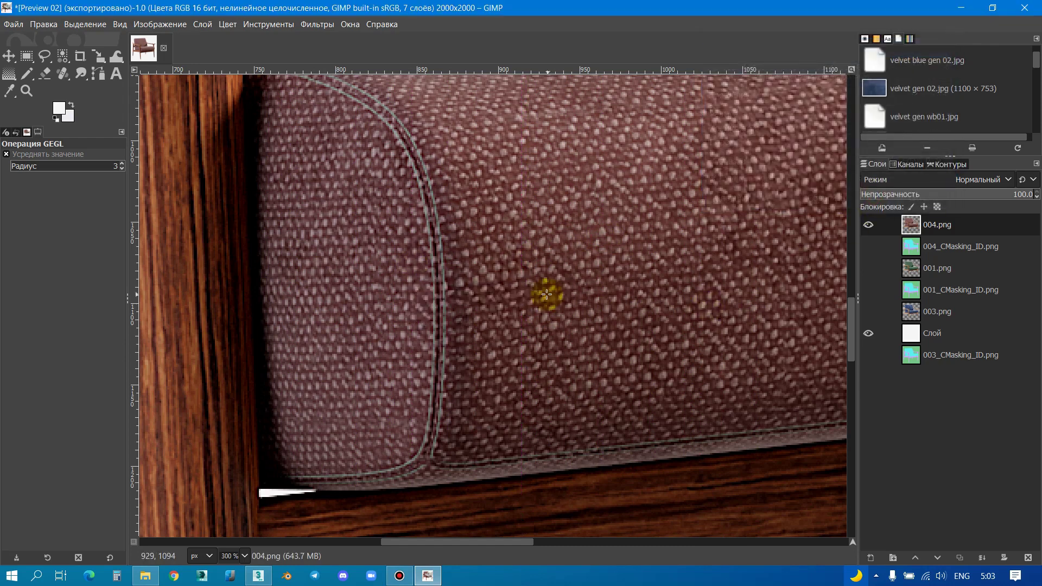
{"action": "key", "text": "shift+ctrl+j"}
Step: Export the mauve chair as Preview 03.jpg and move GIMP aside to show the folder
{"action": "key", "text": "shift+ctrl+e"}
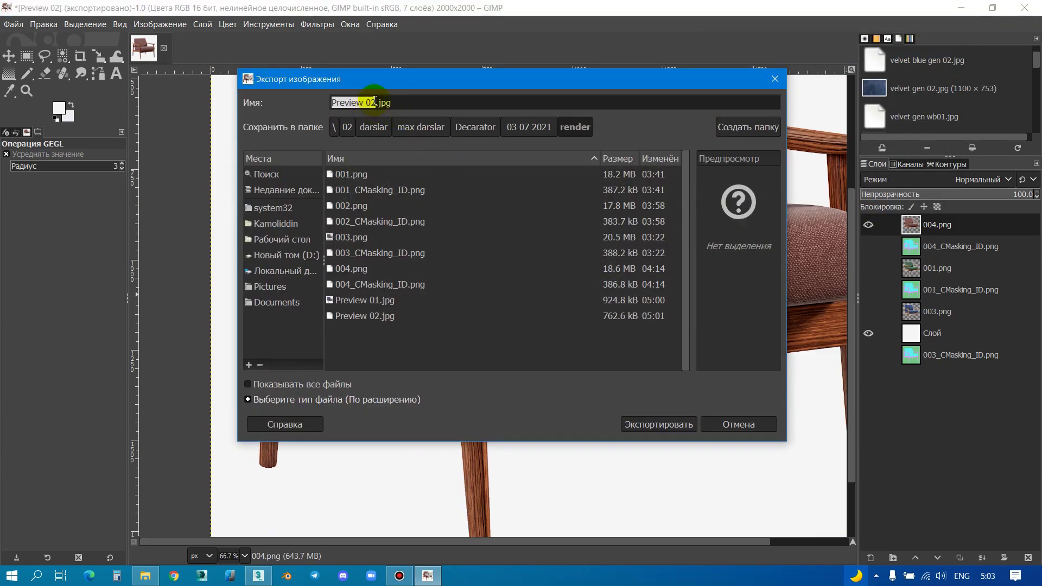
{"action": "key", "text": "BackSpace"}
{"action": "type", "text": "3"}
{"action": "key", "text": "Return"}
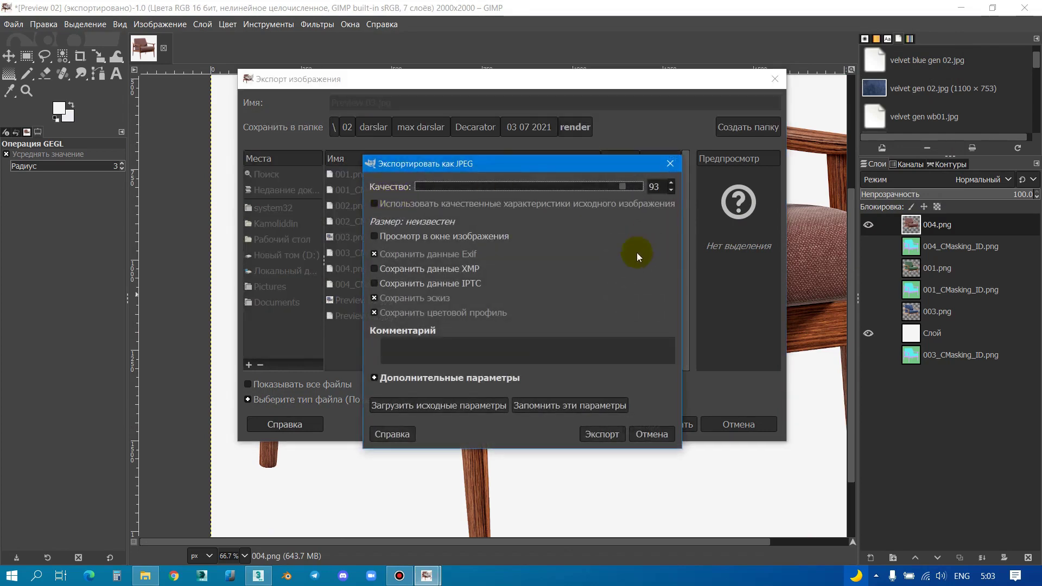
{"action": "left_click", "coordinate": [608, 432]}
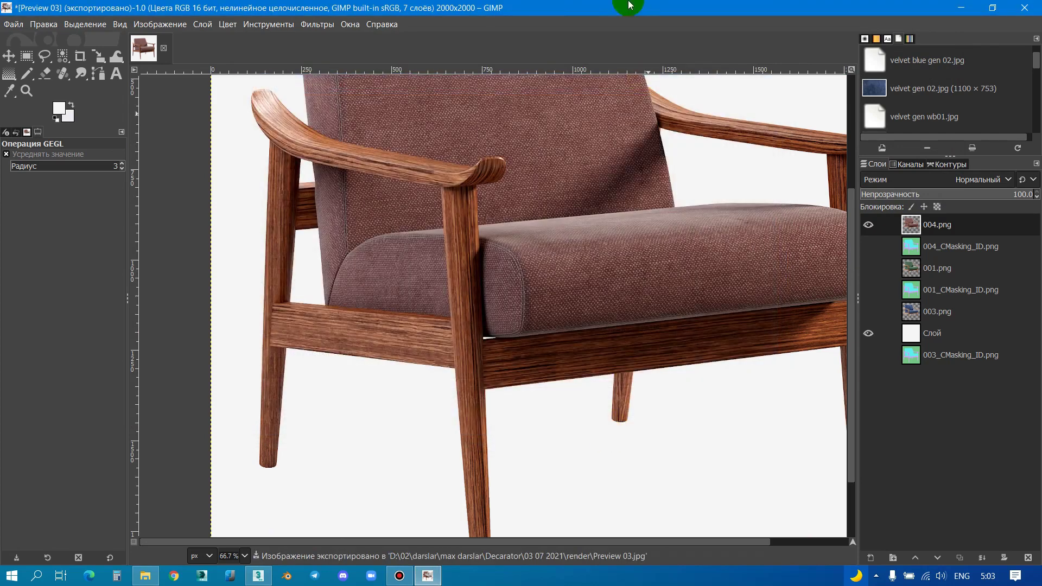
{"action": "left_click_drag", "start_coordinate": [629, 7], "coordinate": [562, 371]}
Step: Bring the render folder forward and select the preview JPGs, including Preview 03.jpg
{"action": "left_click_drag", "start_coordinate": [429, 7], "coordinate": [438, 11]}
{"action": "left_click", "coordinate": [547, 239]}
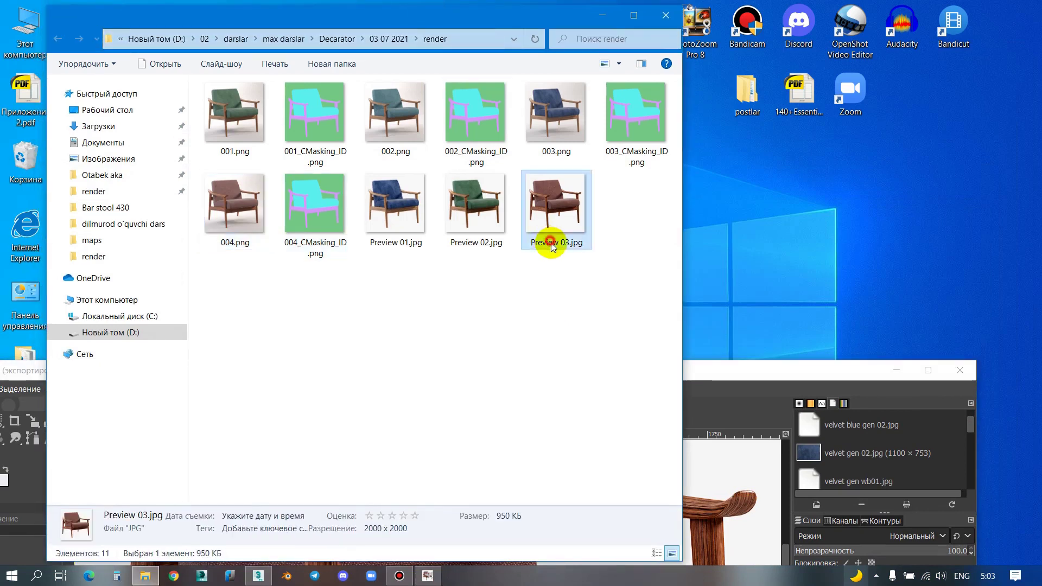
{"action": "left_click_drag", "start_coordinate": [602, 318], "coordinate": [409, 203]}
Step: Browse up to Decarator, peek into Mid centry chair, then open the render folder
{"action": "left_click", "coordinate": [383, 39]}
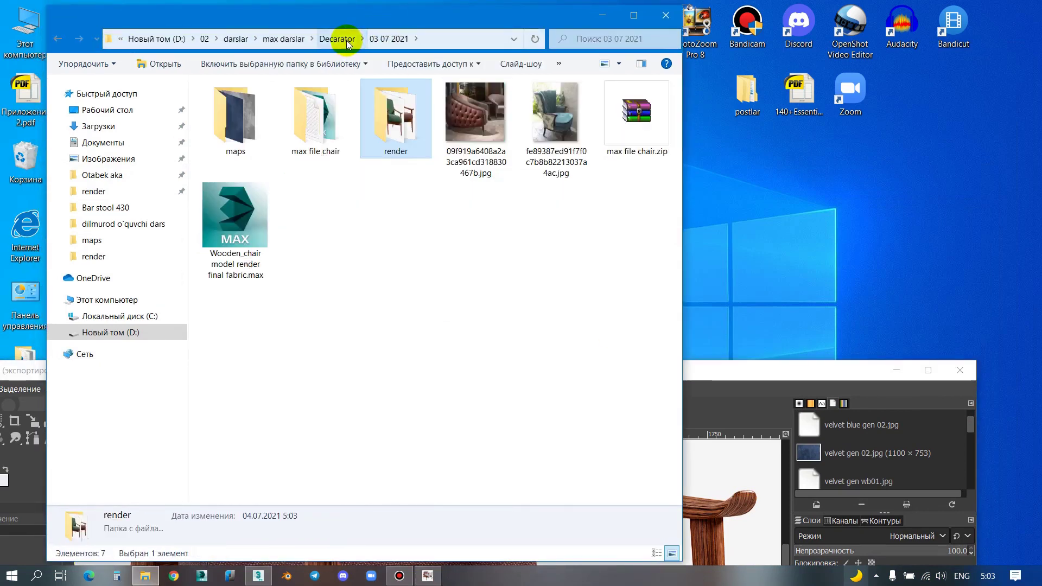
{"action": "left_click", "coordinate": [342, 40]}
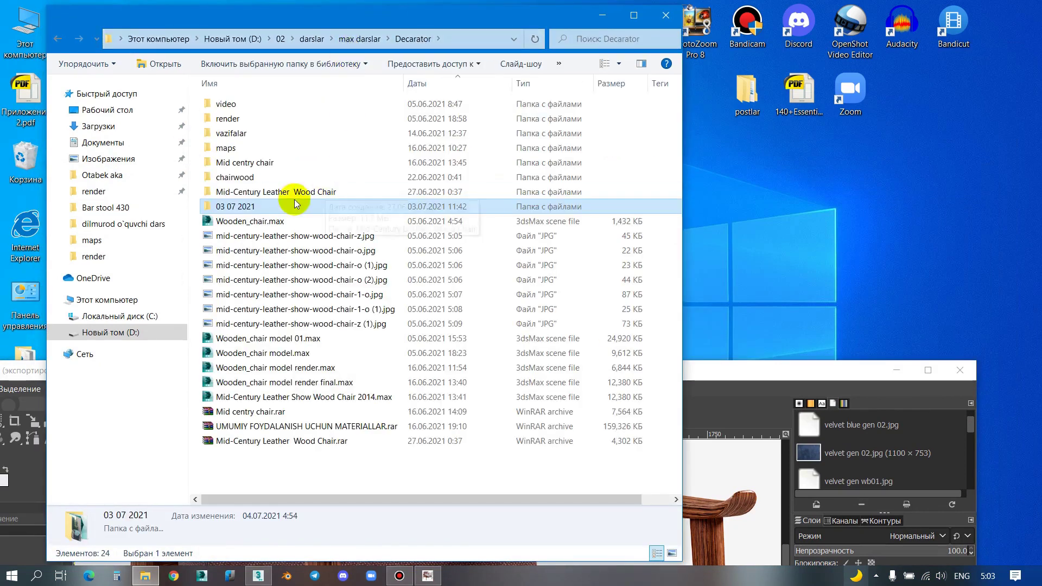
{"action": "left_click", "coordinate": [248, 162]}
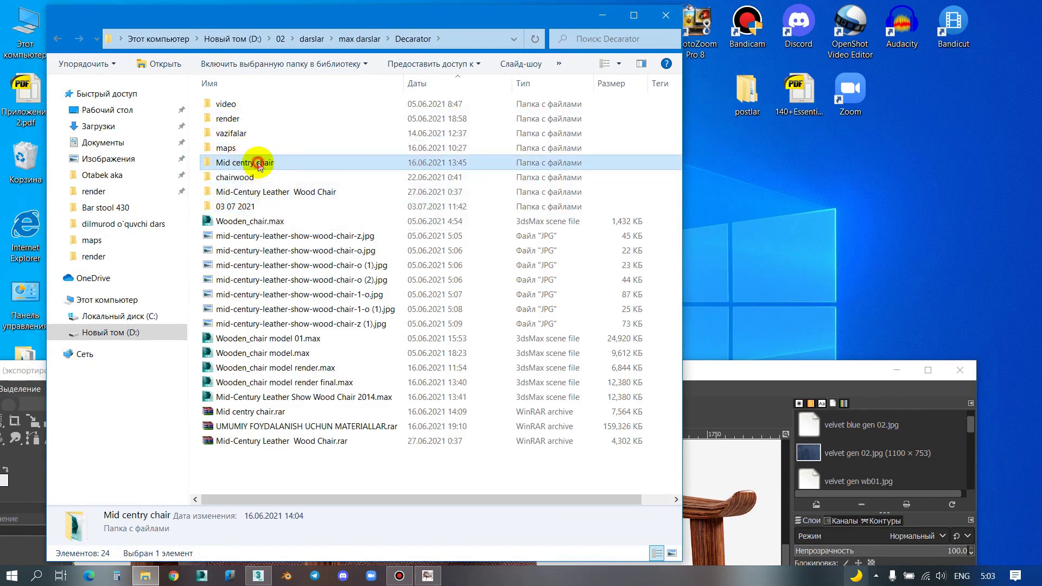
{"action": "double_click", "coordinate": [256, 163]}
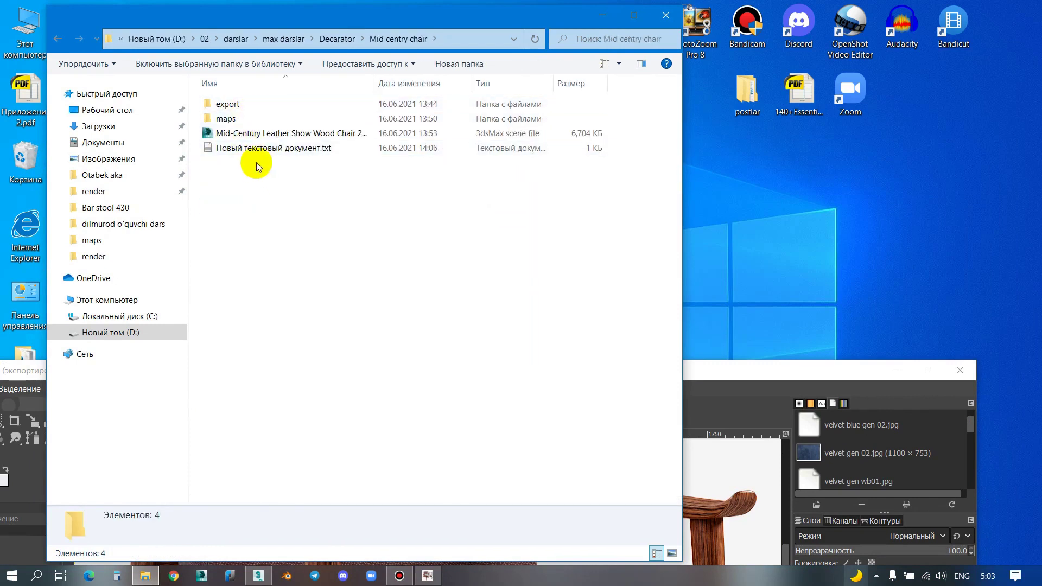
{"action": "key", "text": "BackSpace"}
{"action": "double_click", "coordinate": [250, 117]}
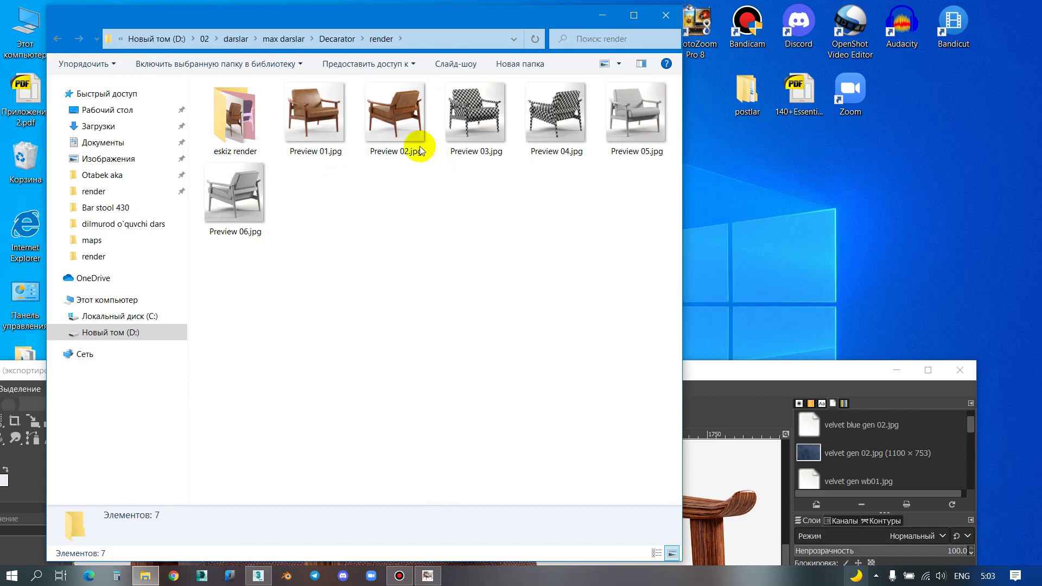
Step: View Preview 01.jpg, then open eskiz render and select 001 chair render.png and 001_CMasking_ID.png
{"action": "left_click", "coordinate": [324, 123]}
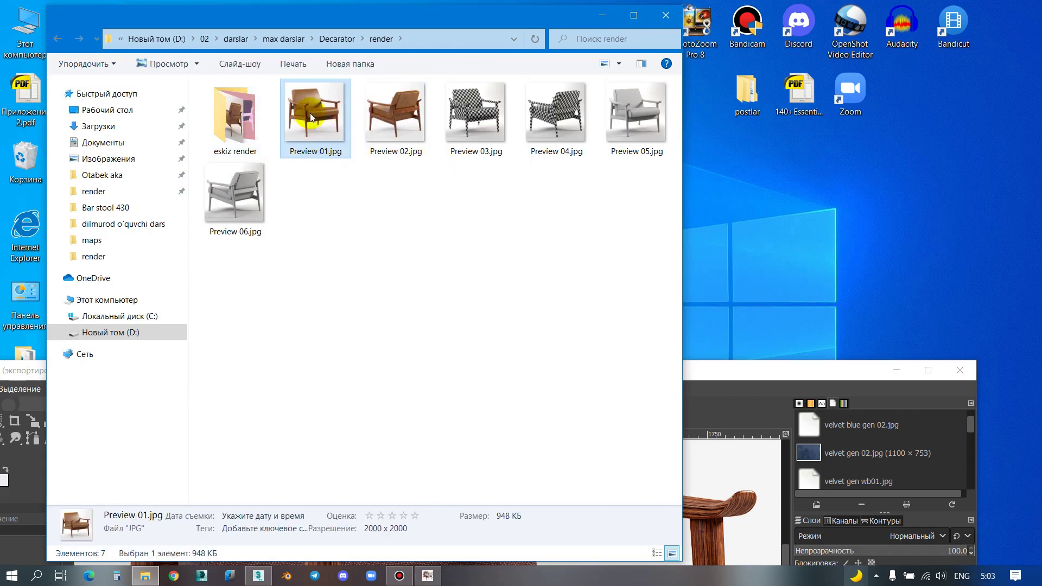
{"action": "key", "text": "Return"}
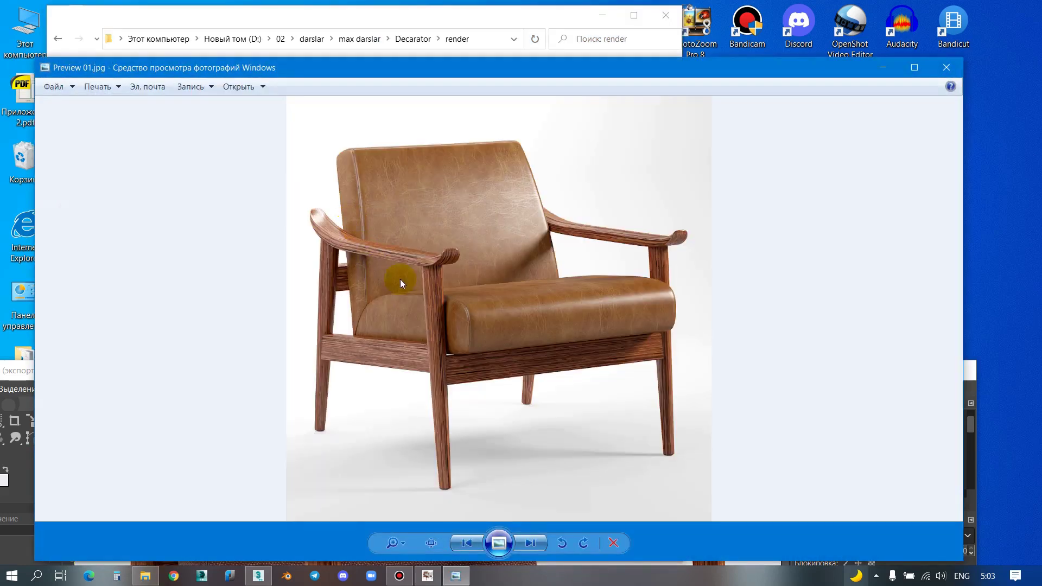
{"action": "left_click", "coordinate": [948, 66]}
{"action": "left_click", "coordinate": [231, 133]}
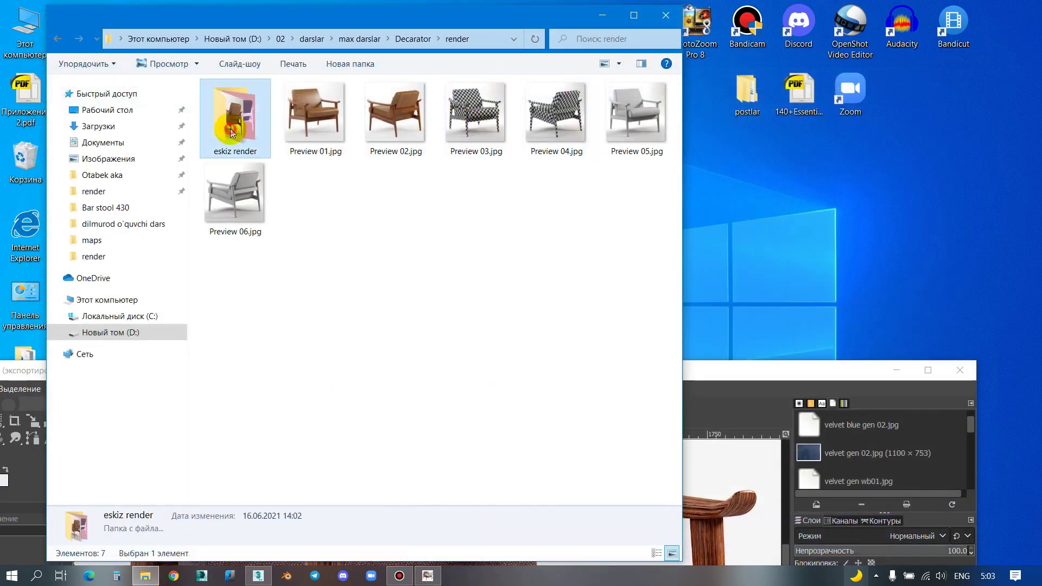
{"action": "double_click", "coordinate": [231, 133]}
{"action": "left_click", "coordinate": [268, 116]}
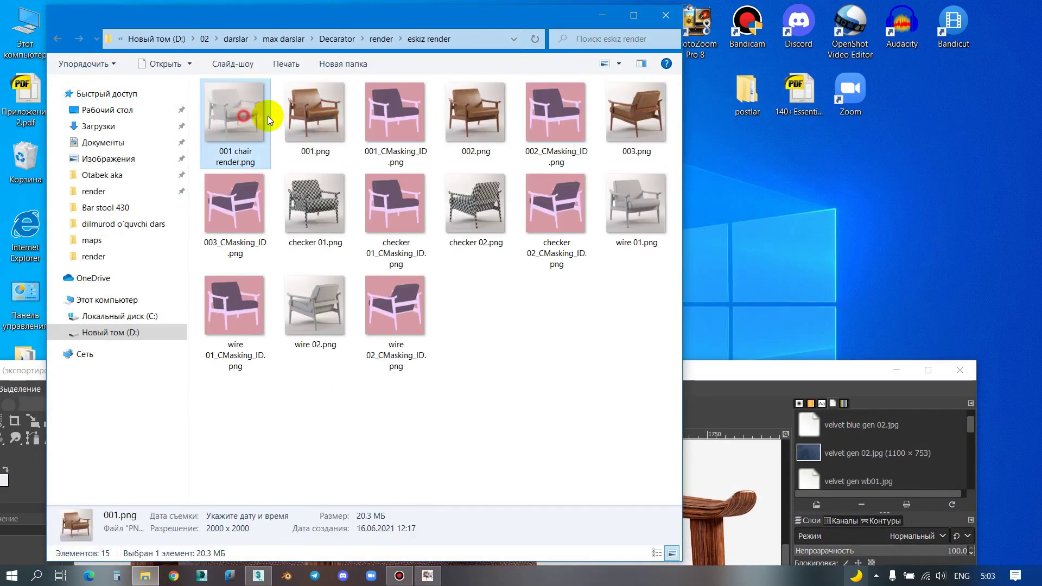
{"action": "left_click", "coordinate": [399, 108]}
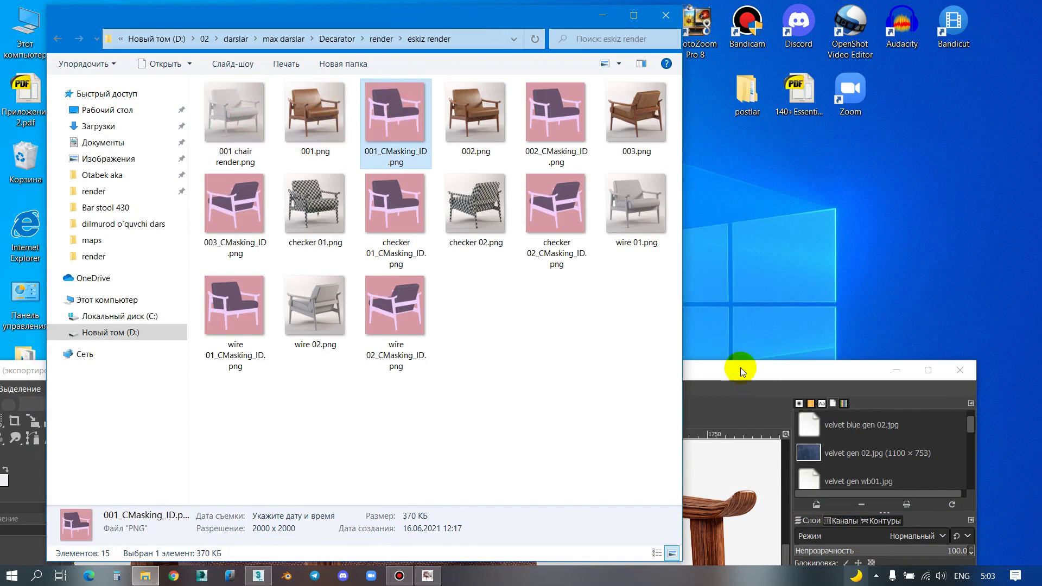